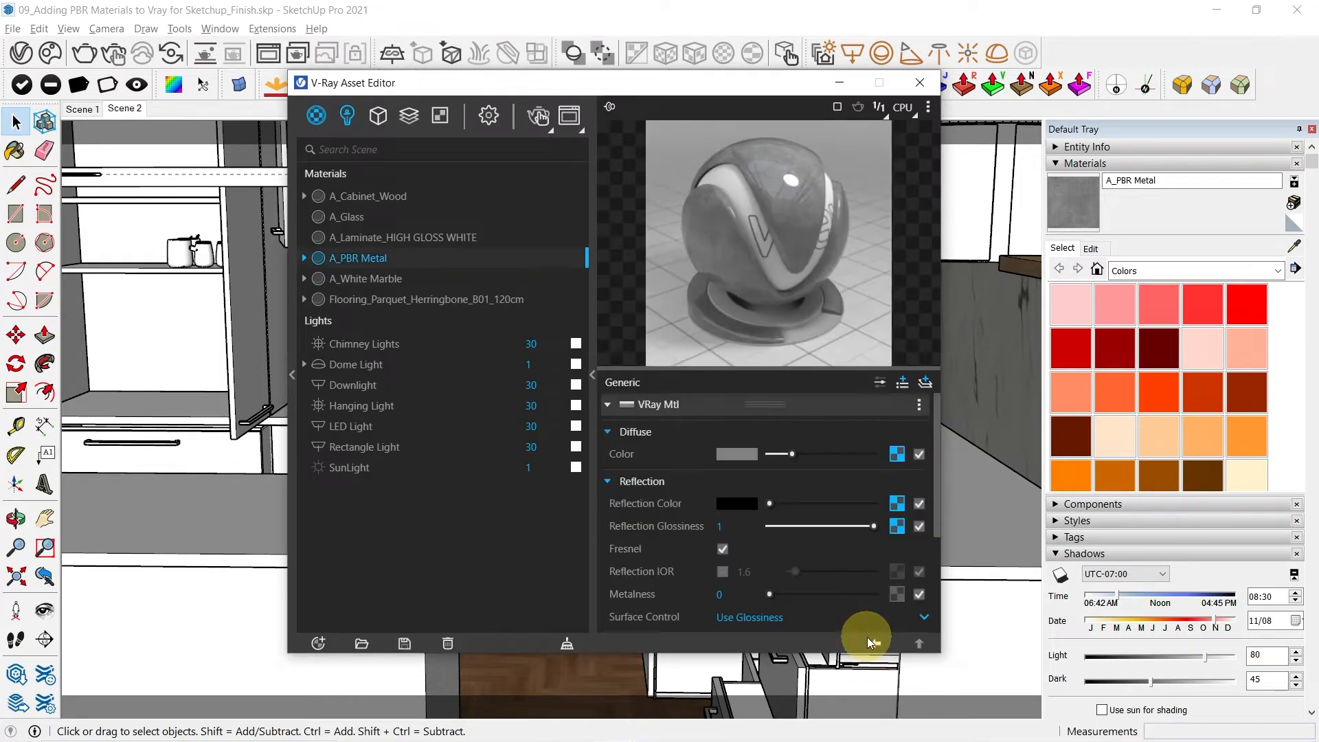
# Open the reflection glossiness texture of the A_PBR Metal material
pyautogui.scroll(1, 805, 549)
pyautogui.click(896, 522)
pyautogui.click(878, 524)
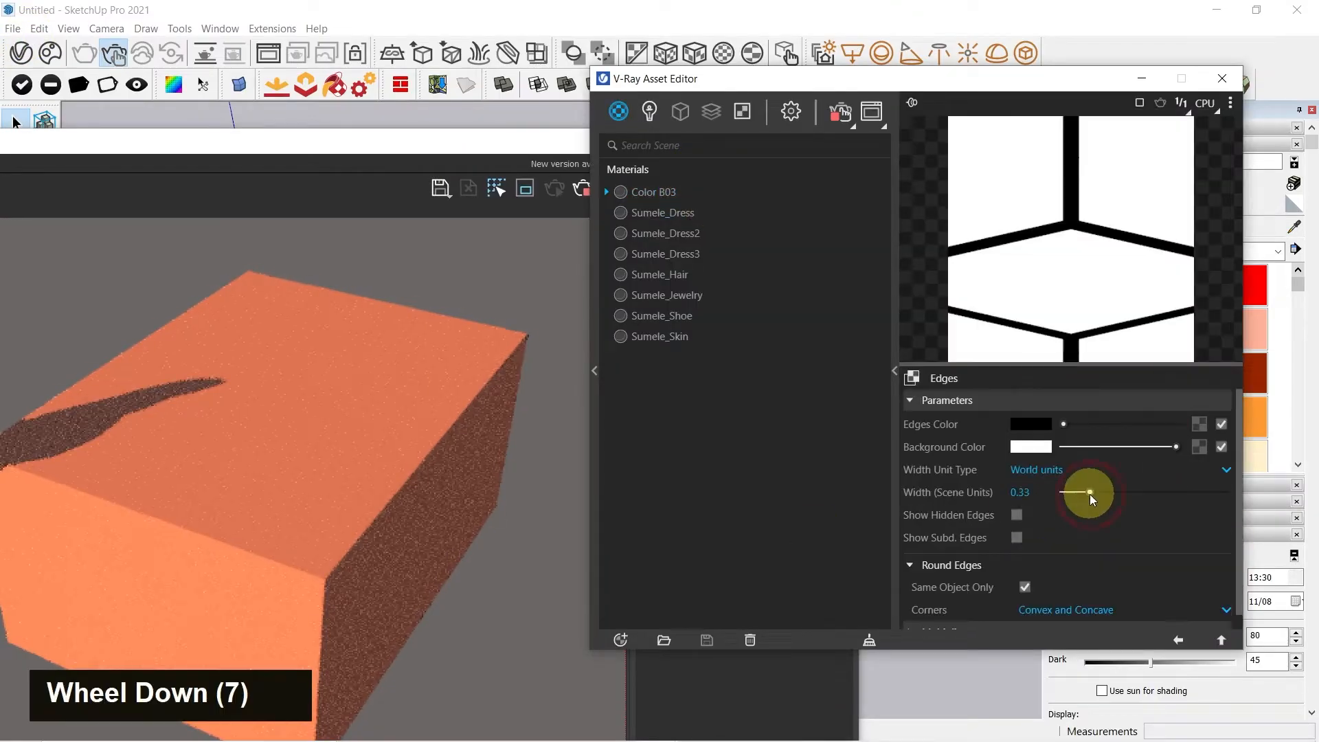
# Examine the box's rounded edges in the interactive render
pyautogui.scroll(3, 671, 524)
pyautogui.scroll(-3, 1081, 491)
pyautogui.scroll(-3, 363, 494)
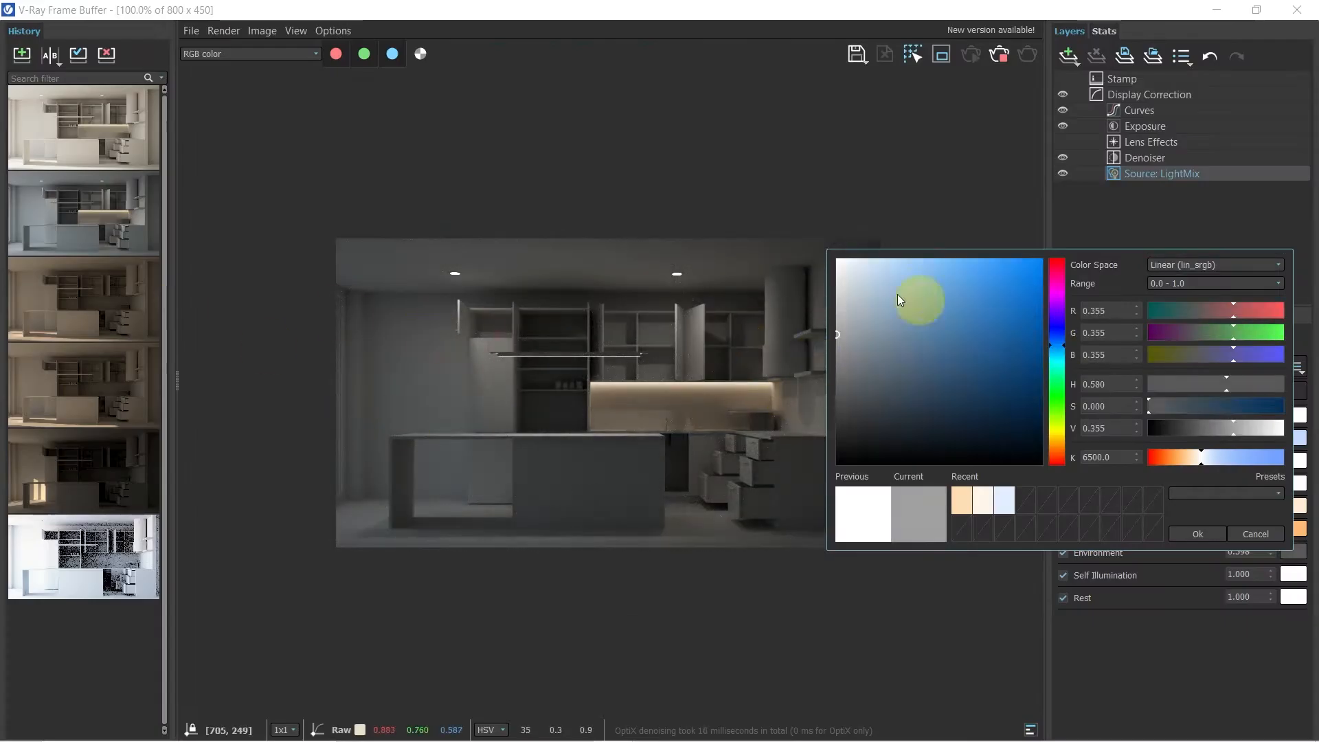
# Choose a new tint for the Environment light in the LightMix and accept it
pyautogui.click(914, 304)
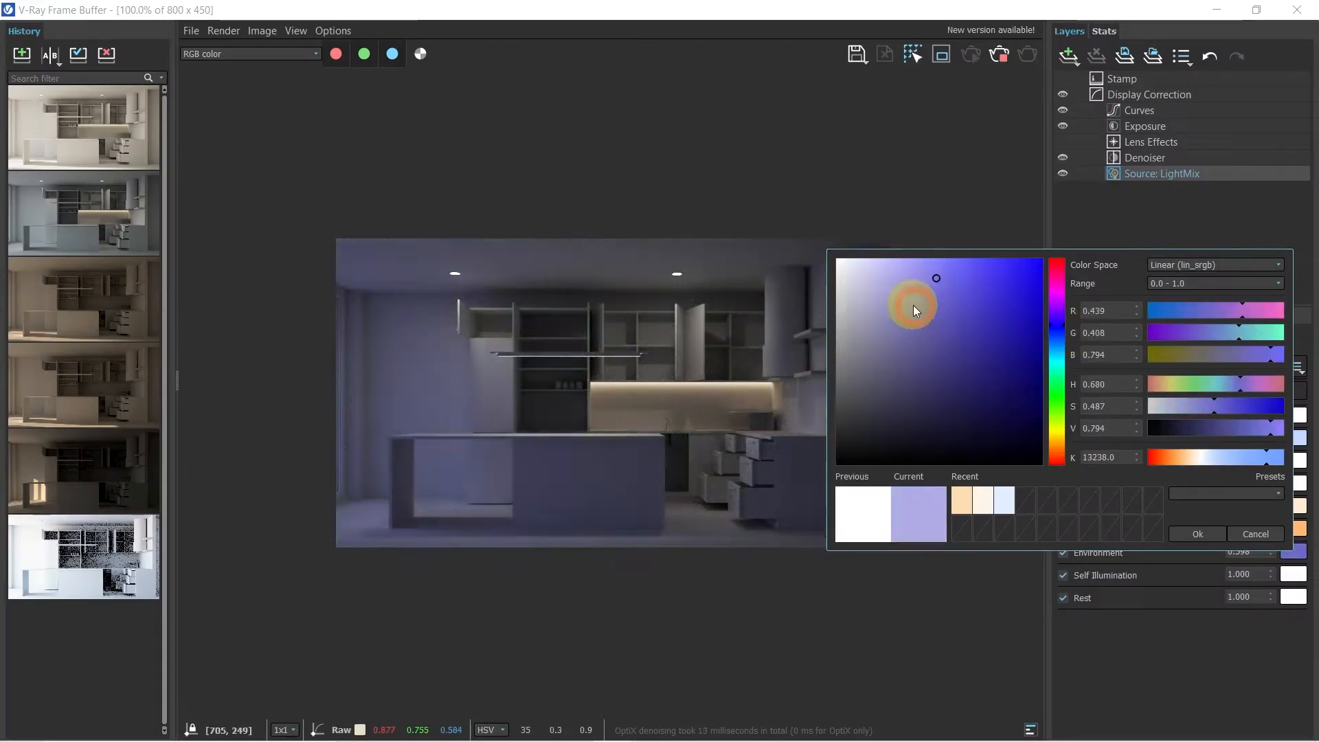
pyautogui.click(1058, 382)
pyautogui.doubleClick(1197, 533)
# Select the flower bowl on the wooden tabletop and start moving it
pyautogui.scroll(-2, 921, 486)
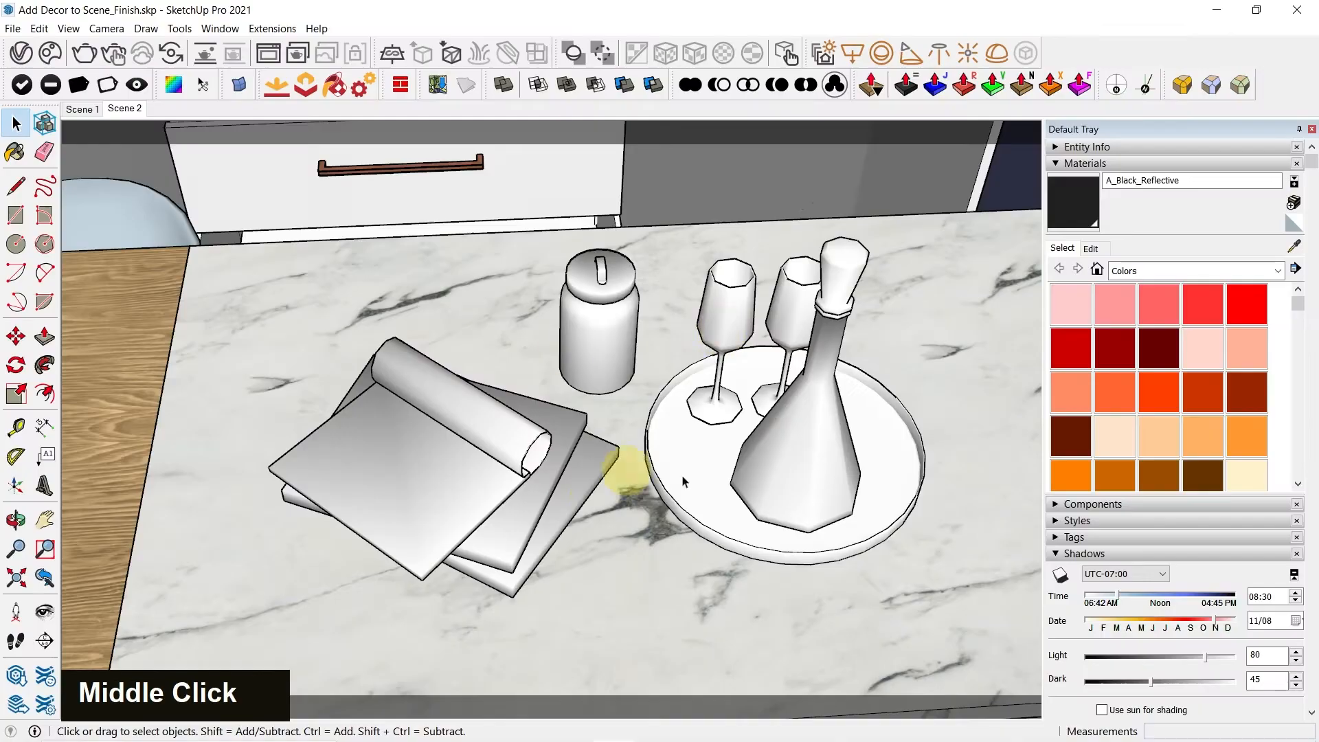
pyautogui.keyDown('shift'); pyautogui.moveTo(604, 456); pyautogui.dragTo(546, 556, button='middle'); pyautogui.keyUp('shift')
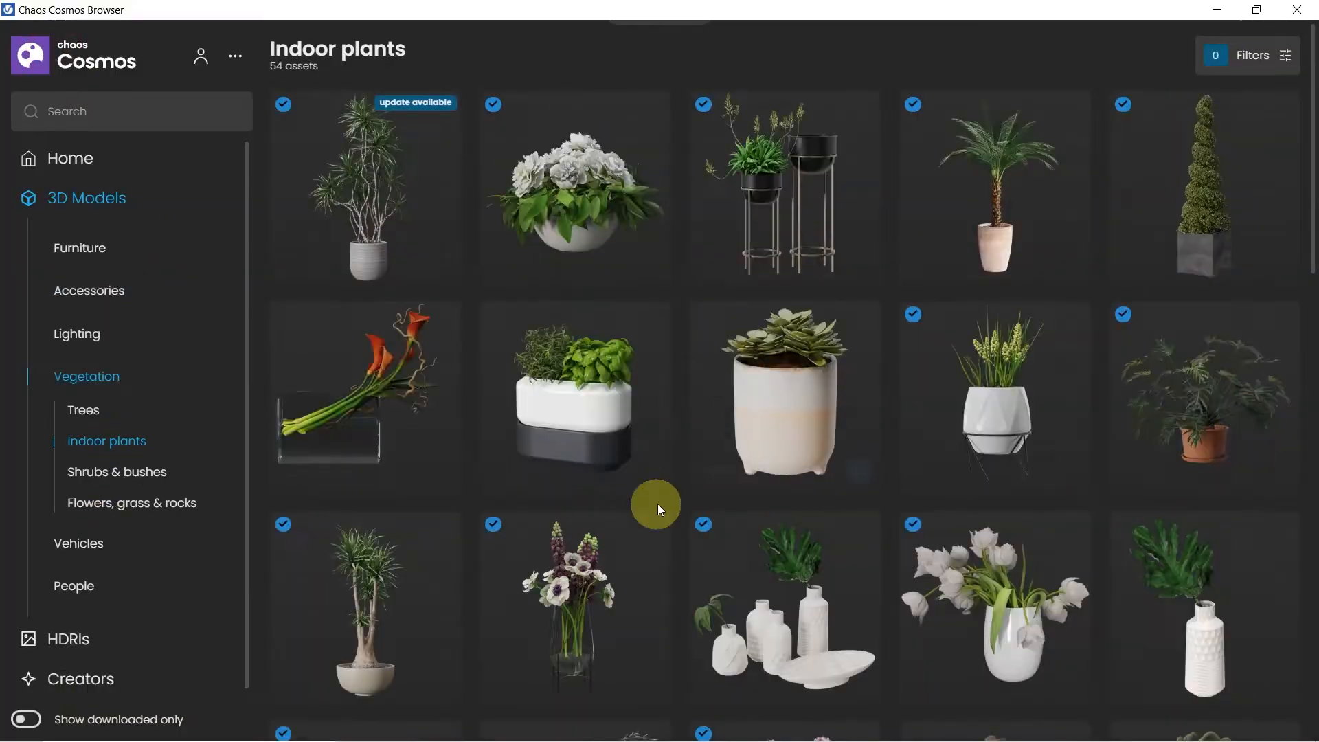
pyautogui.scroll(6, 613, 262)
pyautogui.middleClick(778, 334)
pyautogui.press('space')
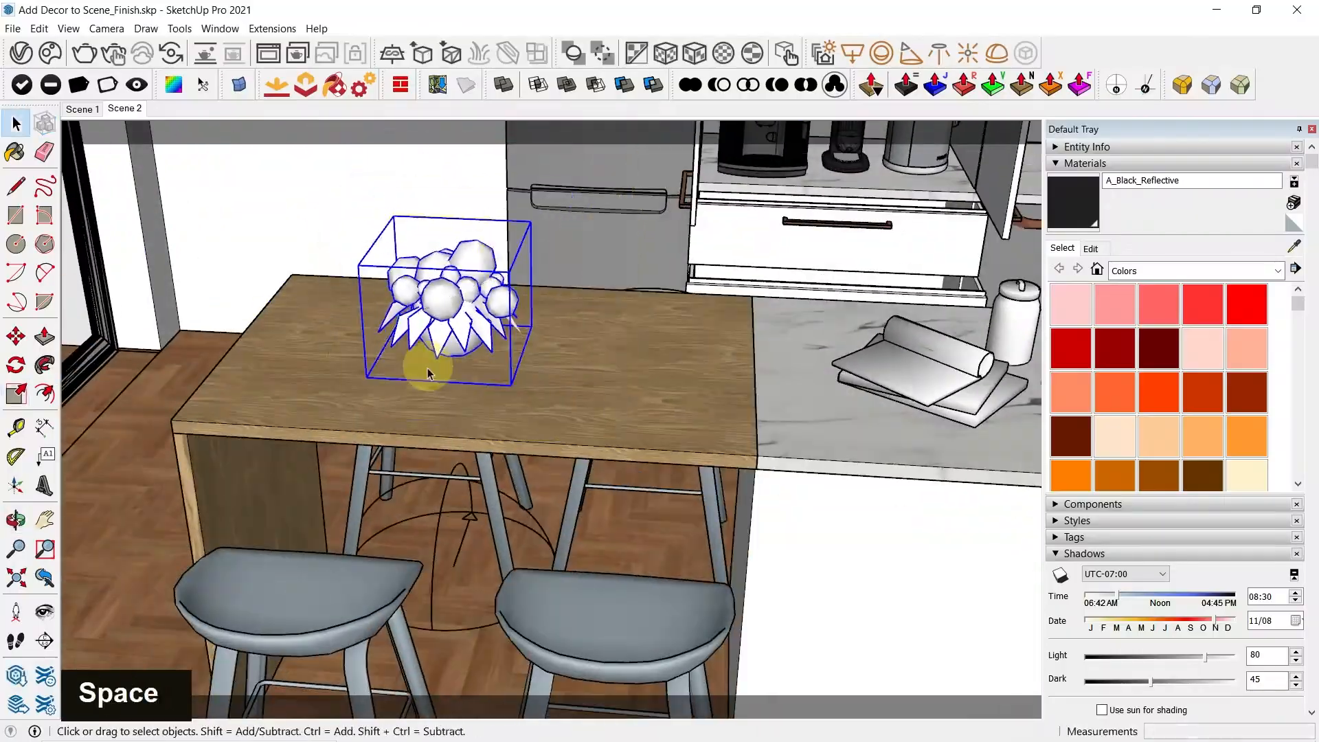
pyautogui.press('m')
pyautogui.scroll(-2, 534, 363)
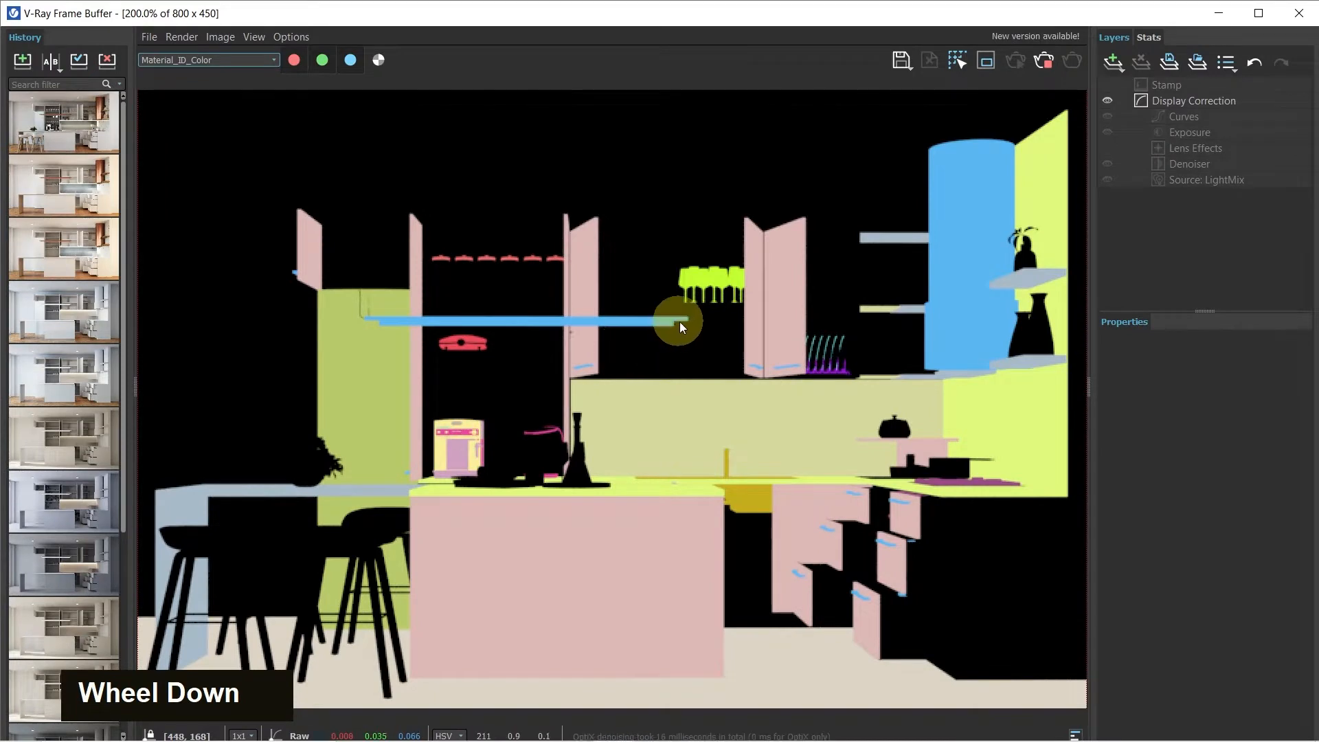
# Switch the rendered kitchen image to the Object_ID channel and view the bar stools' mask
pyautogui.scroll(1, 285, 336)
pyautogui.scroll(-3, 371, 344)
pyautogui.click(182, 62)
pyautogui.click(182, 125)
pyautogui.scroll(1, 490, 446)
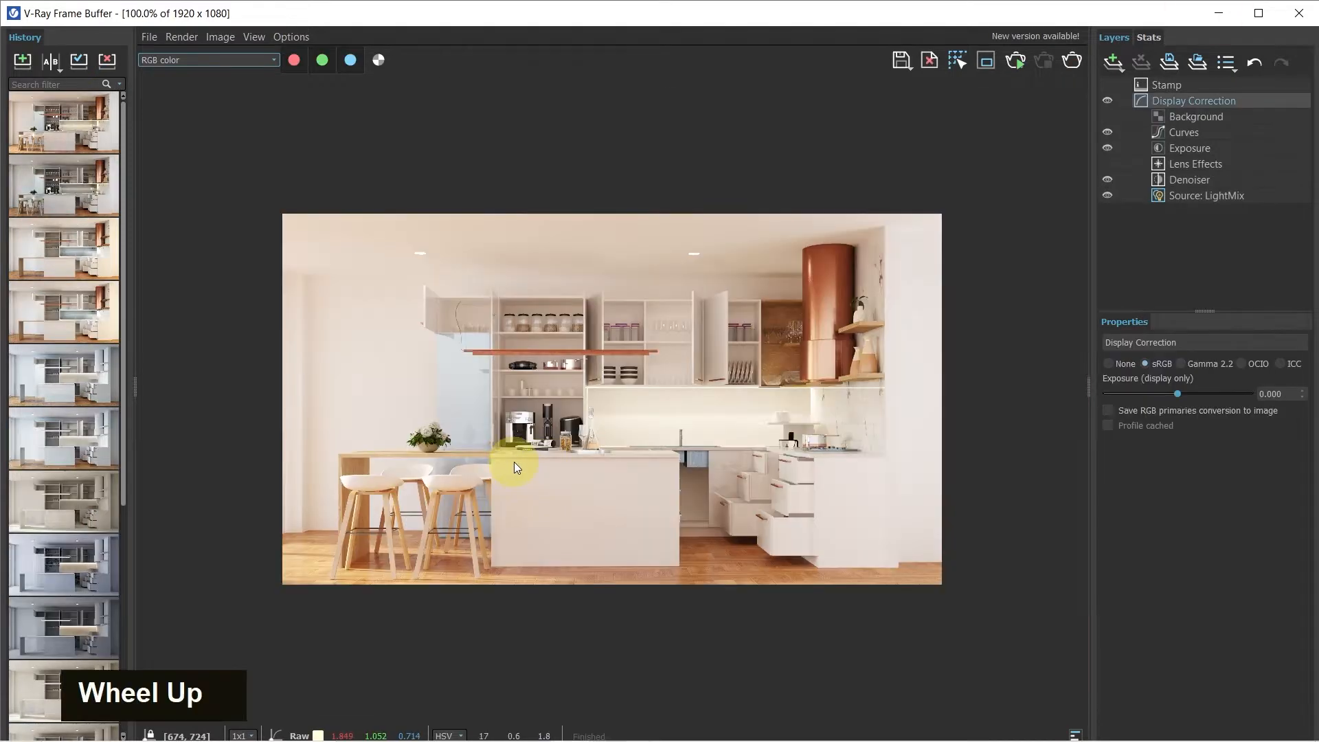
pyautogui.scroll(1, 514, 462)
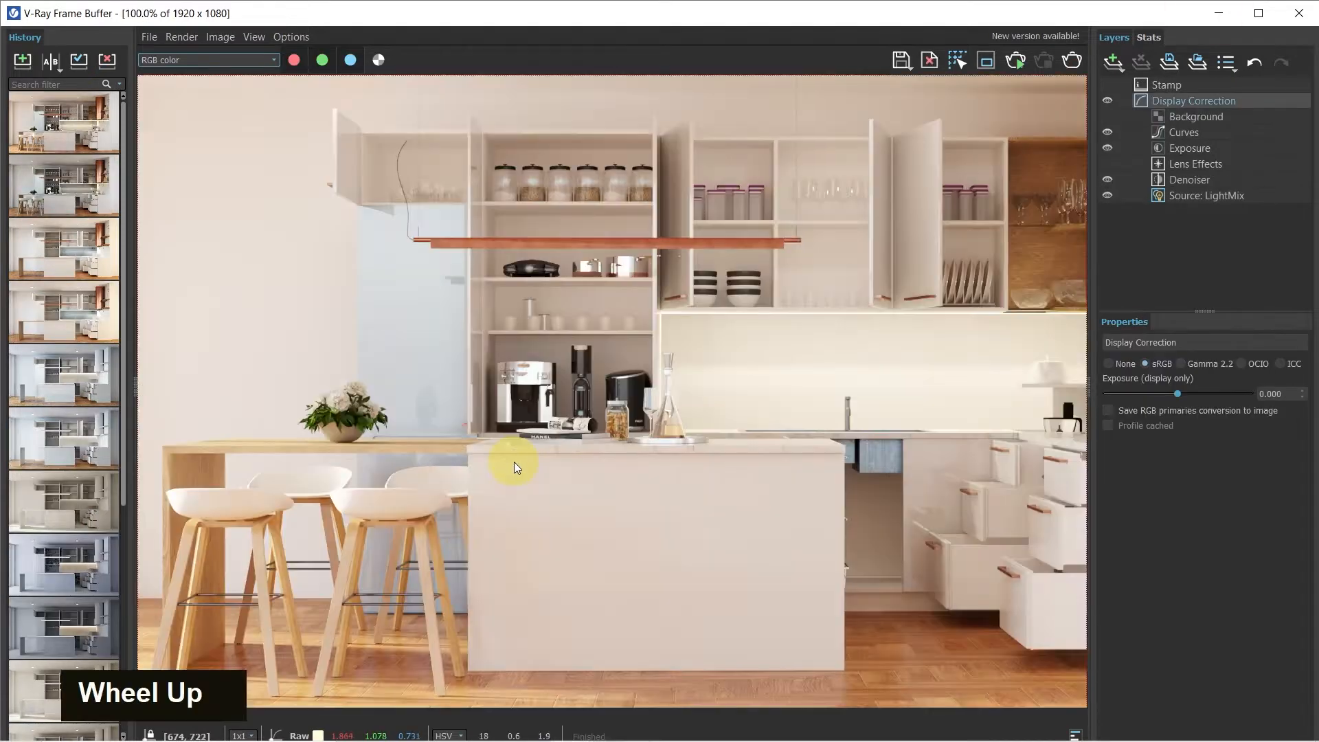
# Inspect the finished RGB kitchen render up close and as a whole
pyautogui.scroll(-1, 659, 389)
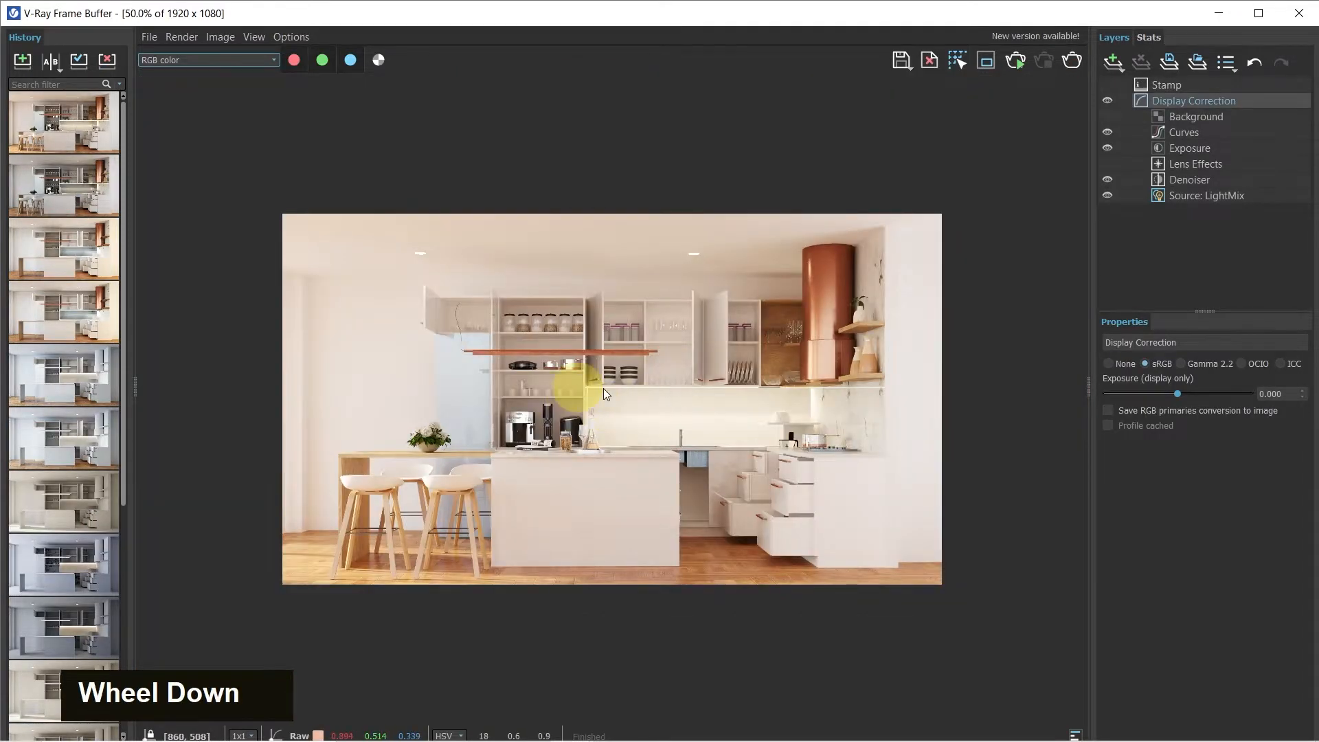
pyautogui.scroll(2, 584, 387)
pyautogui.scroll(-1, 610, 388)
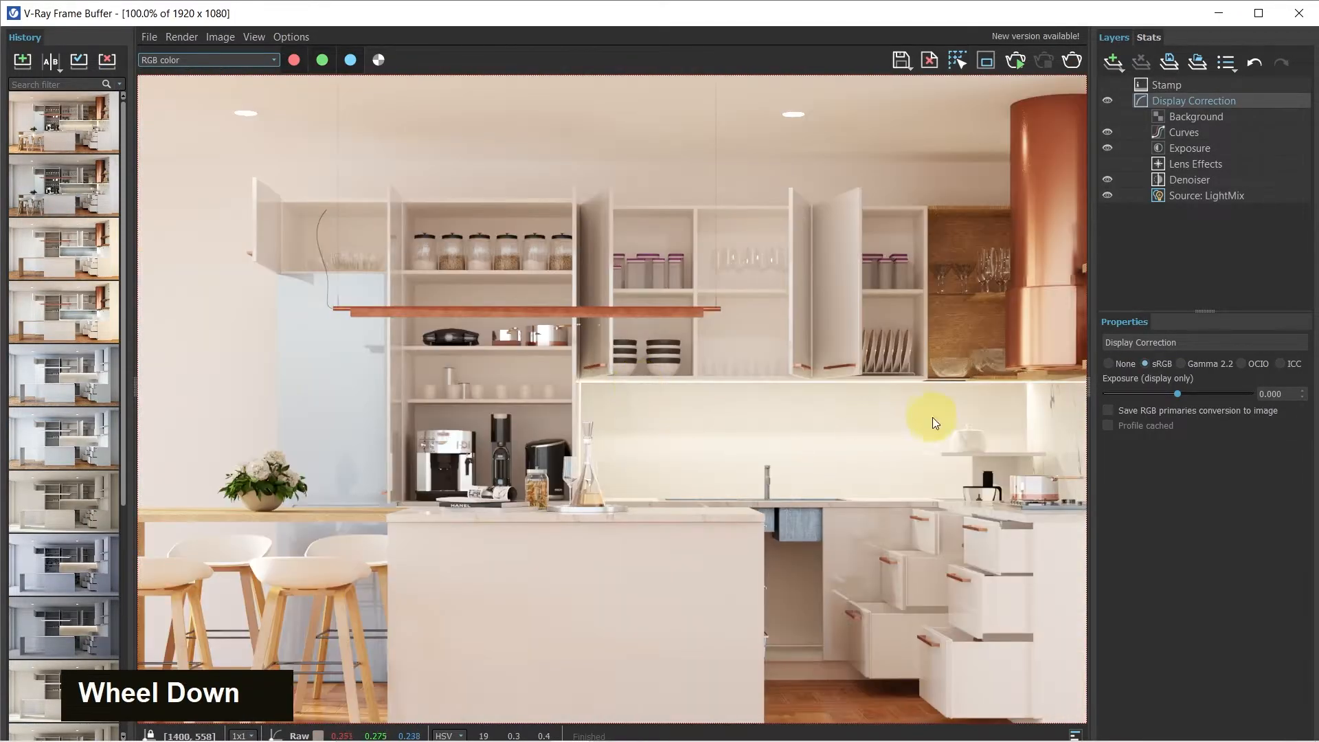
pyautogui.scroll(-1, 731, 368)
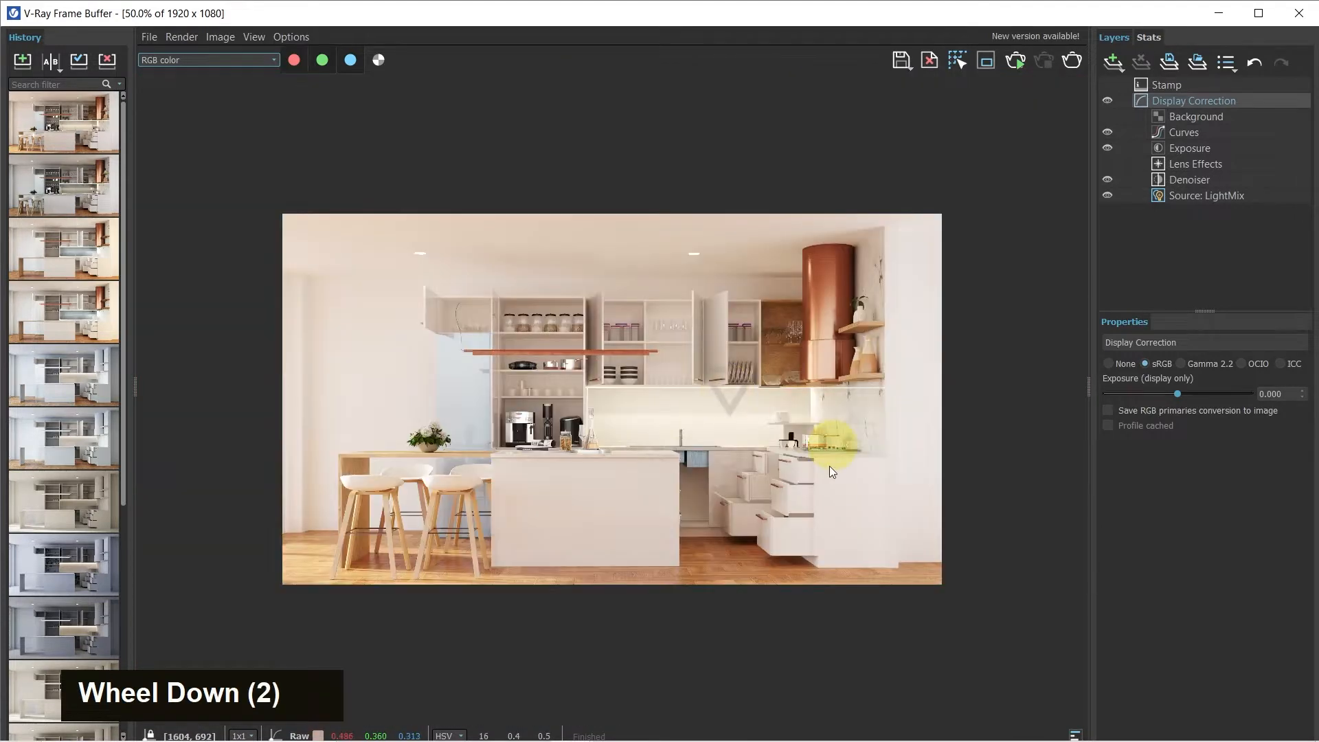
pyautogui.scroll(2, 815, 562)
pyautogui.scroll(-2, 811, 563)
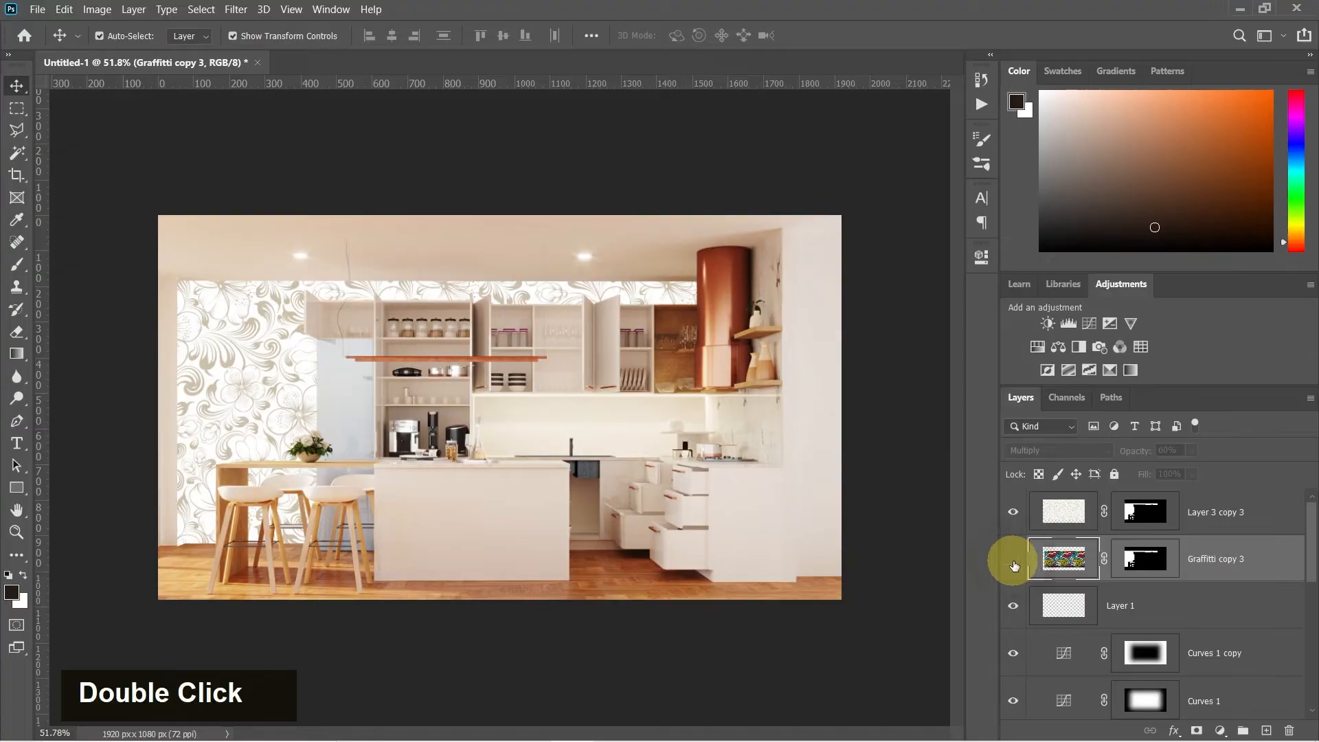
pyautogui.click(1010, 543)
pyautogui.click(1053, 450)
pyautogui.click(1024, 380)
pyautogui.keyDown('alt'); pyautogui.scroll(4, 236, 368); pyautogui.keyUp('alt')
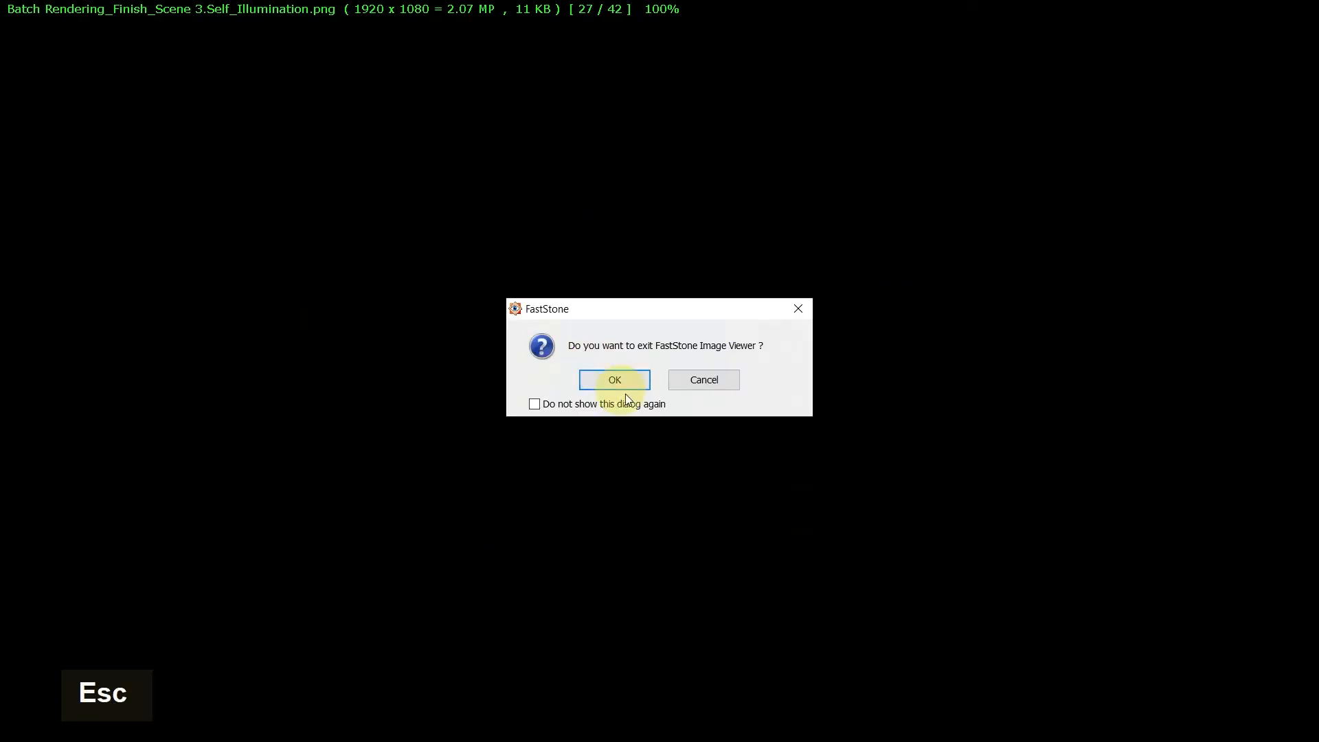
pyautogui.click(625, 394)
pyautogui.click(572, 725)
# Load the angled kitchen render from the history and display its RGB color channel
pyautogui.doubleClick(80, 196)
pyautogui.click(206, 60)
pyautogui.doubleClick(184, 71)
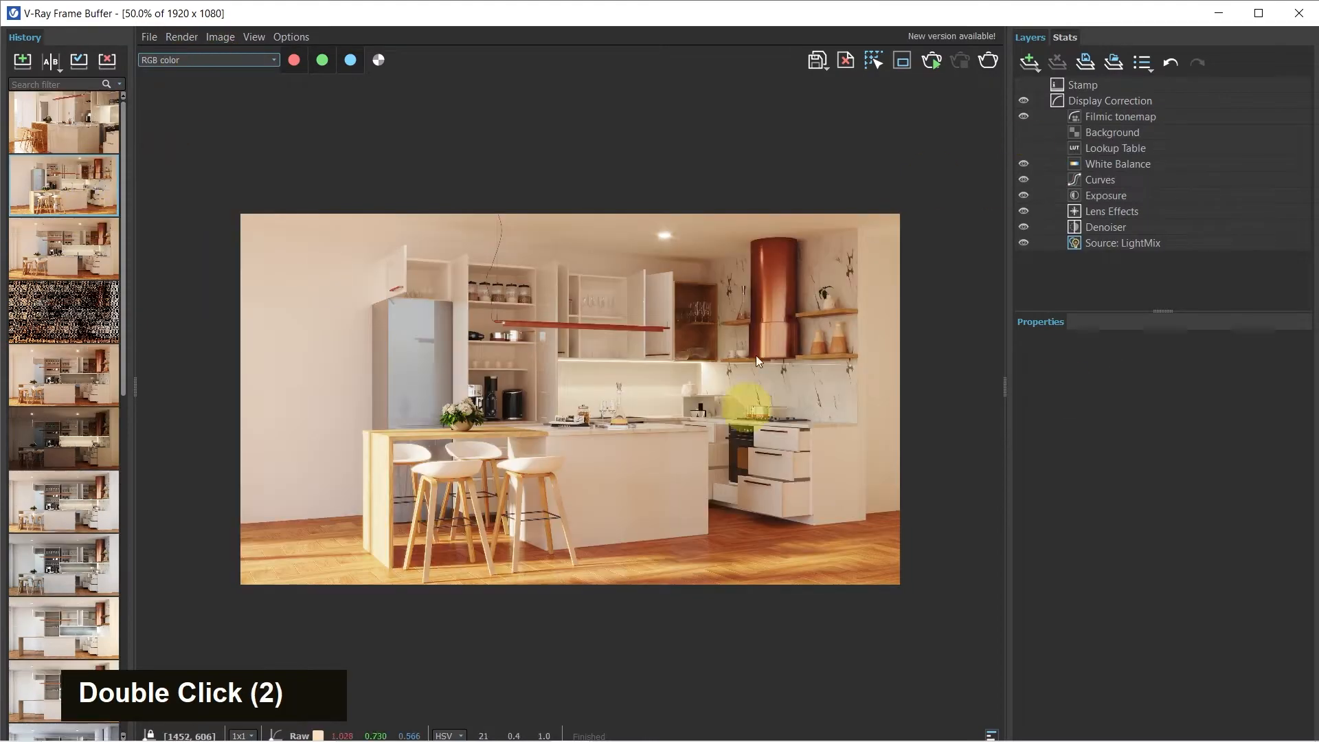
pyautogui.scroll(-1, 928, 336)
# View the square close-up render of the flower bowl and display its Material_ID_Color channel
pyautogui.hotkey('shift', 'f')
pyautogui.press('Return')
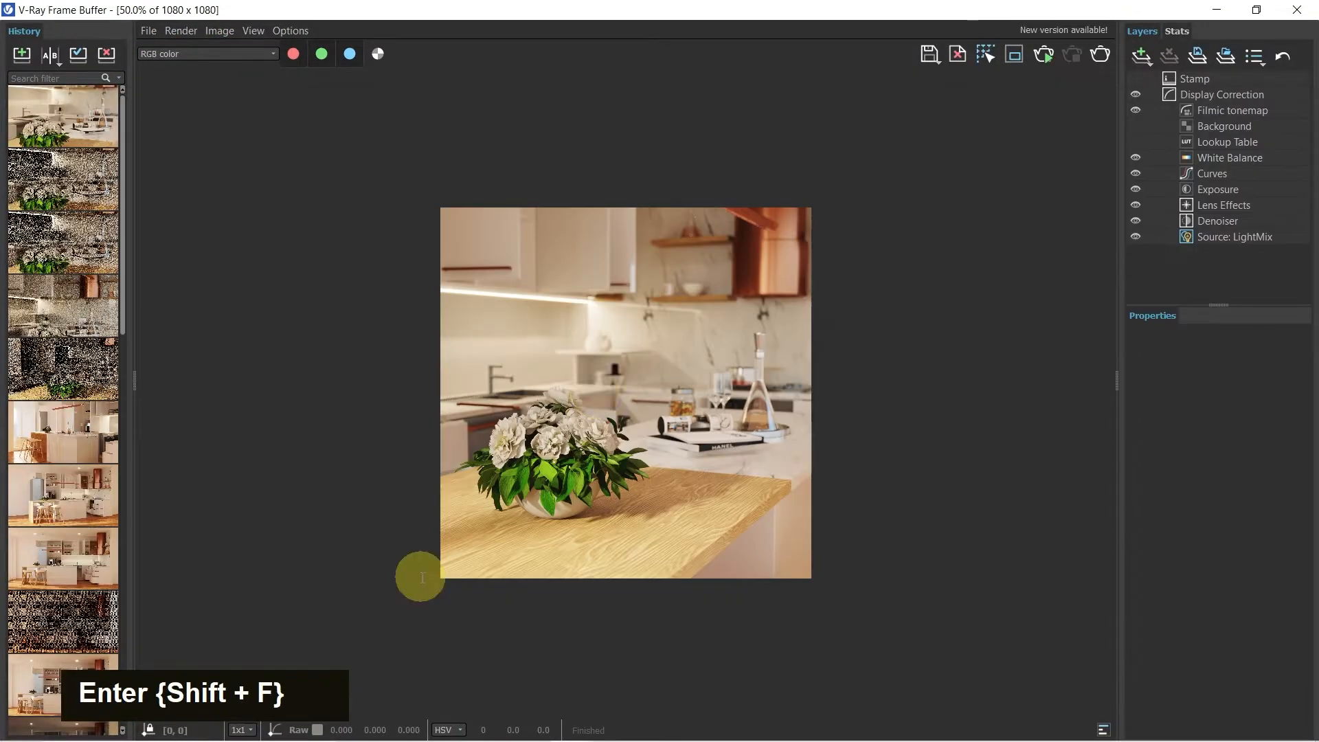
pyautogui.scroll(1, 628, 444)
pyautogui.click(203, 57)
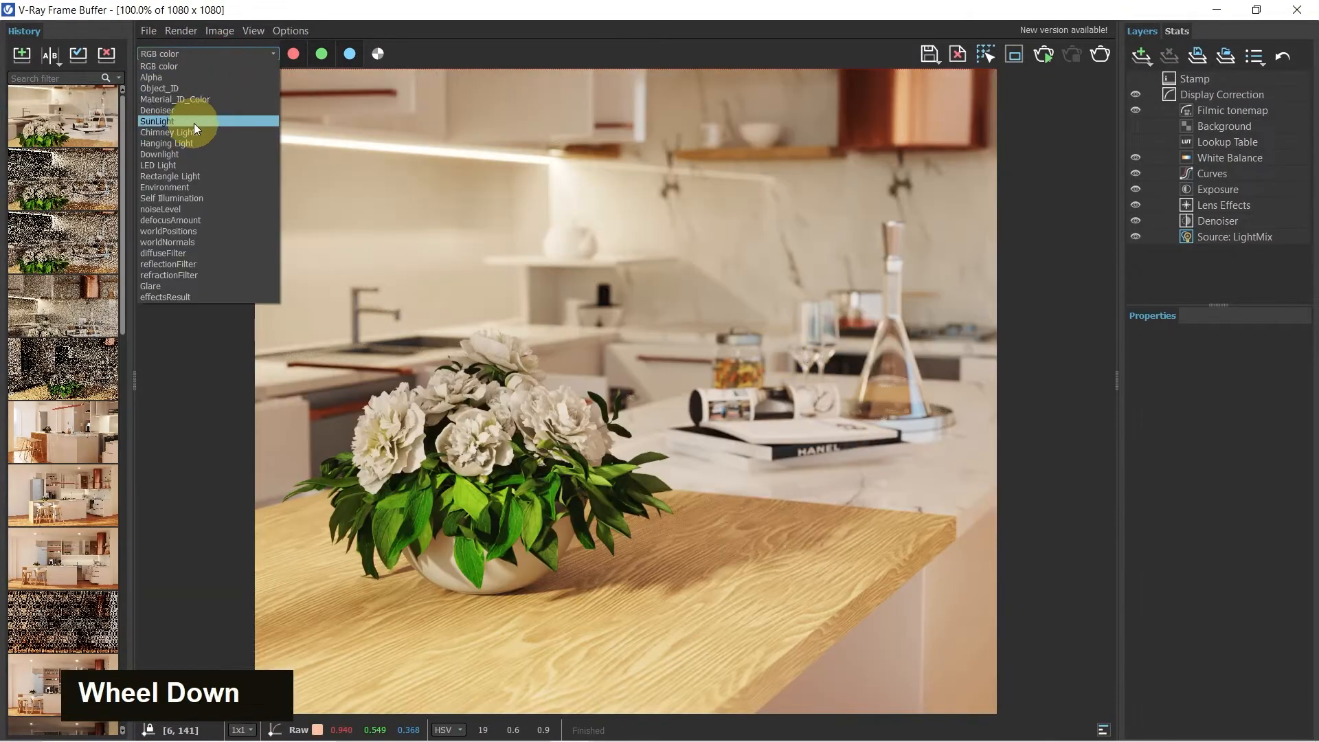
pyautogui.click(192, 100)
pyautogui.scroll(-1, 616, 342)
pyautogui.scroll(-1, 612, 323)
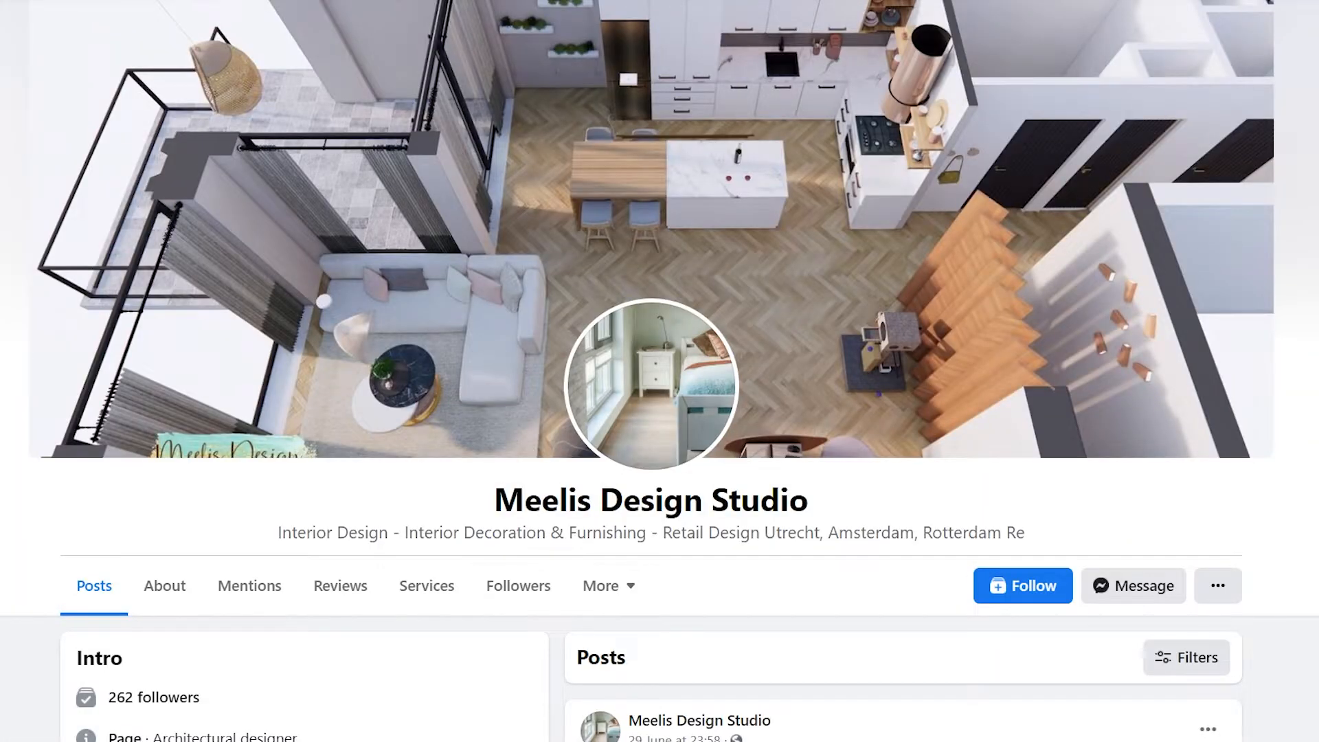
# Browse the posts on the Meelis Design Studio Facebook page
pyautogui.scroll(-1, 660, 371)
pyautogui.scroll(-1, 660, 371)
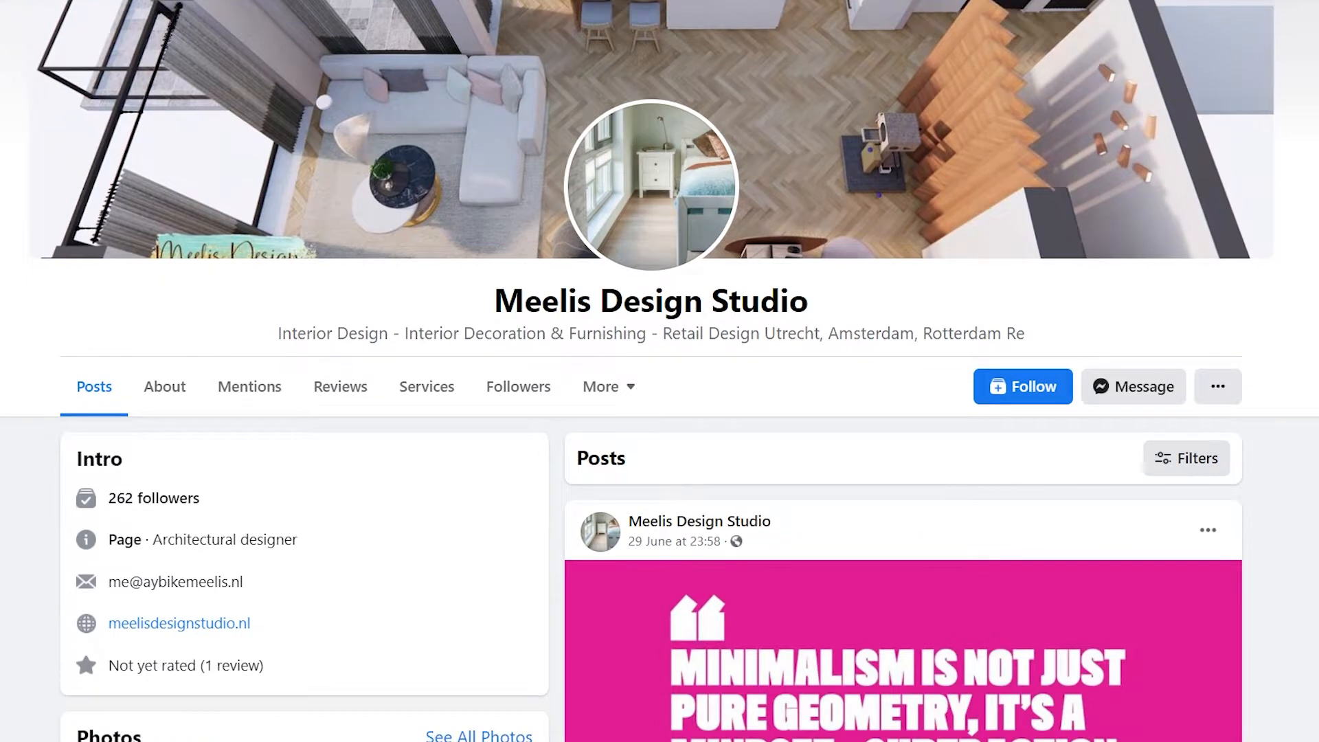
pyautogui.scroll(-1, 660, 371)
pyautogui.scroll(-1, 659, 371)
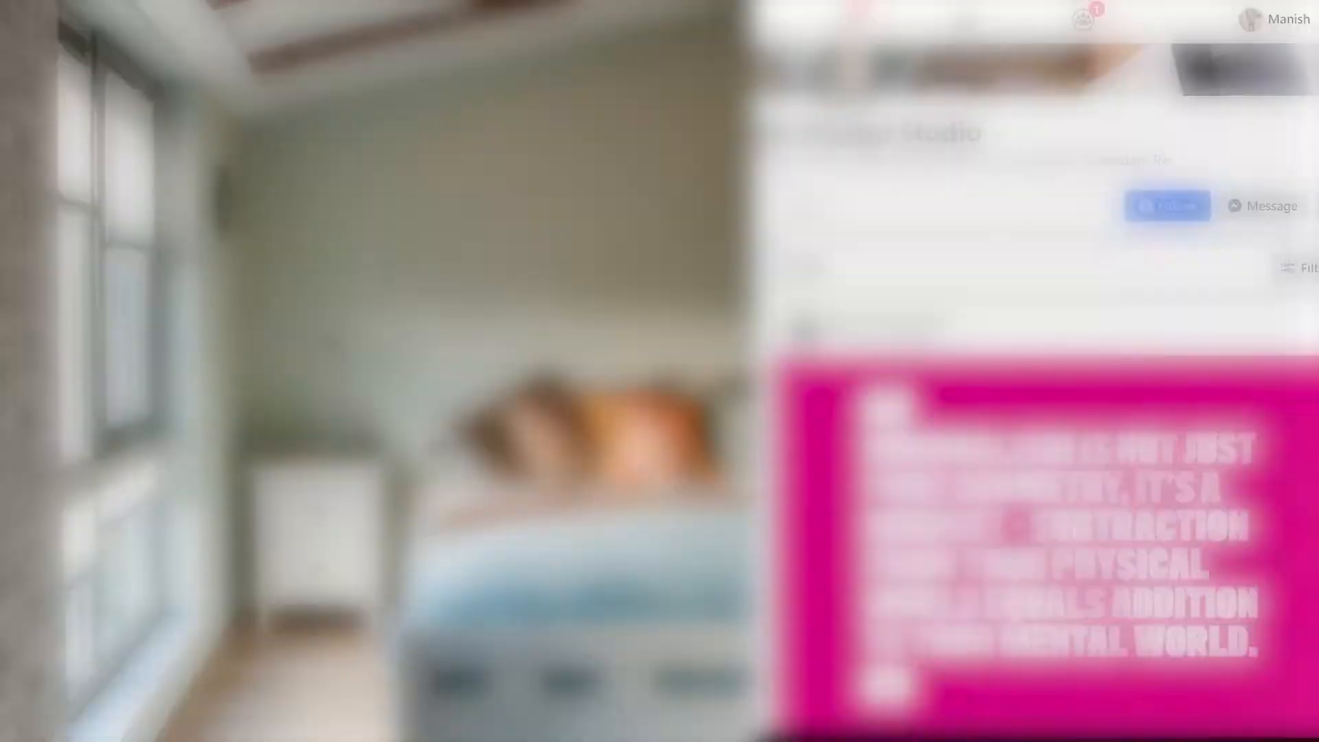
pyautogui.scroll(-4, 1038, 412)
pyautogui.scroll(-15, 1037, 412)
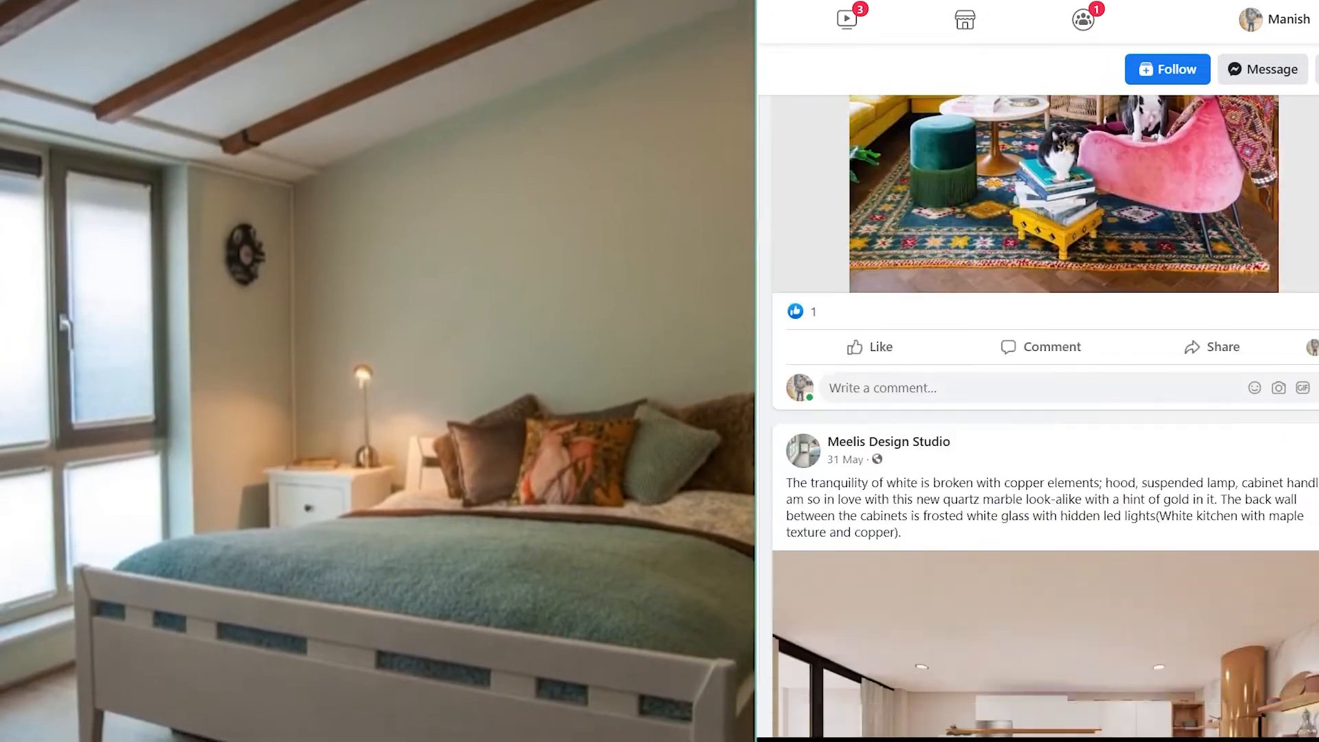
pyautogui.scroll(-15, 1038, 412)
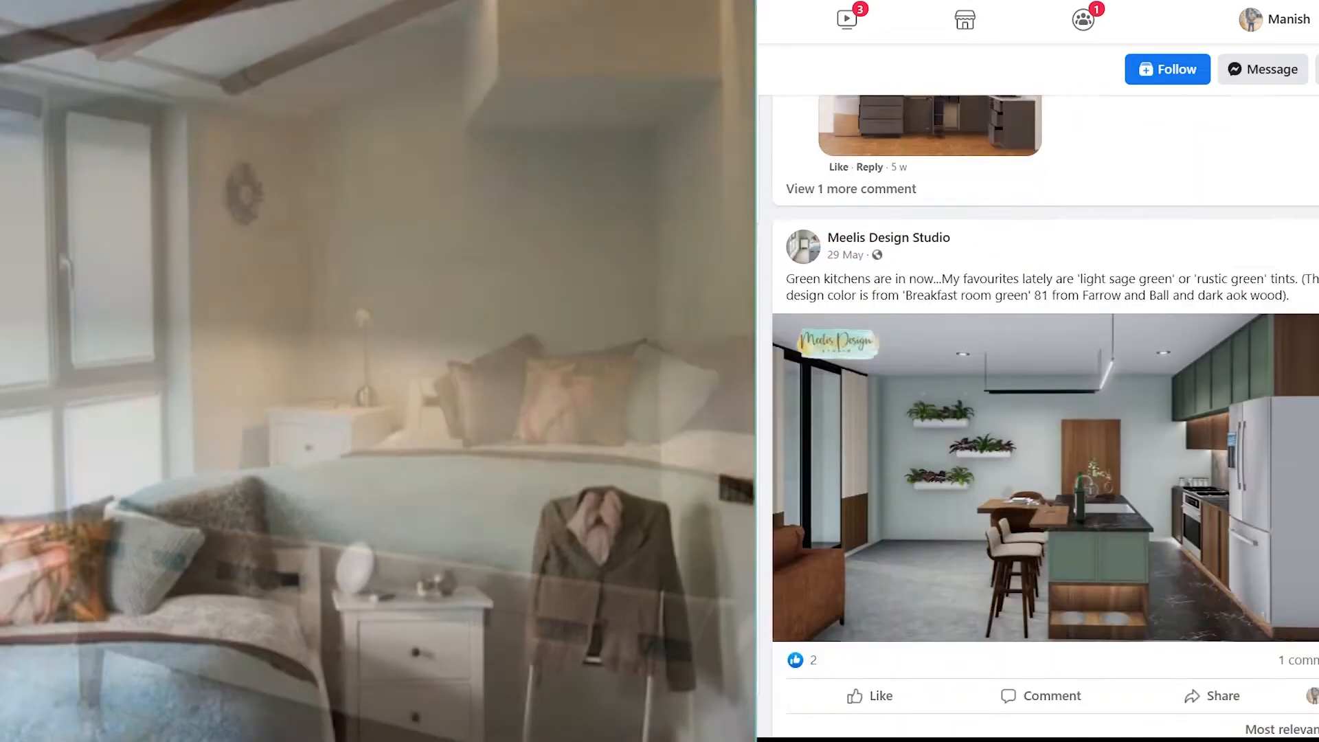
pyautogui.scroll(-15, 1037, 412)
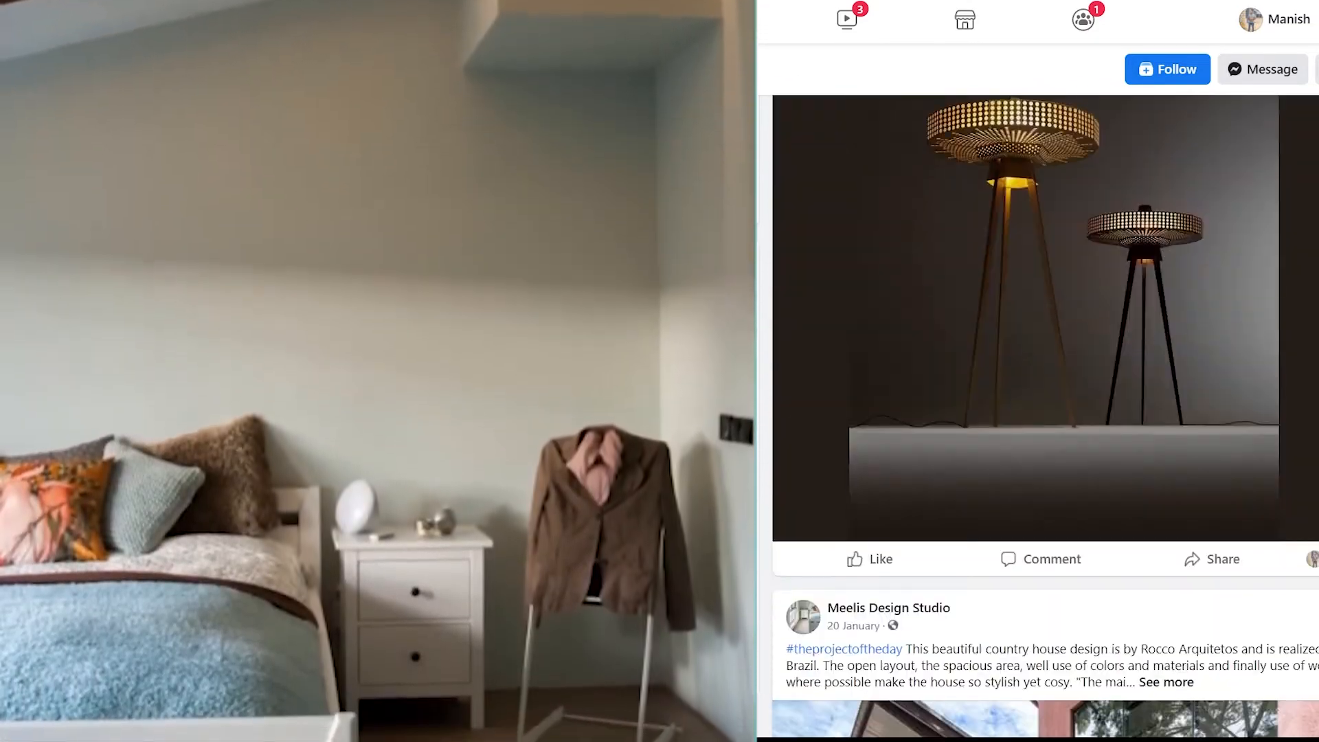
pyautogui.scroll(-15, 1046, 674)
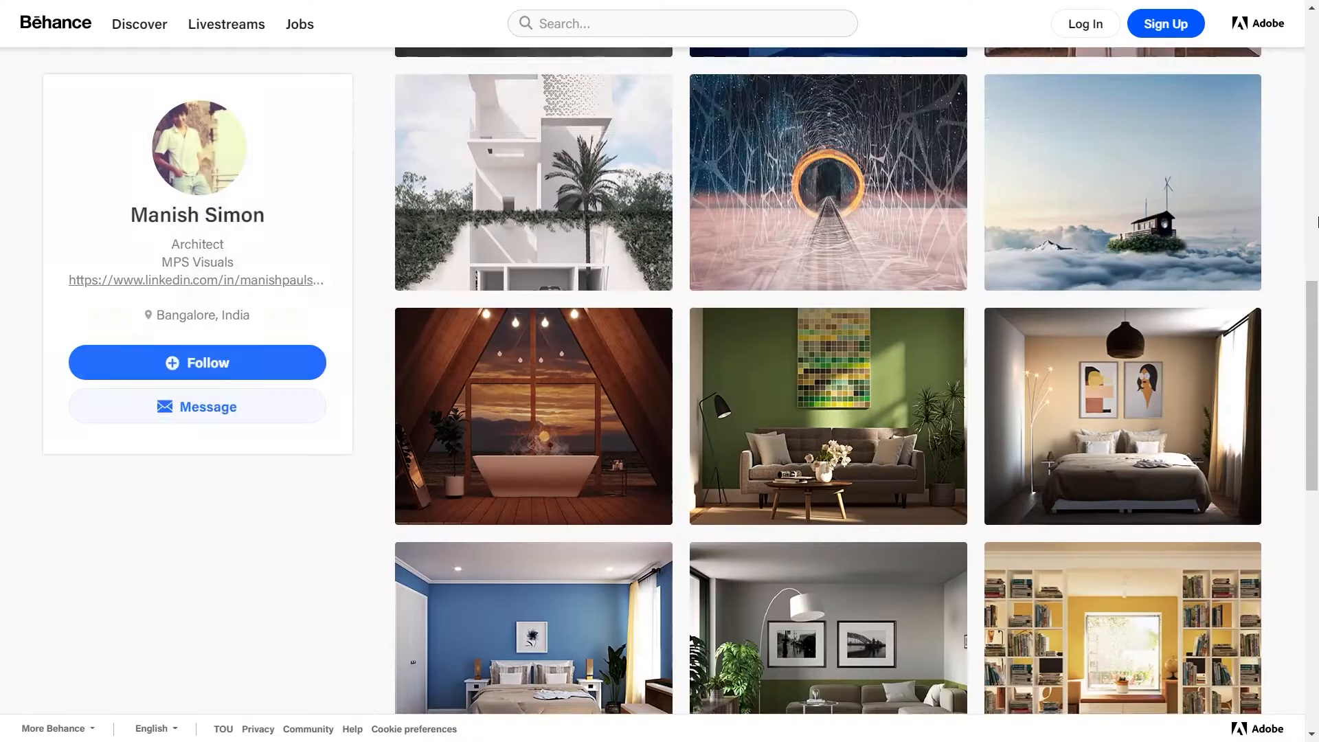
# Look through the architect's project gallery on the Behance profile page
pyautogui.scroll(-6, 1317, 221)
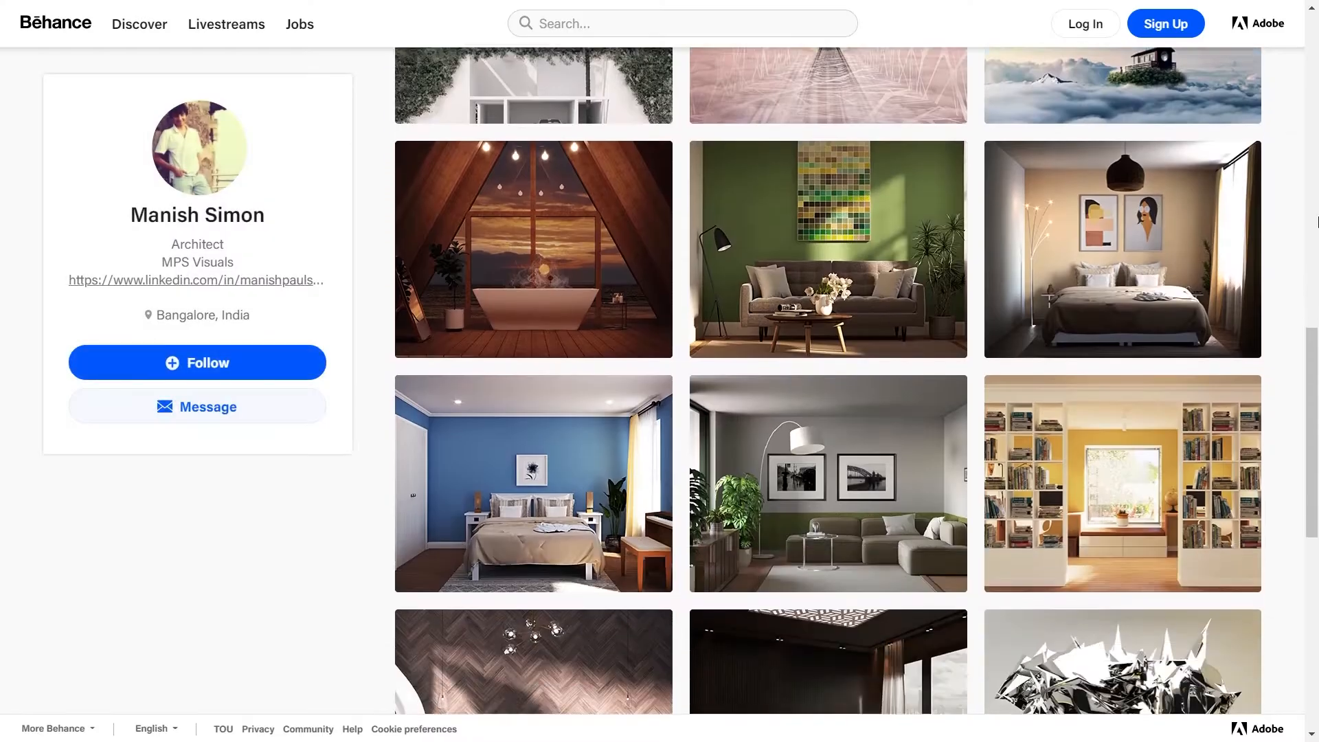
pyautogui.scroll(-6, 1317, 221)
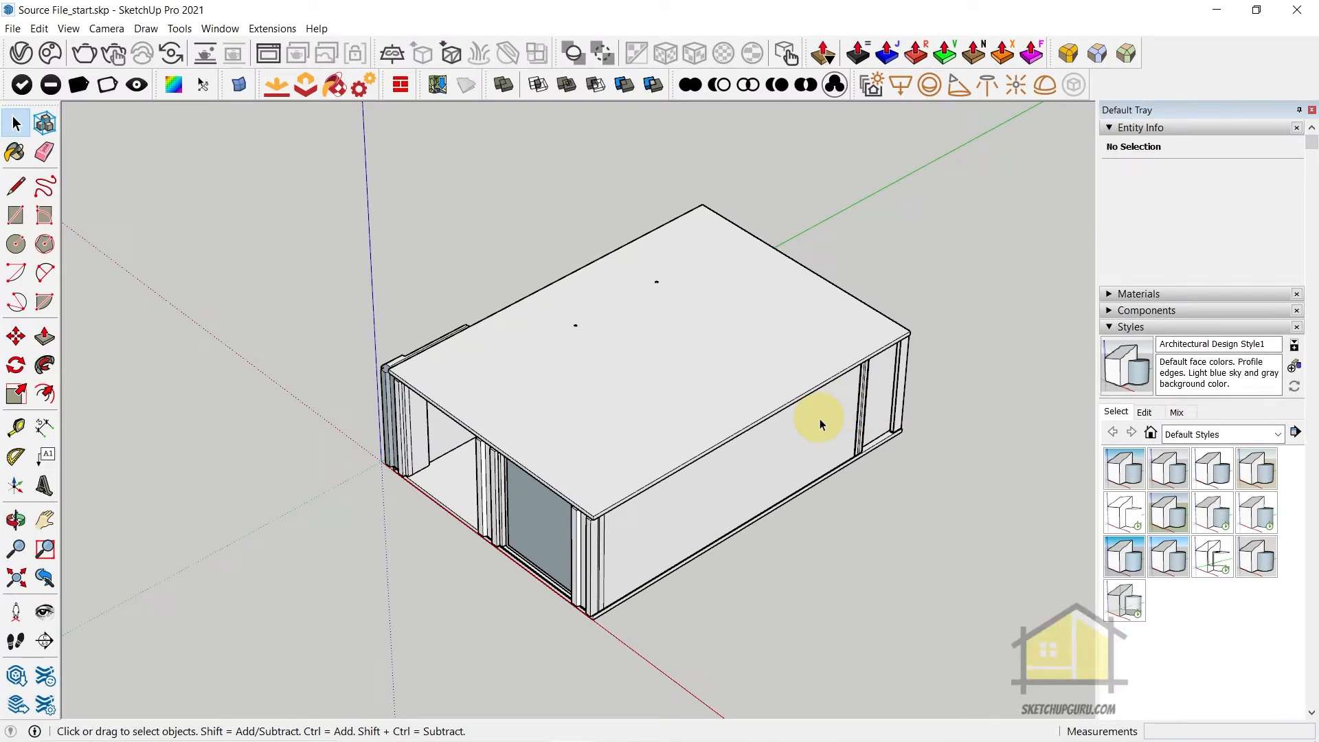
# Hide the roof slab of the house model and open the walls group for editing
pyautogui.click(714, 411)
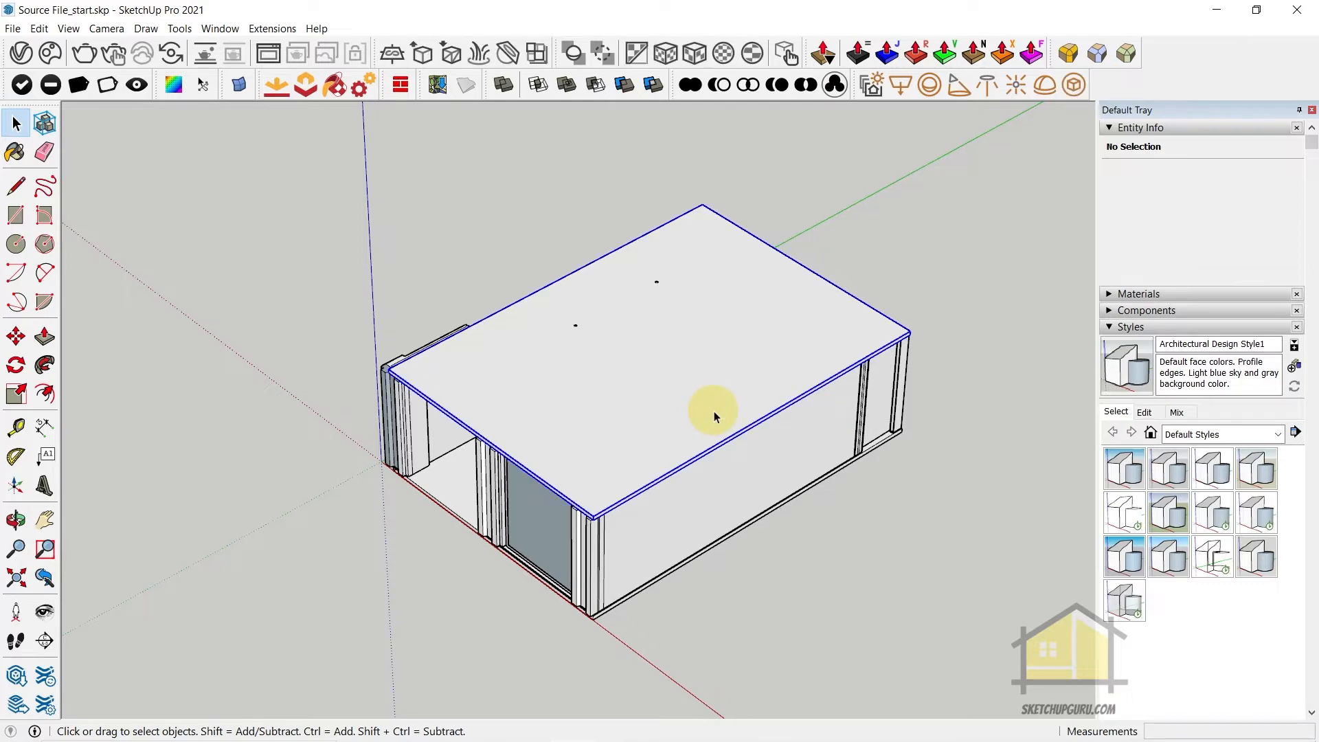
pyautogui.press('F2')
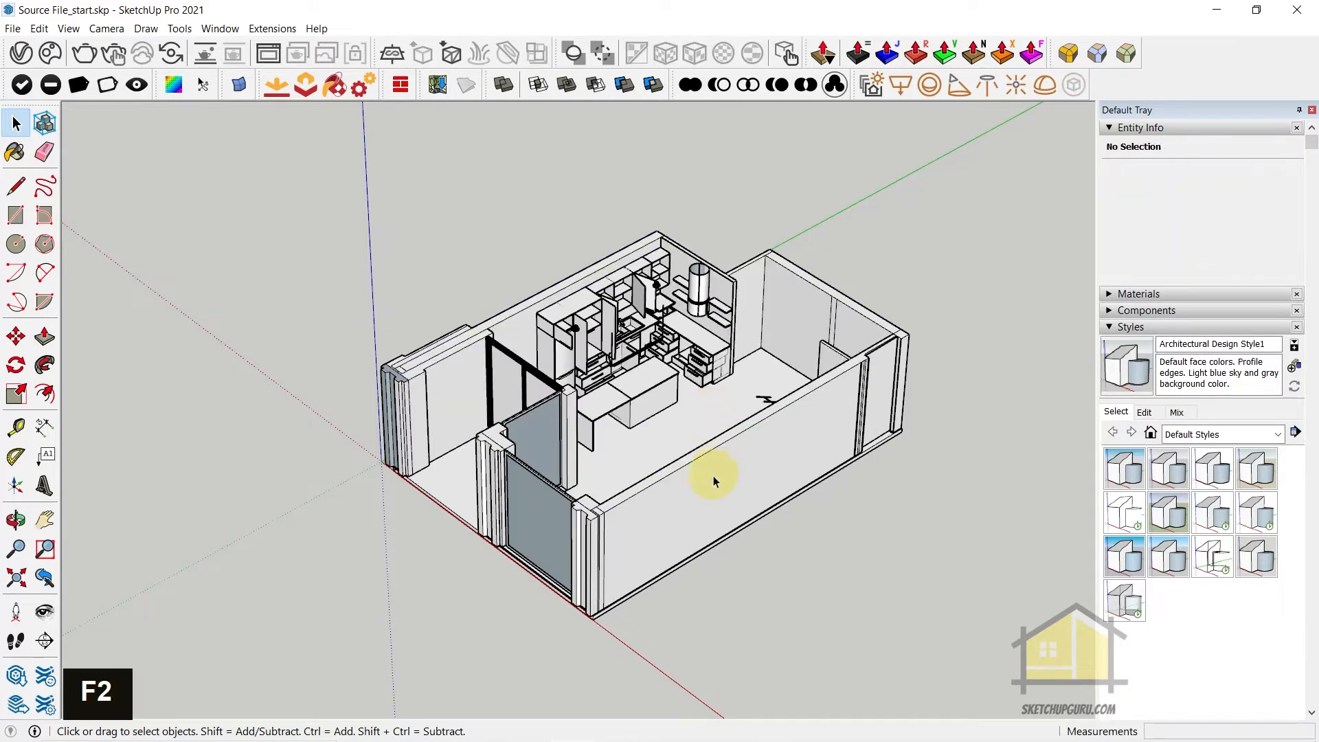
pyautogui.click(713, 475)
pyautogui.doubleClick(713, 475)
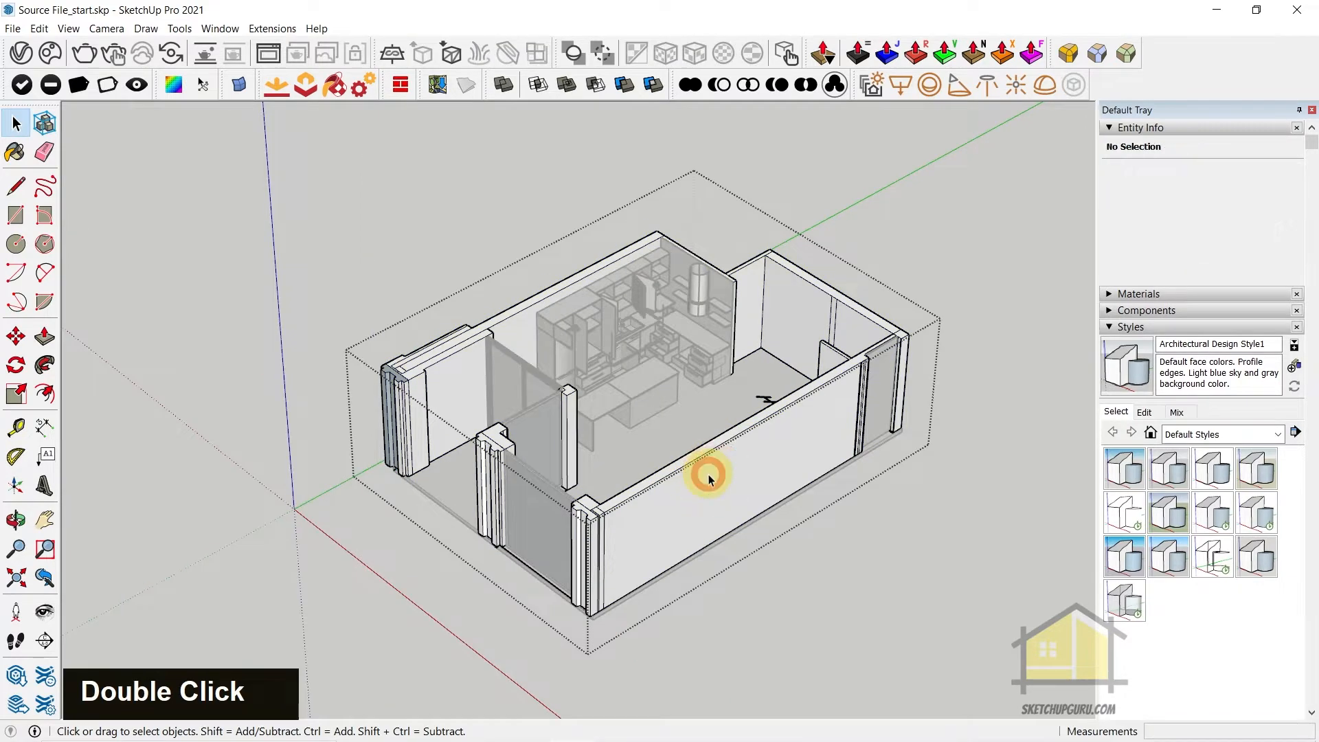
# Select the outer face of the long front wall and hide the rest of the model around the walls group
pyautogui.click(712, 474)
pyautogui.scroll(7, 711, 473)
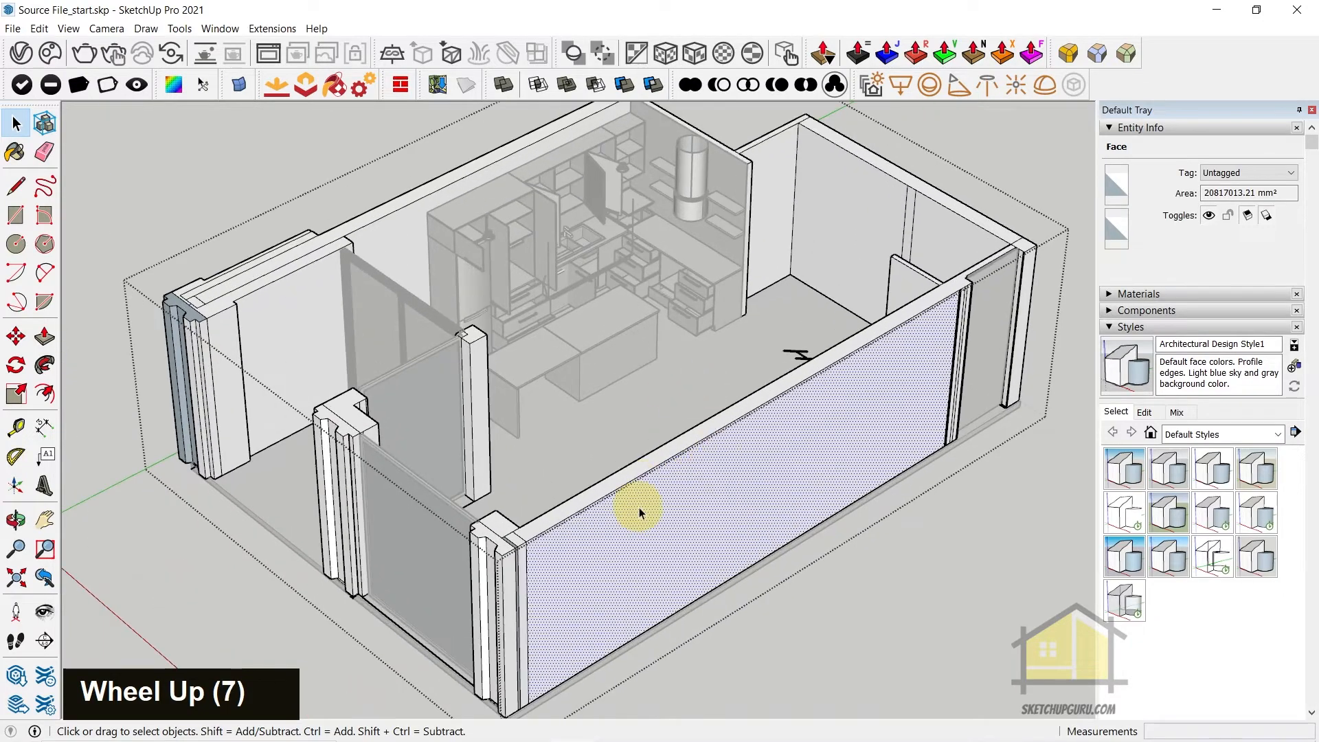
pyautogui.scroll(-3, 639, 507)
pyautogui.press('j')
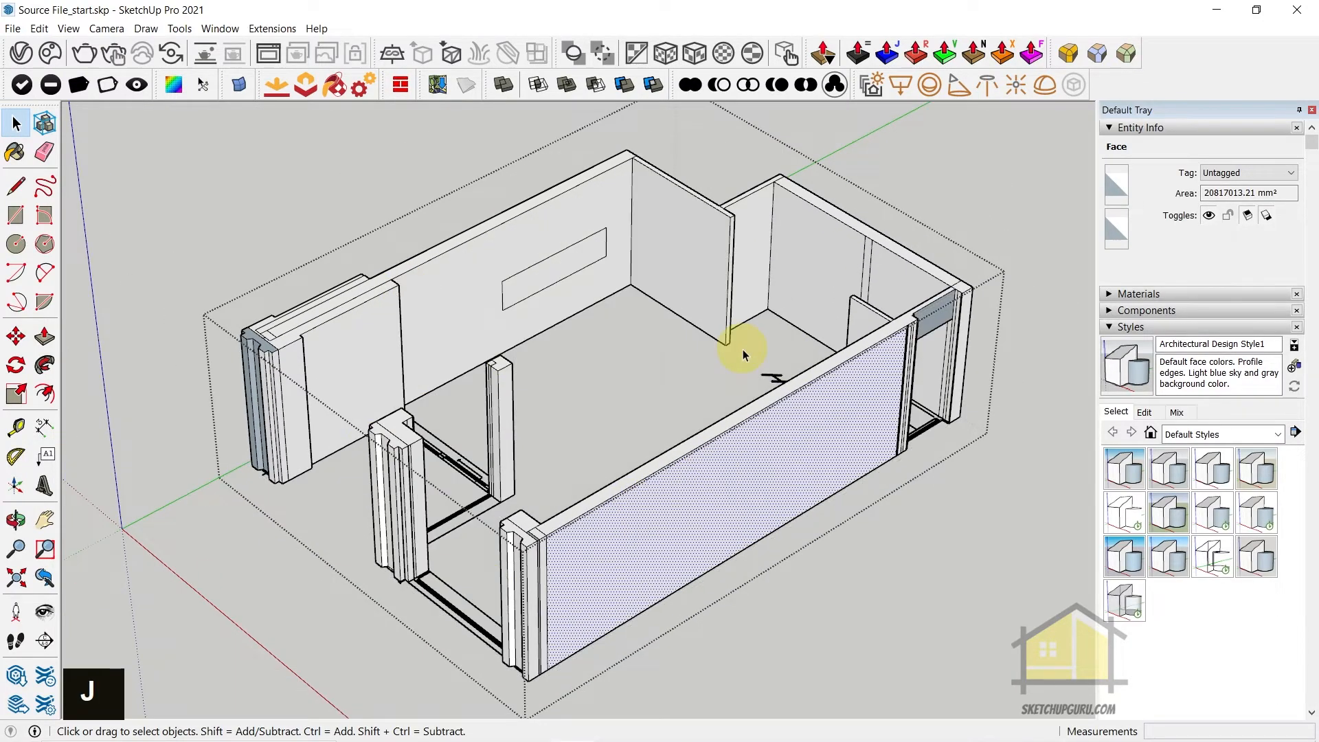
# Turn on X-ray display to see through the isolated walls, and leave the walls group
pyautogui.middleClick(594, 417)
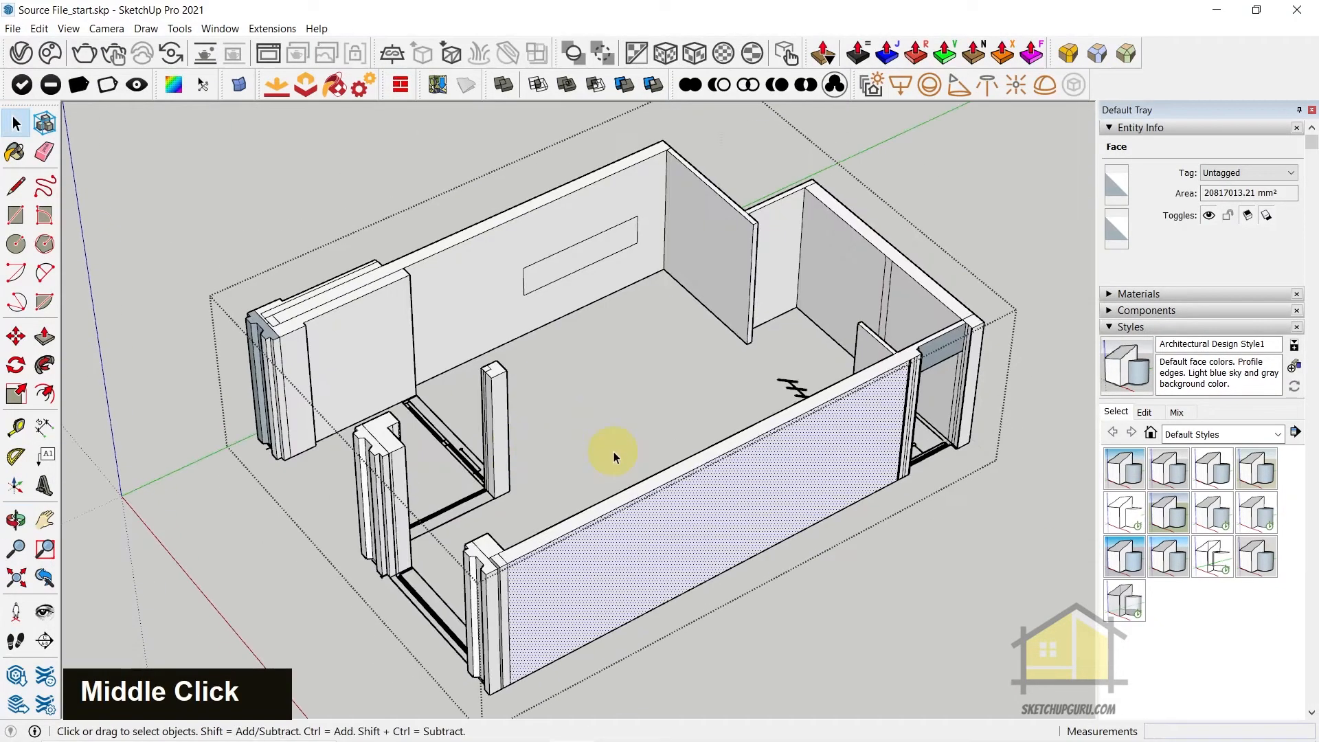
pyautogui.press('y')
pyautogui.middleClick(632, 357)
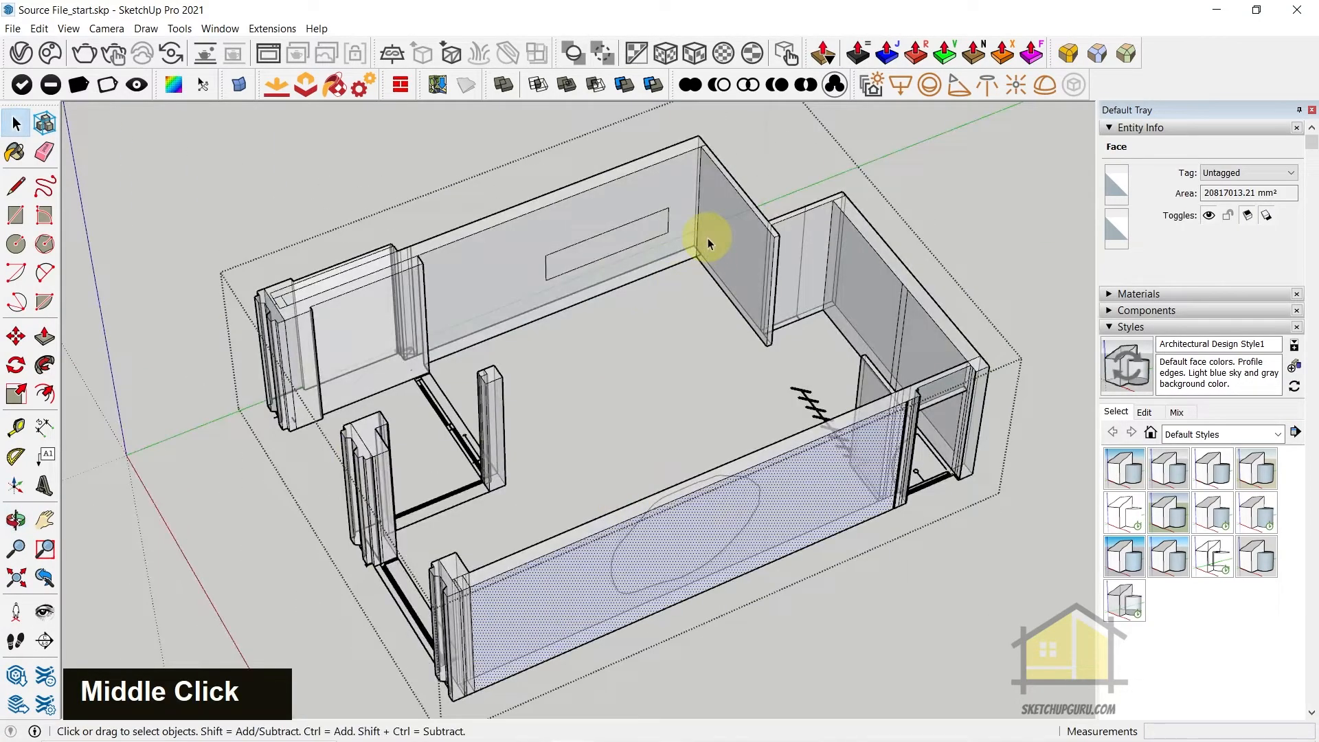
pyautogui.scroll(-3, 727, 292)
pyautogui.scroll(3, 721, 294)
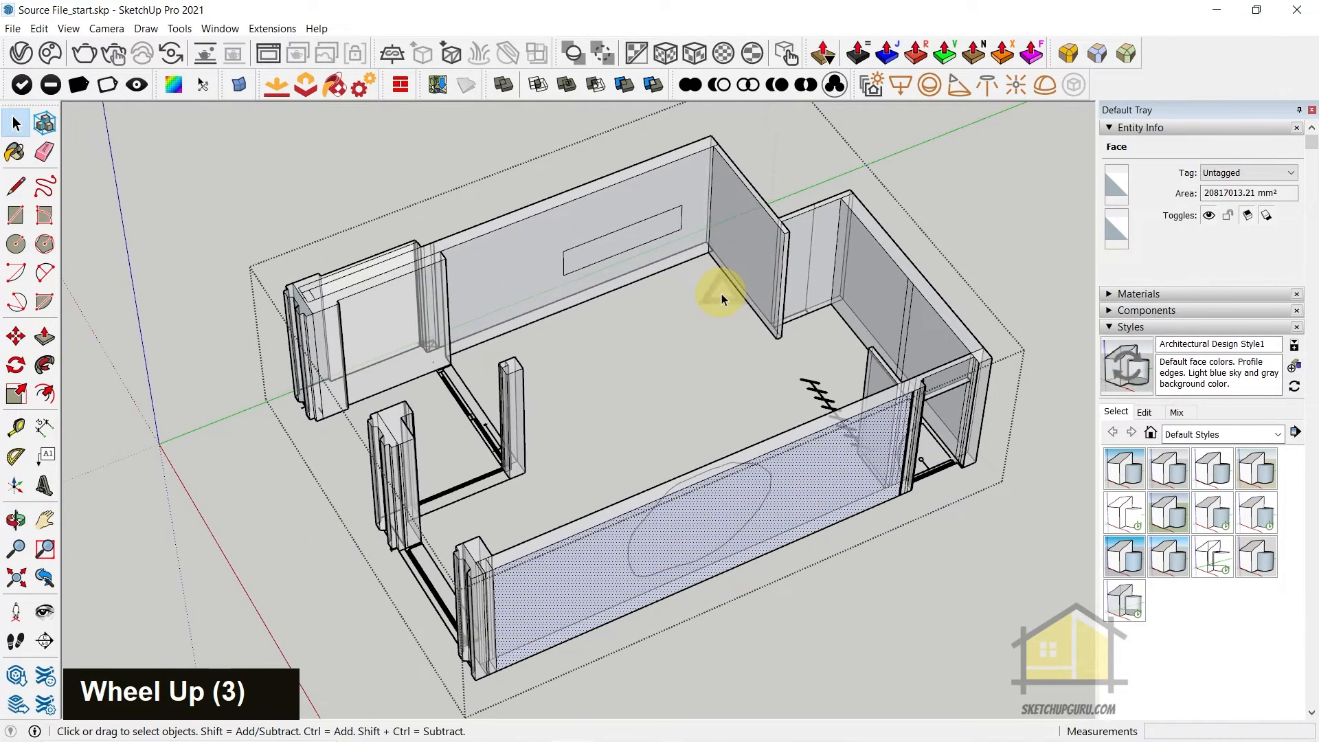
pyautogui.press('Escape')
pyautogui.scroll(-7, 720, 403)
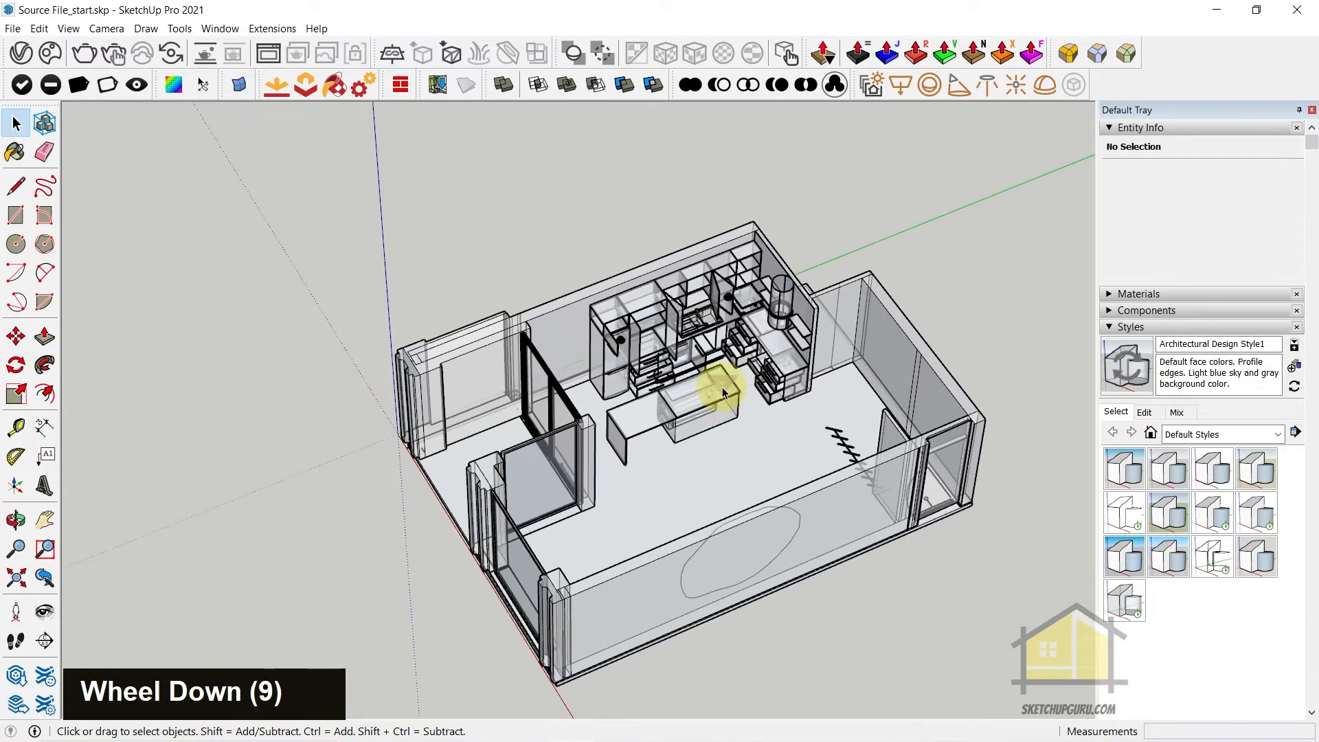
# Unhide the roof slab and turn off the X-ray display, leaving nothing selected
pyautogui.click(778, 422)
pyautogui.scroll(6, 778, 422)
pyautogui.press('F3')
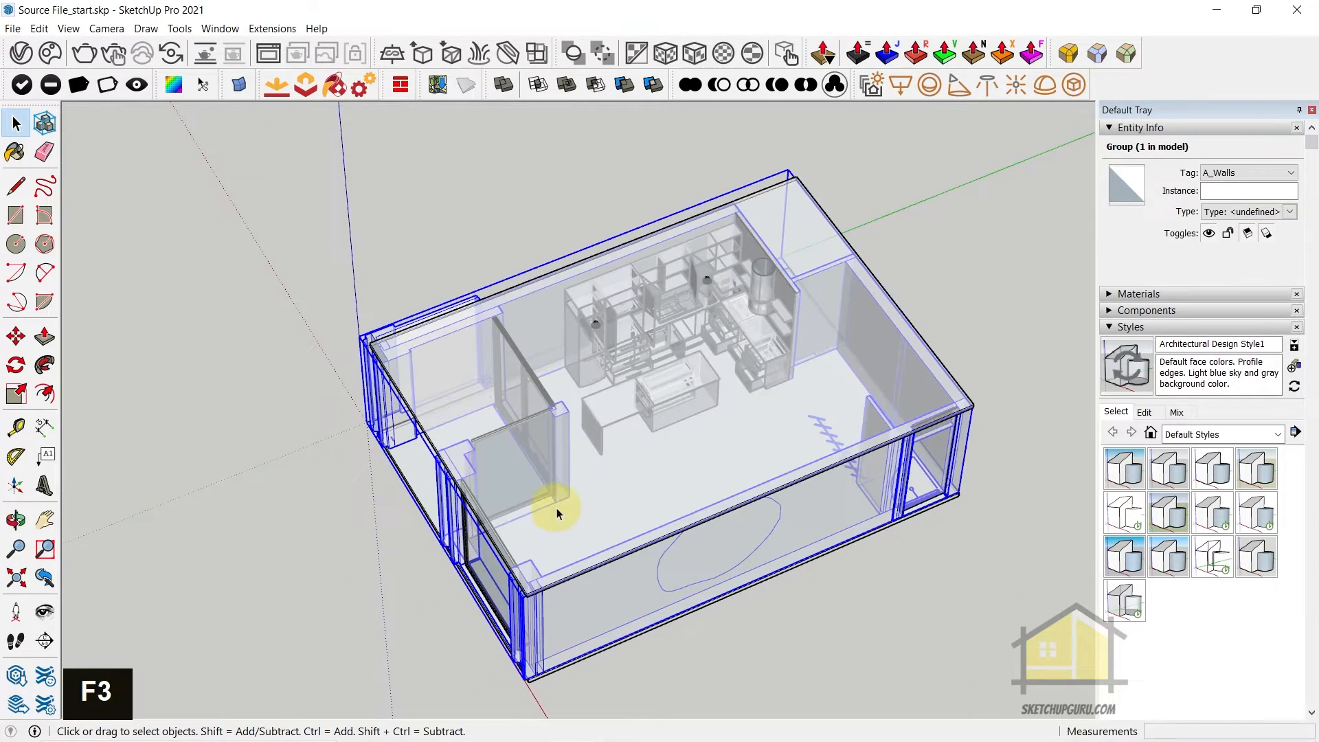
pyautogui.press('y')
pyautogui.moveTo(721, 516); pyautogui.dragTo(743, 481, button='middle')
pyautogui.hotkey('ctrl', 'z')
pyautogui.press('F3')
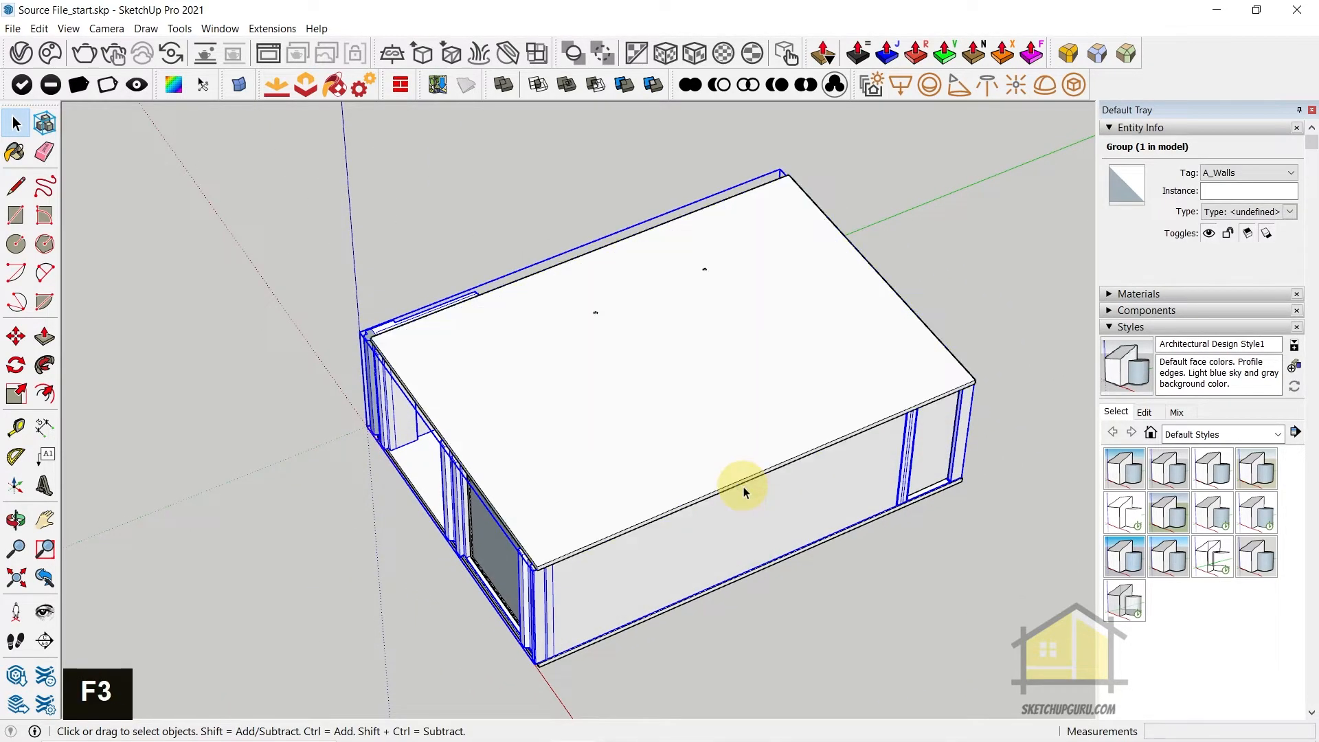
pyautogui.click(848, 562)
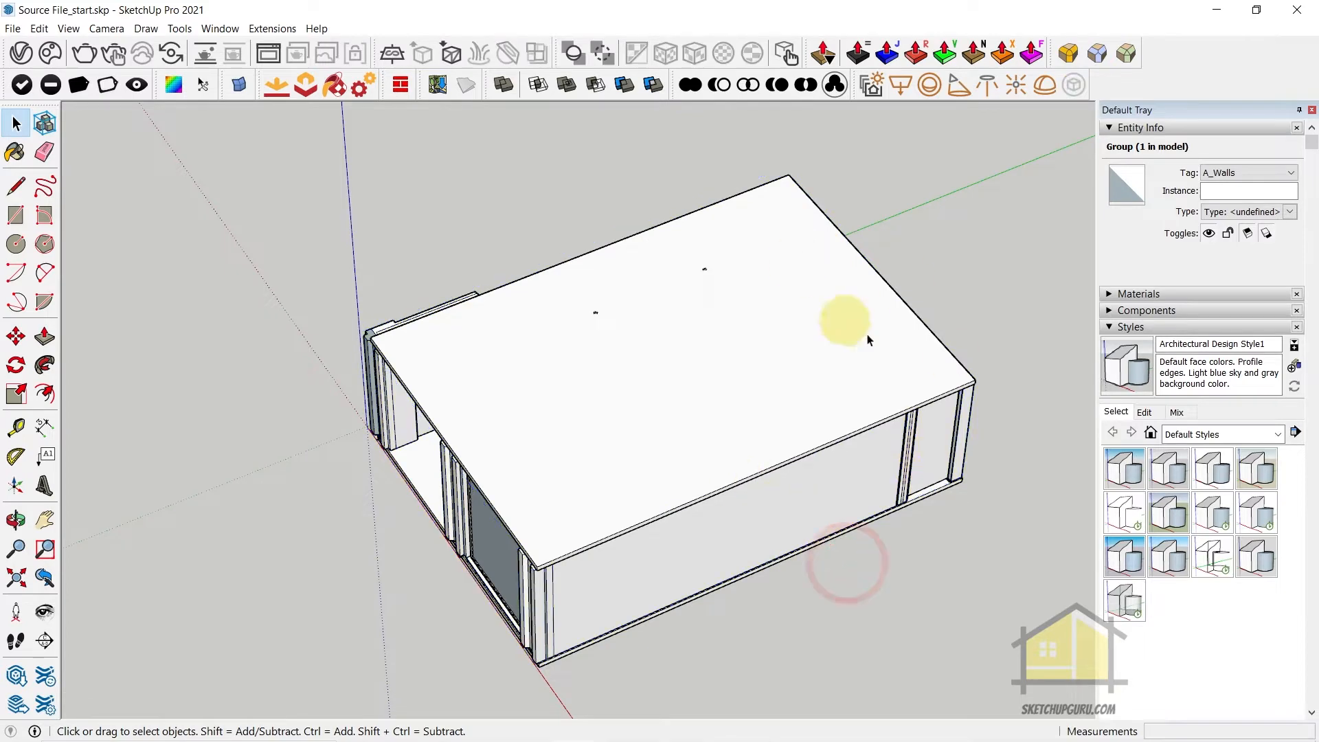
# Purge all unused items from the entire model through the Statistics section of Model Info
pyautogui.moveTo(971, 399); pyautogui.dragTo(787, 483, button='middle')
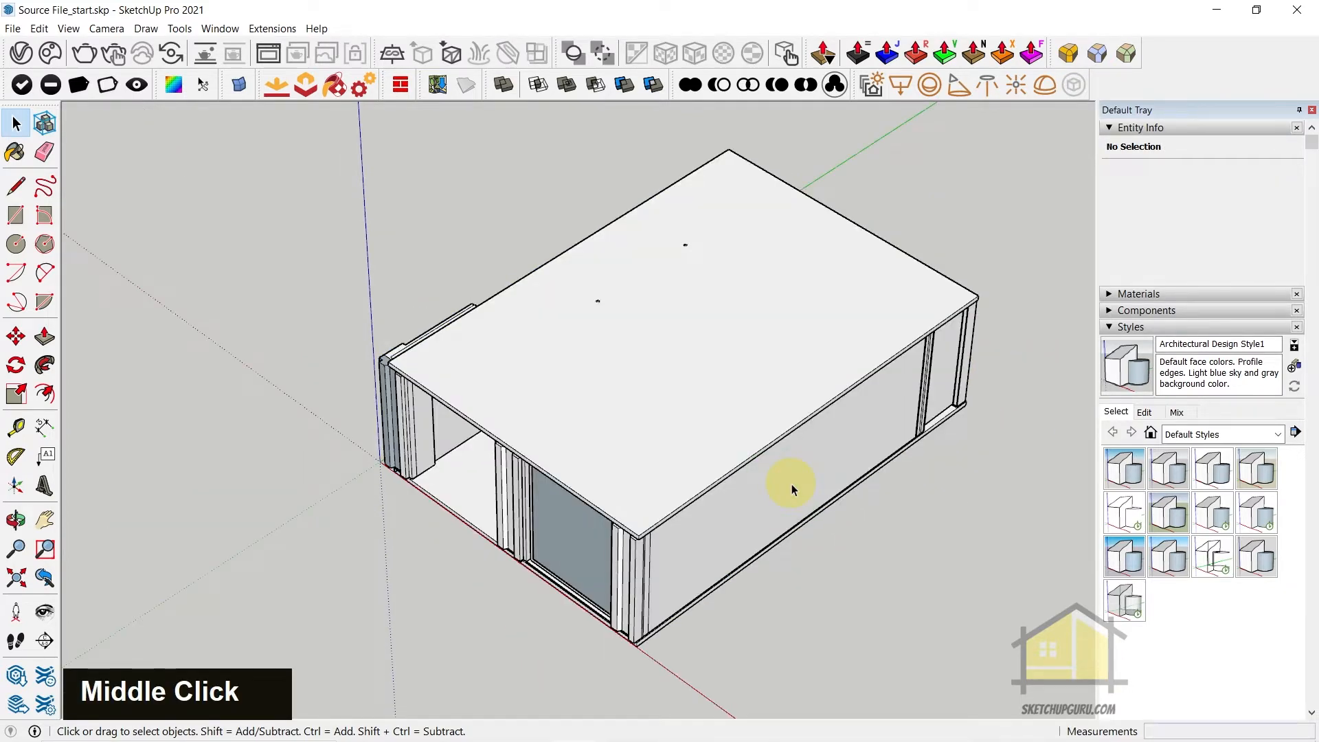
pyautogui.click(220, 29)
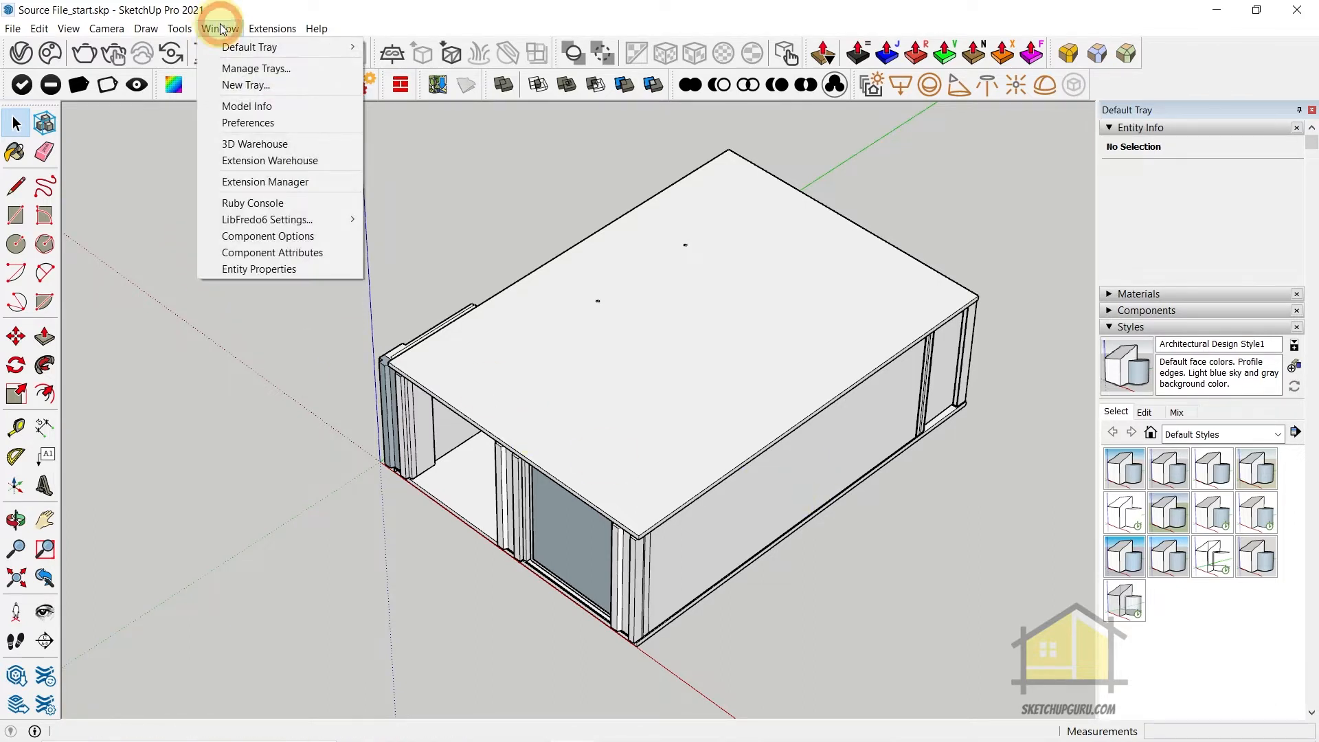
pyautogui.click(254, 107)
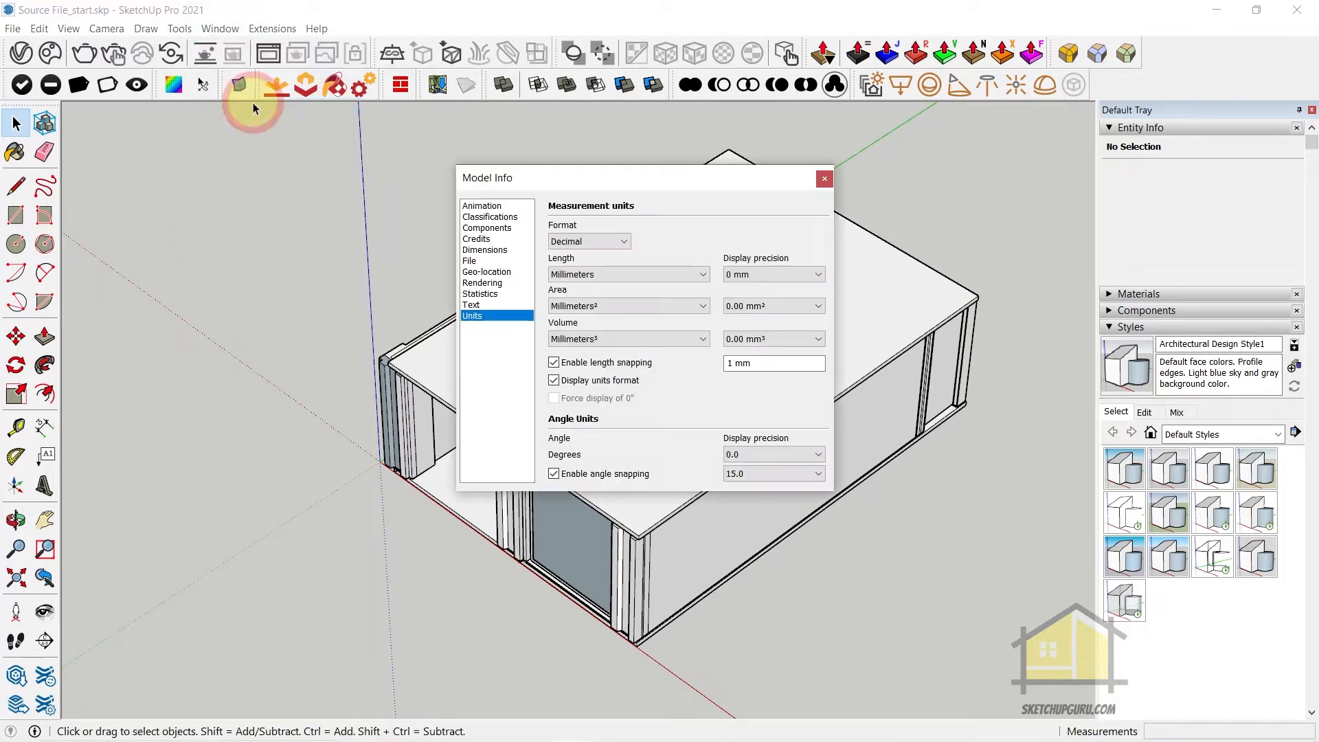
pyautogui.click(489, 293)
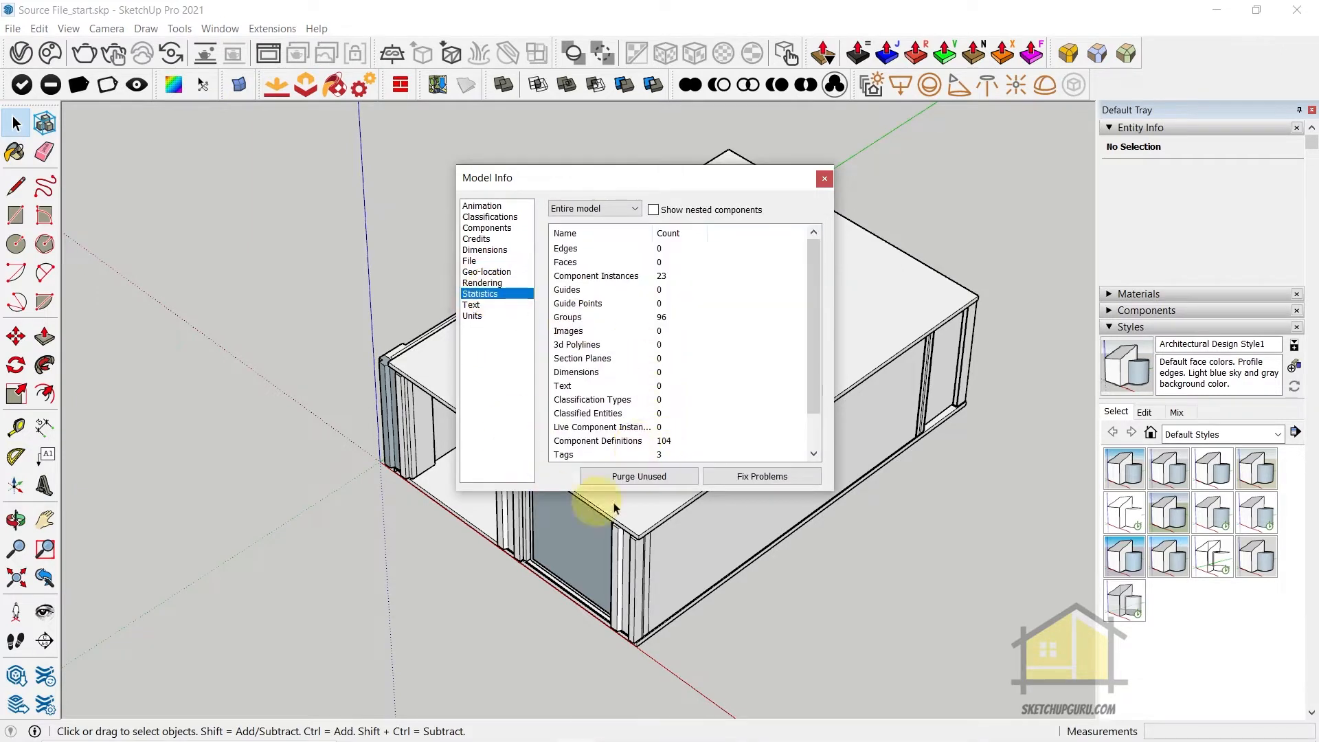
pyautogui.click(626, 477)
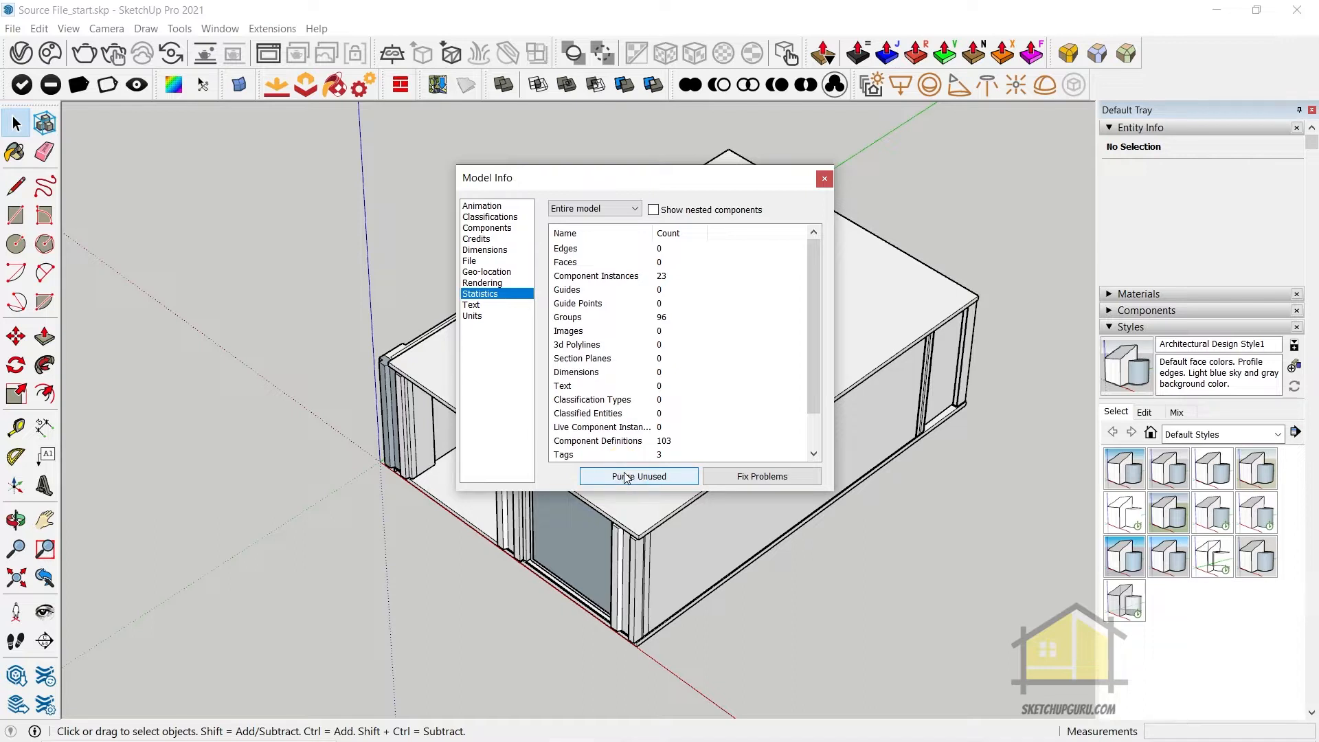
pyautogui.click(625, 477)
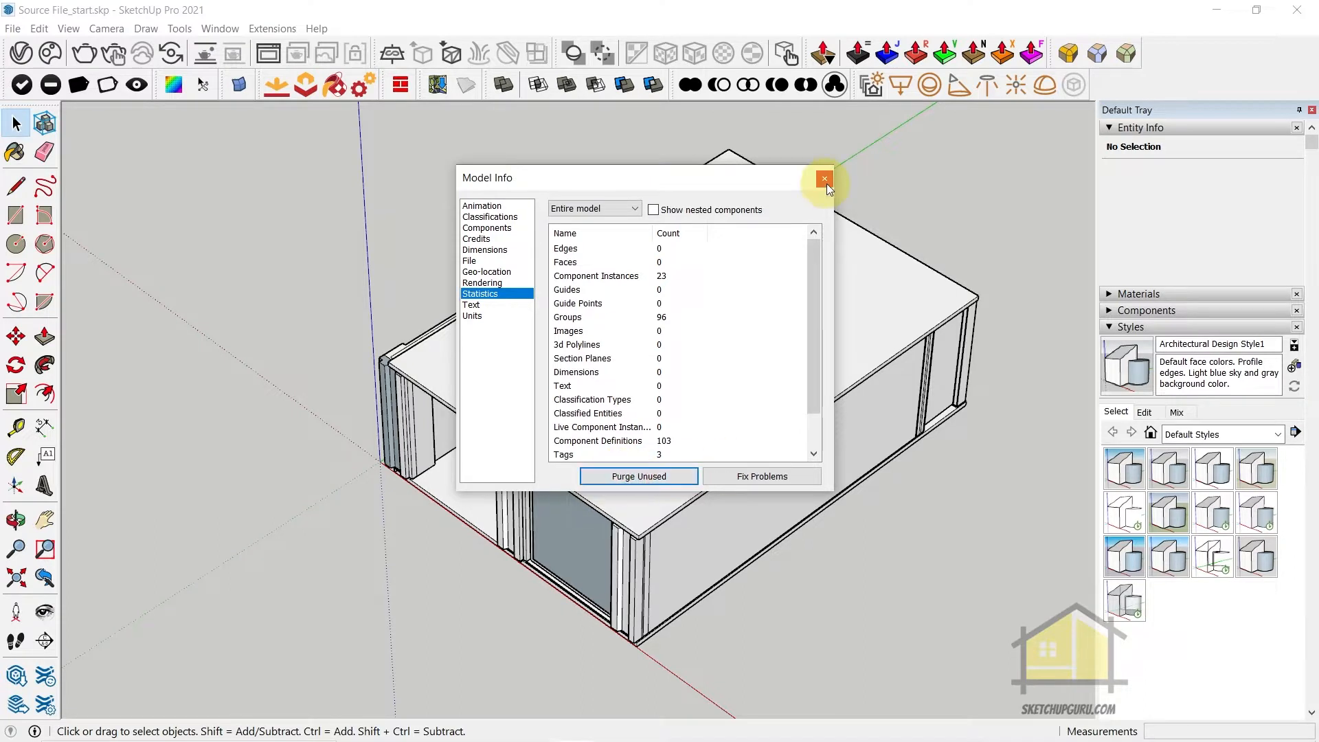
pyautogui.click(825, 180)
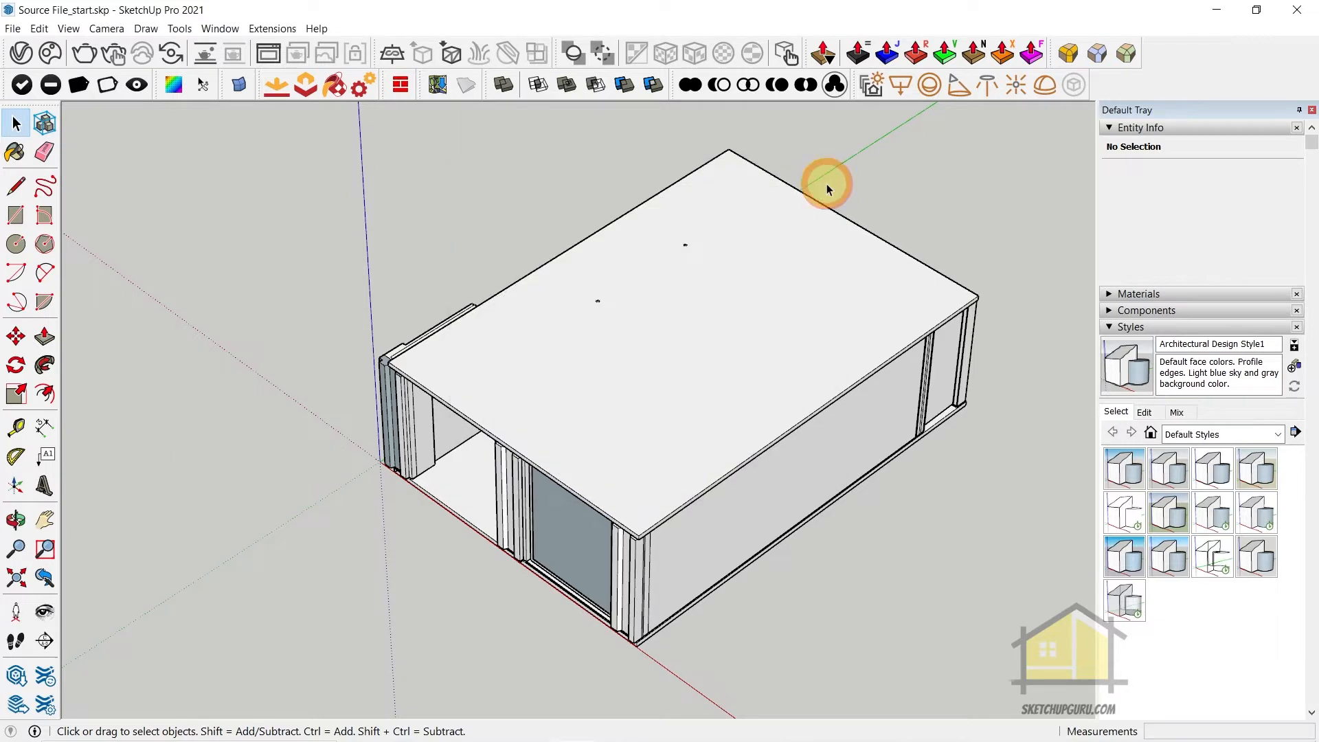
# Filter the shortcut preferences for "hide" and assign F2 to Edit/Hide, confirming the reassignment
pyautogui.middleClick(808, 448)
pyautogui.middleClick(807, 448)
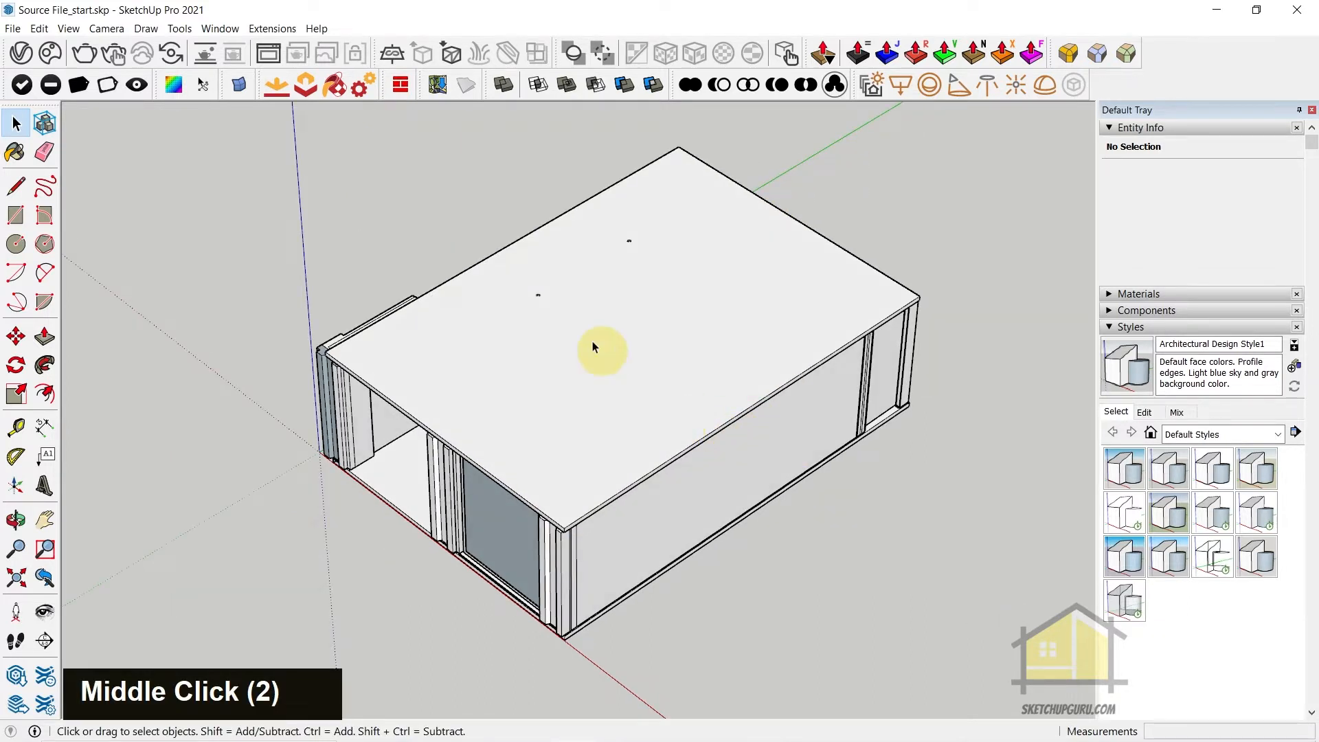
pyautogui.click(220, 28)
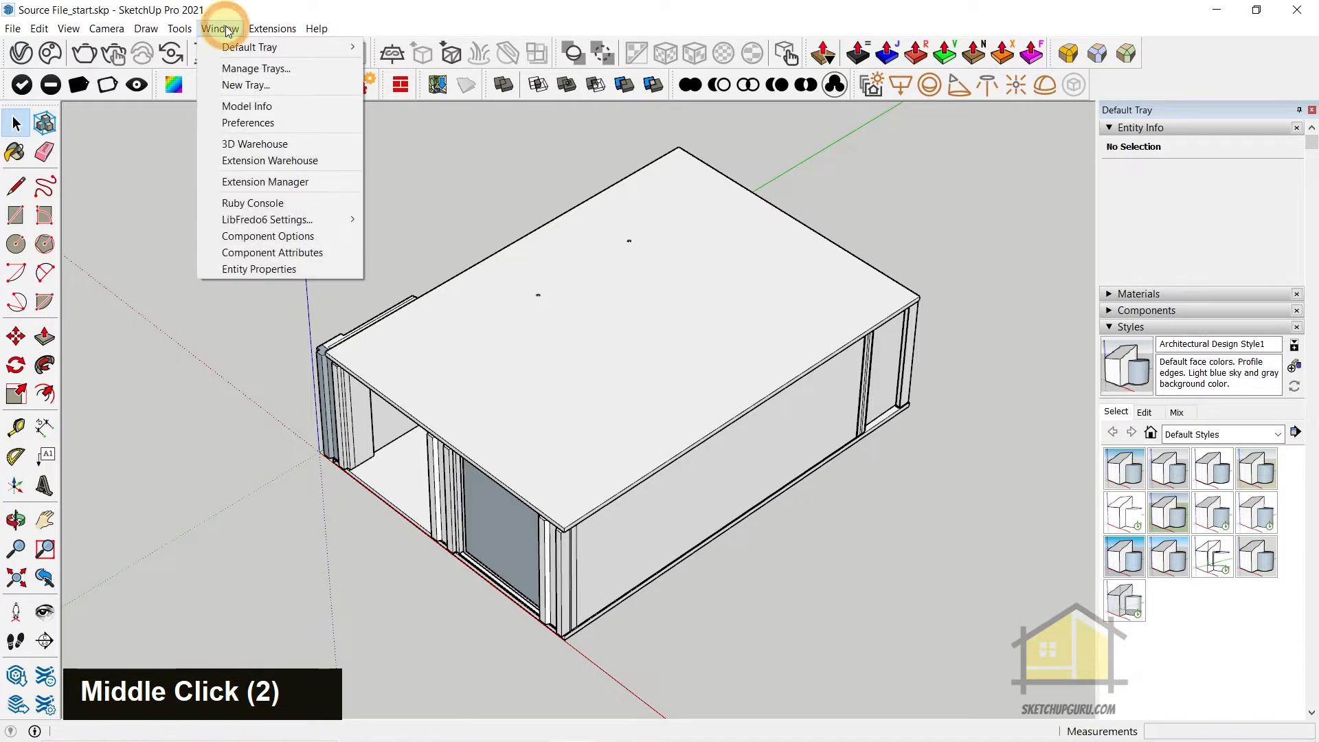
pyautogui.click(271, 128)
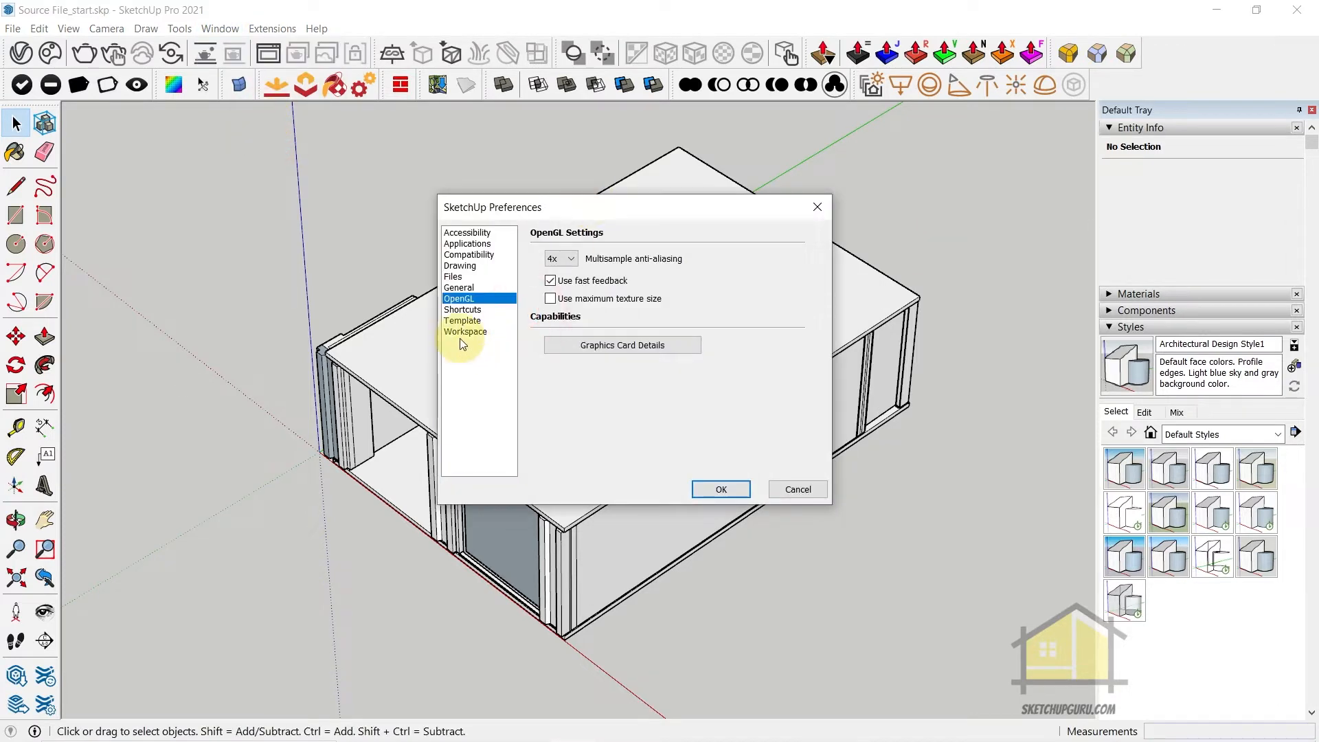
pyautogui.click(462, 310)
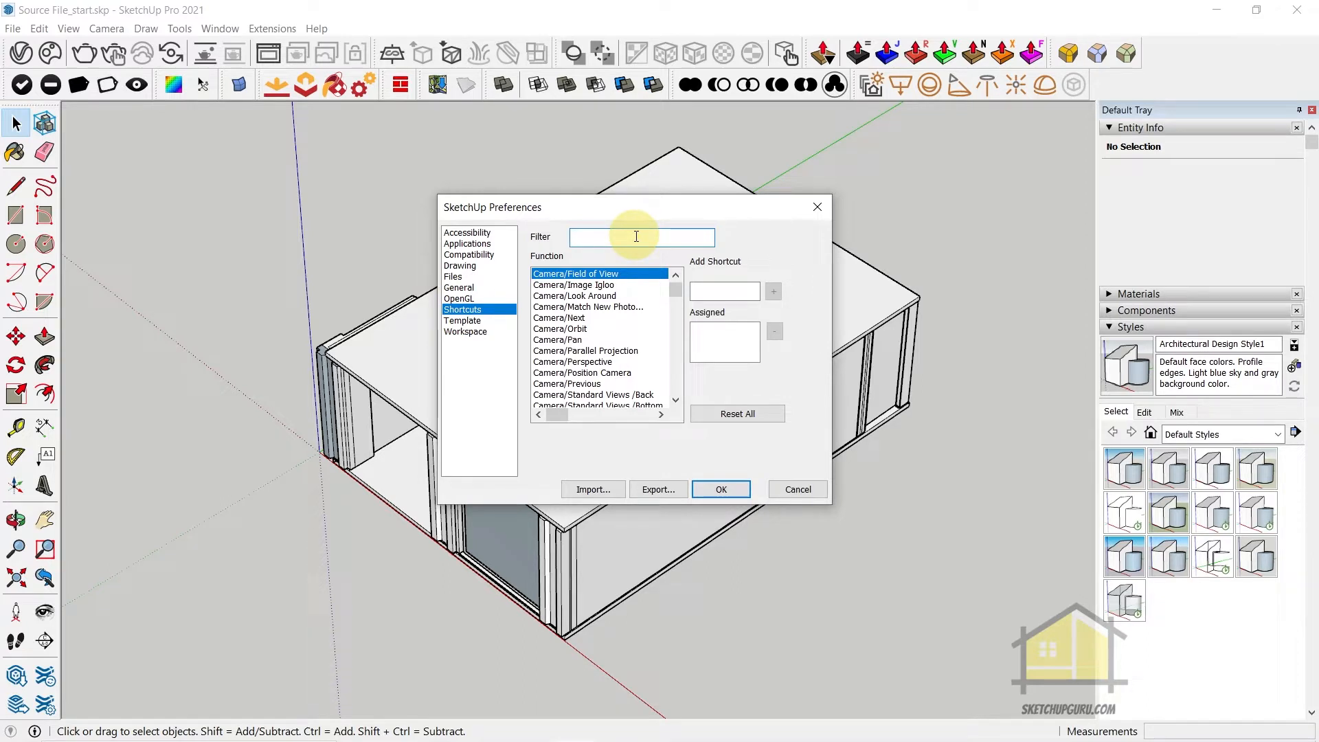
pyautogui.write('hide')
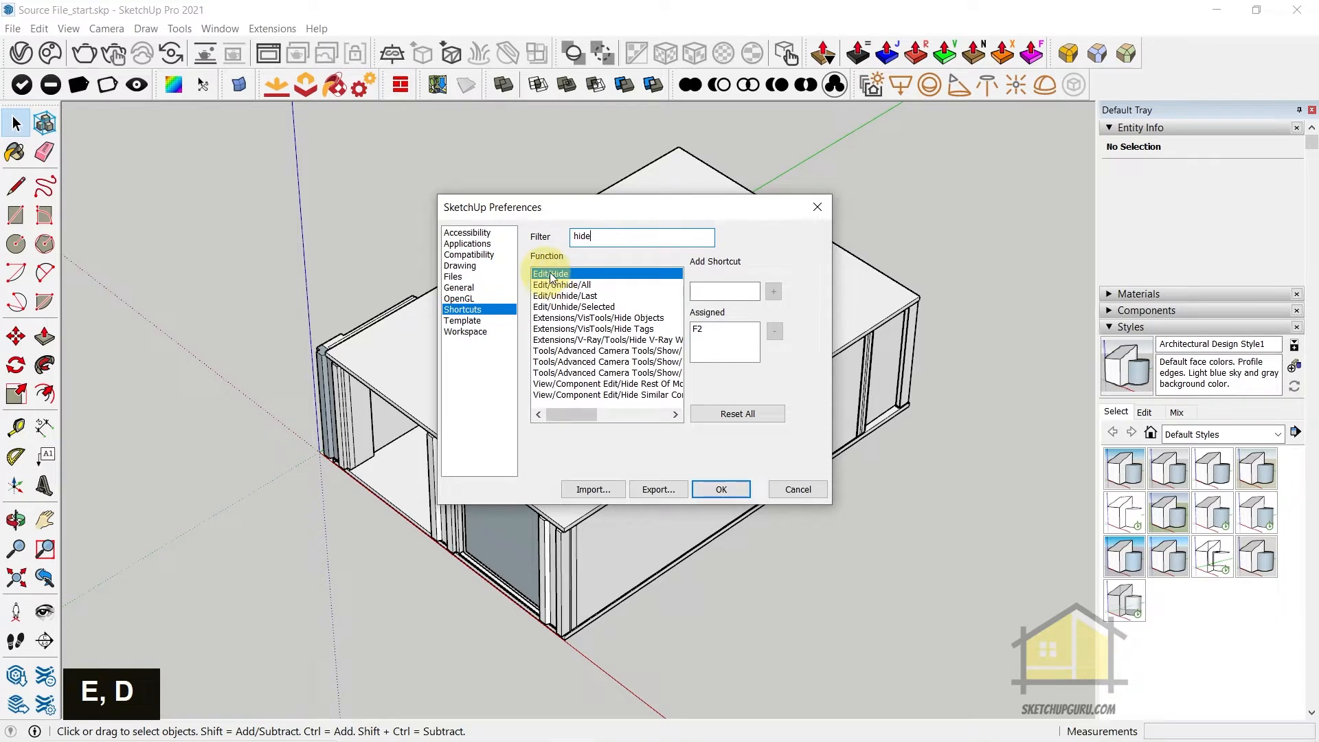
pyautogui.click(712, 292)
pyautogui.press('F2')
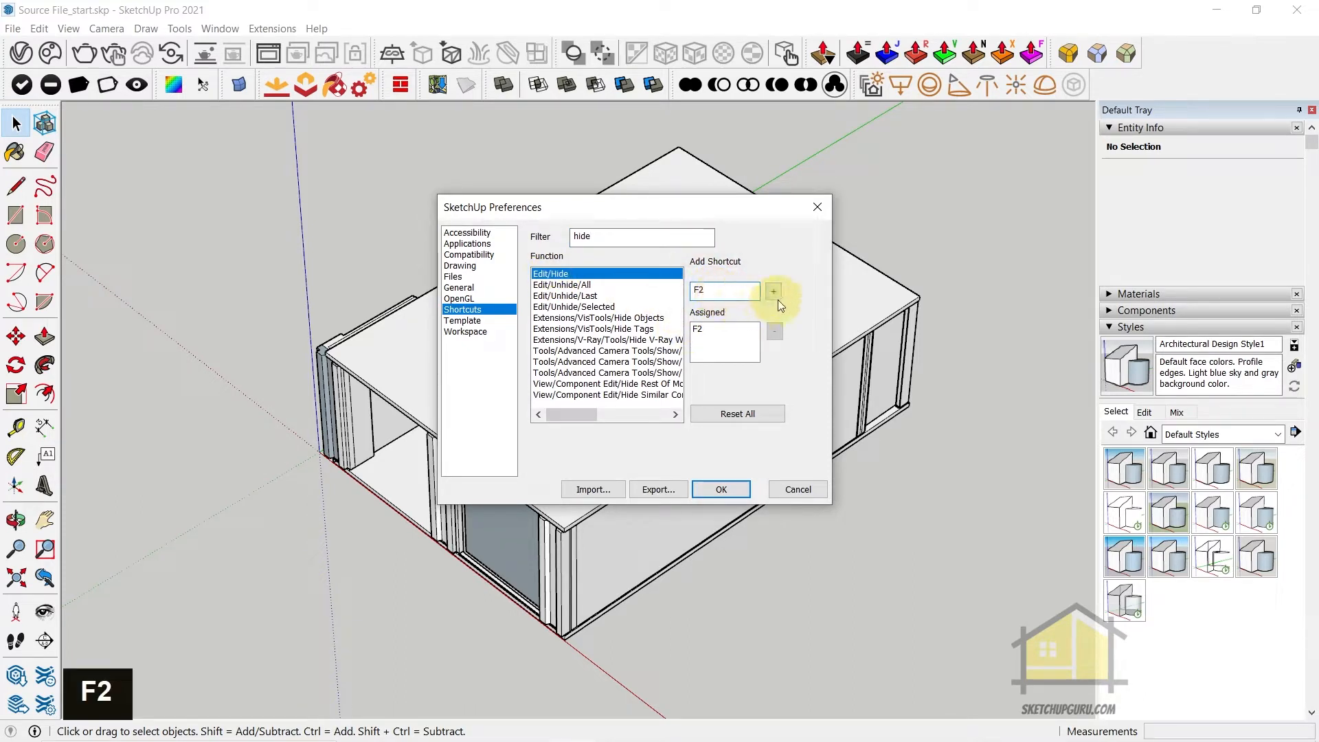
pyautogui.click(774, 291)
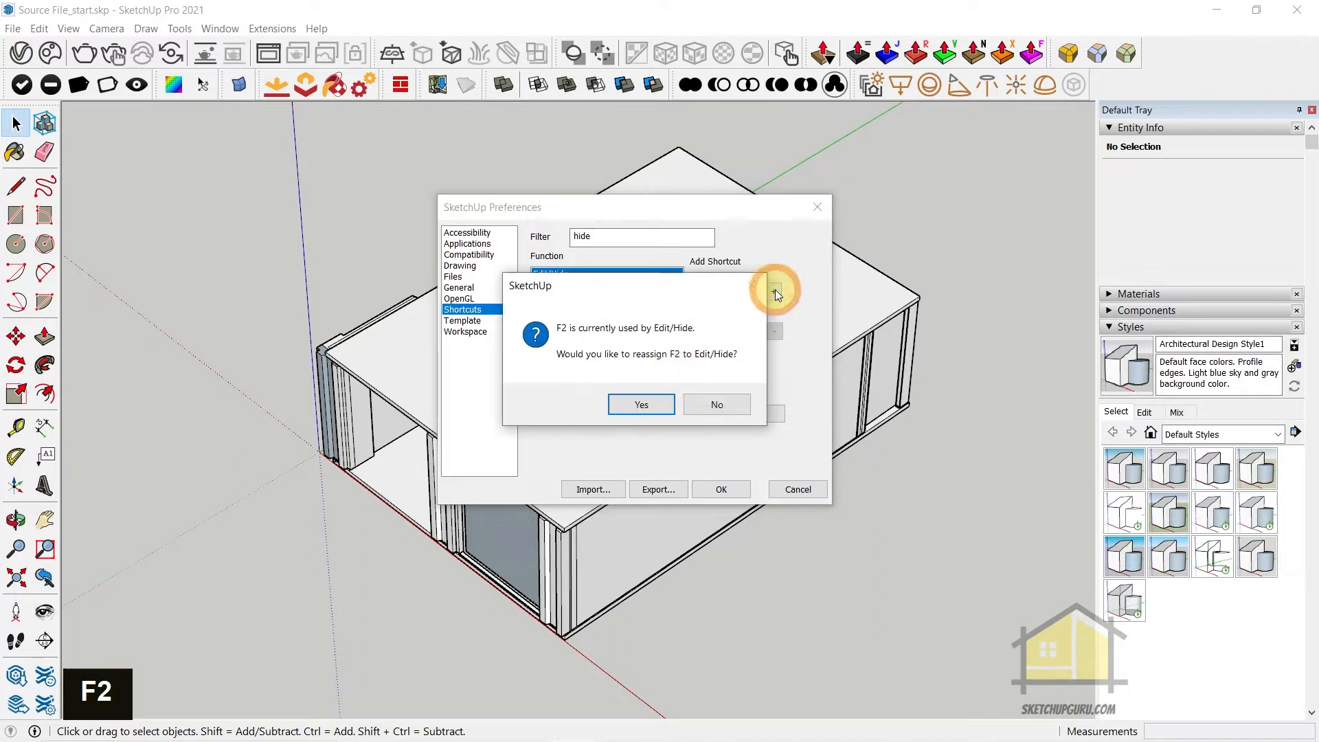
pyautogui.click(638, 405)
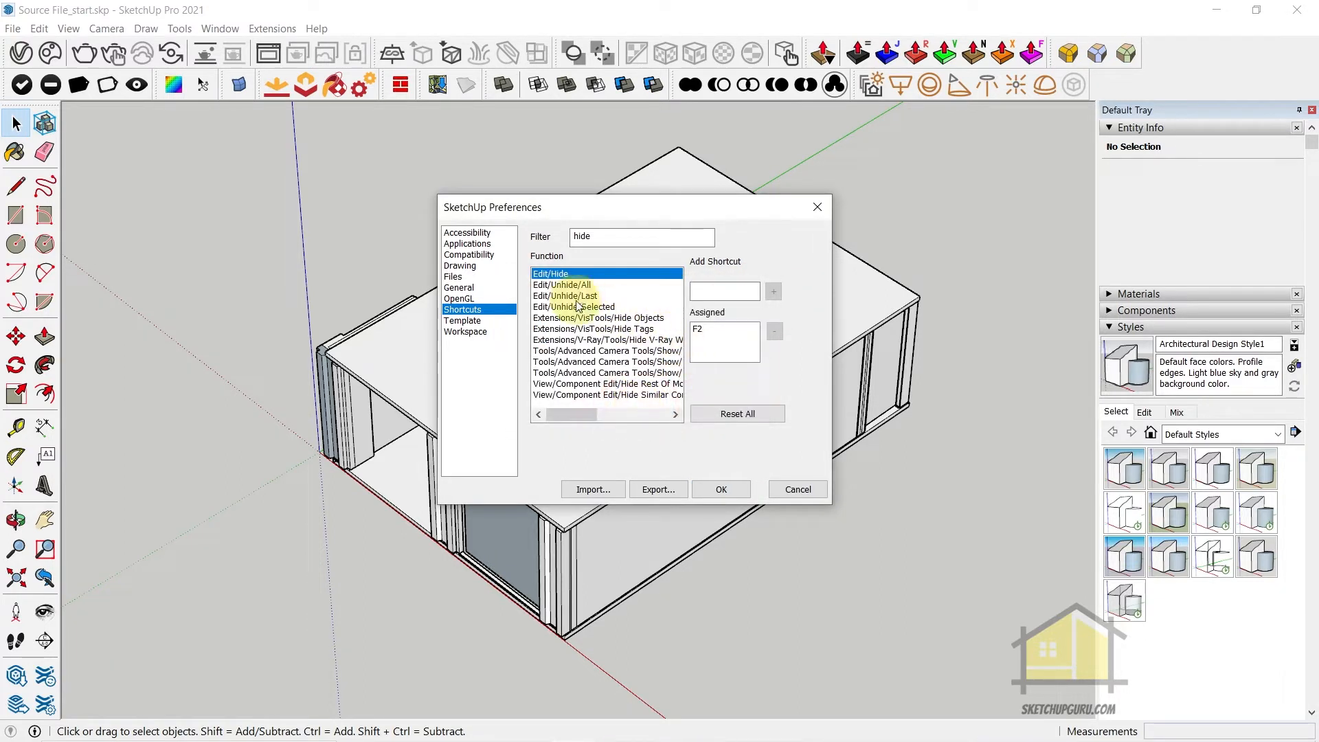
# Check which shortcuts are assigned to Unhide All, Unhide Last and Hide Rest Of Model
pyautogui.click(564, 284)
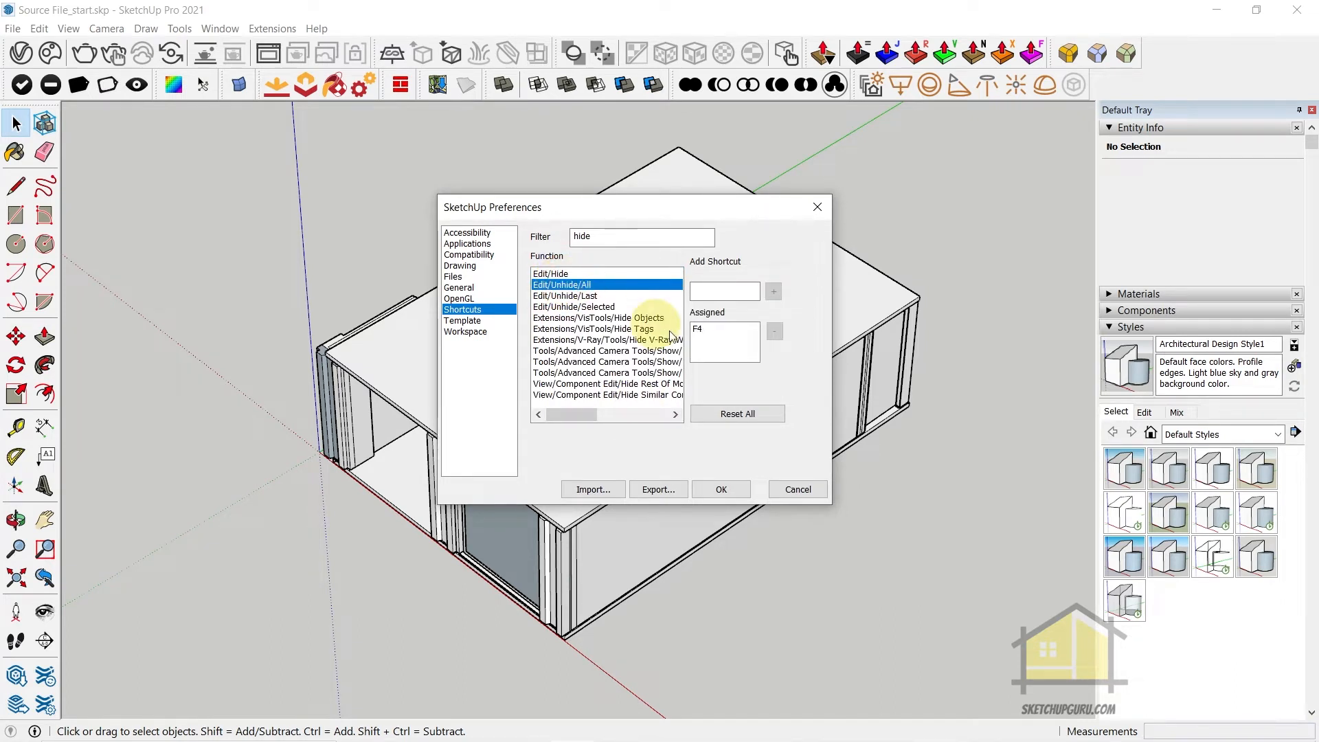
pyautogui.click(573, 296)
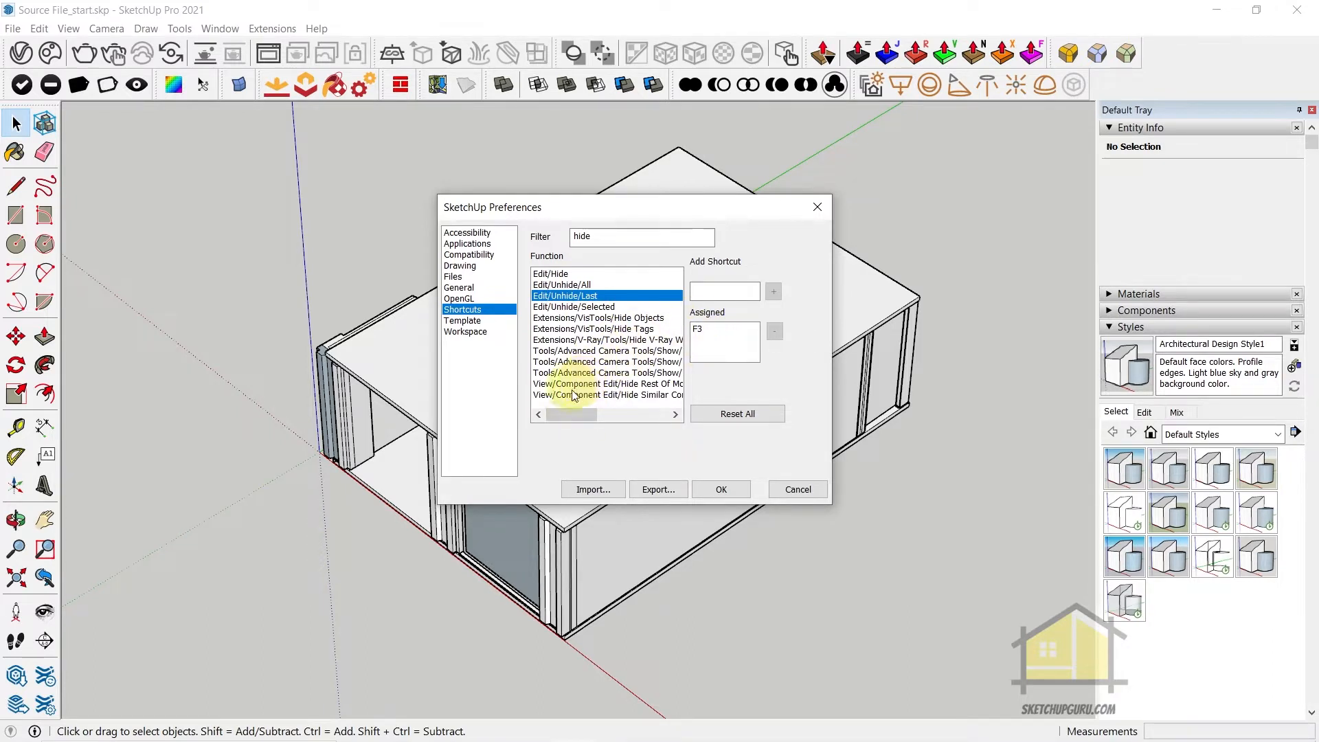
pyautogui.click(549, 384)
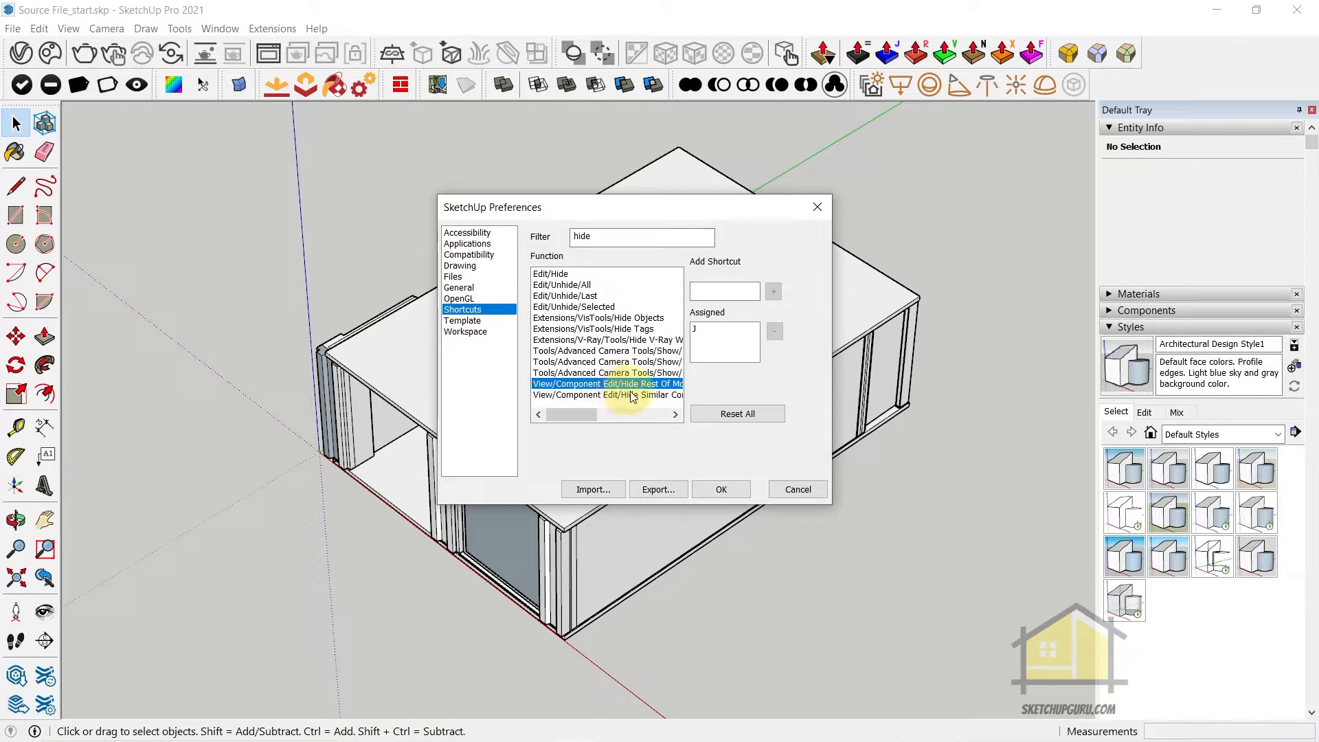
pyautogui.moveTo(587, 415)
pyautogui.mouseDown()
pyautogui.moveTo(611, 420)
pyautogui.moveTo(579, 415)
pyautogui.mouseUp()
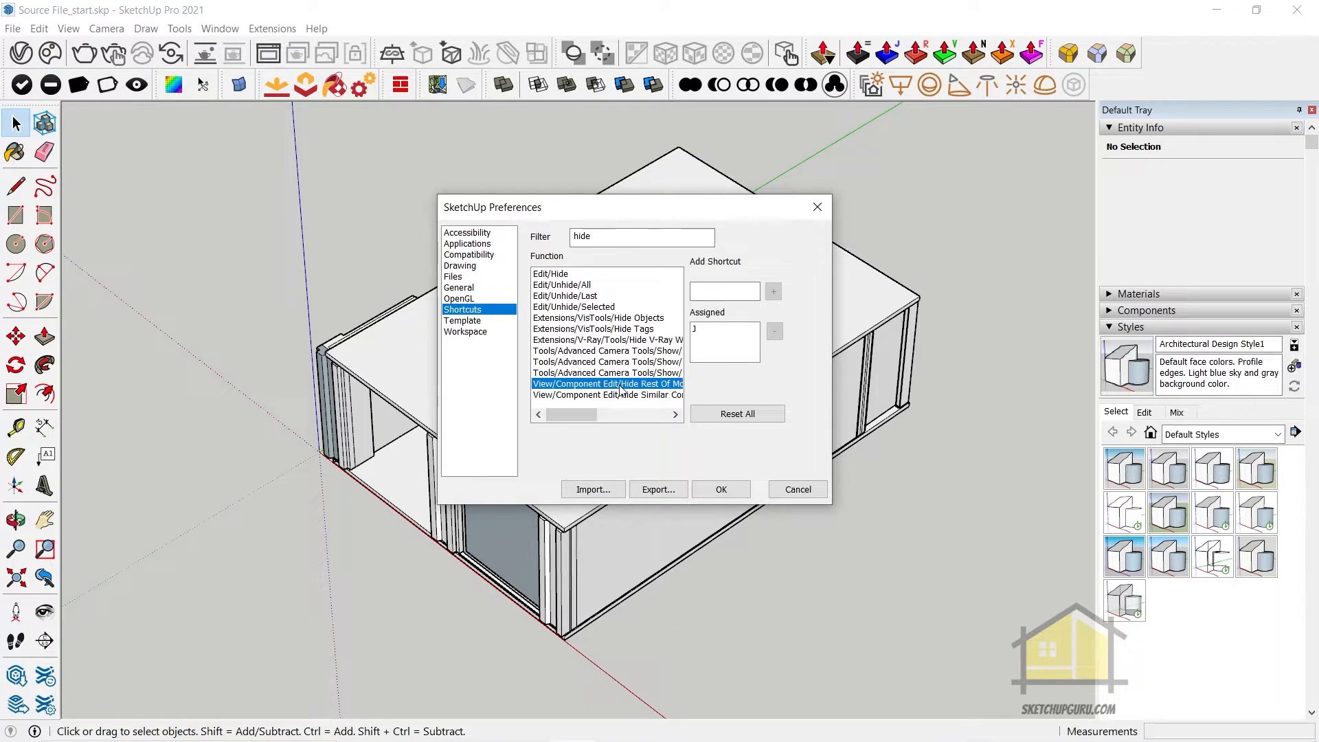
# Filter the shortcut list for "x-r" to check the shortcut assigned to the X-ray face style
pyautogui.click(443, 237)
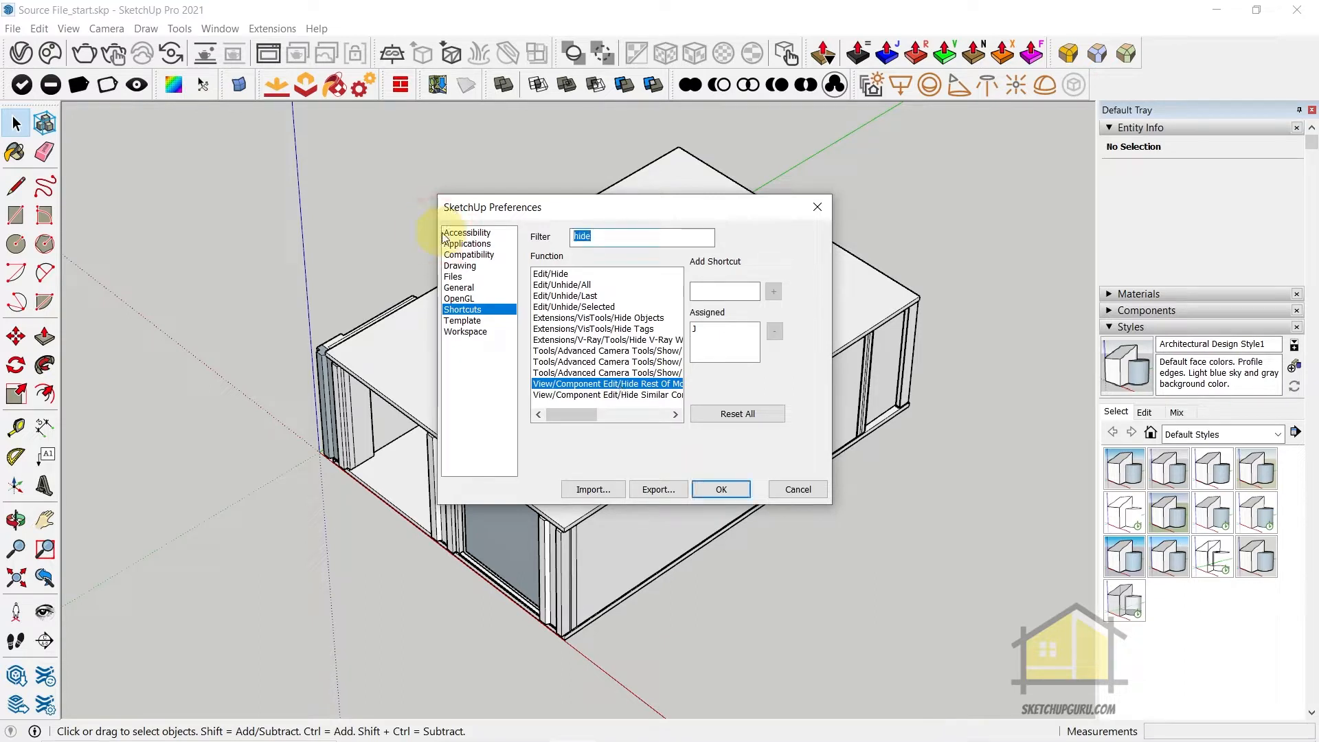
pyautogui.write('x-')
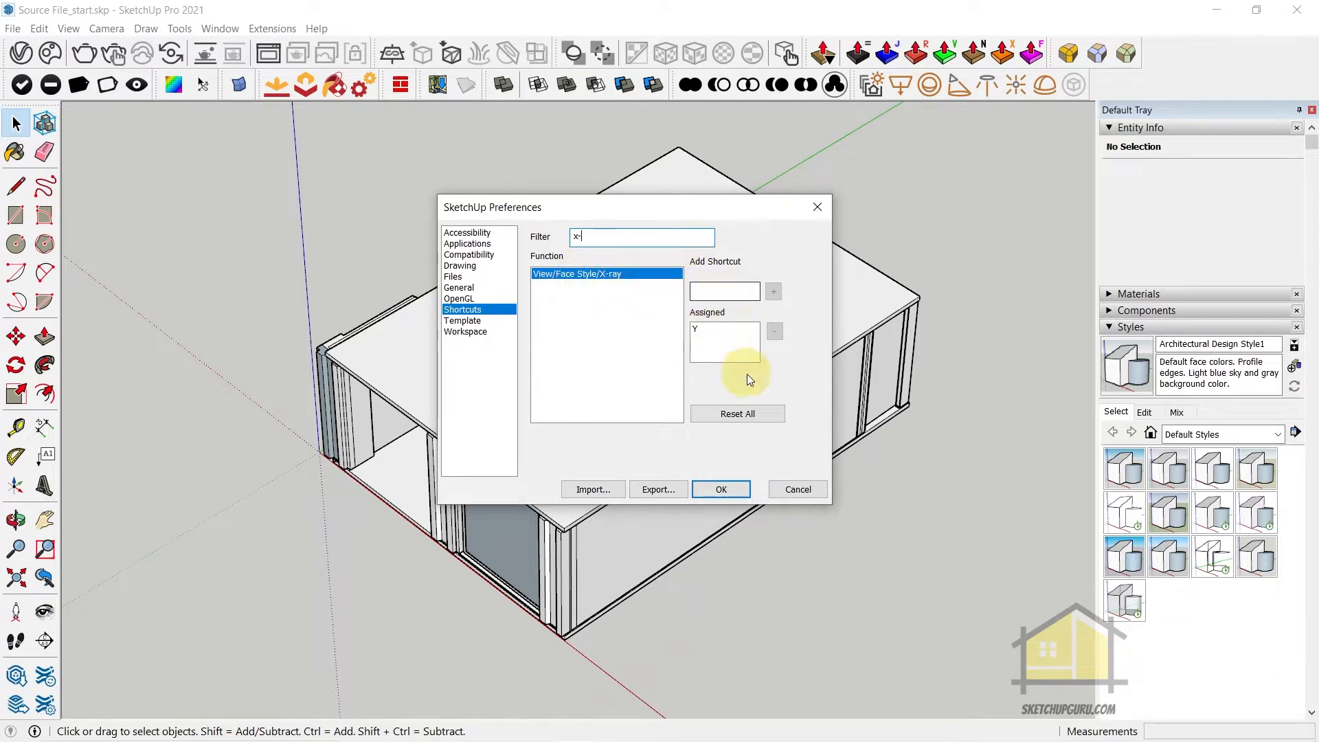
pyautogui.write('r')
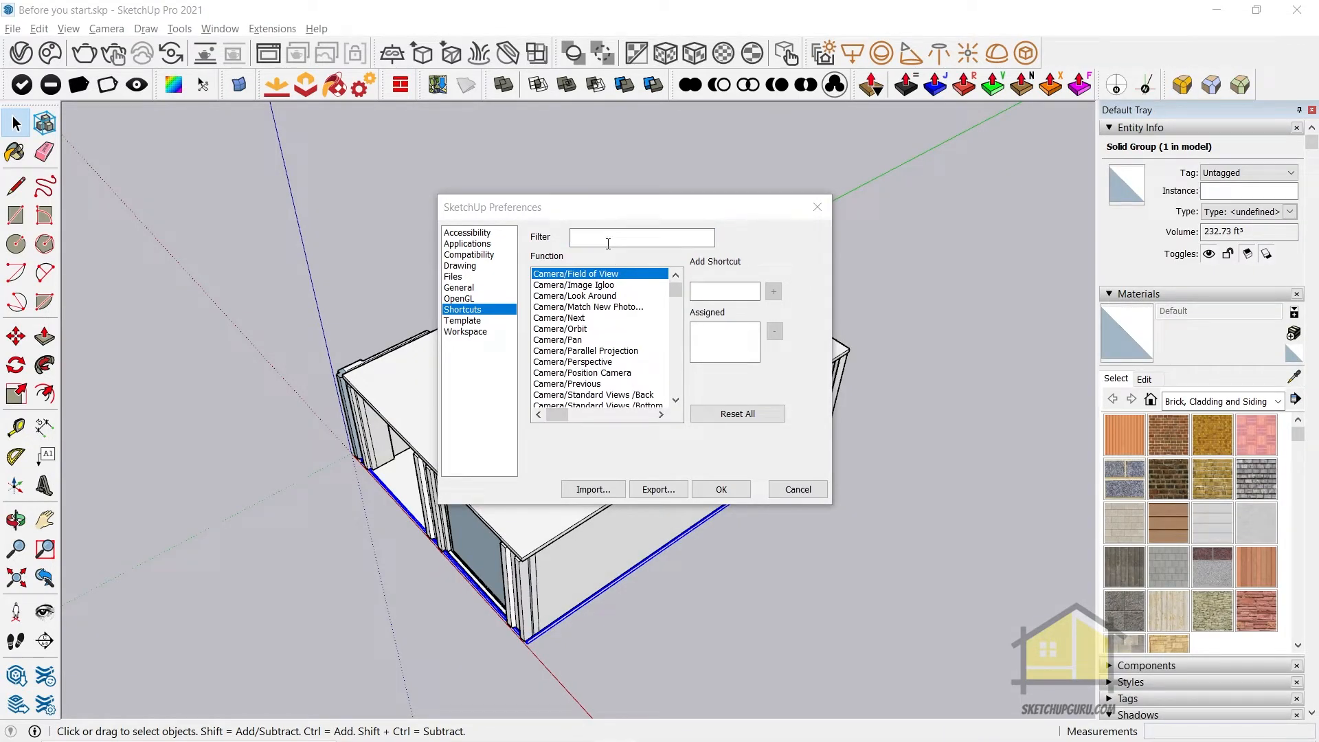
# Filter the shortcut list for "group", assign G to Edit/Make Group, and accept the preferences
pyautogui.click(608, 244)
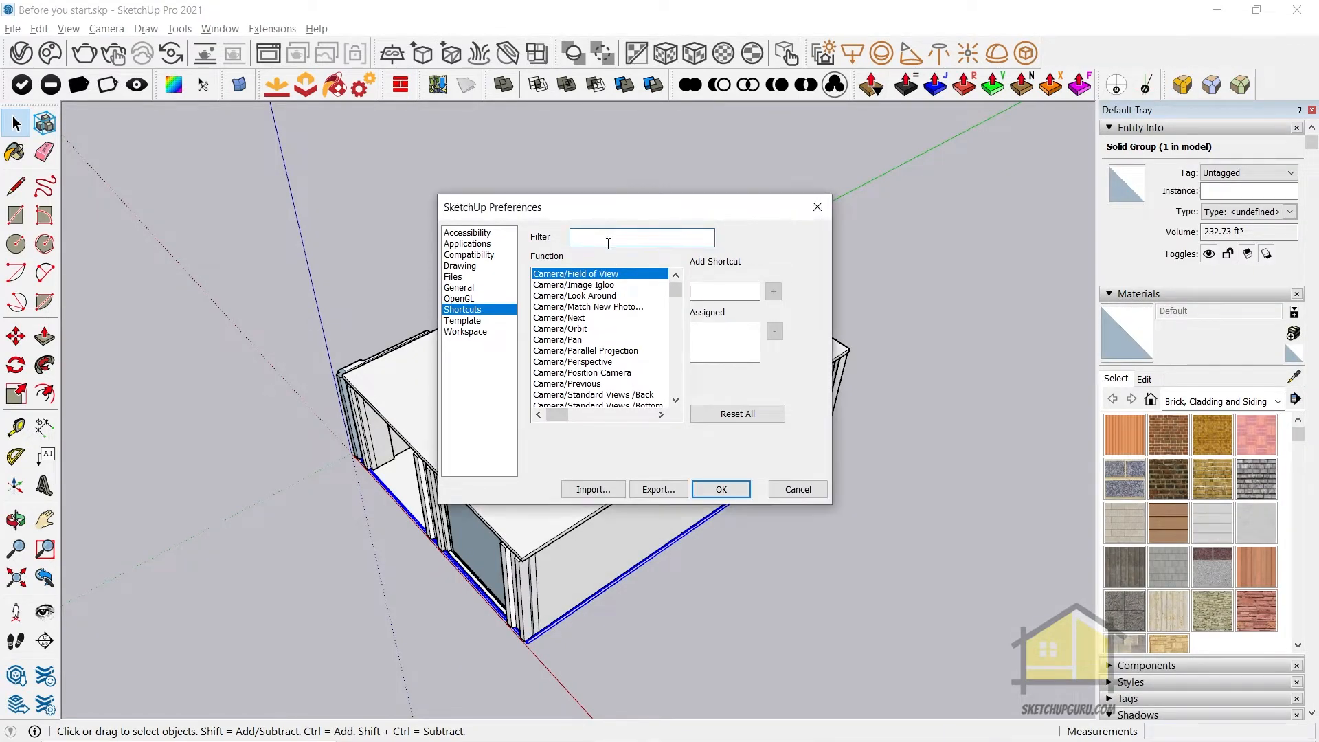
pyautogui.write('group')
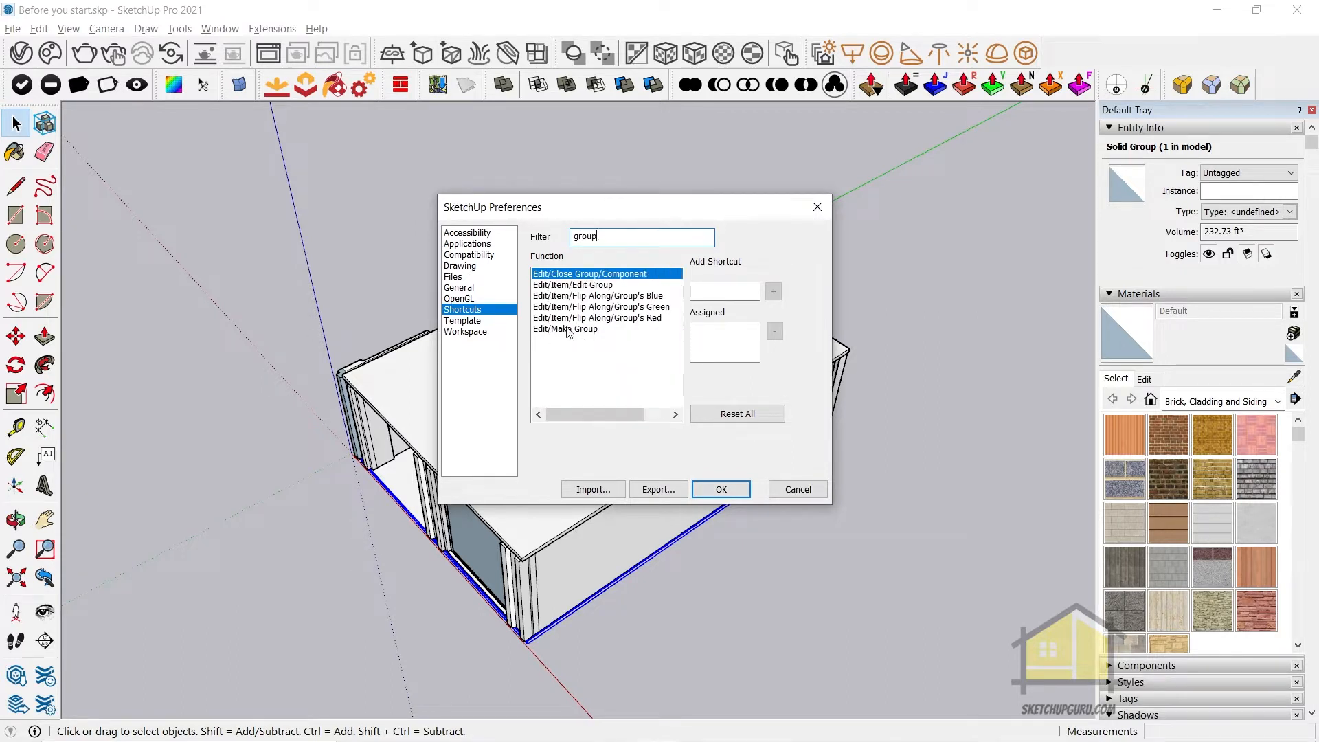
pyautogui.click(559, 330)
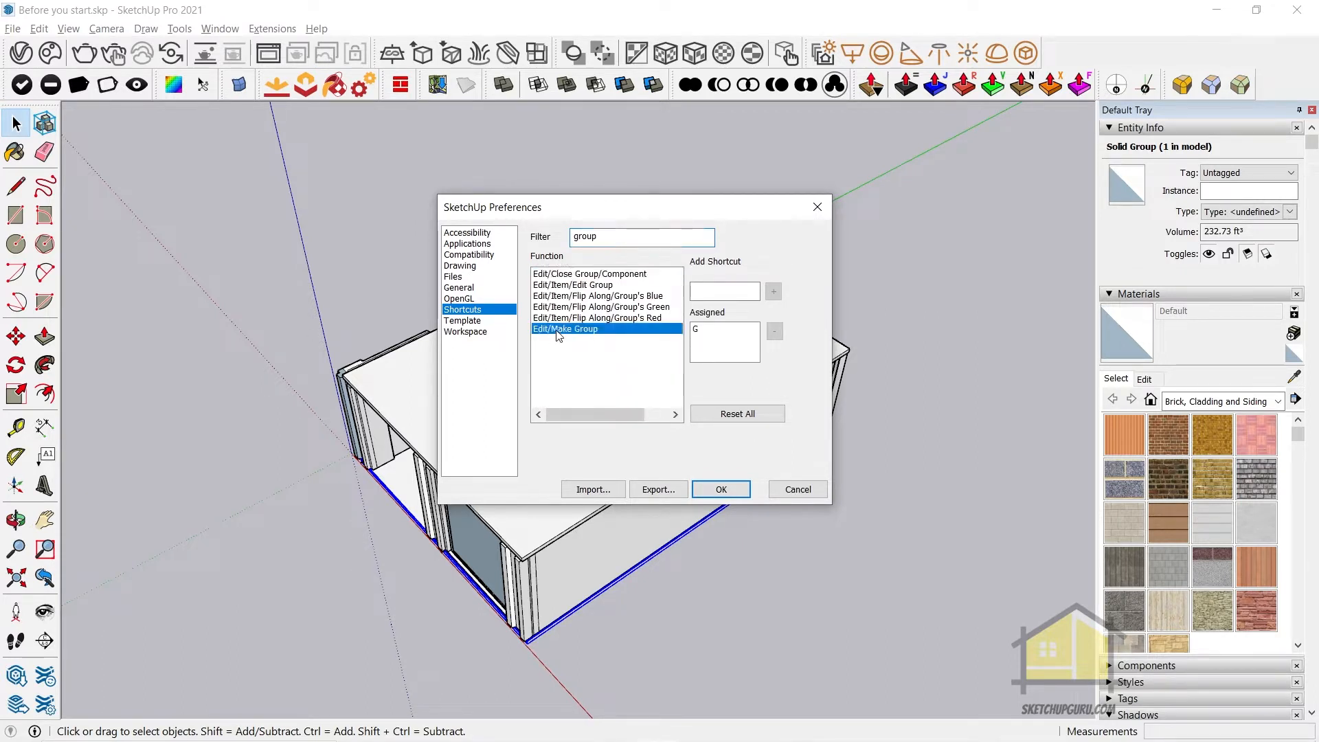
pyautogui.click(725, 292)
pyautogui.press('g')
pyautogui.click(773, 291)
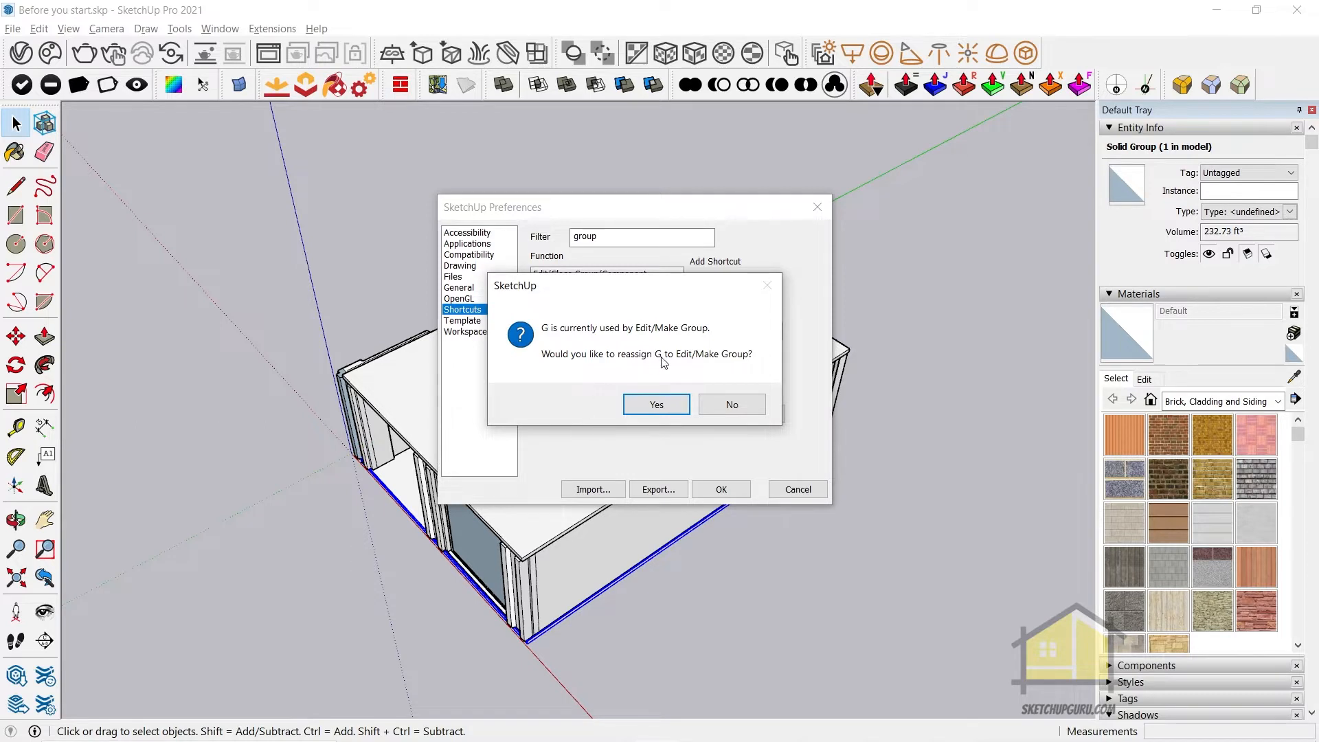
pyautogui.click(656, 405)
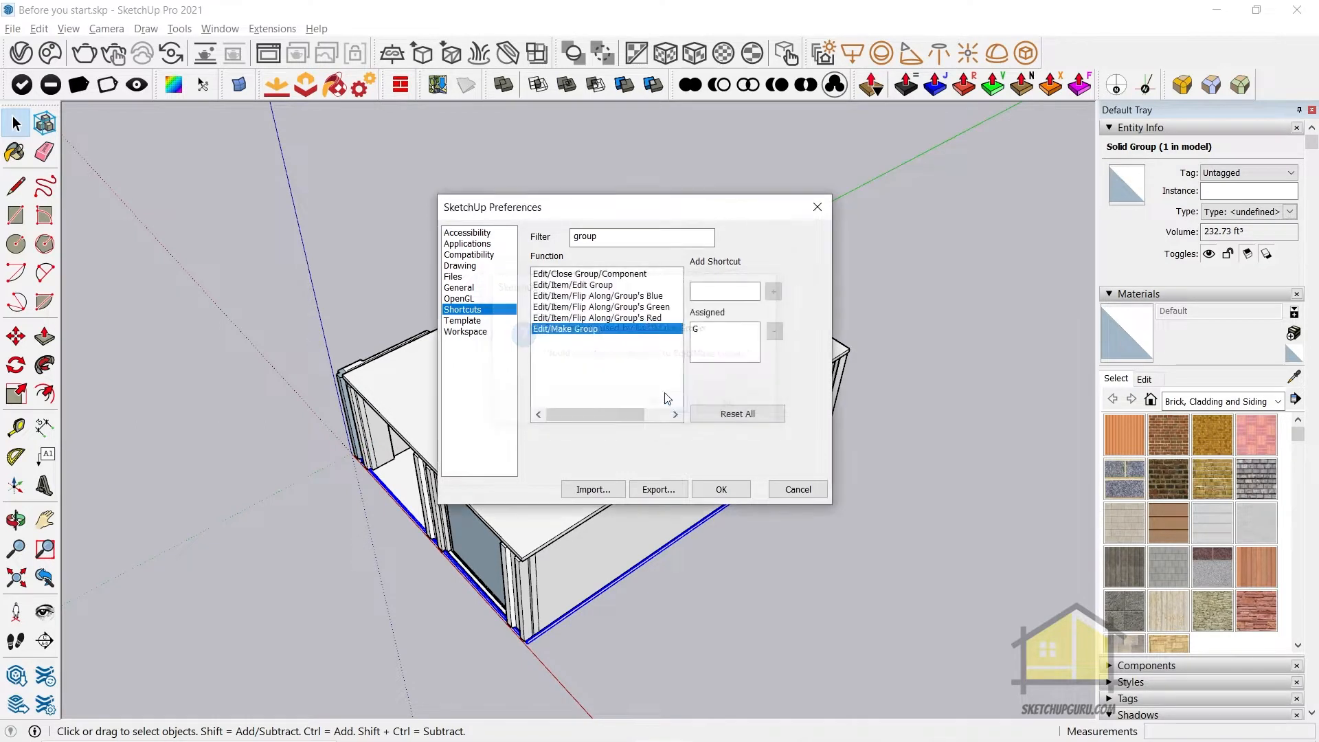
pyautogui.click(734, 494)
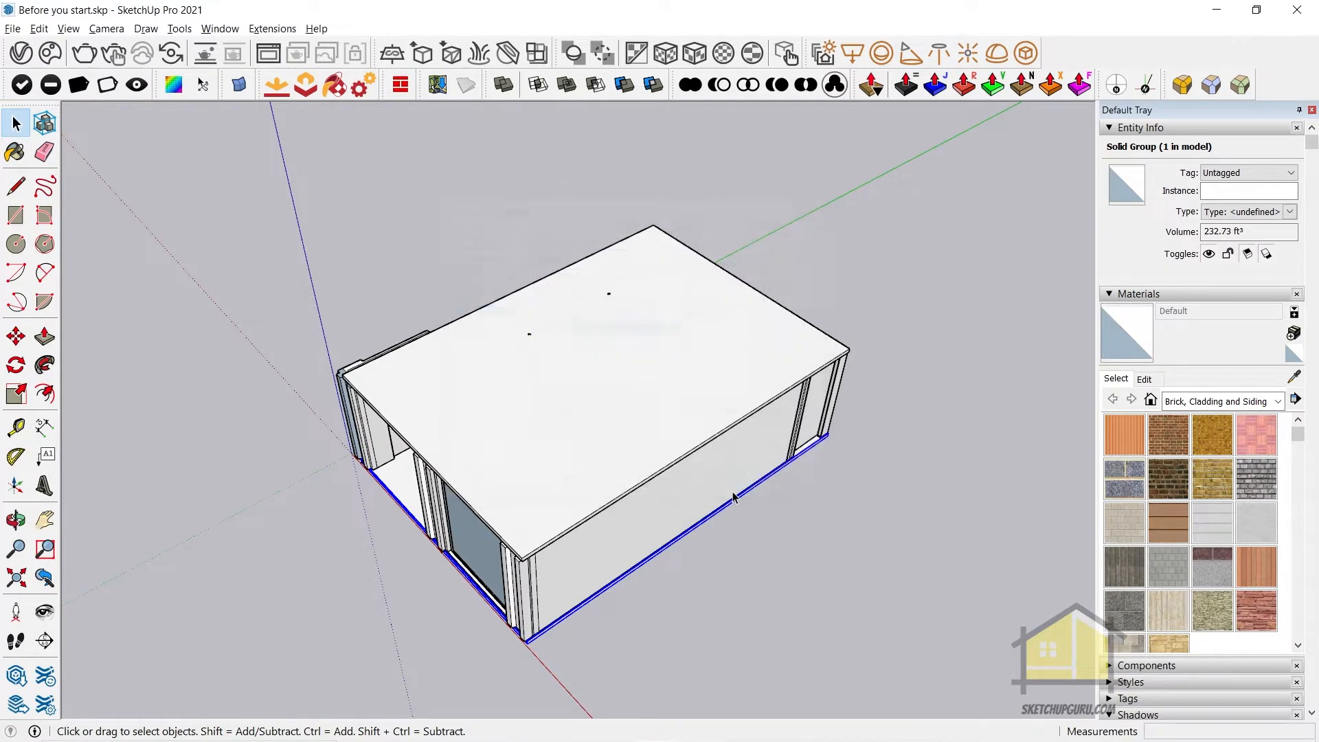
# Hide the roof slab of the house model and restore it
pyautogui.scroll(-2, 627, 414)
pyautogui.scroll(2, 700, 497)
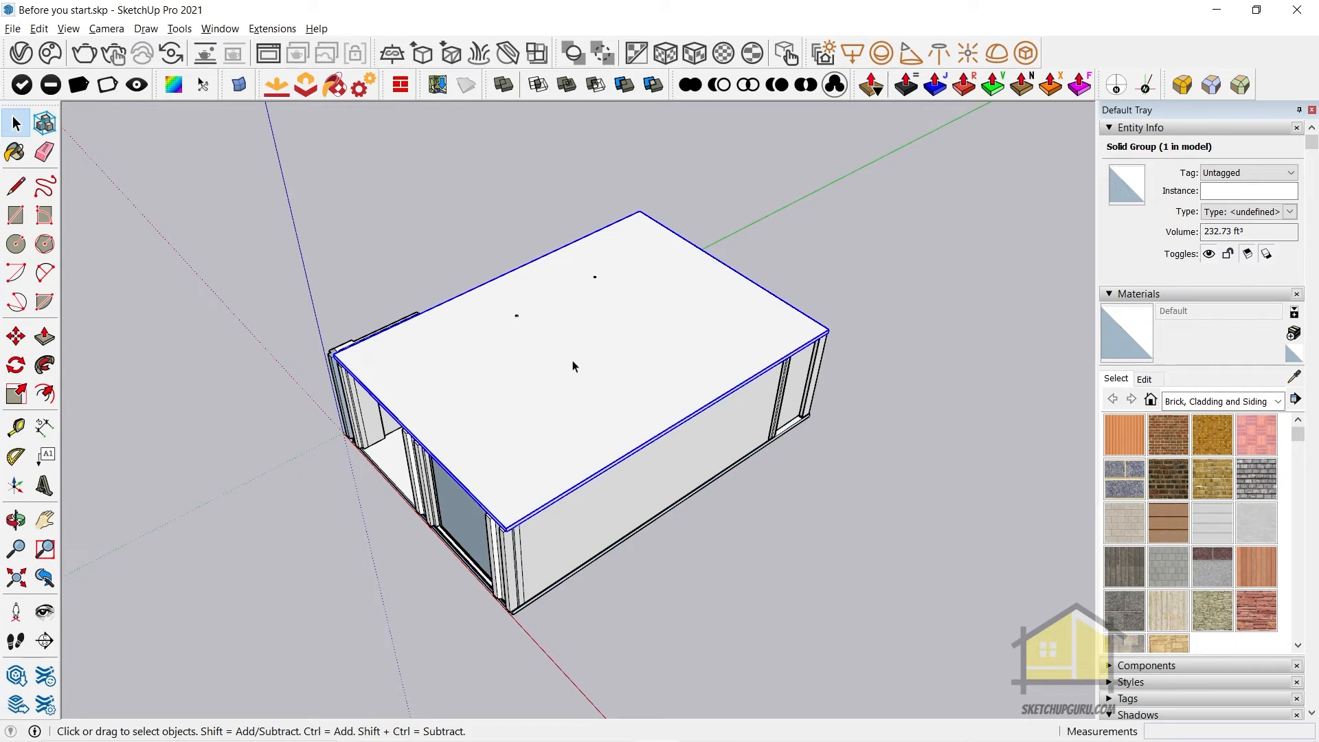
pyautogui.moveTo(541, 445)
pyautogui.mouseDown(button='middle')
pyautogui.moveTo(586, 430)
pyautogui.moveTo(587, 397)
pyautogui.moveTo(565, 450)
pyautogui.mouseUp(button='middle')
pyautogui.press('h')
pyautogui.hotkey('ctrl', 'z')
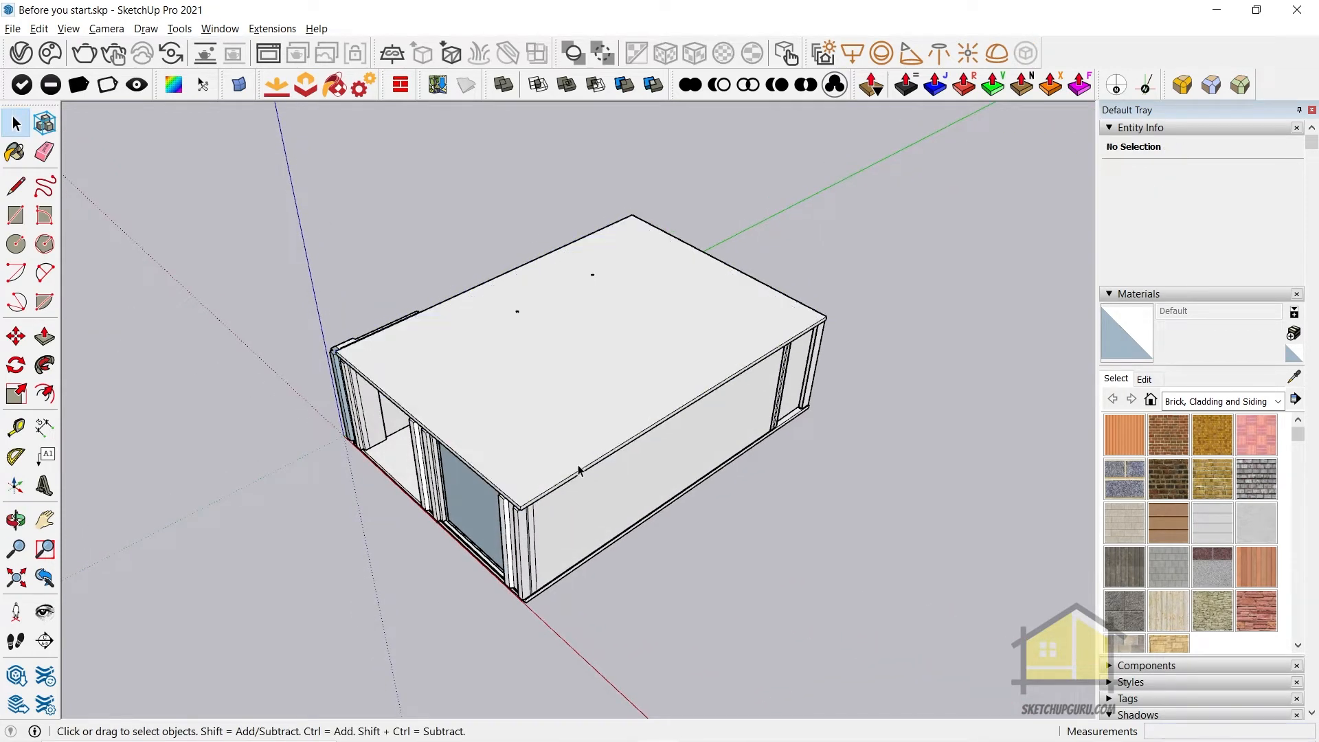
# Select the roof, walls and floor together, hide them to expose the kitchen and window frames, and undo the hiding
pyautogui.moveTo(860, 520); pyautogui.dragTo(703, 228)
pyautogui.press('h')
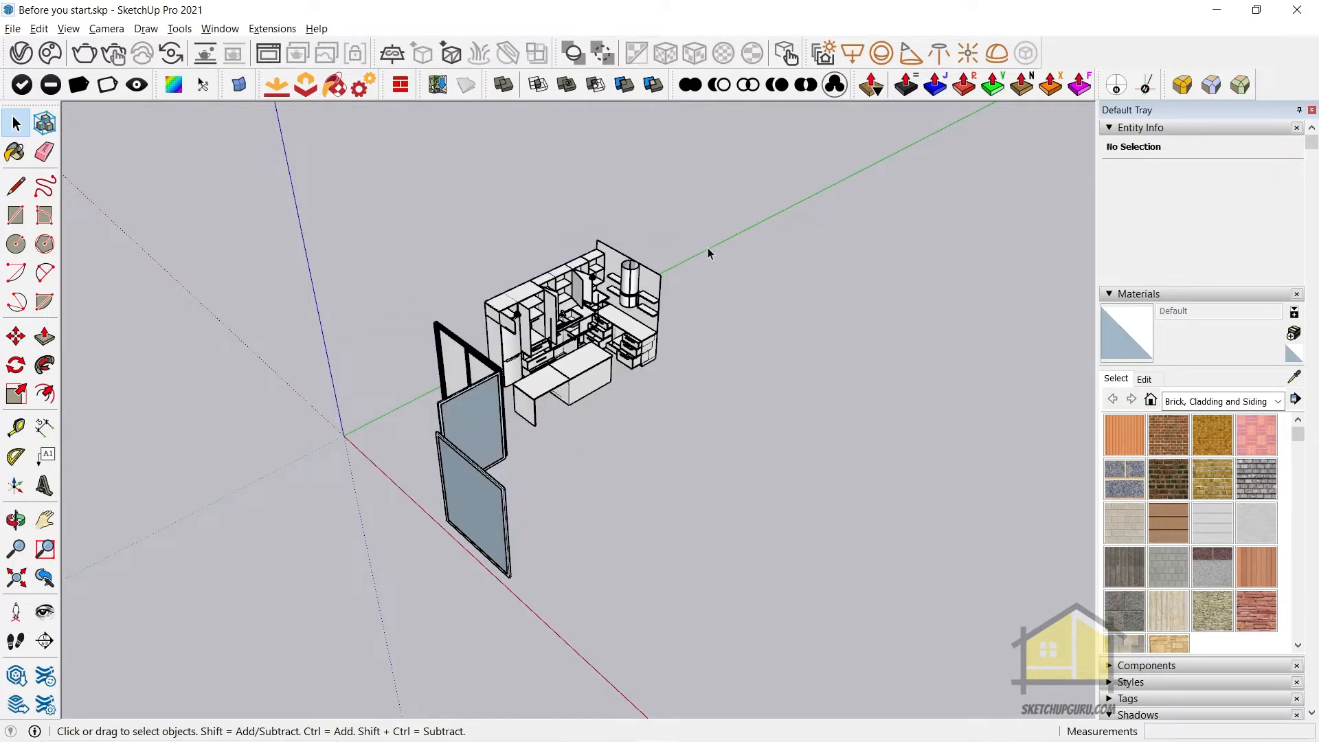
pyautogui.hotkey('ctrl', 'z')
# Isolate the walls group in X-ray display while editing it, and return to the normal view of the whole house
pyautogui.moveTo(844, 429); pyautogui.dragTo(708, 460, button='middle')
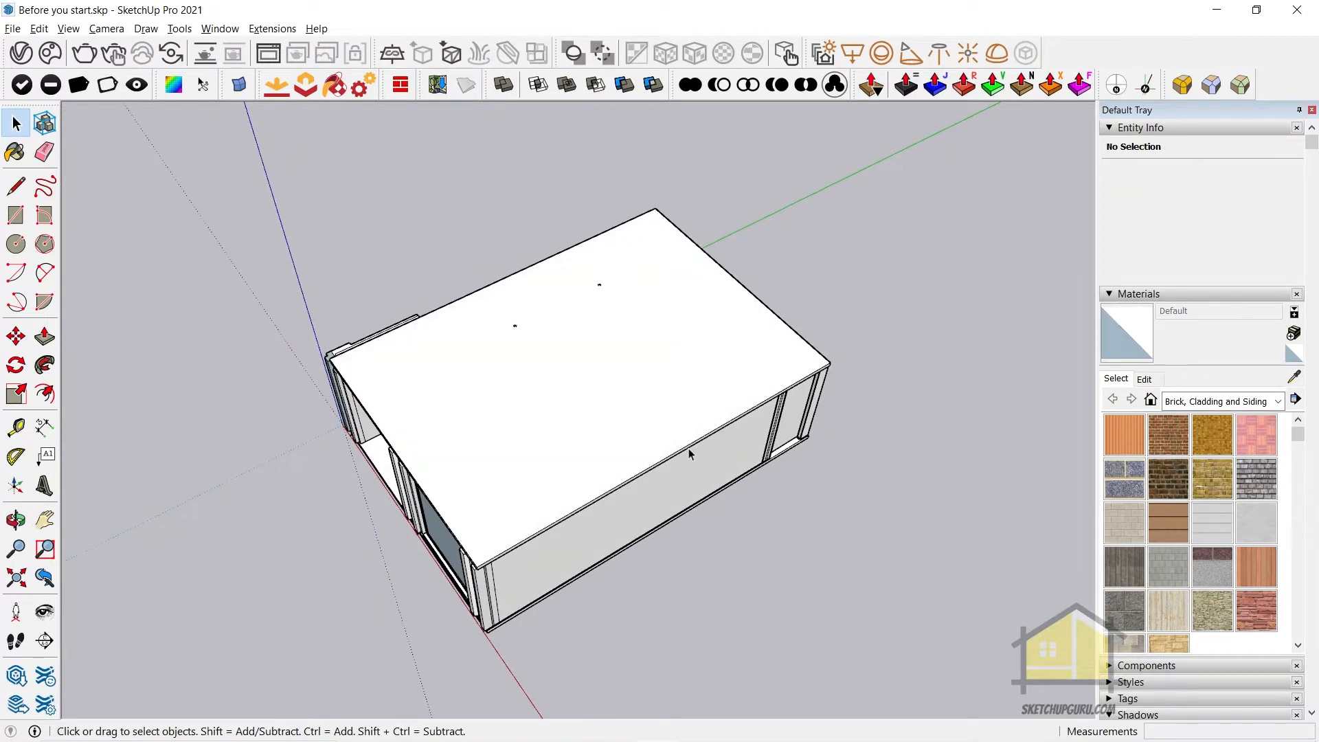
pyautogui.moveTo(464, 456); pyautogui.dragTo(544, 338, button='middle')
pyautogui.scroll(2, 402, 442)
pyautogui.doubleClick(369, 425)
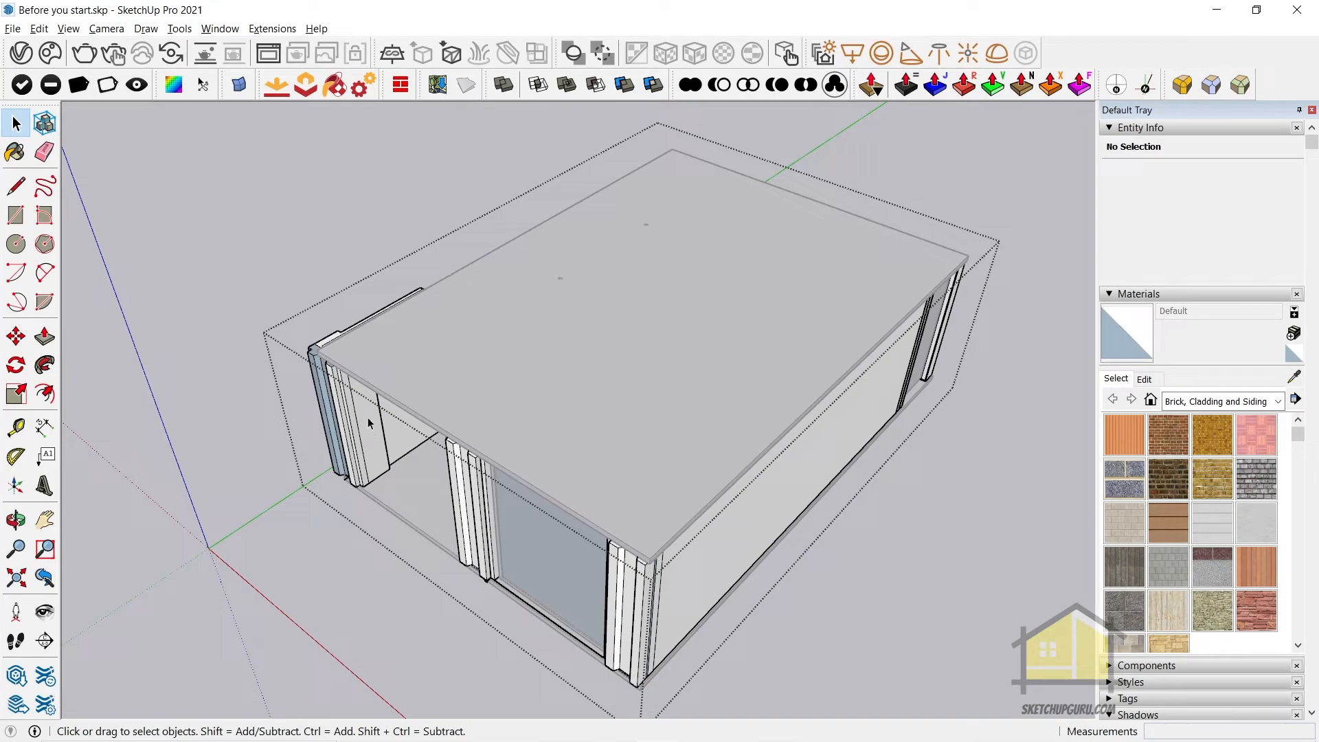
pyautogui.moveTo(363, 426); pyautogui.dragTo(412, 511, button='middle')
pyautogui.moveTo(568, 481); pyautogui.dragTo(438, 543, button='middle')
pyautogui.press('x')
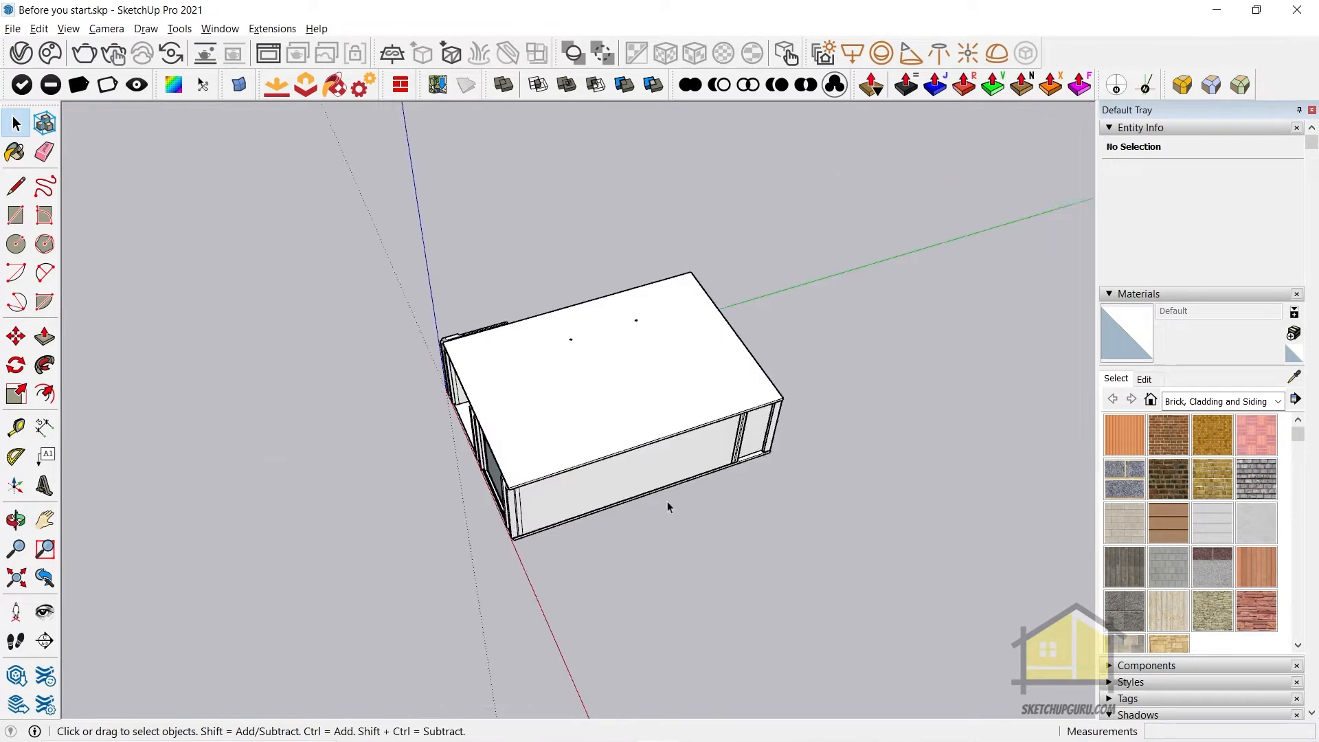
pyautogui.scroll(-2, 670, 503)
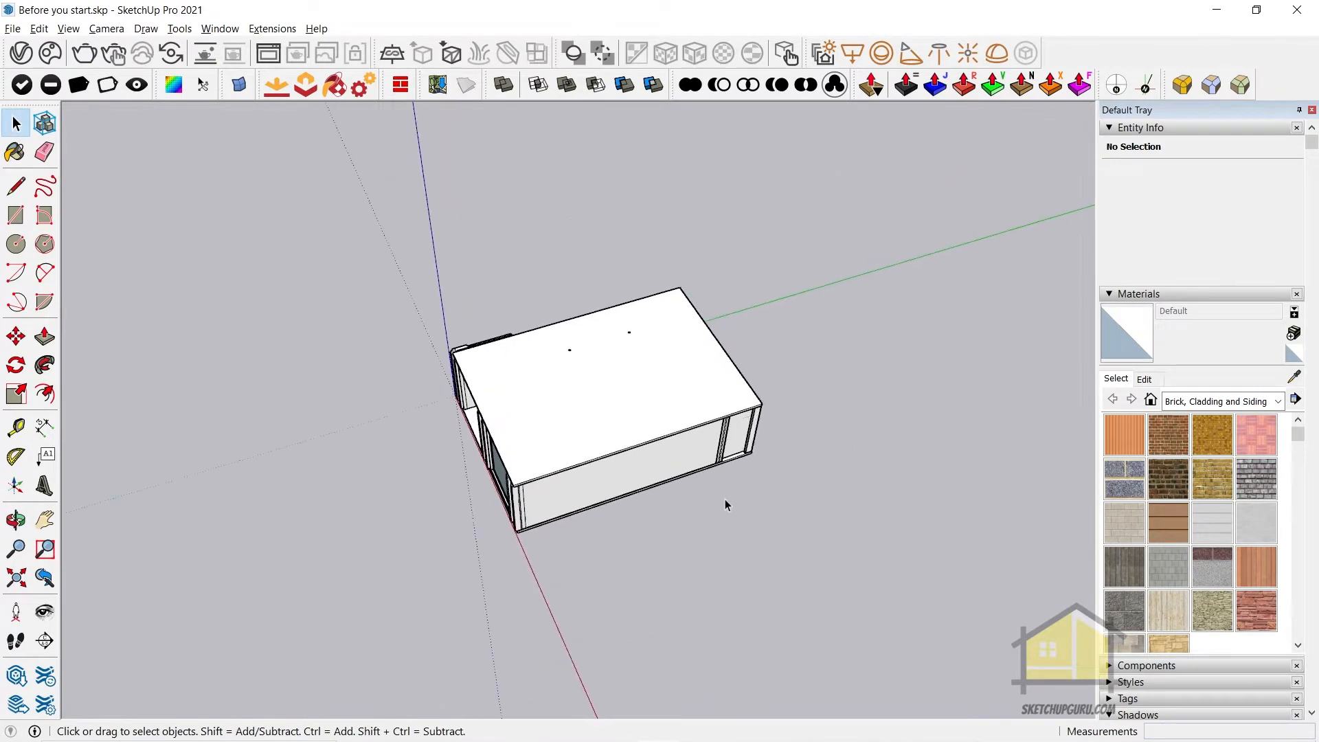
# Draw a freehand rectangle on the ground beside the long wall of the house
pyautogui.scroll(1, 686, 519)
pyautogui.scroll(-2, 596, 503)
pyautogui.scroll(2, 655, 532)
pyautogui.press('r')
pyautogui.click(589, 530)
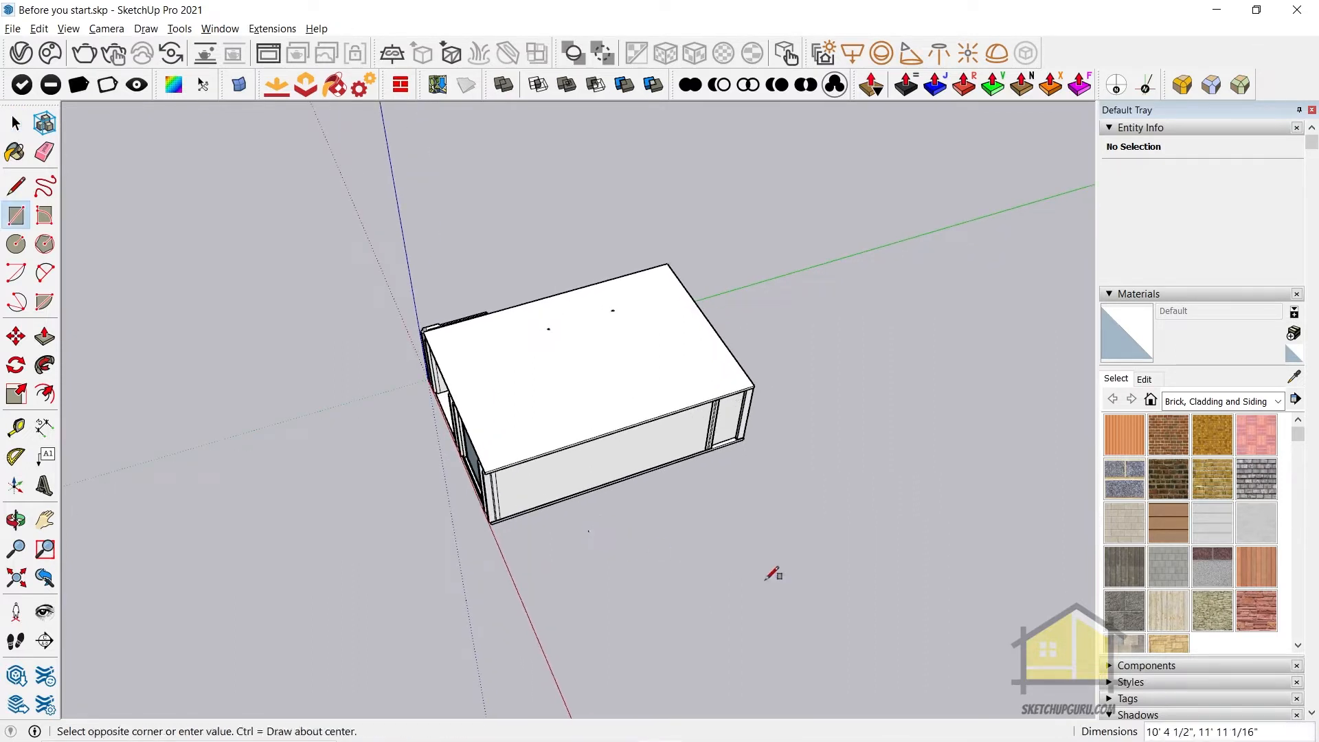
pyautogui.click(814, 589)
pyautogui.press('space')
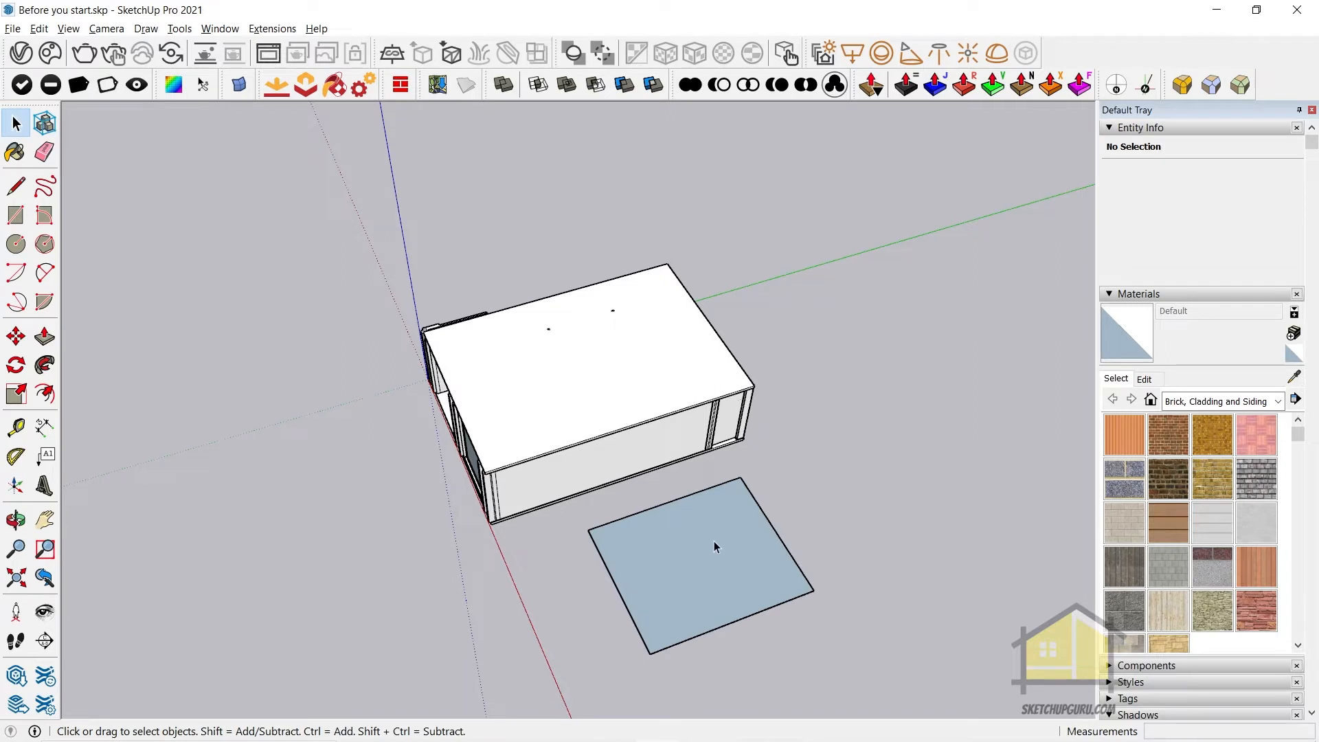
# Select the rectangle's face with its edges and make them a group
pyautogui.doubleClick(715, 545)
pyautogui.rightClick(682, 538)
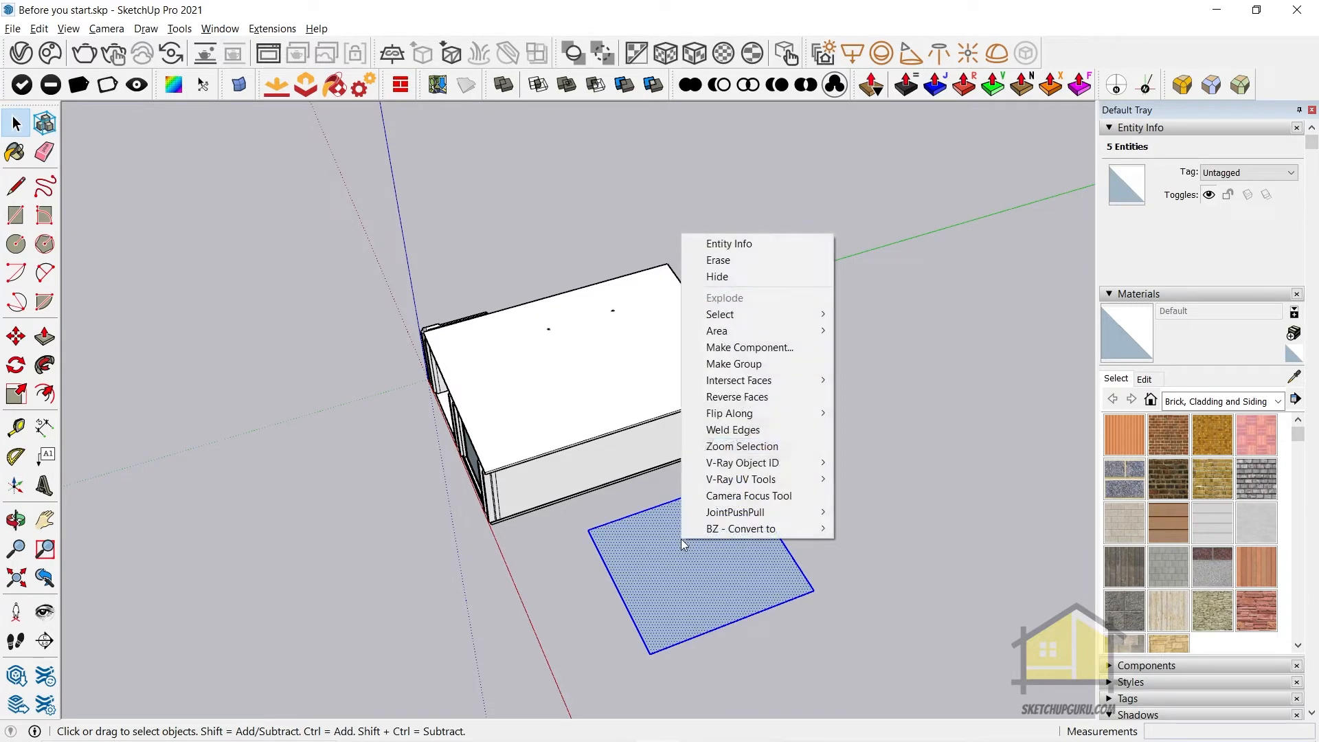
pyautogui.click(736, 369)
pyautogui.scroll(-1, 747, 468)
pyautogui.scroll(-1, 870, 529)
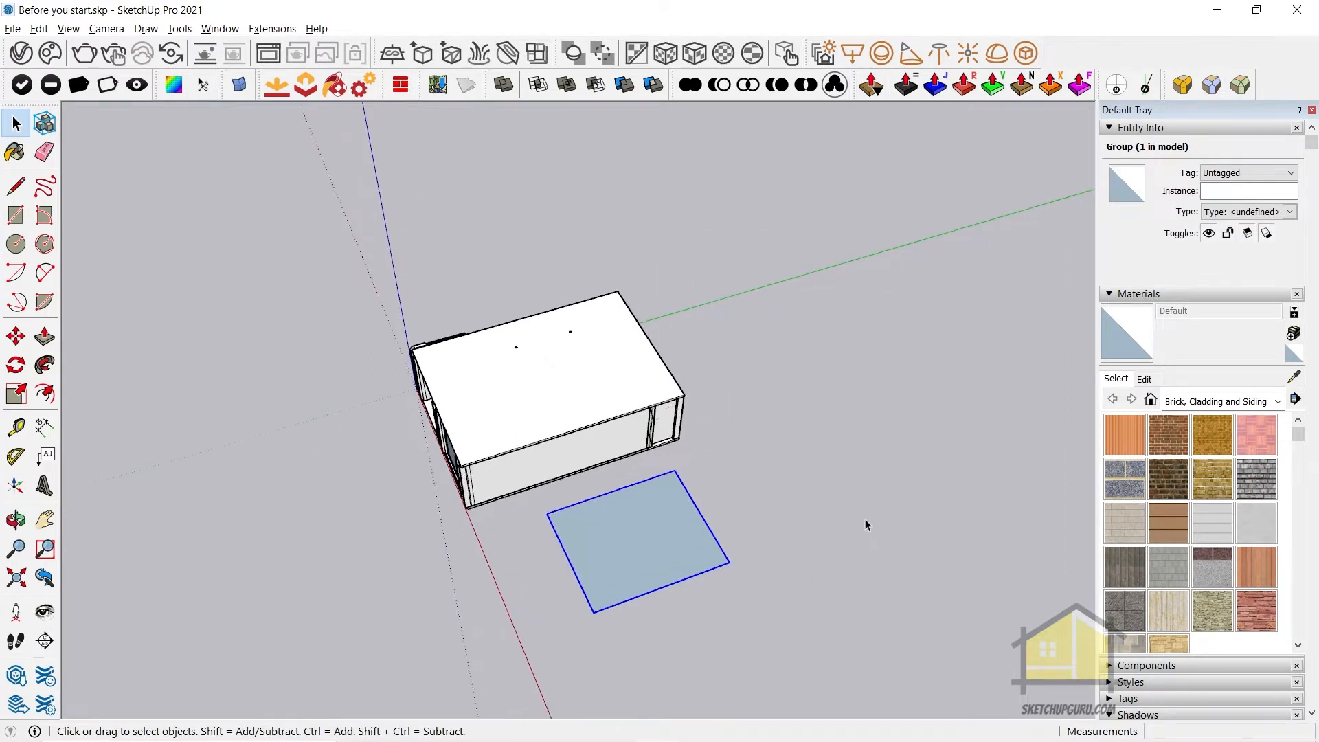
# Draw a second, larger rectangle on the far side of the first one and group its face and edges
pyautogui.scroll(1, 870, 529)
pyautogui.press('r')
pyautogui.click(720, 466)
pyautogui.click(979, 506)
pyautogui.press('space')
pyautogui.doubleClick(835, 481)
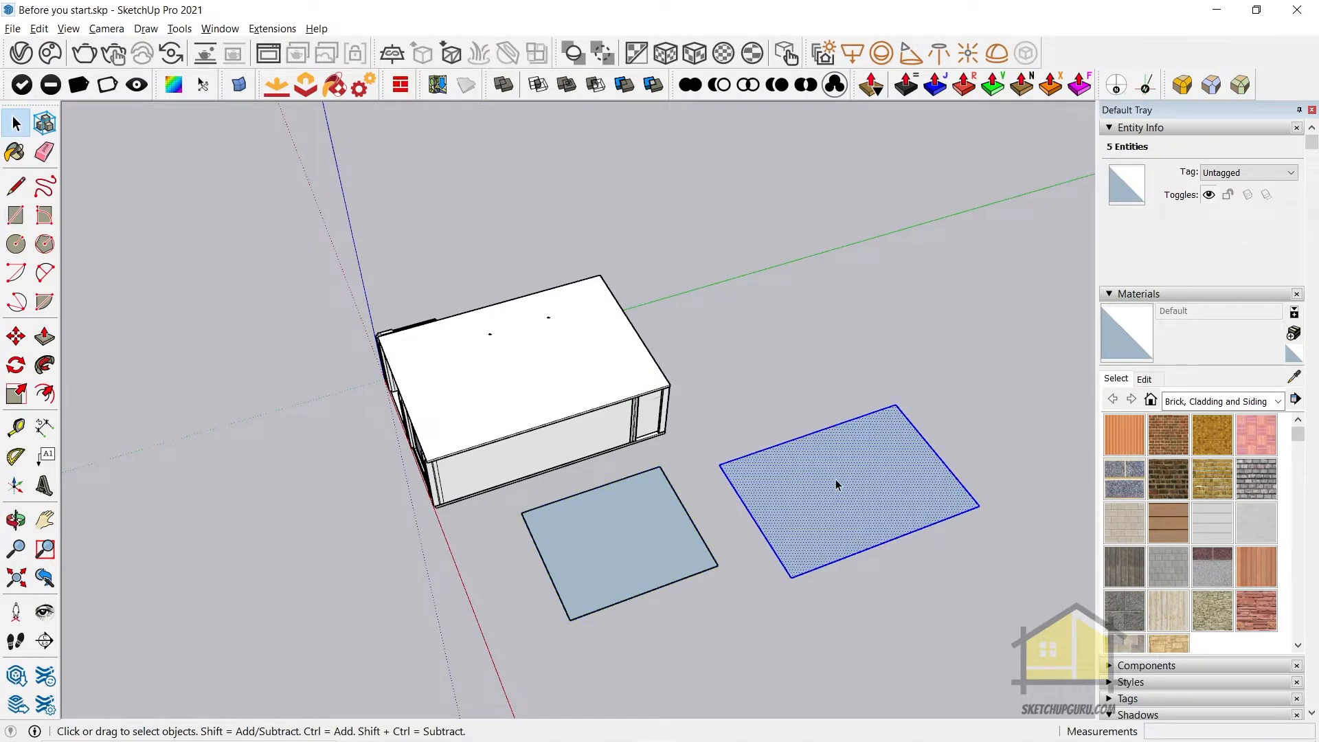
pyautogui.press('g')
pyautogui.scroll(1, 947, 496)
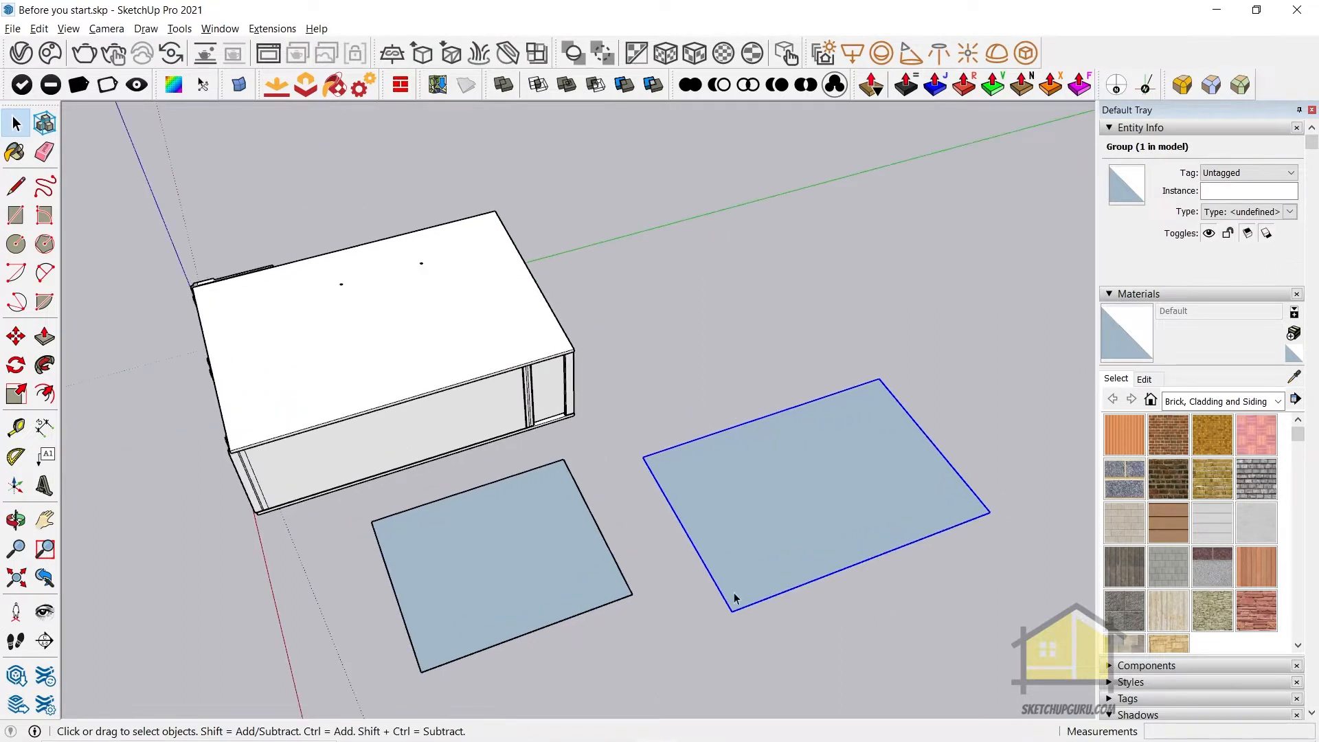
pyautogui.moveTo(802, 503); pyautogui.dragTo(819, 653, button='middle')
pyautogui.press('space')
pyautogui.scroll(-3, 818, 488)
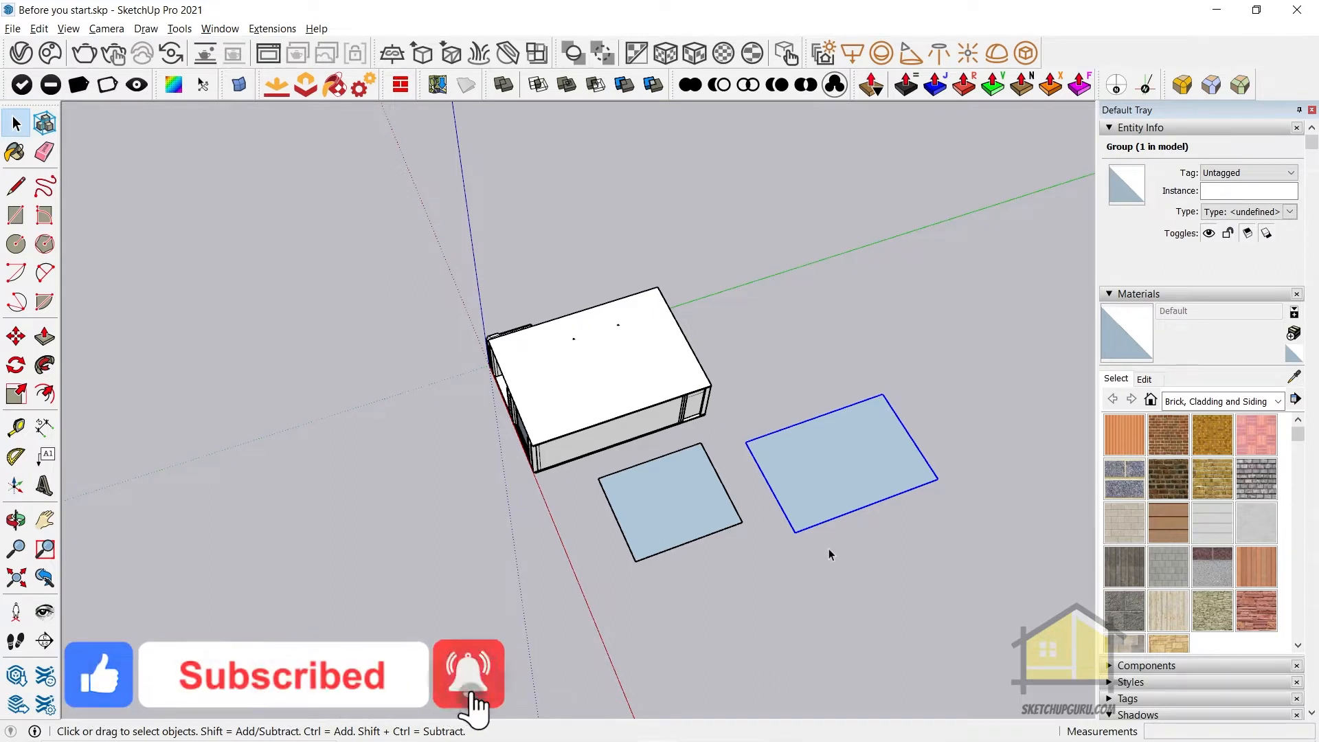
# View the house and rectangles in parallel projection and from the top, and return to an angled view
pyautogui.press('v')
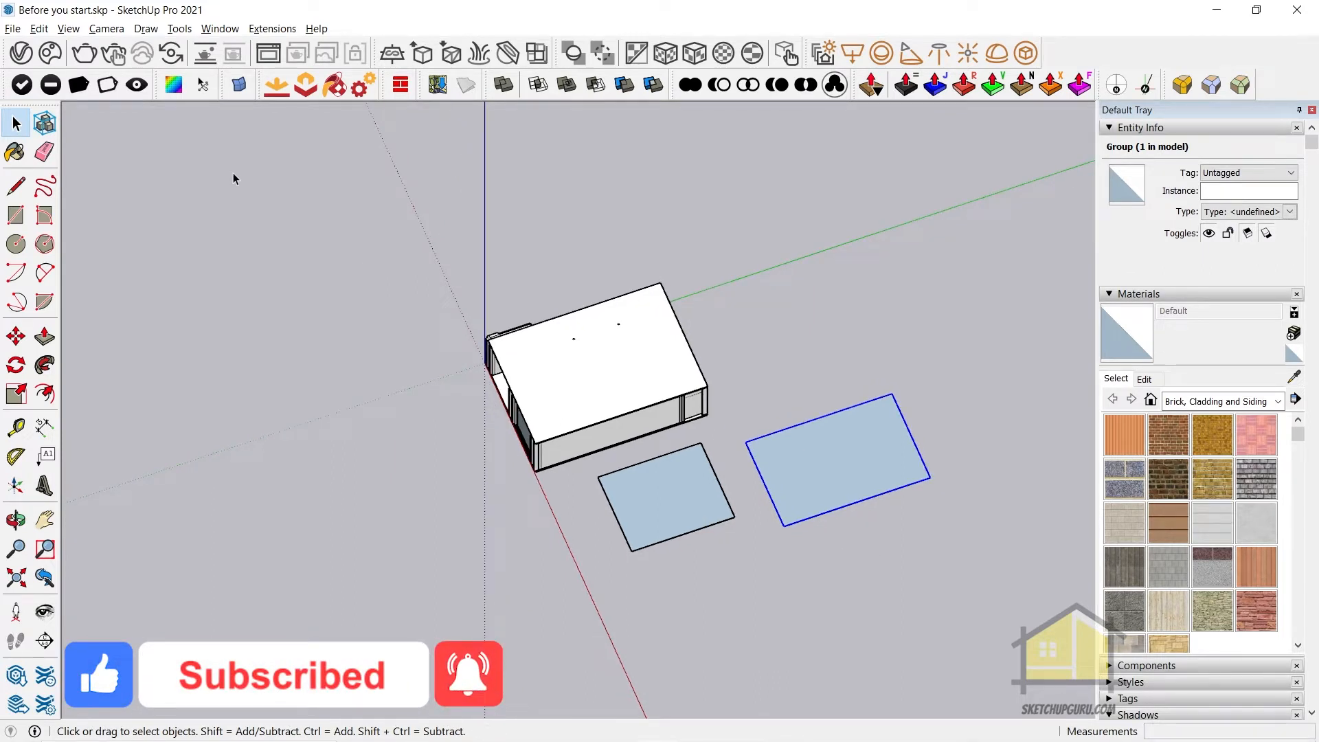
pyautogui.click(107, 28)
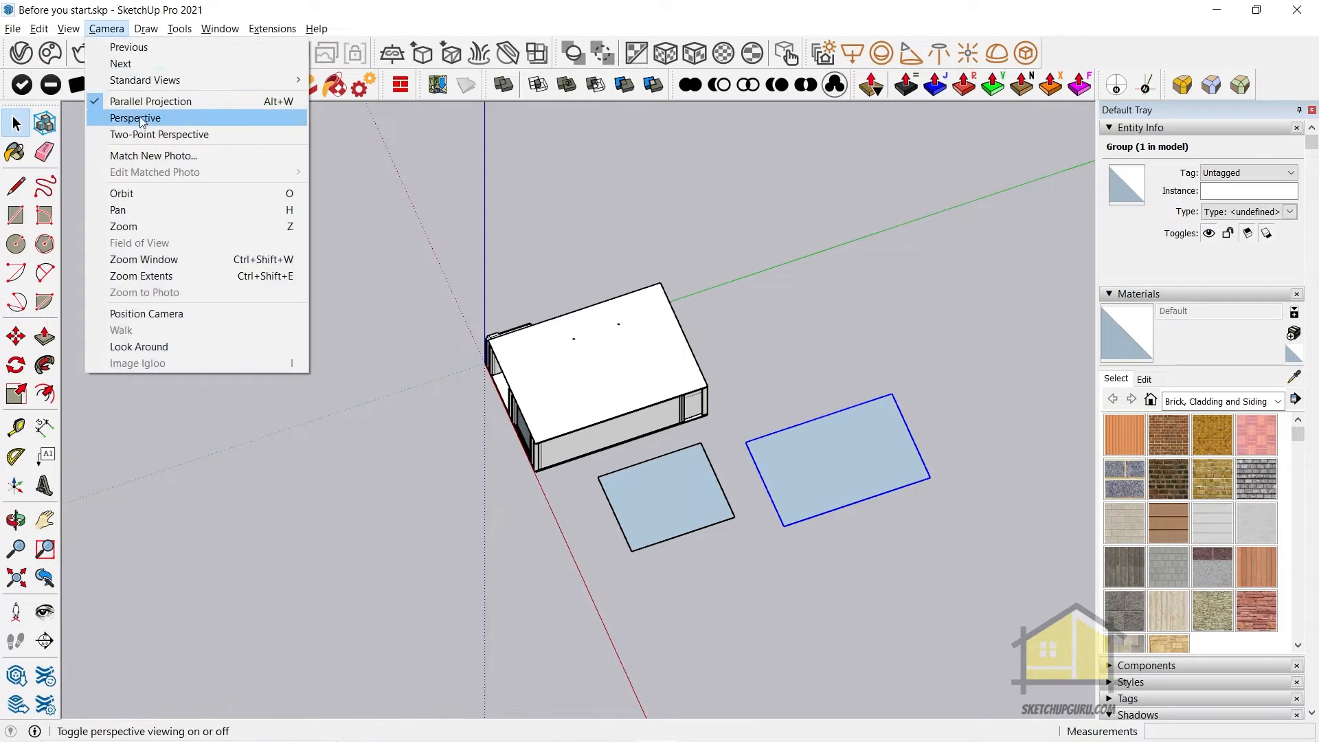
pyautogui.click(462, 7)
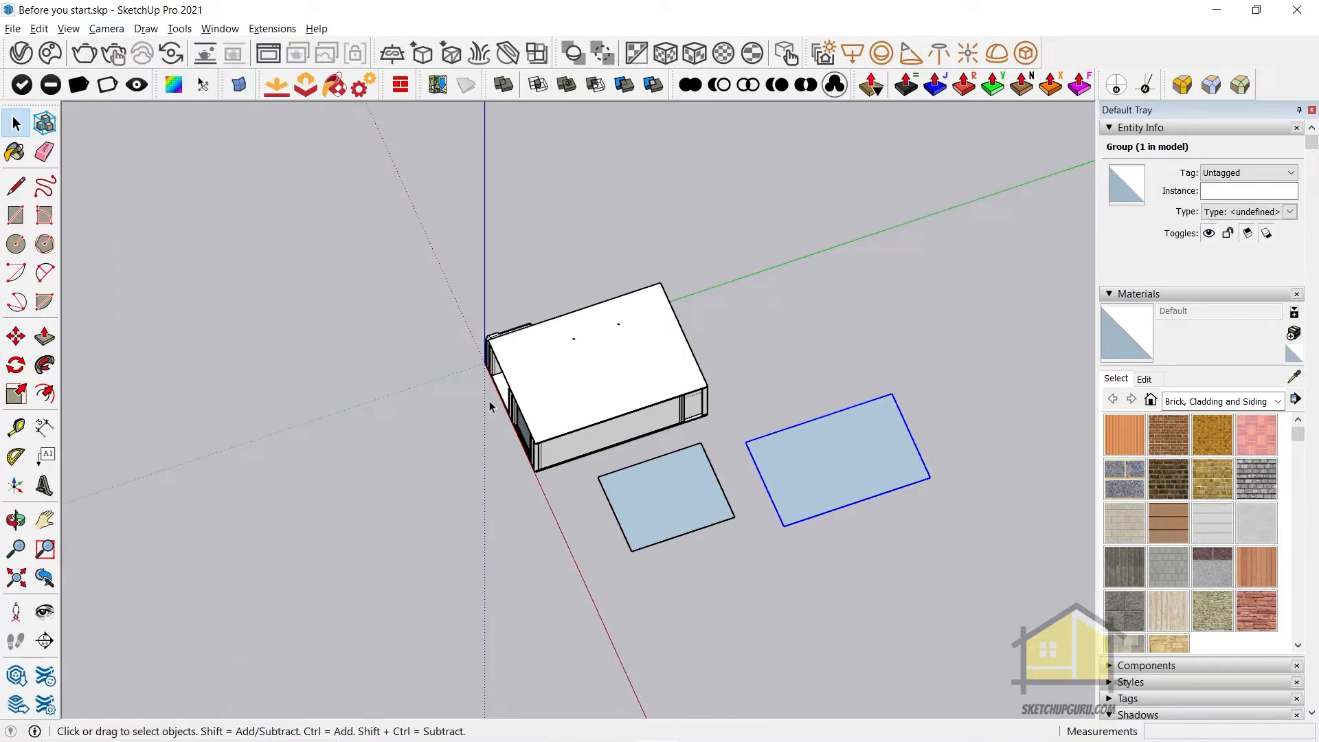
pyautogui.press('F2')
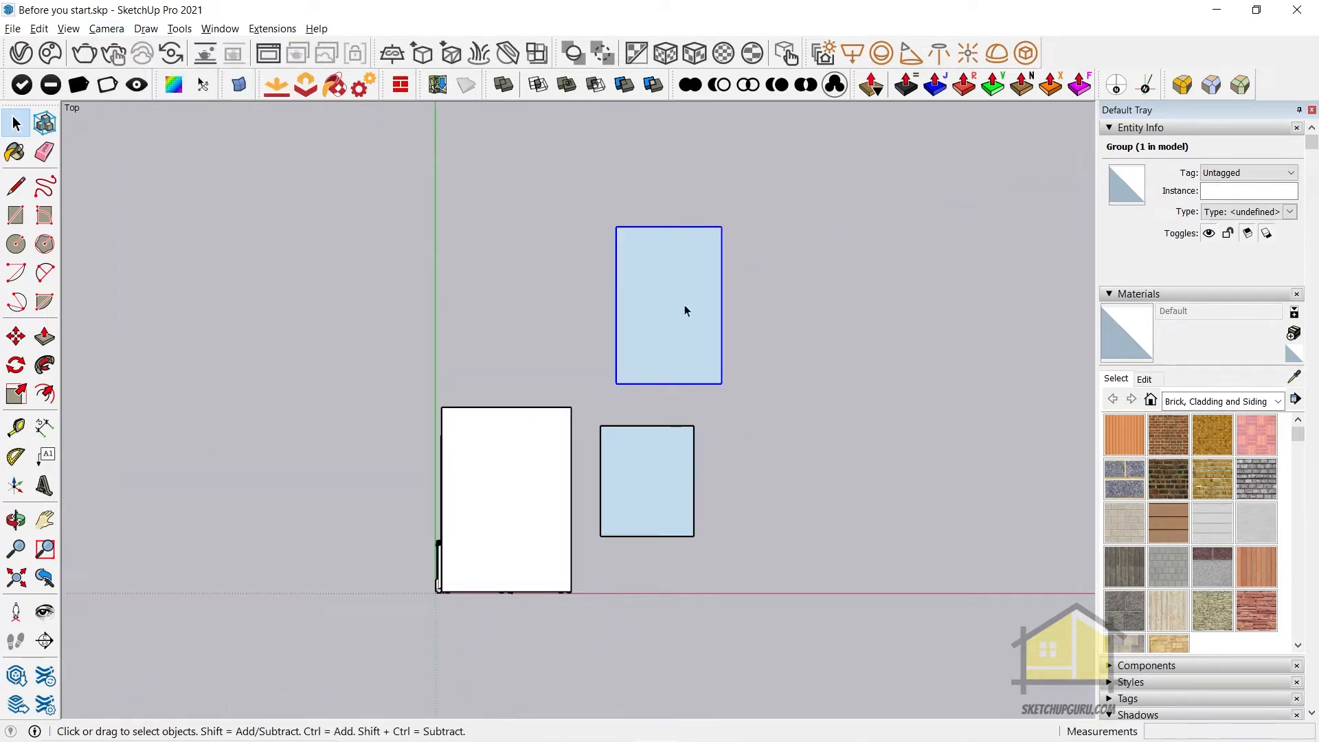
pyautogui.moveTo(735, 470); pyautogui.dragTo(413, 282, button='middle')
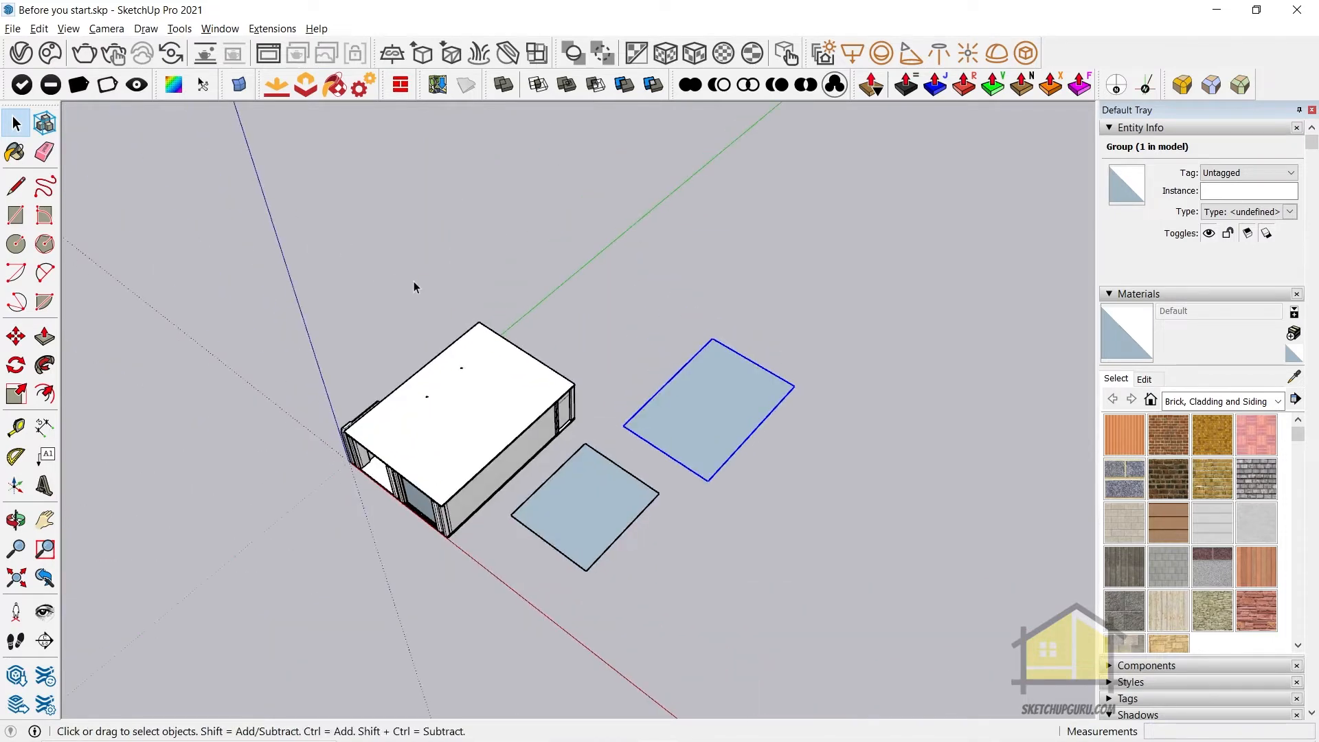
# Toggle between parallel projection and perspective, view the model from above again, and orbit back to an angled view
pyautogui.press('v')
pyautogui.press('v')
pyautogui.press('t')
pyautogui.moveTo(772, 444); pyautogui.dragTo(655, 416, button='middle')
# Look up the shortcuts for the top view and parallel projection by filtering the shortcut list for "top" and "parall"
pyautogui.click(220, 28)
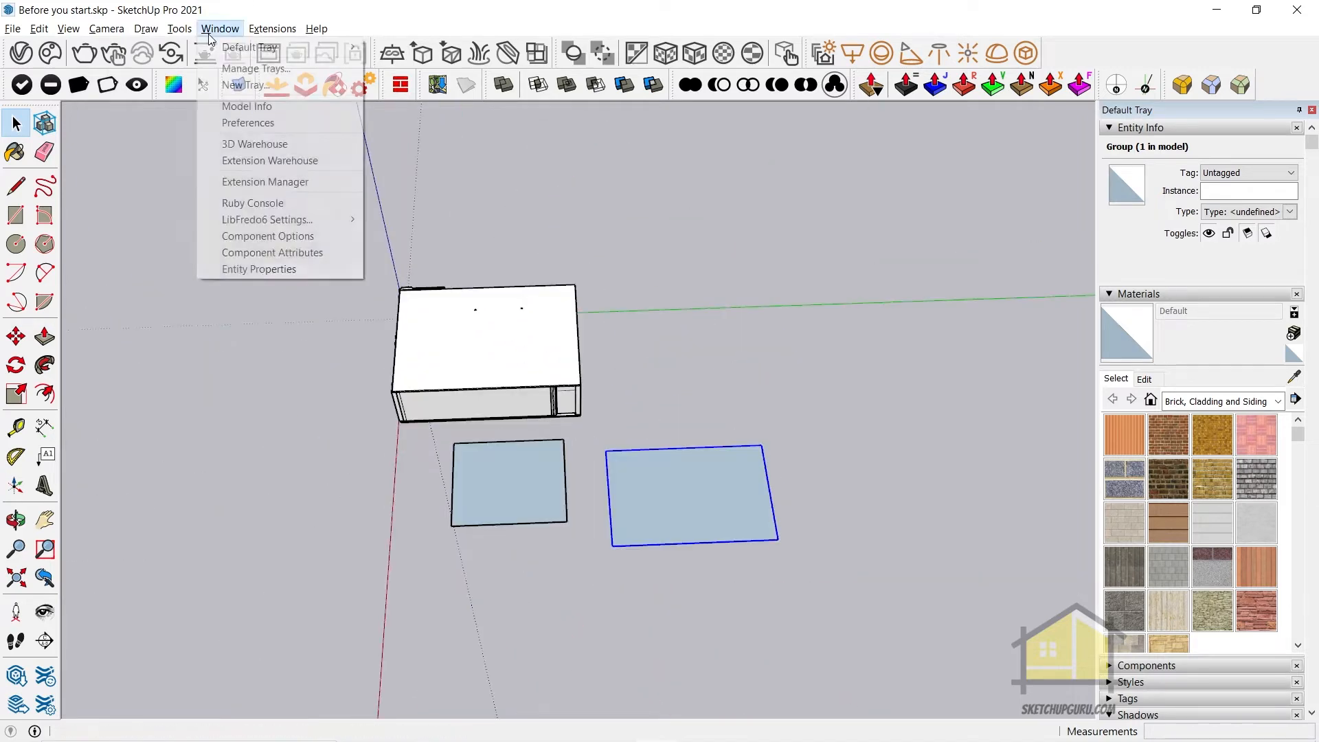
pyautogui.click(272, 123)
pyautogui.click(626, 235)
pyautogui.write('top')
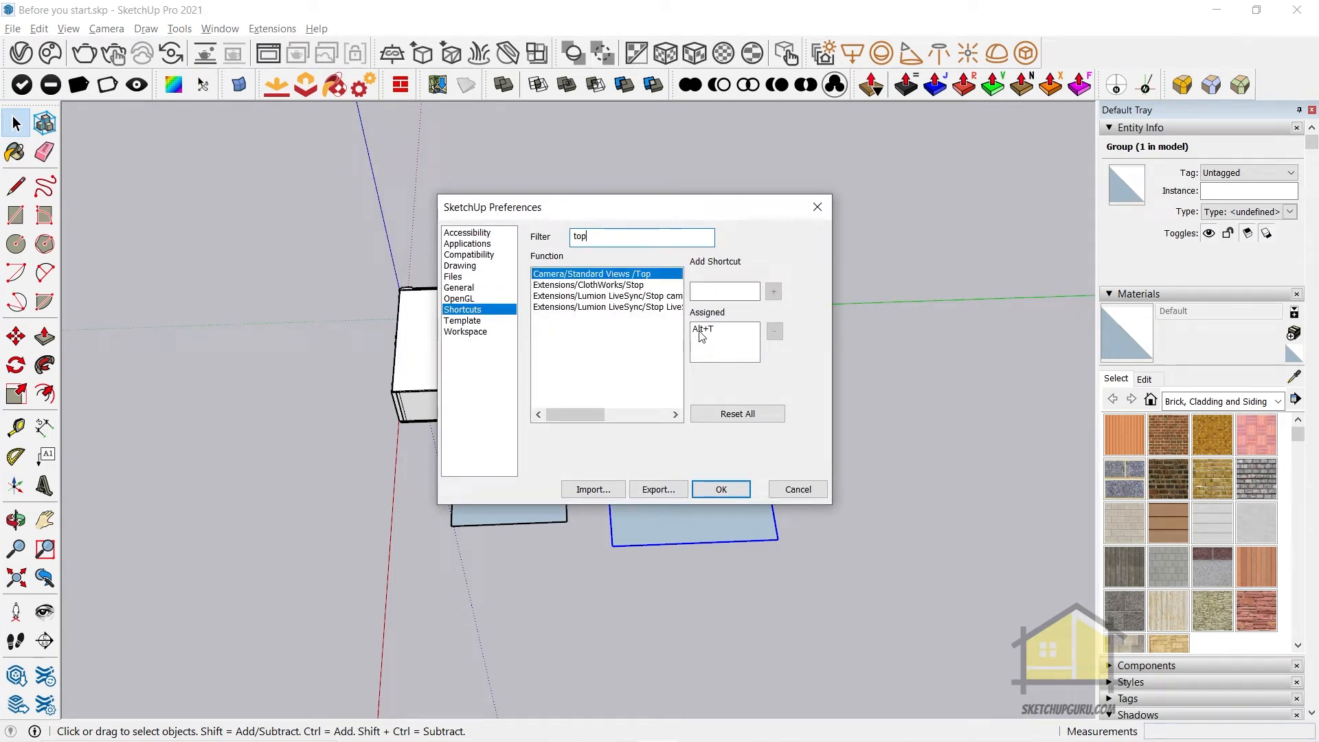
pyautogui.press('BackSpace')
pyautogui.press('BackSpace')
pyautogui.press('BackSpace')
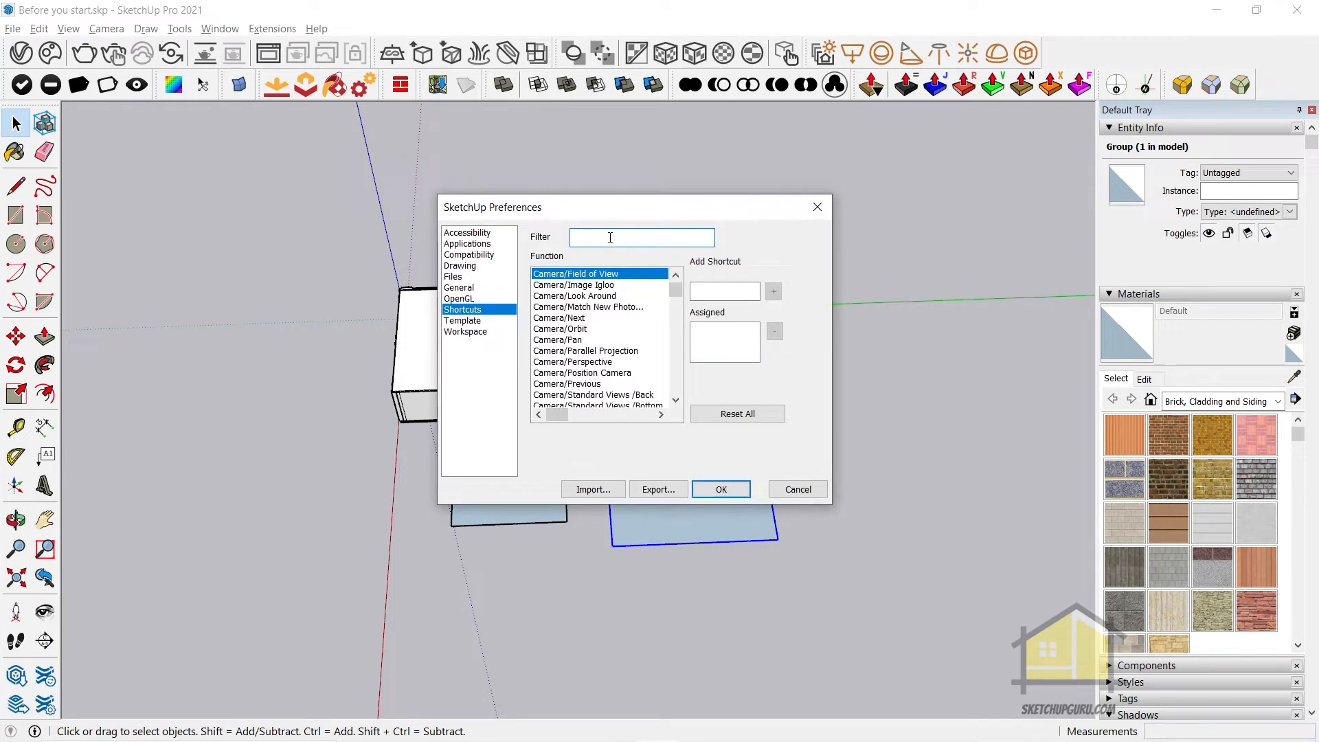
pyautogui.write('parall')
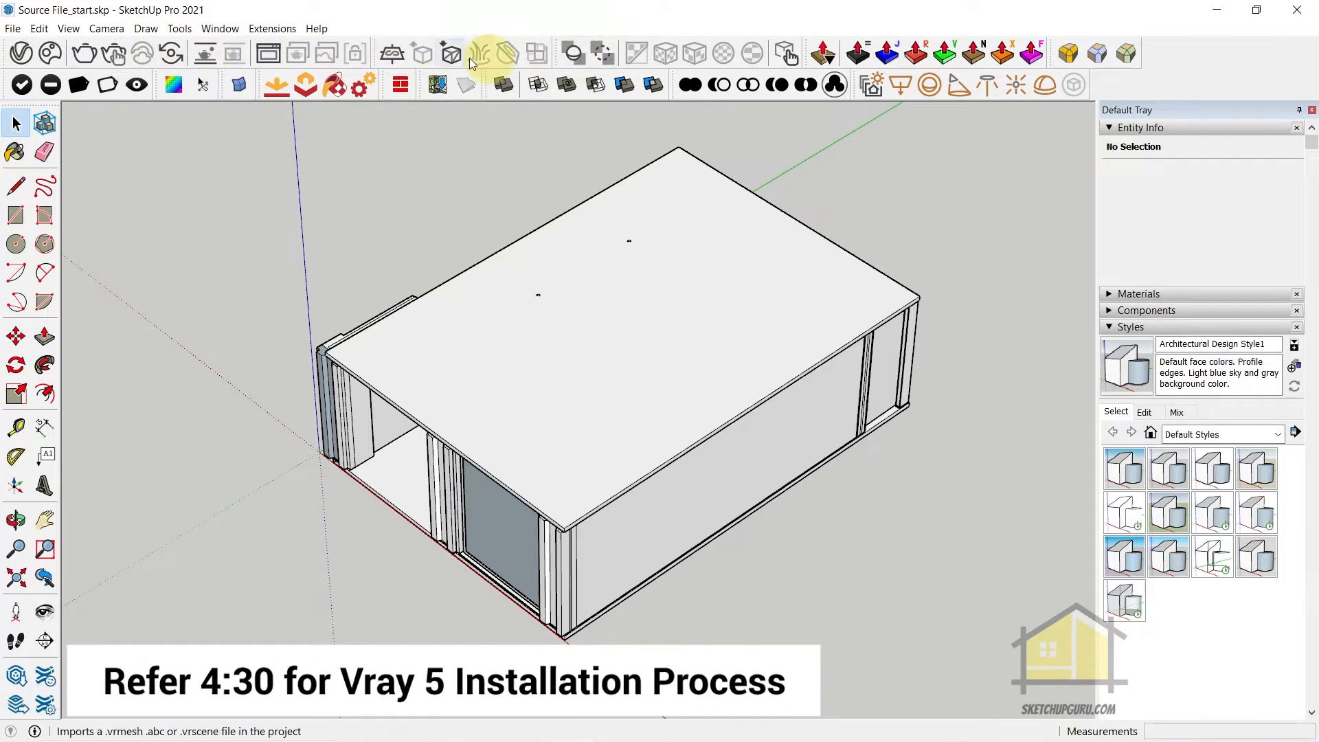
# Hide the V-Ray for SketchUp toolbar and show it again in the toolbar settings of the Source File_start model
pyautogui.click(68, 28)
pyautogui.click(81, 47)
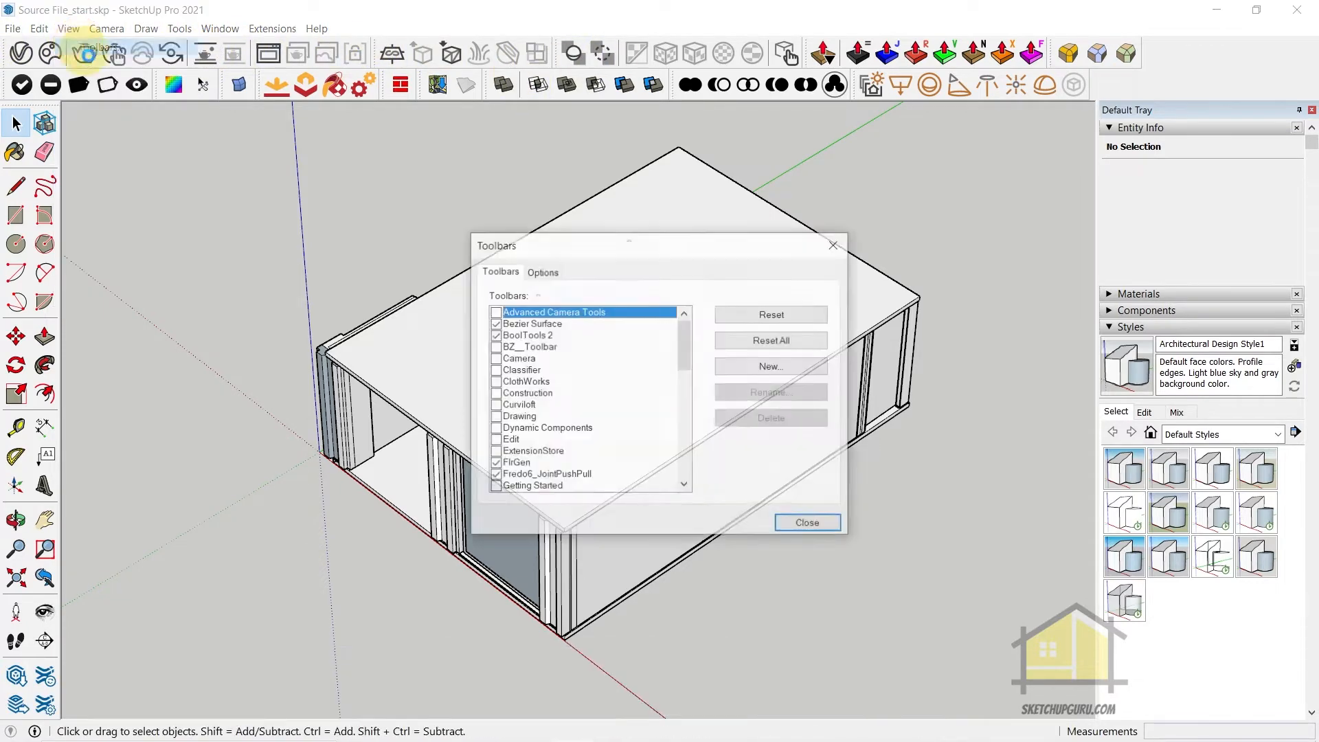
pyautogui.scroll(-11, 584, 374)
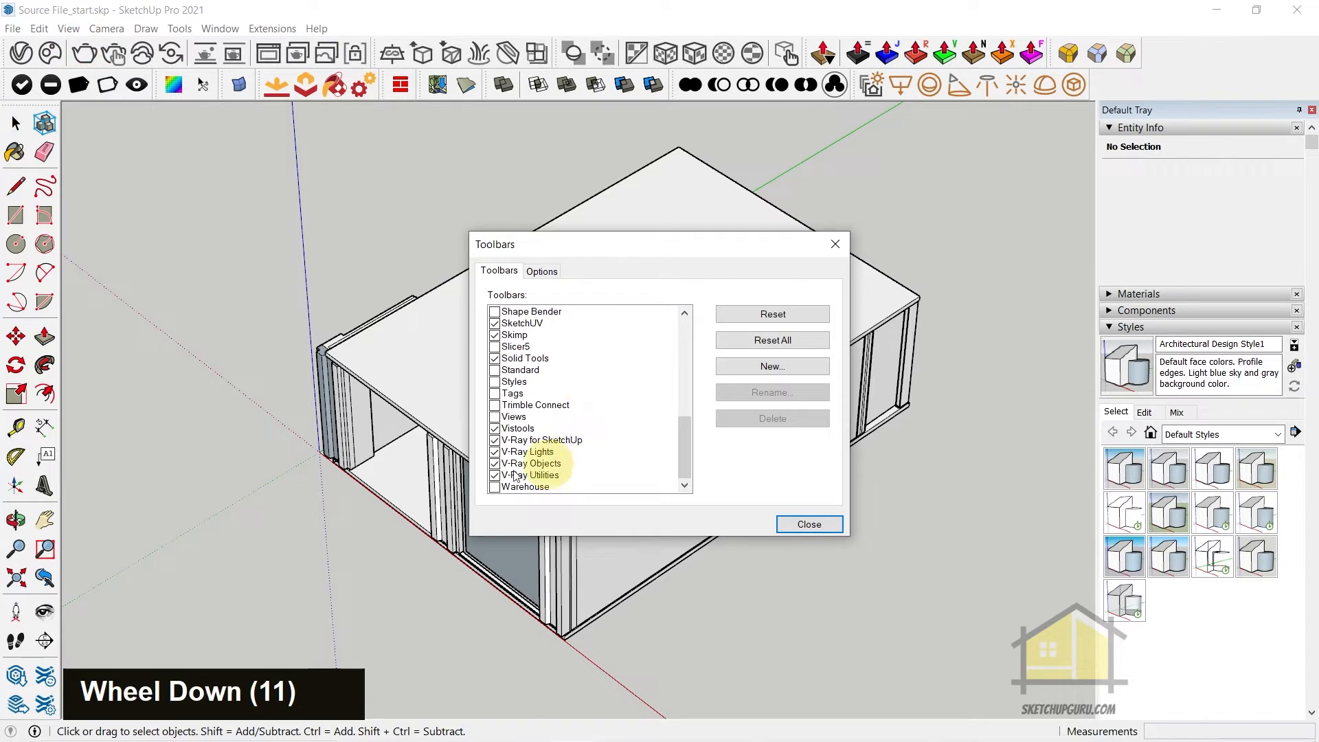
pyautogui.doubleClick(498, 441)
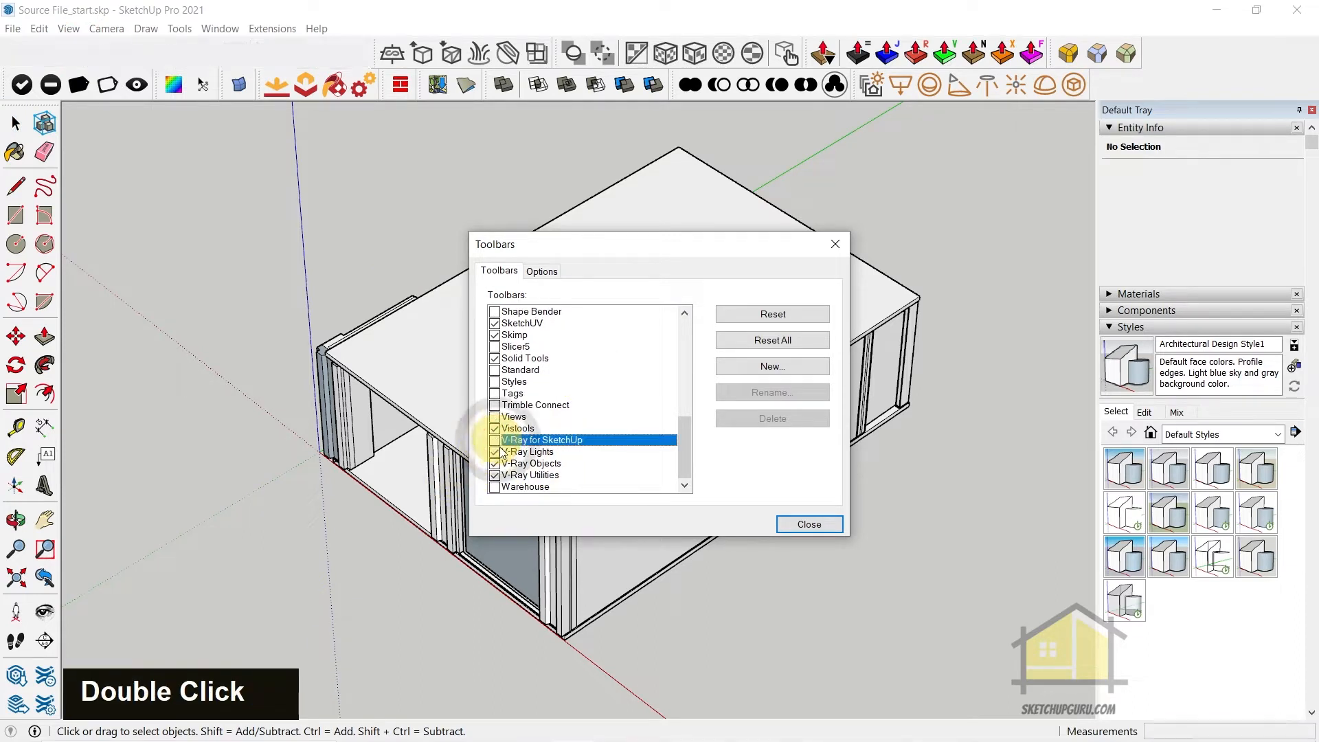
pyautogui.click(495, 440)
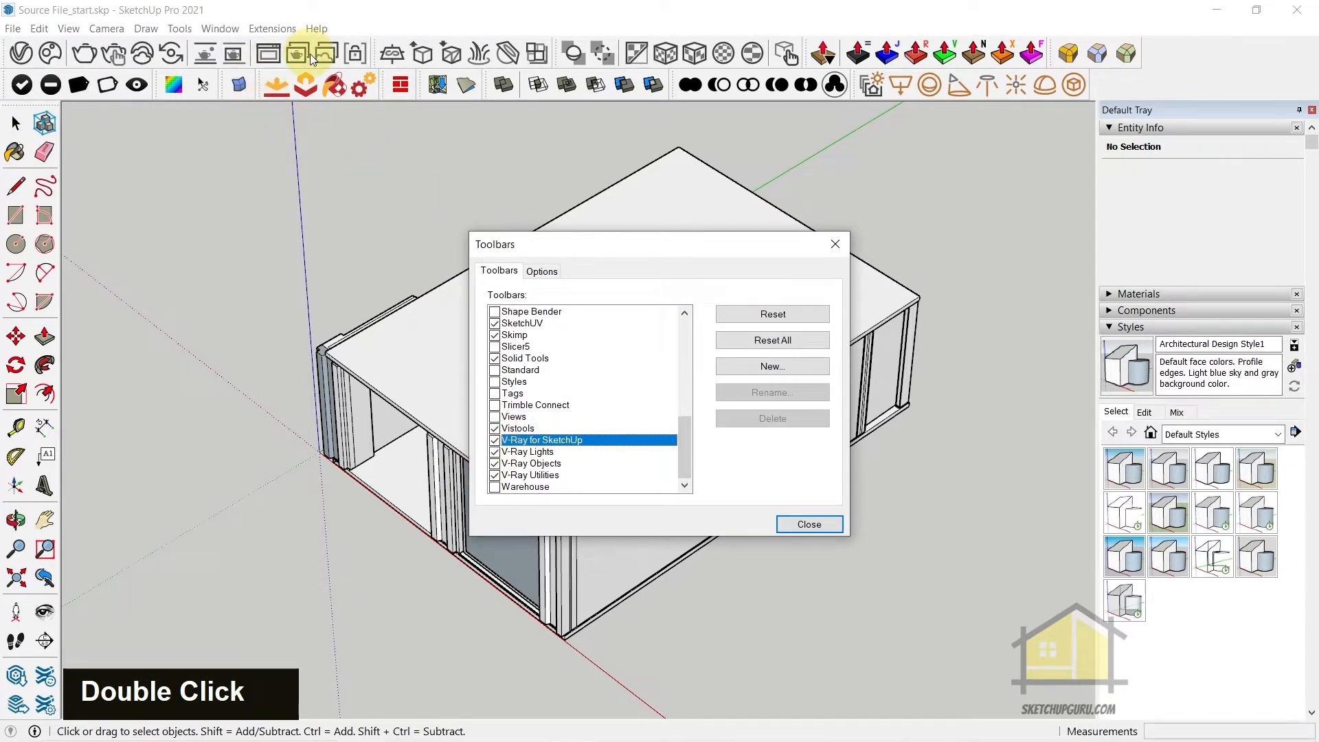
pyautogui.click(807, 524)
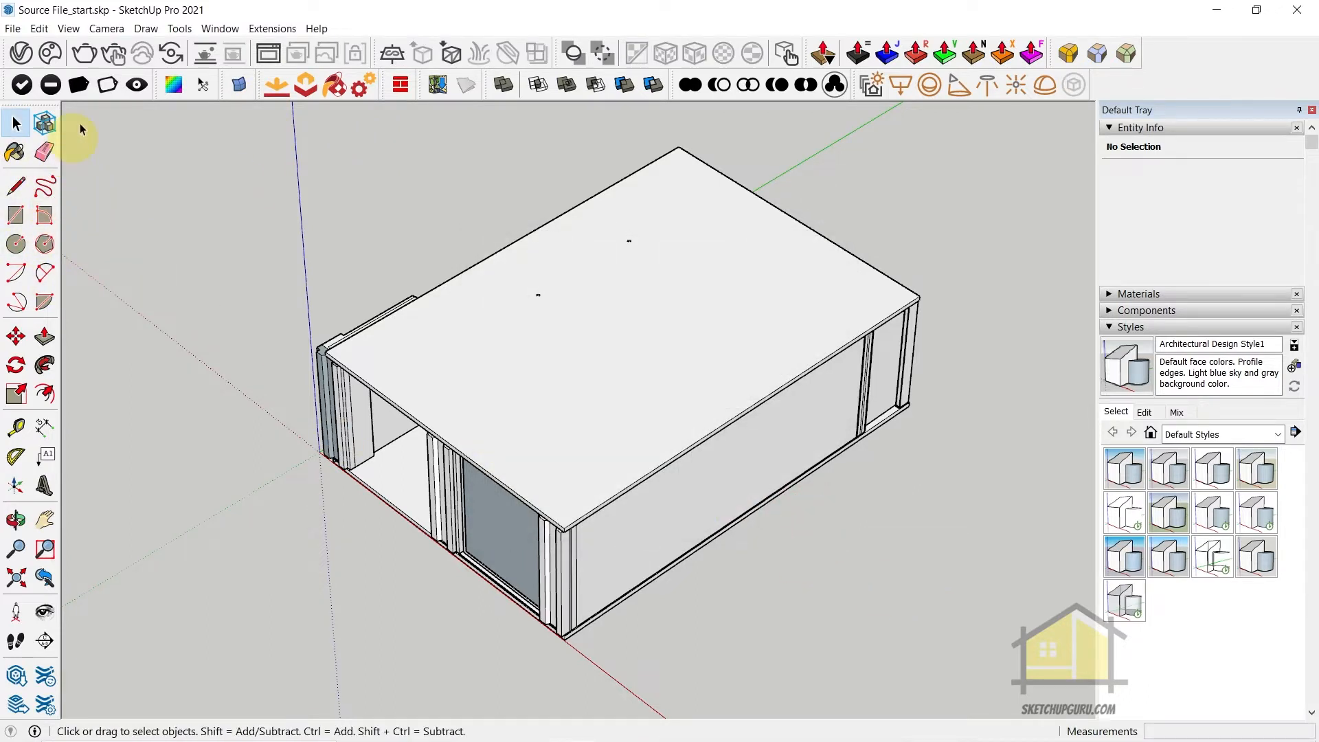
# Toggle the Large Tool Set toolbar off and on in the toolbar settings
pyautogui.click(68, 28)
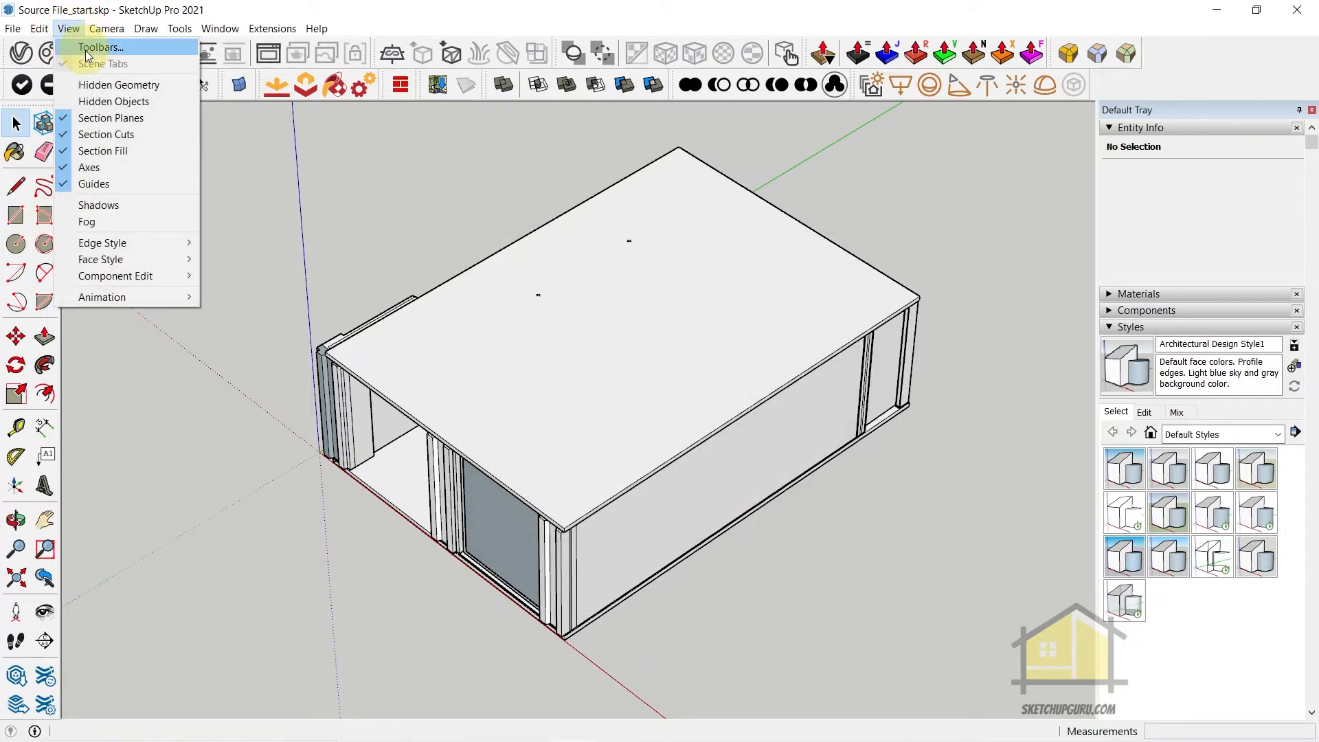
pyautogui.click(87, 49)
pyautogui.scroll(-3, 589, 385)
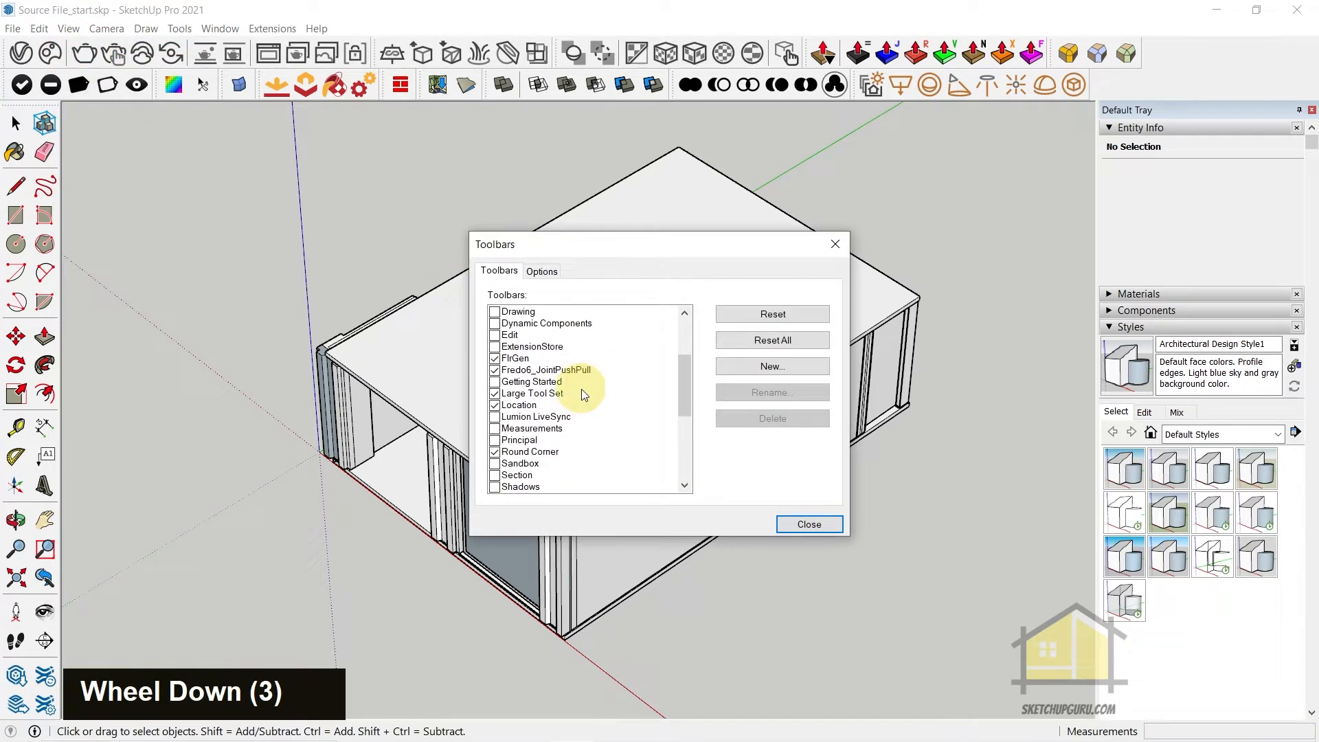
pyautogui.scroll(-1, 581, 389)
pyautogui.click(494, 358)
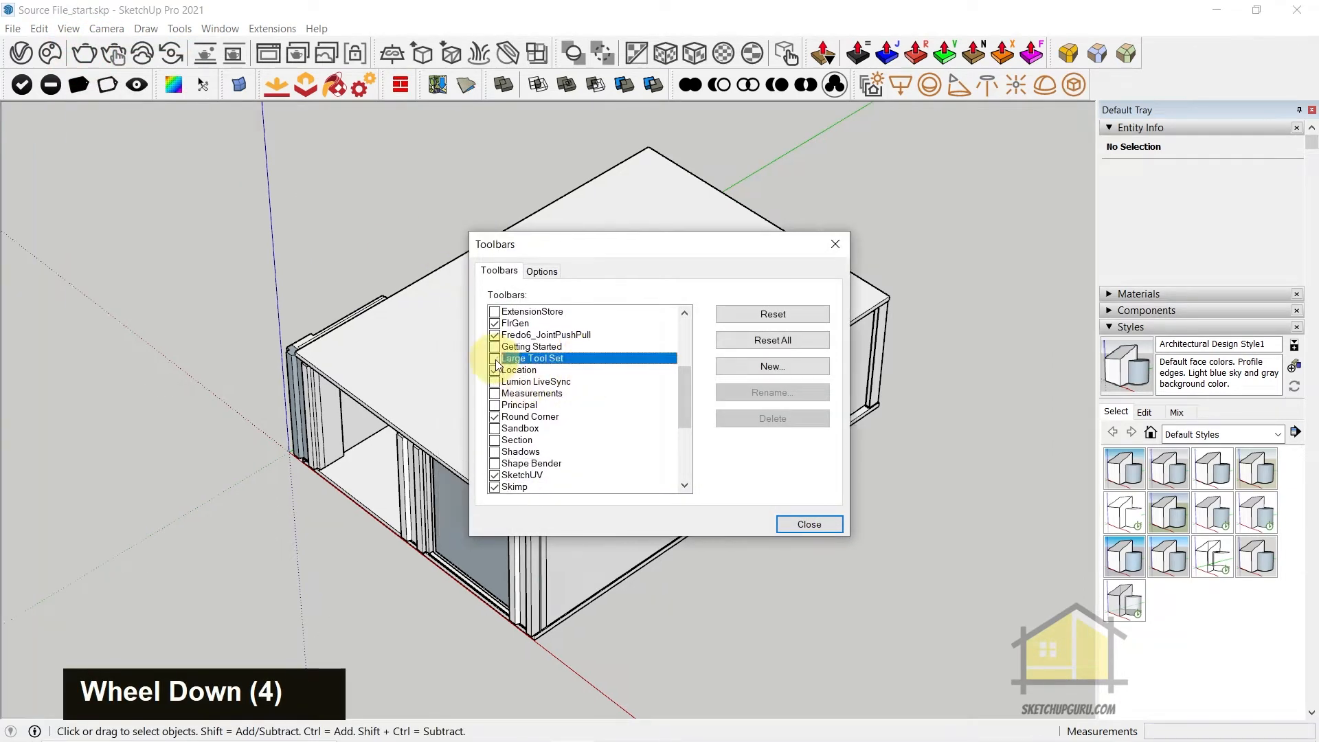
pyautogui.doubleClick(497, 360)
pyautogui.doubleClick(497, 360)
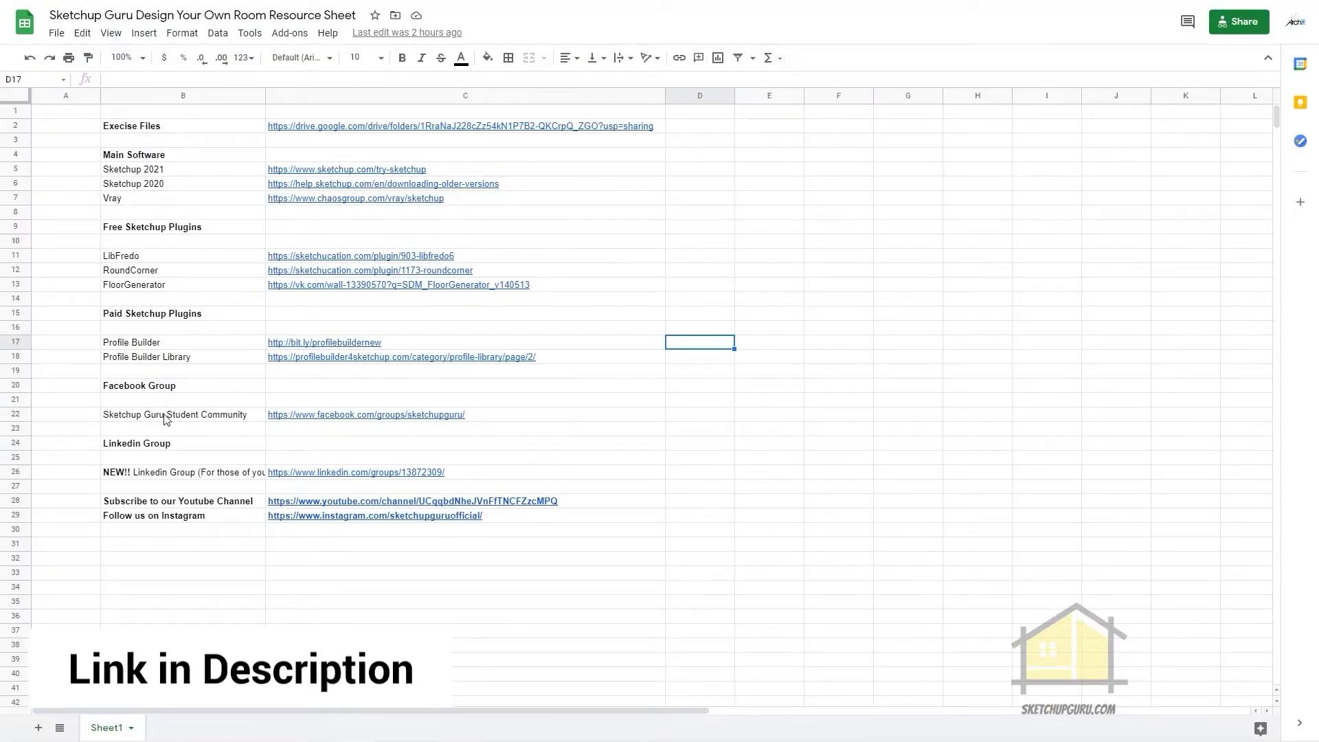
# Switch to the resource spreadsheet in the browser, open its Vray link and request the free V-Ray 5 for SketchUp trial
pyautogui.click(405, 200)
pyautogui.click(394, 224)
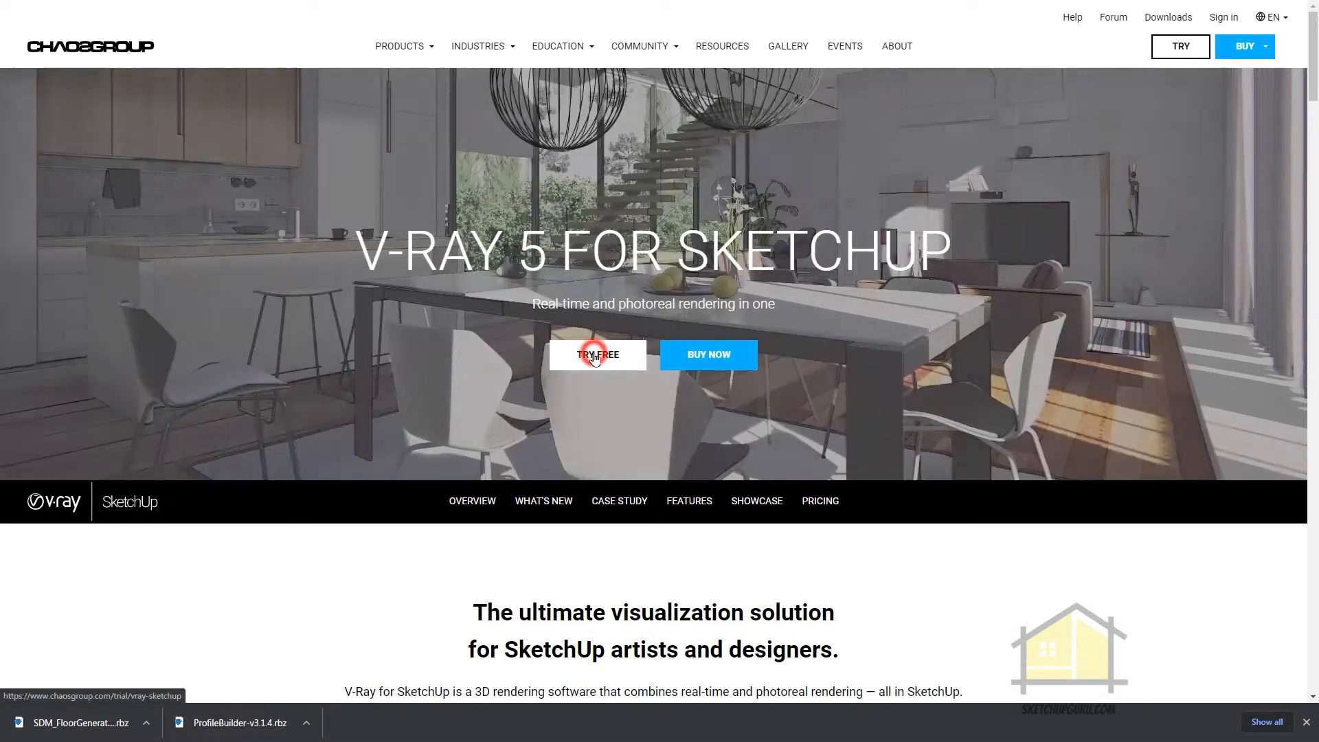
pyautogui.click(596, 356)
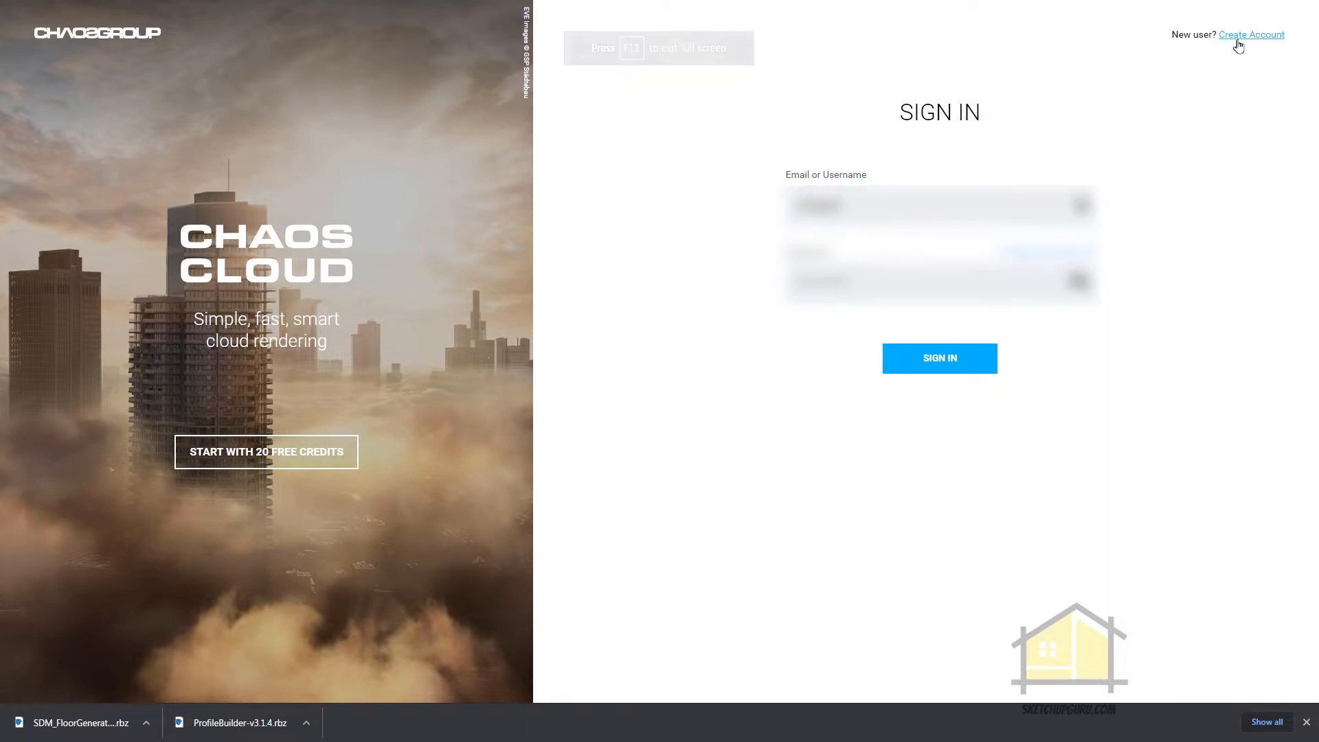
# Sign in to the Chaos Group account and start the V-Ray for SketchUp trial as an Individual
pyautogui.click(932, 359)
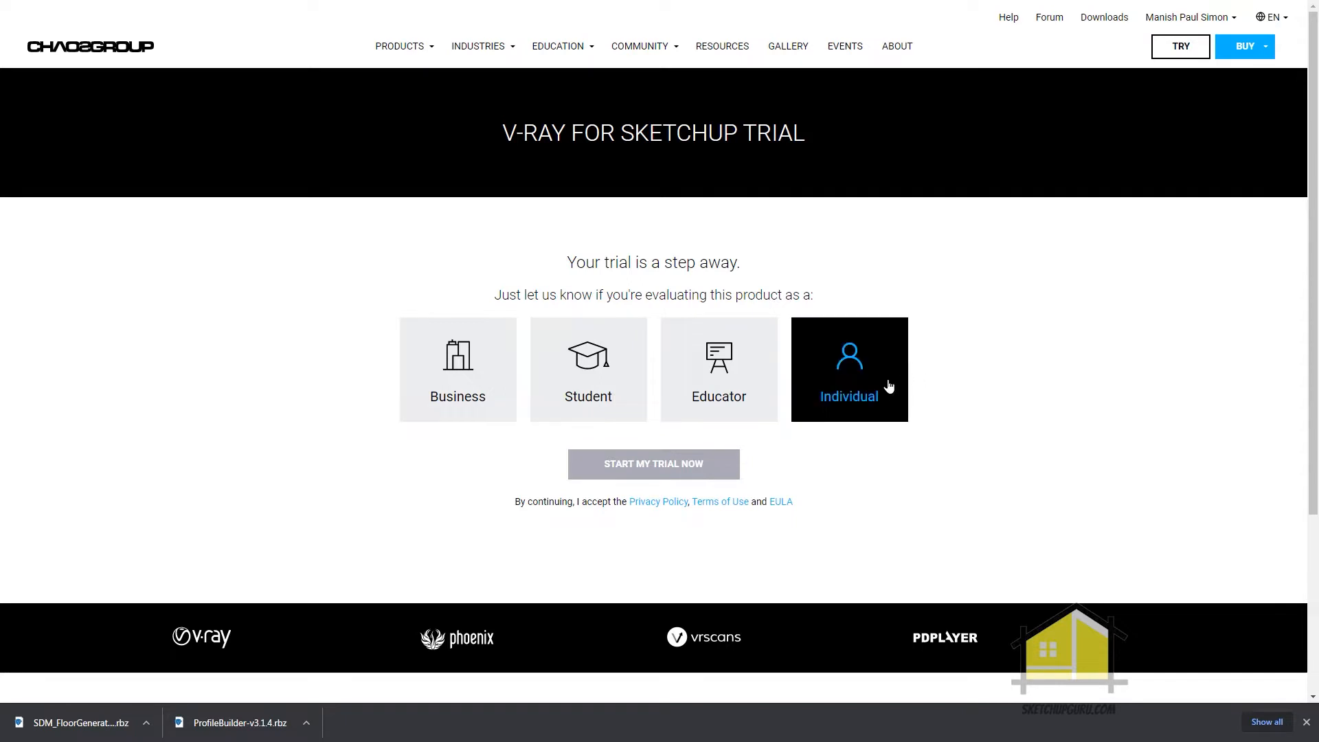
pyautogui.click(869, 371)
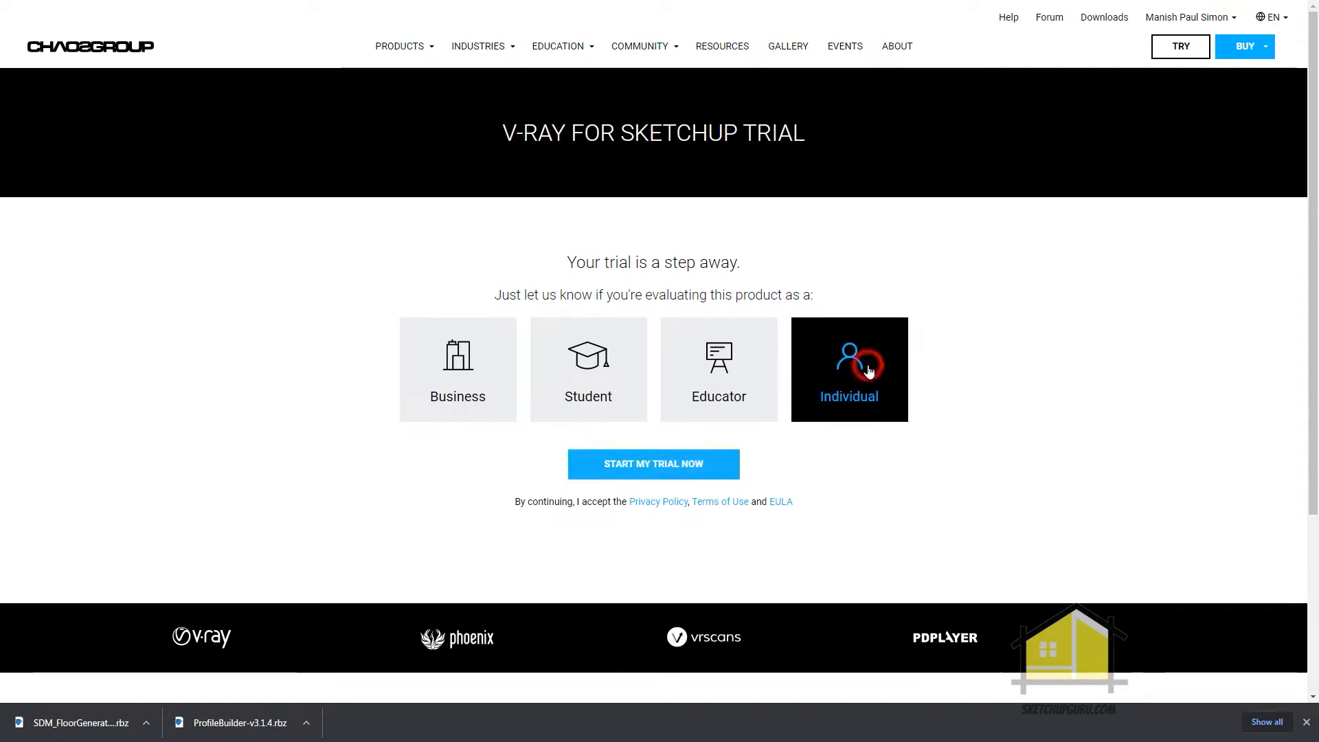
pyautogui.click(642, 465)
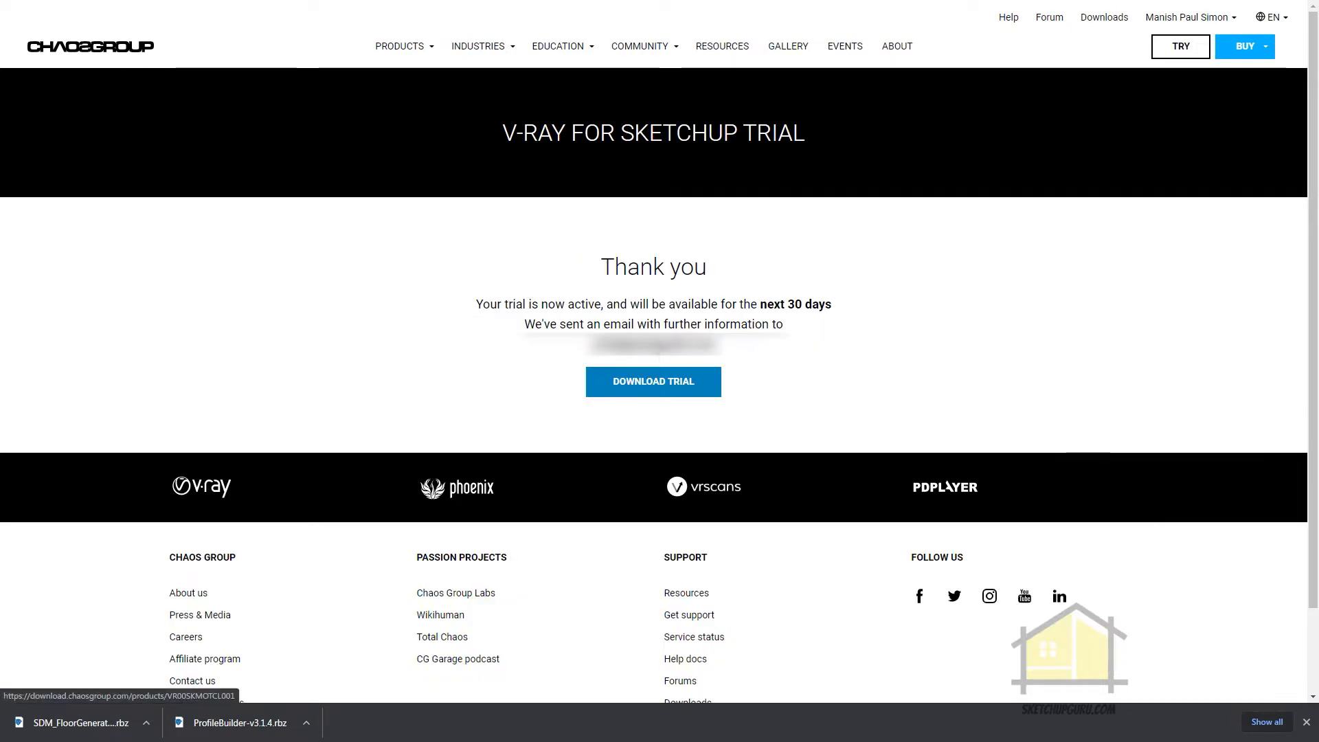
# Download V-Ray 5 for SketchUp, hotfix 2, for Windows x64 and review the trial email from Chaos Group in Gmail
pyautogui.click(658, 385)
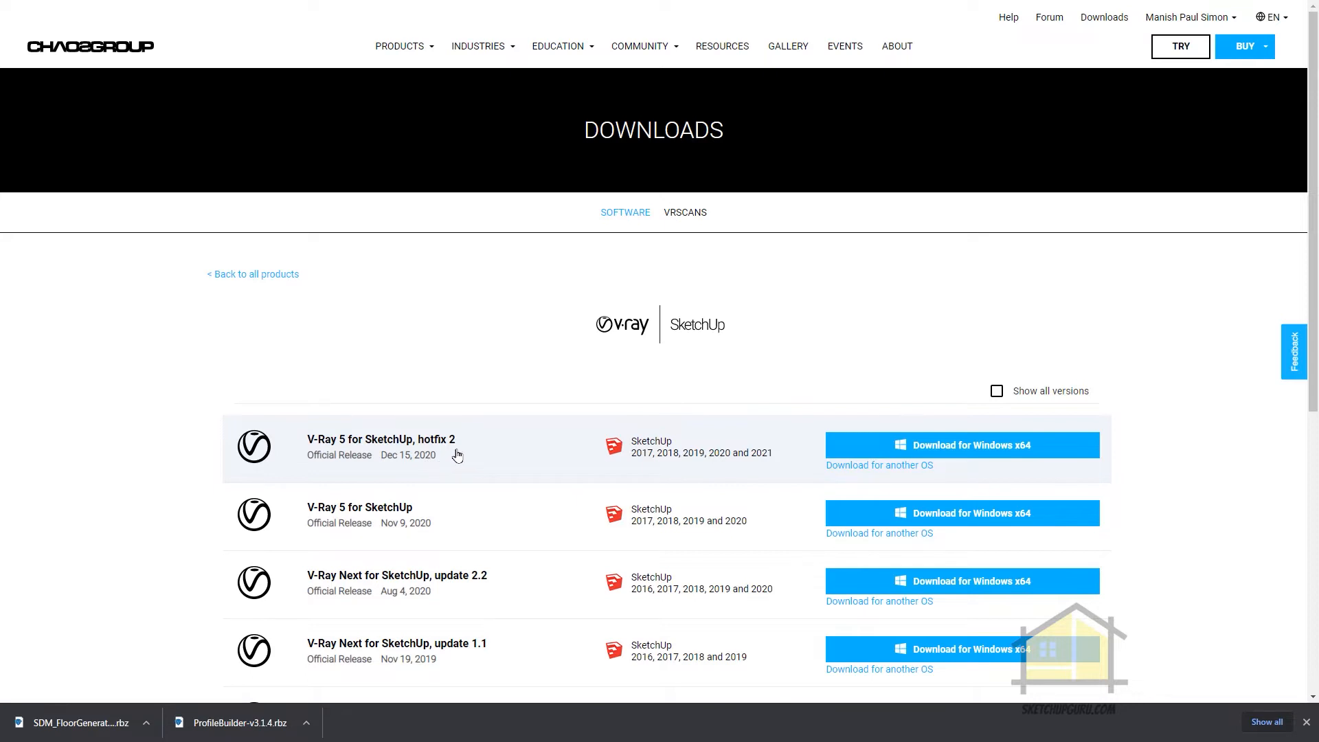
pyautogui.click(925, 447)
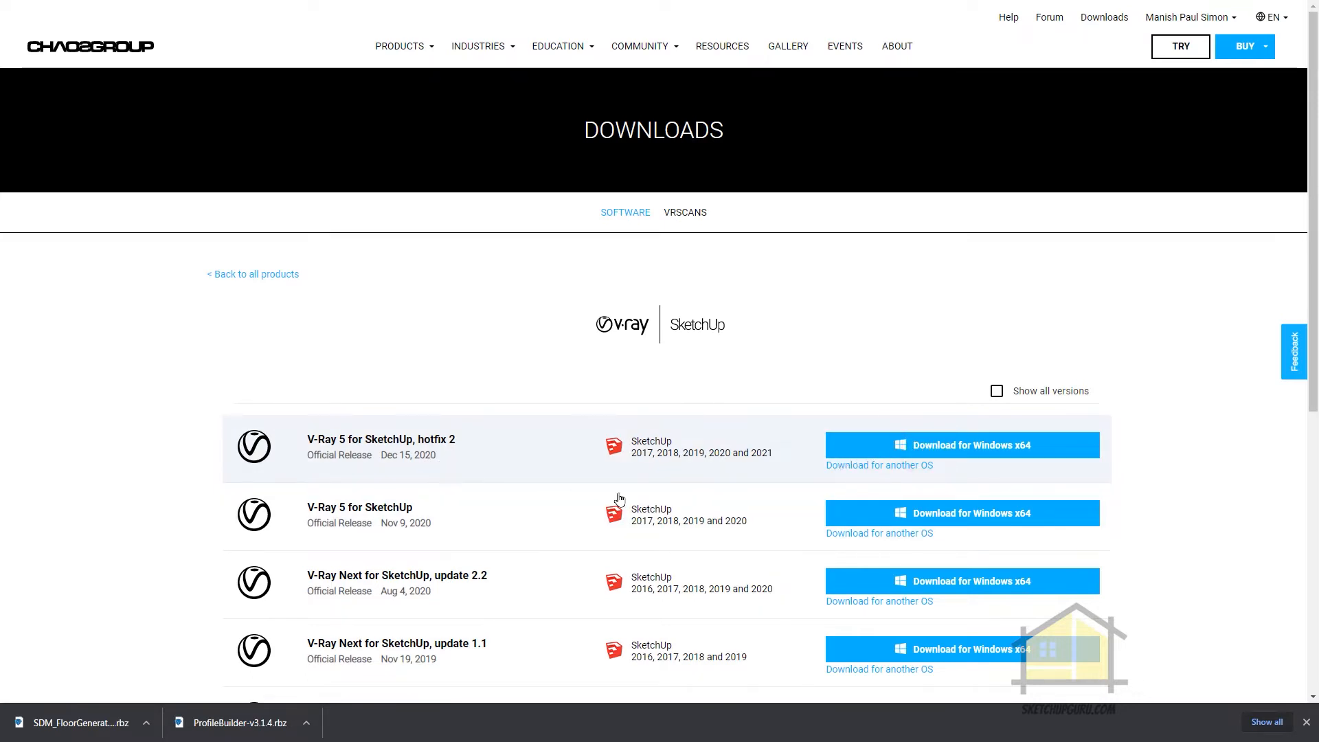
pyautogui.click(924, 446)
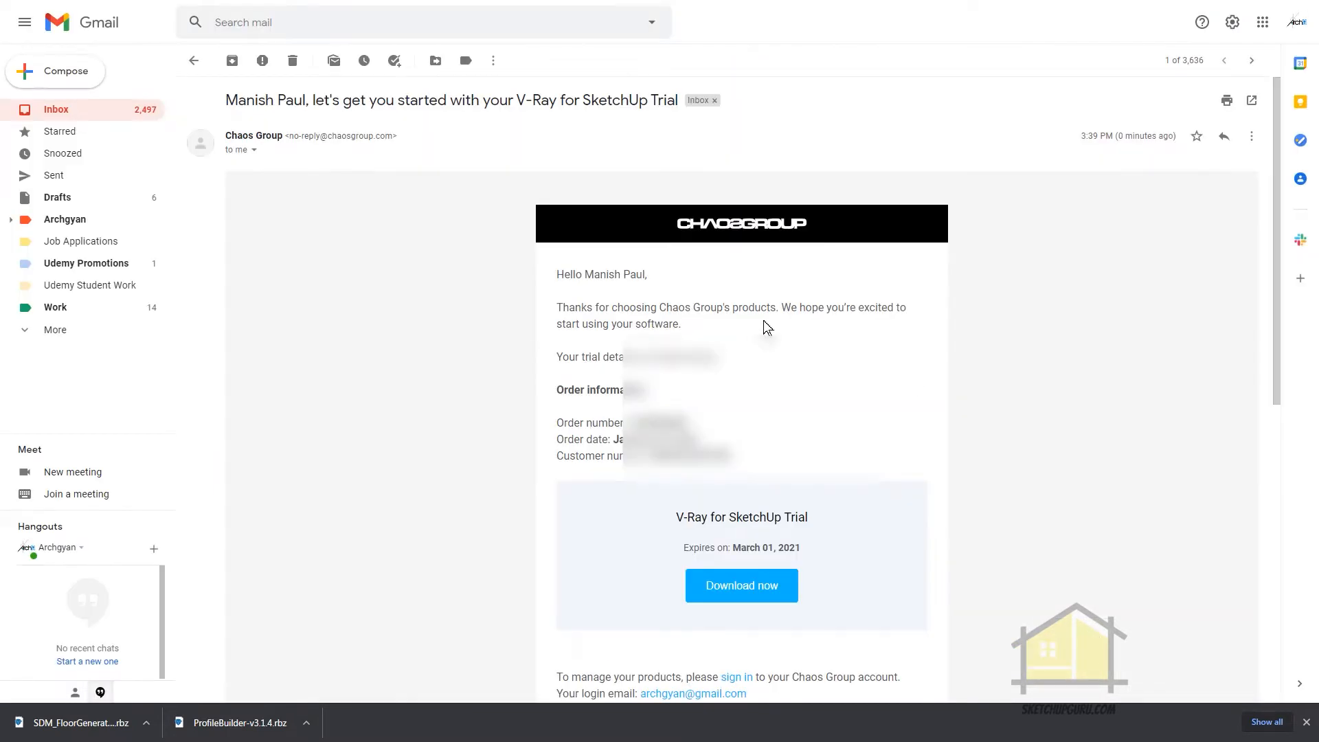
pyautogui.scroll(-1, 764, 320)
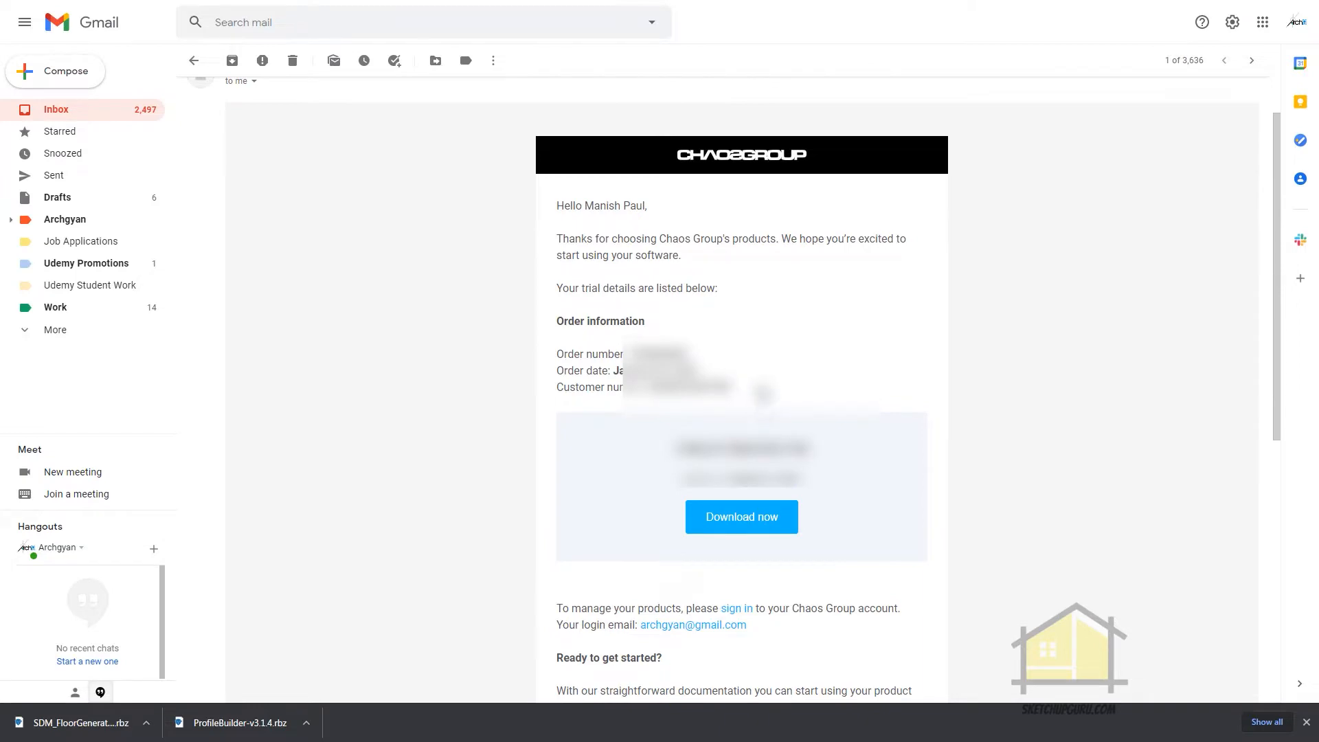
# Run the vray_50003_sketchup_win installer from Downloads > Programs as administrator and proceed to the host app version choice
pyautogui.click(299, 154)
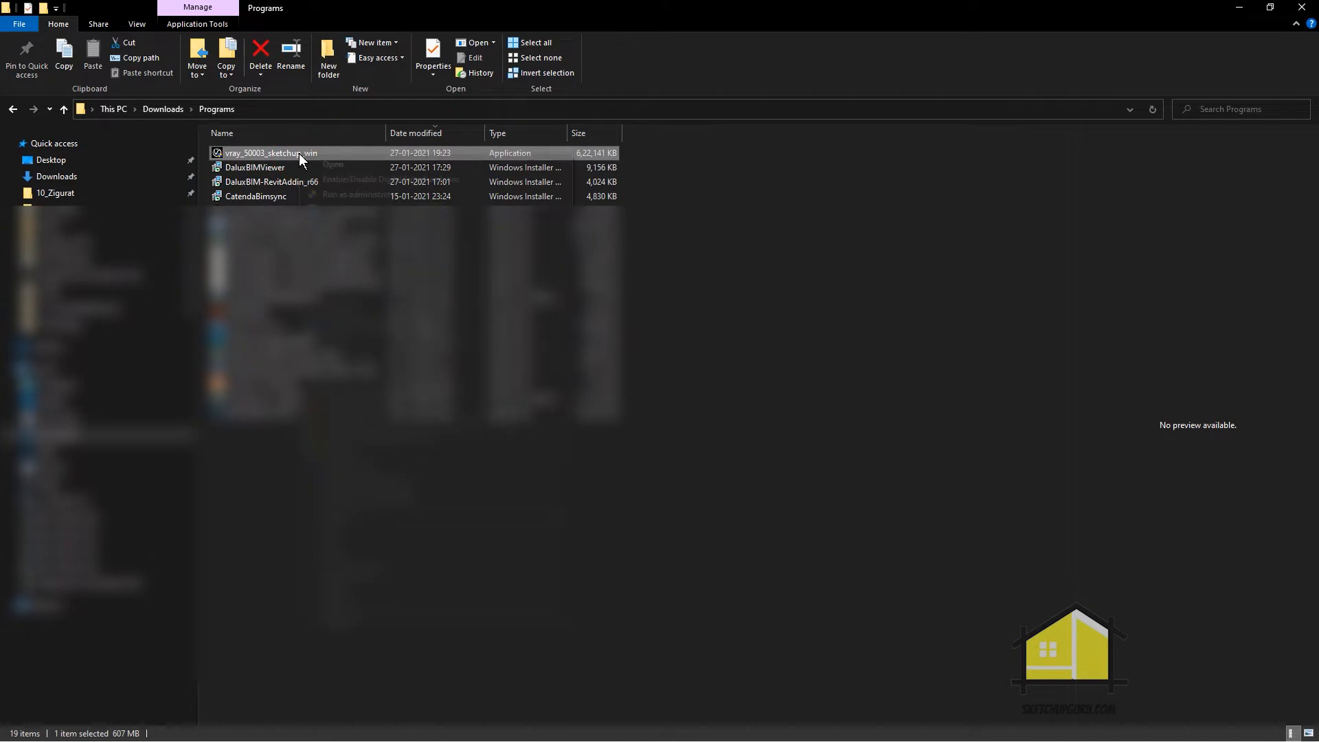
pyautogui.rightClick(299, 154)
pyautogui.click(336, 195)
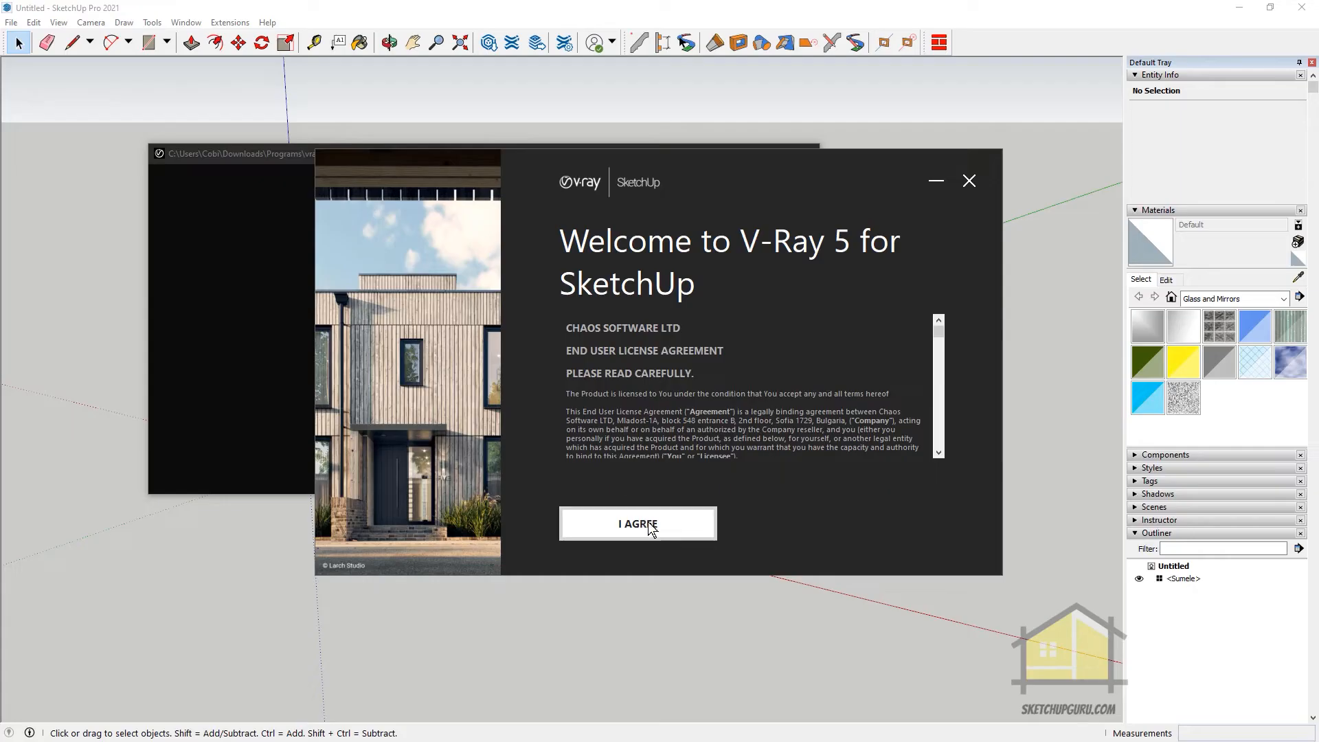
pyautogui.click(651, 529)
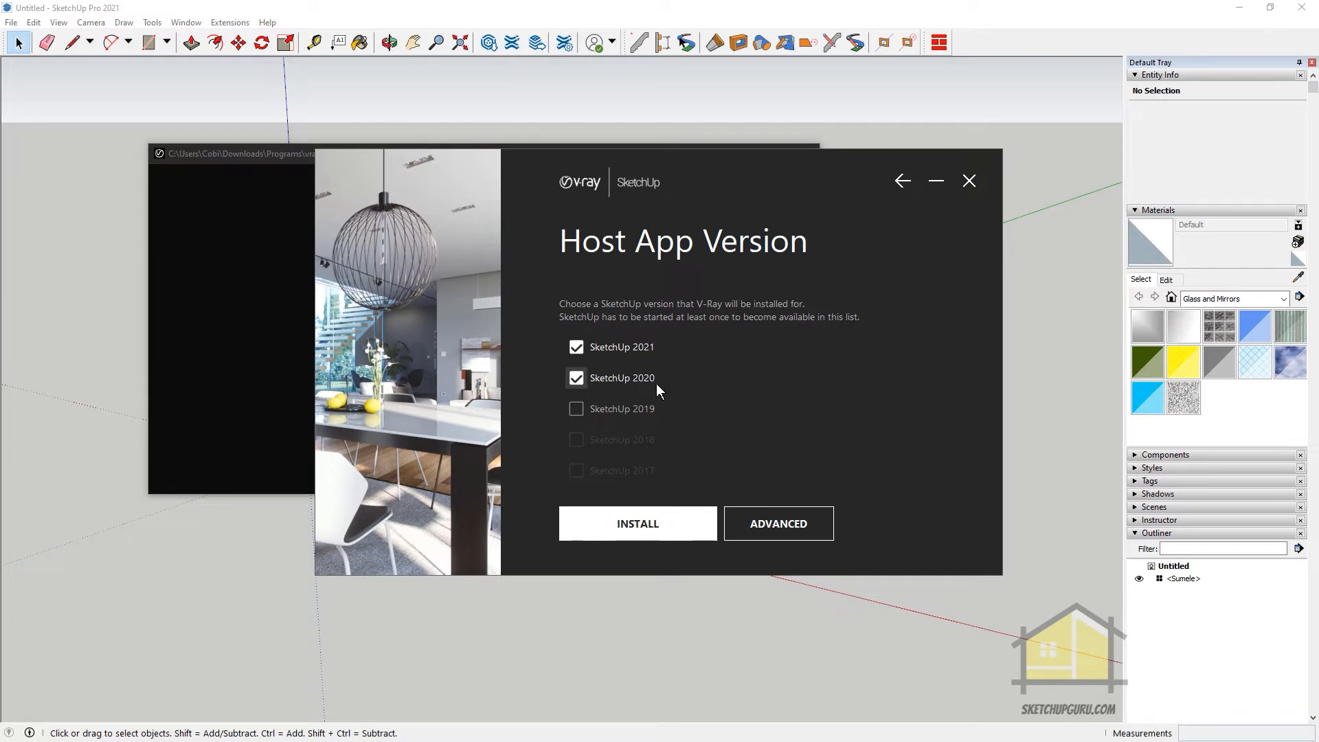
# Include SketchUp 2019 as a host, keep License Server, Swarm and Chaos Cloud selected, and close SketchUp so the V-Ray installation can continue
pyautogui.click(615, 410)
pyautogui.click(772, 526)
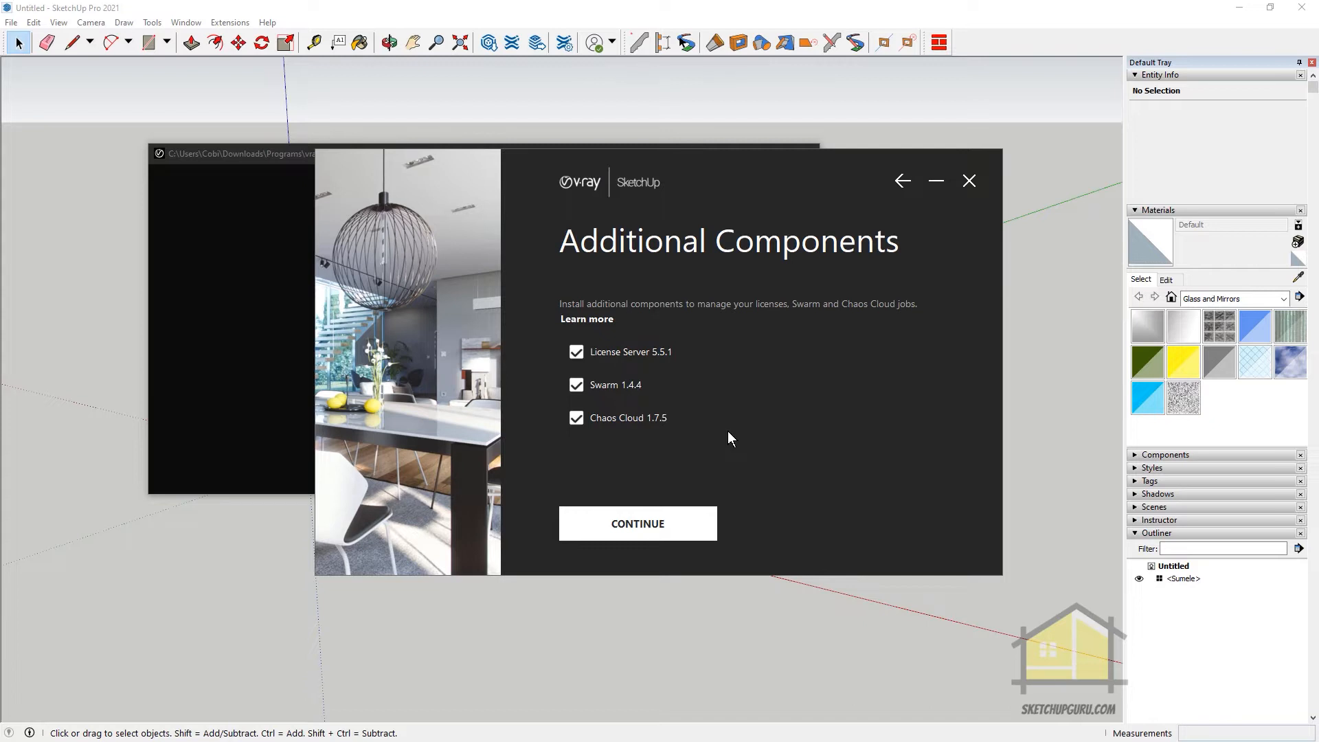
pyautogui.click(670, 526)
pyautogui.click(656, 524)
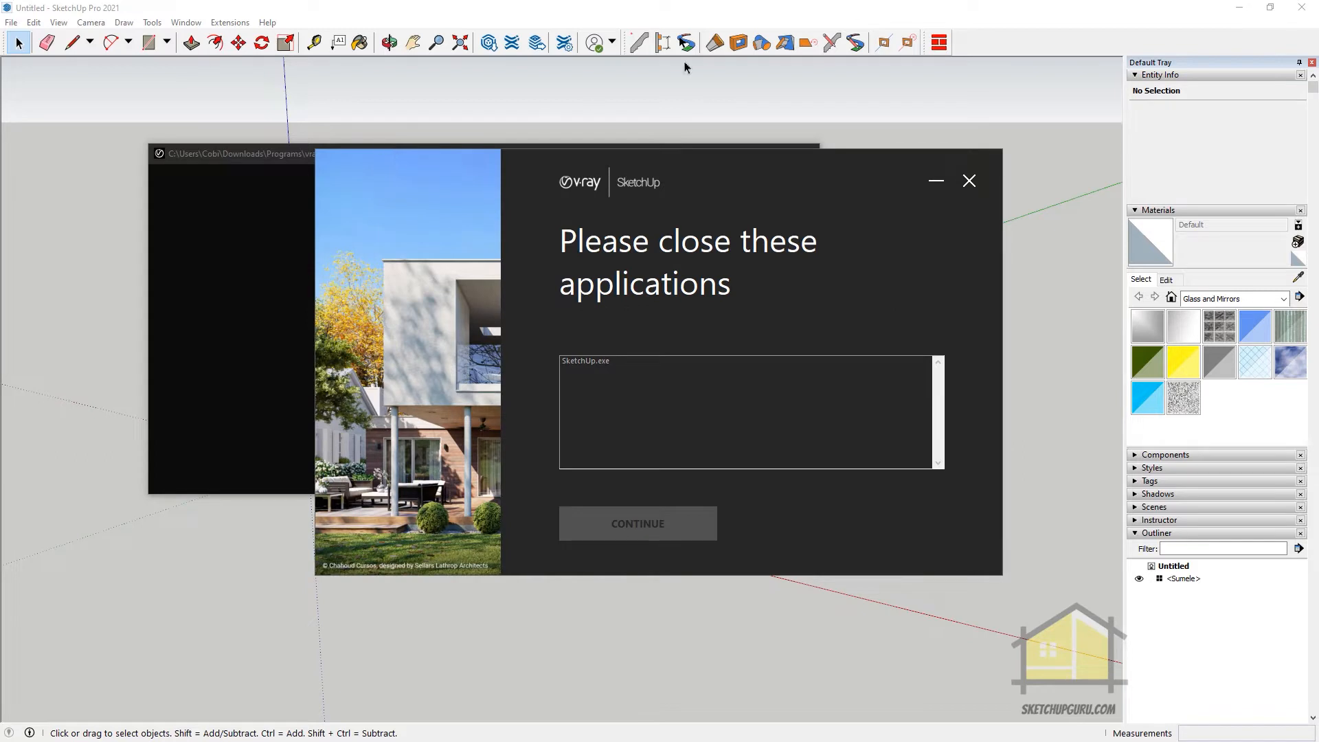
pyautogui.click(1309, 7)
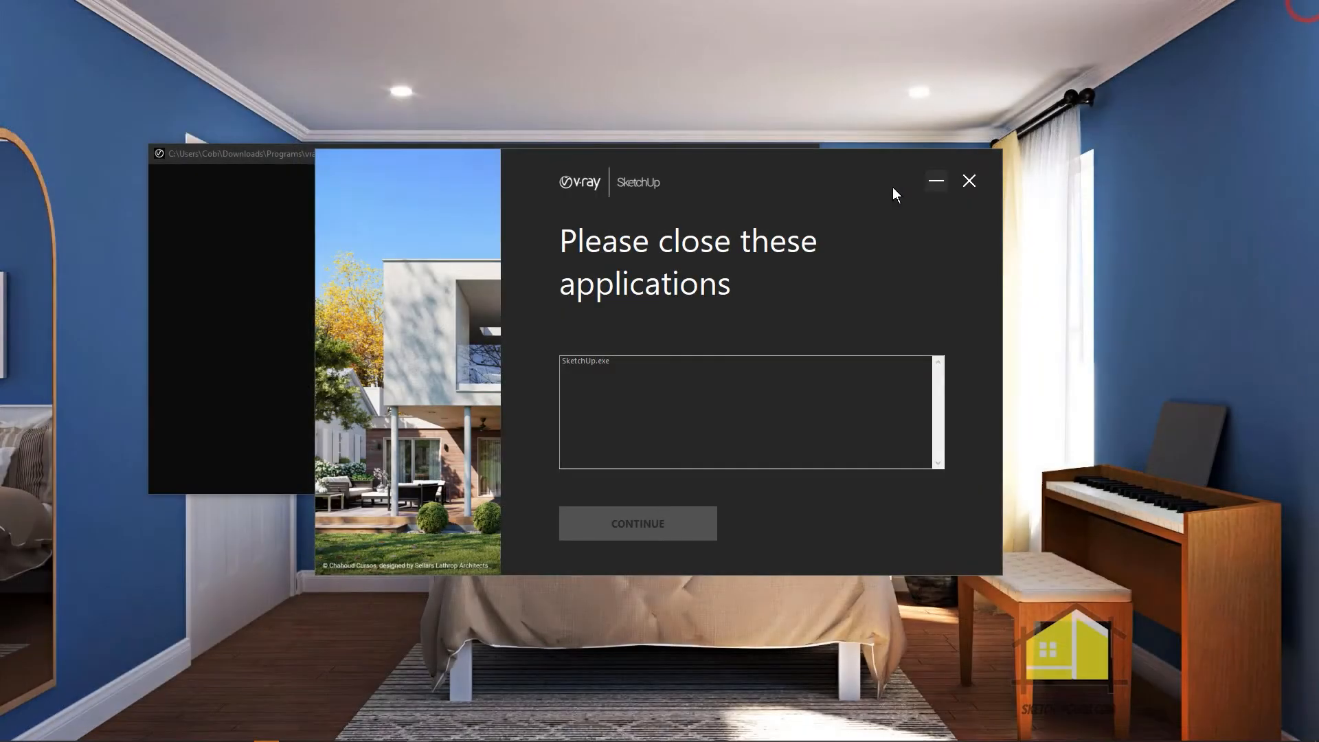
pyautogui.click(660, 493)
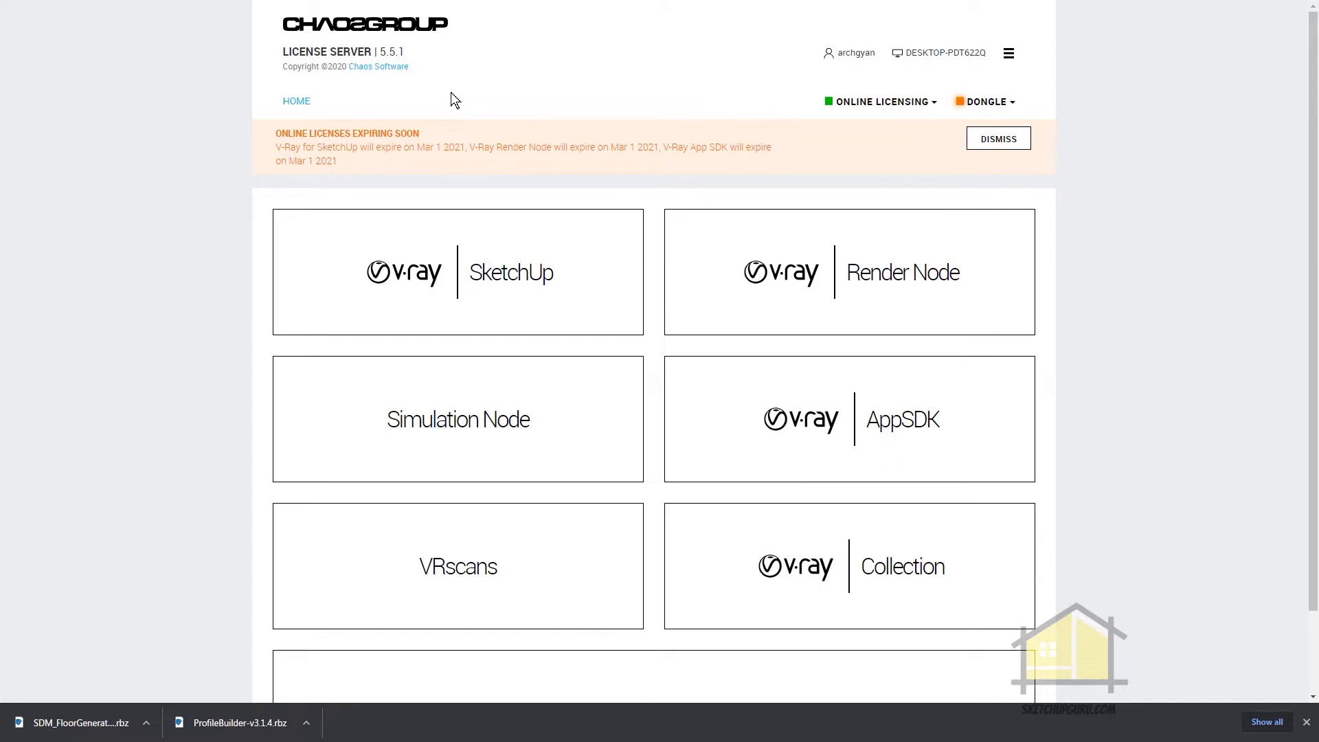
# Sign out of online licensing on the Chaos Group License Server page and sign back in to the account
pyautogui.click(876, 102)
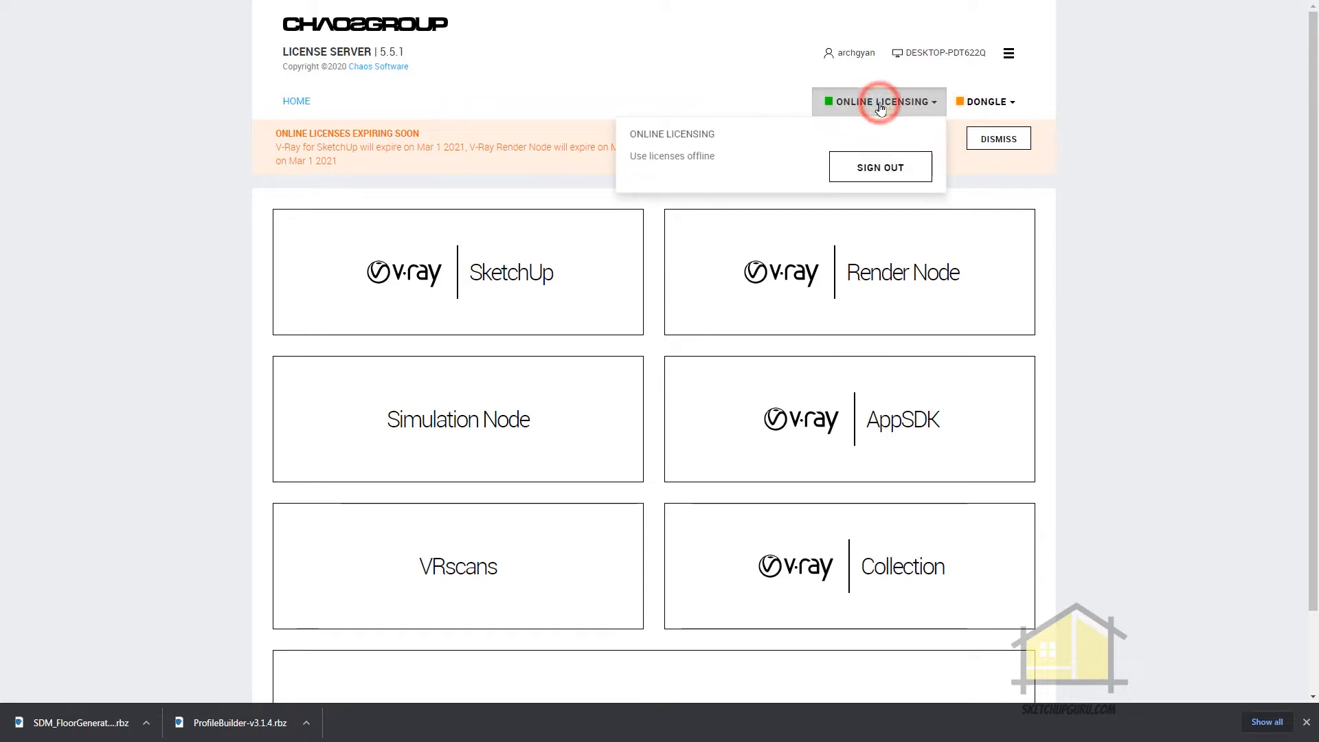
pyautogui.click(874, 102)
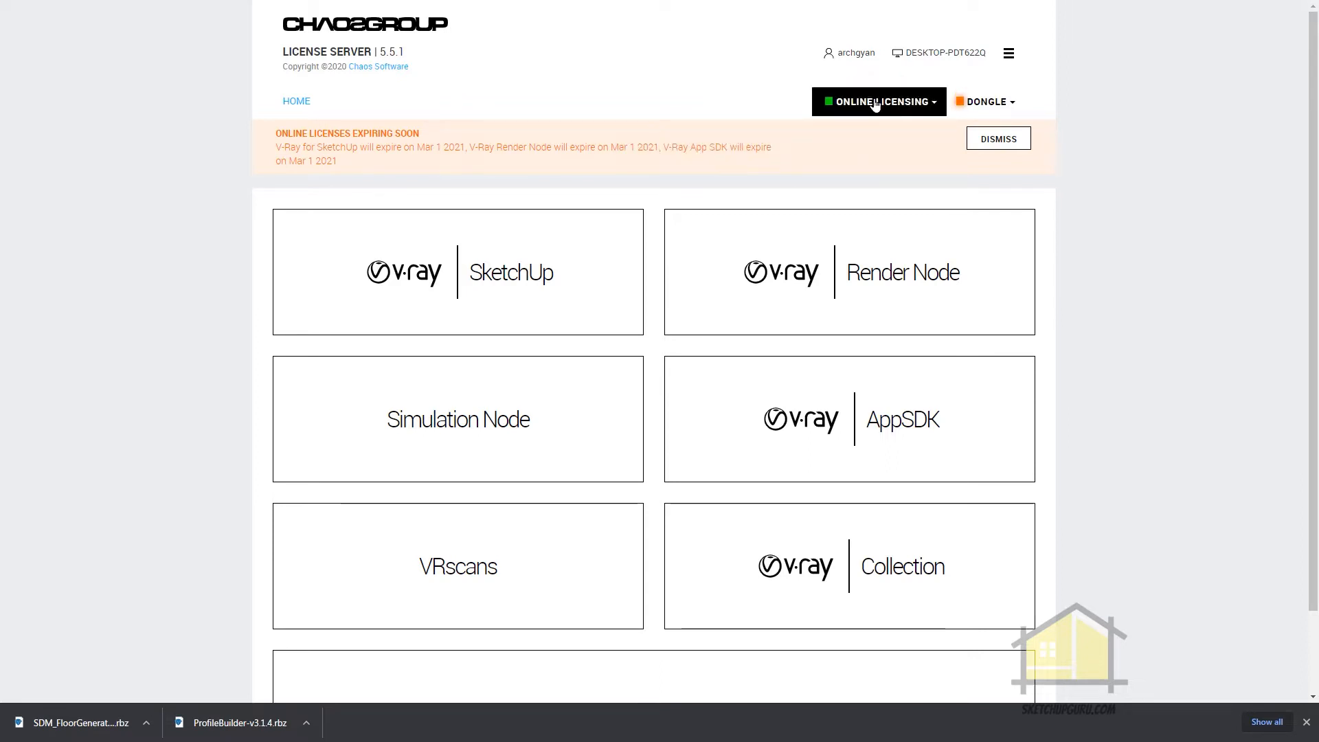
pyautogui.click(912, 104)
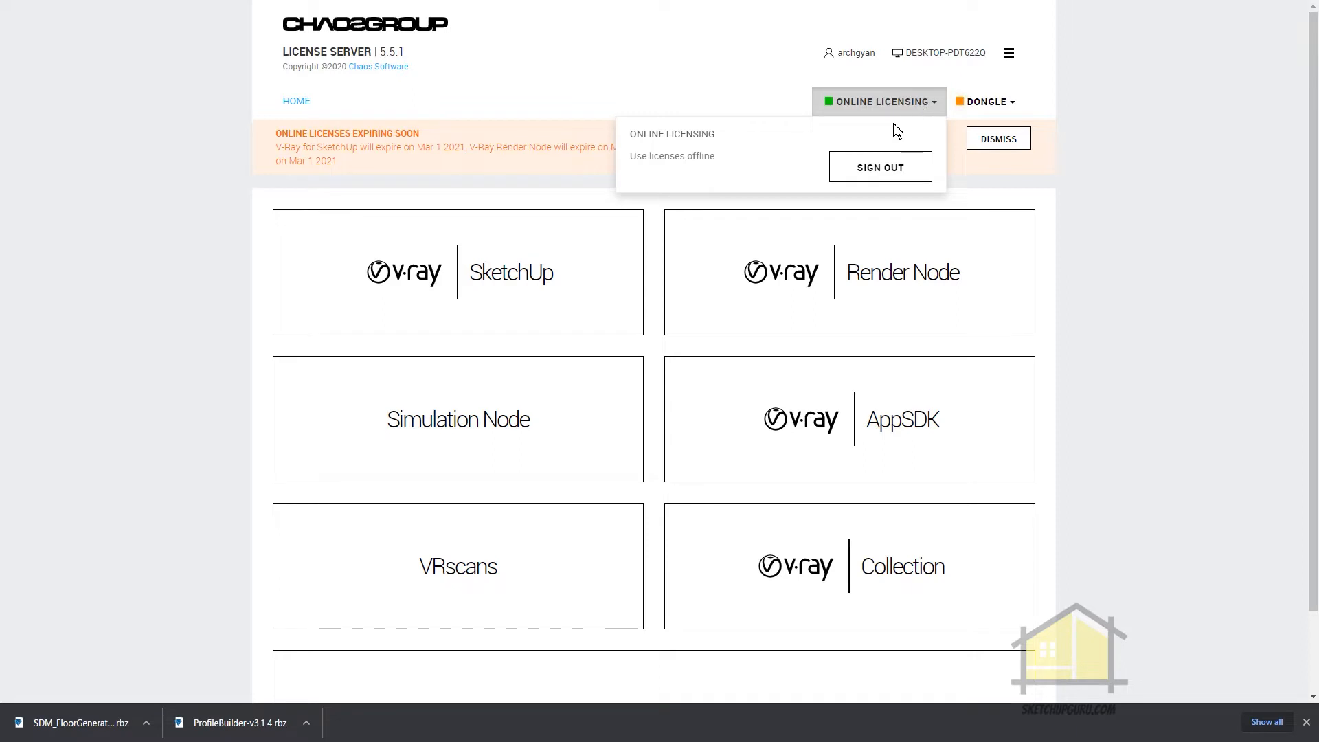
pyautogui.click(882, 167)
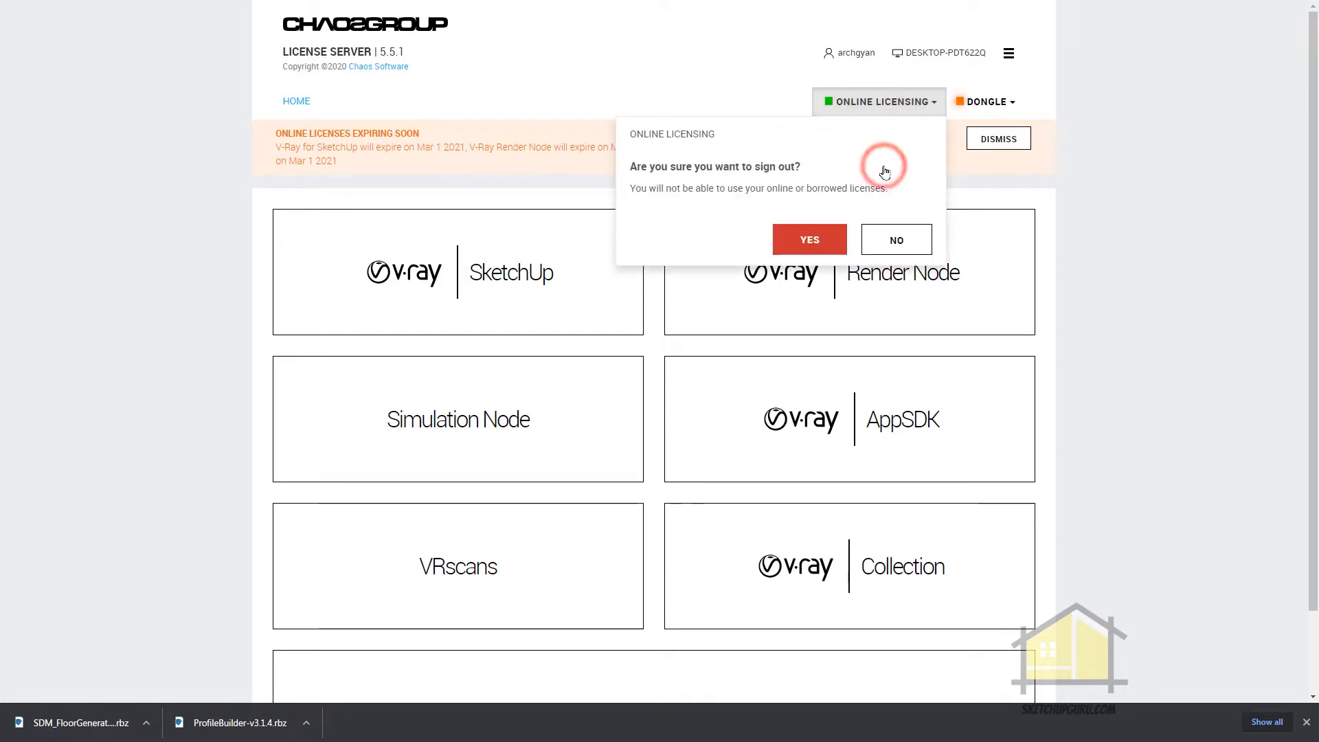
pyautogui.click(816, 239)
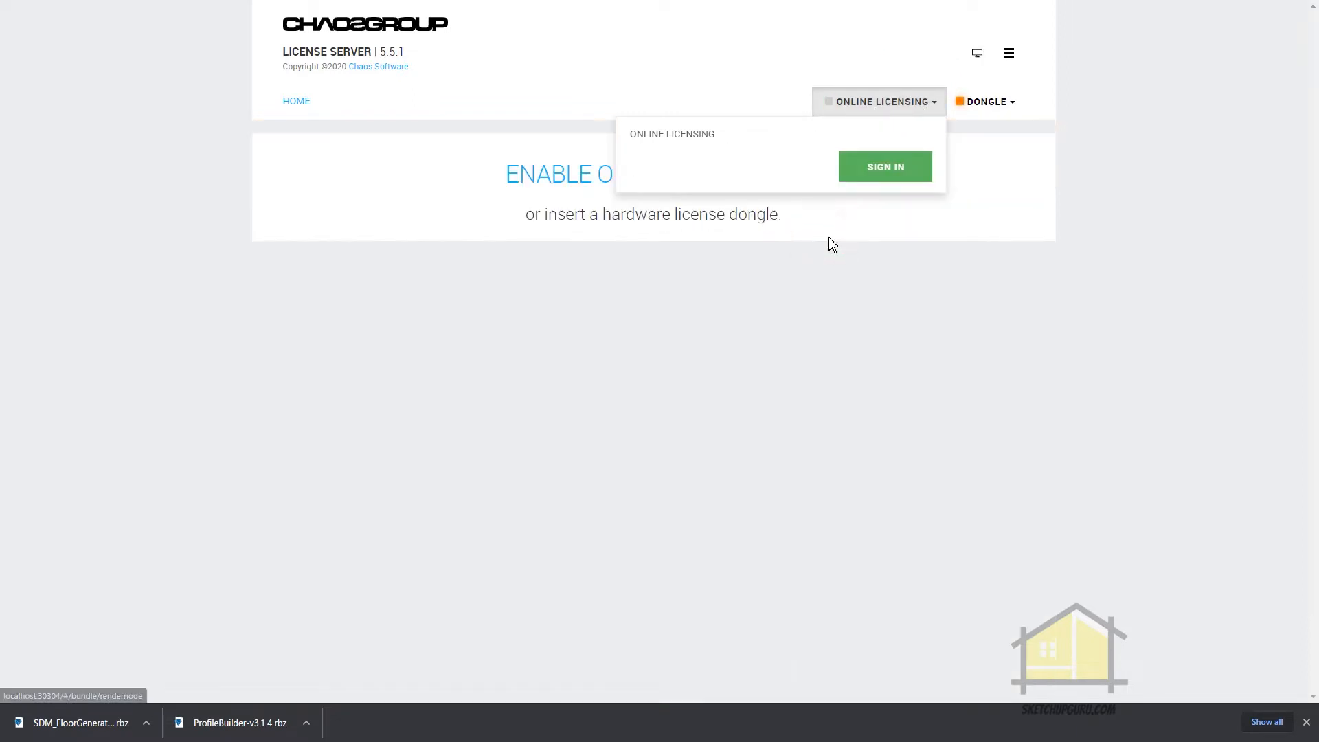
pyautogui.click(883, 166)
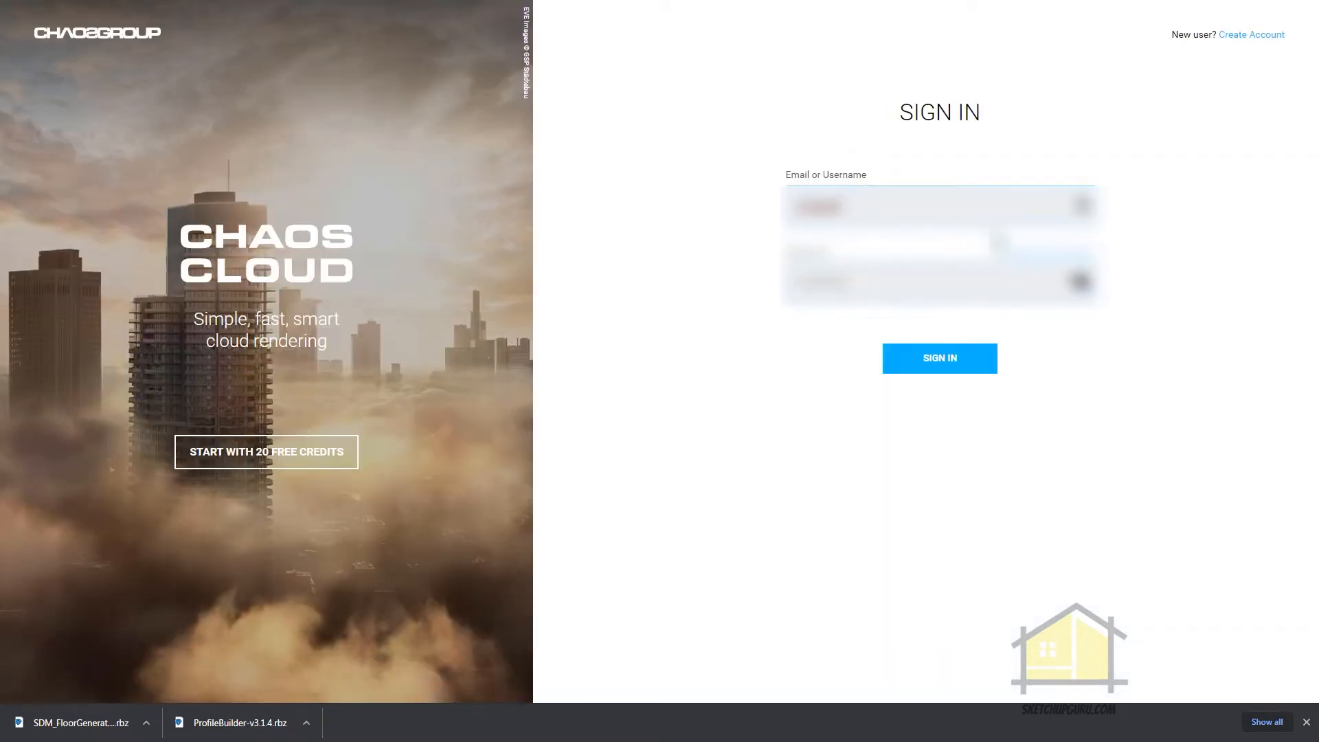
pyautogui.click(950, 362)
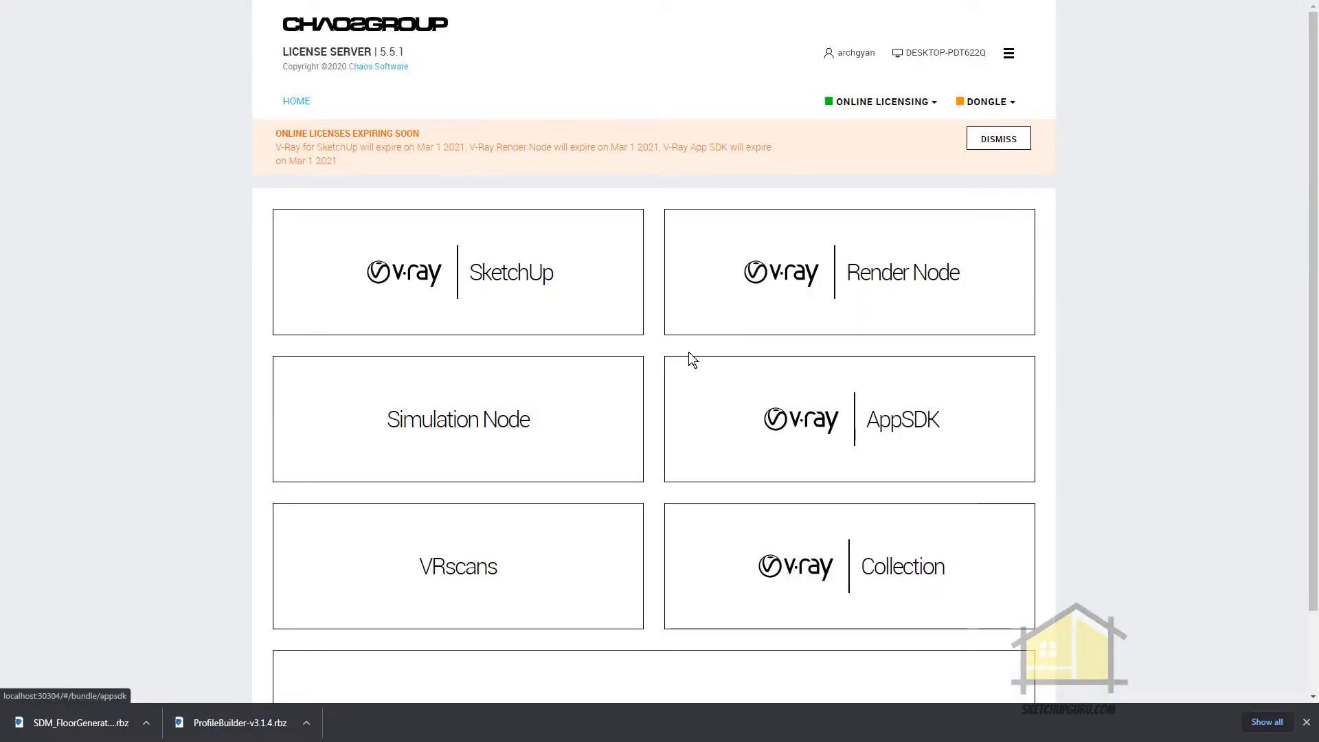
# Launch SketchUp Pro 2021 and allow it access through the Windows Defender Firewall on public networks
pyautogui.press('super')
pyautogui.write('s')
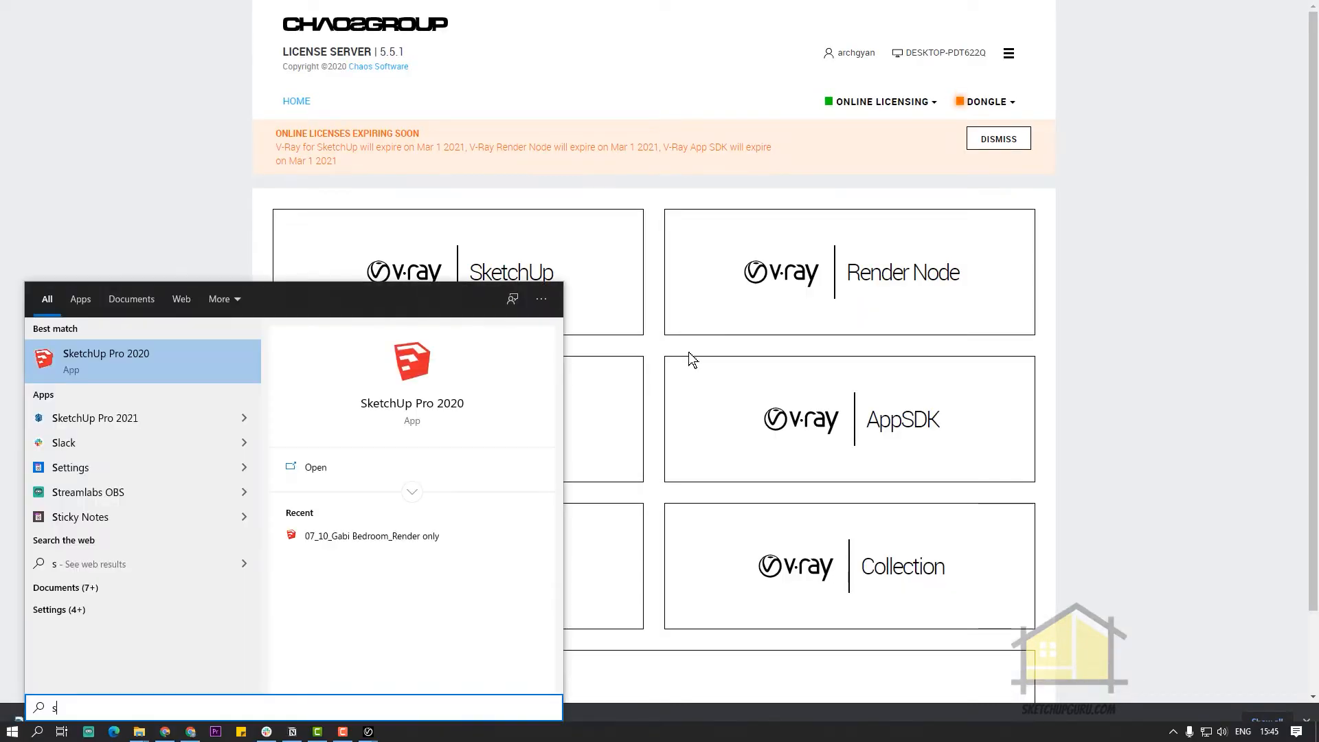
pyautogui.click(143, 419)
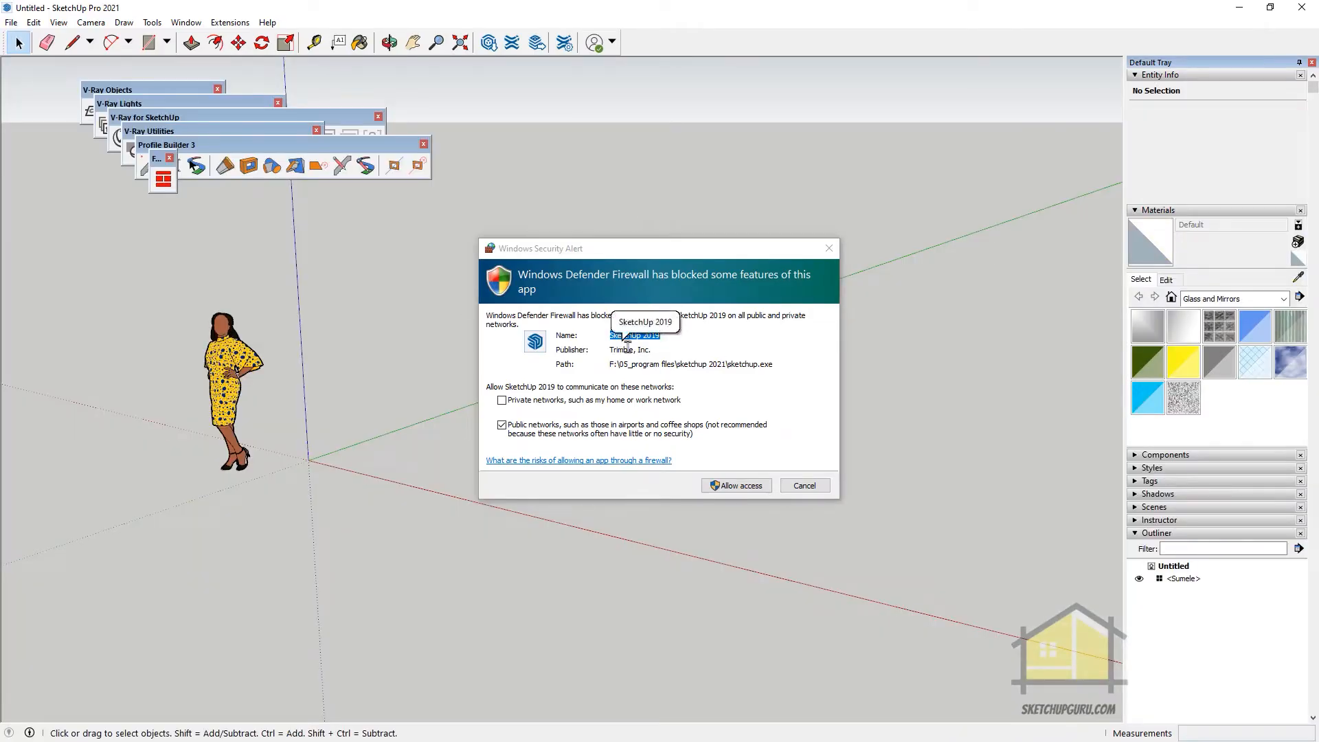
pyautogui.click(733, 486)
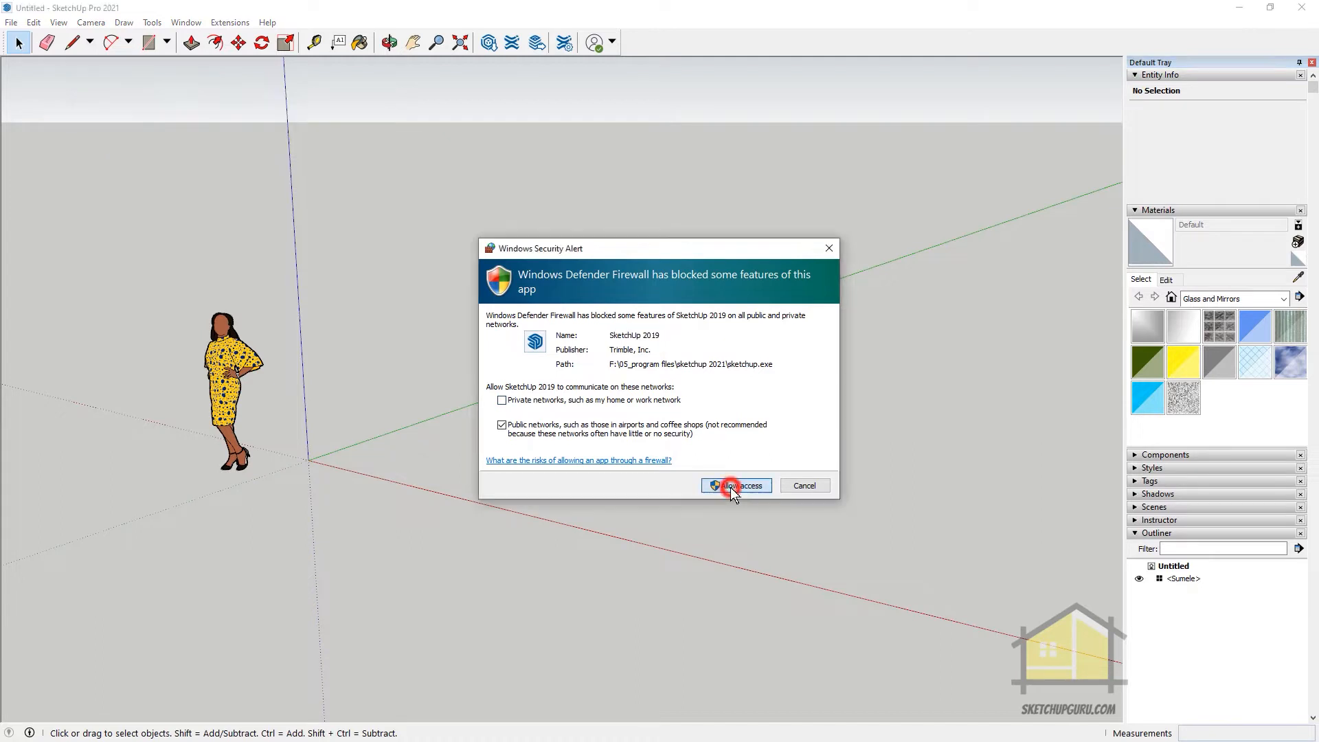
# Dock the floating Profile Builder 3, floor generator and V-Ray Utilities toolbars above the modeling area
pyautogui.moveTo(200, 146); pyautogui.dragTo(684, 34)
pyautogui.moveTo(158, 160); pyautogui.dragTo(909, 35)
pyautogui.moveTo(212, 131); pyautogui.dragTo(172, 46)
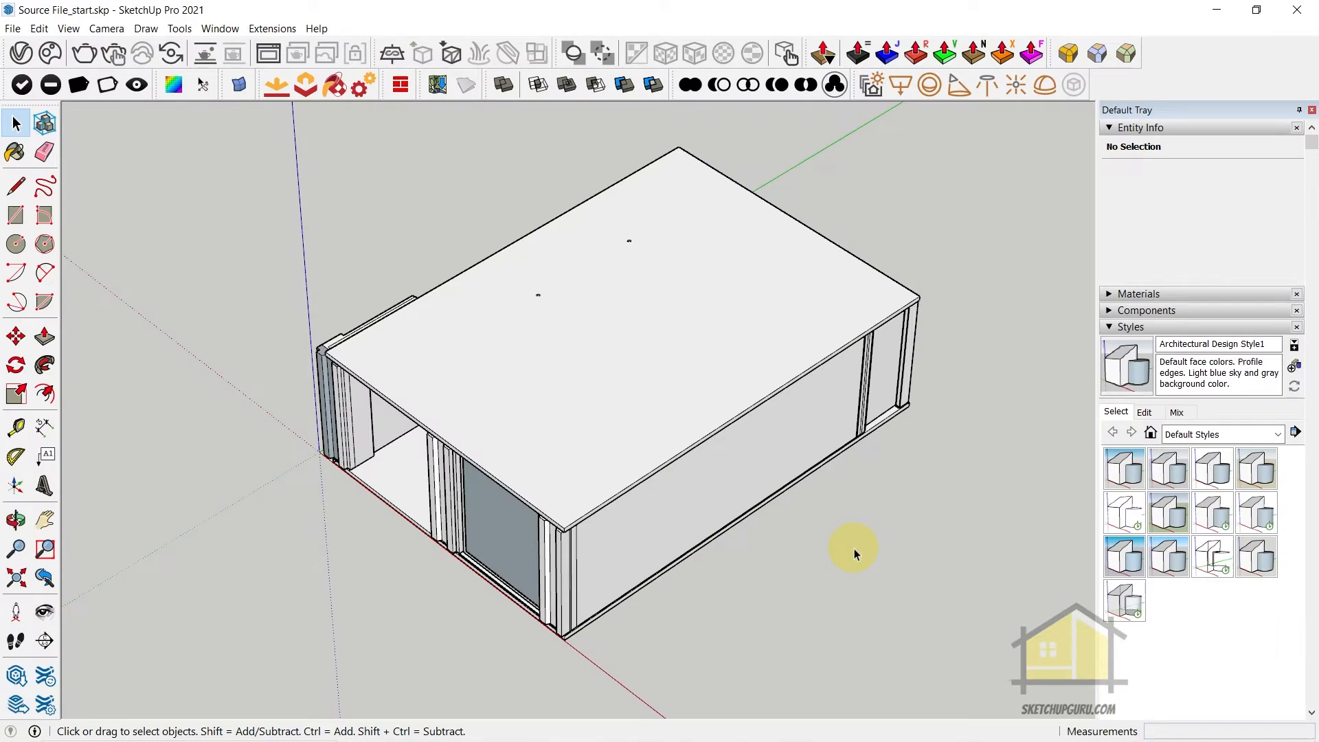
# Hide the roof of the building and look into the kitchen interior from above
pyautogui.click(599, 411)
pyautogui.press('F2')
pyautogui.scroll(9, 627, 340)
pyautogui.moveTo(628, 340); pyautogui.dragTo(375, 579, button='middle')
pyautogui.scroll(-1, 629, 429)
pyautogui.scroll(-5, 629, 433)
pyautogui.moveTo(506, 554); pyautogui.dragTo(715, 348, button='middle')
pyautogui.scroll(4, 694, 393)
pyautogui.moveTo(694, 393); pyautogui.dragTo(719, 494, button='middle')
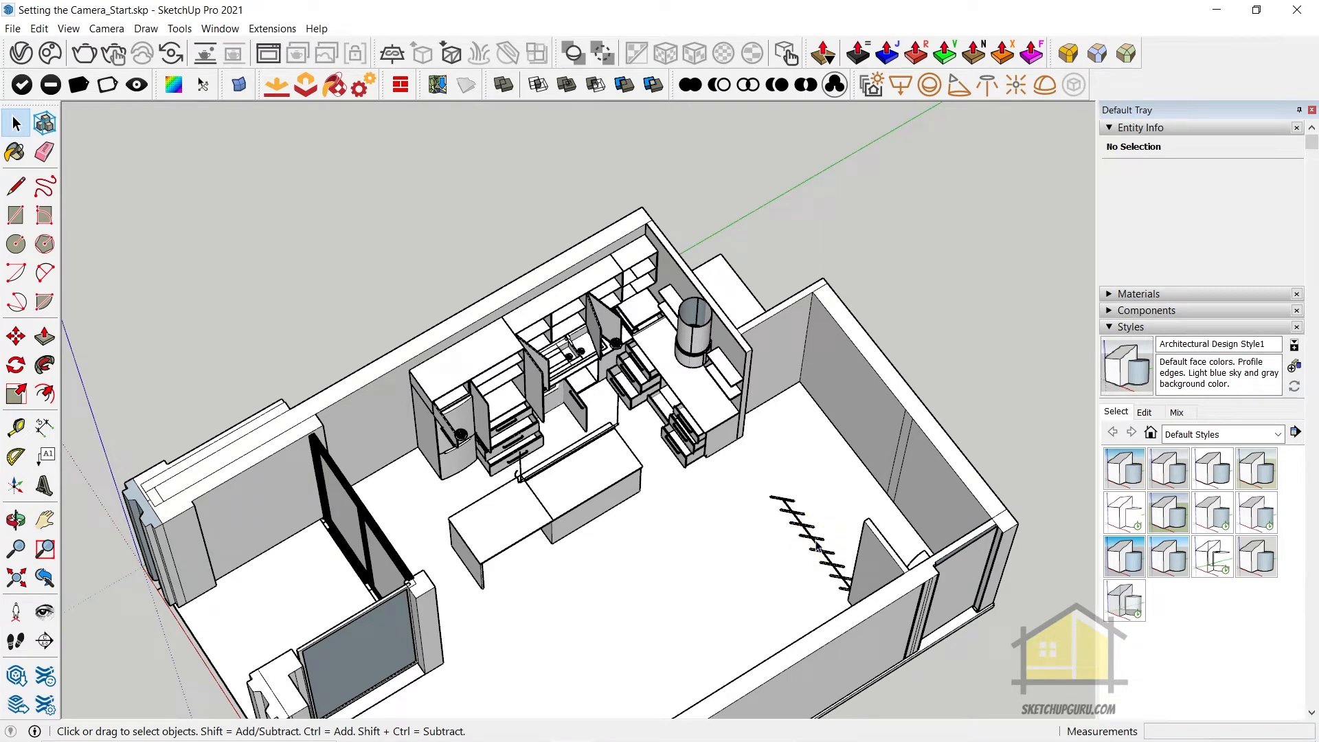
# Unhide the building's roof and view the whole closed model from outside
pyautogui.click(817, 546)
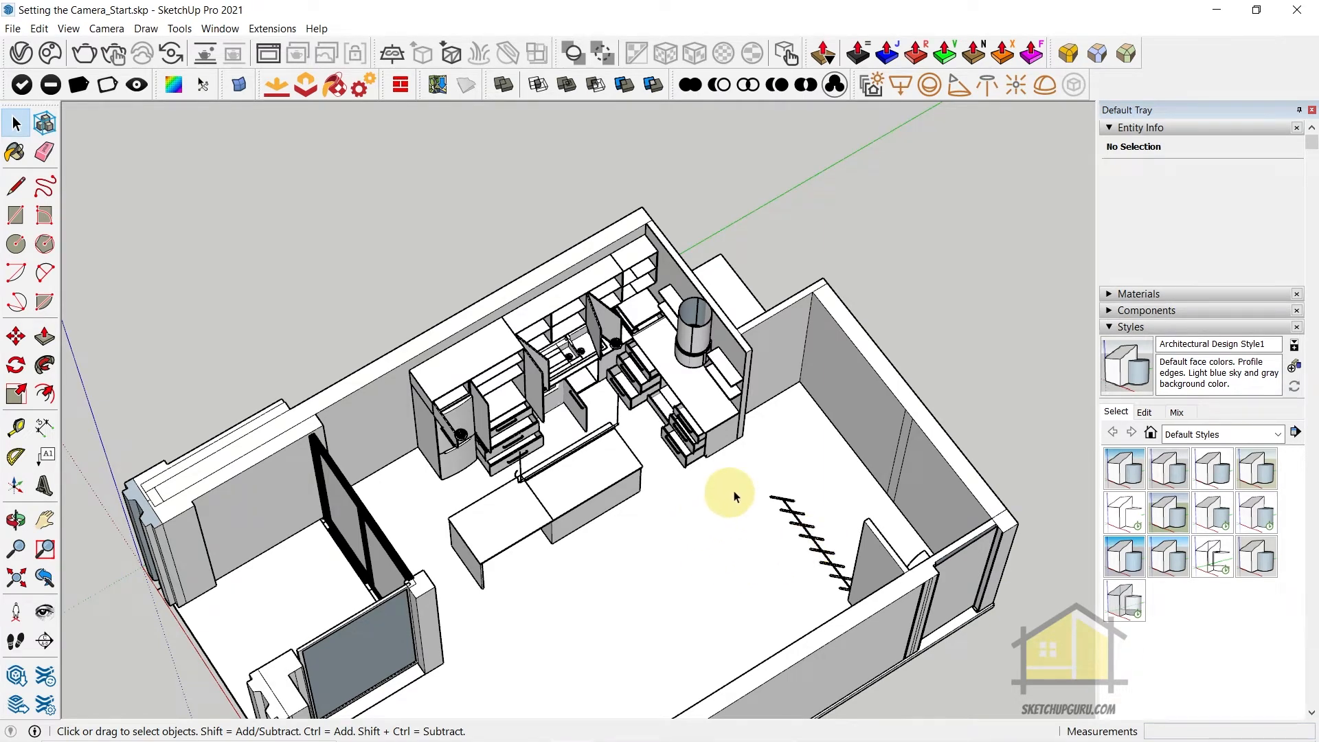
pyautogui.scroll(-5, 728, 385)
pyautogui.press('F3')
pyautogui.scroll(-3, 874, 298)
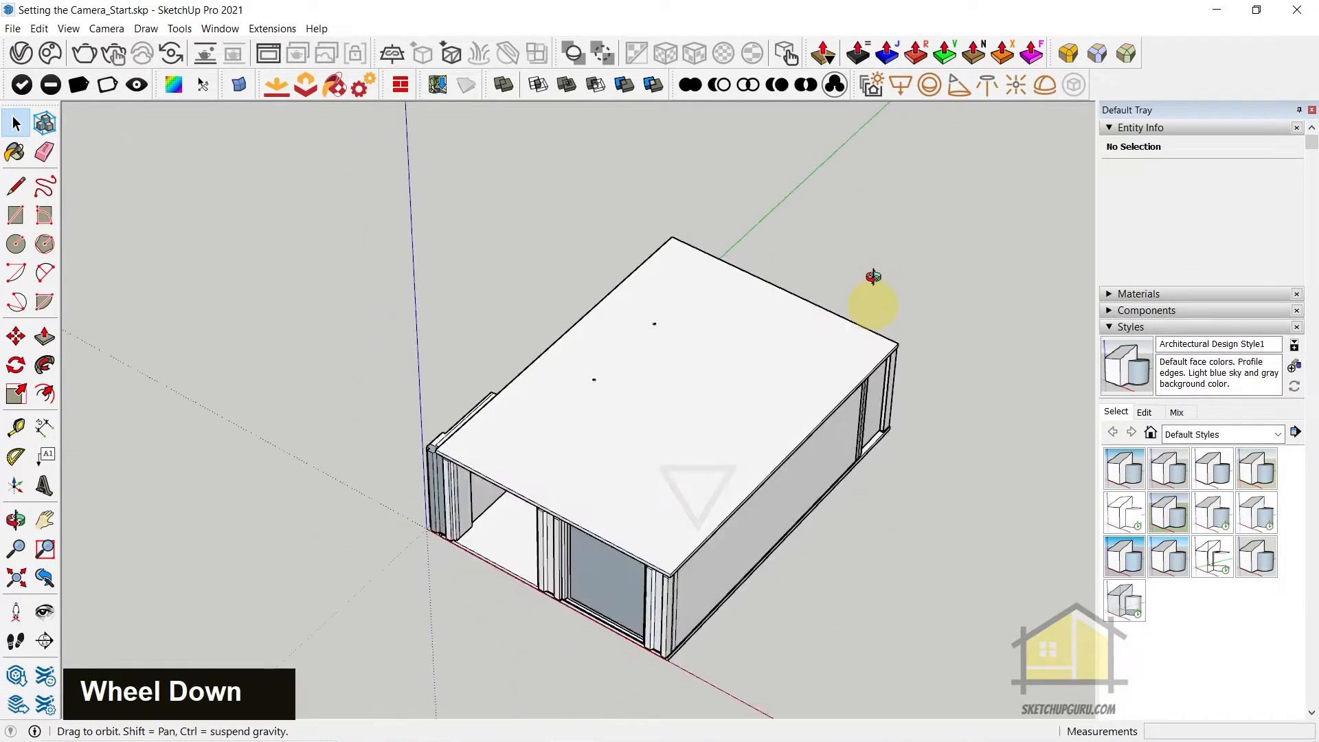
pyautogui.middleClick(668, 346)
pyautogui.scroll(8, 701, 338)
pyautogui.moveTo(701, 338); pyautogui.dragTo(713, 412, button='middle')
pyautogui.scroll(-6, 712, 412)
pyautogui.scroll(-5, 754, 370)
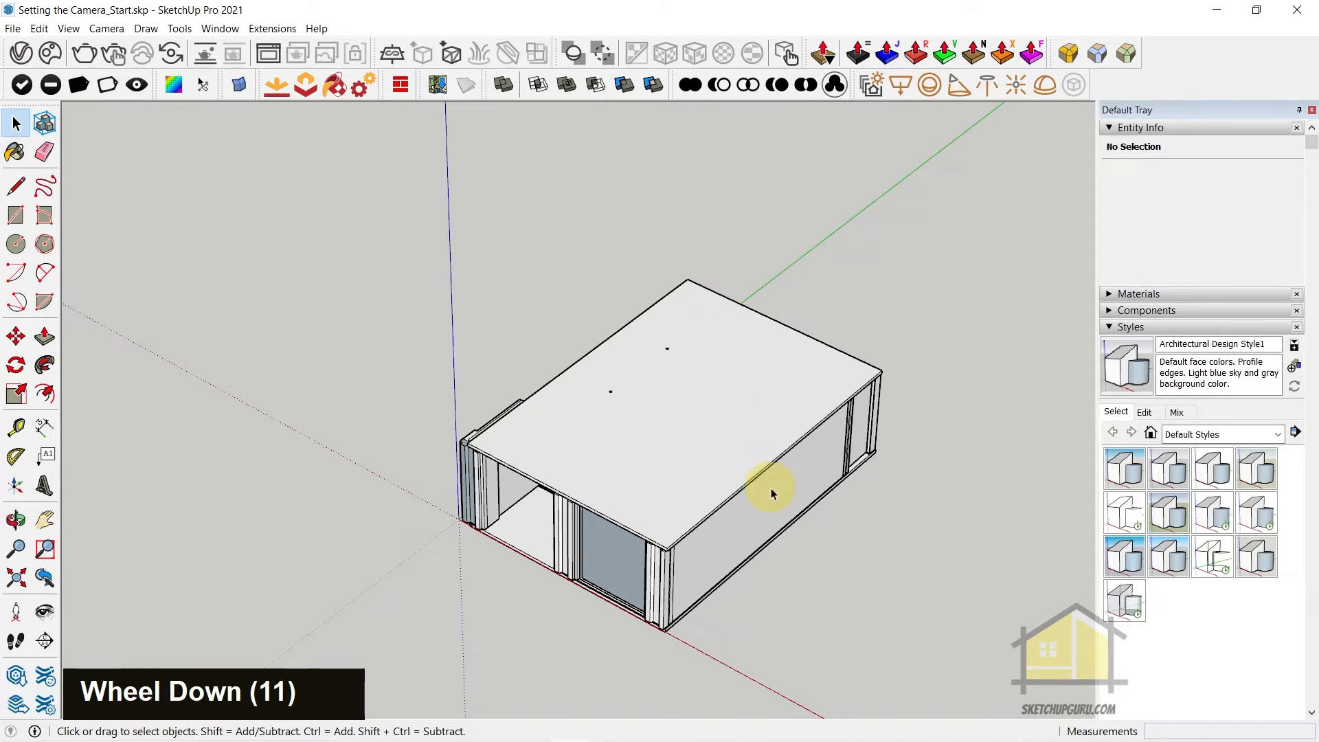
# Place a section plane on the building's long side wall, named Section 1 with symbol 1
pyautogui.click(179, 28)
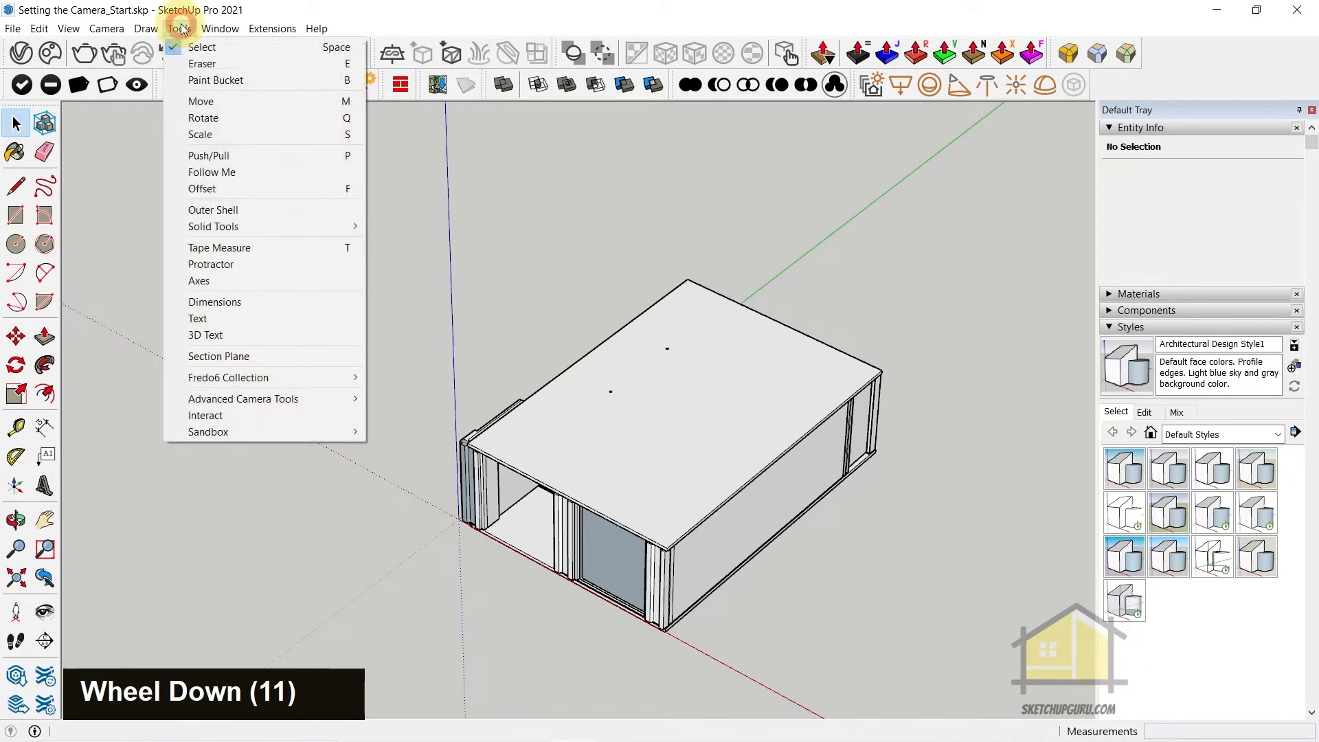
pyautogui.click(263, 357)
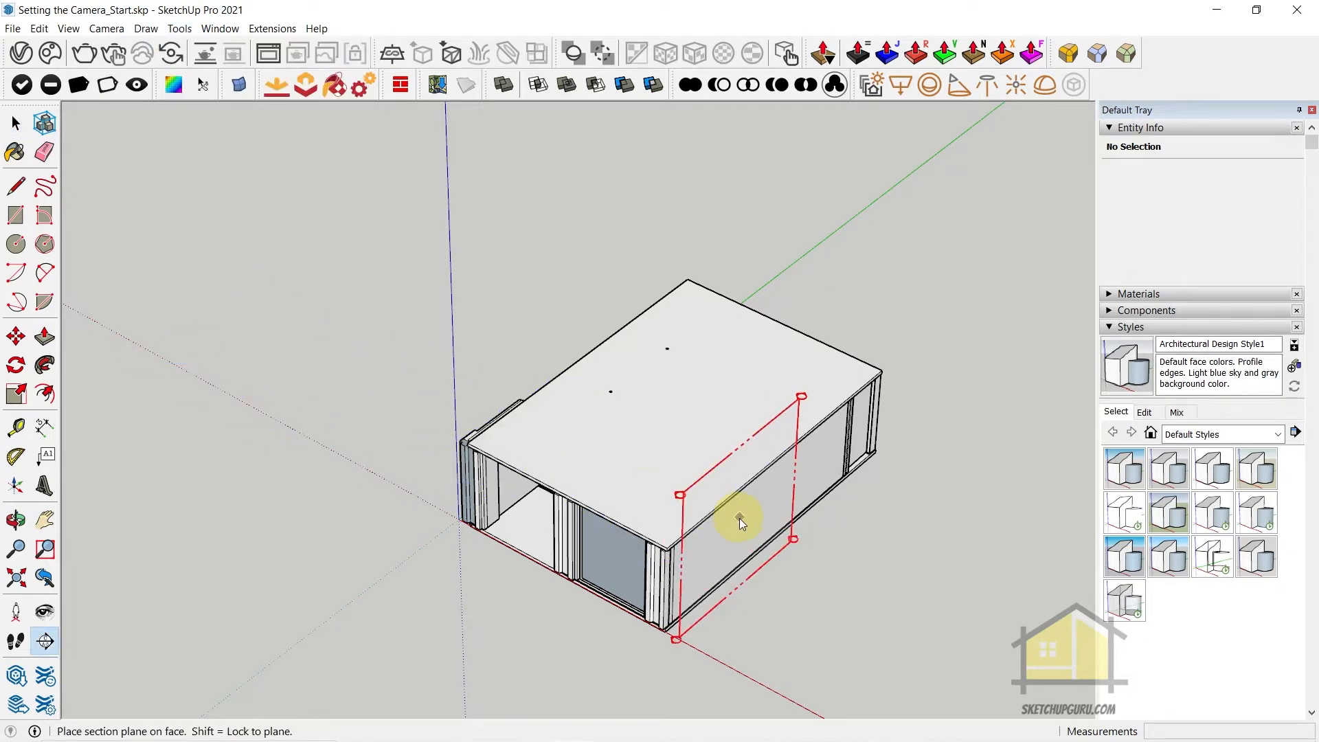
pyautogui.click(758, 507)
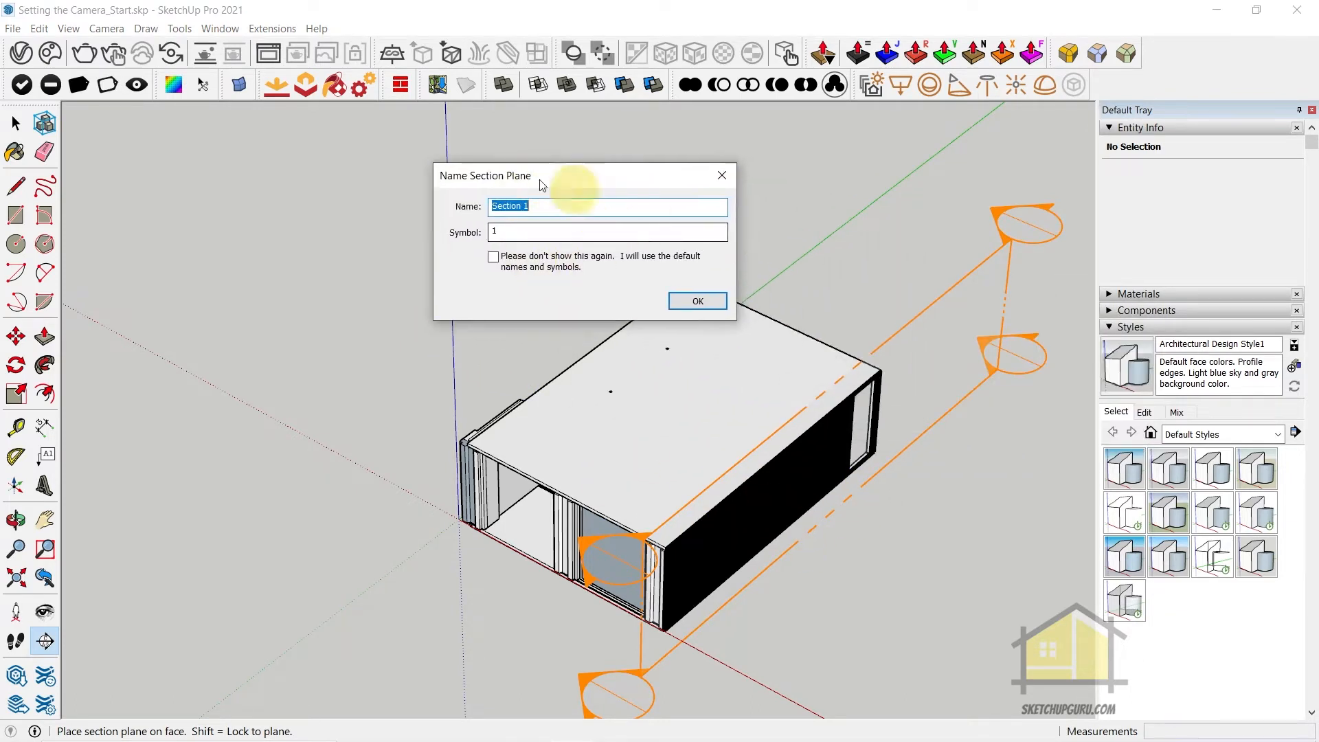
pyautogui.click(493, 230)
pyautogui.write('1')
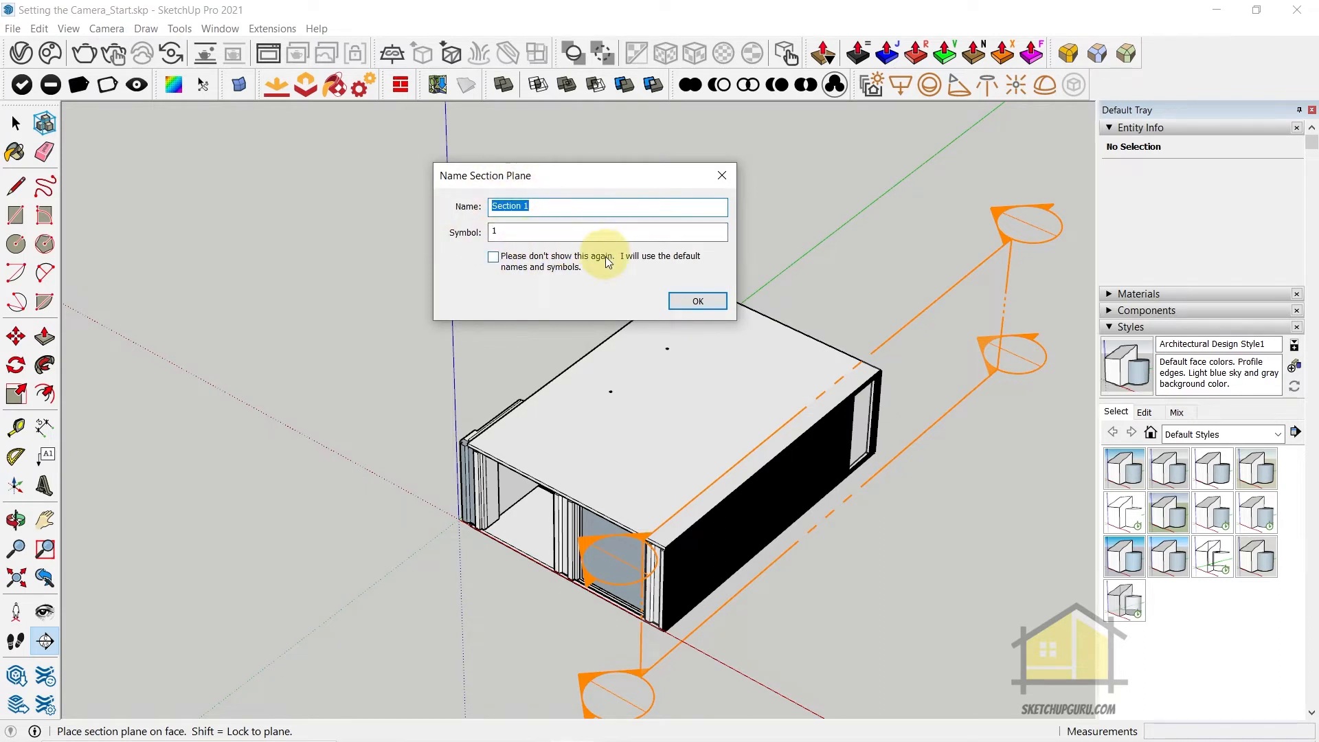
pyautogui.click(707, 303)
# Move the section plane about 268 mm inward along the red axis to cut away the side wall
pyautogui.click(894, 460)
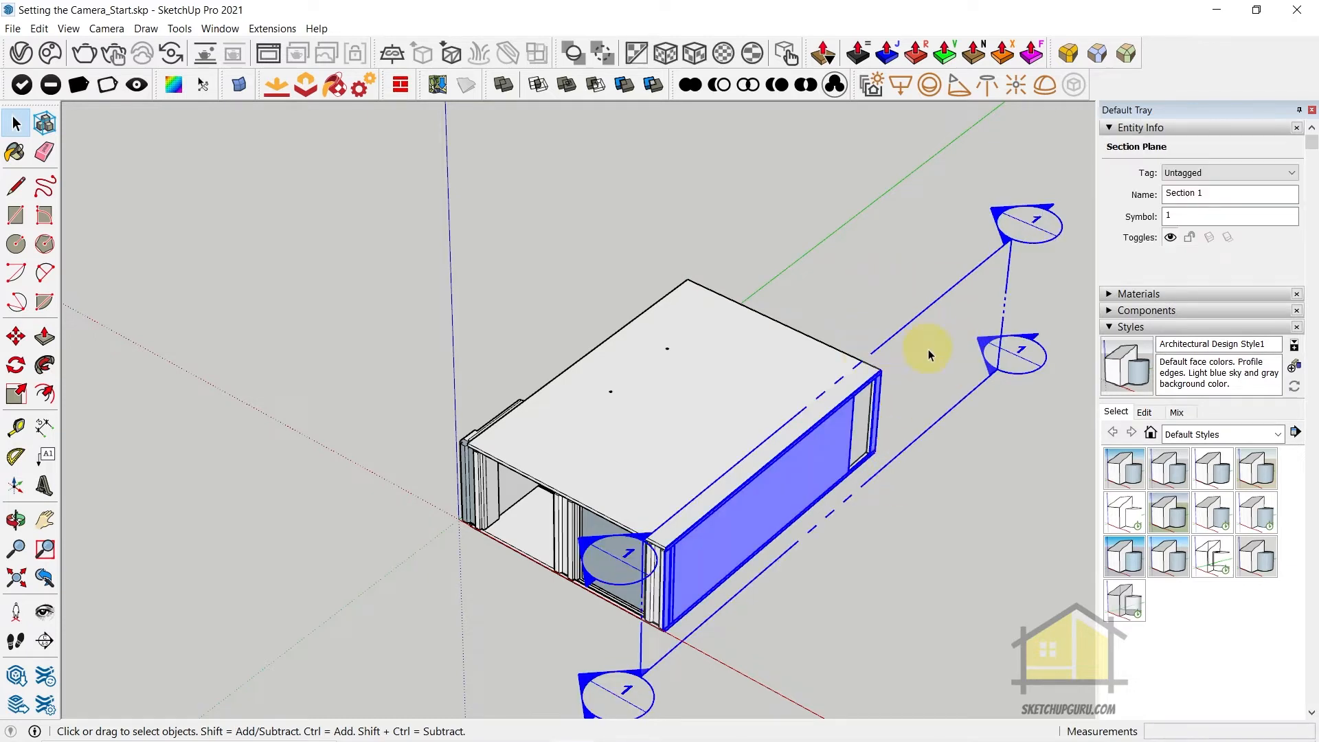
pyautogui.press('m')
pyautogui.click(972, 447)
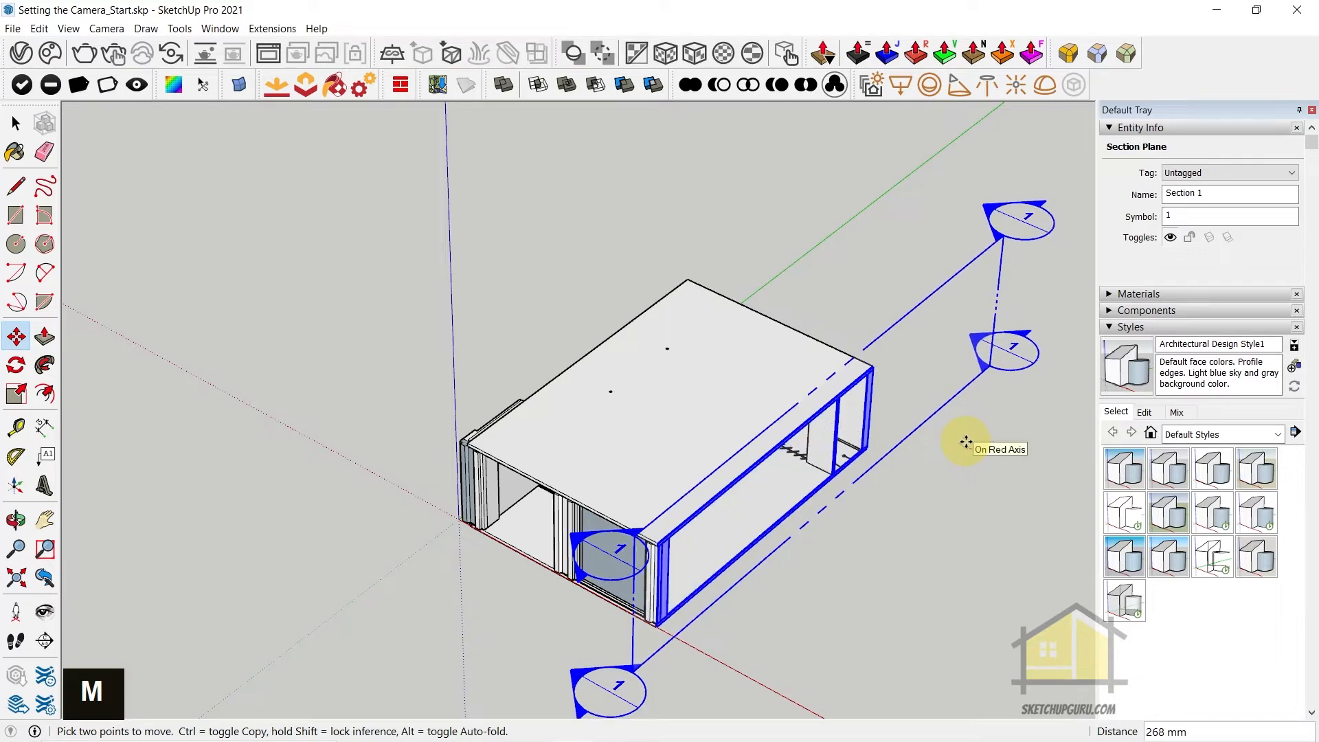
pyautogui.click(966, 441)
# Frame a frontal view of the kitchen island and wall cabinets through the cut-away side wall
pyautogui.moveTo(815, 492); pyautogui.dragTo(412, 332, button='middle')
pyautogui.scroll(-6, 744, 436)
pyautogui.scroll(-3, 728, 439)
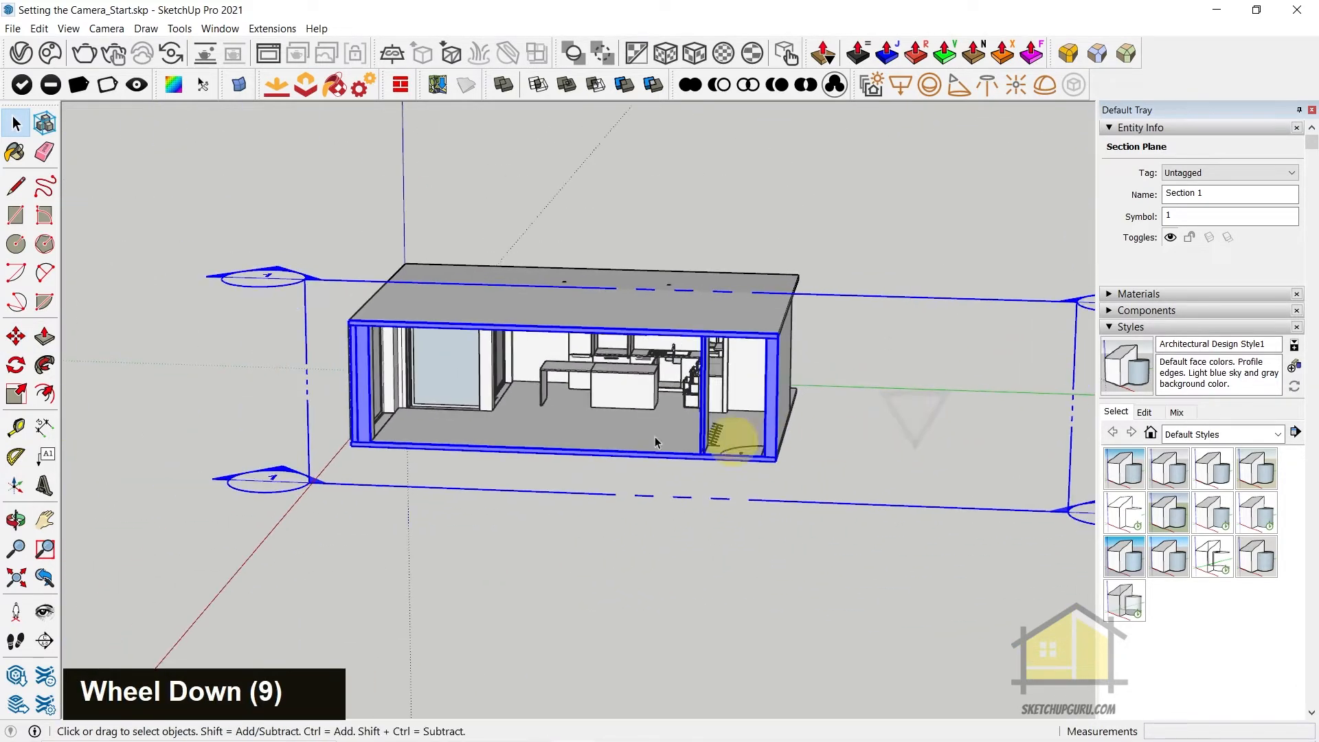
pyautogui.scroll(5, 525, 379)
pyautogui.moveTo(525, 379); pyautogui.dragTo(601, 324, button='middle')
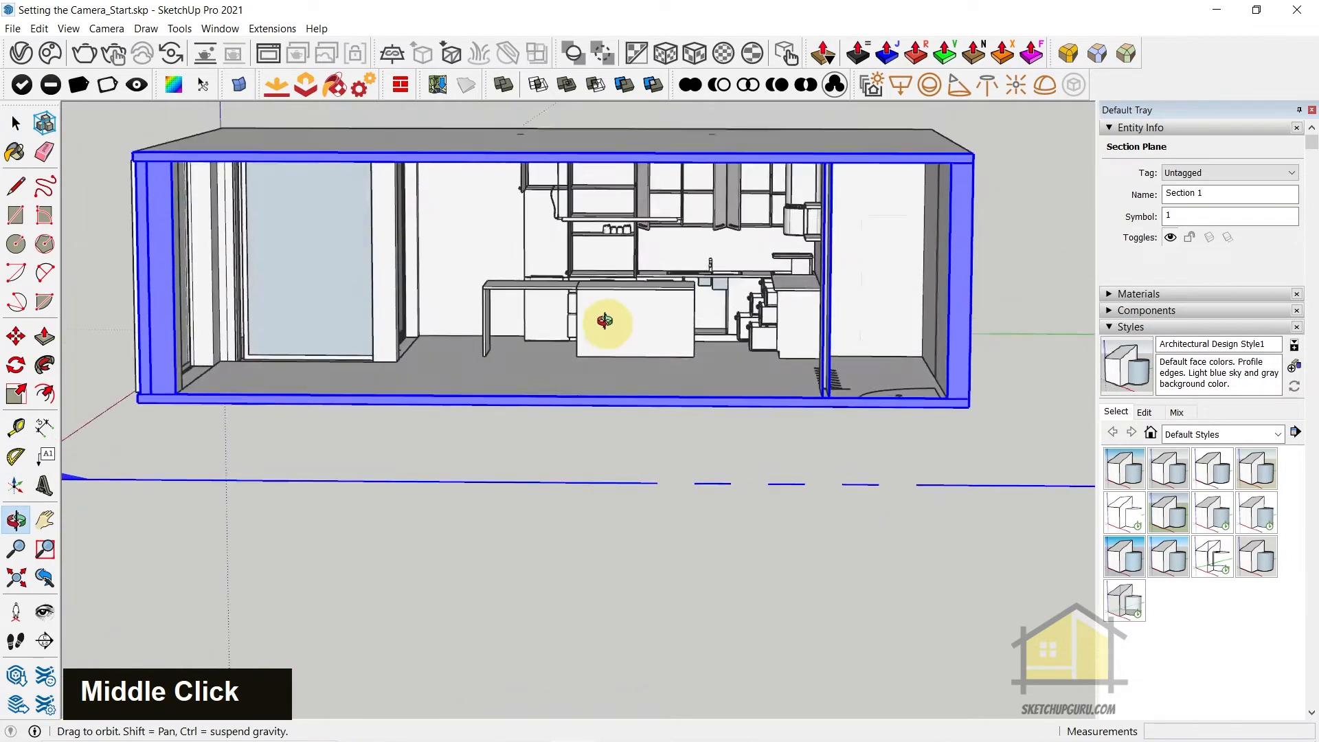
pyautogui.scroll(6, 591, 275)
pyautogui.moveTo(604, 221); pyautogui.dragTo(666, 336, button='middle')
pyautogui.scroll(2, 760, 368)
pyautogui.scroll(-2, 683, 385)
pyautogui.moveTo(683, 385); pyautogui.dragTo(681, 450, button='middle')
pyautogui.scroll(1, 687, 443)
pyautogui.press('space')
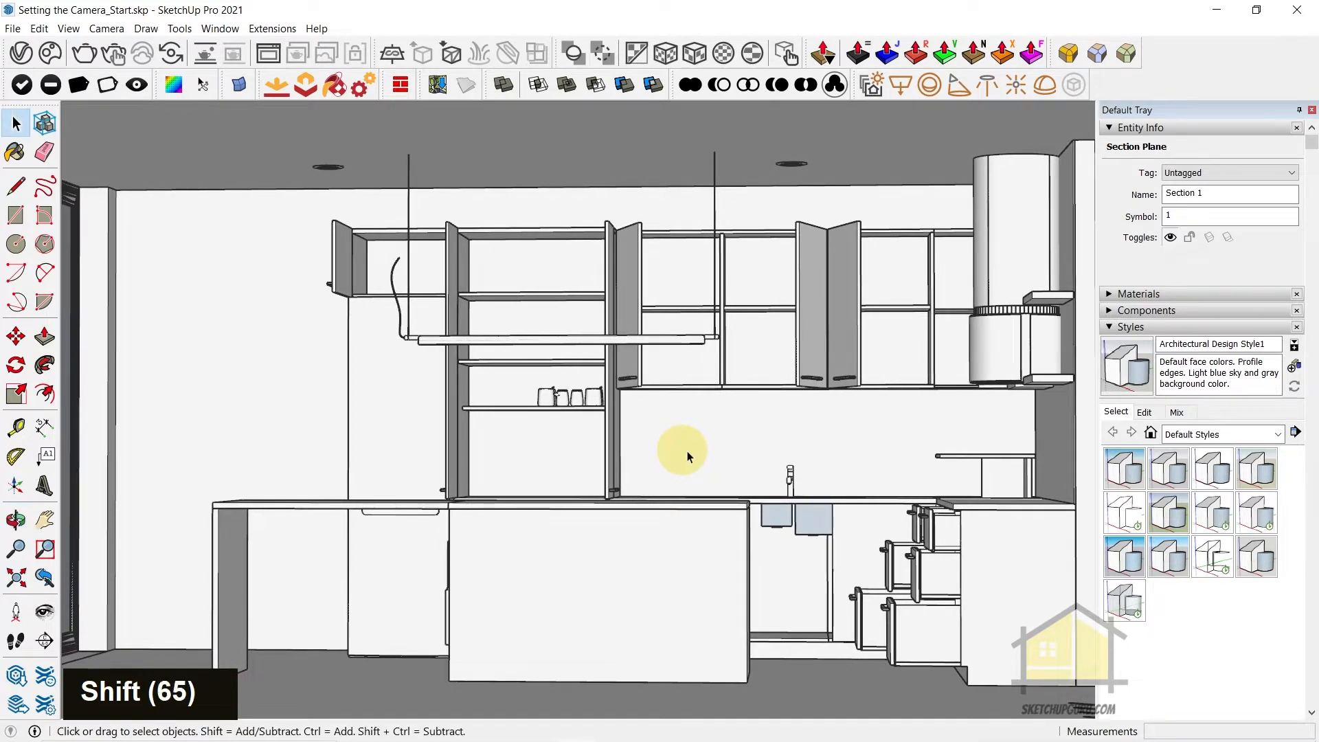
# Collapse the Styles and Tags sections and add a new scene storing the framed kitchen view
pyautogui.click(1130, 327)
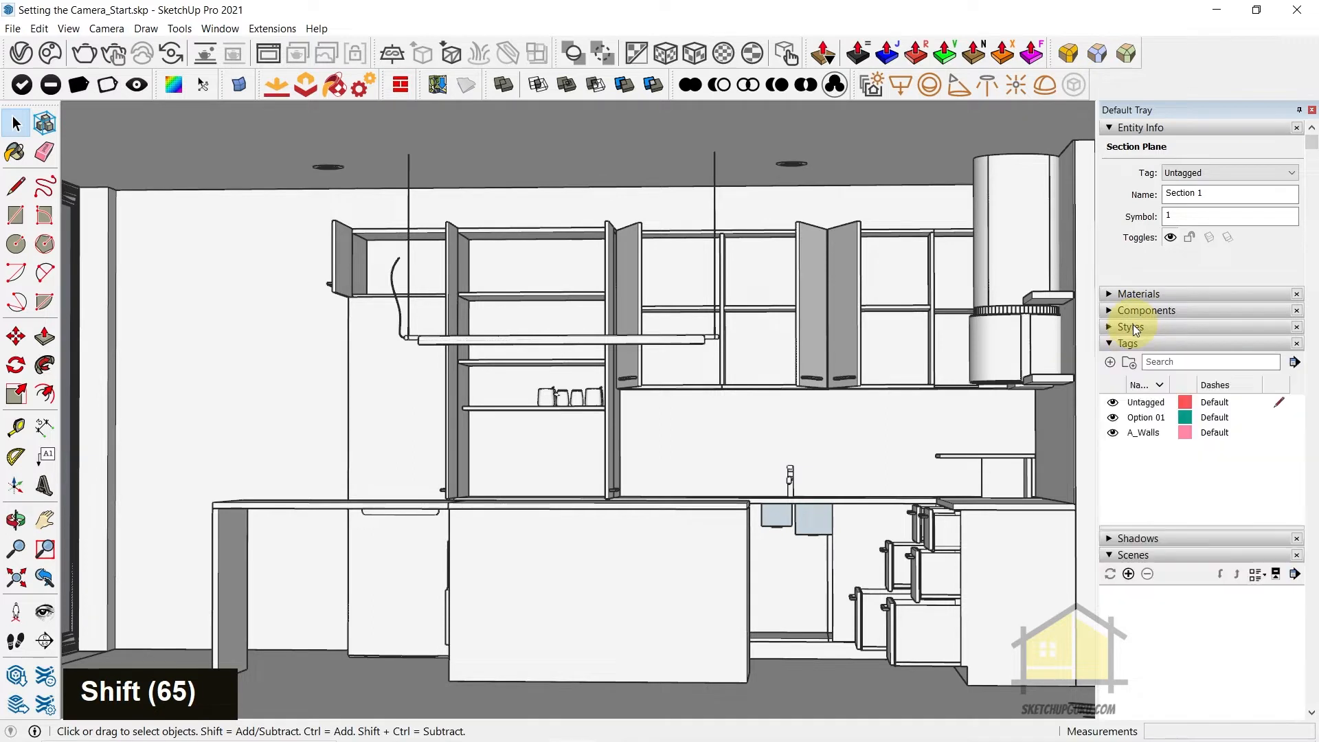
pyautogui.click(1128, 345)
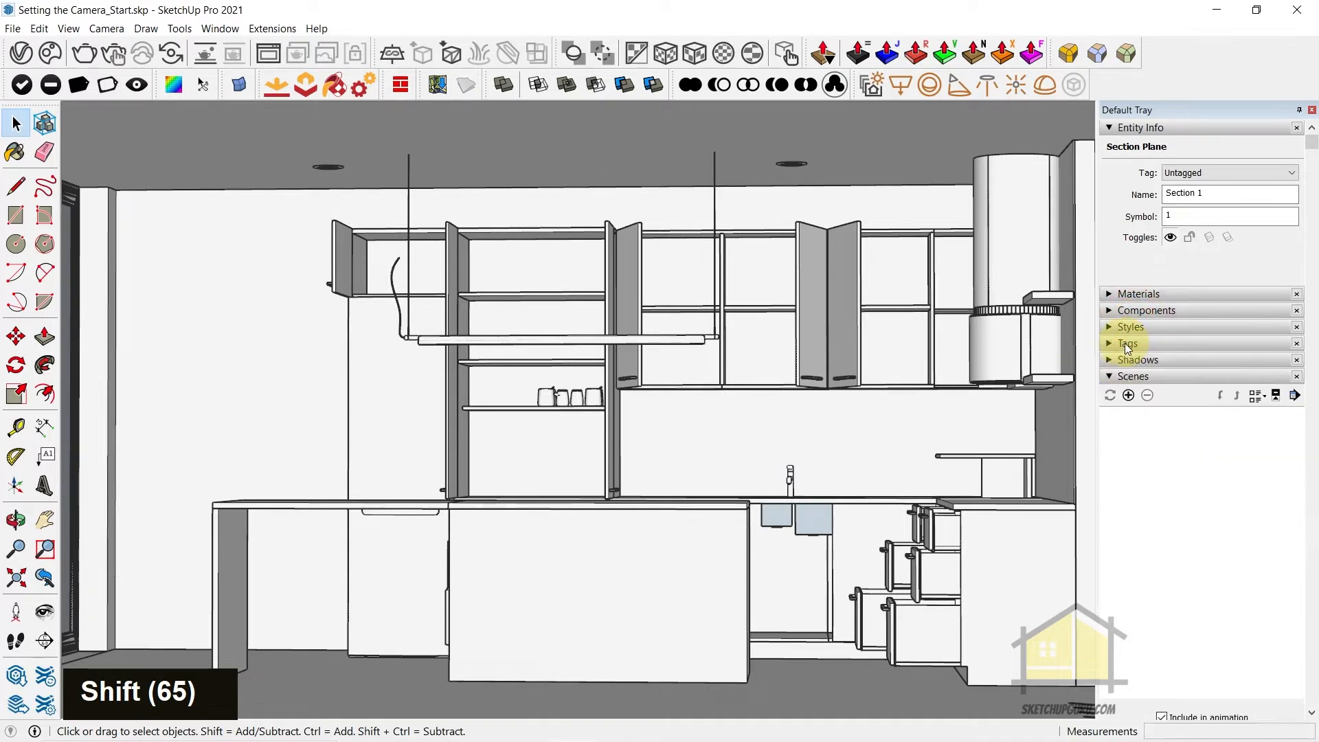
pyautogui.click(1130, 395)
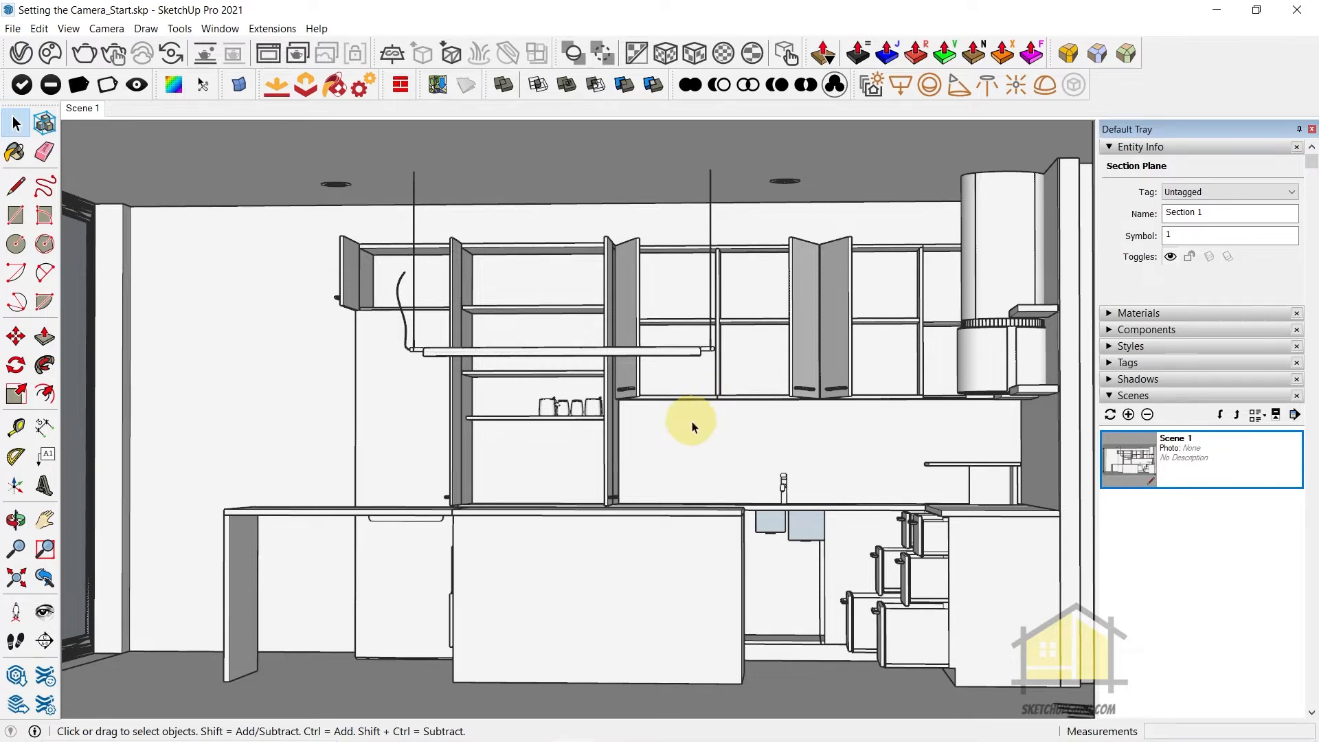
# Set the camera's field of view to 20 degrees and reframe the kitchen island and wall cabinets from the front
pyautogui.press('z')
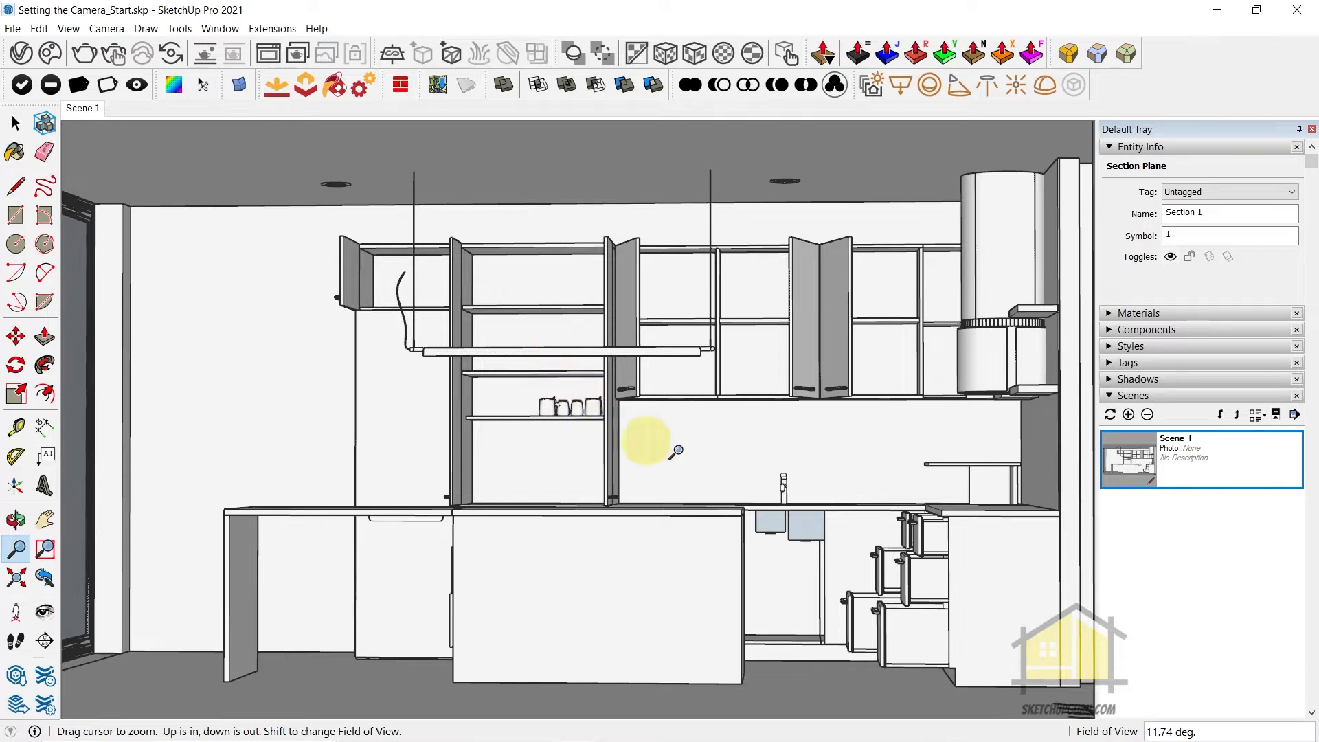
pyautogui.write('20')
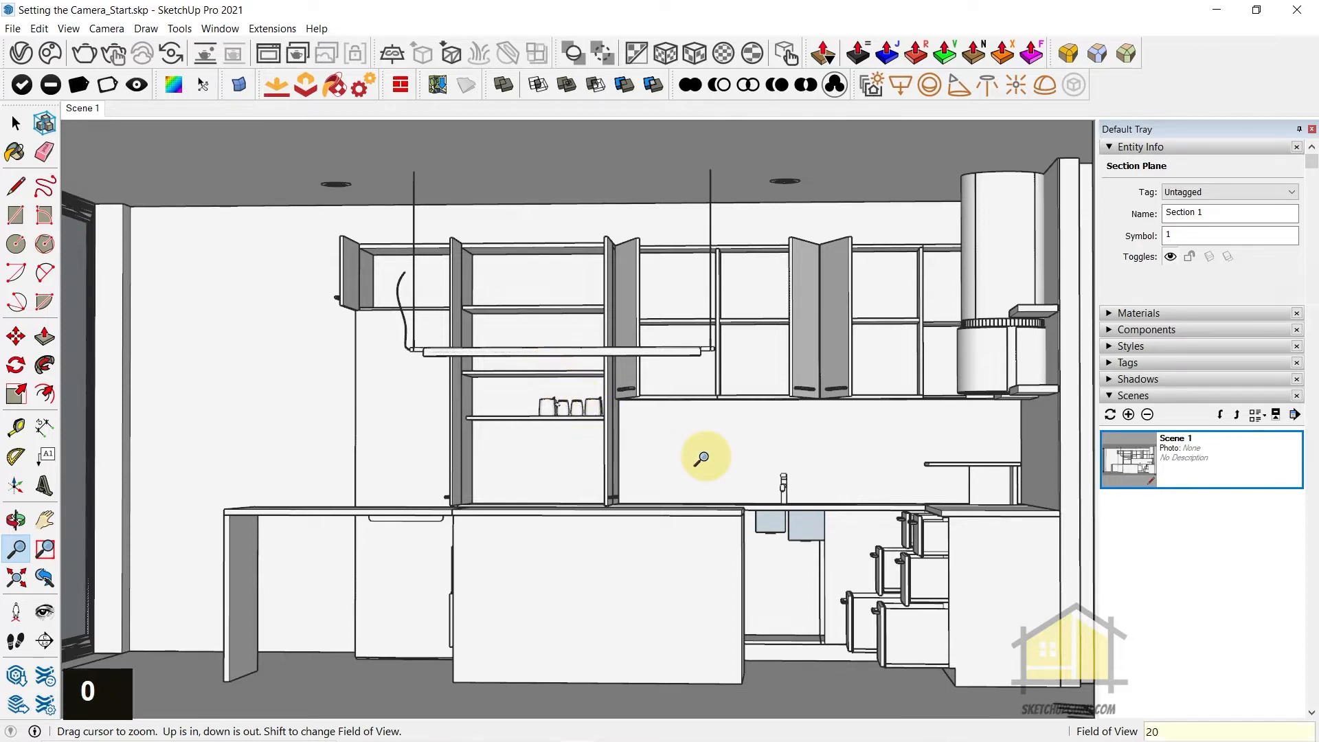
pyautogui.press('Return')
pyautogui.moveTo(638, 467); pyautogui.dragTo(698, 489, button='middle')
pyautogui.scroll(2, 654, 461)
pyautogui.scroll(2, 698, 487)
pyautogui.scroll(-1, 756, 502)
pyautogui.moveTo(797, 504); pyautogui.dragTo(783, 477, button='middle')
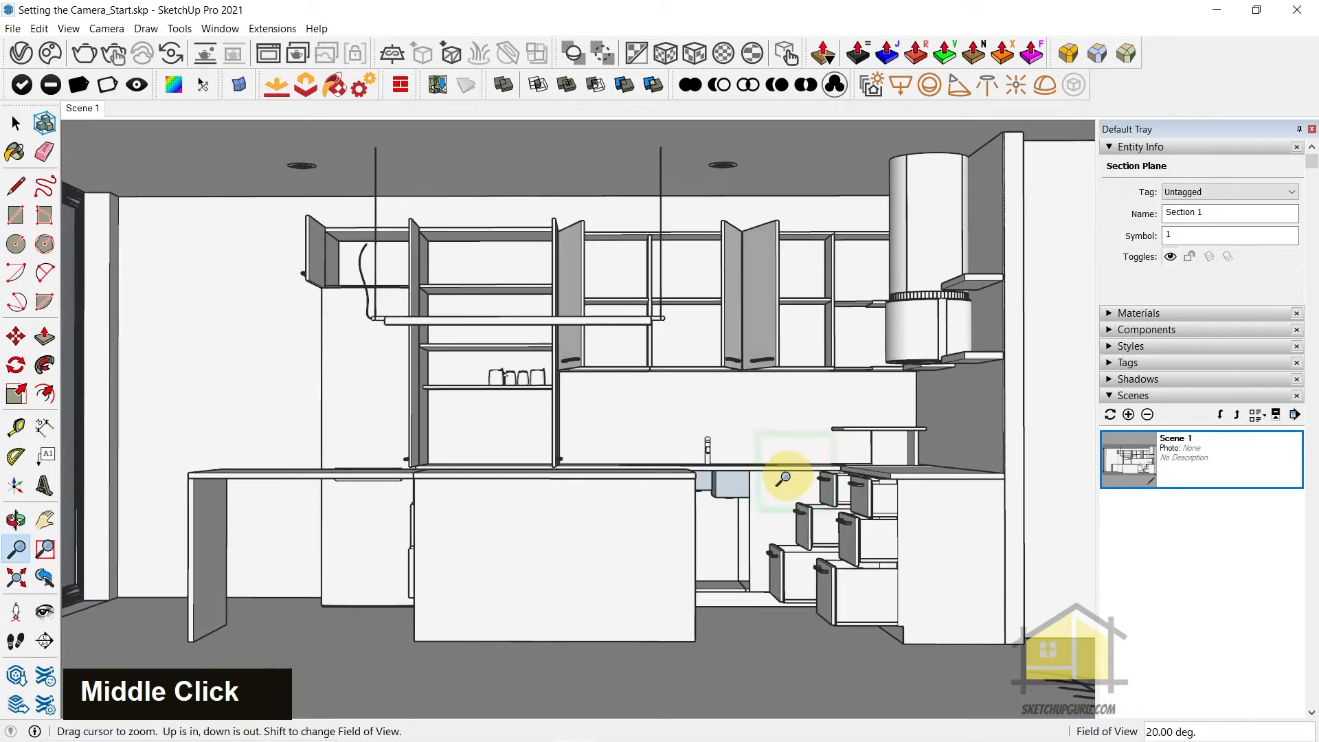
# Set the field of view to 50 degrees and bring the kitchen island and cabinets closer in the wider view
pyautogui.write('50')
pyautogui.press('Return')
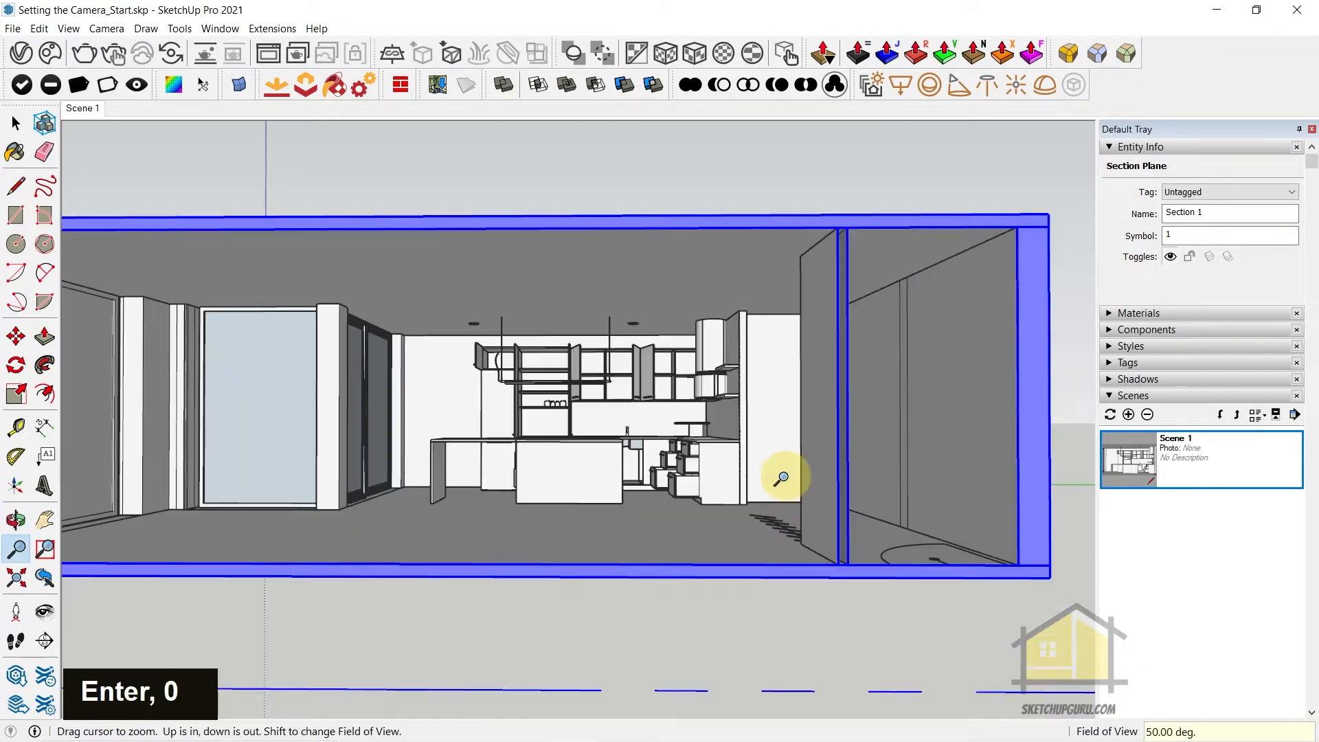
pyautogui.scroll(7, 612, 441)
pyautogui.scroll(-2, 774, 474)
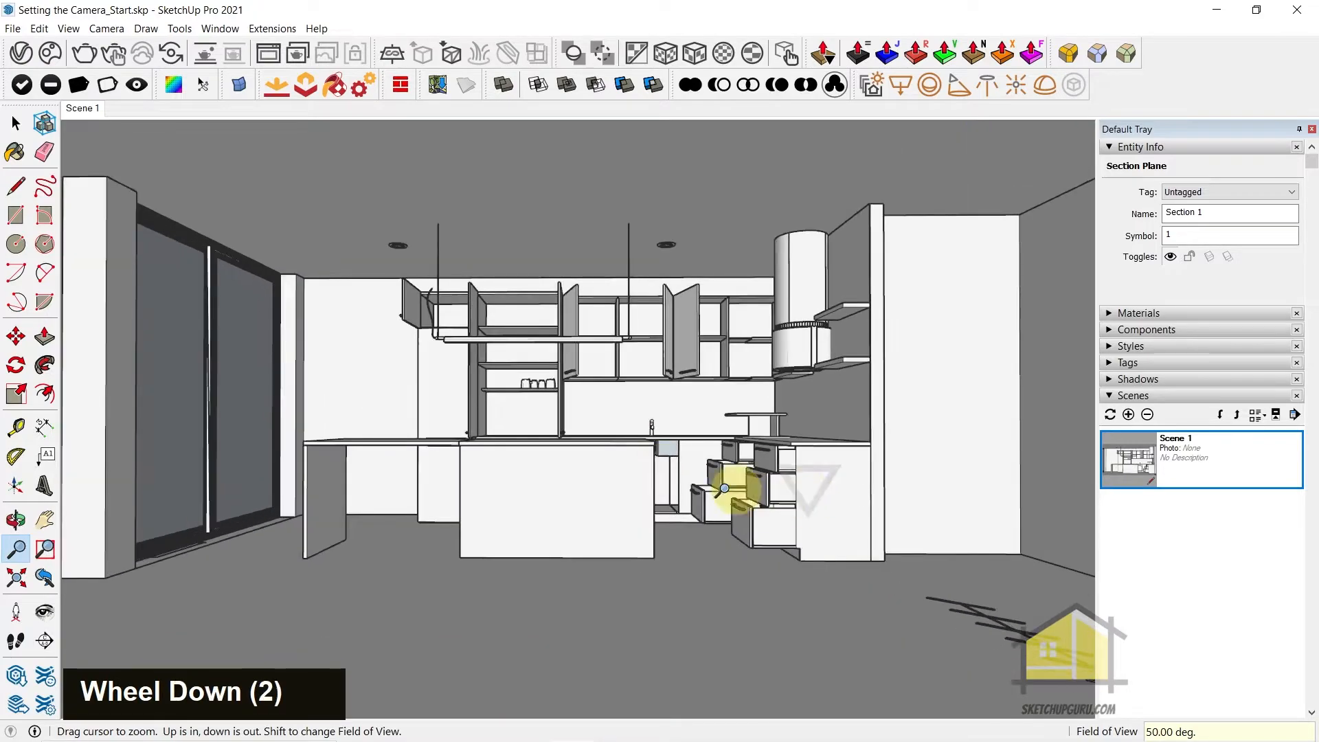
pyautogui.scroll(2, 538, 421)
pyautogui.moveTo(539, 421); pyautogui.dragTo(612, 433, button='middle')
pyautogui.scroll(-2, 627, 433)
# Return the field of view to 20 degrees and fit the whole kitchen frontally in the view
pyautogui.write('20')
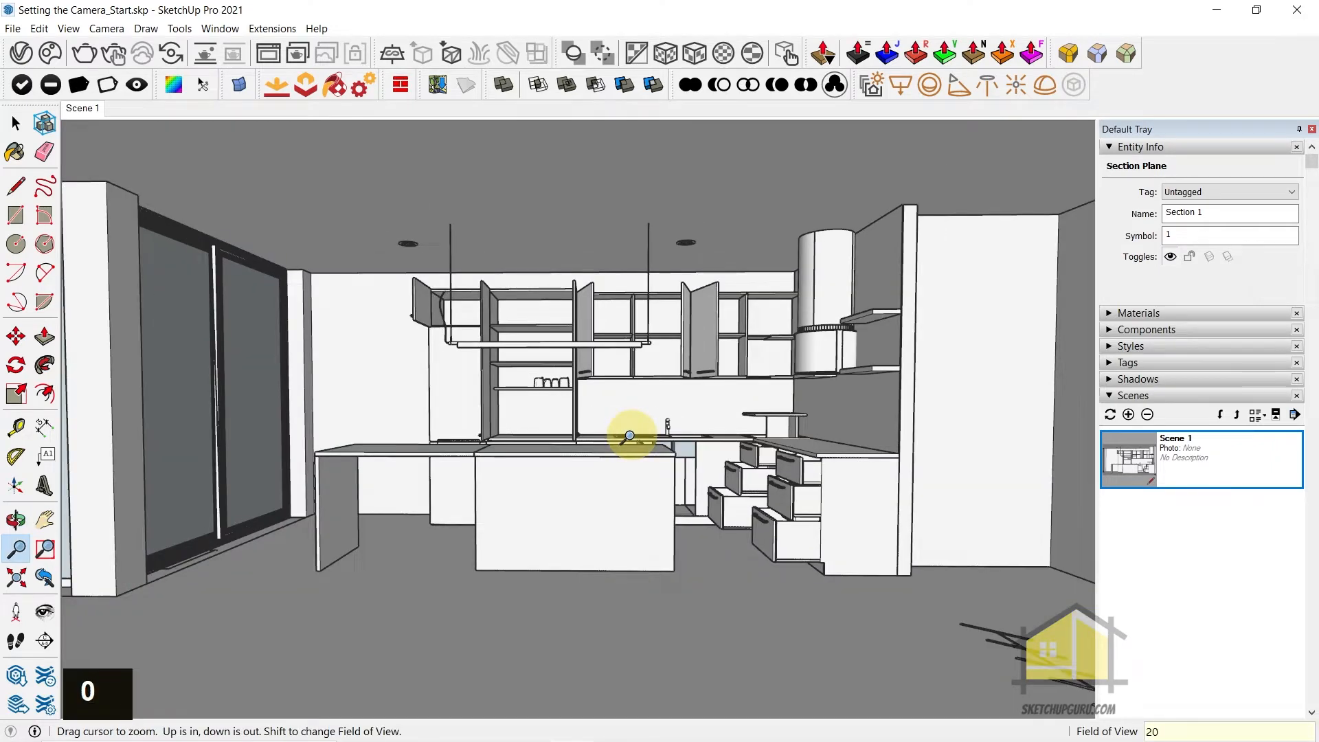
pyautogui.press('Return')
pyautogui.scroll(-5, 628, 440)
pyautogui.middleClick(605, 479)
pyautogui.scroll(-2, 597, 442)
pyautogui.scroll(2, 671, 415)
pyautogui.keyDown('shift'); pyautogui.middleClick(710, 442); pyautogui.keyUp('shift')
pyautogui.keyDown('shift'); pyautogui.moveTo(710, 442); pyautogui.dragTo(727, 435, button='middle'); pyautogui.keyUp('shift')
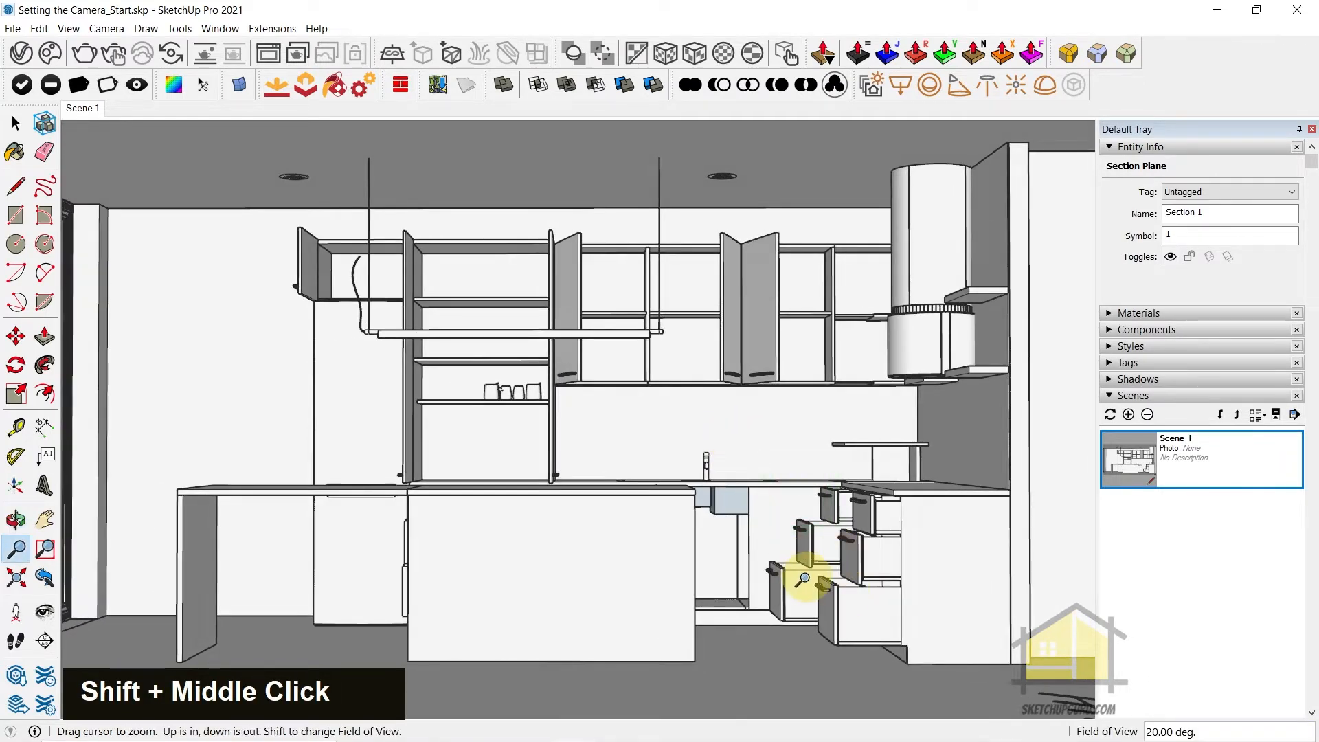
pyautogui.scroll(-1, 805, 570)
pyautogui.moveTo(807, 560); pyautogui.dragTo(729, 548, button='middle')
pyautogui.scroll(1, 770, 560)
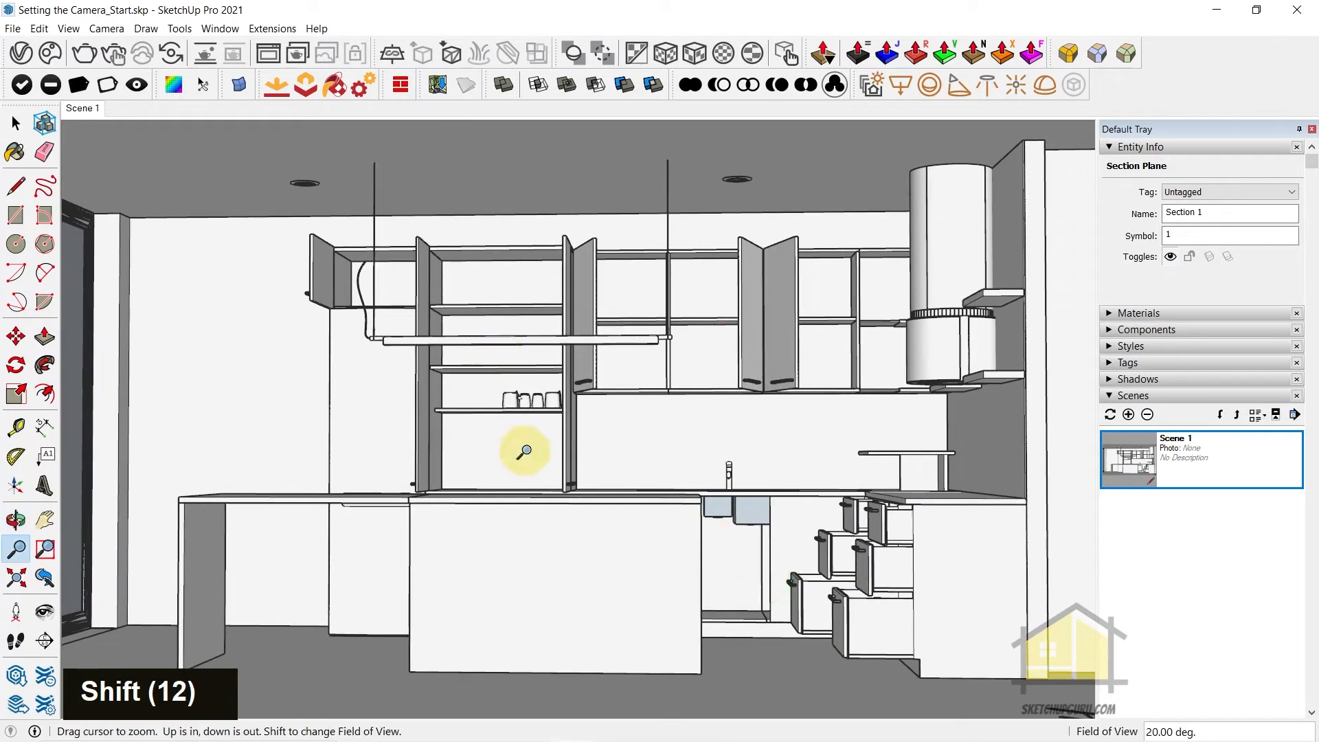
# Switch the camera to two-point perspective, centre the kitchen in the frame and update Scene 1 with this view
pyautogui.click(100, 28)
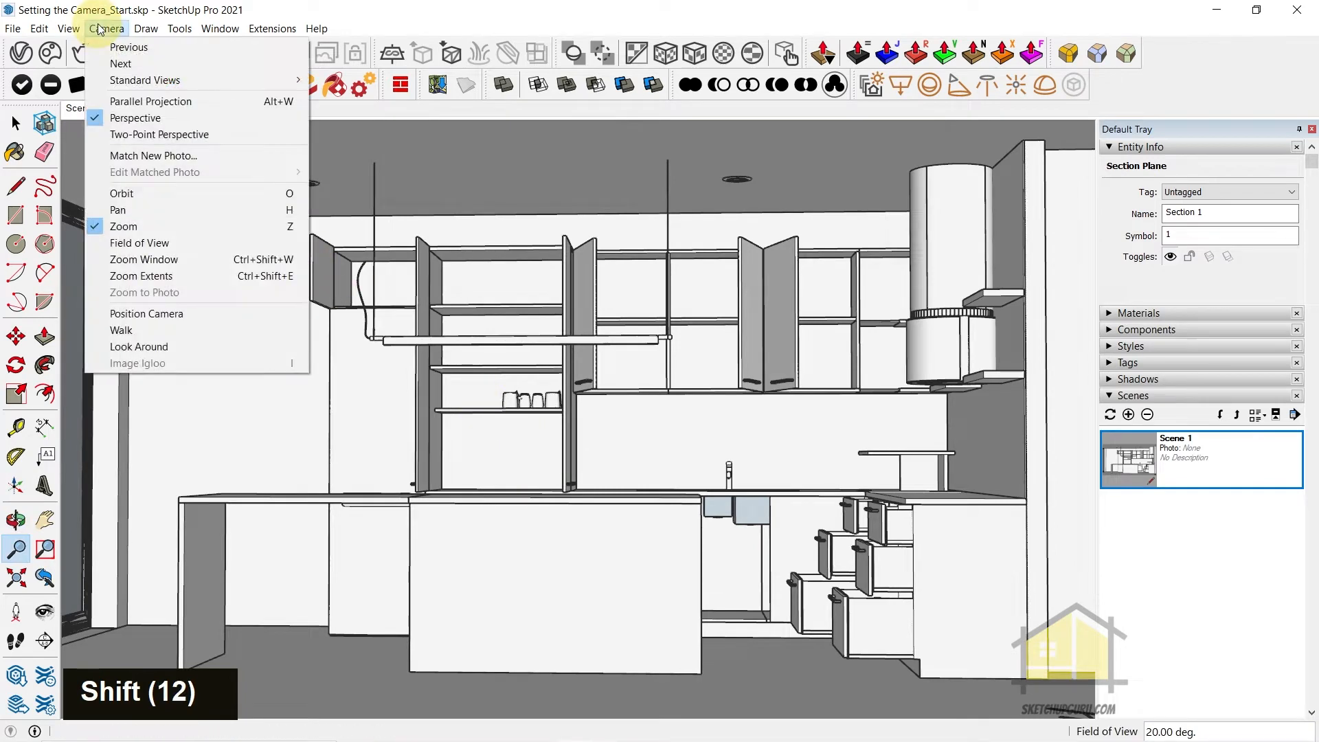
pyautogui.click(138, 134)
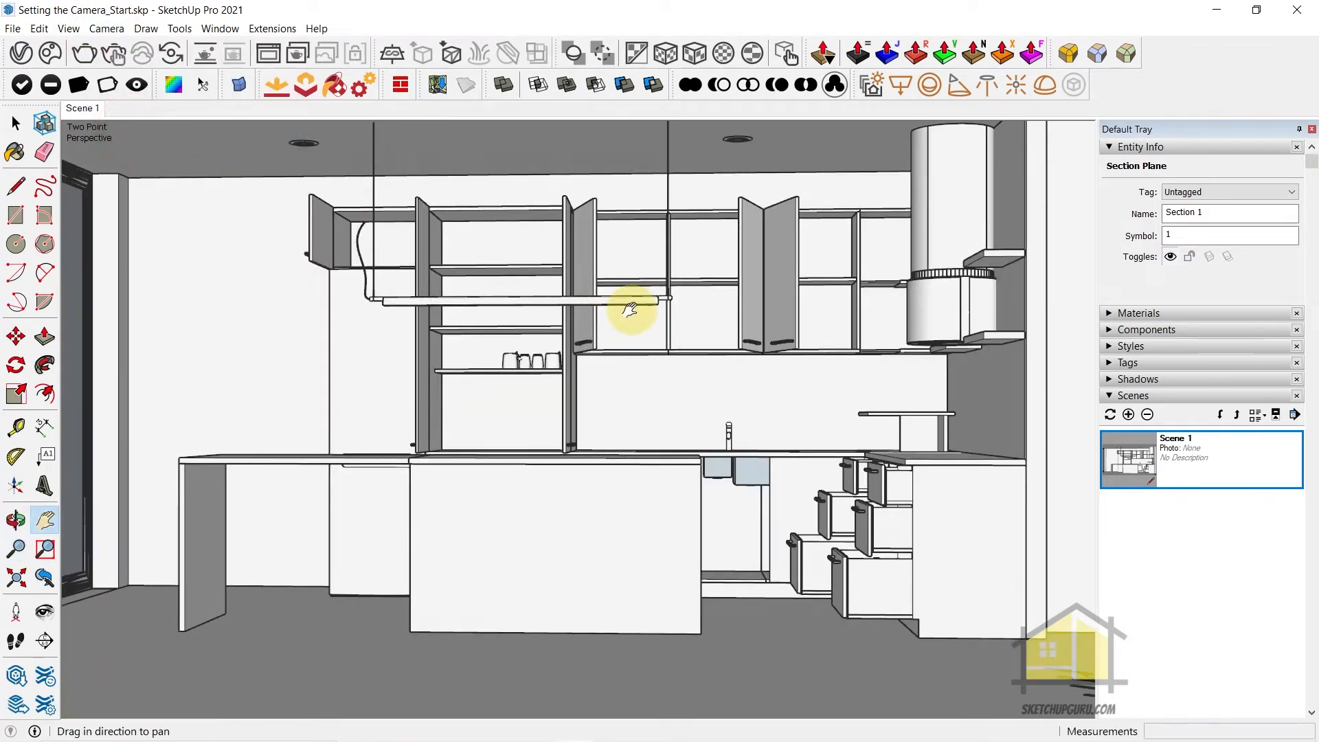
pyautogui.moveTo(630, 309); pyautogui.dragTo(634, 354)
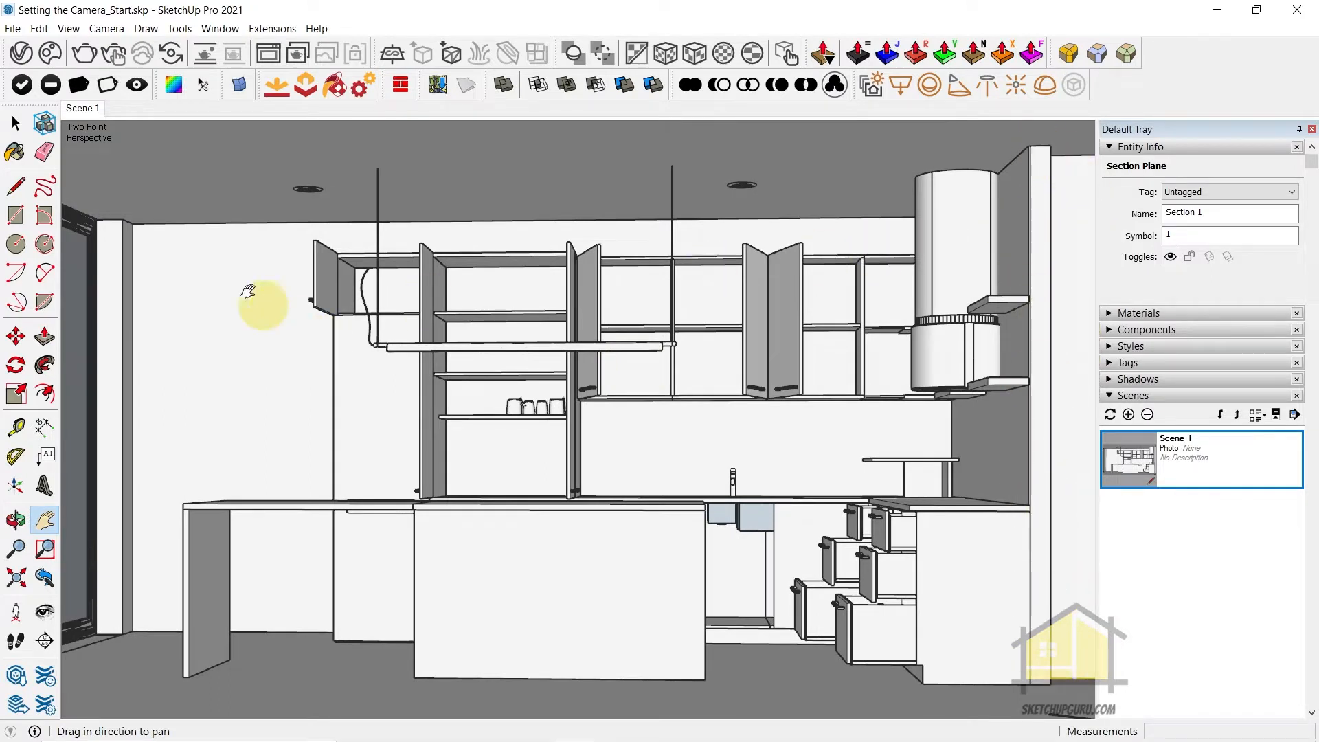
pyautogui.moveTo(368, 375); pyautogui.dragTo(377, 384)
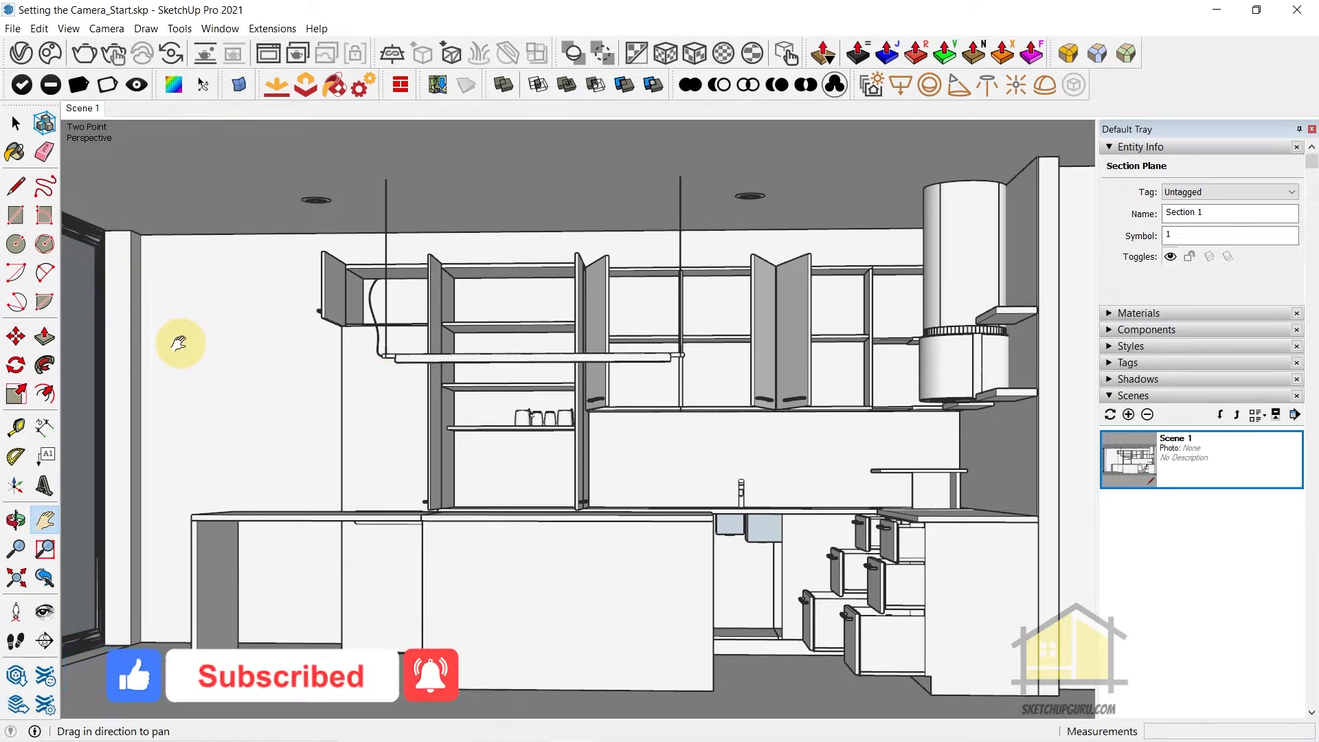
pyautogui.rightClick(80, 114)
pyautogui.click(109, 172)
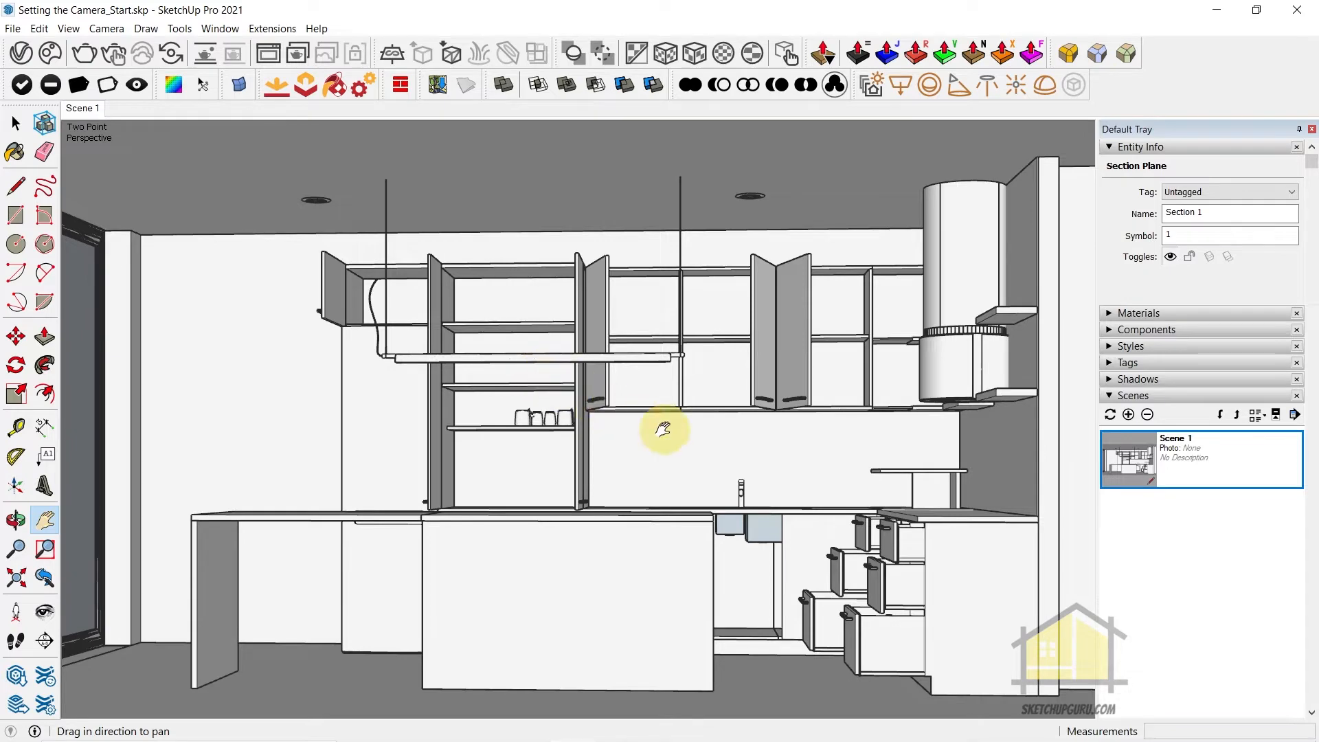
# Draw a floor line about 3142 mm long along the red axis from the island end panel's bottom corner toward the section cut
pyautogui.moveTo(730, 463); pyautogui.dragTo(716, 500, button='middle')
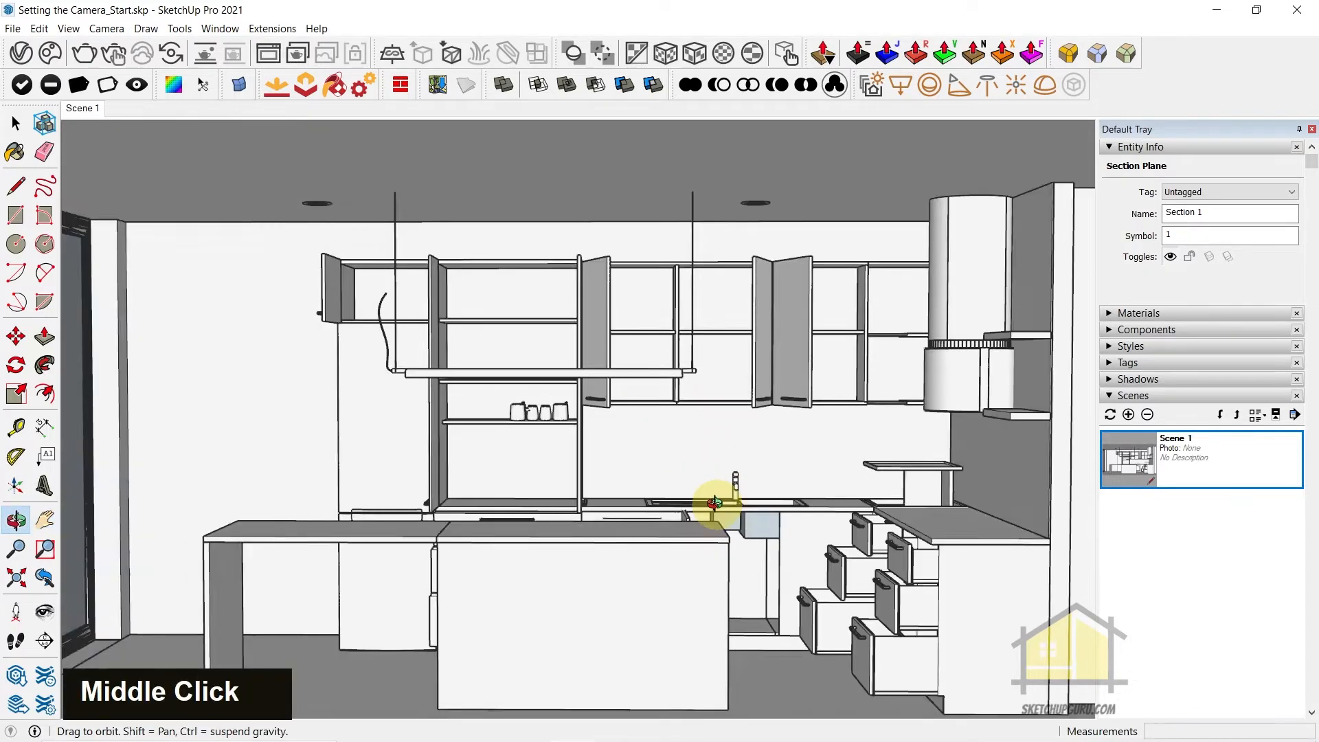
pyautogui.scroll(-11, 698, 451)
pyautogui.moveTo(692, 426); pyautogui.dragTo(427, 495, button='middle')
pyautogui.scroll(10, 803, 618)
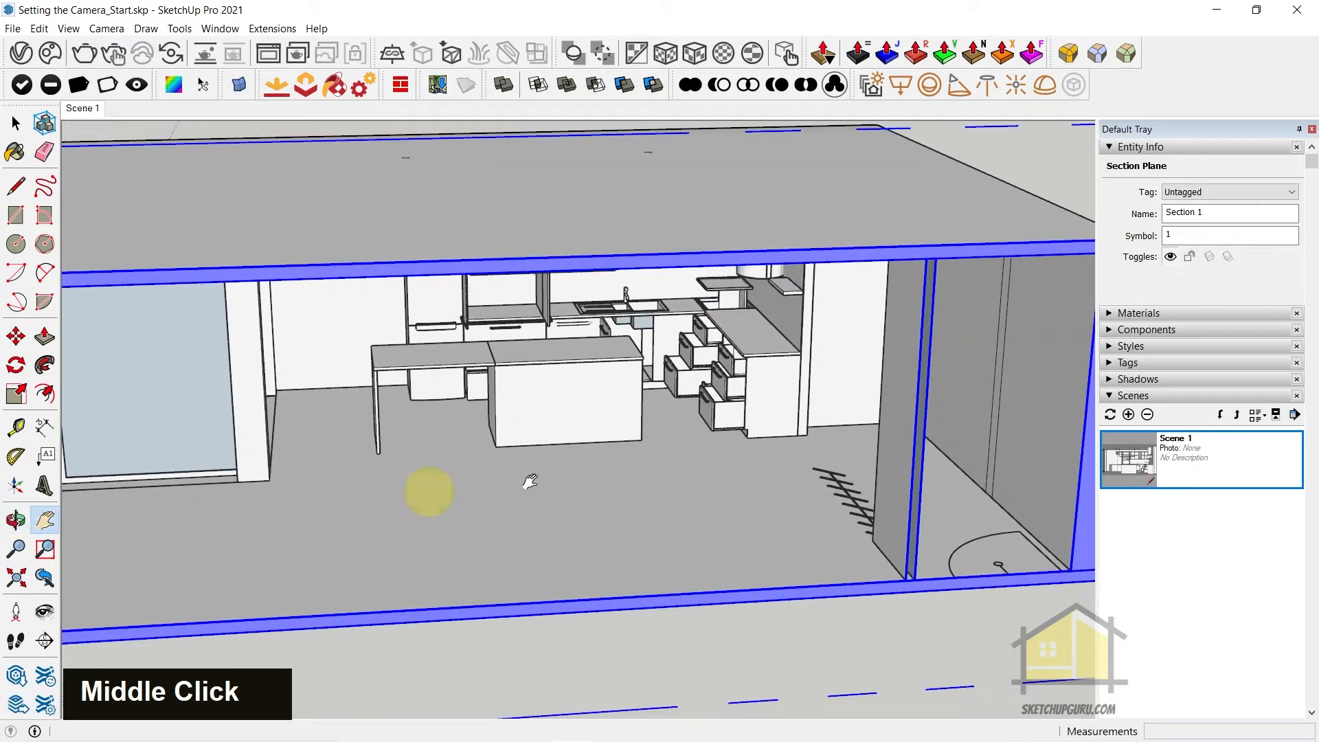
pyautogui.rightClick(515, 529)
pyautogui.press('space')
pyautogui.click(499, 483)
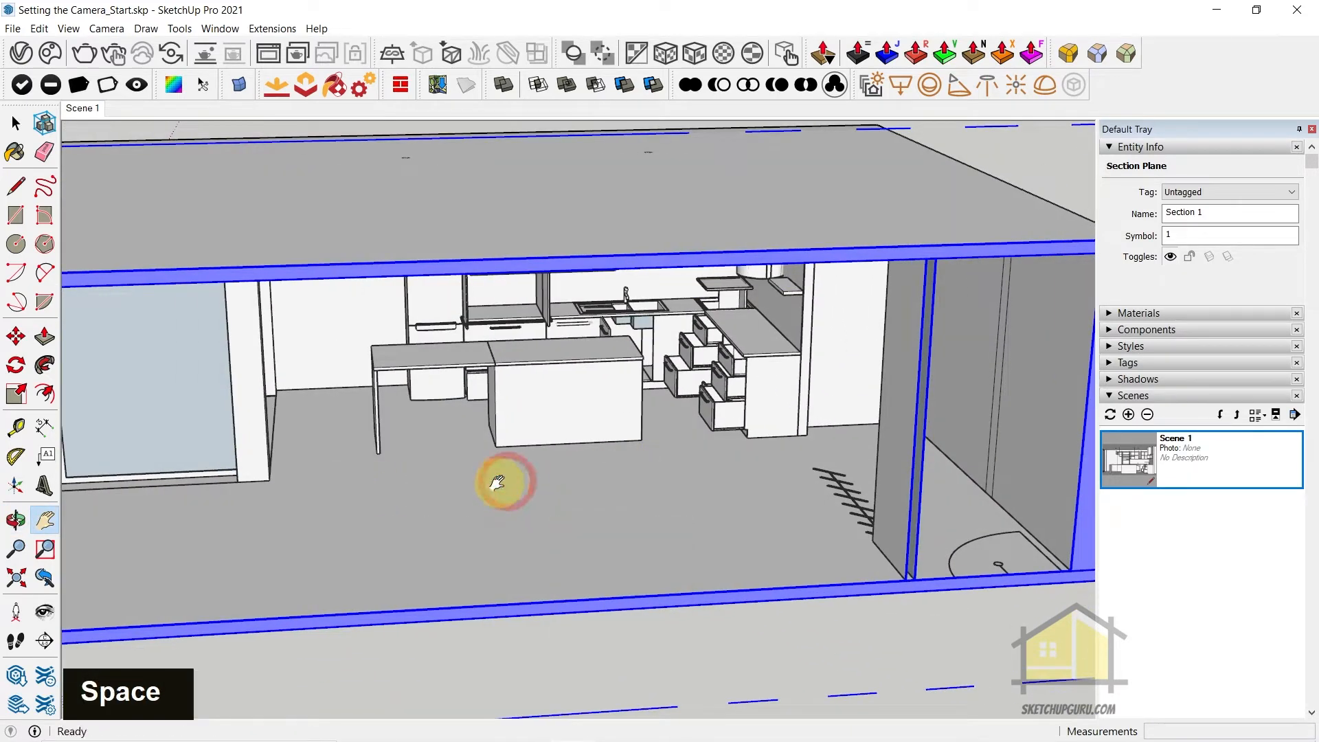
pyautogui.press('l')
pyautogui.scroll(9, 386, 447)
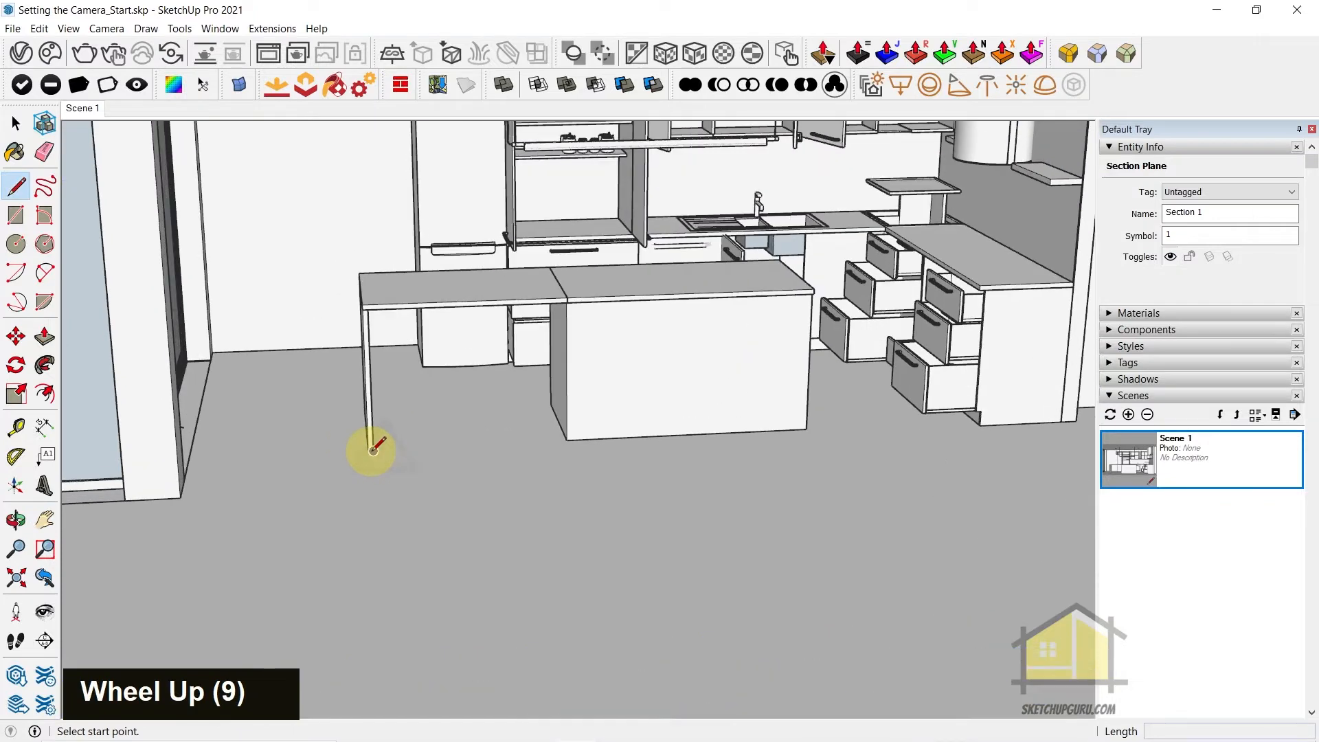
pyautogui.click(369, 448)
pyautogui.scroll(-8, 371, 443)
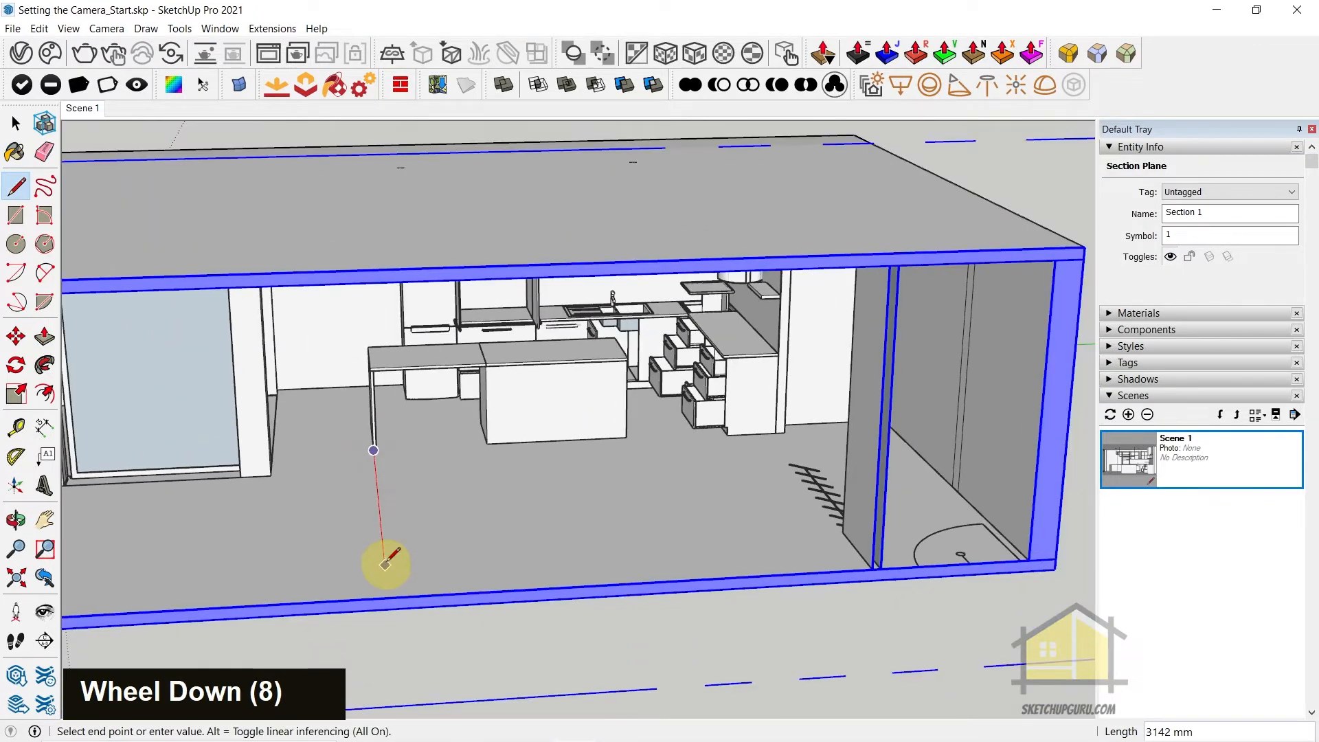
pyautogui.press('Escape')
pyautogui.click(385, 561)
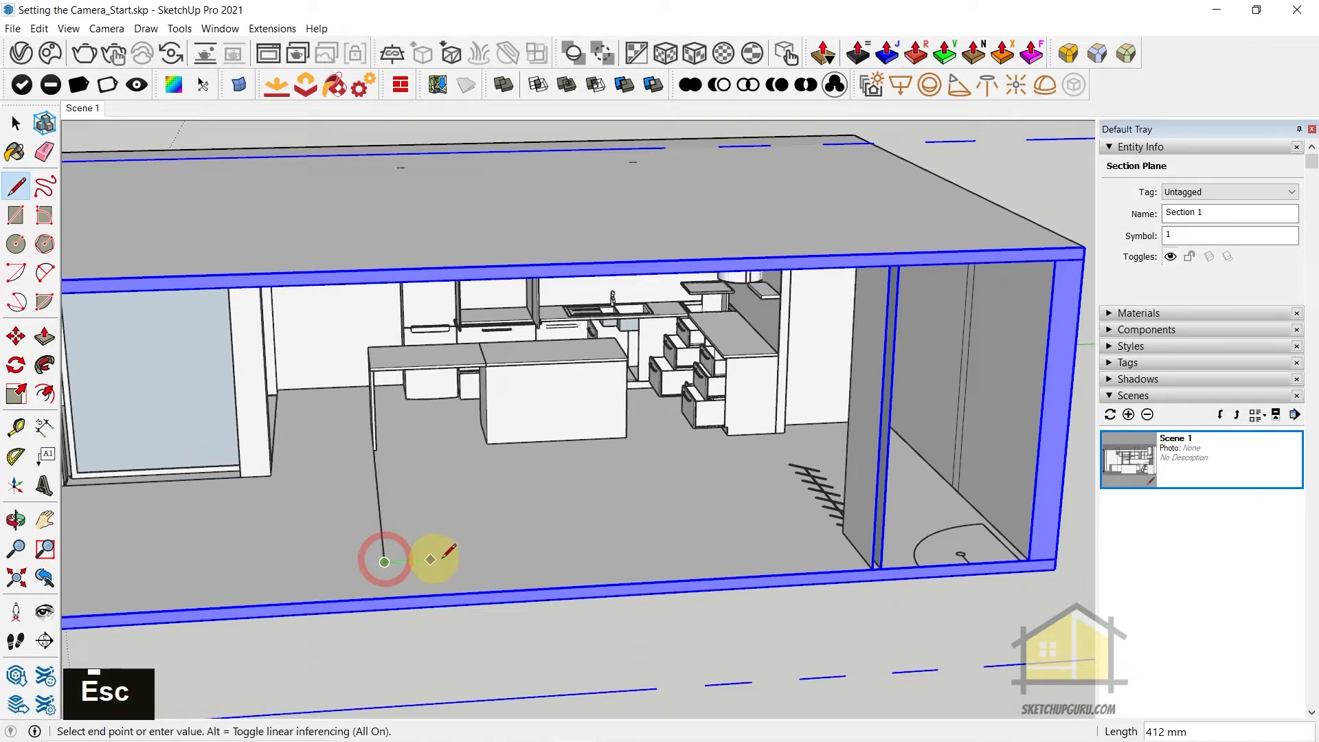
# Draw a floor line about 4266 mm long from the first line's end across to the partition wall
pyautogui.press('shift')
pyautogui.keyDown('shift'); pyautogui.click(854, 535); pyautogui.keyUp('shift')
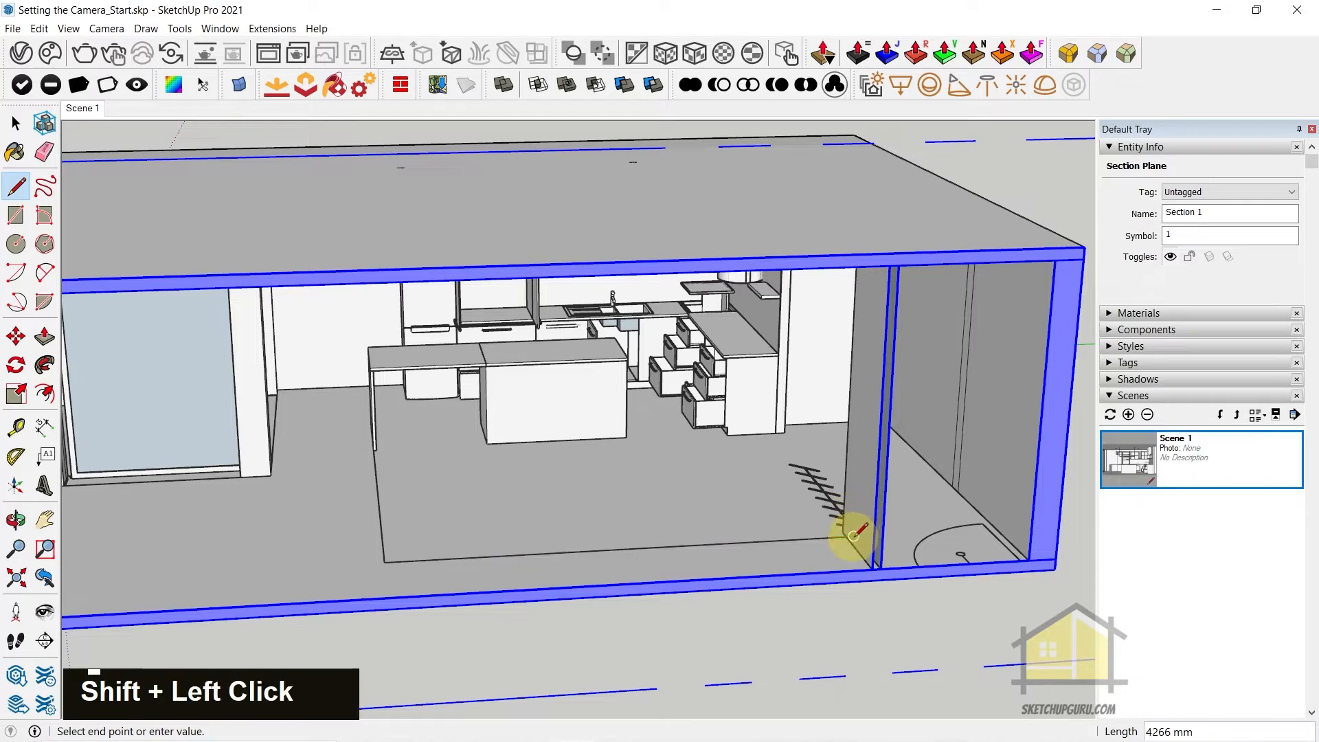
pyautogui.scroll(3, 853, 549)
pyautogui.hotkey('ctrl', 'z')
pyautogui.click(276, 559)
pyautogui.keyDown('shift'); pyautogui.scroll(12, 842, 525); pyautogui.keyUp('shift')
pyautogui.keyDown('shift'); pyautogui.click(853, 541); pyautogui.keyUp('shift')
pyautogui.scroll(-11, 835, 468)
pyautogui.press('Escape')
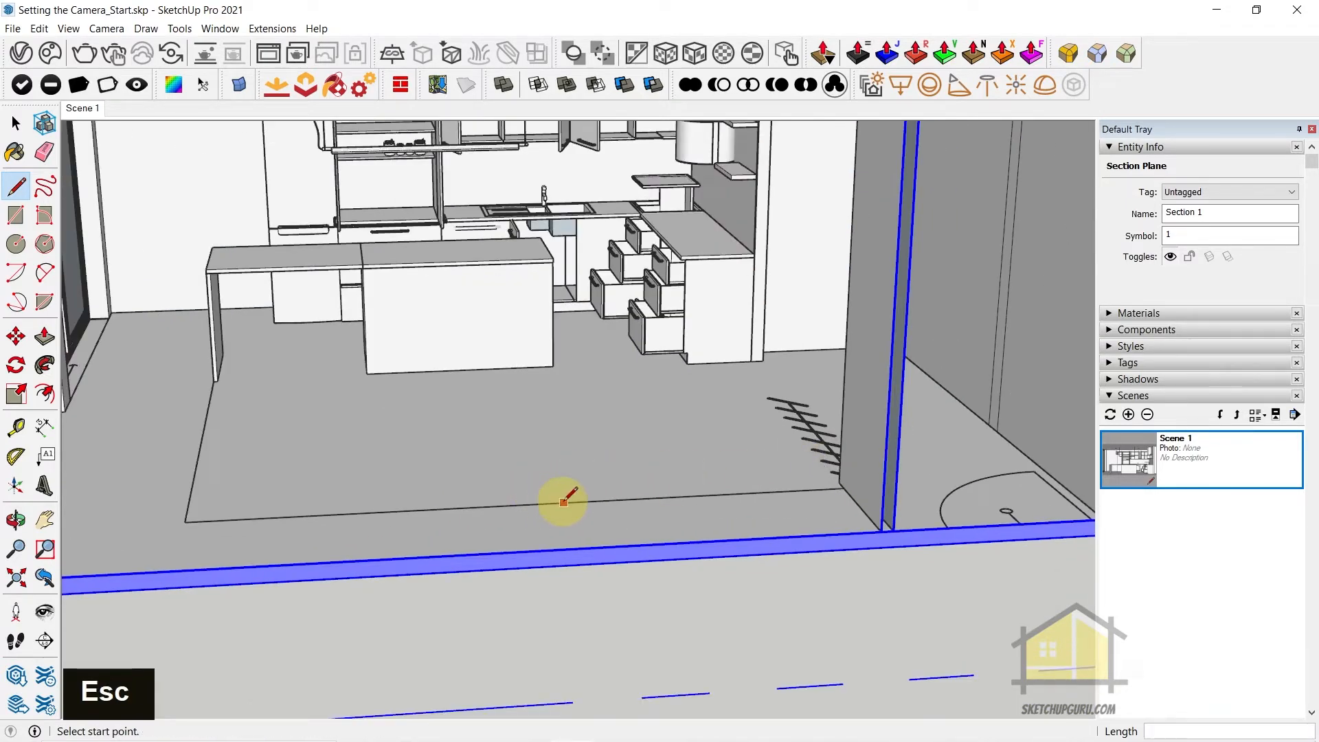
# Draw a perpendicular line about 3744 mm long from the cross line's midpoint outward past the section cut
pyautogui.click(515, 503)
pyautogui.scroll(-4, 533, 512)
pyautogui.keyDown('shift'); pyautogui.click(608, 683); pyautogui.keyUp('shift')
pyautogui.moveTo(608, 683)
pyautogui.mouseDown(button='middle')
pyautogui.moveTo(771, 685)
pyautogui.moveTo(882, 603)
pyautogui.moveTo(653, 450)
pyautogui.mouseUp(button='middle')
pyautogui.press('space')
# Turn off the active cut of the Section 1 plane so the full side wall is restored
pyautogui.scroll(-4, 883, 601)
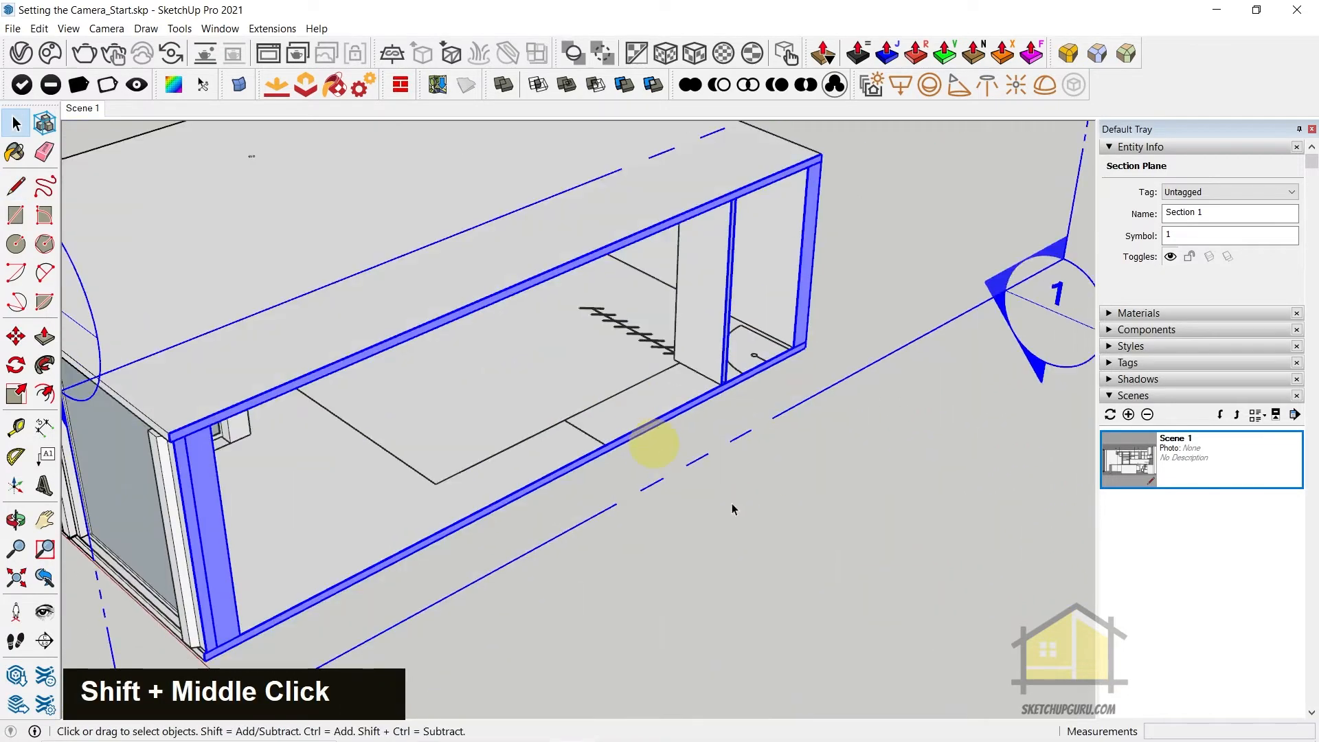
pyautogui.scroll(4, 670, 412)
pyautogui.scroll(-6, 752, 445)
pyautogui.scroll(-3, 834, 418)
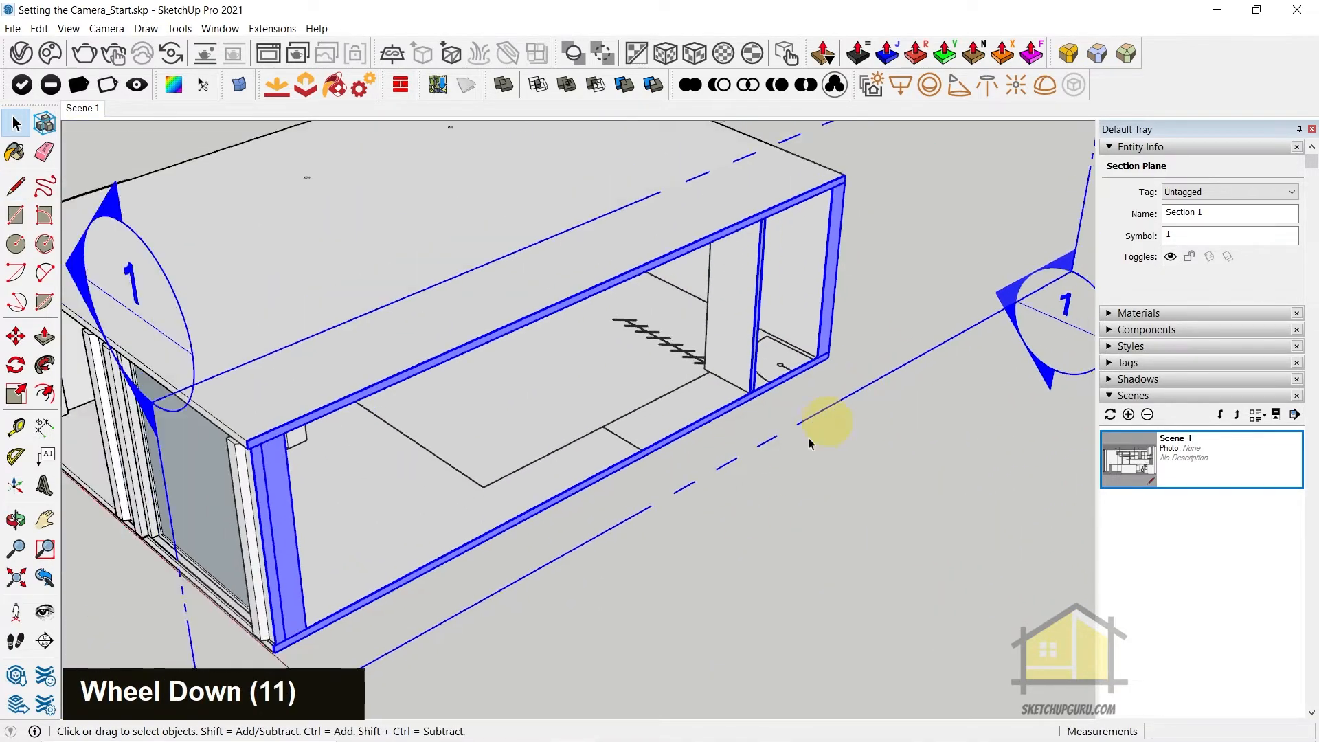
pyautogui.scroll(6, 826, 328)
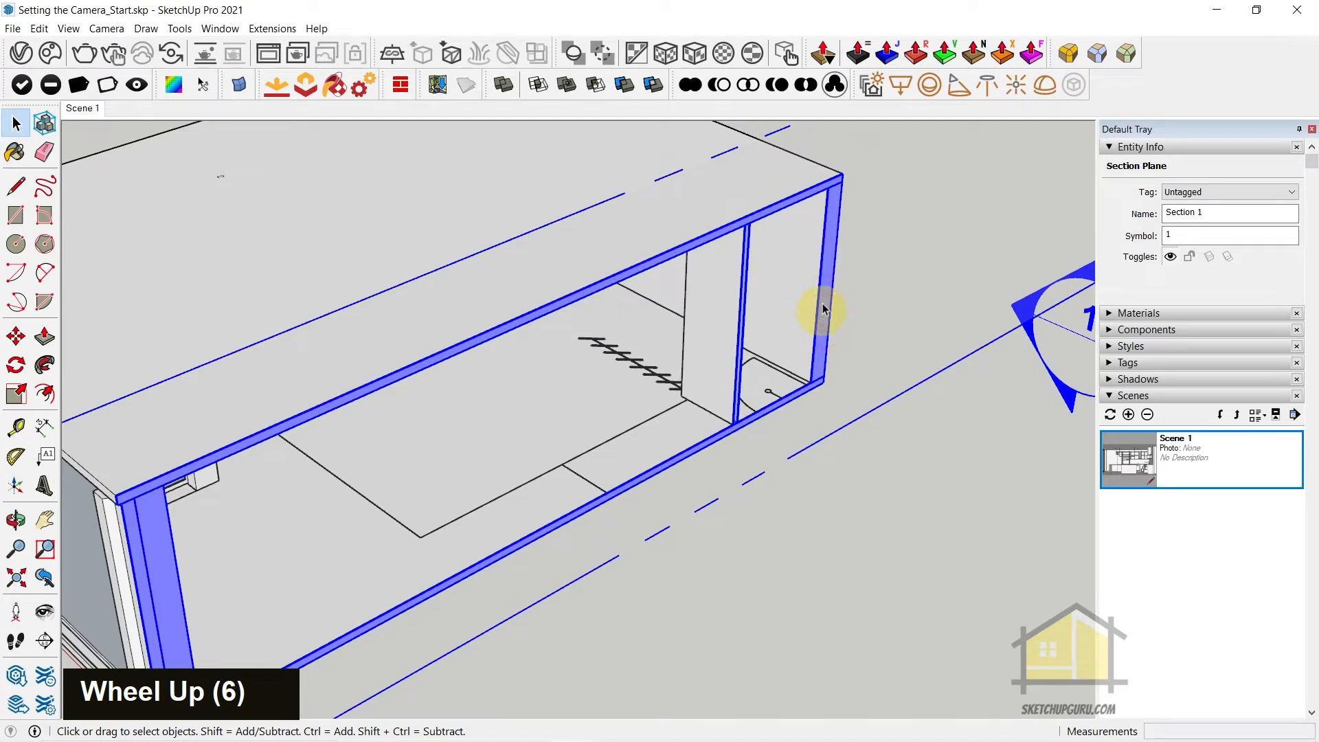
pyautogui.rightClick(826, 259)
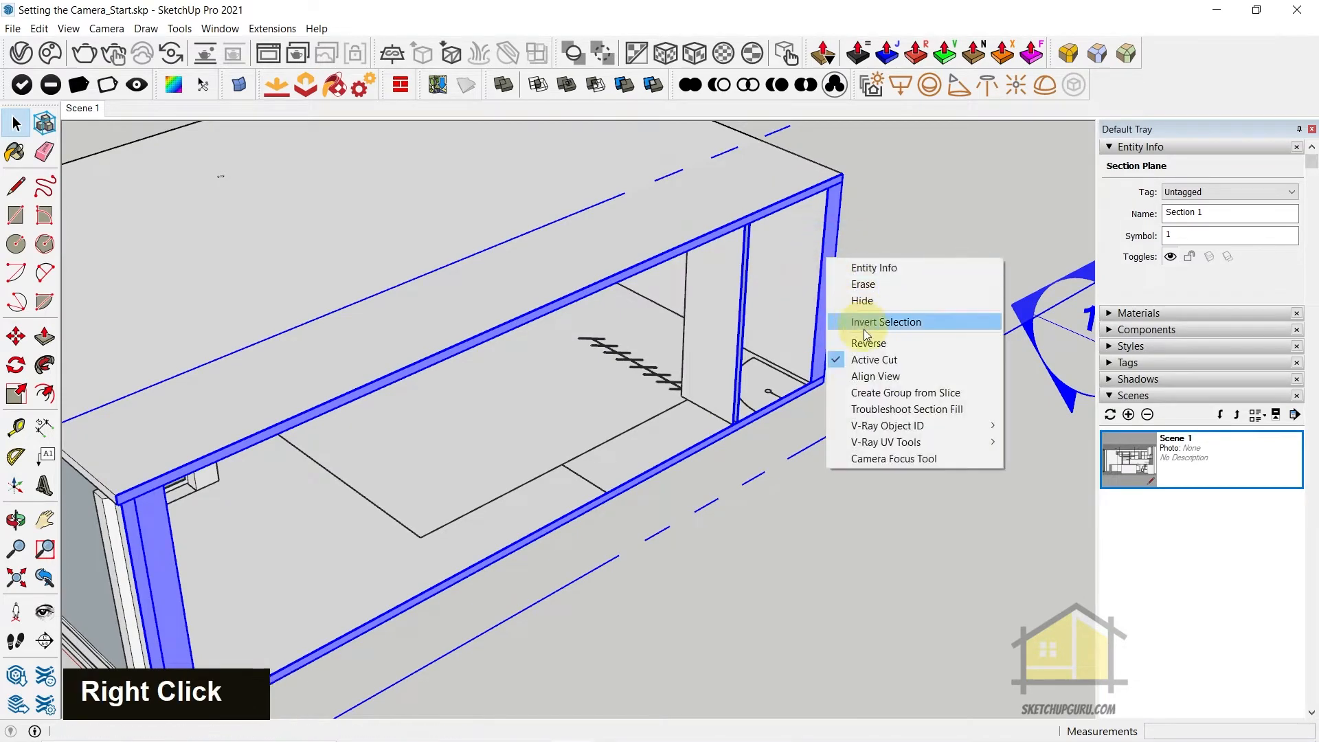
pyautogui.click(873, 360)
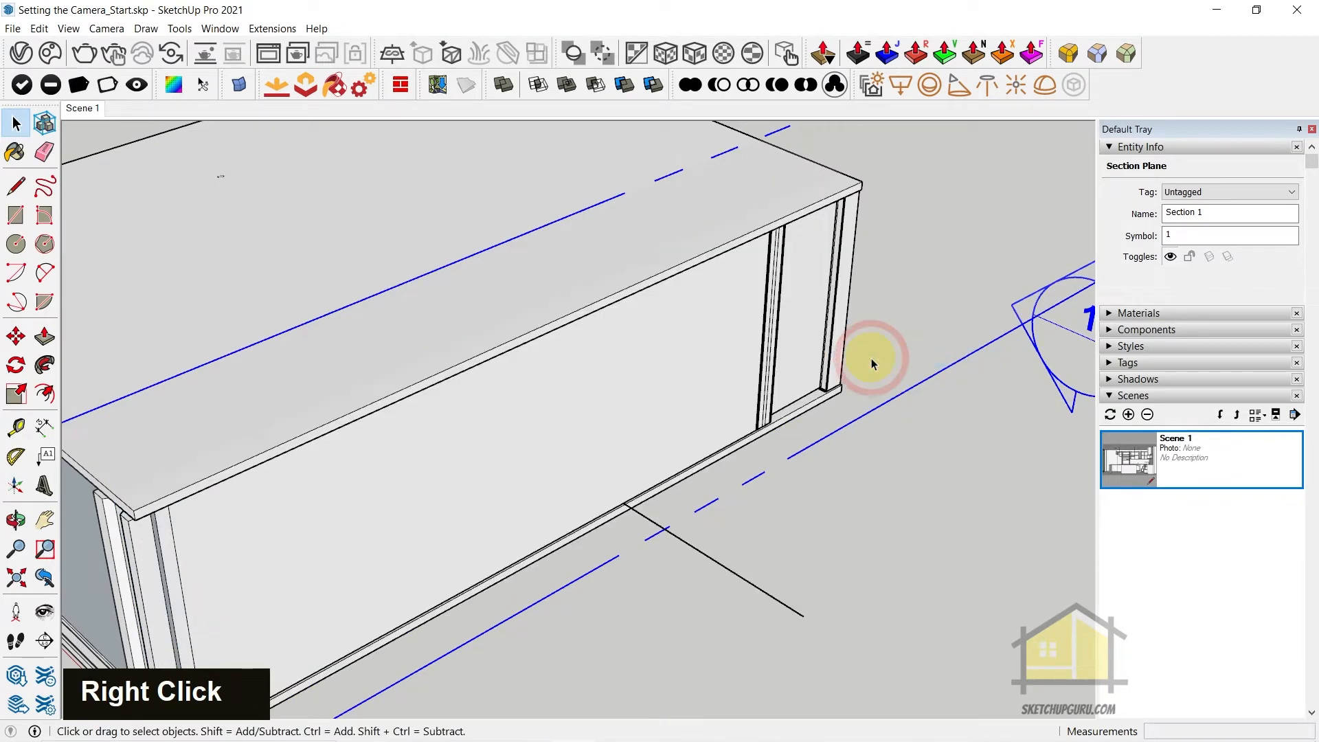
# Position the camera at the outer end of the perpendicular line, aim it at the kitchen and turn on X-ray display
pyautogui.scroll(-8, 732, 503)
pyautogui.moveTo(847, 456); pyautogui.dragTo(710, 570, button='middle')
pyautogui.click(693, 561)
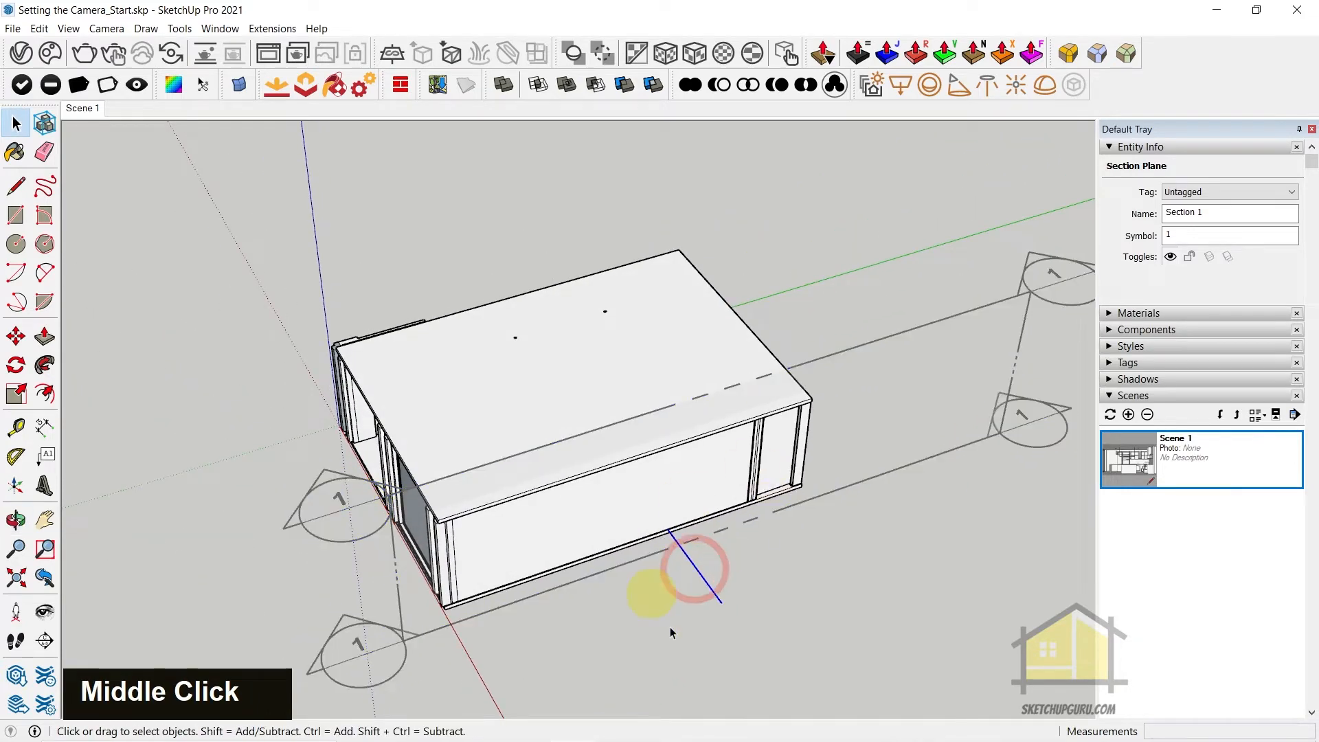
pyautogui.click(106, 28)
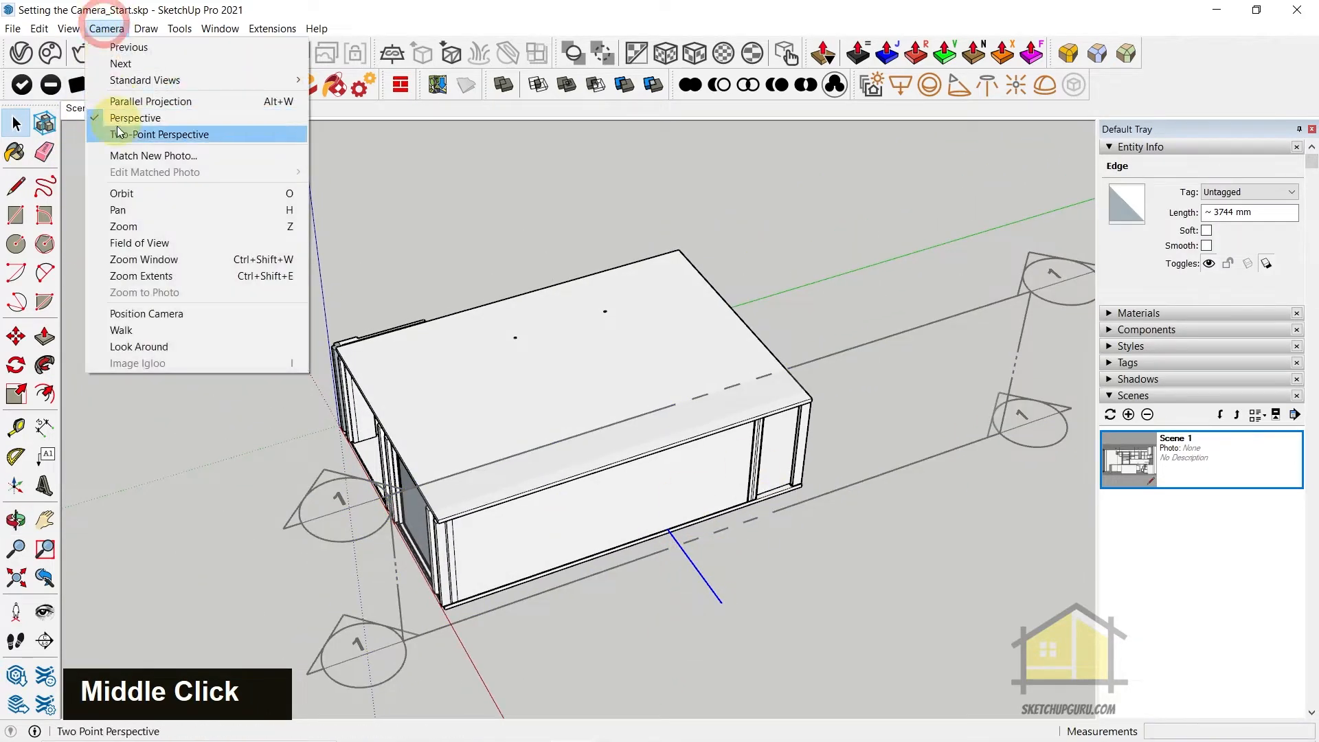
pyautogui.click(168, 314)
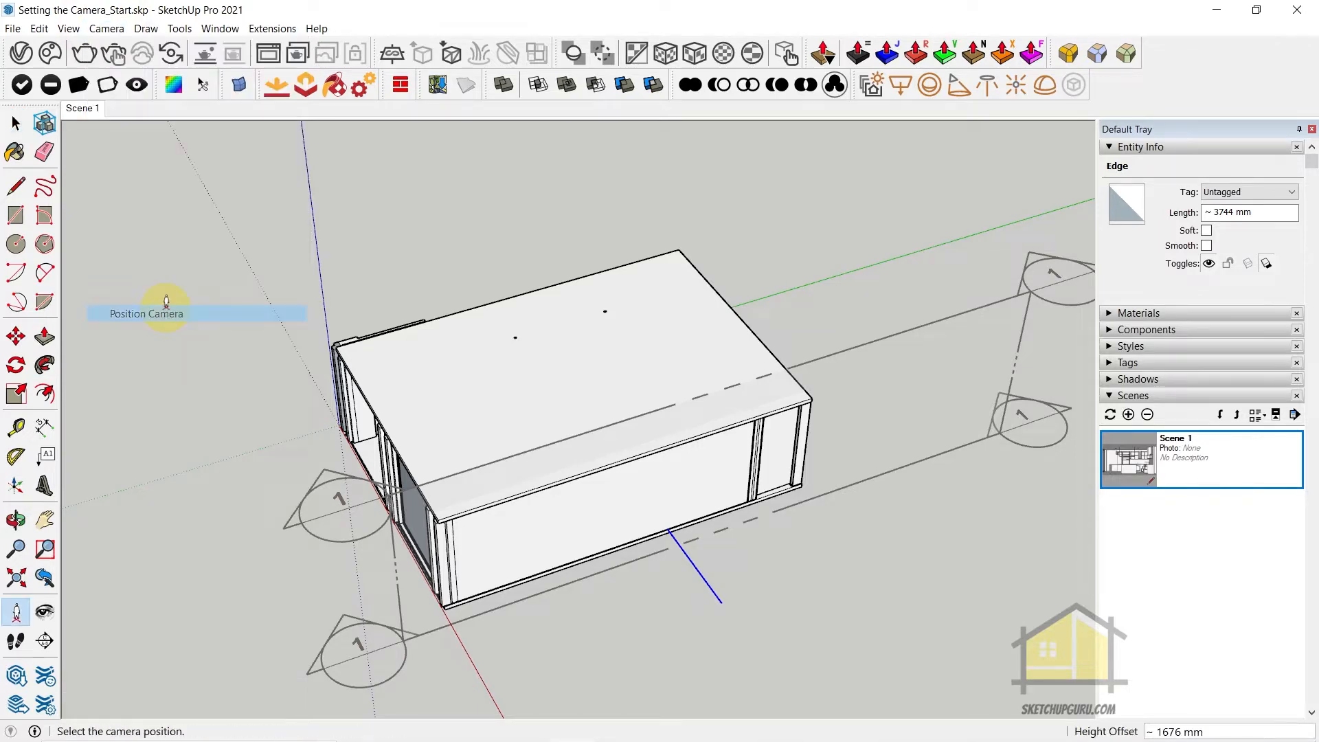
pyautogui.click(725, 600)
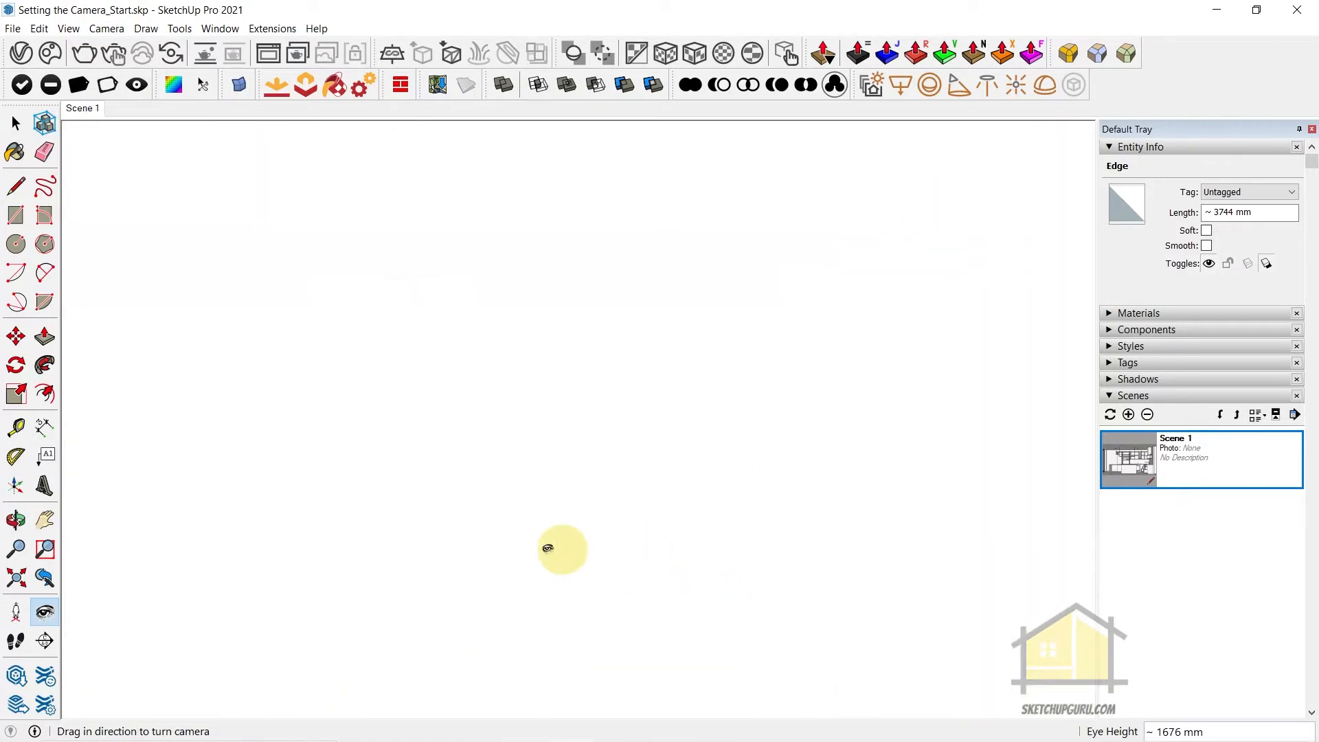
pyautogui.moveTo(604, 518); pyautogui.dragTo(791, 411)
pyautogui.press('y')
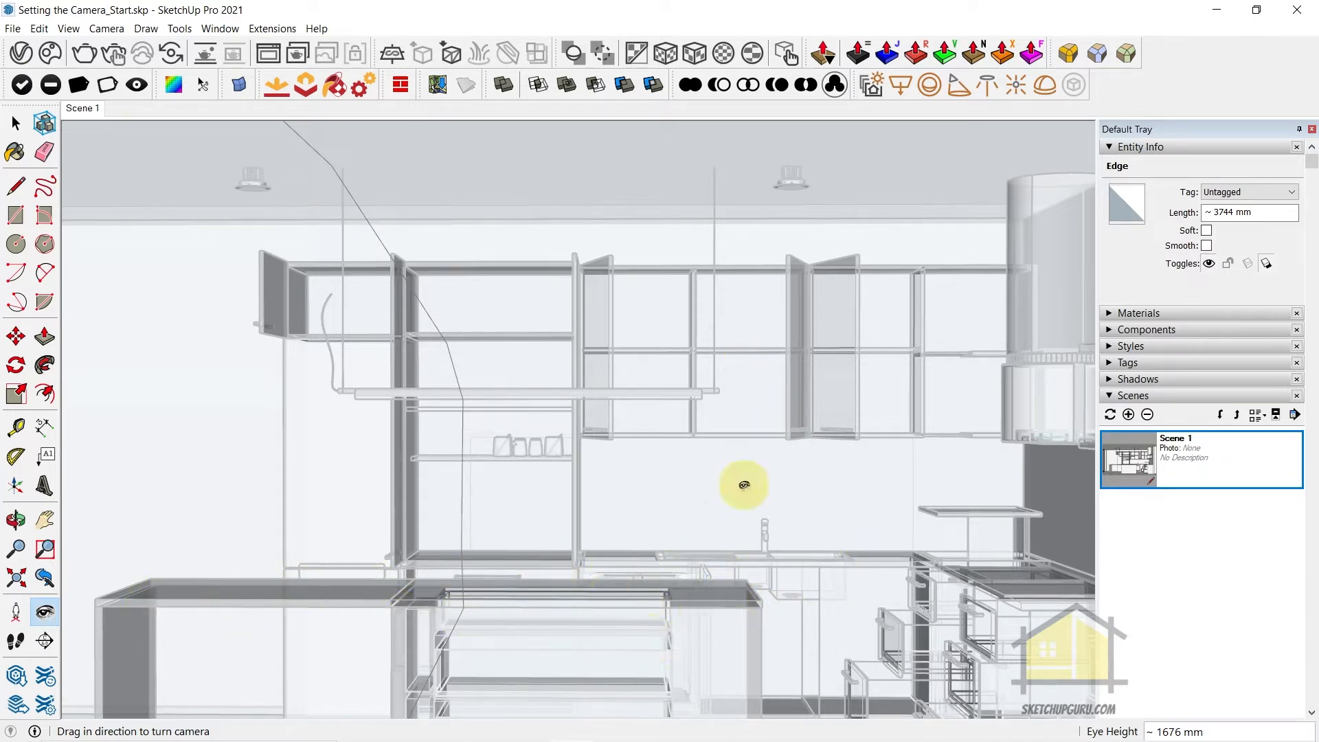
# Turn the camera to frame the kitchen cabinets and set its eye height to 1200 mm
pyautogui.moveTo(721, 471); pyautogui.dragTo(692, 518)
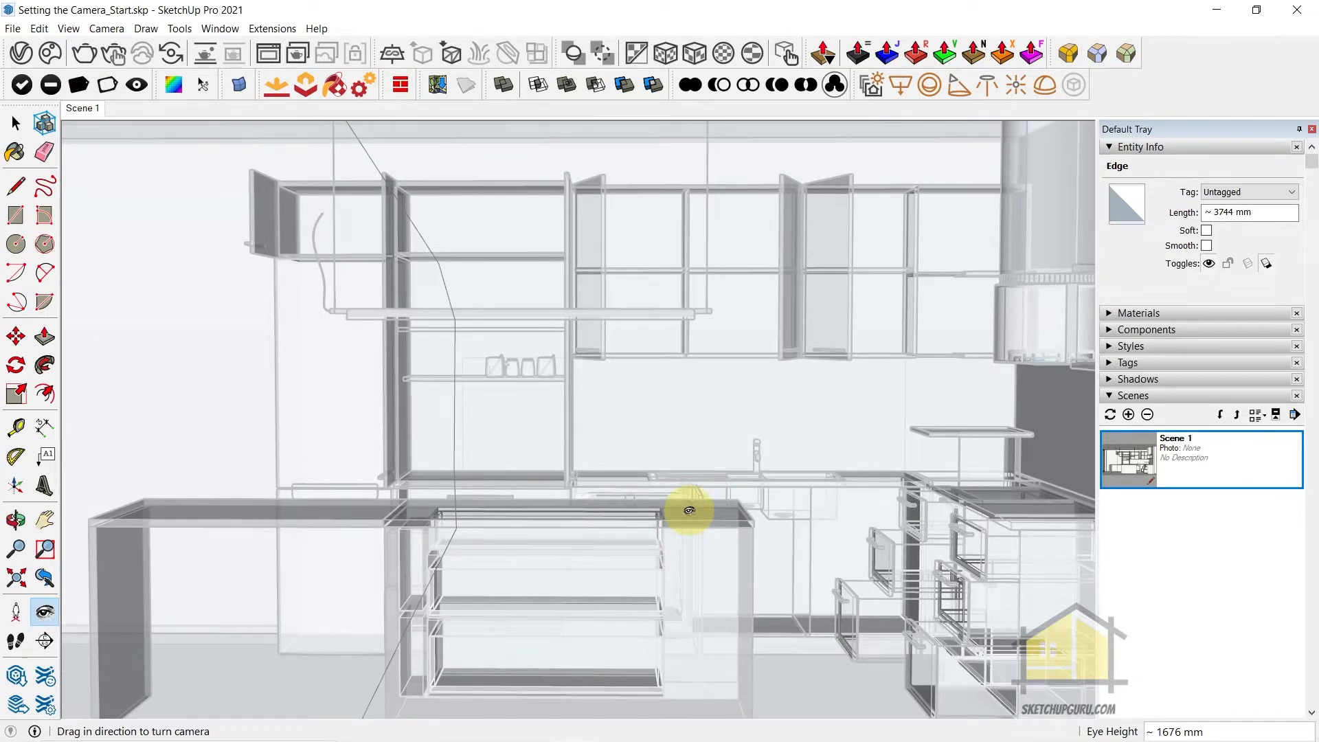
pyautogui.moveTo(683, 489); pyautogui.dragTo(686, 441)
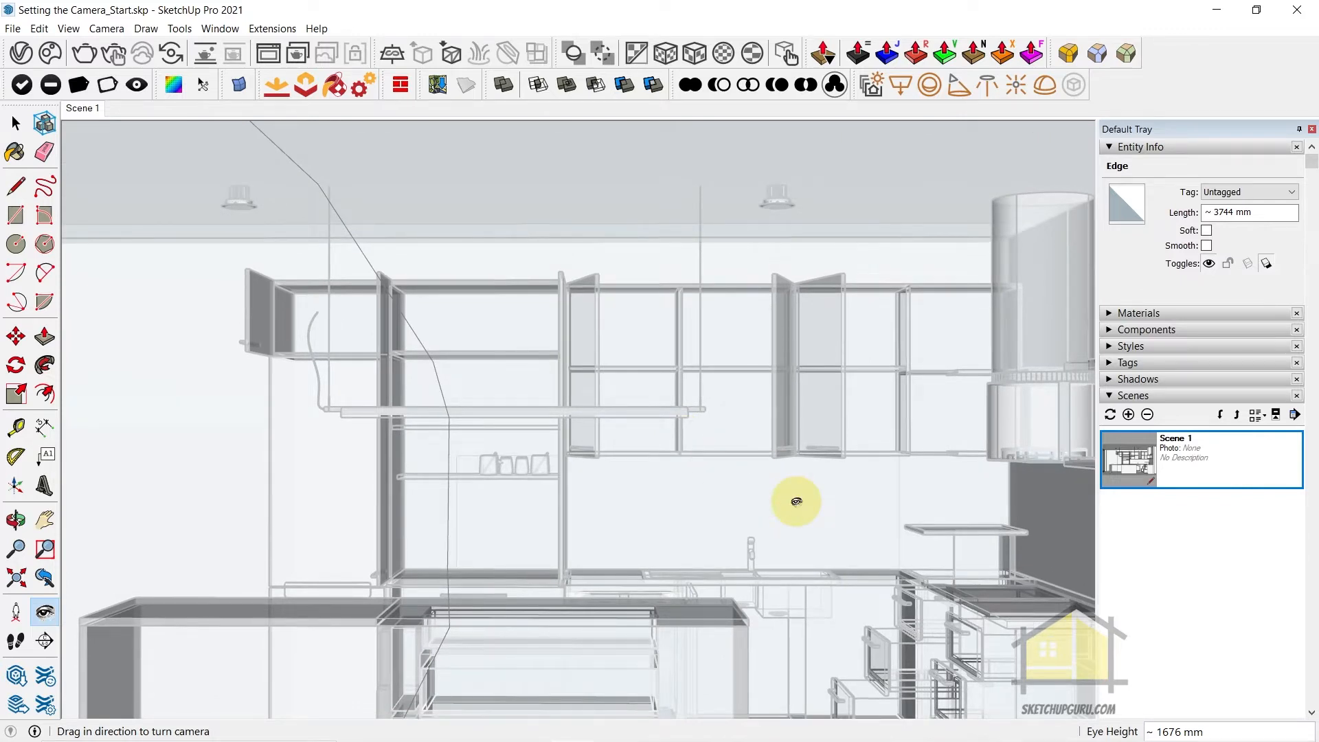
pyautogui.write('1200')
pyautogui.press('Return')
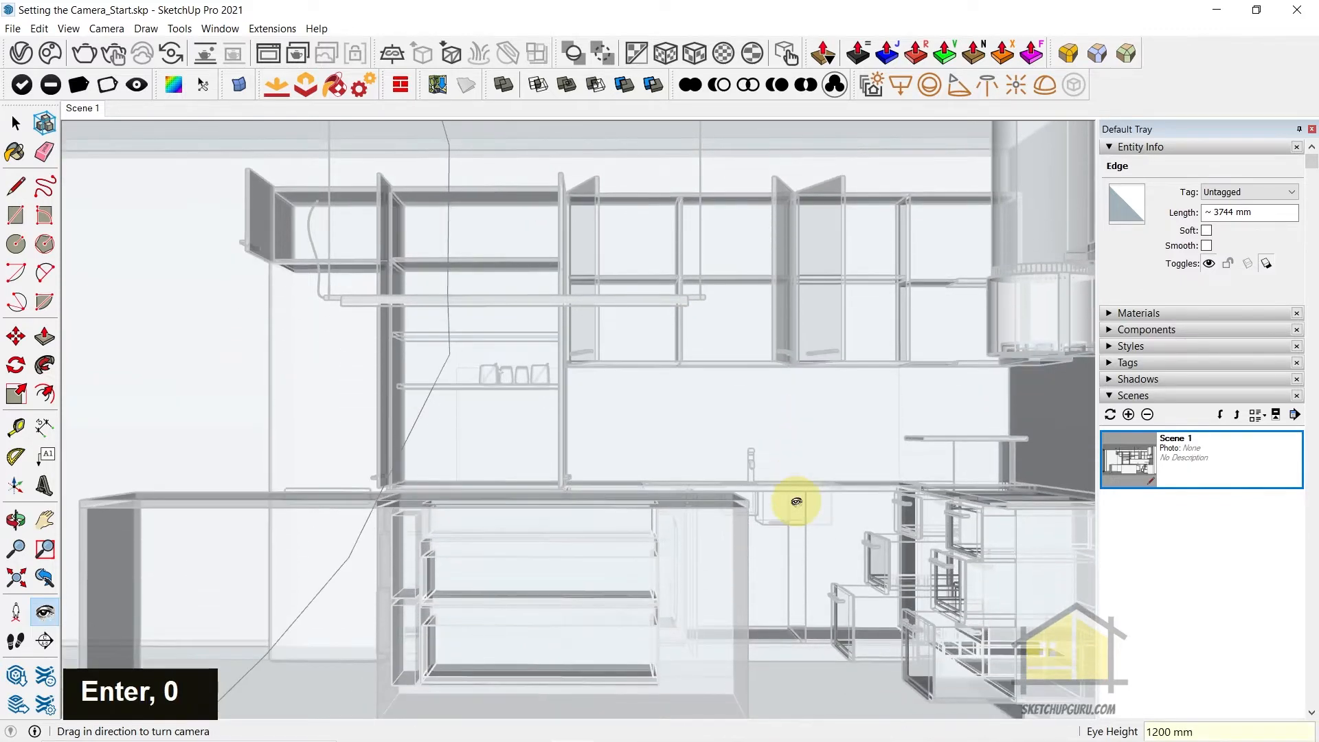
# Set the camera's eye height to 1150 mm and turn the camera to reframe the kitchen cabinets
pyautogui.moveTo(830, 471); pyautogui.dragTo(802, 439)
pyautogui.write('115')
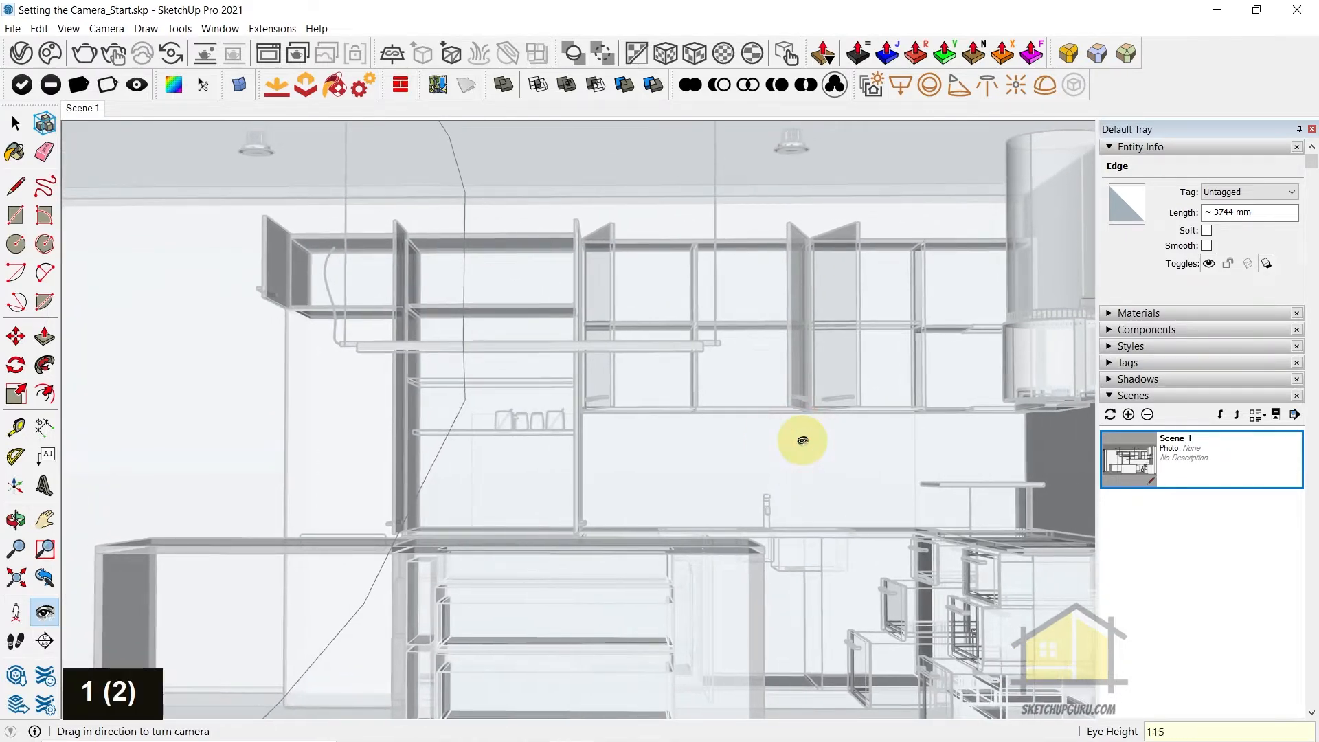
pyautogui.write('0')
pyautogui.press('Return')
pyautogui.moveTo(802, 439)
pyautogui.mouseDown()
pyautogui.moveTo(795, 456)
pyautogui.moveTo(807, 456)
pyautogui.mouseUp()
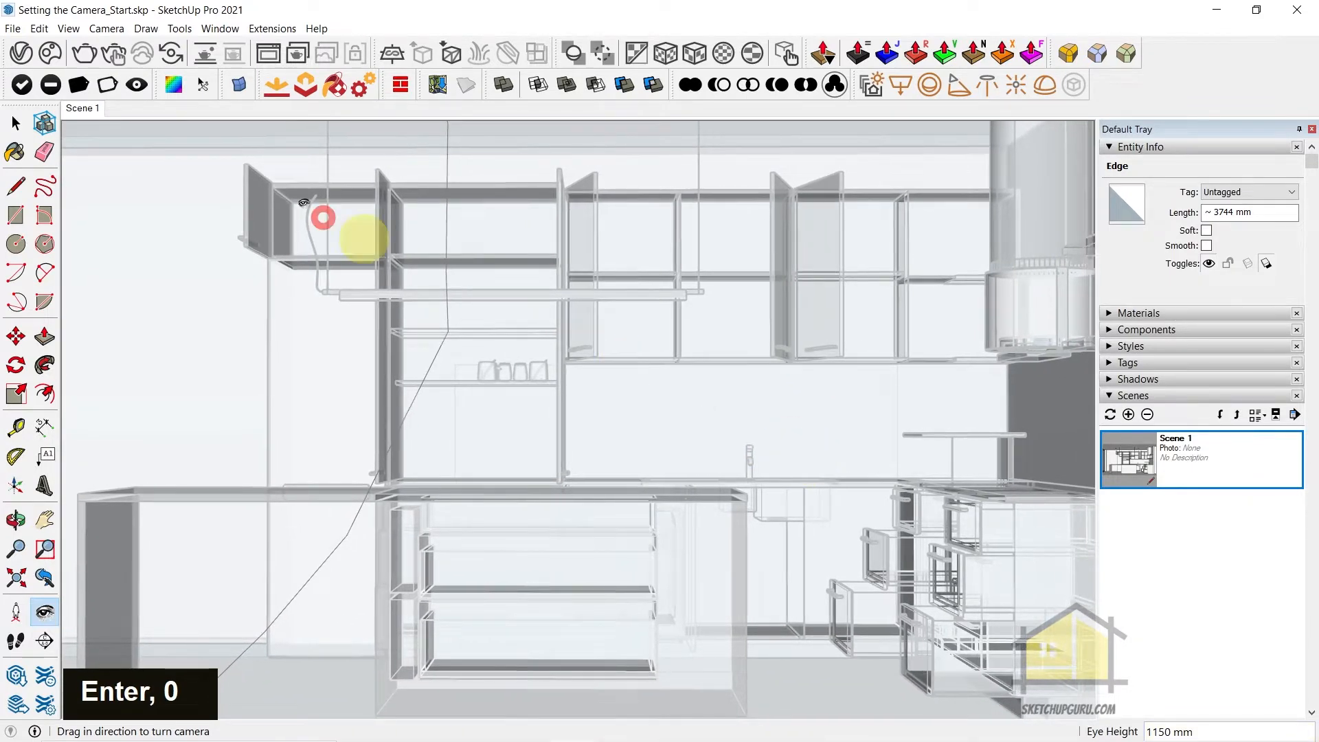
# Add the current camera view as a second scene, saving the style changes as a new style
pyautogui.rightClick(82, 111)
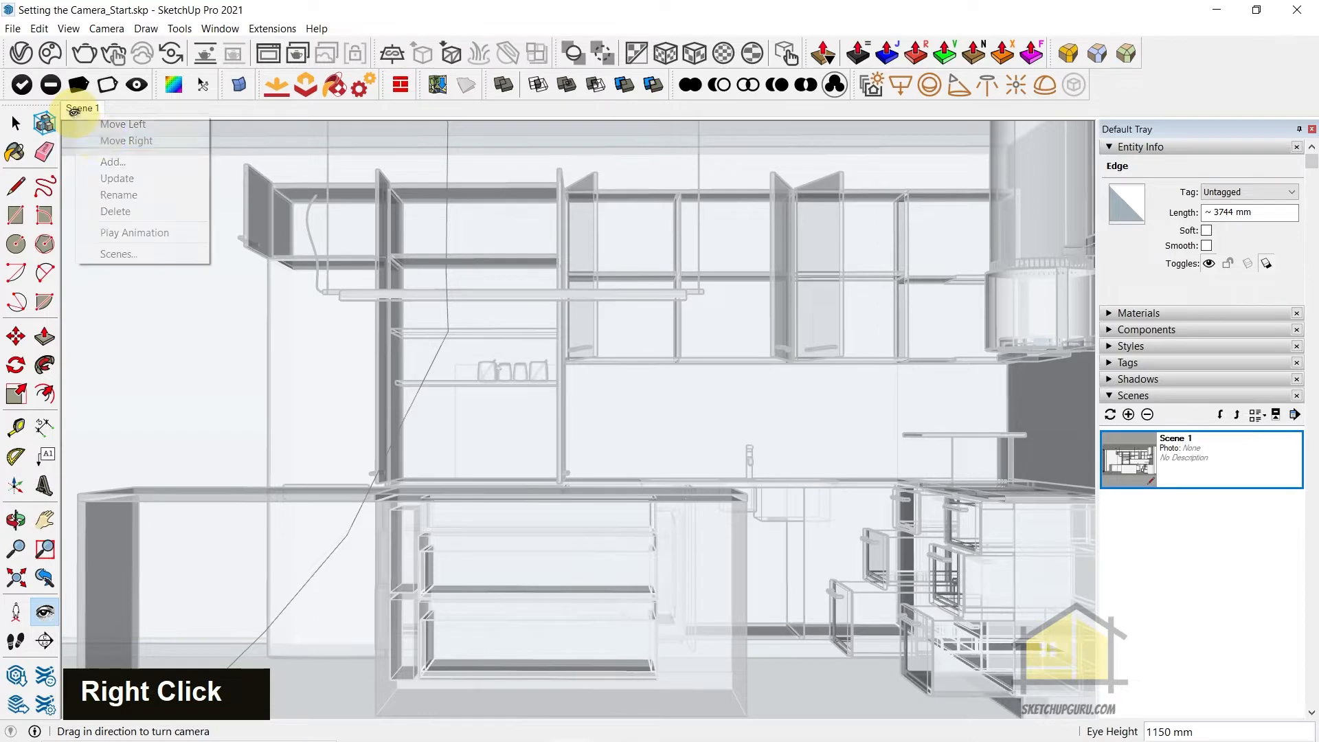
pyautogui.click(114, 160)
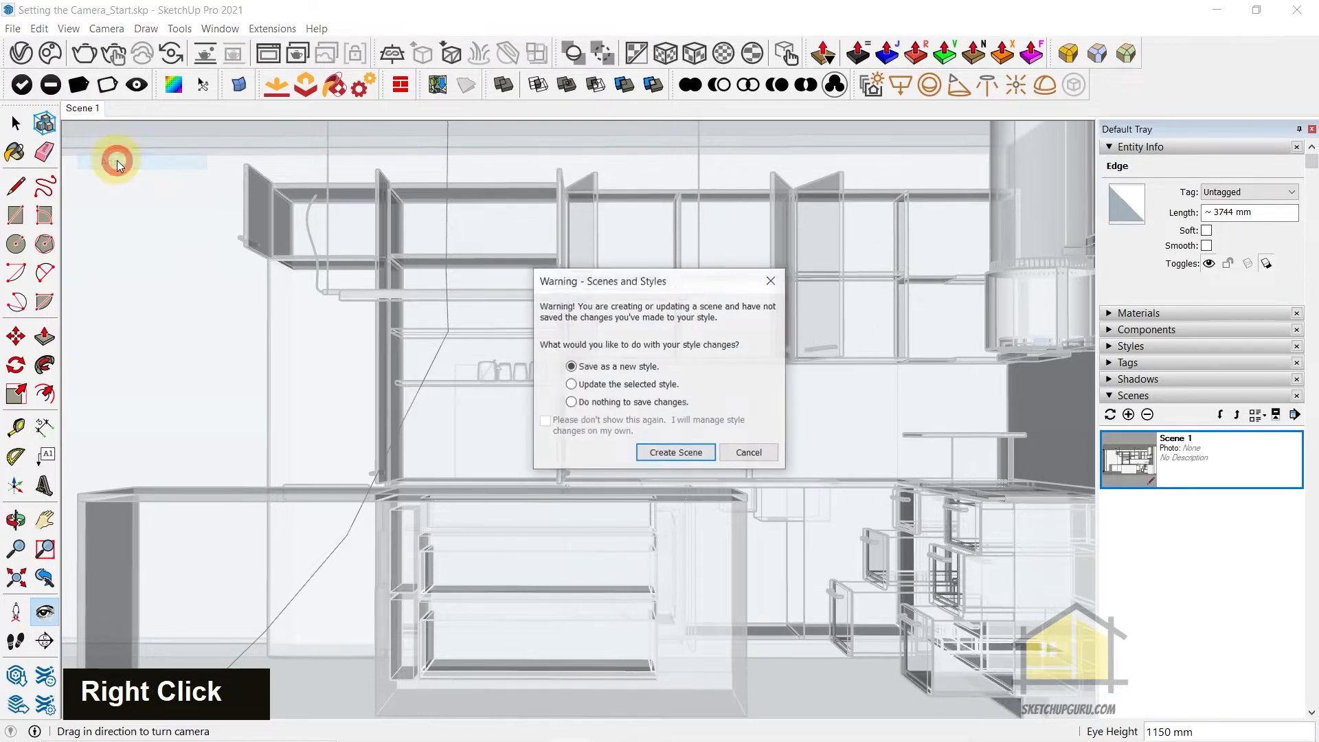
pyautogui.click(672, 452)
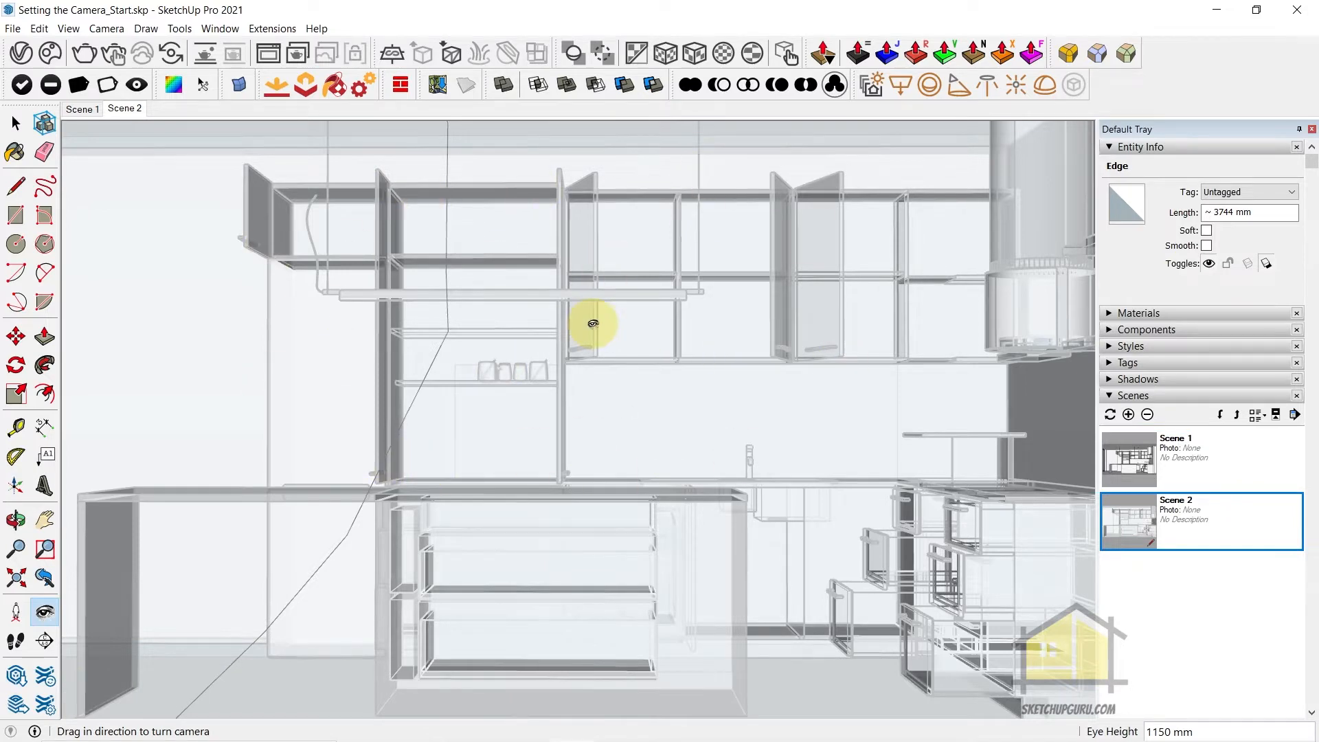
pyautogui.press('y')
pyautogui.press('y')
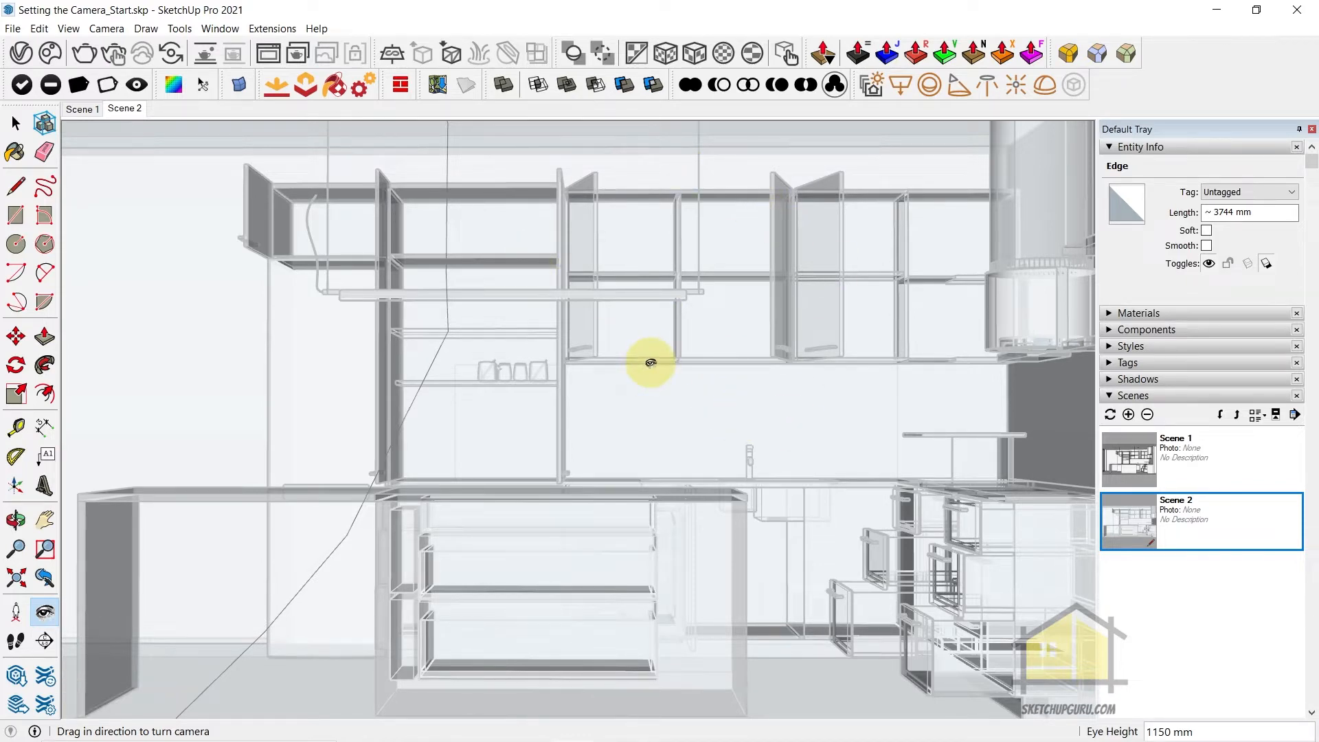
# Enable the V-Ray clipper on the Section 1 geometry in the Asset Editor, keeping its mode at Subtract
pyautogui.click(20, 55)
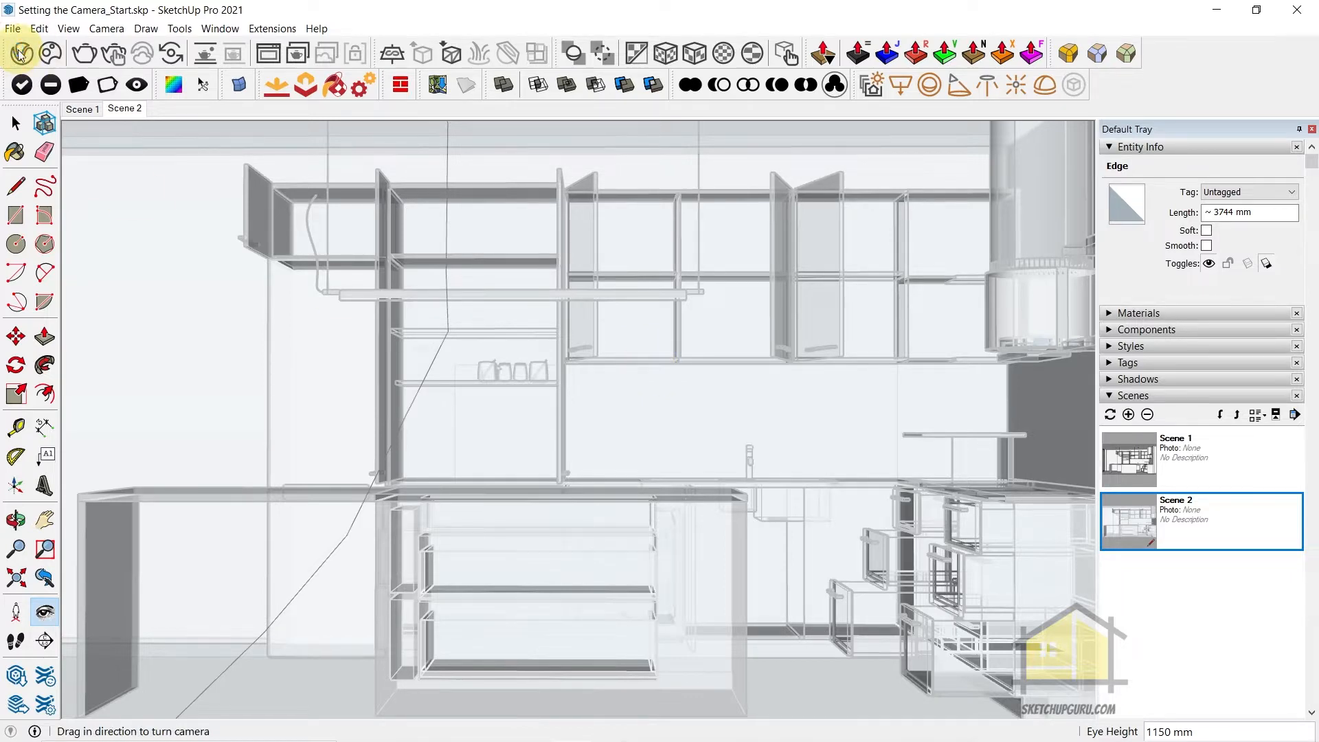
pyautogui.click(594, 130)
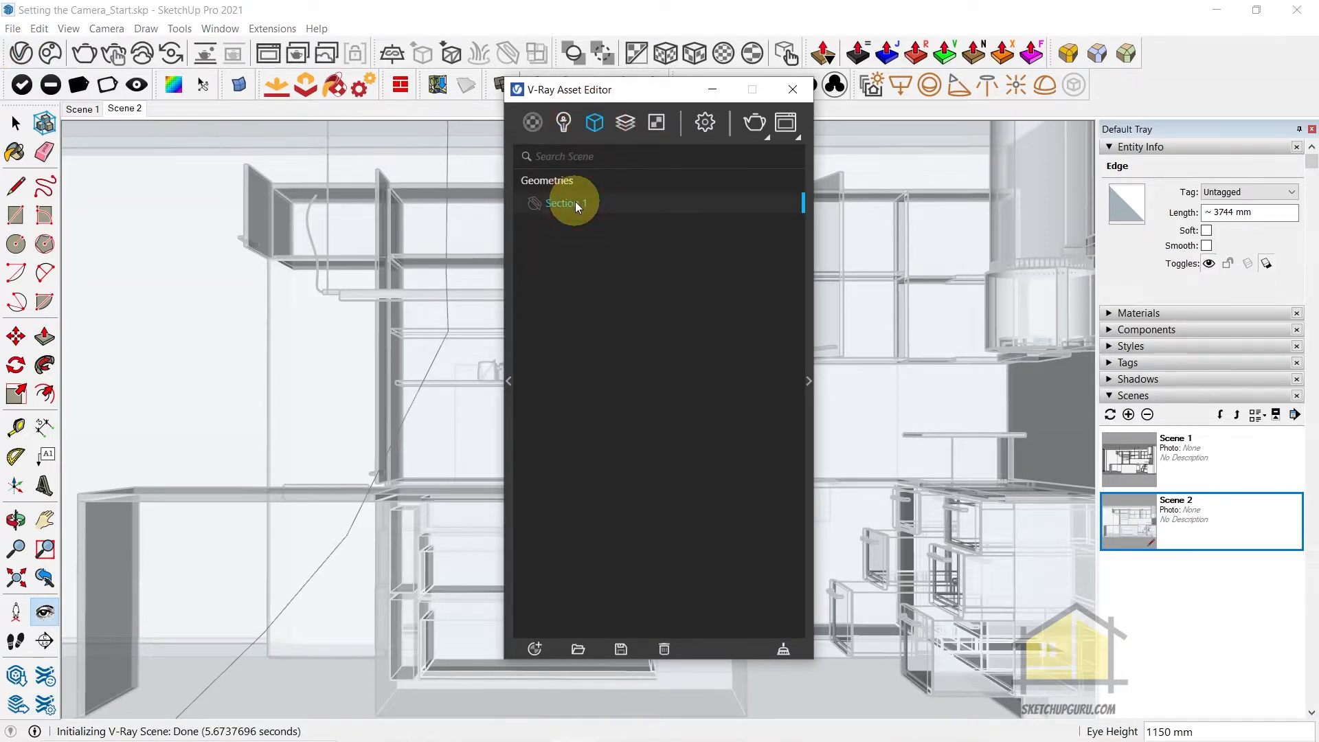
pyautogui.click(812, 324)
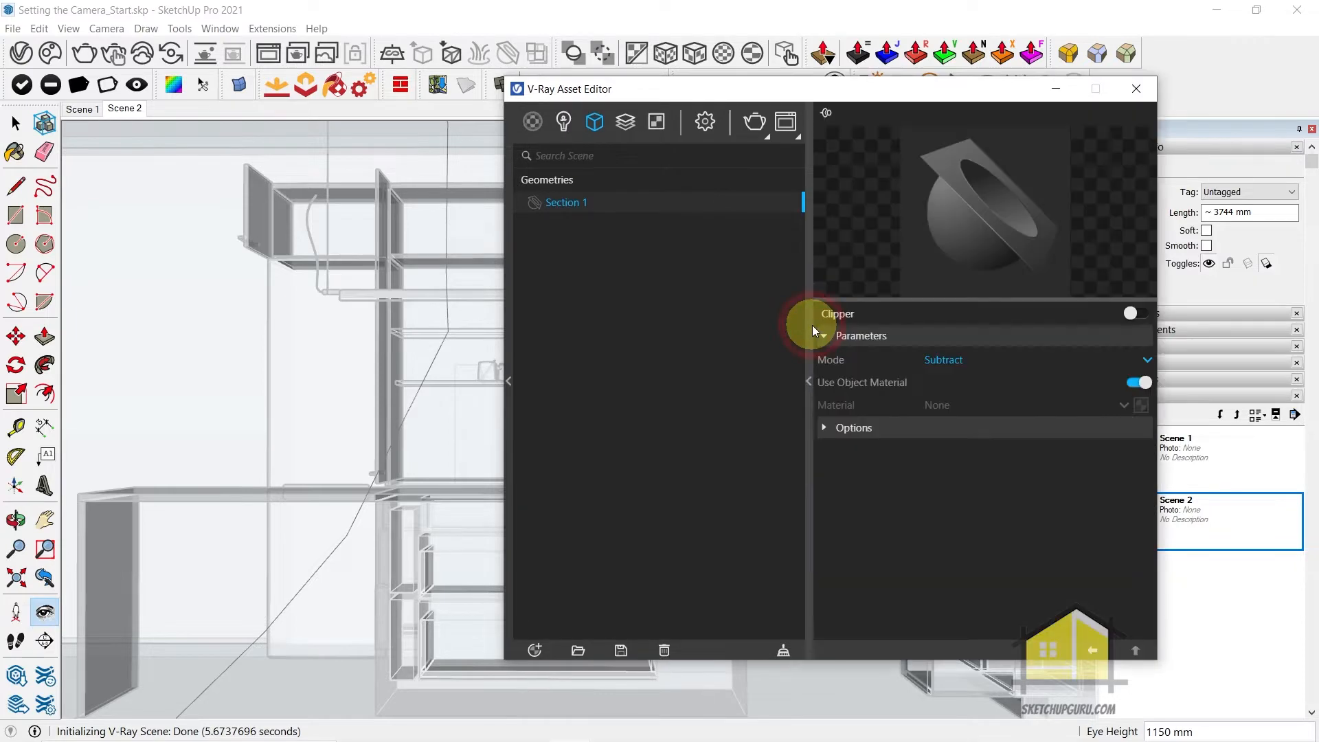
pyautogui.moveTo(790, 94); pyautogui.dragTo(319, 105)
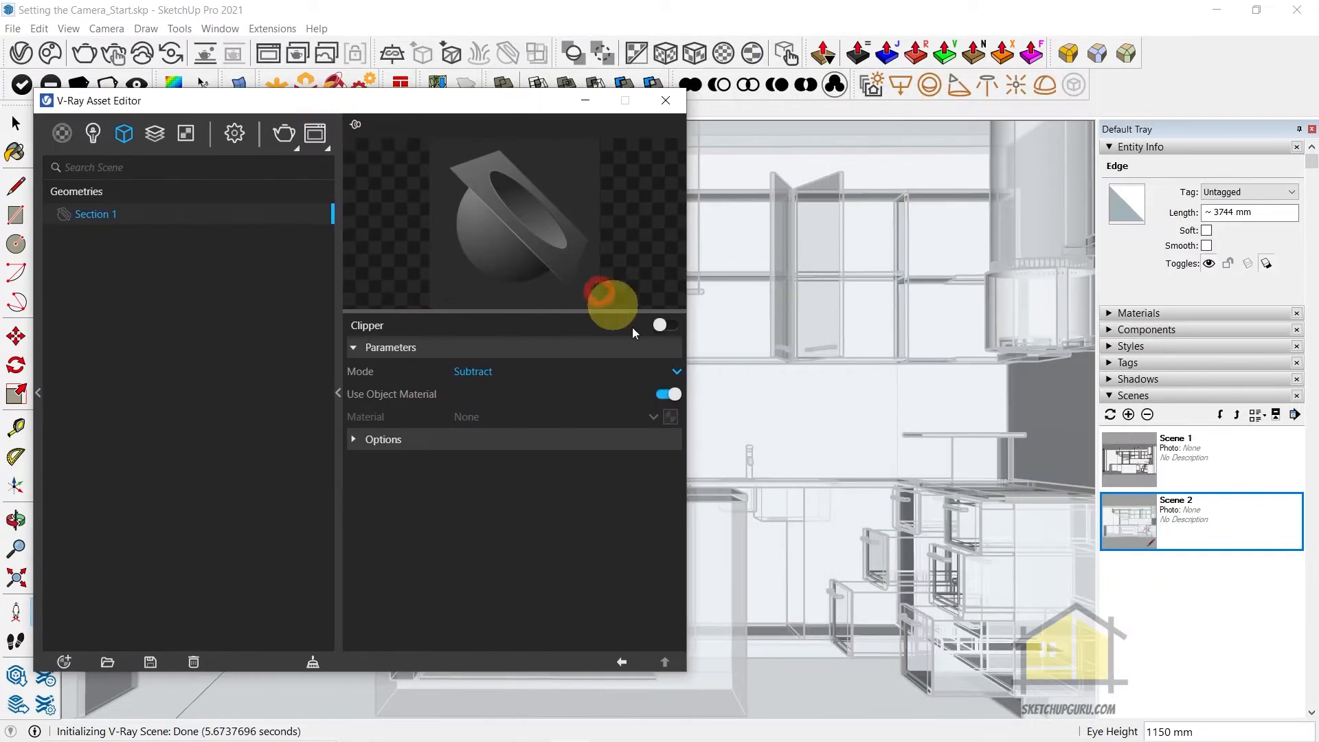
pyautogui.click(664, 325)
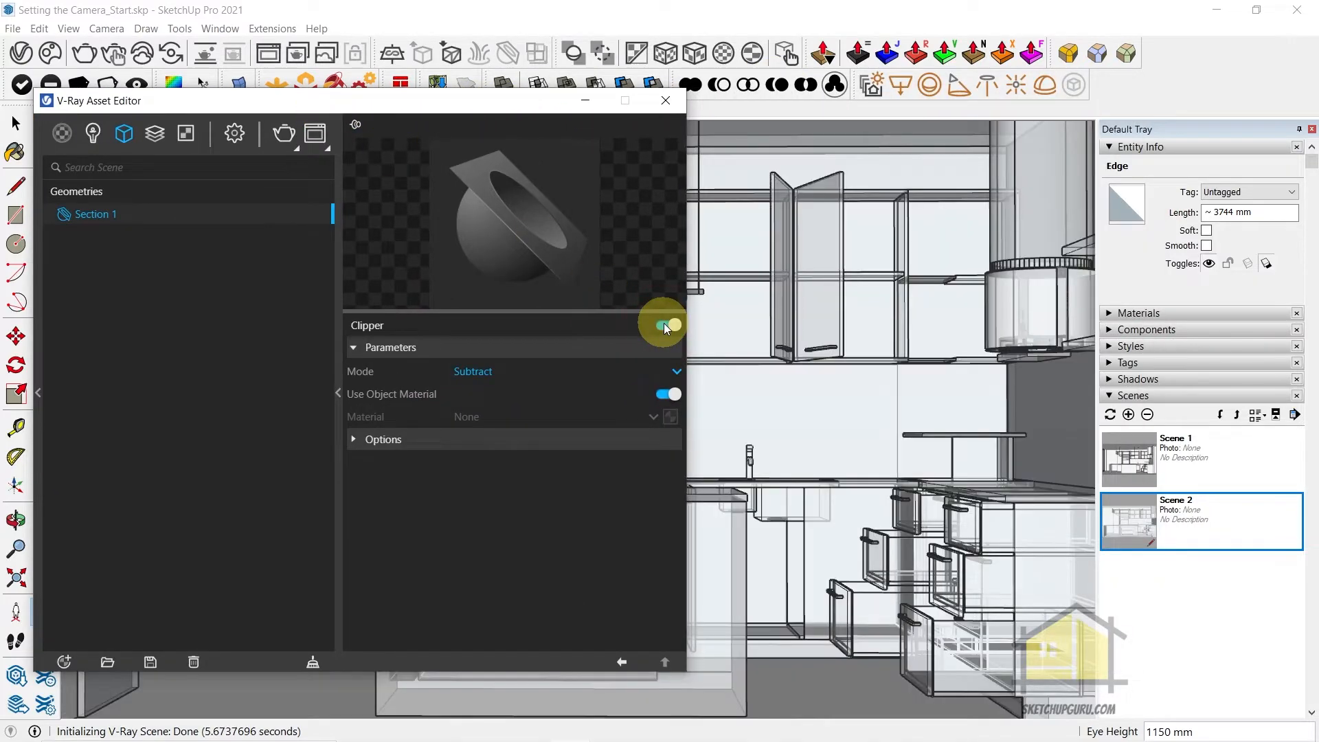
pyautogui.moveTo(471, 106); pyautogui.dragTo(131, 157)
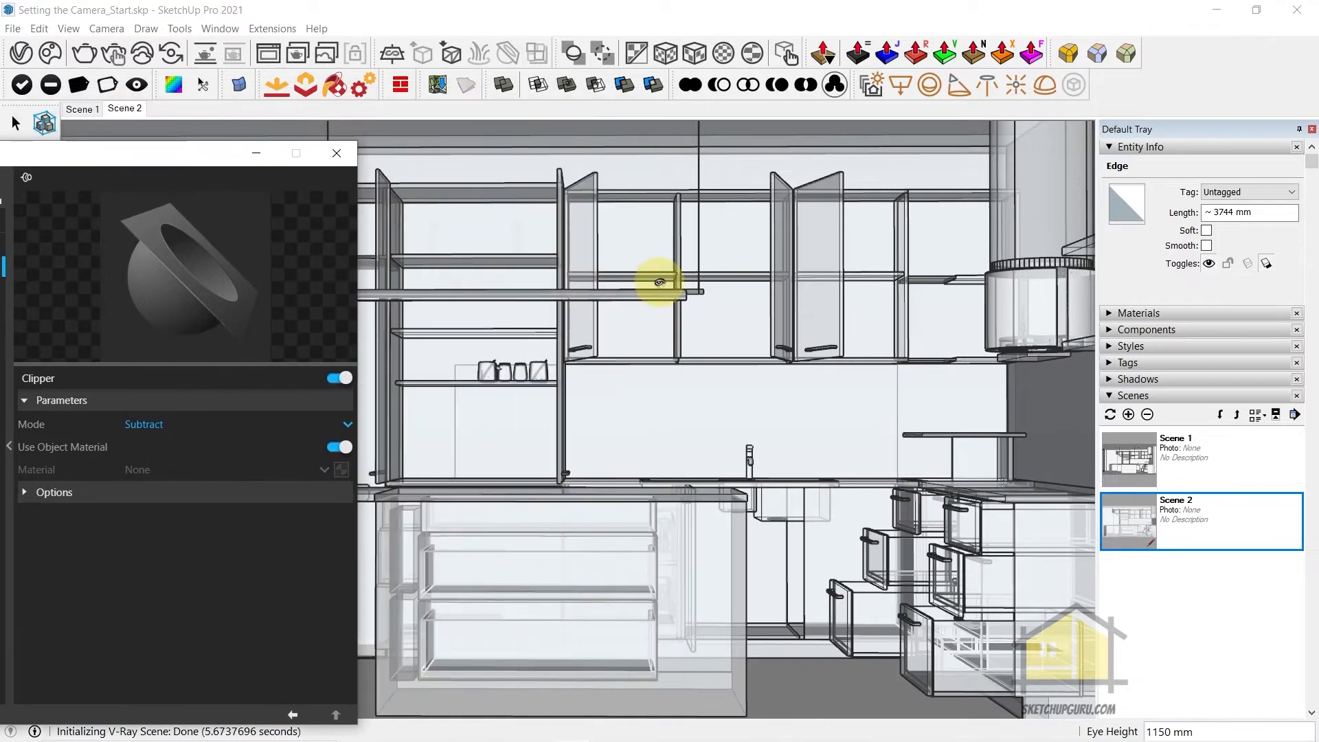
pyautogui.click(344, 161)
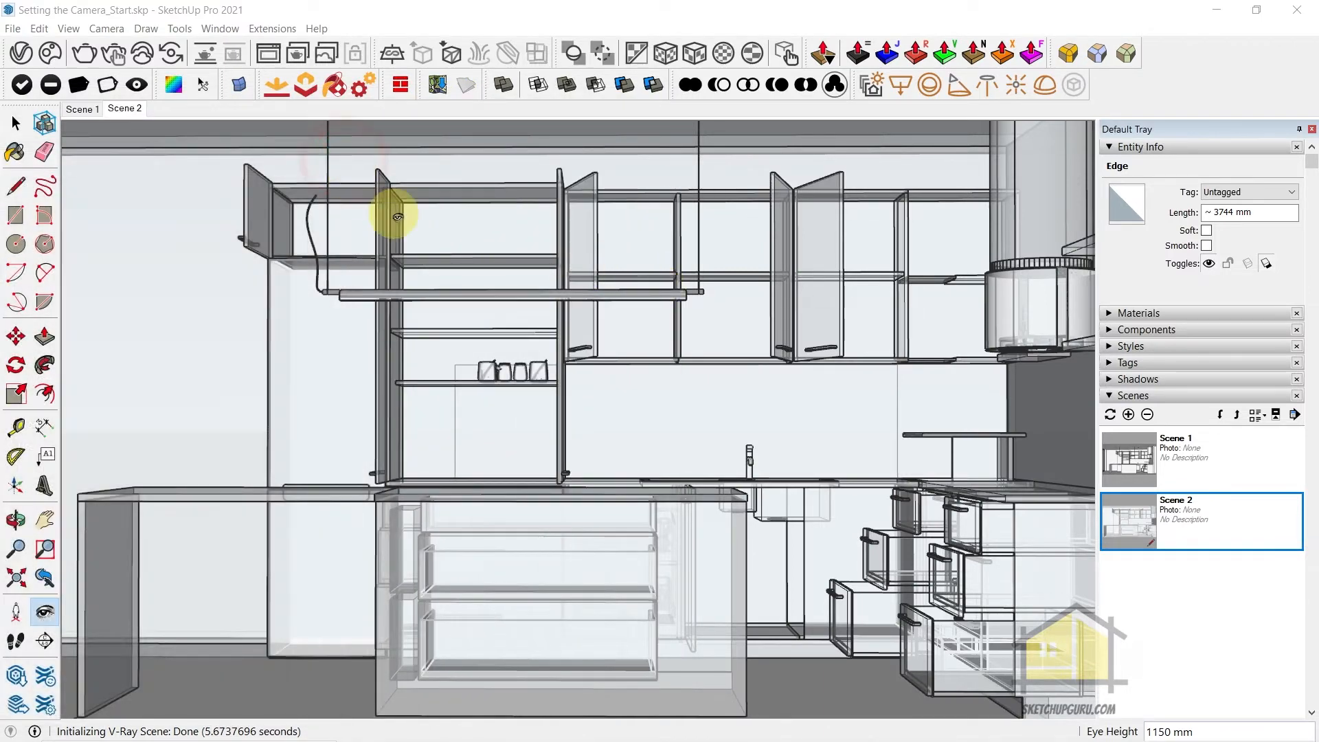
# Turn off X-ray display and update Scene 2, saving the style changes as a new style
pyautogui.click(14, 123)
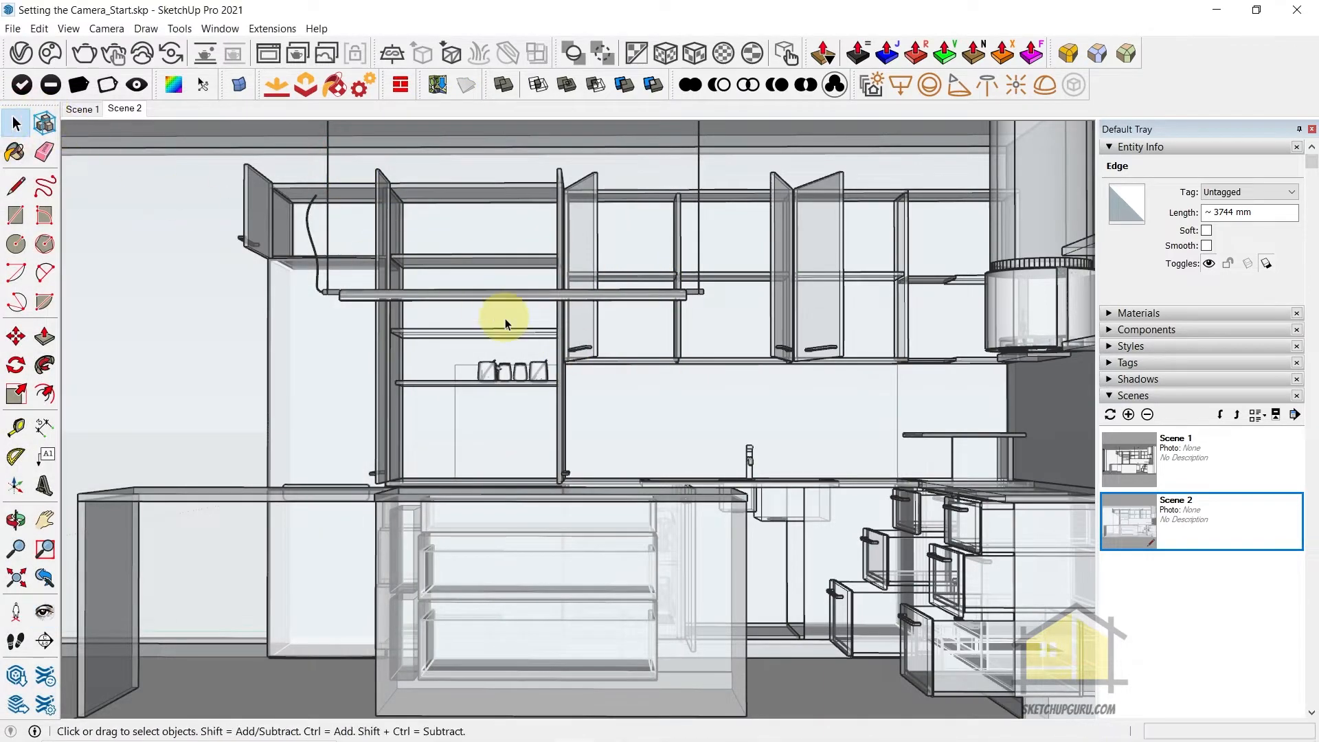
pyautogui.press('y')
pyautogui.press('y')
pyautogui.press('y')
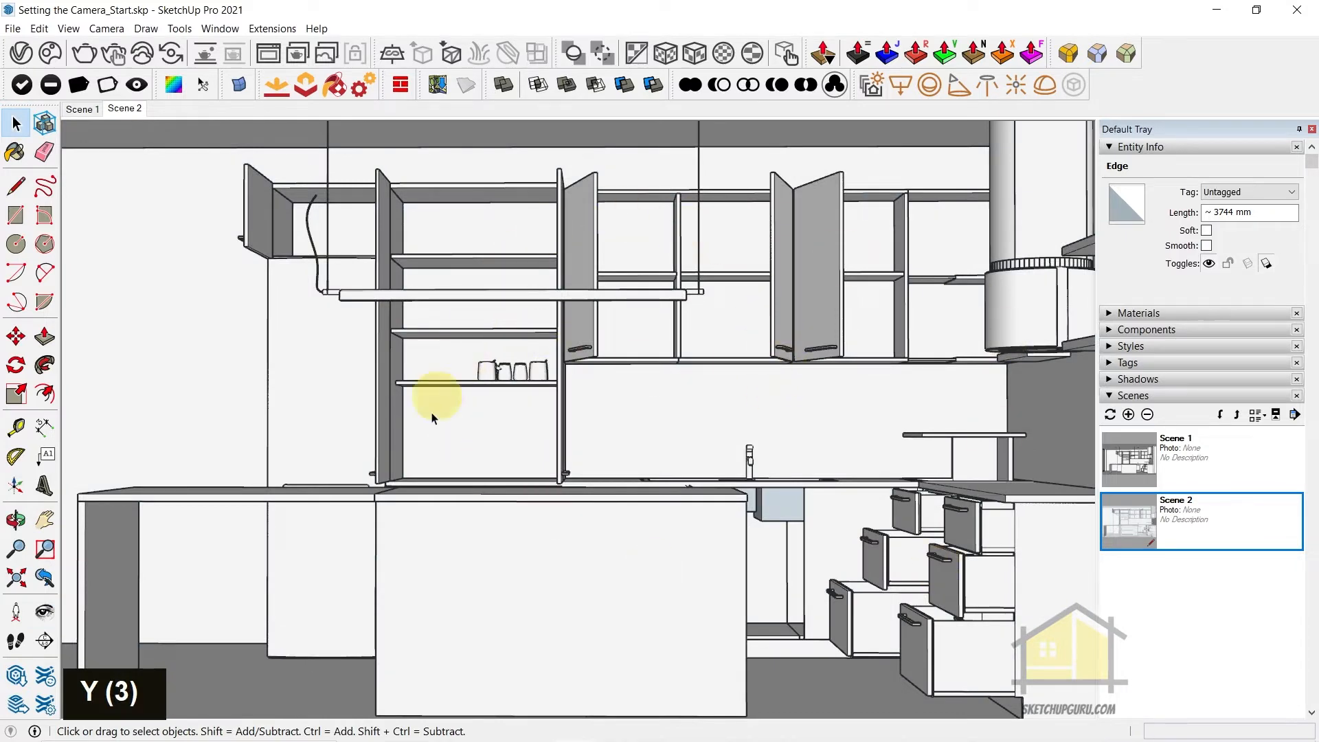
pyautogui.rightClick(120, 111)
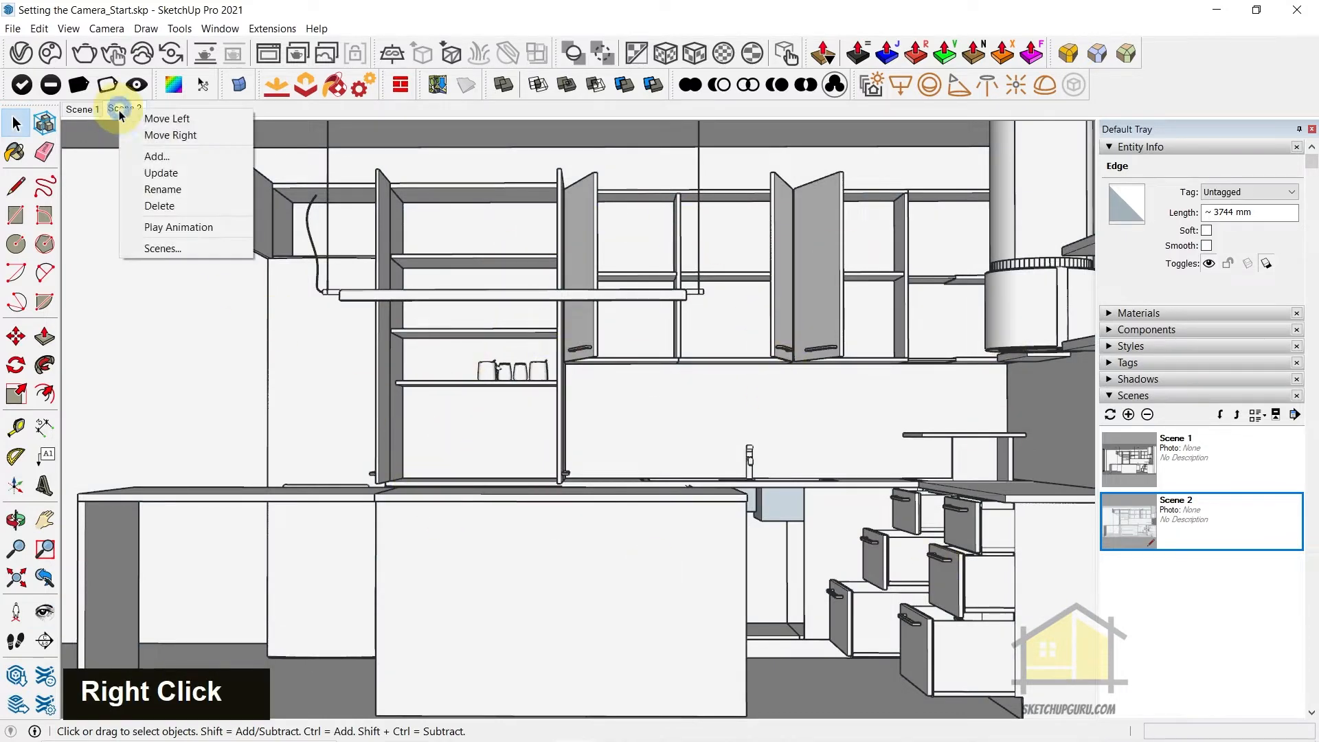
pyautogui.click(177, 175)
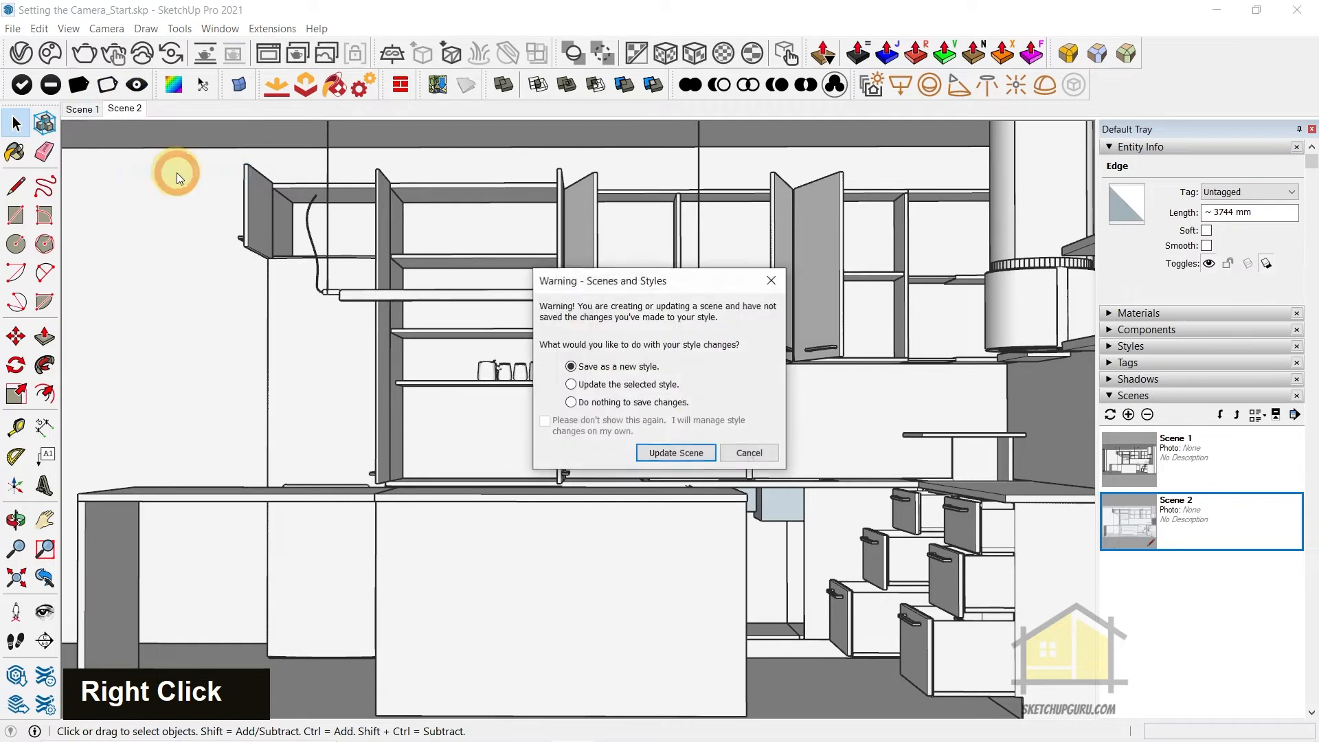
pyautogui.click(678, 454)
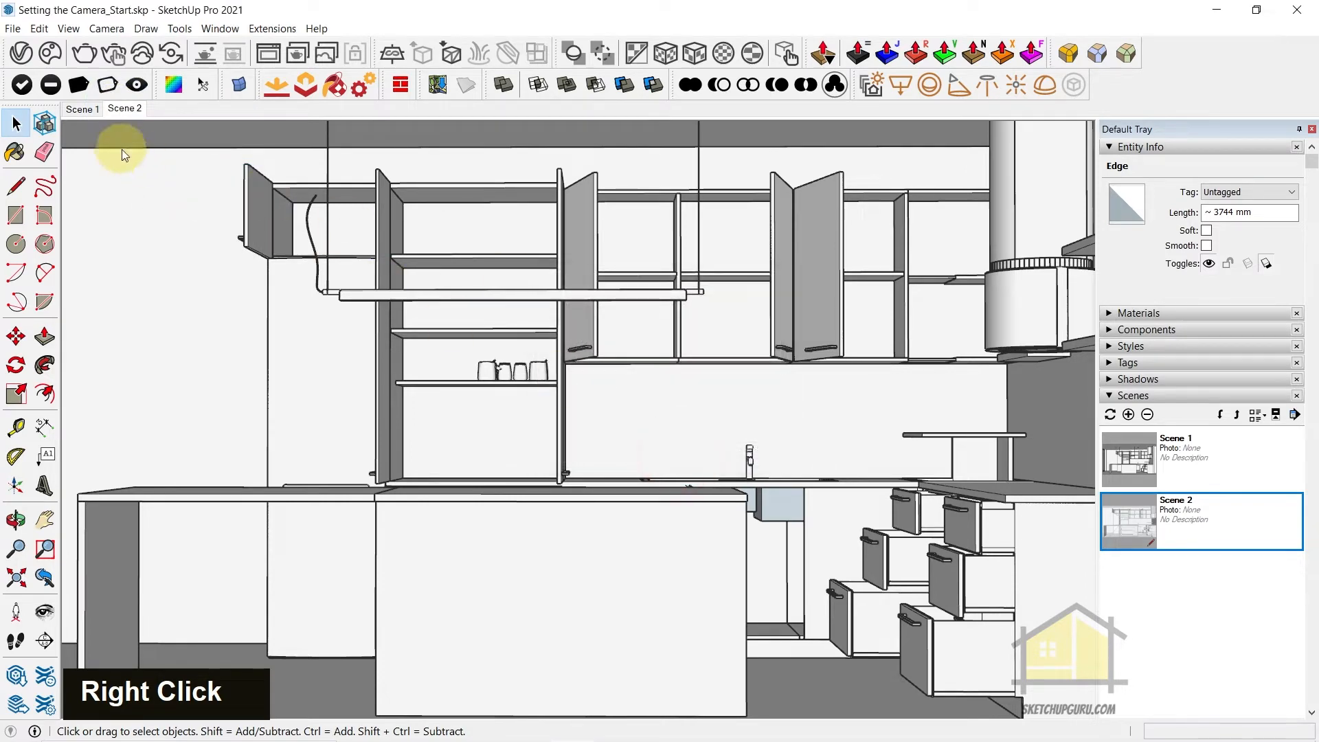
# Compare Scene 1 with Scene 2 and pull the Scene 2 camera back to frame more of the kitchen
pyautogui.click(81, 109)
pyautogui.click(134, 112)
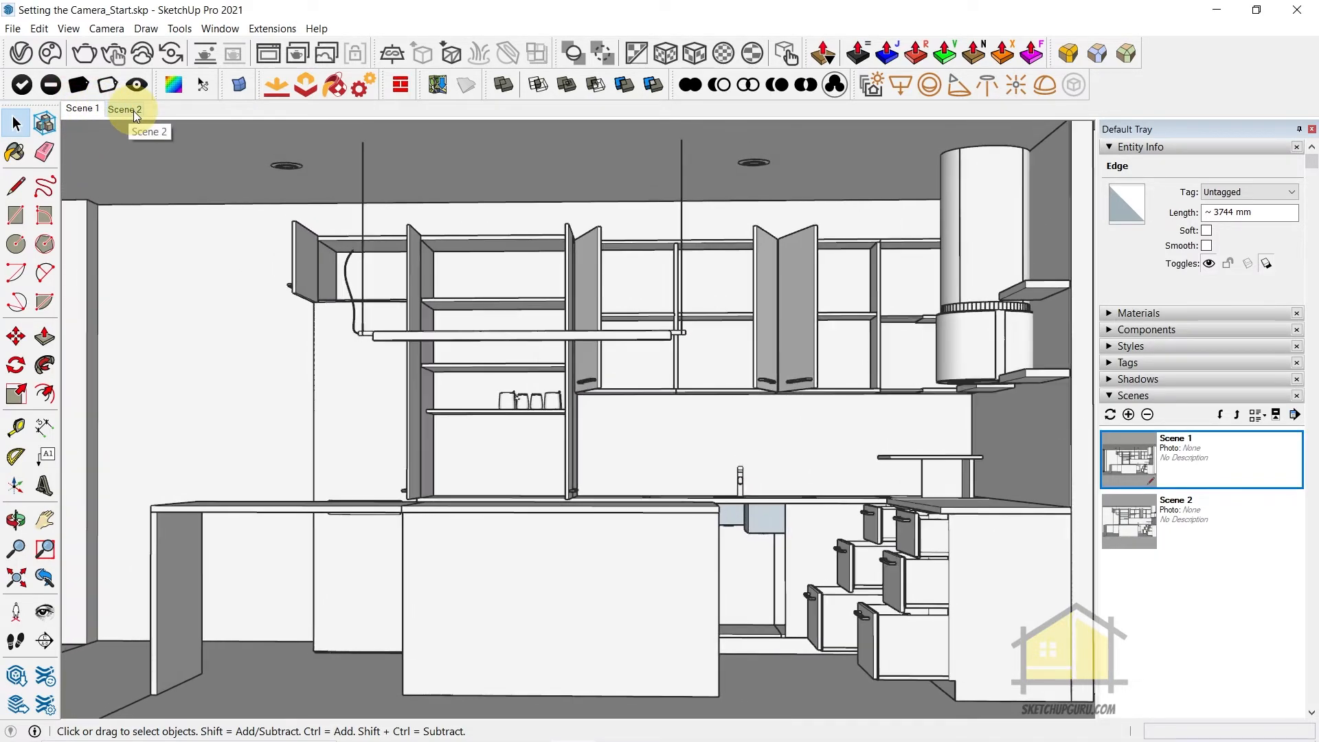
pyautogui.click(138, 109)
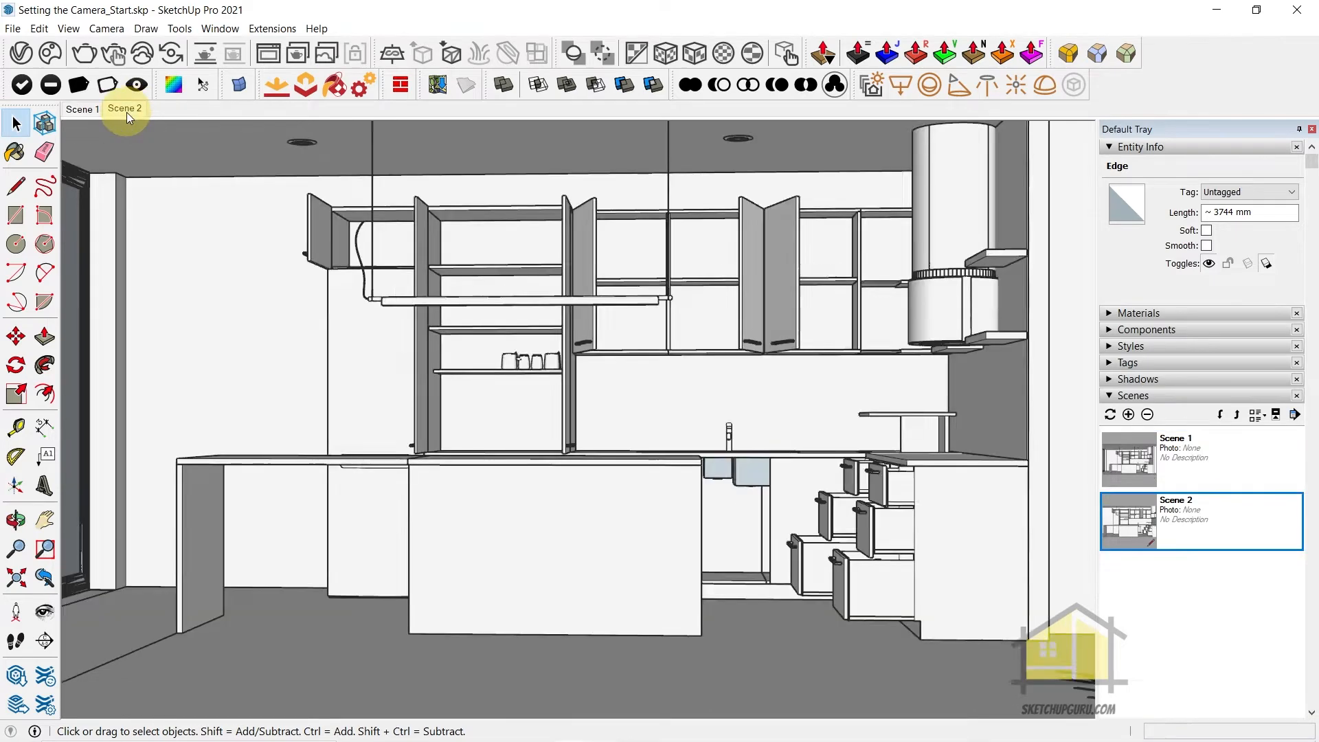
pyautogui.click(742, 376)
pyautogui.press('z')
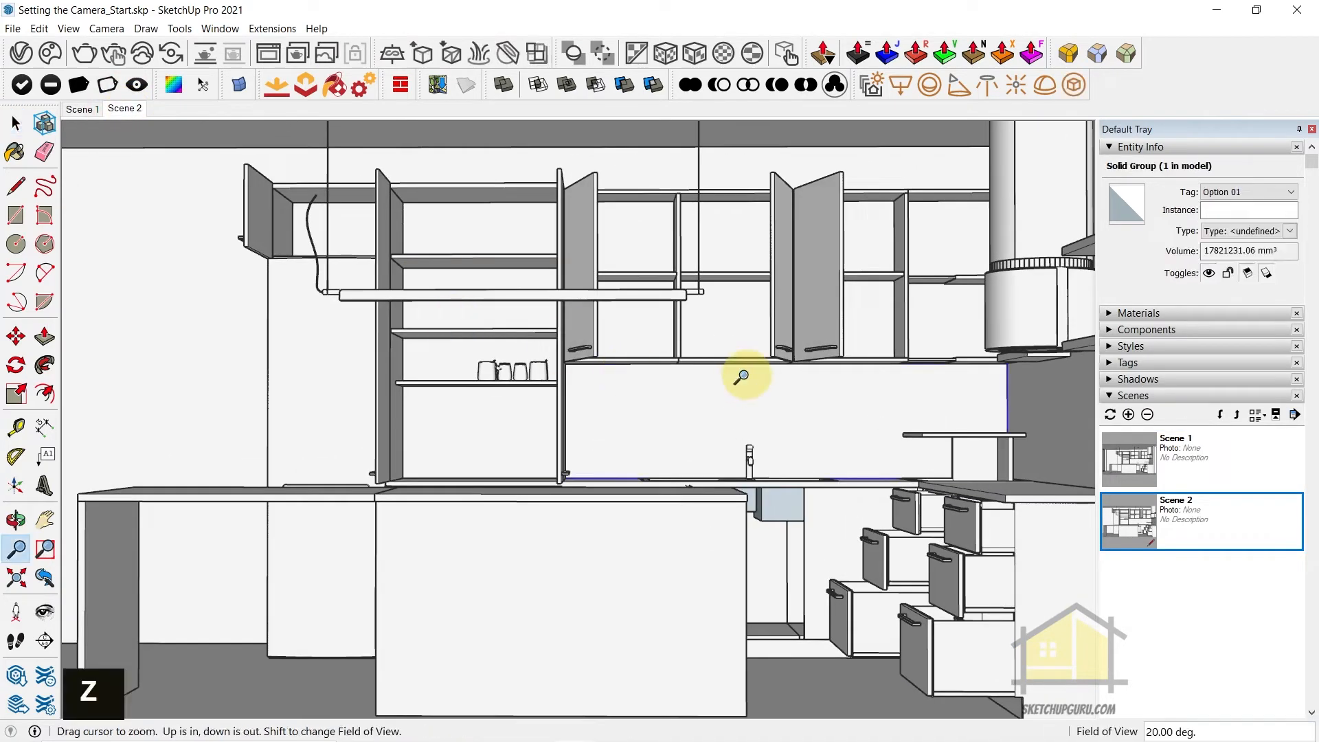
pyautogui.moveTo(707, 362); pyautogui.dragTo(694, 410)
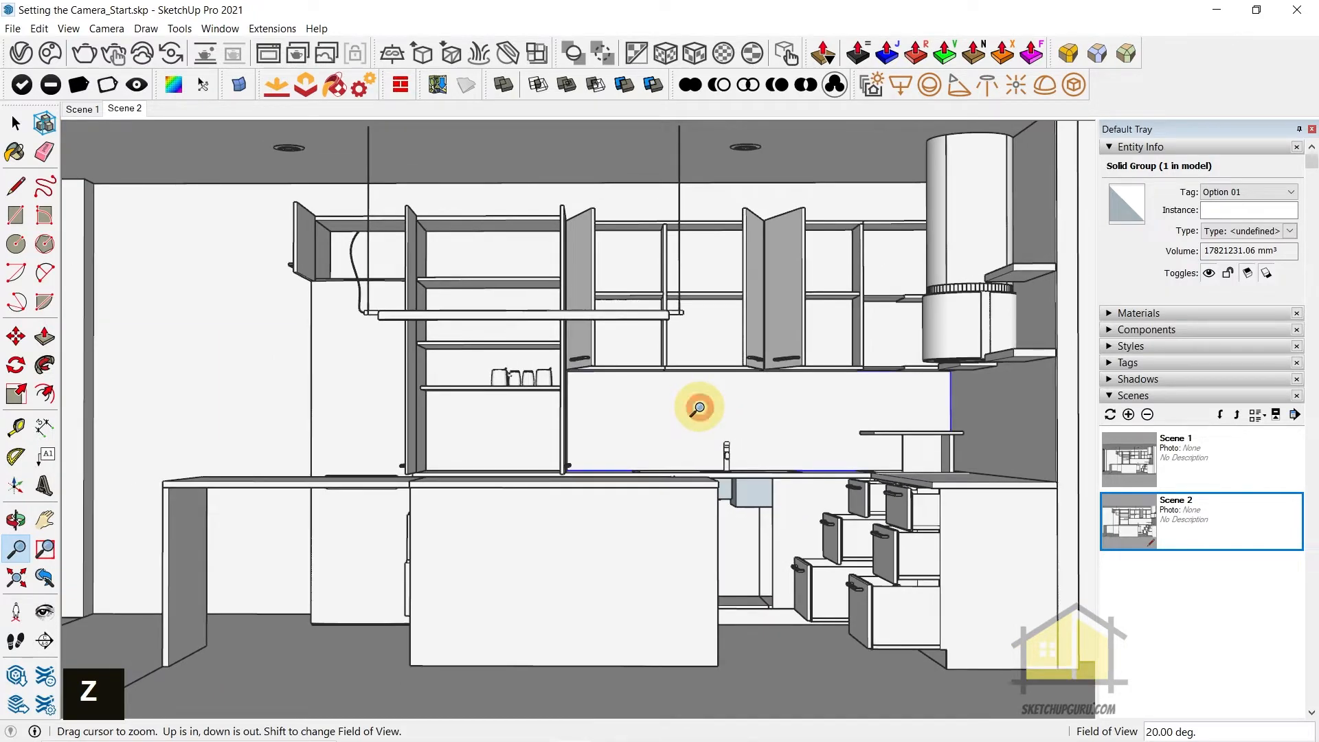
pyautogui.press('h')
pyautogui.moveTo(712, 398); pyautogui.dragTo(707, 388)
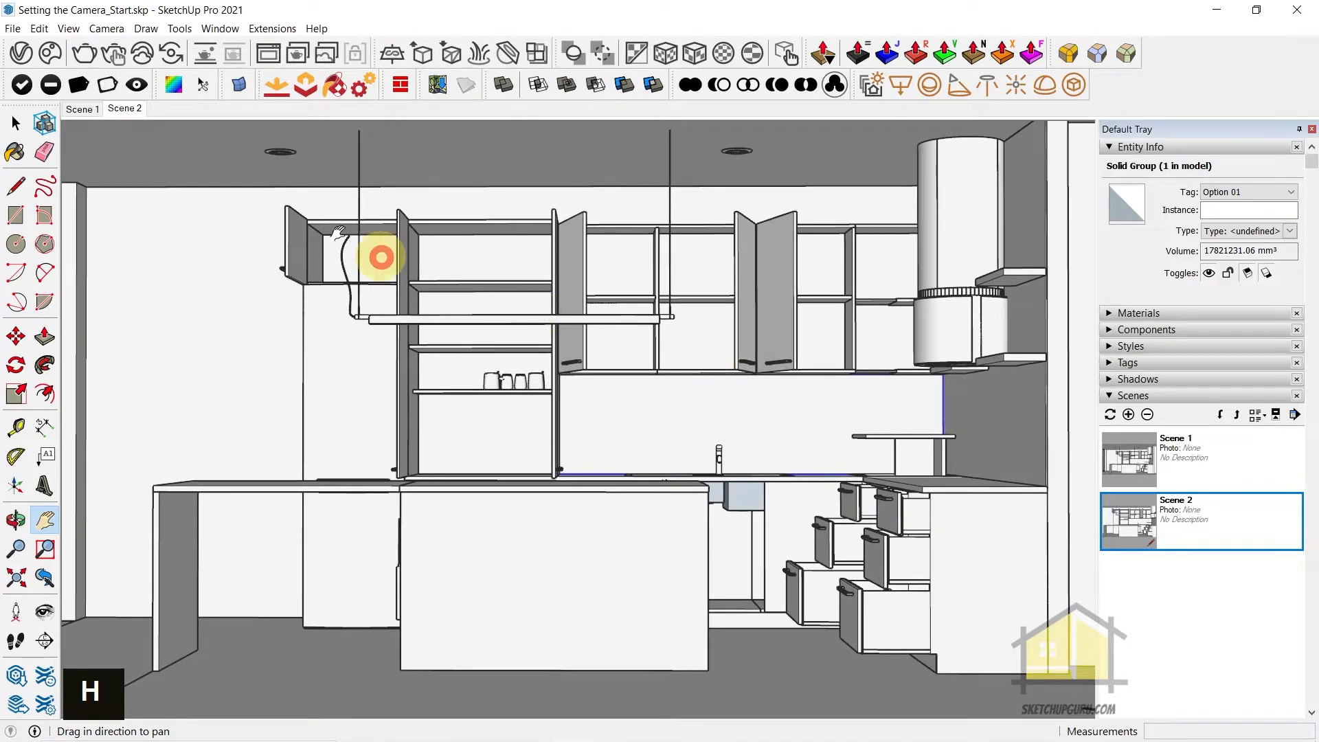
# Switch the camera to two-point perspective, recentre the kitchen, and update Scene 2 with this view
pyautogui.click(106, 28)
pyautogui.click(149, 134)
pyautogui.moveTo(589, 288); pyautogui.dragTo(594, 323)
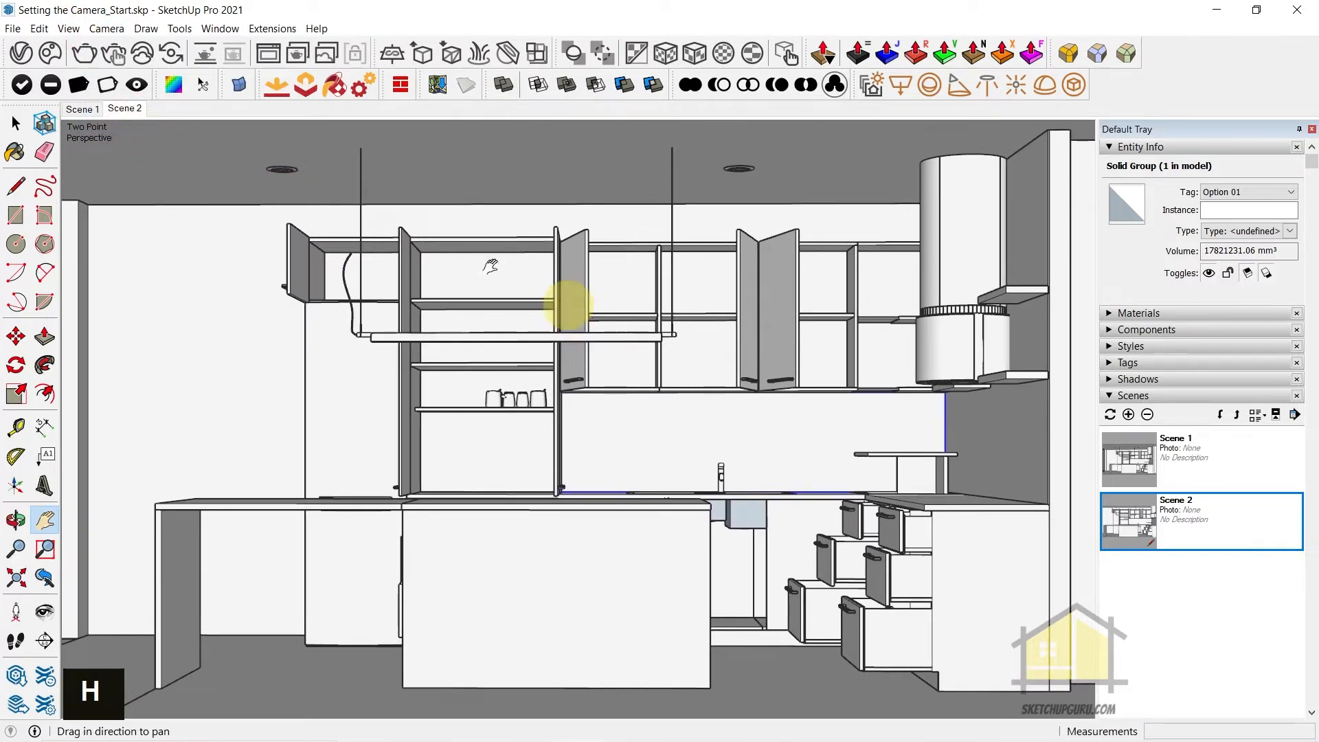
pyautogui.rightClick(128, 109)
pyautogui.click(172, 172)
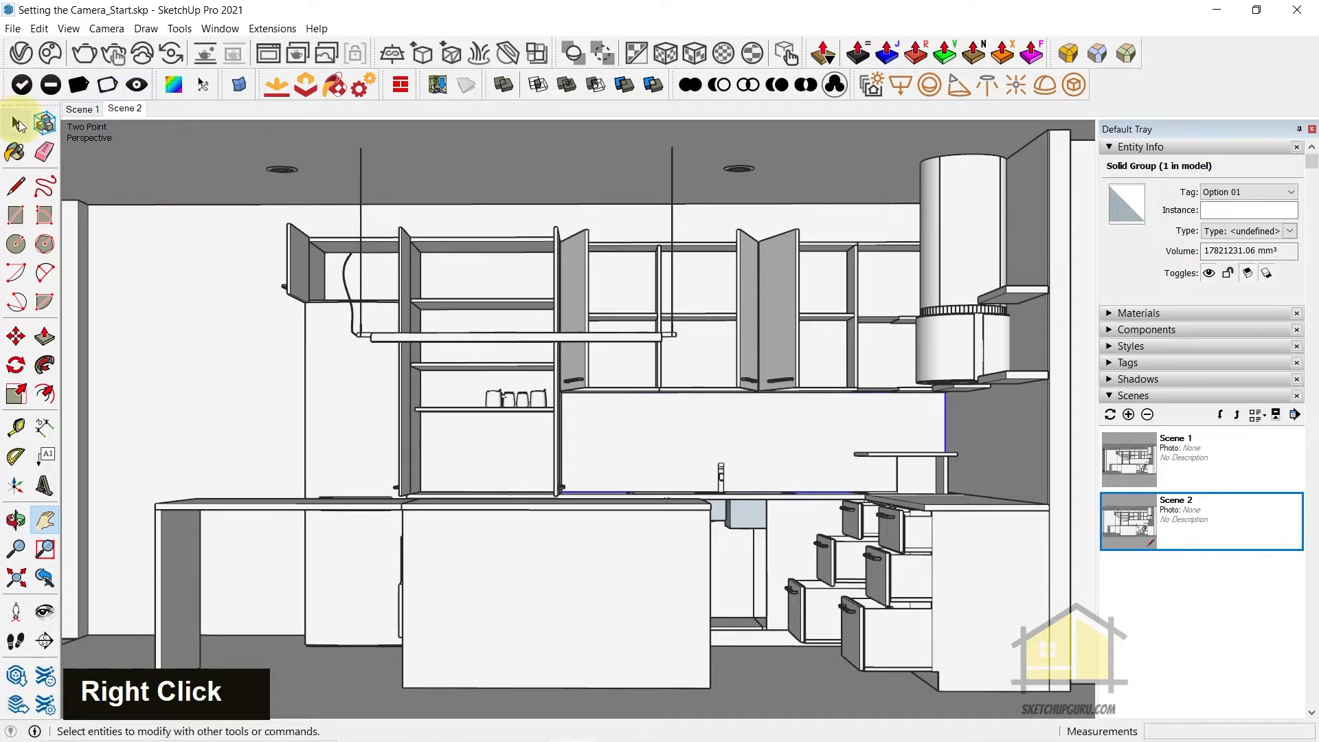
pyautogui.click(81, 108)
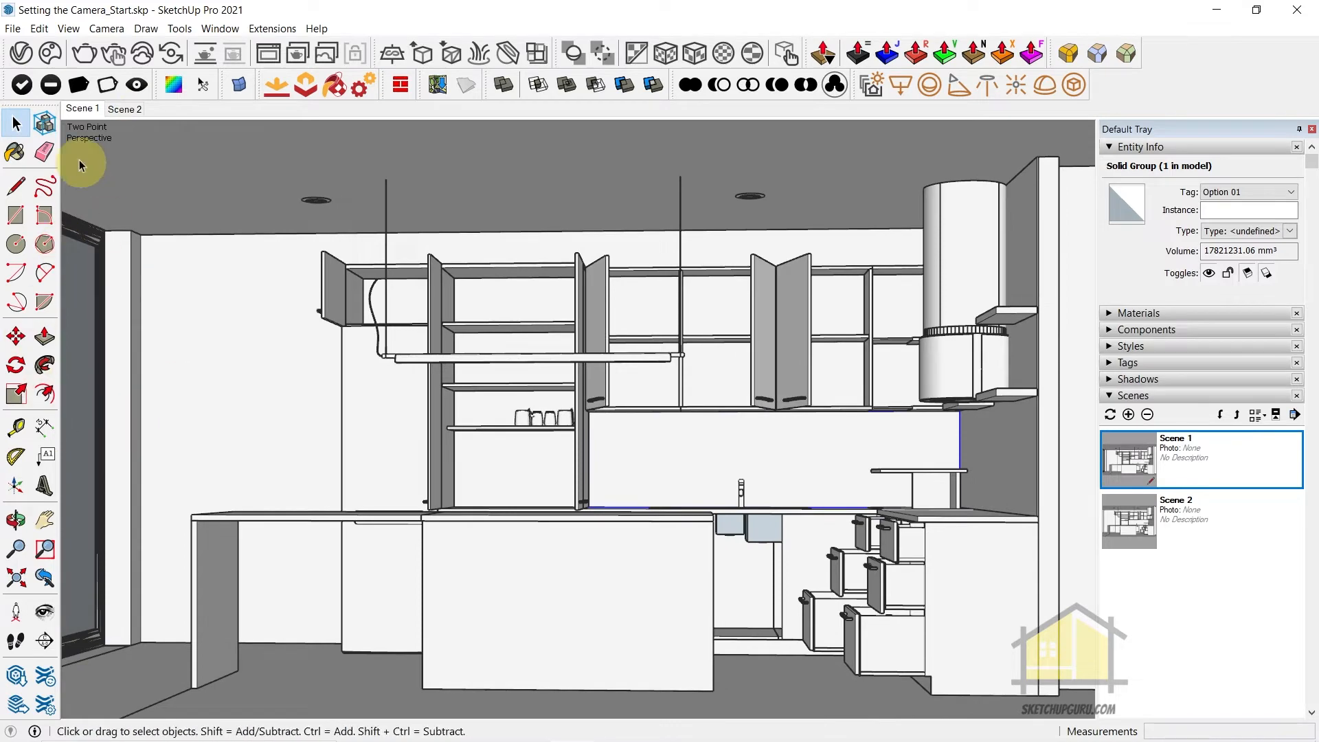
pyautogui.click(126, 110)
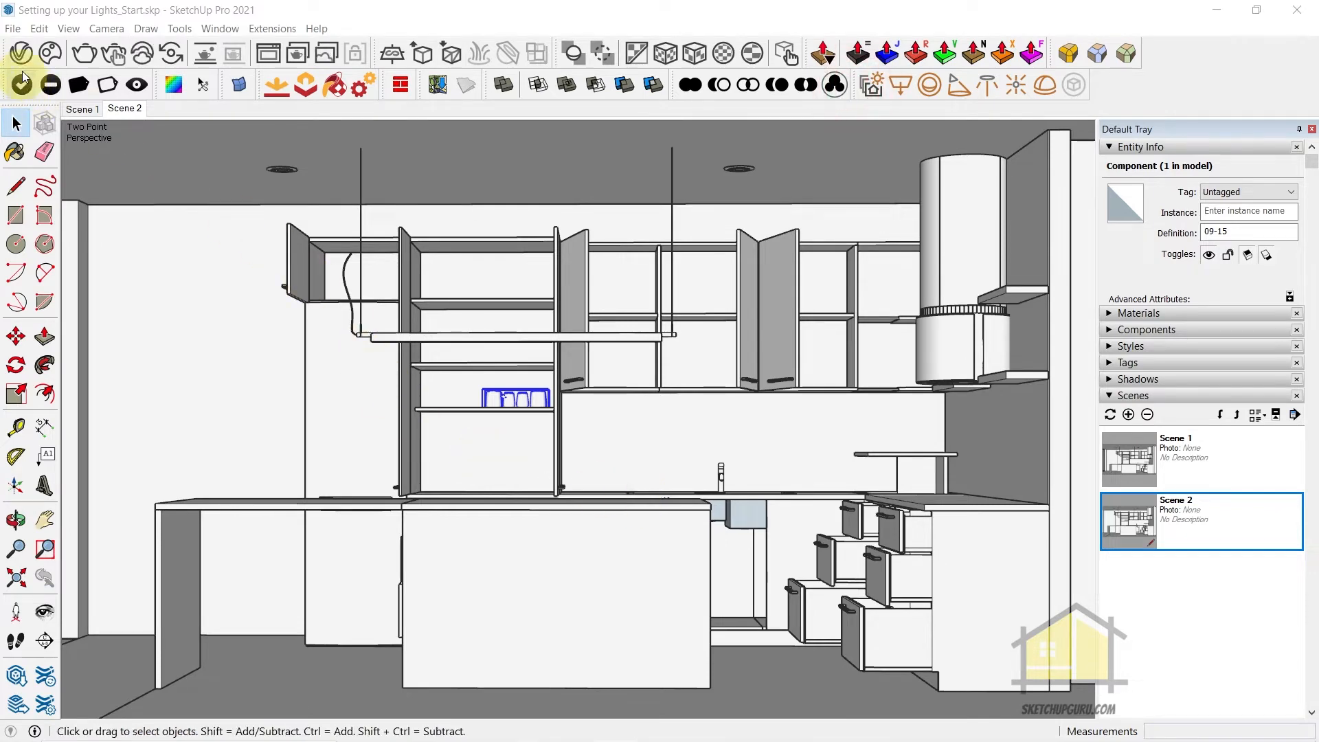
# Turn on interactive rendering in the V-Ray render settings and set the render engine to RTX
pyautogui.click(27, 50)
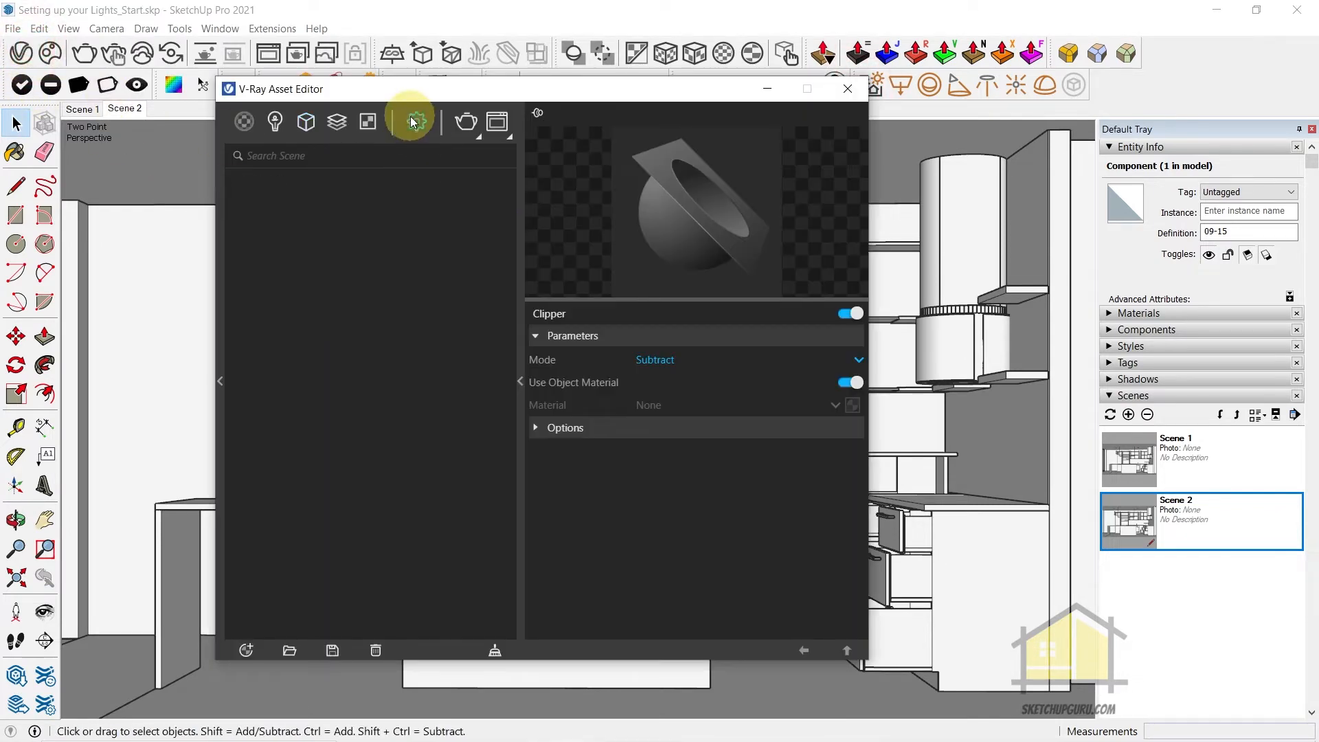
pyautogui.click(417, 122)
pyautogui.click(500, 206)
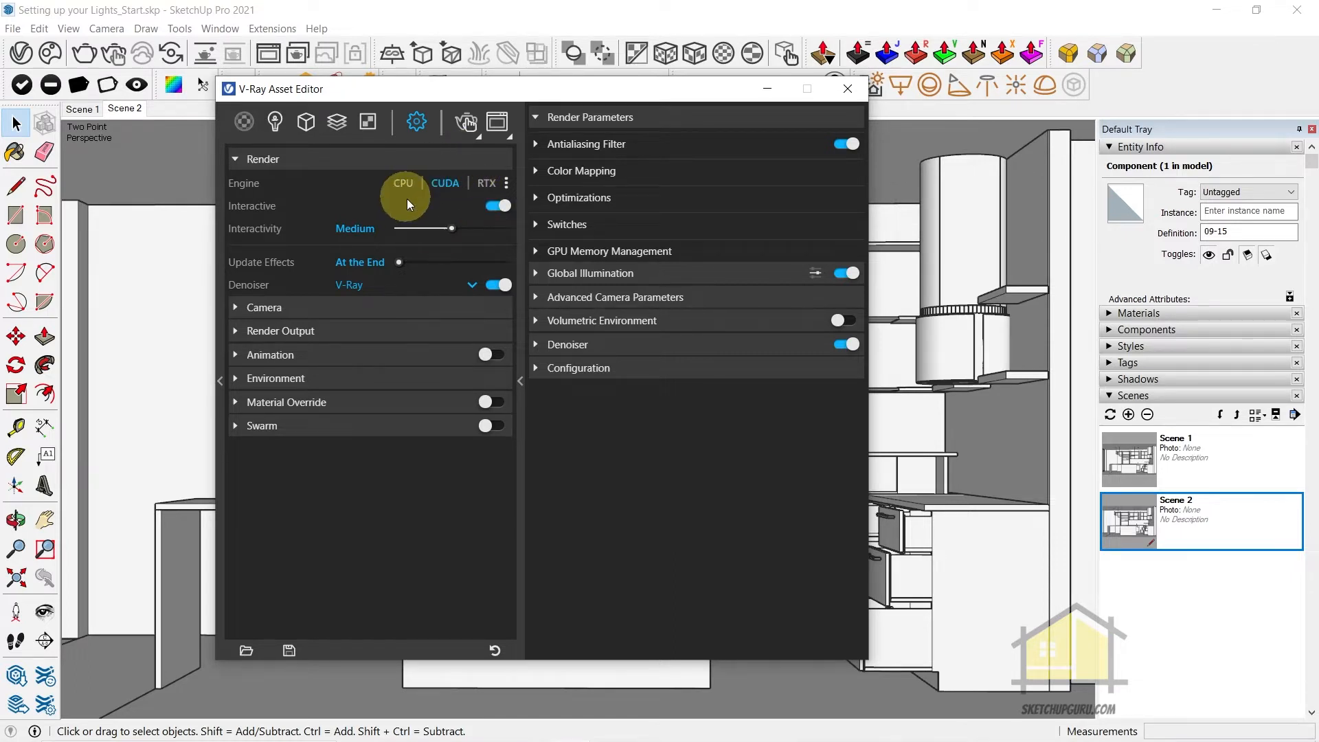
pyautogui.click(435, 185)
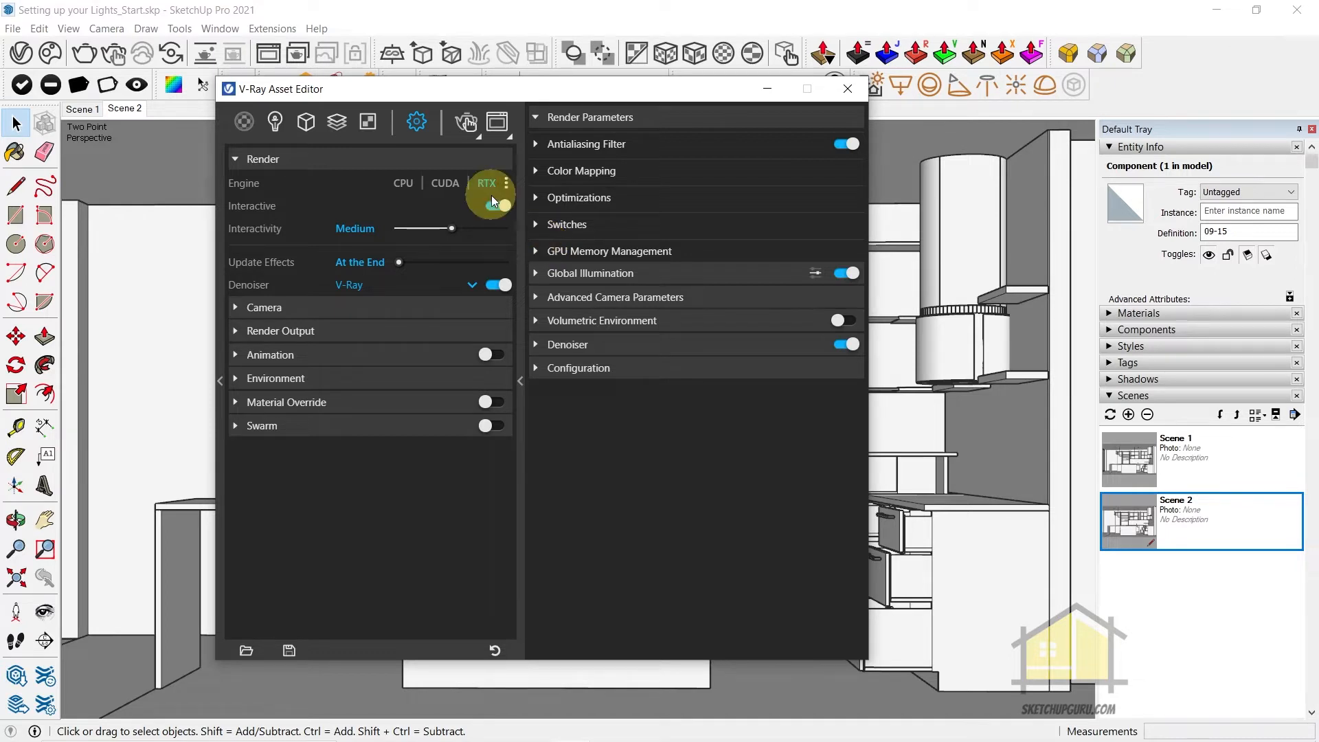
pyautogui.click(405, 183)
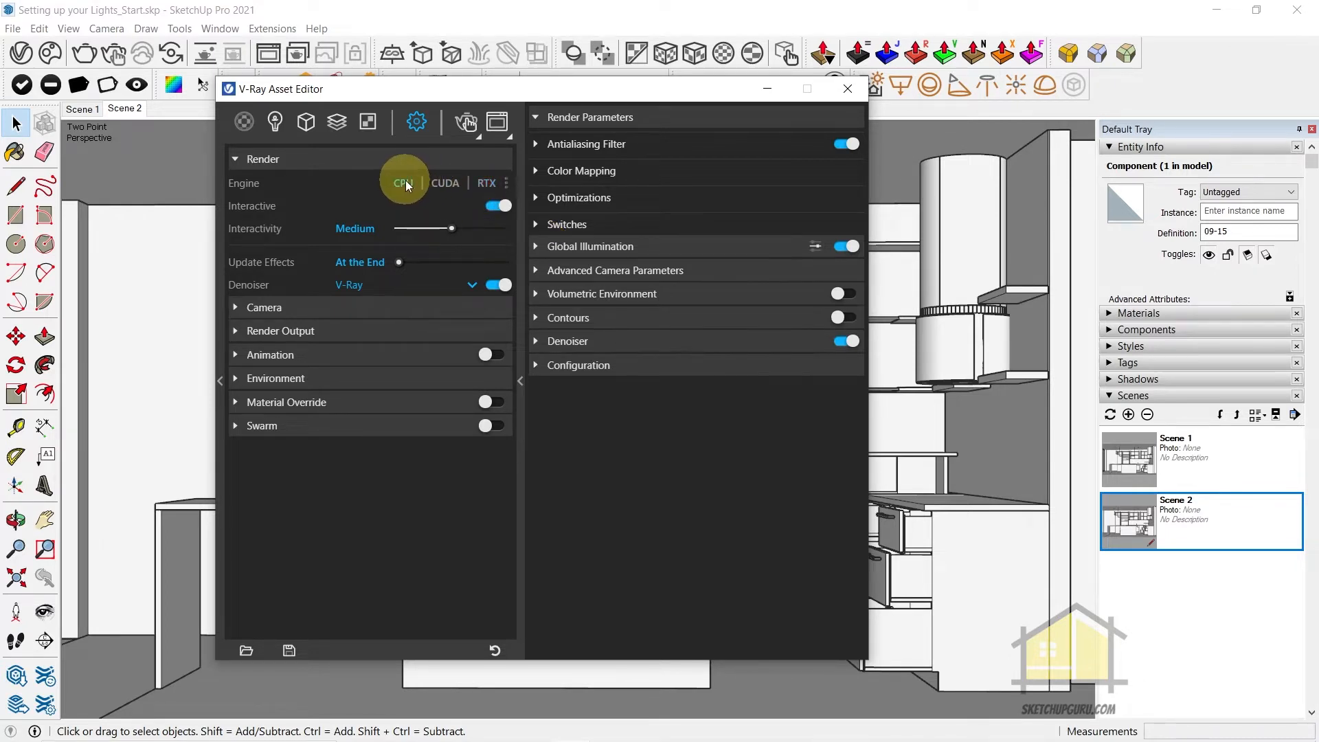
pyautogui.click(488, 186)
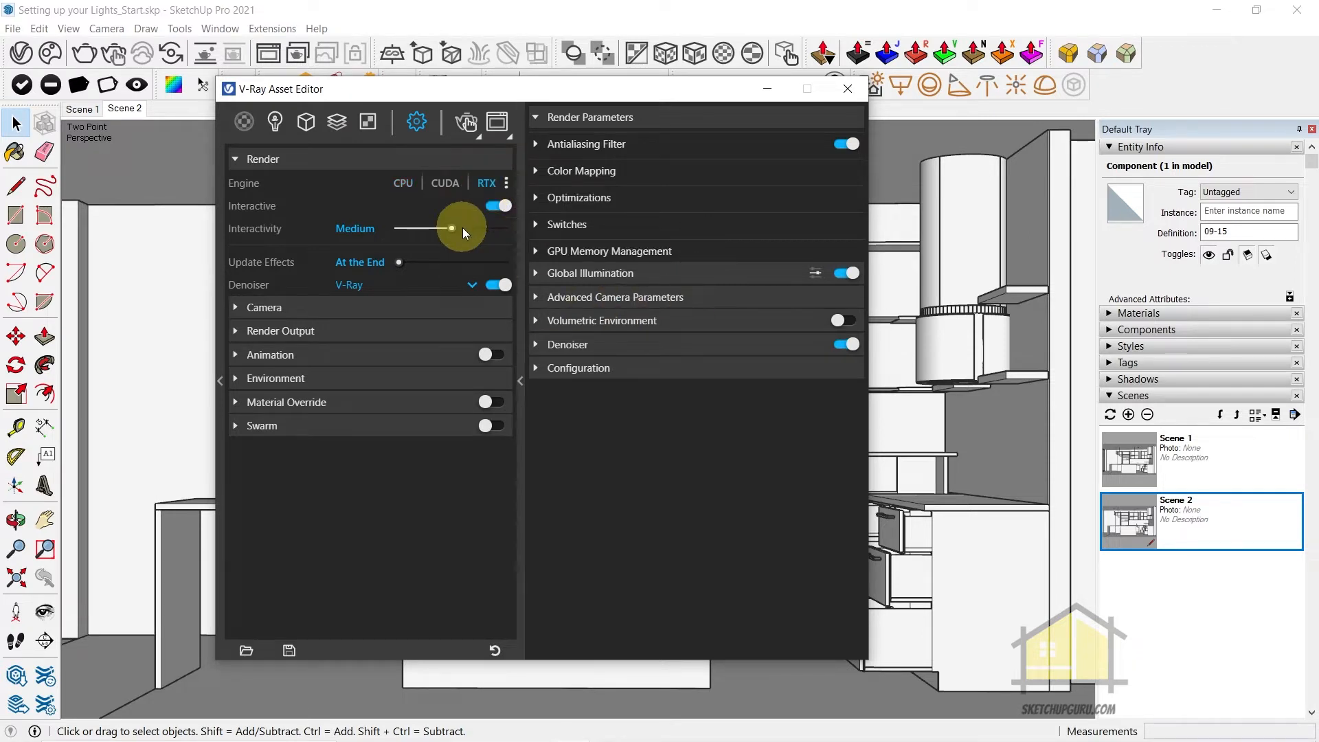
# Set interactivity to High, update effects to Rapid and the denoiser to NVIDIA AI
pyautogui.moveTo(452, 229); pyautogui.dragTo(485, 230)
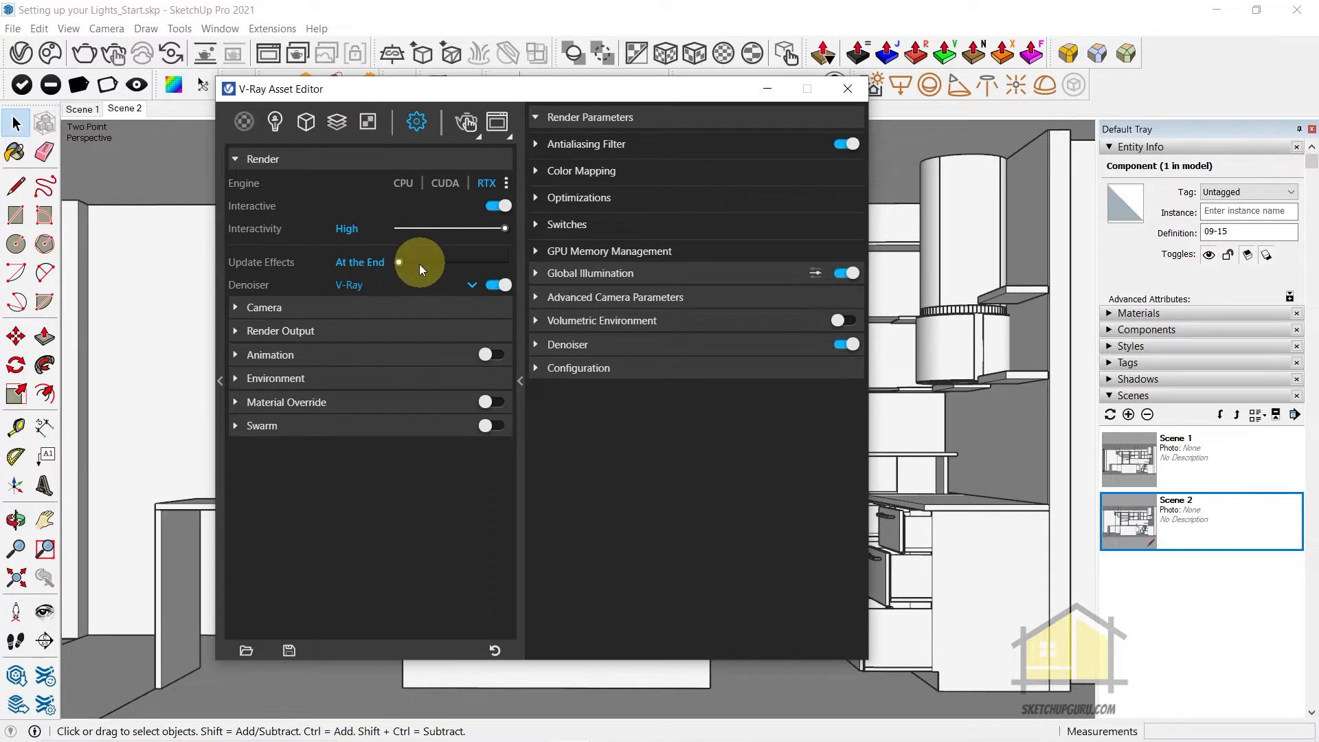
pyautogui.moveTo(421, 264); pyautogui.dragTo(573, 283)
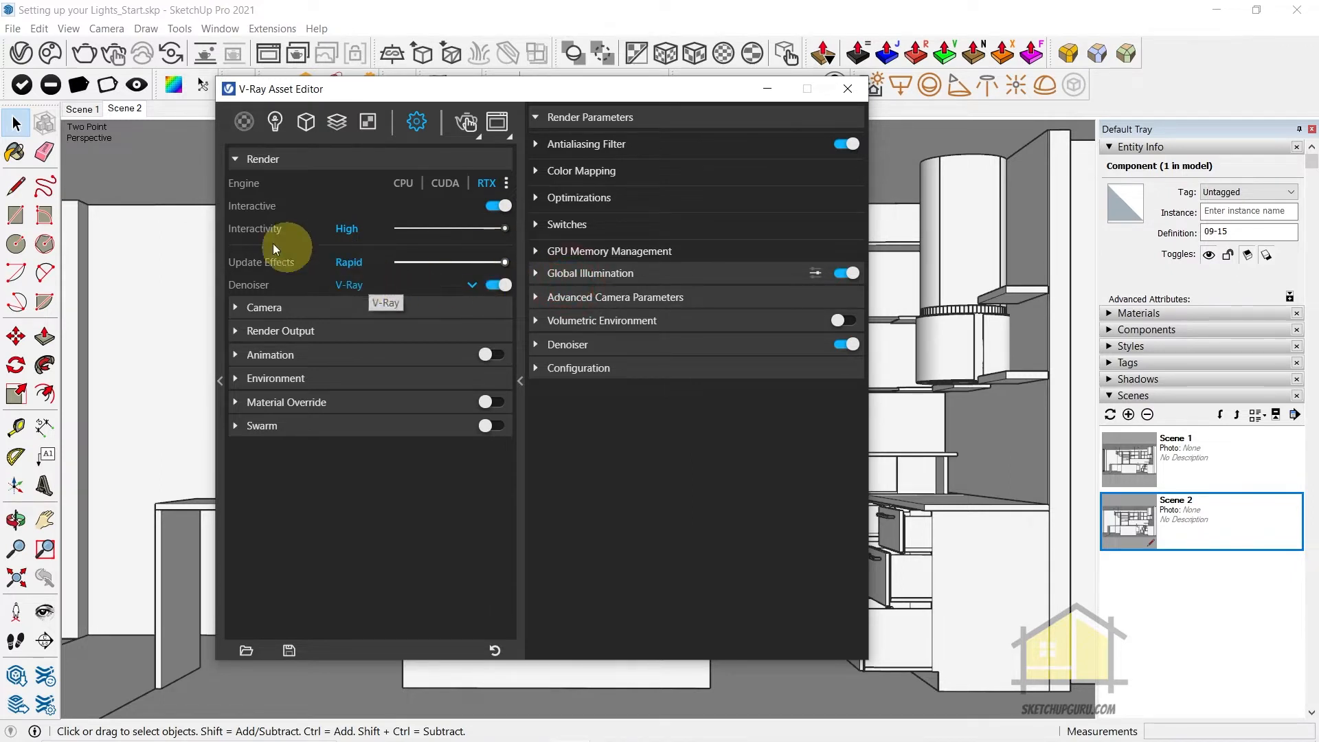
pyautogui.click(354, 285)
pyautogui.click(368, 329)
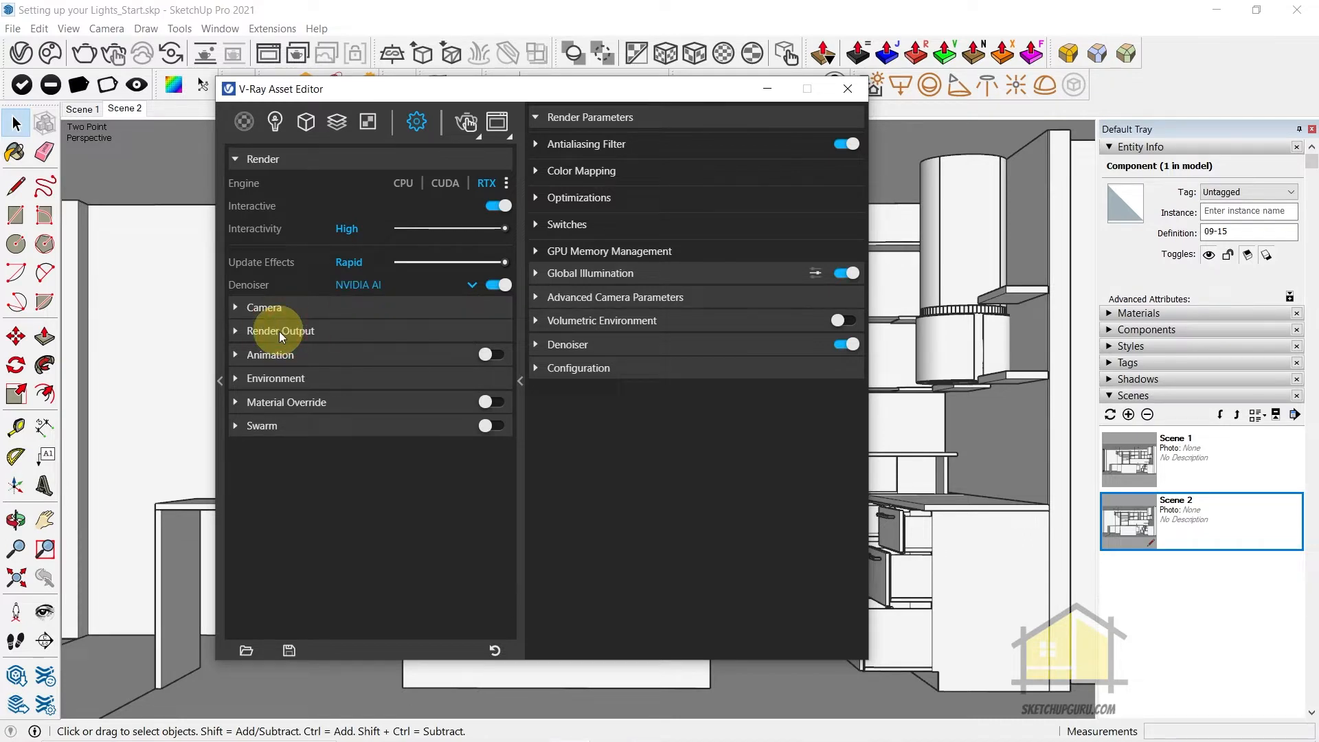
# Turn on the safe frame in the render output settings and set the aspect ratio to 16:9 - Widescreen
pyautogui.click(257, 331)
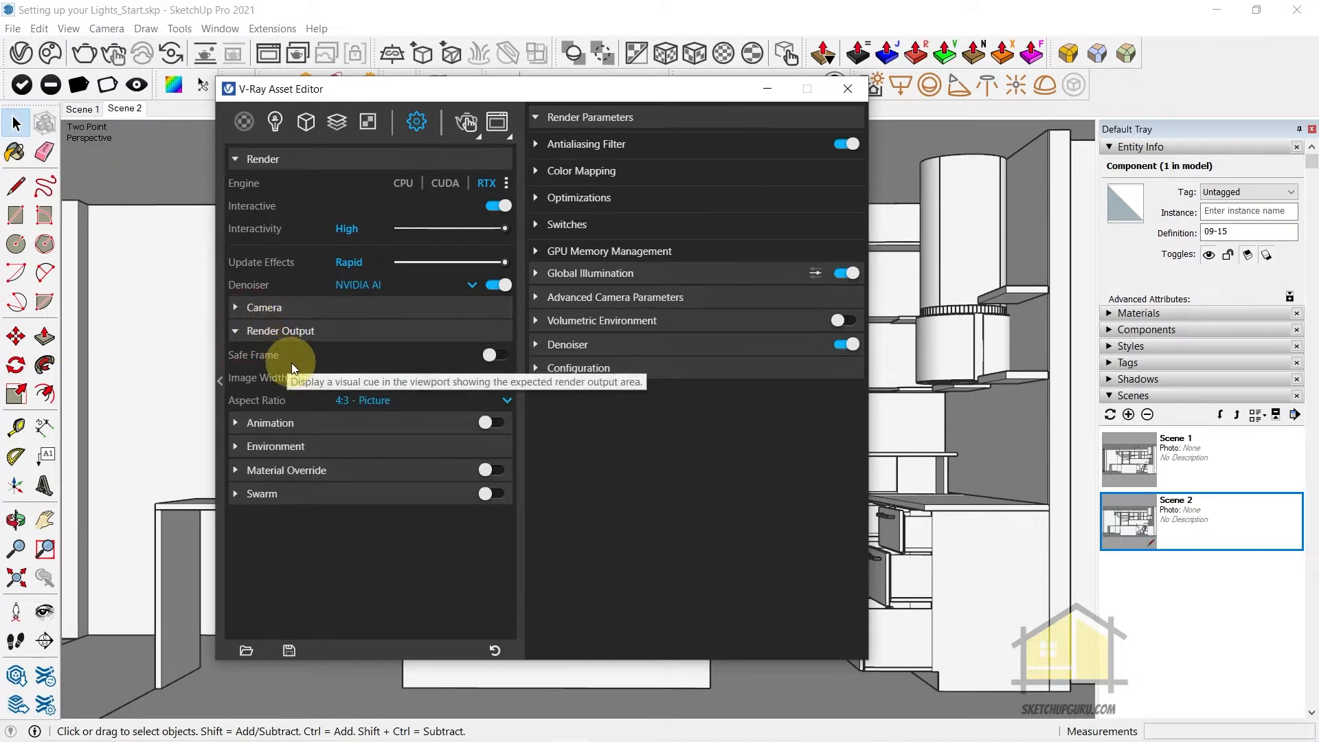
pyautogui.click(492, 361)
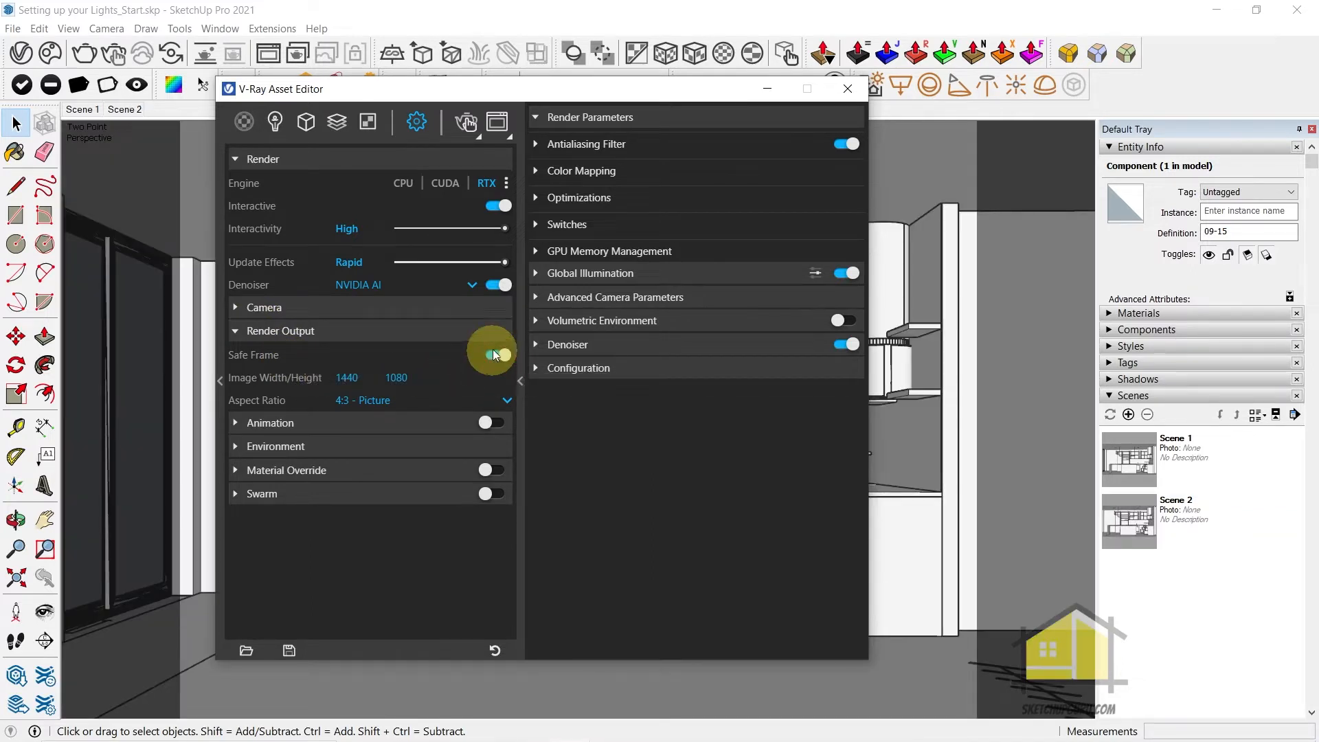
pyautogui.moveTo(364, 97); pyautogui.dragTo(505, 61)
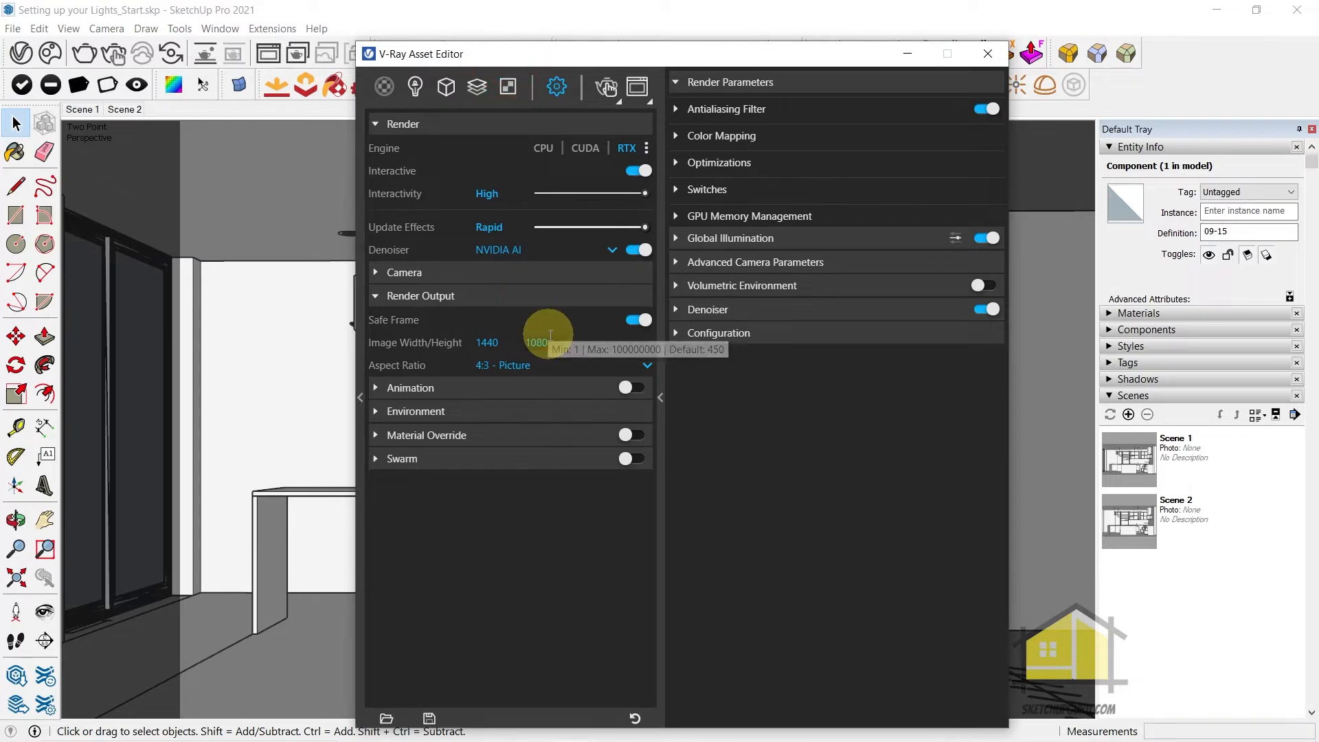
pyautogui.moveTo(528, 54); pyautogui.dragTo(485, 20)
pyautogui.click(434, 329)
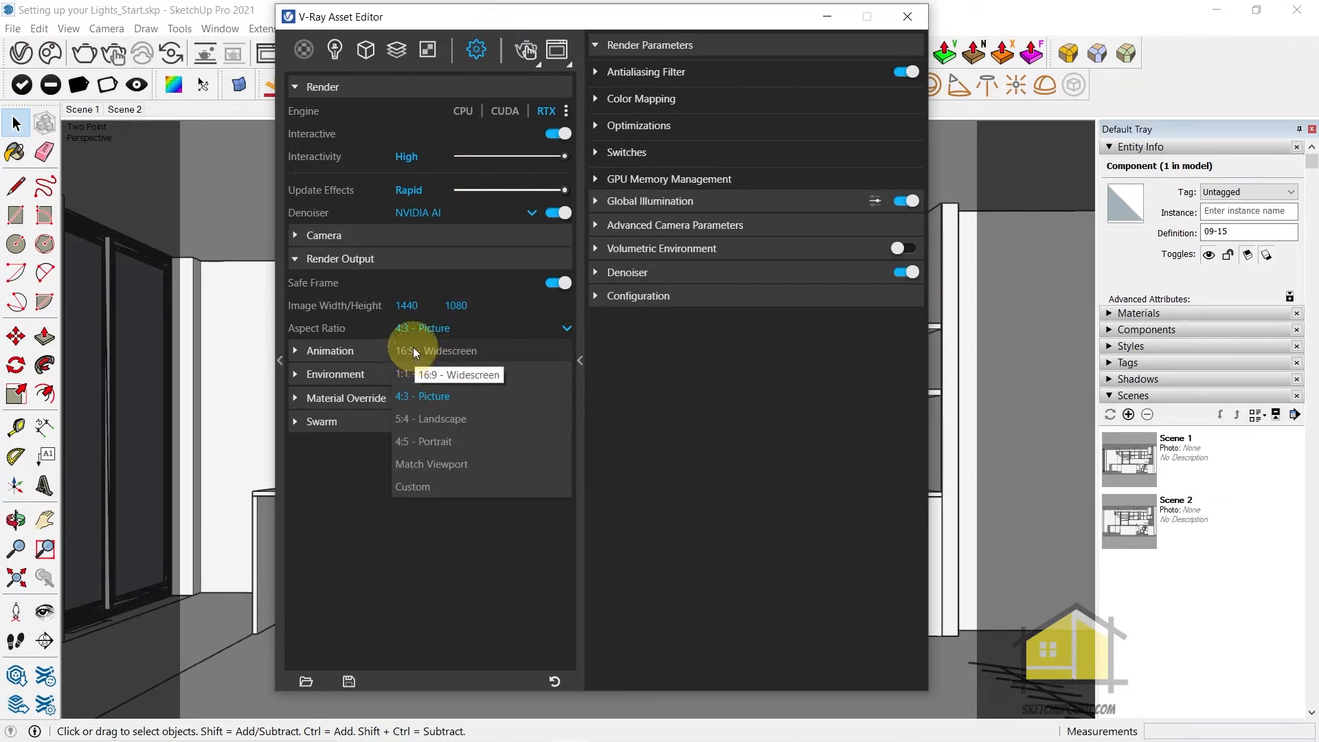
pyautogui.click(418, 349)
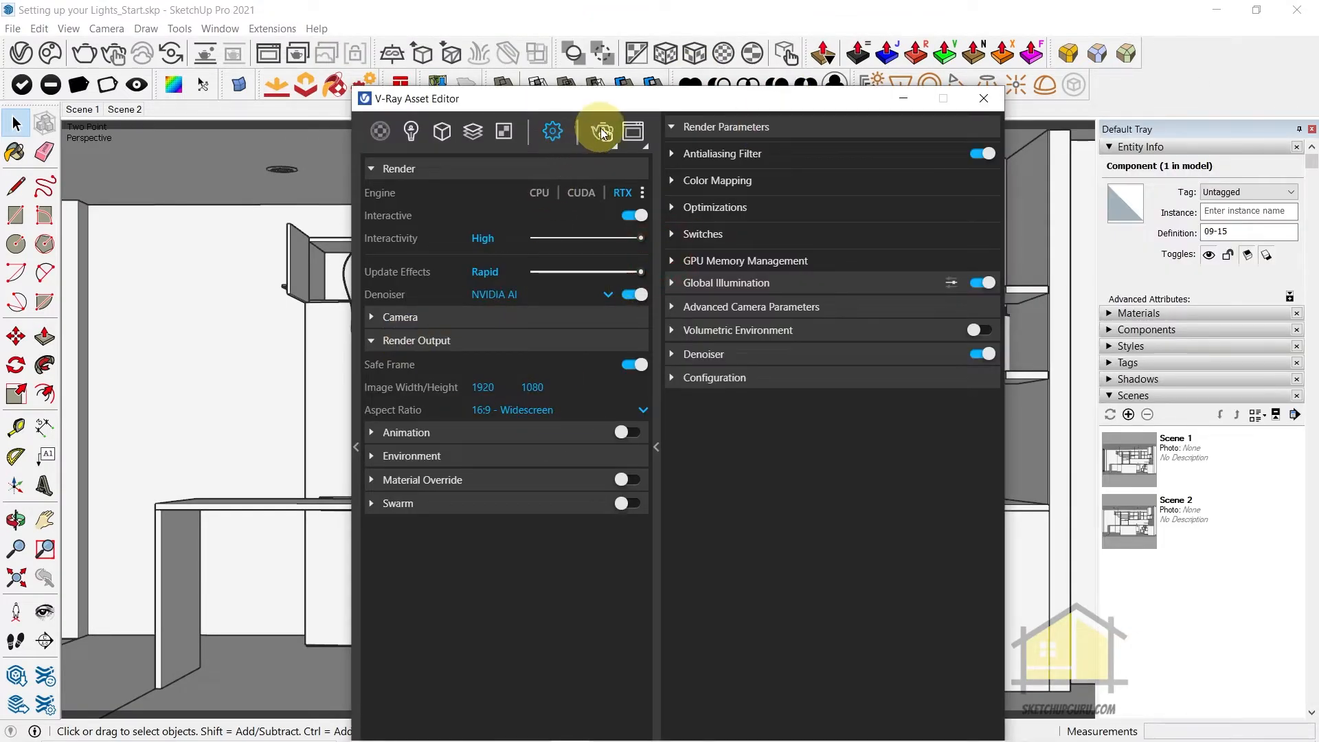
# Start an interactive render of the kitchen and examine it in the maximized frame buffer
pyautogui.click(602, 131)
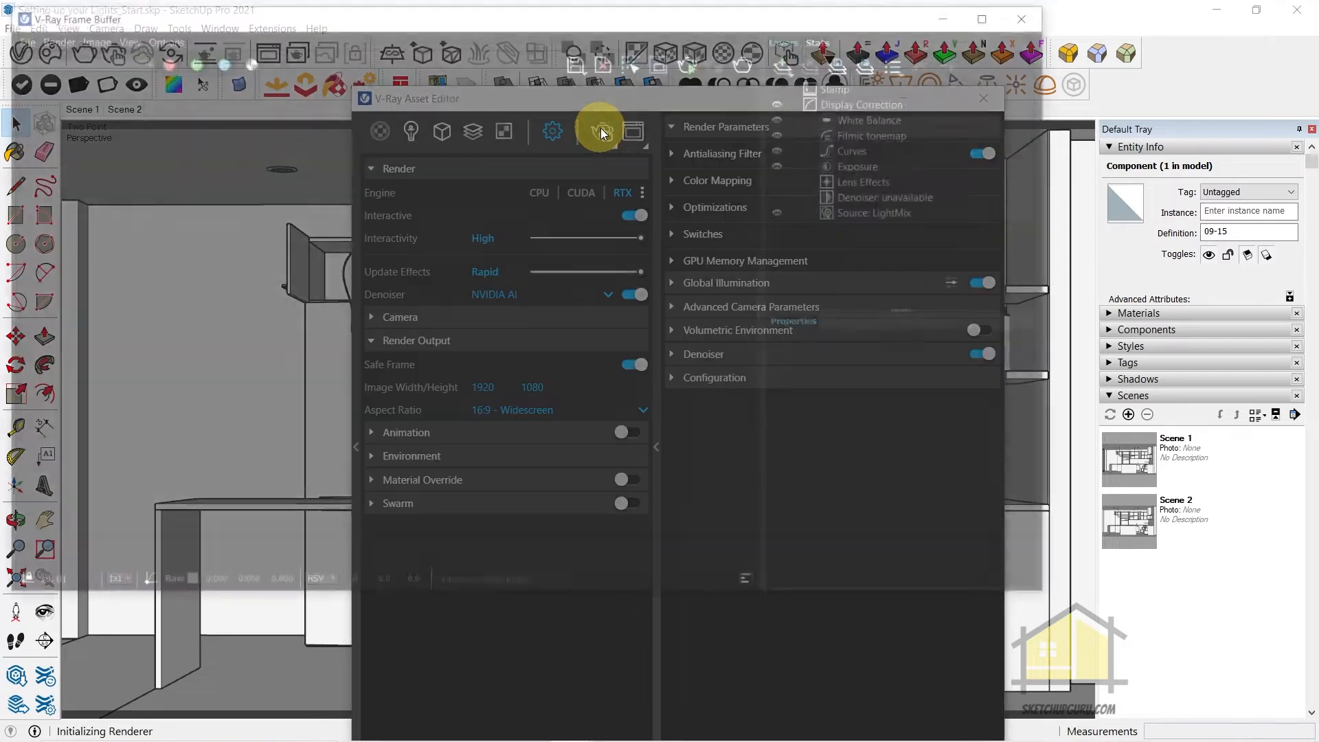
pyautogui.doubleClick(350, 9)
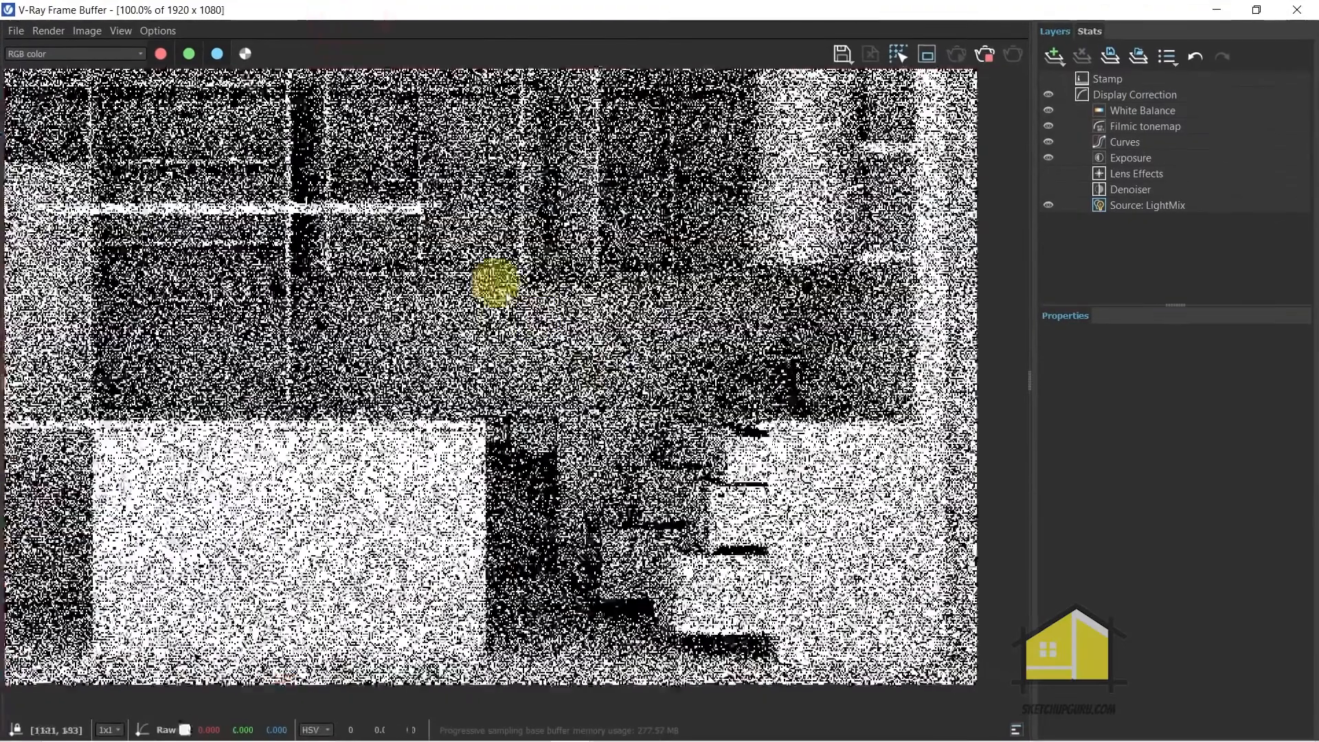
pyautogui.scroll(-1, 627, 396)
pyautogui.scroll(-1, 628, 397)
pyautogui.scroll(1, 472, 393)
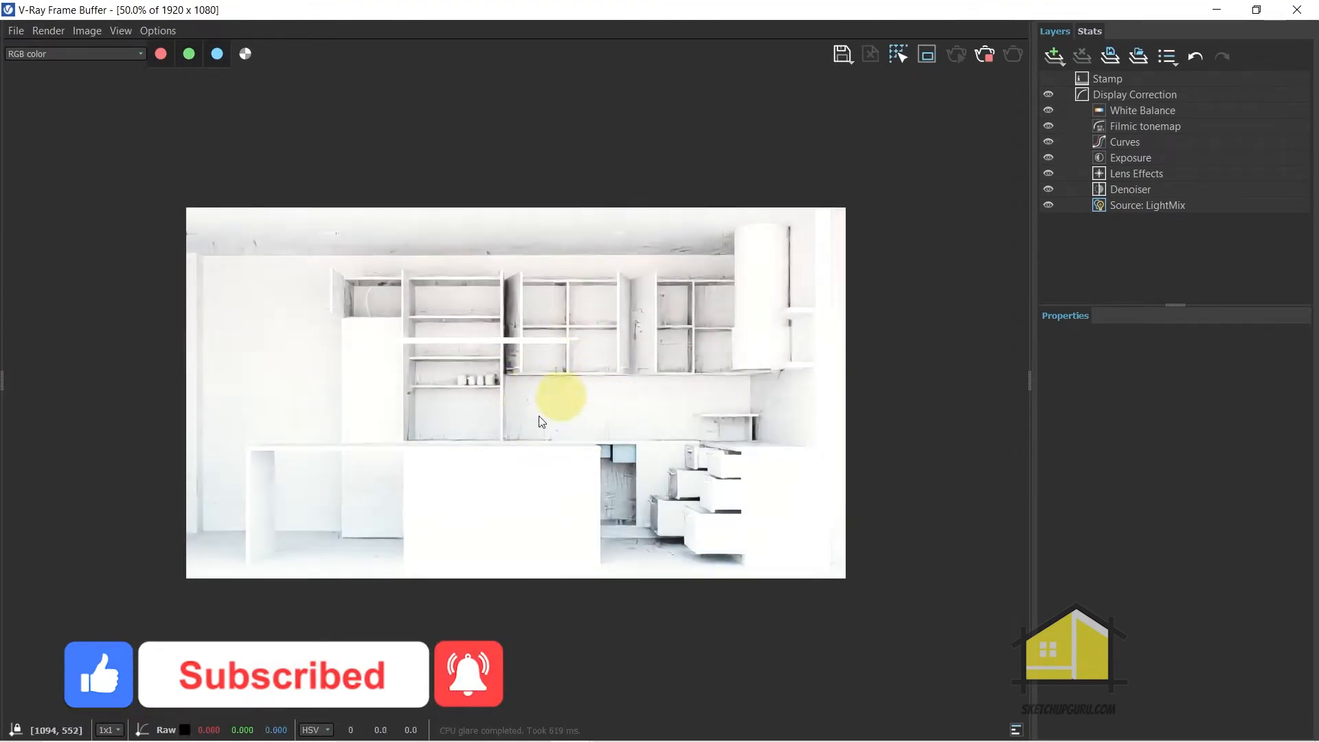
# Examine the section-cut building from outside, comparing the model view with the interactive render
pyautogui.moveTo(443, 15)
pyautogui.mouseDown()
pyautogui.moveTo(428, 147)
pyautogui.moveTo(412, 114)
pyautogui.mouseUp()
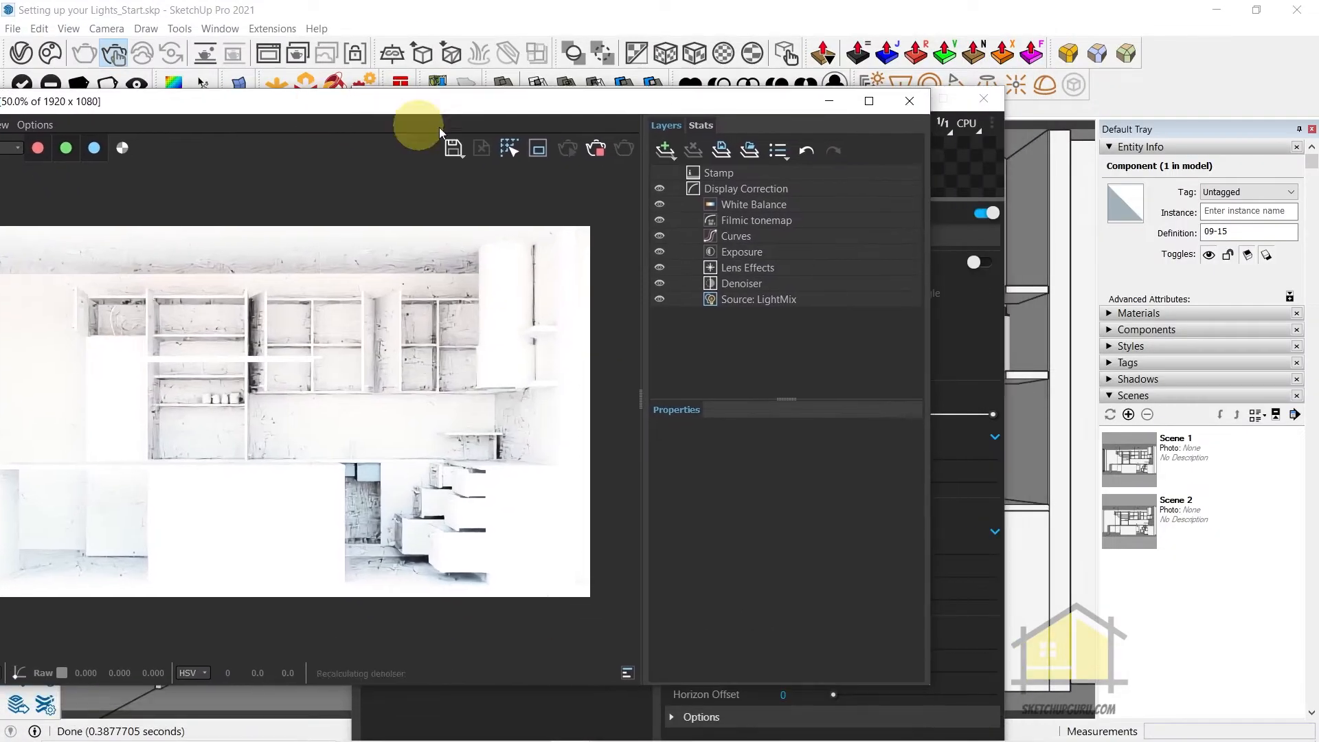
pyautogui.click(975, 156)
pyautogui.moveTo(767, 95); pyautogui.dragTo(1318, 220)
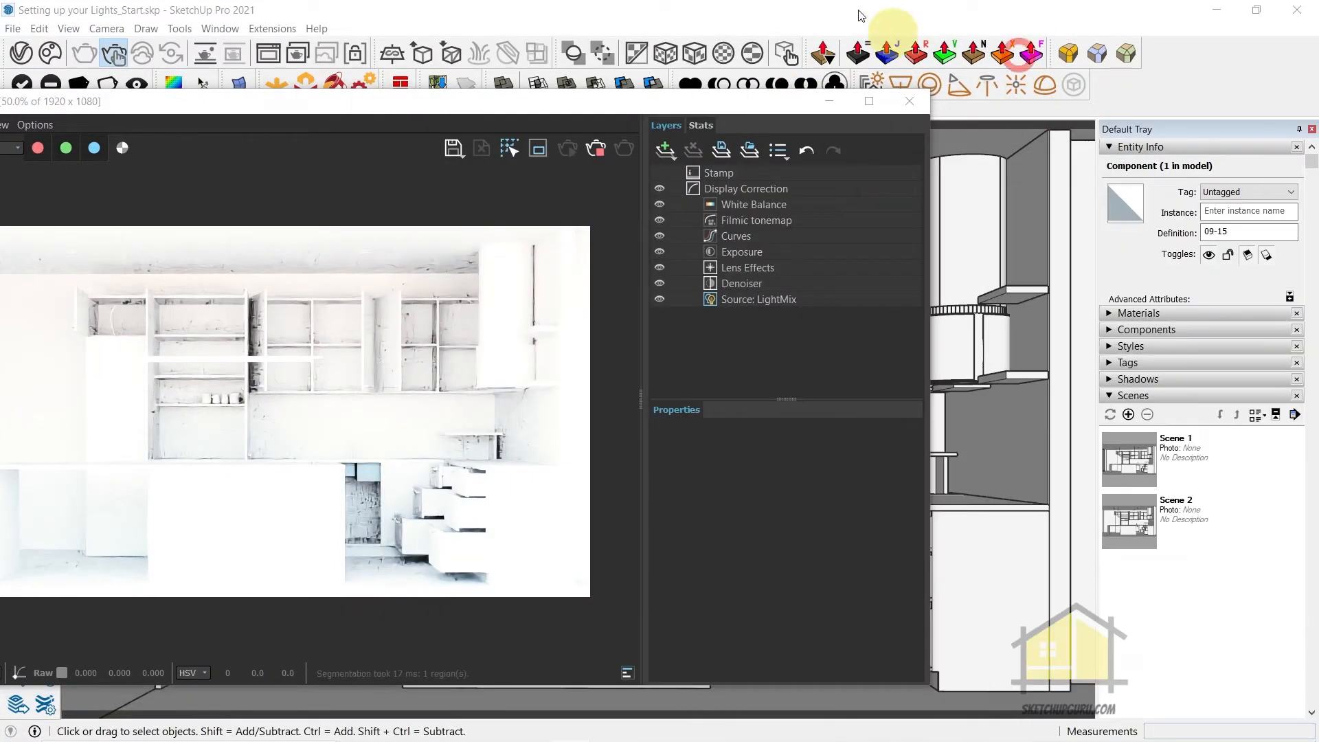
pyautogui.moveTo(1000, 436)
pyautogui.mouseDown(button='middle')
pyautogui.moveTo(982, 438)
pyautogui.moveTo(997, 556)
pyautogui.mouseUp(button='middle')
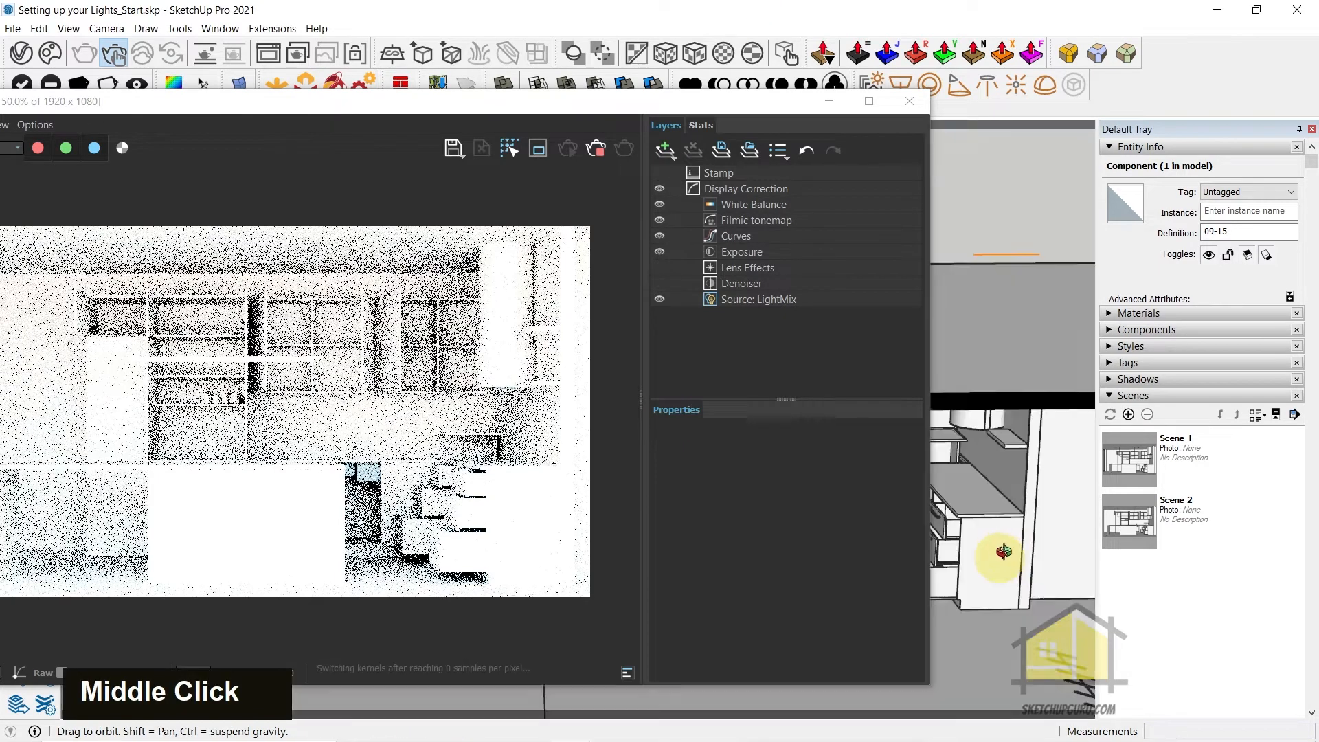
pyautogui.scroll(-9, 1025, 522)
pyautogui.scroll(-5, 1001, 471)
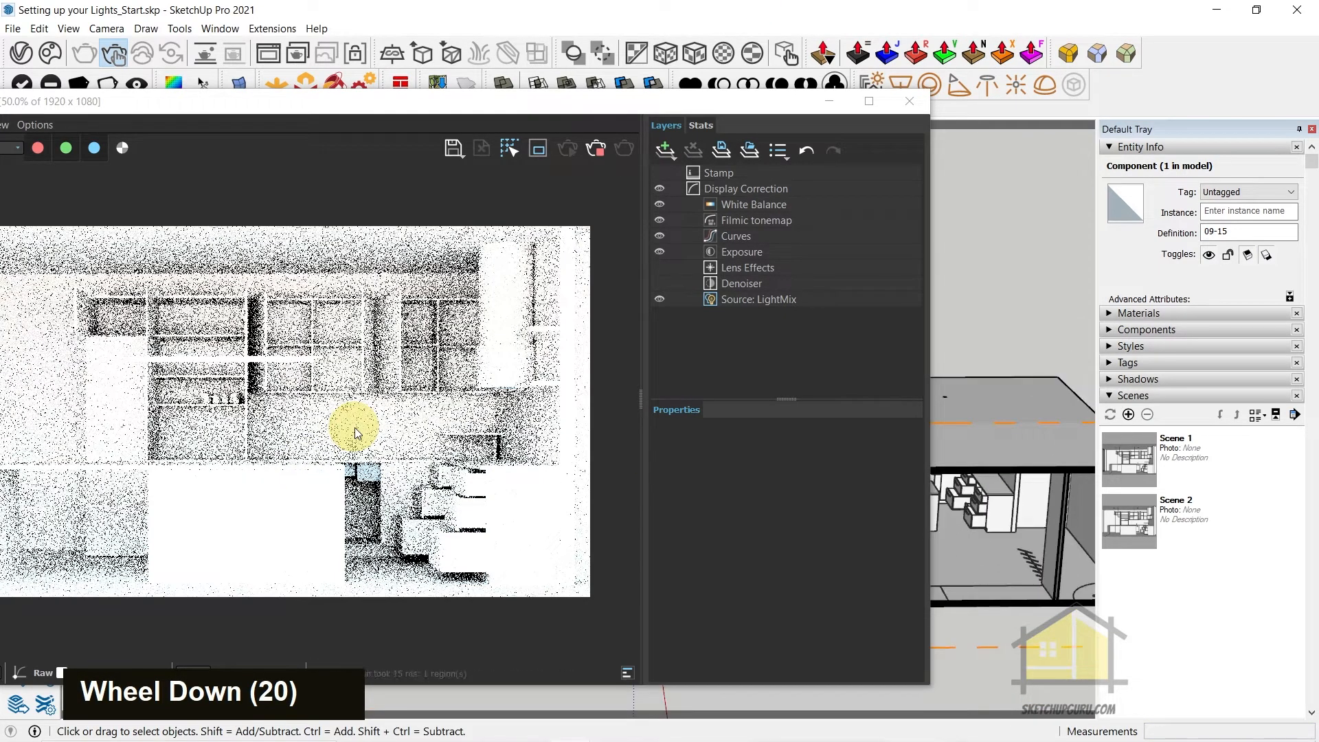
pyautogui.scroll(2, 354, 427)
pyautogui.scroll(2, 497, 362)
pyautogui.scroll(-2, 397, 432)
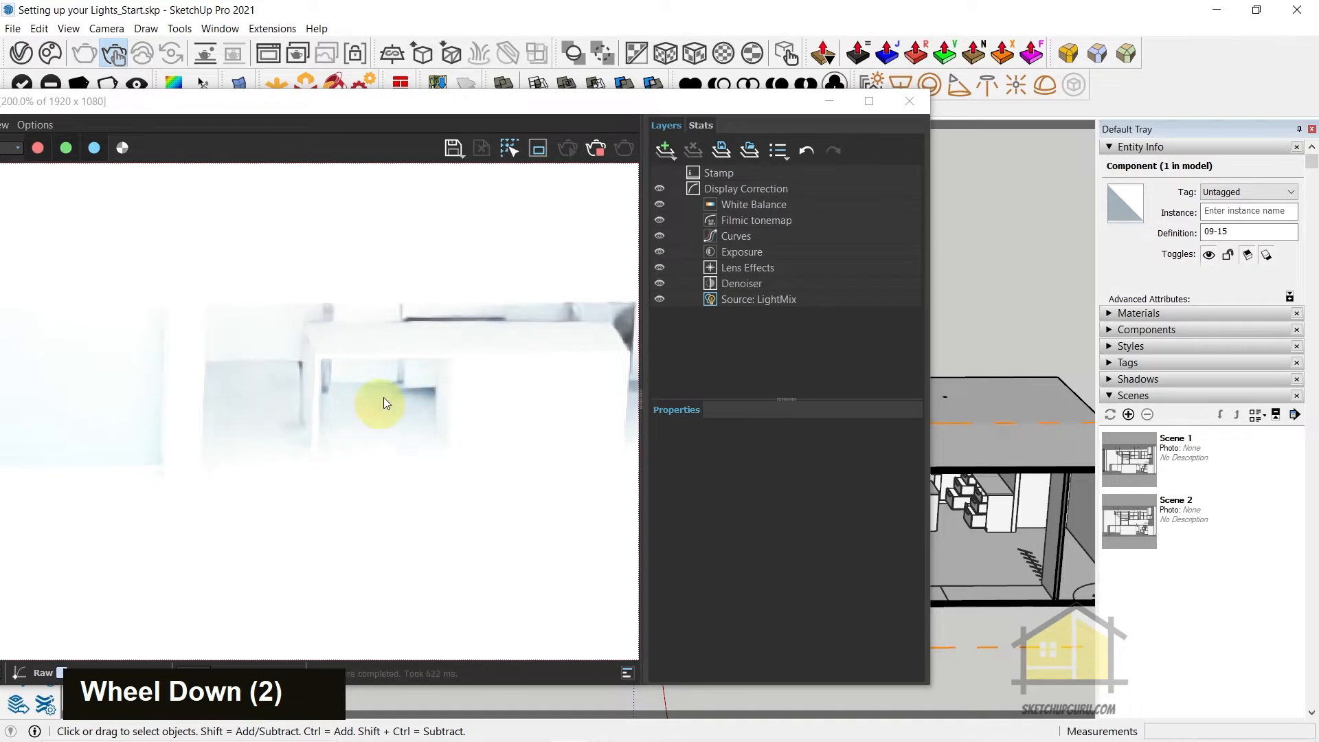
pyautogui.moveTo(959, 483)
pyautogui.mouseDown(button='middle')
pyautogui.moveTo(1116, 613)
pyautogui.moveTo(1007, 623)
pyautogui.moveTo(1016, 633)
pyautogui.mouseUp(button='middle')
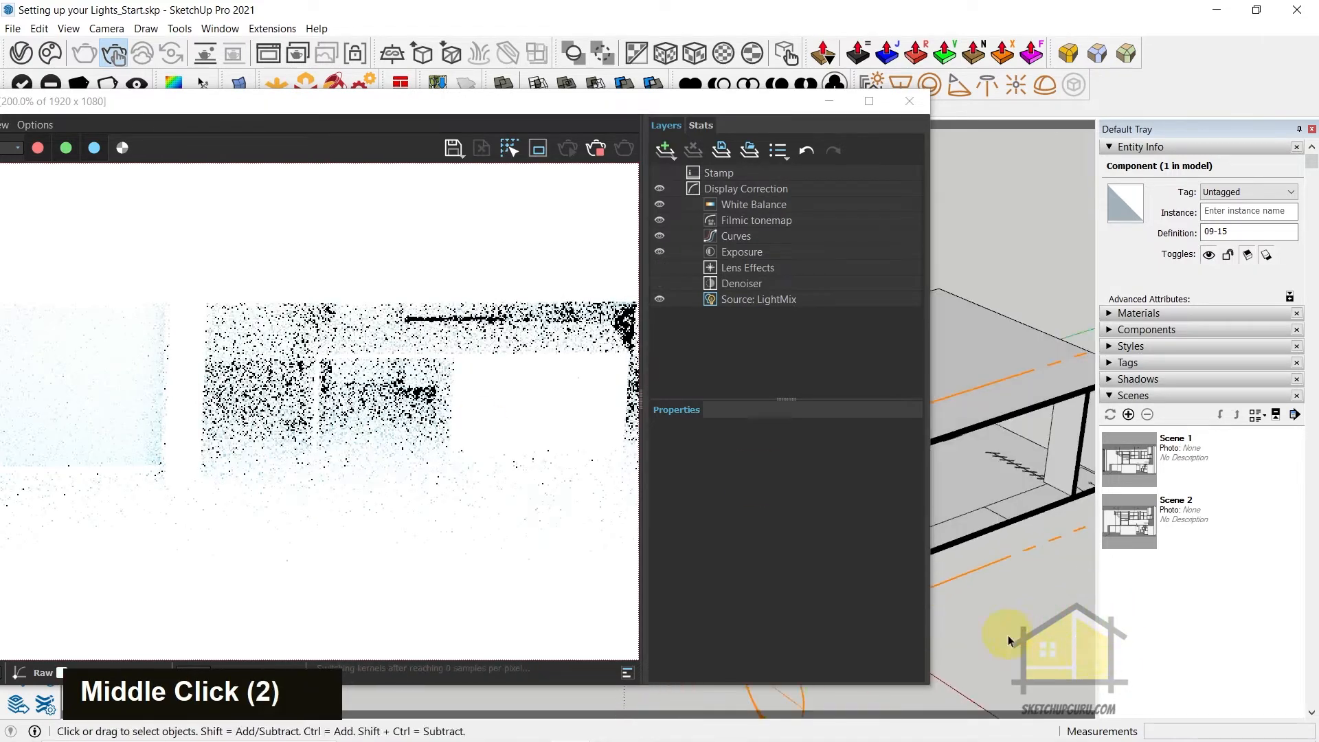
pyautogui.scroll(-7, 1039, 566)
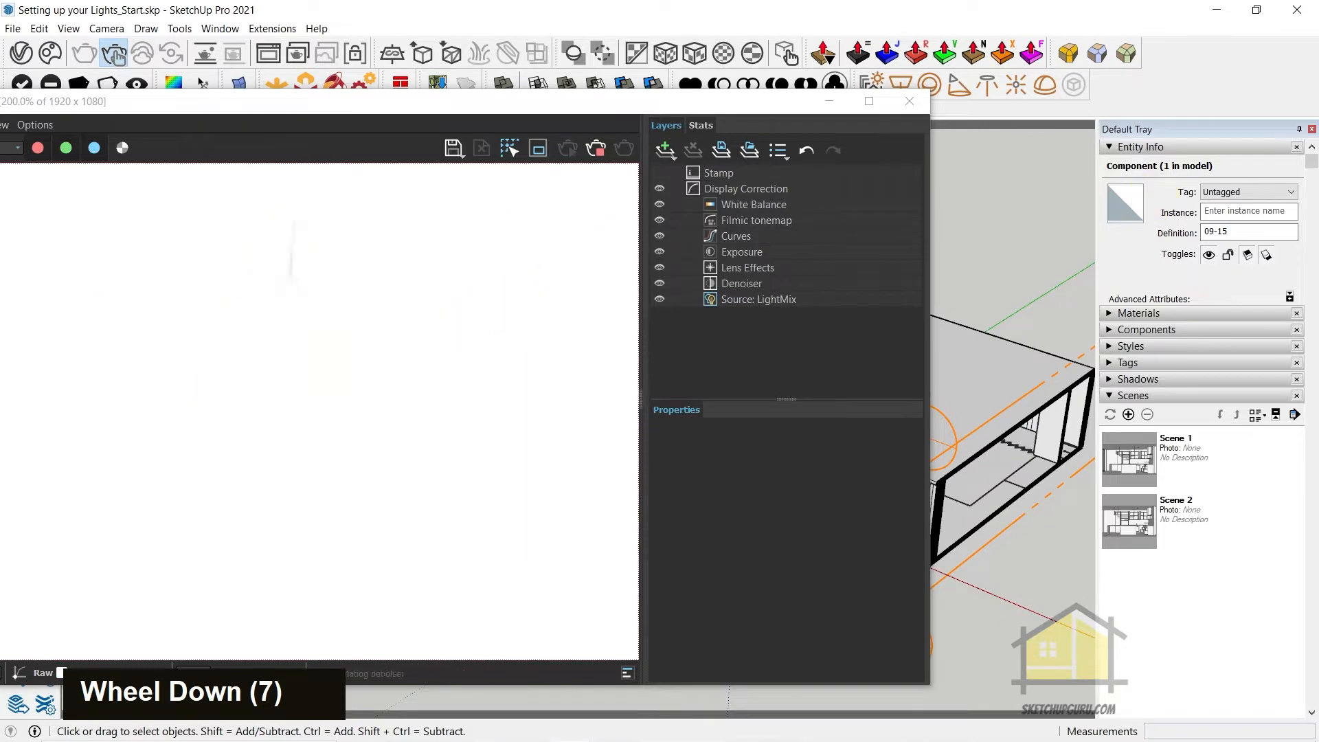
# Turn off Affect Light in the options of the Section 1 clipper and close the asset editor
pyautogui.moveTo(440, 70); pyautogui.dragTo(509, 44)
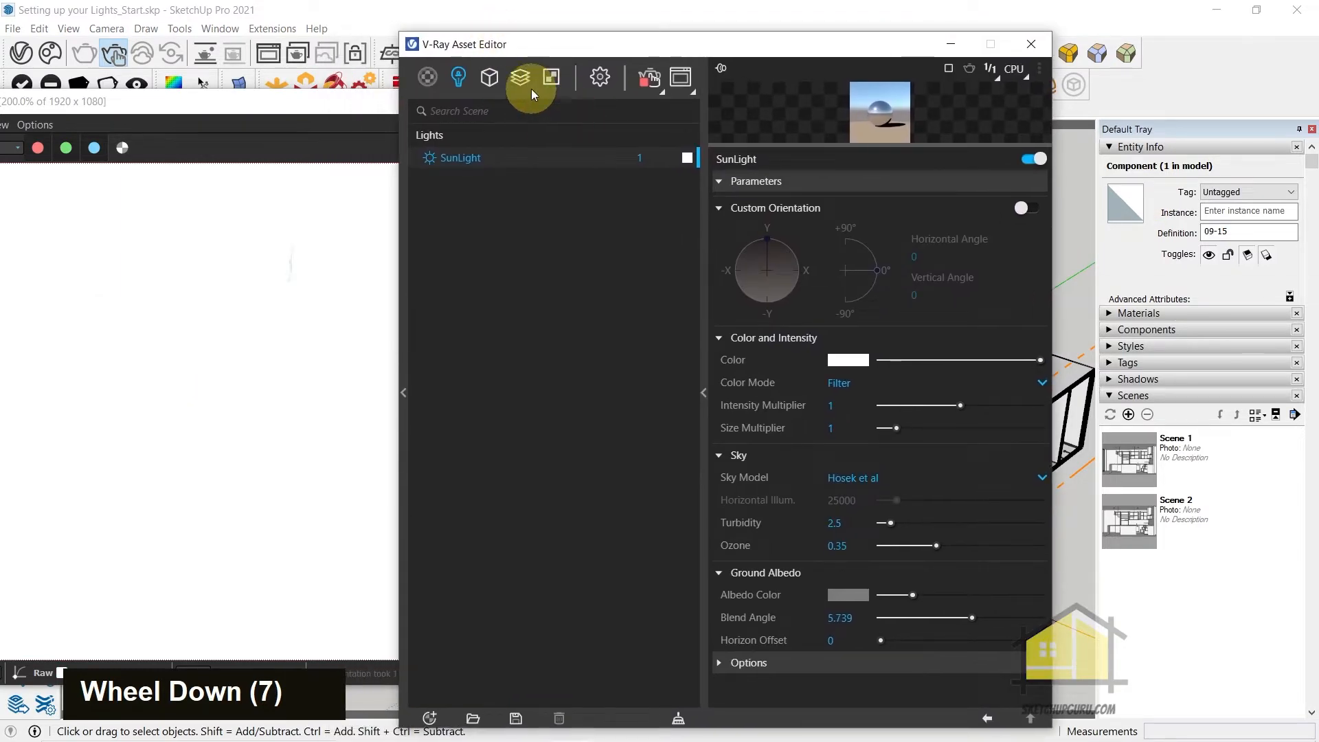
pyautogui.click(488, 78)
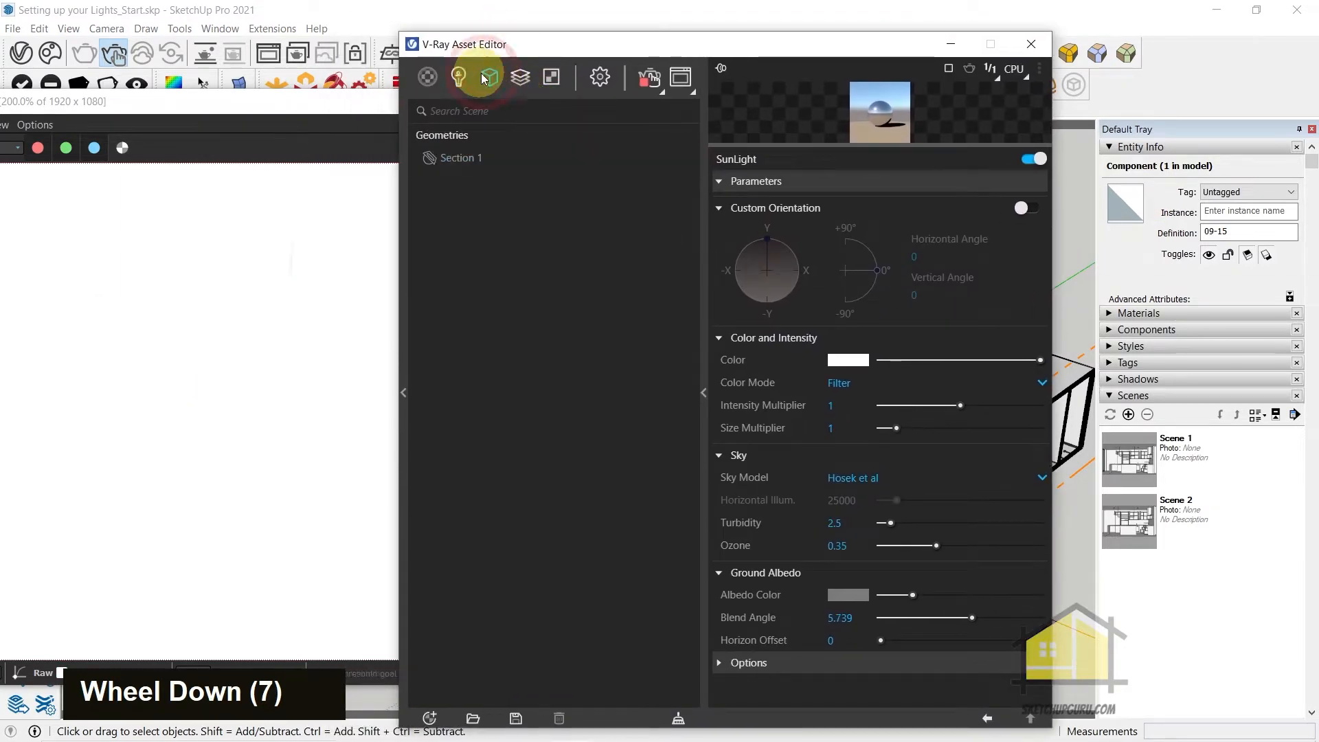
pyautogui.click(452, 162)
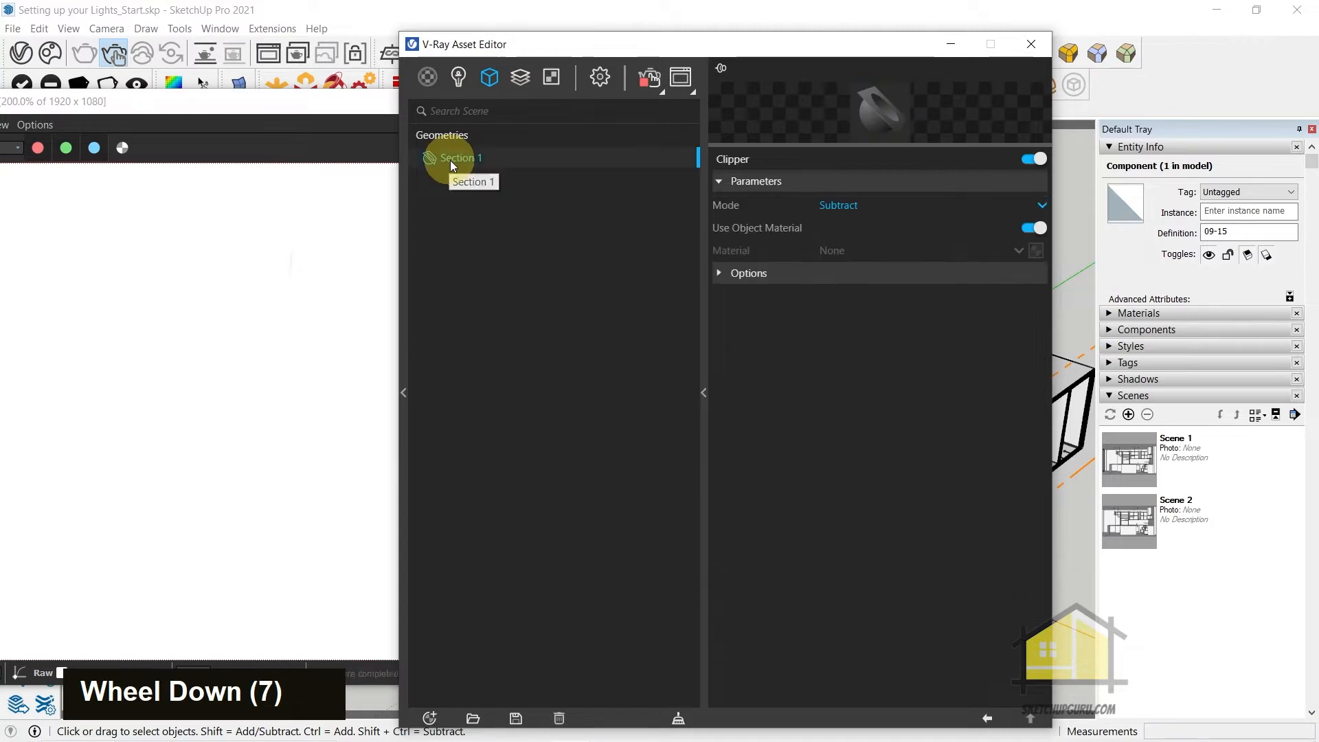
pyautogui.click(718, 276)
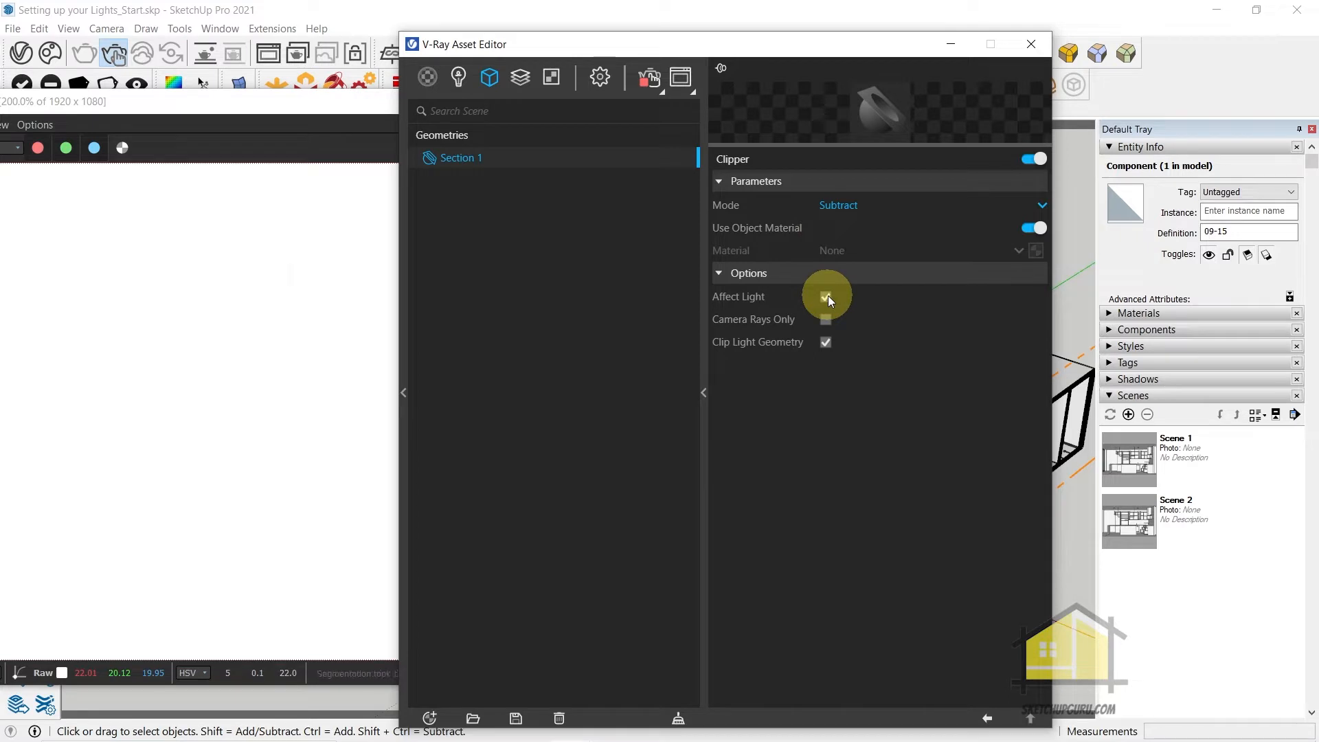
pyautogui.click(1030, 44)
# Inspect the section opening in the updated render, then stop the interactive render and close the frame buffer
pyautogui.scroll(-9, 568, 447)
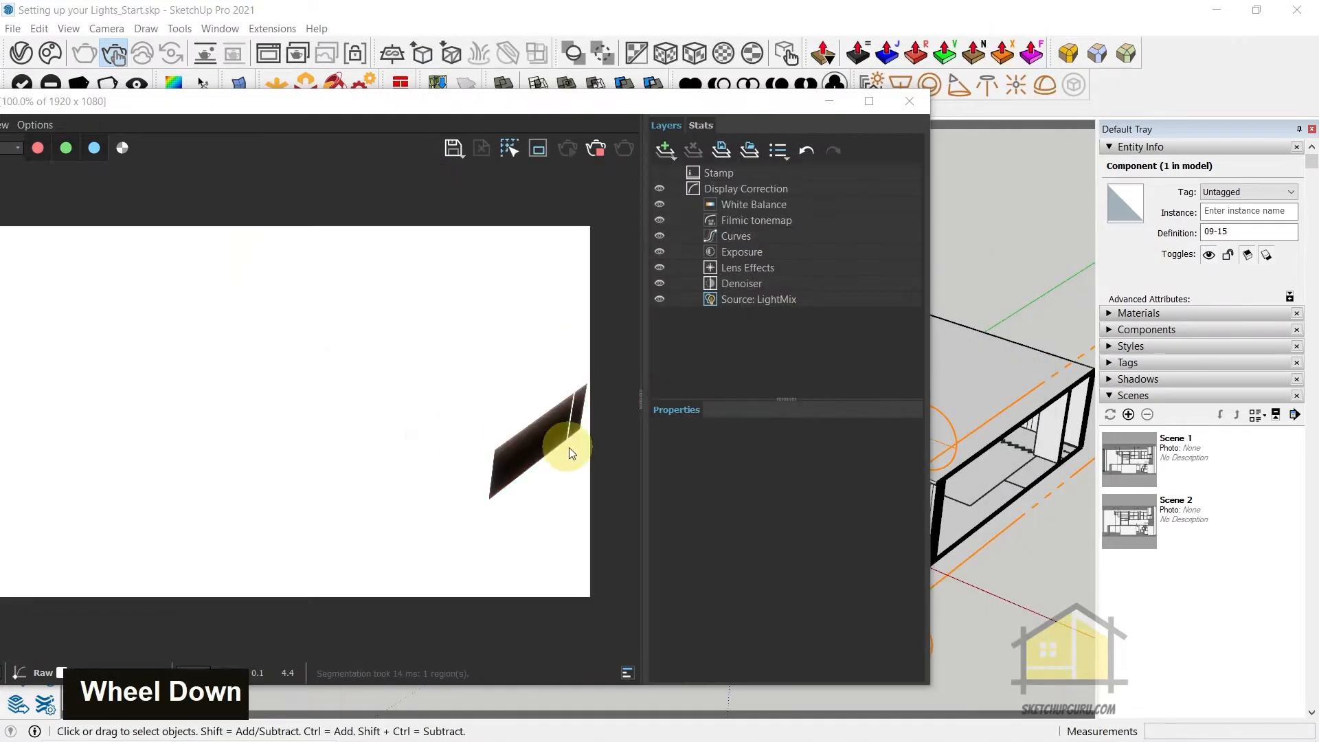
pyautogui.scroll(2, 558, 427)
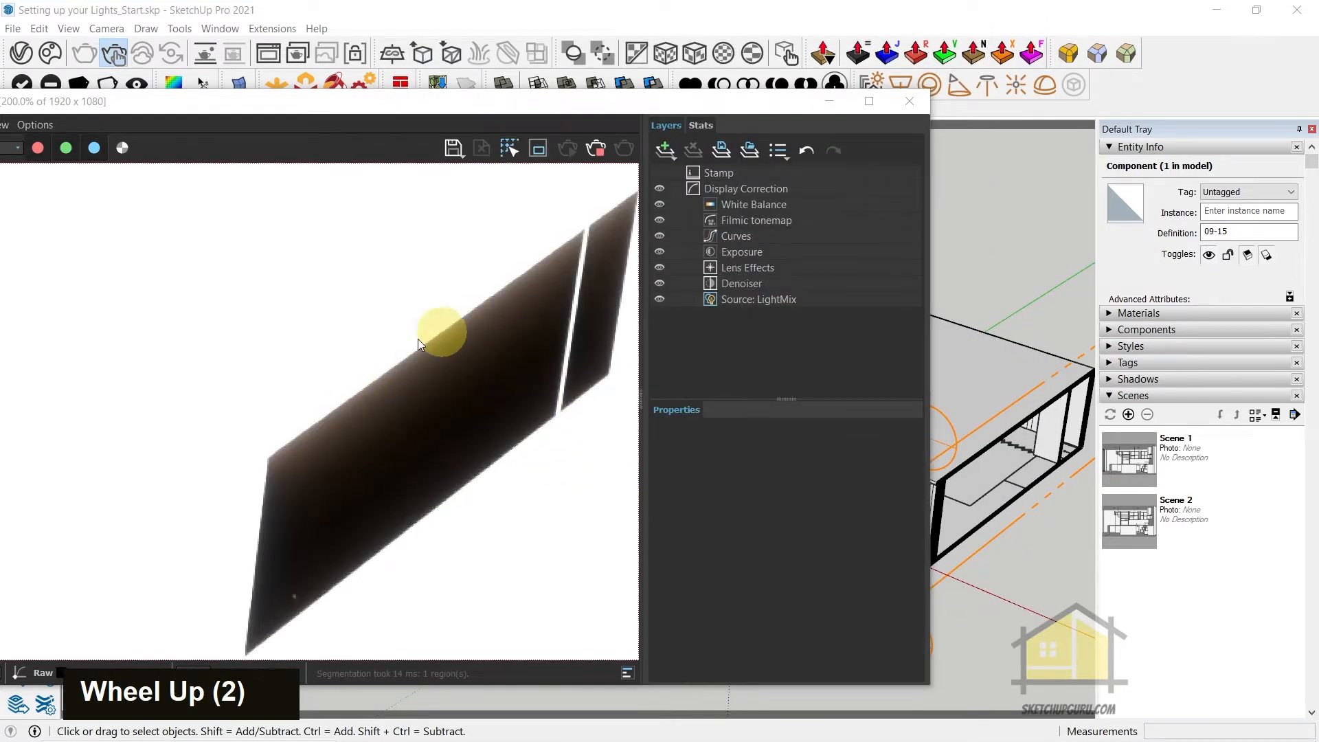
pyautogui.scroll(-1, 481, 412)
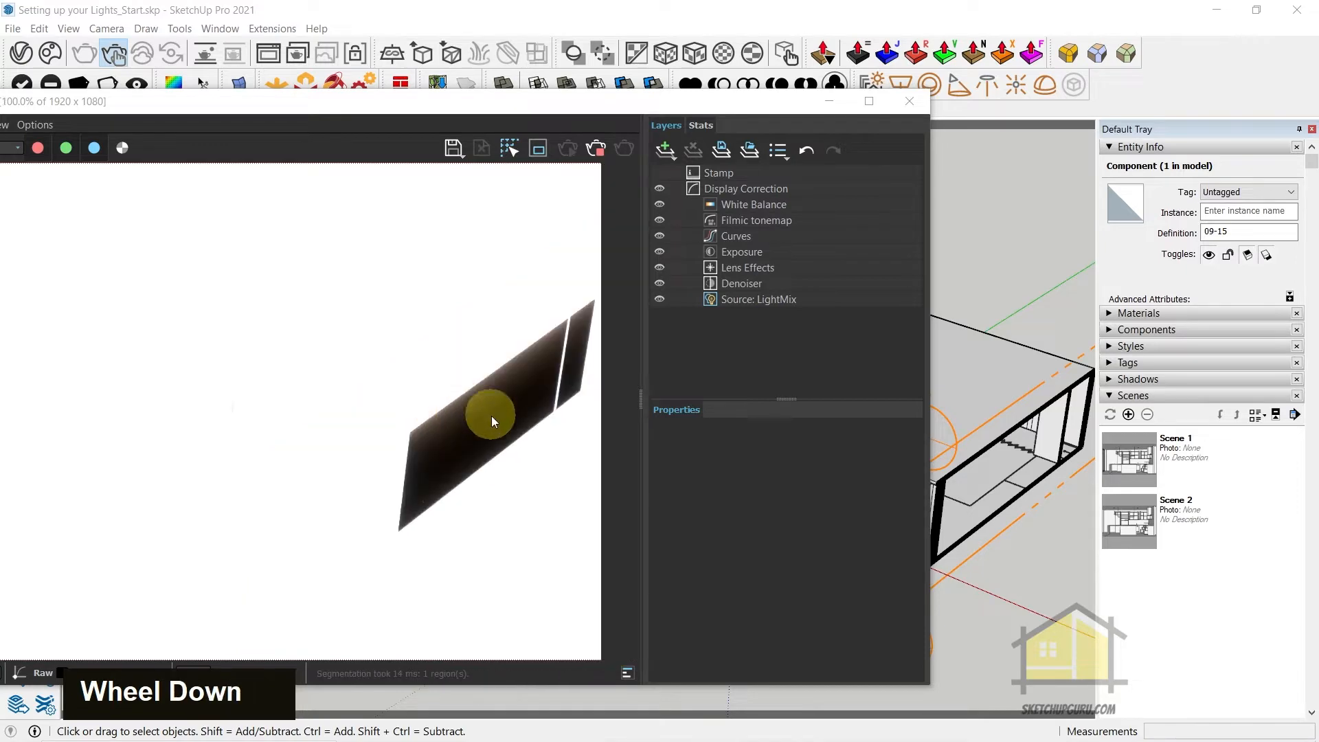
pyautogui.middleClick(1001, 495)
pyautogui.scroll(-2, 976, 474)
pyautogui.click(596, 148)
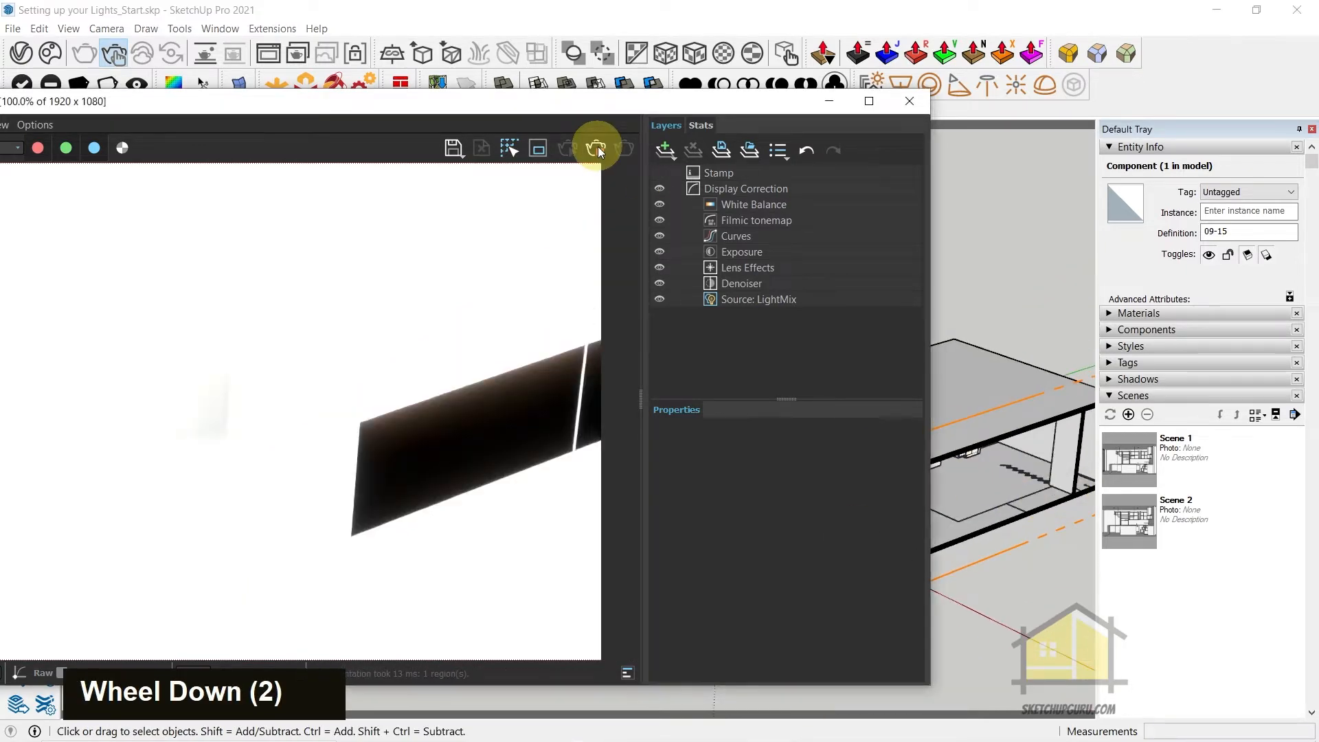
pyautogui.click(898, 103)
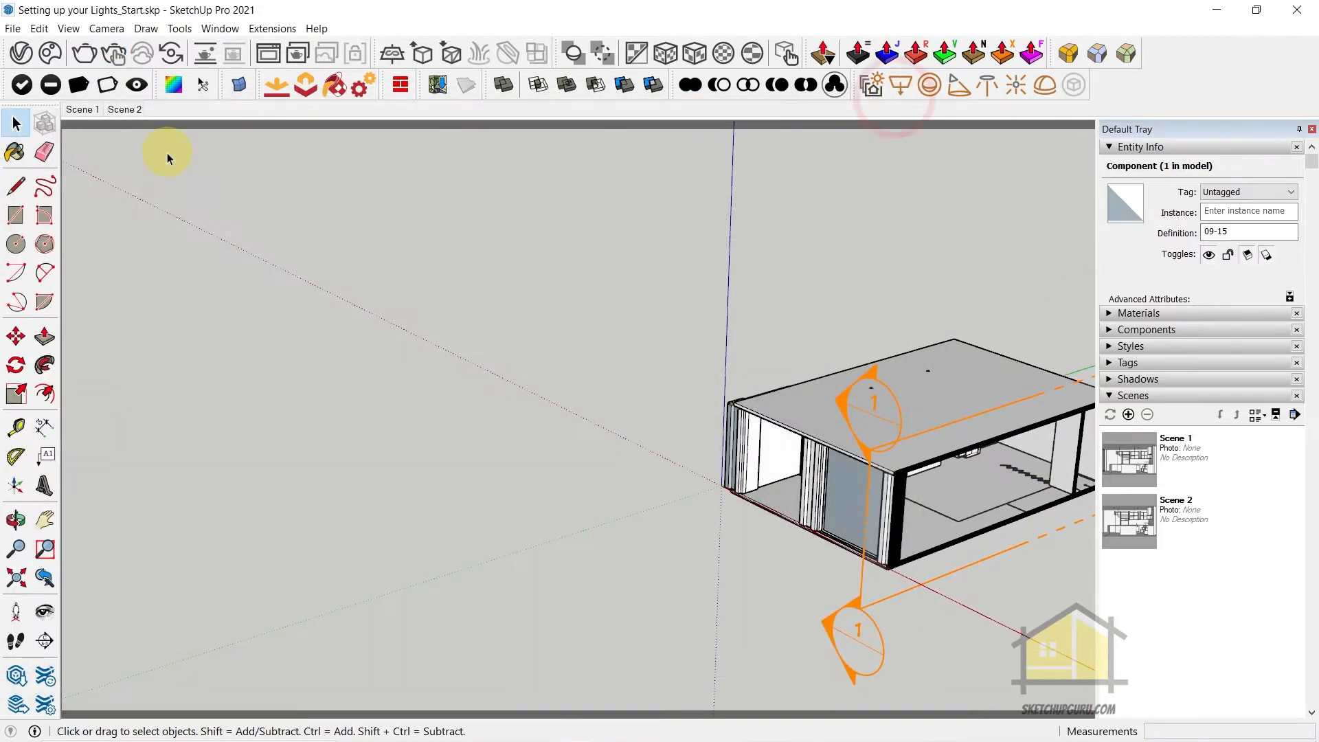
# Return to Scene 1 and run the interactive render again in the maximized frame buffer
pyautogui.click(89, 104)
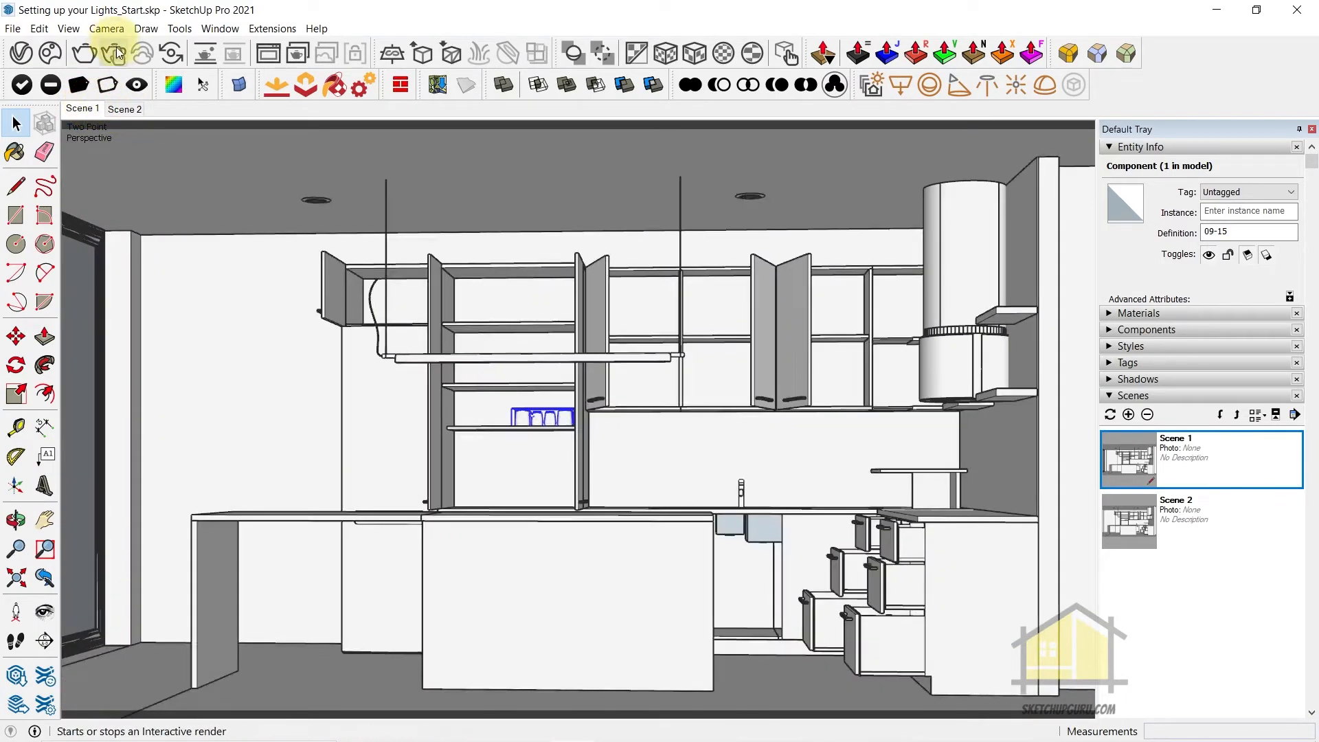
pyautogui.click(117, 54)
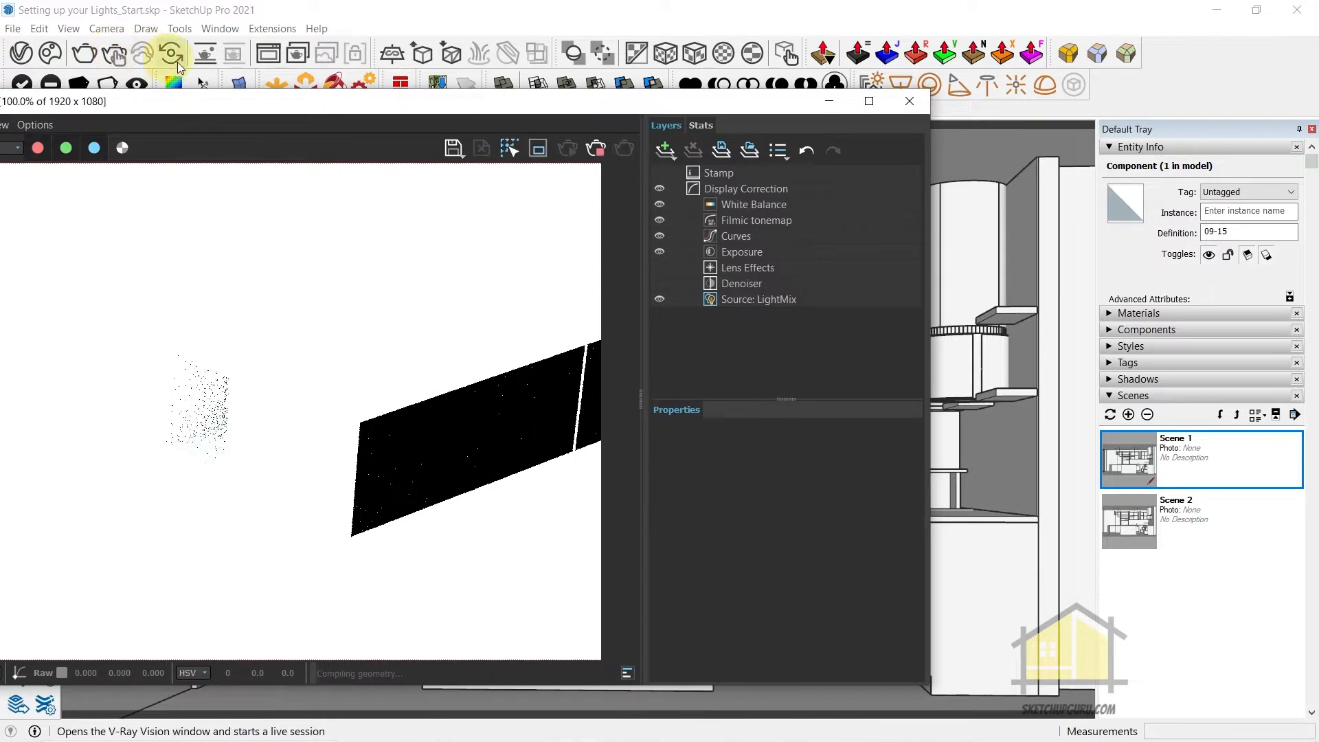
pyautogui.moveTo(435, 98); pyautogui.dragTo(639, 6)
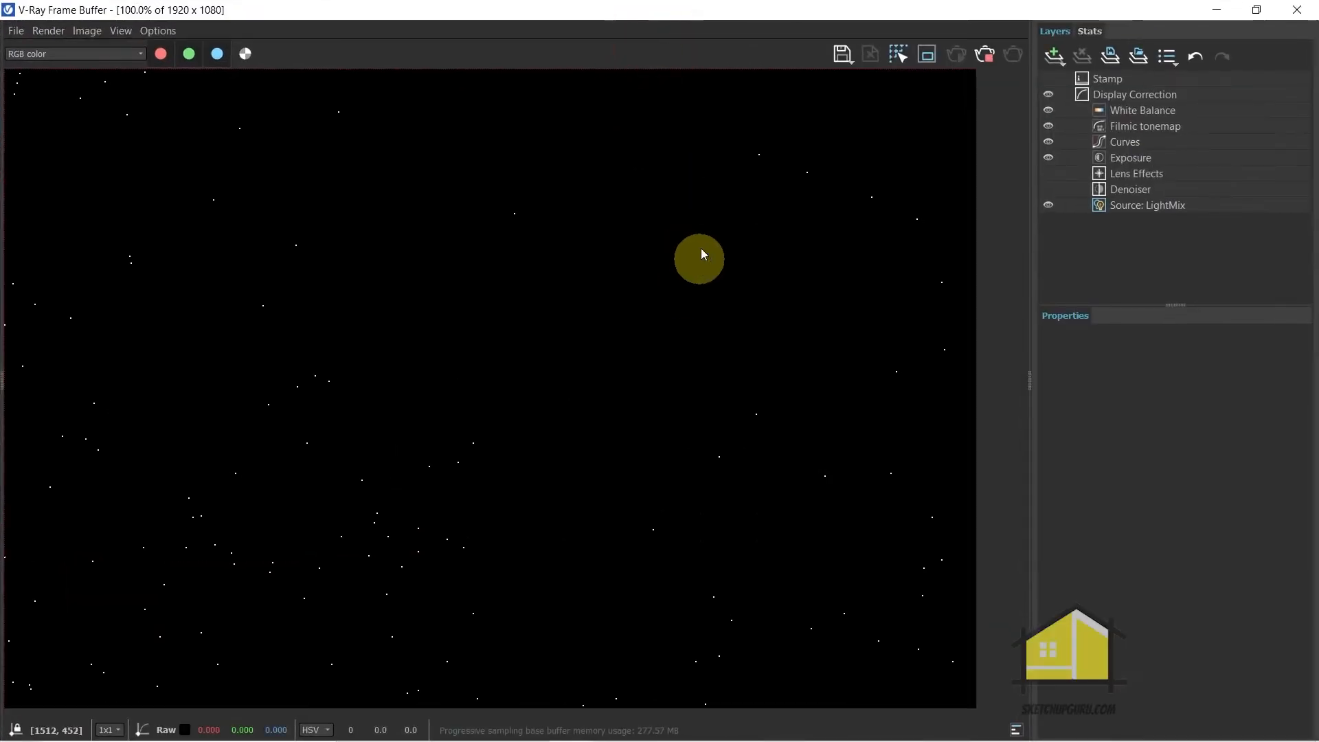
pyautogui.moveTo(531, 10); pyautogui.dragTo(572, 2)
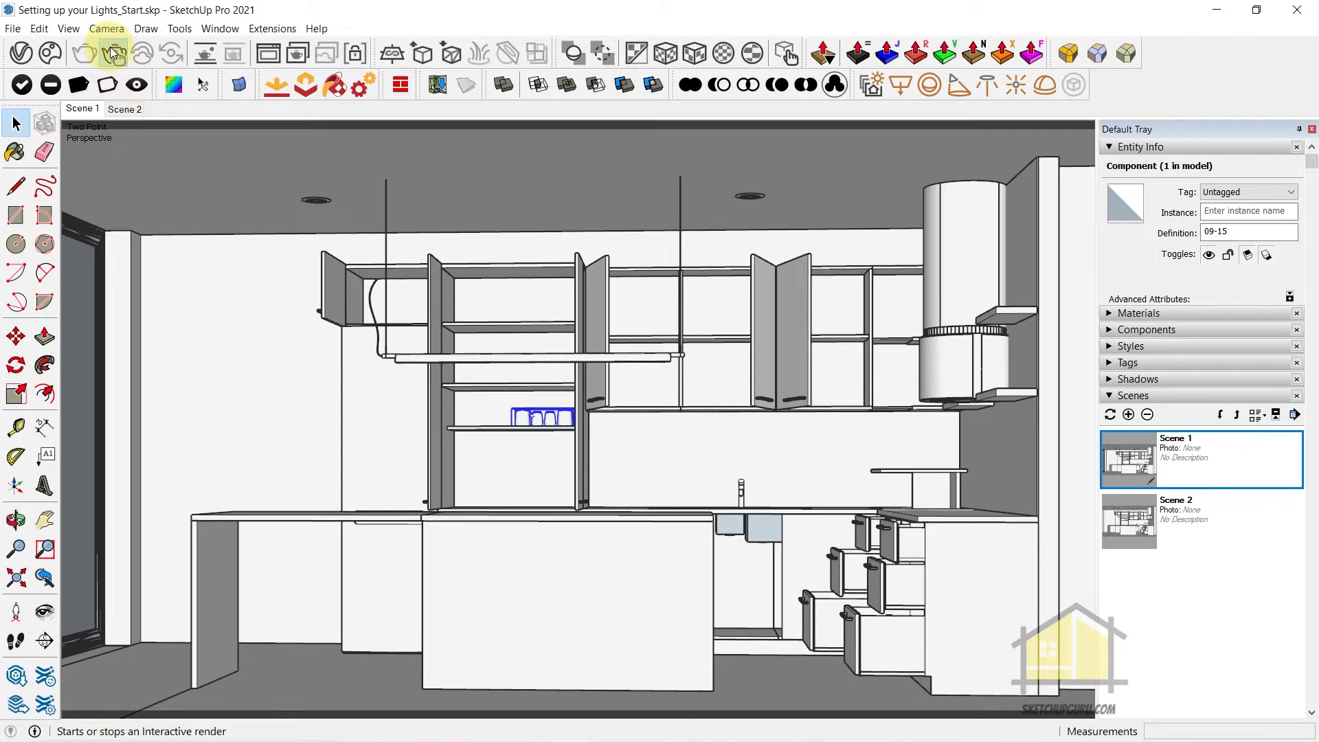
# Orbit to the kitchen's glass windows and create a Generic V-Ray material named A_Glass
pyautogui.moveTo(344, 373); pyautogui.dragTo(147, 138, button='middle')
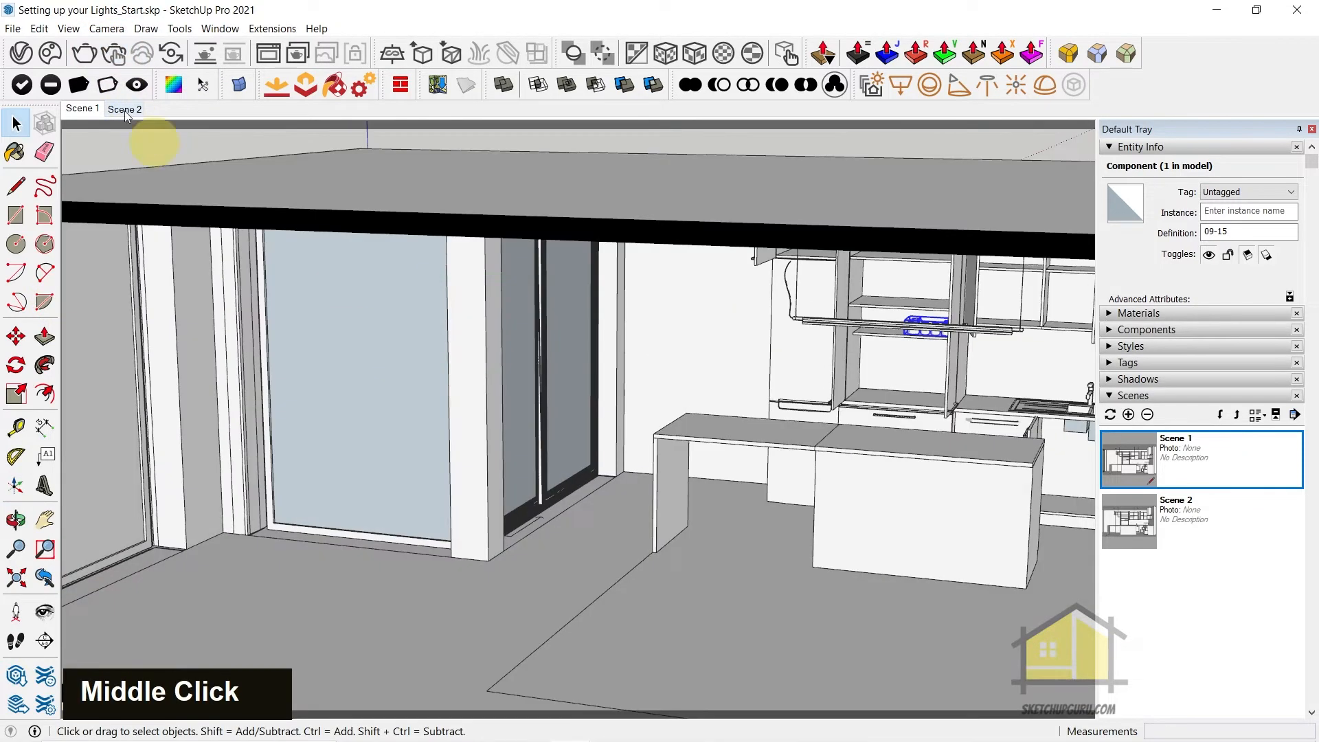
pyautogui.click(20, 54)
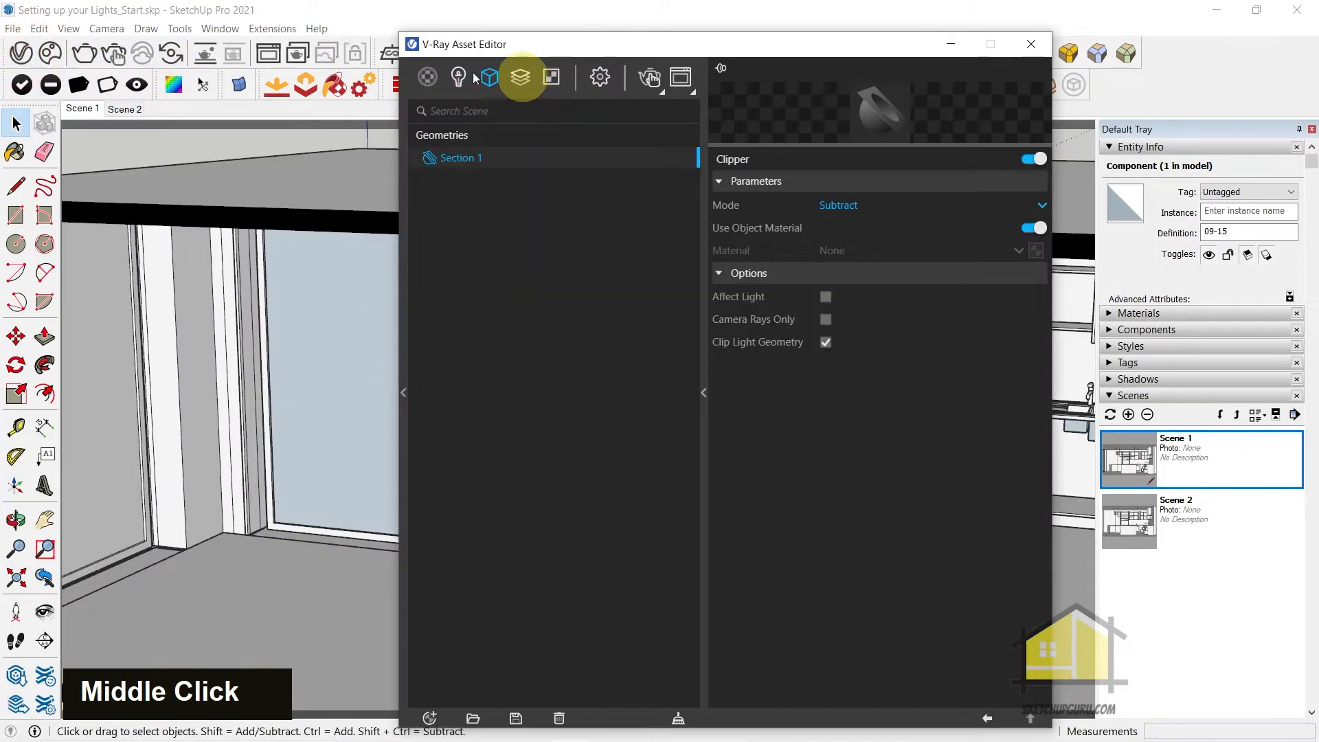
pyautogui.click(428, 76)
pyautogui.click(428, 77)
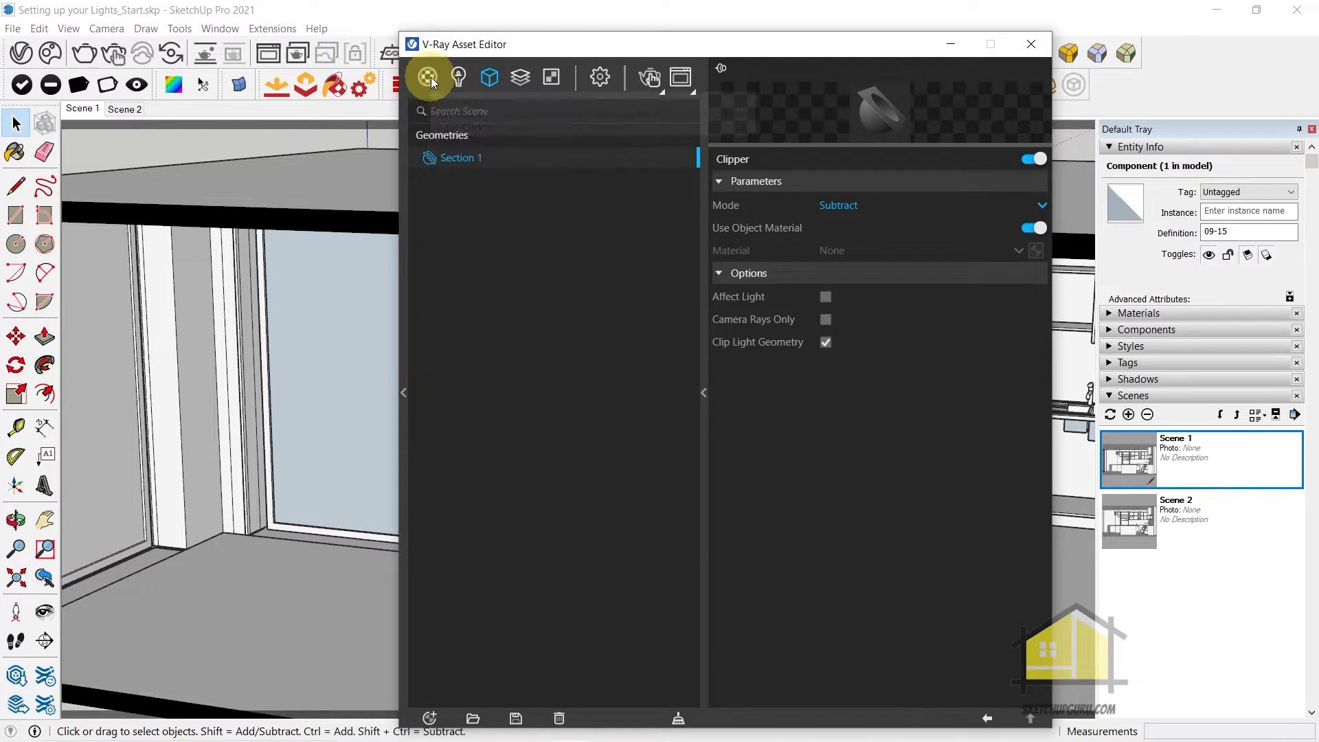
pyautogui.click(428, 78)
pyautogui.click(452, 110)
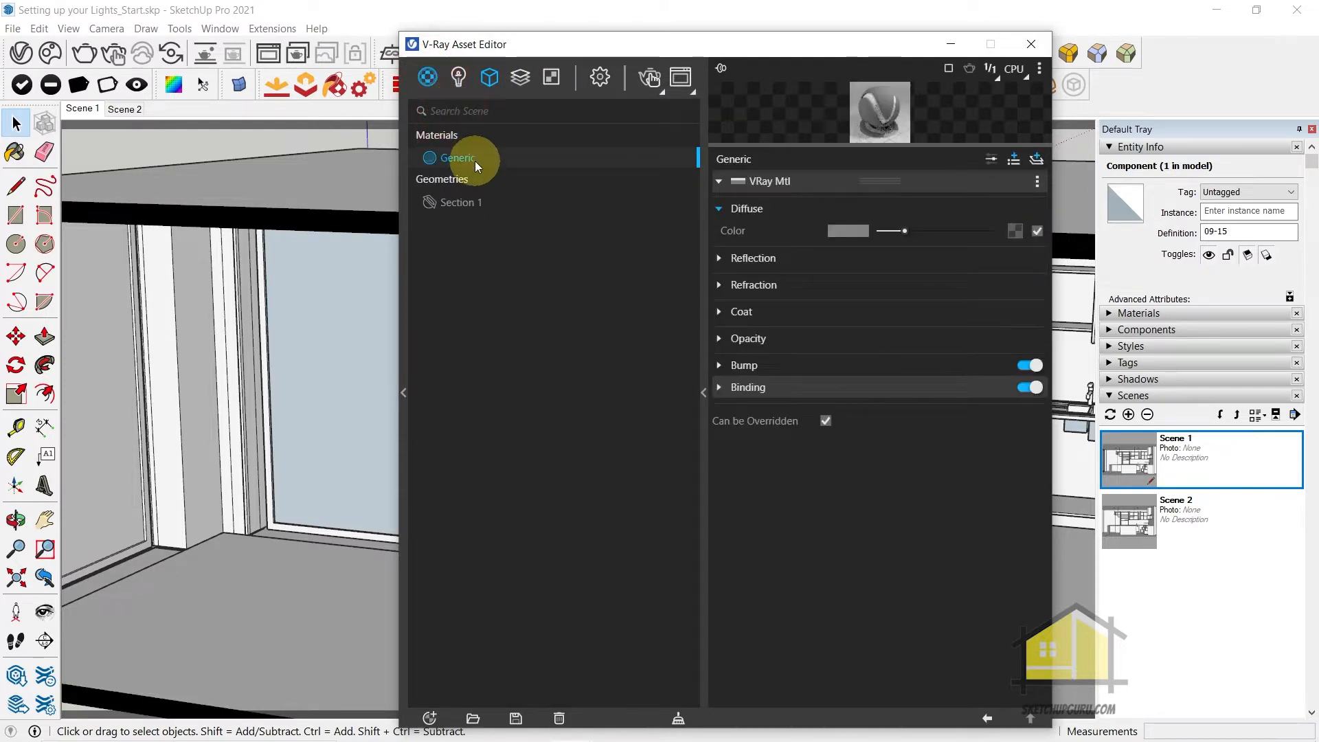
pyautogui.rightClick(468, 158)
pyautogui.click(509, 261)
pyautogui.hotkey('ctrl', 'a')
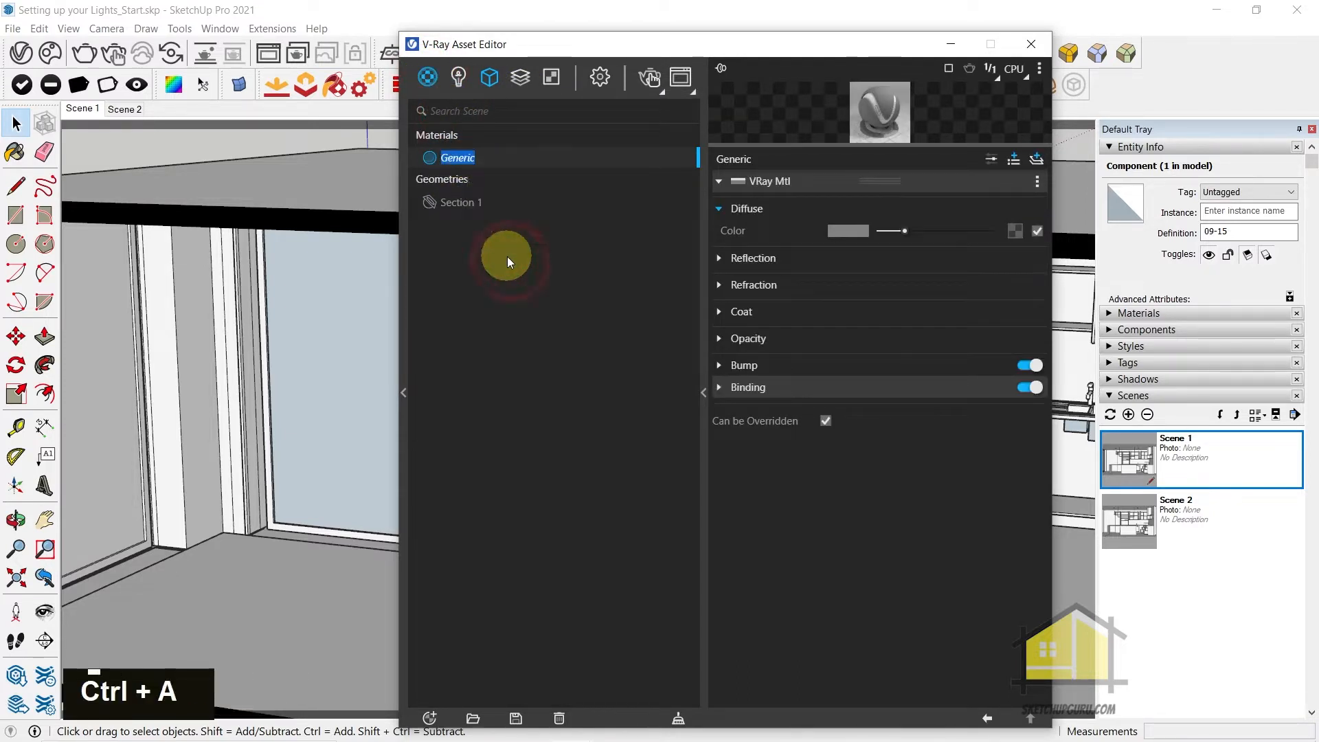
pyautogui.write('A_Glass')
pyautogui.press('Return')
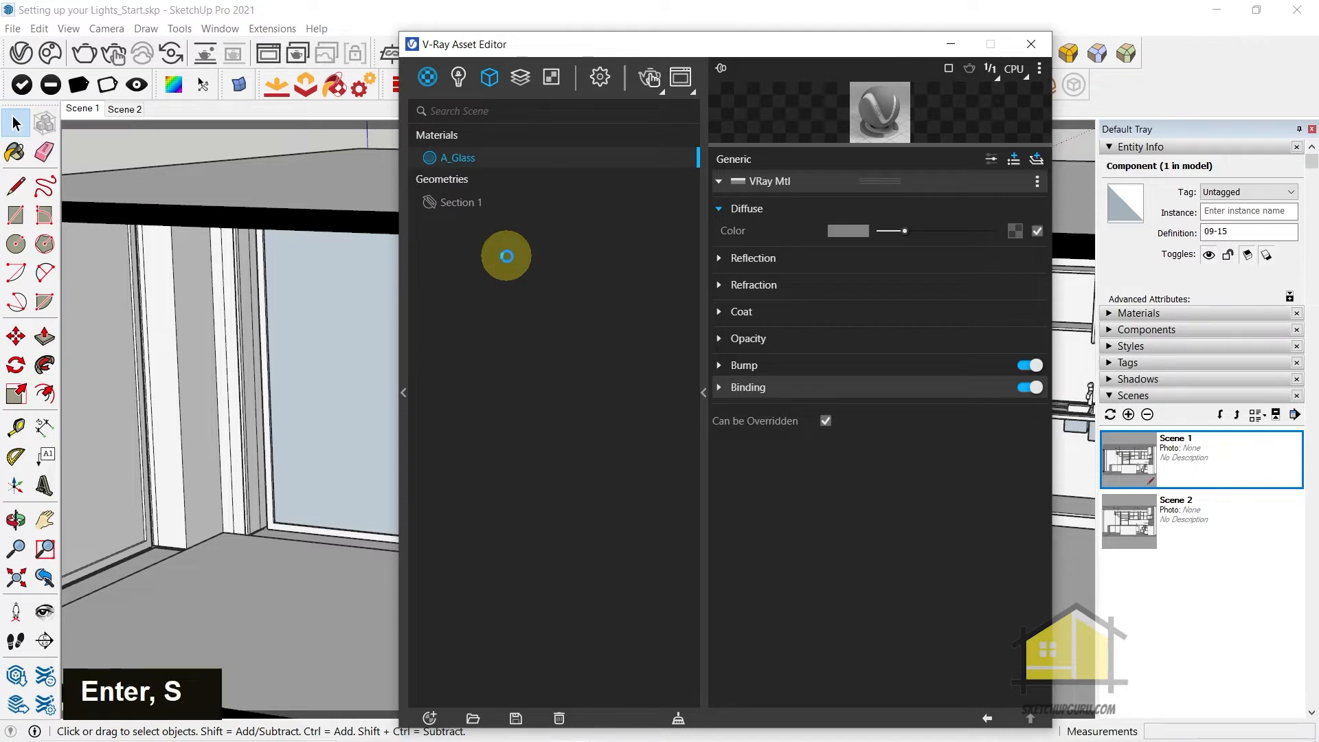
# Set A_Glass's reflection color to white and its diffuse color to black
pyautogui.click(734, 263)
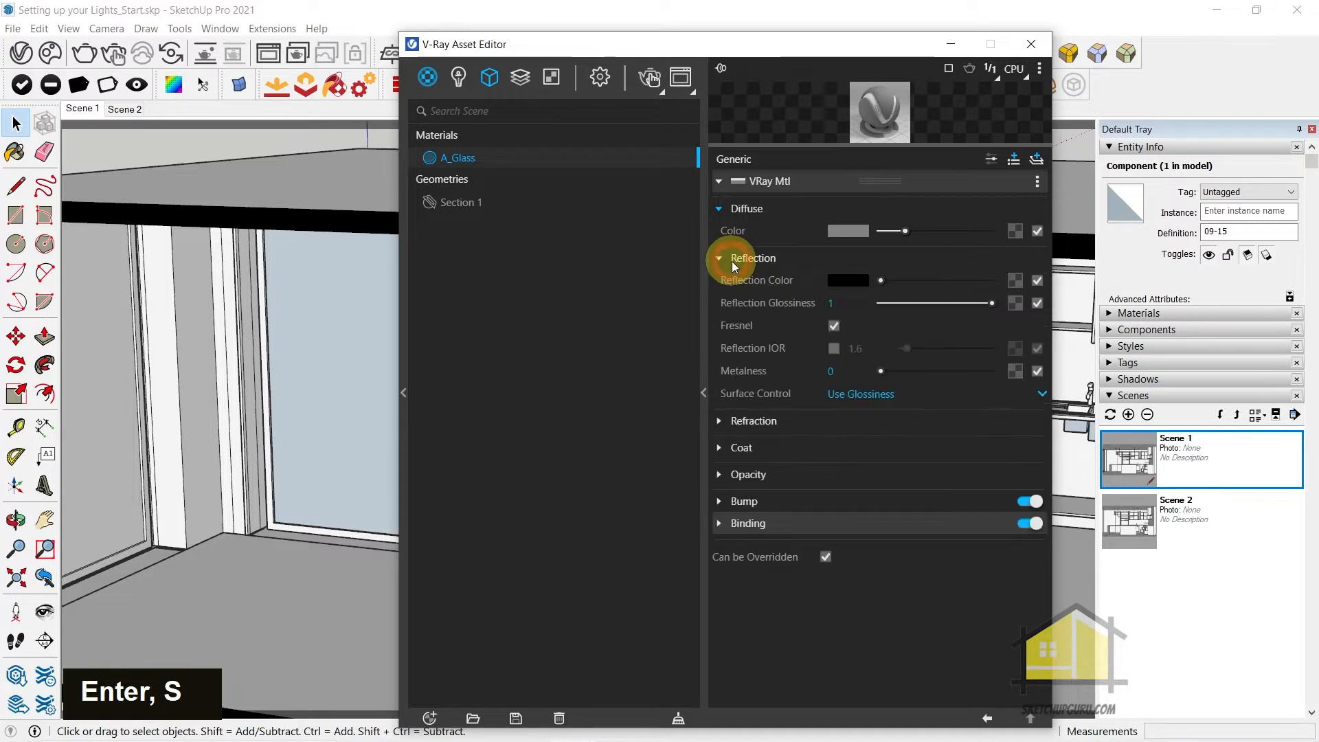
pyautogui.moveTo(896, 280); pyautogui.dragTo(992, 280)
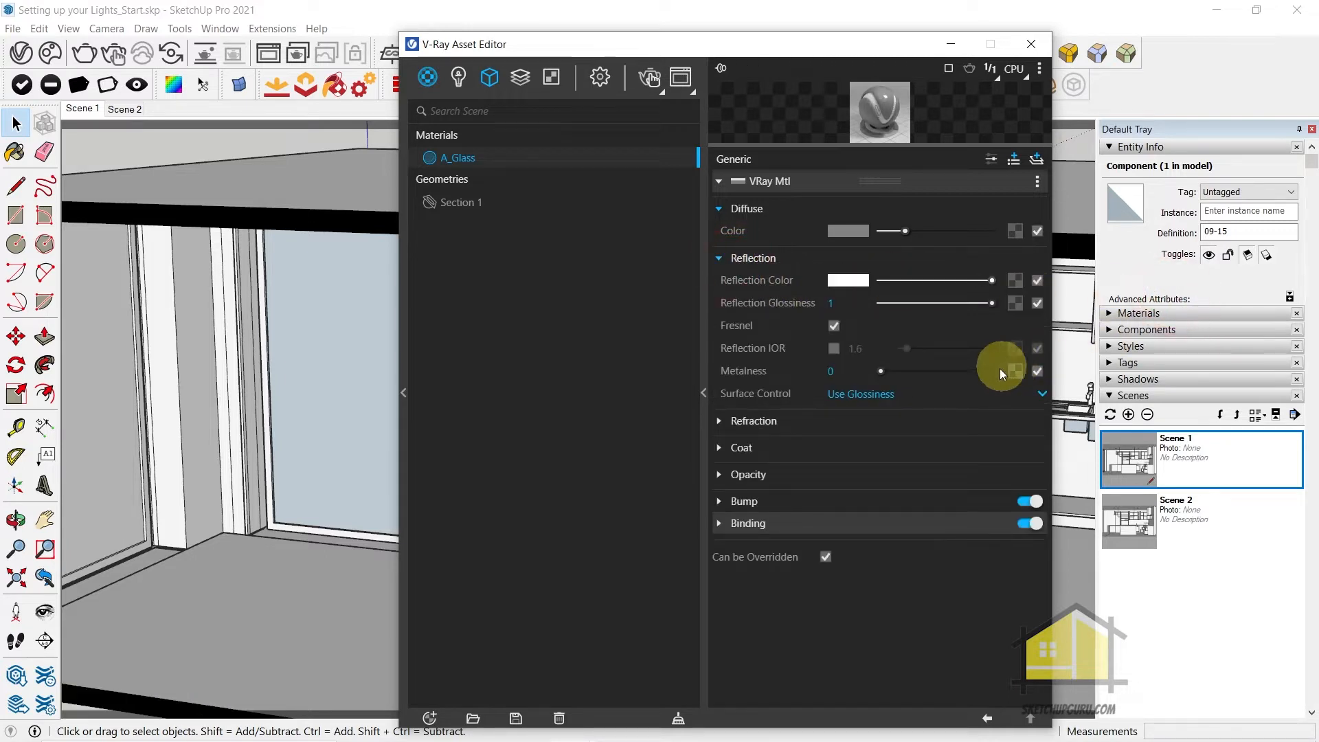
pyautogui.moveTo(902, 230); pyautogui.dragTo(845, 241)
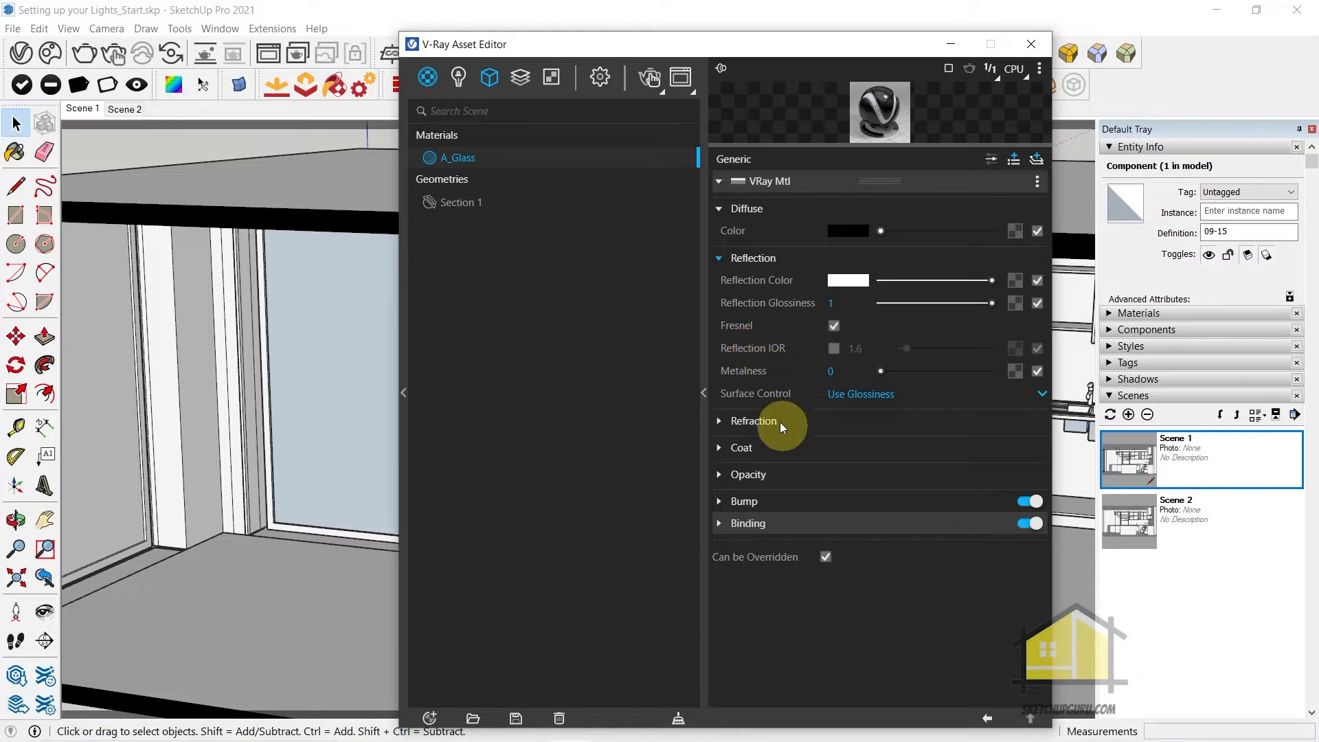
# Make A_Glass's refraction color white, set its refraction IOR to 2.2, and enable Reflection IOR with a value of 1.37
pyautogui.click(755, 421)
pyautogui.moveTo(880, 443); pyautogui.dragTo(992, 443)
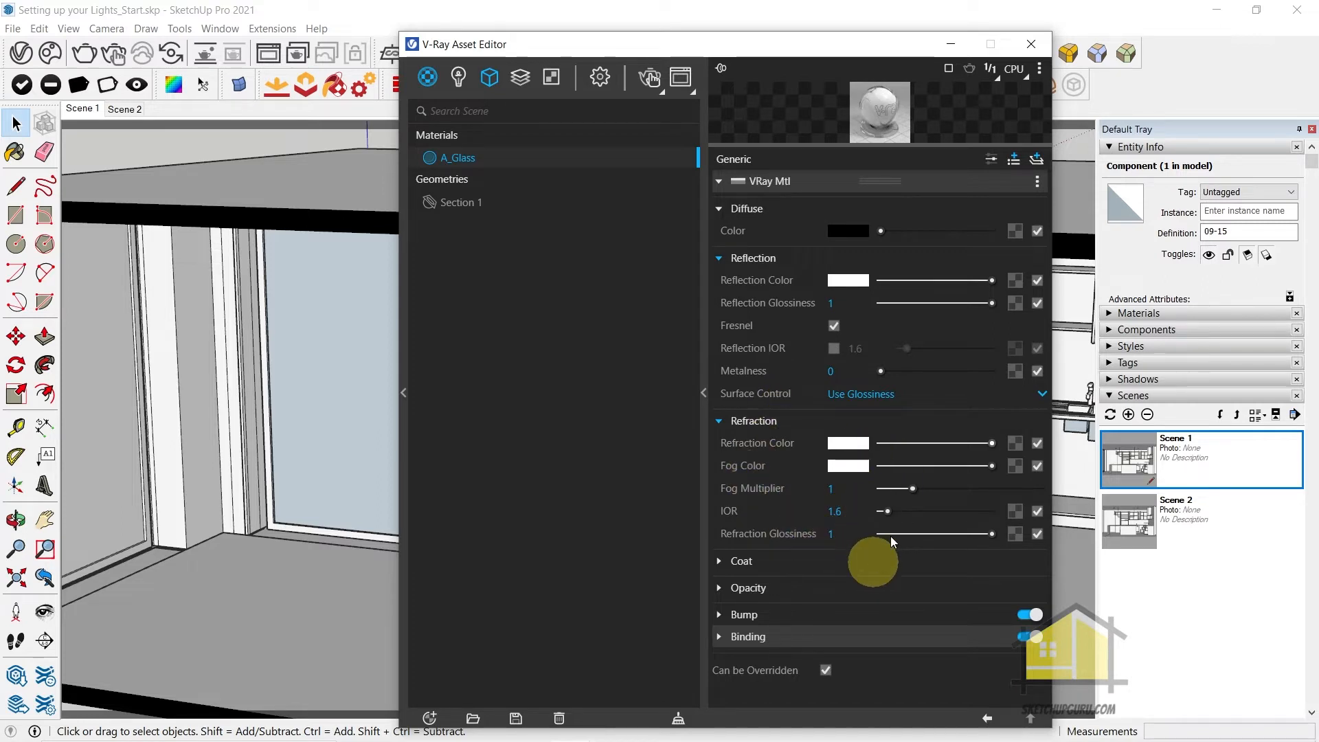
pyautogui.moveTo(888, 513); pyautogui.dragTo(890, 513)
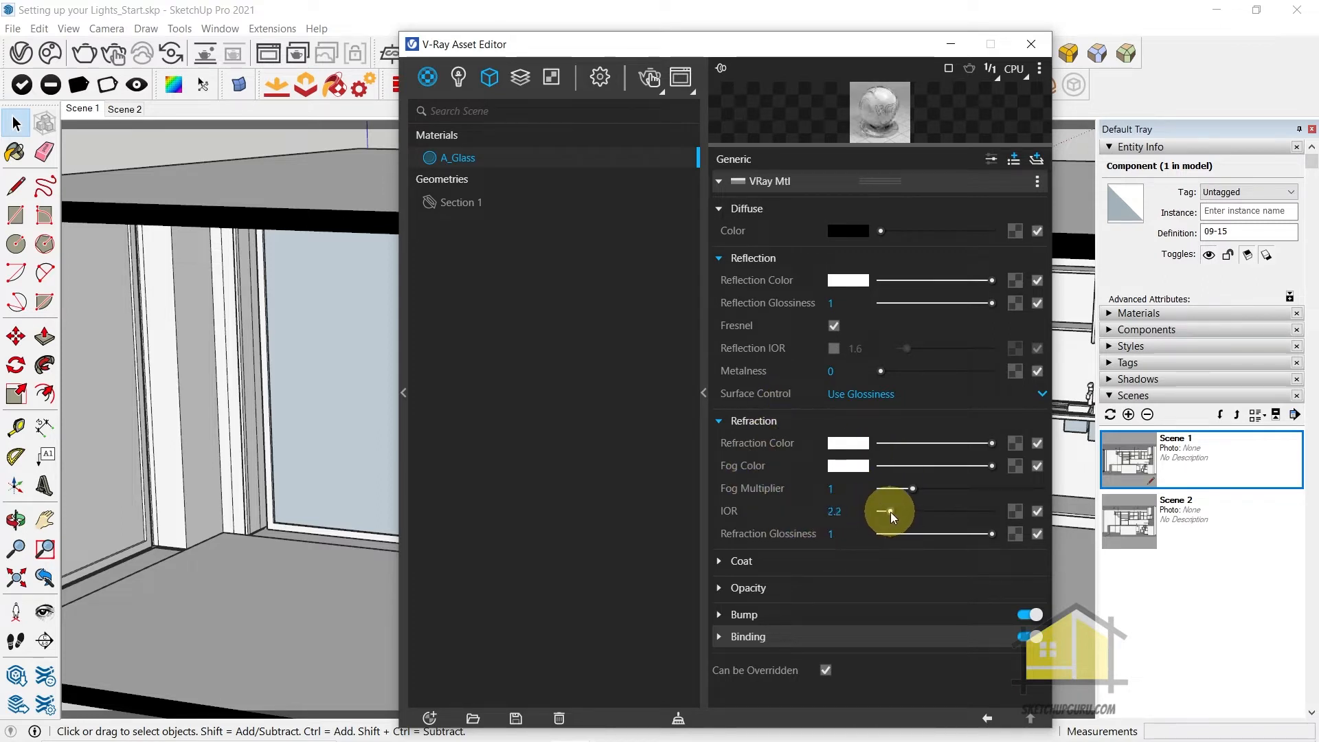
pyautogui.click(833, 348)
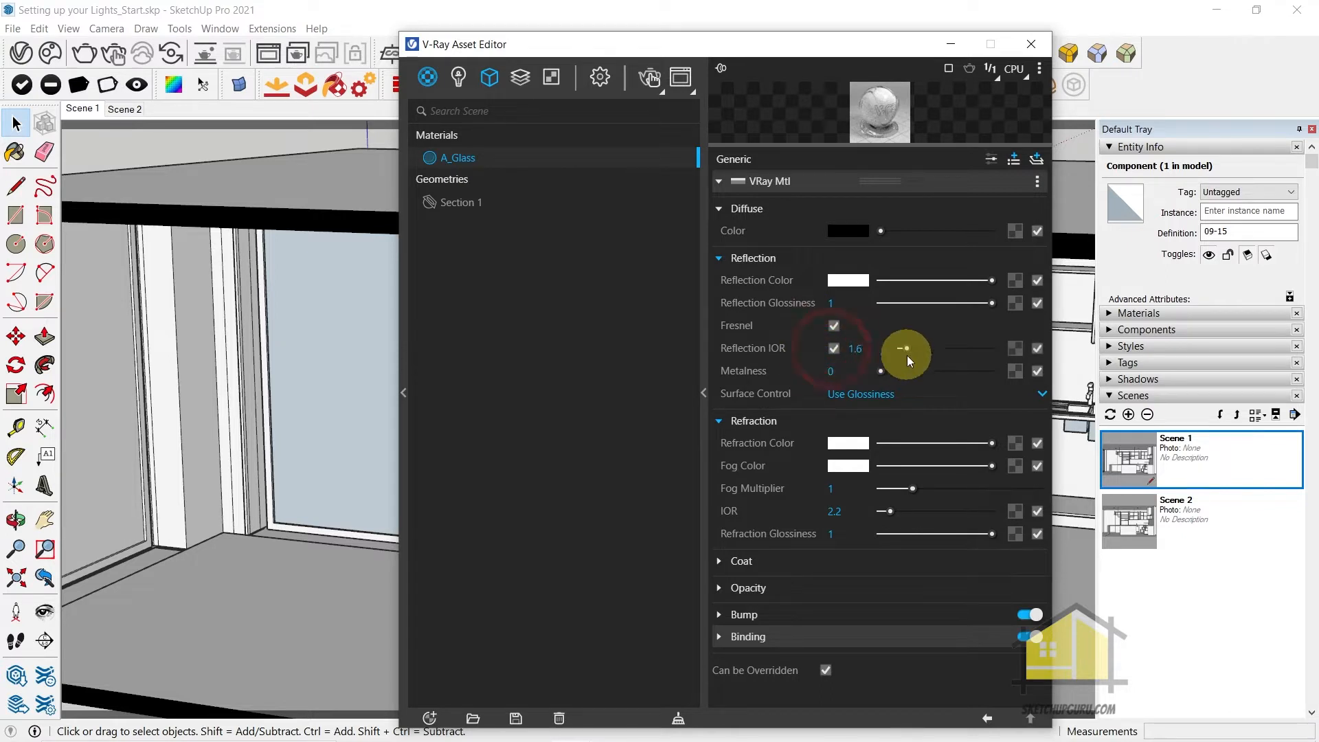
pyautogui.click(905, 347)
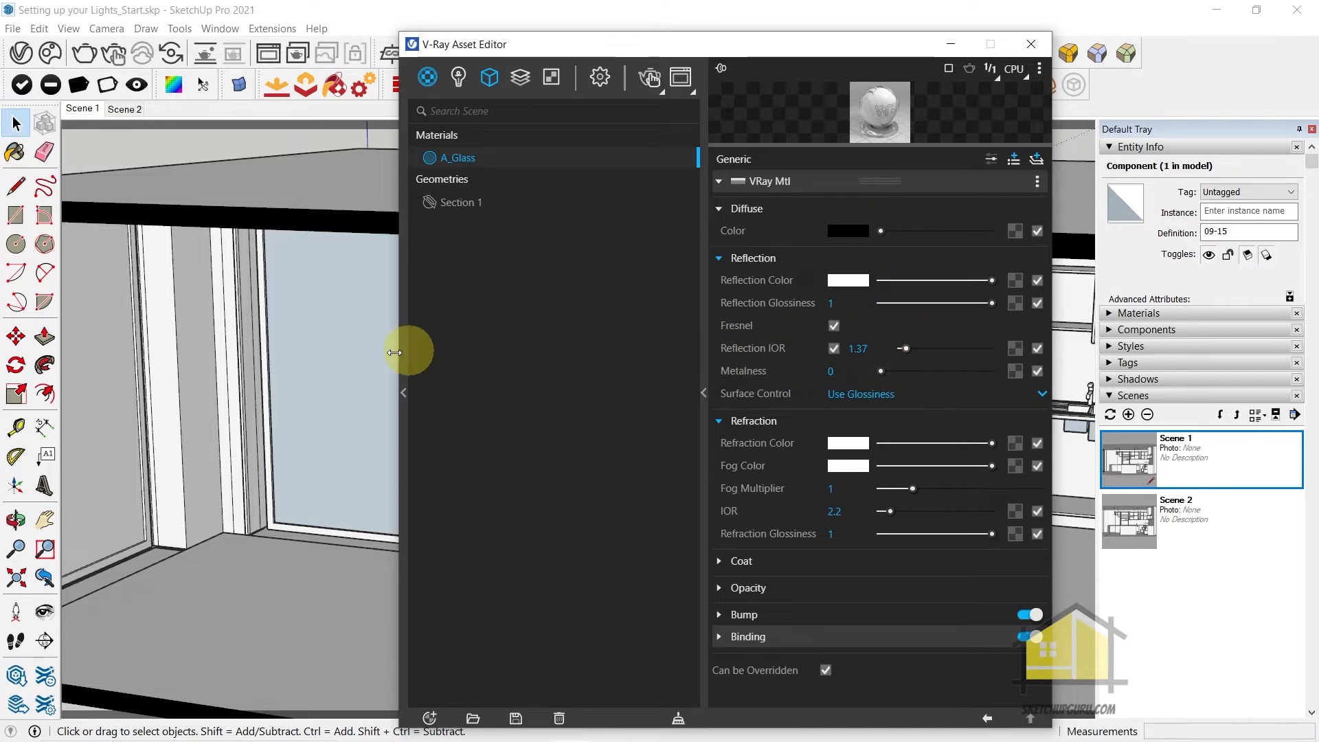
# Add the Glass Window Neutral preset from the library's Glass materials to the scene's materials
pyautogui.click(404, 392)
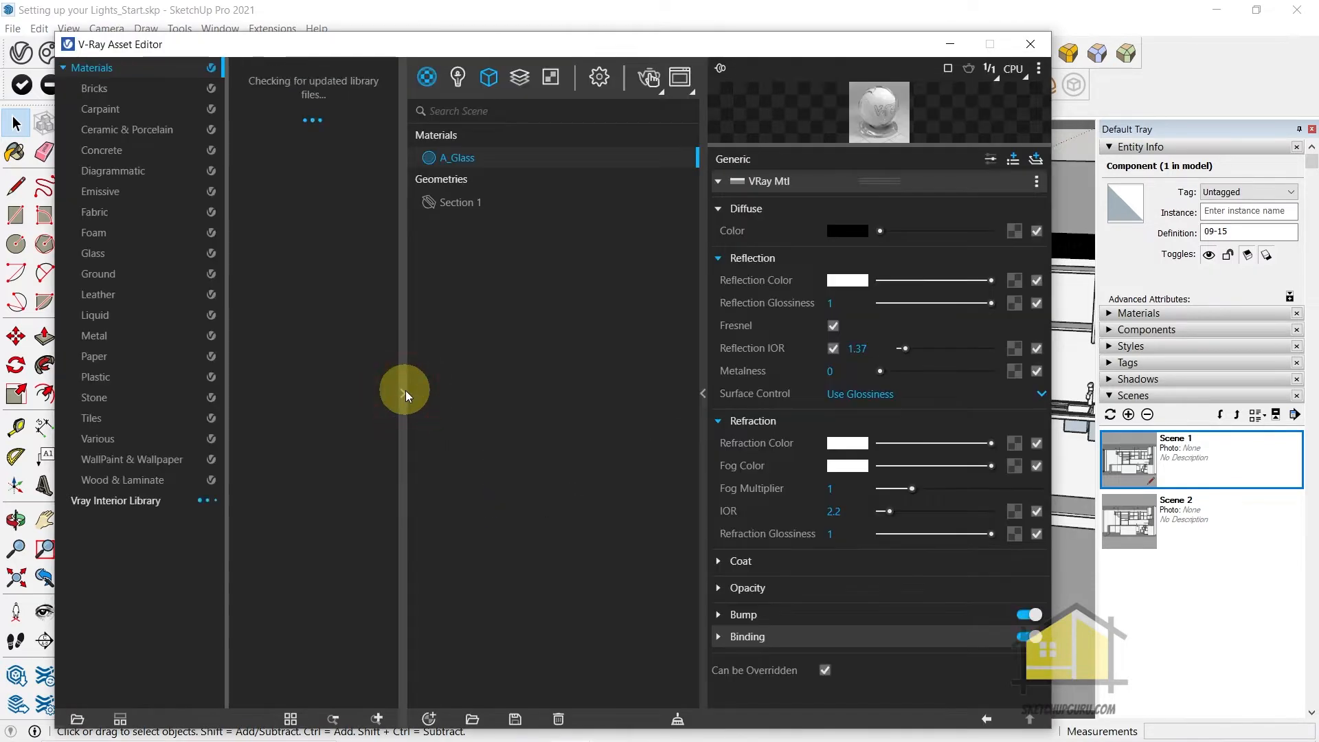
pyautogui.click(101, 255)
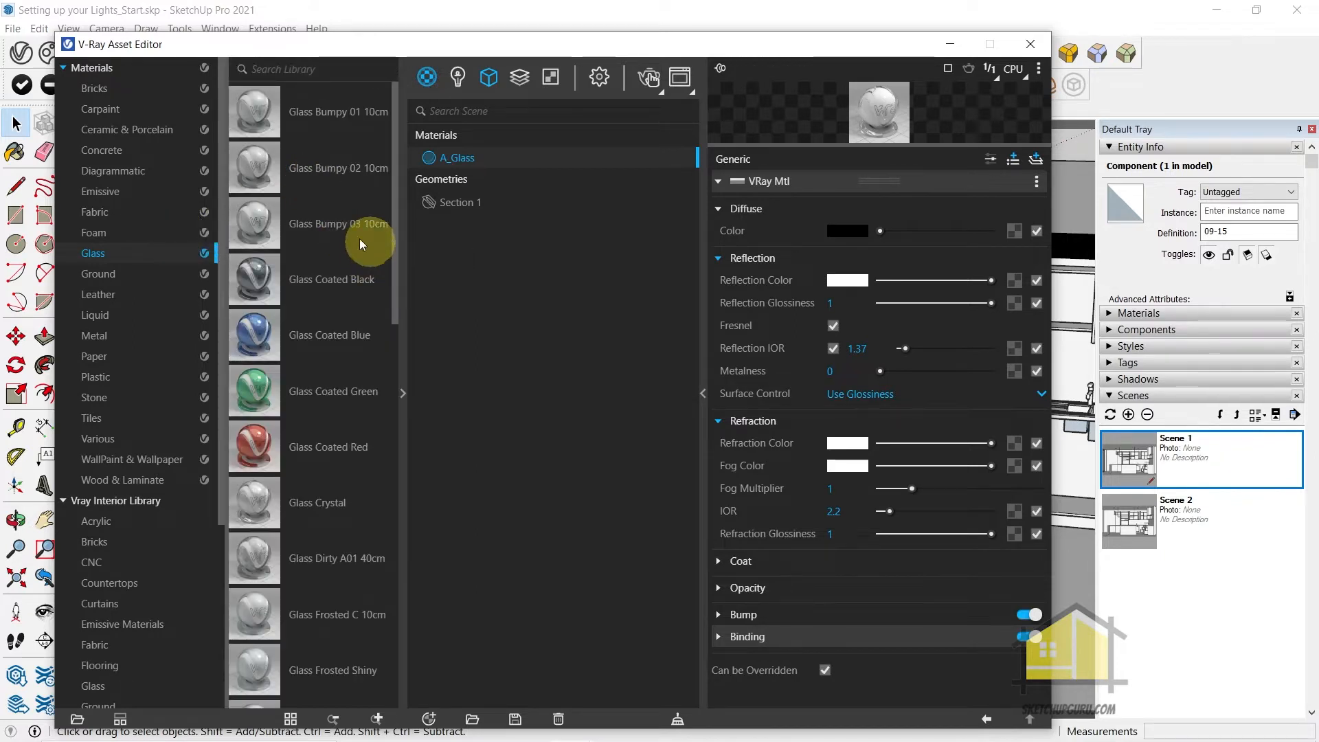
pyautogui.scroll(-3, 336, 232)
pyautogui.scroll(-4, 350, 329)
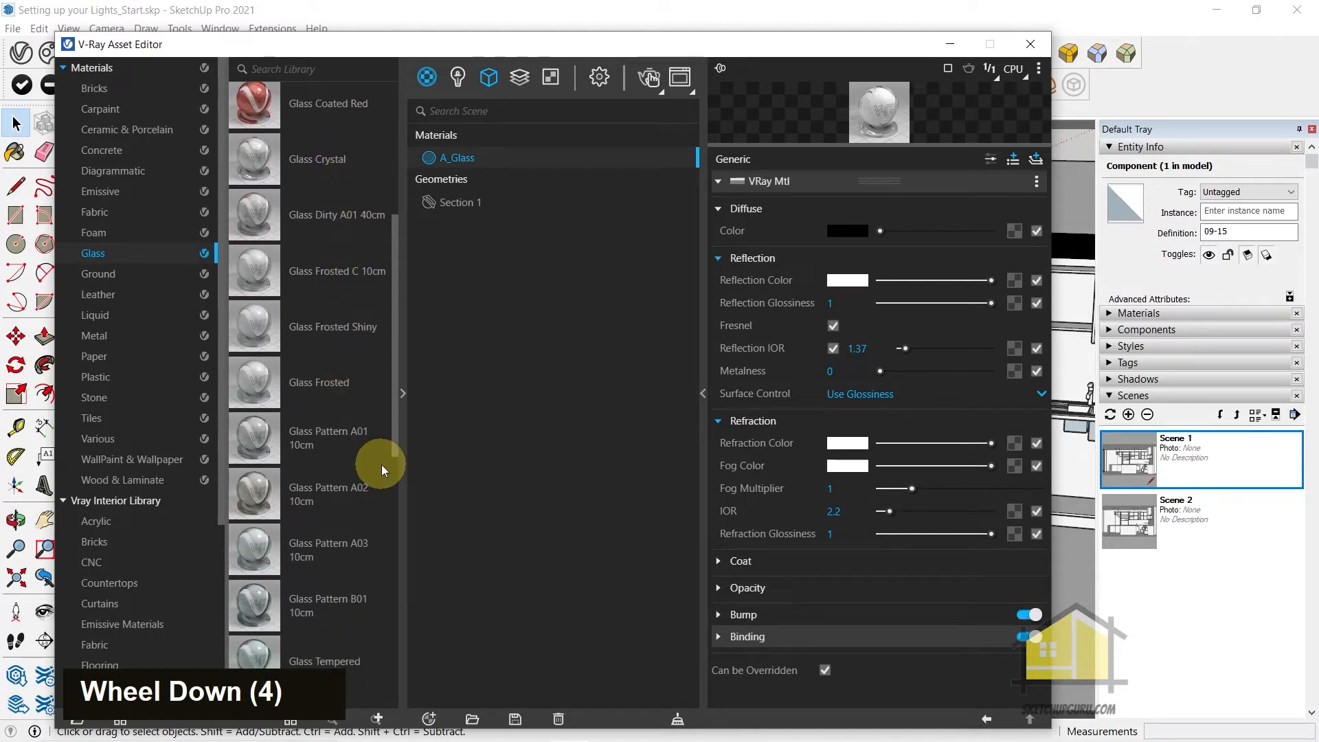
pyautogui.scroll(-4, 360, 520)
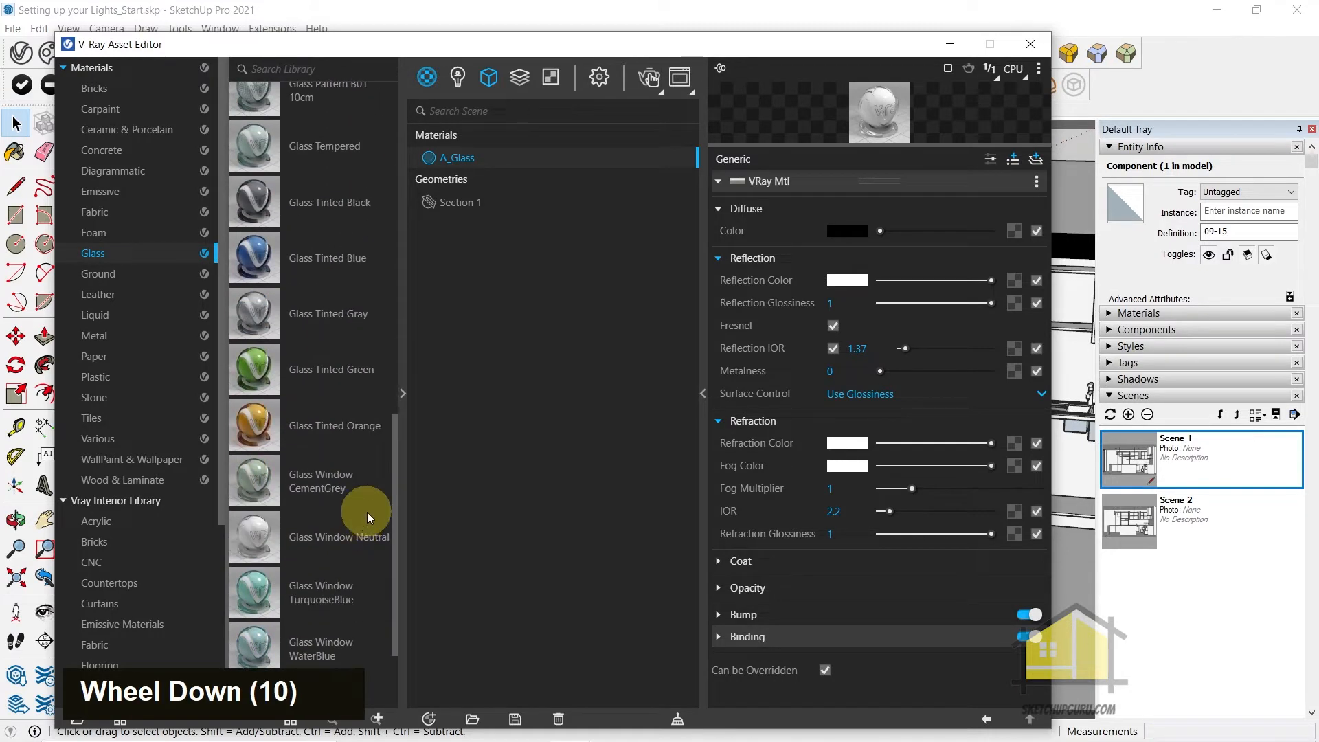
pyautogui.moveTo(249, 455); pyautogui.dragTo(485, 267)
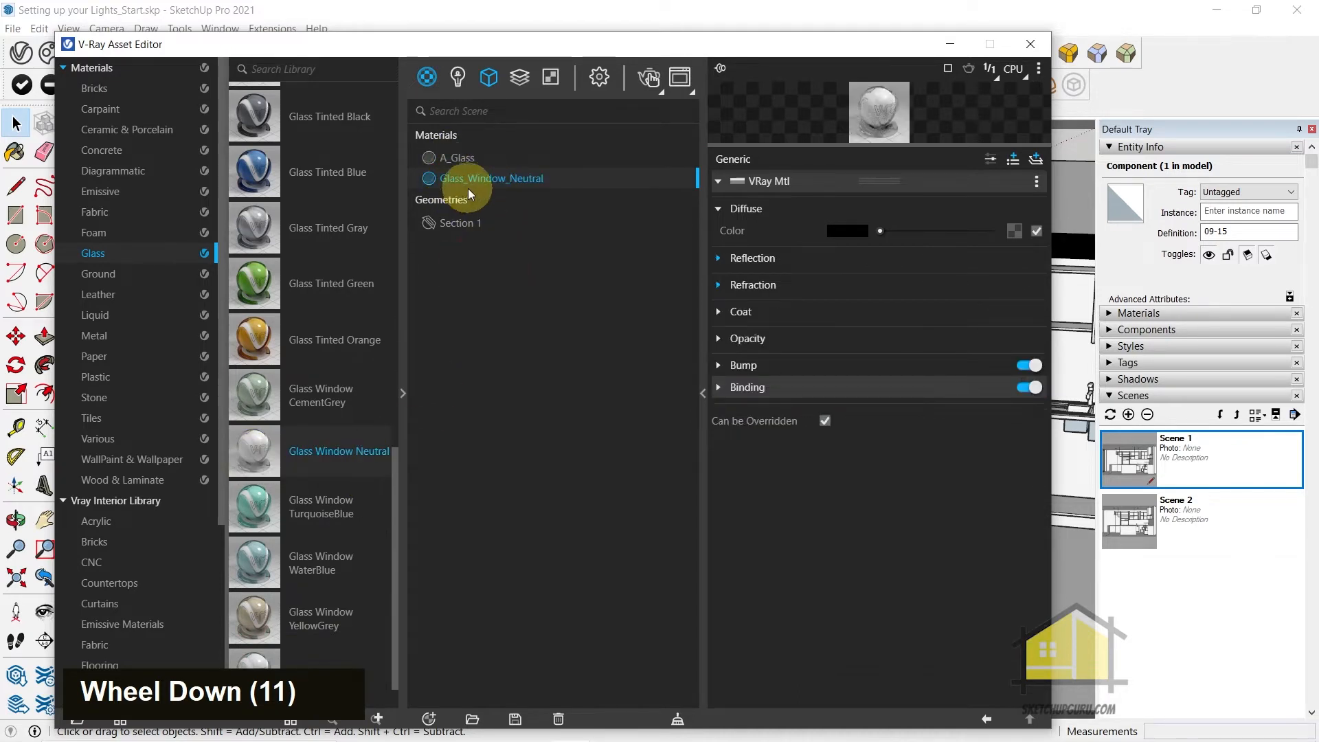
# Compare the reflection and refraction settings of Glass_Window_Neutral with those of A_Glass, then close the asset editor
pyautogui.click(750, 257)
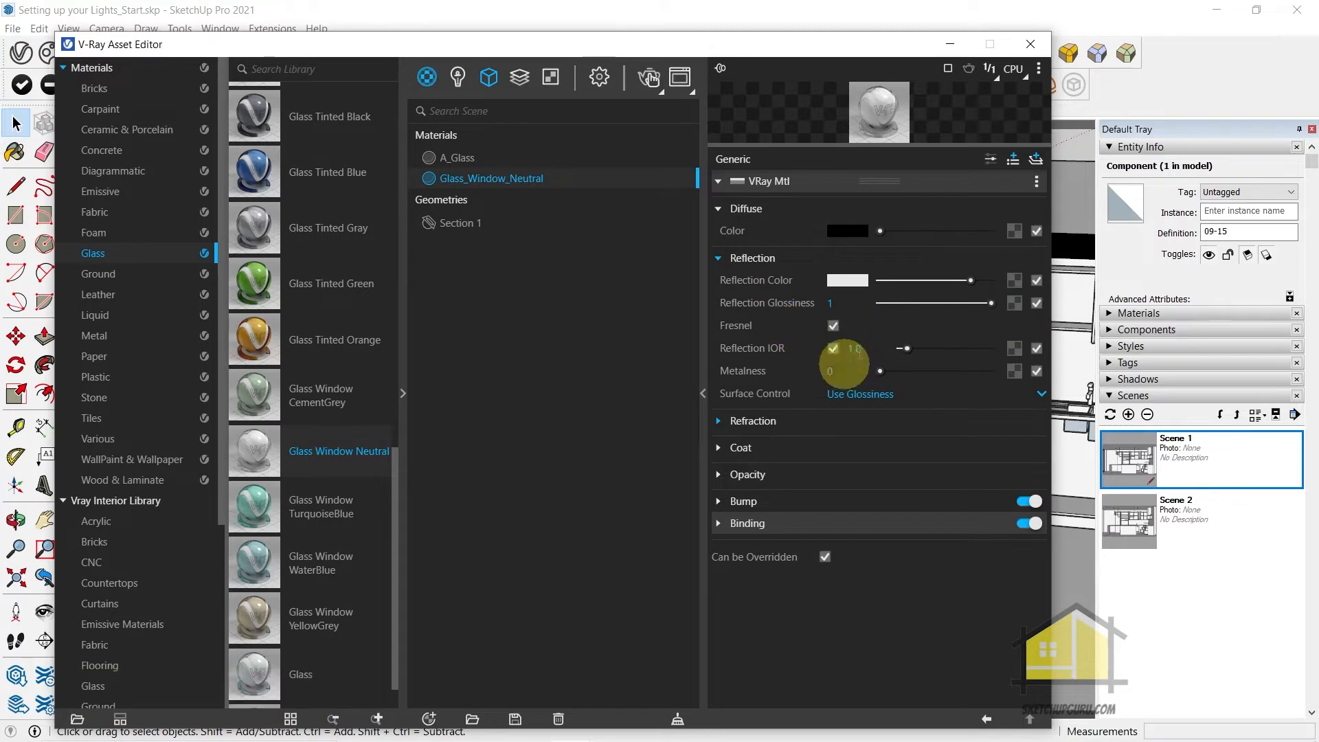
pyautogui.click(753, 421)
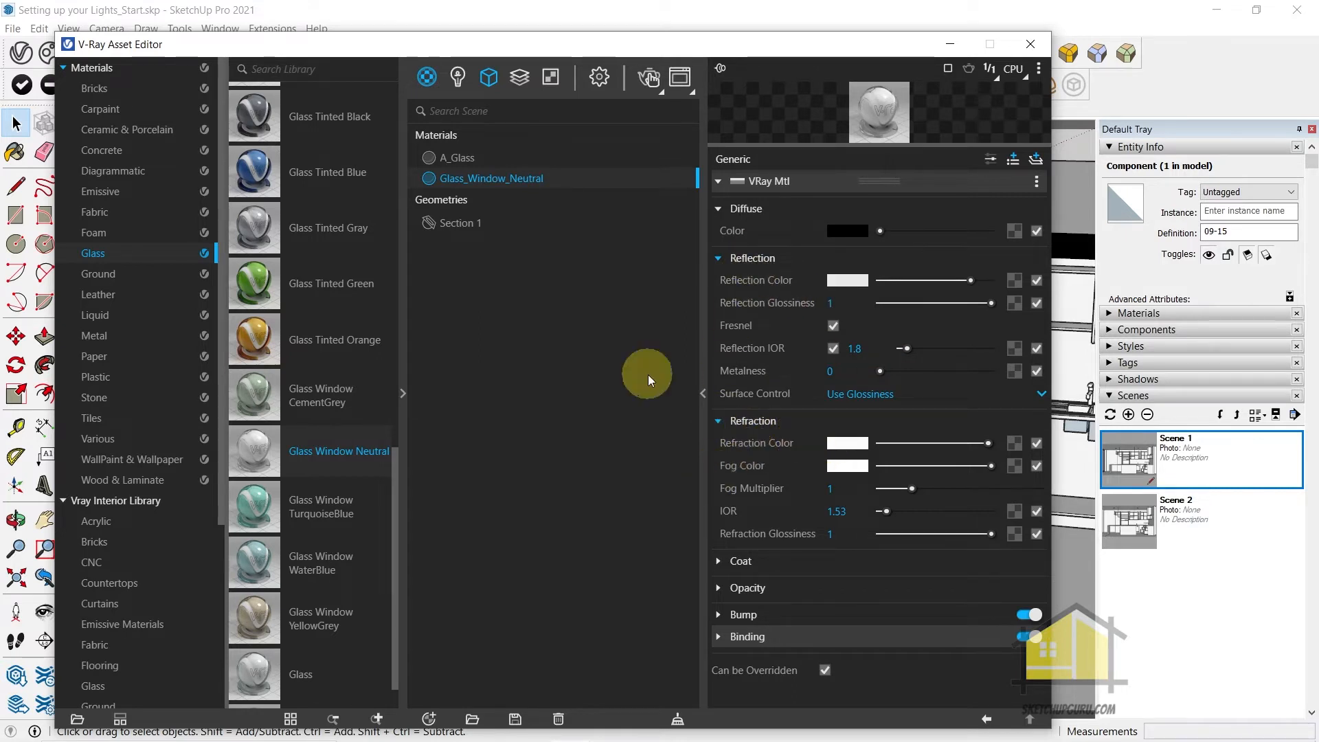
pyautogui.click(475, 159)
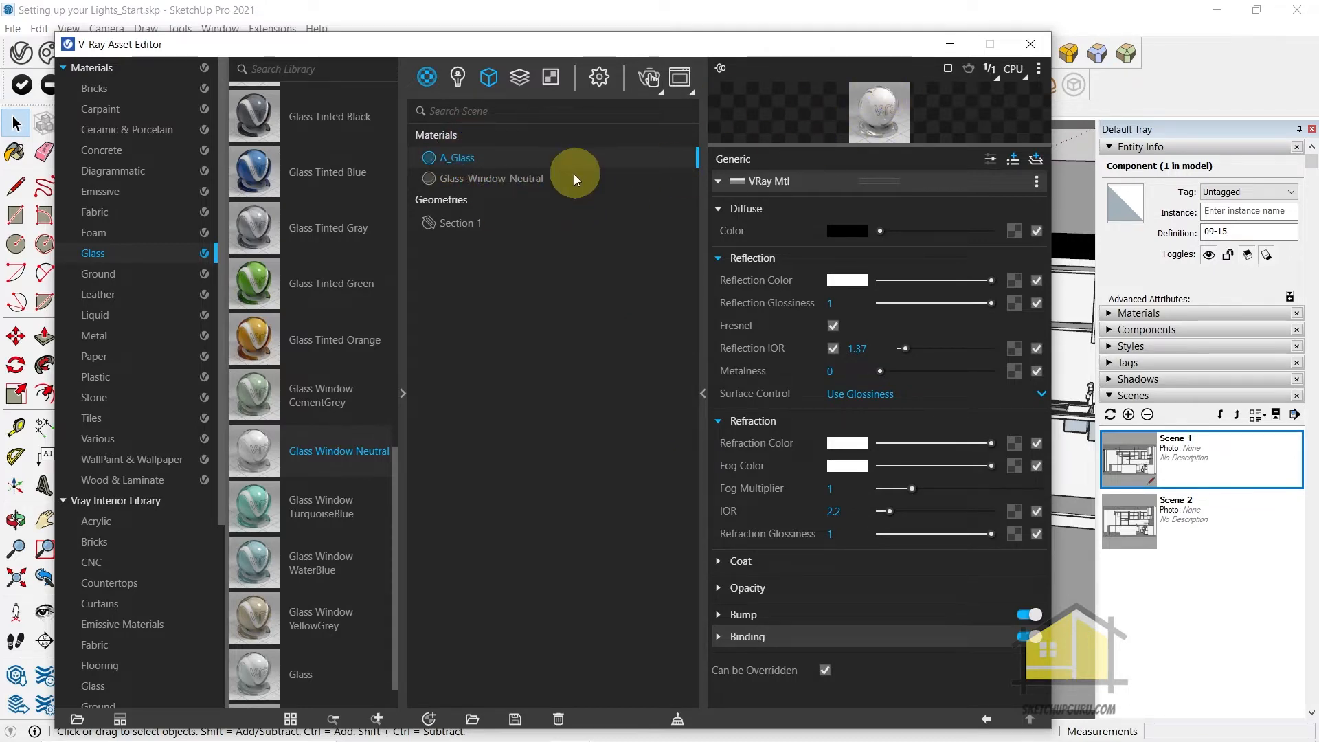
pyautogui.click(1030, 43)
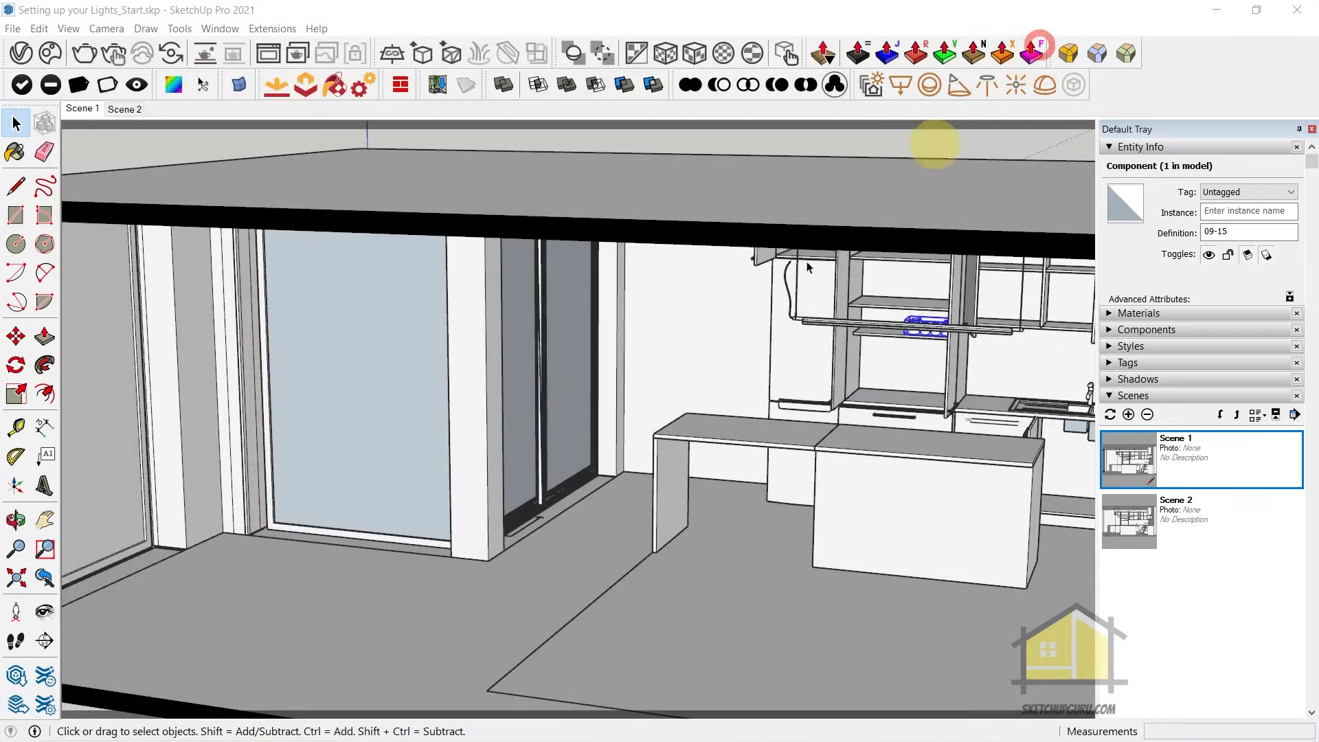
# Open the nested component of the large window facing the kitchen and apply A_Glass to its selected glass pane
pyautogui.doubleClick(380, 329)
pyautogui.doubleClick(381, 328)
pyautogui.doubleClick(381, 329)
pyautogui.doubleClick(381, 329)
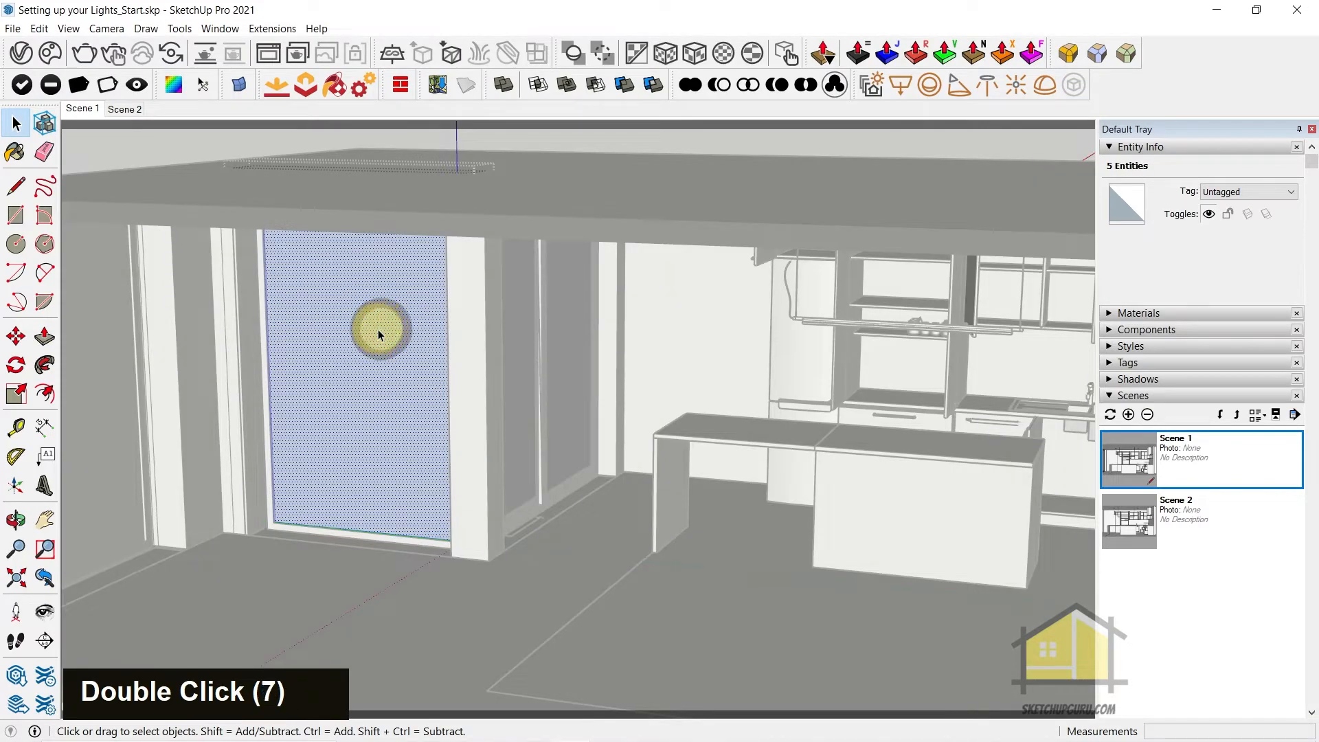
pyautogui.scroll(5, 339, 340)
pyautogui.moveTo(339, 344); pyautogui.dragTo(858, 405, button='middle')
pyautogui.moveTo(795, 530); pyautogui.dragTo(421, 600, button='middle')
pyautogui.press('j')
pyautogui.moveTo(459, 555)
pyautogui.mouseDown(button='middle')
pyautogui.moveTo(619, 621)
pyautogui.moveTo(1296, 589)
pyautogui.moveTo(653, 621)
pyautogui.moveTo(471, 319)
pyautogui.moveTo(1181, 445)
pyautogui.moveTo(426, 463)
pyautogui.moveTo(566, 421)
pyautogui.moveTo(747, 434)
pyautogui.moveTo(627, 406)
pyautogui.mouseUp(button='middle')
pyautogui.press('b')
pyautogui.press('Escape')
pyautogui.press('space')
# Select the thin glass pane inside the nested window frame, paint it with A_Glass and leave the pane's editing context
pyautogui.scroll(4, 625, 450)
pyautogui.moveTo(625, 451)
pyautogui.mouseDown(button='middle')
pyautogui.moveTo(608, 353)
pyautogui.moveTo(786, 436)
pyautogui.mouseUp(button='middle')
pyautogui.doubleClick(715, 257)
pyautogui.doubleClick(715, 257)
pyautogui.doubleClick(715, 257)
pyautogui.tripleClick(715, 257)
pyautogui.press('b')
pyautogui.press('space')
pyautogui.scroll(11, 629, 327)
pyautogui.scroll(20, 629, 327)
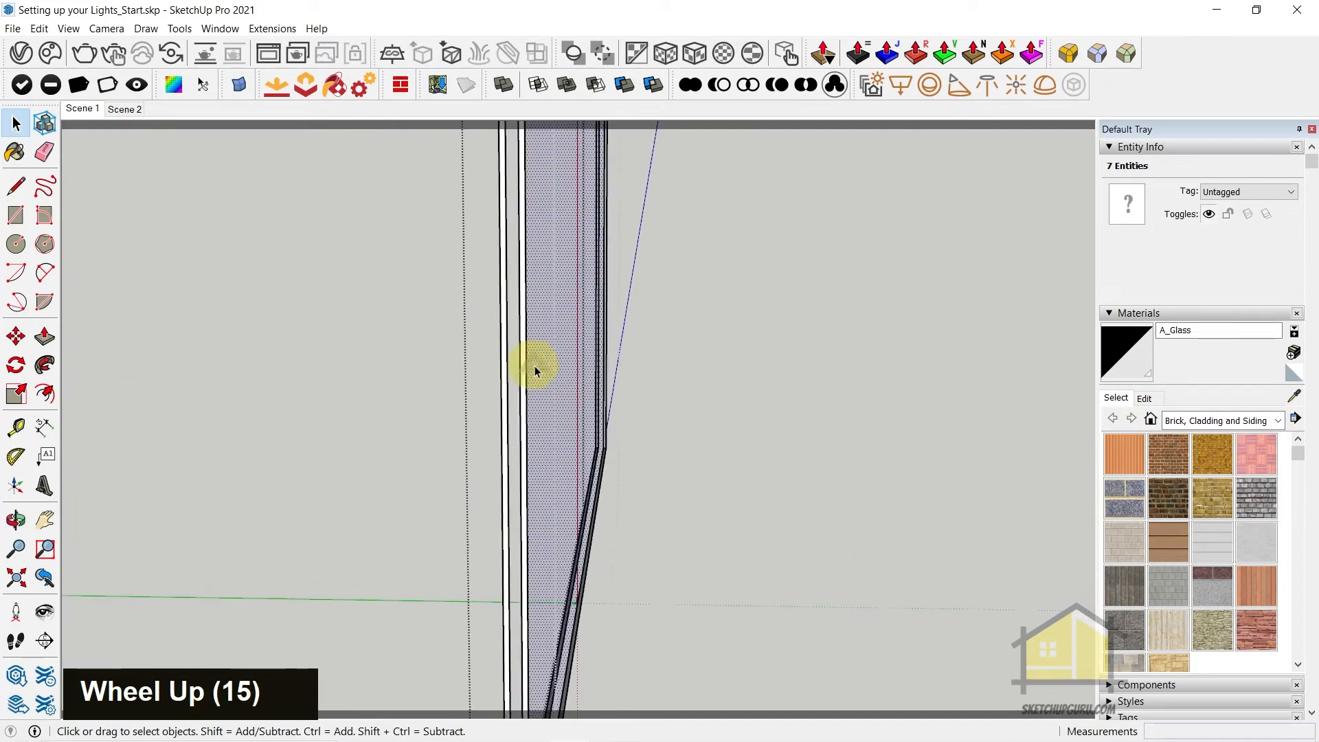
pyautogui.moveTo(570, 389); pyautogui.dragTo(602, 455, button='middle')
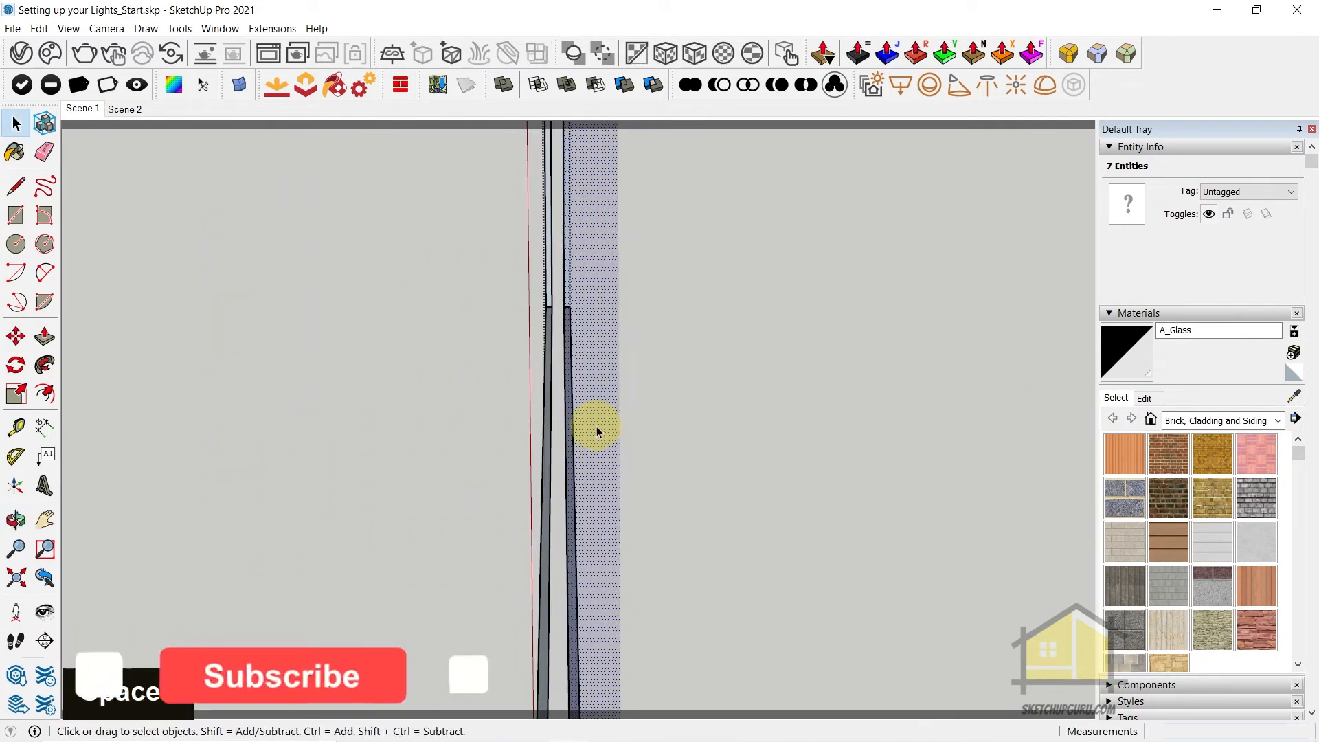
pyautogui.press('b')
pyautogui.click(575, 366)
pyautogui.moveTo(694, 404)
pyautogui.mouseDown(button='middle')
pyautogui.moveTo(550, 430)
pyautogui.moveTo(709, 536)
pyautogui.moveTo(492, 524)
pyautogui.moveTo(745, 295)
pyautogui.mouseUp(button='middle')
pyautogui.press('space')
pyautogui.press('Escape')
pyautogui.scroll(-5, 754, 321)
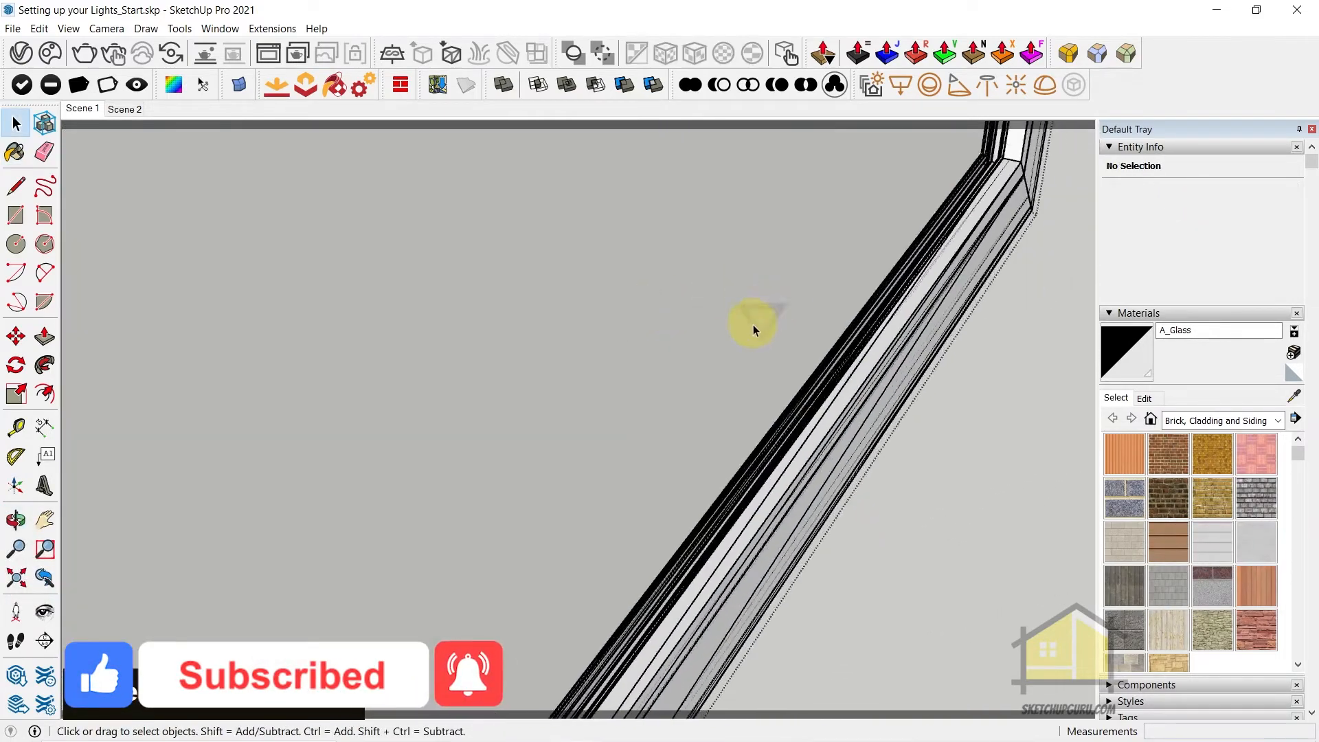
pyautogui.press('Escape')
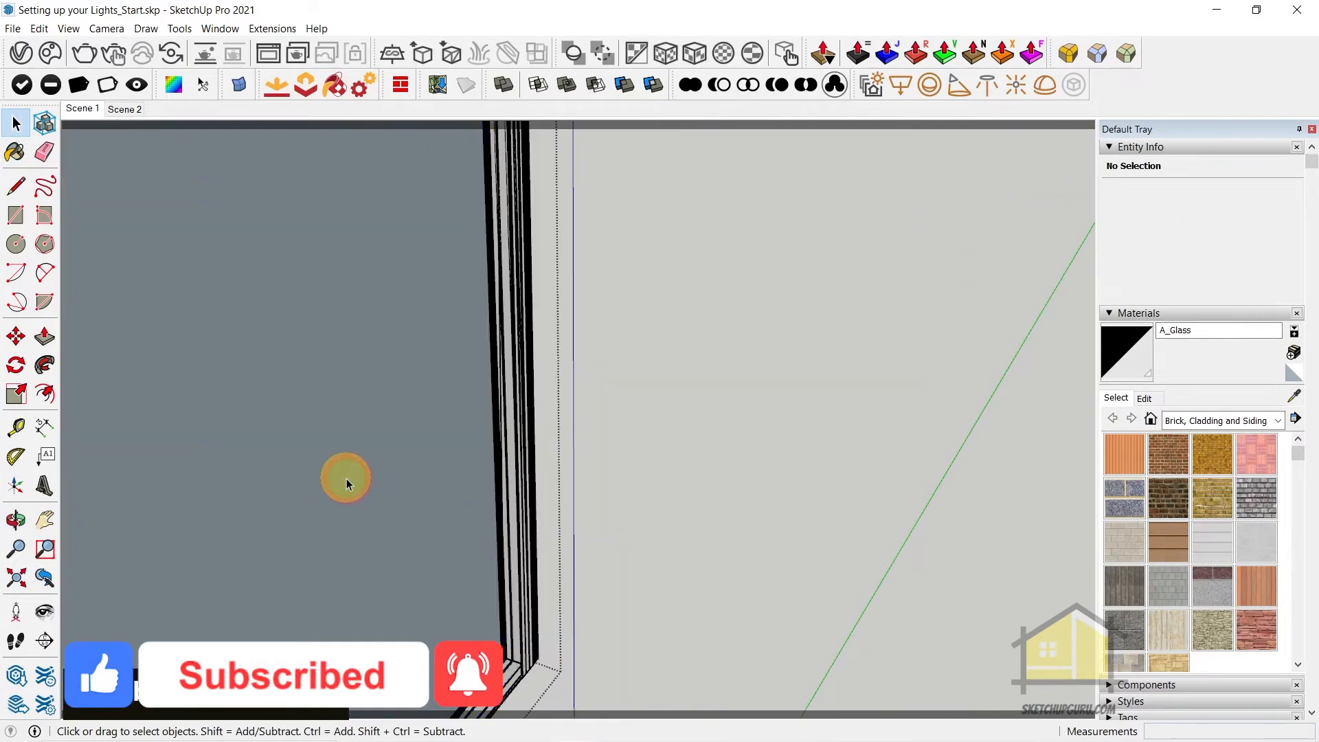
# Paint the remaining blue-grey glass pane of the window with A_Glass and exit the component
pyautogui.doubleClick(345, 479)
pyautogui.scroll(8, 422, 489)
pyautogui.press('b')
pyautogui.click(512, 446)
pyautogui.moveTo(421, 489)
pyautogui.mouseDown(button='middle')
pyautogui.moveTo(533, 447)
pyautogui.moveTo(651, 494)
pyautogui.mouseUp(button='middle')
pyautogui.press('space')
pyautogui.press('Escape')
pyautogui.scroll(-13, 667, 400)
pyautogui.moveTo(666, 400); pyautogui.dragTo(720, 382, button='middle')
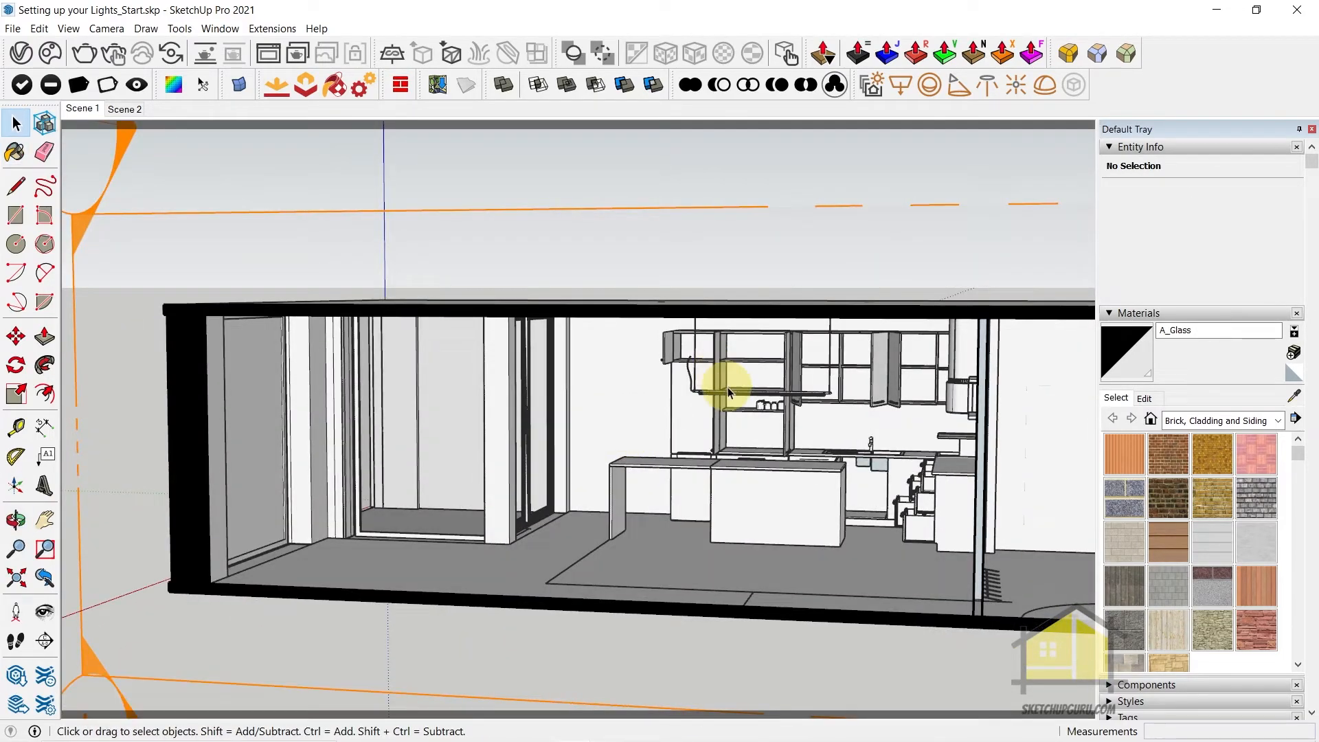
# Open the untreated window on the building's outer side, select its glass face with the bounding edges and group them
pyautogui.scroll(4, 471, 443)
pyautogui.moveTo(455, 485); pyautogui.dragTo(677, 465, button='middle')
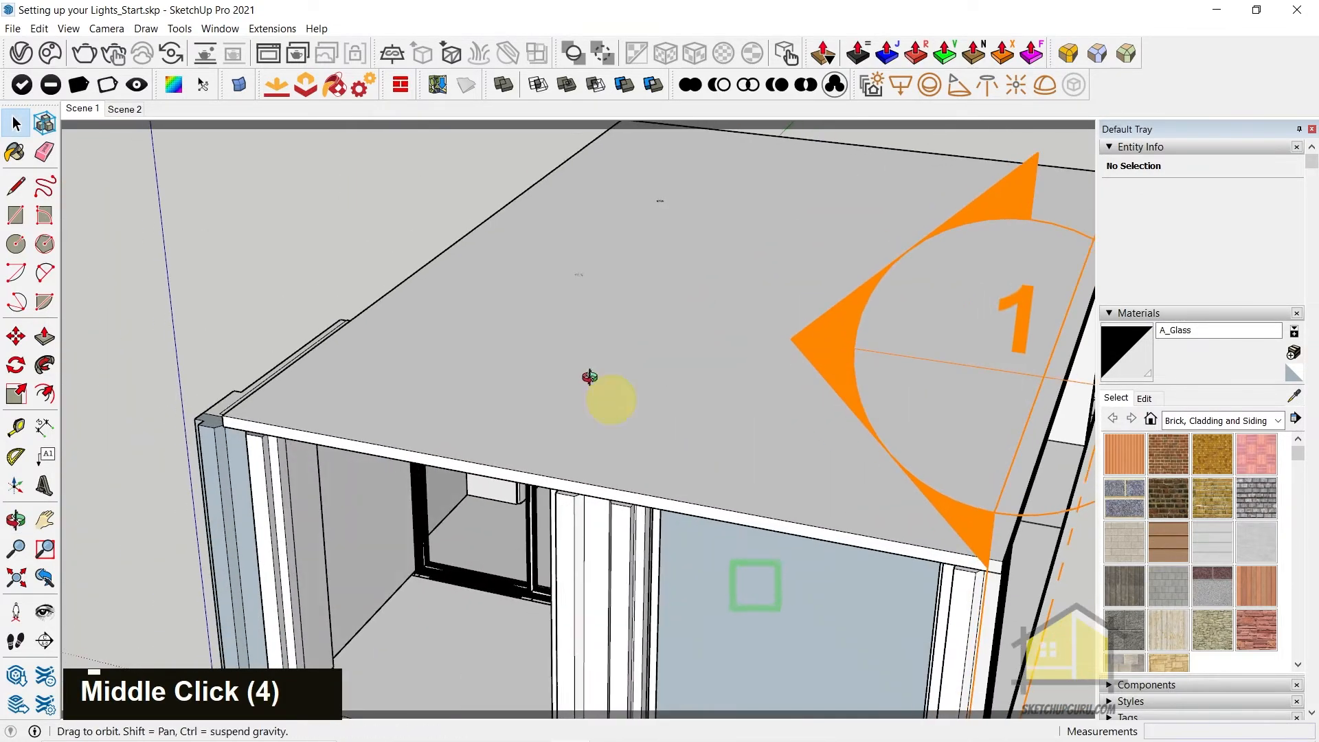
pyautogui.scroll(5, 570, 274)
pyautogui.doubleClick(543, 253)
pyautogui.doubleClick(544, 254)
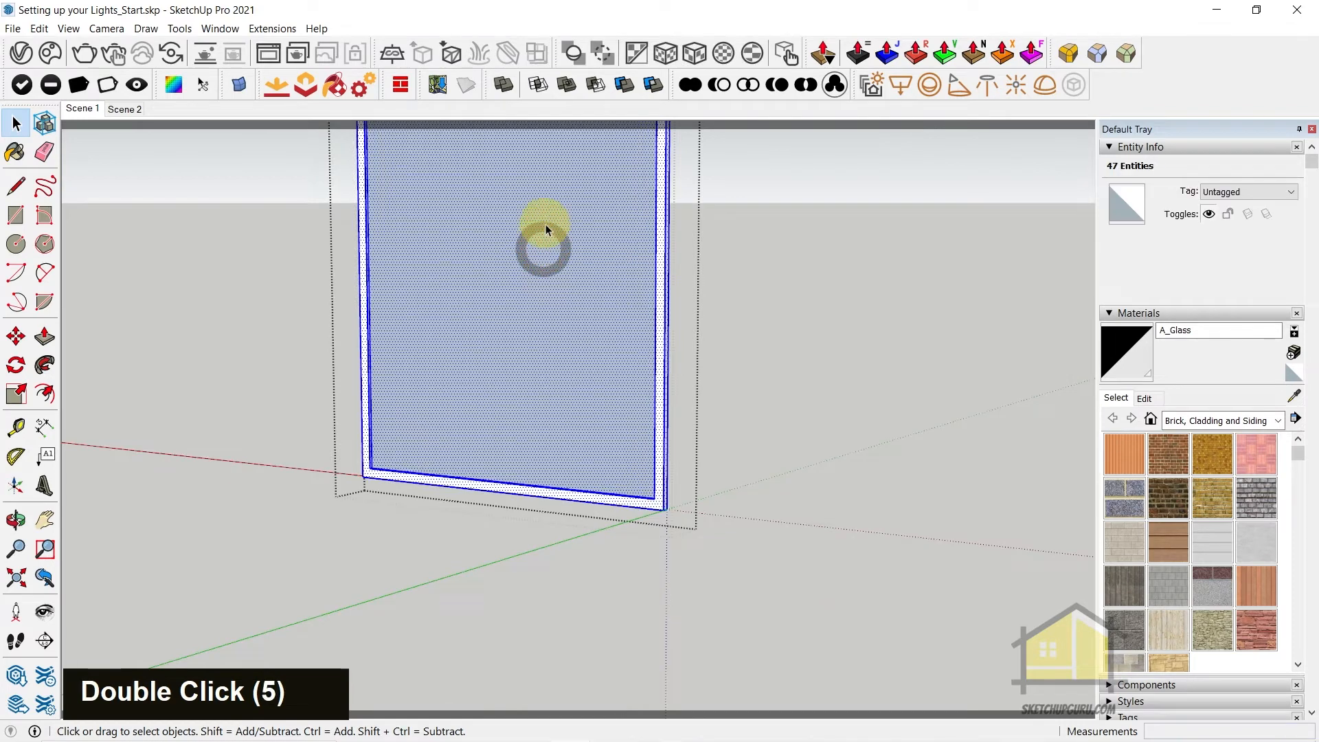
pyautogui.scroll(6, 547, 257)
pyautogui.scroll(-1, 583, 288)
pyautogui.doubleClick(590, 335)
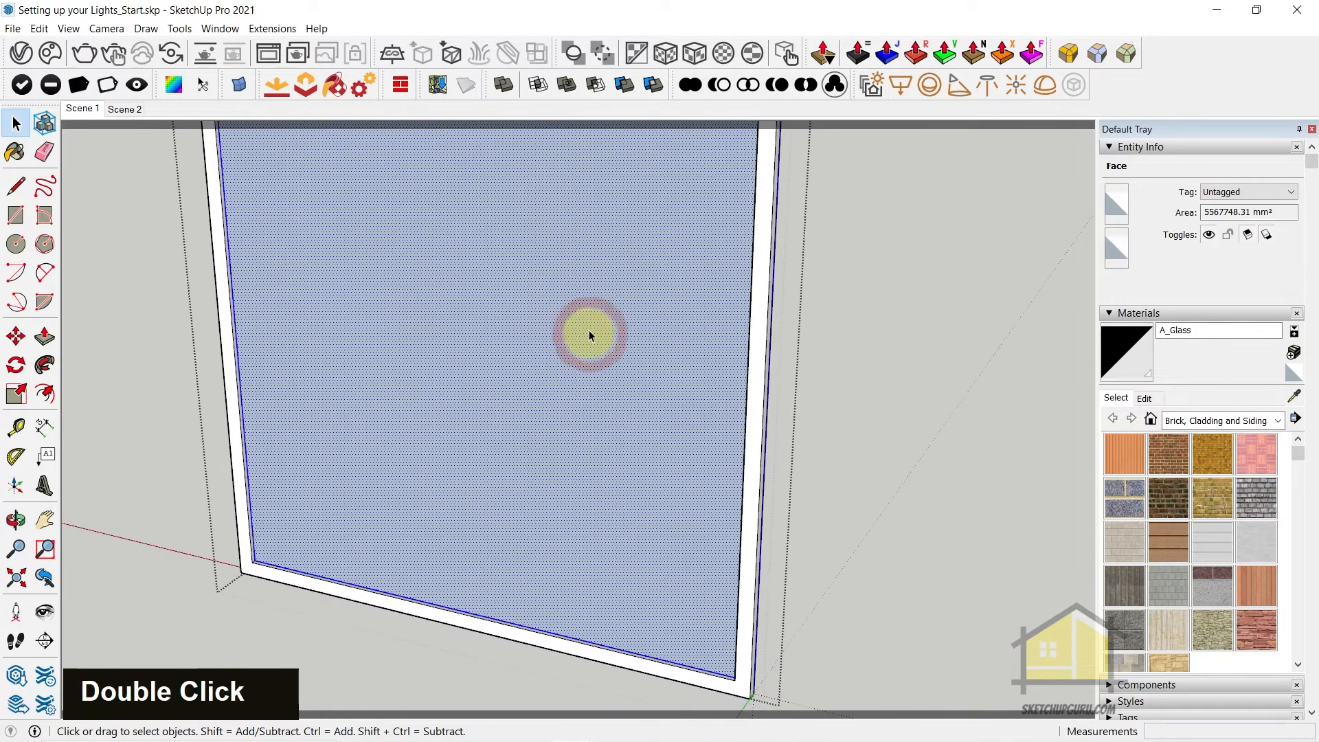
pyautogui.scroll(-5, 550, 419)
pyautogui.doubleClick(587, 224)
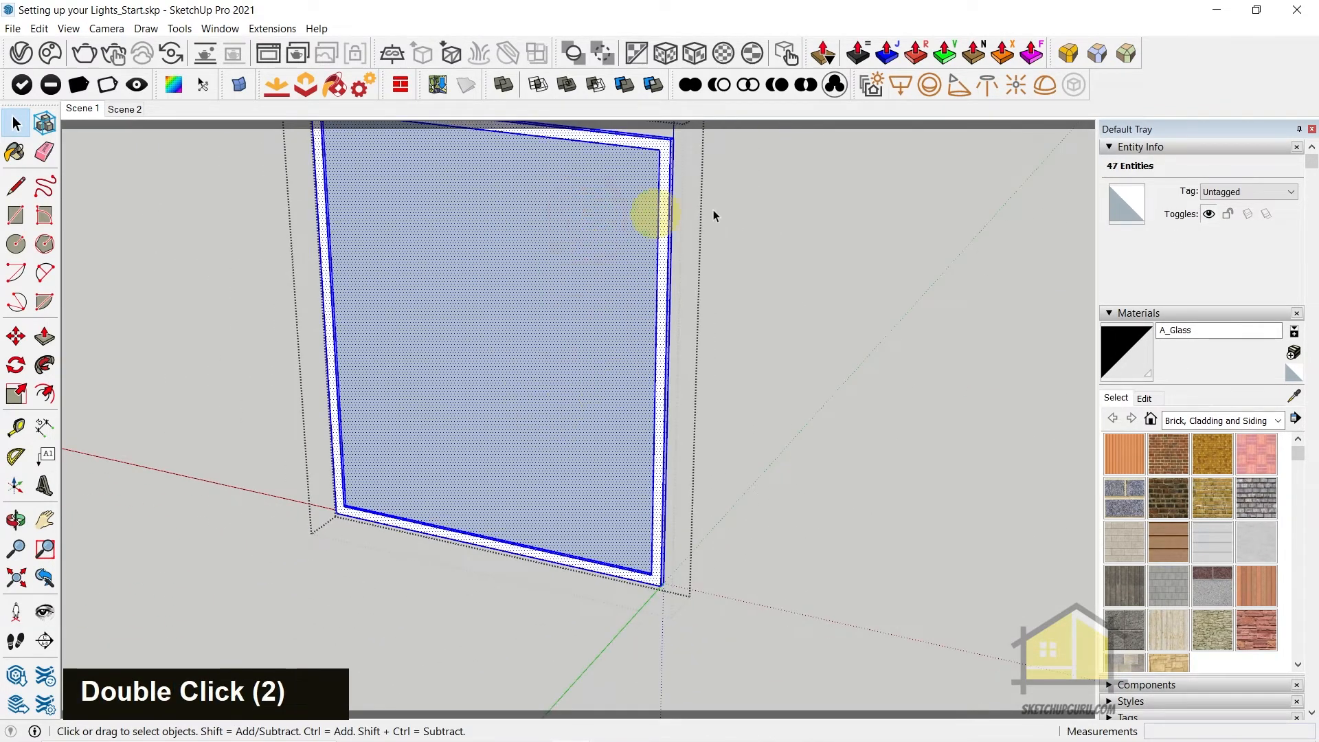
pyautogui.scroll(-5, 721, 568)
pyautogui.scroll(10, 672, 227)
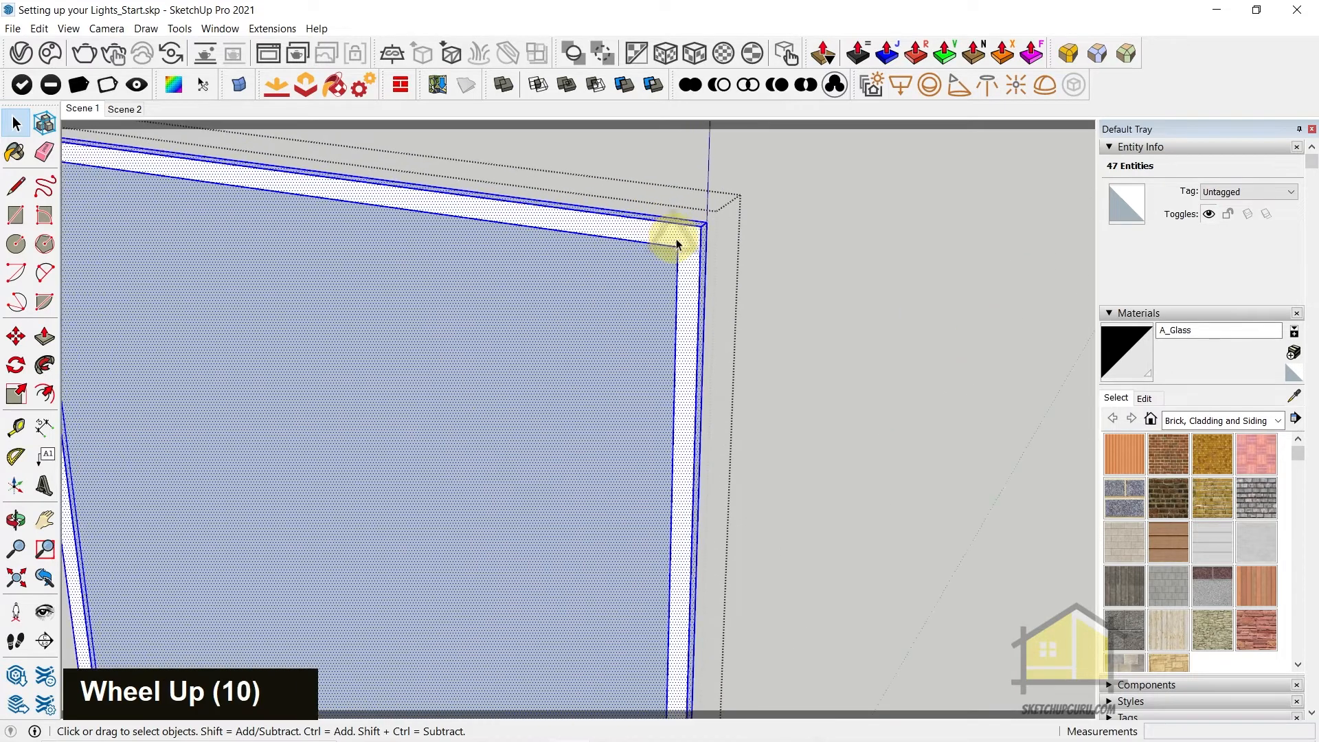
pyautogui.scroll(6, 687, 244)
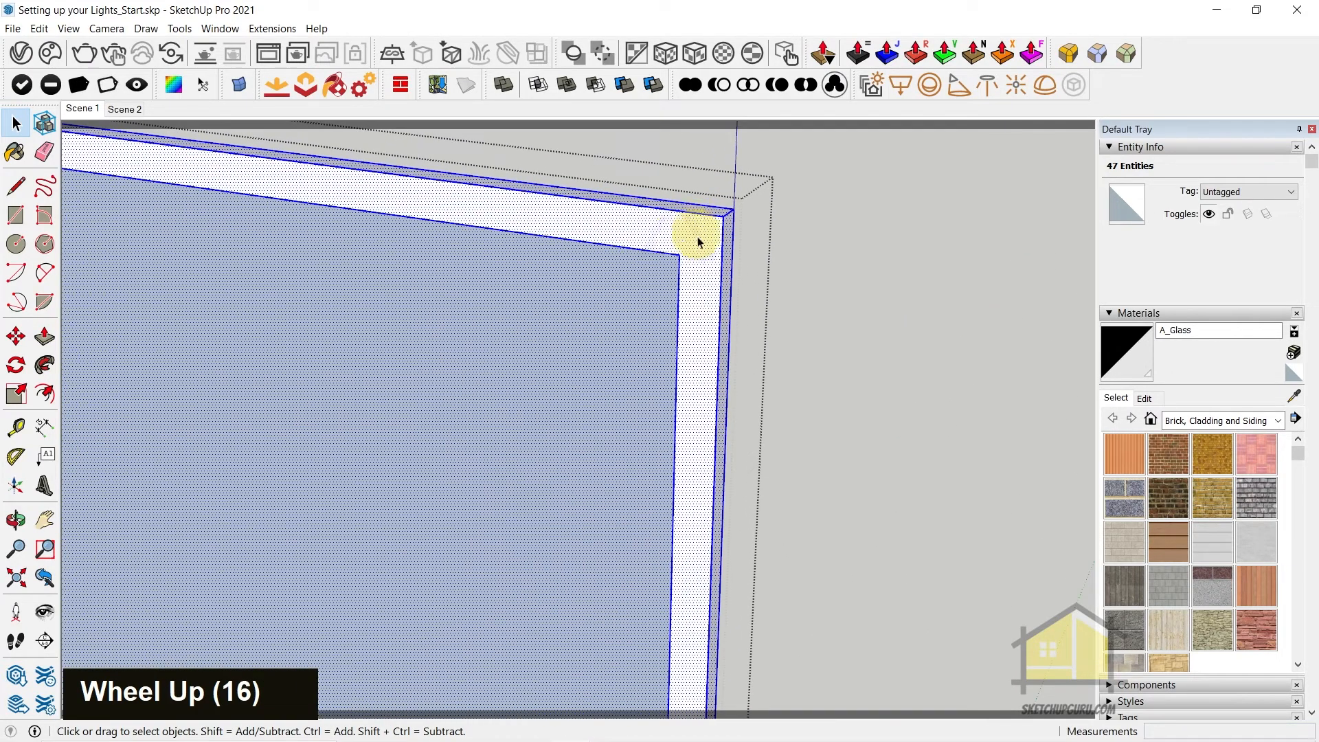
pyautogui.doubleClick(563, 350)
pyautogui.scroll(-16, 771, 248)
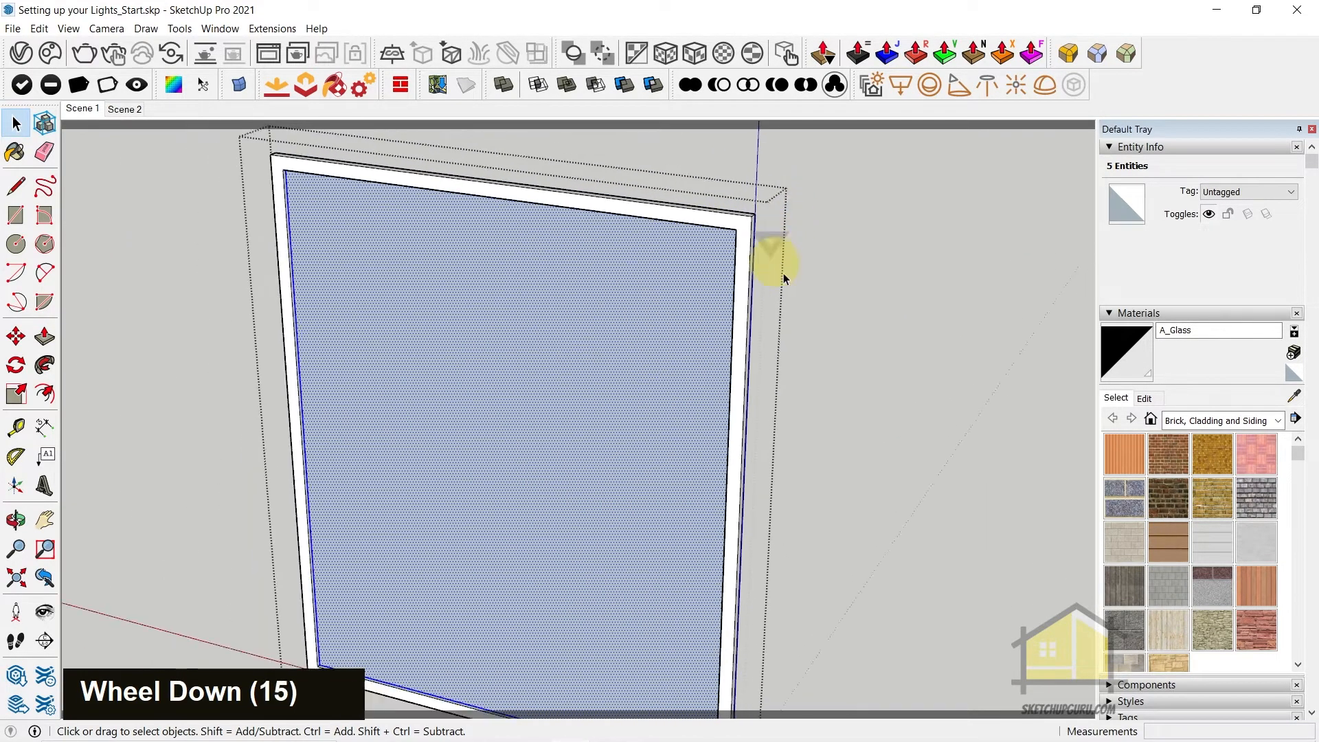
pyautogui.doubleClick(531, 316)
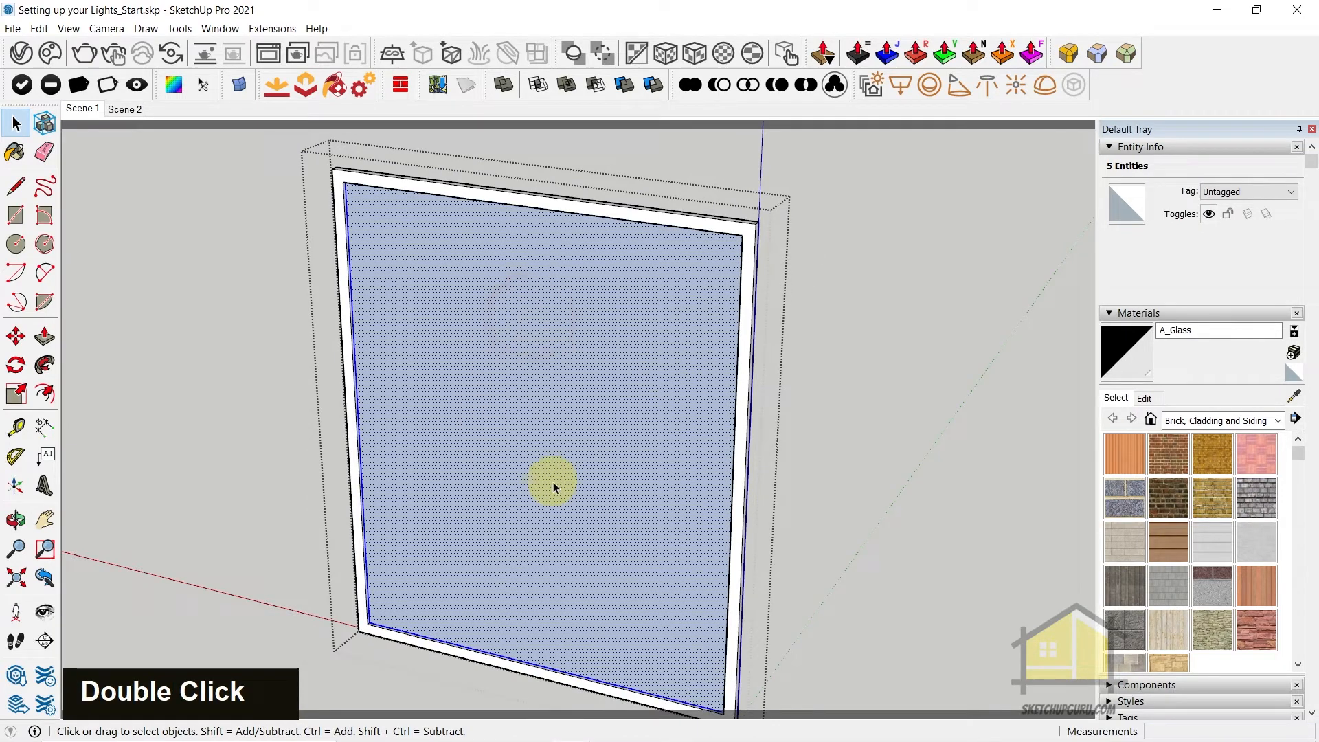
pyautogui.press('g')
# Paint the grouped outer window pane with A_Glass and exit all open components
pyautogui.moveTo(580, 450); pyautogui.dragTo(648, 436, button='middle')
pyautogui.doubleClick(638, 377)
pyautogui.doubleClick(637, 373)
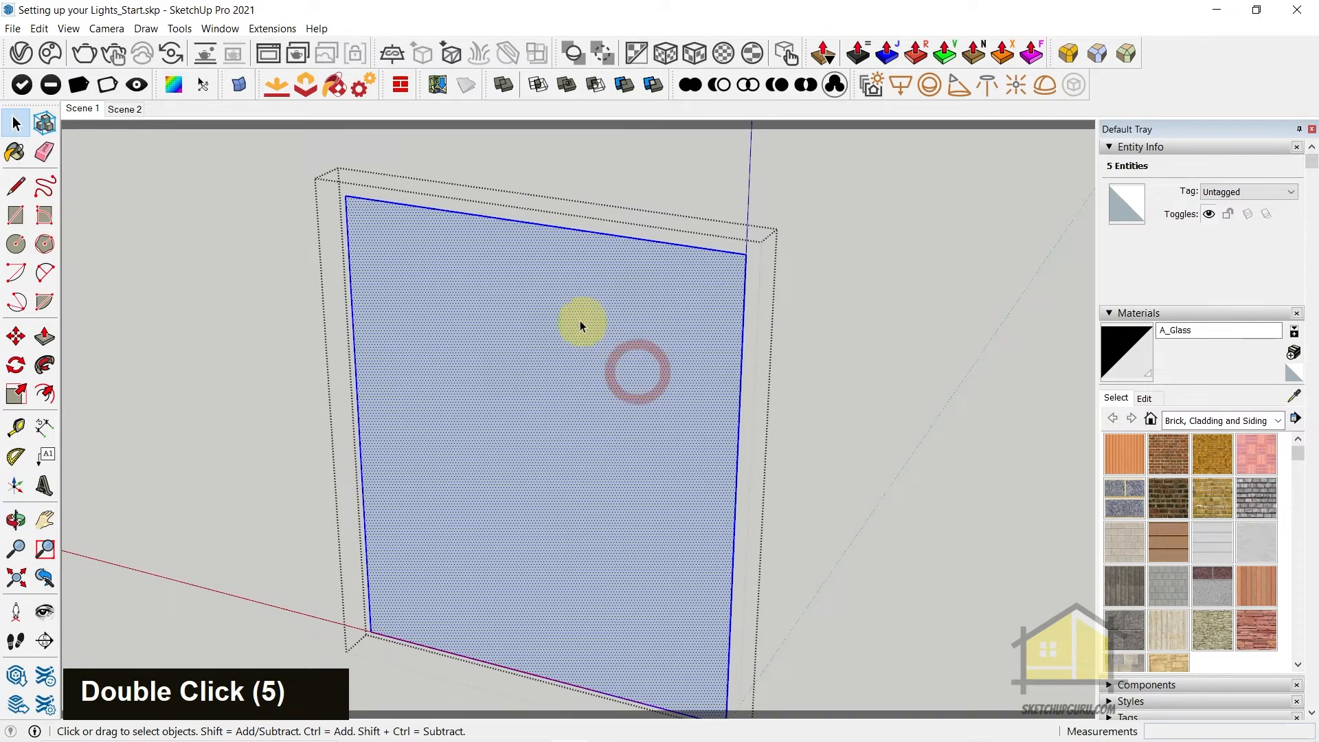
pyautogui.press('b')
pyautogui.click(570, 297)
pyautogui.moveTo(592, 297)
pyautogui.mouseDown(button='middle')
pyautogui.moveTo(291, 474)
pyautogui.moveTo(735, 413)
pyautogui.mouseUp(button='middle')
pyautogui.scroll(-3, 738, 415)
pyautogui.press('space')
pyautogui.press('Escape')
pyautogui.middleClick(324, 267)
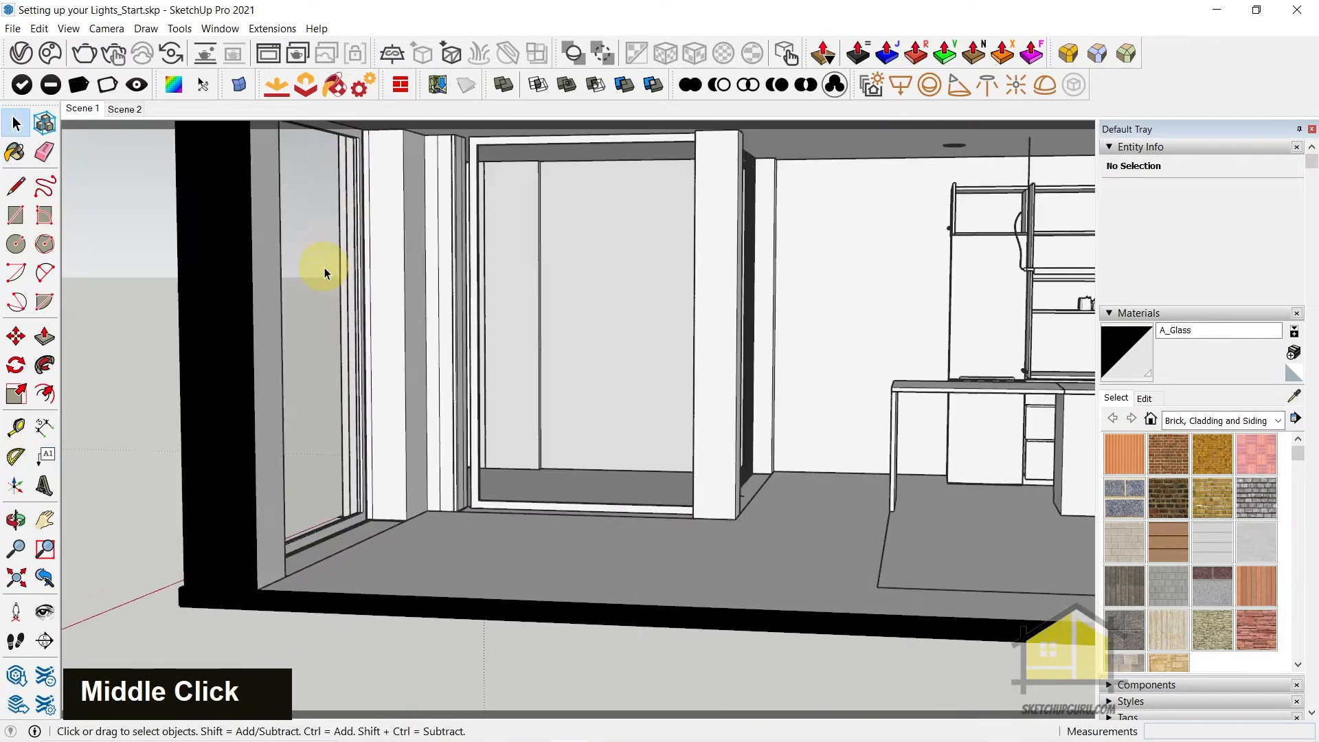
pyautogui.press('Escape')
pyautogui.scroll(-4, 302, 289)
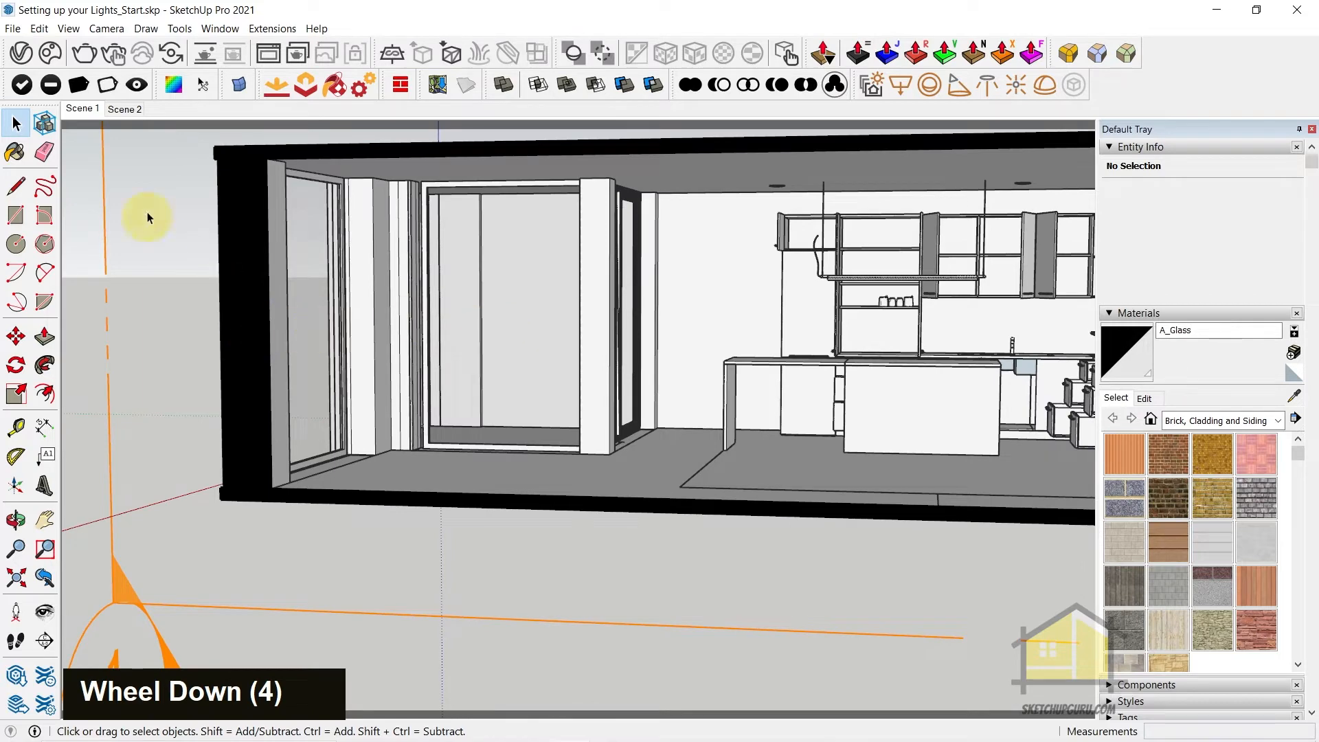
pyautogui.press('Escape')
# Switch to Scene 2, start the interactive render and view the whole image in the frame buffer
pyautogui.click(124, 109)
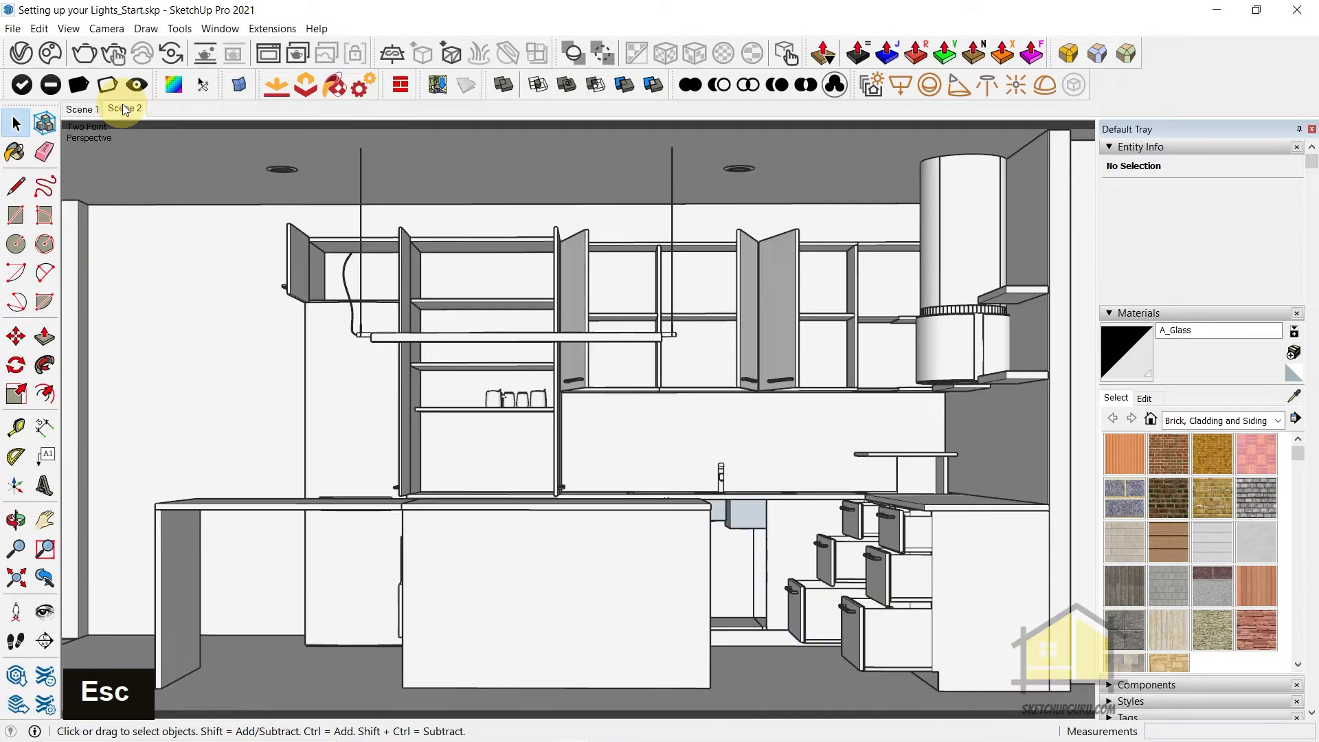
pyautogui.click(115, 55)
pyautogui.scroll(-3, 653, 406)
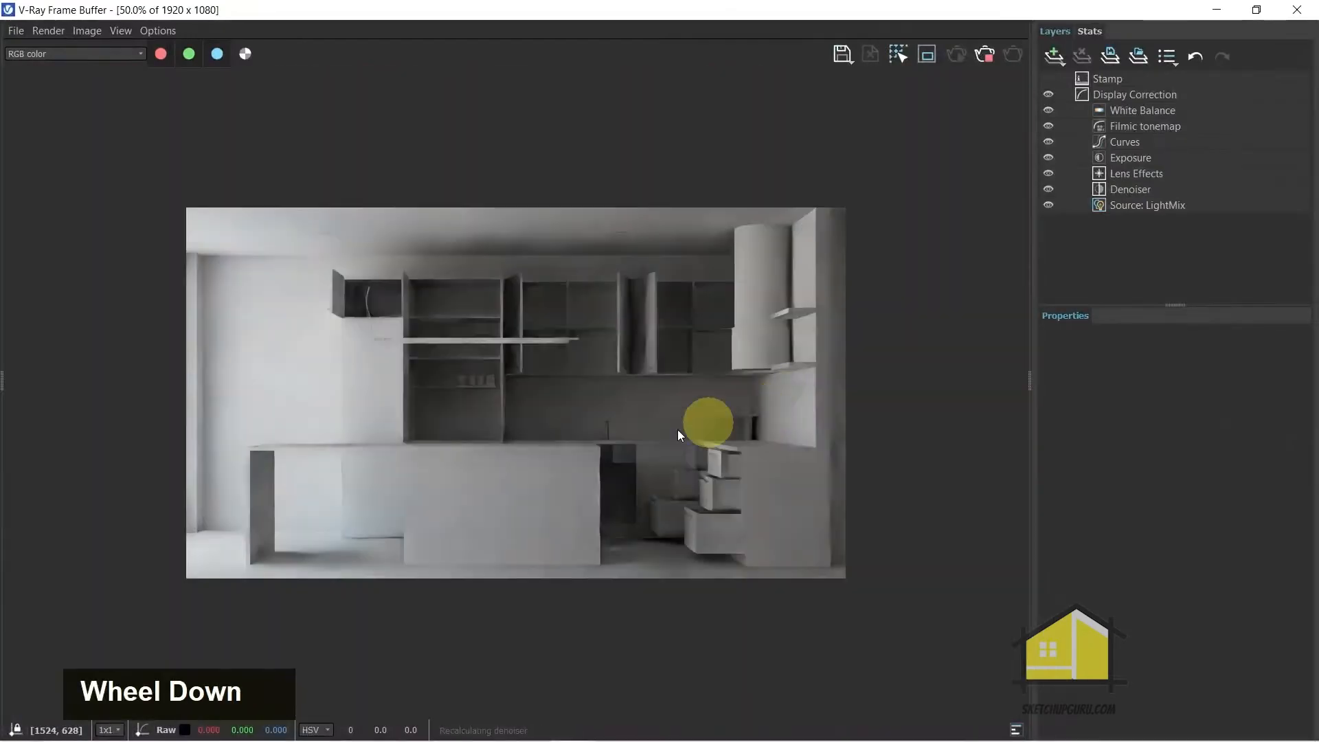
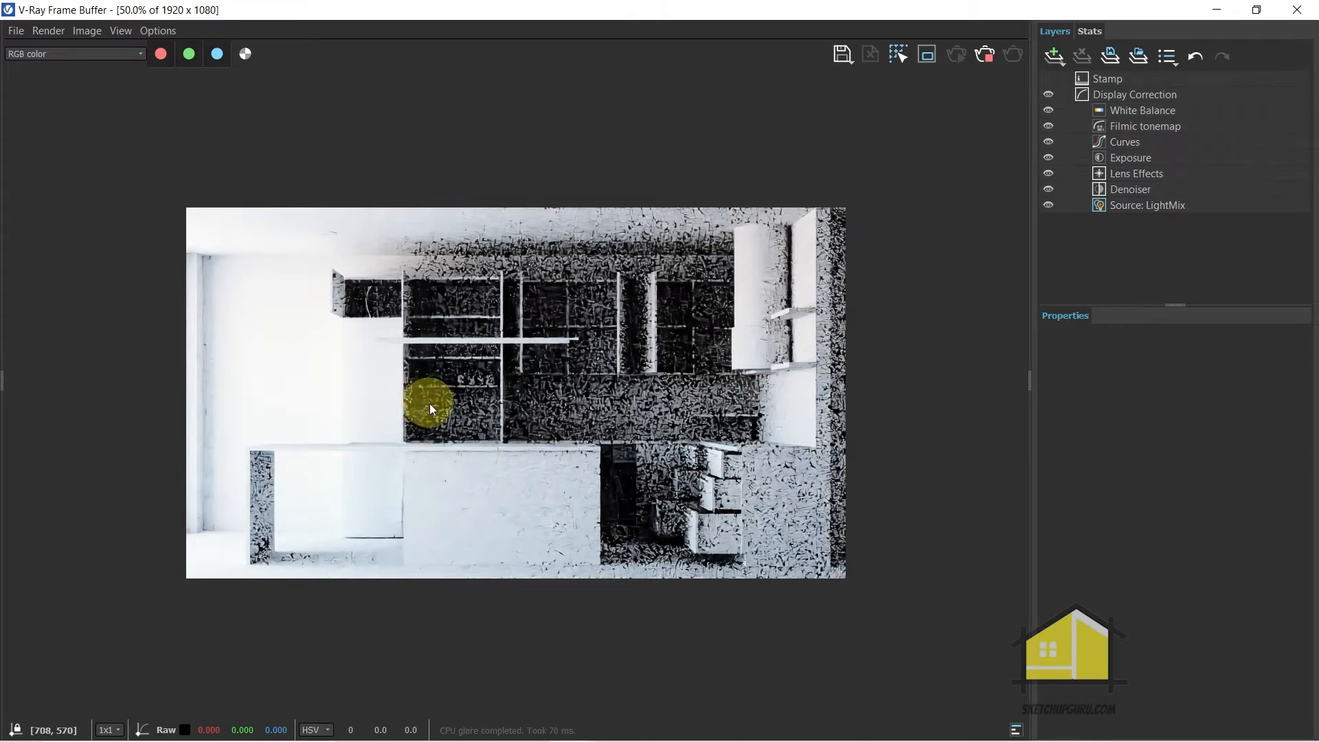
# Set the frame buffer's History Folder to a new folder named vfb inside 01_Exercise Files and save the settings
pyautogui.click(158, 32)
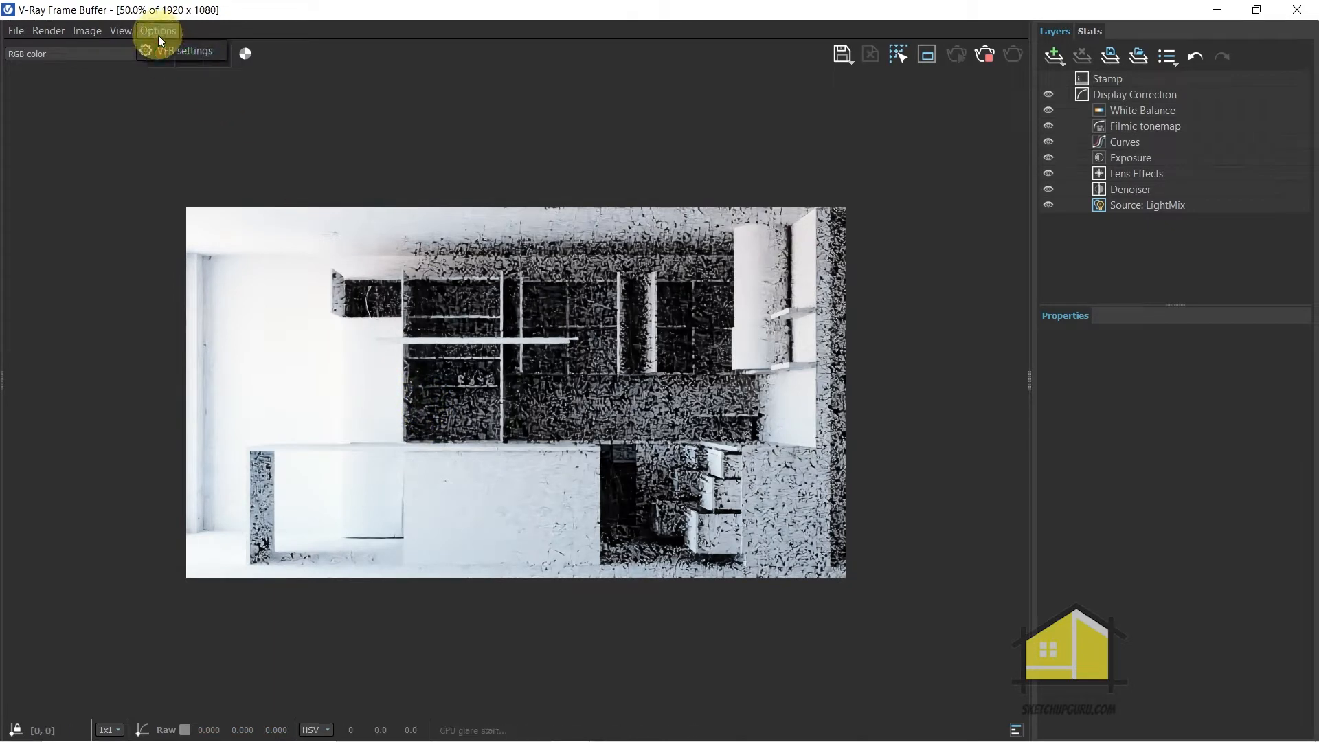
pyautogui.click(170, 52)
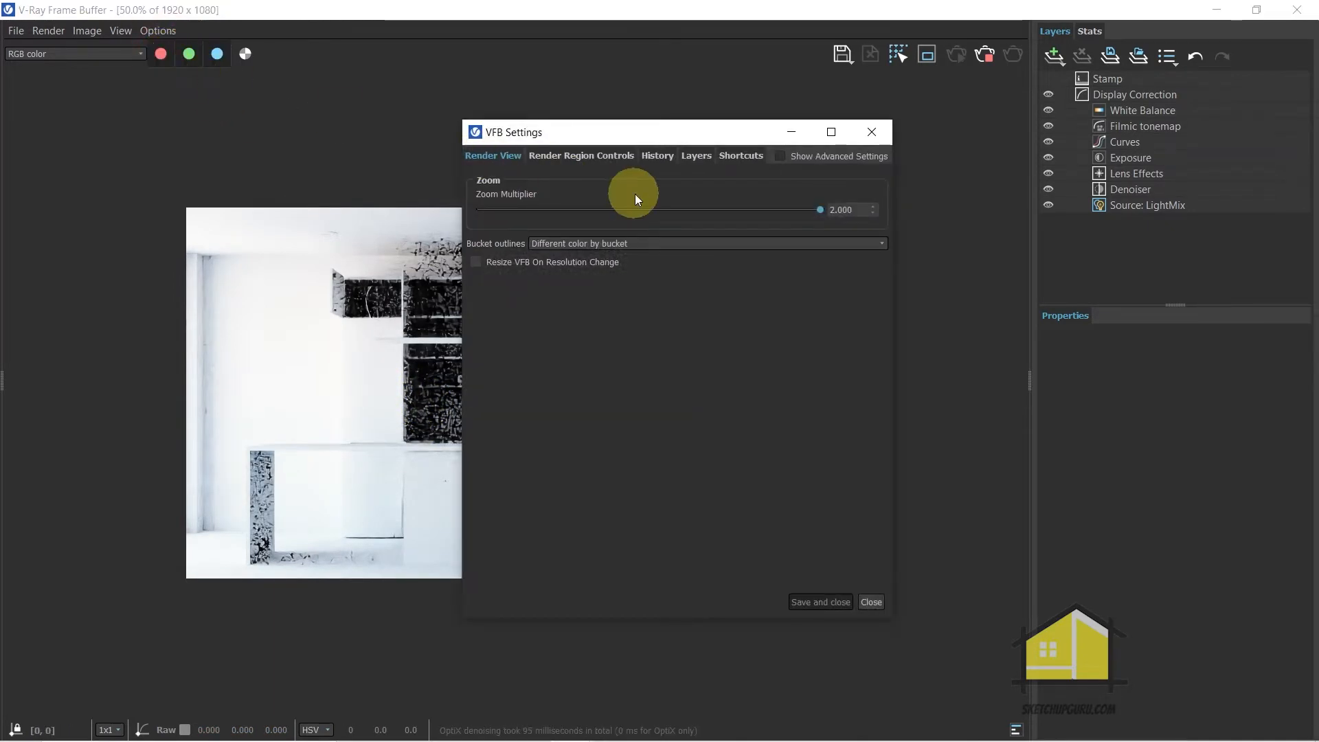
pyautogui.click(658, 157)
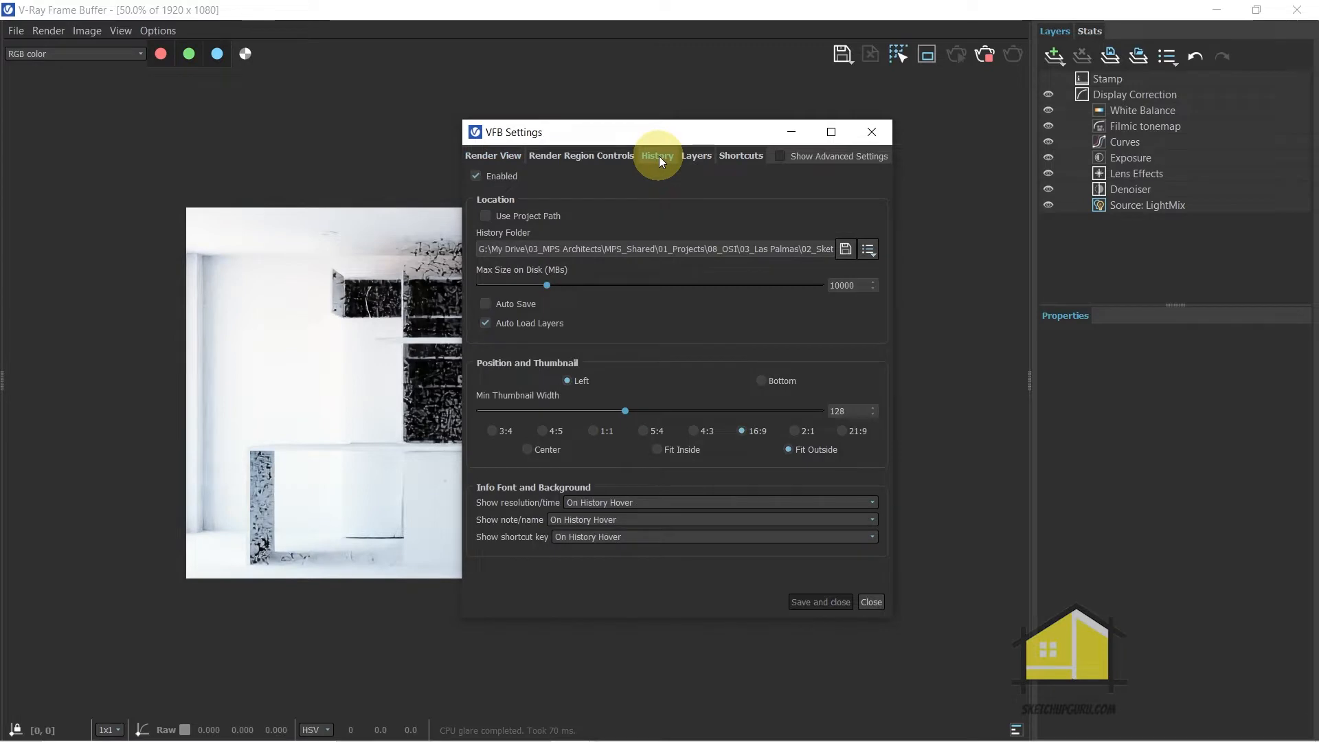
pyautogui.click(845, 250)
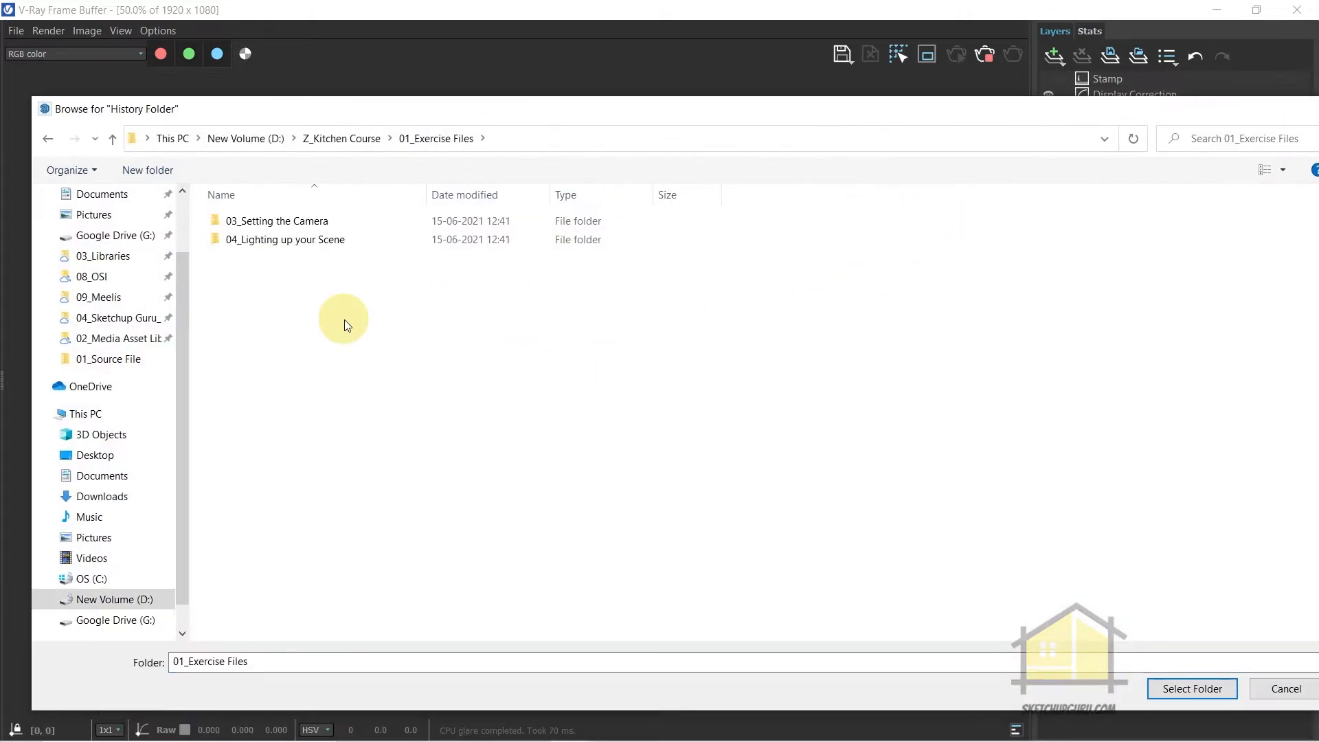
pyautogui.hotkey('ctrl', 'shift', 'n')
pyautogui.write('vfb')
pyautogui.press('Return')
pyautogui.press('Return')
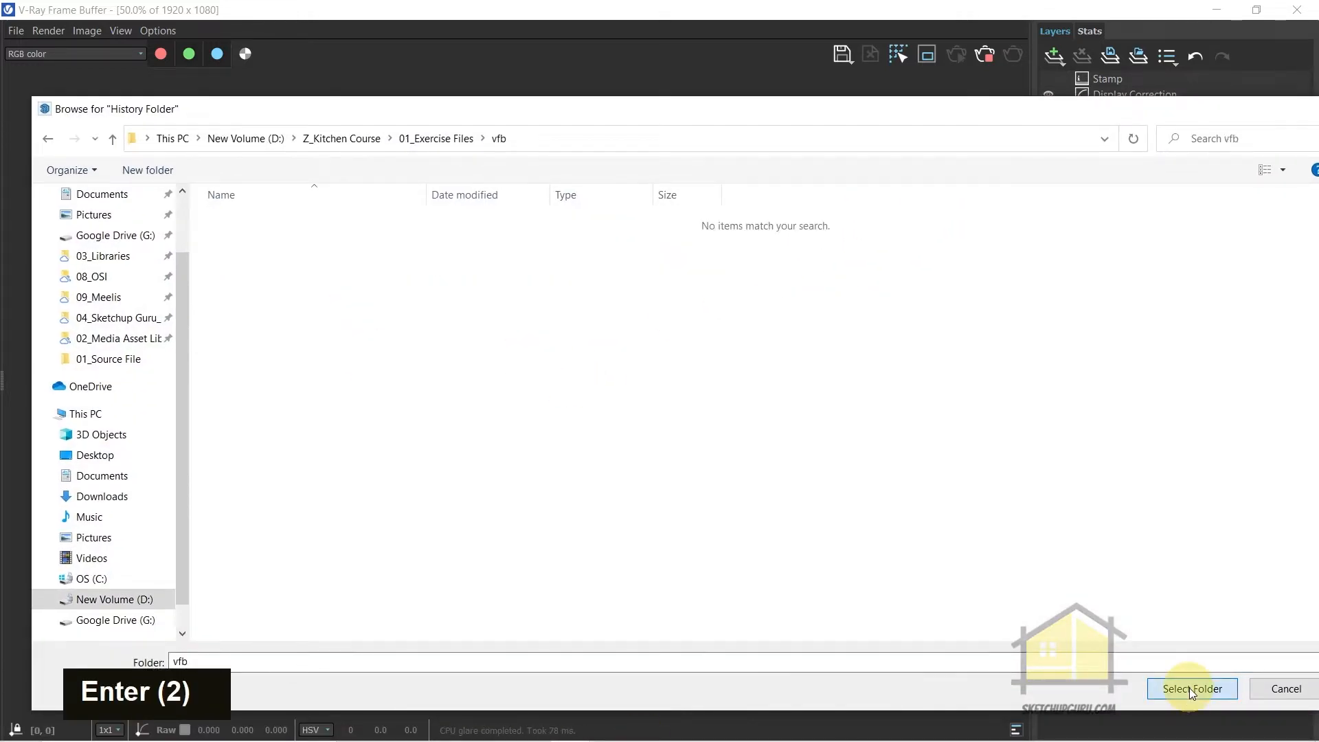
pyautogui.click(1189, 690)
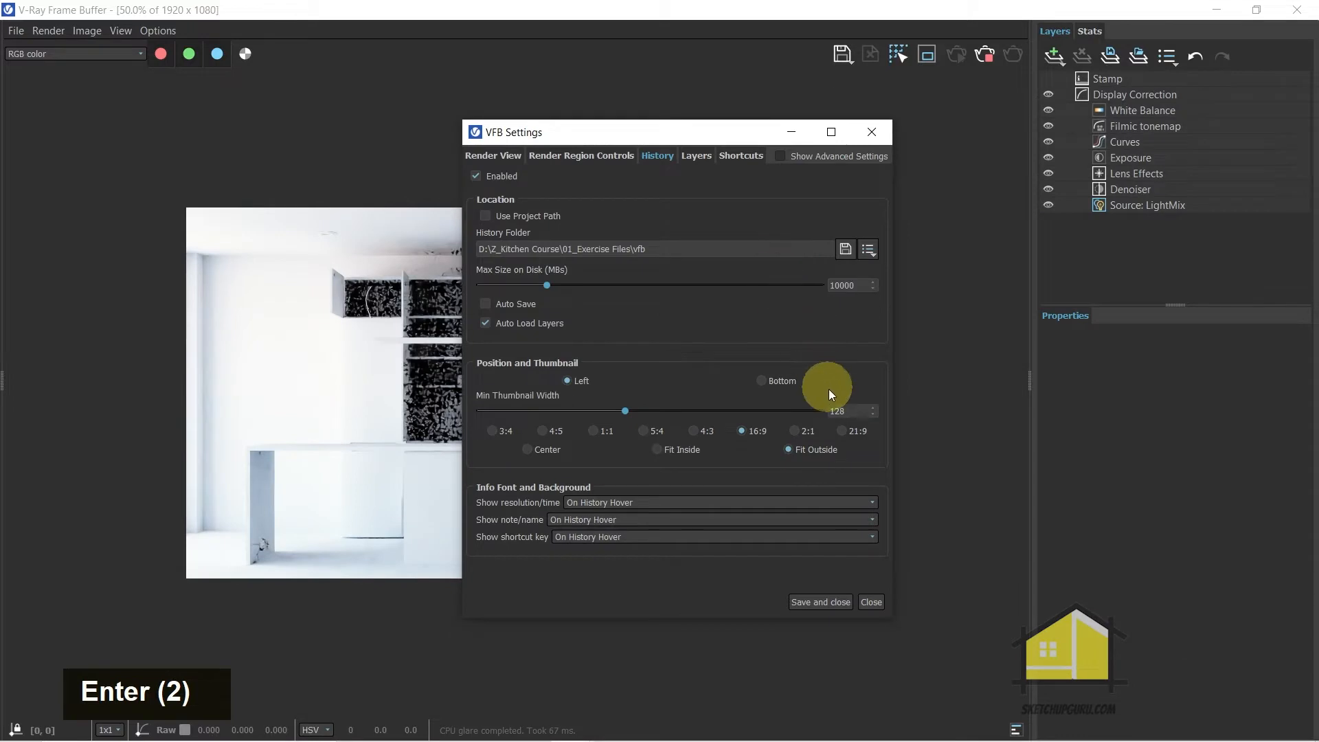
pyautogui.click(821, 602)
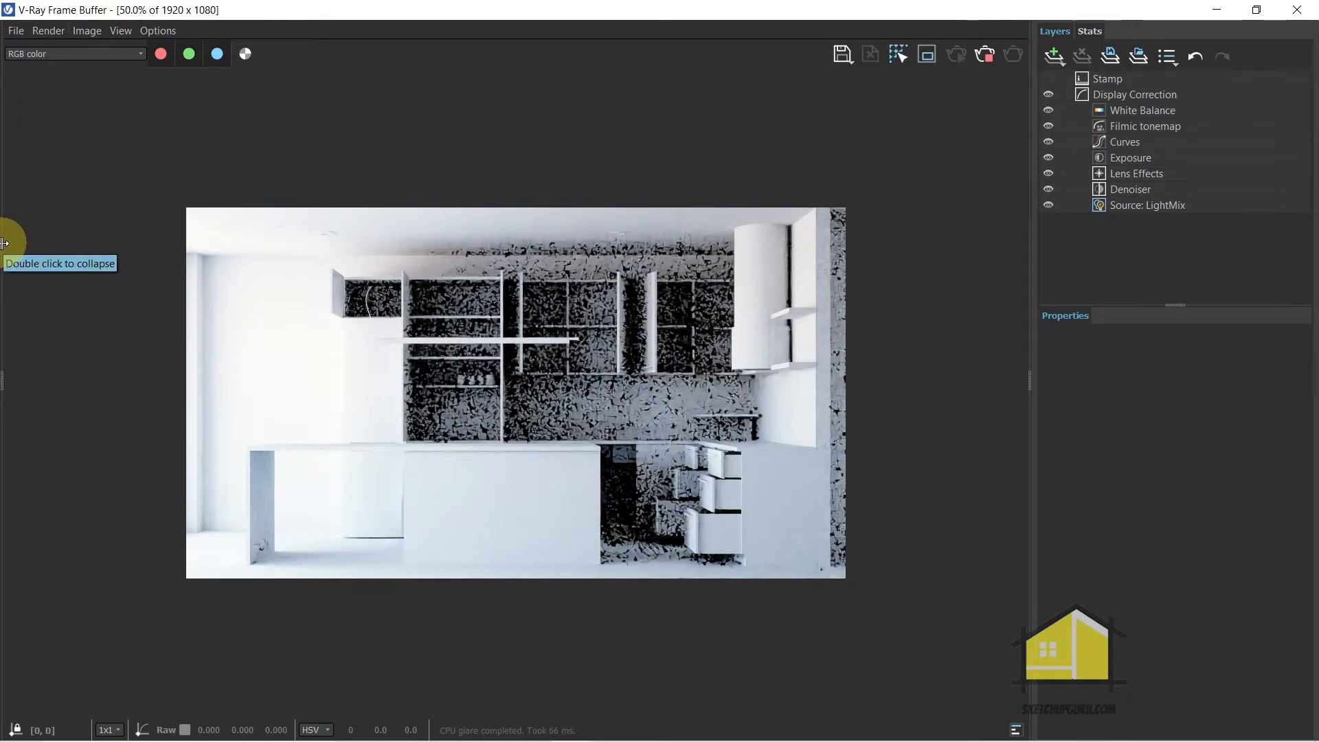
# Expand and slightly widen the render history panel and save the current kitchen render to it
pyautogui.doubleClick(4, 243)
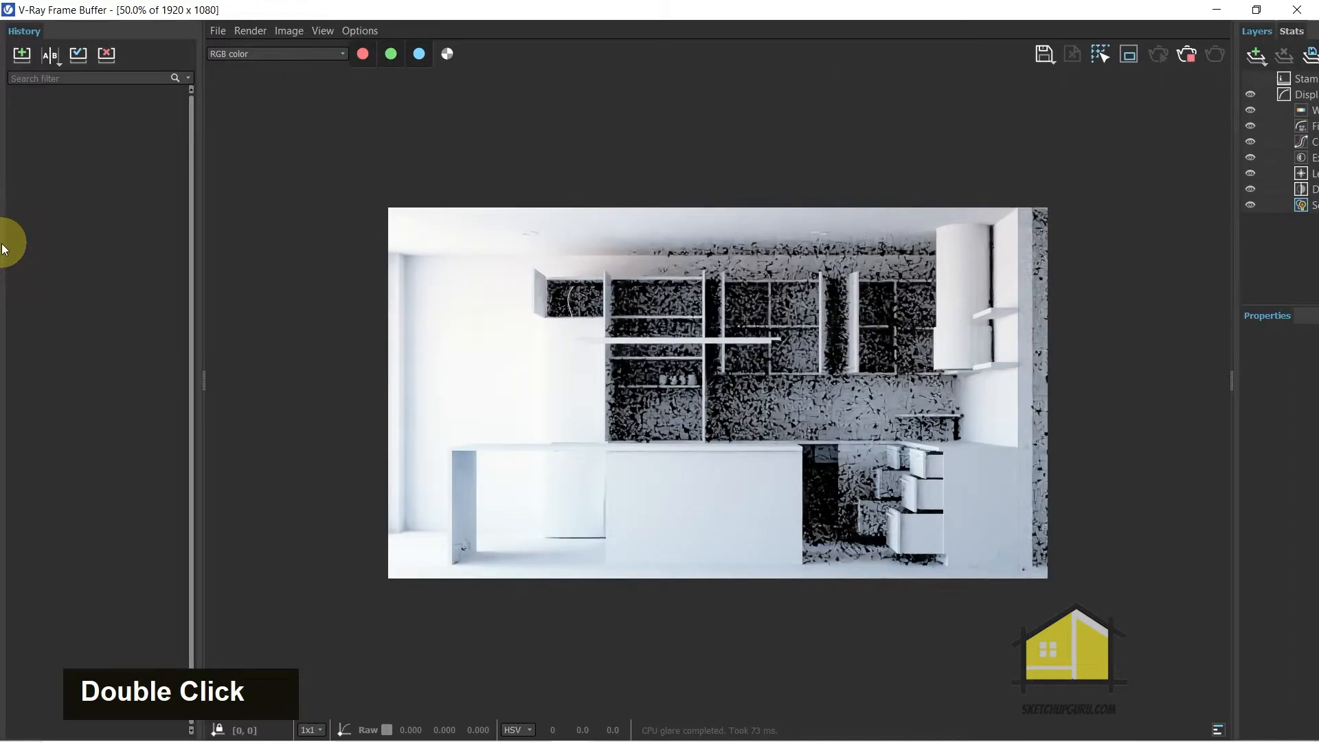
pyautogui.moveTo(201, 318); pyautogui.dragTo(241, 310)
pyautogui.scroll(-1, 854, 347)
pyautogui.scroll(1, 907, 347)
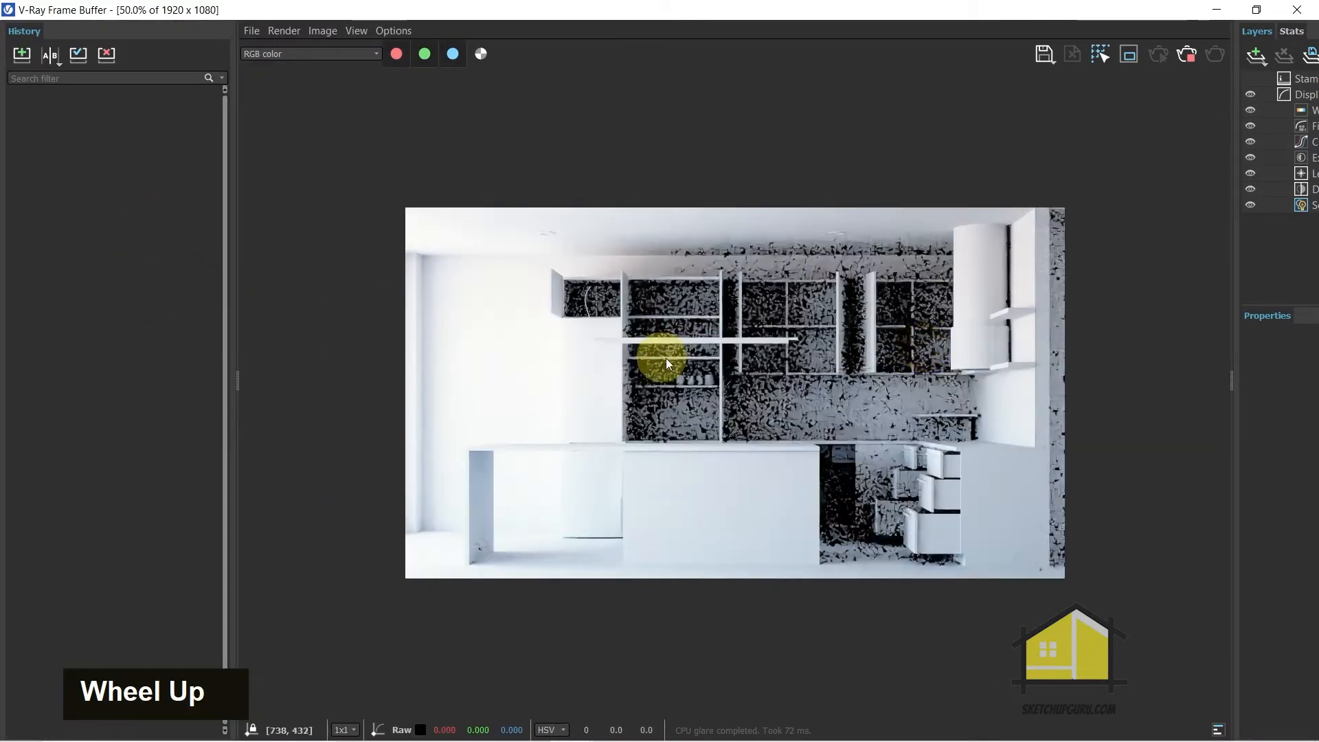
pyautogui.click(24, 57)
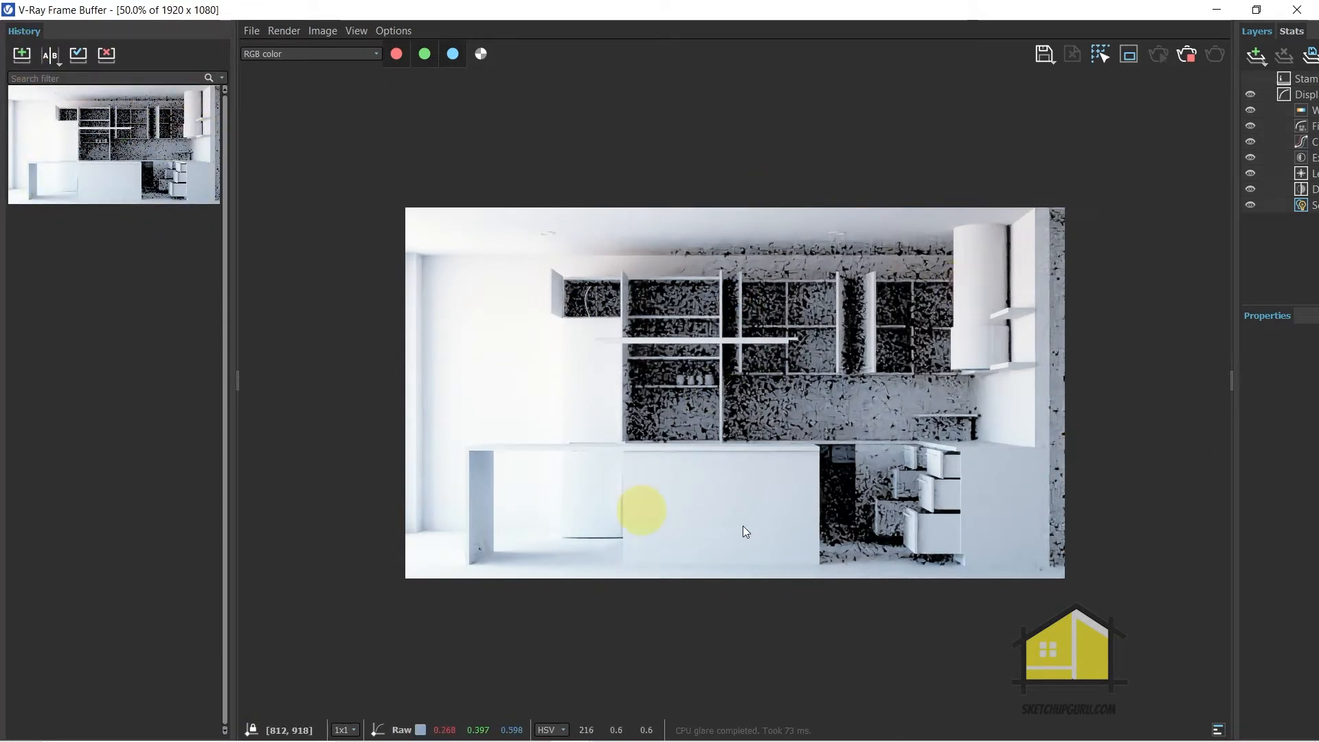
# Stop the interactive render and close the frame buffer
pyautogui.scroll(1, 777, 505)
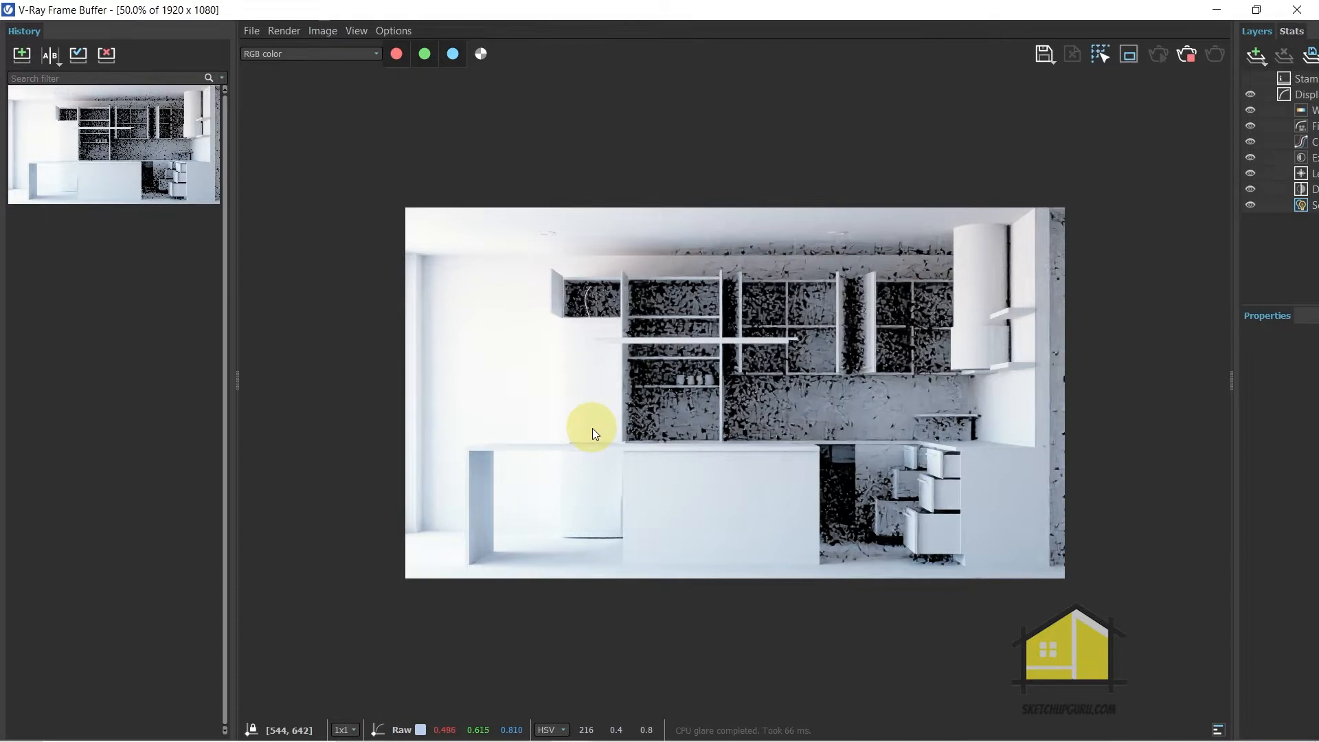
pyautogui.click(1185, 48)
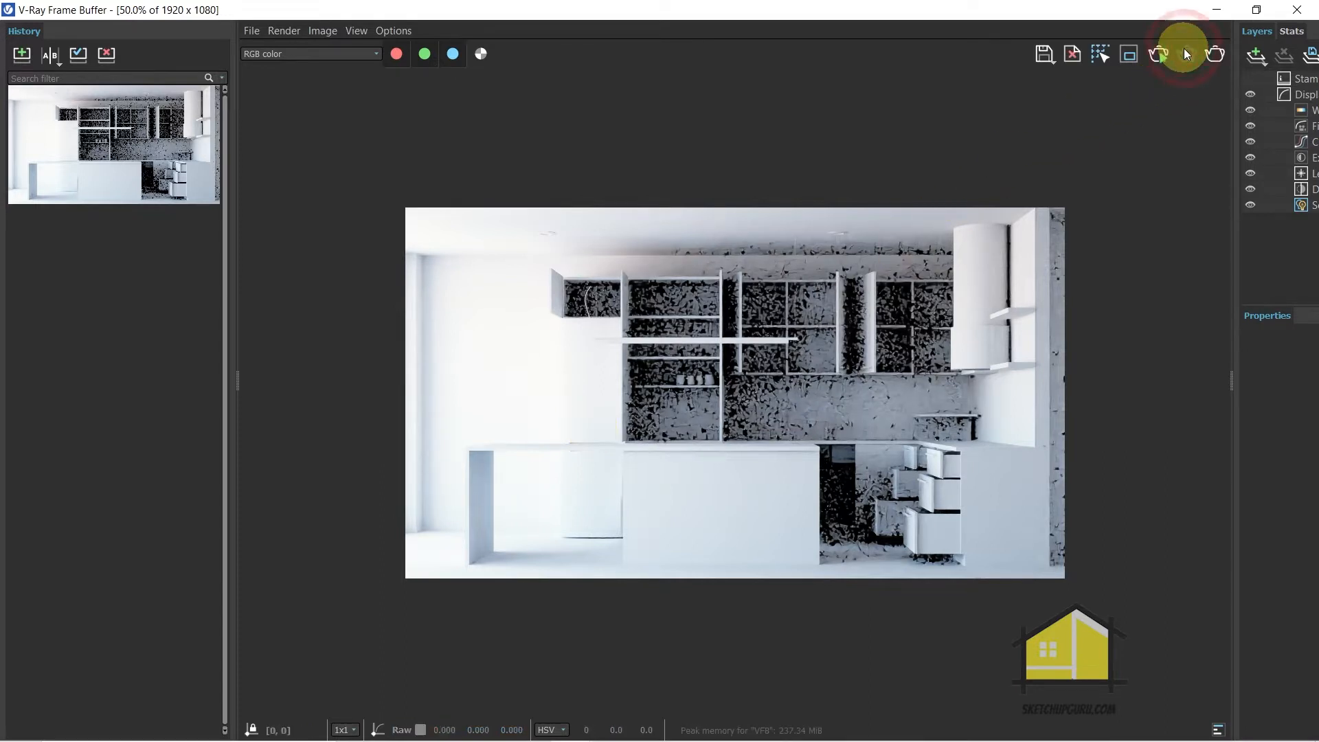
pyautogui.click(1297, 10)
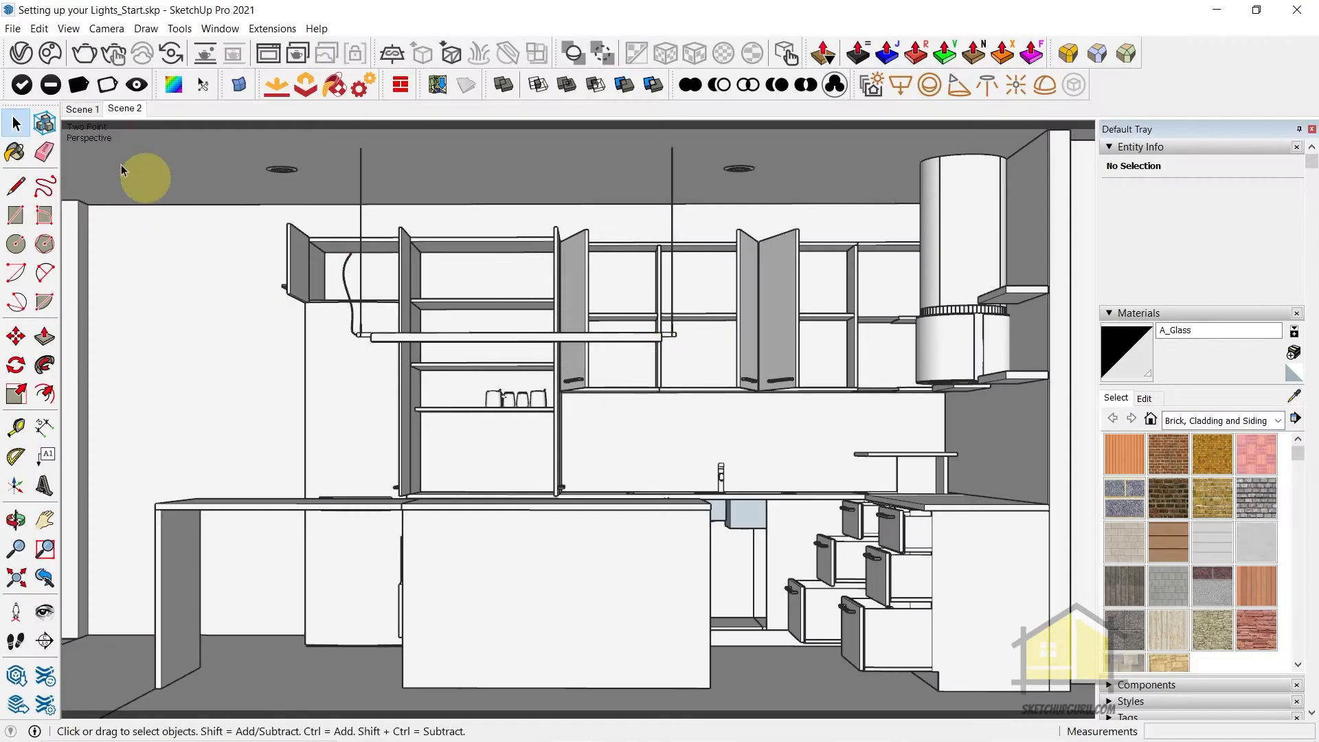
# Review the SunLight parameters with an enlarged preview and the render environment settings, then close the Asset Editor
pyautogui.click(21, 53)
pyautogui.click(457, 77)
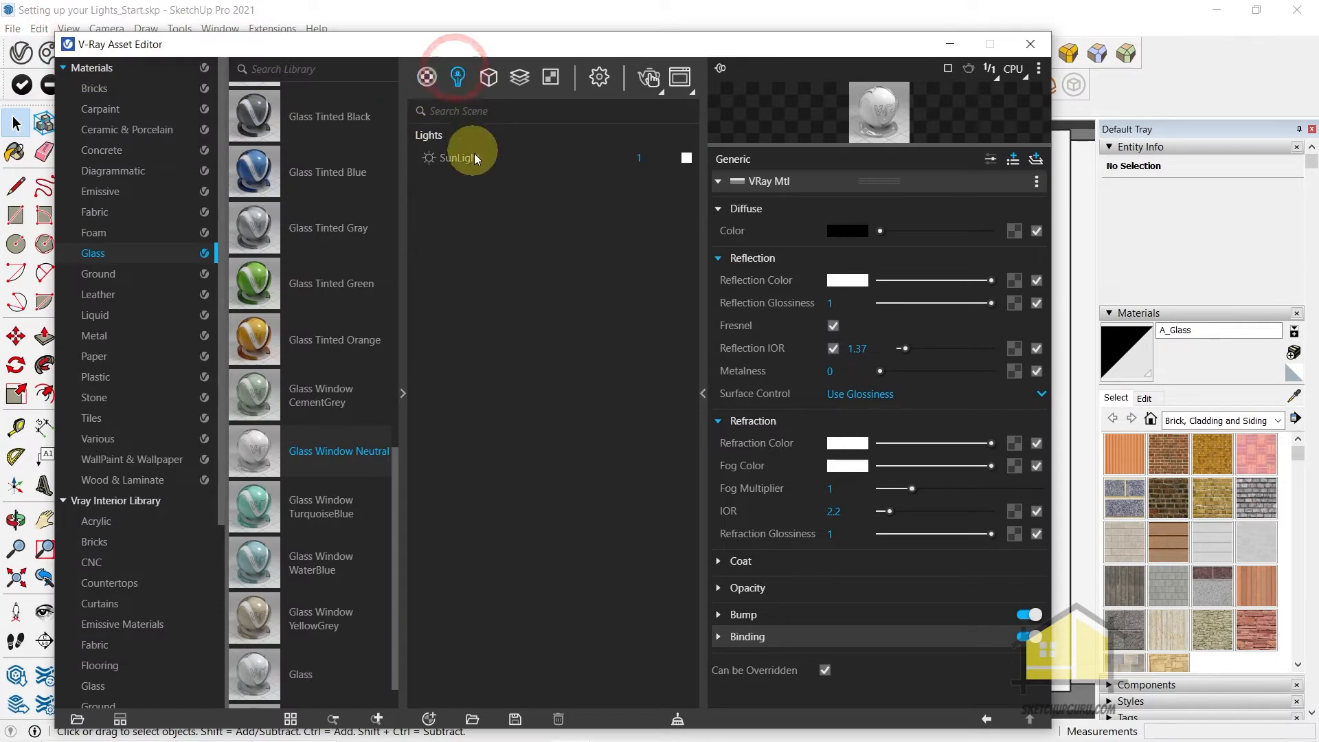
pyautogui.click(474, 157)
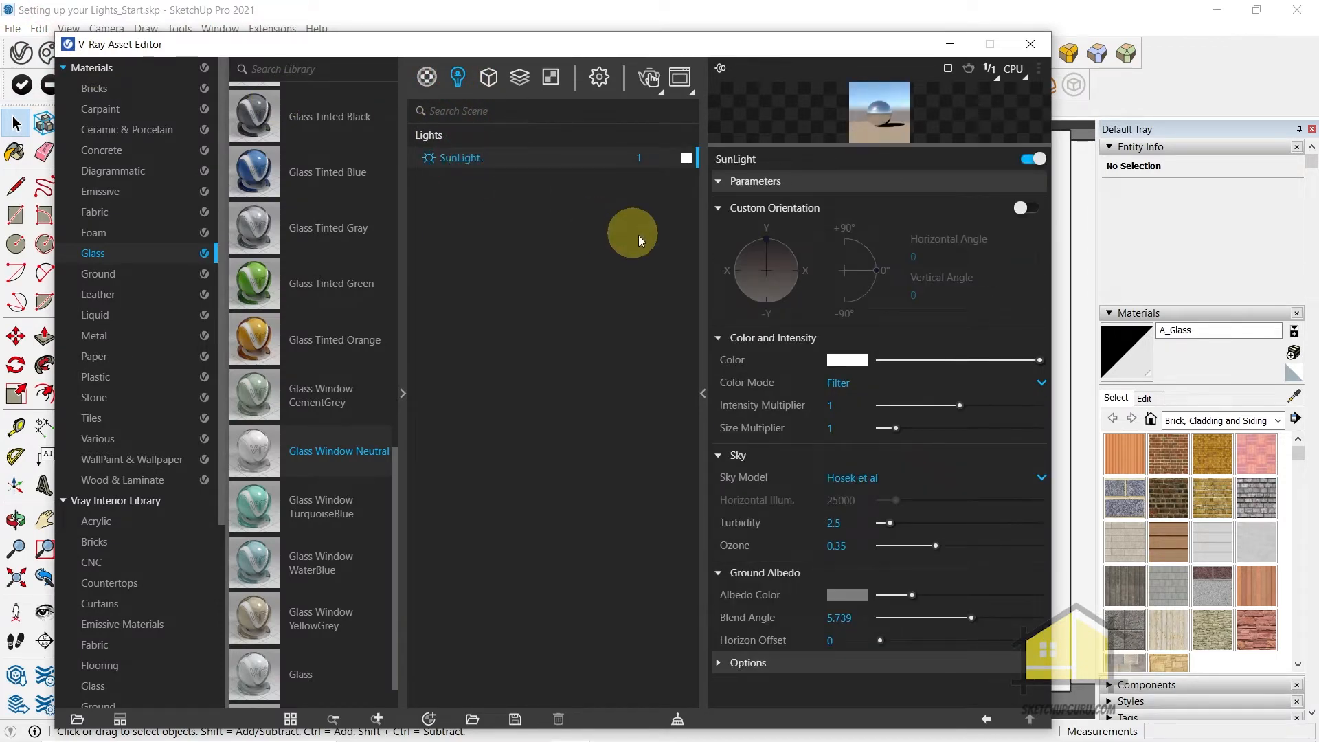
pyautogui.click(600, 76)
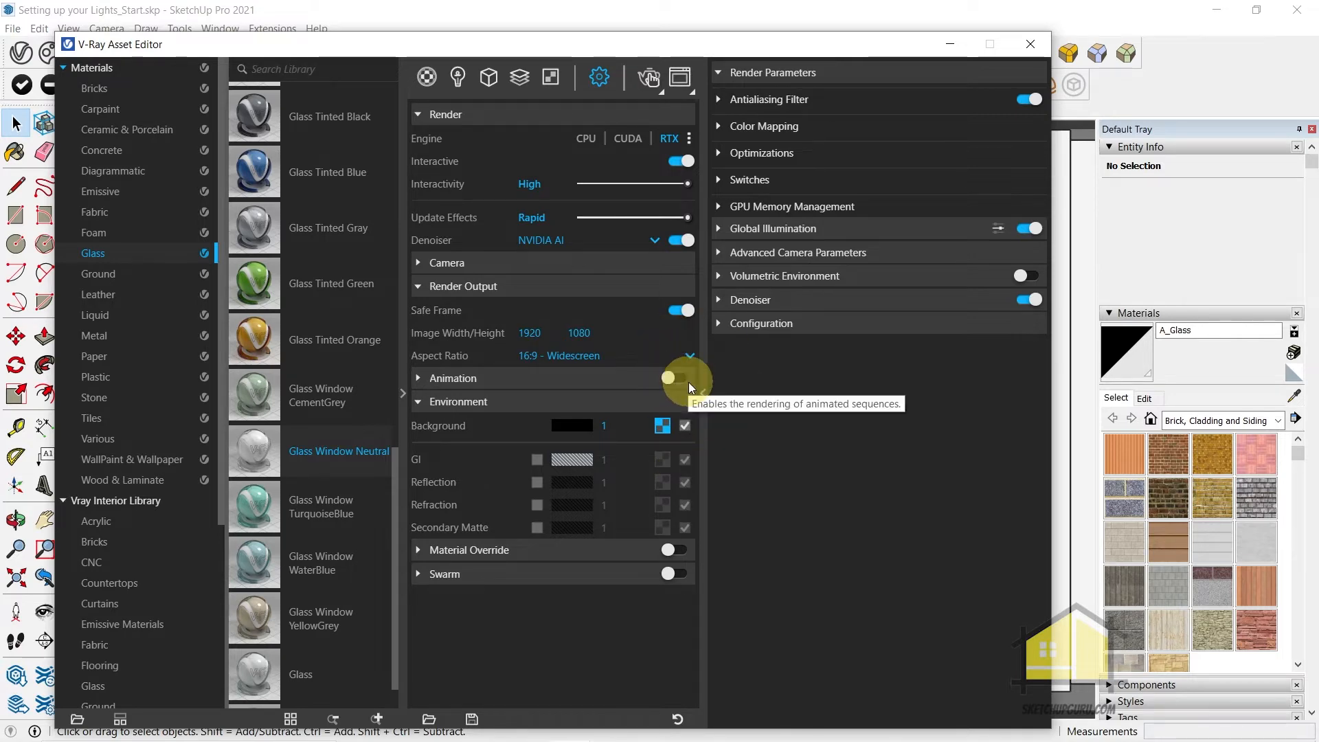
pyautogui.click(458, 77)
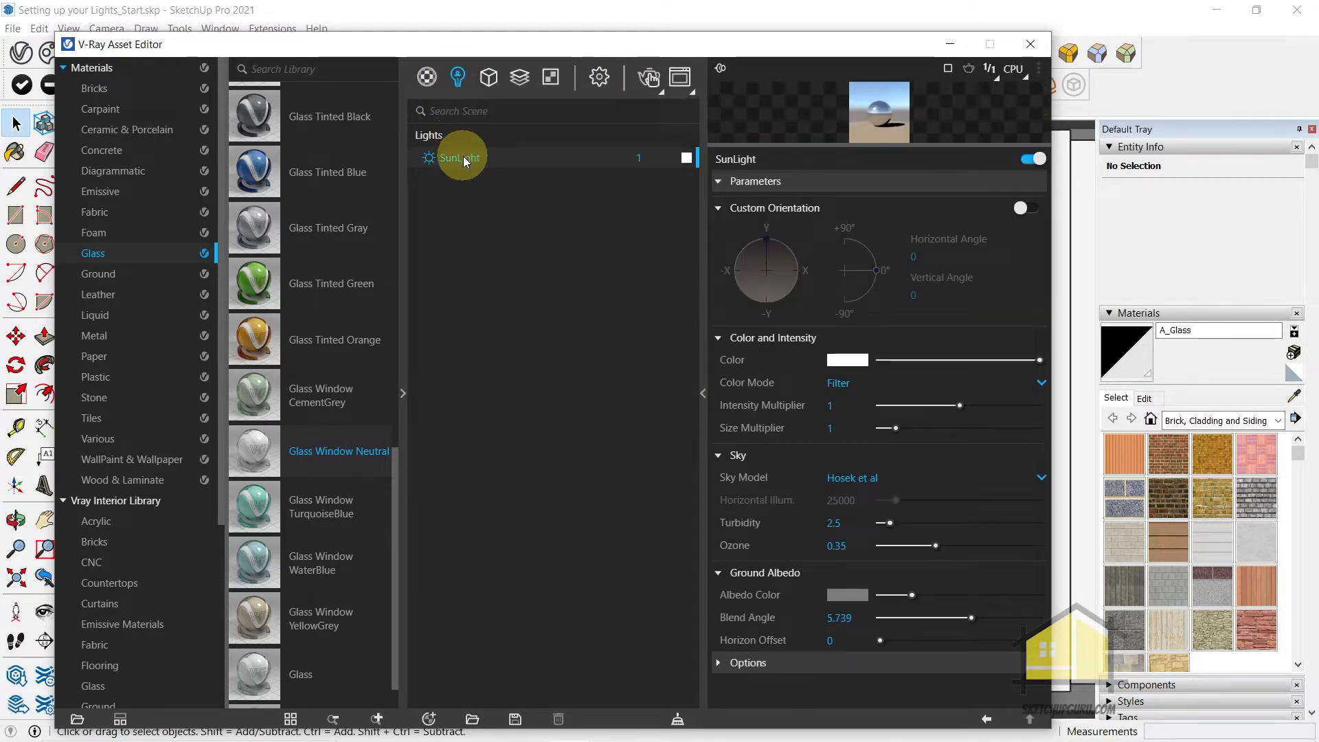
pyautogui.moveTo(888, 144); pyautogui.dragTo(895, 326)
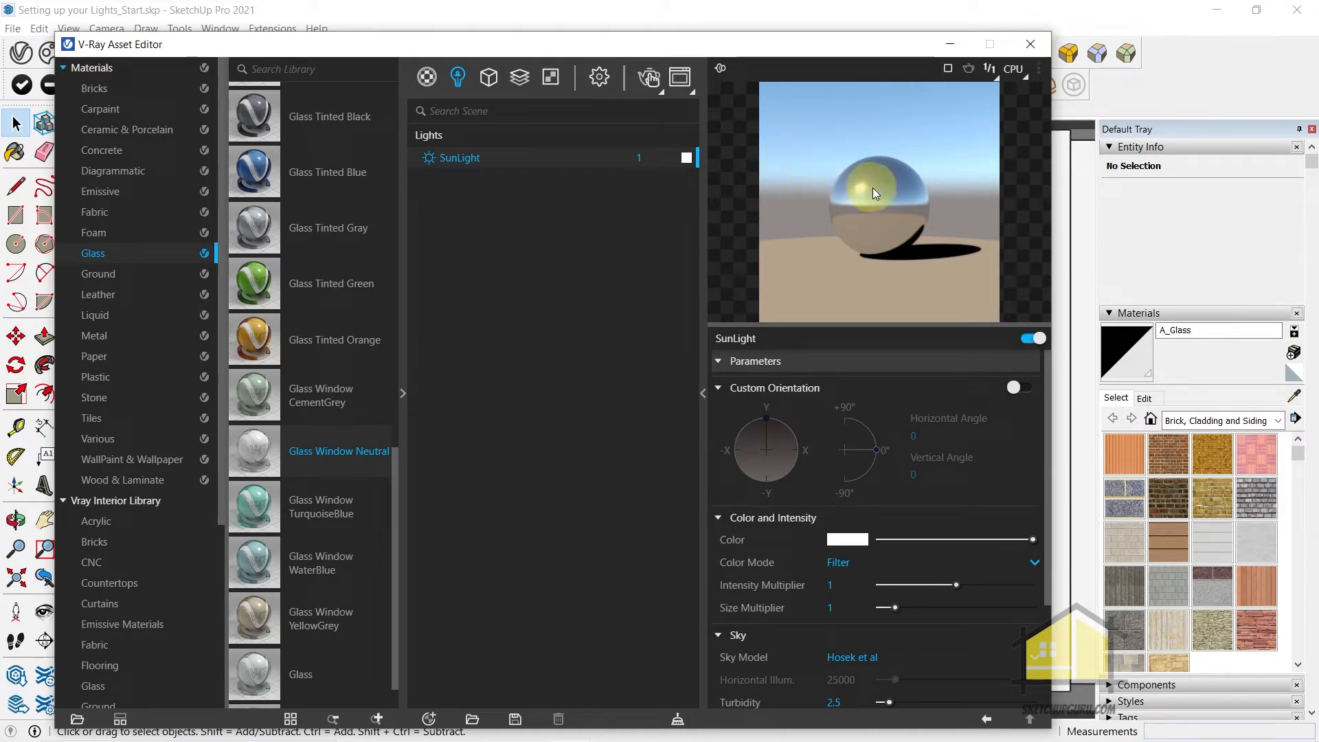
pyautogui.click(1032, 44)
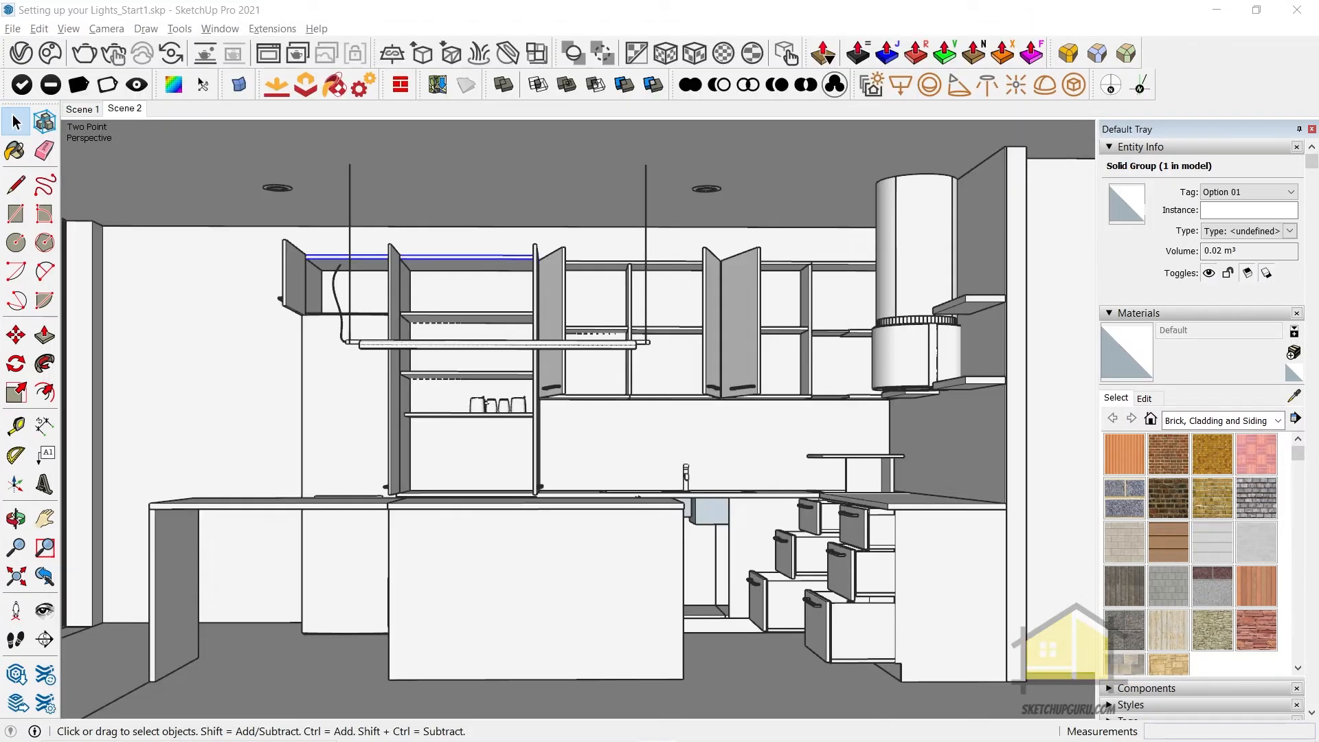
# Turn on shadows in the model and examine from outside how they fall around the building
pyautogui.click(68, 28)
pyautogui.click(116, 202)
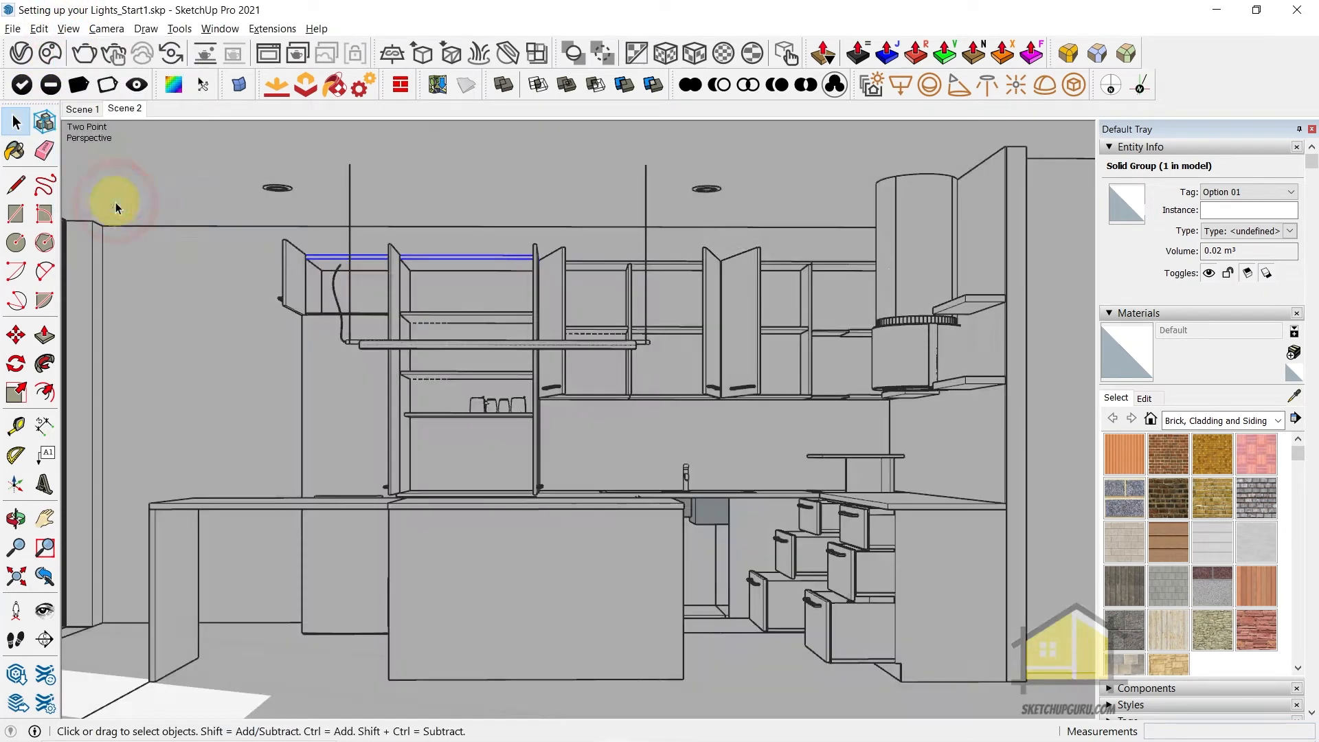
pyautogui.moveTo(471, 403); pyautogui.dragTo(551, 418, button='middle')
pyautogui.scroll(-3, 604, 427)
pyautogui.scroll(-20, 608, 419)
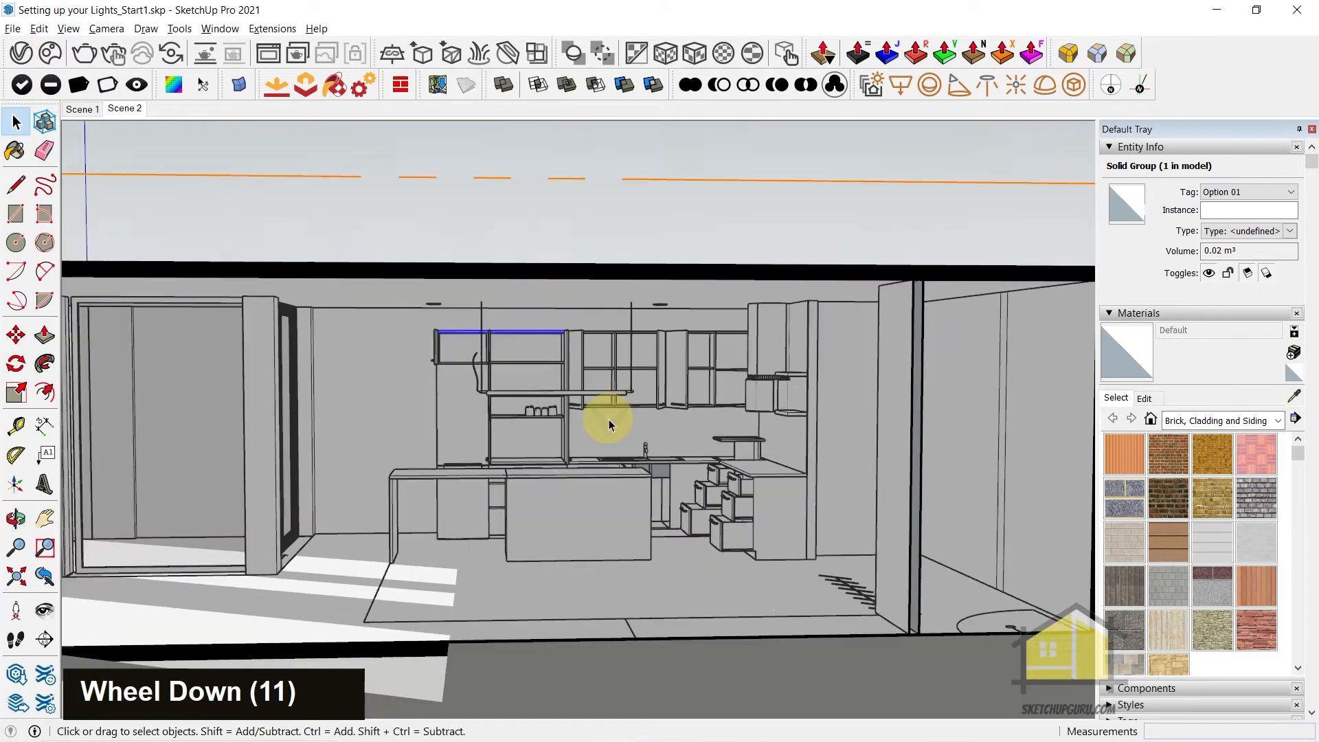
pyautogui.moveTo(639, 392); pyautogui.dragTo(648, 465, button='middle')
pyautogui.scroll(-2, 615, 464)
pyautogui.scroll(-13, 615, 464)
pyautogui.moveTo(619, 409); pyautogui.dragTo(940, 529, button='middle')
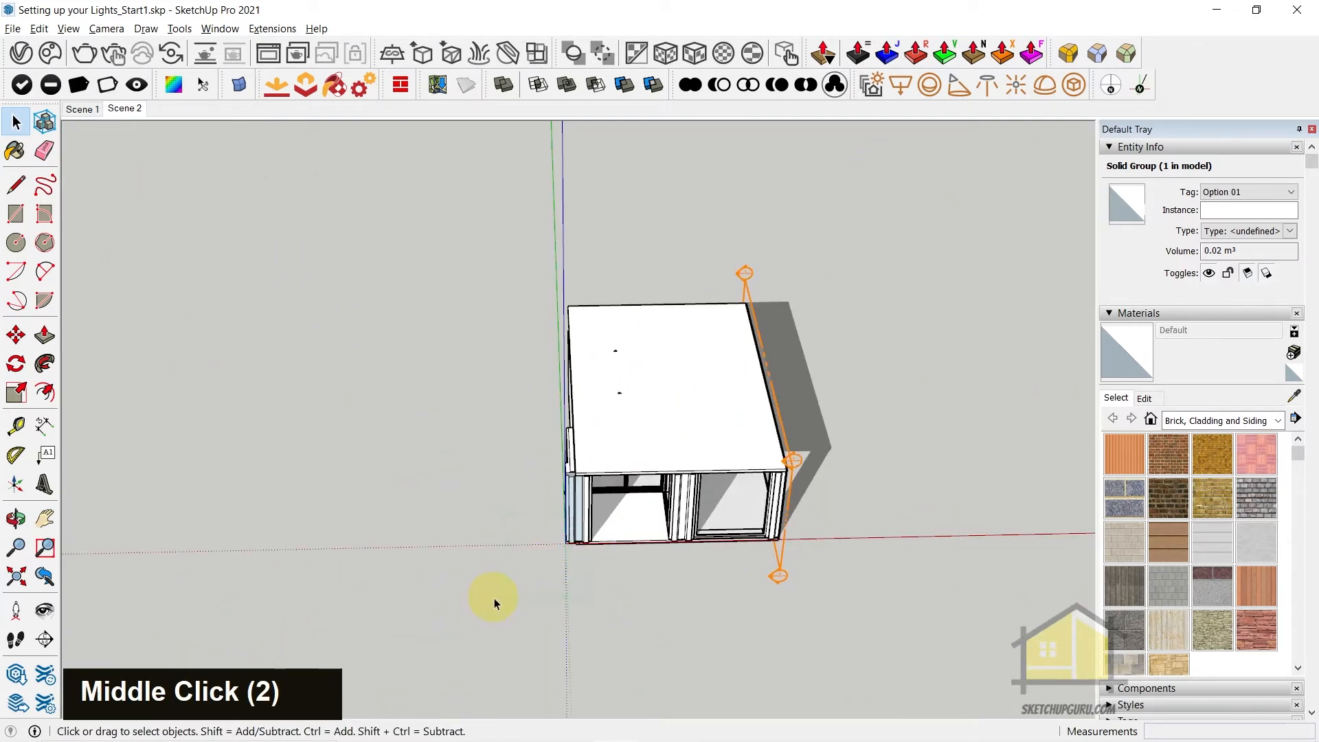
pyautogui.moveTo(790, 388); pyautogui.dragTo(598, 420, button='middle')
pyautogui.scroll(-10, 410, 381)
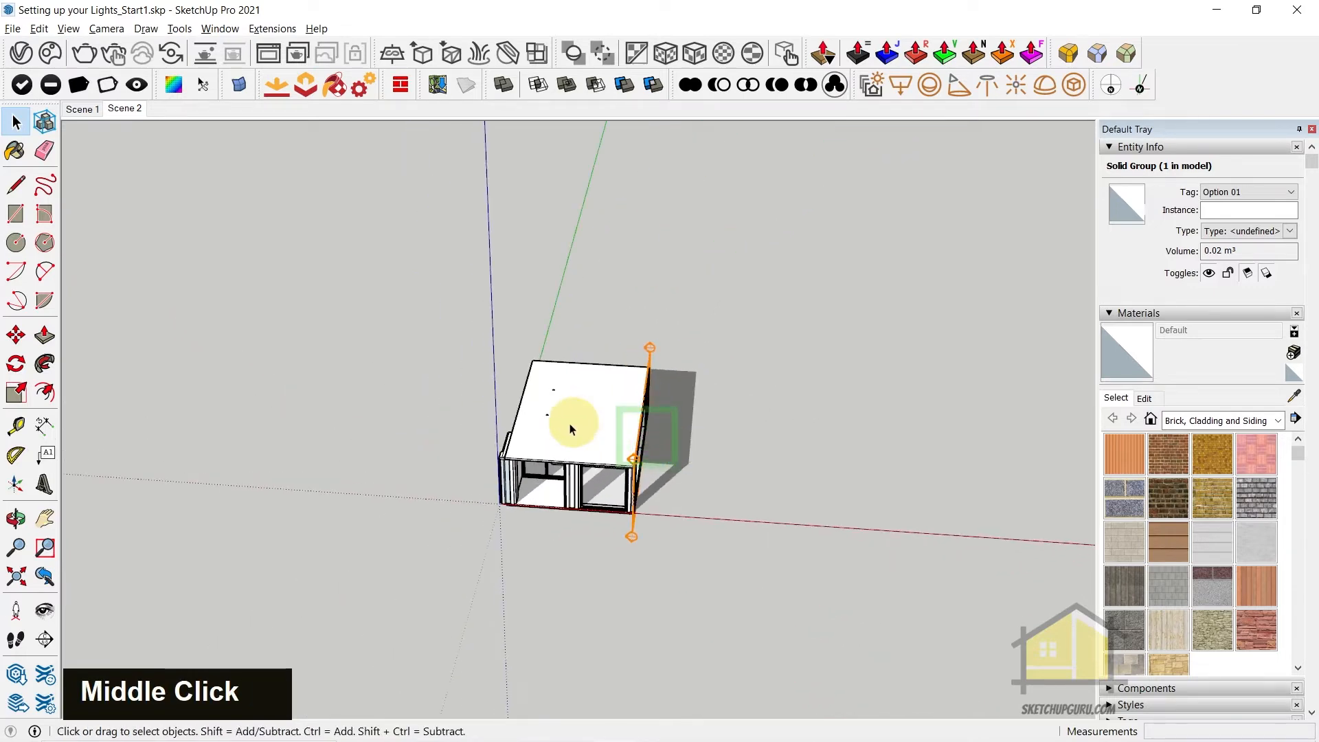
pyautogui.moveTo(611, 274); pyautogui.dragTo(589, 333, button='middle')
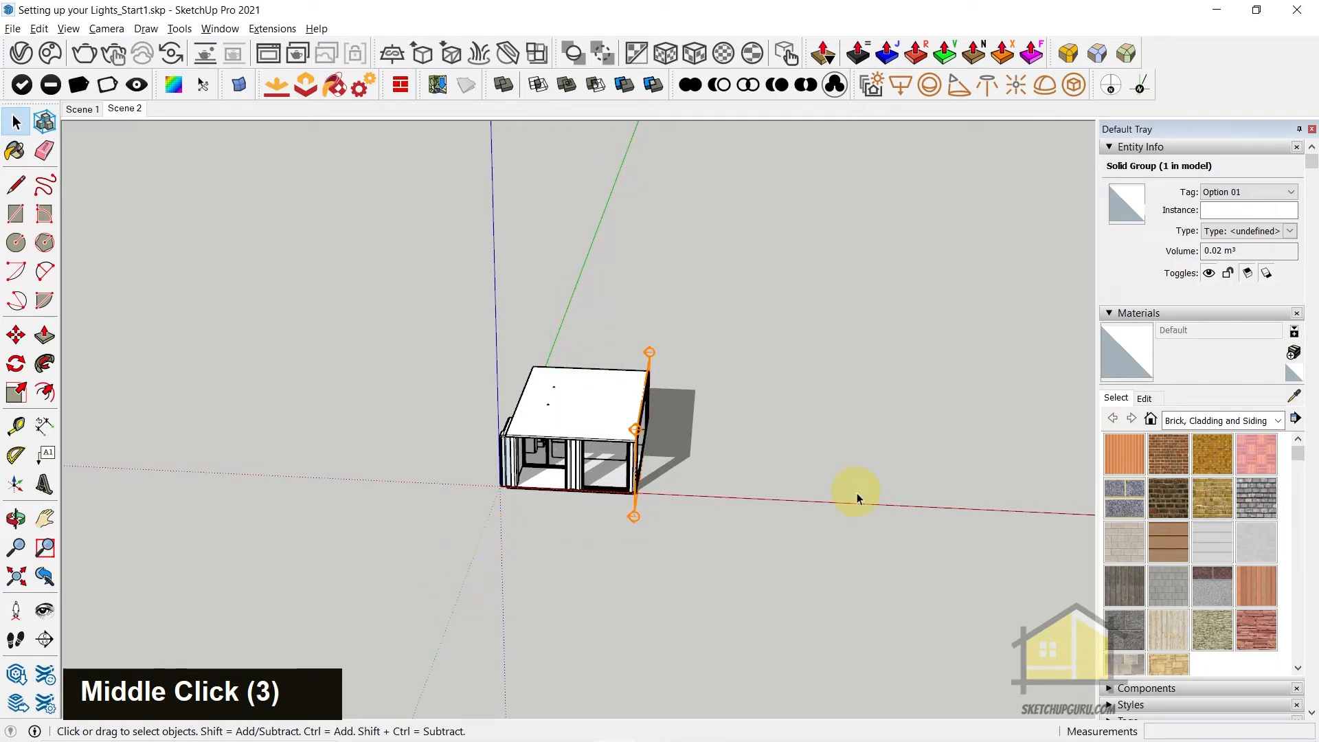
pyautogui.moveTo(533, 452); pyautogui.dragTo(474, 357, button='middle')
pyautogui.moveTo(481, 313); pyautogui.dragTo(534, 334, button='middle')
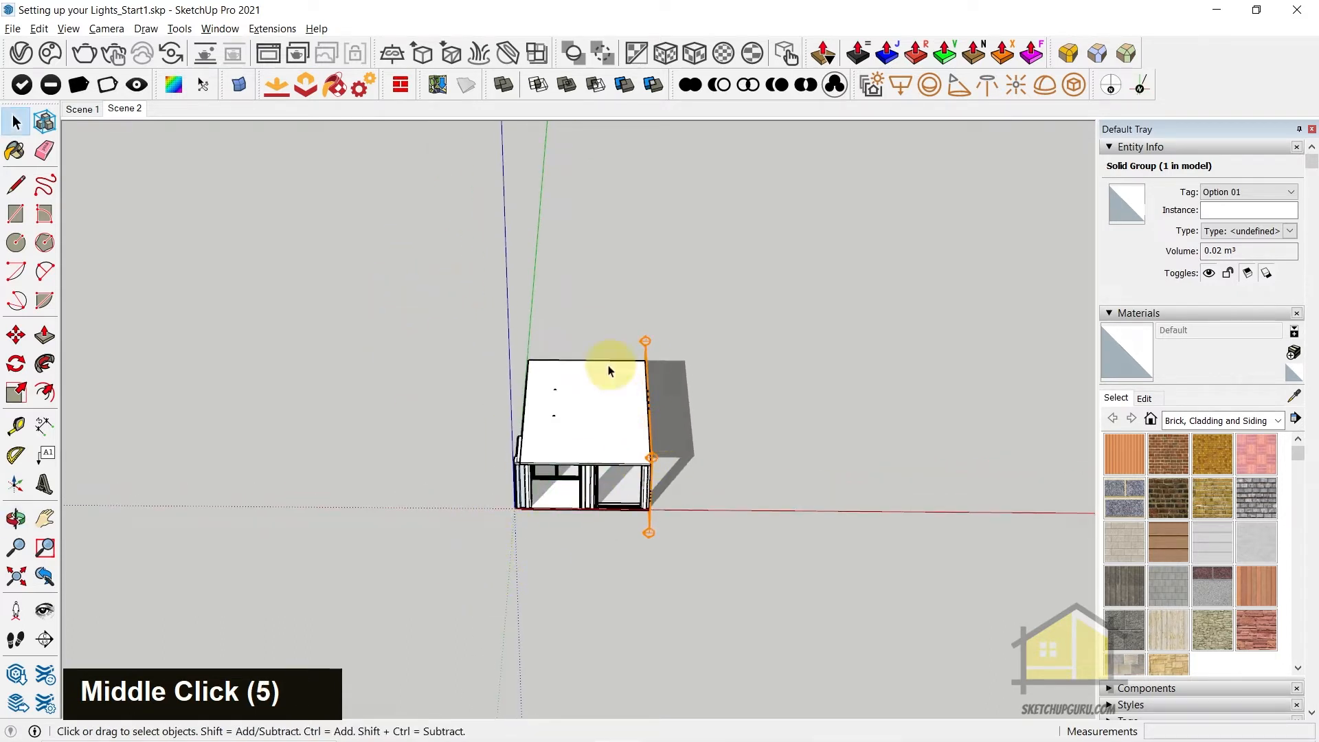
# Collapse the Materials settings, expand the Shadows settings and try a shadow time of 15:08
pyautogui.click(1123, 314)
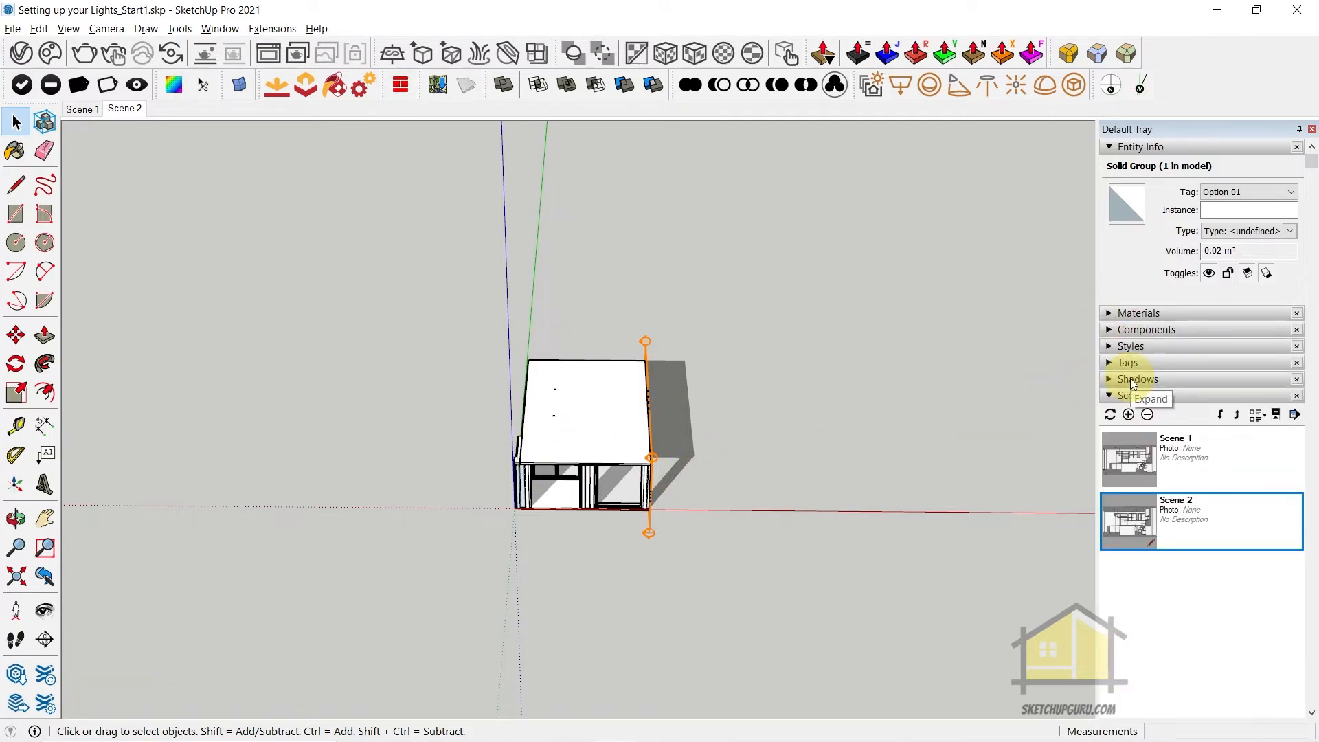
pyautogui.click(1130, 379)
pyautogui.moveTo(1203, 420); pyautogui.dragTo(1218, 422)
pyautogui.moveTo(598, 392); pyautogui.dragTo(580, 400, button='middle')
pyautogui.scroll(5, 561, 457)
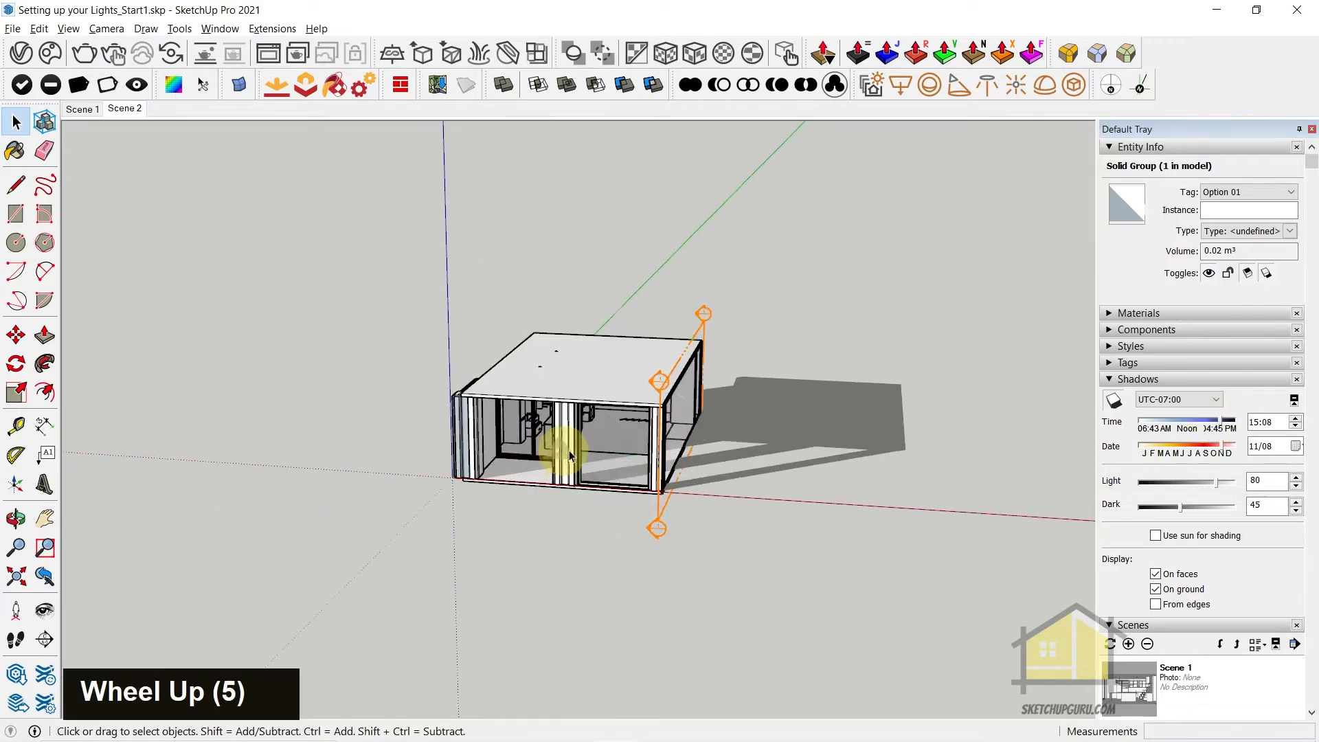
pyautogui.scroll(2, 598, 448)
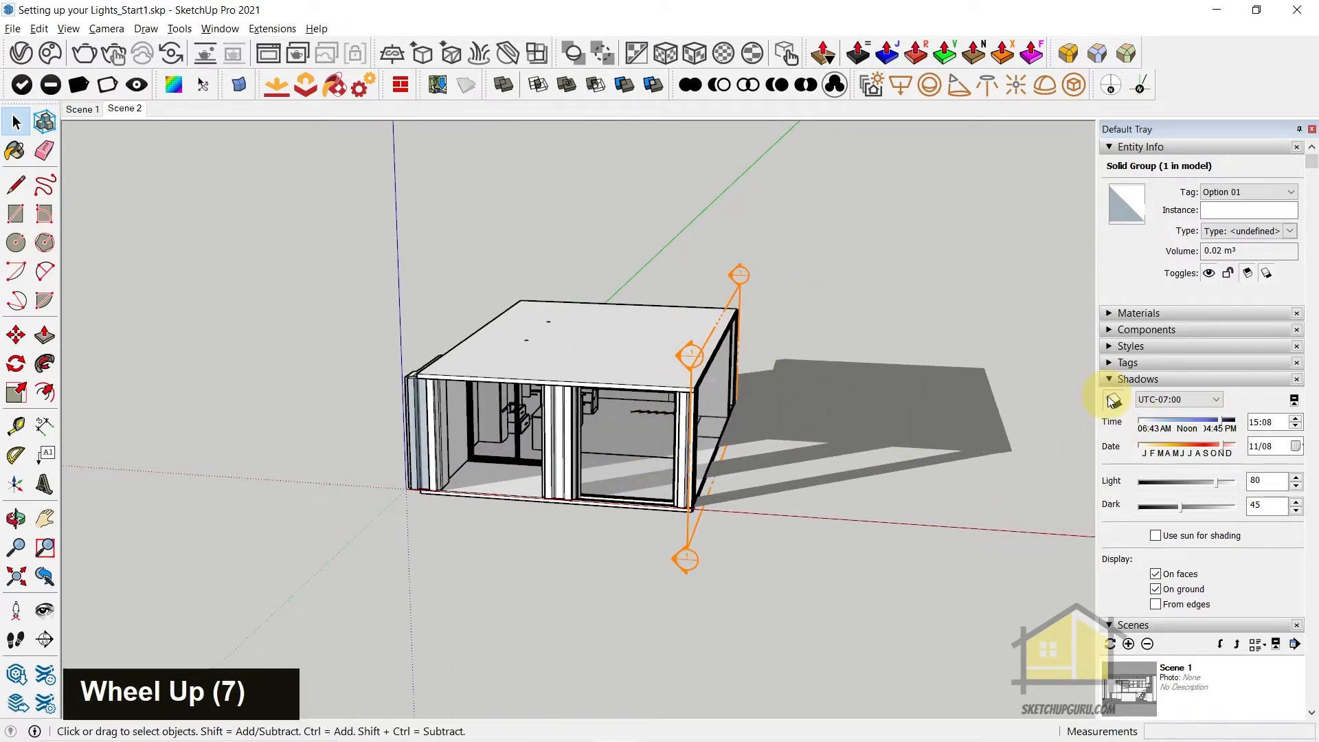
# Try a shadow time of 08:45 and a date of 11/05 while checking the sunlight inside the kitchen
pyautogui.moveTo(1160, 420); pyautogui.dragTo(1163, 419)
pyautogui.moveTo(530, 444); pyautogui.dragTo(642, 450, button='middle')
pyautogui.scroll(4, 467, 461)
pyautogui.moveTo(1197, 444); pyautogui.dragTo(1164, 447)
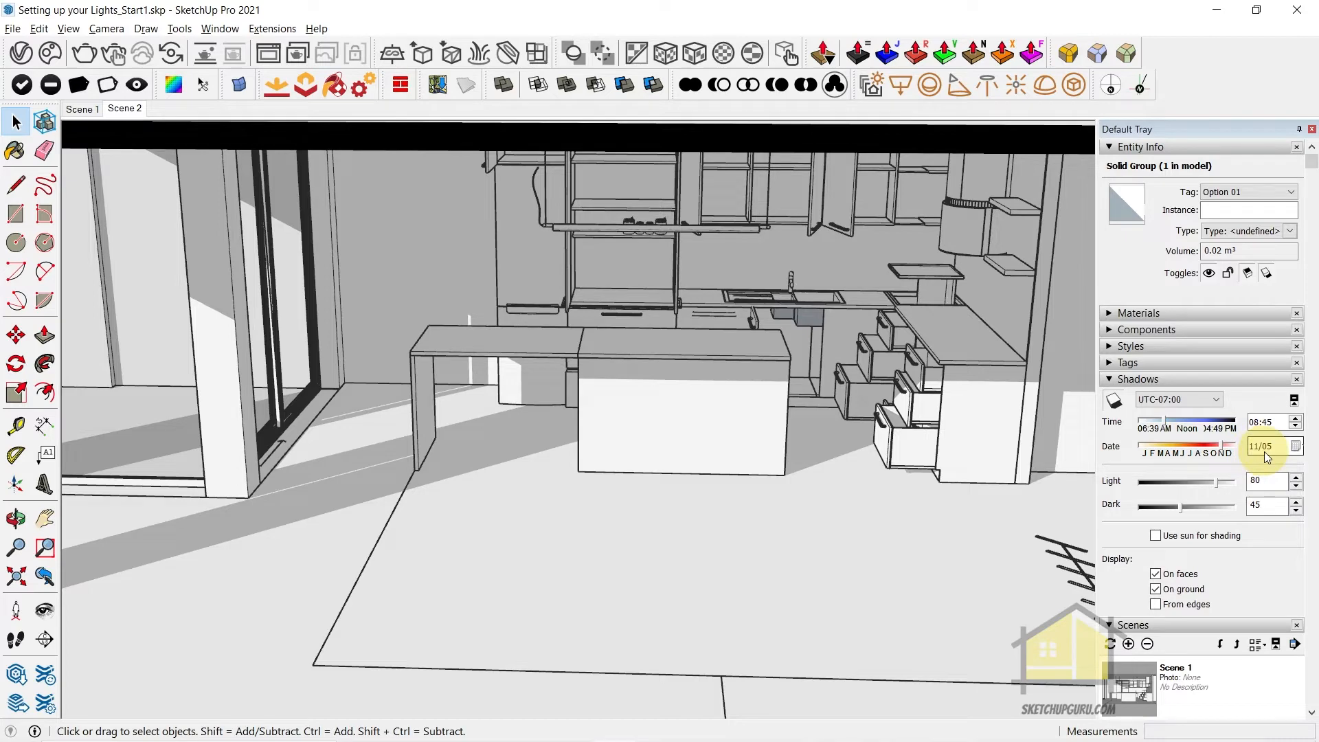
# Return to Scene 2, turn on shadows with the time set to 08:30 and update the scene
pyautogui.click(124, 108)
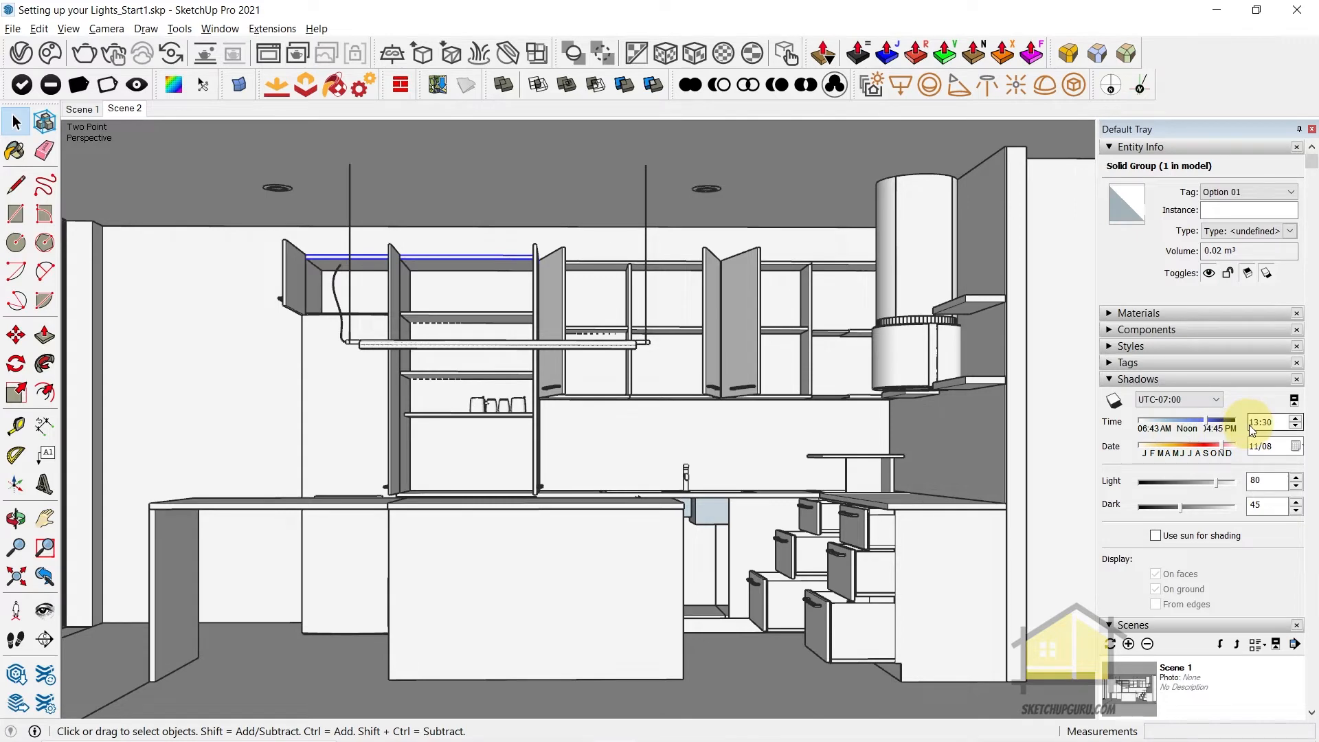
pyautogui.click(68, 28)
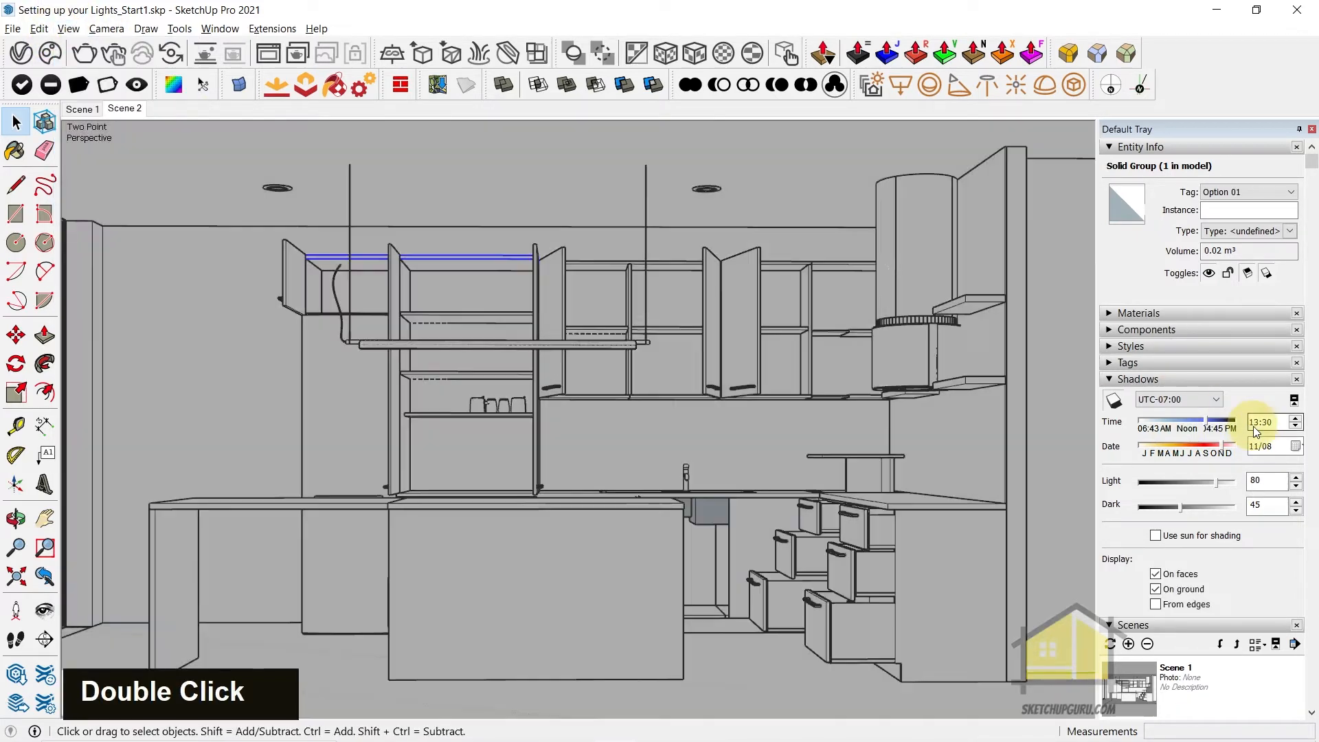
pyautogui.doubleClick(1254, 422)
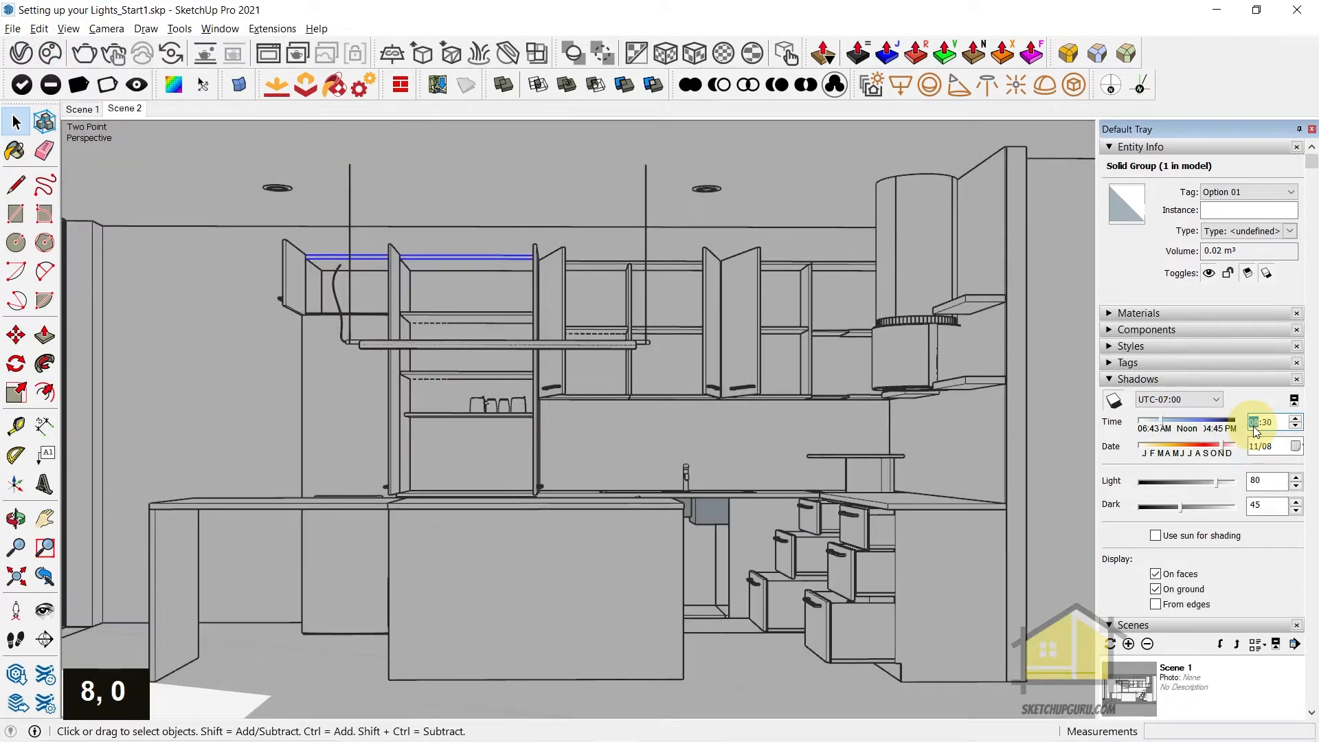
pyautogui.press('Return')
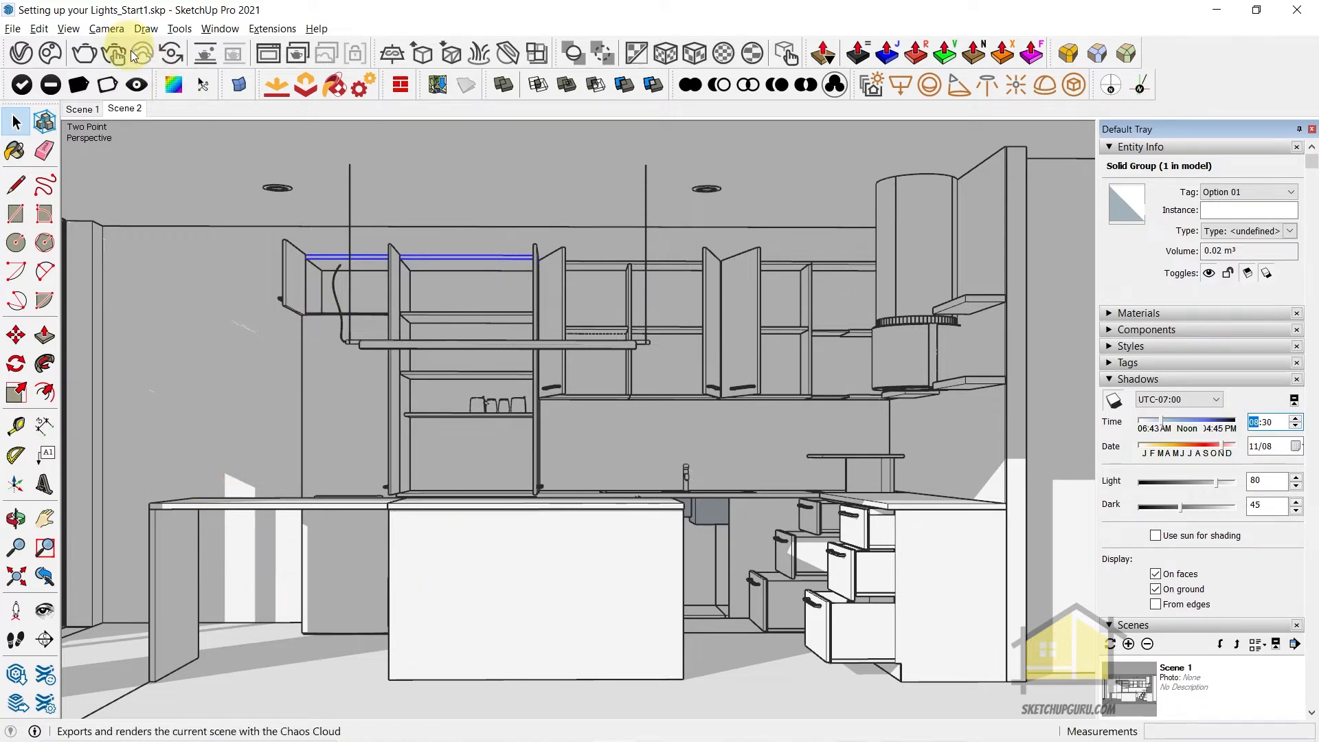
pyautogui.rightClick(127, 108)
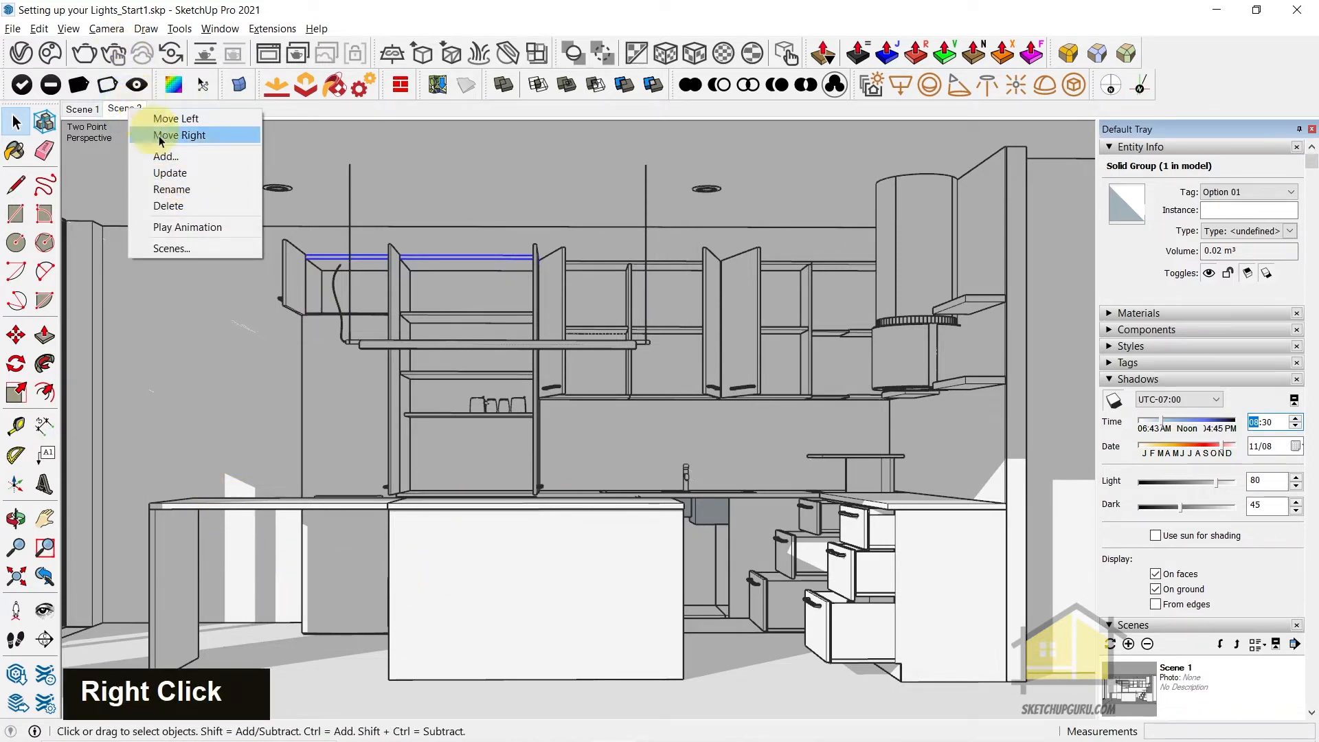
pyautogui.click(170, 173)
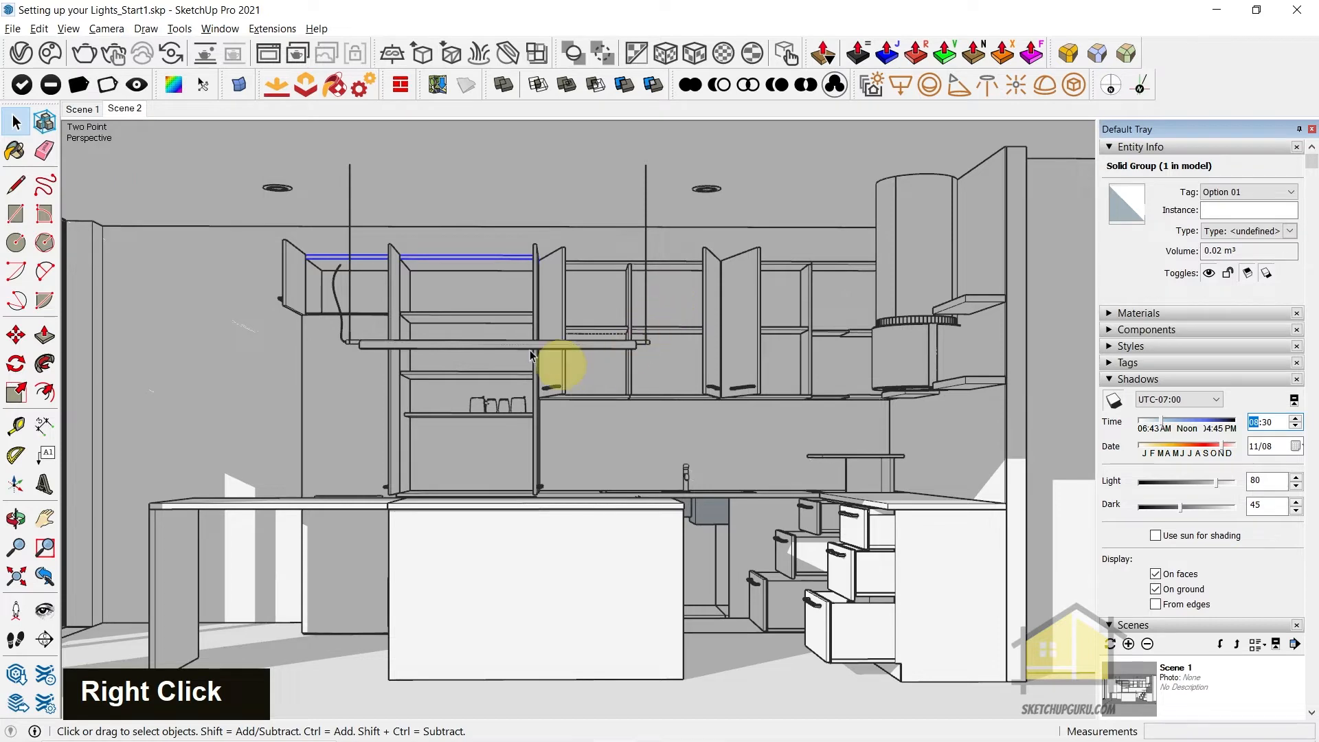
# Compare Scene 1 with Scene 2, checking the building from outside and how the saved time and shadows differ
pyautogui.click(81, 110)
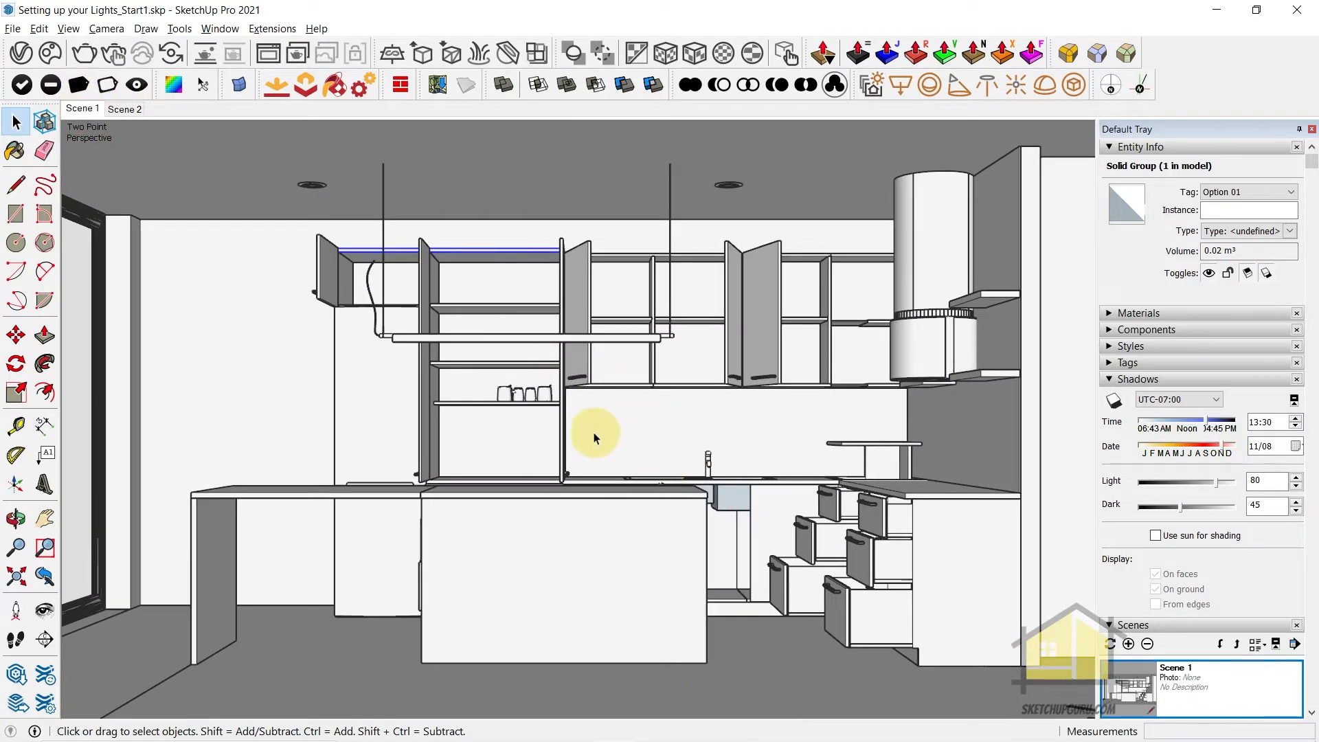
pyautogui.middleClick(603, 440)
pyautogui.scroll(-20, 627, 463)
pyautogui.moveTo(653, 374); pyautogui.dragTo(694, 483, button='middle')
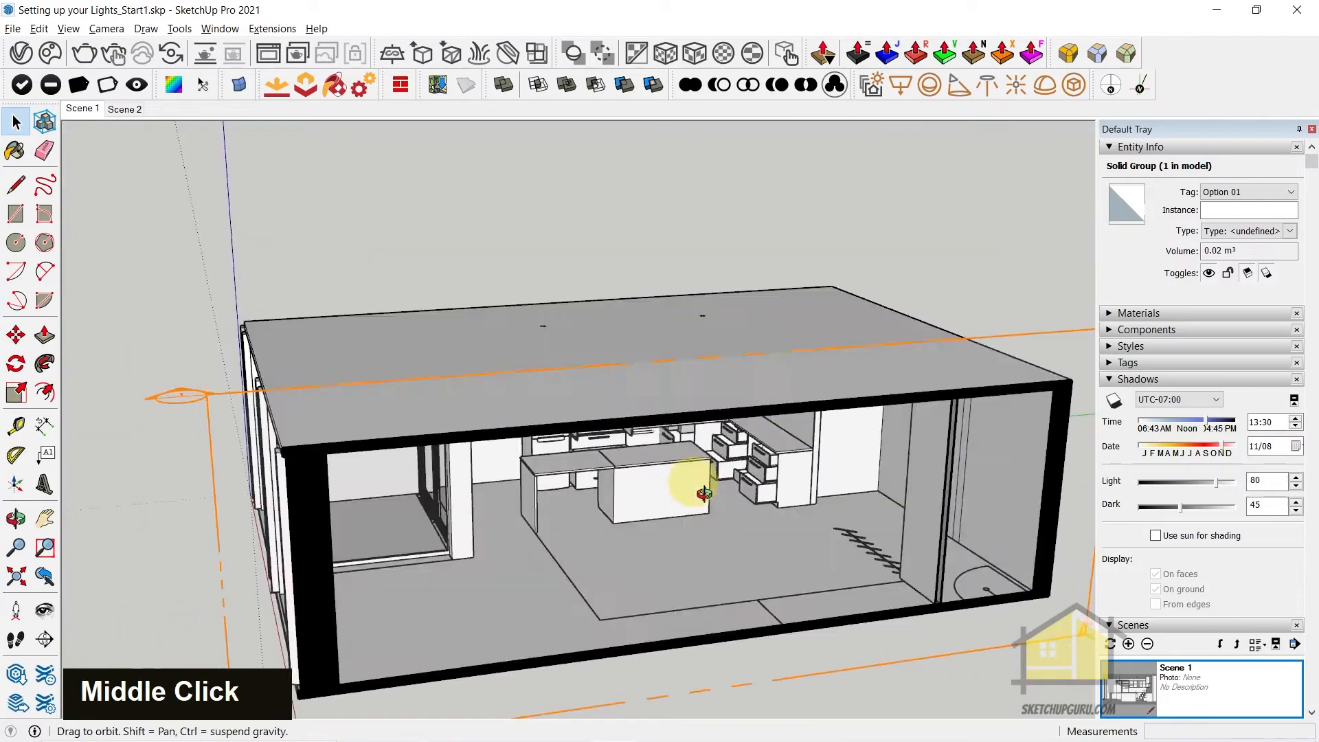
pyautogui.scroll(-20, 730, 348)
pyautogui.click(128, 110)
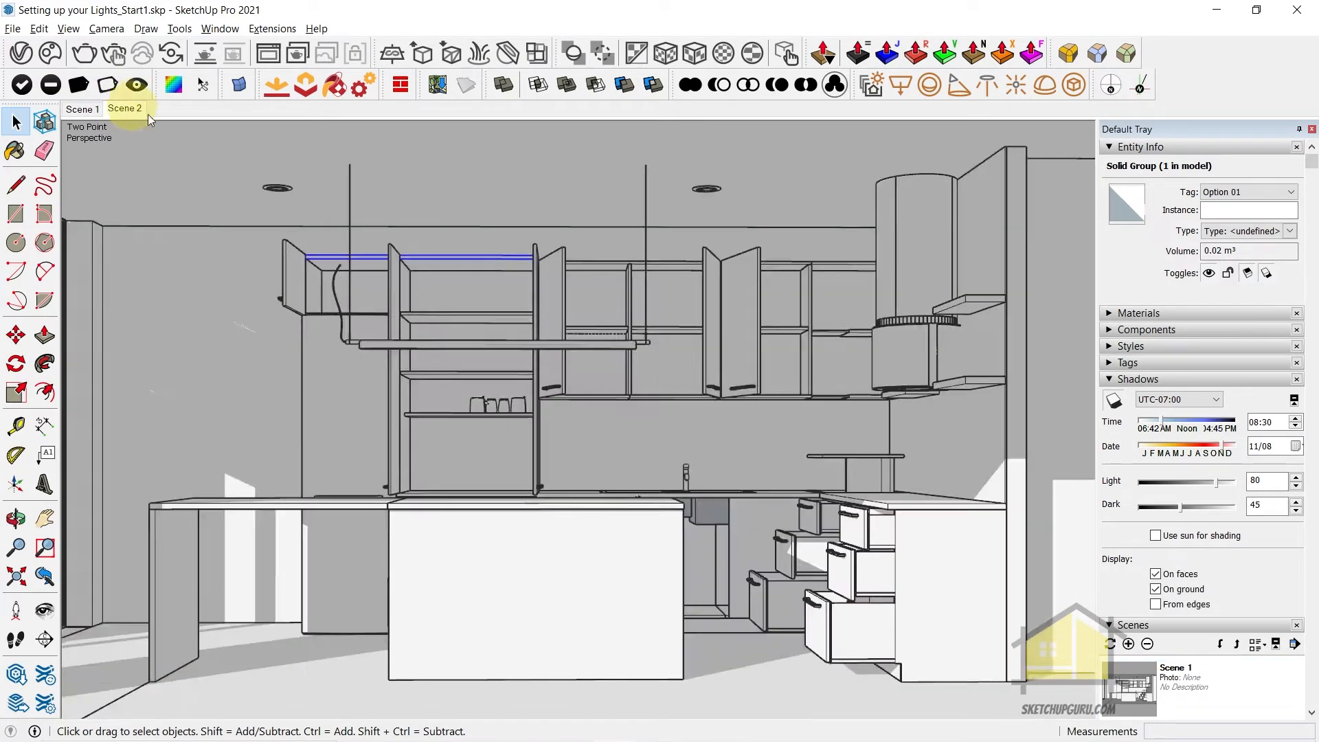
pyautogui.middleClick(653, 512)
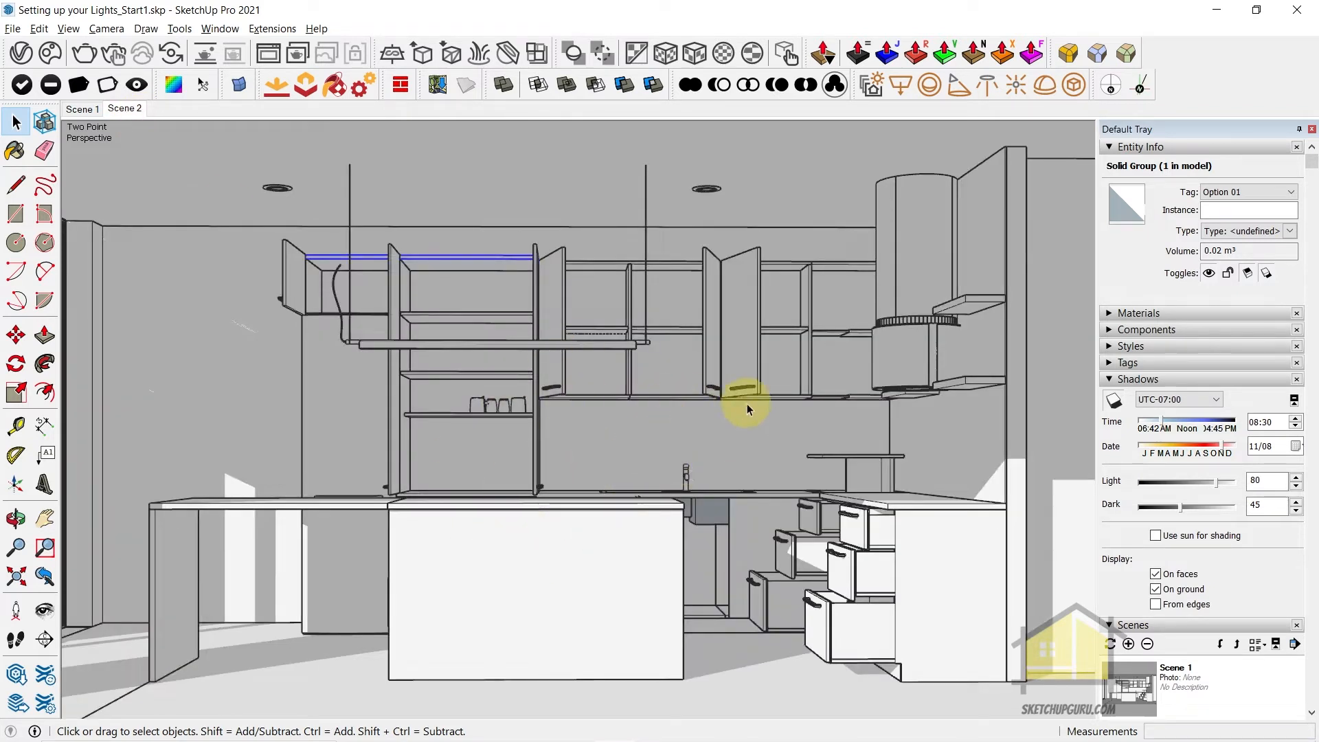
# Turn off the model's shadow display and update Scene 2 with that setting
pyautogui.click(68, 28)
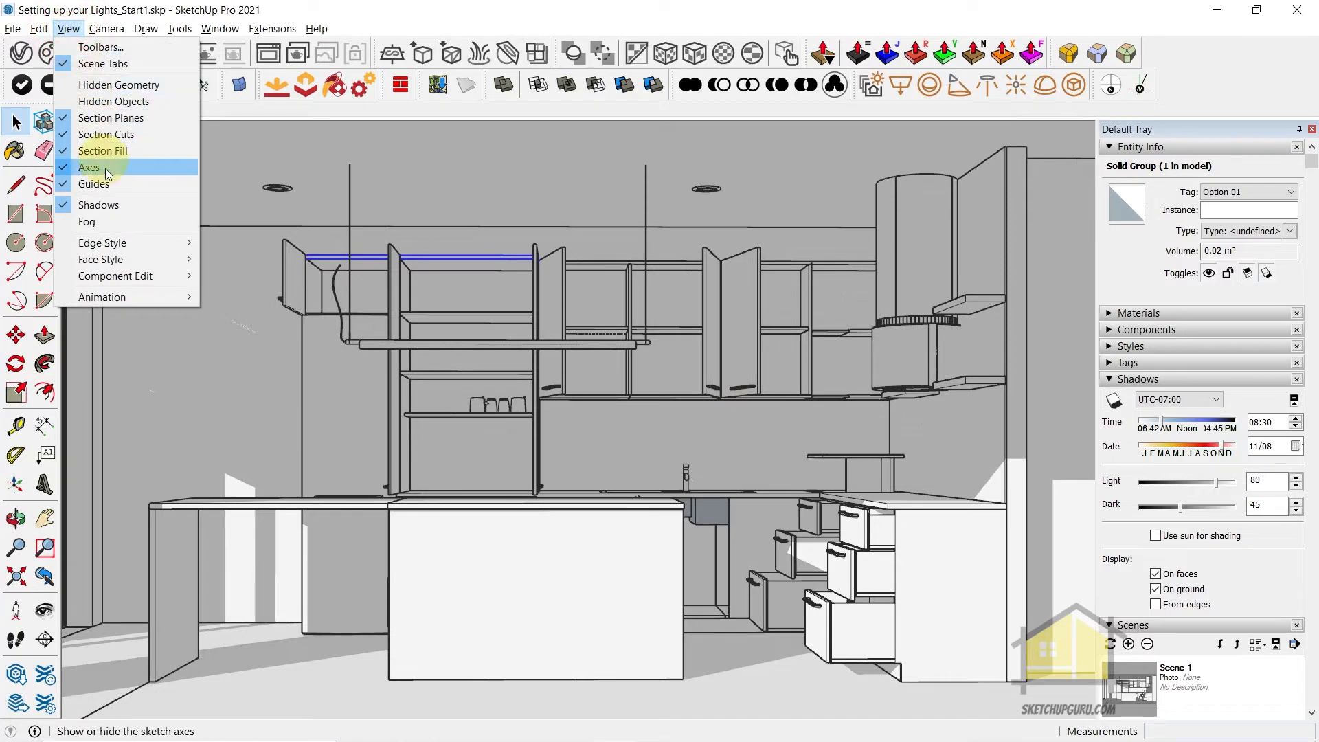
pyautogui.click(107, 206)
pyautogui.rightClick(124, 107)
pyautogui.click(156, 167)
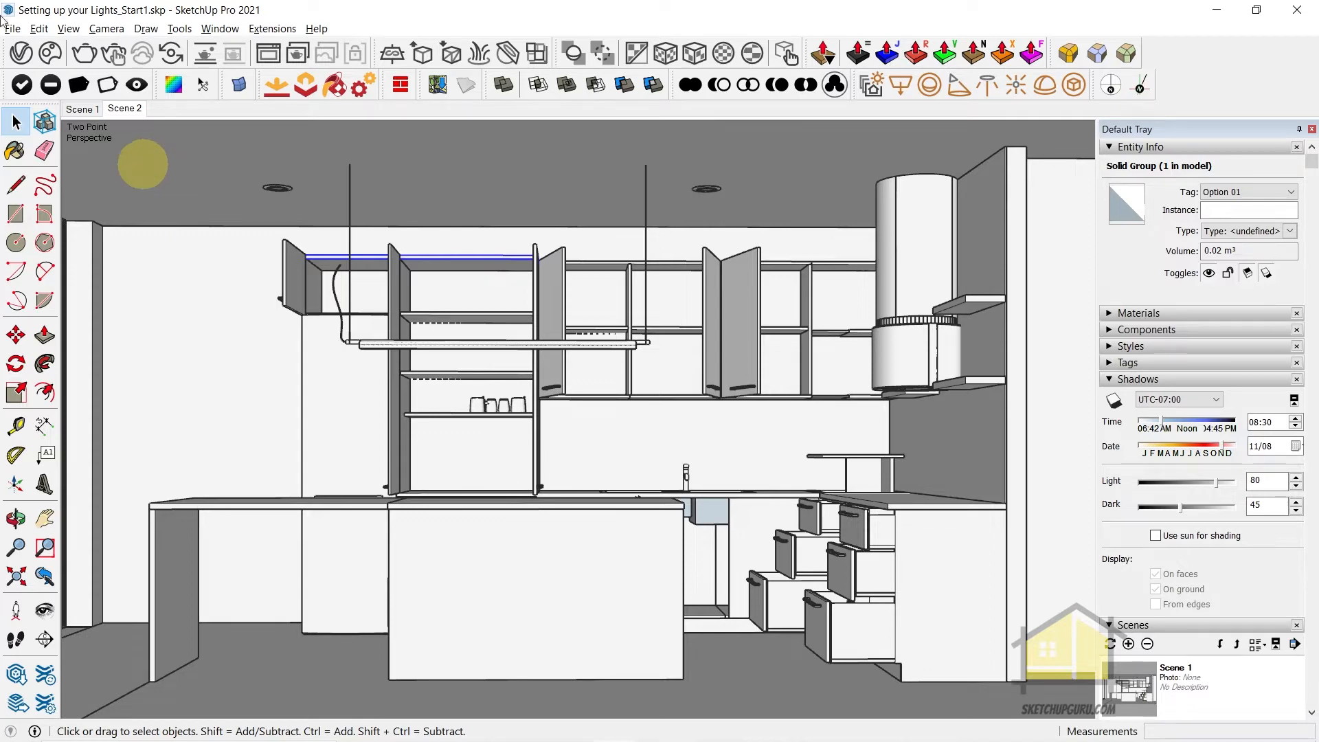
# Set V-Ray to interactive rendering with the RTX engine, Rapid effects updates and the NVIDIA AI denoiser, and start the render
pyautogui.click(35, 54)
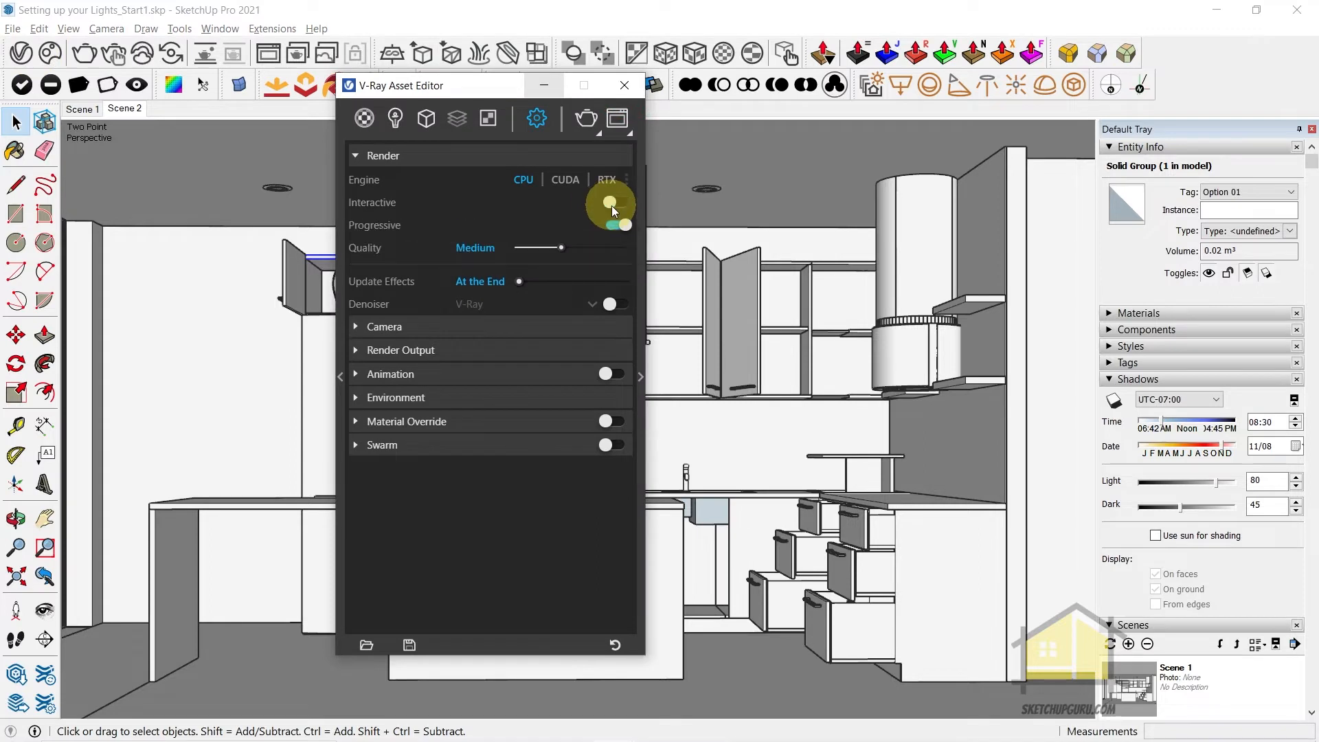
pyautogui.click(614, 205)
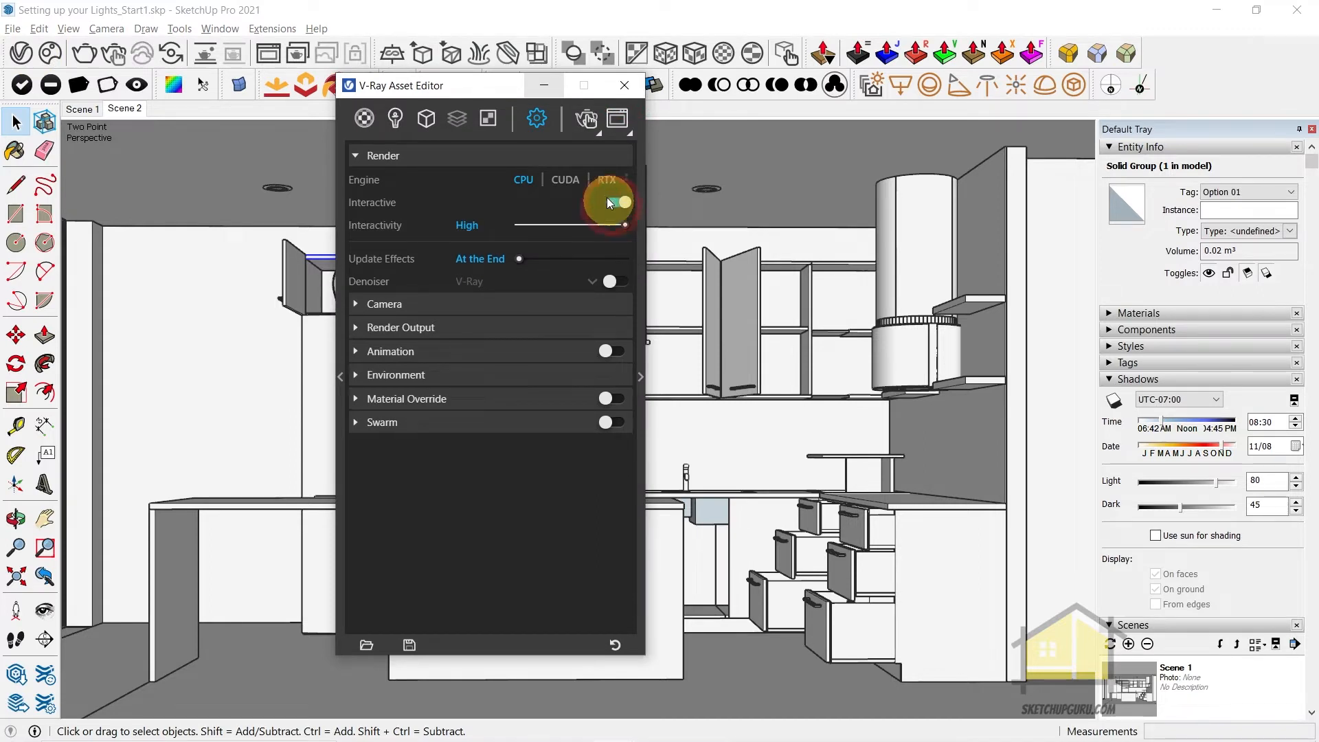
pyautogui.moveTo(521, 260); pyautogui.dragTo(625, 259)
pyautogui.click(615, 281)
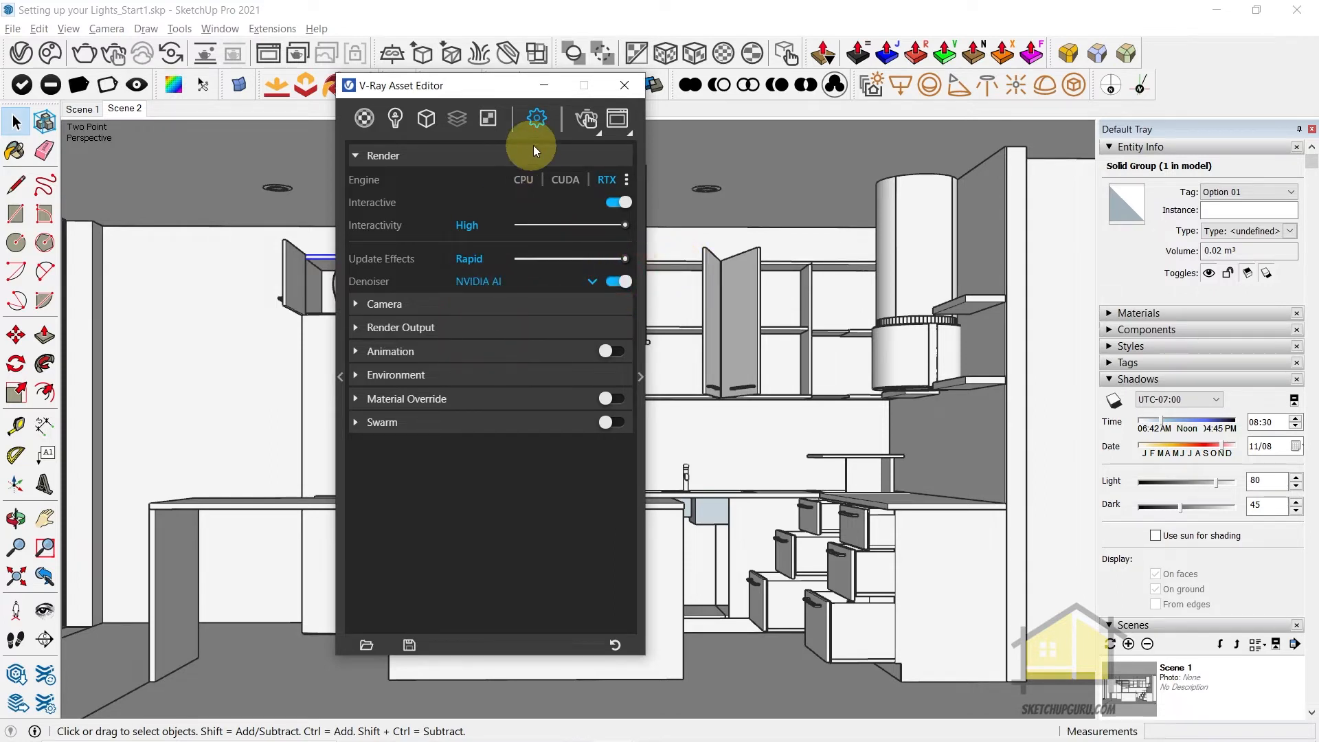
pyautogui.click(587, 120)
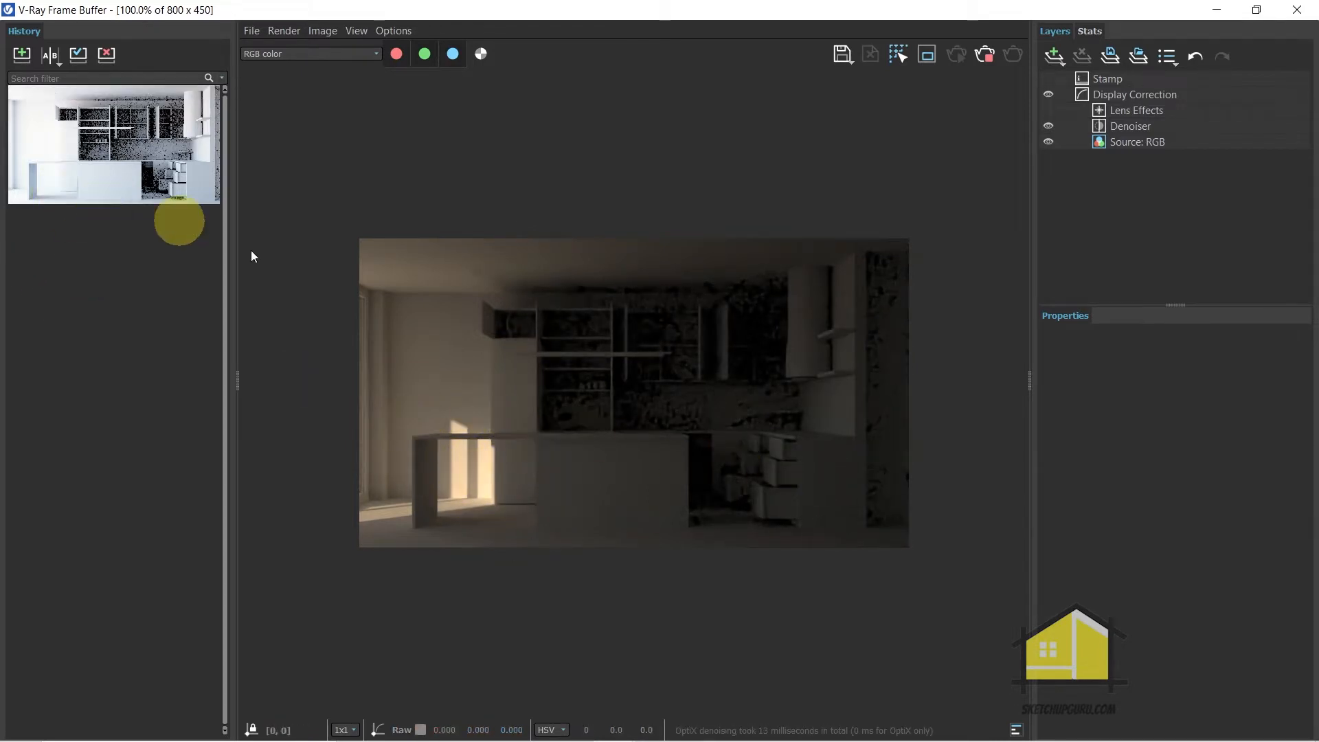
# Save the current render to the history and compare it as A with the older 1920x1080 render as B
pyautogui.click(20, 58)
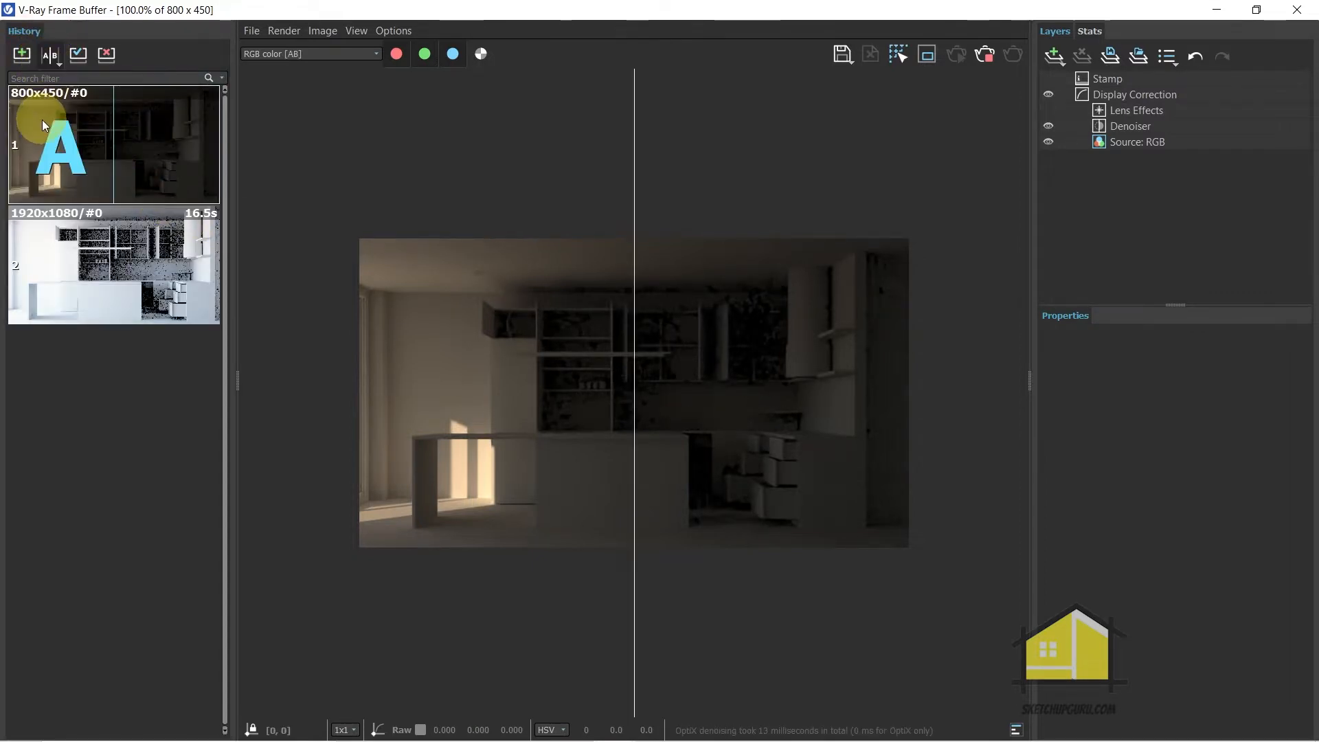
pyautogui.click(43, 119)
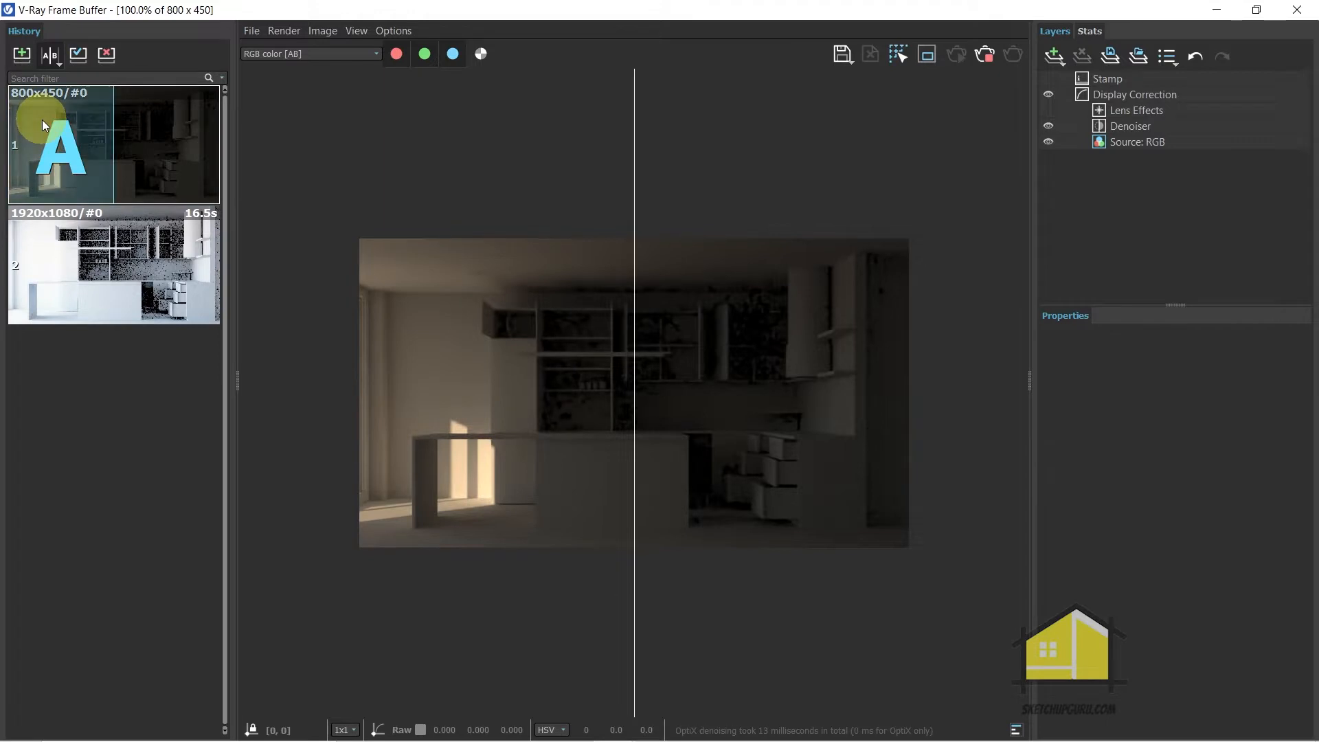
pyautogui.click(151, 257)
pyautogui.click(25, 53)
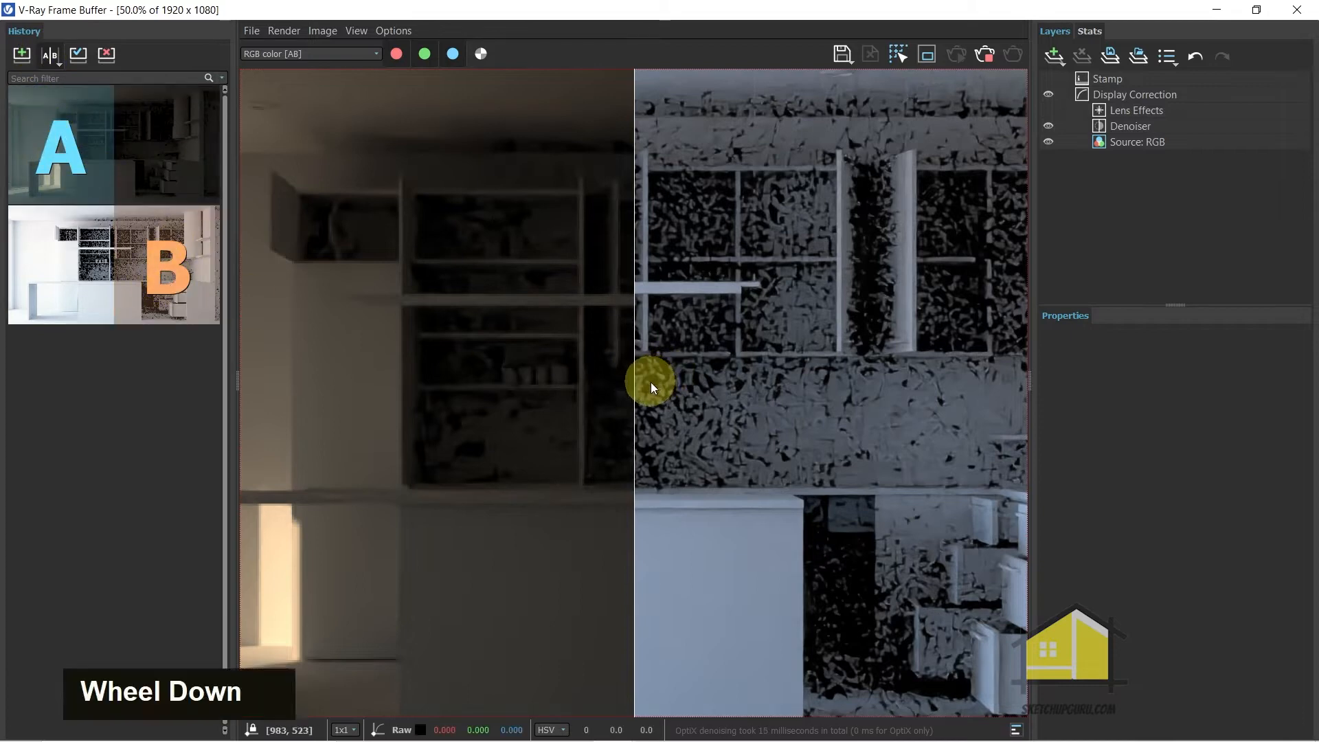
pyautogui.scroll(-1, 633, 381)
pyautogui.moveTo(634, 381); pyautogui.dragTo(754, 378)
pyautogui.click(50, 55)
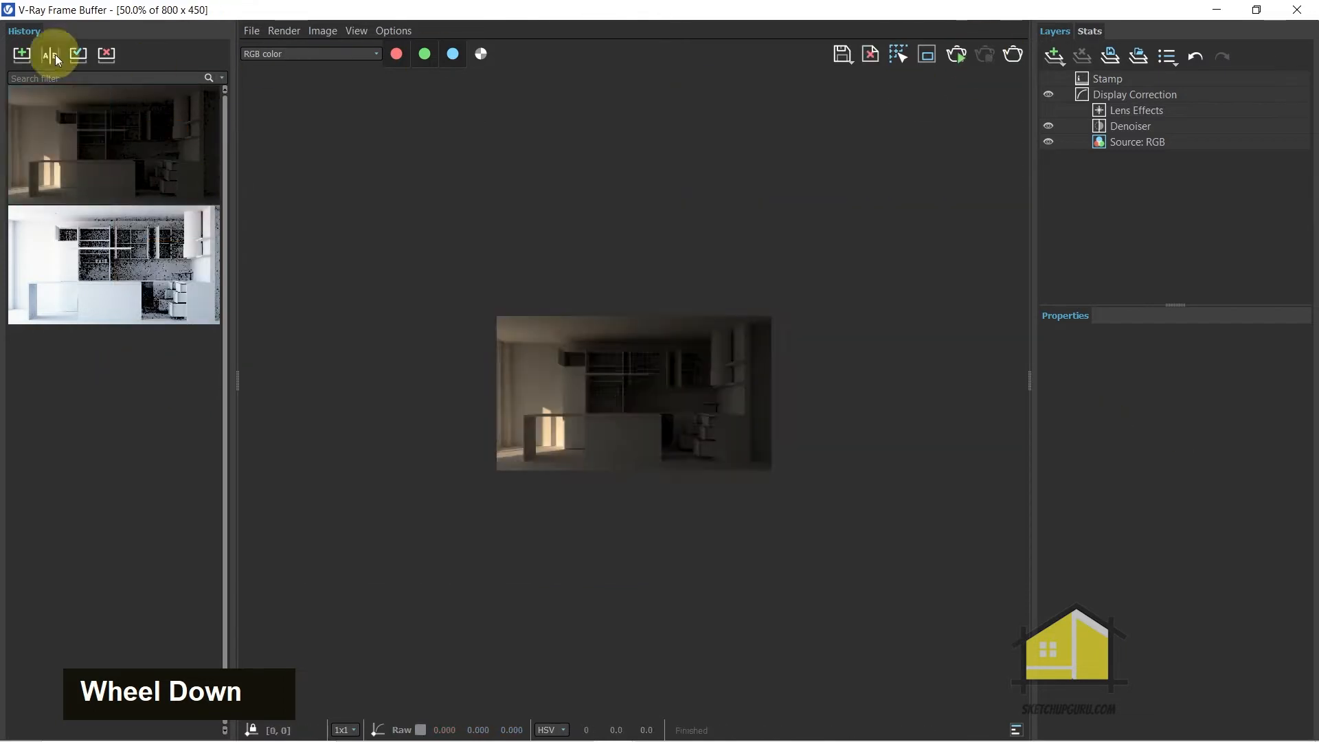
# Inspect the cleaner render, delete the first history entry and save the current image to the history in its place
pyautogui.scroll(1, 679, 400)
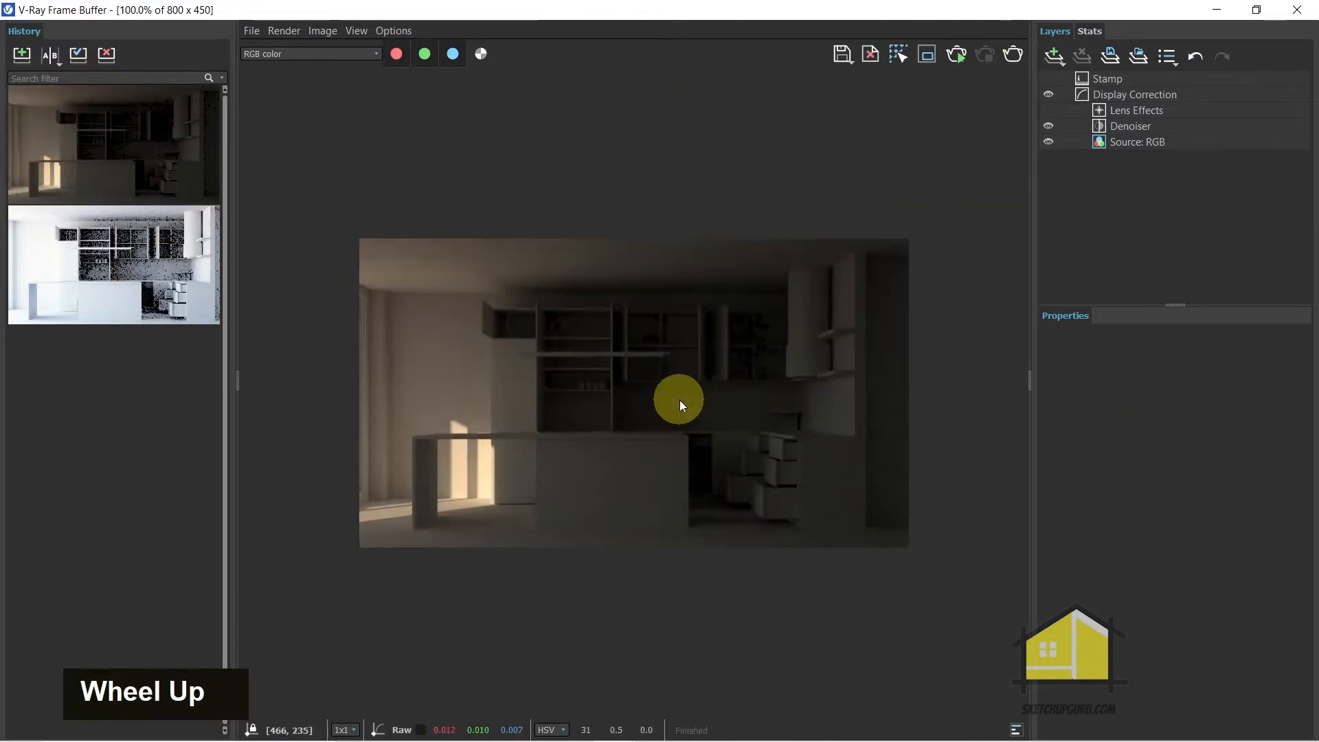
pyautogui.scroll(1, 683, 378)
pyautogui.scroll(-1, 731, 392)
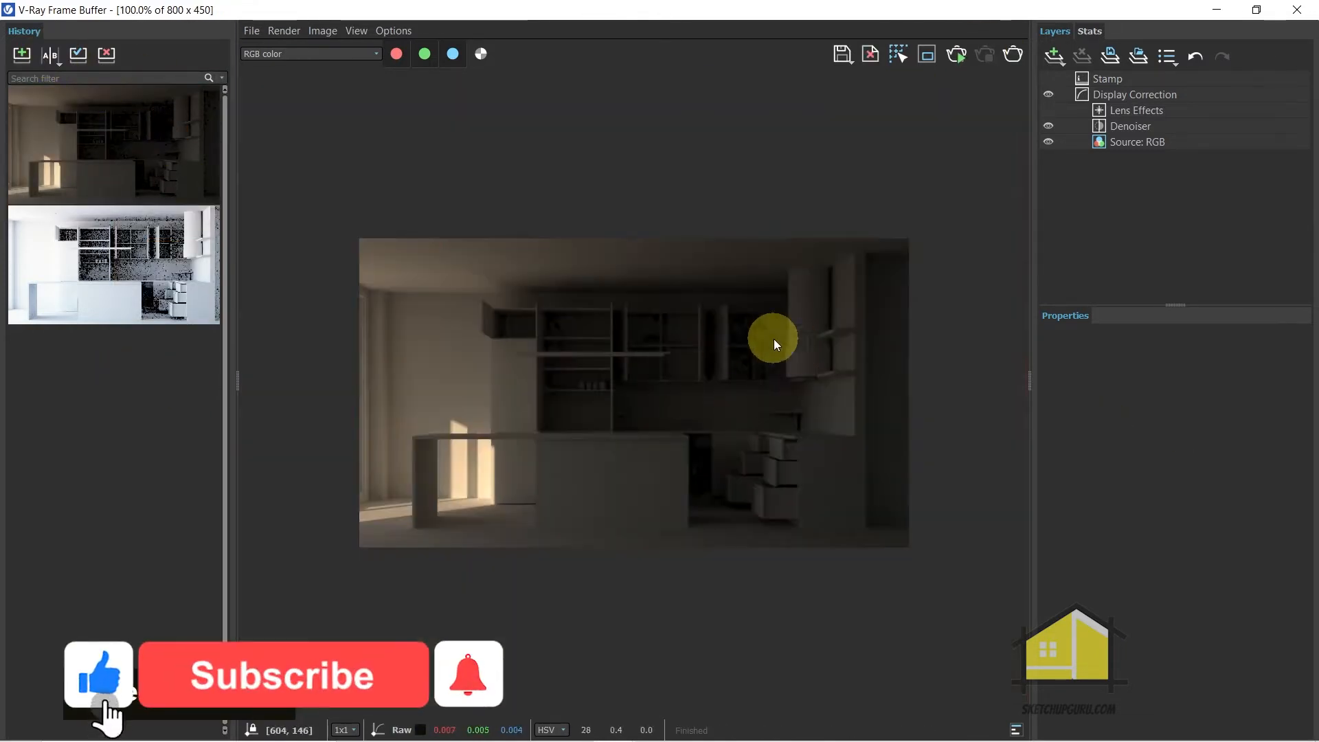
pyautogui.scroll(1, 674, 402)
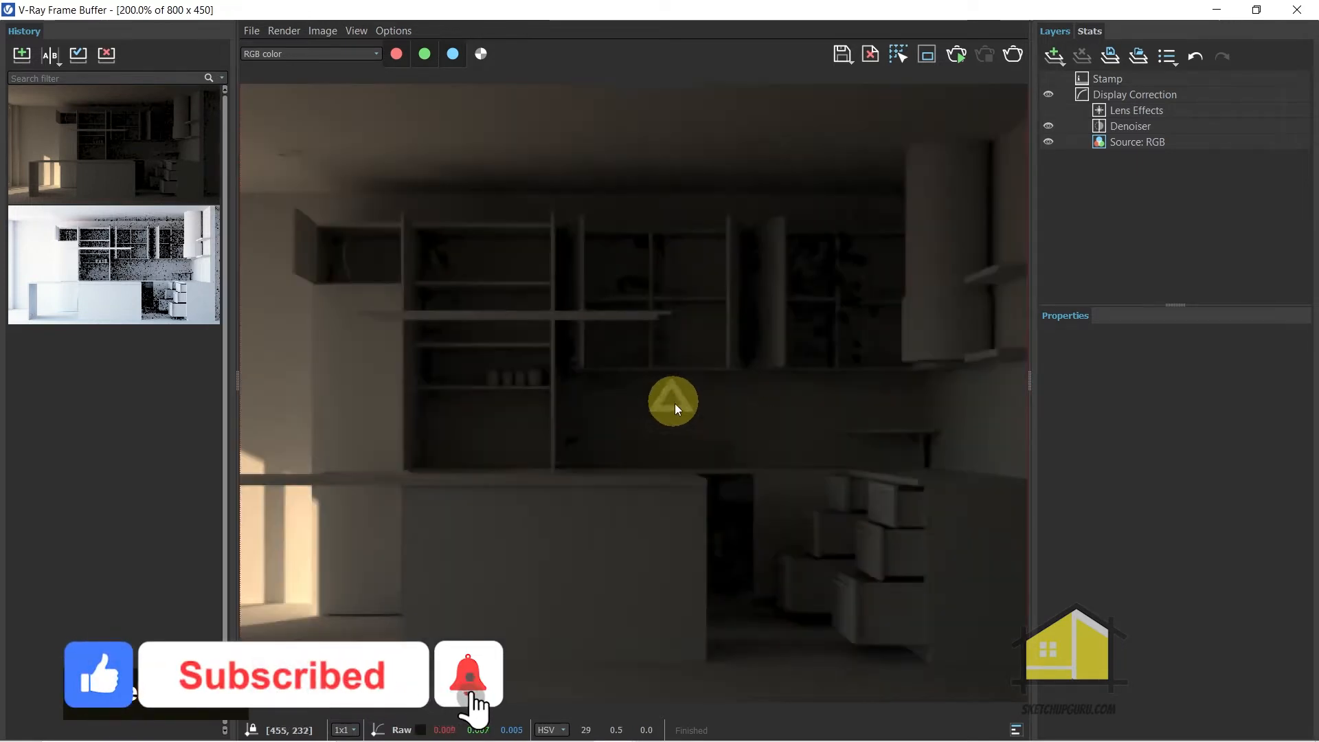
pyautogui.scroll(-1, 748, 426)
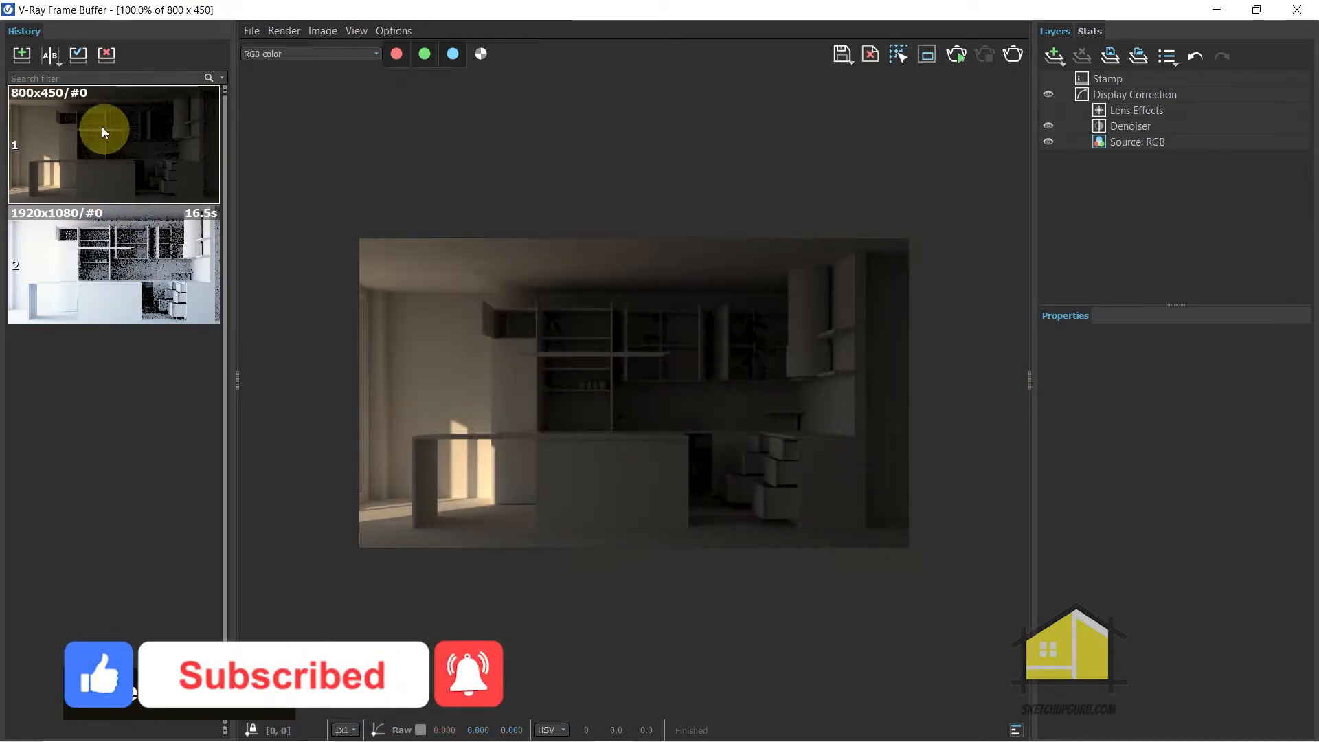
pyautogui.rightClick(88, 116)
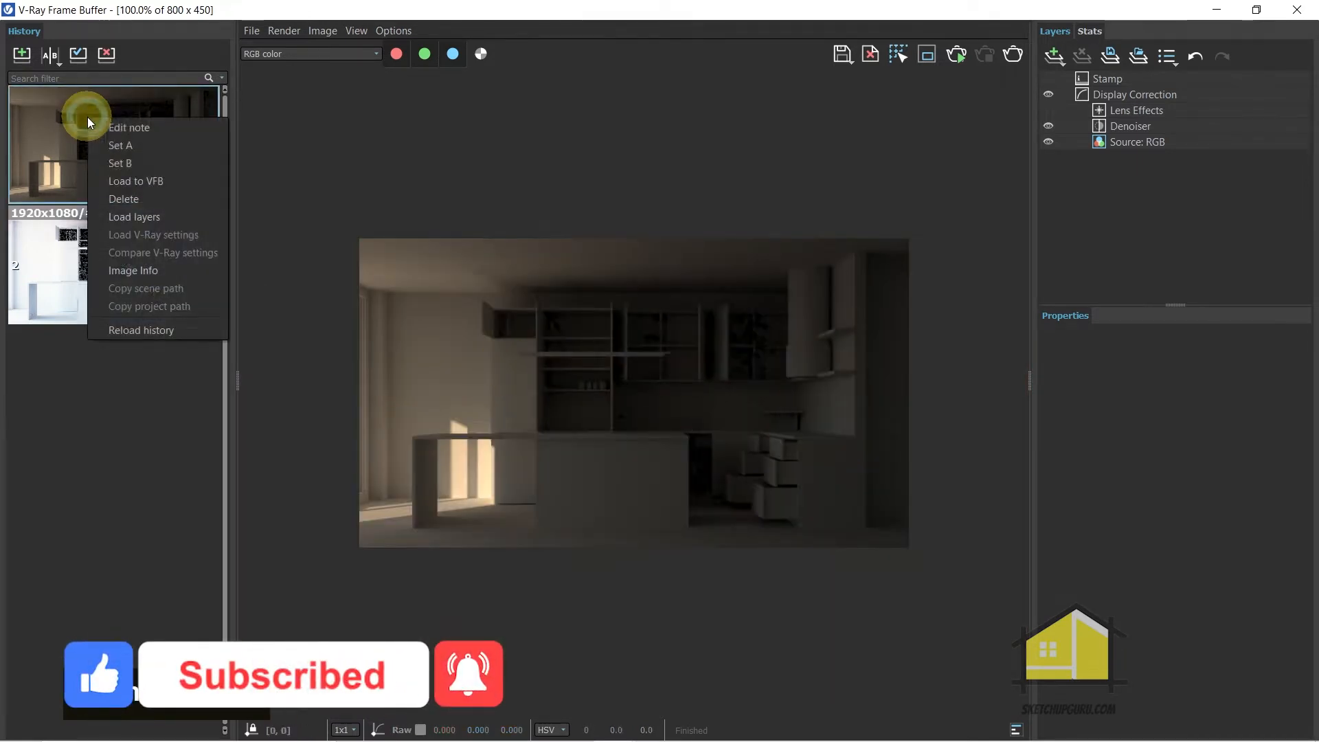
pyautogui.click(131, 203)
pyautogui.click(28, 52)
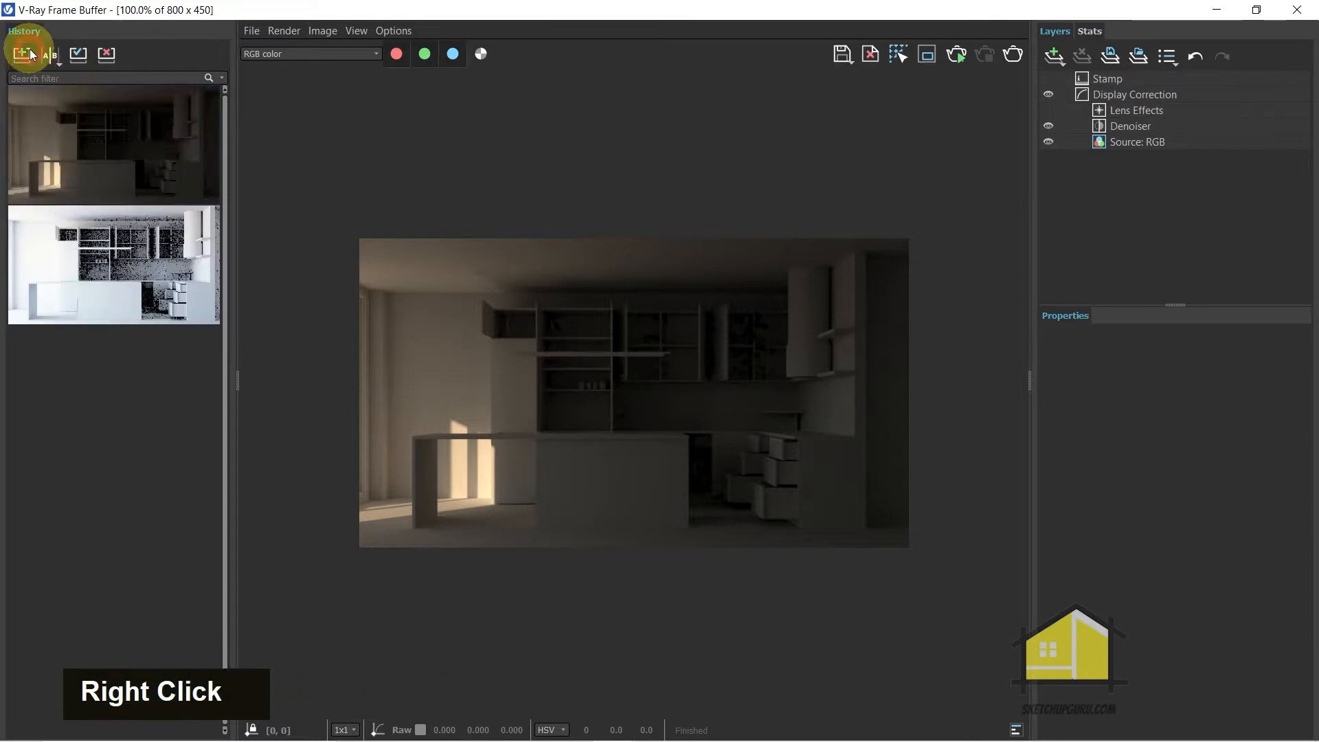
# Compare the 800x450 render as A against the 1920x1080 render as B across the kitchen, and end the comparison
pyautogui.click(53, 56)
pyautogui.click(50, 136)
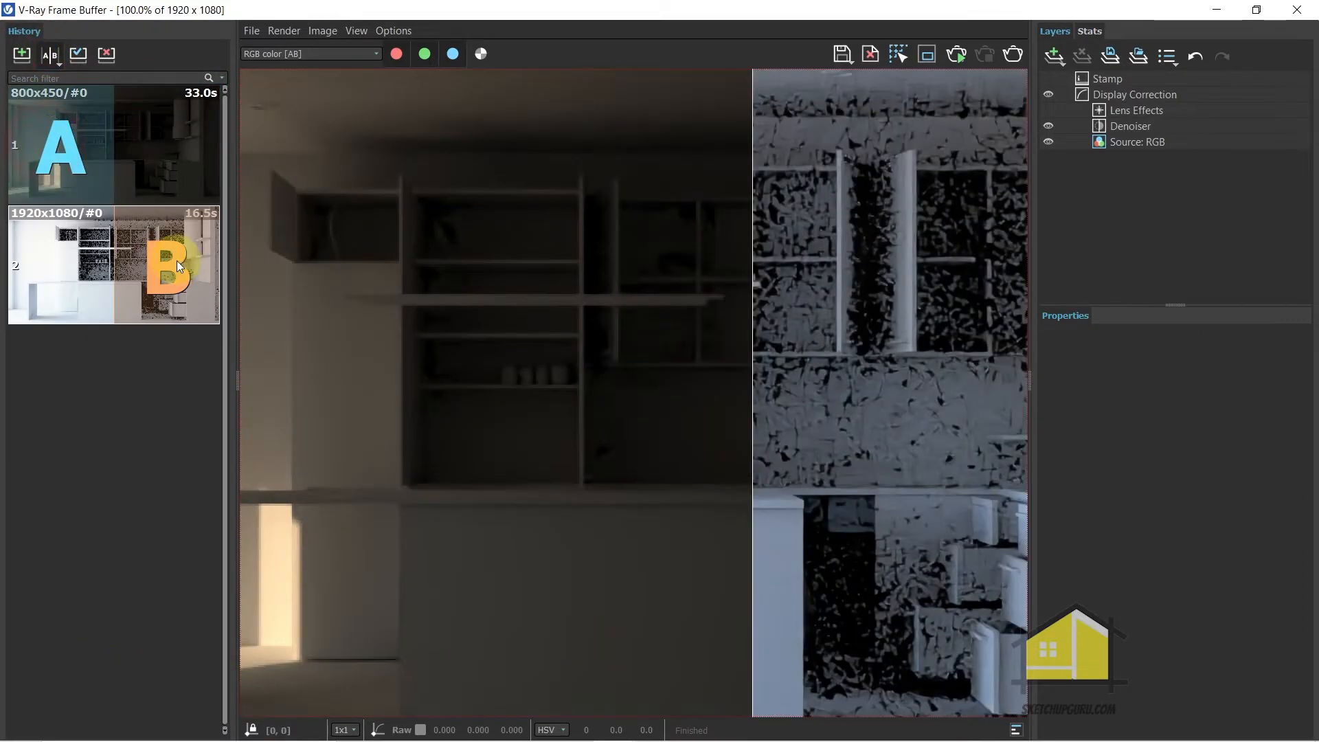
pyautogui.click(172, 263)
pyautogui.scroll(-1, 631, 398)
pyautogui.moveTo(751, 386); pyautogui.dragTo(484, 379)
pyautogui.click(169, 267)
pyautogui.moveTo(634, 411); pyautogui.dragTo(660, 421)
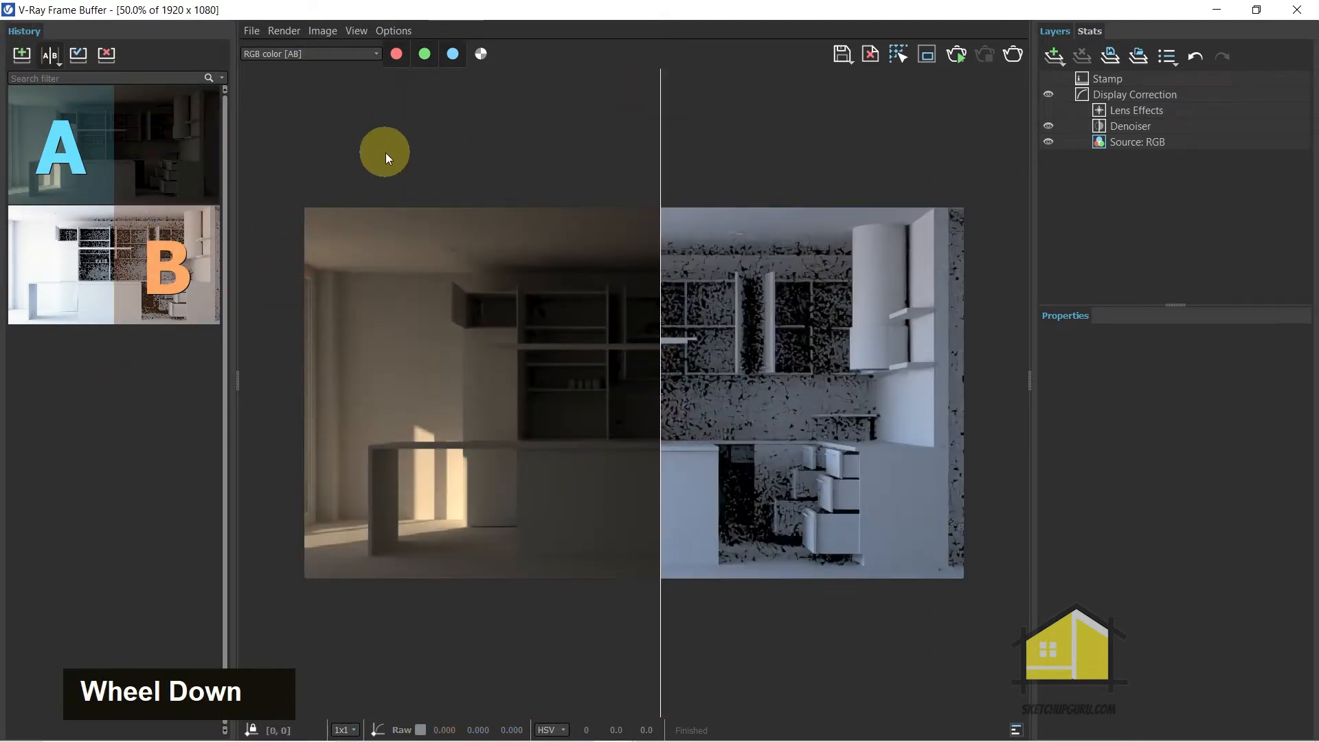
pyautogui.click(54, 58)
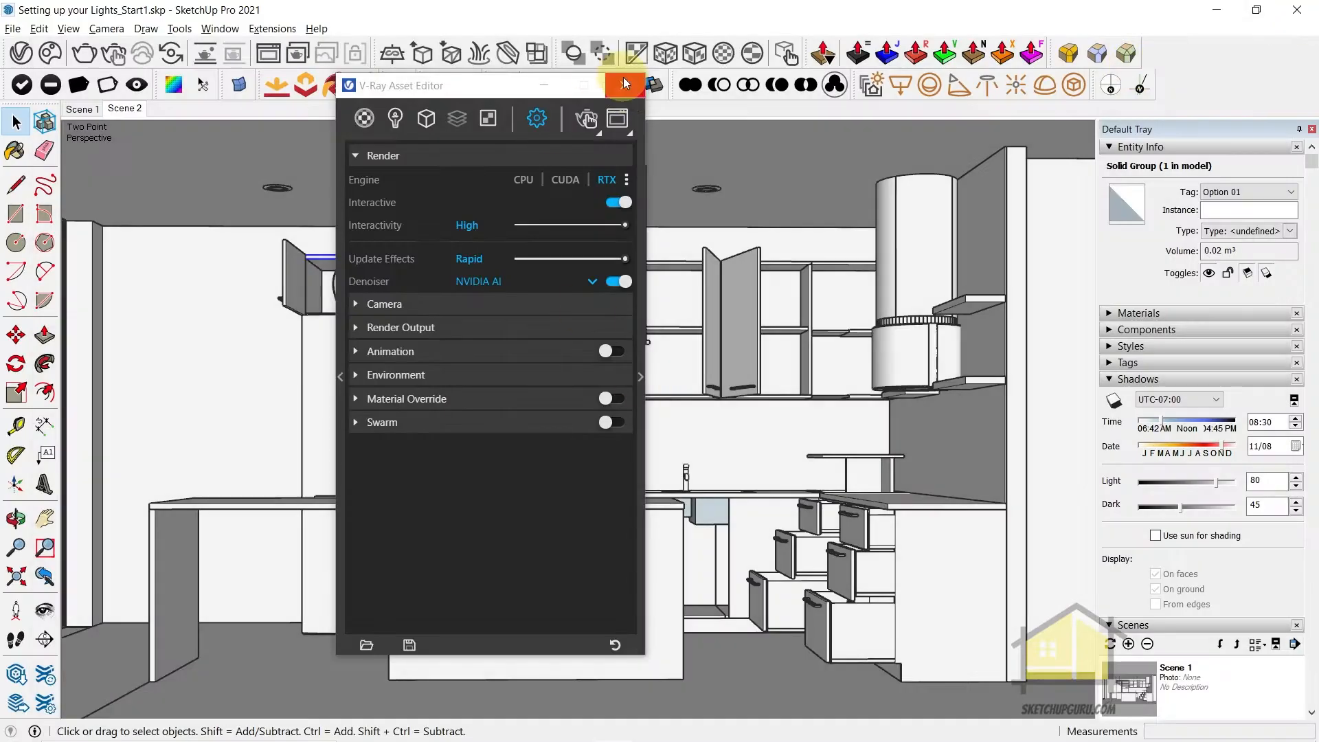
# Open the parameters of the V-Ray SunLight and enable Custom Orientation
pyautogui.click(628, 89)
pyautogui.scroll(-20, 602, 370)
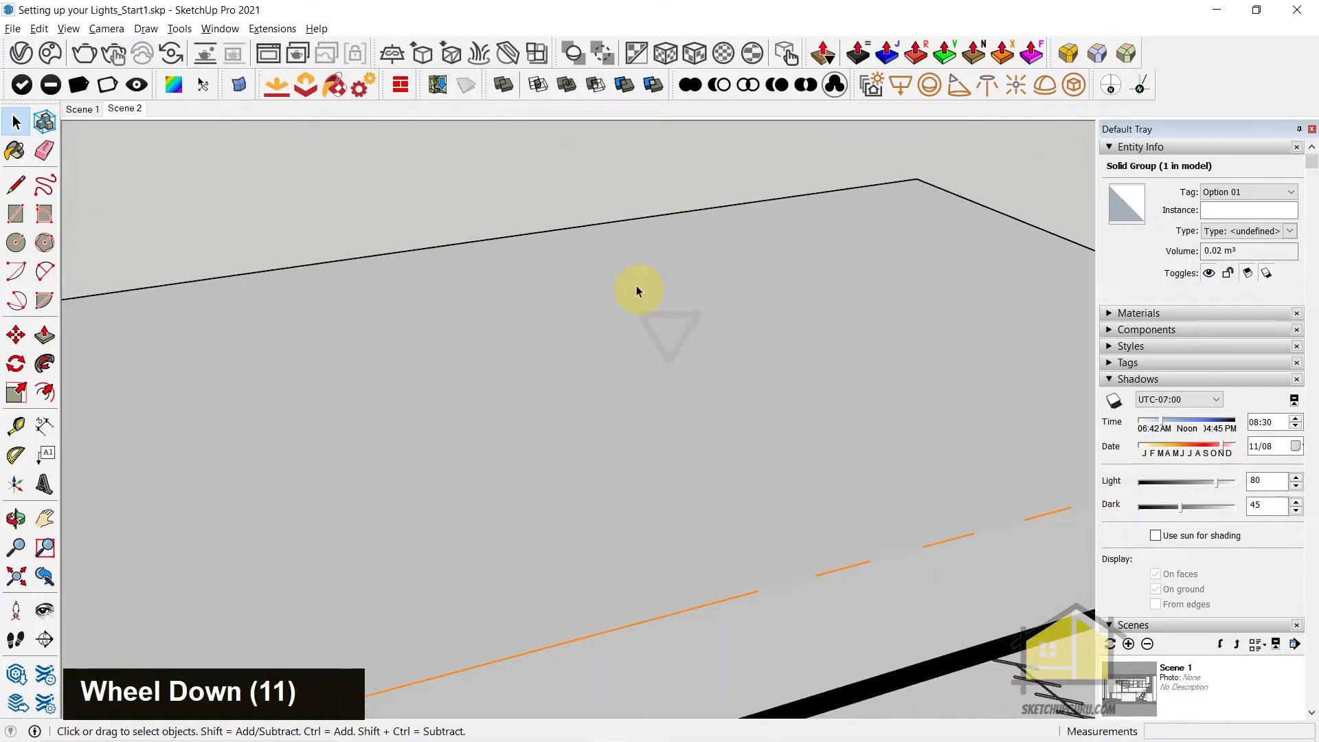
pyautogui.moveTo(649, 316); pyautogui.dragTo(884, 266, button='middle')
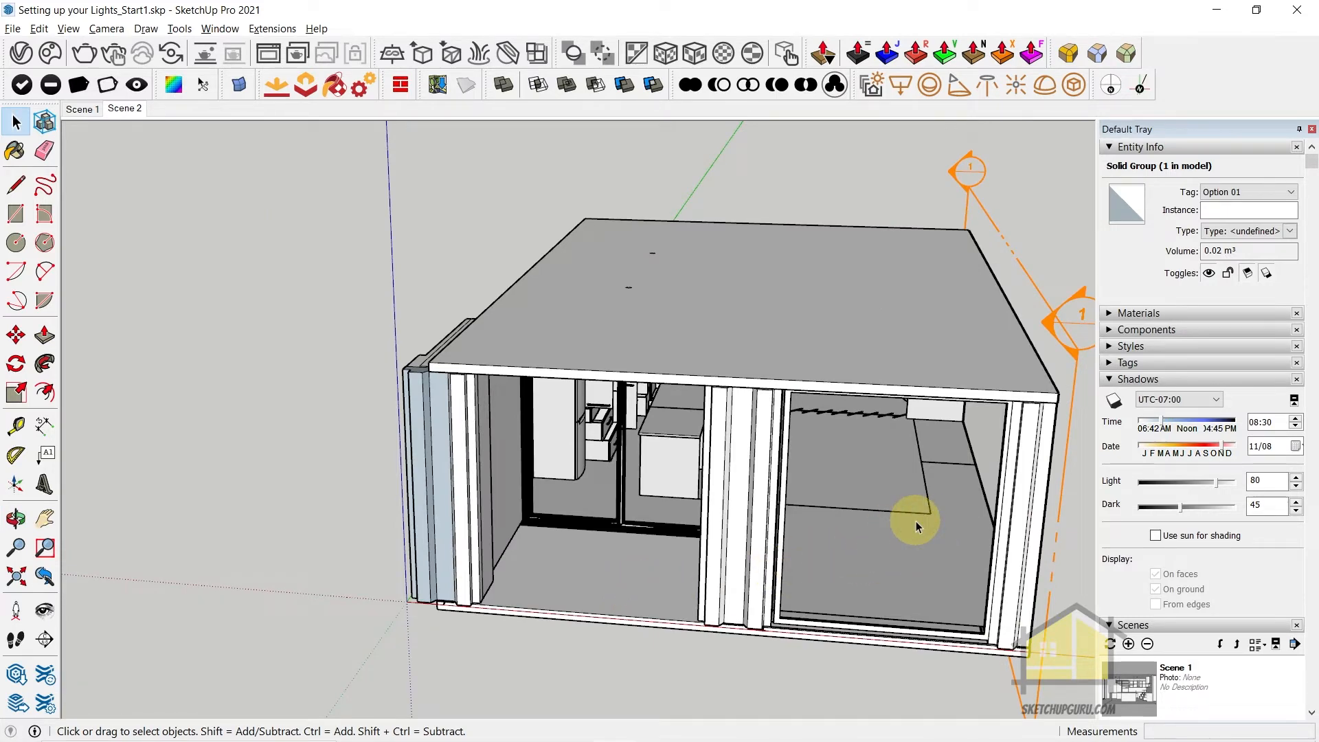
pyautogui.moveTo(576, 289); pyautogui.dragTo(782, 440, button='middle')
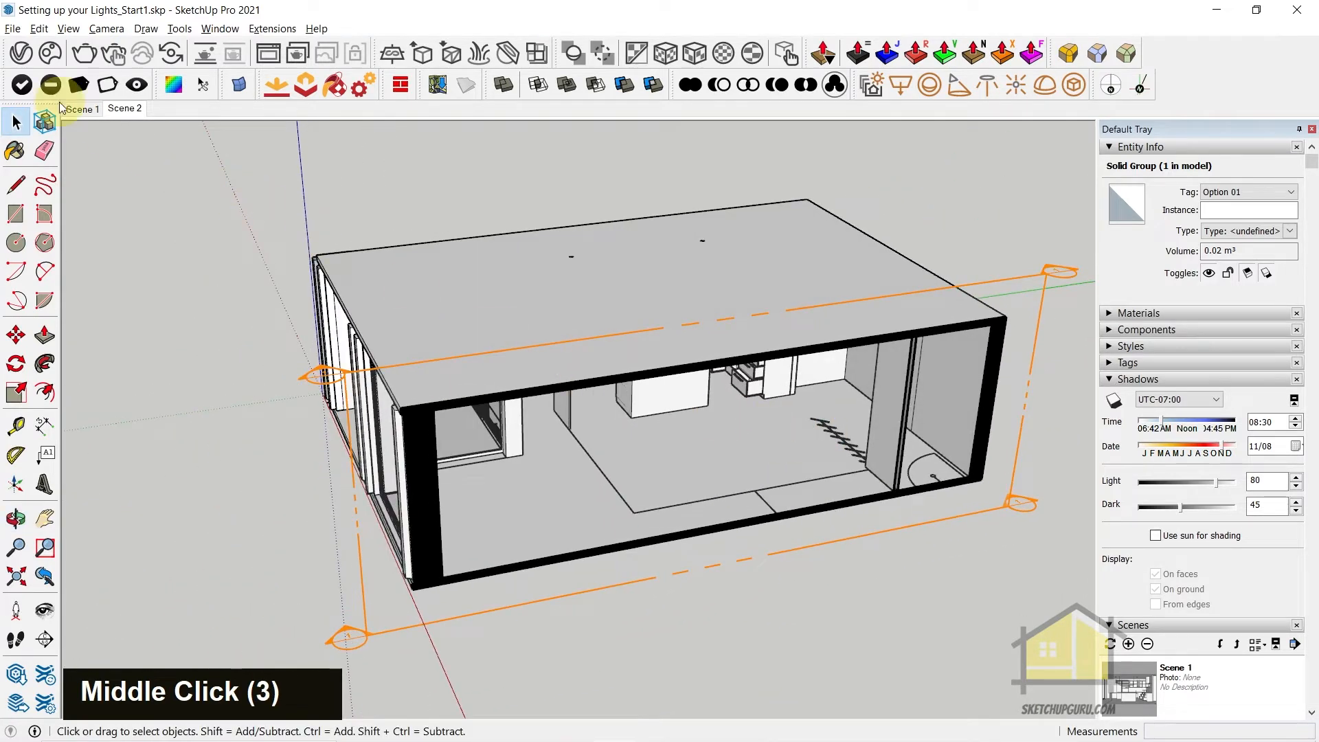
pyautogui.click(21, 53)
pyautogui.click(393, 119)
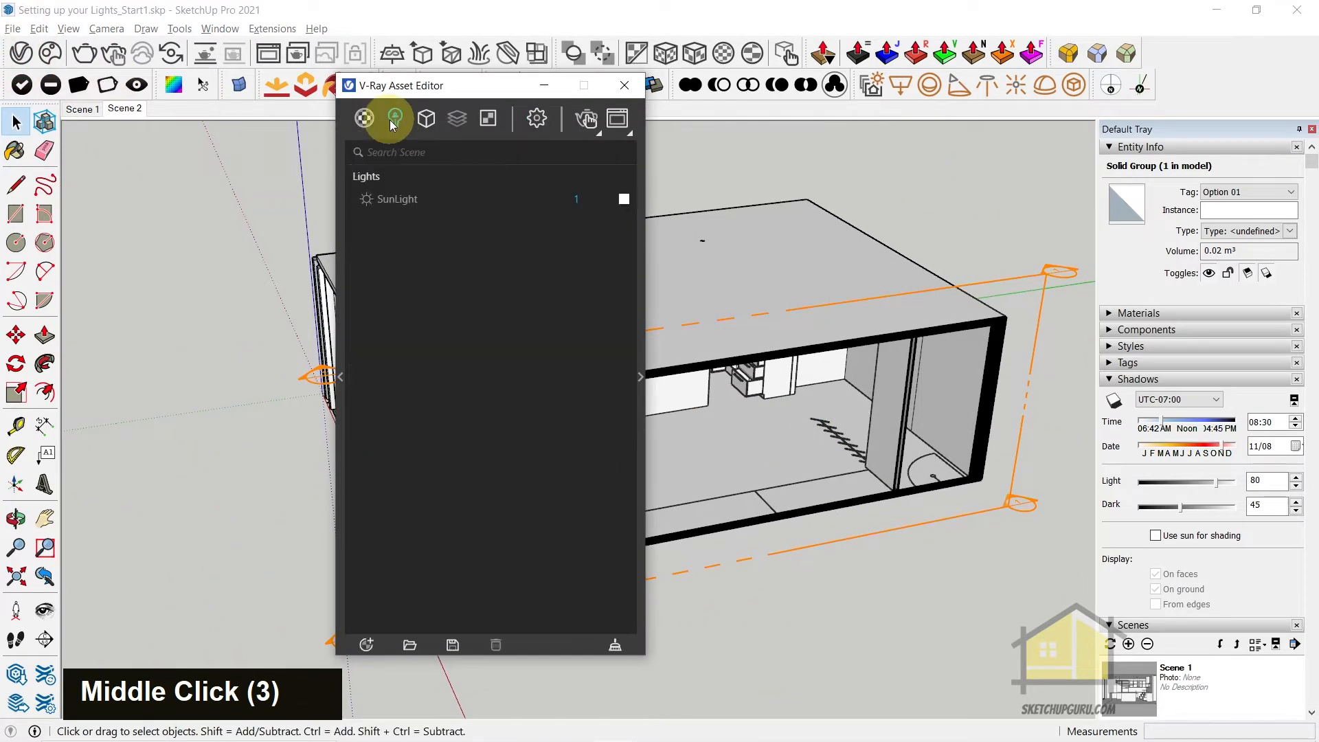
pyautogui.click(404, 198)
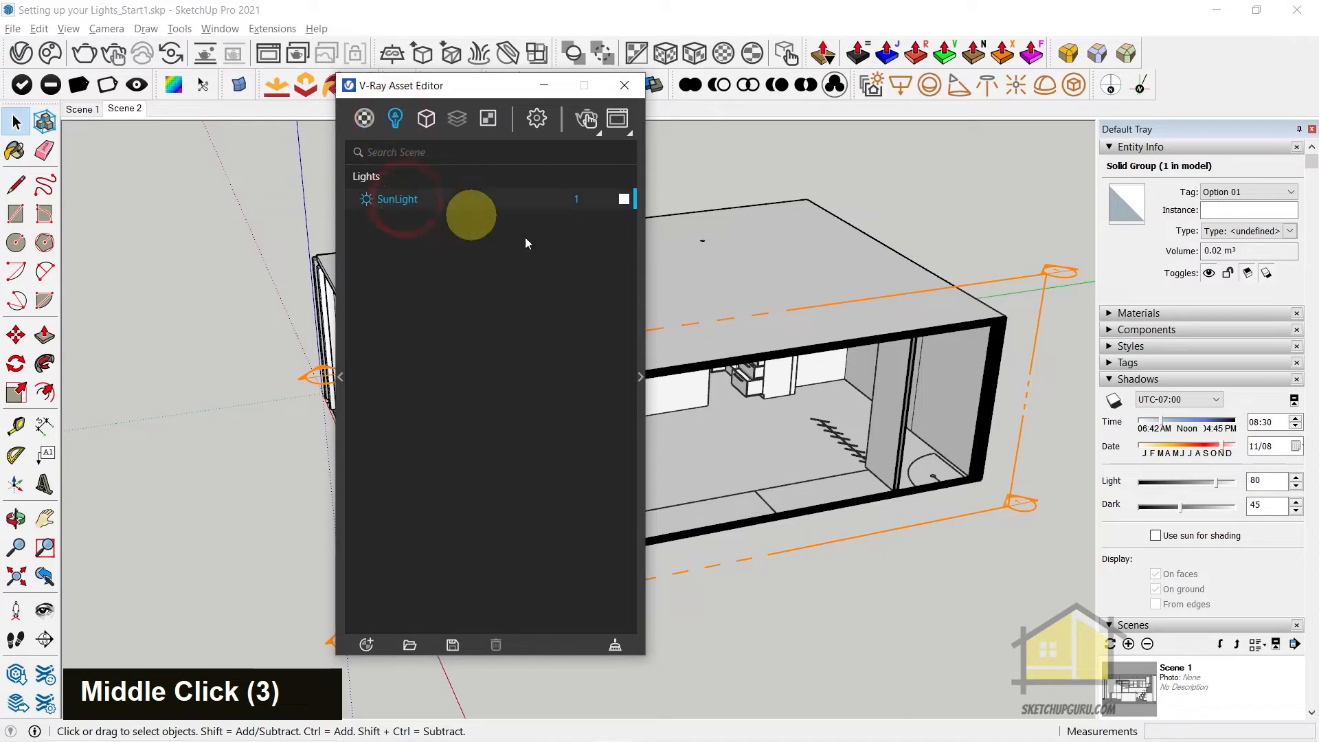
pyautogui.click(641, 368)
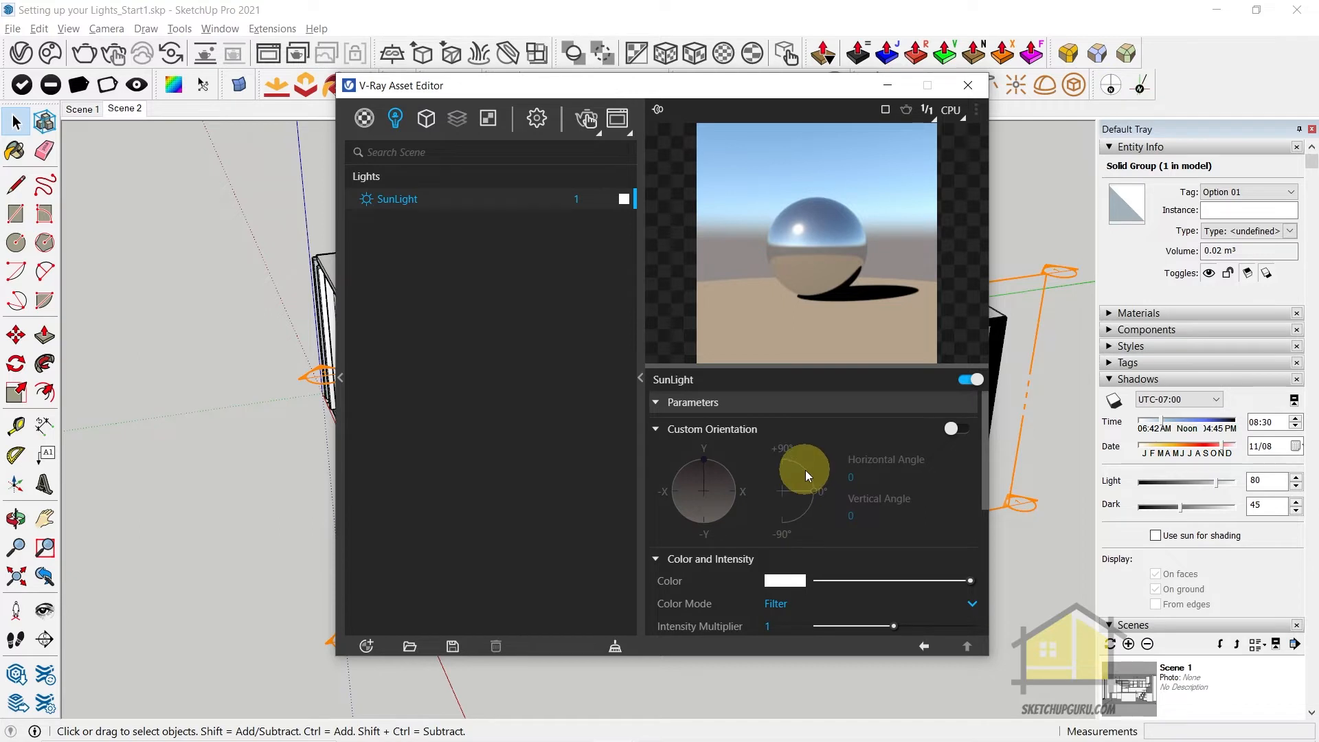
pyautogui.click(958, 426)
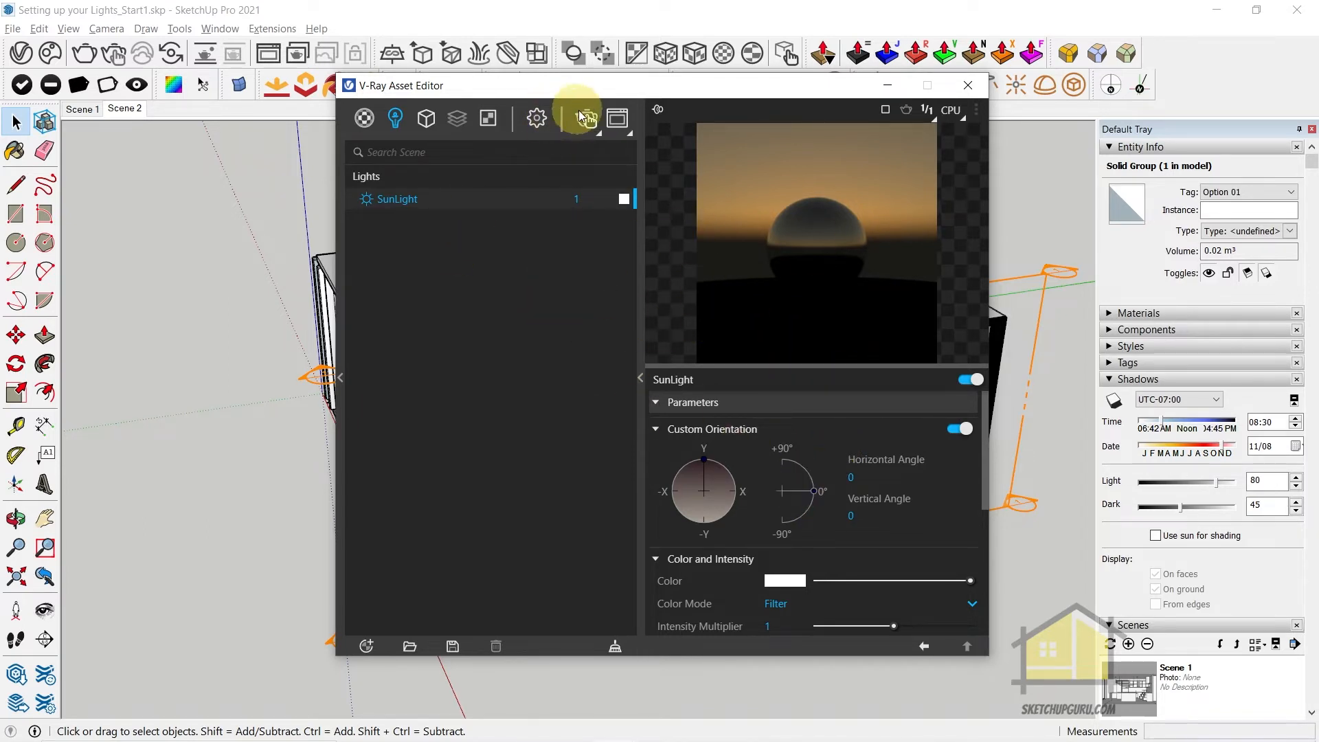
# Start an interactive render of the building's exterior and set the sun's vertical angle to 54.2 and horizontal angle to 38.9
pyautogui.click(587, 119)
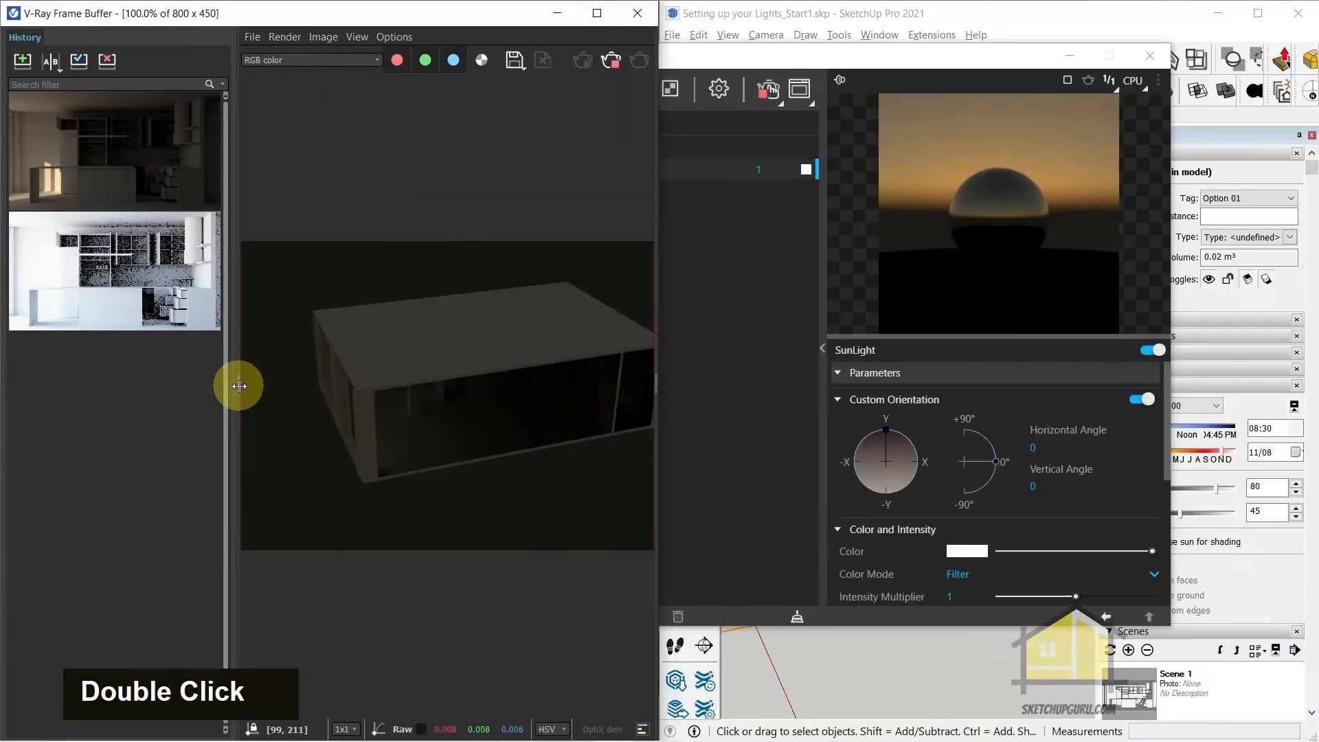
pyautogui.doubleClick(236, 382)
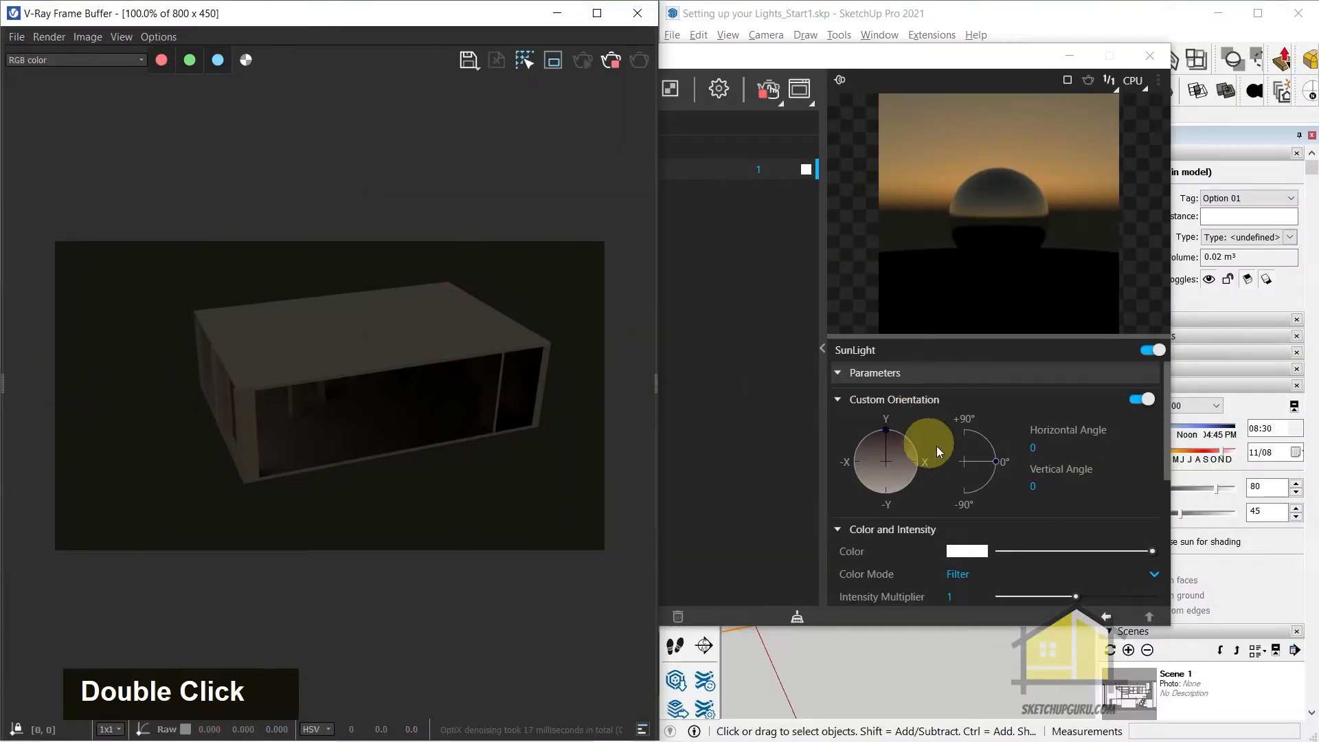
pyautogui.click(982, 436)
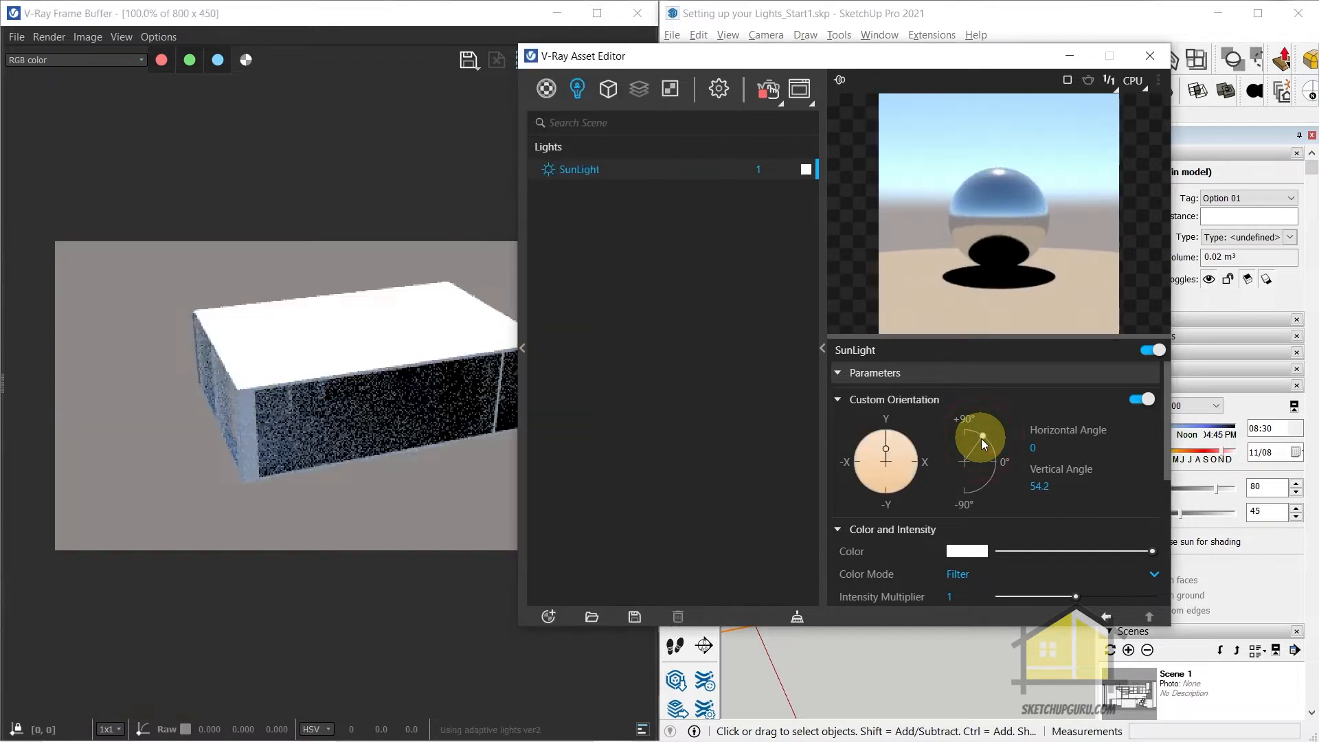
pyautogui.scroll(-1, 353, 365)
pyautogui.scroll(1, 489, 408)
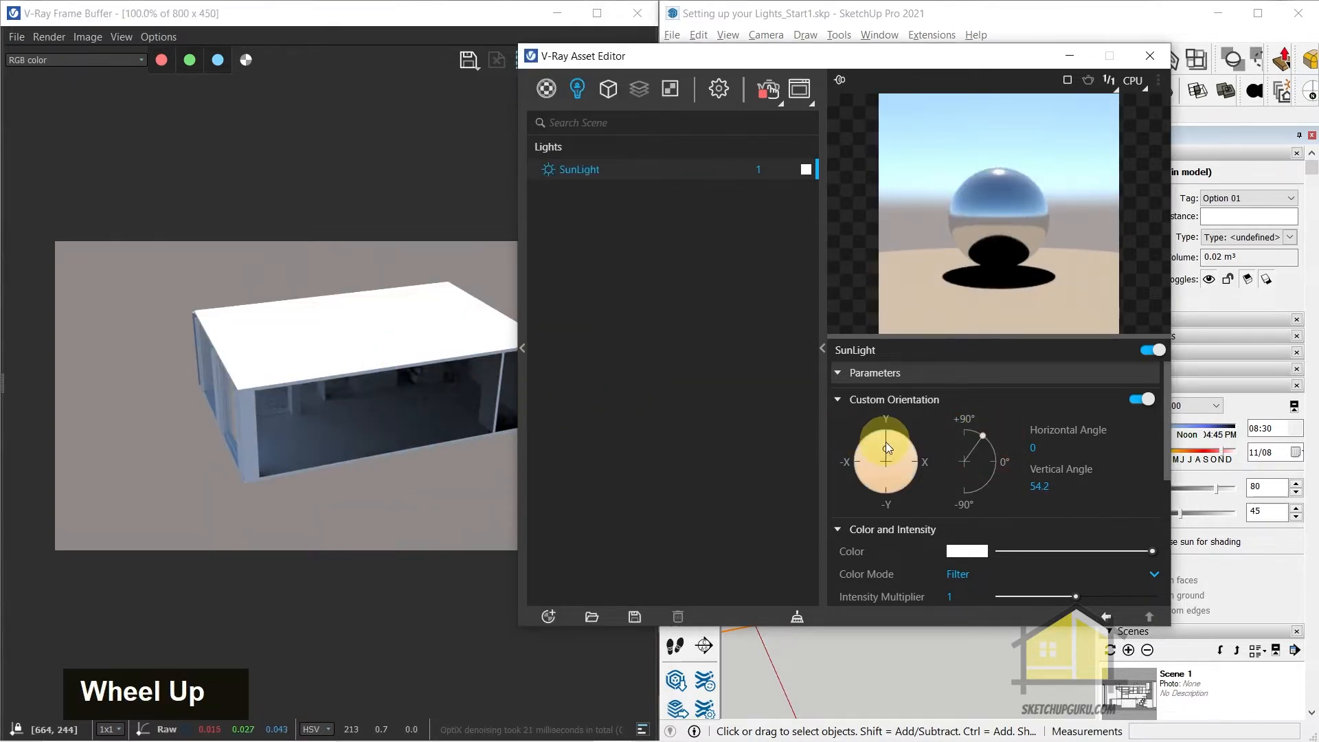
pyautogui.moveTo(886, 448); pyautogui.dragTo(901, 442)
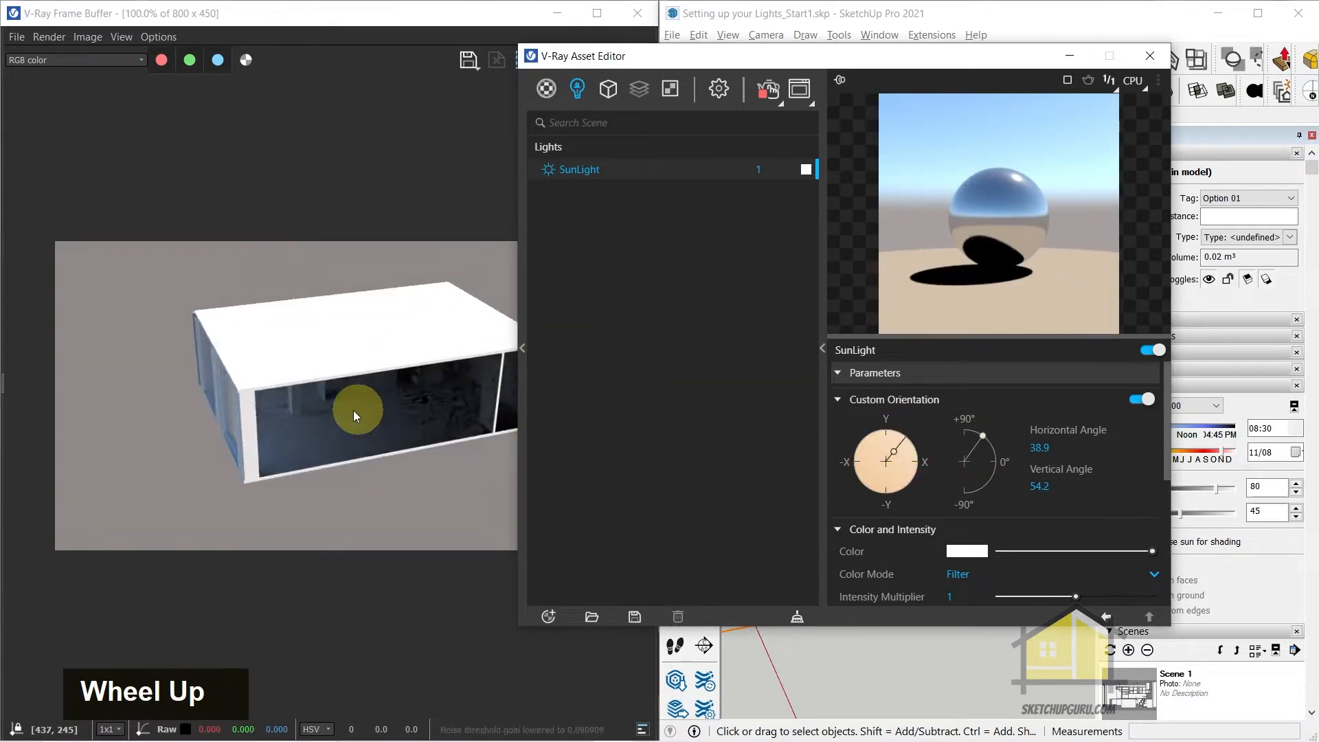
# View the building's open front from a lower angle and set the sun's horizontal angle to 158.2
pyautogui.moveTo(861, 56); pyautogui.dragTo(551, 65)
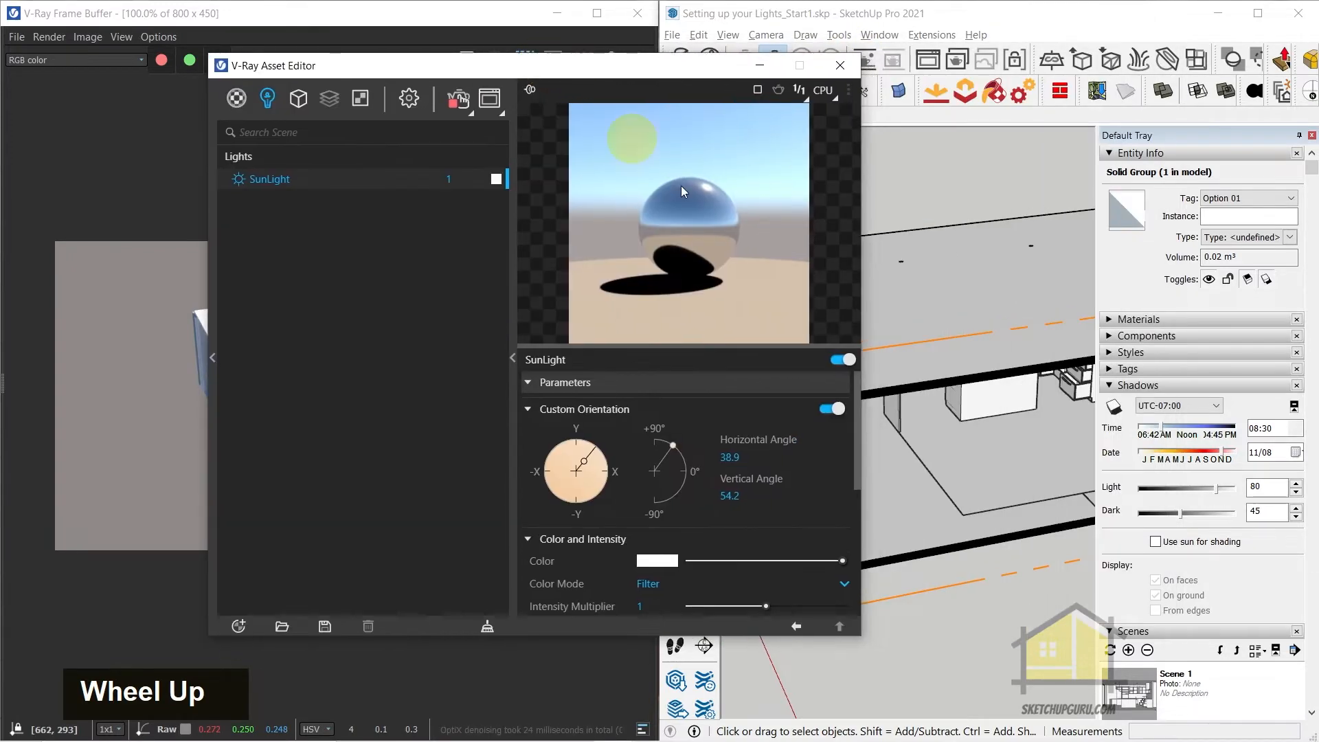
pyautogui.moveTo(936, 406)
pyautogui.mouseDown(button='middle')
pyautogui.moveTo(957, 333)
pyautogui.moveTo(951, 365)
pyautogui.moveTo(981, 377)
pyautogui.mouseUp(button='middle')
pyautogui.scroll(2, 950, 295)
pyautogui.scroll(-1, 966, 362)
pyautogui.scroll(-3, 980, 377)
pyautogui.moveTo(501, 65); pyautogui.dragTo(890, 28)
pyautogui.moveTo(973, 423); pyautogui.dragTo(950, 468)
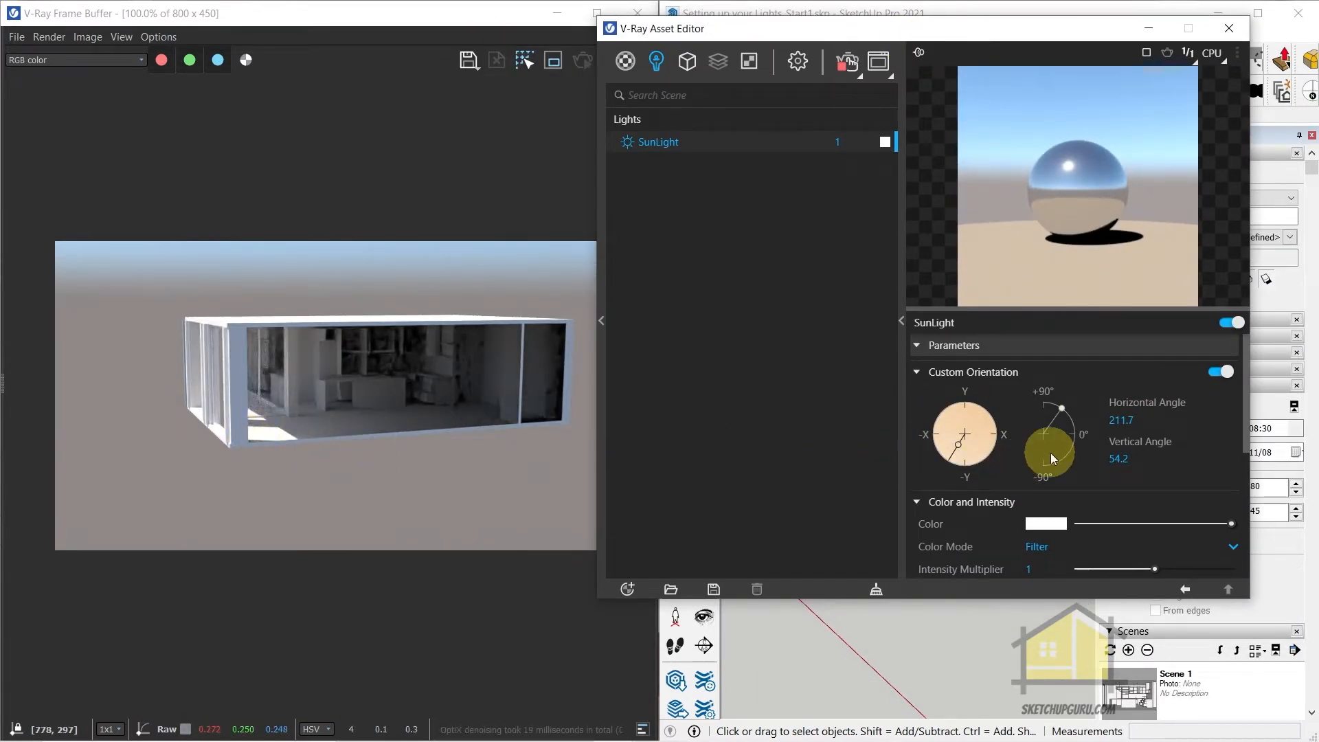
pyautogui.moveTo(955, 453); pyautogui.dragTo(975, 459)
pyautogui.scroll(-1, 3, 447)
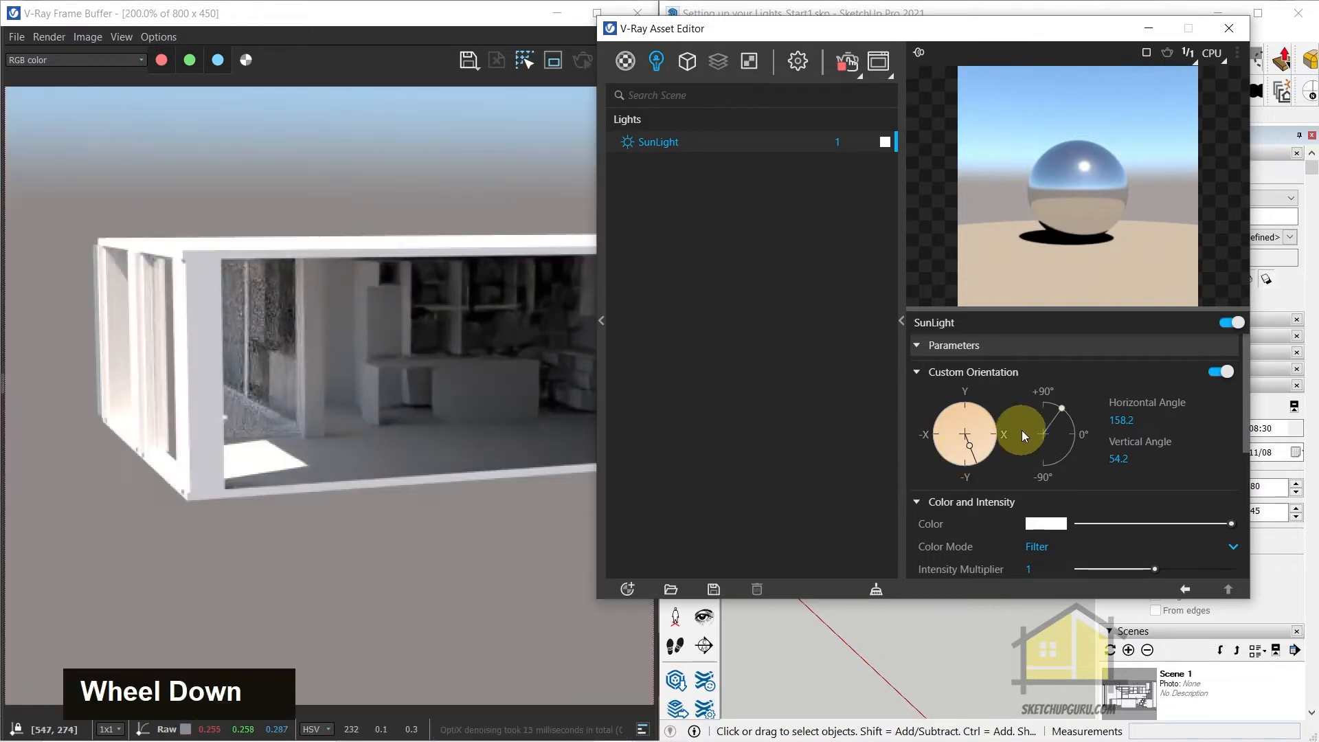
# Lower the sun's vertical angle to 20.7 and set its horizontal angle to 194.6, checking the sunlight in the exterior render
pyautogui.moveTo(1061, 406); pyautogui.dragTo(1077, 418)
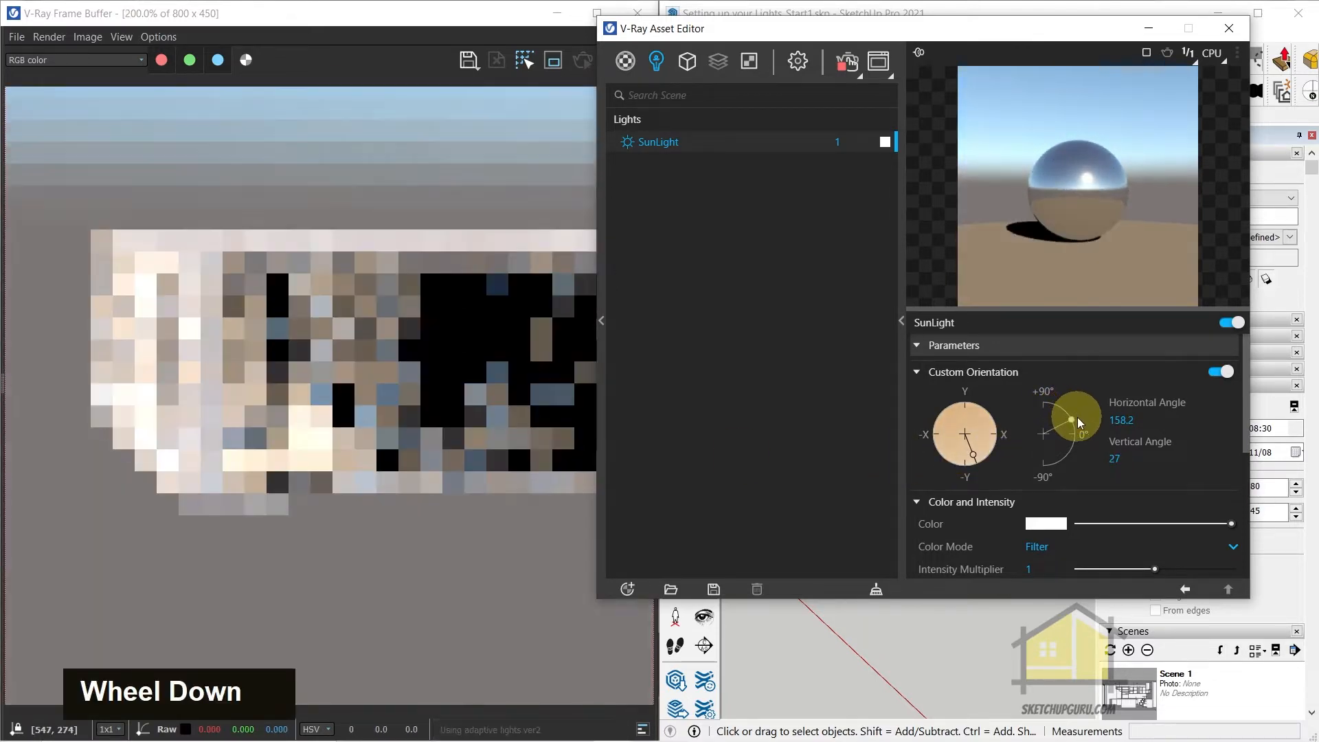
pyautogui.click(230, 389)
pyautogui.scroll(1, 231, 389)
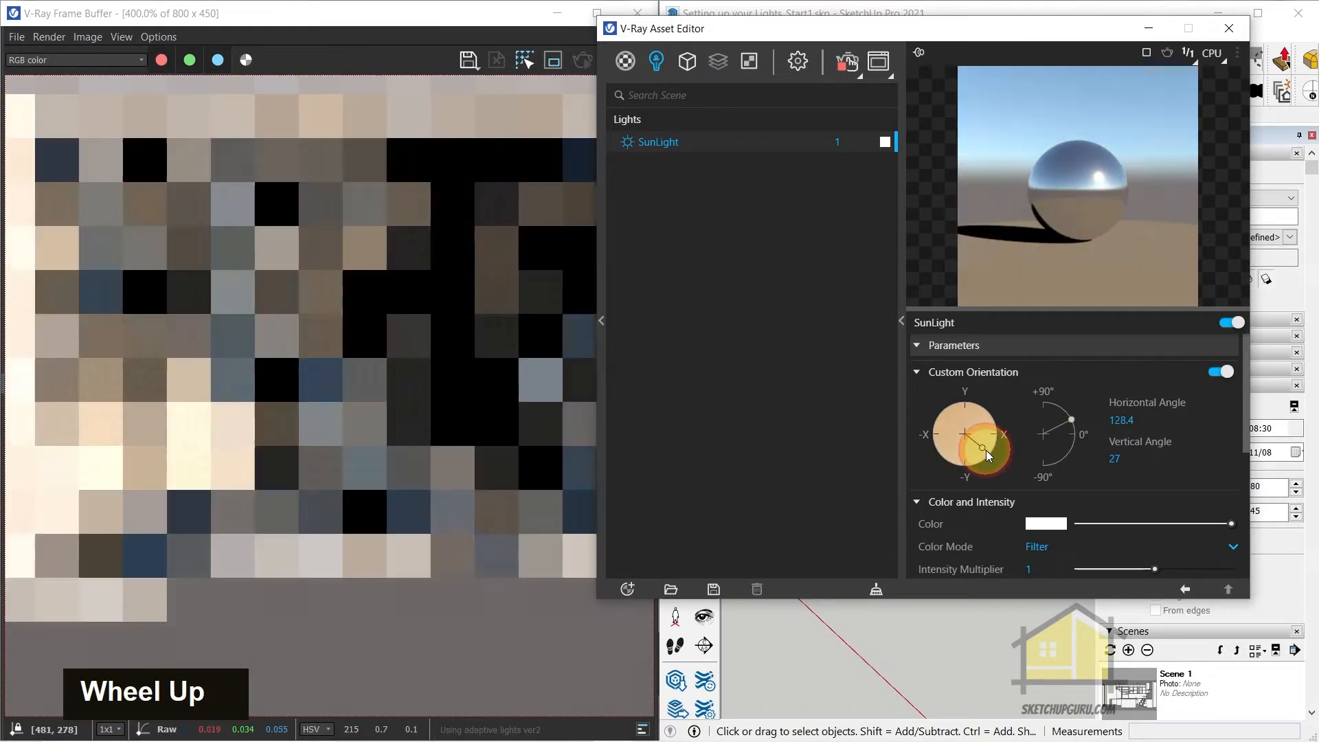
pyautogui.click(887, 415)
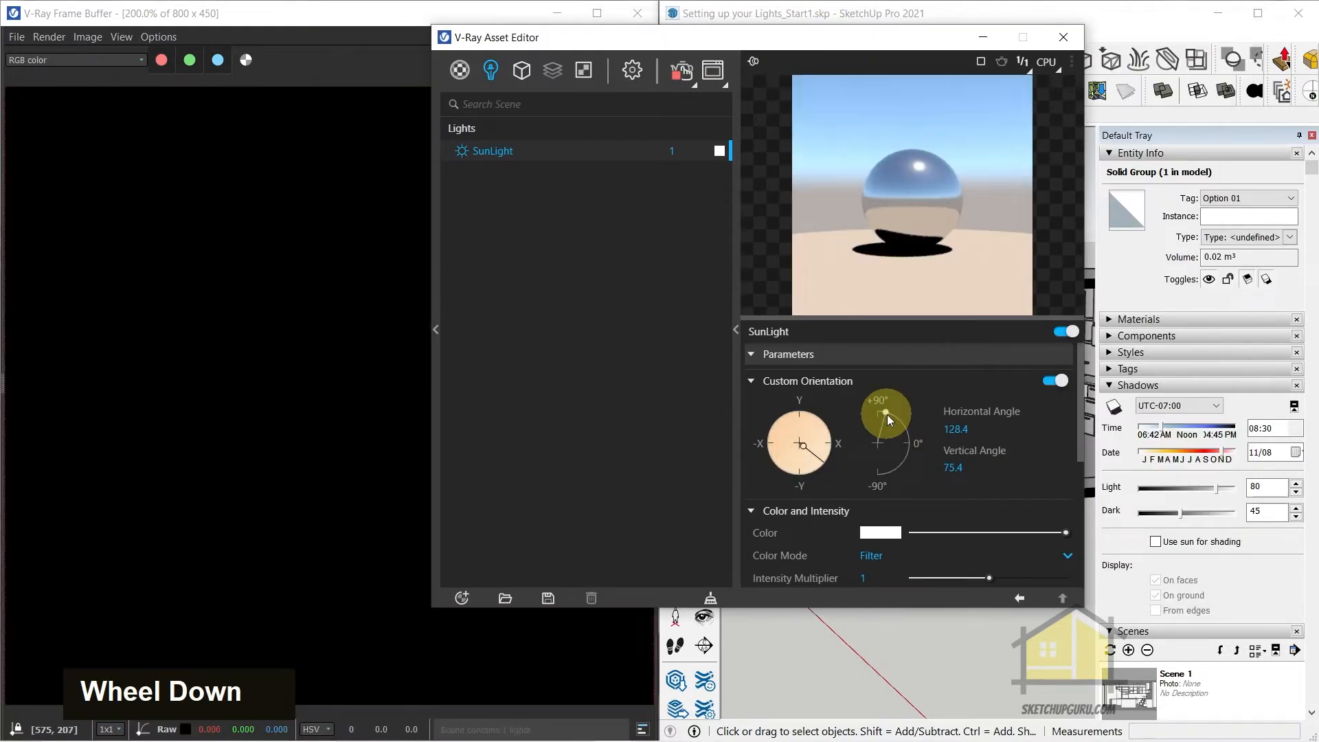
pyautogui.scroll(2, 171, 389)
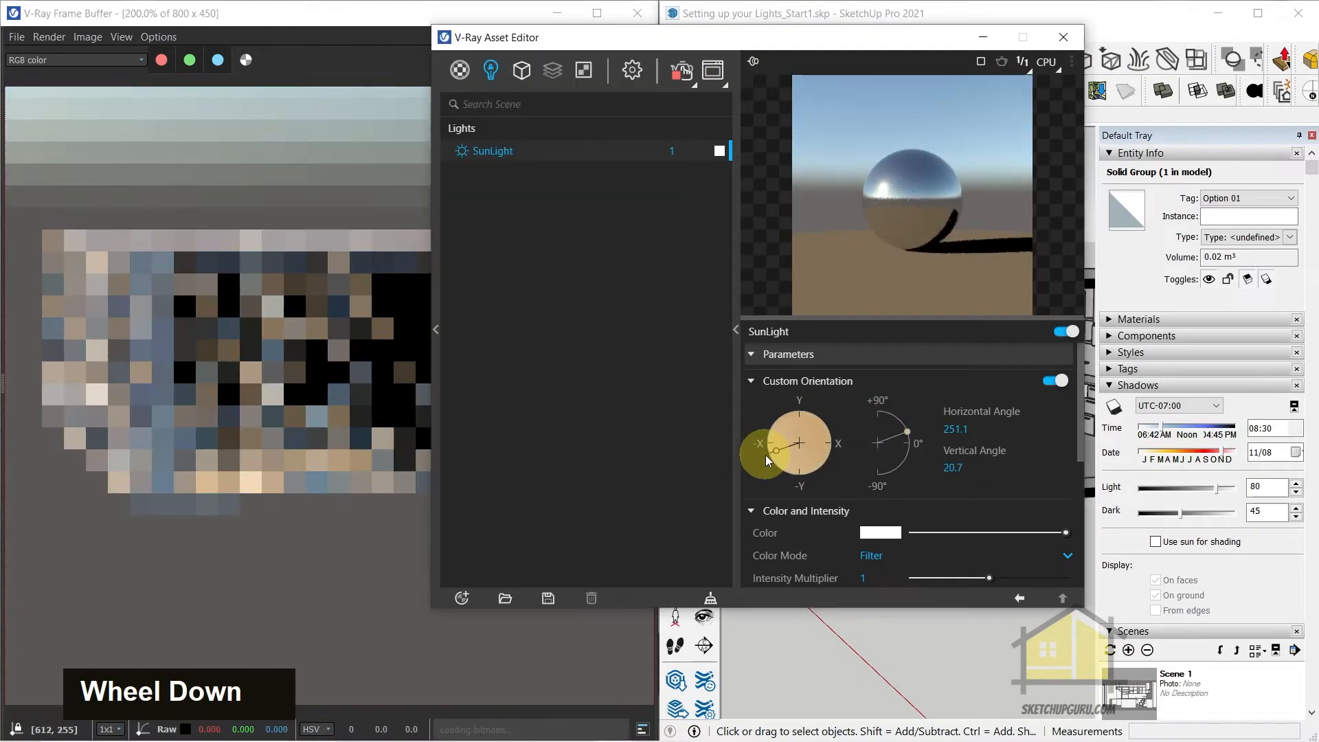
pyautogui.moveTo(780, 442); pyautogui.dragTo(789, 456)
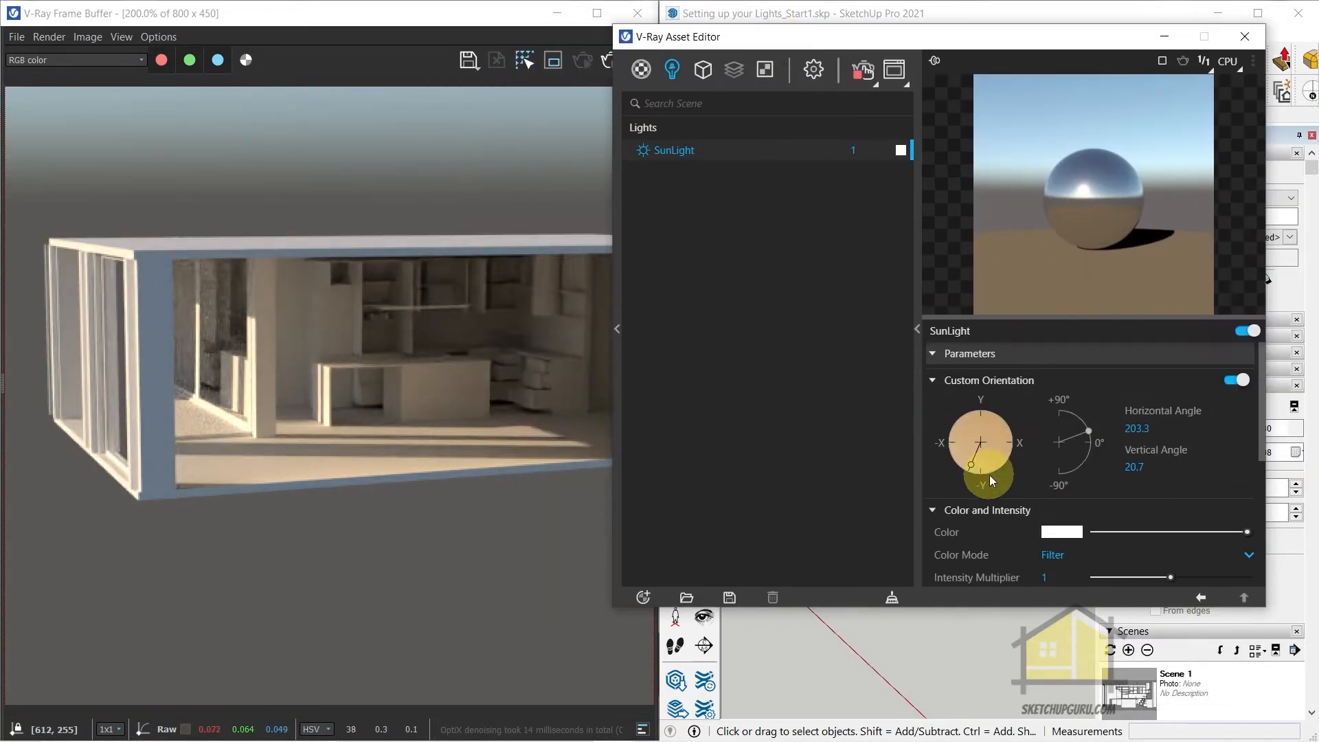
pyautogui.moveTo(989, 476); pyautogui.dragTo(986, 478)
pyautogui.click(398, 459)
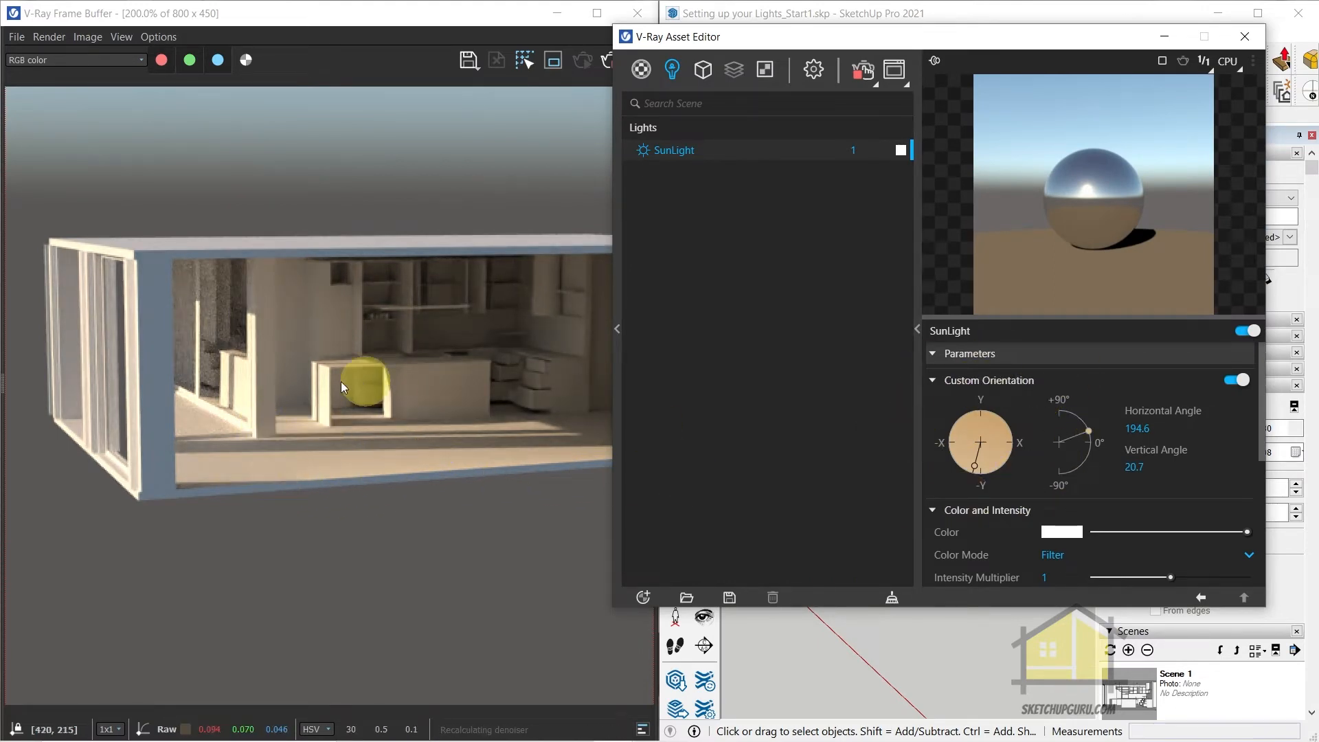
# Switch to Scene 2 to render the kitchen interactively with the new sun direction, and stop the render
pyautogui.moveTo(774, 35)
pyautogui.mouseDown()
pyautogui.moveTo(391, 252)
pyautogui.moveTo(392, 152)
pyautogui.mouseUp()
pyautogui.click(788, 114)
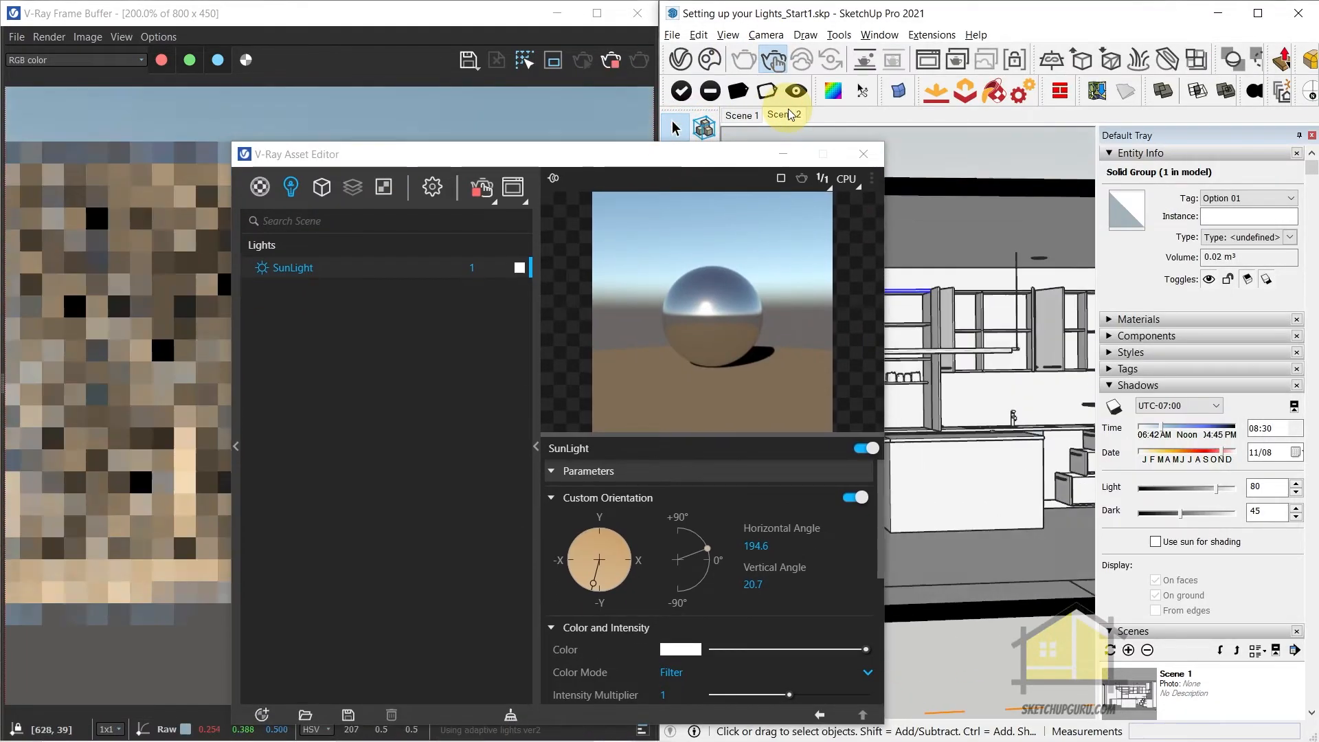
pyautogui.moveTo(568, 157); pyautogui.dragTo(980, 63)
pyautogui.scroll(-3, 365, 373)
pyautogui.scroll(2, 245, 481)
pyautogui.scroll(-1, 454, 450)
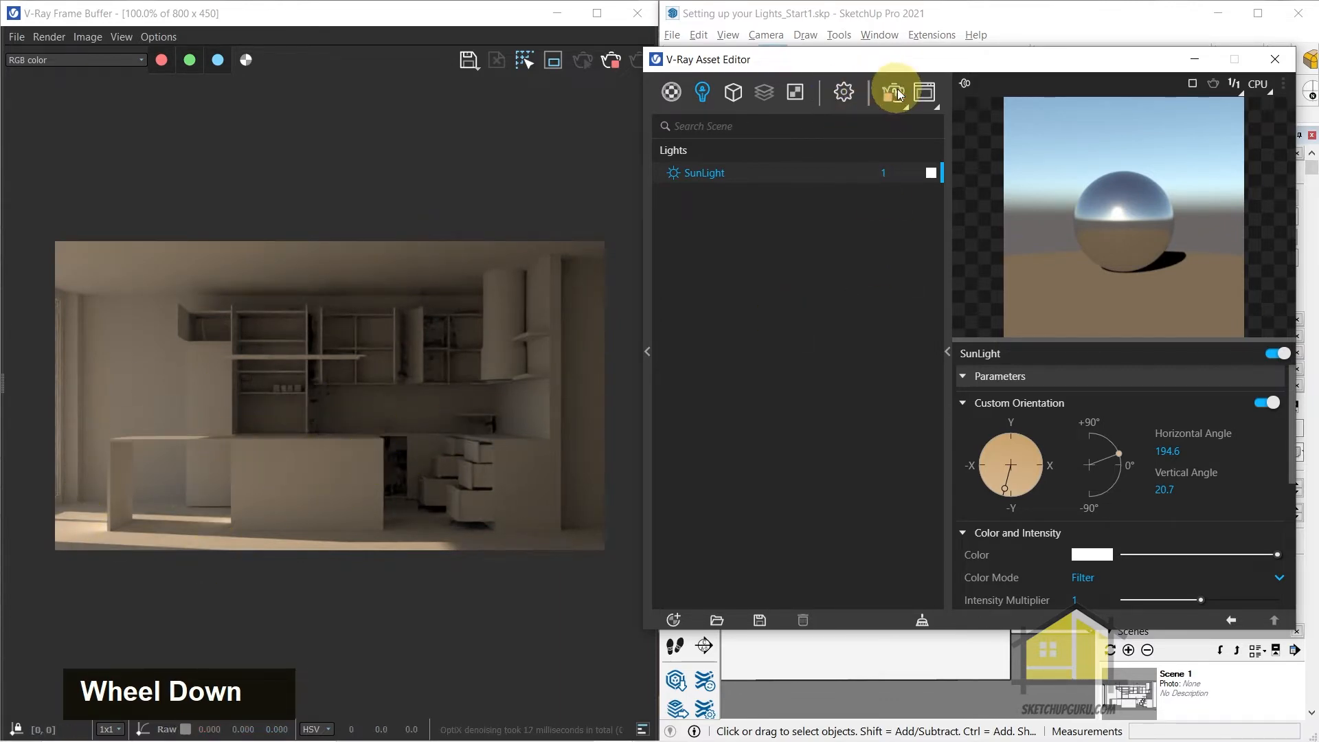
pyautogui.moveTo(907, 59)
pyautogui.mouseDown()
pyautogui.moveTo(843, 195)
pyautogui.moveTo(341, 181)
pyautogui.mouseUp()
pyautogui.click(792, 119)
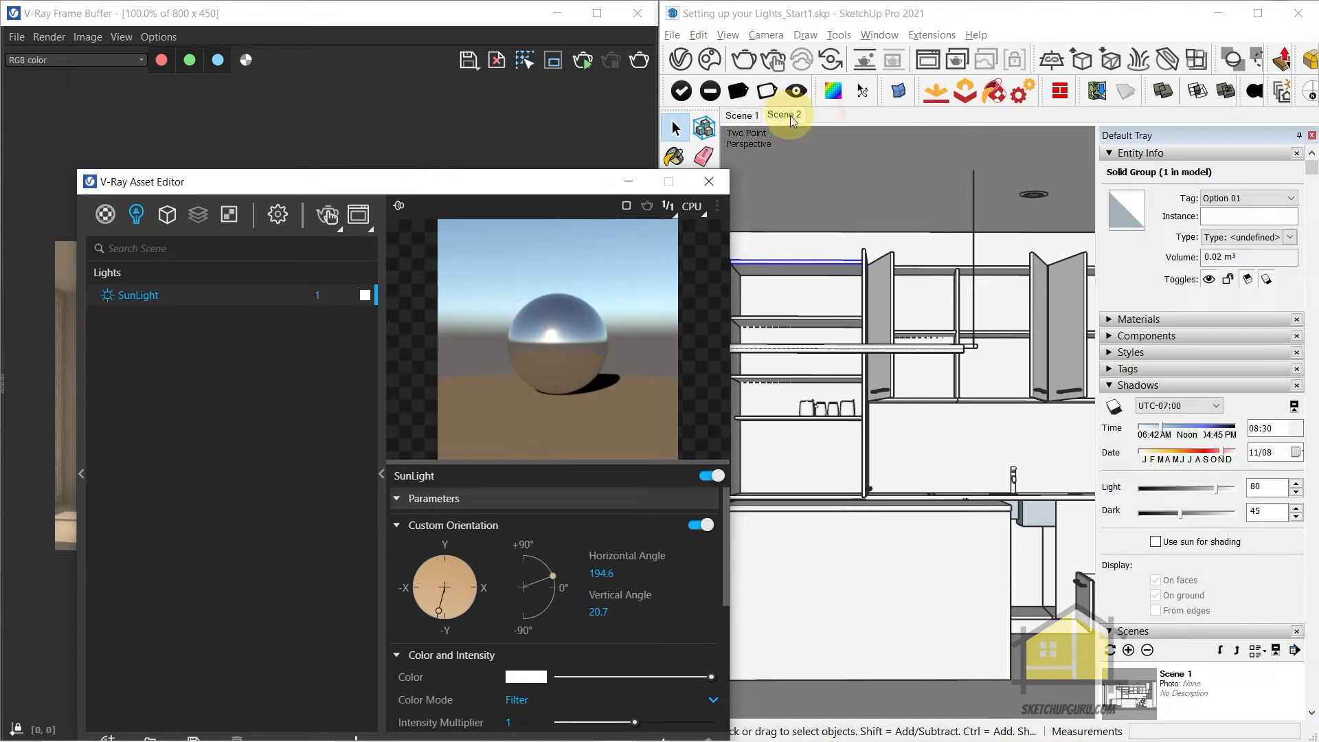
pyautogui.rightClick(794, 123)
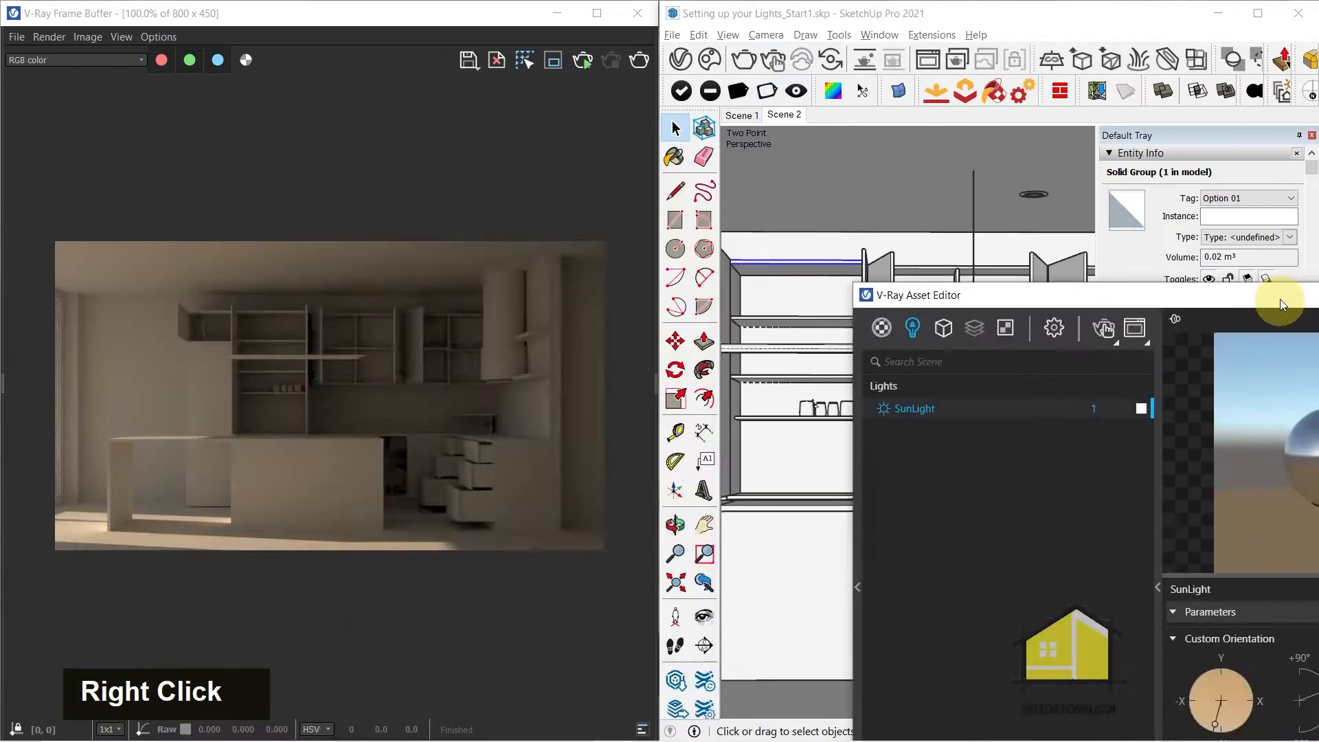
# Maximize the frame buffer, save the current kitchen render to the history and narrow the history area
pyautogui.doubleClick(318, 371)
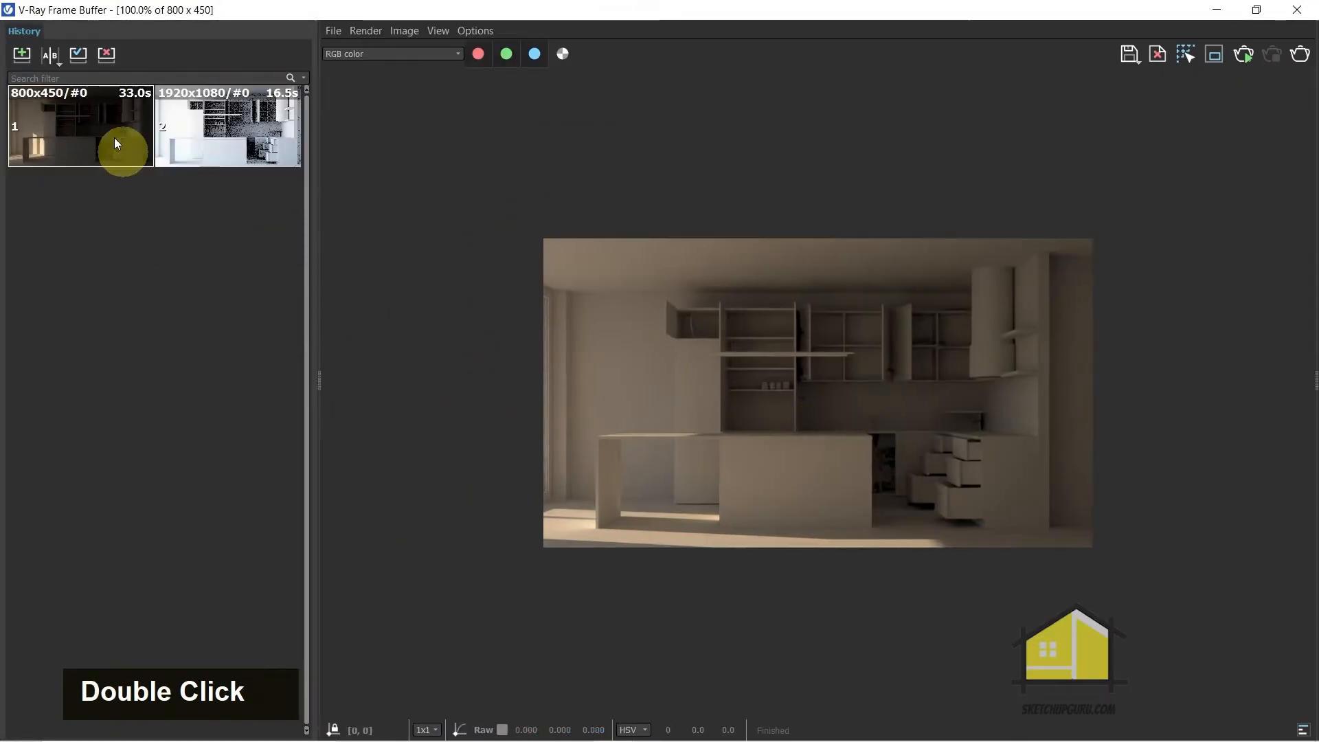
pyautogui.click(22, 55)
pyautogui.moveTo(319, 337); pyautogui.dragTo(176, 335)
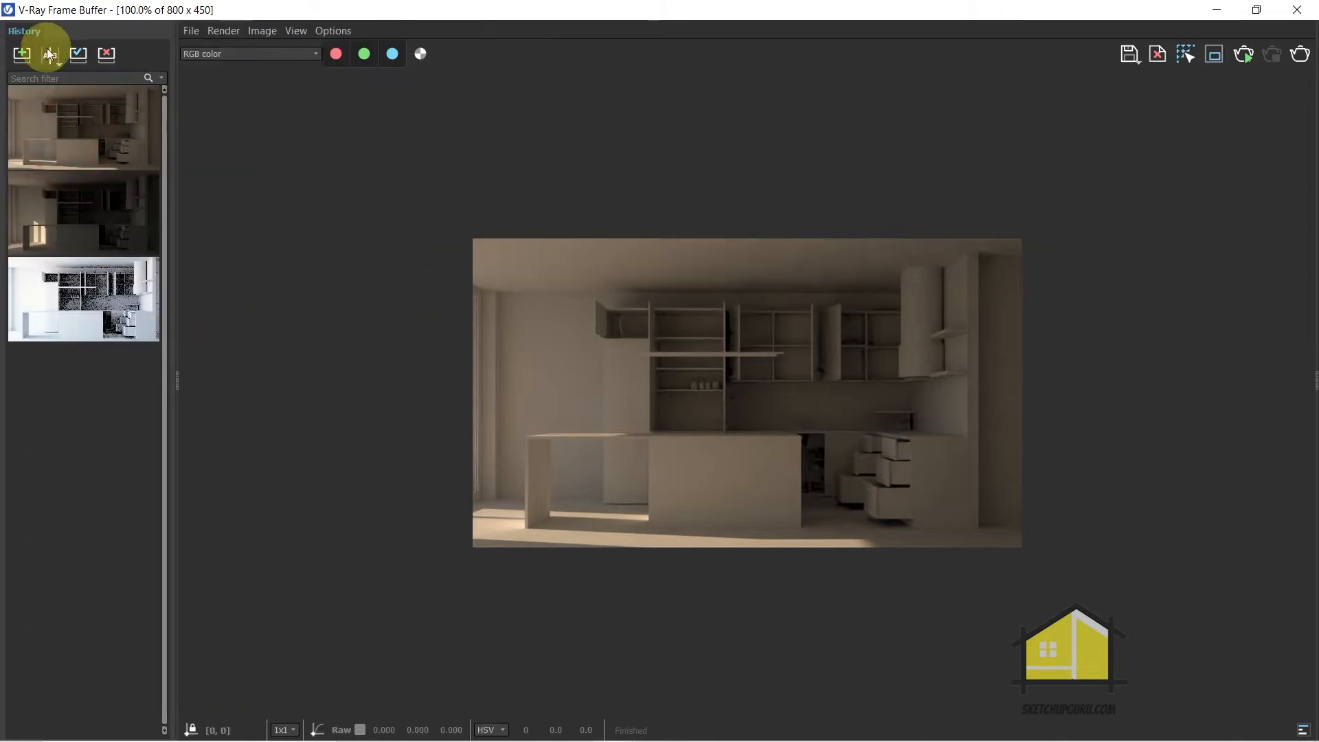
# Compare the new render as A against the previous 800x450 render as B, examining the sunlight and shadows on the kitchen floor
pyautogui.click(50, 54)
pyautogui.moveTo(783, 402); pyautogui.dragTo(1019, 330)
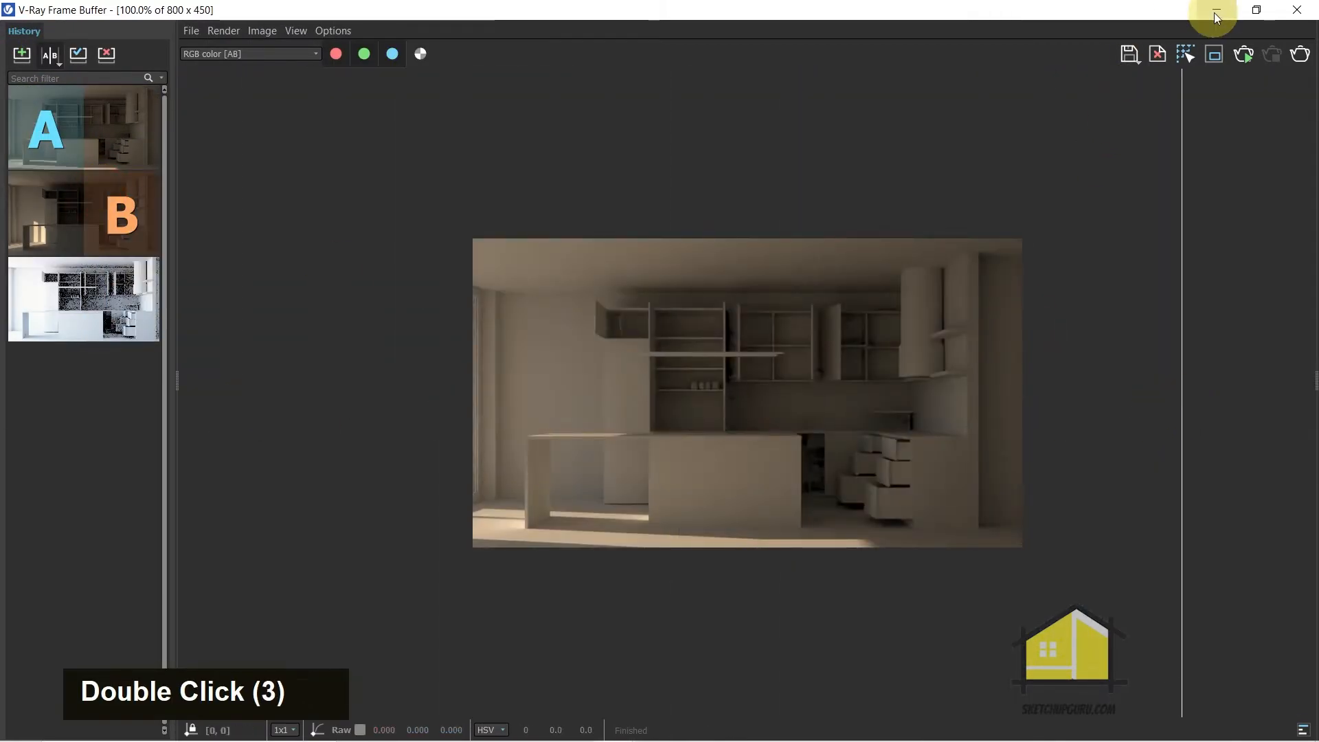
pyautogui.scroll(2, 706, 384)
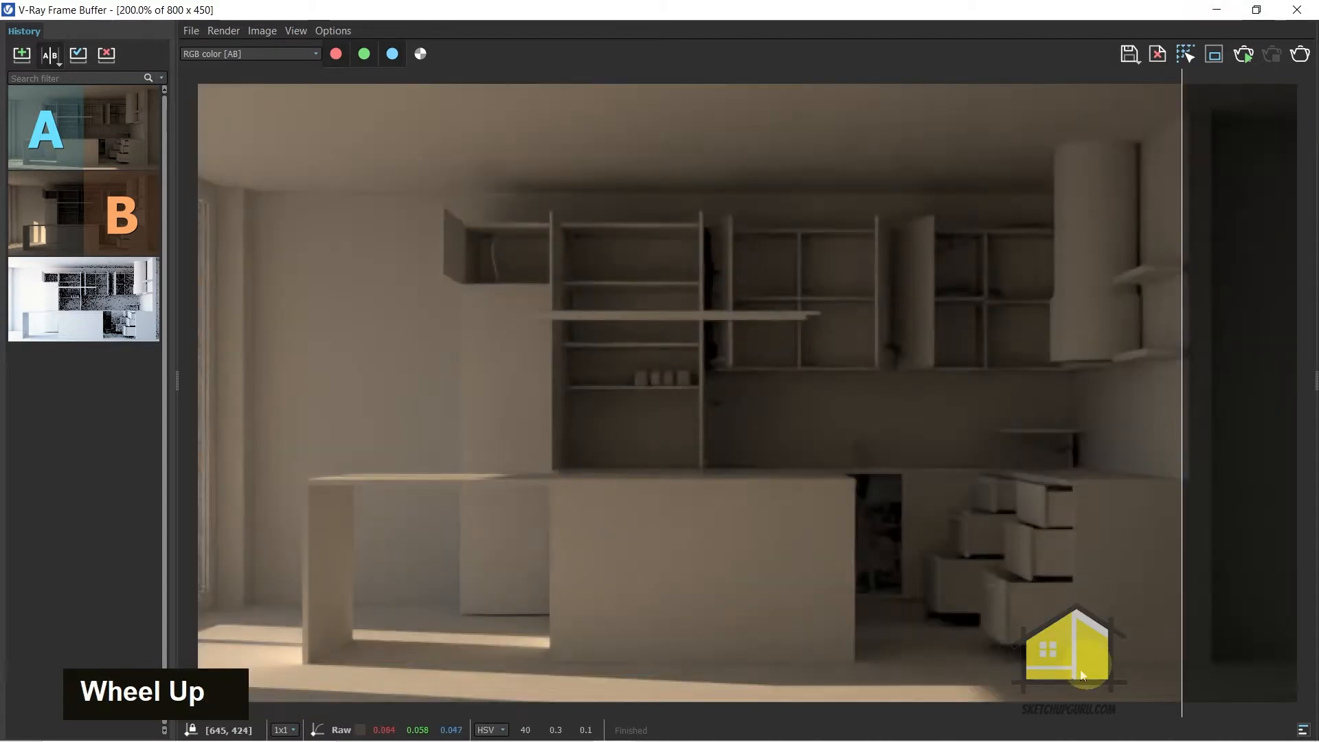
pyautogui.scroll(2, 807, 479)
pyautogui.scroll(-2, 525, 653)
pyautogui.scroll(-2, 641, 344)
pyautogui.scroll(2, 494, 599)
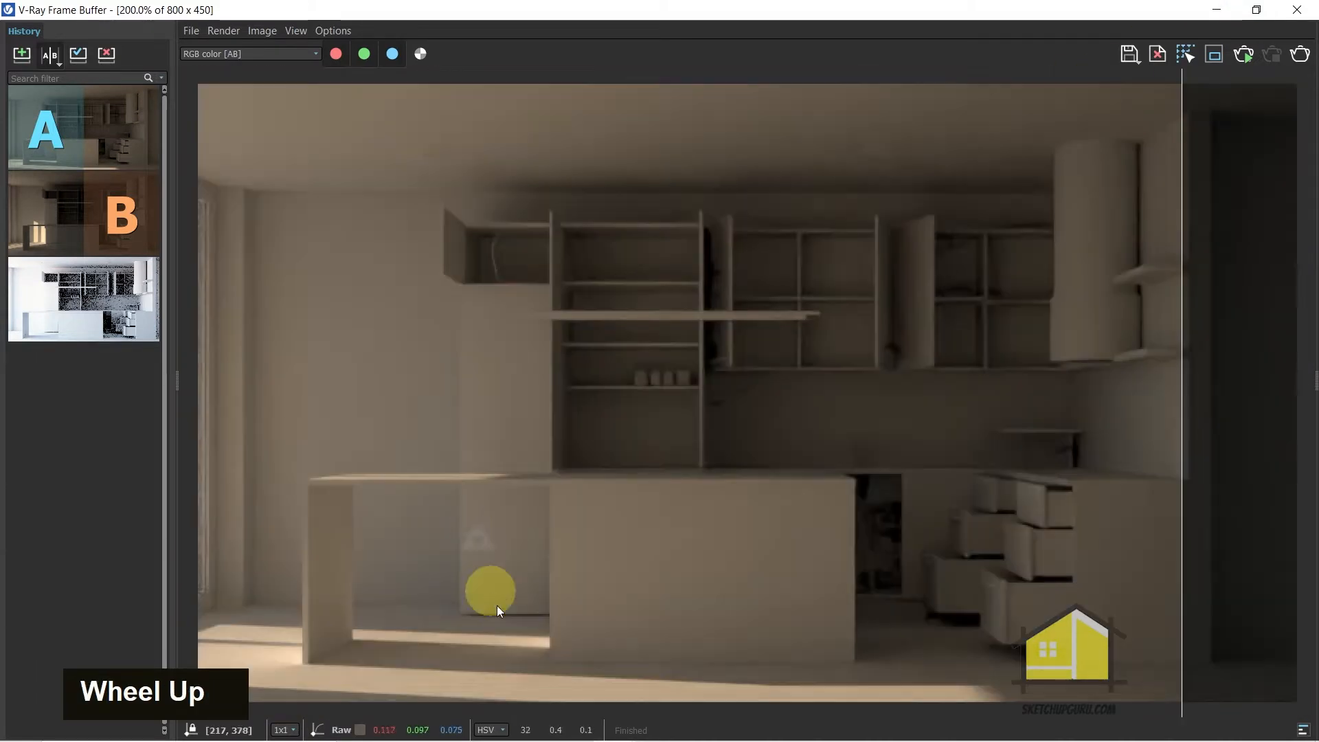
pyautogui.scroll(2, 372, 653)
pyautogui.scroll(-2, 393, 611)
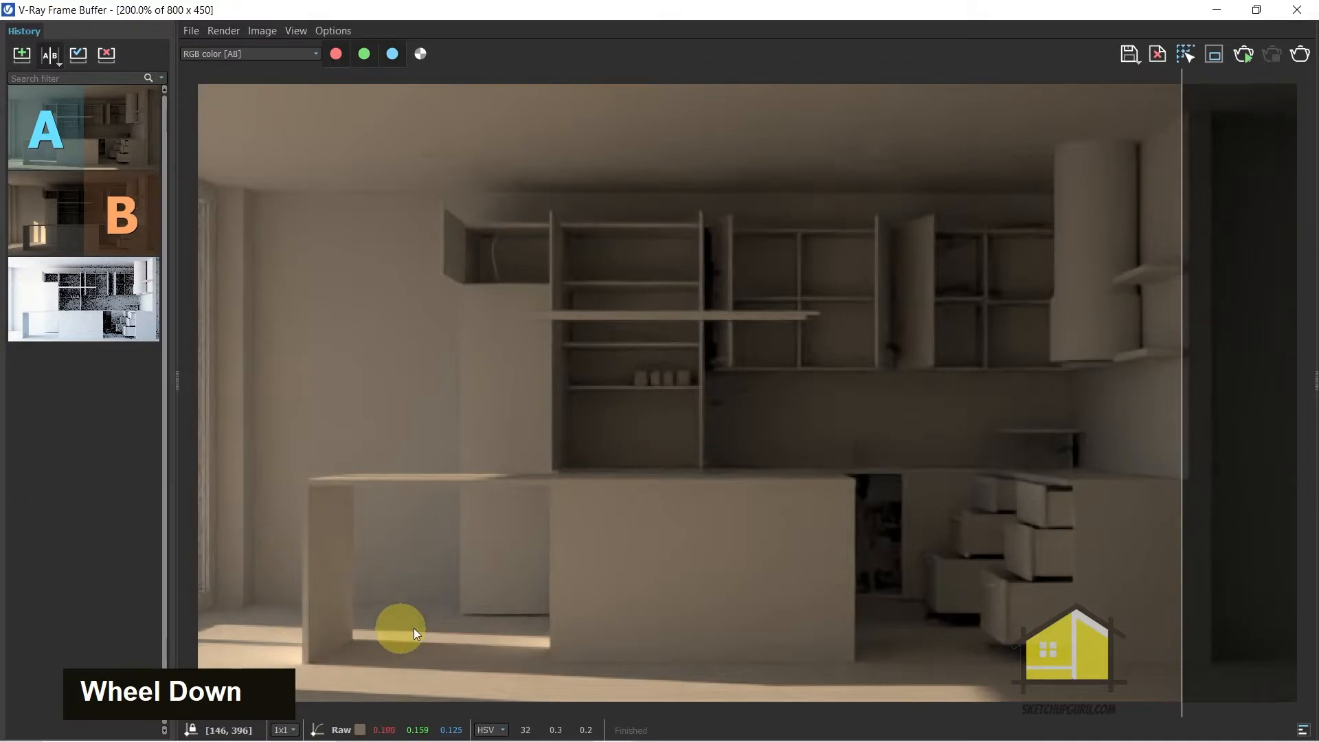
# Put the frame buffer away and set the SunLight's Size Multiplier to 10 in the V-Ray Asset Editor
pyautogui.click(1213, 9)
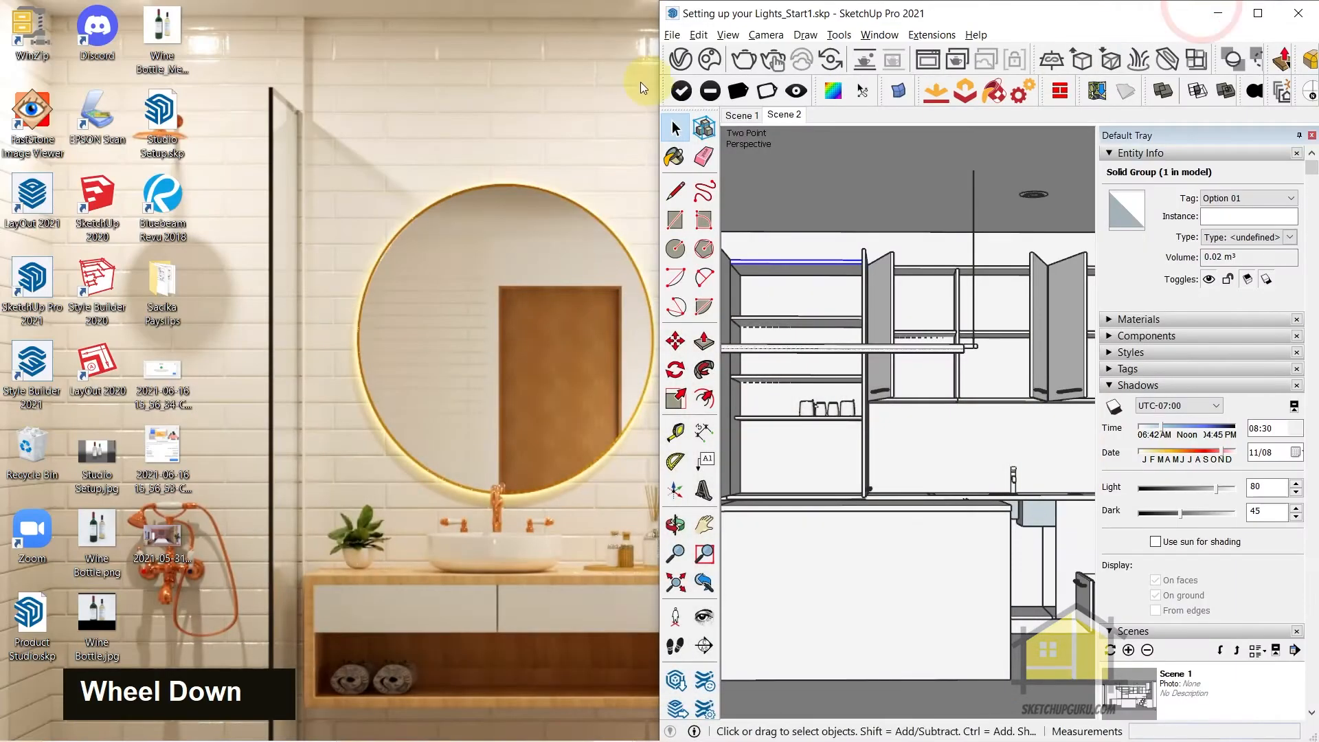
pyautogui.click(690, 62)
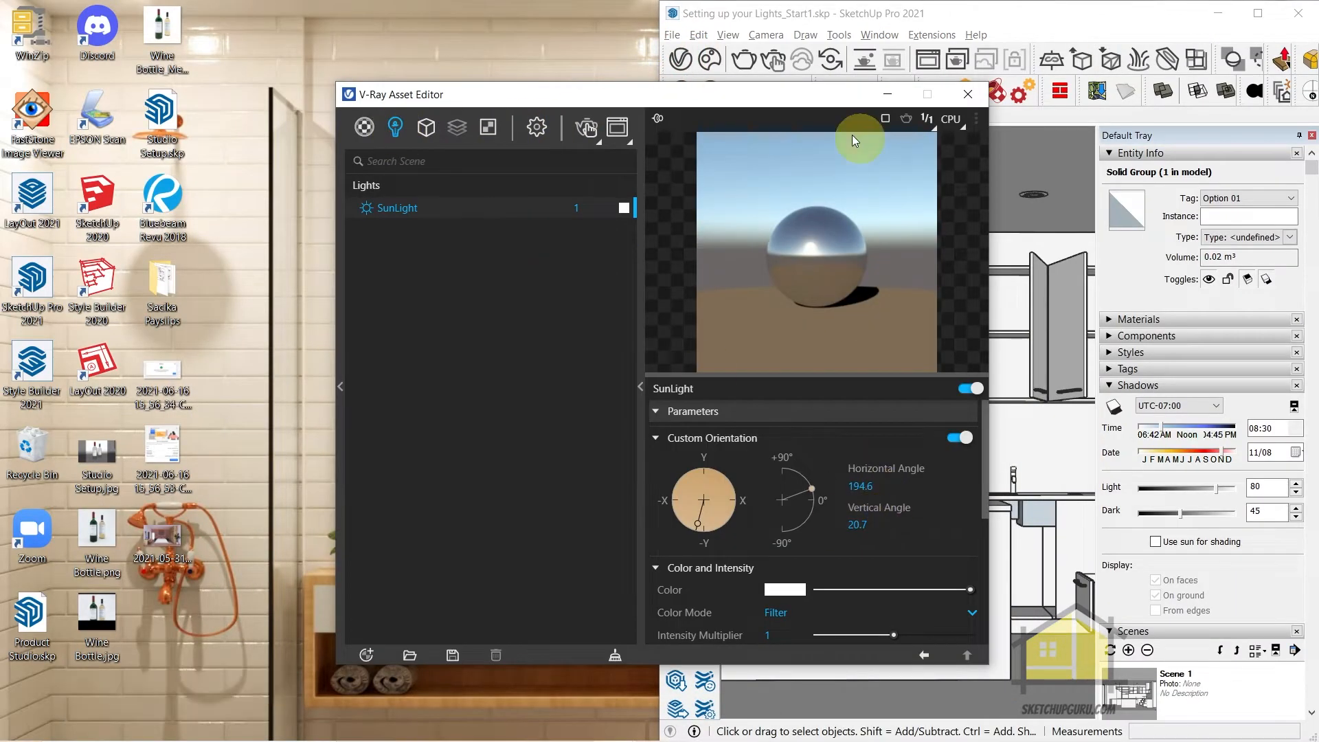
pyautogui.scroll(-1, 960, 442)
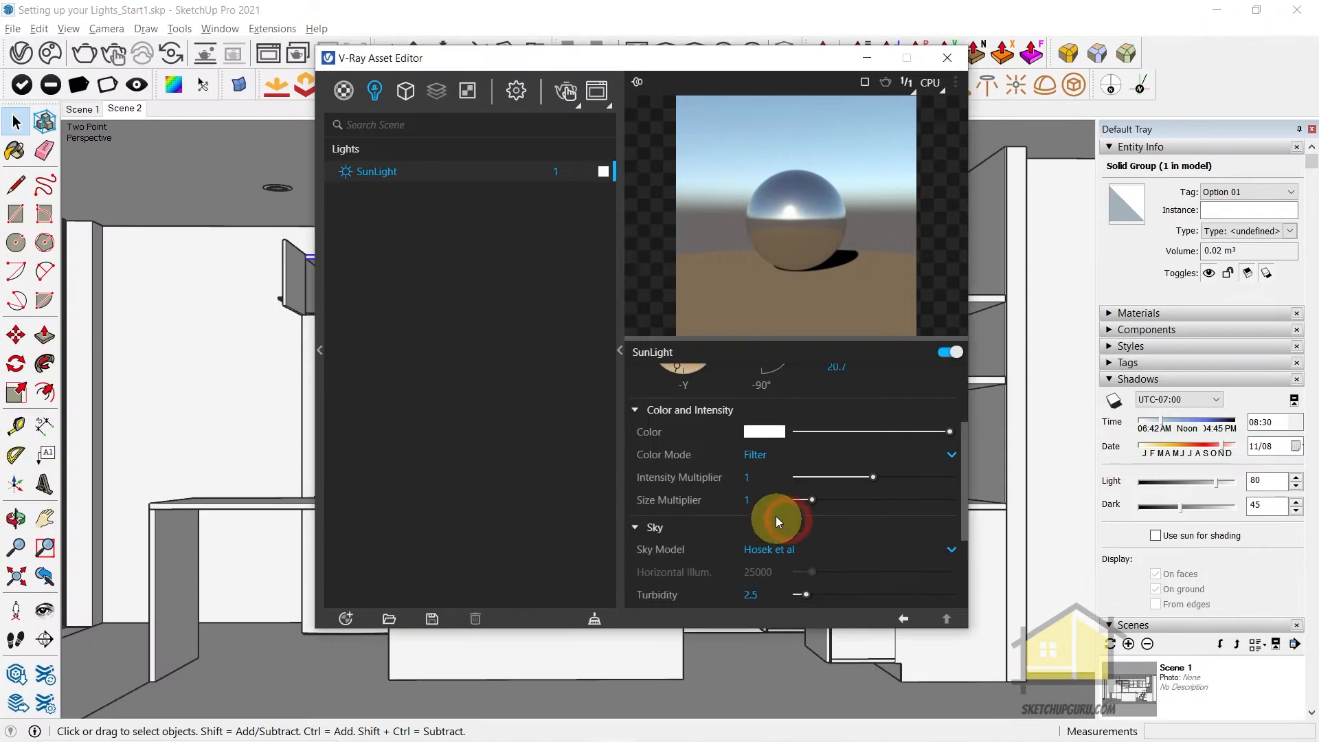
pyautogui.click(756, 500)
pyautogui.write('1')
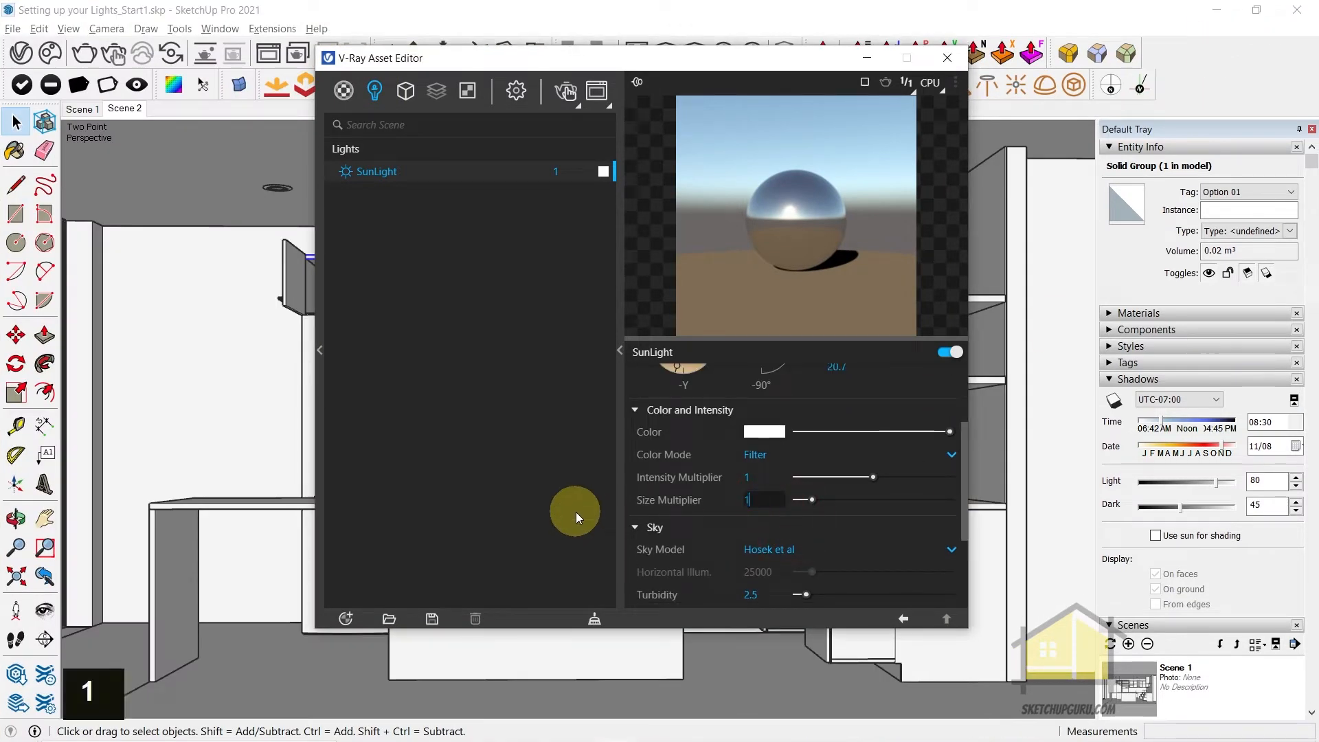
pyautogui.write('0')
pyautogui.press('Return')
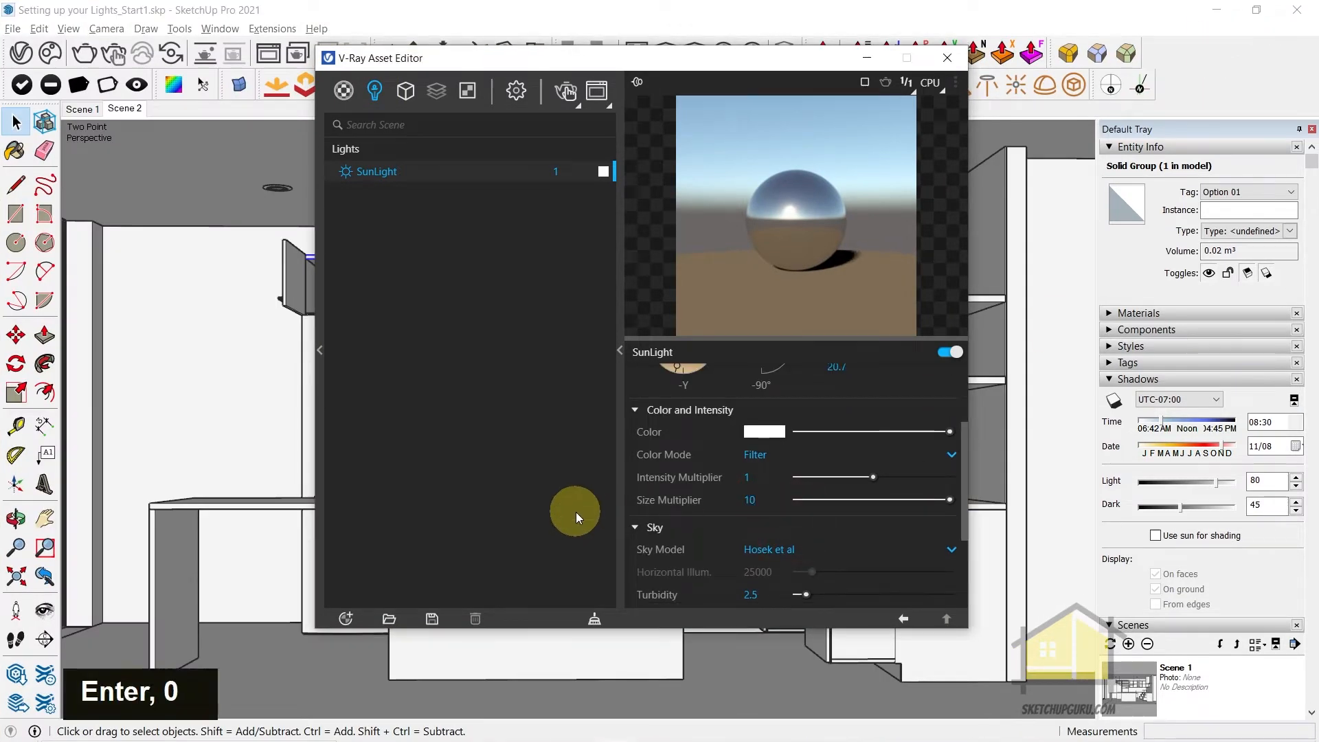
# Start an interactive render of the kitchen and examine the shadow edges around the counter's base
pyautogui.click(113, 52)
pyautogui.doubleClick(580, 12)
pyautogui.scroll(1, 459, 673)
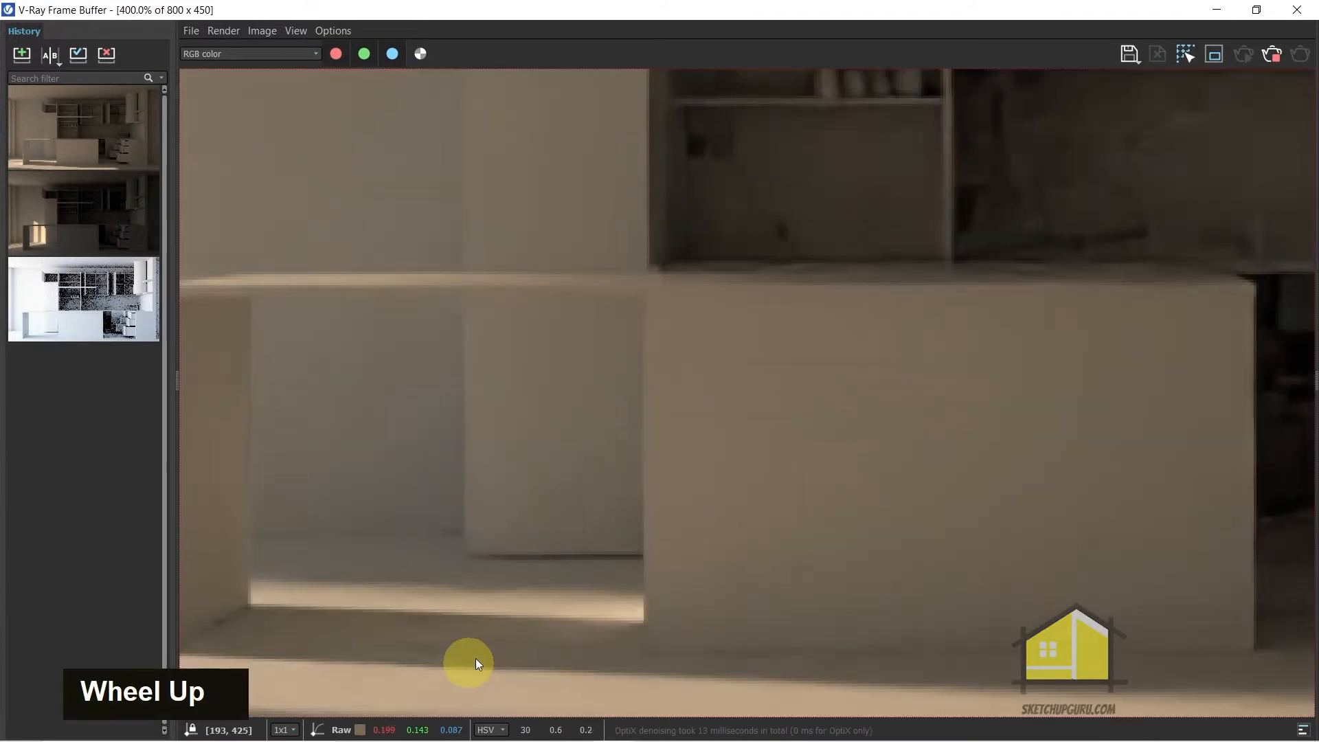
pyautogui.scroll(-1, 536, 613)
pyautogui.scroll(1, 273, 648)
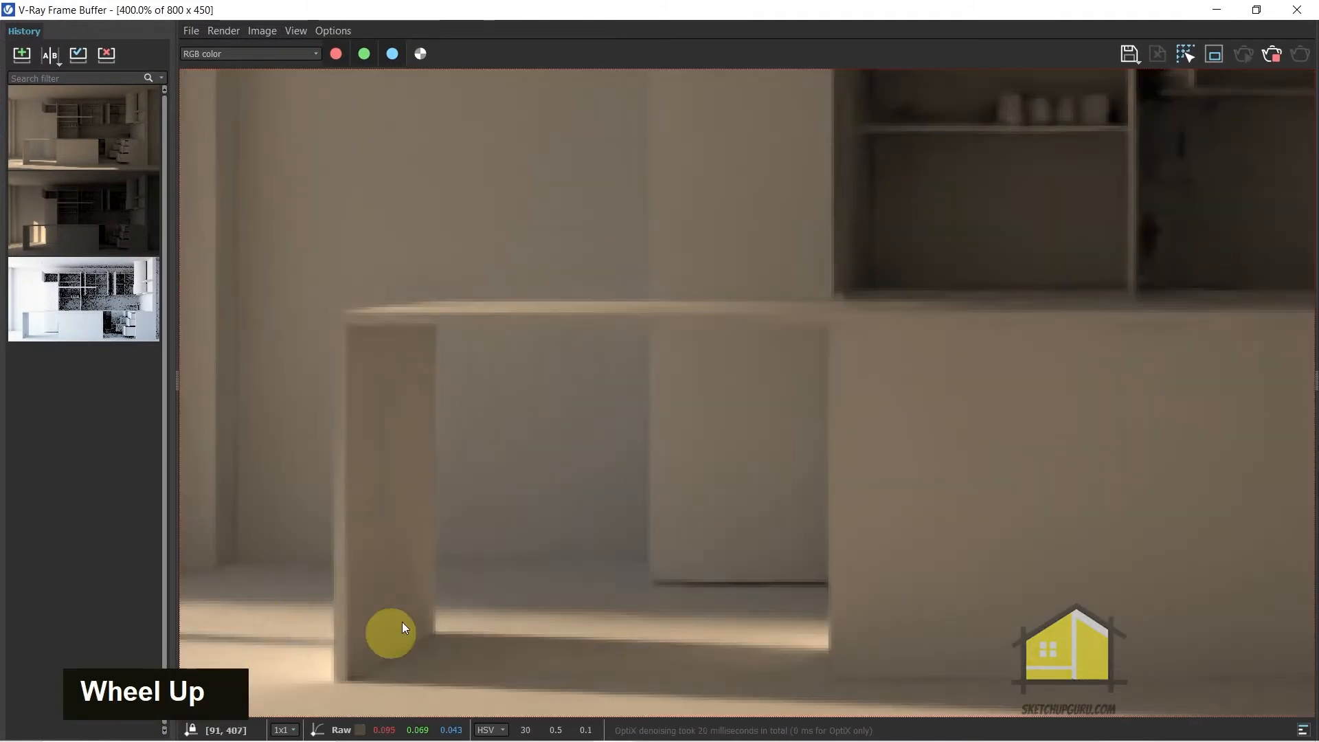
# Save the render to the history and compare it as A against the second history entry as B
pyautogui.click(21, 53)
pyautogui.click(59, 43)
pyautogui.click(35, 121)
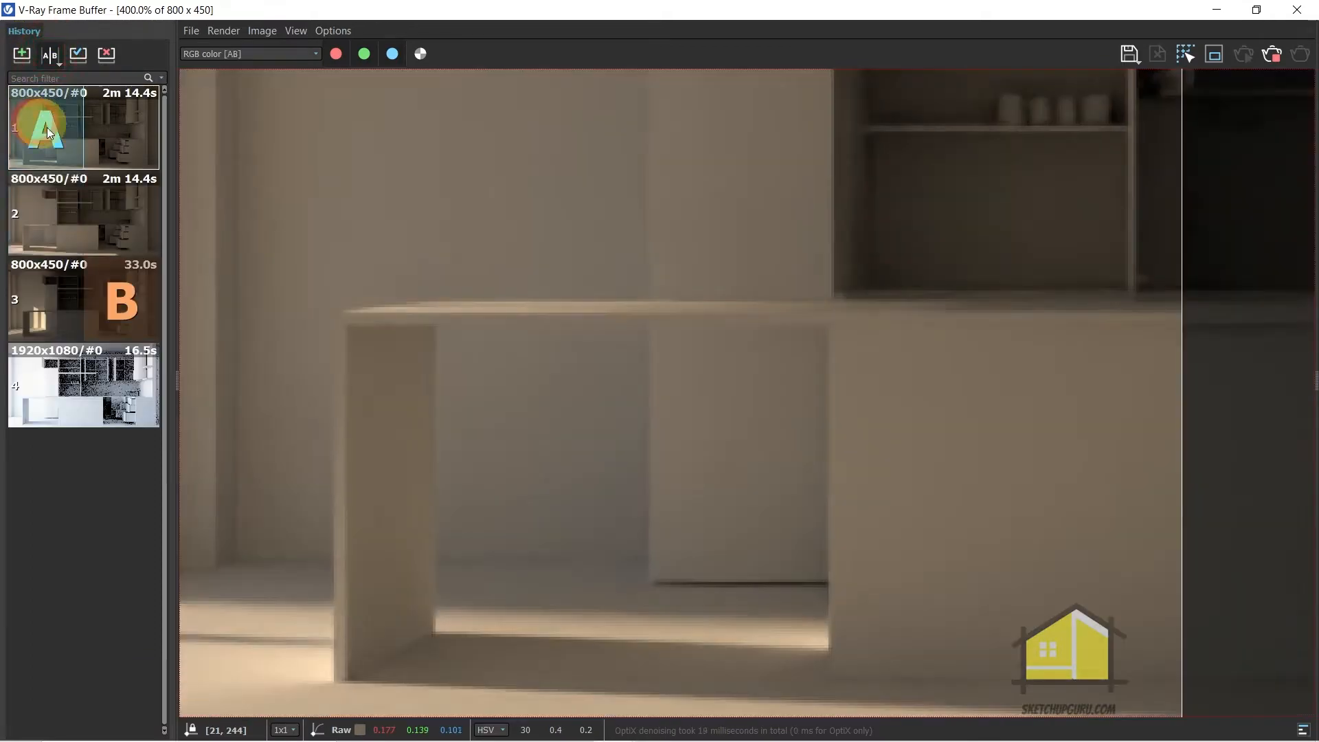
pyautogui.doubleClick(121, 212)
pyautogui.scroll(-2, 880, 502)
pyautogui.moveTo(1176, 465); pyautogui.dragTo(742, 492)
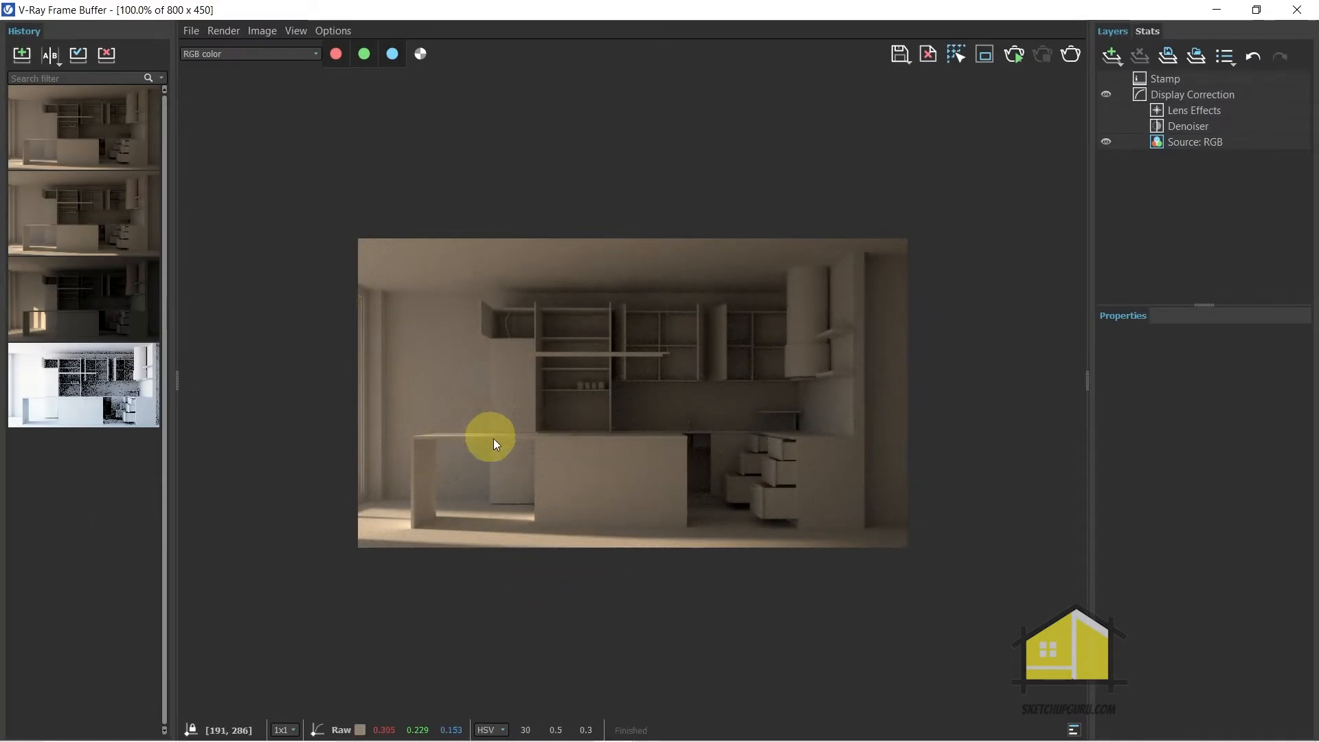
# Examine the noise in the kitchen render up close and leave the frame buffer
pyautogui.scroll(-1, 489, 435)
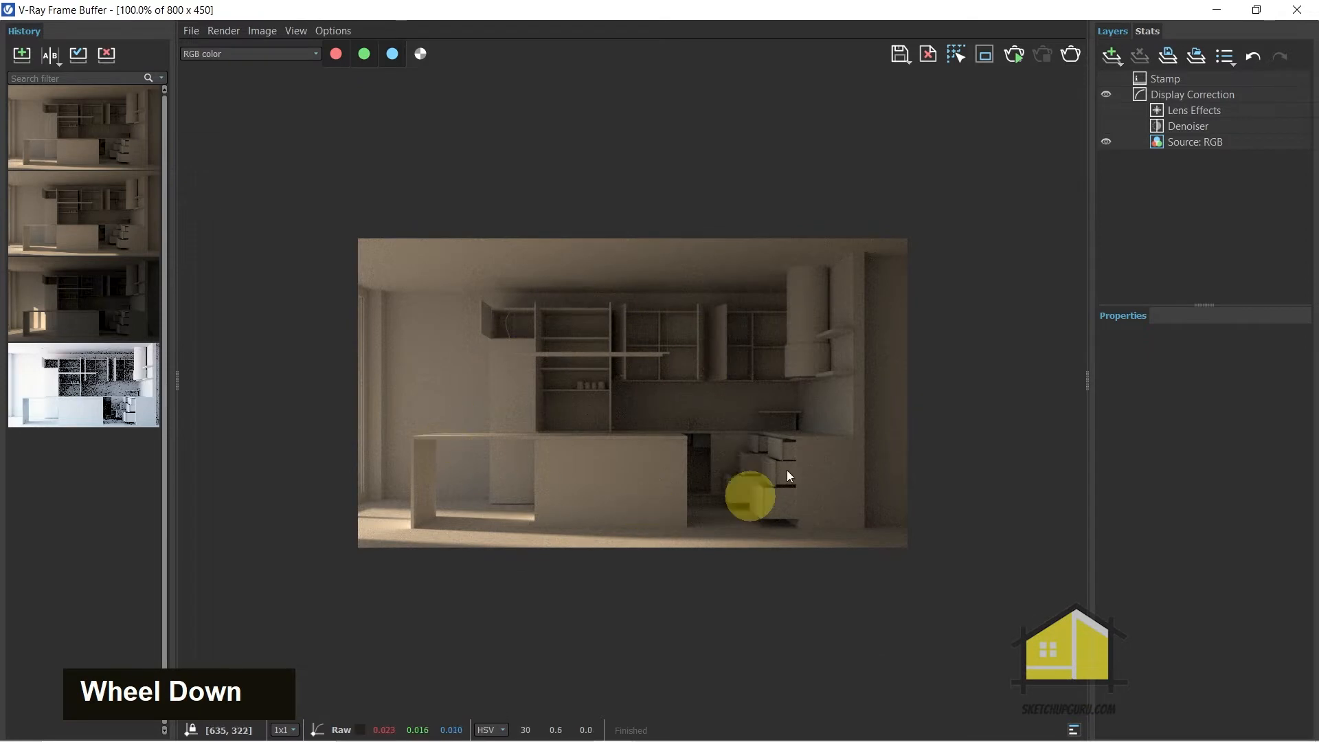
pyautogui.scroll(1, 570, 388)
pyautogui.scroll(-1, 462, 316)
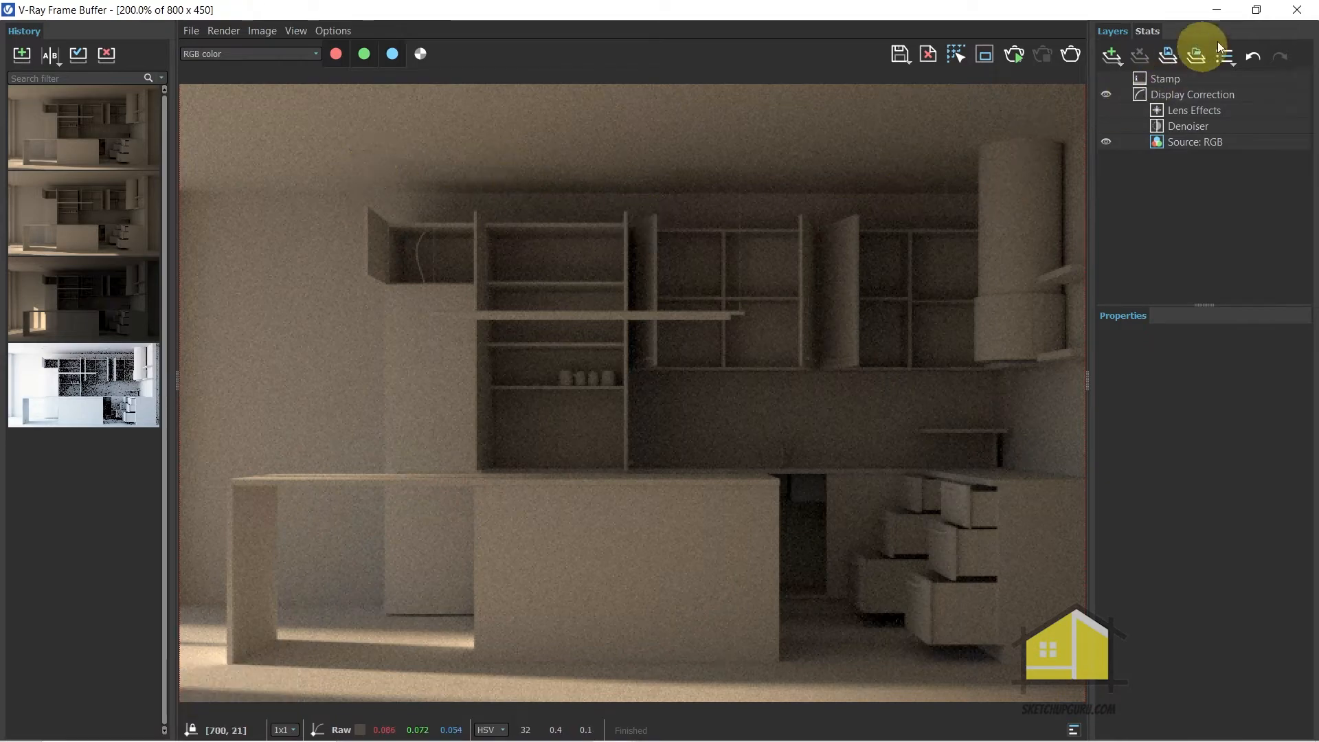
pyautogui.click(1287, 15)
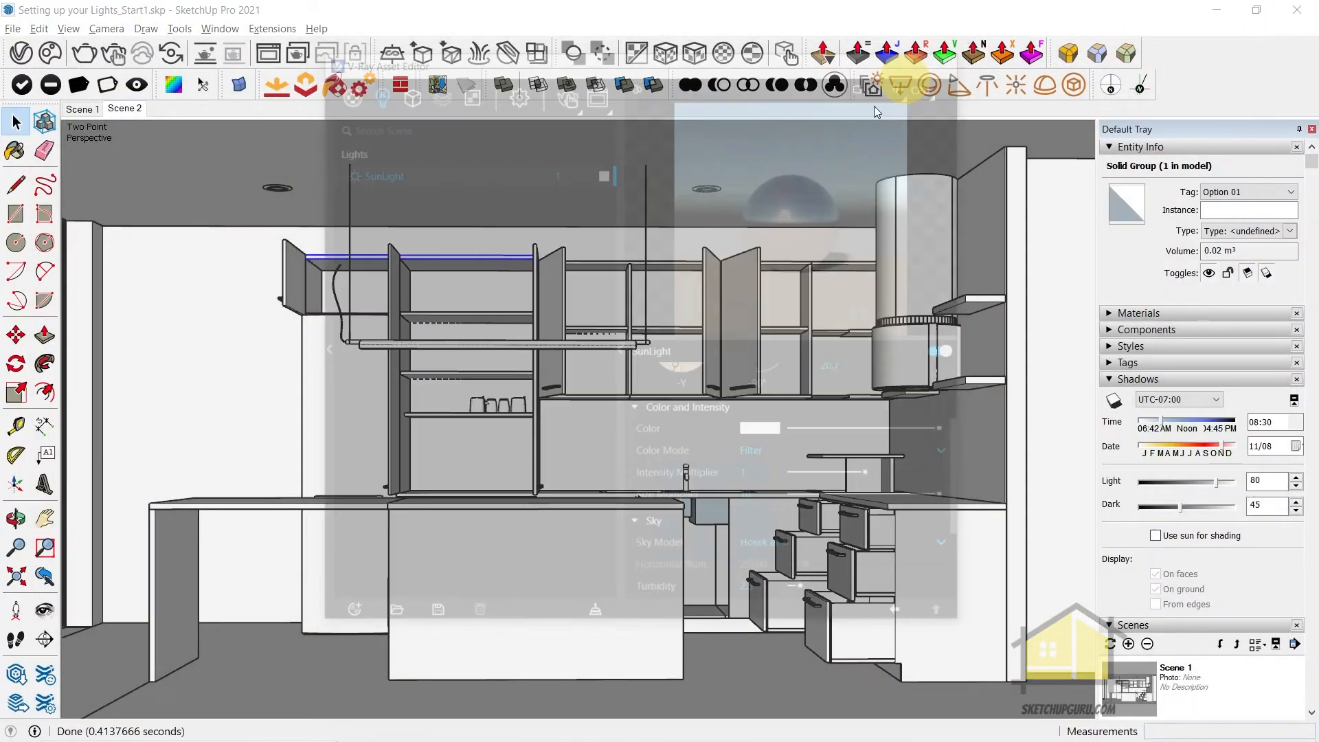
# Open the pendant lamp's nested groups, select the inner strip group and convert it into a V-Ray Mesh Light
pyautogui.scroll(13, 465, 332)
pyautogui.scroll(-3, 467, 371)
pyautogui.moveTo(468, 370); pyautogui.dragTo(578, 312, button='middle')
pyautogui.scroll(-3, 475, 389)
pyautogui.doubleClick(472, 390)
pyautogui.doubleClick(559, 353)
pyautogui.scroll(3, 559, 353)
pyautogui.press('Escape')
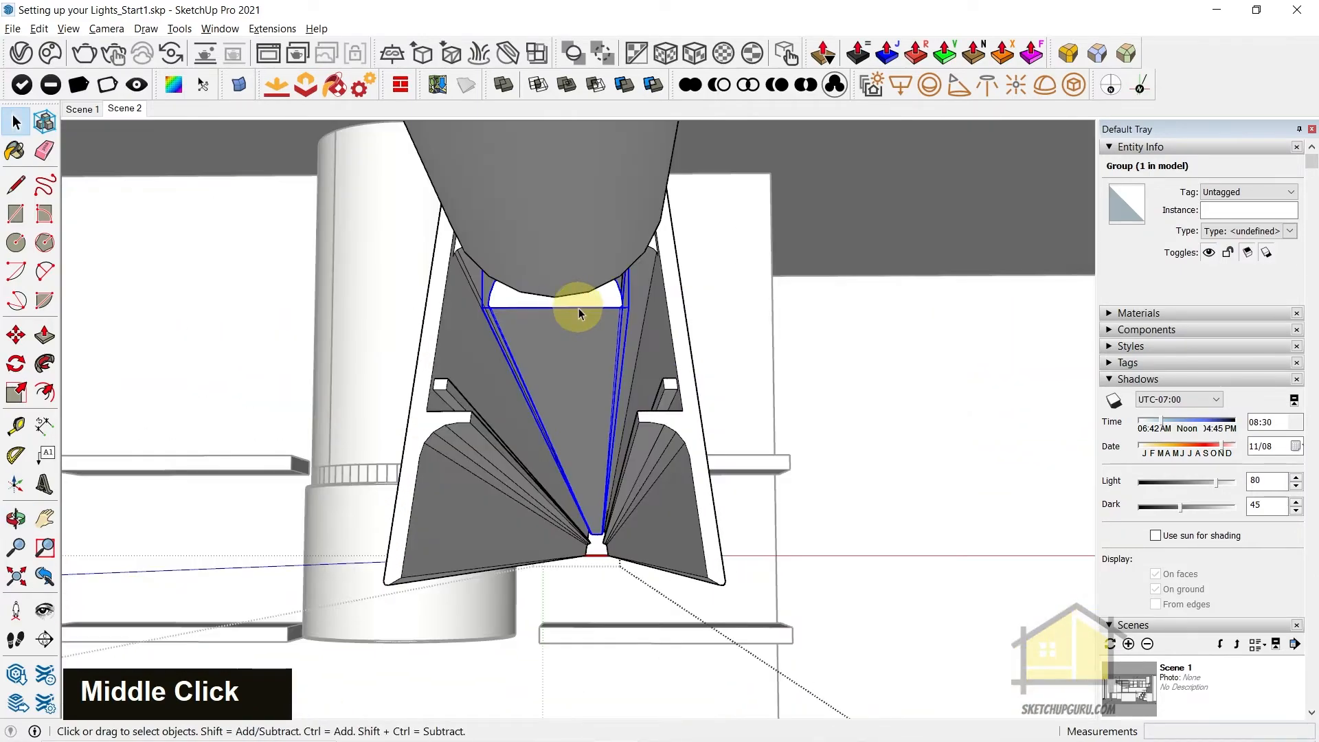
pyautogui.click(1074, 85)
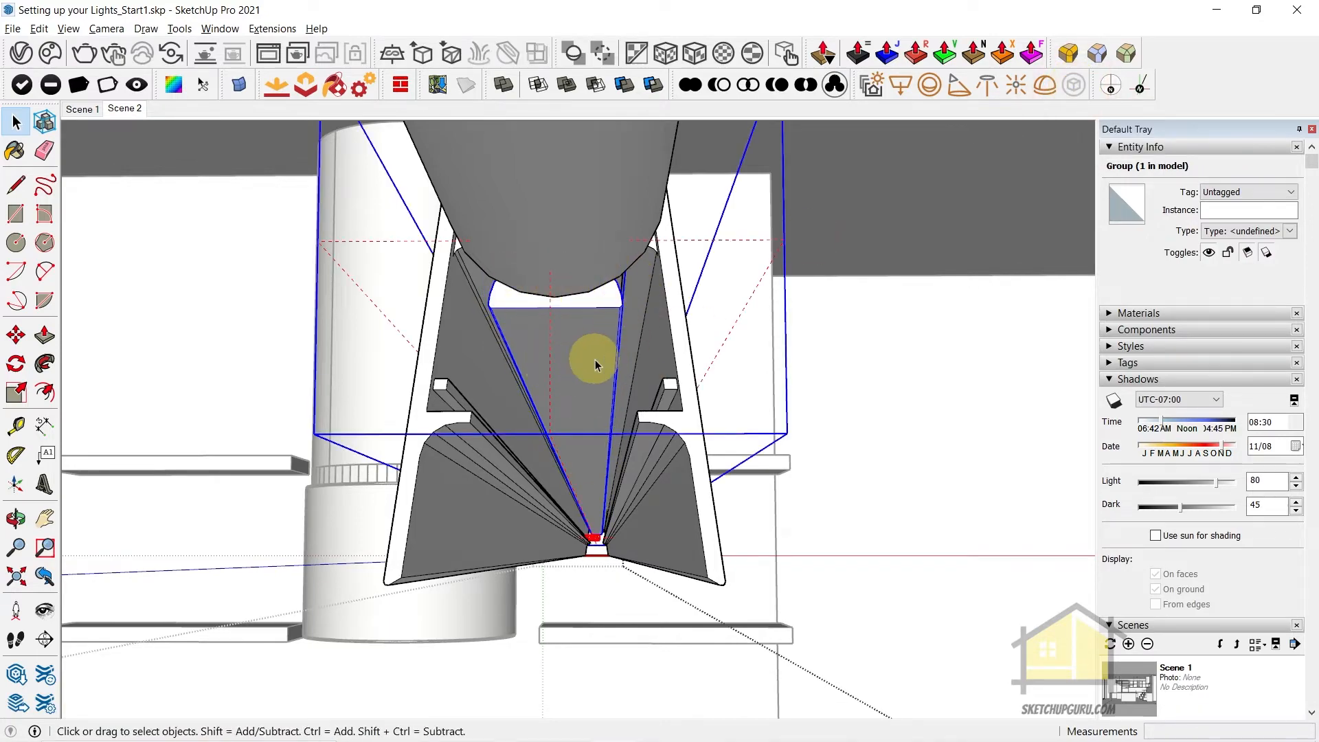
# Leave the pendant lamp, open the round recessed ceiling light for editing and view its ring opening from below
pyautogui.scroll(-2, 586, 400)
pyautogui.middleClick(558, 534)
pyautogui.press('Escape')
pyautogui.scroll(5, 558, 534)
pyautogui.keyDown('shift'); pyautogui.moveTo(605, 124); pyautogui.dragTo(634, 227, button='middle'); pyautogui.keyUp('shift')
pyautogui.scroll(5, 607, 157)
pyautogui.keyDown('shift'); pyautogui.moveTo(608, 156); pyautogui.dragTo(624, 303, button='middle'); pyautogui.keyUp('shift')
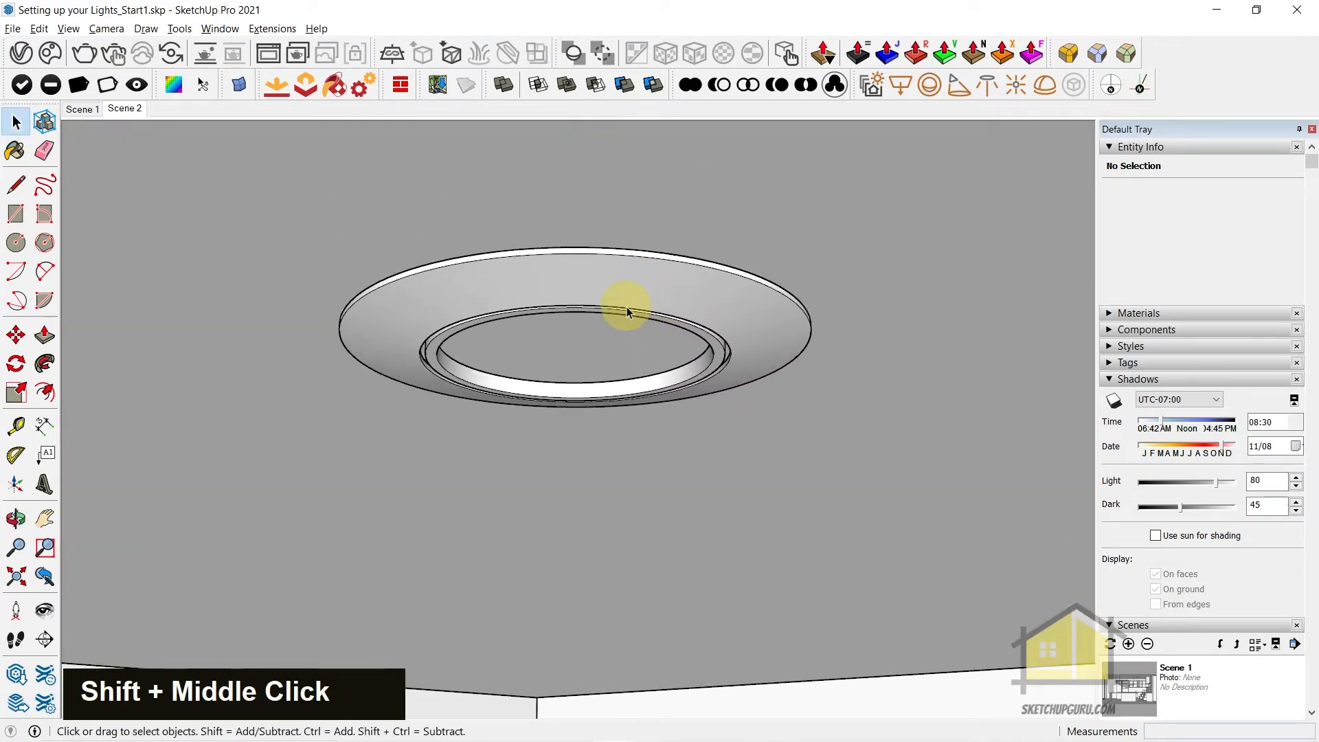
pyautogui.doubleClick(622, 303)
pyautogui.doubleClick(626, 311)
pyautogui.middleClick(534, 290)
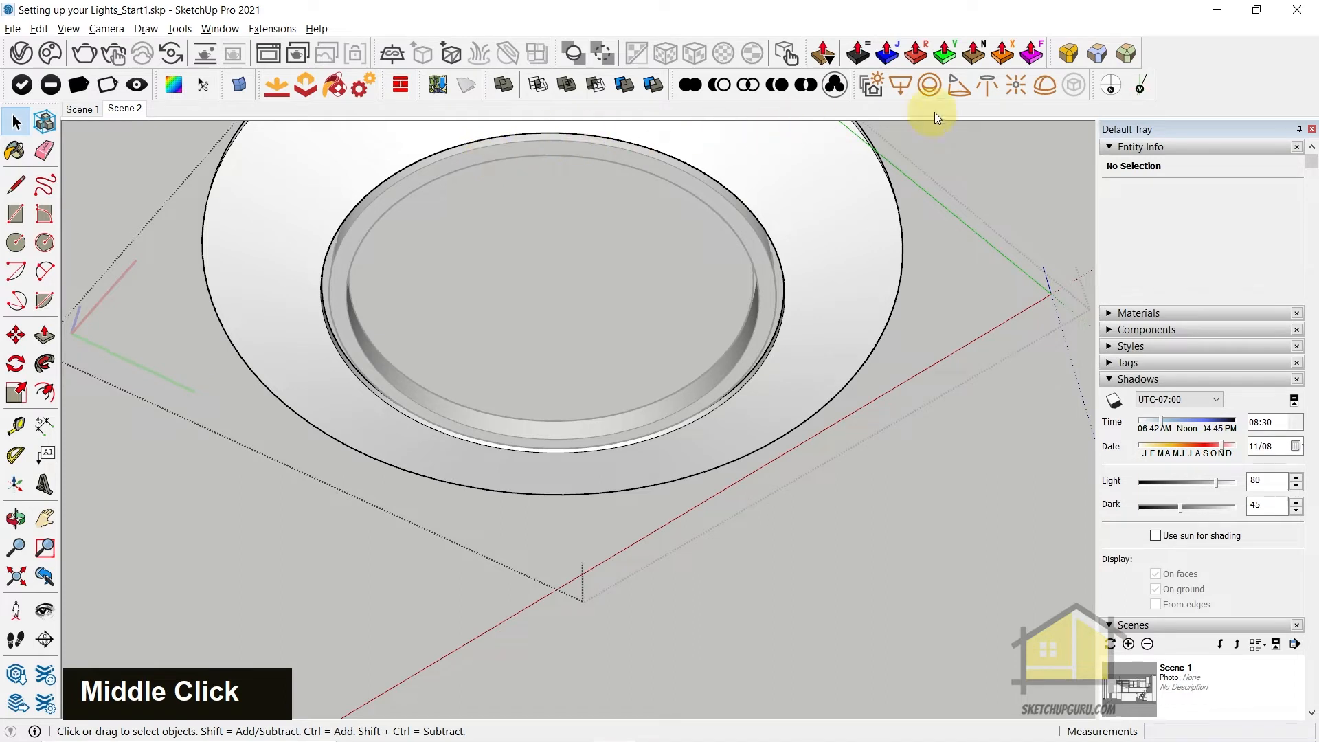
# Draw a V-Ray Rectangle Light inside the ring opening of the recessed ceiling light
pyautogui.click(906, 84)
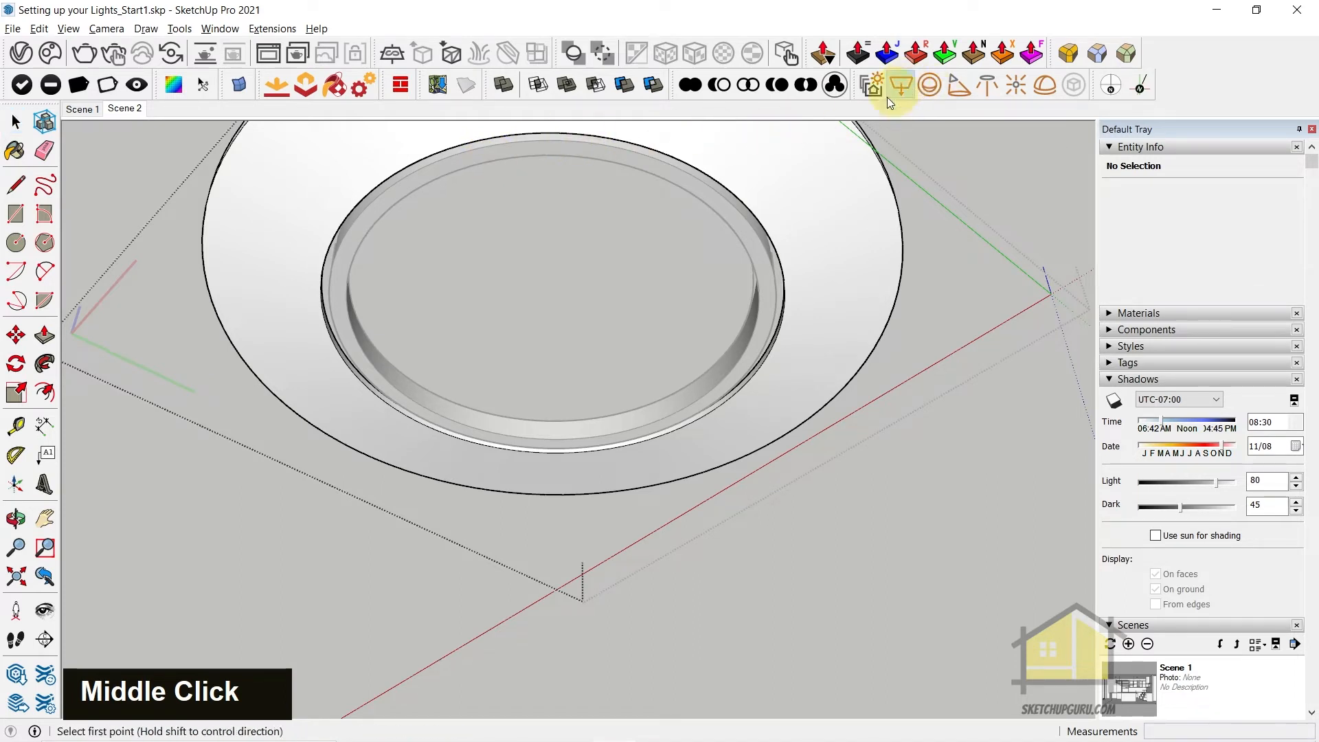
pyautogui.click(428, 215)
pyautogui.click(639, 390)
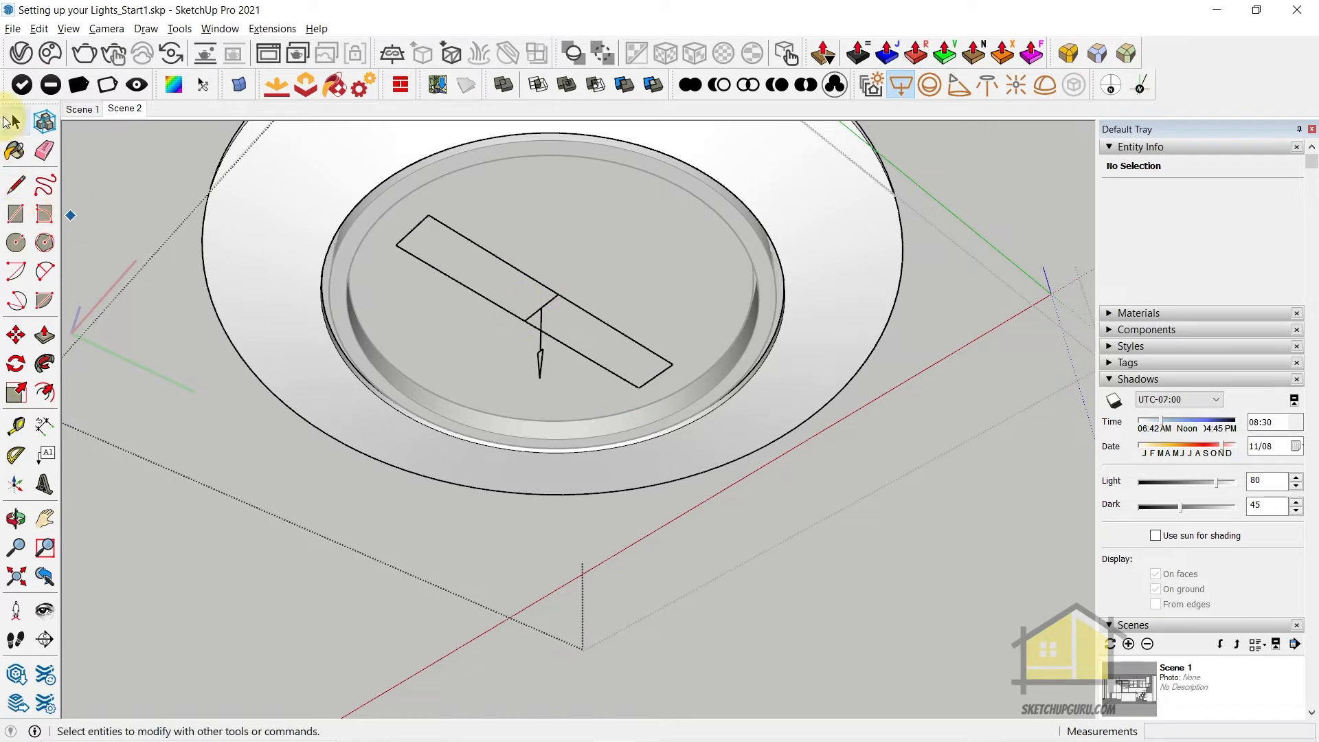
# Change the shape of the recessed ceiling fixture's V-Ray Rectangle Light to Disc
pyautogui.click(561, 315)
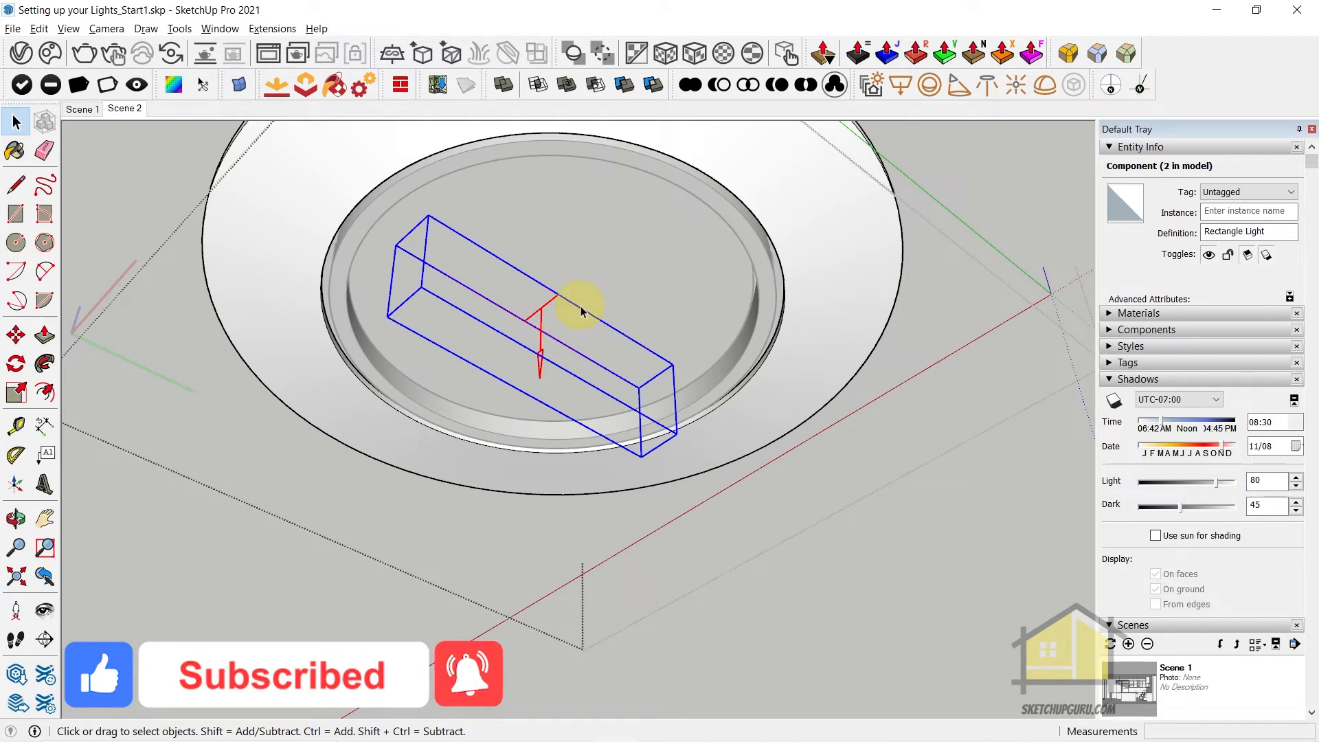
pyautogui.click(26, 53)
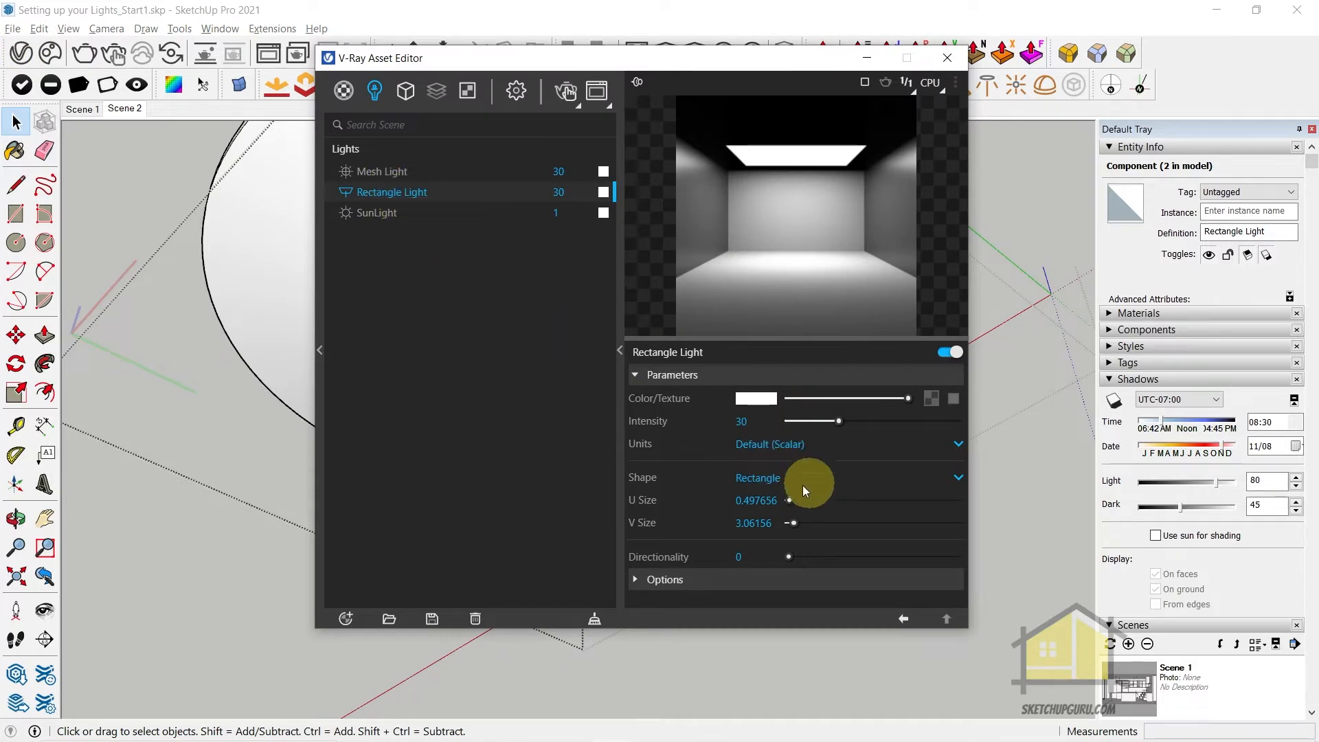
pyautogui.click(783, 479)
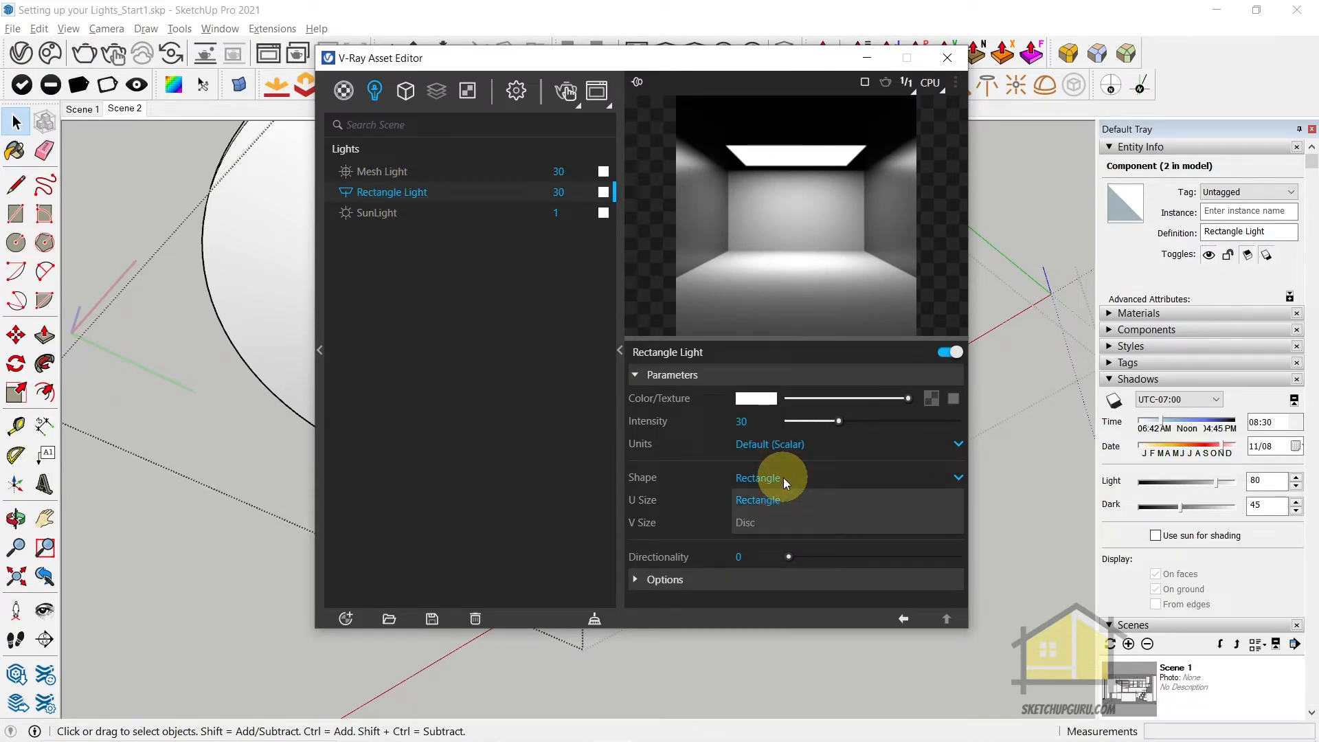
pyautogui.click(763, 525)
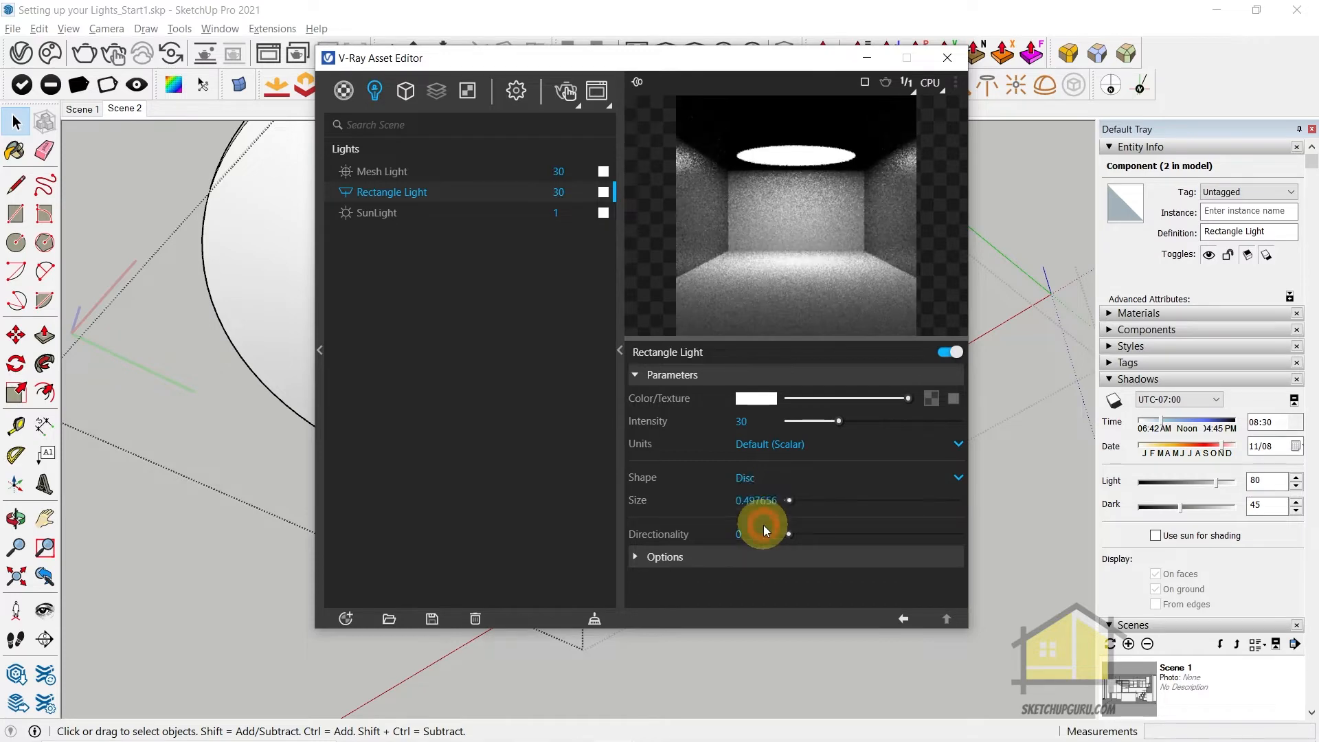
pyautogui.click(947, 58)
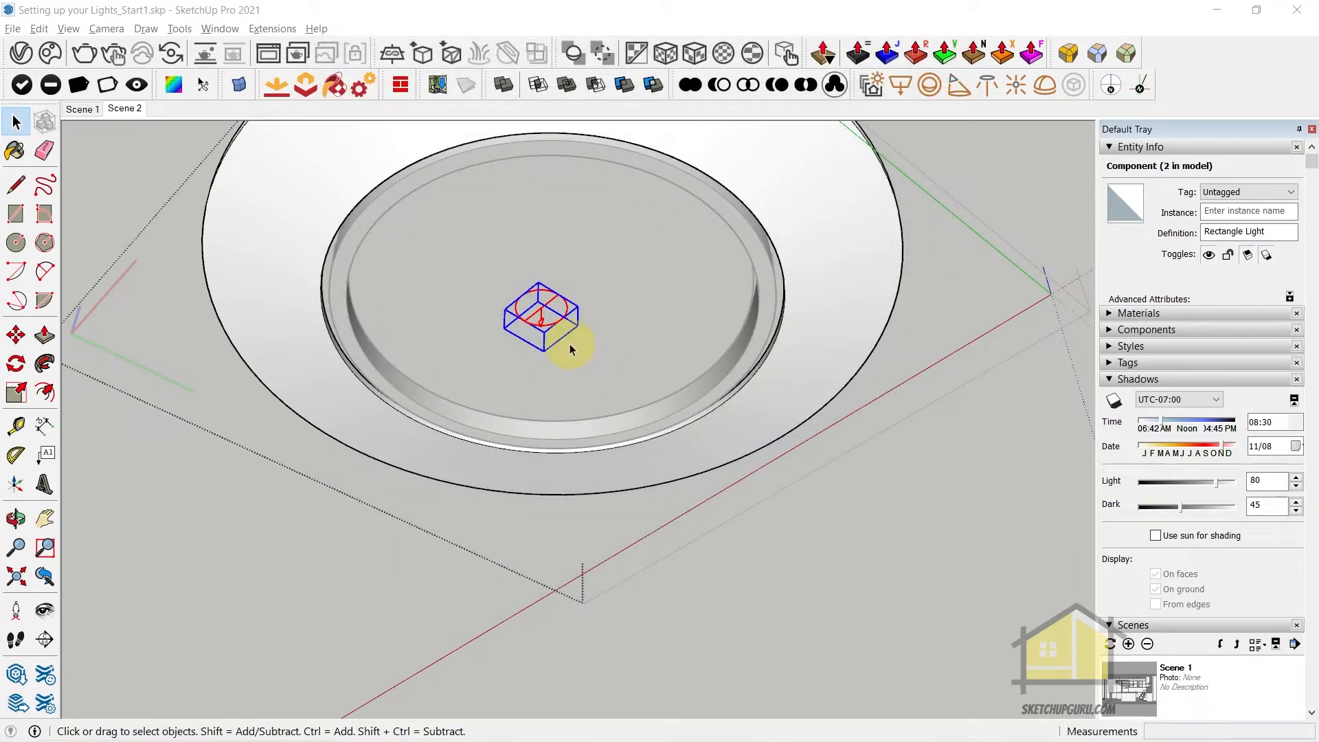
# Scale the disc light up so that it fills the ring opening of the recessed ceiling fixture
pyautogui.scroll(8, 570, 345)
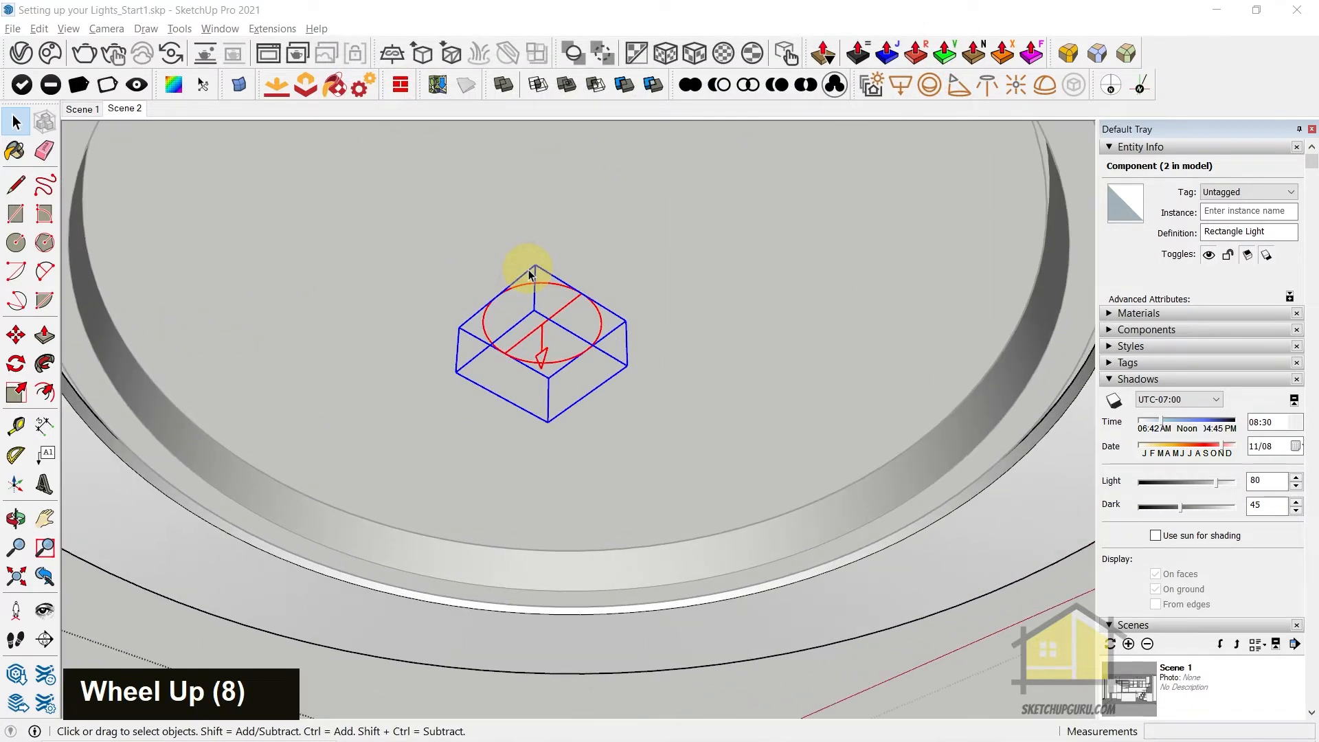
pyautogui.scroll(-3, 515, 313)
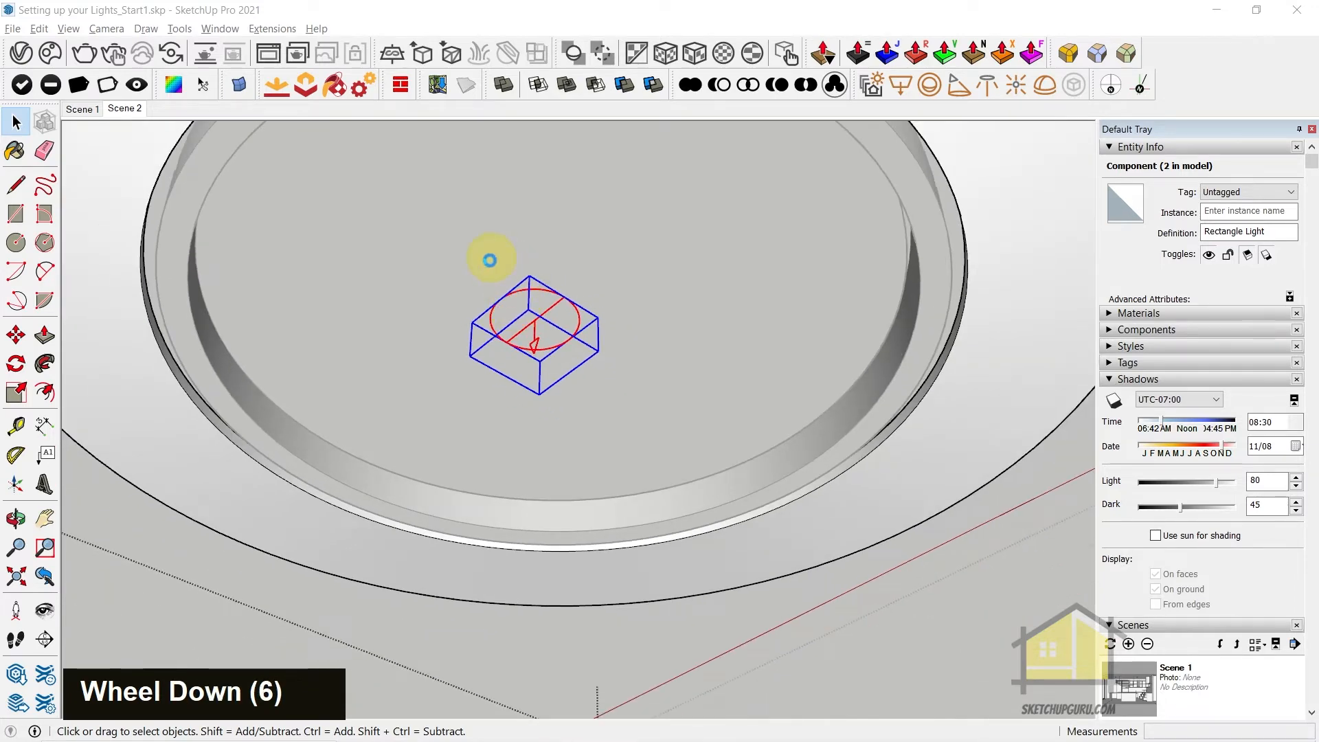
pyautogui.scroll(-5, 556, 329)
pyautogui.press('s')
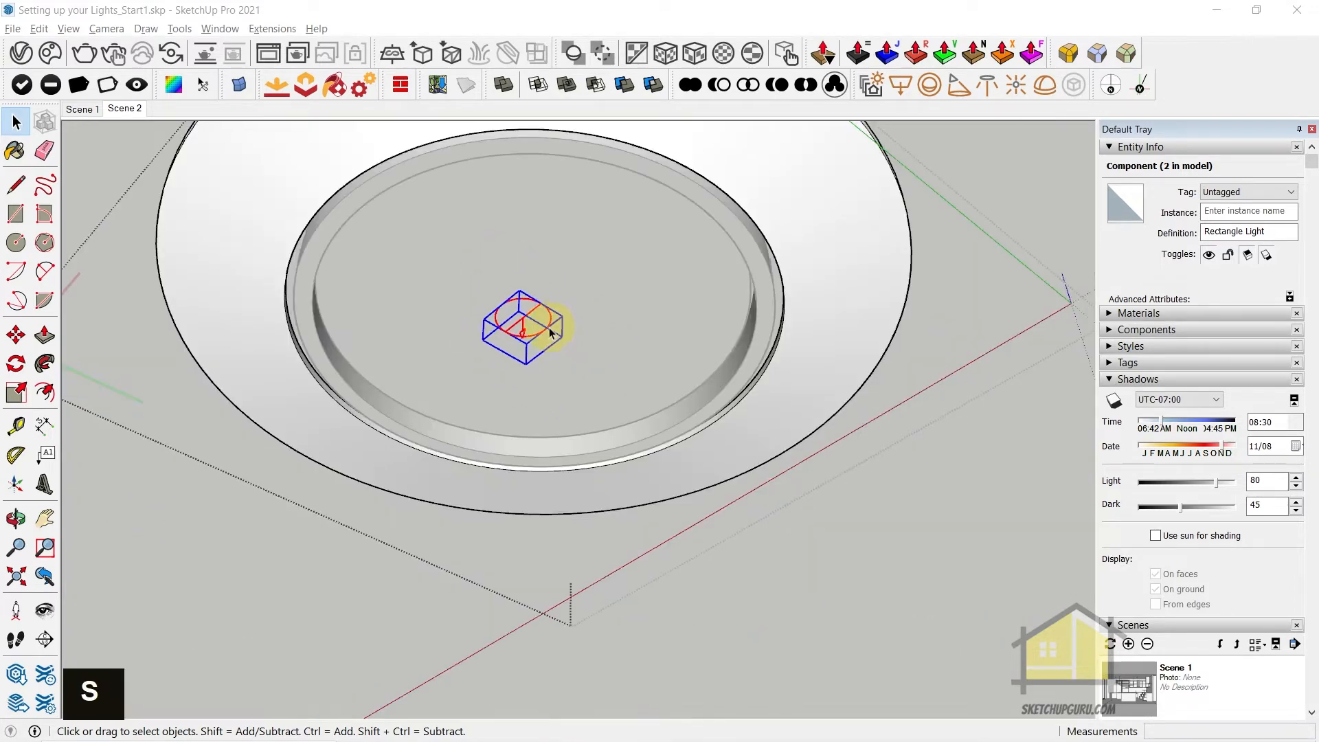
pyautogui.scroll(3, 520, 333)
pyautogui.press('s')
pyautogui.scroll(2, 509, 314)
pyautogui.press('s')
pyautogui.click(493, 311)
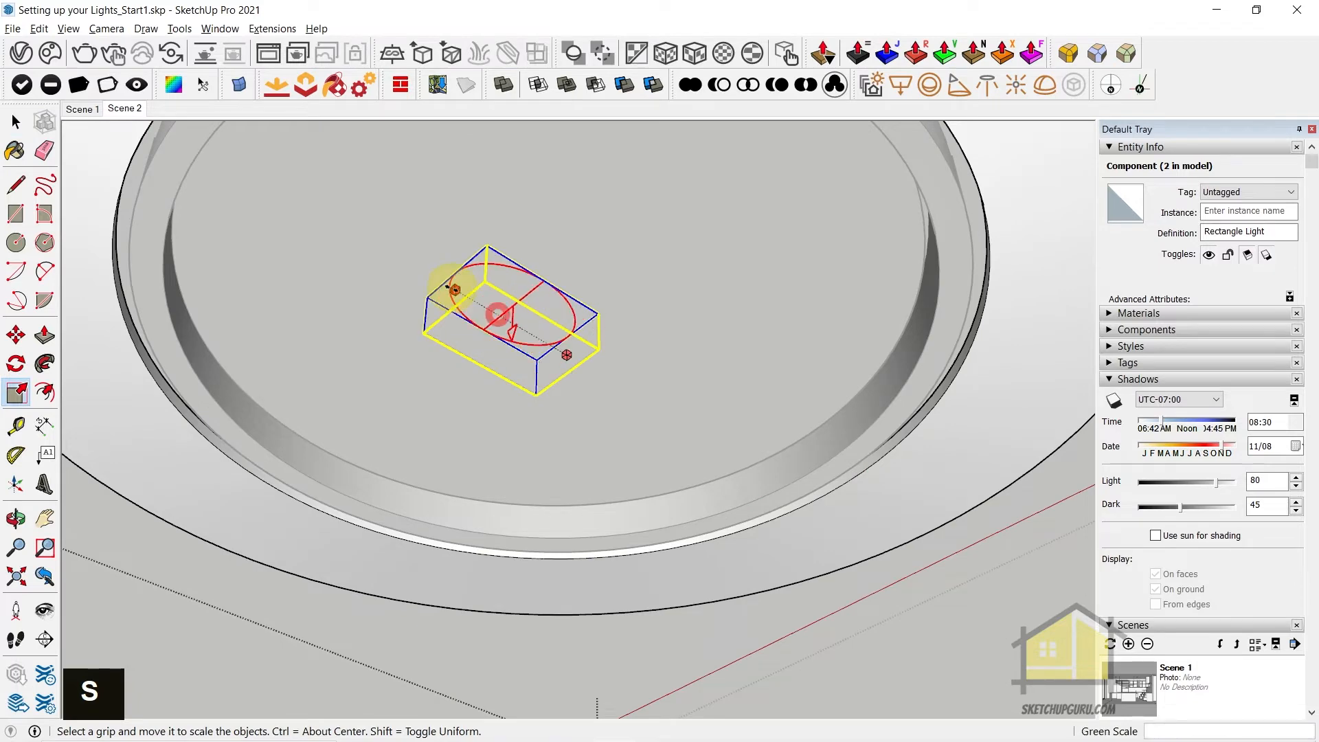
pyautogui.scroll(-4, 451, 287)
pyautogui.scroll(-2, 450, 286)
pyautogui.click(309, 208)
pyautogui.click(435, 254)
pyautogui.click(651, 195)
pyautogui.click(404, 285)
pyautogui.click(329, 372)
pyautogui.click(538, 308)
pyautogui.click(672, 393)
pyautogui.click(388, 394)
pyautogui.click(384, 398)
pyautogui.moveTo(492, 295)
pyautogui.mouseDown(button='middle')
pyautogui.moveTo(341, 344)
pyautogui.moveTo(505, 290)
pyautogui.mouseUp(button='middle')
pyautogui.press('space')
# Move the disc light about 2 mm vertically within the ring opening and leave the recessed fixture
pyautogui.scroll(4, 443, 375)
pyautogui.press('m')
pyautogui.scroll(4, 451, 374)
pyautogui.press('shift')
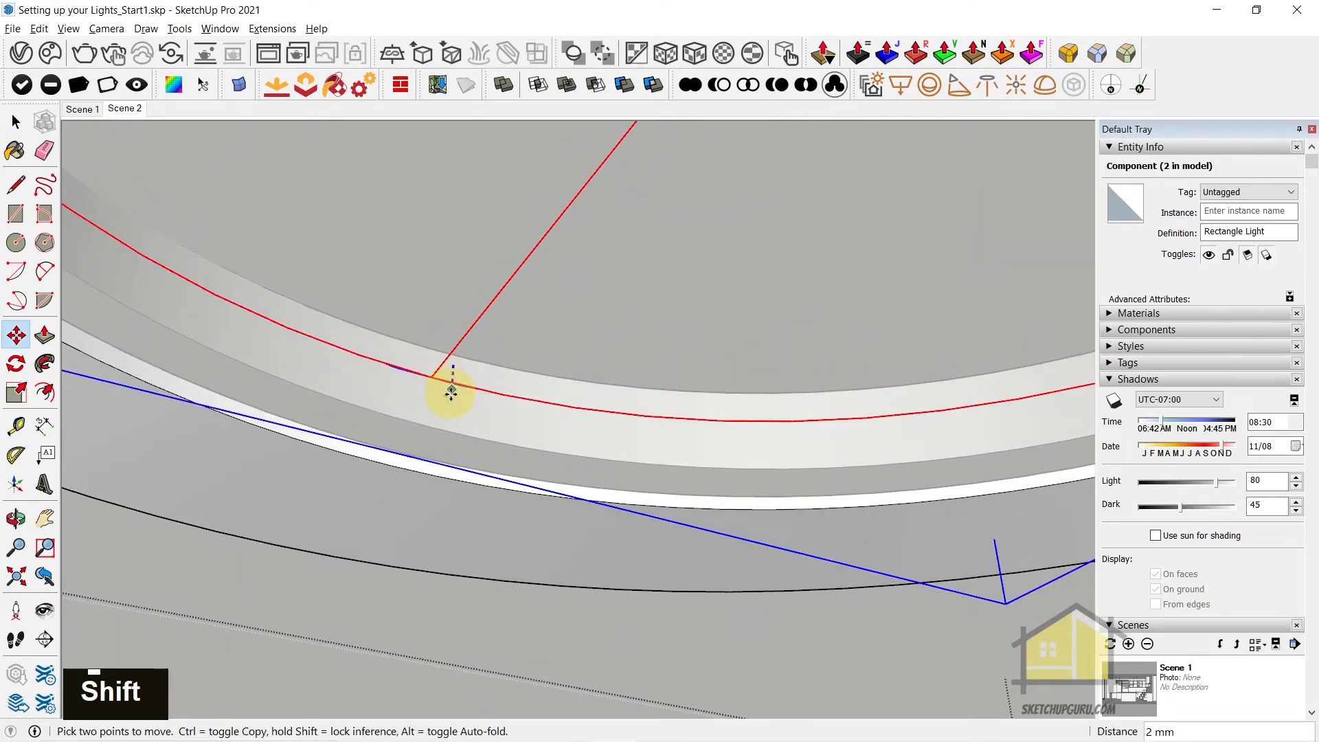
pyautogui.press('space')
pyautogui.scroll(-17, 460, 374)
pyautogui.scroll(-13, 577, 373)
pyautogui.moveTo(578, 375); pyautogui.dragTo(642, 404, button='middle')
pyautogui.scroll(-3, 585, 426)
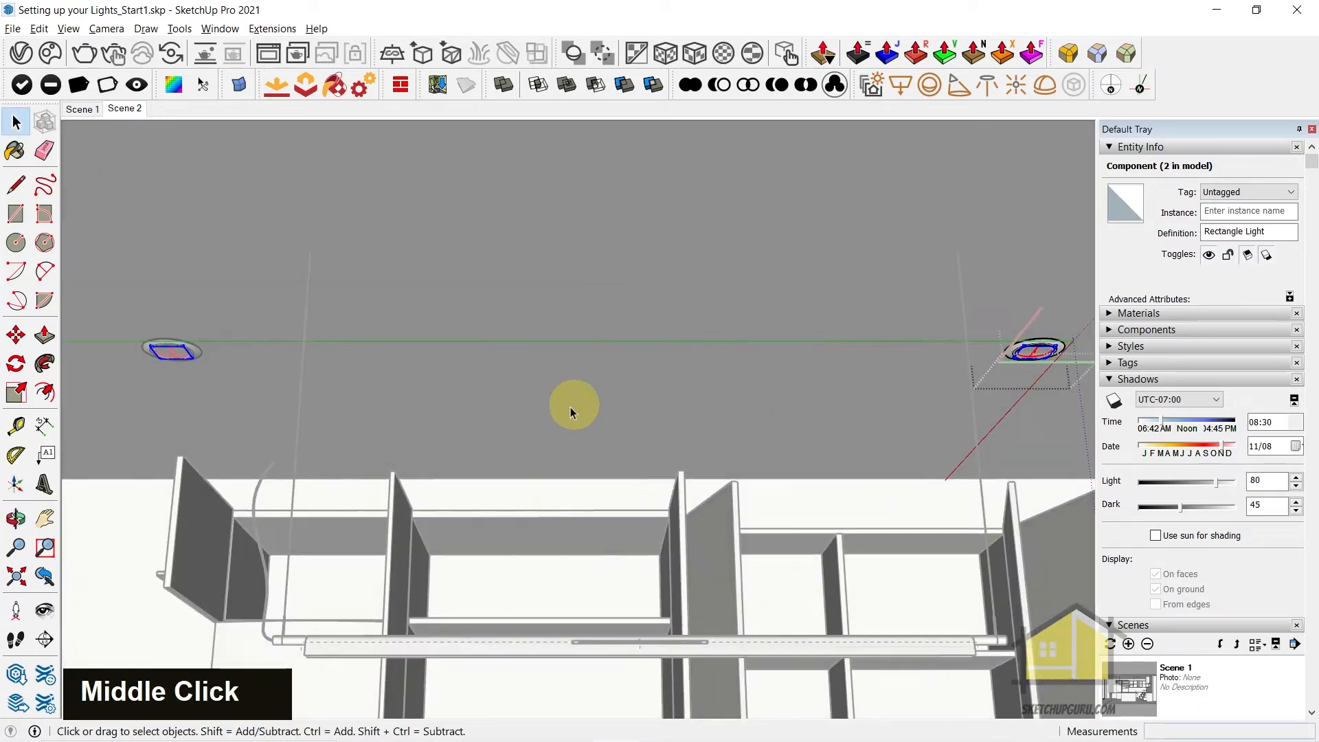
pyautogui.scroll(6, 158, 364)
pyautogui.scroll(5, 178, 347)
pyautogui.press('Escape')
pyautogui.press('Escape')
pyautogui.press('Escape')
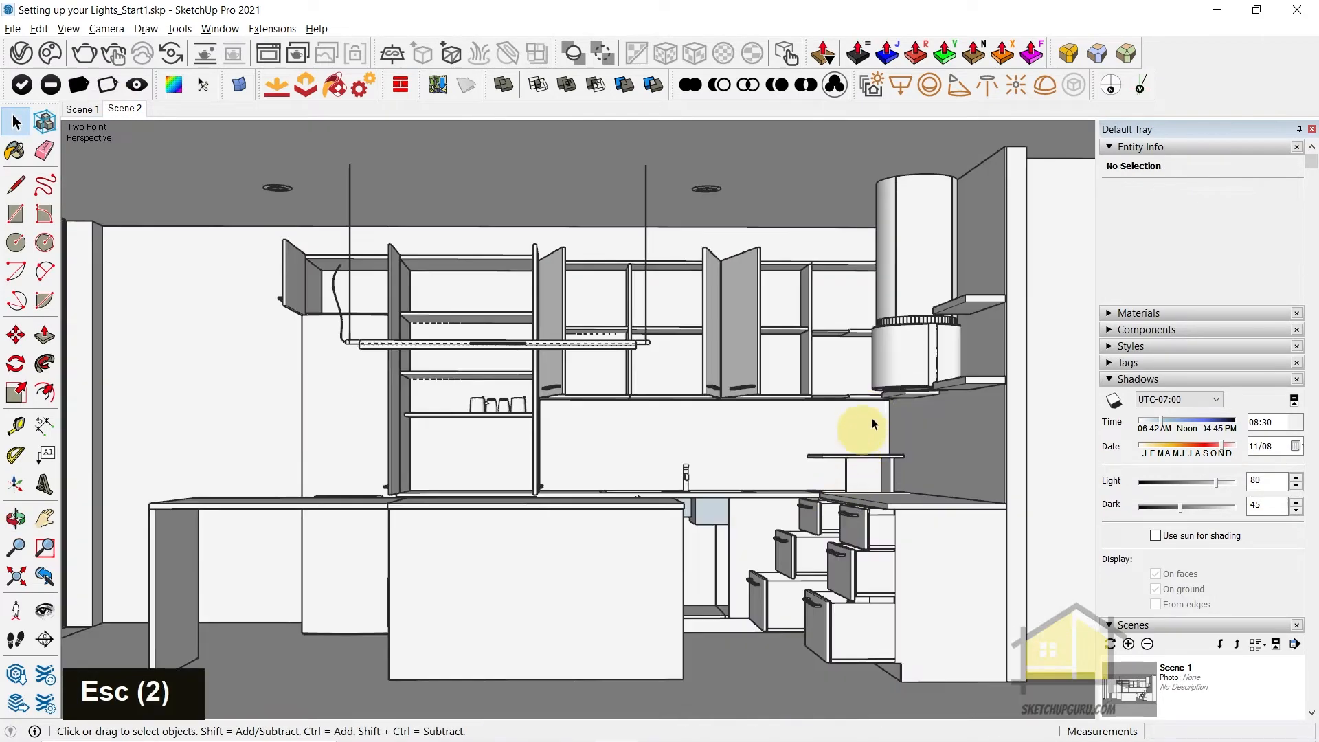
# Draw a long, narrow V-Ray Rectangle Light in the groove along the underside of the wall cabinets
pyautogui.scroll(6, 831, 405)
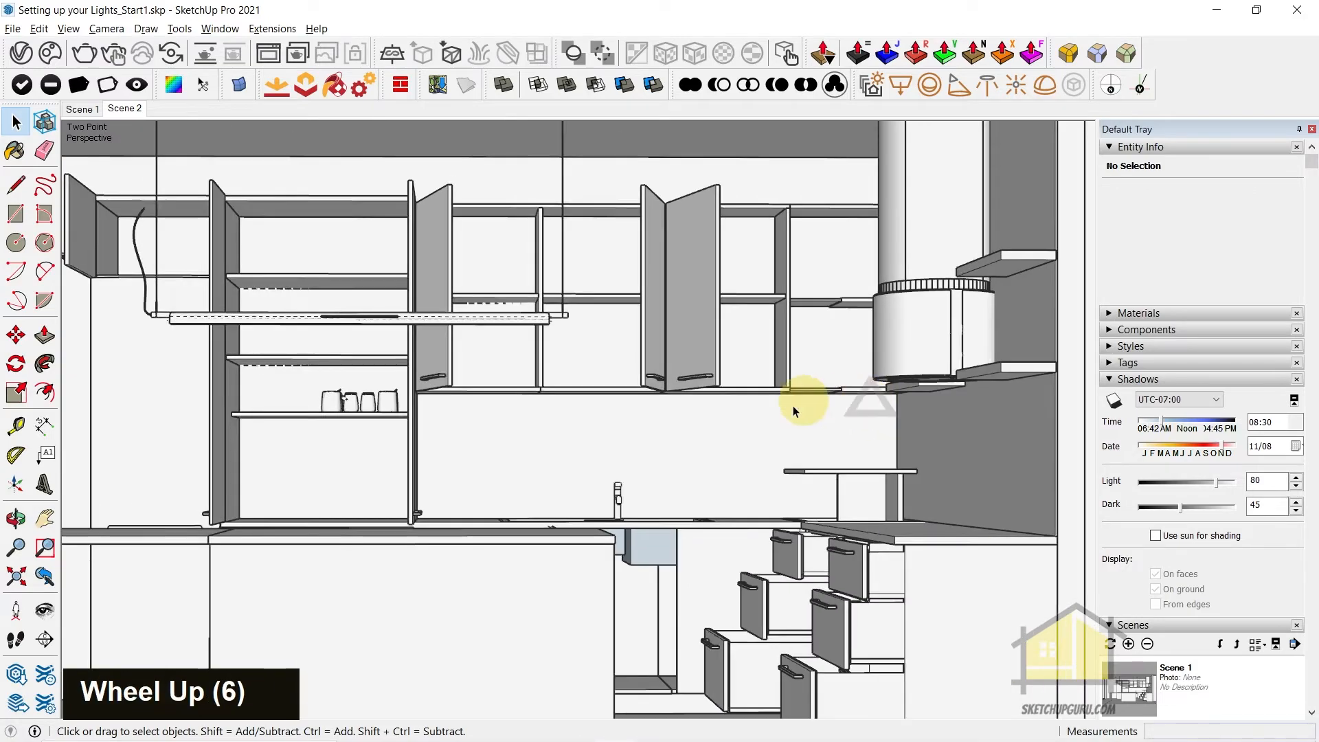
pyautogui.scroll(9, 392, 397)
pyautogui.moveTo(392, 398); pyautogui.dragTo(465, 404, button='middle')
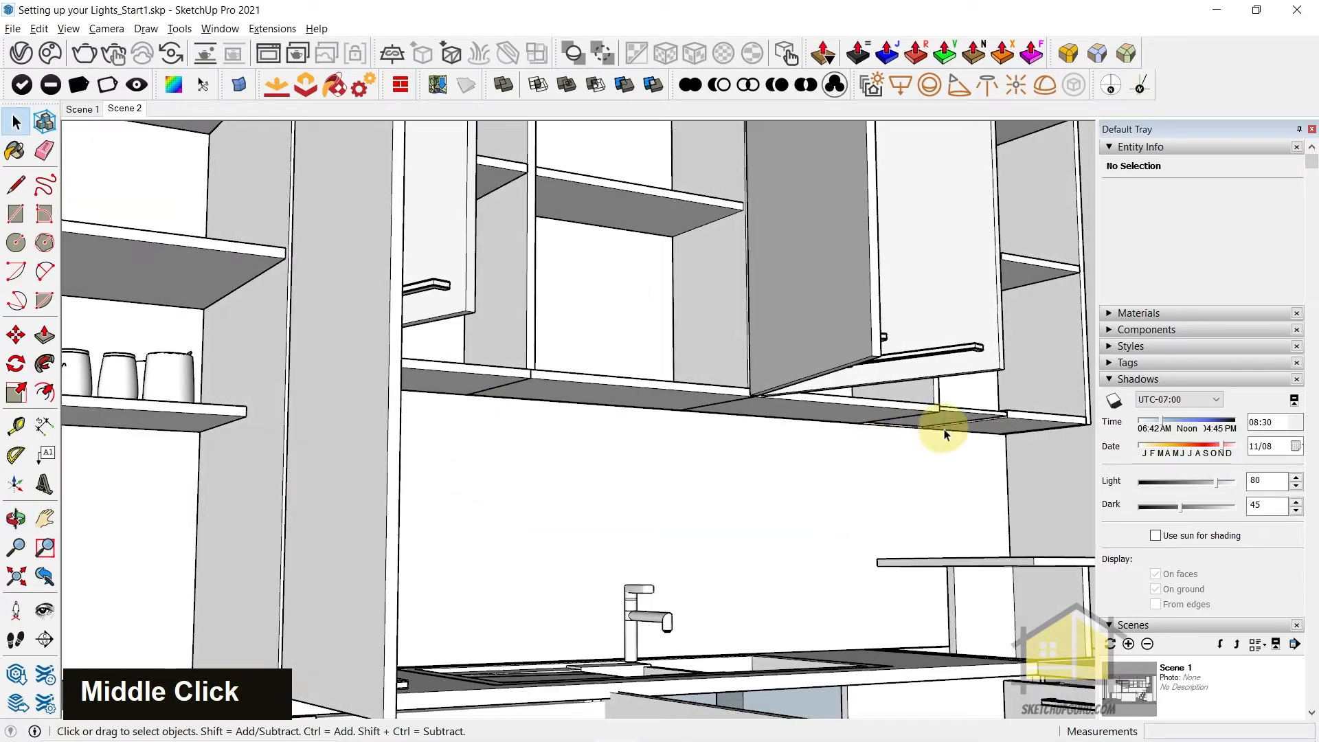
pyautogui.moveTo(941, 434); pyautogui.dragTo(807, 471, button='middle')
pyautogui.moveTo(695, 568); pyautogui.dragTo(491, 500, button='middle')
pyautogui.moveTo(374, 487); pyautogui.dragTo(921, 490, button='middle')
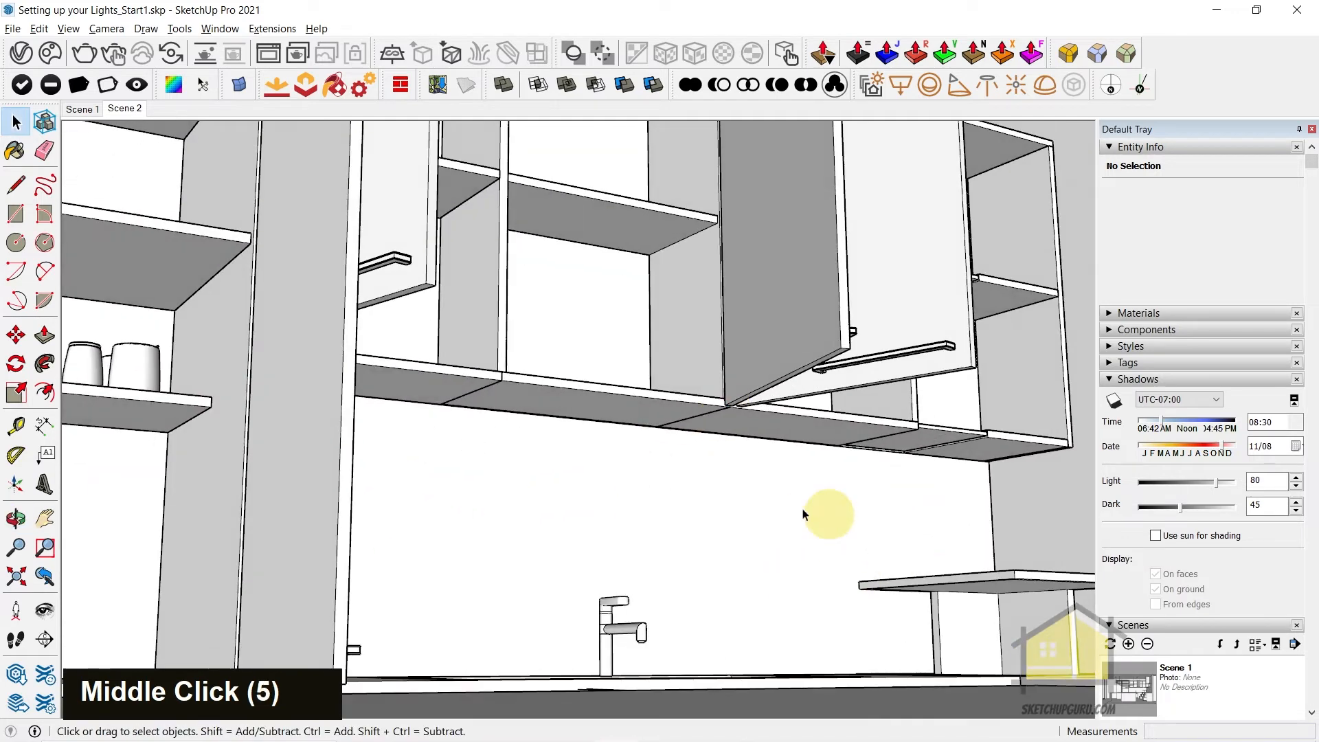
pyautogui.scroll(3, 961, 500)
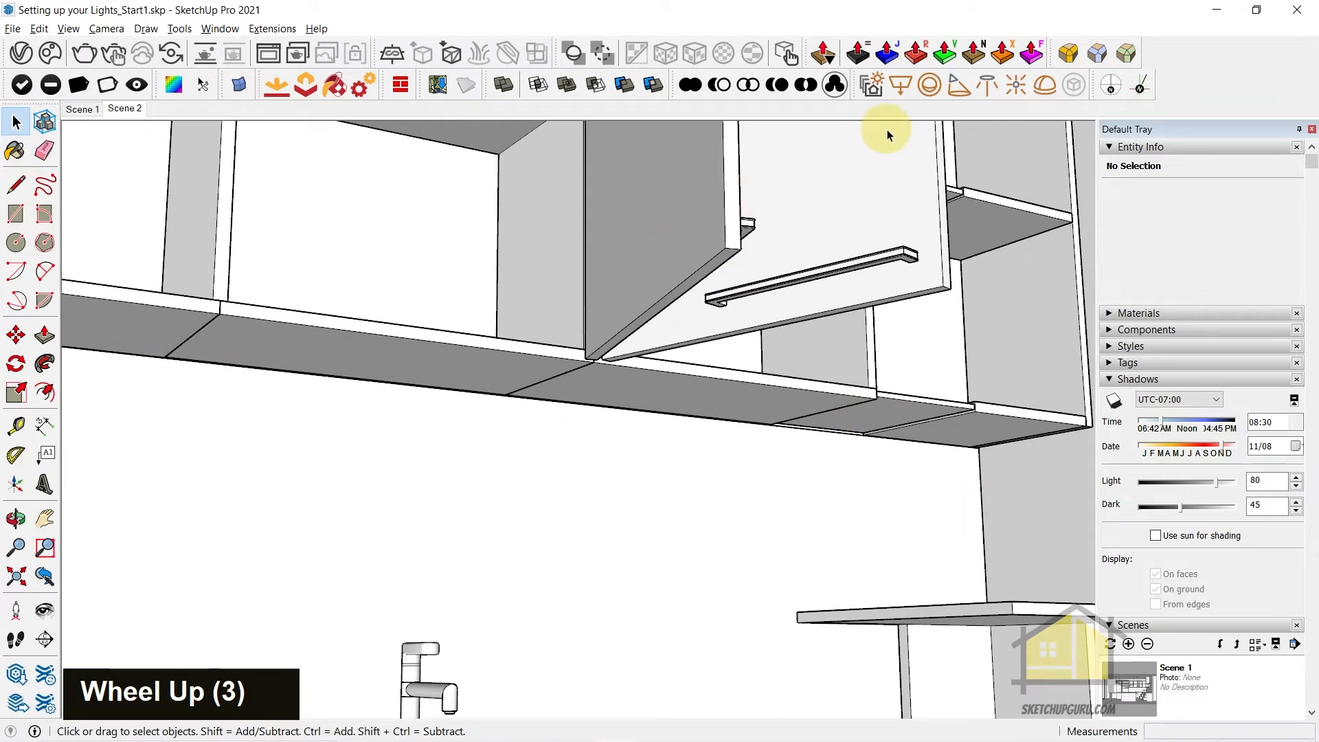
pyautogui.click(899, 88)
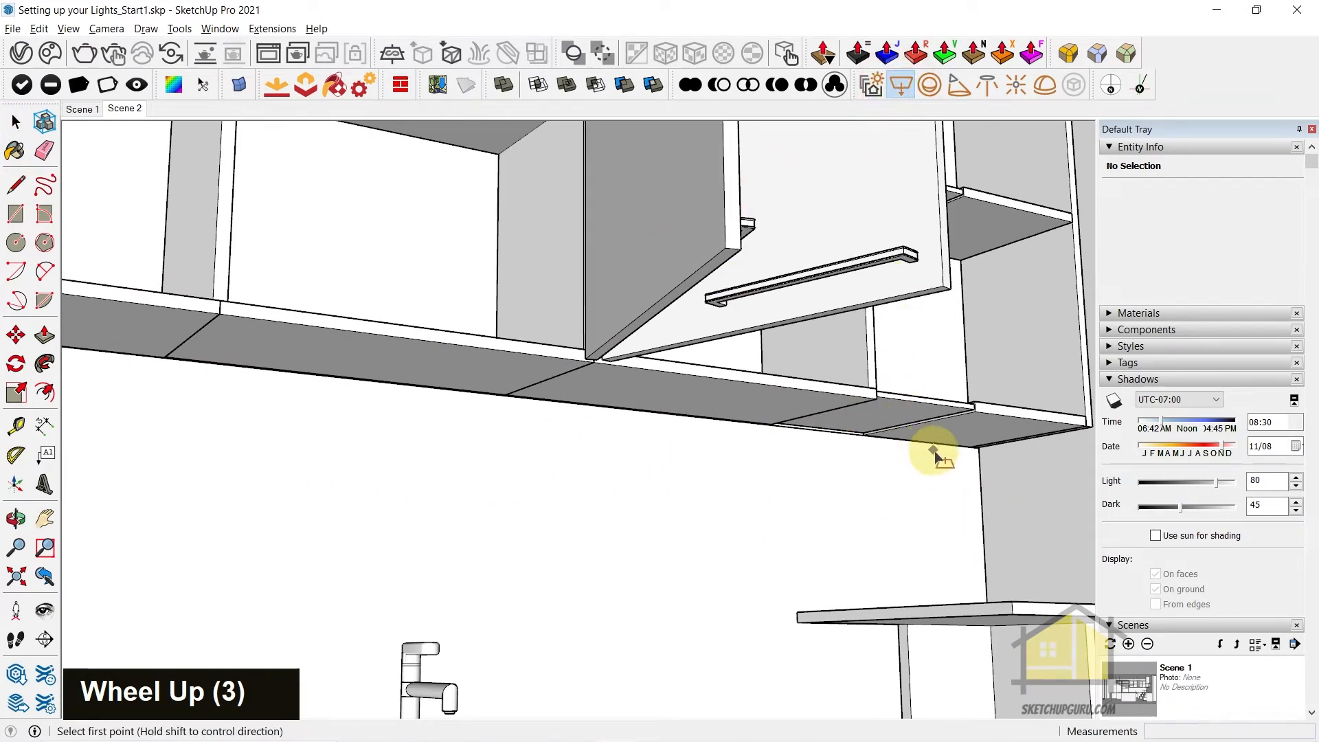
pyautogui.scroll(8, 937, 456)
pyautogui.middleClick(1029, 514)
pyautogui.moveTo(1028, 514); pyautogui.dragTo(52, 463, button='middle')
pyautogui.moveTo(848, 418); pyautogui.dragTo(368, 336, button='middle')
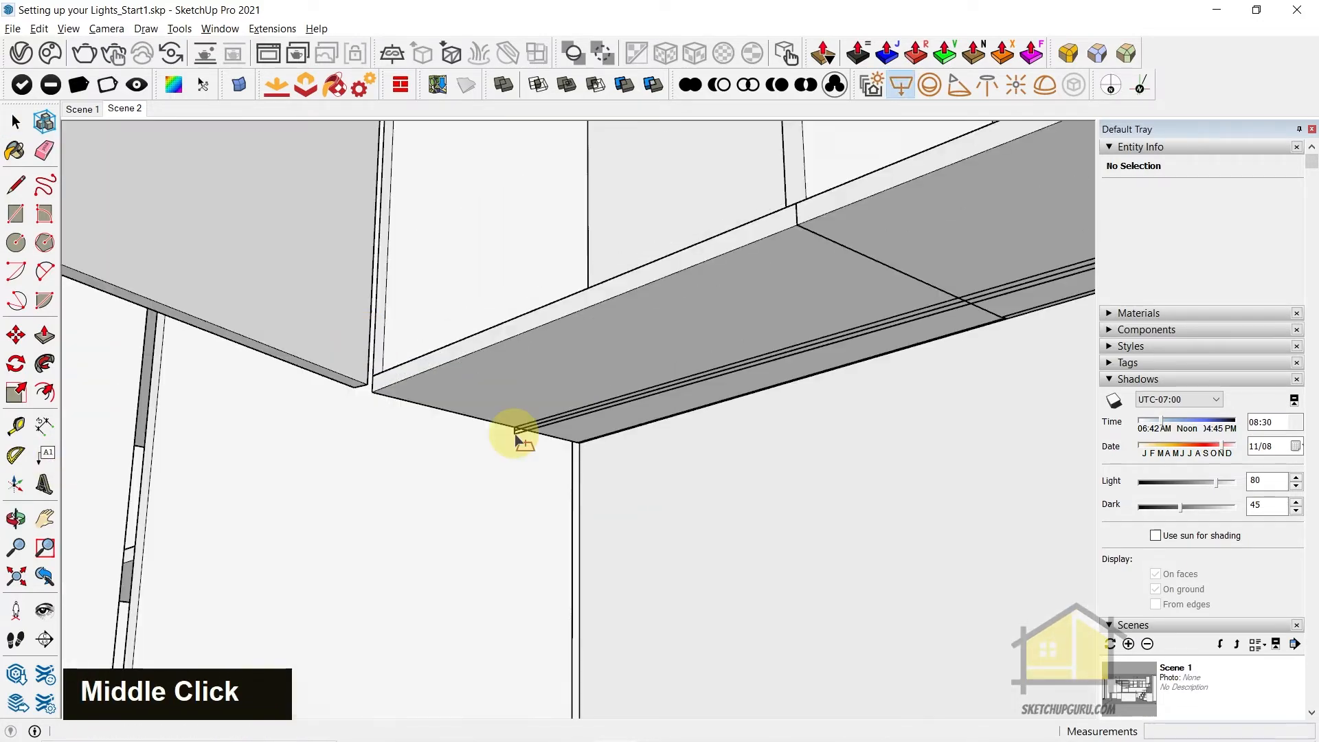
pyautogui.scroll(4, 559, 433)
pyautogui.click(562, 432)
pyautogui.moveTo(562, 431); pyautogui.dragTo(677, 403, button='middle')
pyautogui.keyDown('shift'); pyautogui.scroll(-13, 538, 391); pyautogui.keyUp('shift')
pyautogui.moveTo(539, 391); pyautogui.dragTo(1113, 410, button='middle')
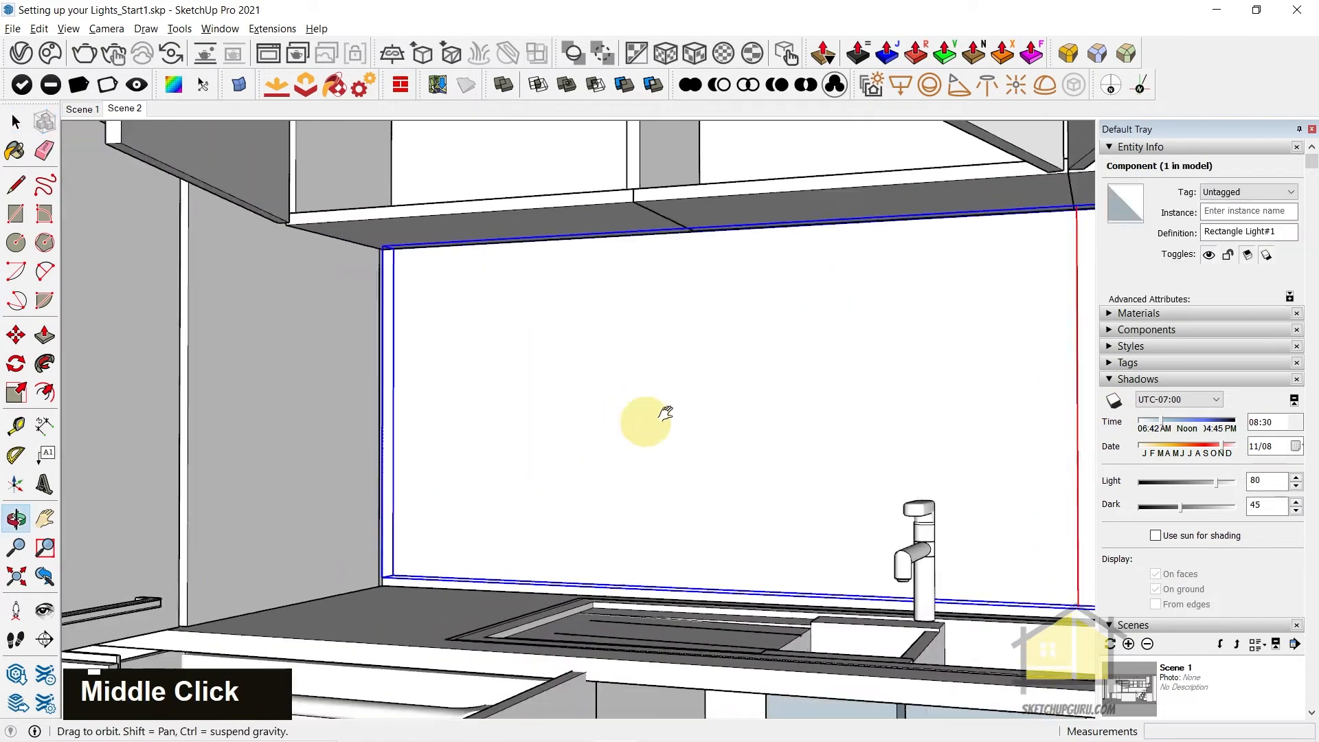
pyautogui.press('space')
# Stretch the under-cabinet rectangle light lengthwise by a factor of about 1.01 towards the tall cabinet
pyautogui.scroll(6, 491, 426)
pyautogui.scroll(-3, 500, 352)
pyautogui.press('s')
pyautogui.click(501, 377)
pyautogui.scroll(3, 509, 377)
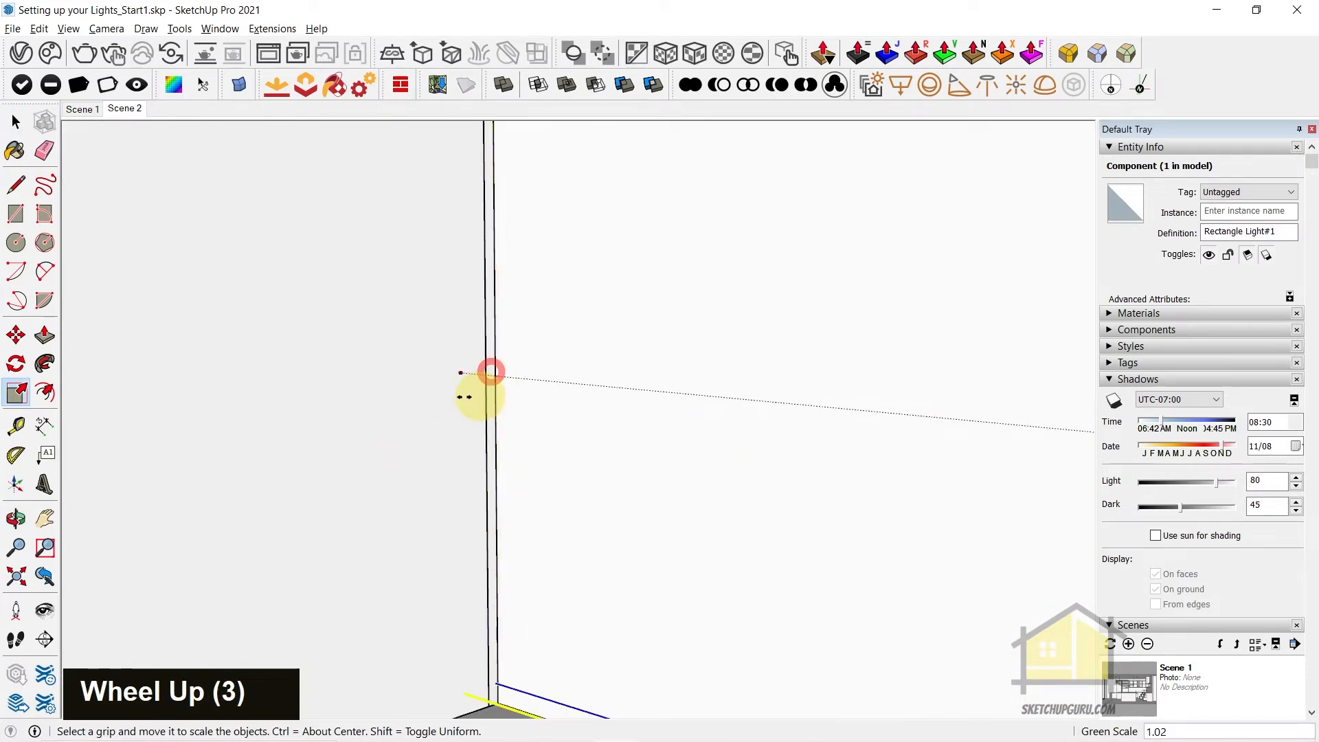
pyautogui.scroll(-8, 465, 471)
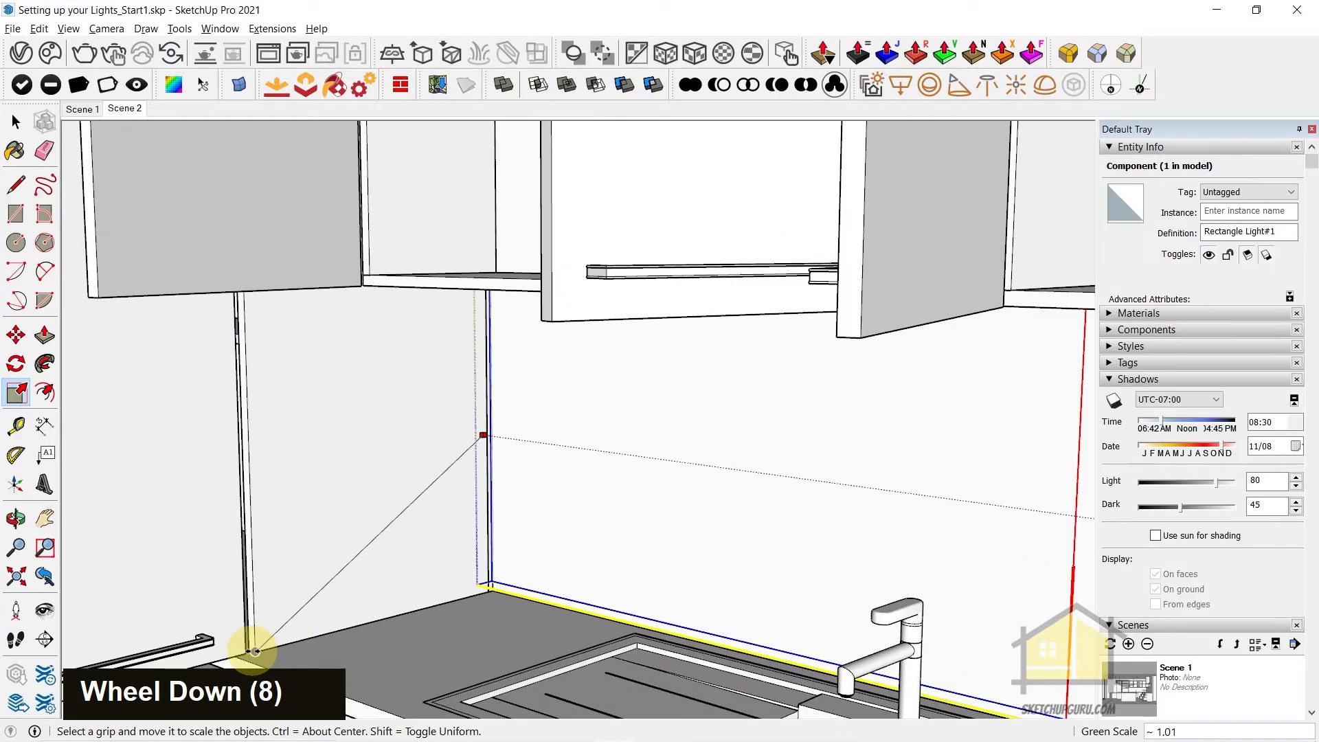
pyautogui.click(254, 650)
# Open the chimney hood for editing and bring one of the spotlights on its underside into close view
pyautogui.moveTo(584, 549); pyautogui.dragTo(783, 559, button='middle')
pyautogui.keyDown('shift'); pyautogui.moveTo(835, 481); pyautogui.dragTo(895, 507, button='middle'); pyautogui.keyUp('shift')
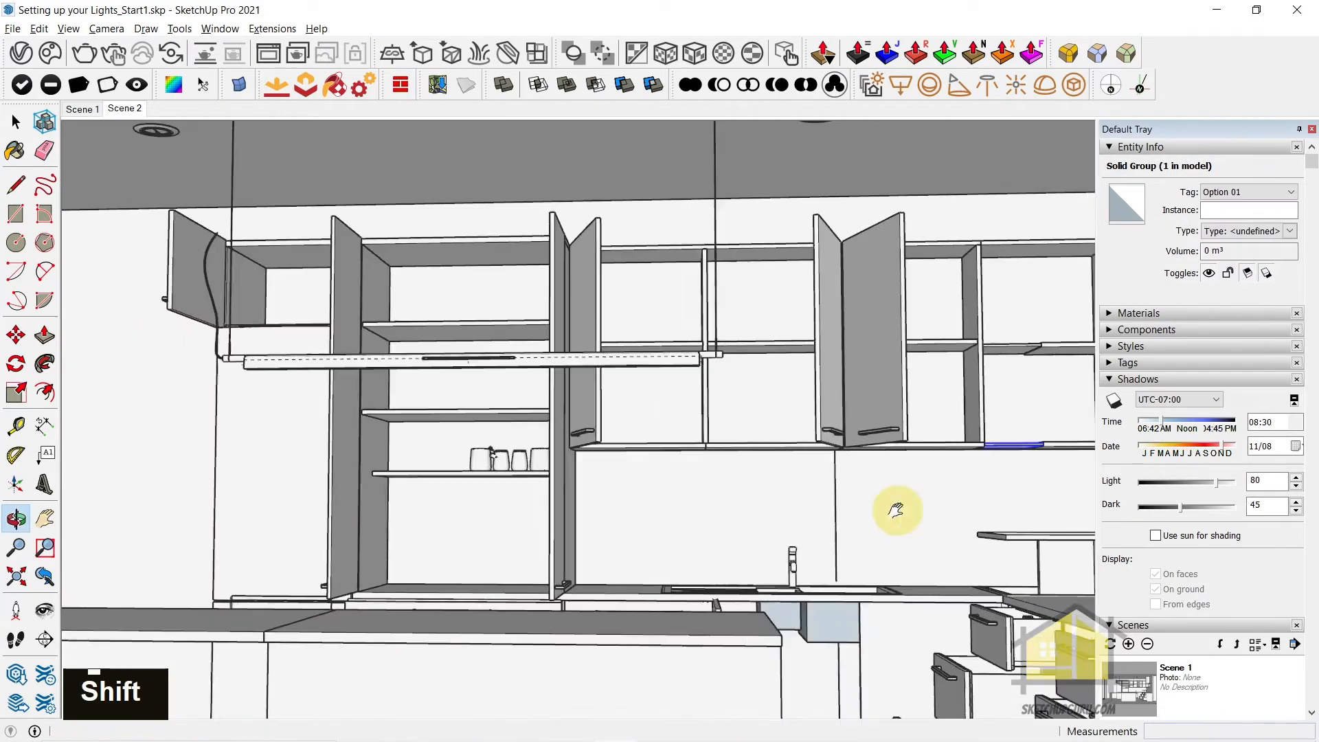
pyautogui.scroll(-4, 869, 507)
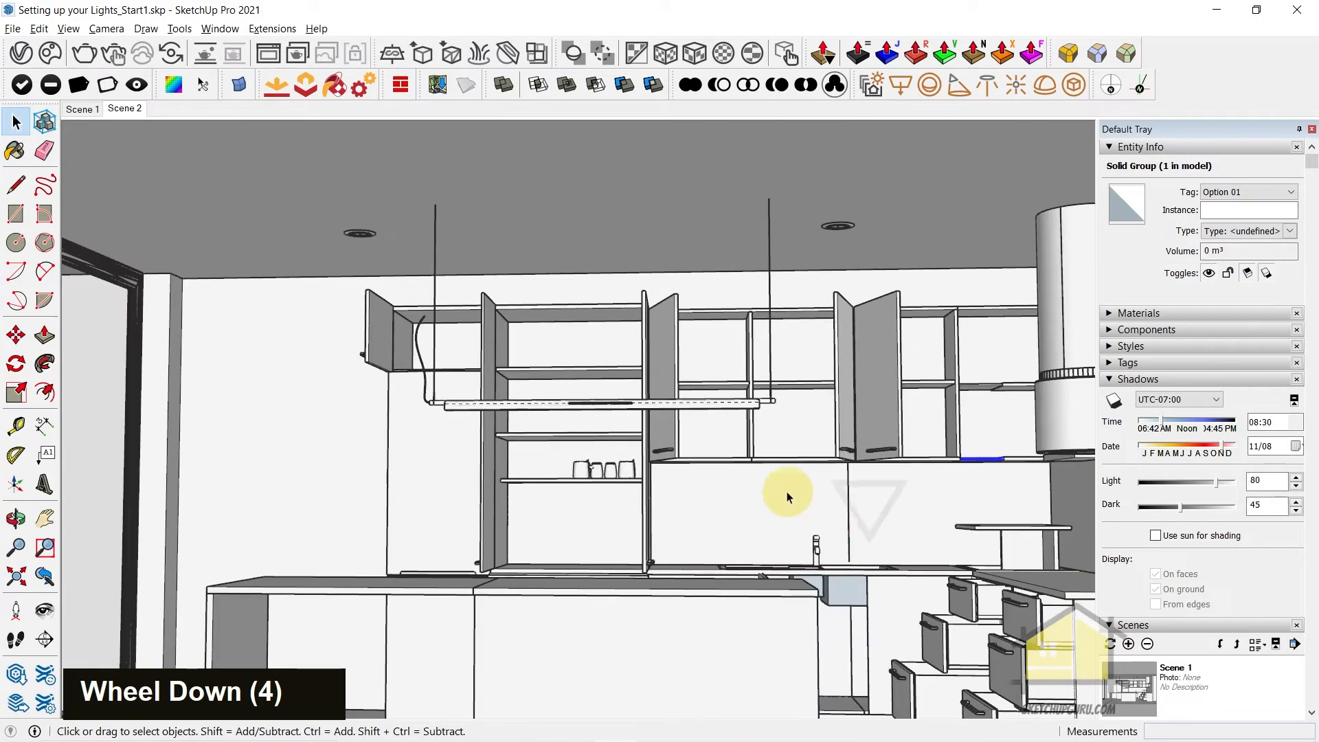
pyautogui.moveTo(793, 501); pyautogui.dragTo(798, 465, button='middle')
pyautogui.scroll(11, 1065, 462)
pyautogui.keyDown('shift'); pyautogui.moveTo(1039, 463); pyautogui.dragTo(771, 398, button='middle'); pyautogui.keyUp('shift')
pyautogui.scroll(14, 789, 366)
pyautogui.middleClick(793, 315)
pyautogui.moveTo(793, 315); pyautogui.dragTo(746, 161, button='middle')
pyautogui.scroll(4, 740, 227)
pyautogui.doubleClick(740, 228)
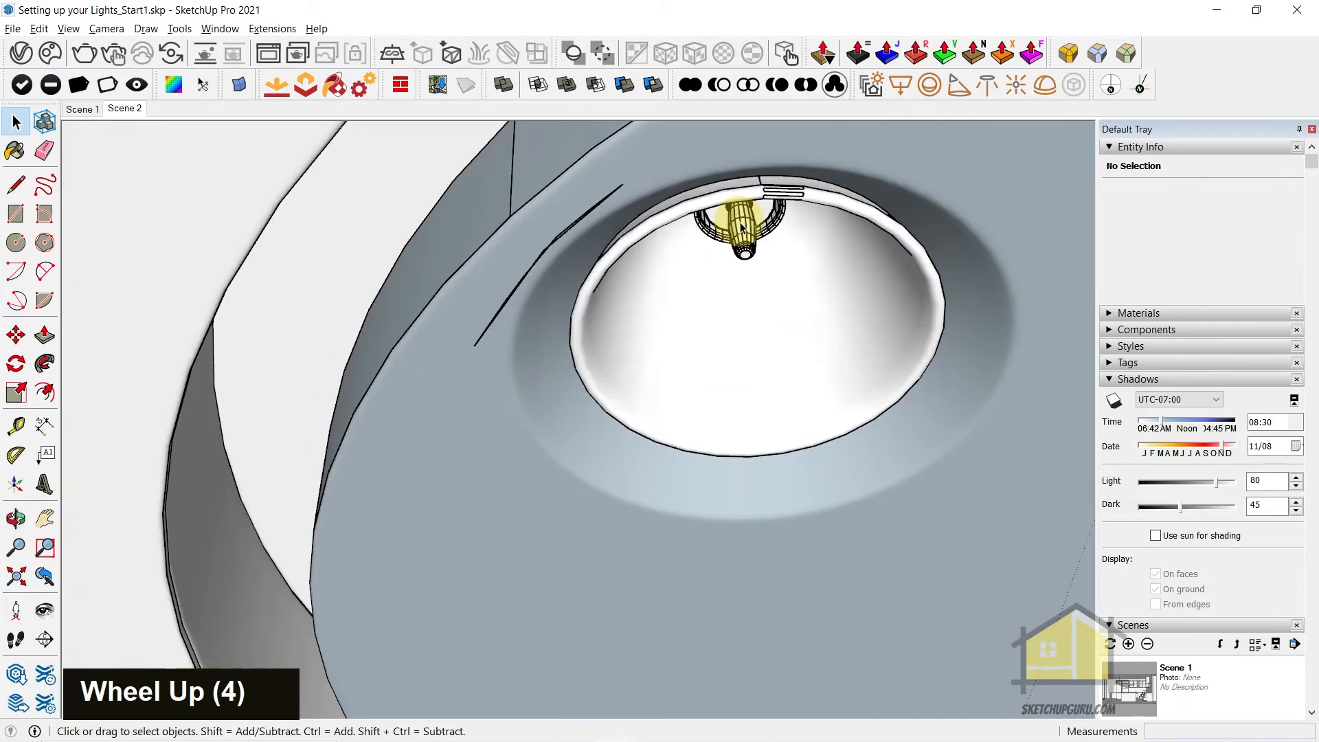
pyautogui.scroll(-4, 741, 228)
pyautogui.moveTo(741, 229); pyautogui.dragTo(610, 321, button='middle')
pyautogui.scroll(-3, 711, 200)
pyautogui.scroll(7, 668, 233)
pyautogui.moveTo(624, 232); pyautogui.dragTo(620, 228, button='middle')
pyautogui.scroll(-7, 615, 230)
pyautogui.scroll(20, 608, 206)
# Open the spotlight's nested groups, select the bulb component and convert it into a V-Ray Mesh Light
pyautogui.doubleClick(625, 310)
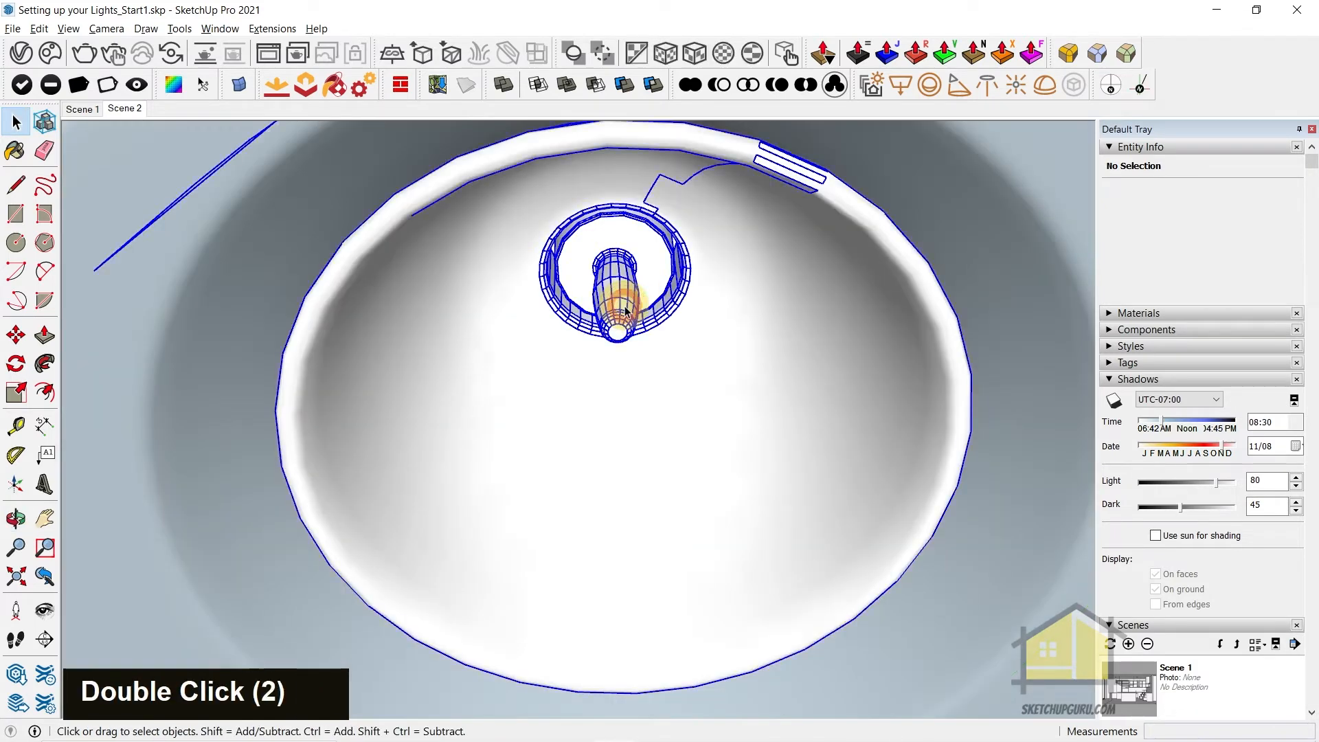
pyautogui.doubleClick(623, 308)
pyautogui.doubleClick(614, 267)
pyautogui.scroll(-2, 678, 237)
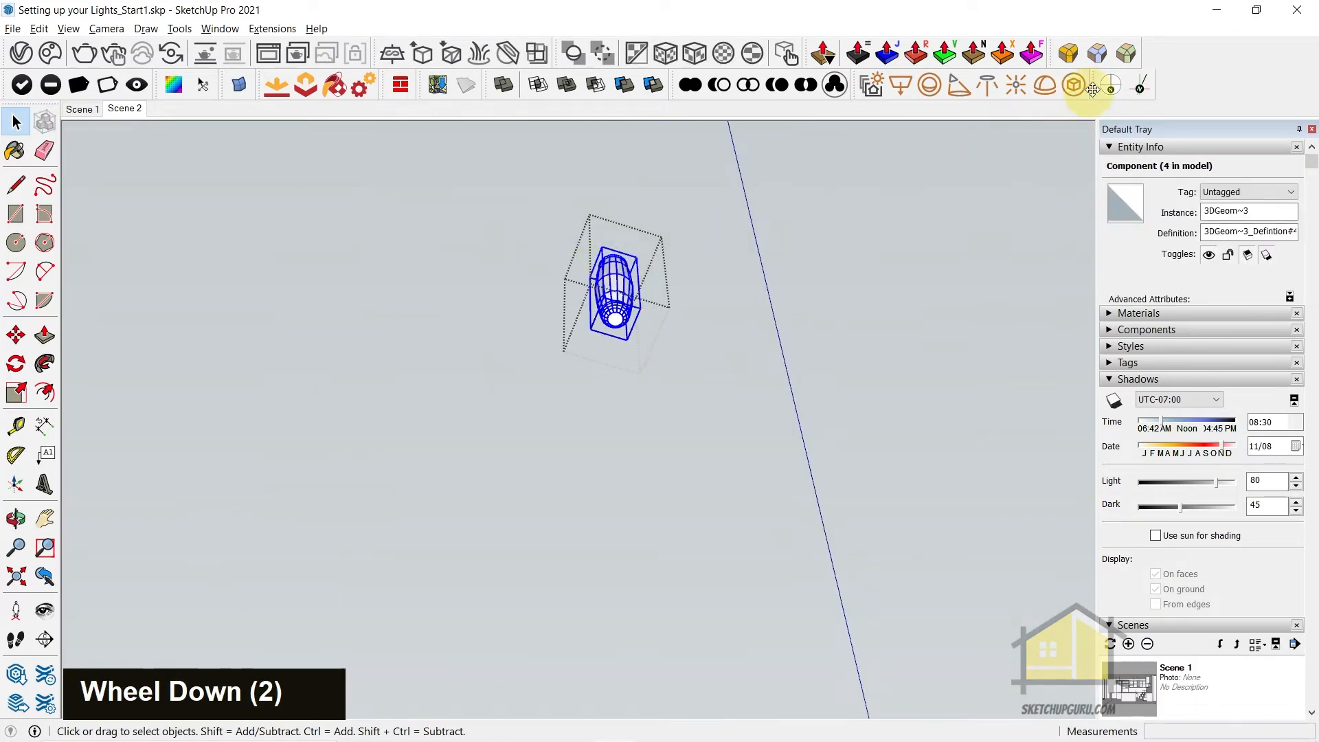
pyautogui.click(1072, 86)
# Leave the chimney hood's nested groups and return to the Scene 2 view
pyautogui.middleClick(619, 302)
pyautogui.scroll(-12, 620, 302)
pyautogui.moveTo(620, 302); pyautogui.dragTo(628, 255, button='middle')
pyautogui.press('Escape')
pyautogui.click(665, 441)
pyautogui.moveTo(665, 441); pyautogui.dragTo(640, 491, button='middle')
pyautogui.press('Escape')
pyautogui.click(641, 490)
pyautogui.press('Escape')
pyautogui.scroll(-3, 628, 454)
pyautogui.press('Escape')
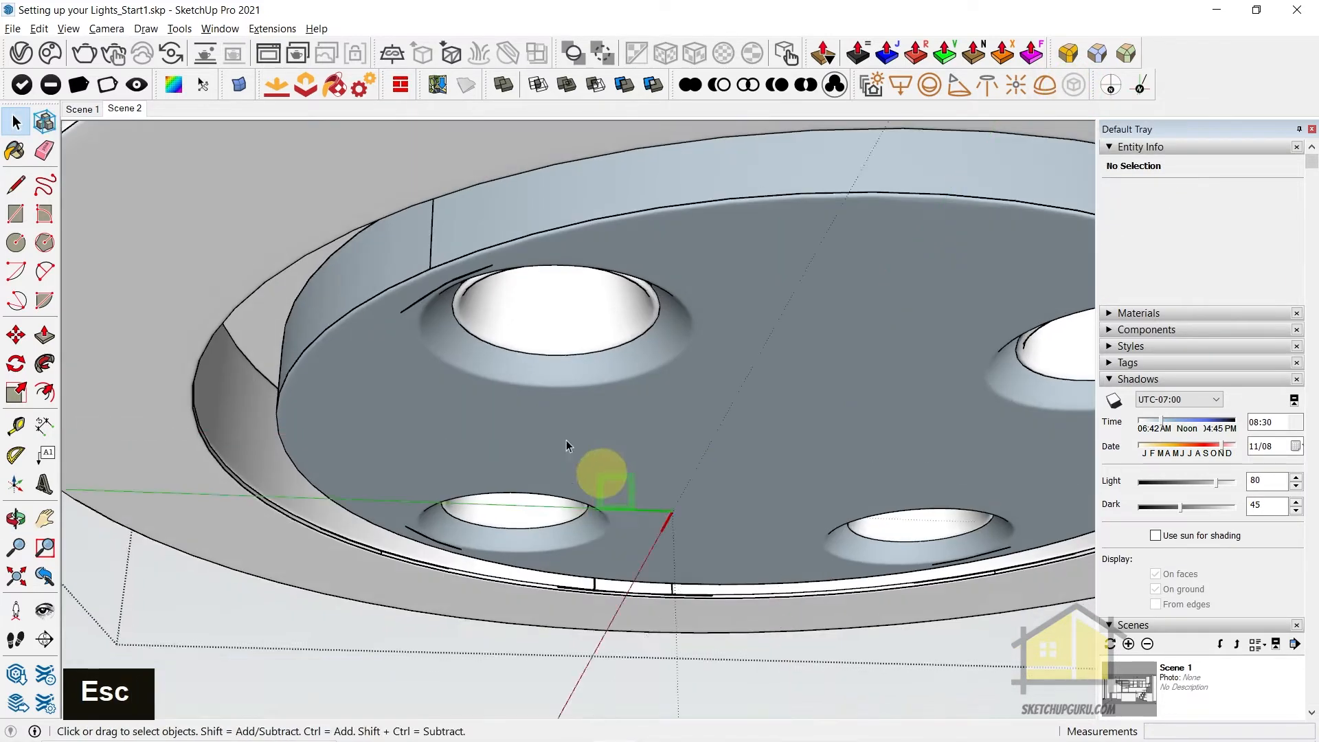
pyautogui.press('Escape')
pyautogui.press('Escape')
pyautogui.click(96, 111)
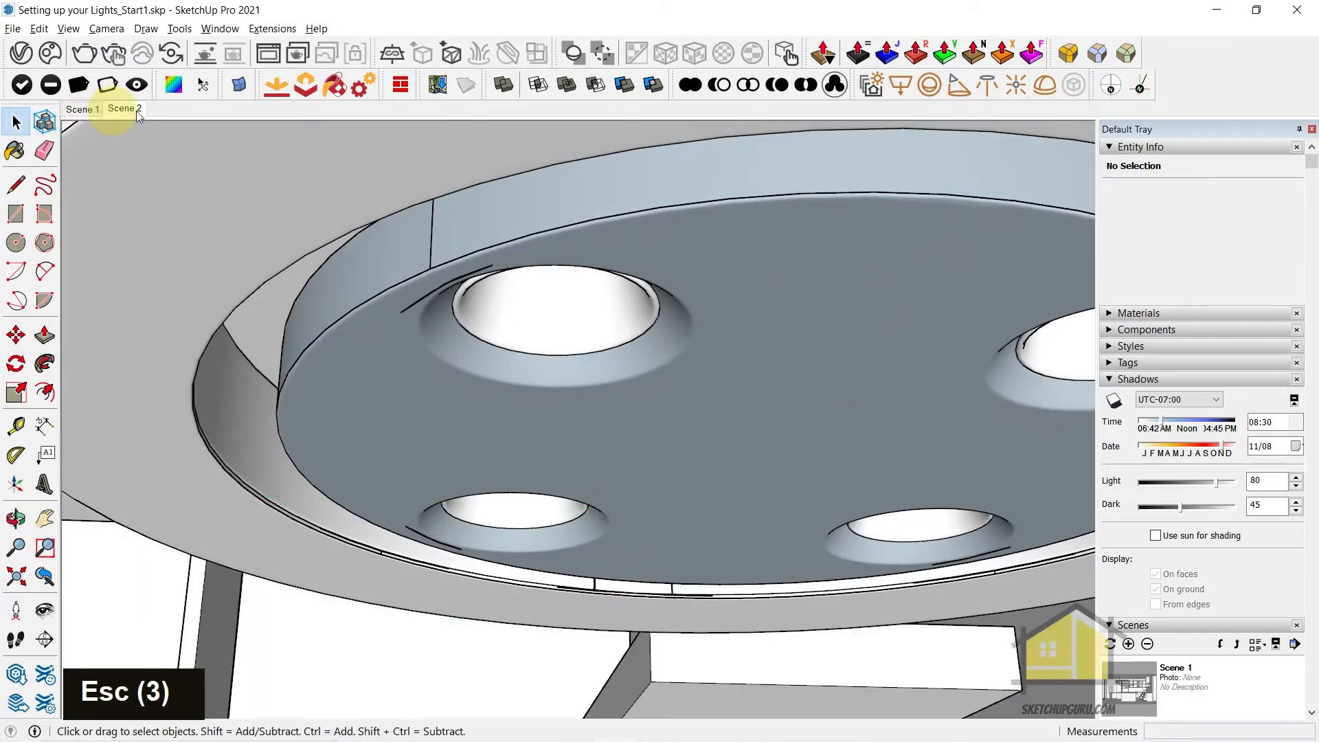
pyautogui.click(125, 110)
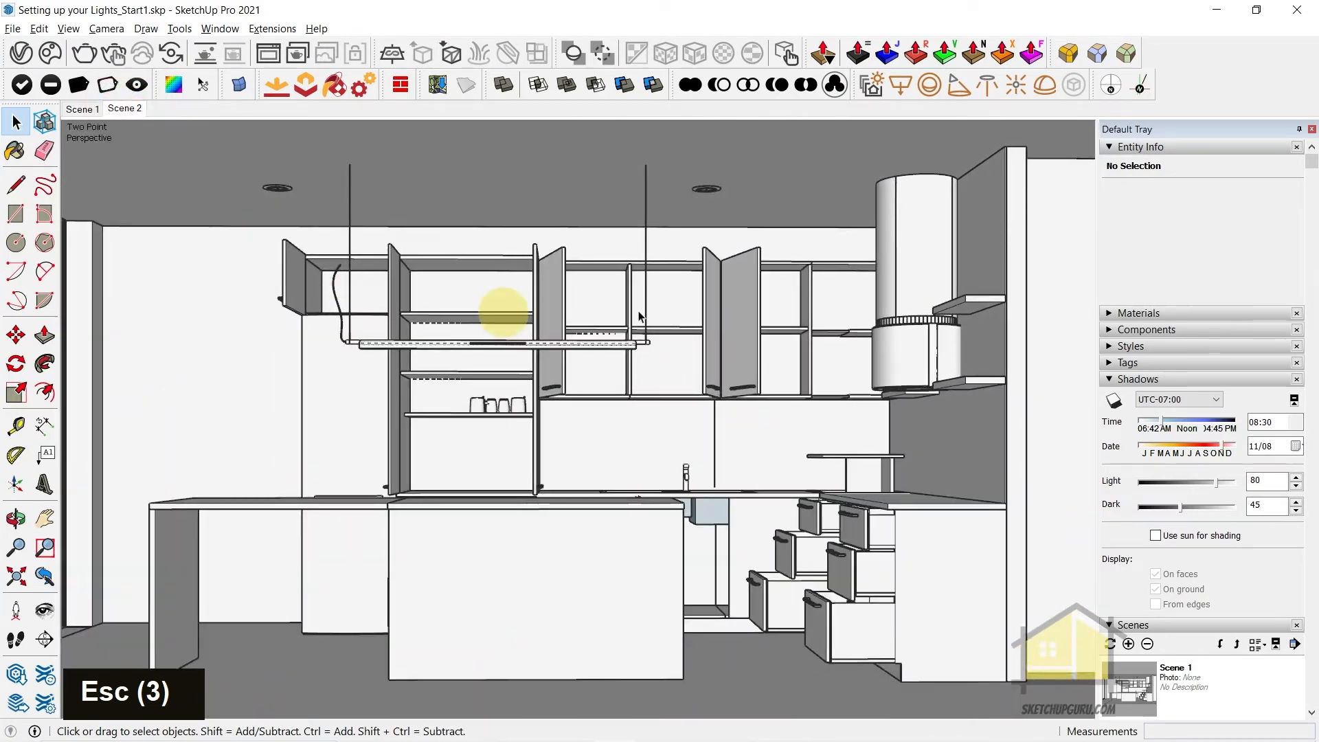
# Rename Mesh Light as Hanging Light and Mesh Light#1 as Chimney Lights in the V-Ray light assets
pyautogui.click(21, 52)
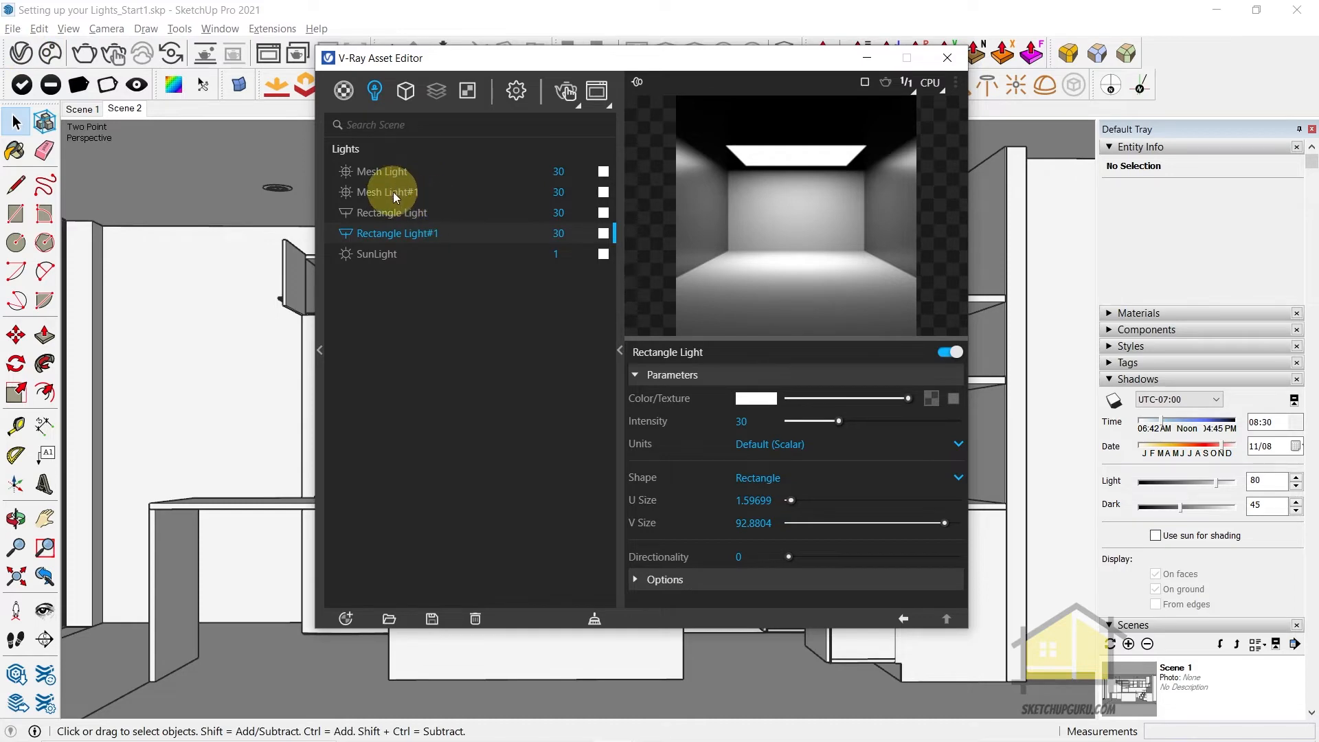
pyautogui.click(393, 174)
pyautogui.rightClick(393, 173)
pyautogui.click(413, 233)
pyautogui.write('Hanging Light')
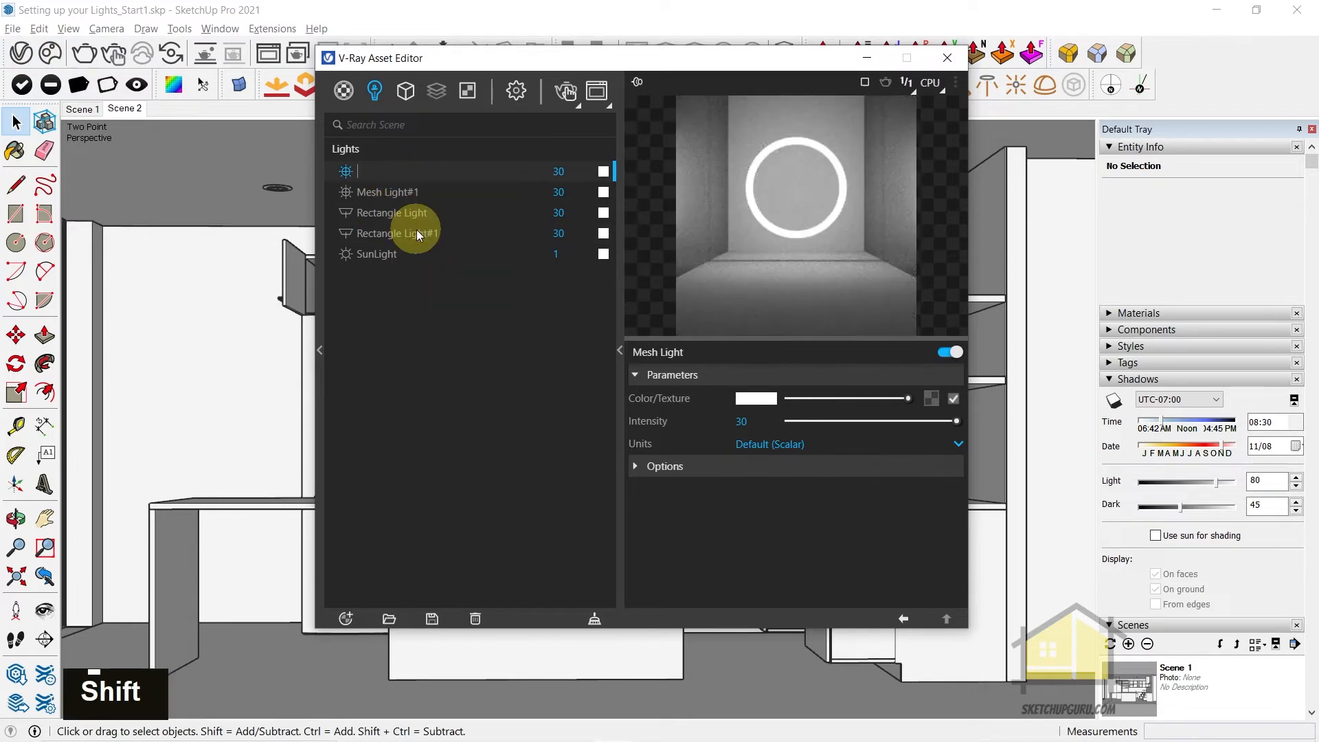
pyautogui.rightClick(374, 193)
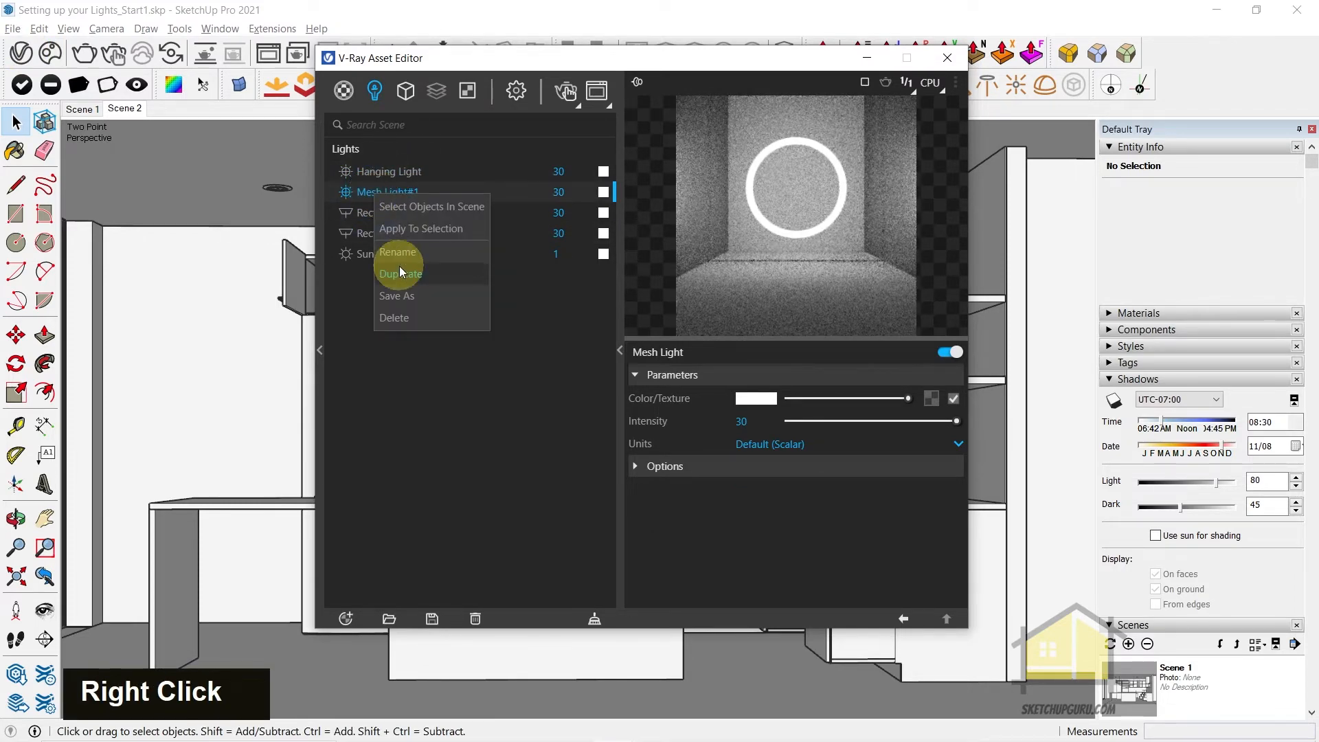
pyautogui.click(395, 253)
pyautogui.write('Chimney Lights')
# Rename Rectangle Light as Downlight and Rectangle Light#1 as LED Light in the V-Ray light assets
pyautogui.click(385, 214)
pyautogui.rightClick(384, 217)
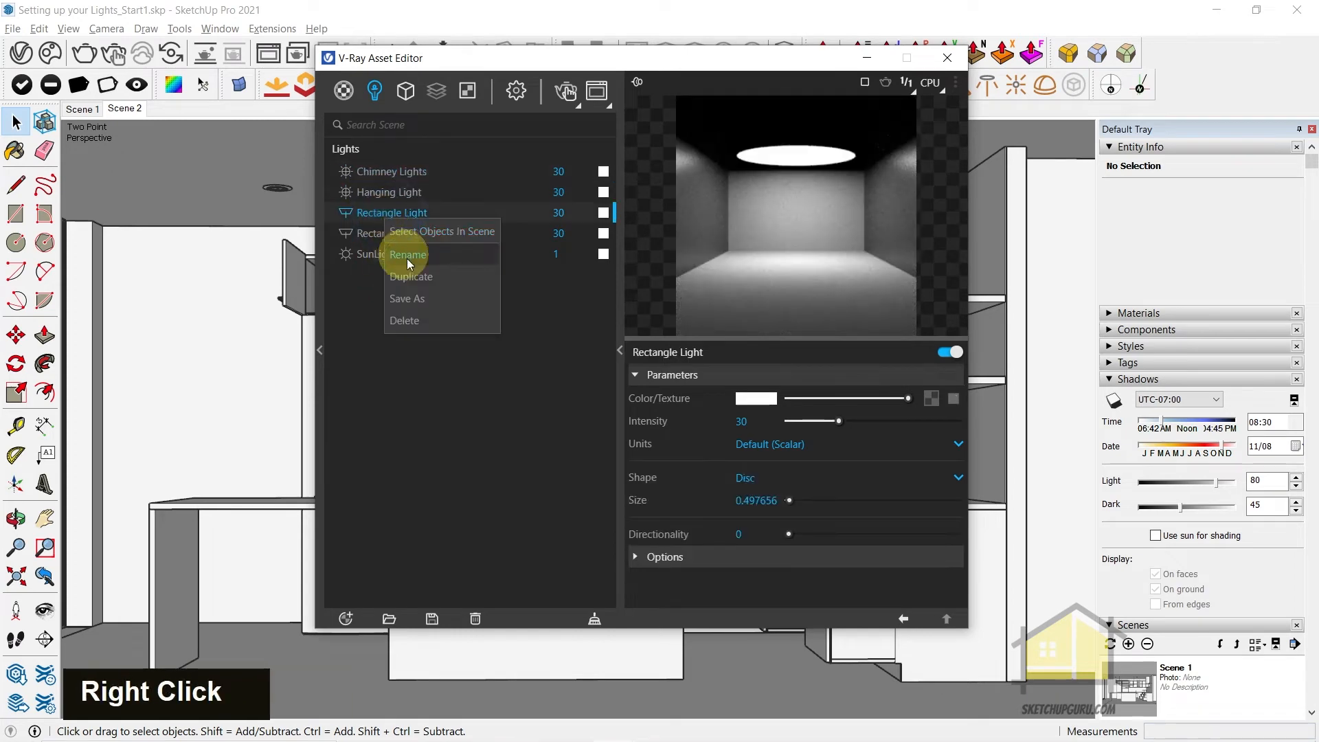
pyautogui.click(408, 255)
pyautogui.write('Downlight')
pyautogui.press('Return')
pyautogui.click(411, 235)
pyautogui.rightClick(410, 235)
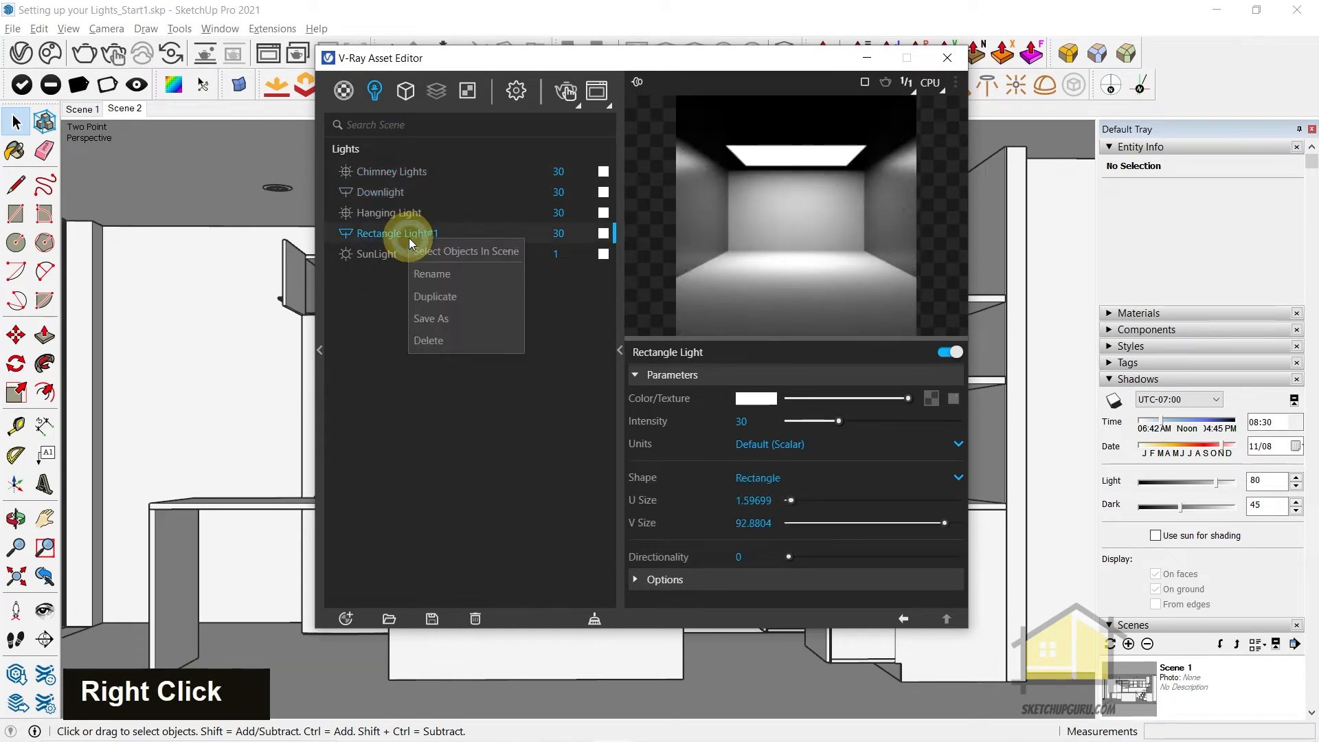
pyautogui.click(427, 271)
pyautogui.write('LED Light')
pyautogui.press('Return')
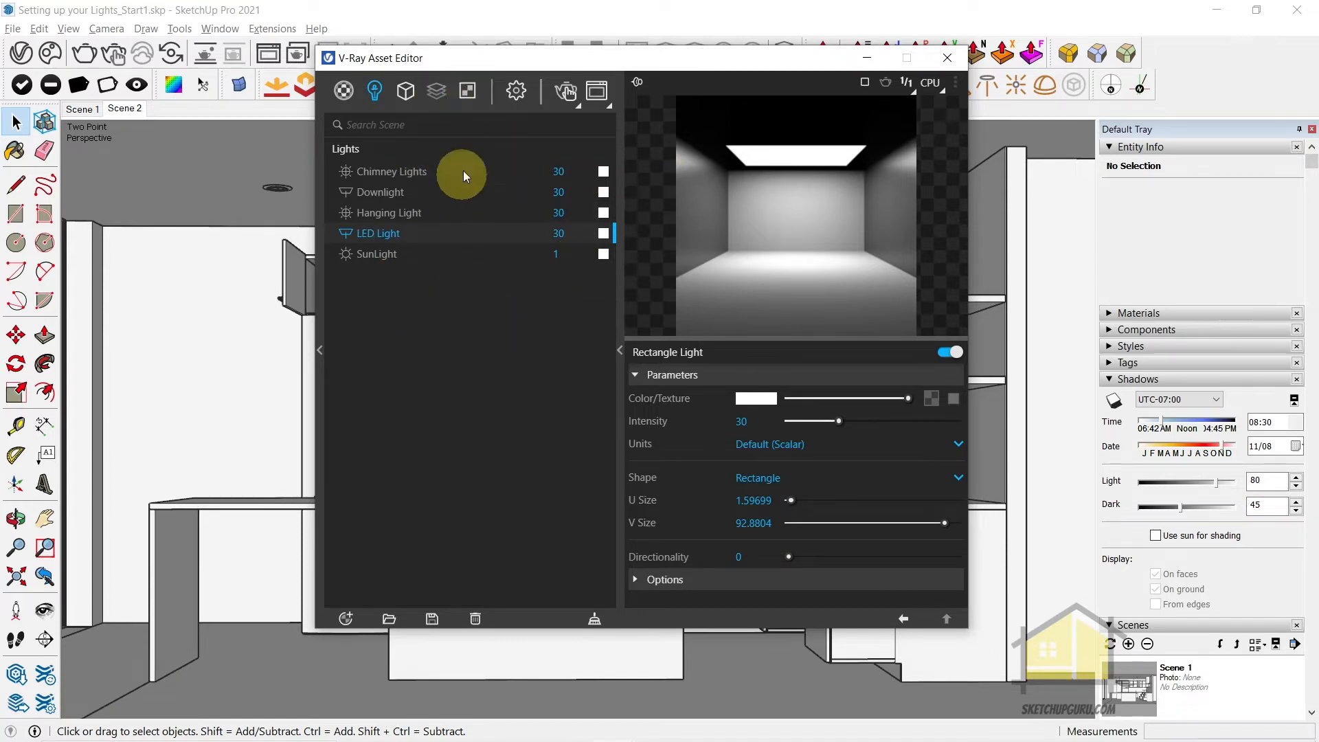
# Add a Light Mix render element to the V-Ray scene
pyautogui.click(435, 90)
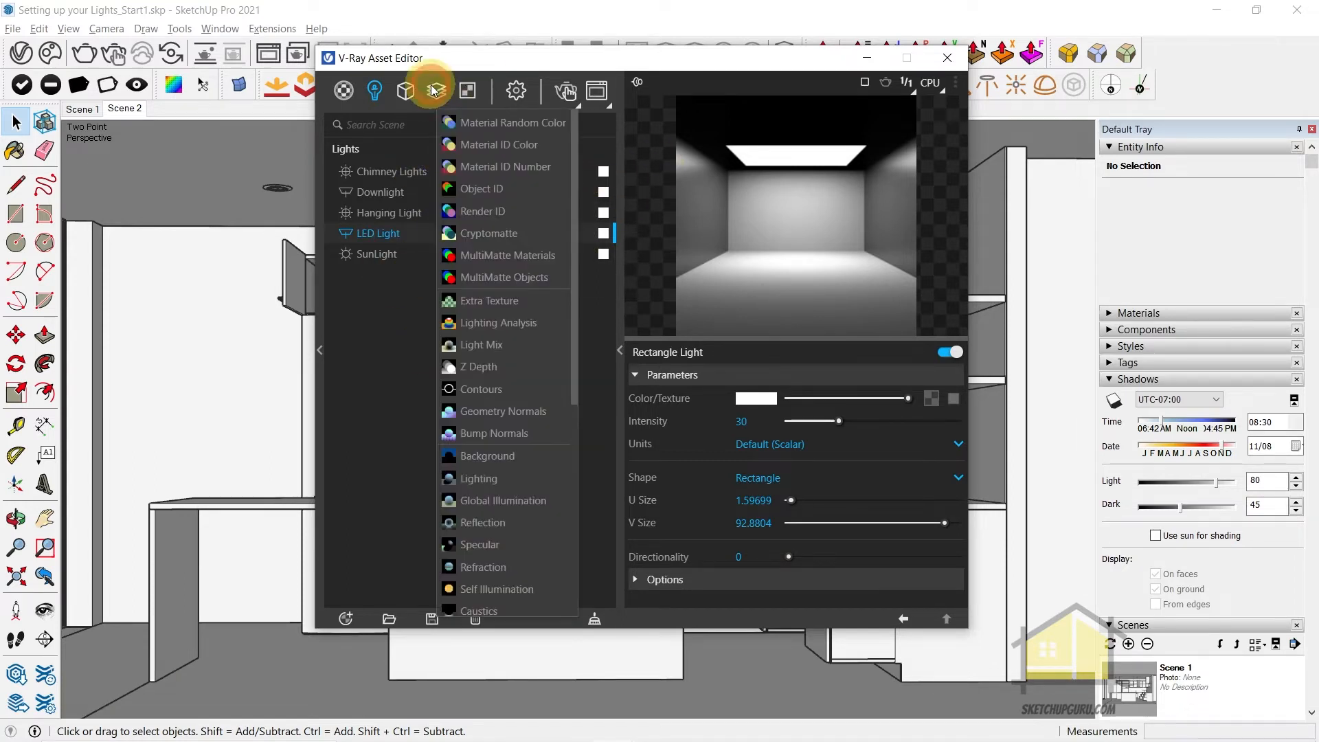
pyautogui.click(504, 347)
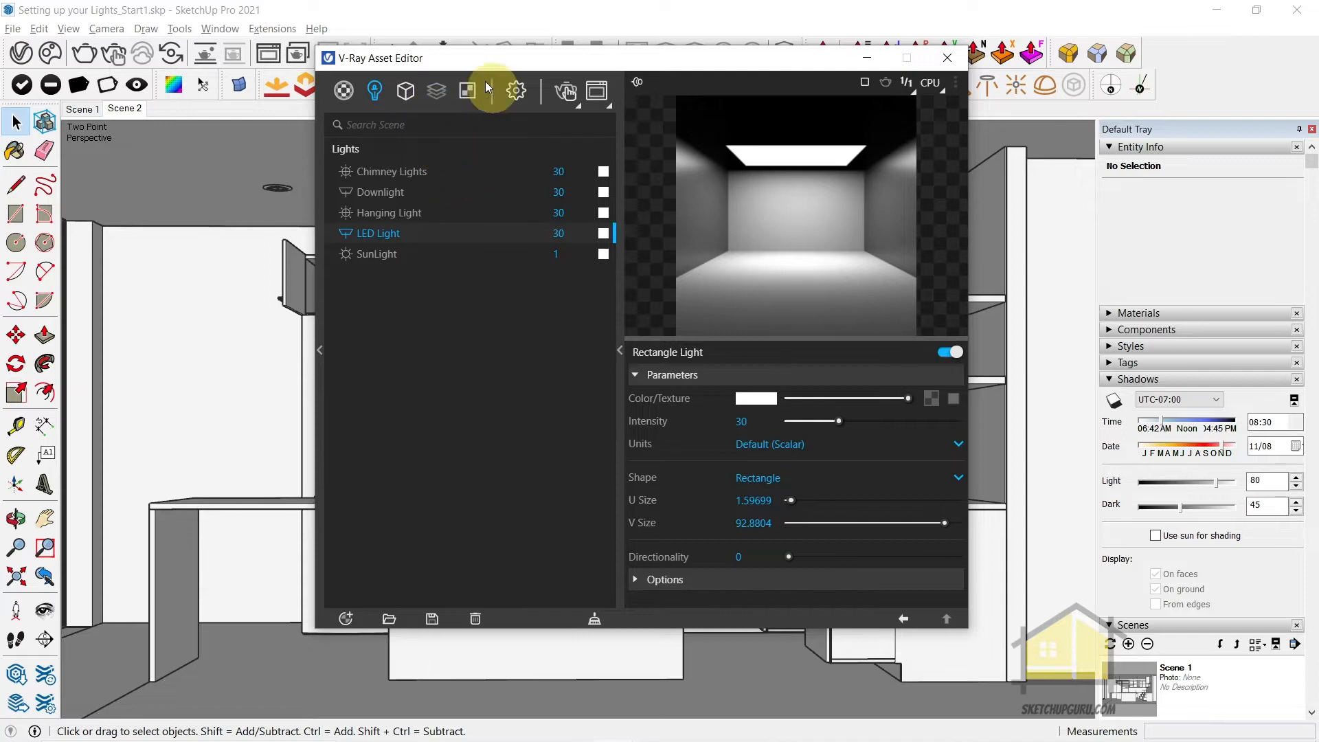
pyautogui.moveTo(435, 90)
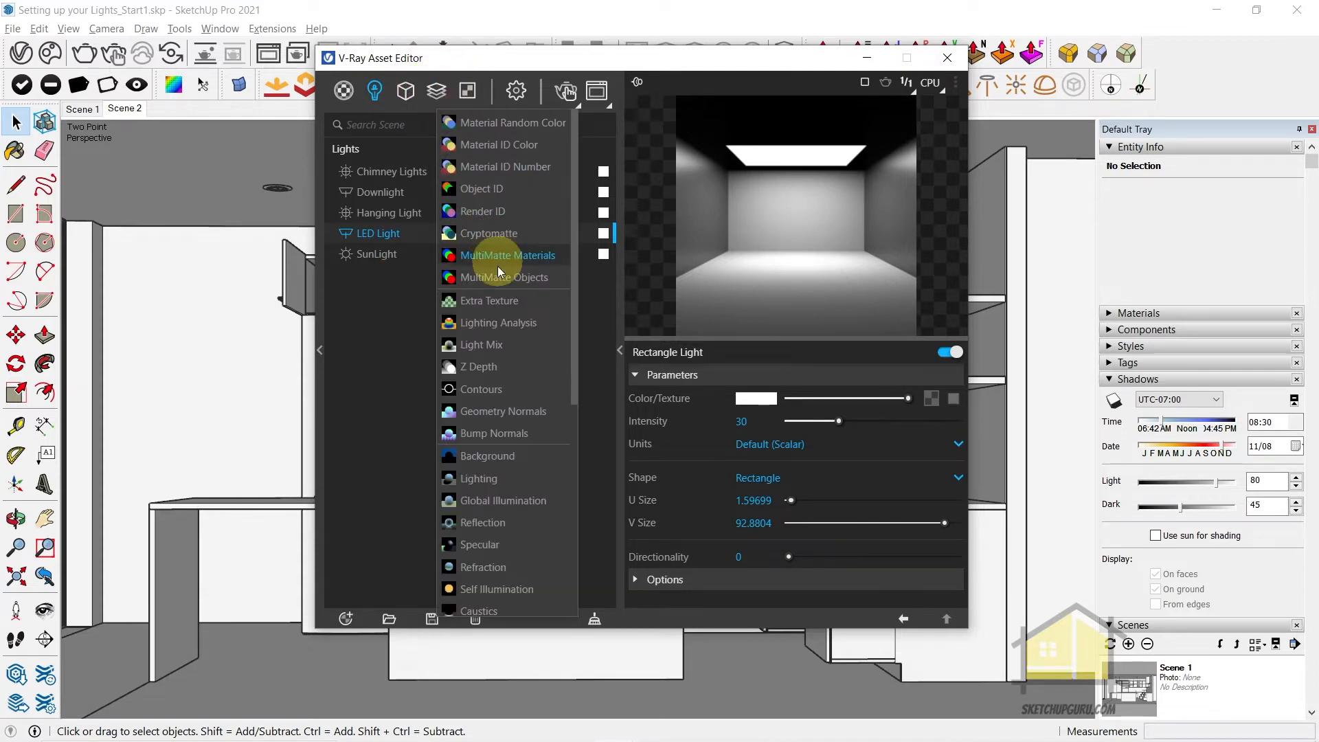
pyautogui.click(504, 344)
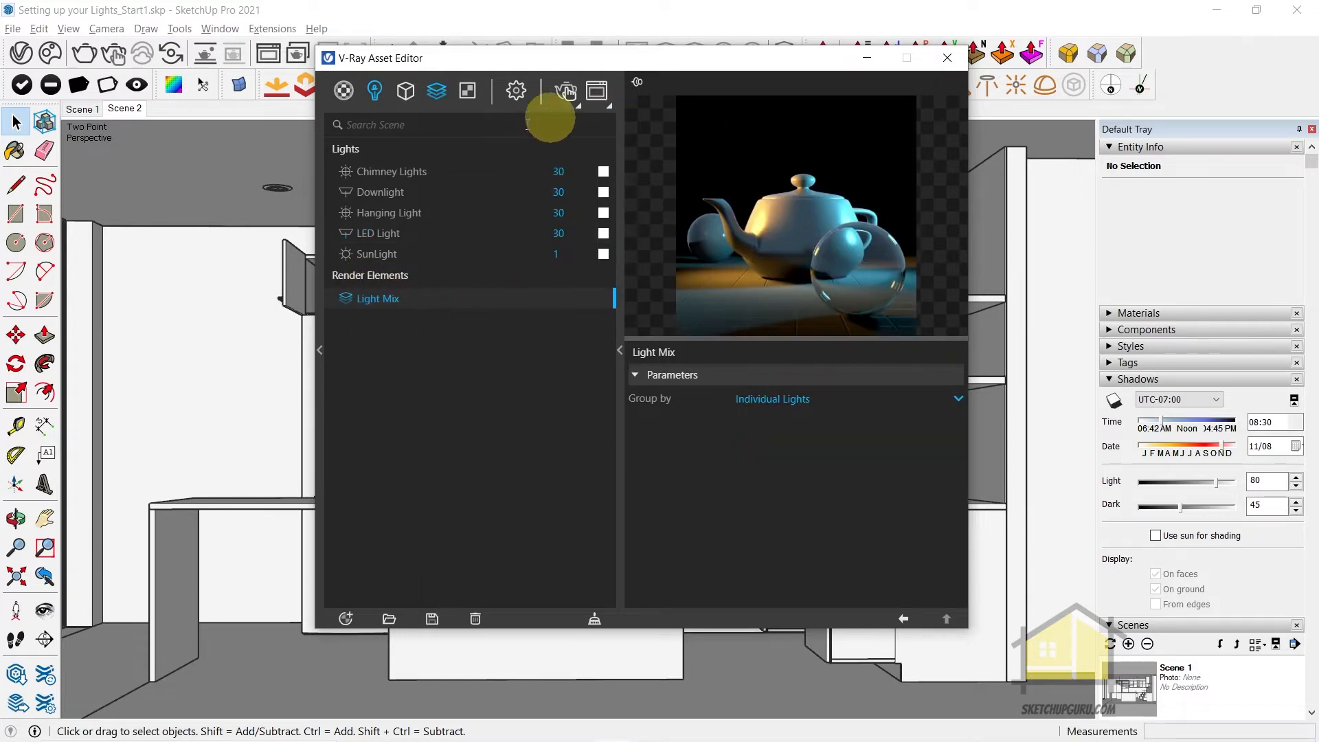
# Run an interactive render, review the LightMix source layer's individual light entries in the frame buffer, and stop the render
pyautogui.click(113, 113)
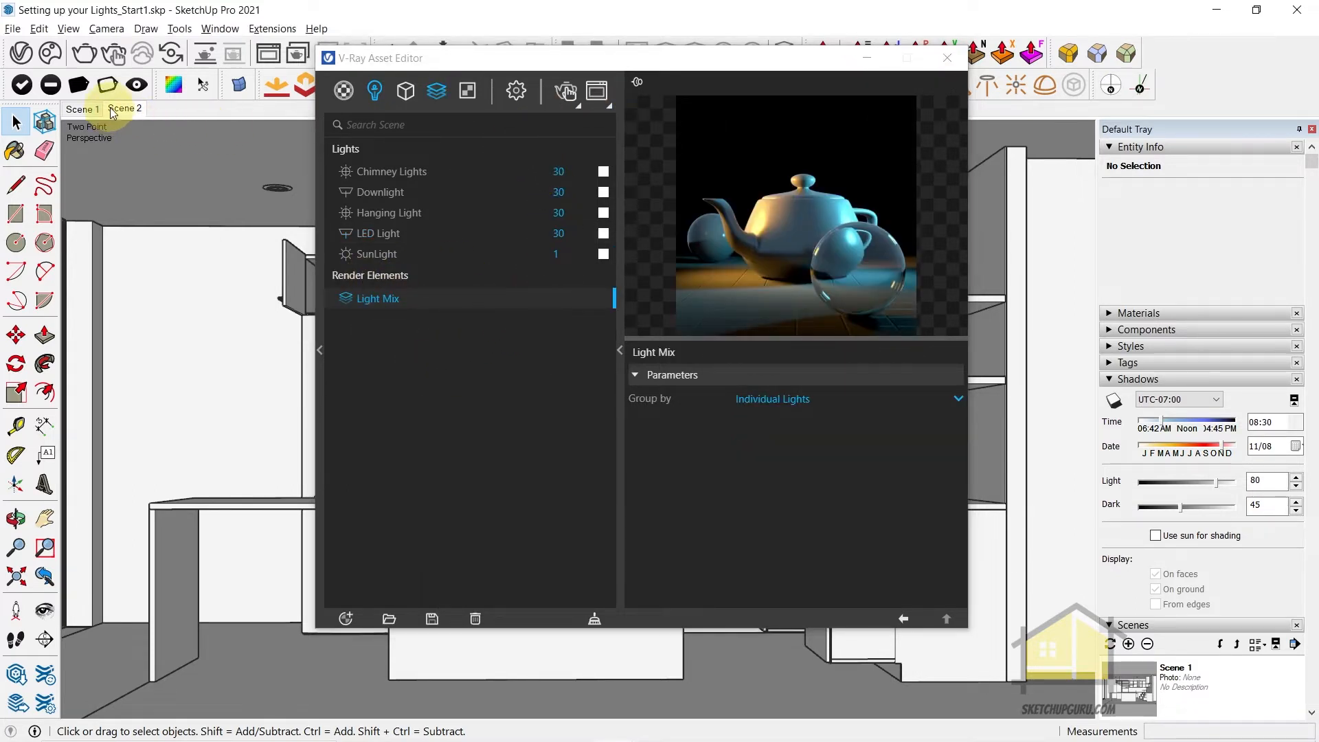
pyautogui.click(567, 91)
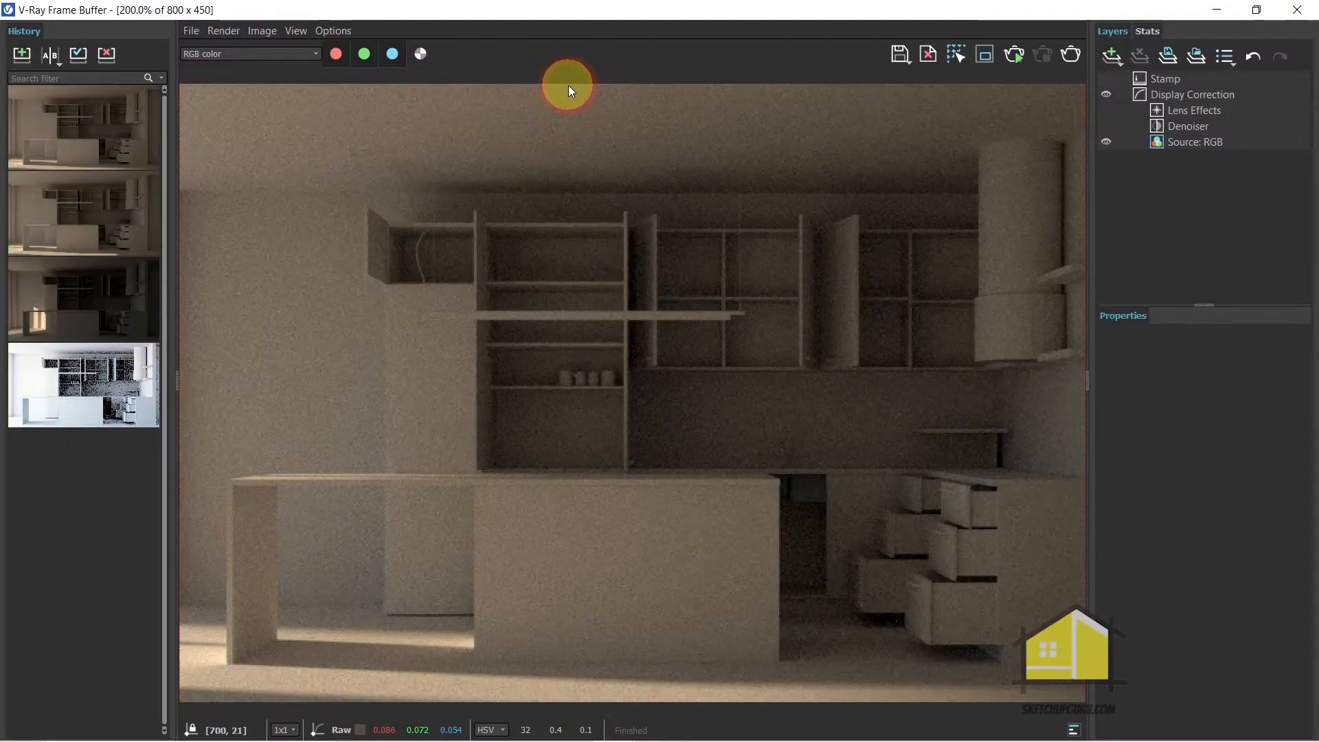
pyautogui.scroll(1, 580, 403)
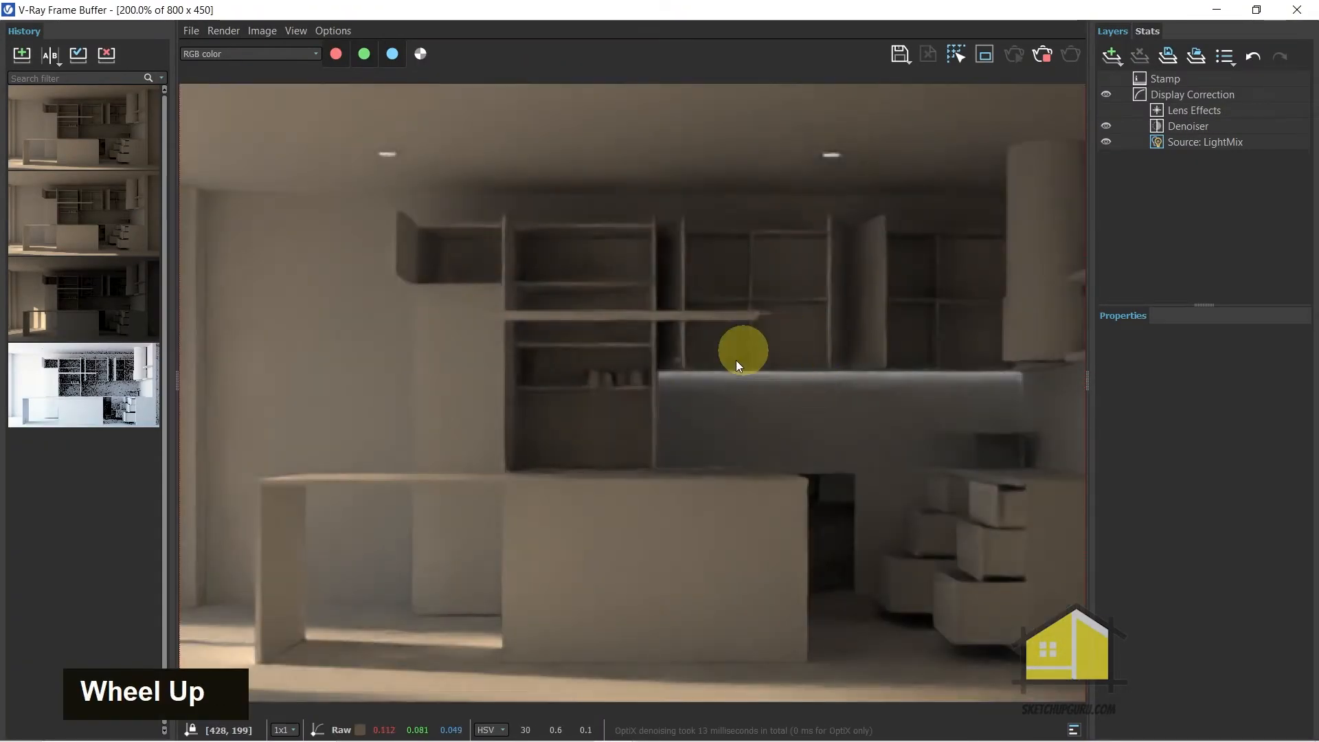
pyautogui.scroll(-1, 943, 368)
pyautogui.scroll(1, 684, 406)
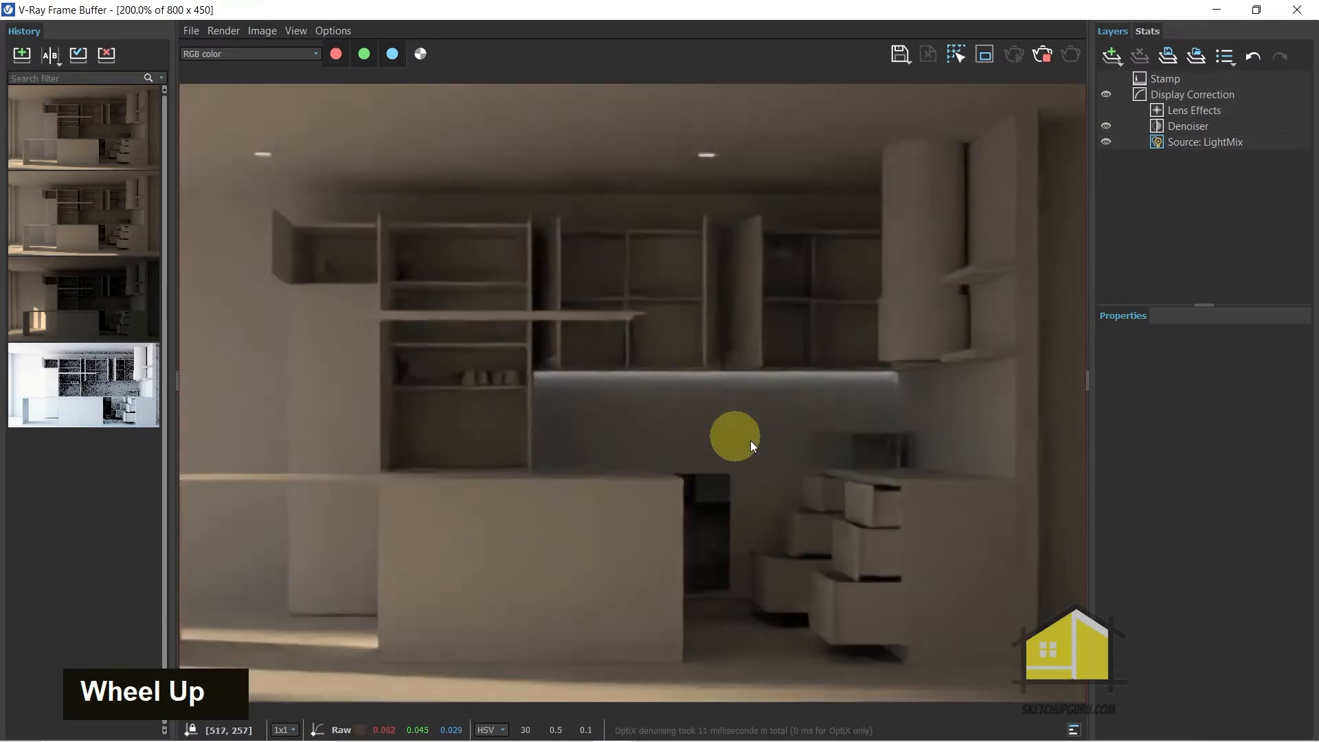
pyautogui.scroll(-1, 568, 415)
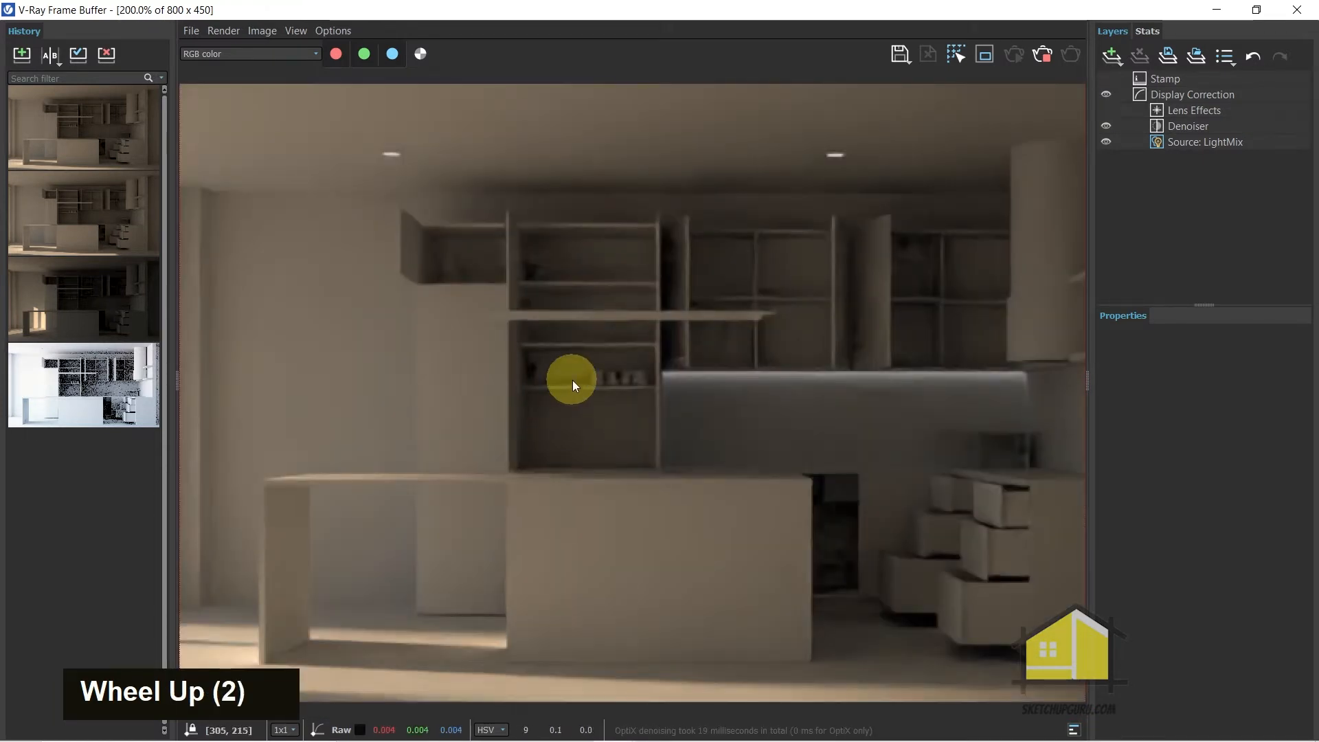
pyautogui.click(1190, 141)
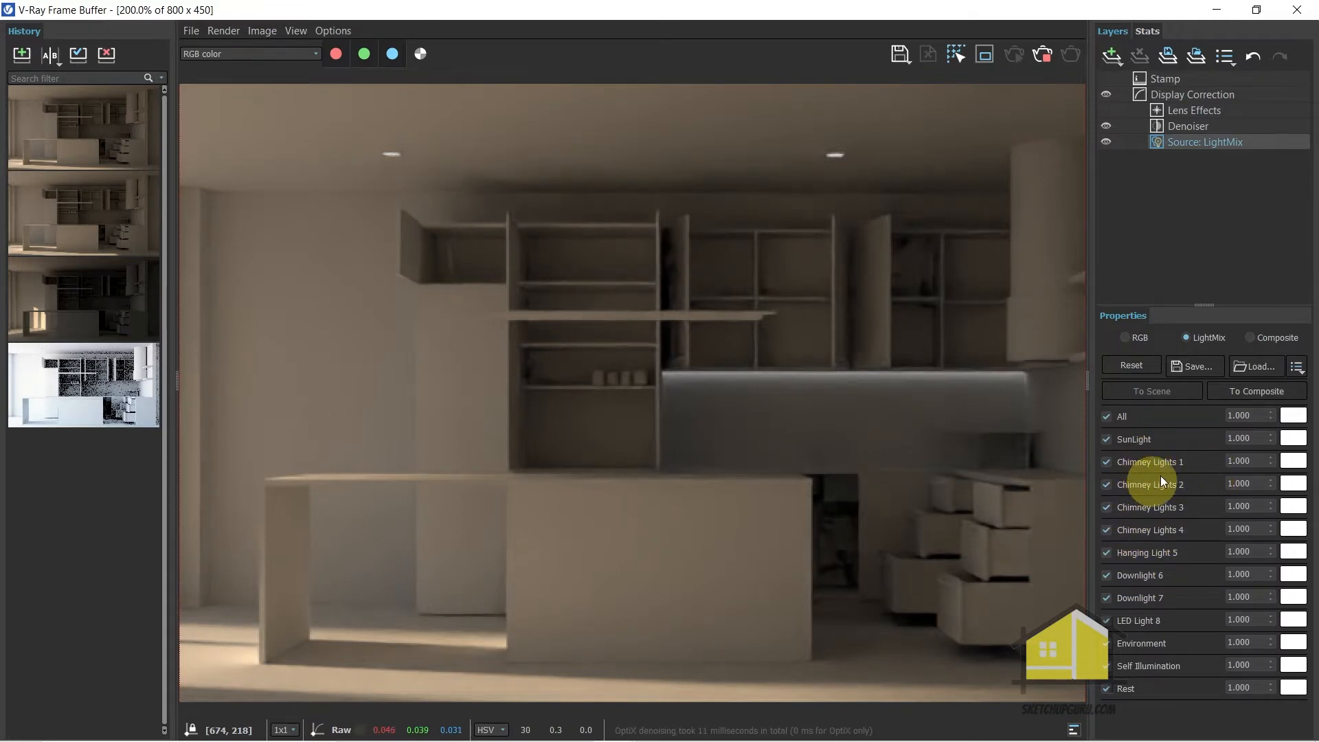
pyautogui.click(1042, 55)
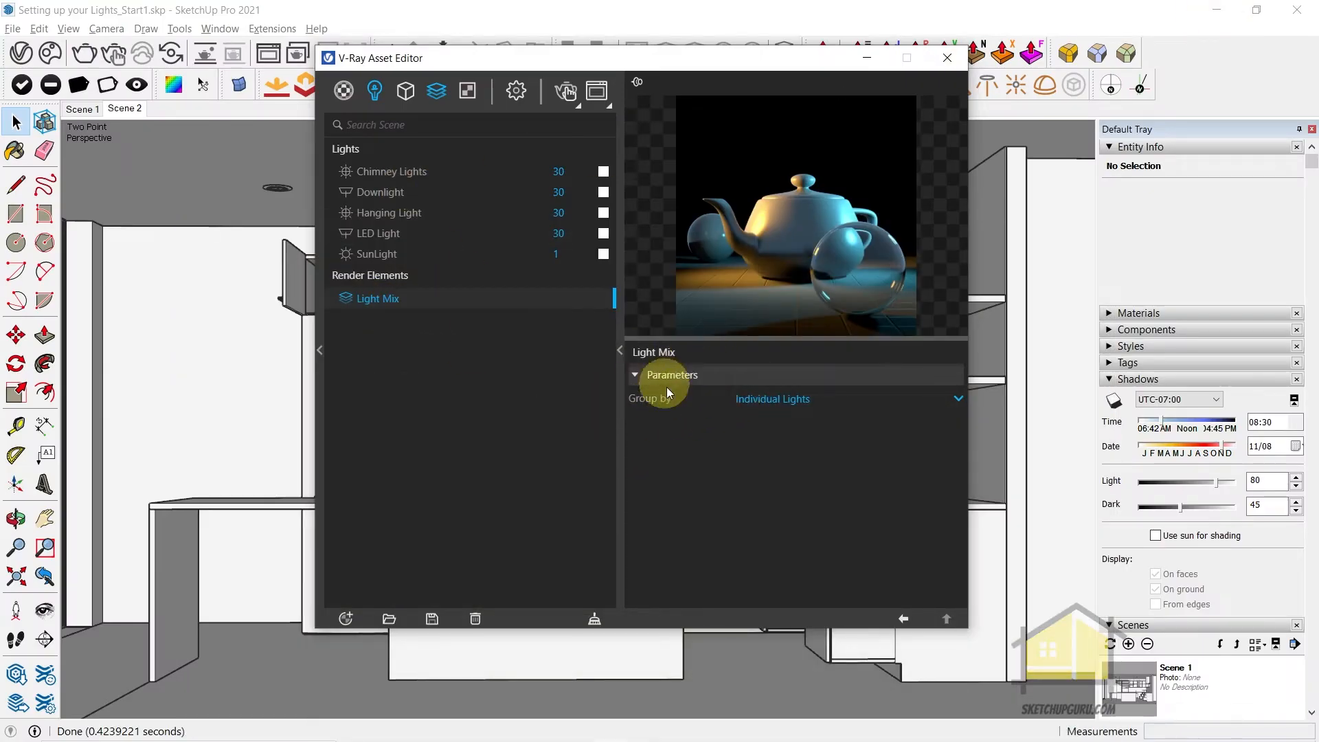
# Group the Light Mix by Group Instances, start an interactive render and show the LightMix source layer's properties
pyautogui.click(757, 404)
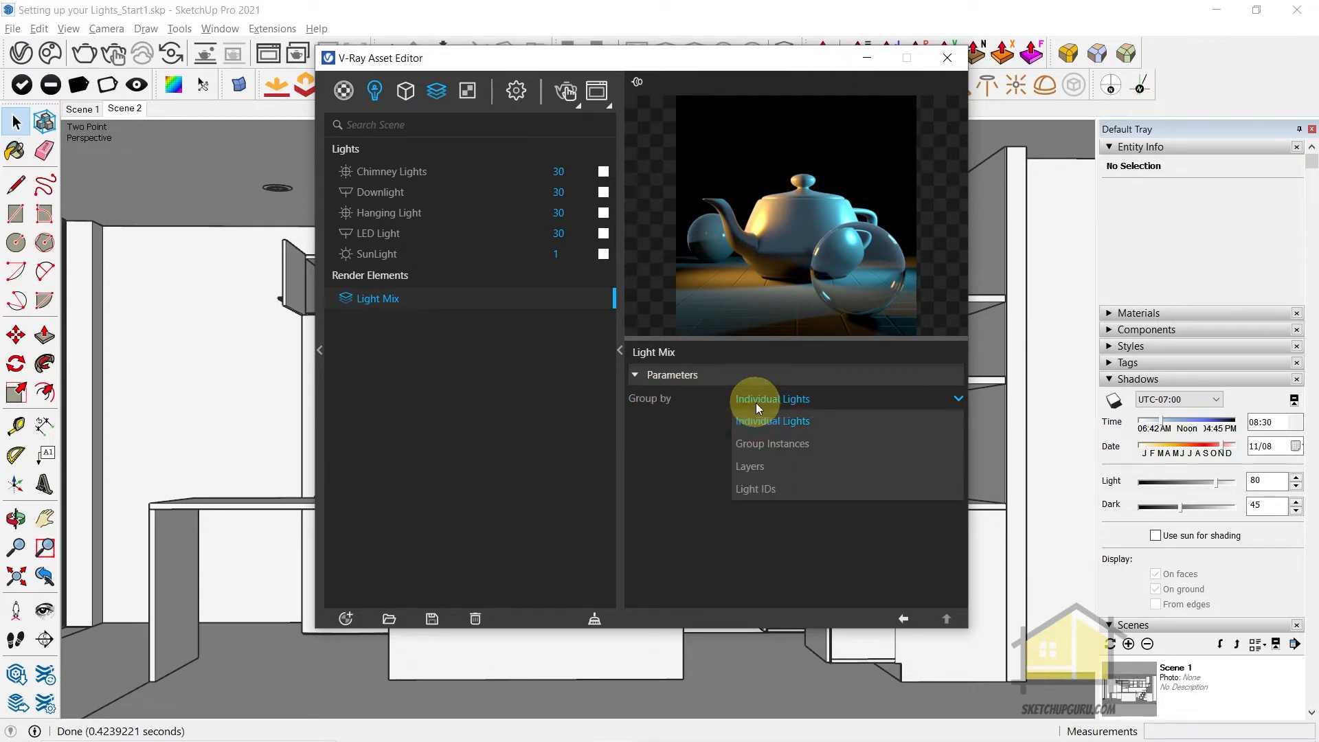
pyautogui.click(781, 444)
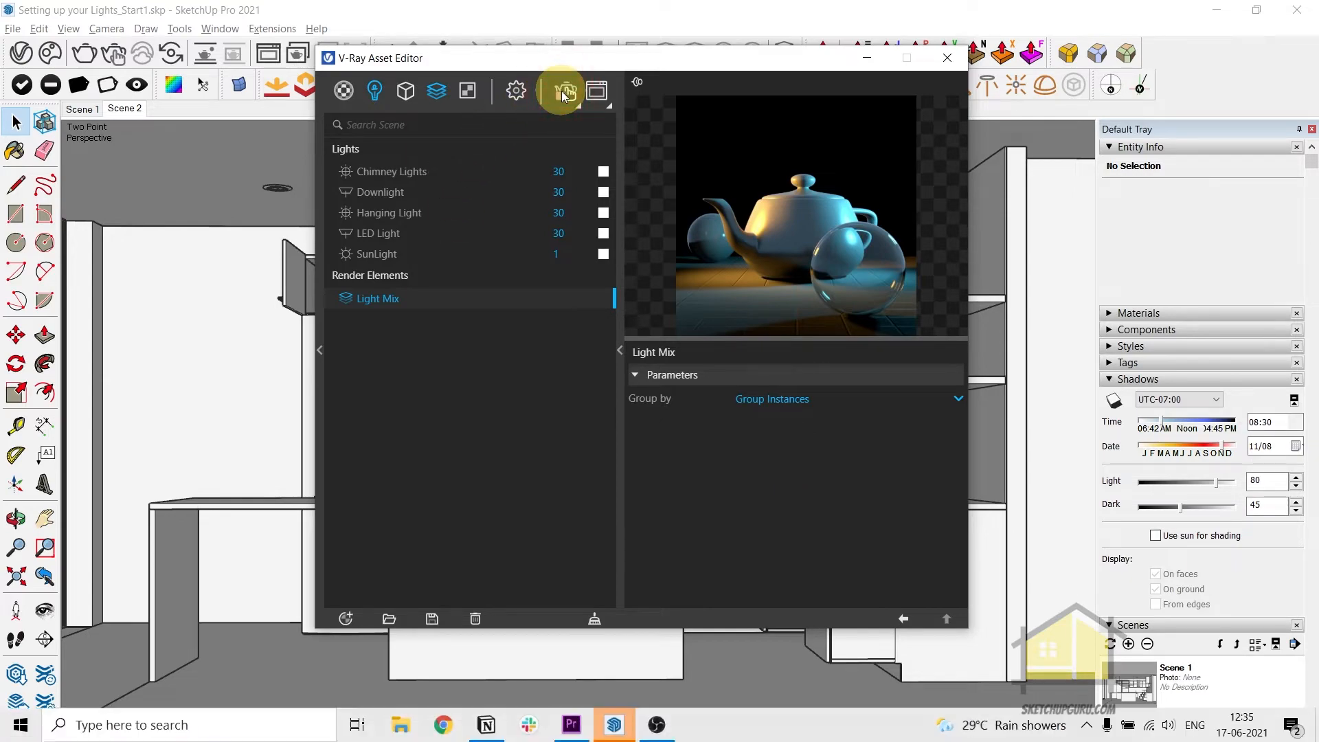
pyautogui.click(562, 94)
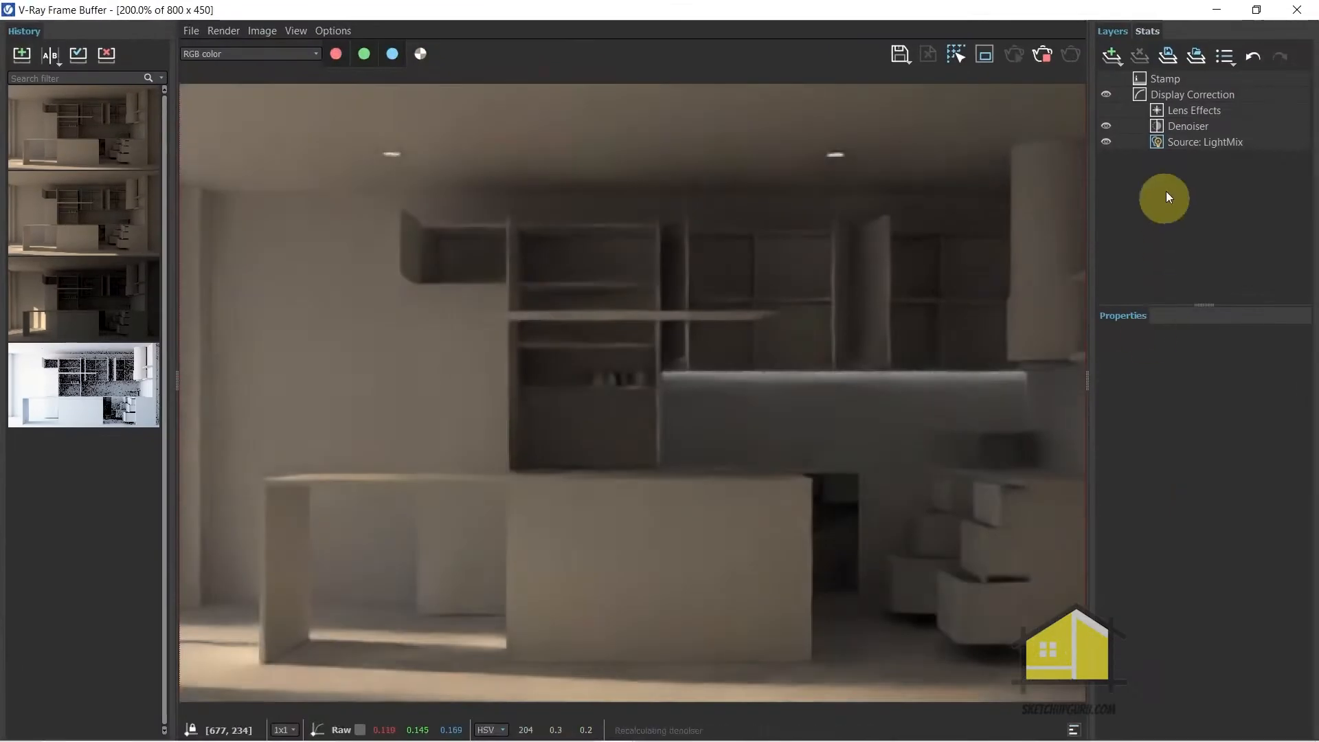
pyautogui.click(1179, 147)
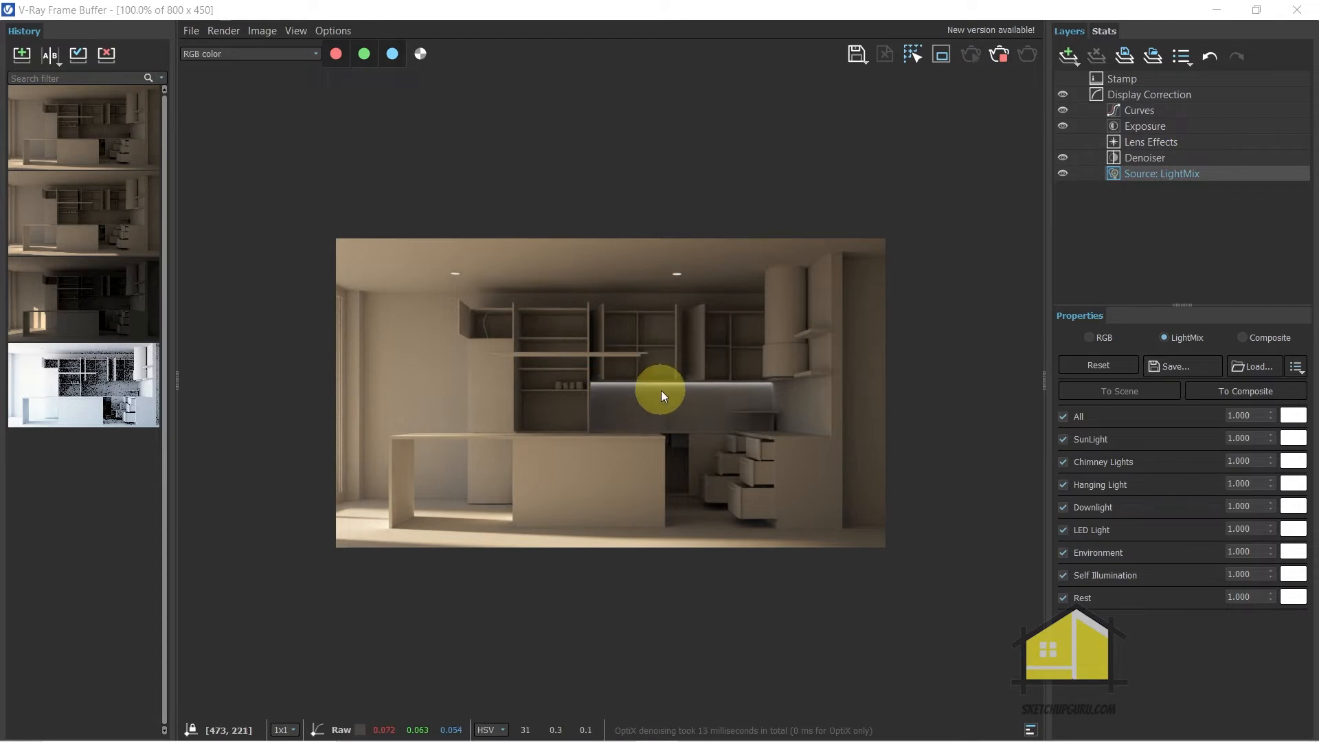
# Leave the frame buffer and expand the Camera section of V-Ray's render settings
pyautogui.click(1216, 9)
pyautogui.click(237, 86)
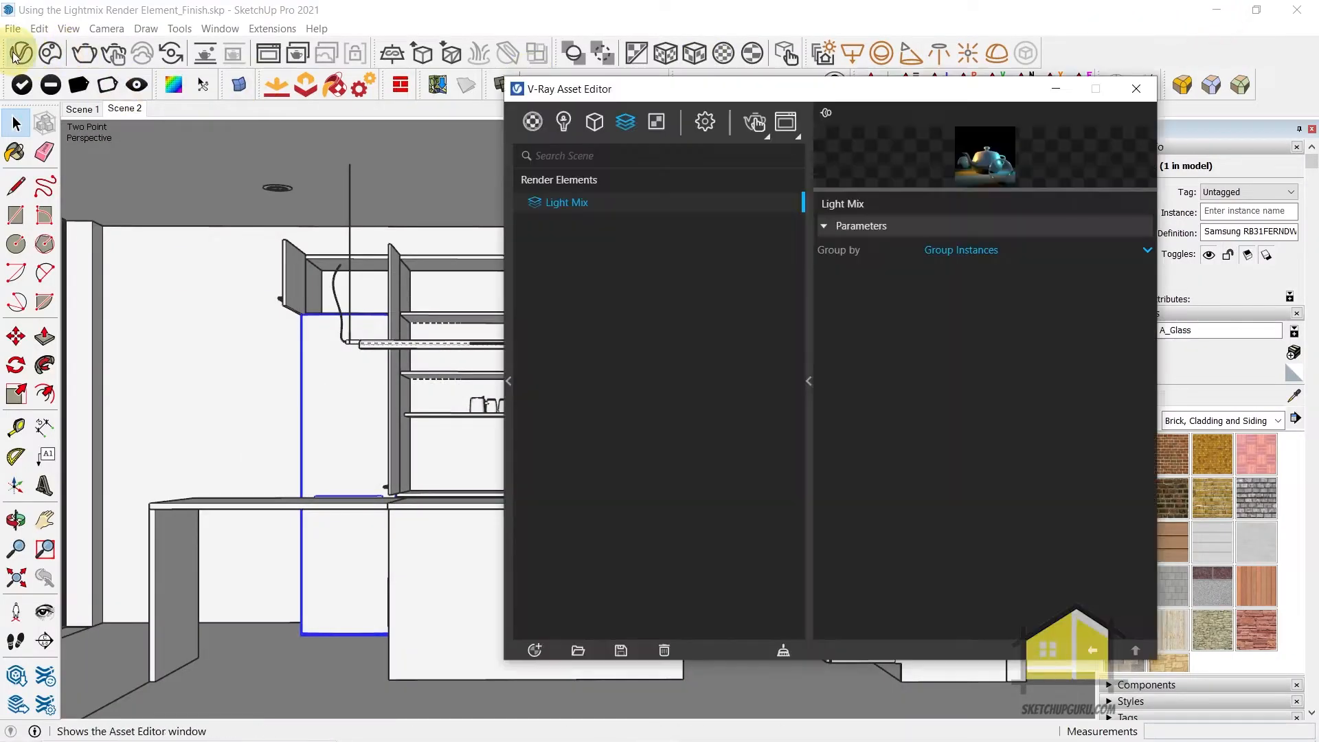
pyautogui.click(703, 126)
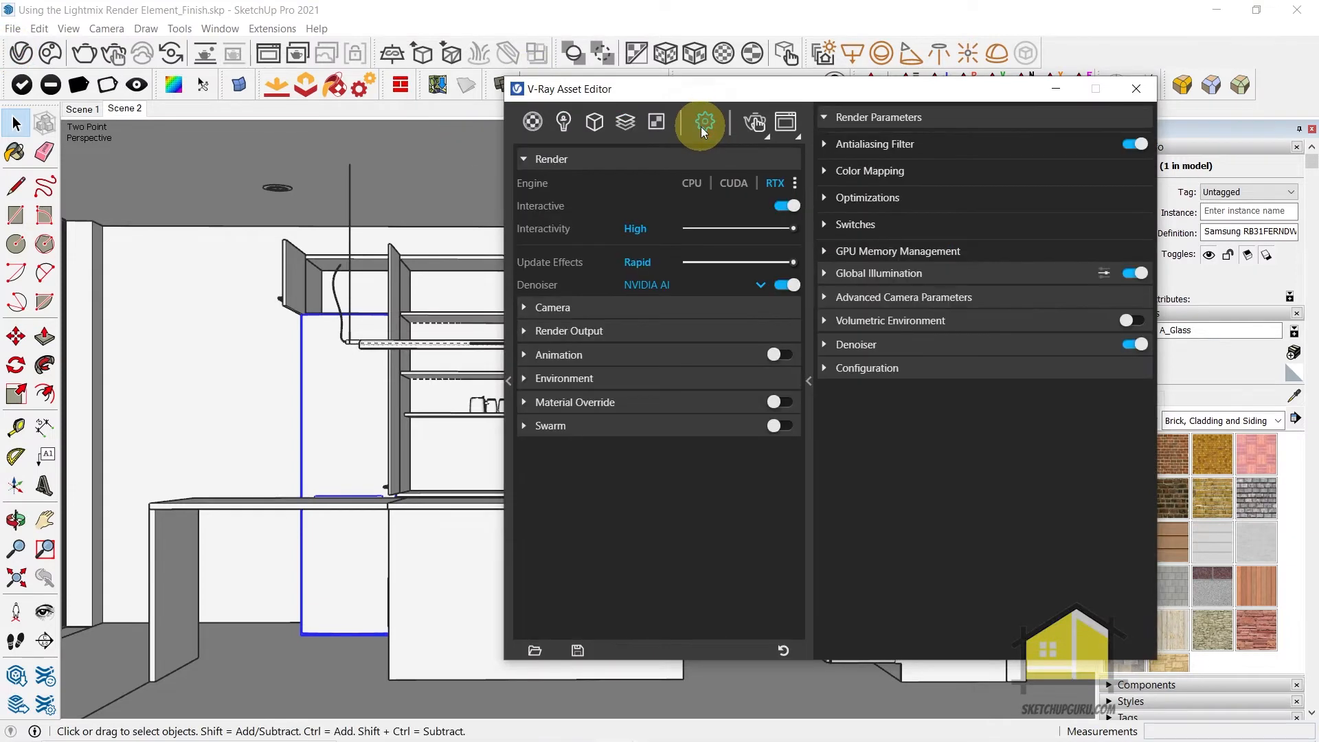
pyautogui.click(546, 310)
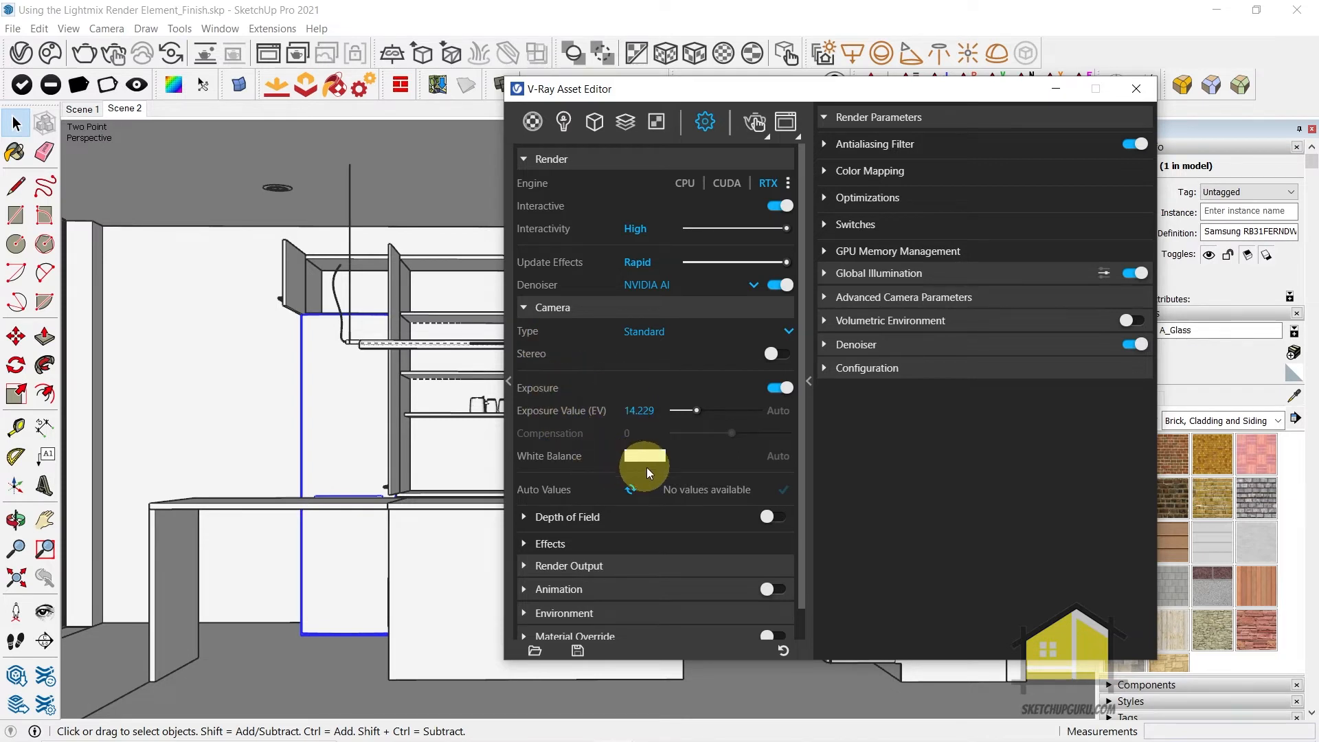
# Try camera exposure values of 19.72, 23.96 and 11.32, with the advanced camera parameters expanded
pyautogui.moveTo(690, 412); pyautogui.dragTo(687, 411)
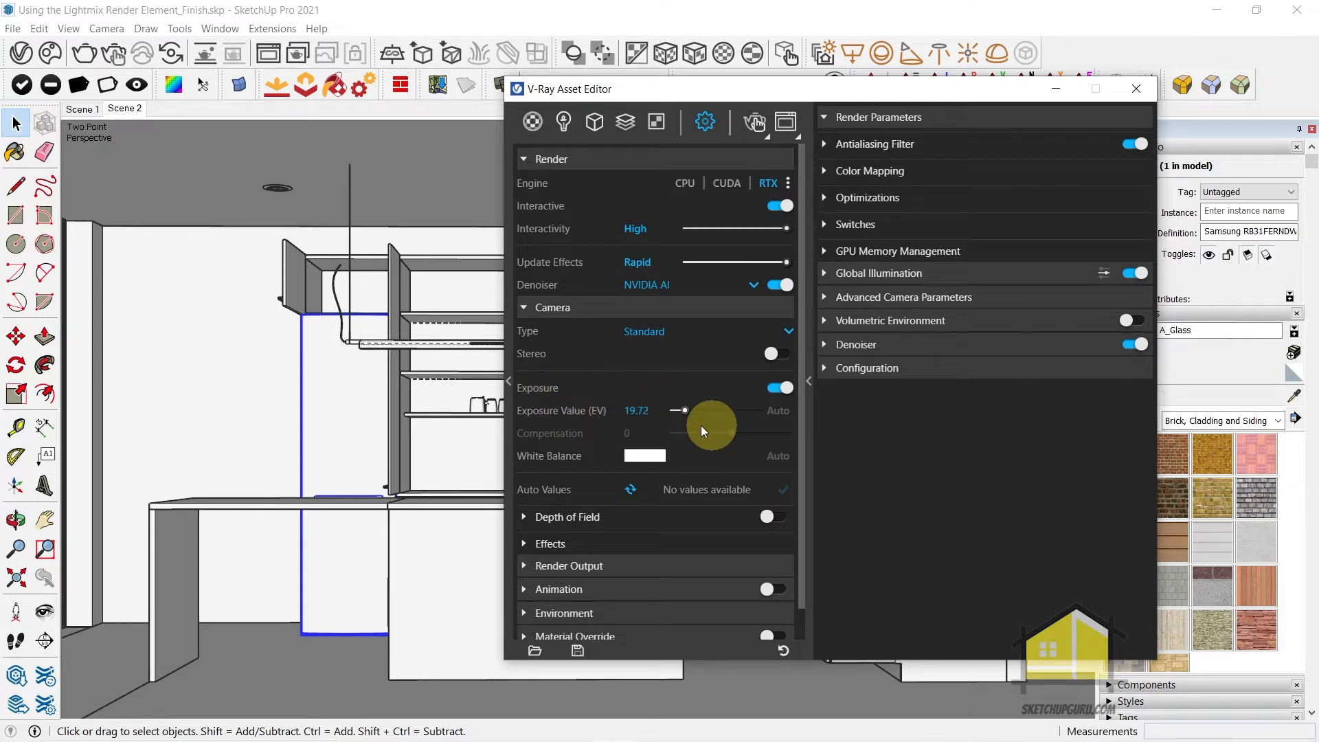
pyautogui.moveTo(681, 410)
pyautogui.mouseDown()
pyautogui.moveTo(710, 410)
pyautogui.moveTo(676, 410)
pyautogui.mouseUp()
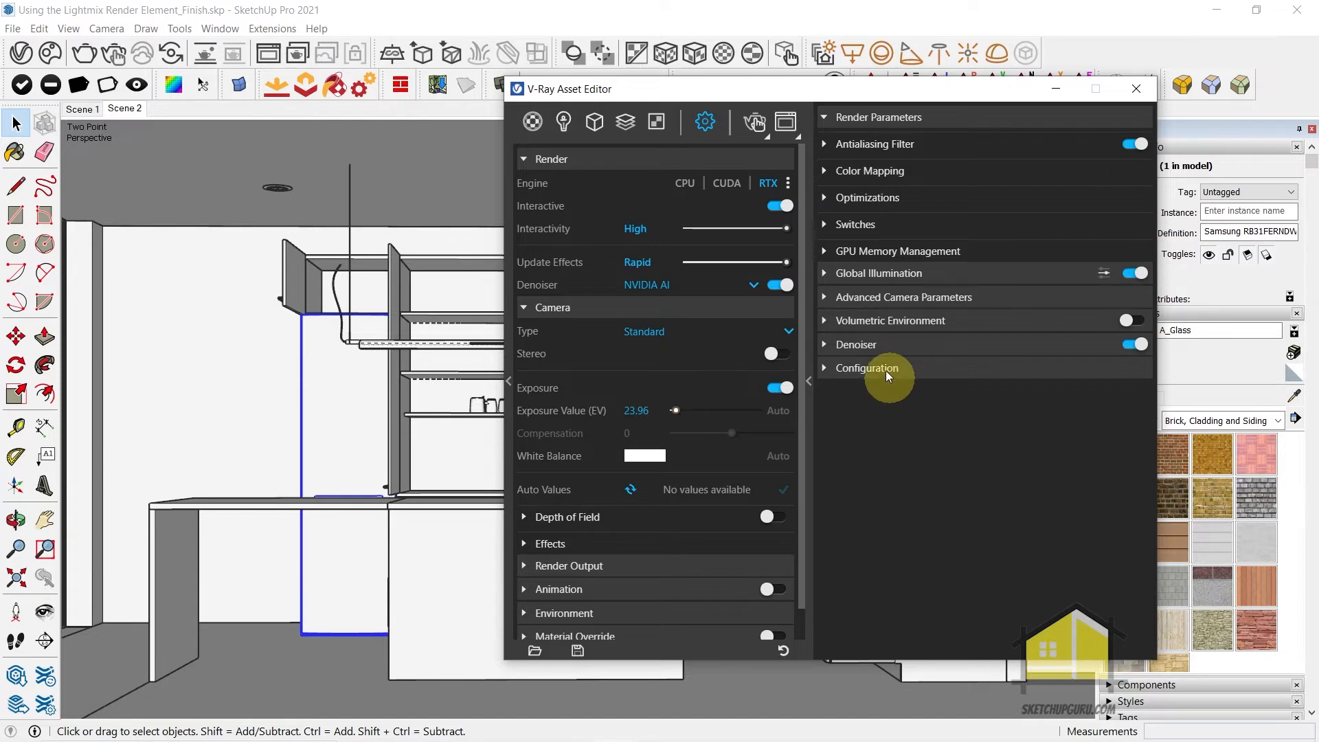
pyautogui.click(861, 300)
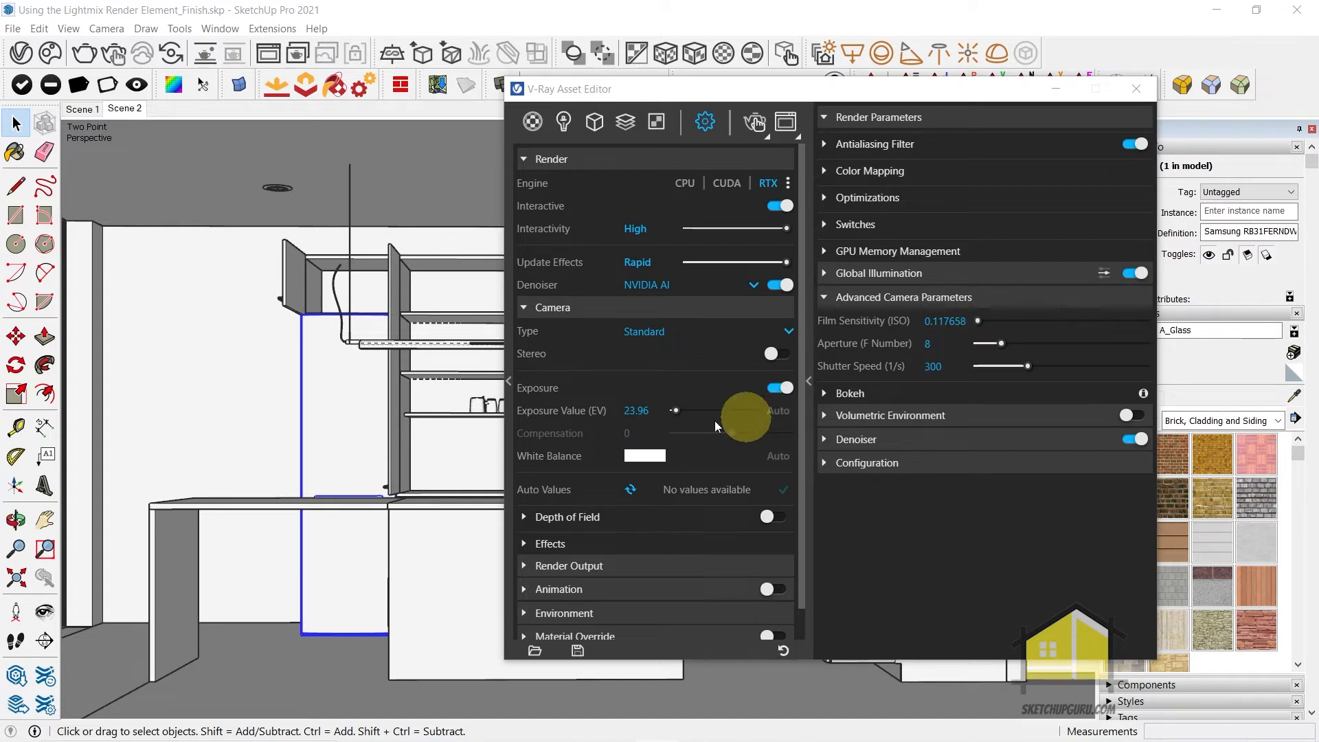
pyautogui.moveTo(673, 410); pyautogui.dragTo(702, 411)
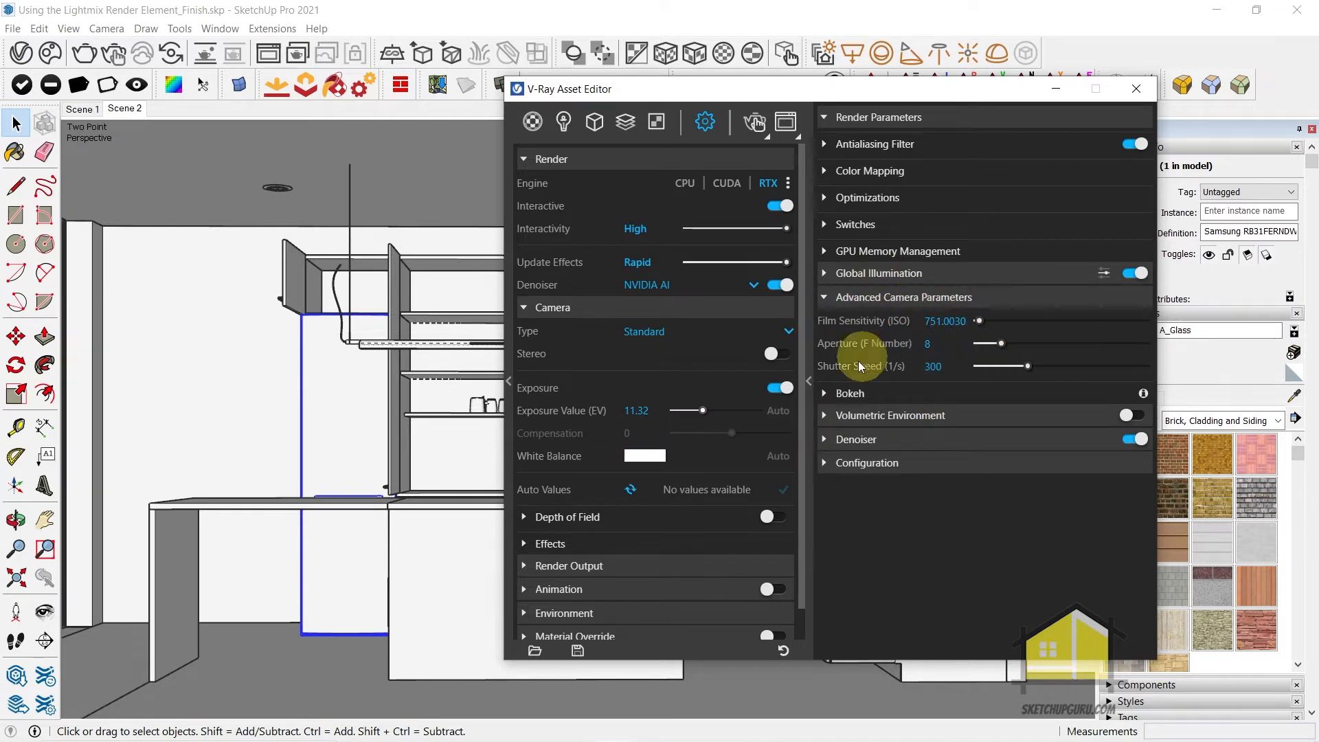
# Set the camera's exposure value to 10 and start an interactive render
pyautogui.click(636, 411)
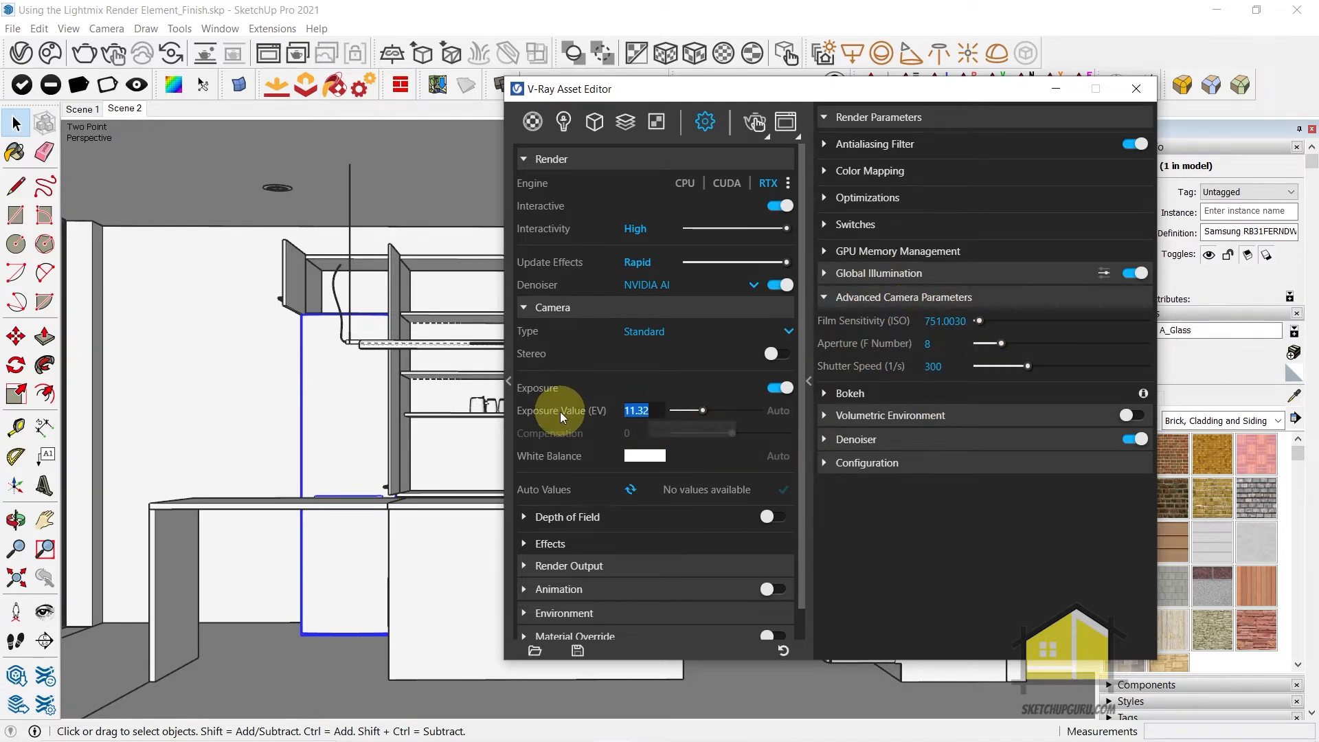
pyautogui.write('10')
pyautogui.press('Tab')
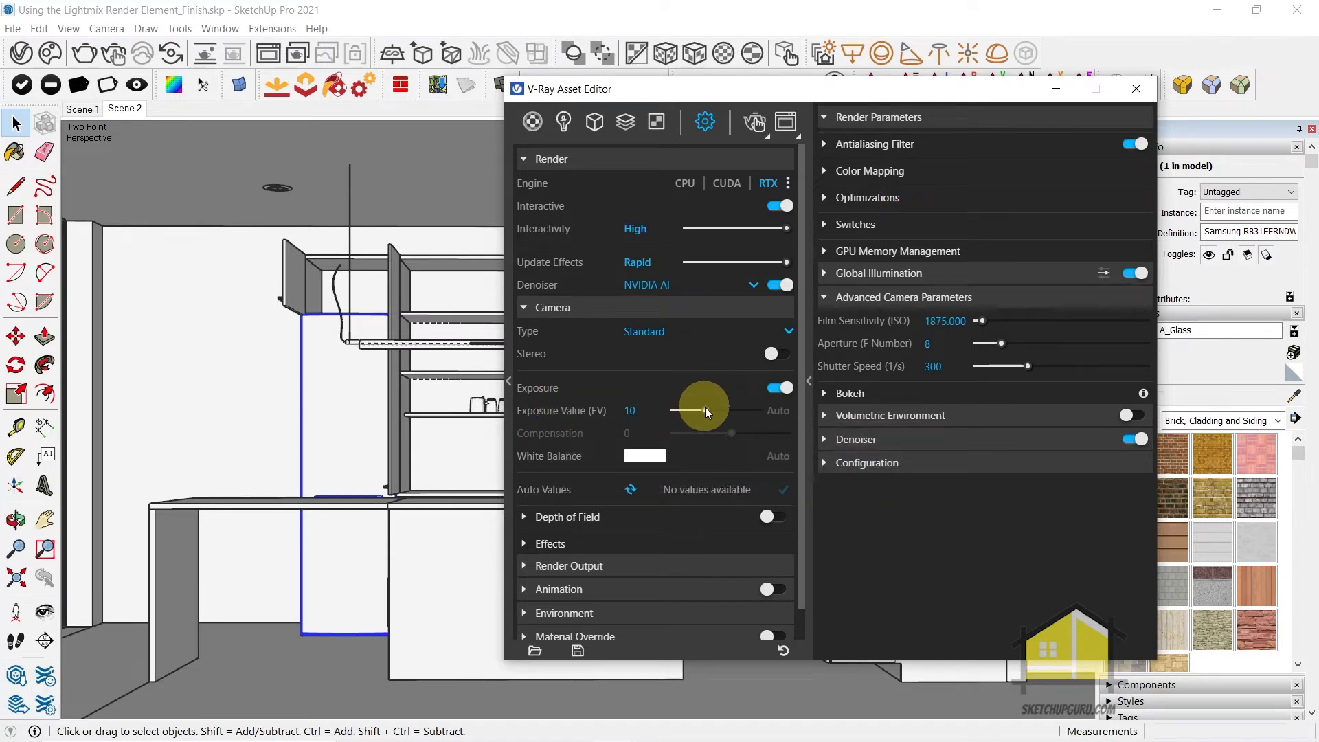
pyautogui.moveTo(705, 407); pyautogui.dragTo(703, 407)
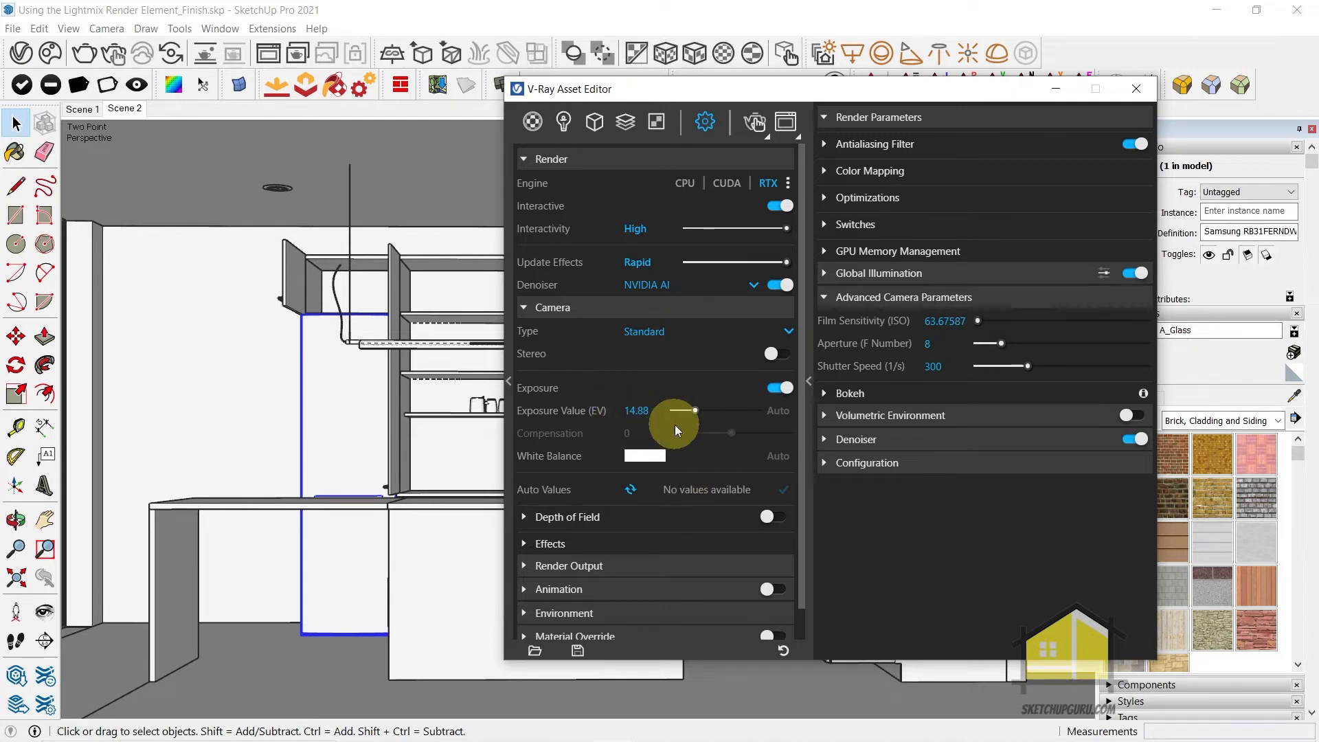
pyautogui.moveTo(666, 408); pyautogui.dragTo(558, 414)
pyautogui.write('10')
pyautogui.press('Tab')
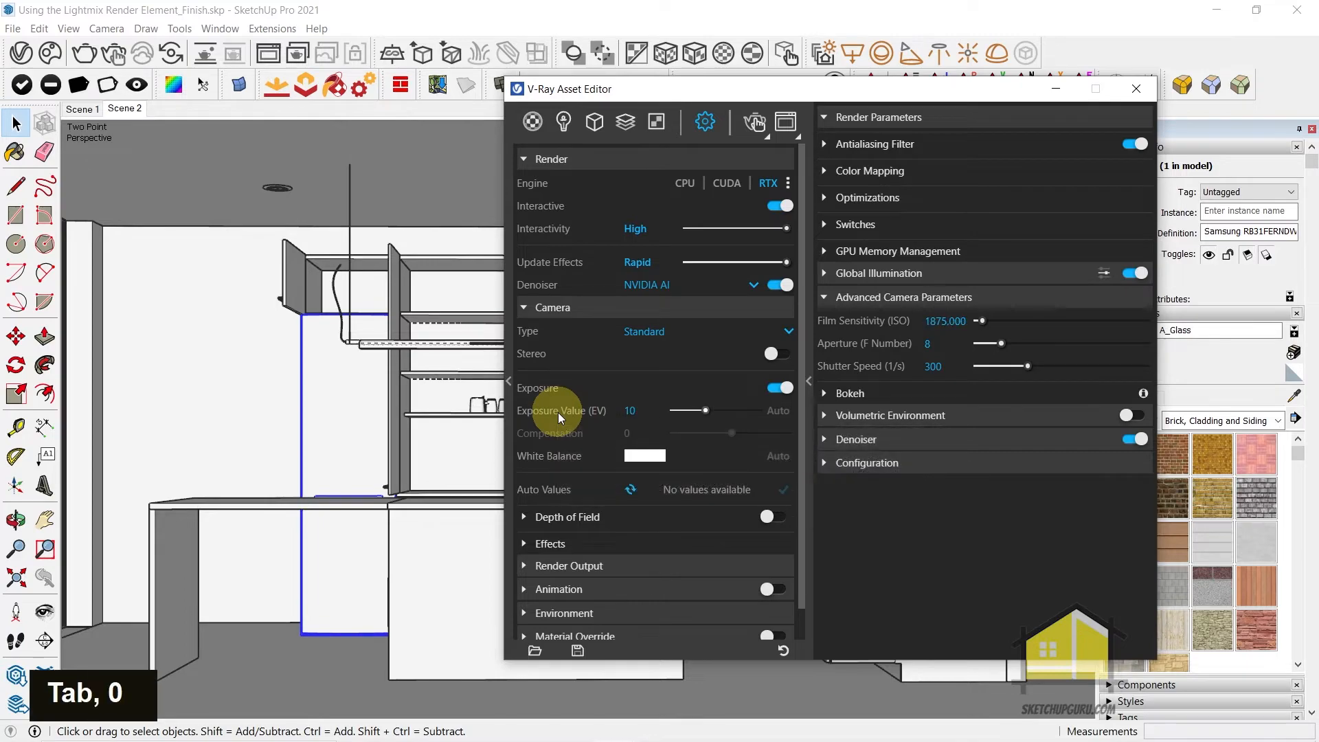
pyautogui.click(753, 122)
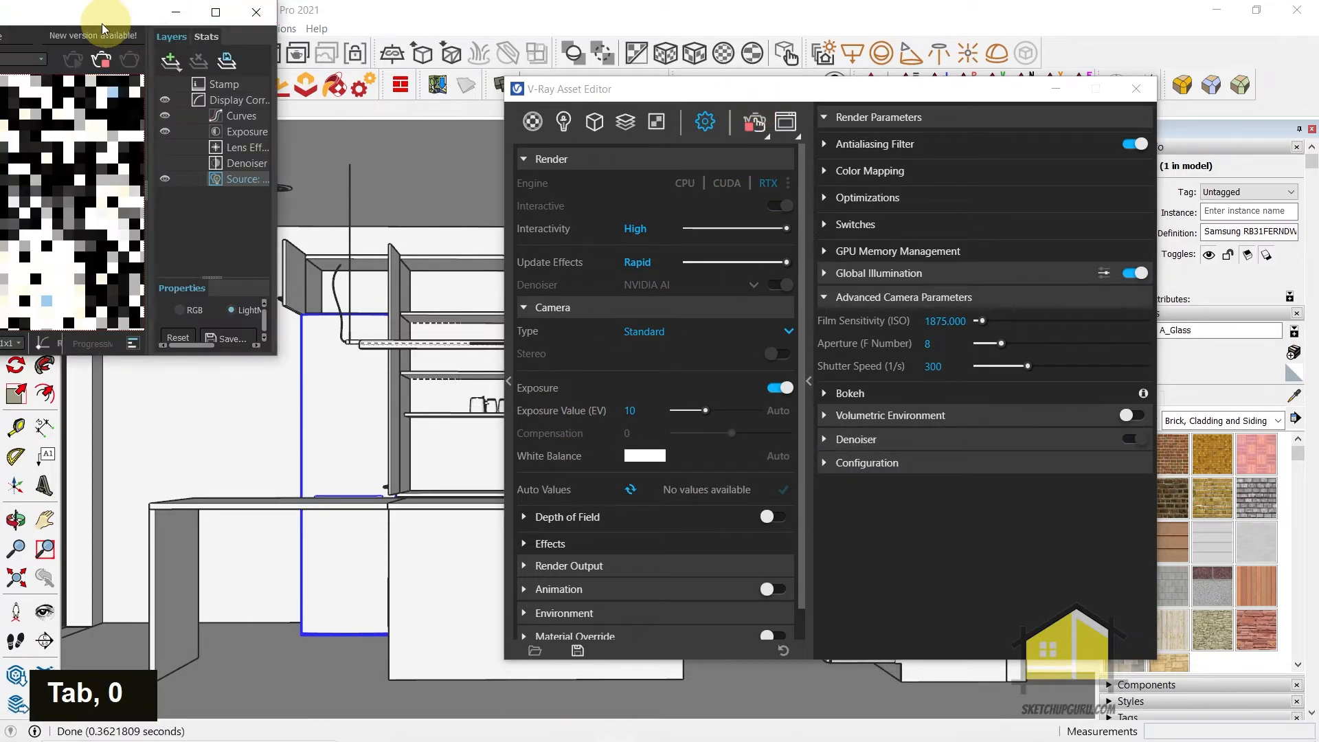
# Examine the interactive kitchen render and the Exposure layer's properties in the frame buffer
pyautogui.scroll(1, 569, 323)
pyautogui.scroll(-2, 509, 378)
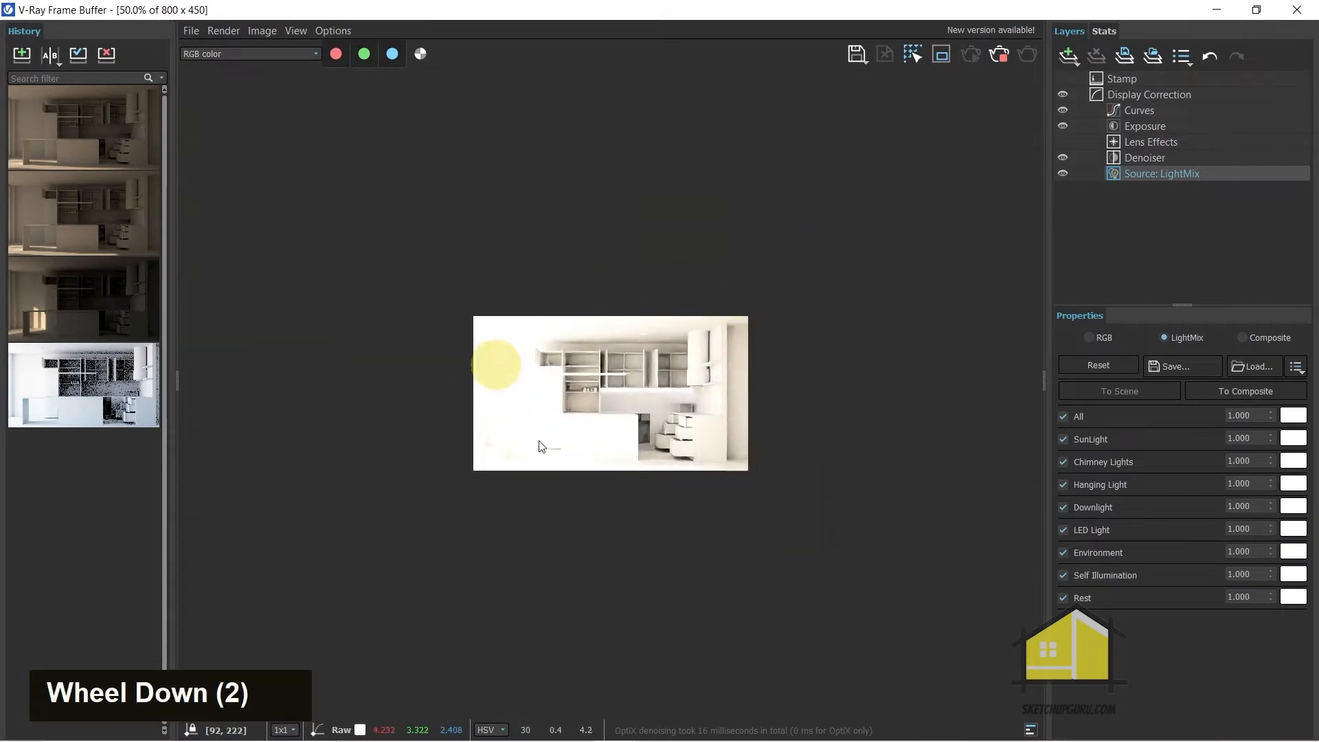
pyautogui.scroll(1, 565, 401)
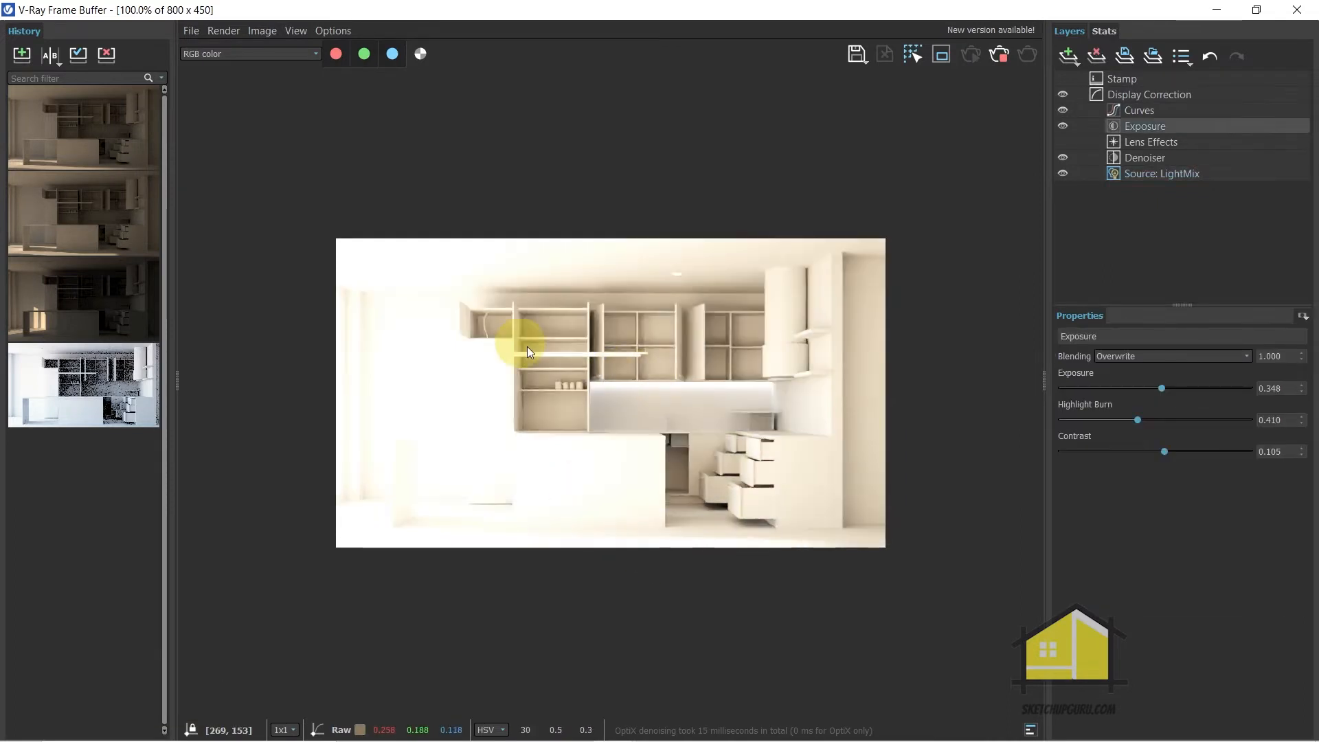
pyautogui.scroll(2, 564, 378)
pyautogui.scroll(-1, 567, 372)
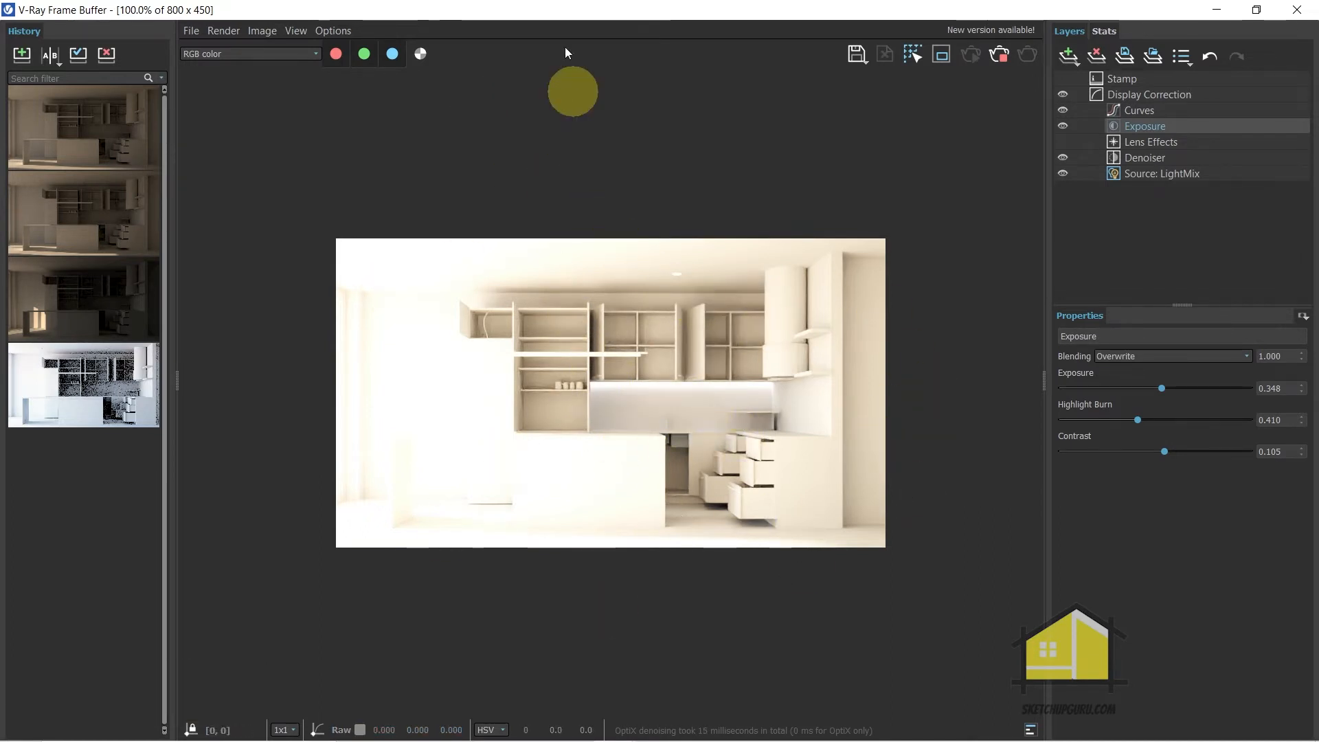
# Return to the camera render settings and set the exposure value to 11
pyautogui.moveTo(533, 10)
pyautogui.mouseDown()
pyautogui.moveTo(639, 83)
pyautogui.moveTo(1253, 357)
pyautogui.moveTo(846, 303)
pyautogui.moveTo(859, 312)
pyautogui.mouseUp()
pyautogui.click(619, 134)
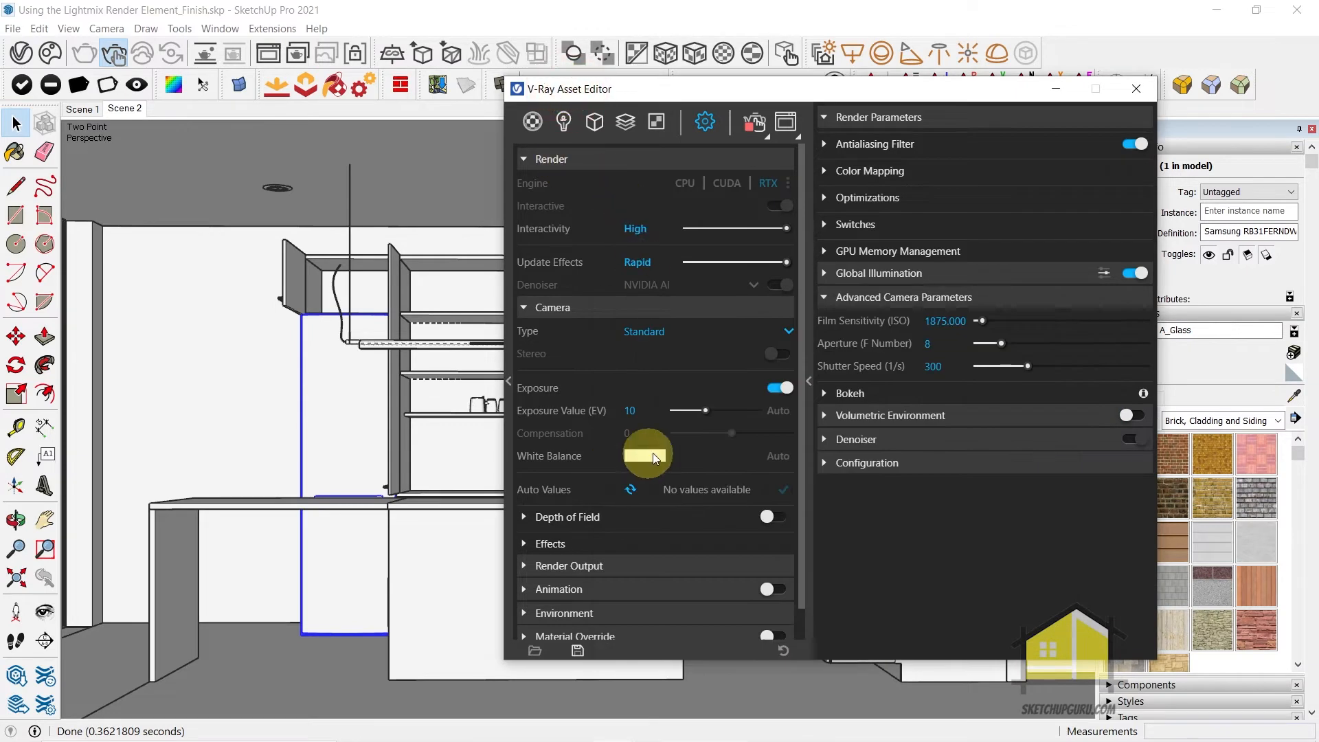
pyautogui.doubleClick(630, 410)
pyautogui.write('11')
pyautogui.press('Return')
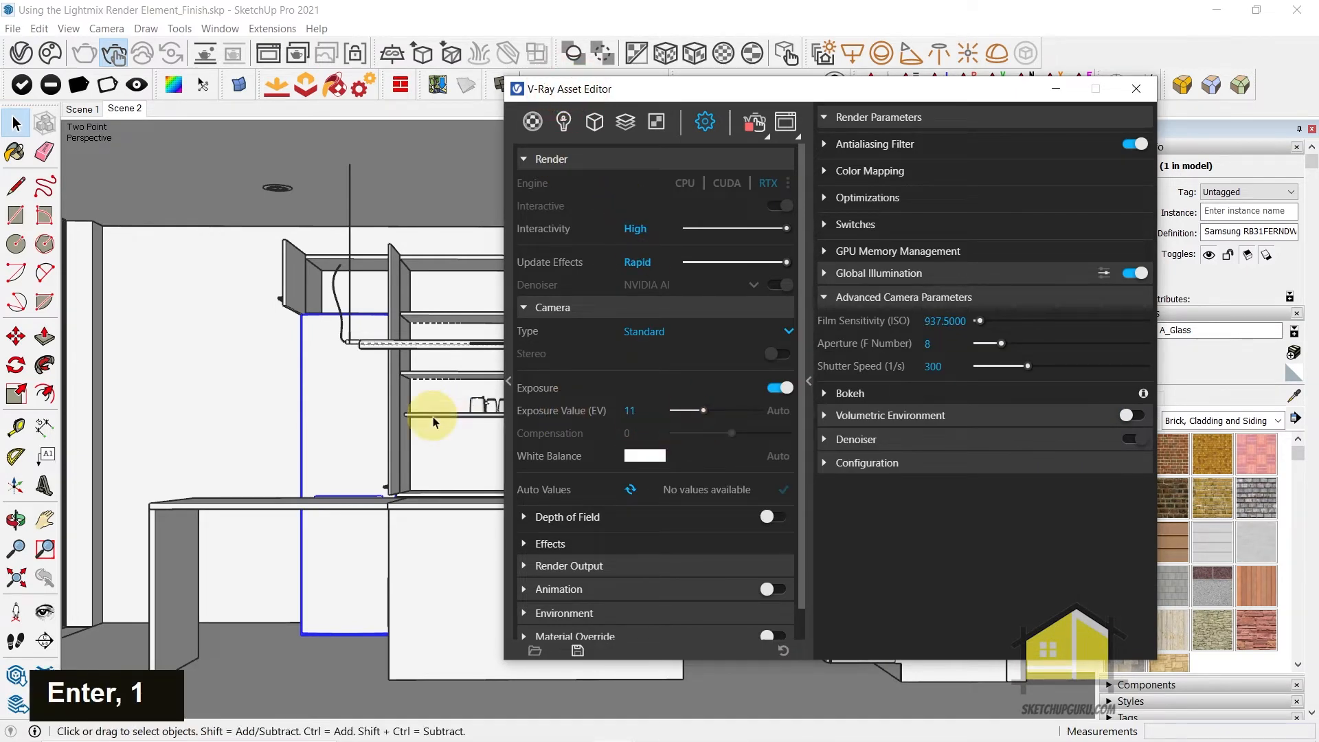
# Move the Asset Editor aside, inspect the updated render in the frame buffer and show the Curves layer's properties
pyautogui.moveTo(814, 88); pyautogui.dragTo(326, 77)
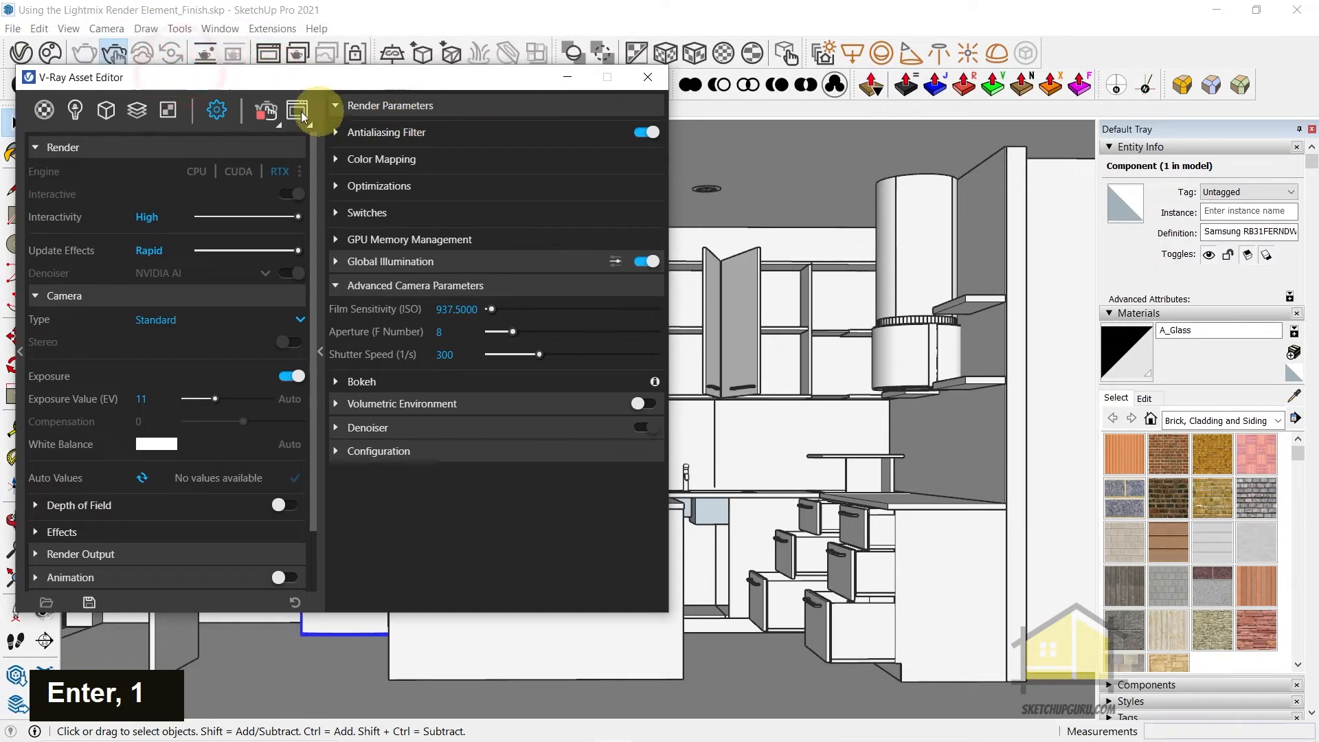
pyautogui.click(267, 55)
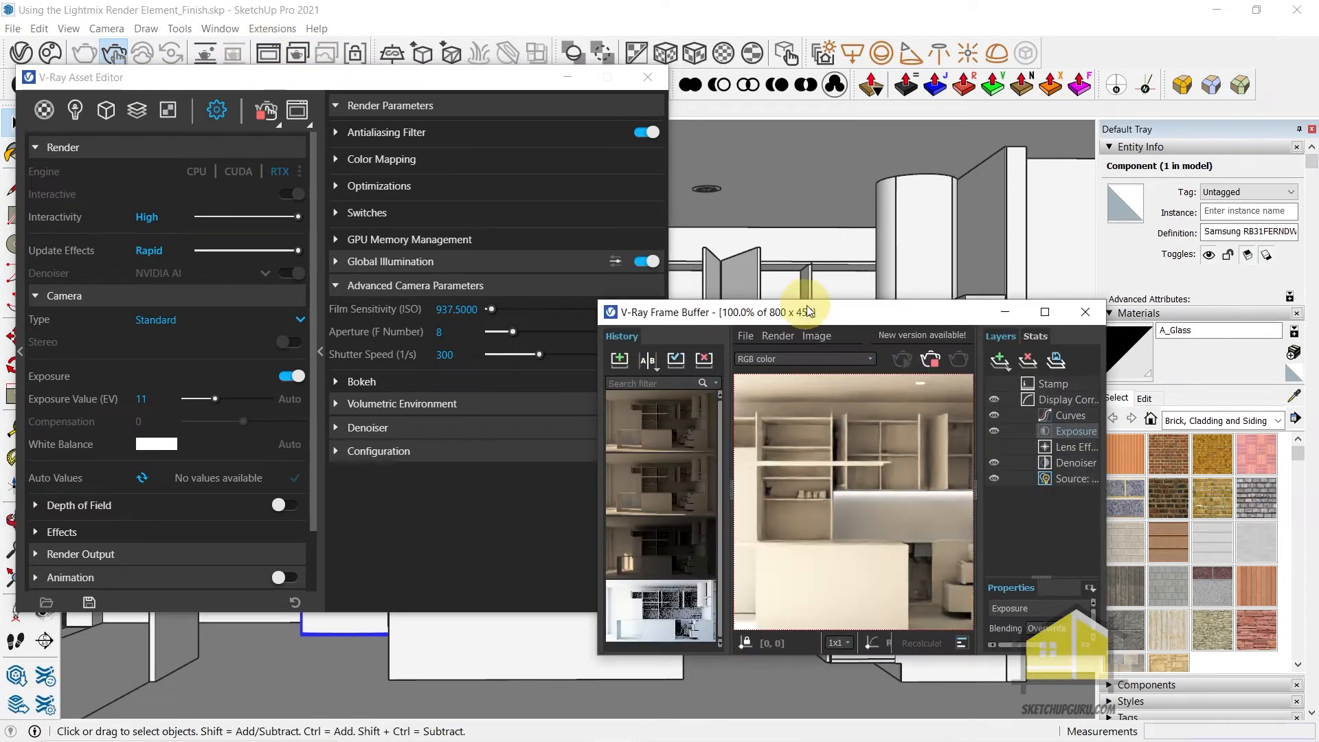
pyautogui.scroll(1, 560, 353)
pyautogui.scroll(-1, 509, 311)
pyautogui.scroll(1, 487, 312)
pyautogui.scroll(-1, 566, 349)
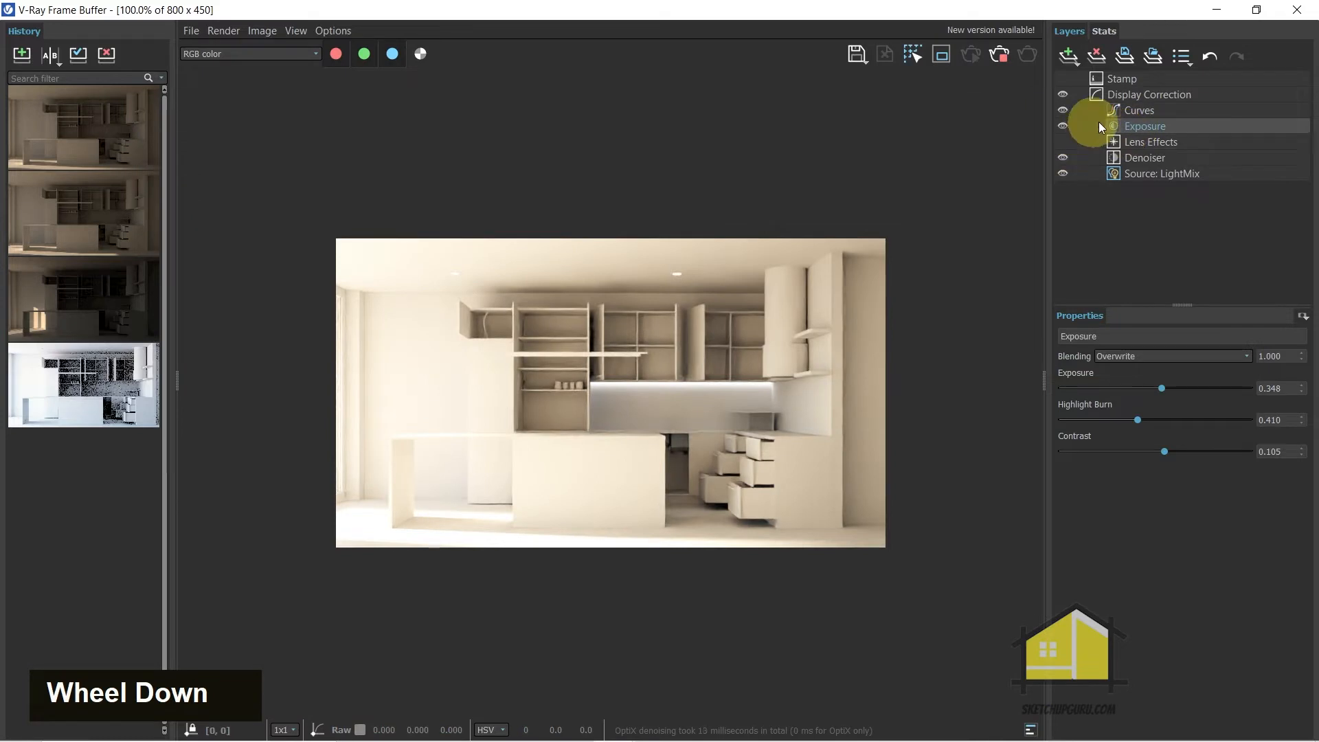
pyautogui.click(1135, 111)
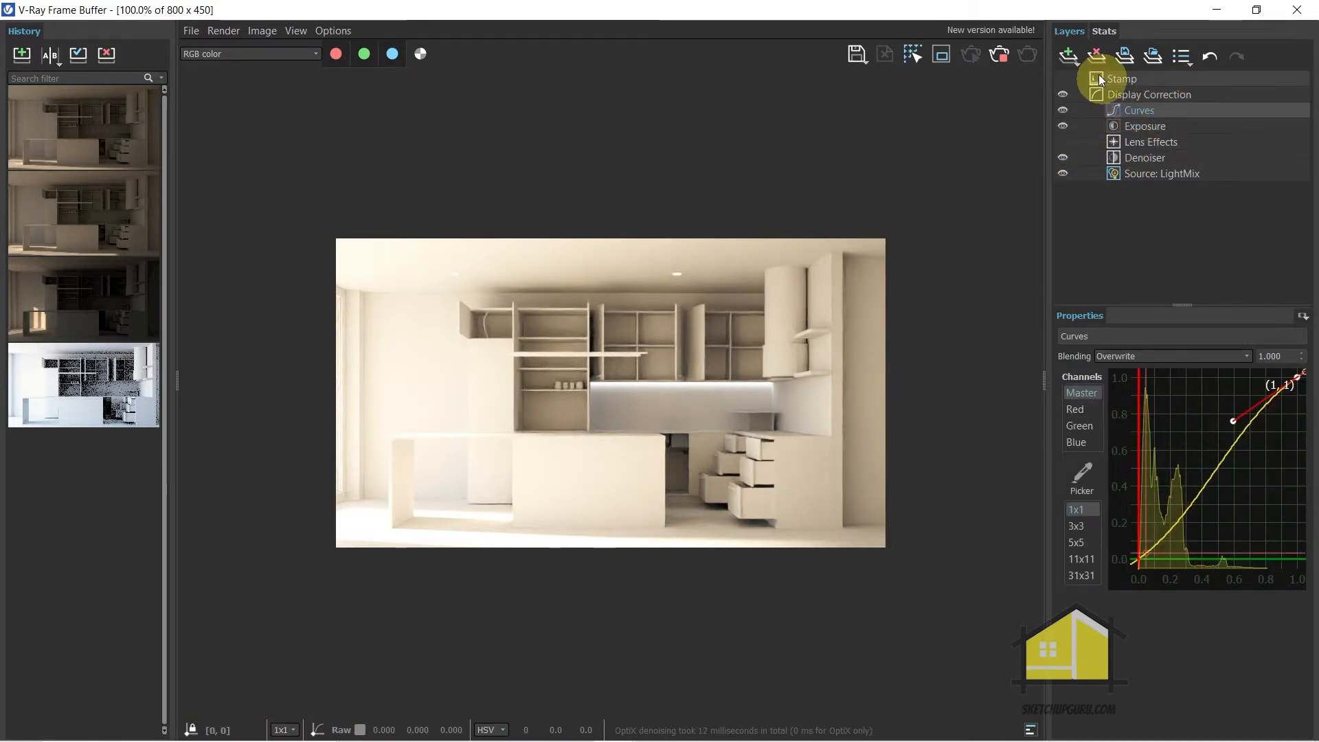
# Reshape the Curves layer's master curve by adjusting its upper handle and its lower handle near the shadows
pyautogui.click(1064, 59)
pyautogui.click(1221, 233)
pyautogui.click(1130, 109)
pyautogui.moveTo(1233, 421)
pyautogui.mouseDown()
pyautogui.moveTo(1250, 443)
pyautogui.moveTo(1246, 423)
pyautogui.mouseUp()
pyautogui.click(1138, 560)
pyautogui.moveTo(1203, 512); pyautogui.dragTo(1190, 496)
pyautogui.scroll(2, 621, 395)
# Set the Exposure layer's Highlight Burn to 0.121 and check the bright areas of the kitchen render
pyautogui.click(1134, 129)
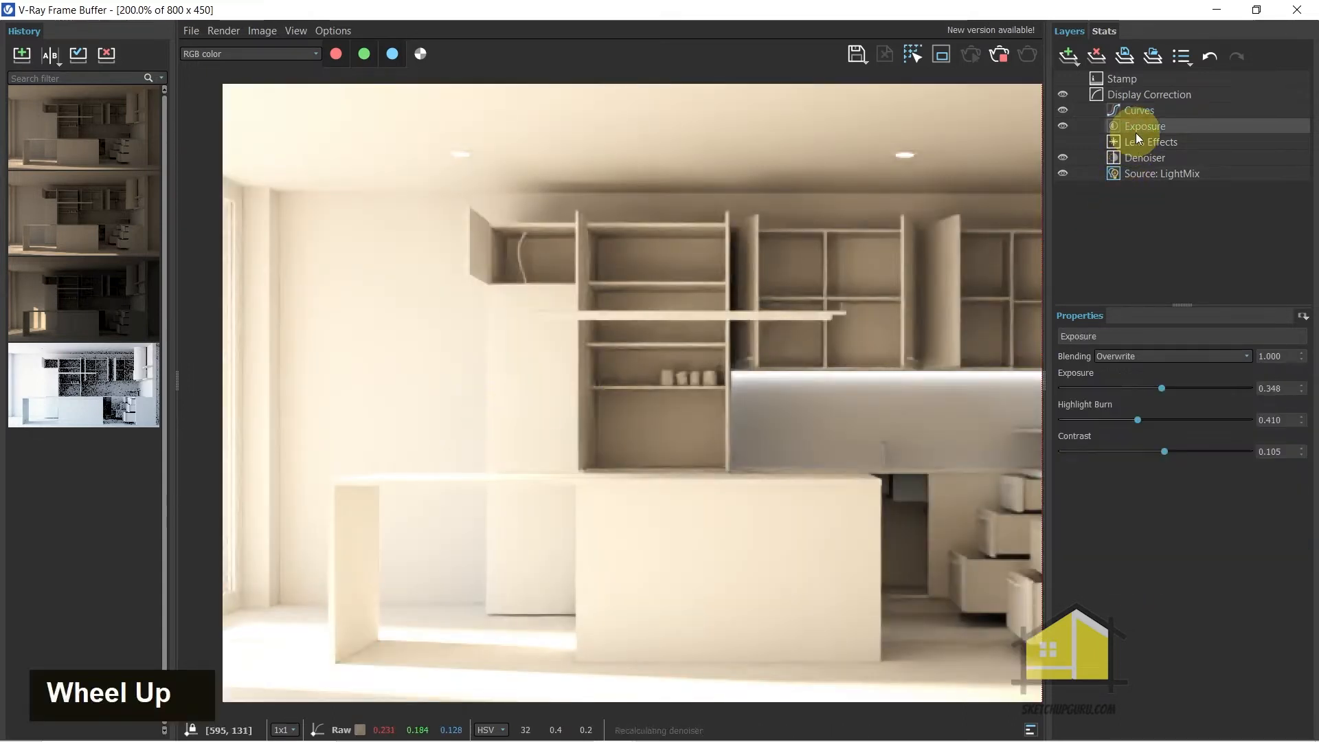
pyautogui.click(1070, 56)
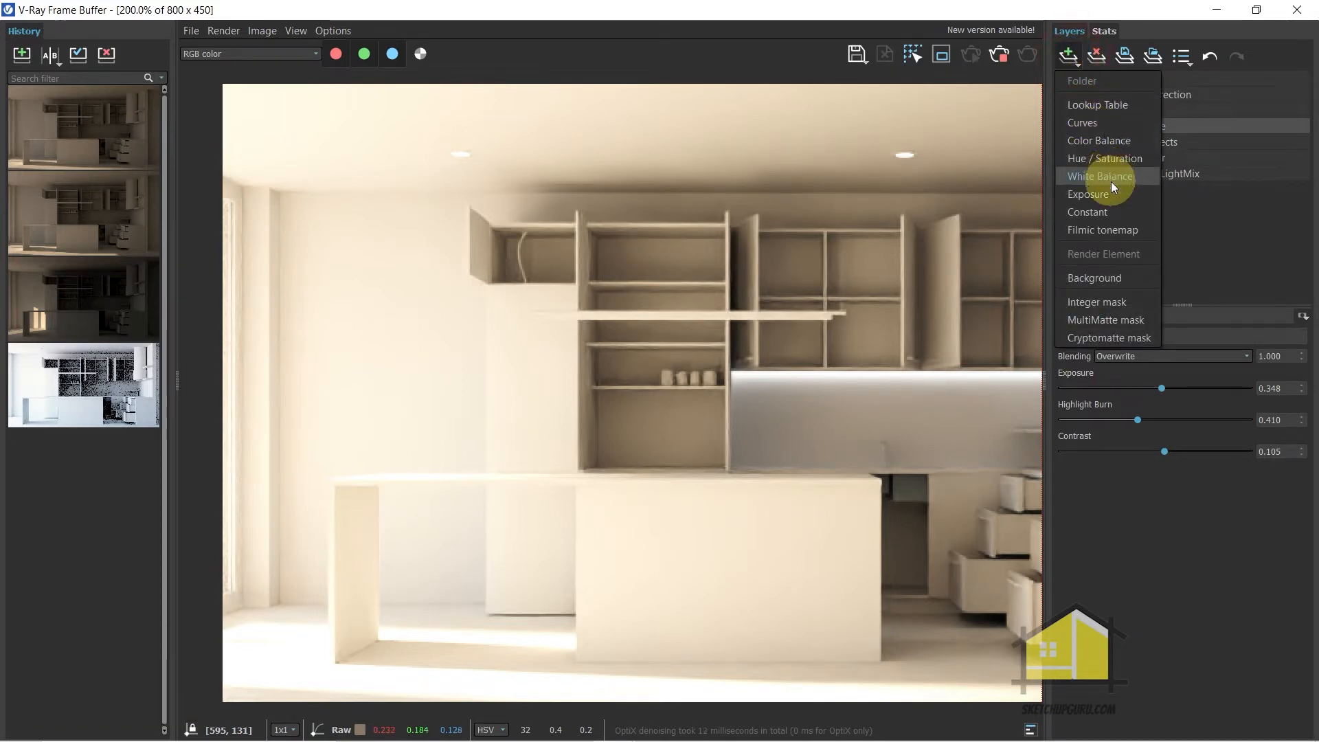
pyautogui.click(1135, 122)
pyautogui.click(1135, 125)
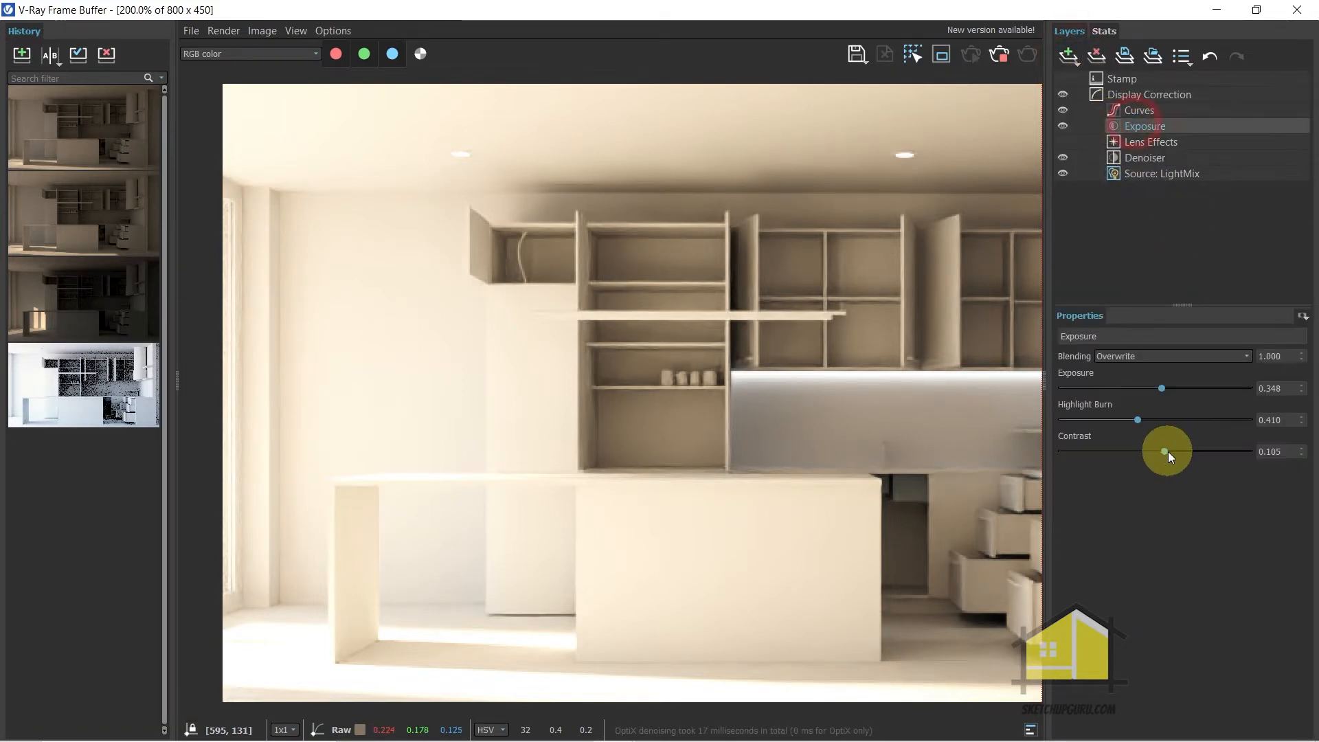
pyautogui.click(1124, 413)
pyautogui.moveTo(1123, 414)
pyautogui.mouseDown()
pyautogui.moveTo(1095, 419)
pyautogui.moveTo(1238, 421)
pyautogui.mouseUp()
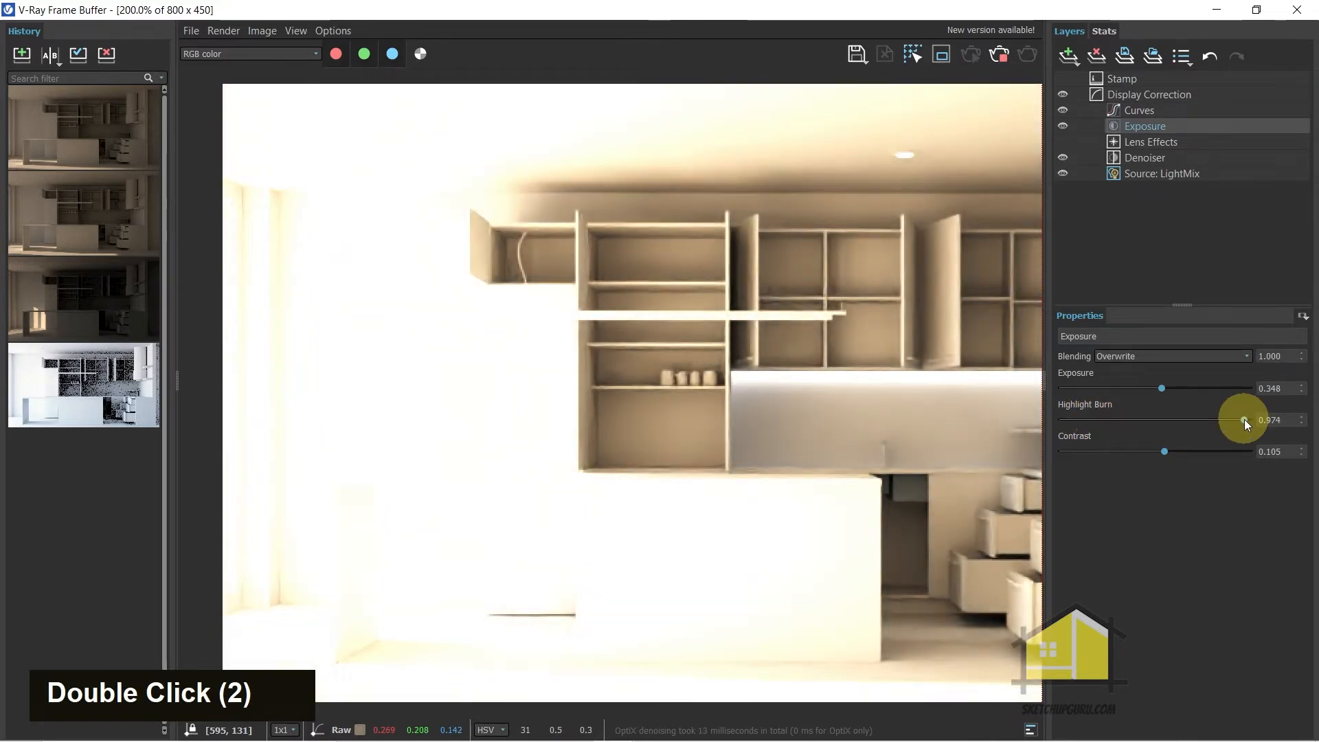
pyautogui.moveTo(1243, 419)
pyautogui.mouseDown()
pyautogui.moveTo(1107, 428)
pyautogui.moveTo(1076, 423)
pyautogui.moveTo(1084, 415)
pyautogui.mouseUp()
pyautogui.scroll(-1, 547, 365)
pyautogui.scroll(1, 612, 421)
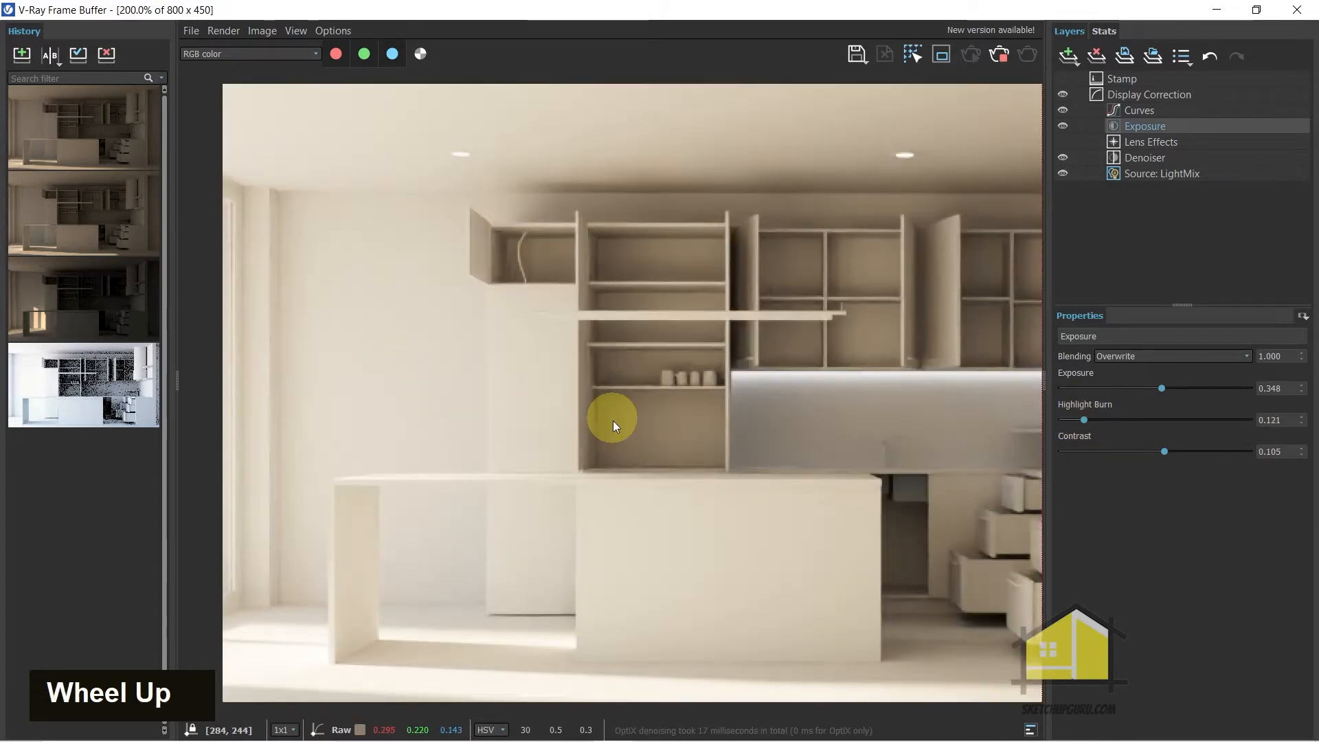
pyautogui.scroll(-1, 646, 379)
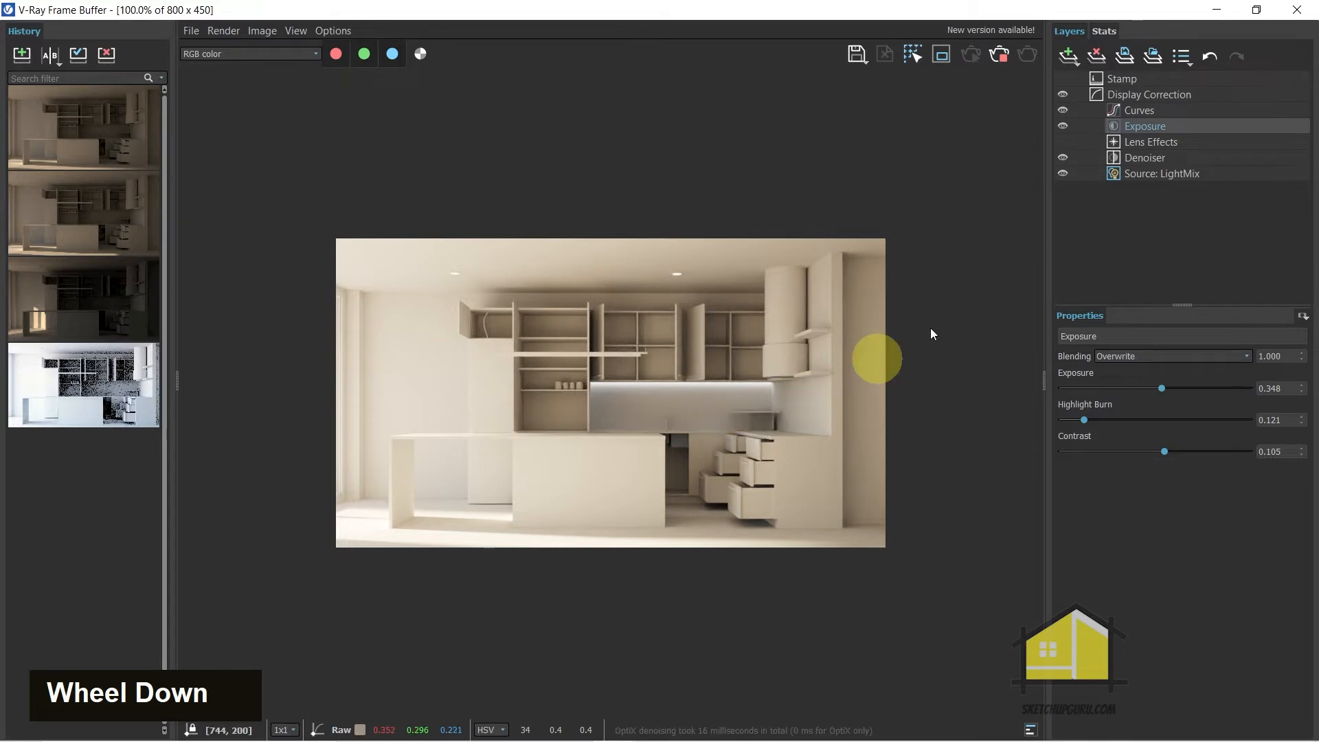
# In the LightMix source layer, turn off all lights and enable only SunLight to inspect its contribution
pyautogui.click(1147, 183)
pyautogui.click(1146, 178)
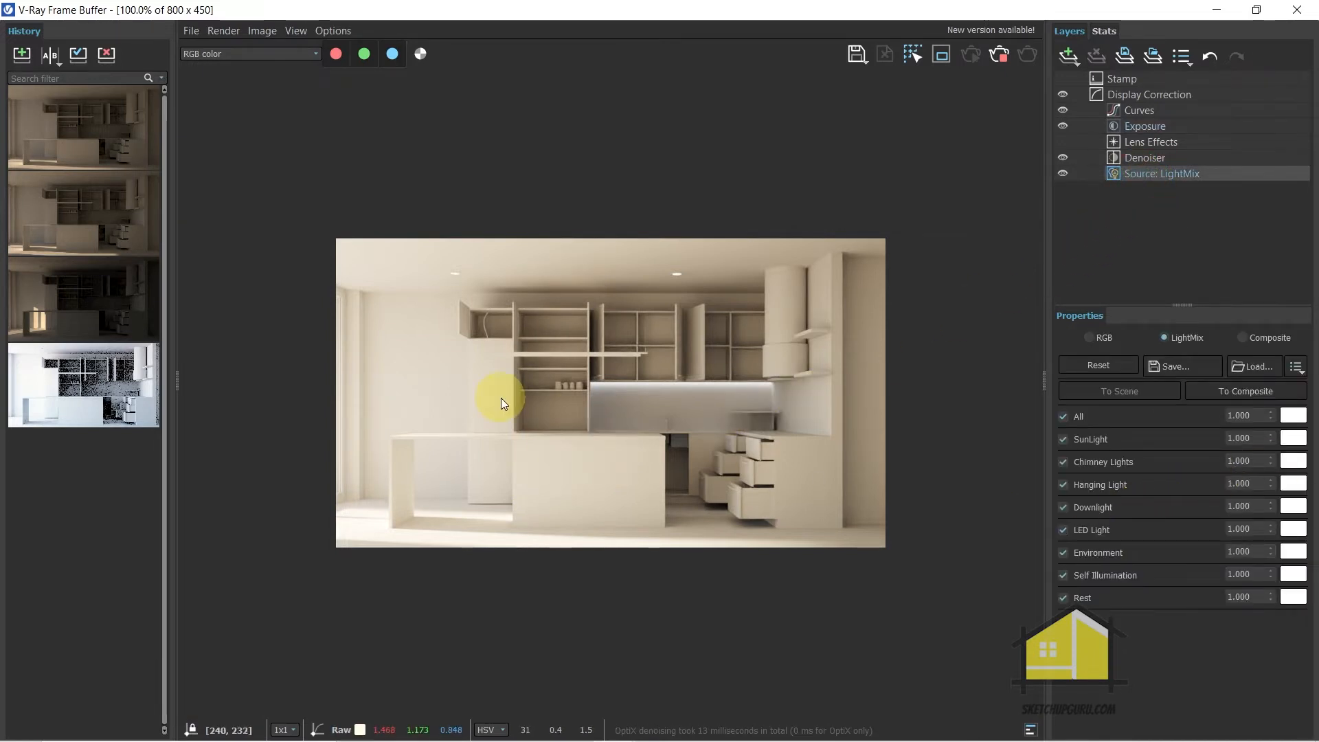
pyautogui.scroll(1, 501, 398)
pyautogui.scroll(-2, 753, 474)
pyautogui.scroll(1, 818, 461)
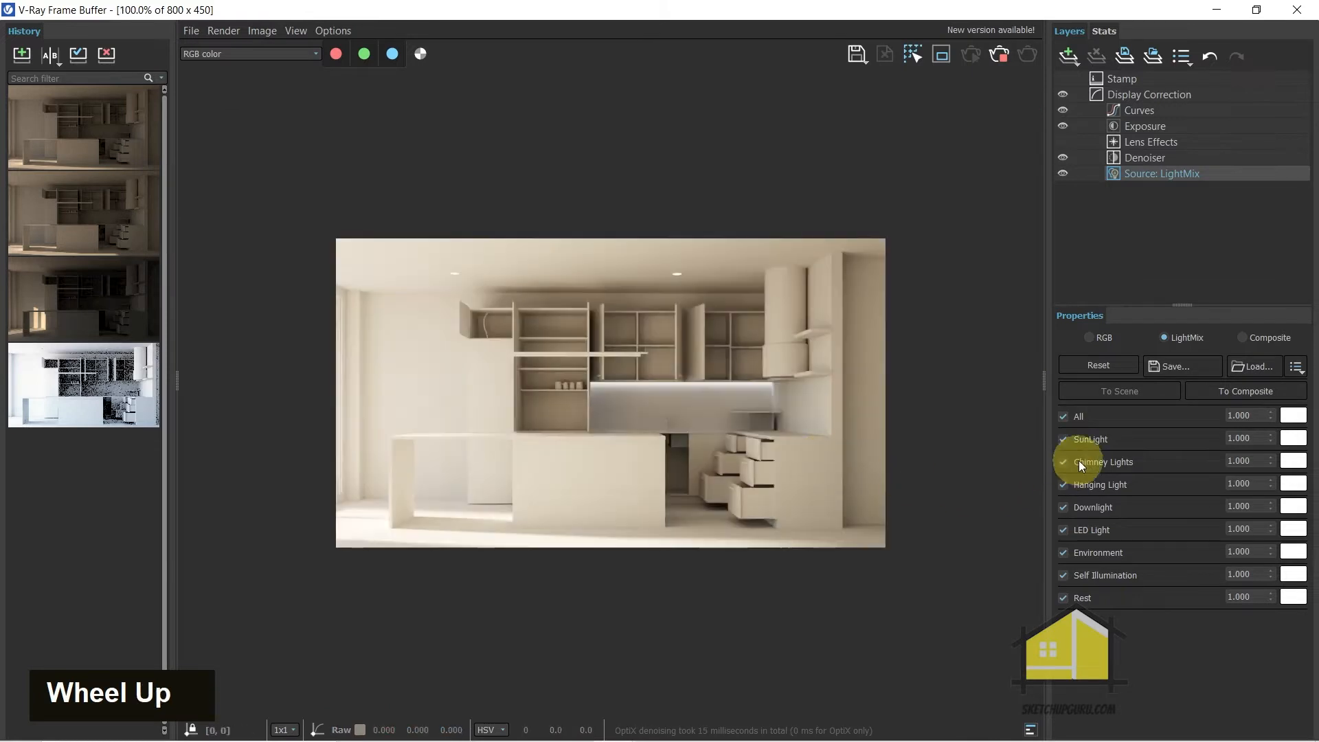
pyautogui.click(1063, 417)
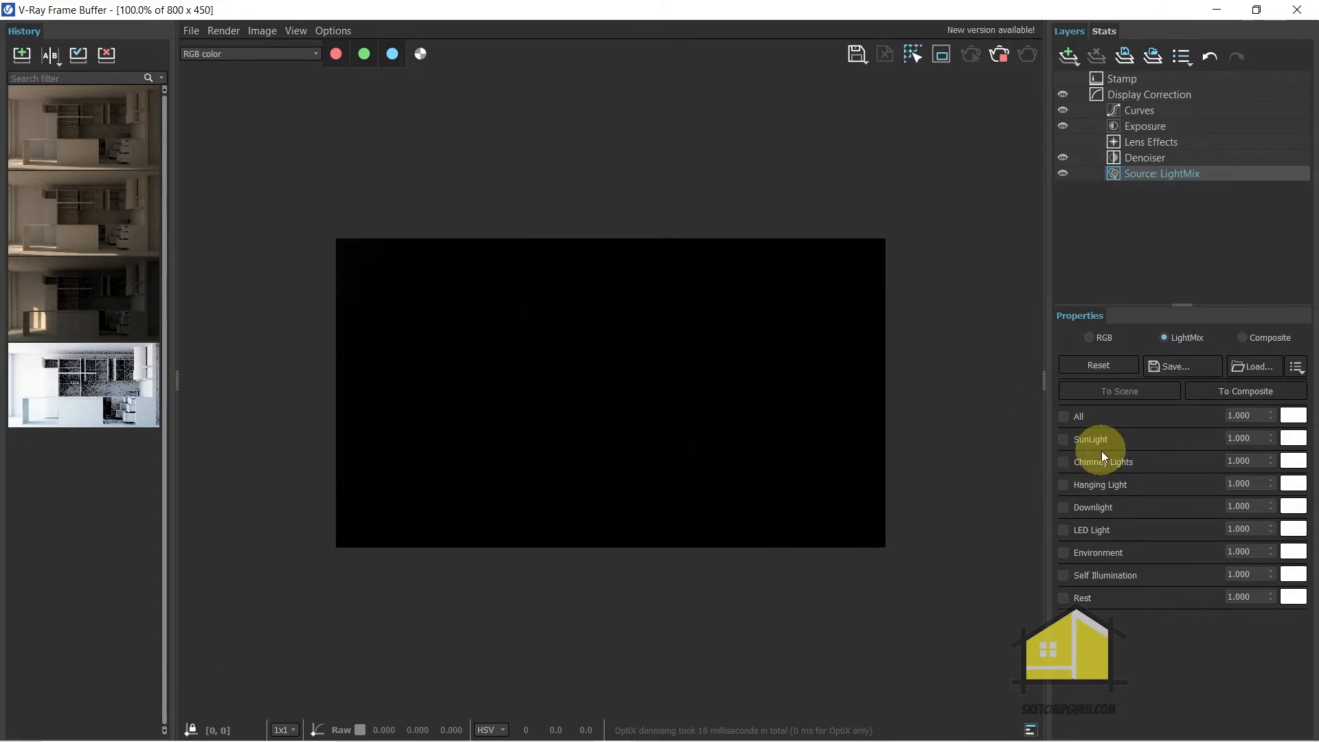
pyautogui.click(1062, 440)
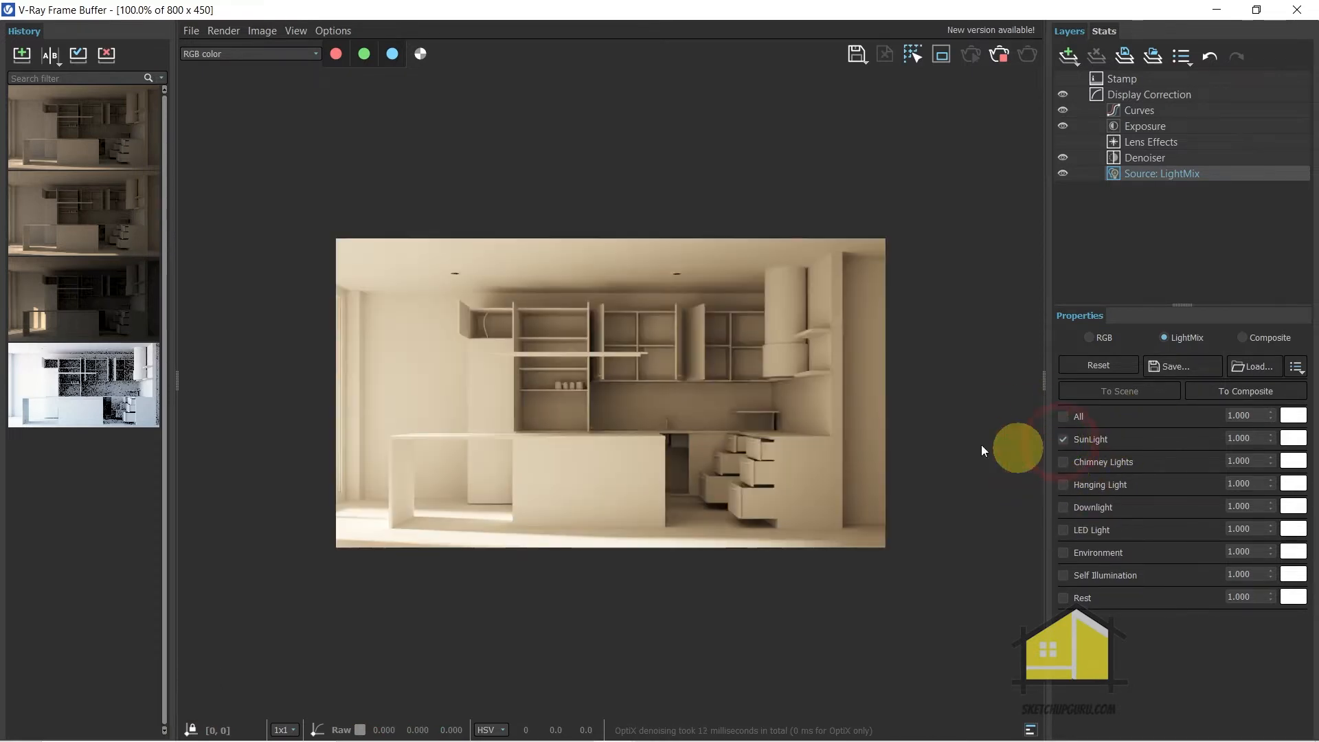
pyautogui.scroll(2, 521, 371)
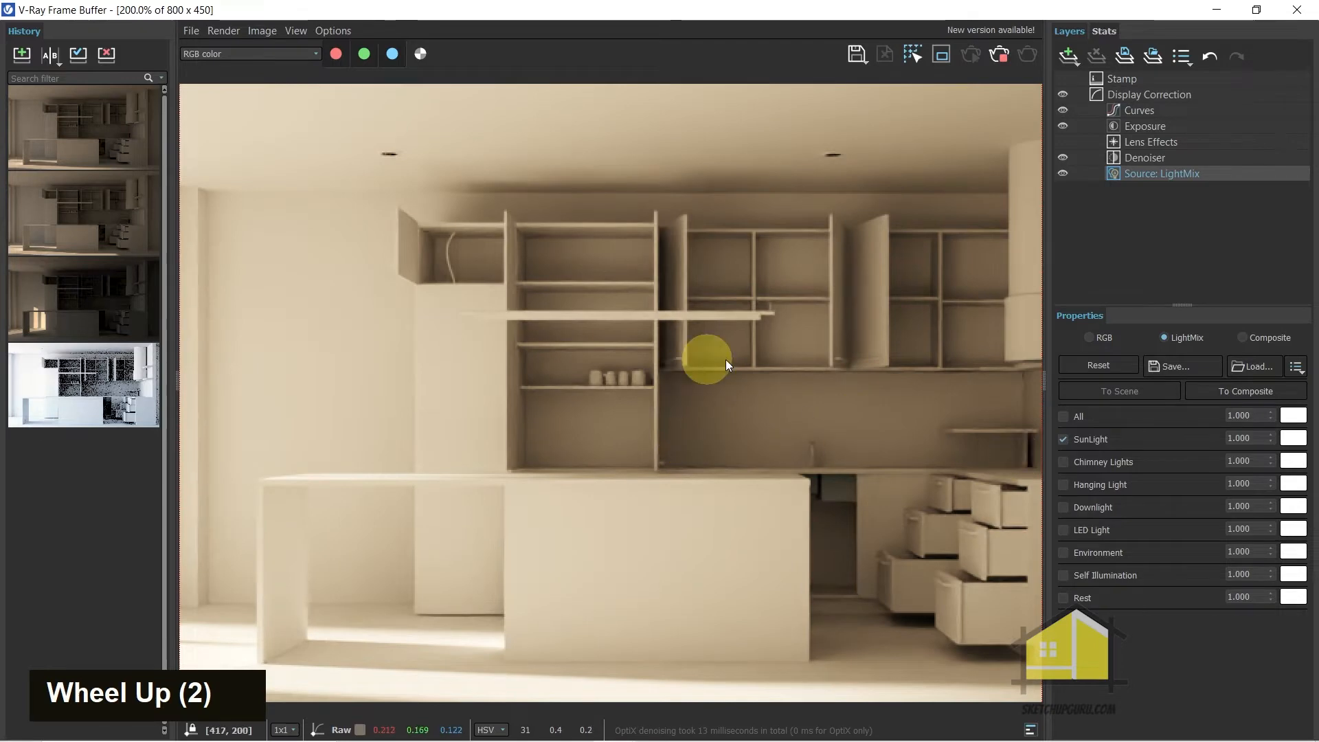
pyautogui.scroll(-1, 709, 362)
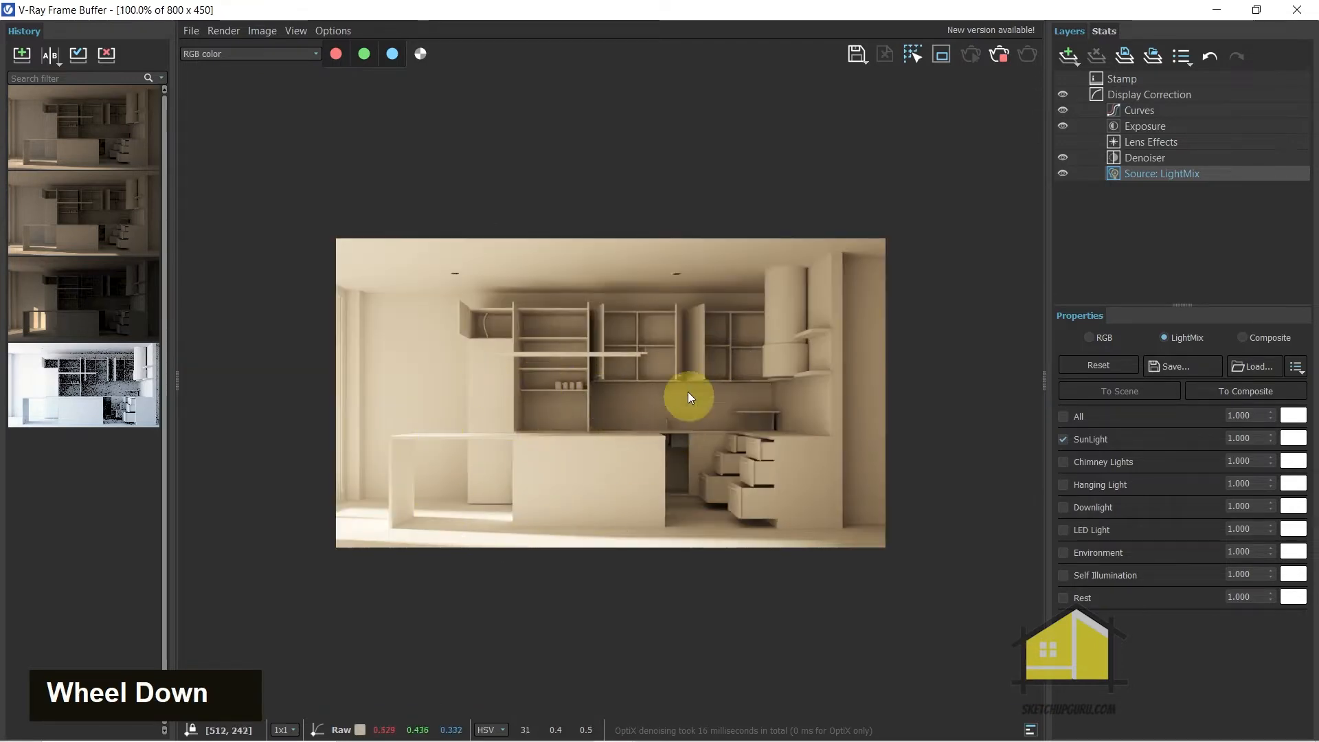
pyautogui.scroll(-2, 1272, 437)
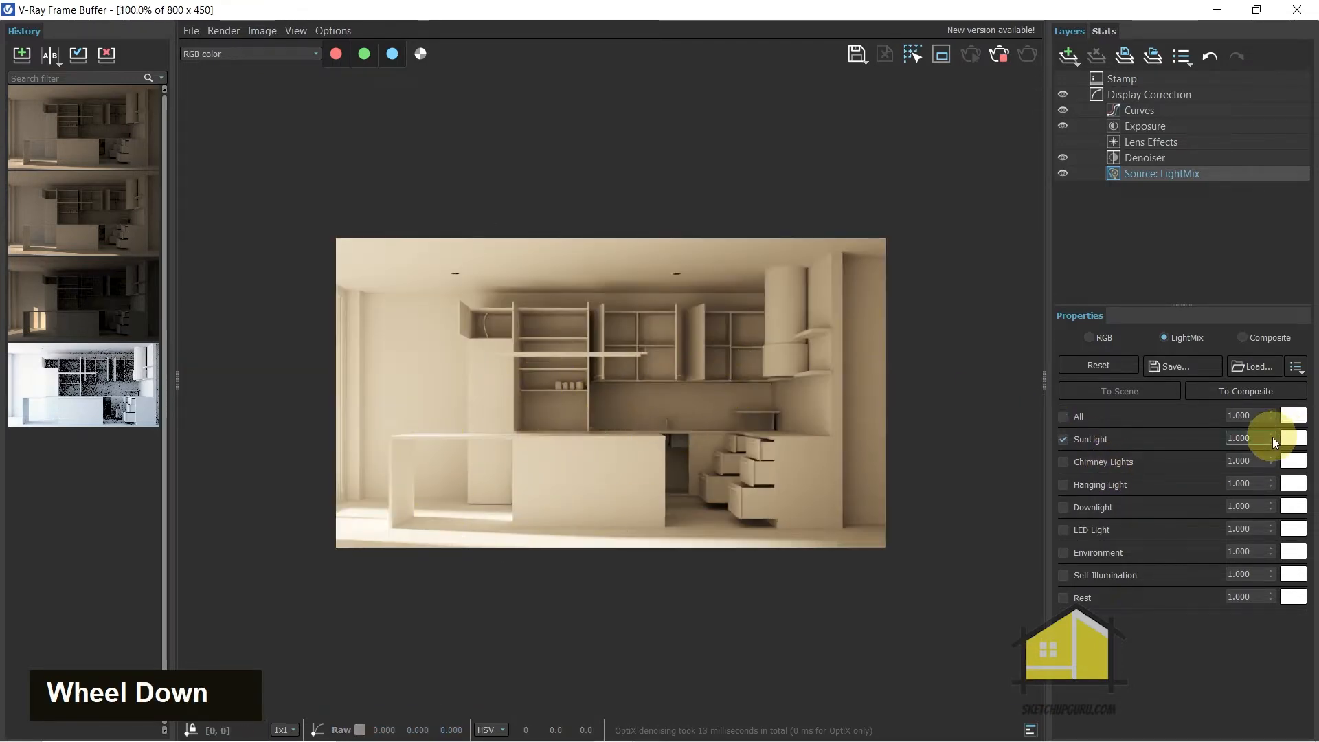
# Set SunLight's intensity to 0.738 and its color to light blue (R 0.757, G 0.852, B 1.000)
pyautogui.scroll(-3, 1271, 439)
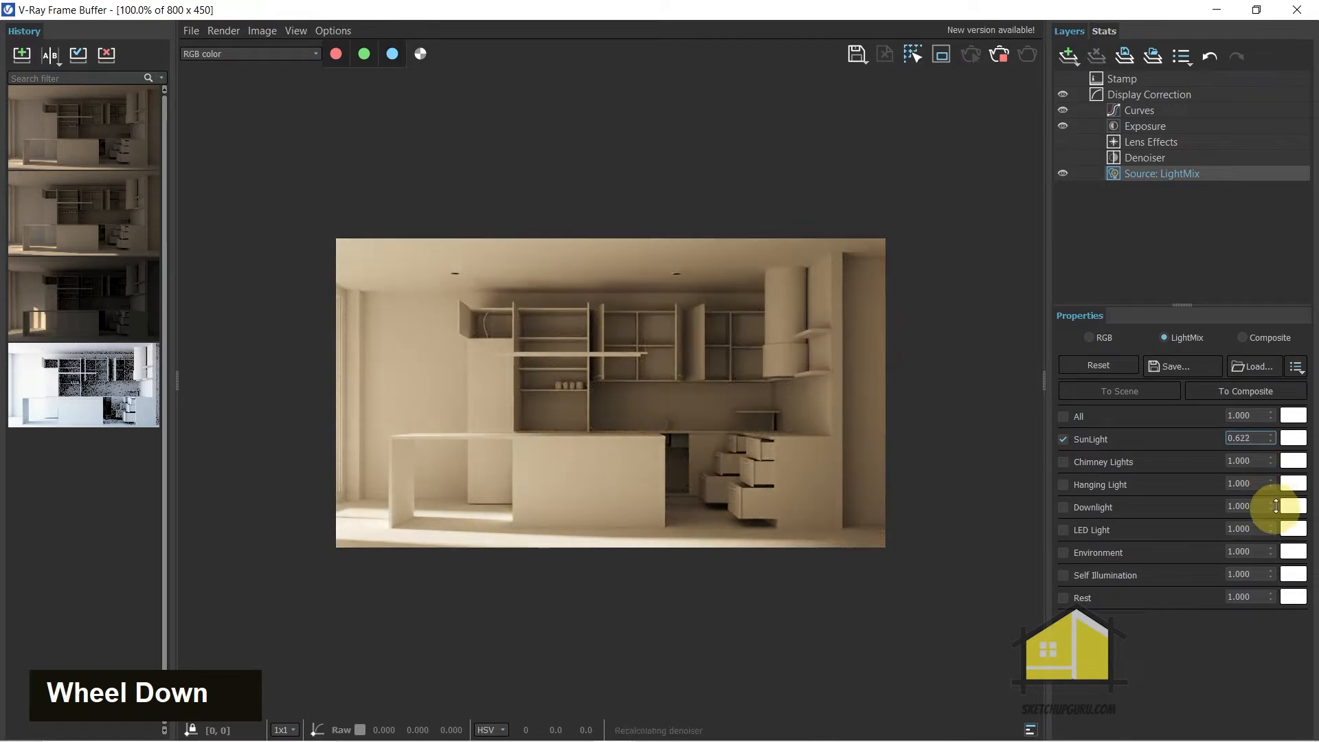
pyautogui.moveTo(1276, 509); pyautogui.dragTo(1280, 493)
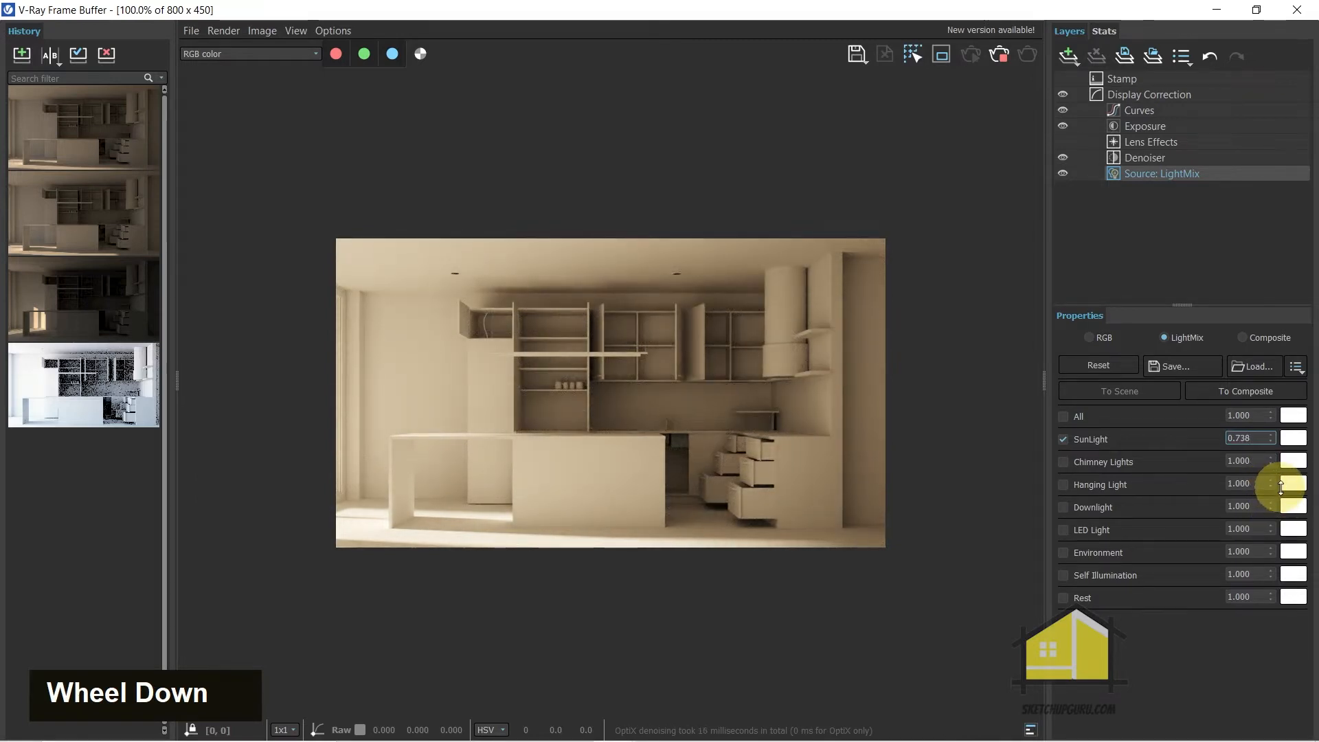
pyautogui.click(1291, 437)
pyautogui.moveTo(1202, 655)
pyautogui.mouseDown()
pyautogui.moveTo(1182, 650)
pyautogui.moveTo(1214, 648)
pyautogui.mouseUp()
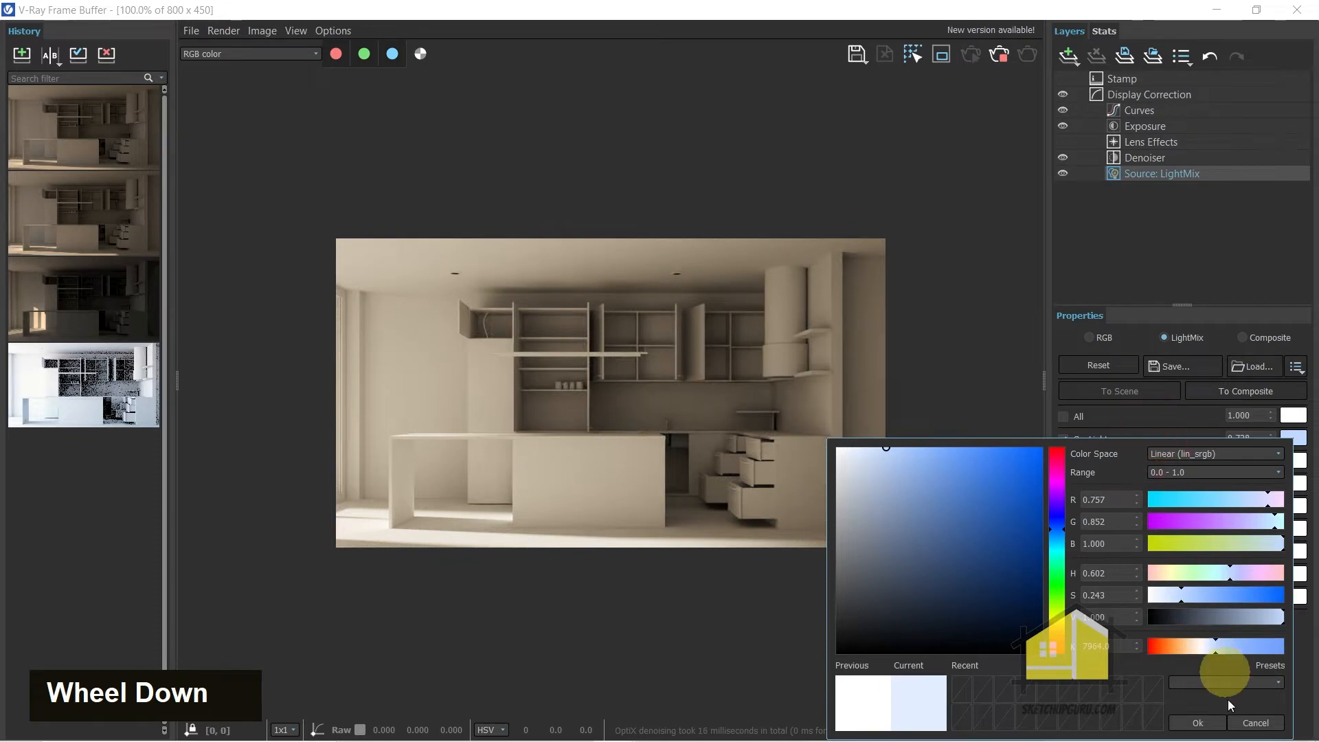
pyautogui.click(1209, 722)
# Enable Chimney Lights in the light mix and set their intensity to 100
pyautogui.click(1064, 461)
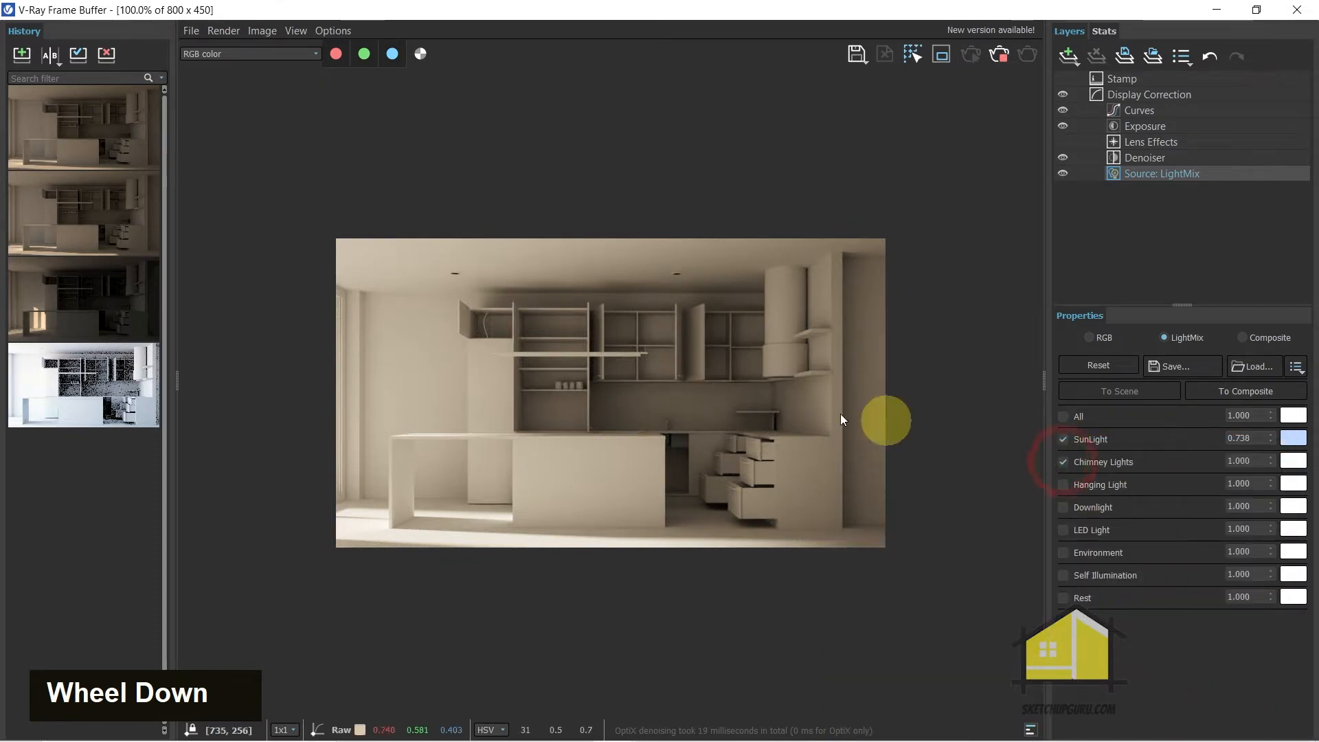
pyautogui.scroll(2, 813, 387)
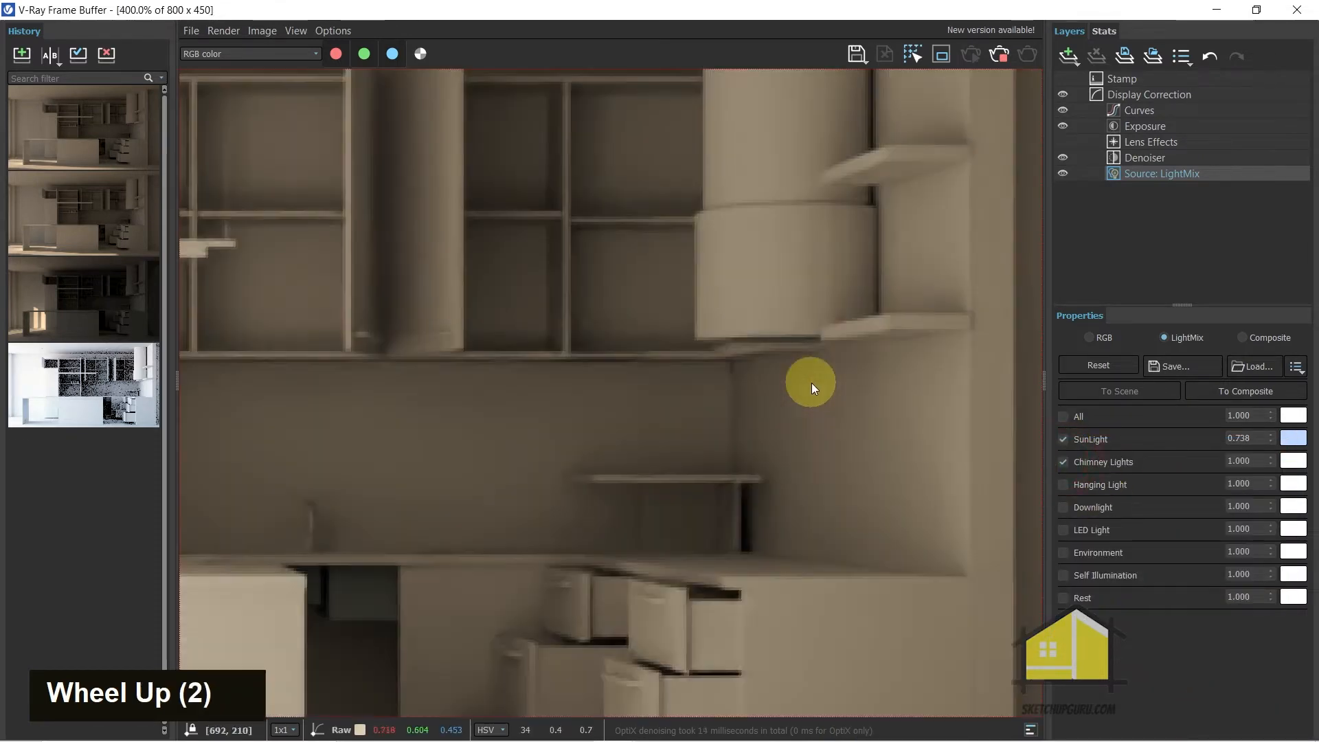
pyautogui.doubleClick(1257, 460)
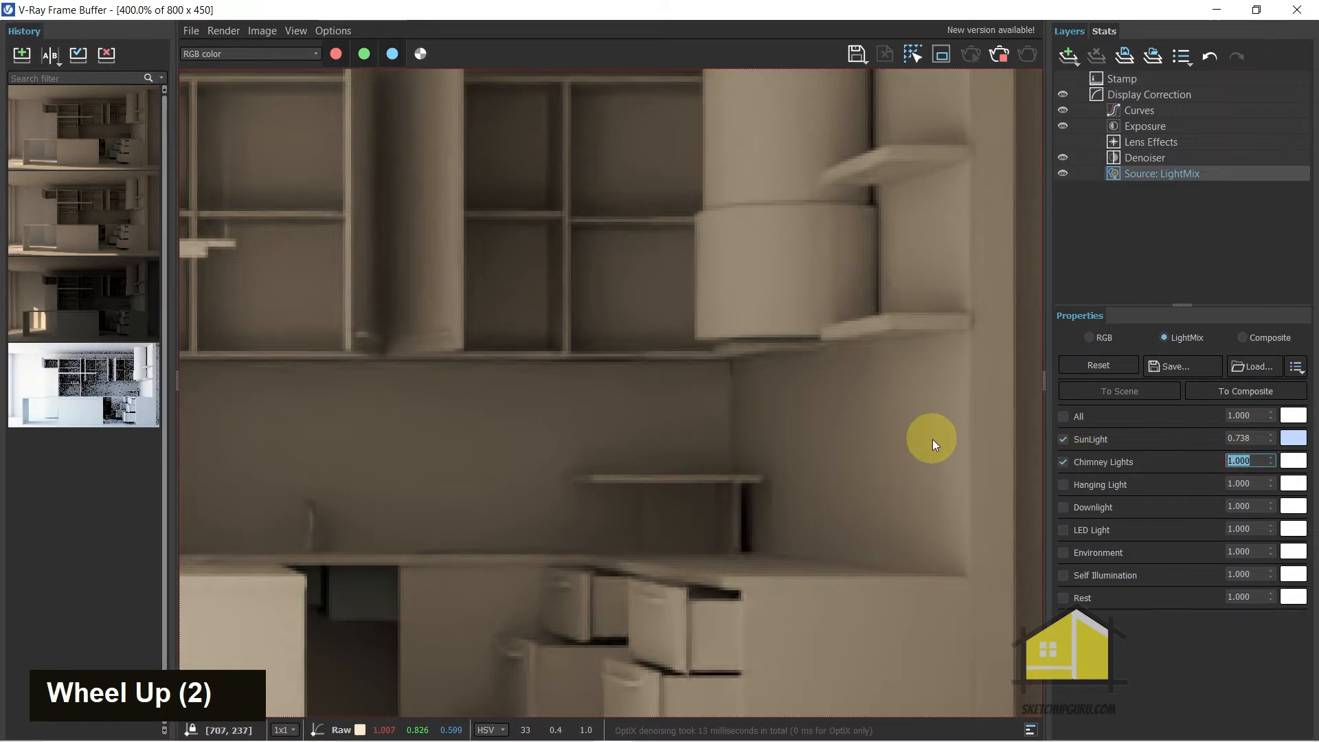
pyautogui.write('100')
pyautogui.press('Return')
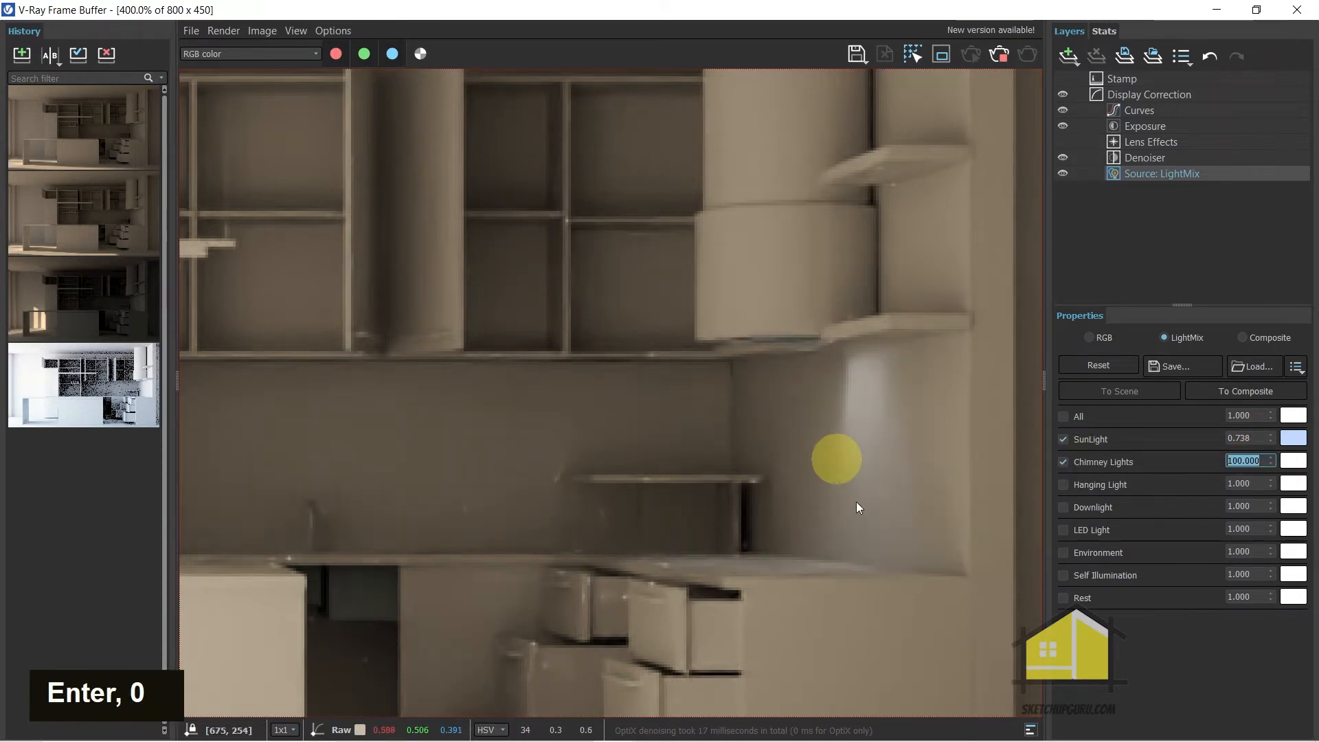
# Set the Chimney Lights intensity back to 1
pyautogui.click(1257, 460)
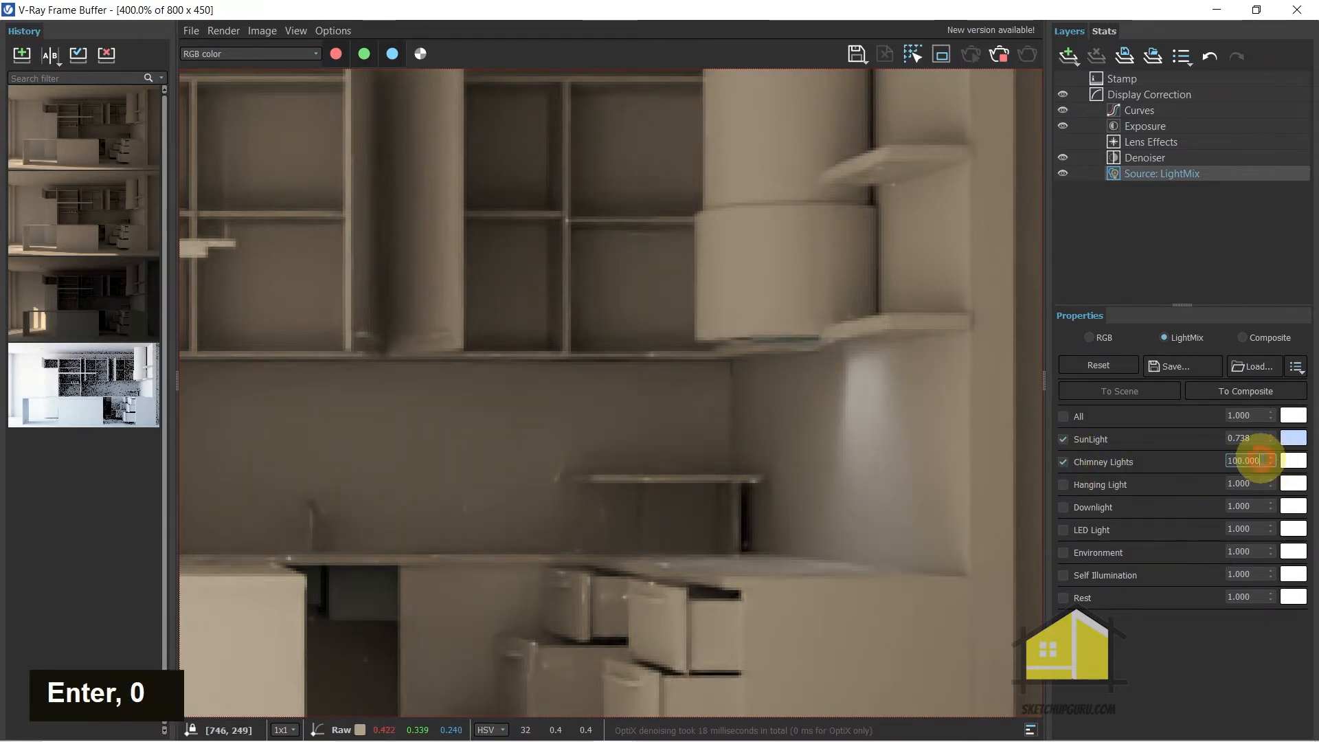
pyautogui.doubleClick(1259, 460)
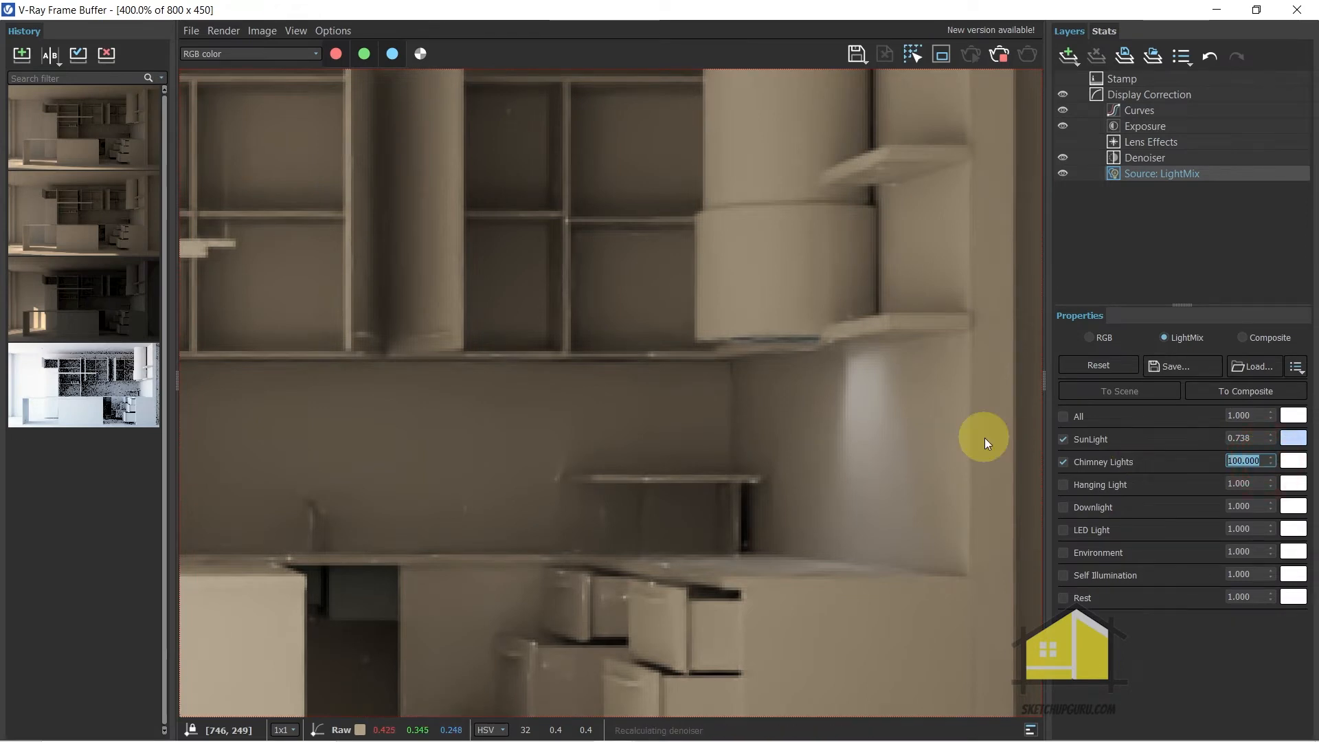
pyautogui.write('1')
pyautogui.press('Return')
pyautogui.rightClick(1081, 430)
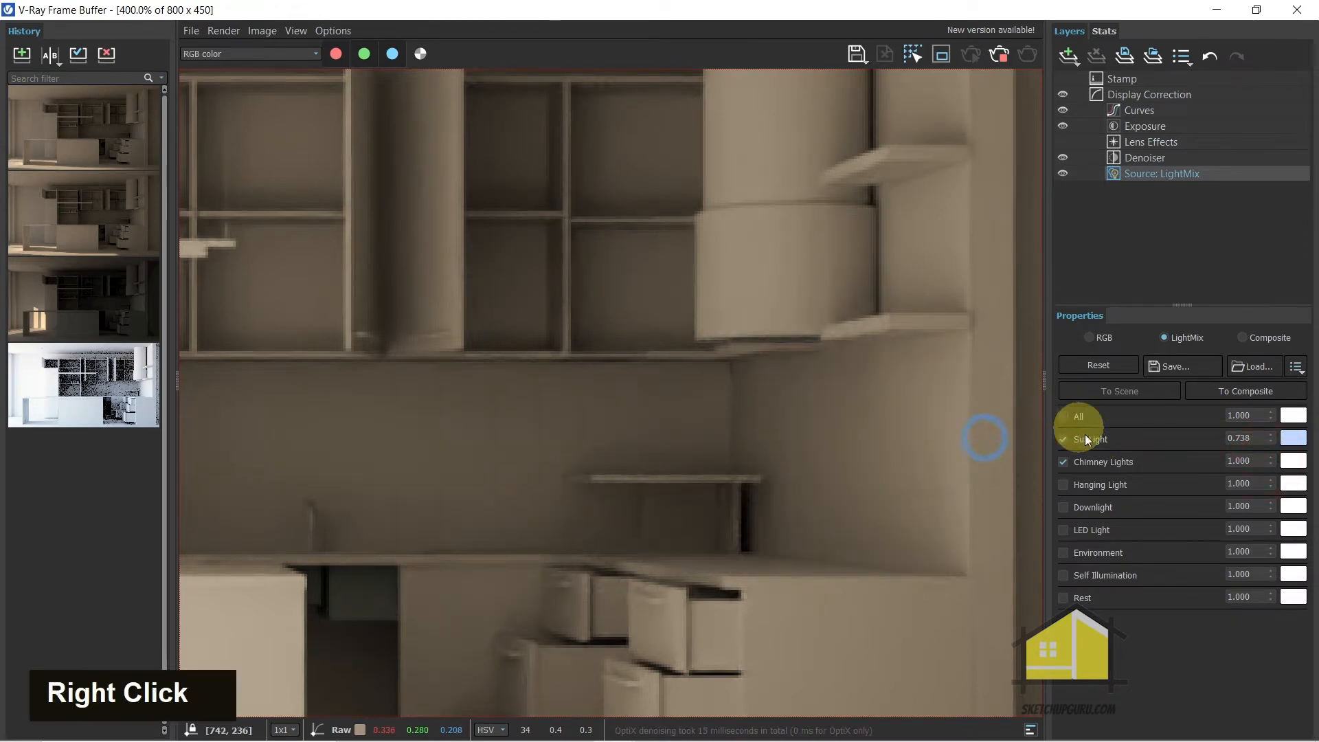
# Enable Hanging Light and turn off SunLight to inspect the pendant's glow over the island
pyautogui.click(1062, 485)
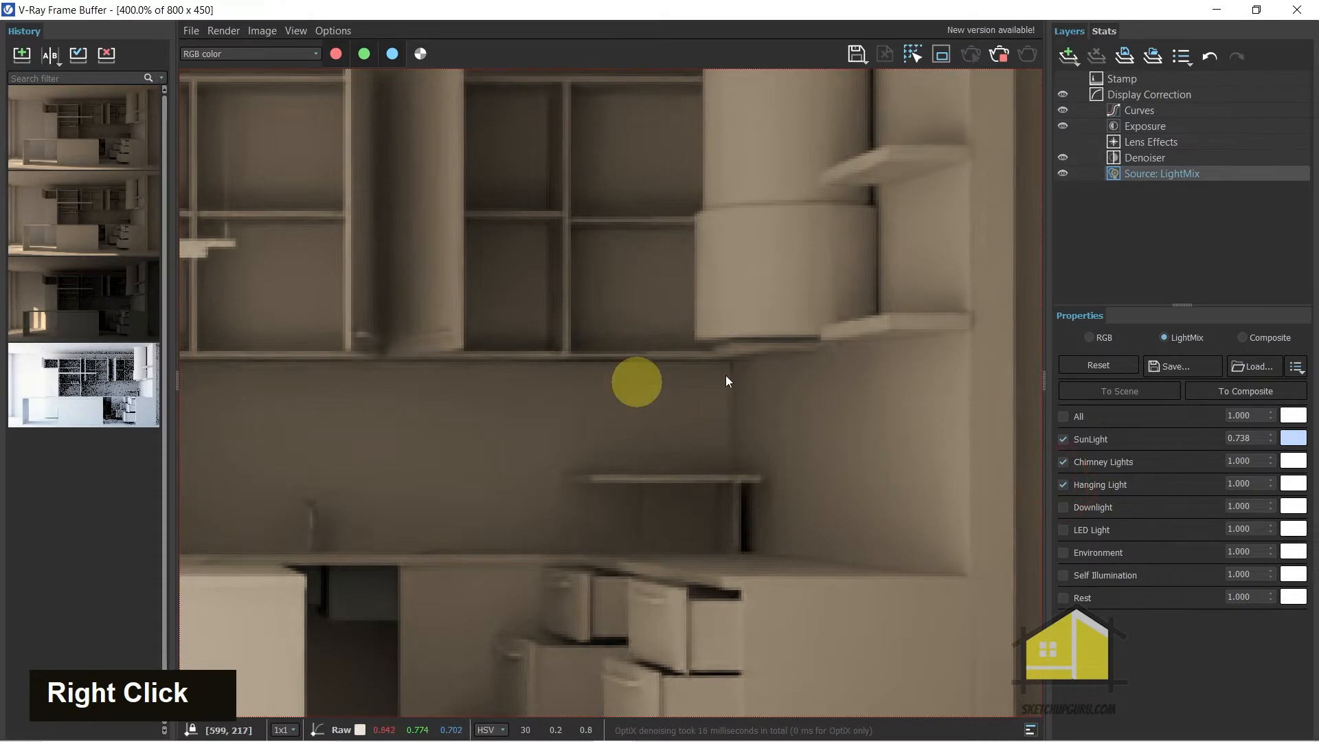
pyautogui.scroll(-2, 630, 385)
pyautogui.scroll(1, 562, 382)
pyautogui.scroll(2, 529, 394)
pyautogui.scroll(-1, 546, 465)
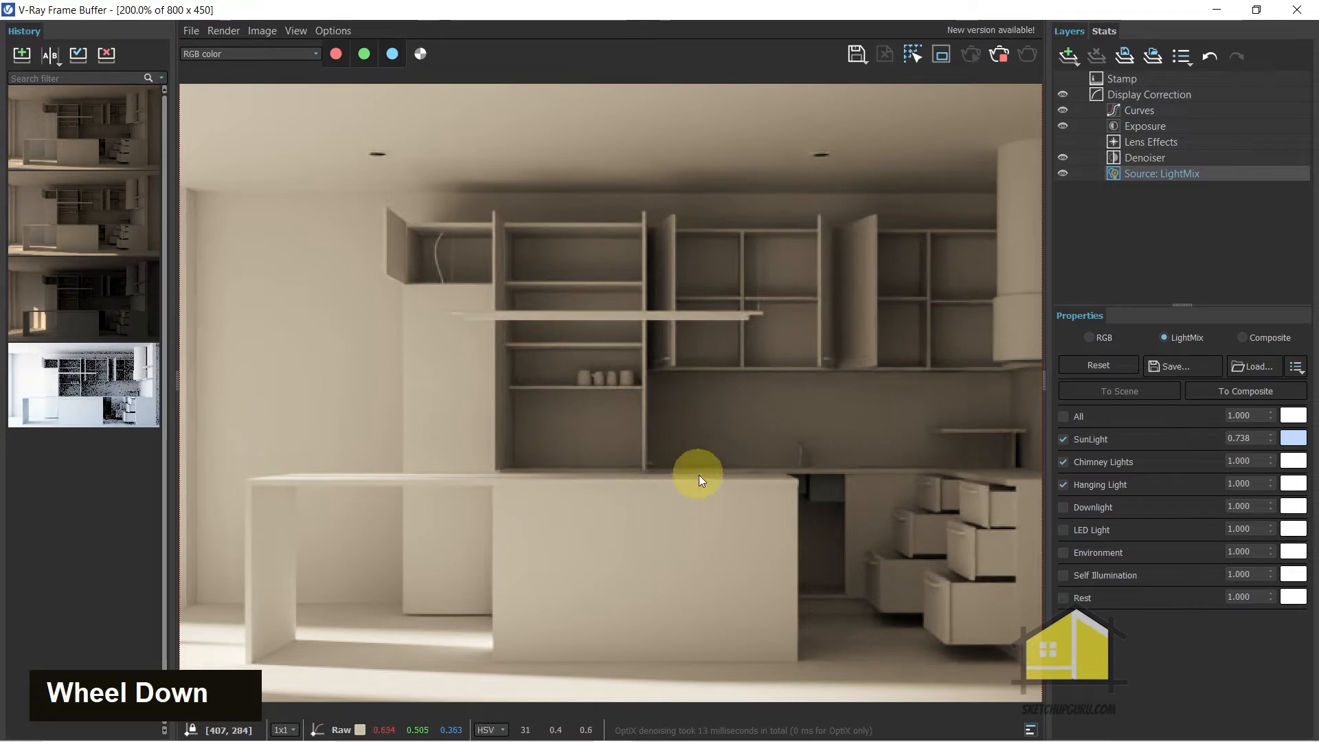
pyautogui.click(1063, 439)
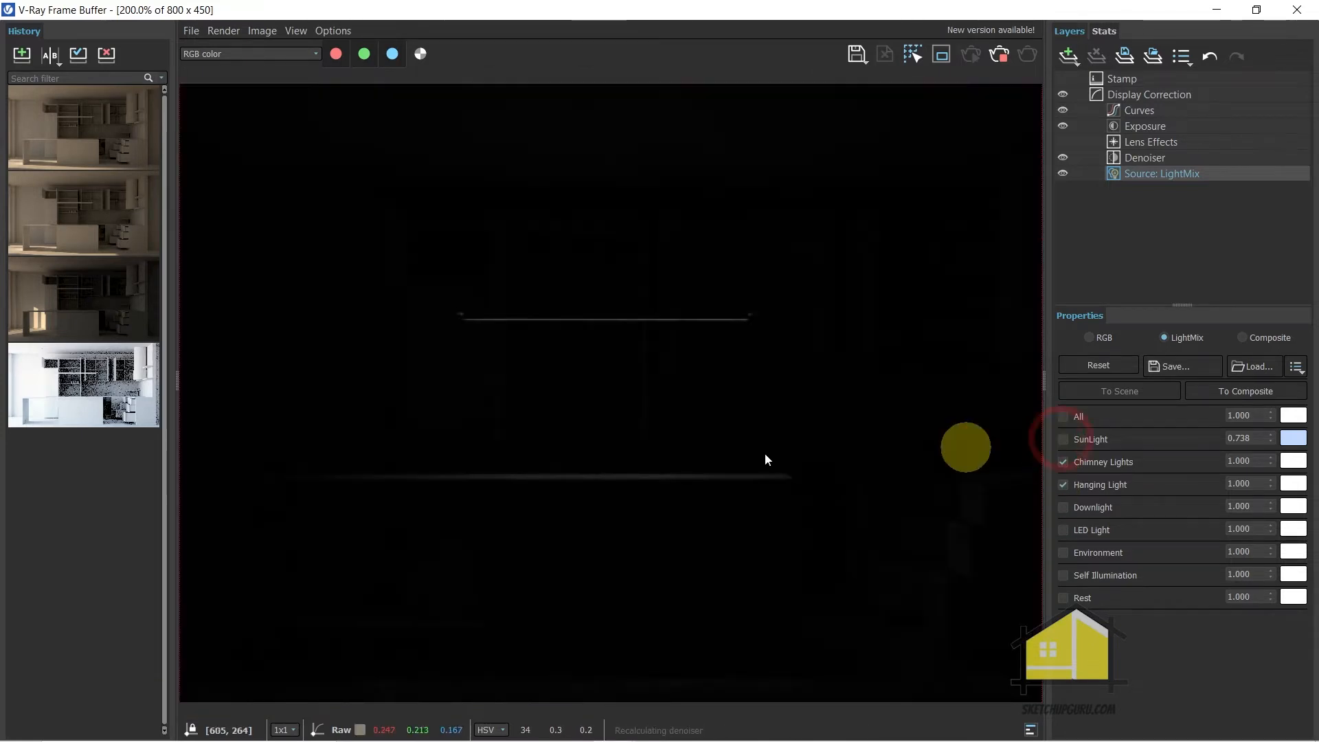
pyautogui.scroll(1, 567, 381)
pyautogui.scroll(1, 567, 381)
pyautogui.scroll(-1, 371, 333)
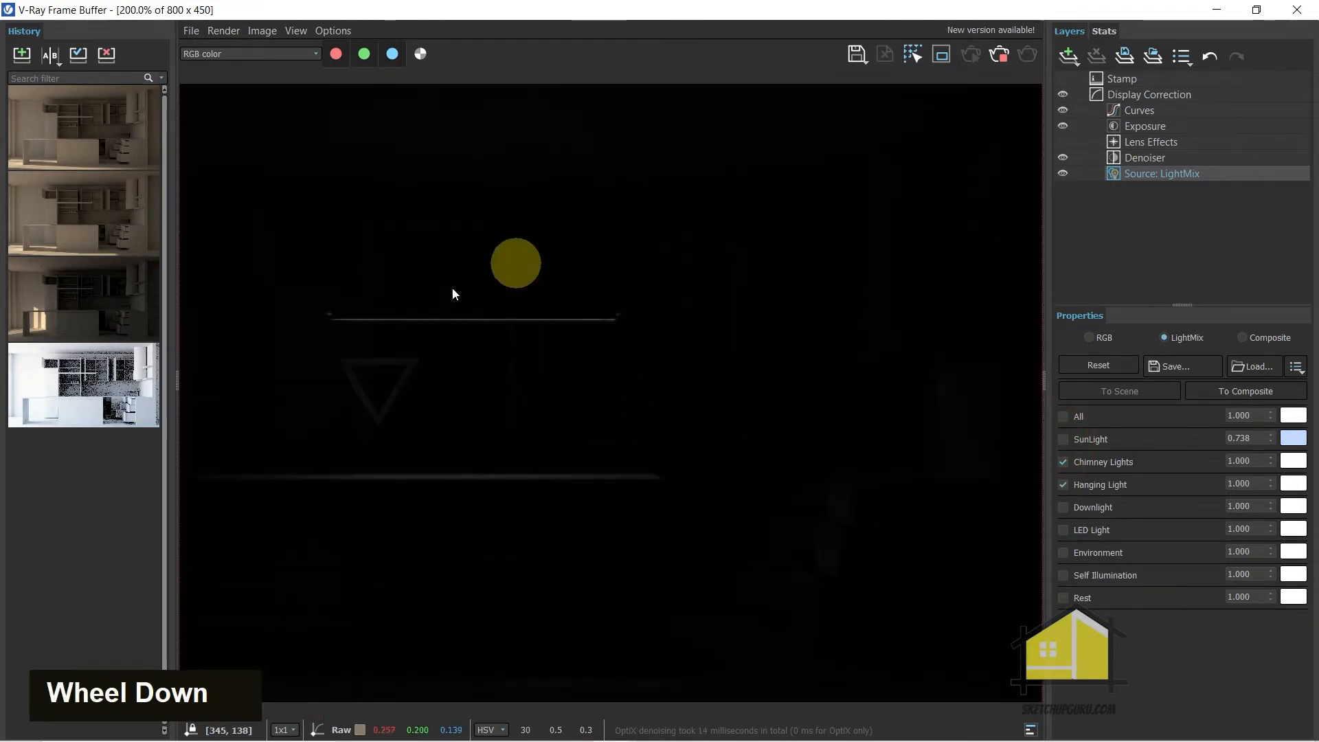
# Set the Hanging Light intensity to 10 and check its effect across the kitchen
pyautogui.doubleClick(1243, 483)
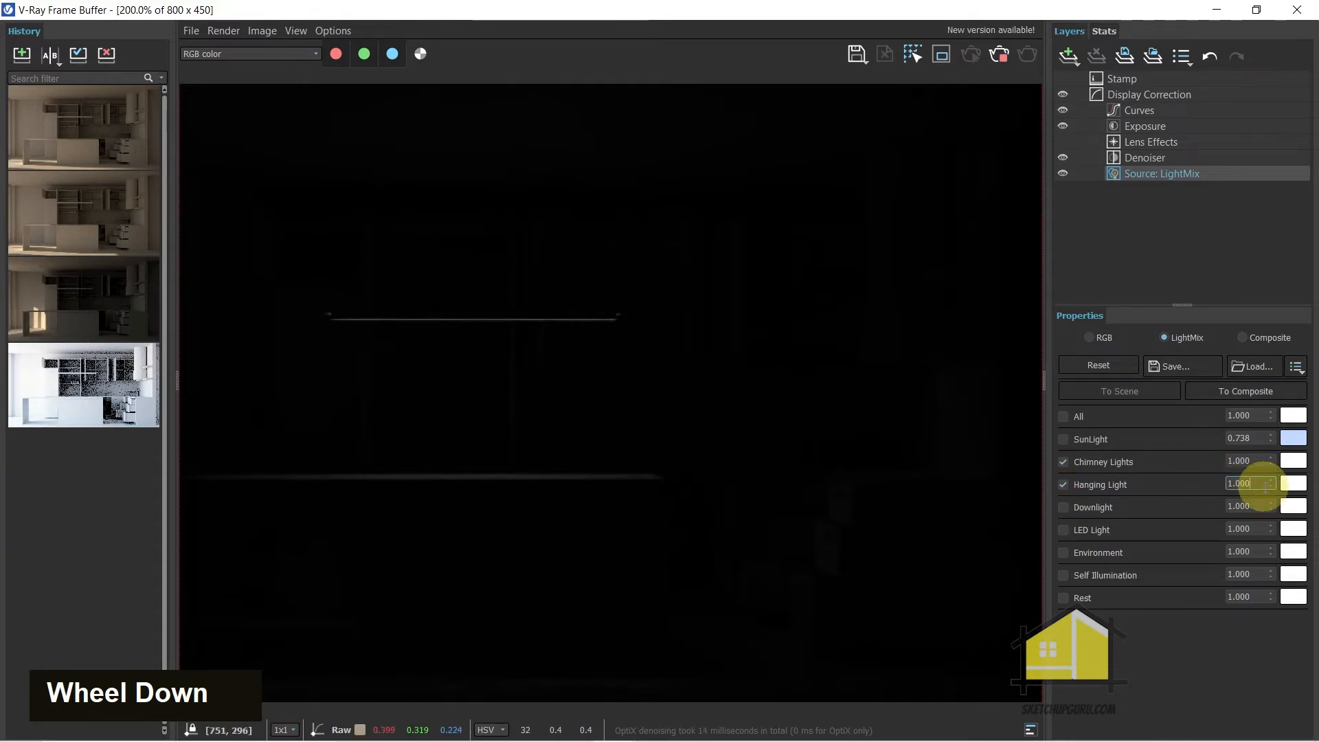
pyautogui.write('10')
pyautogui.press('Return')
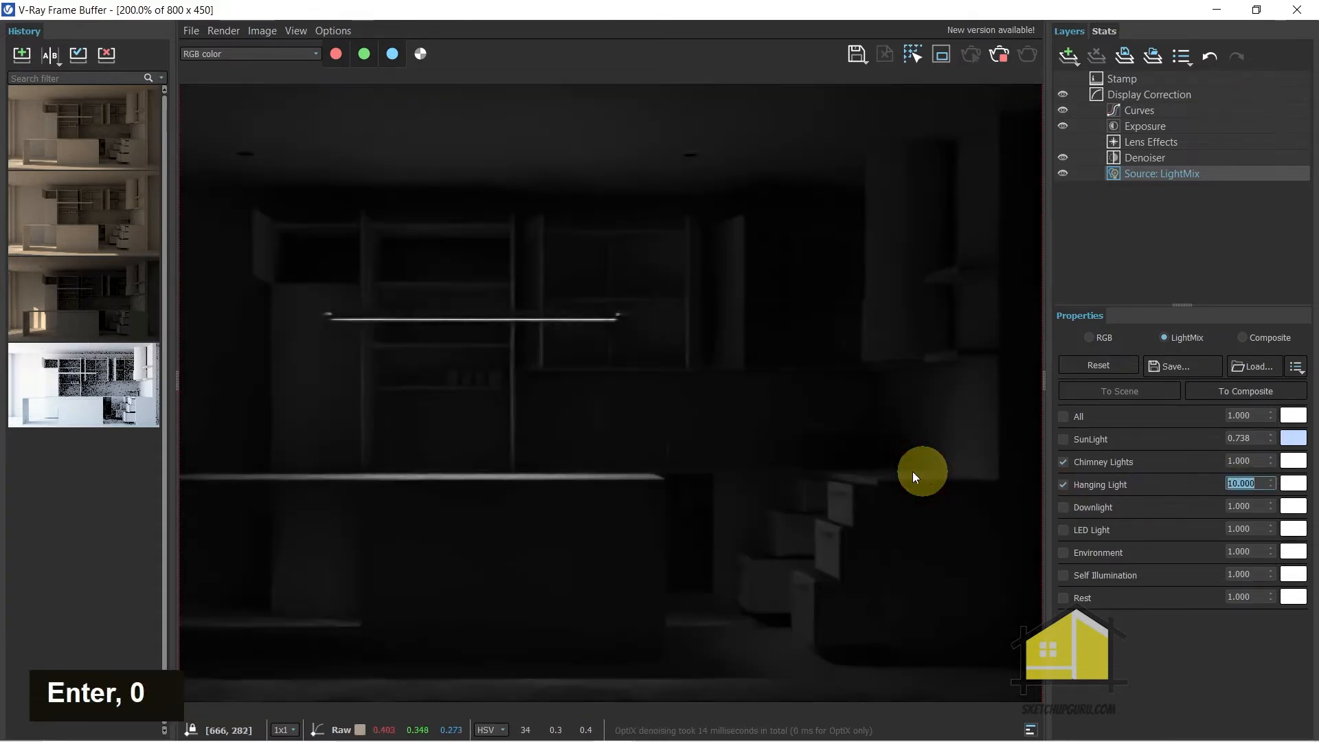
pyautogui.scroll(-2, 592, 451)
pyautogui.scroll(1, 671, 524)
pyautogui.scroll(1, 421, 505)
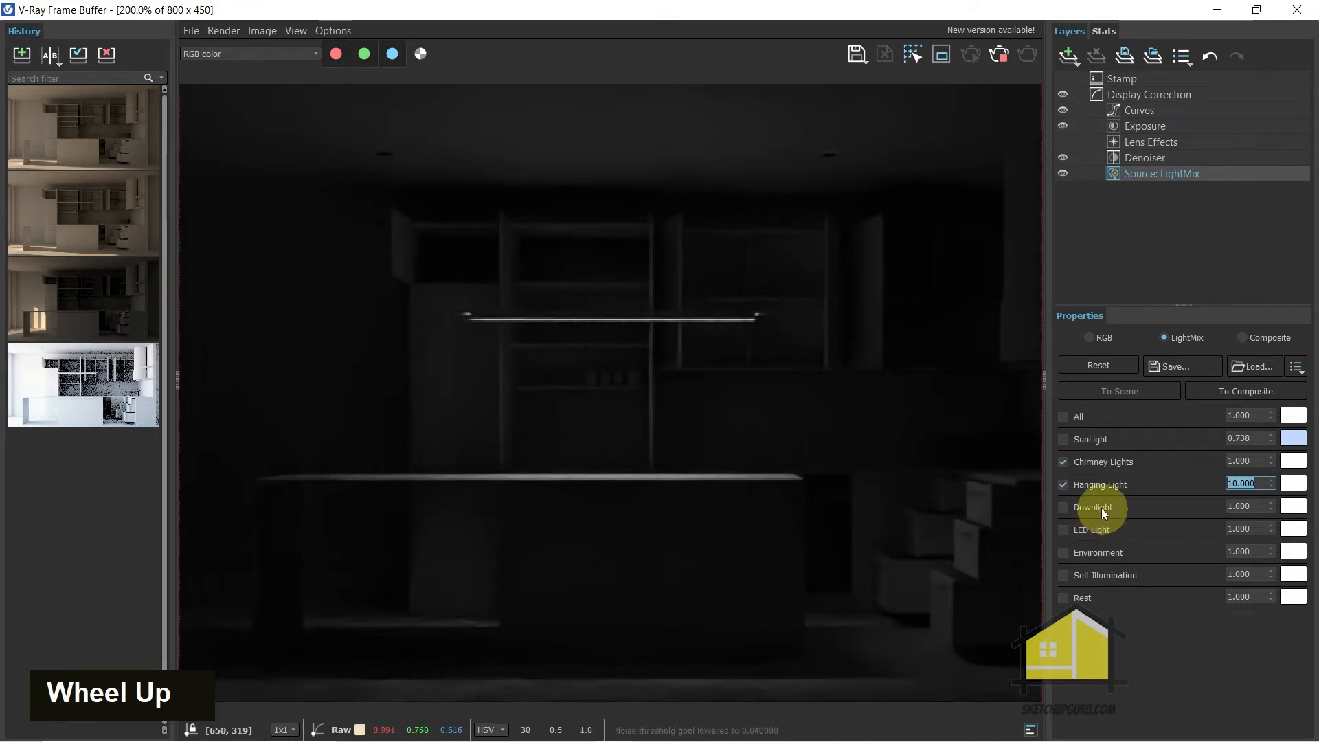
pyautogui.scroll(-1, 756, 480)
pyautogui.scroll(2, 879, 509)
pyautogui.scroll(-1, 979, 510)
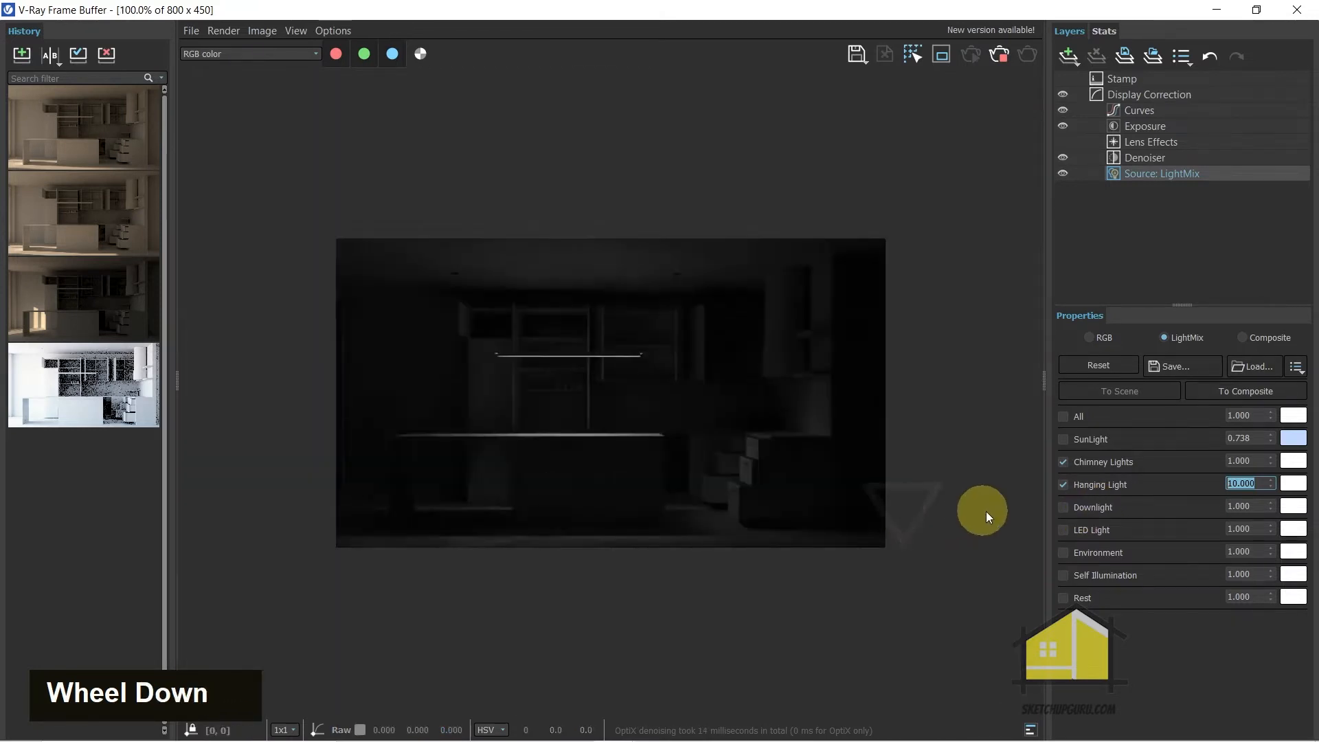
# Enable Downlight in the light mix, set its intensity to 30 and check the result
pyautogui.click(1062, 509)
pyautogui.scroll(1, 538, 365)
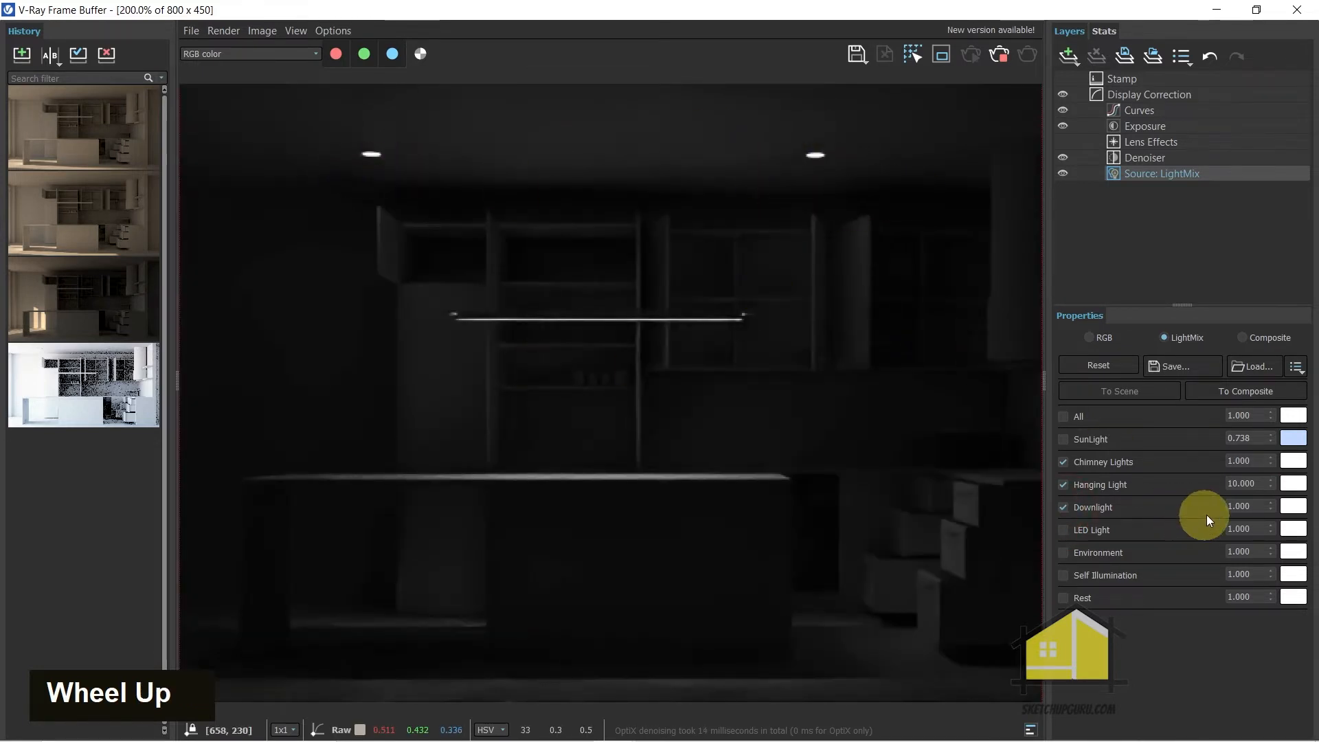
pyautogui.moveTo(1257, 509); pyautogui.dragTo(1157, 507)
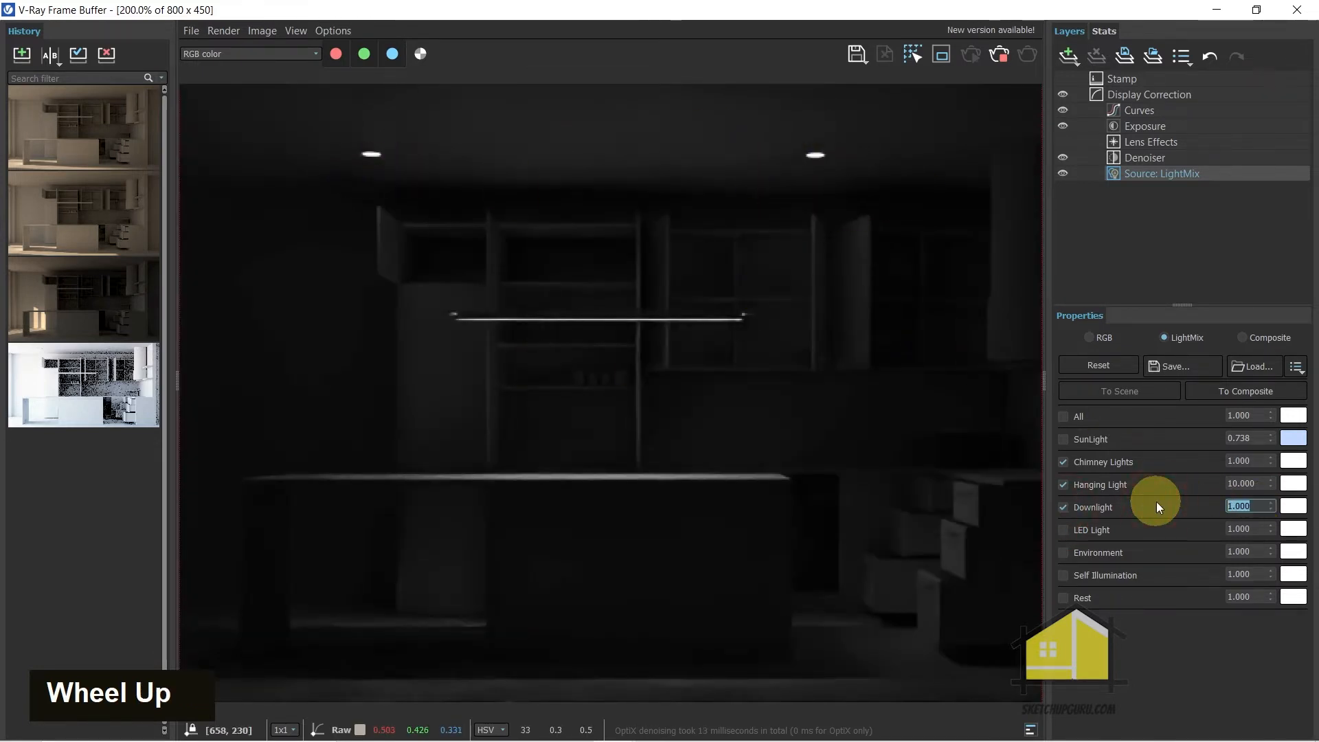
pyautogui.write('30')
pyautogui.press('Return')
pyautogui.scroll(-1, 620, 397)
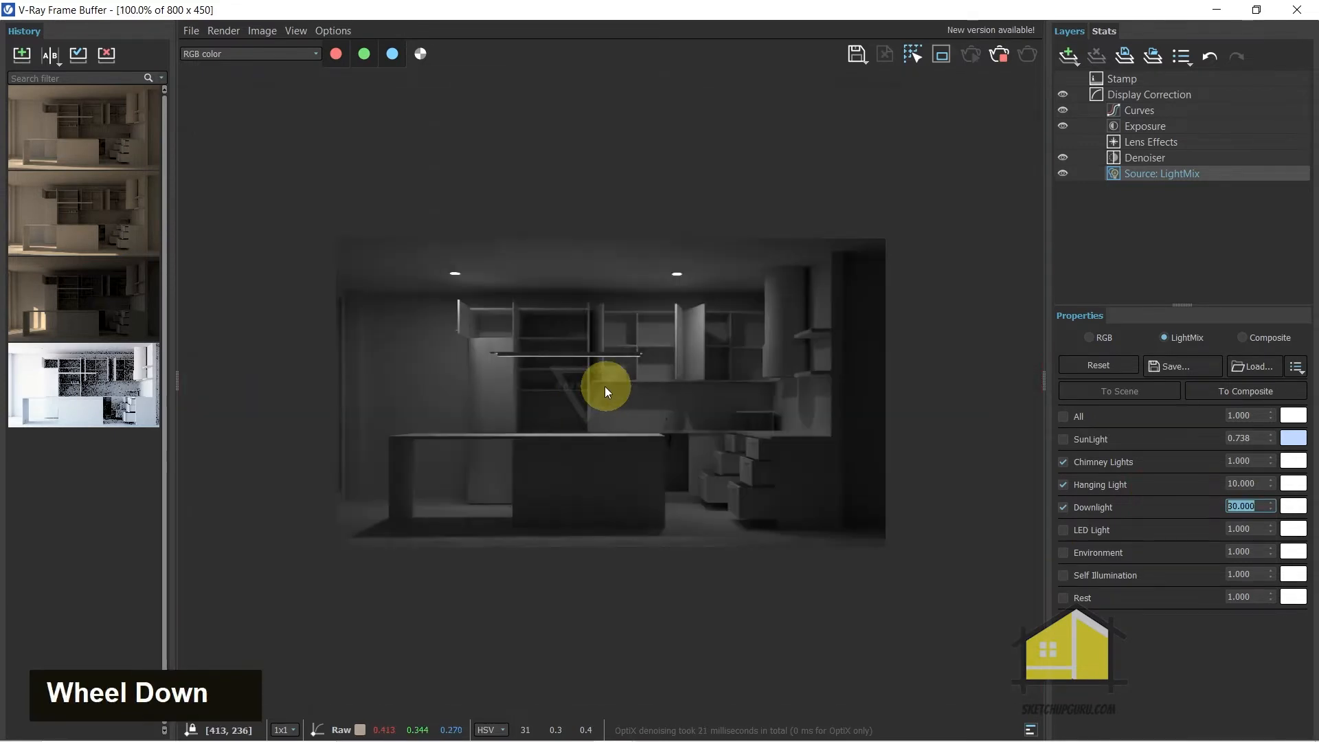
pyautogui.scroll(1, 580, 419)
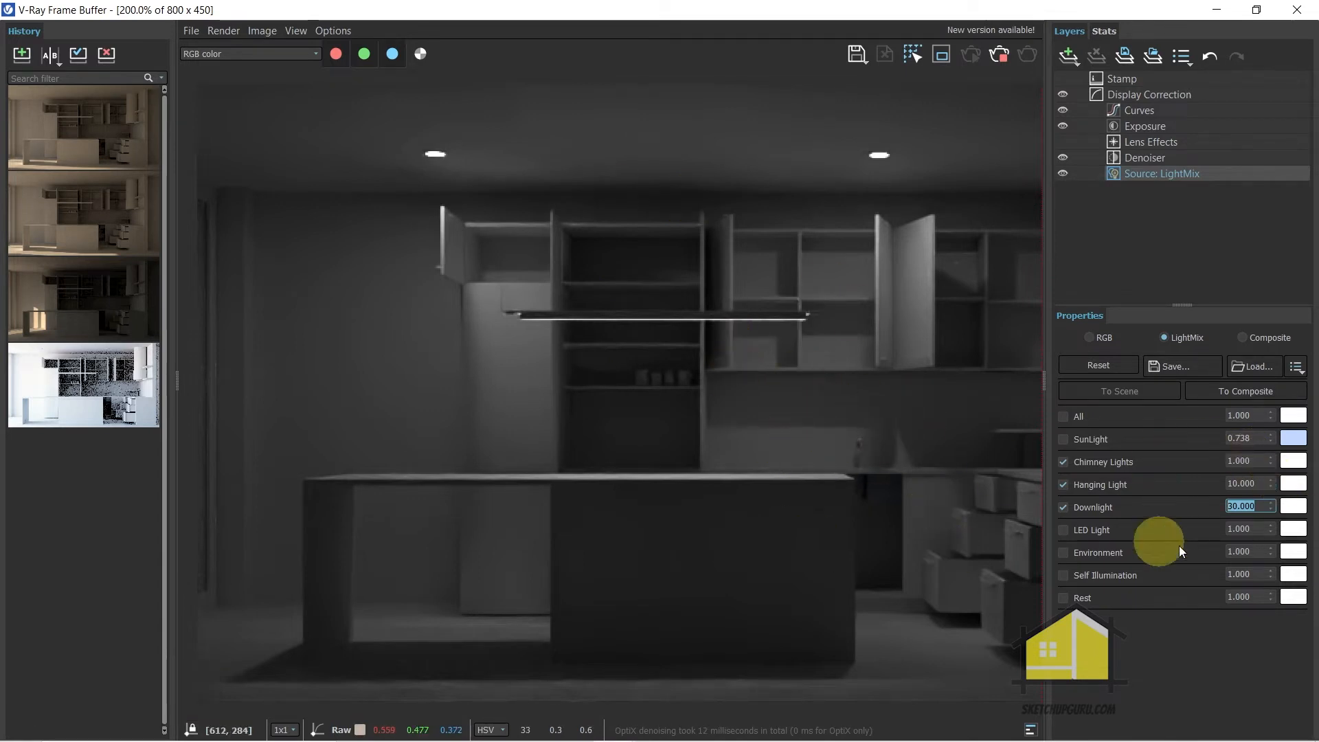
# Set the Downlight colour in the light mix to a warm white of about 5760 K
pyautogui.click(1291, 509)
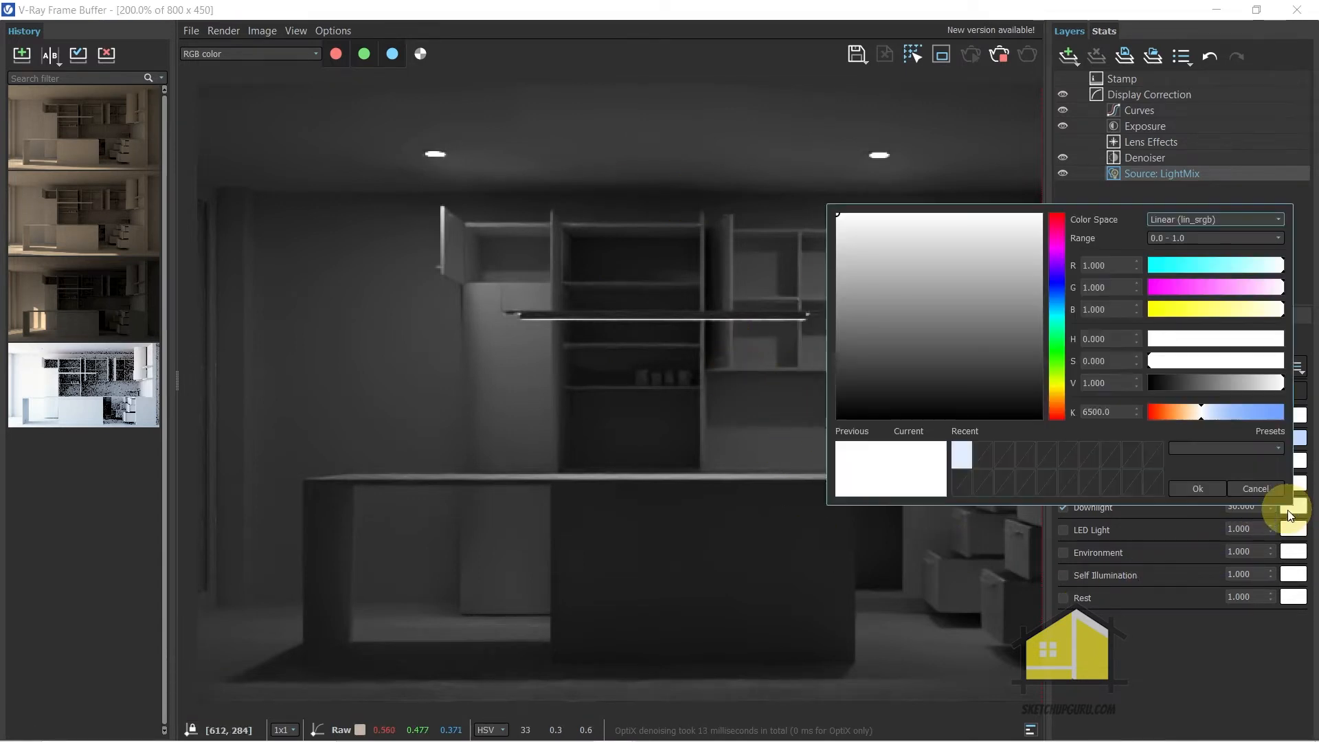
pyautogui.moveTo(1195, 414); pyautogui.dragTo(1194, 415)
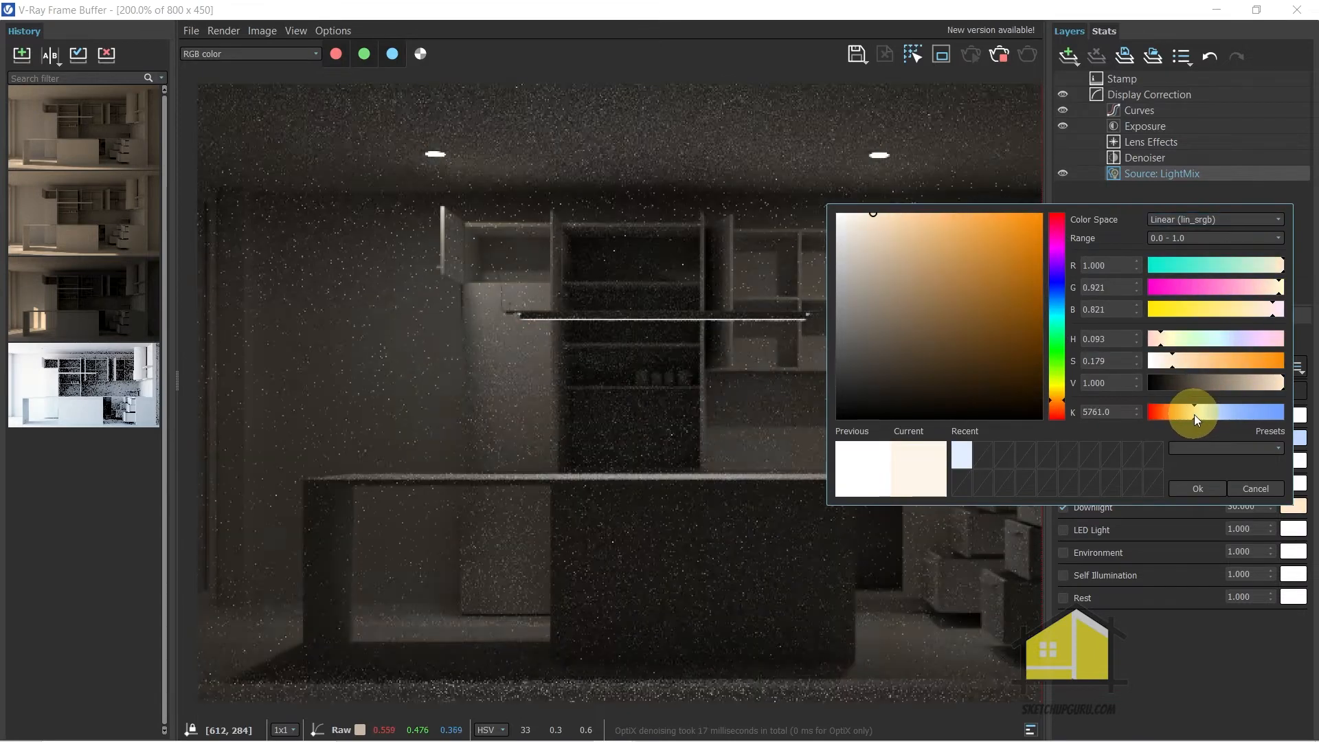
pyautogui.click(1197, 489)
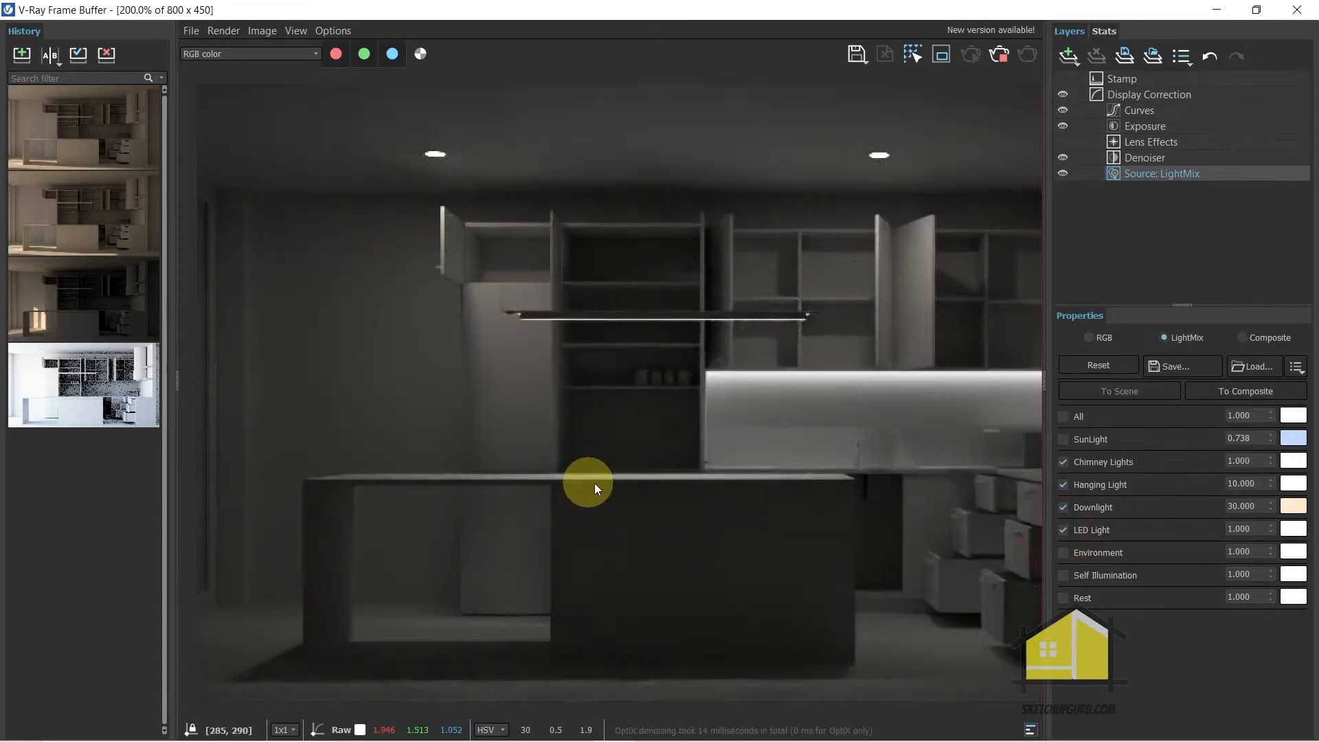
# Enable LED Light in the light mix and set its colour to a warm orange
pyautogui.scroll(3, 898, 394)
pyautogui.scroll(-2, 533, 416)
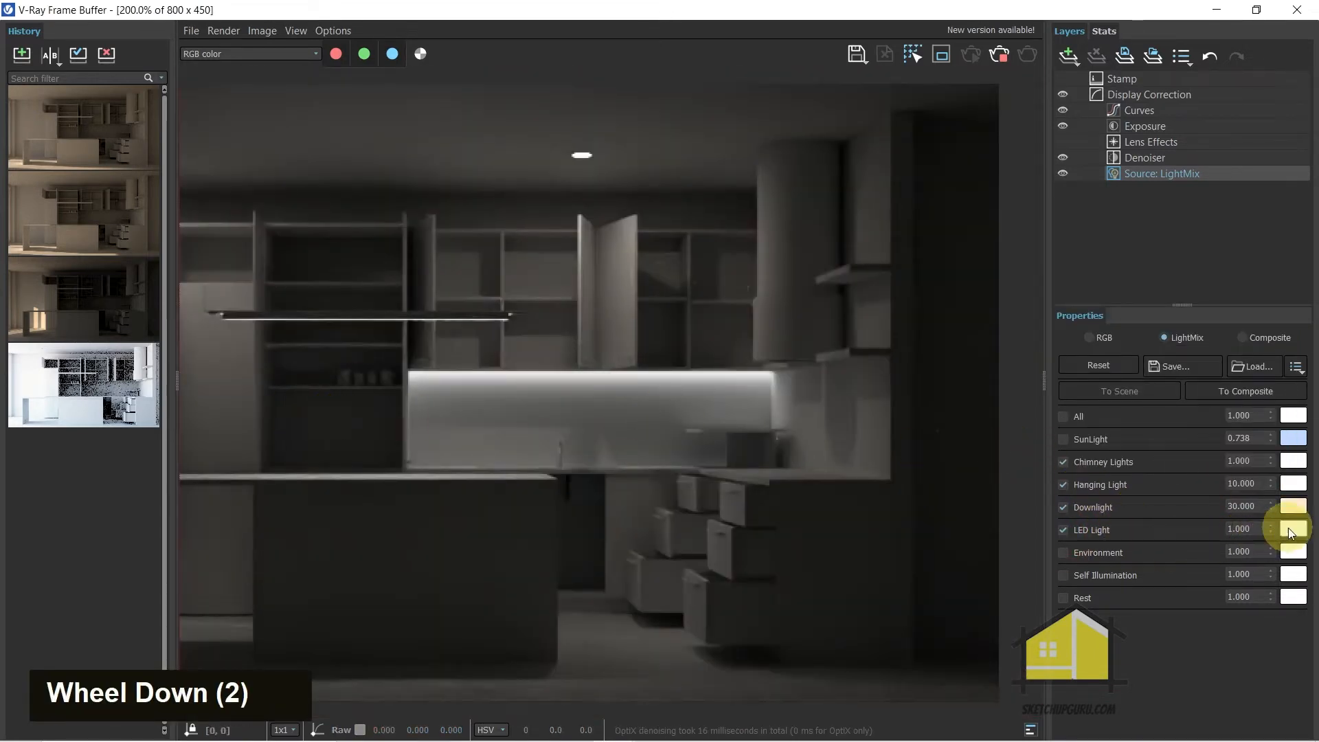
pyautogui.click(1293, 529)
pyautogui.click(1192, 435)
pyautogui.moveTo(1192, 437); pyautogui.dragTo(1183, 435)
pyautogui.click(1199, 509)
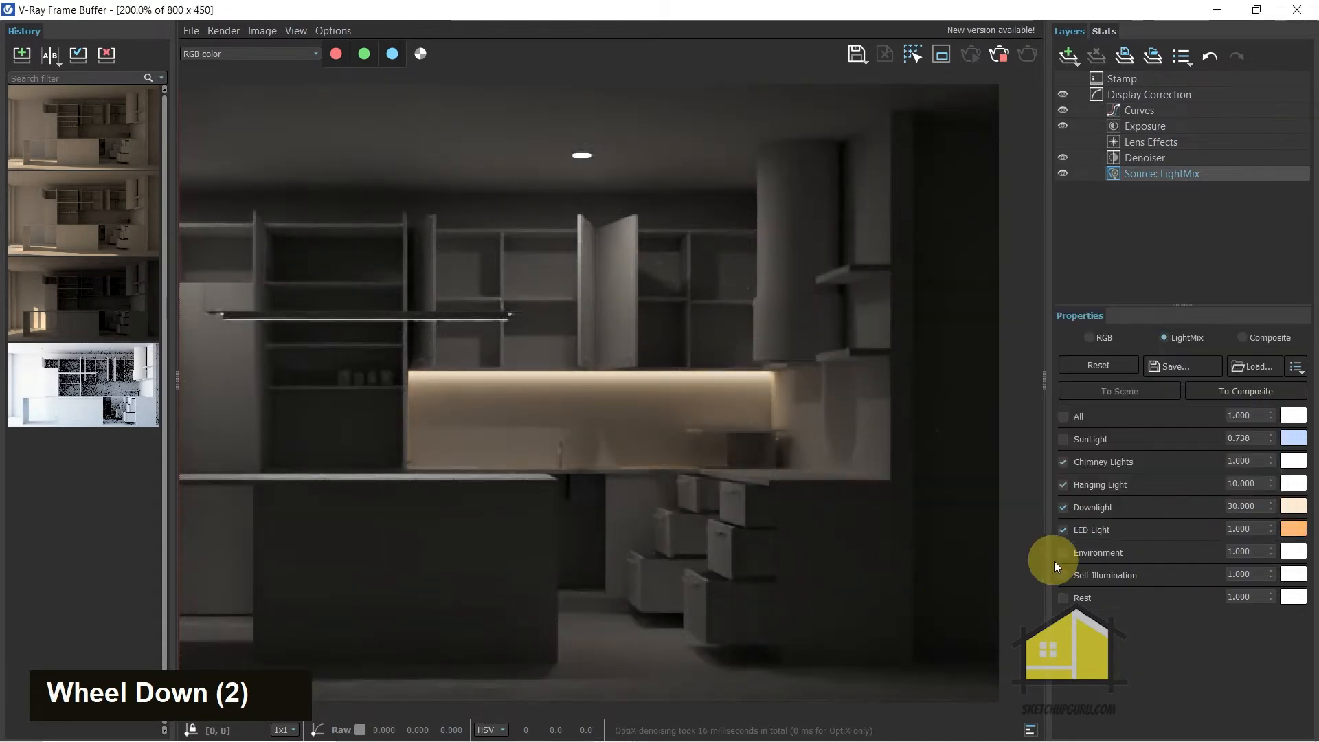
# Enable Environment in the light mix and inspect its effect on the cabinets, island and backsplash
pyautogui.click(1059, 553)
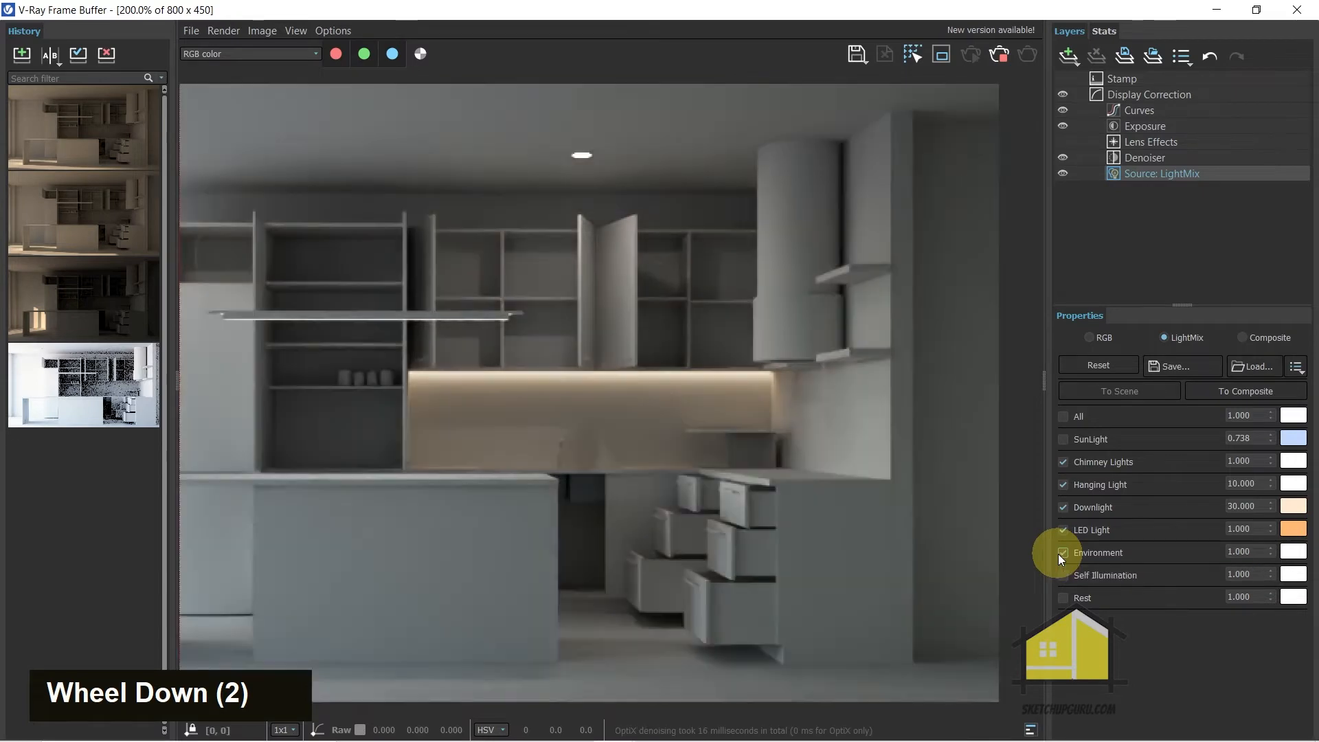
pyautogui.scroll(-4, 430, 423)
pyautogui.scroll(2, 522, 448)
pyautogui.scroll(-1, 715, 353)
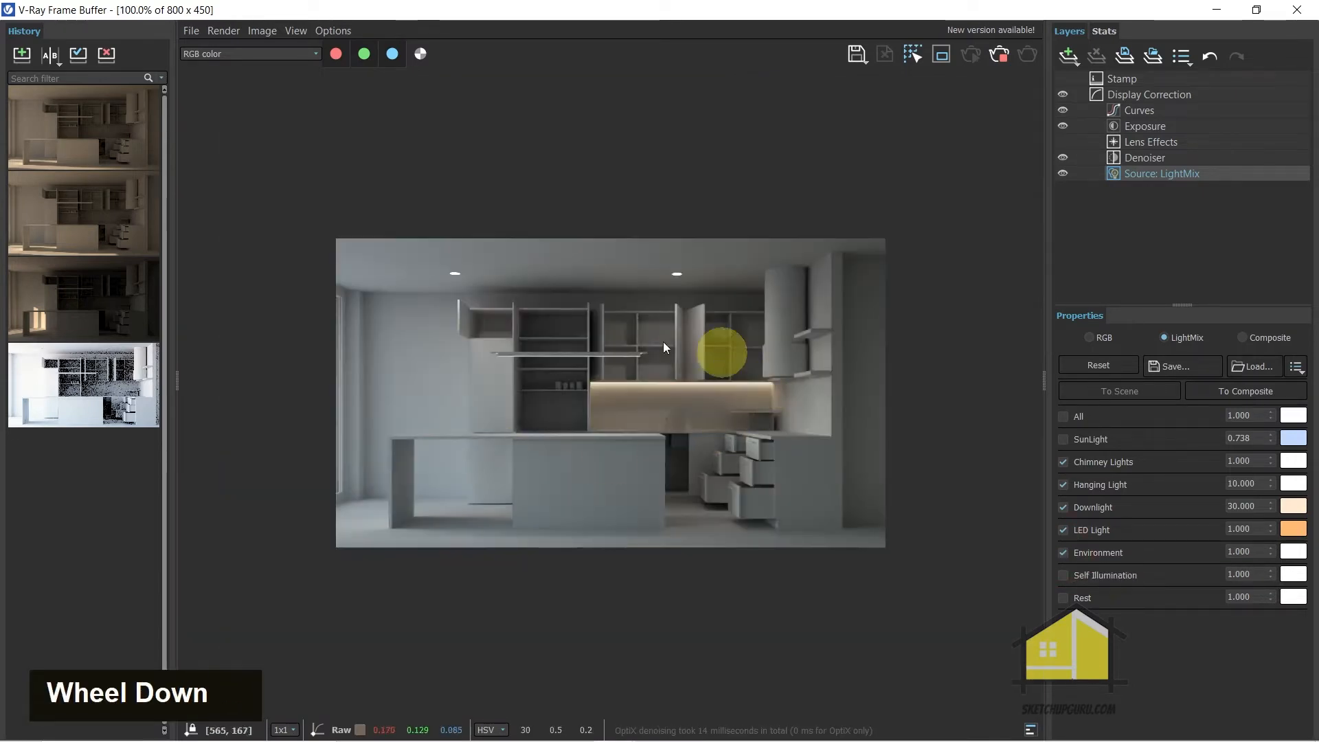
pyautogui.scroll(1, 381, 410)
pyautogui.scroll(-1, 426, 432)
pyautogui.scroll(1, 584, 393)
pyautogui.scroll(-1, 934, 427)
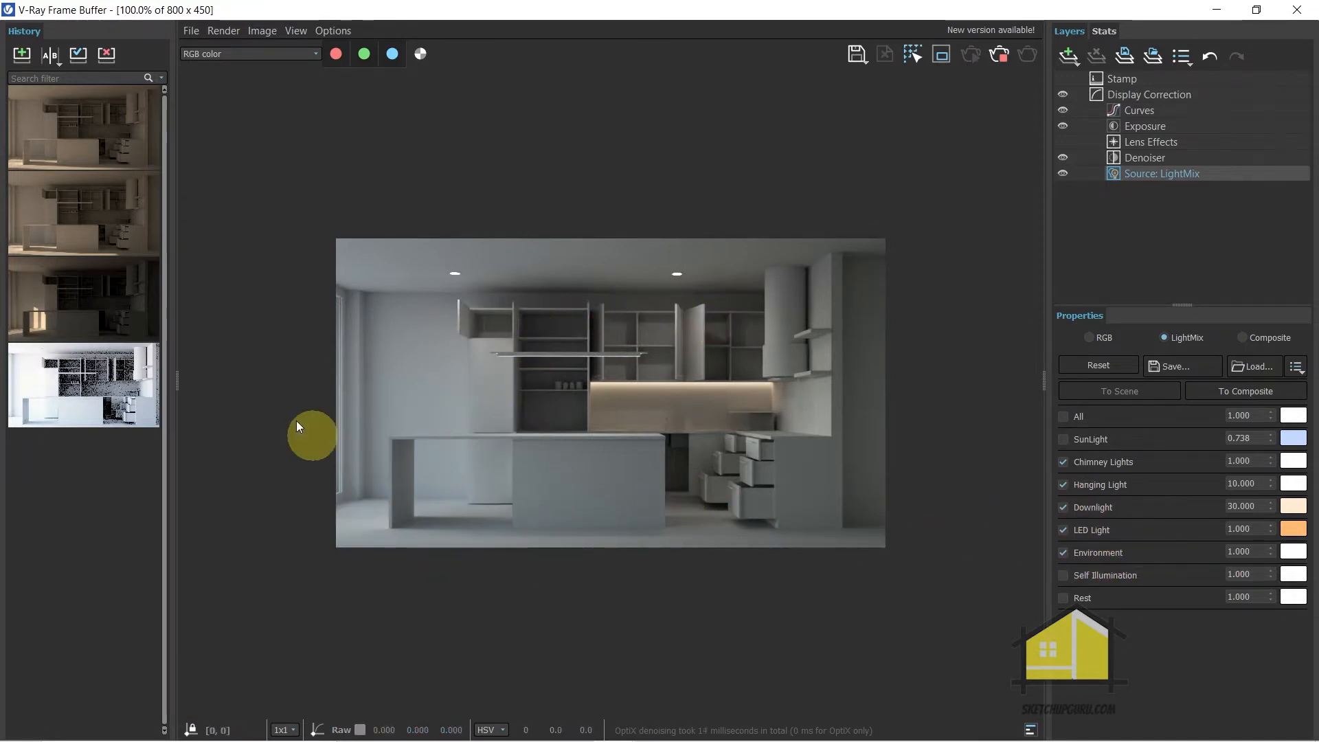
pyautogui.scroll(1, 399, 366)
pyautogui.scroll(-1, 476, 402)
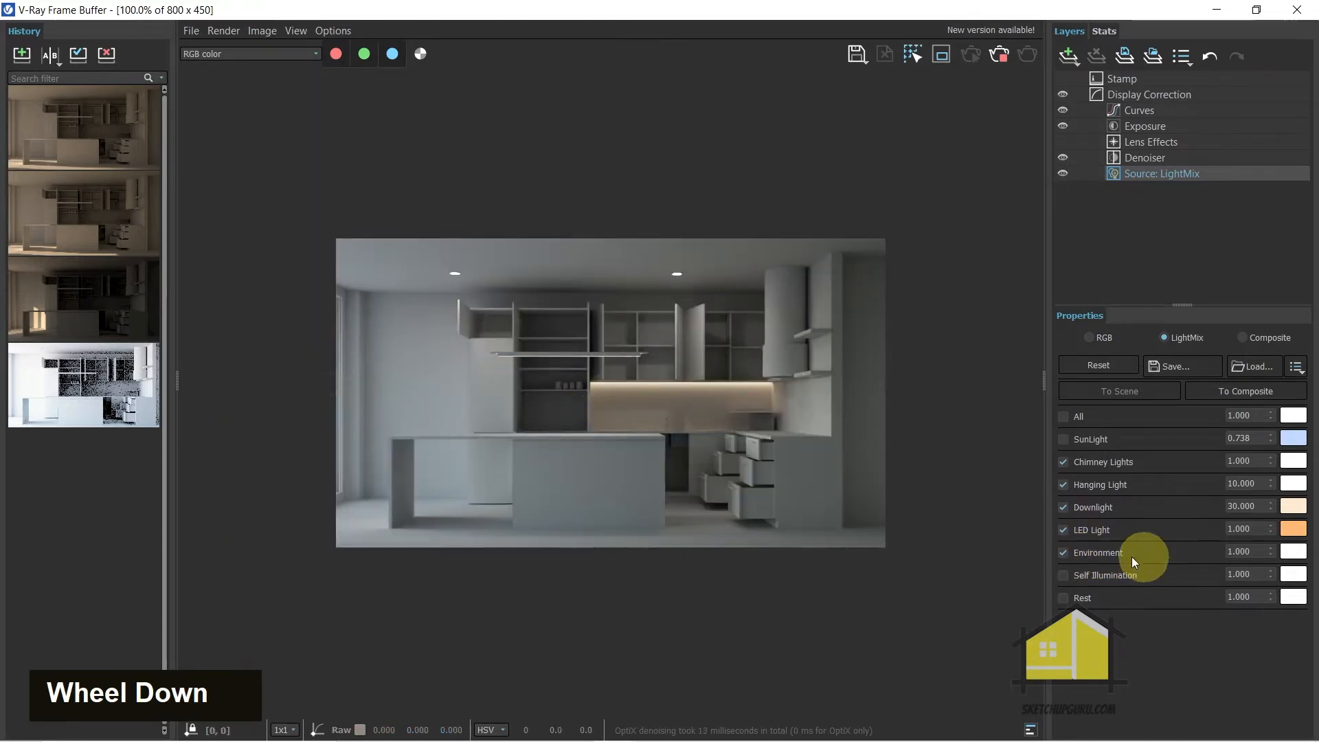
# Toggle SunLight on and back off to compare the kitchen with and without direct sun
pyautogui.doubleClick(1062, 439)
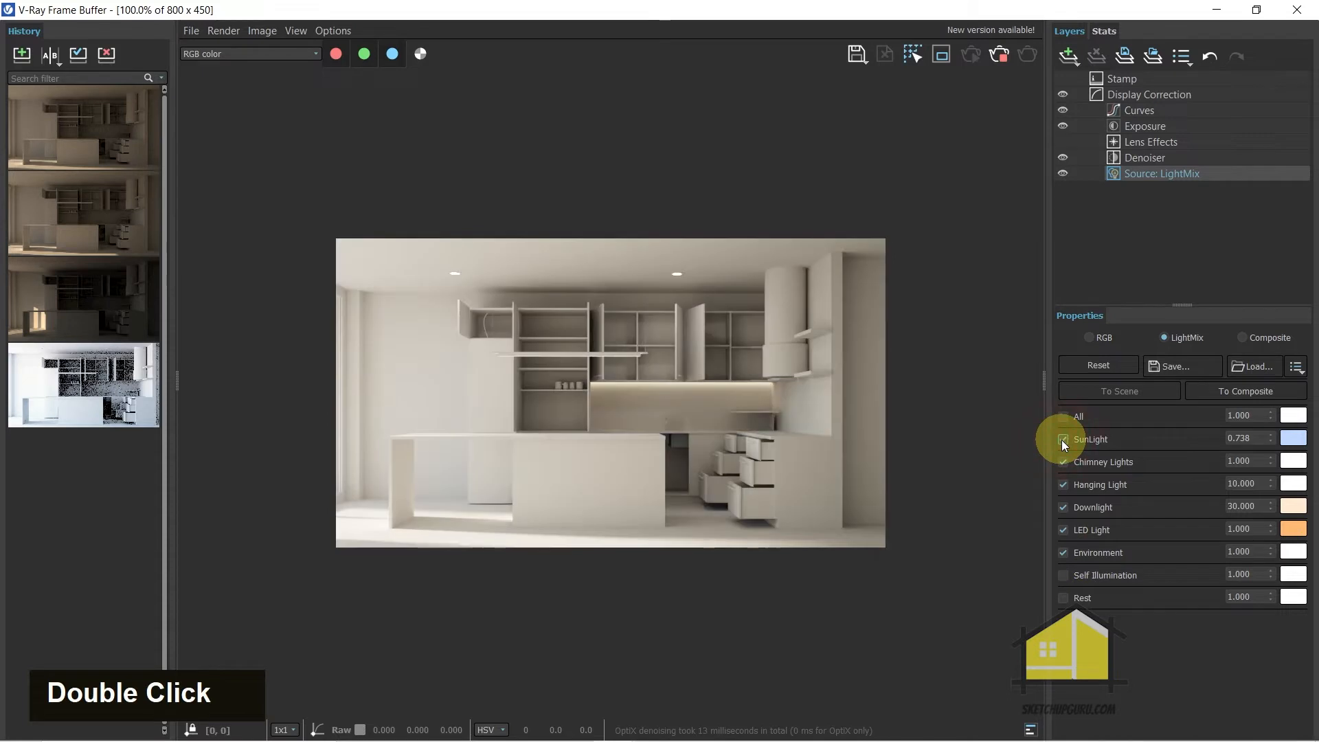
pyautogui.click(1062, 439)
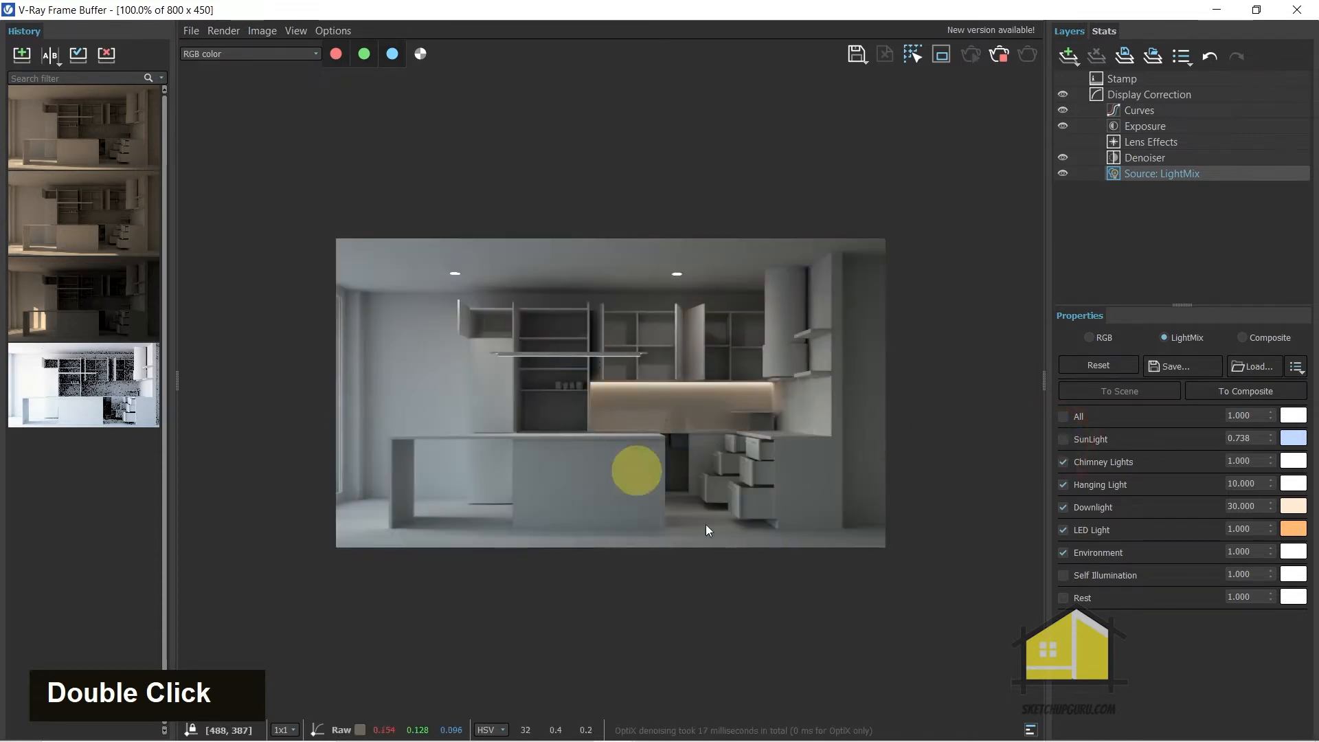
pyautogui.scroll(2, 505, 404)
pyautogui.scroll(-2, 504, 412)
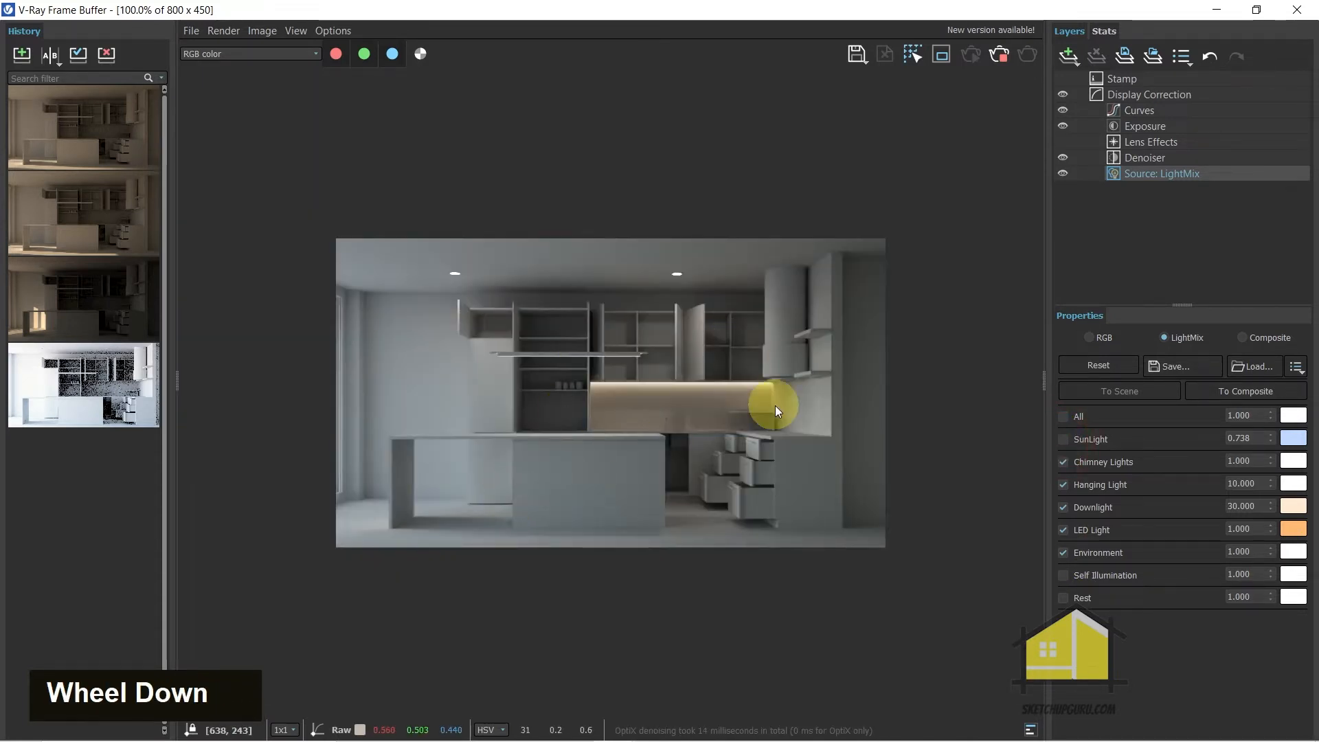
# Store the render without SunLight in the history, then enable SunLight and store that version as well
pyautogui.click(19, 56)
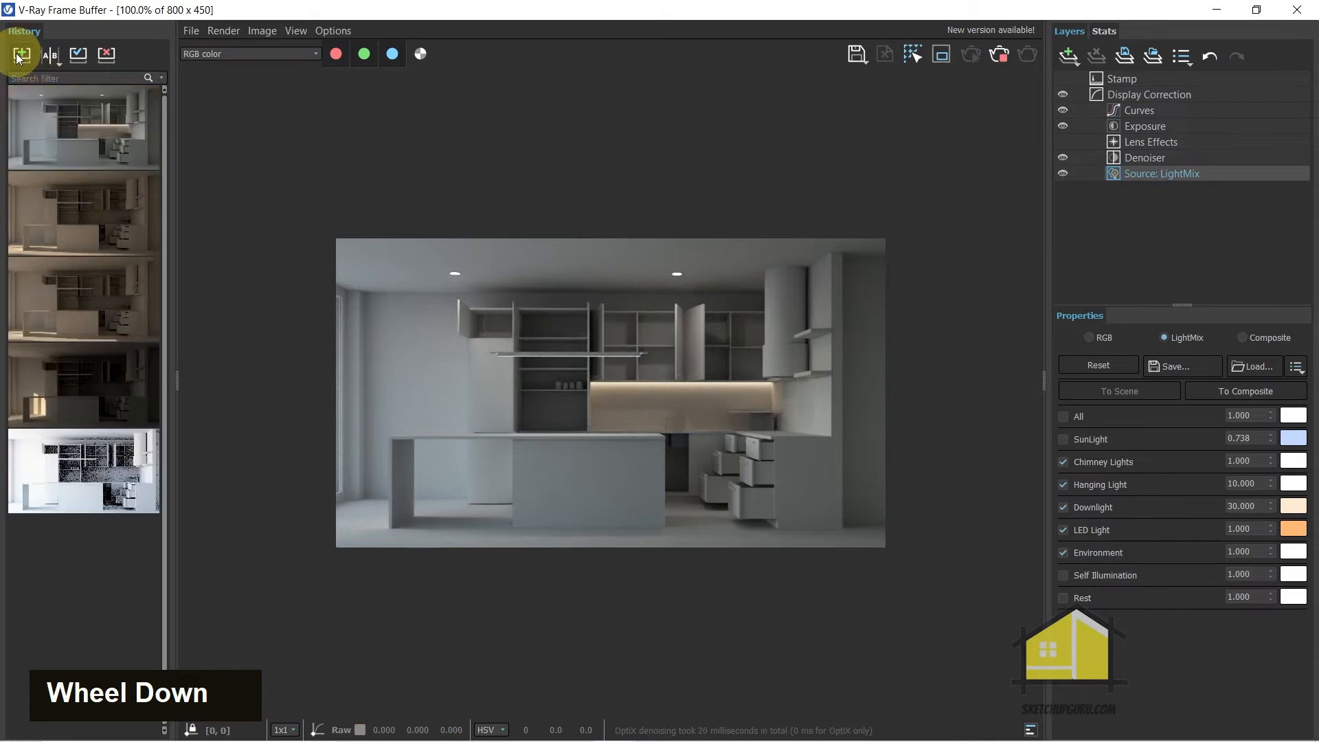
pyautogui.click(1063, 440)
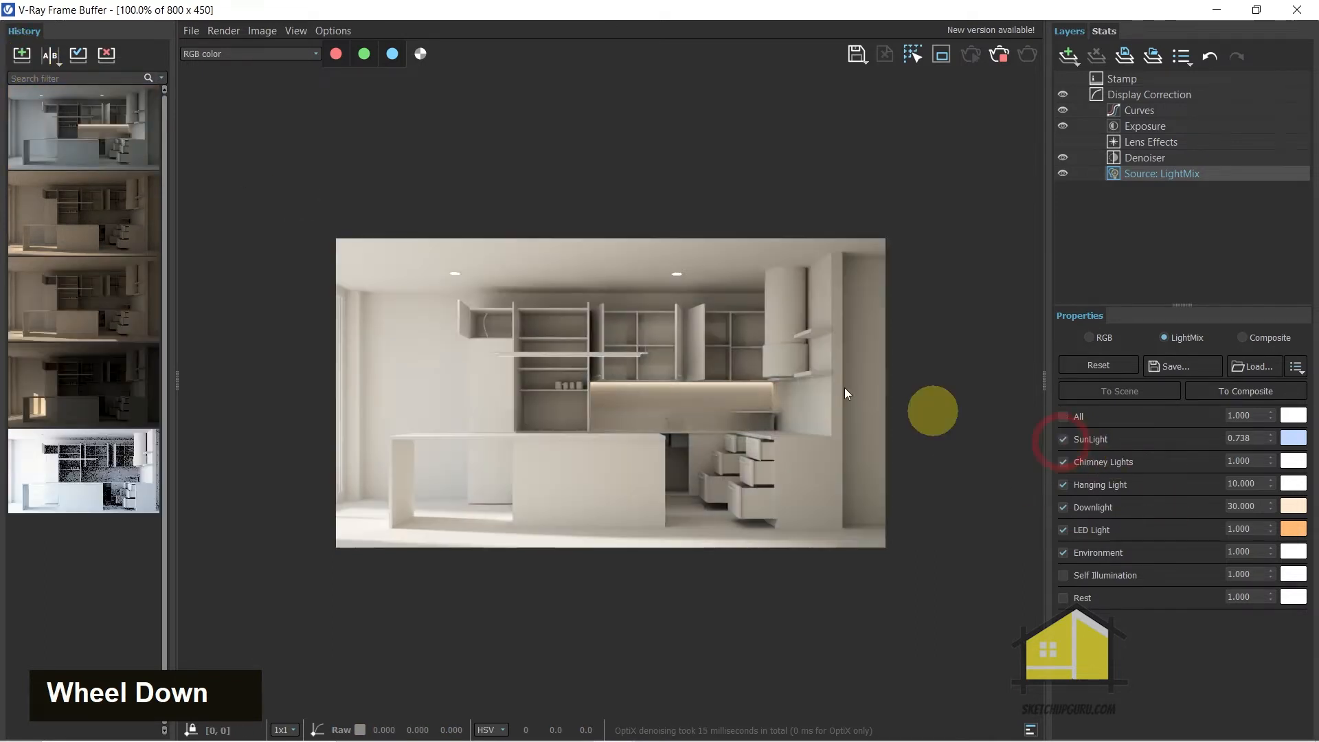
pyautogui.click(22, 57)
# Compare the two newest history renders side by side, with SunLight as A and without it as B
pyautogui.click(50, 56)
pyautogui.click(45, 129)
pyautogui.click(120, 207)
pyautogui.moveTo(612, 412); pyautogui.dragTo(1004, 409)
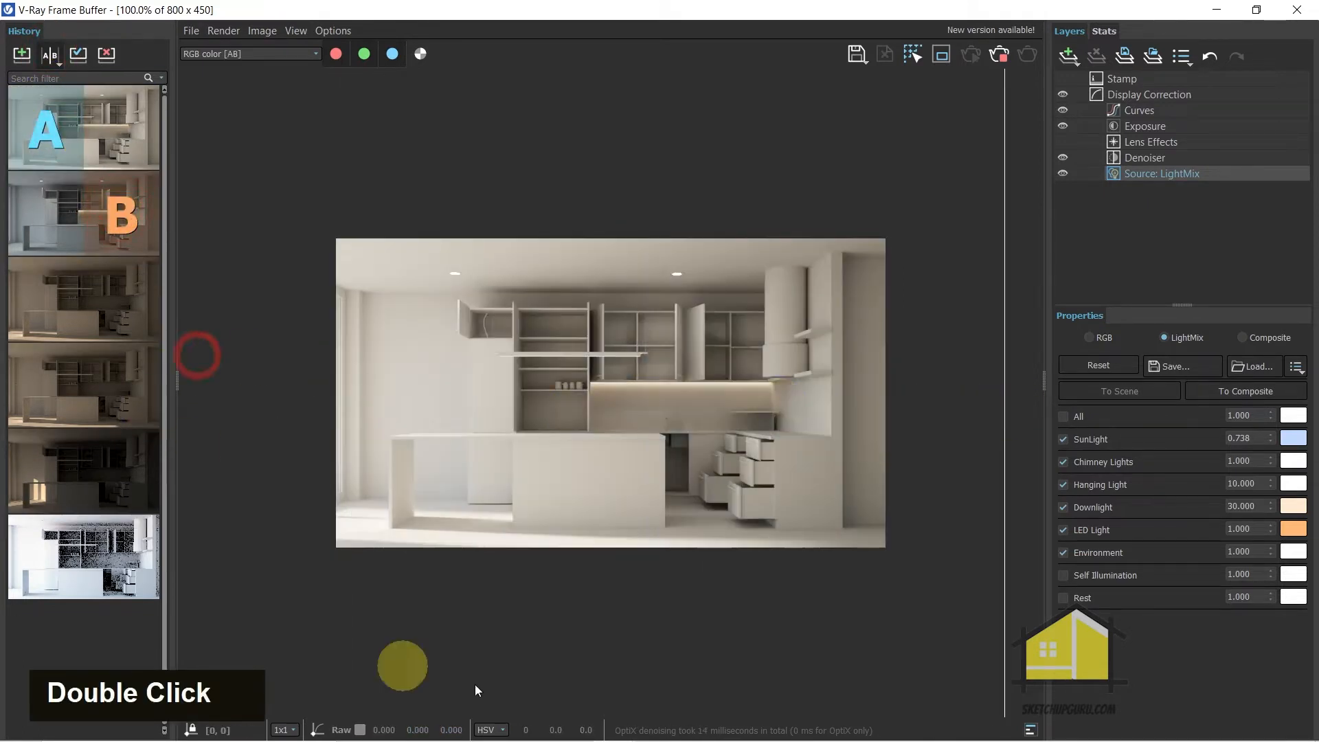
pyautogui.click(62, 56)
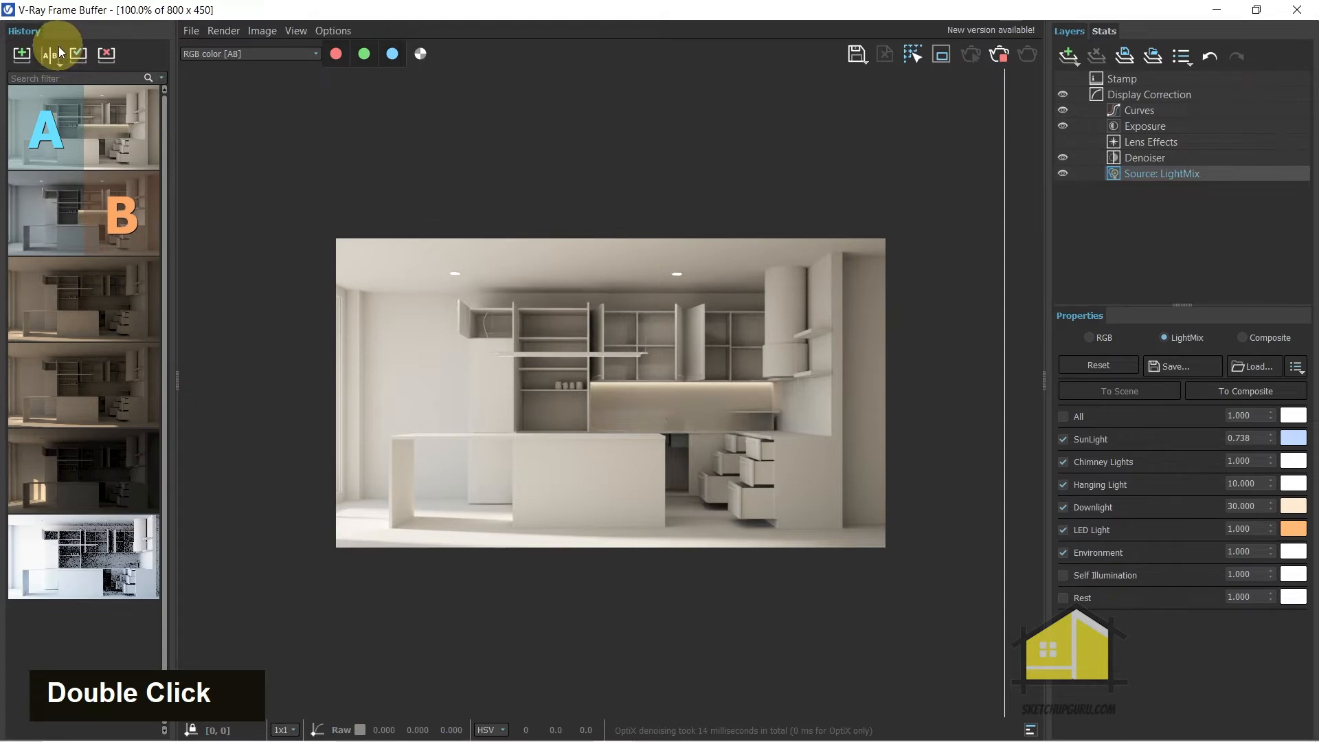
# Turn off SunLight and examine the softer lighting around the island and backsplash
pyautogui.click(1063, 439)
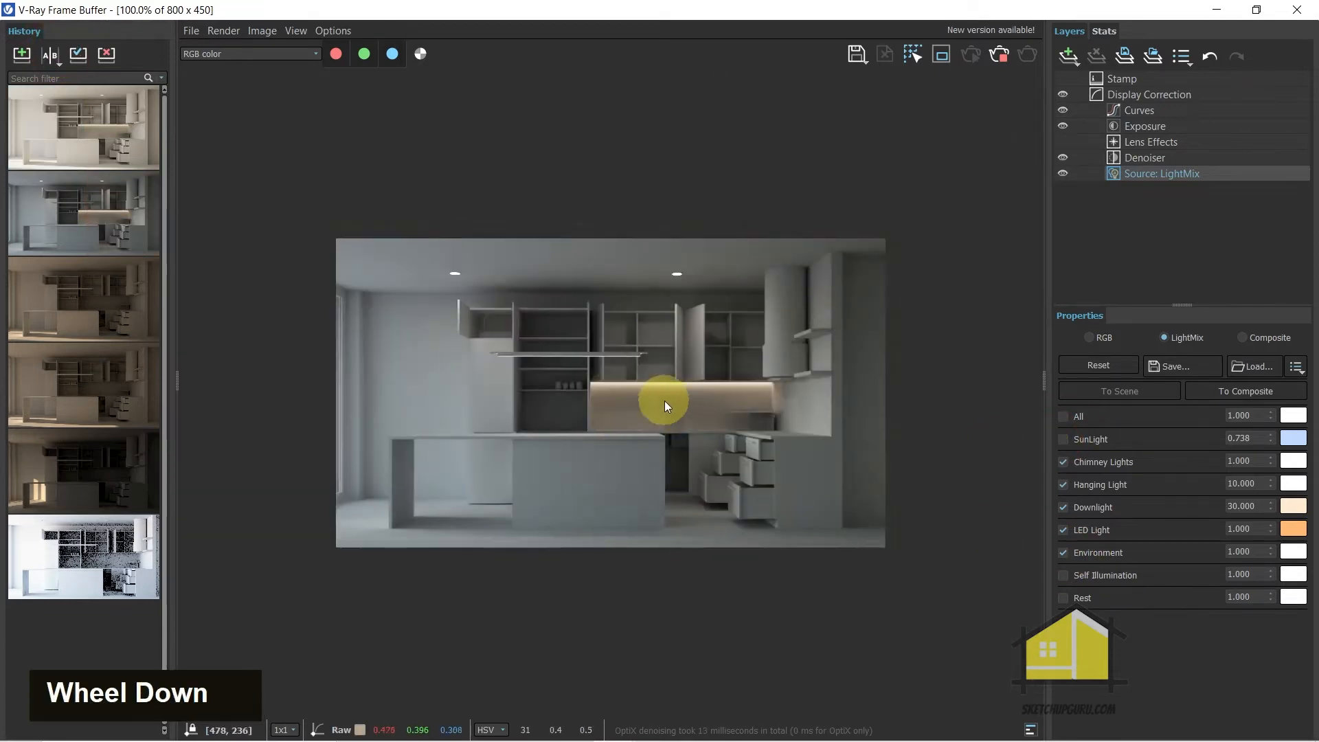
pyautogui.scroll(1, 564, 346)
pyautogui.scroll(-1, 572, 358)
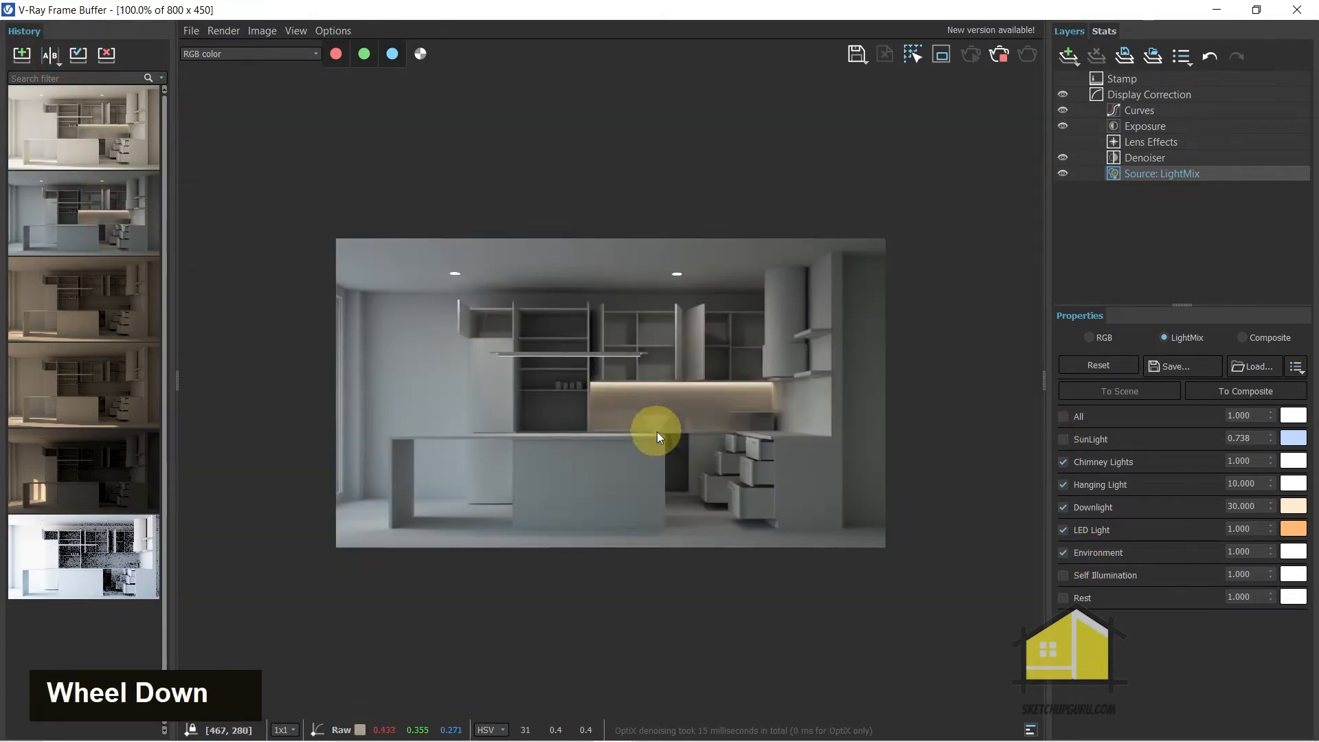
# Enable all light mix entries and save the setup over Day Setting_with Sun.lightmix
pyautogui.click(1064, 415)
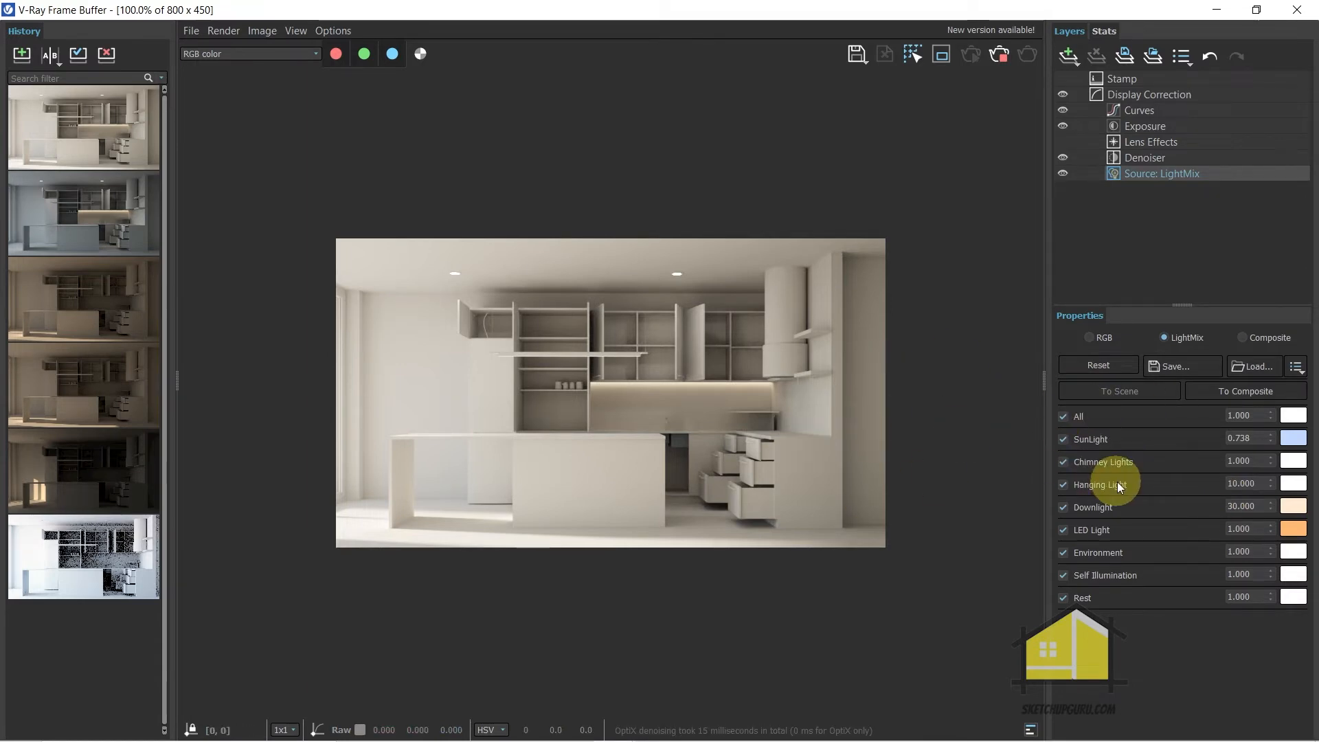
pyautogui.click(1168, 366)
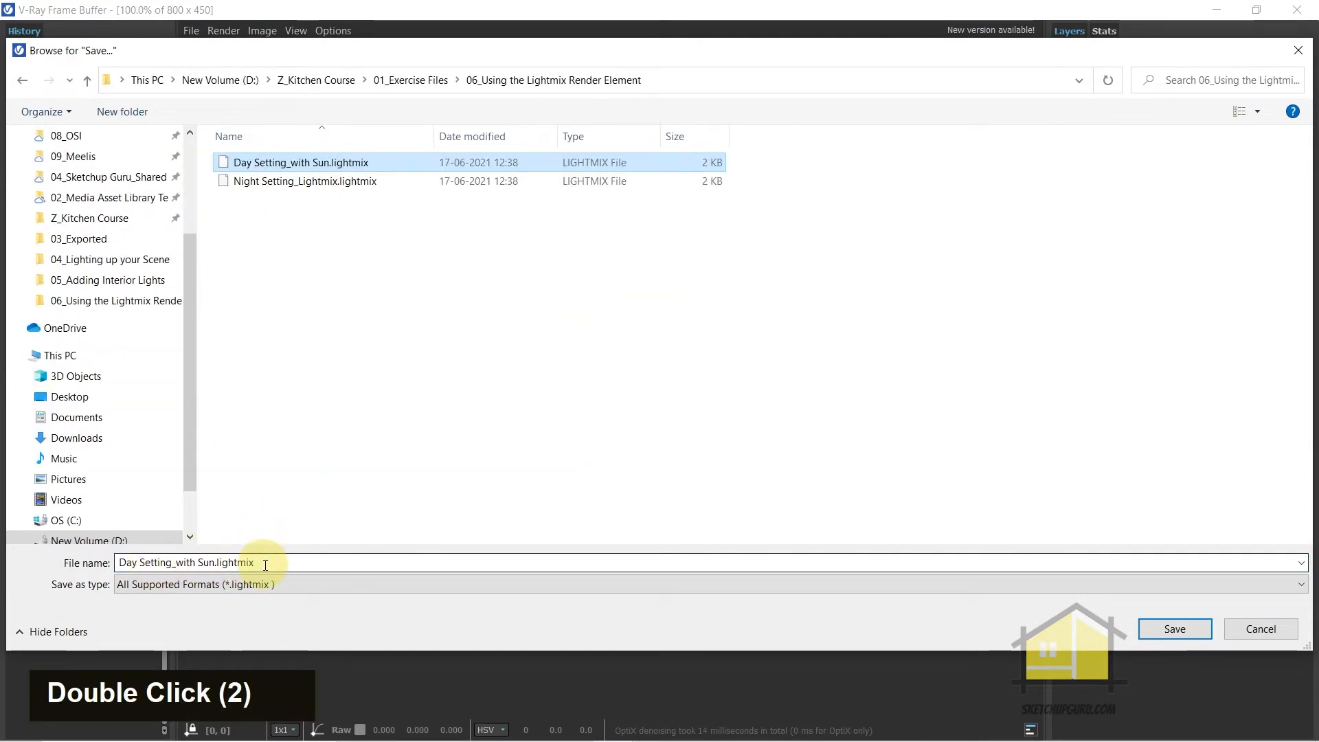
pyautogui.click(1189, 628)
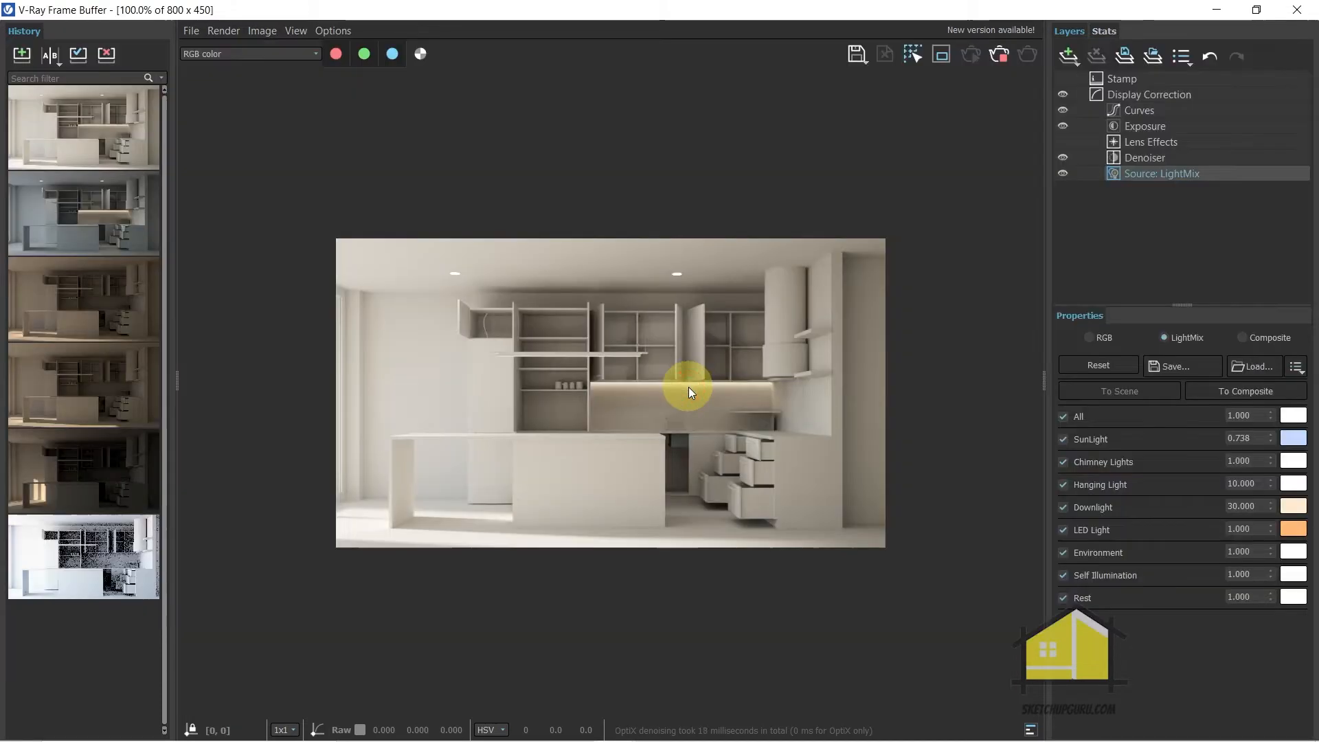
# Turn off SunLight and save the light mix as Day Setting_Soft Light.lightmix
pyautogui.click(1063, 439)
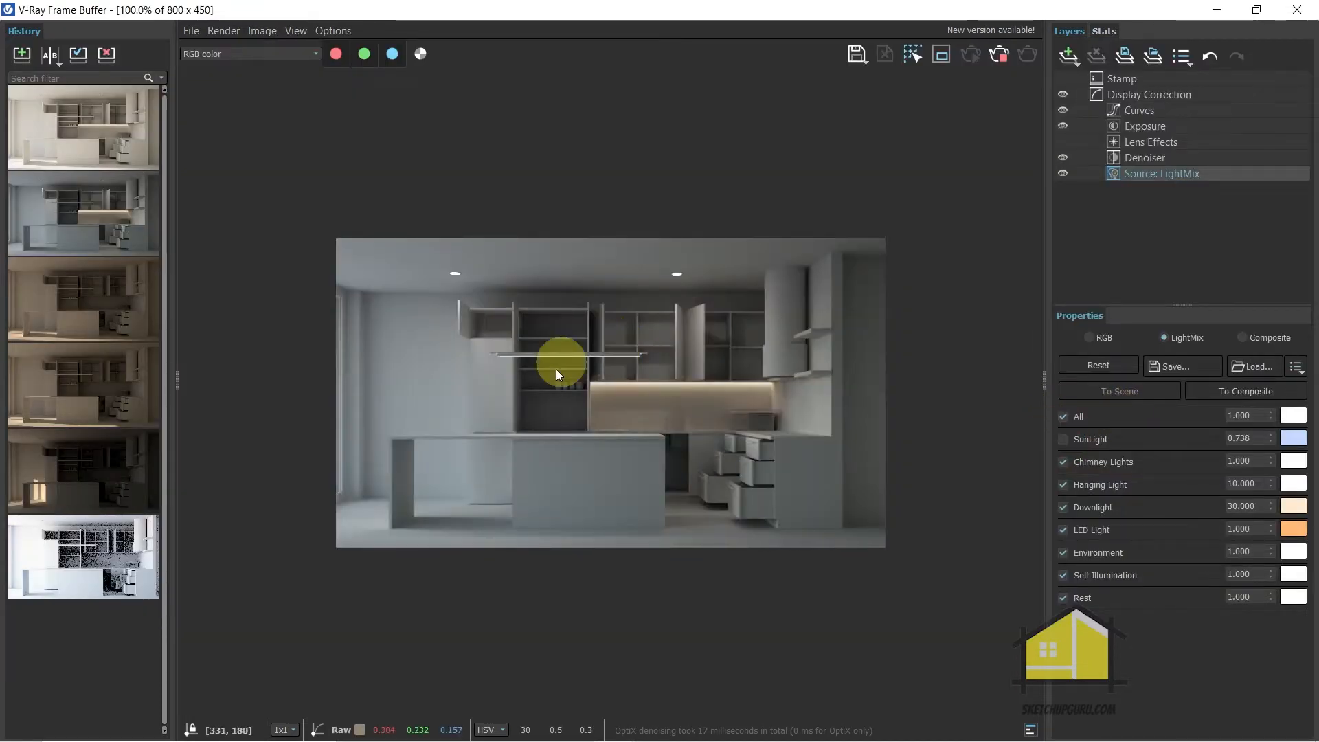
pyautogui.click(1152, 368)
pyautogui.click(210, 562)
pyautogui.press('BackSpace')
pyautogui.press('BackSpace')
pyautogui.press('BackSpace')
pyautogui.press('BackSpace')
pyautogui.press('BackSpace')
pyautogui.press('BackSpace')
pyautogui.press('BackSpace')
pyautogui.press('BackSpace')
pyautogui.write('Soft Light')
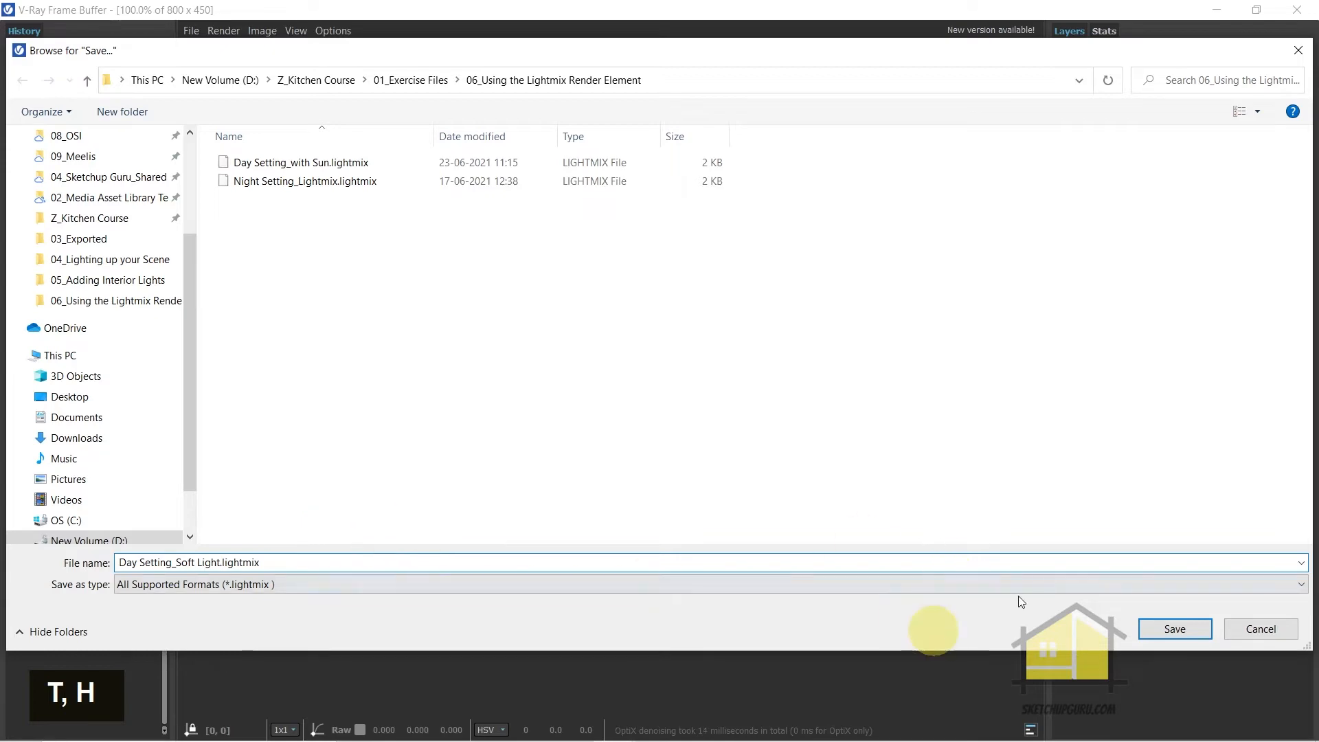
pyautogui.click(1170, 629)
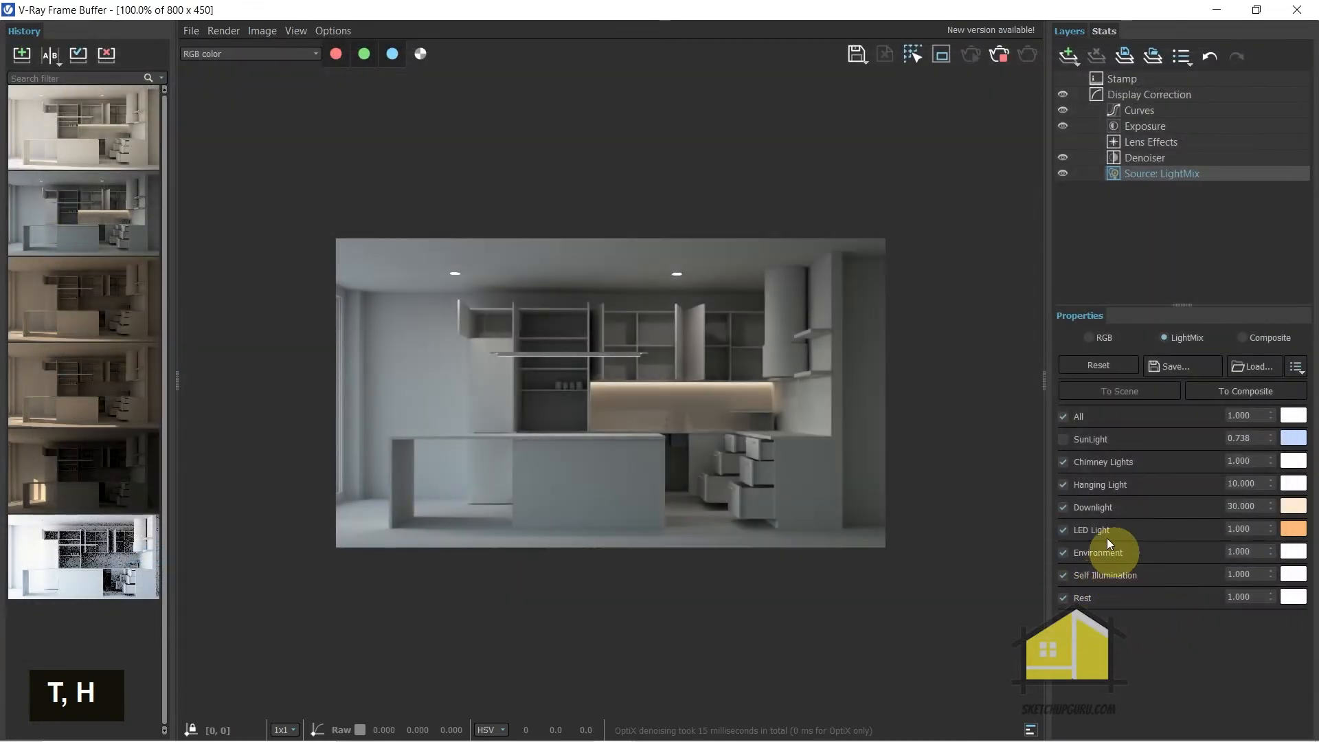
# Toggle Environment to check its contribution, then lower its intensity to 0.598
pyautogui.click(1064, 557)
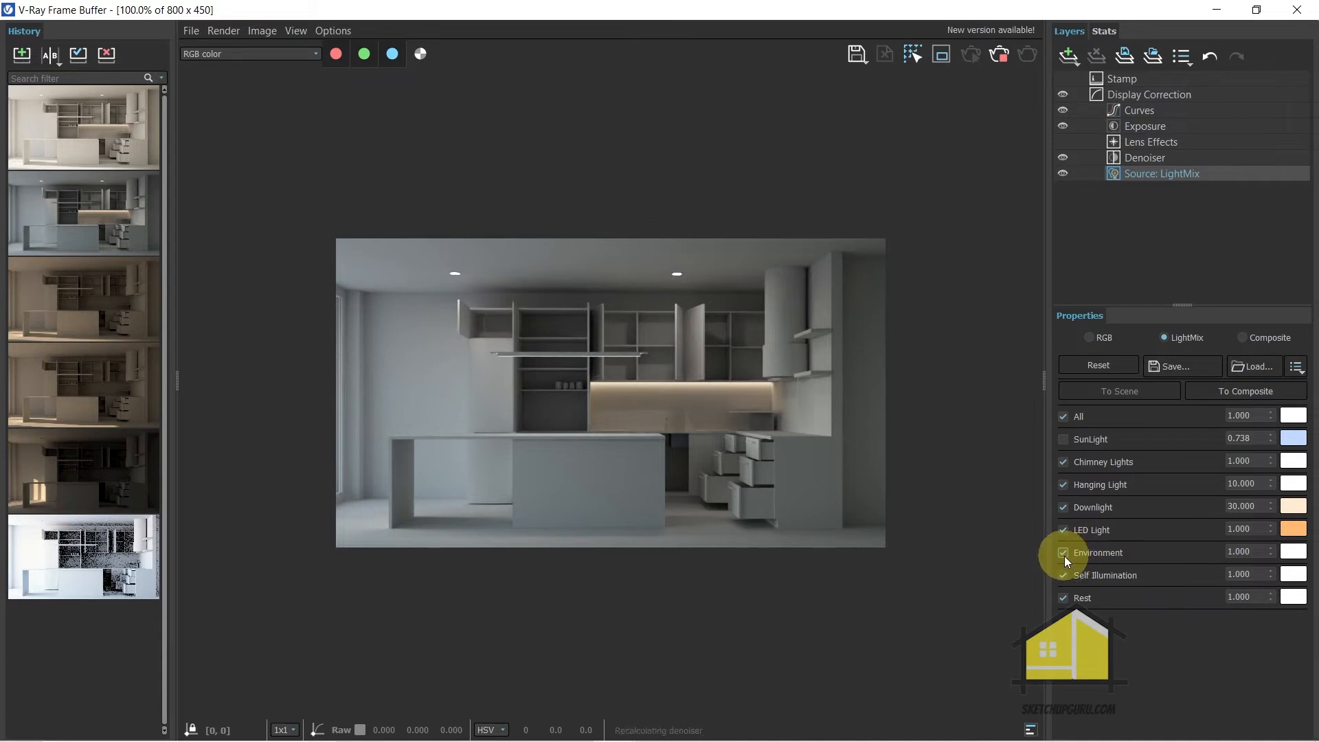
pyautogui.click(1067, 558)
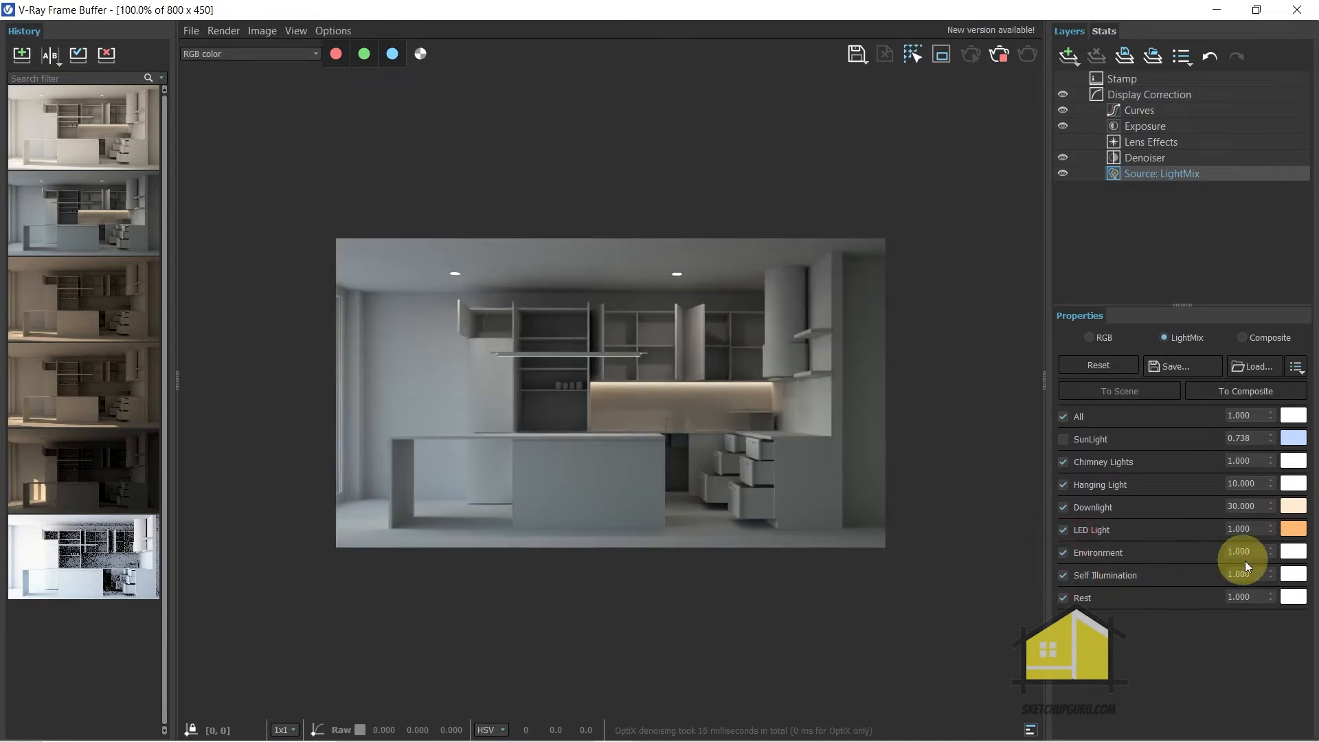
pyautogui.moveTo(1268, 557); pyautogui.dragTo(1271, 632)
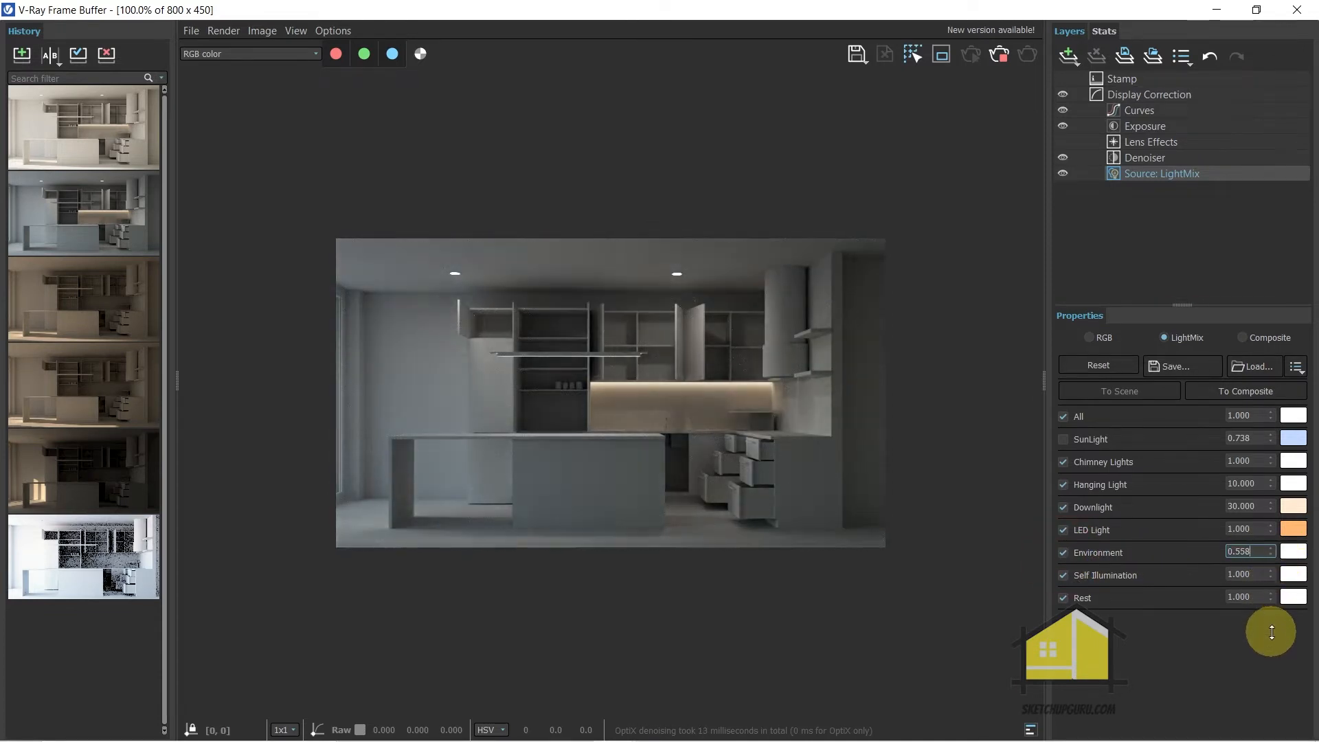
# Try grey, light blue and violet tints for the Environment colour in the light mix
pyautogui.click(1294, 554)
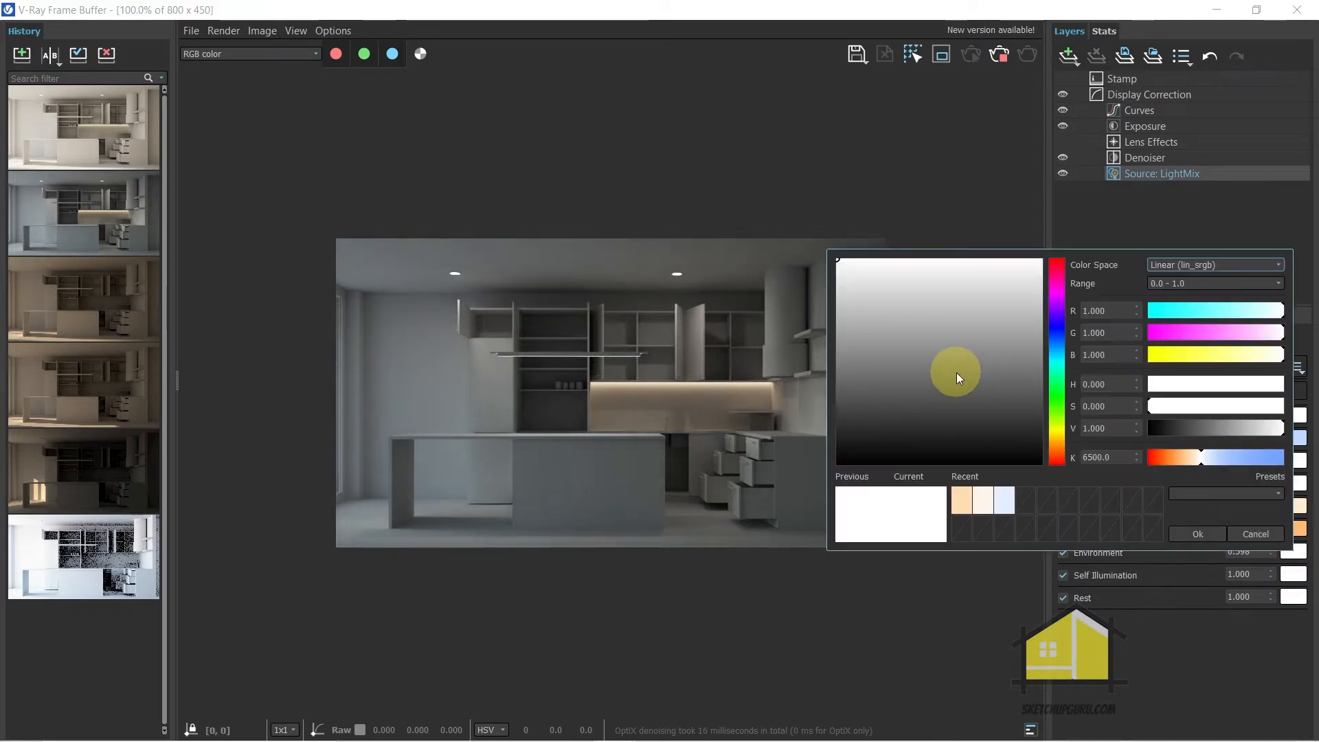
pyautogui.moveTo(922, 344)
pyautogui.mouseDown()
pyautogui.moveTo(801, 389)
pyautogui.moveTo(765, 348)
pyautogui.moveTo(739, 360)
pyautogui.moveTo(716, 336)
pyautogui.mouseUp()
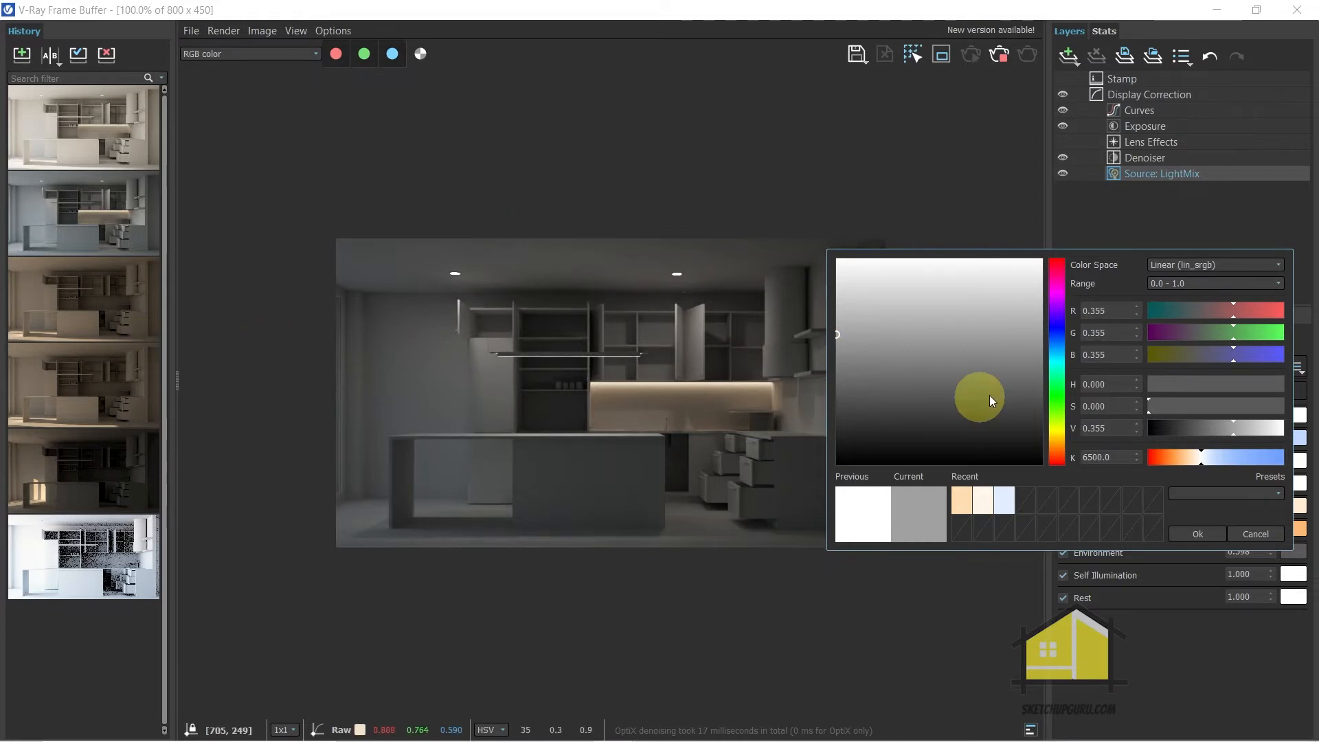
pyautogui.click(1057, 344)
pyautogui.click(914, 282)
pyautogui.click(937, 279)
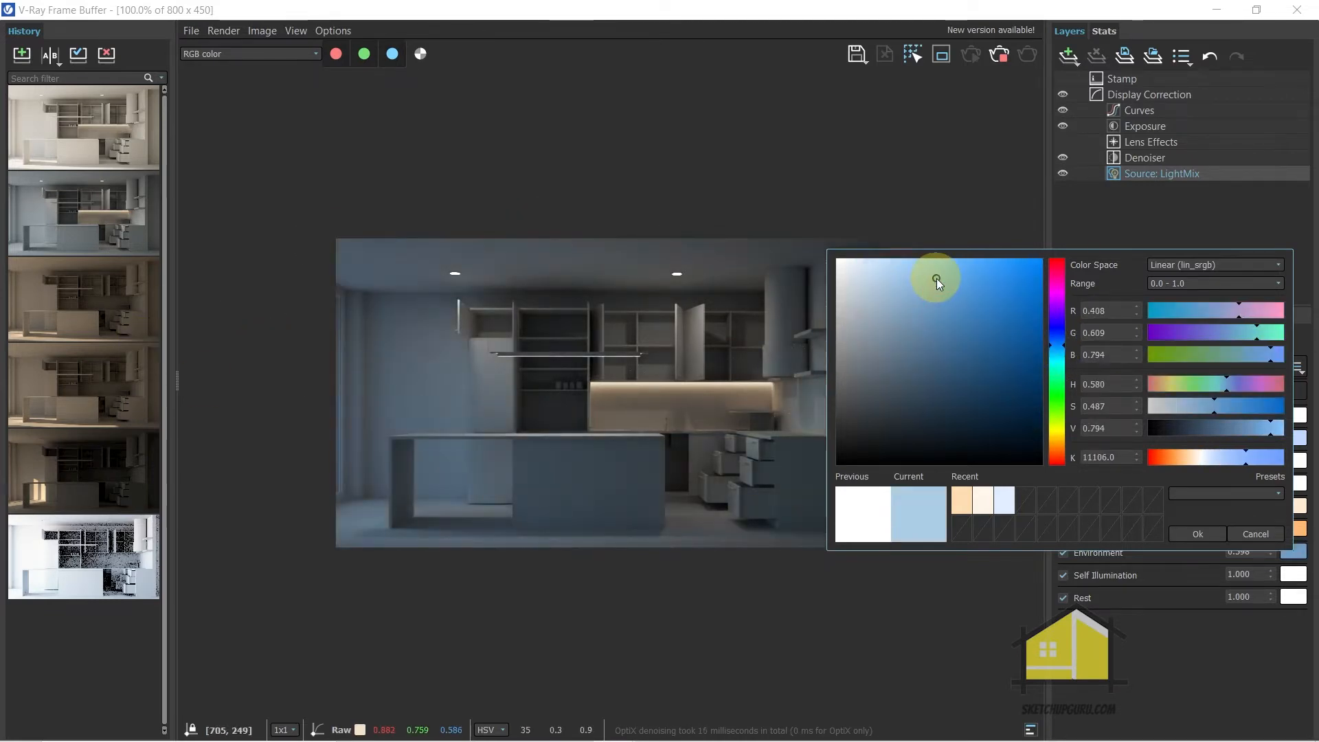
pyautogui.click(1060, 328)
pyautogui.click(913, 305)
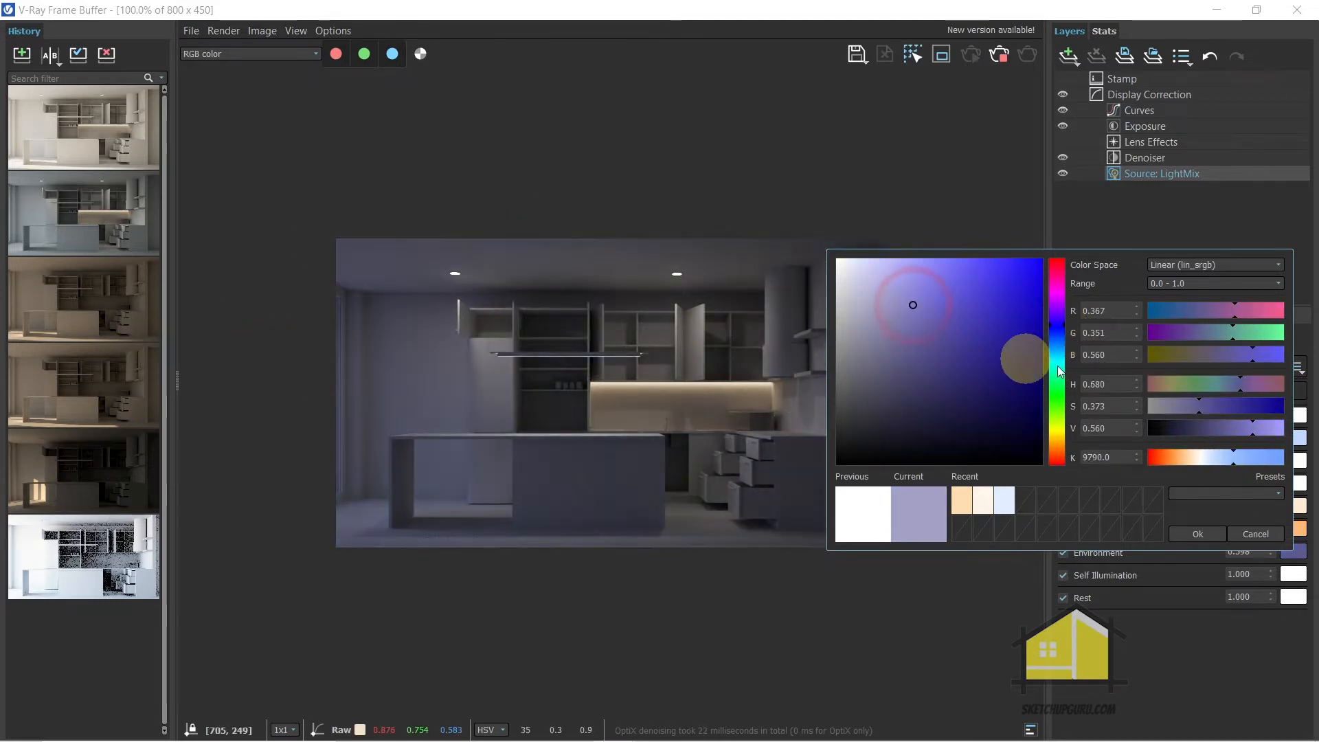
# Set the Environment colour in the light mix to a dark muted green
pyautogui.click(1057, 374)
pyautogui.click(1056, 382)
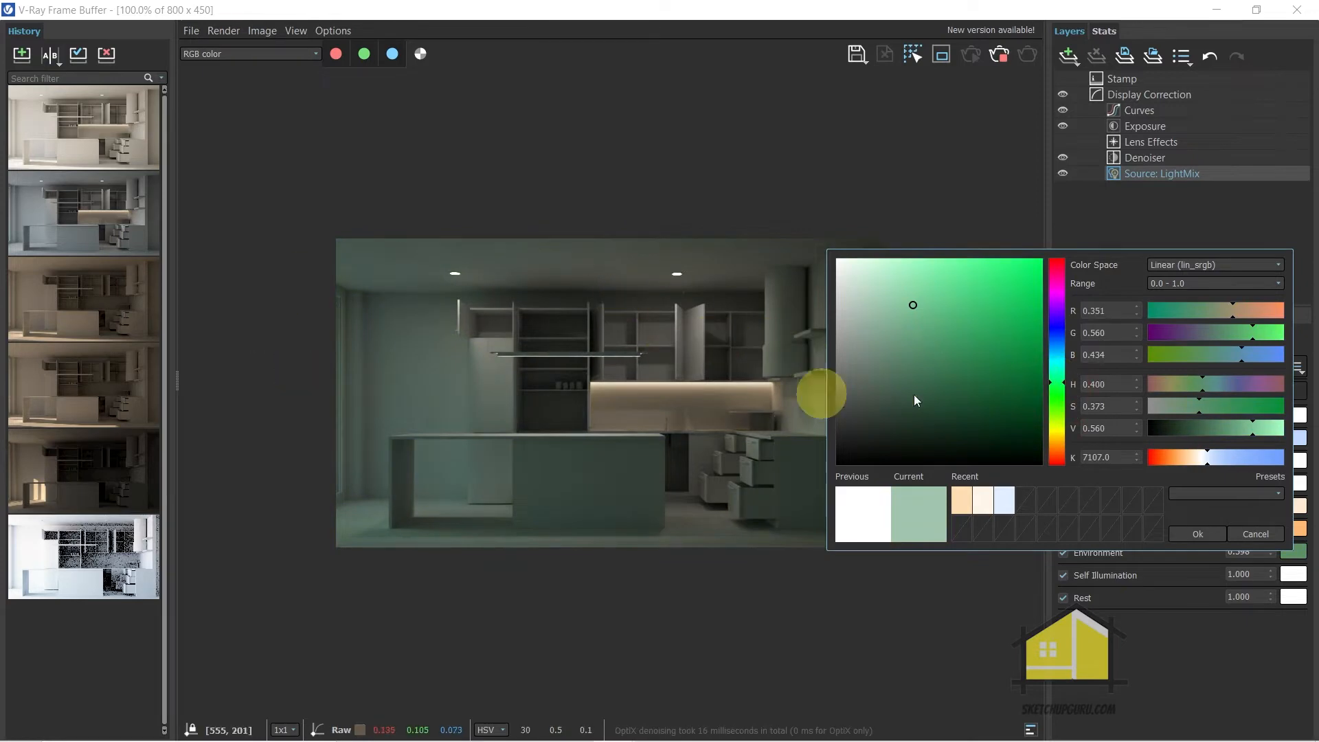
pyautogui.click(889, 317)
pyautogui.click(1209, 533)
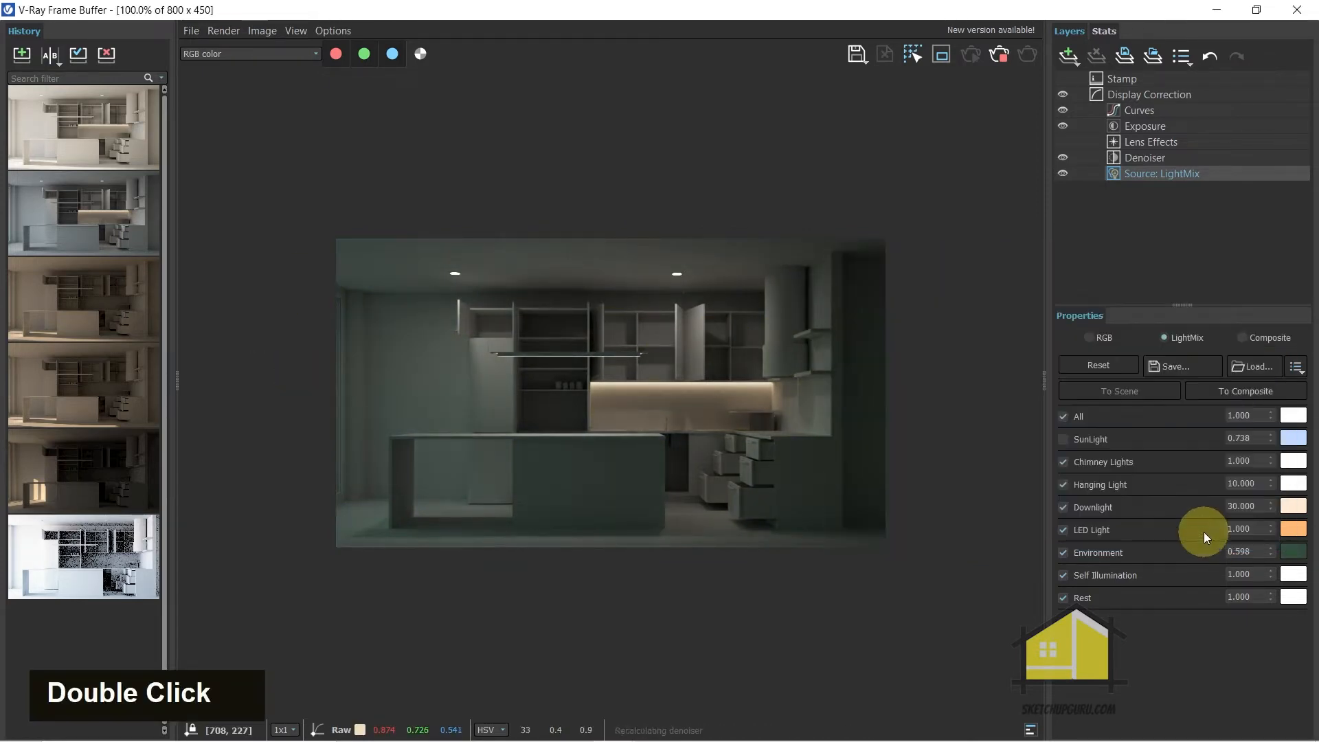
# Turn off Environment in the light mix so only the interior lights illuminate the kitchen
pyautogui.scroll(-1, 526, 458)
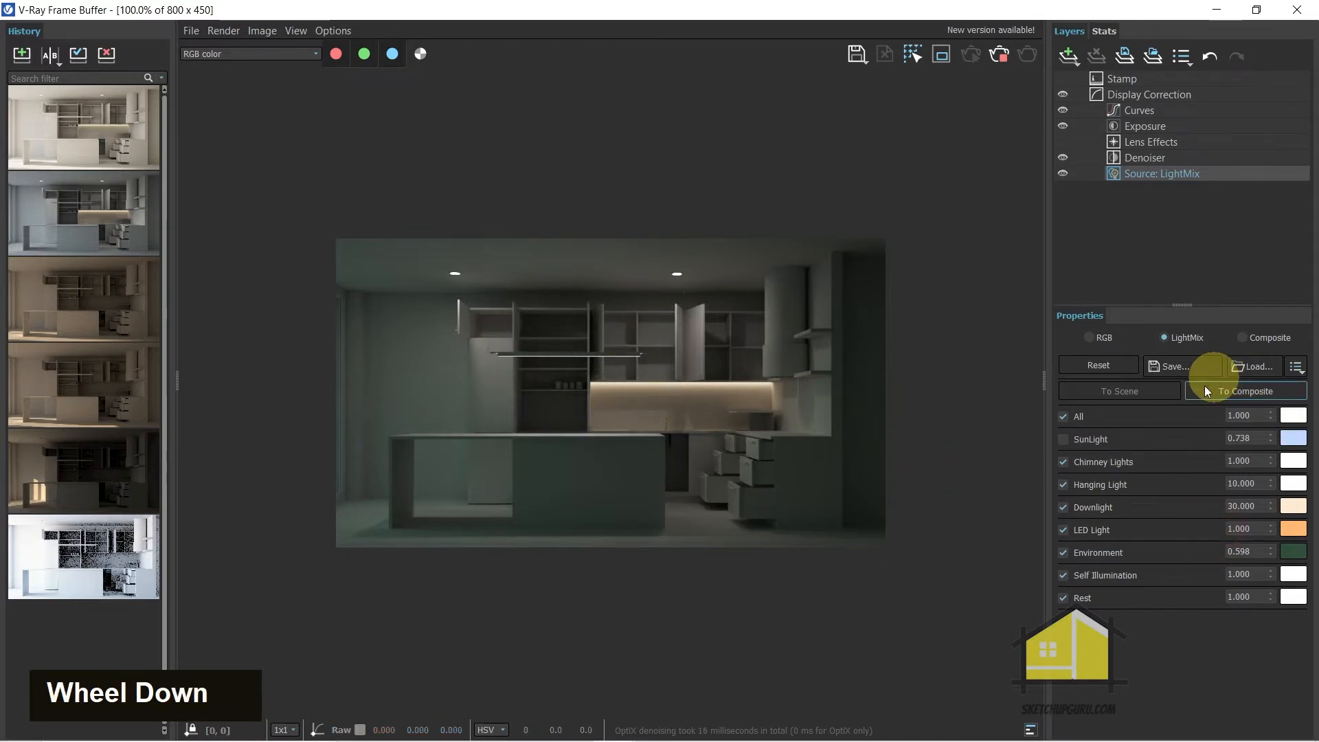
pyautogui.click(1062, 554)
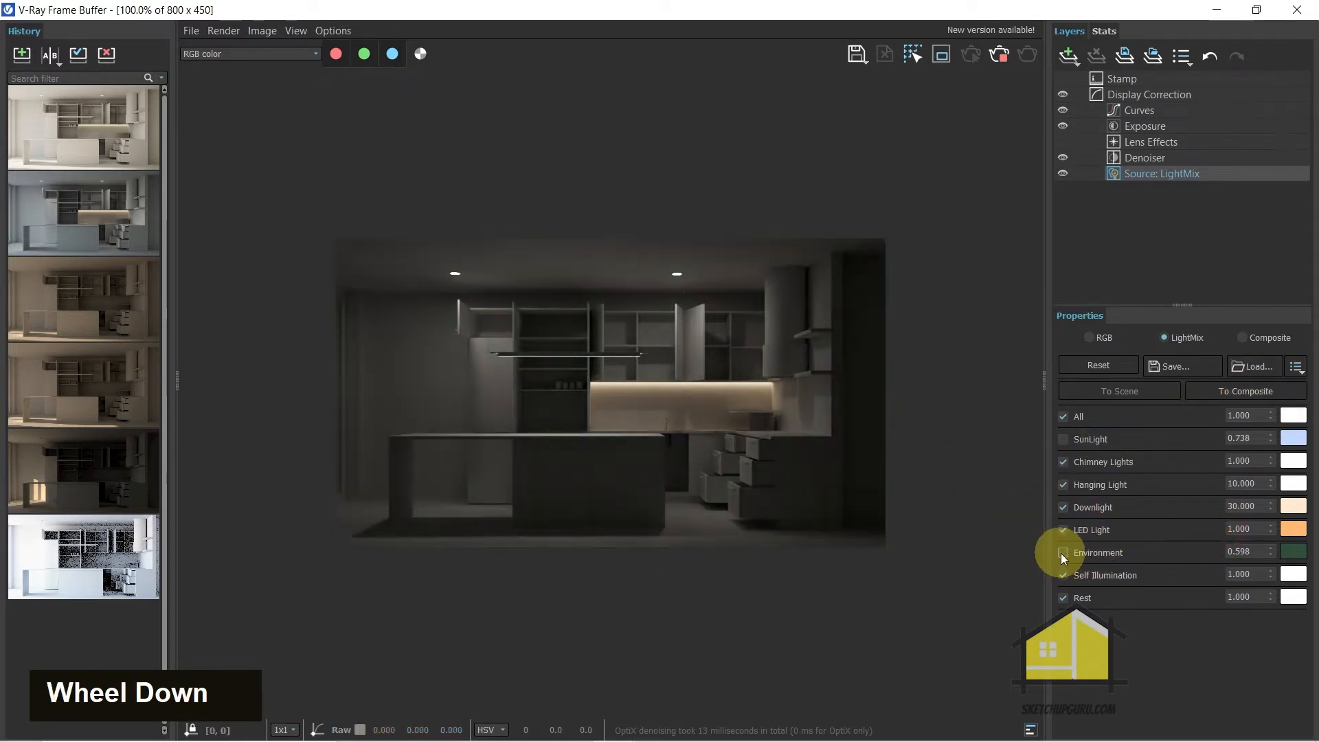
# Save the current light mix over the existing Night Setting_Lightmix.lightmix file, confirming the replacement
pyautogui.click(1168, 368)
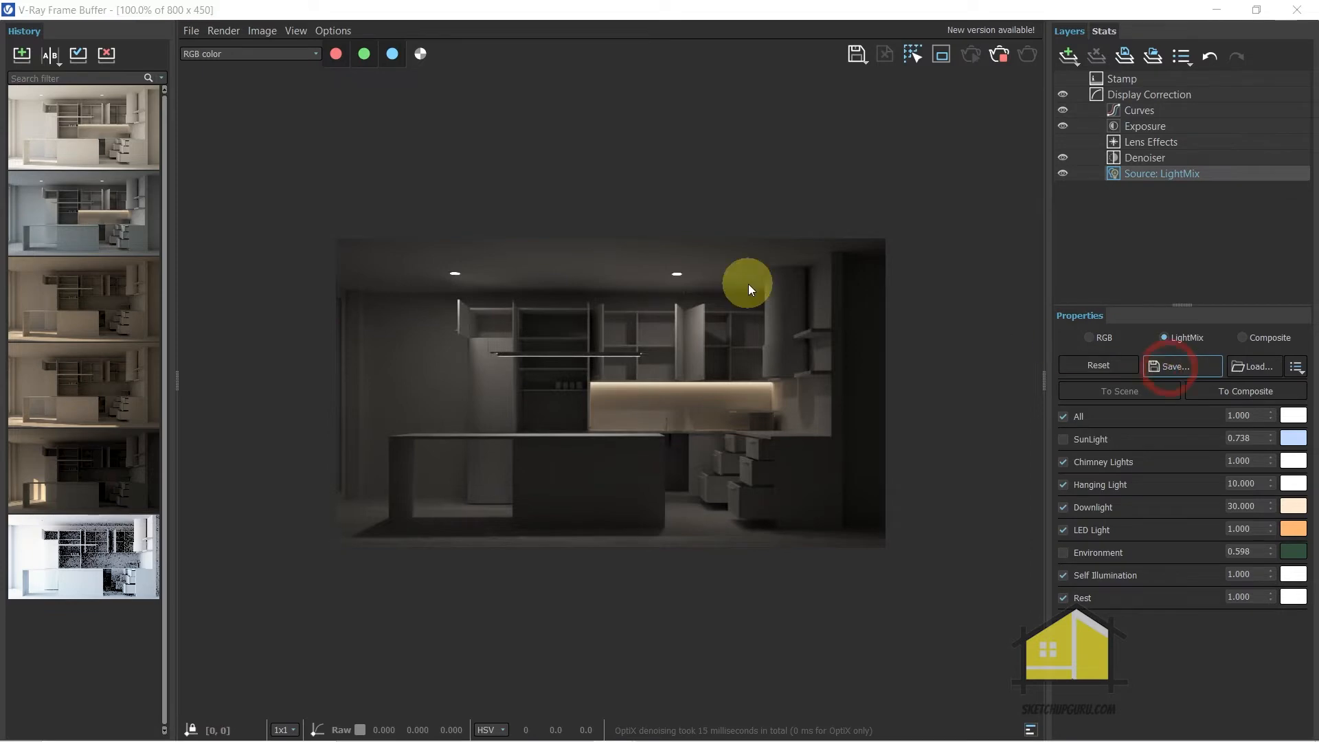
pyautogui.click(287, 199)
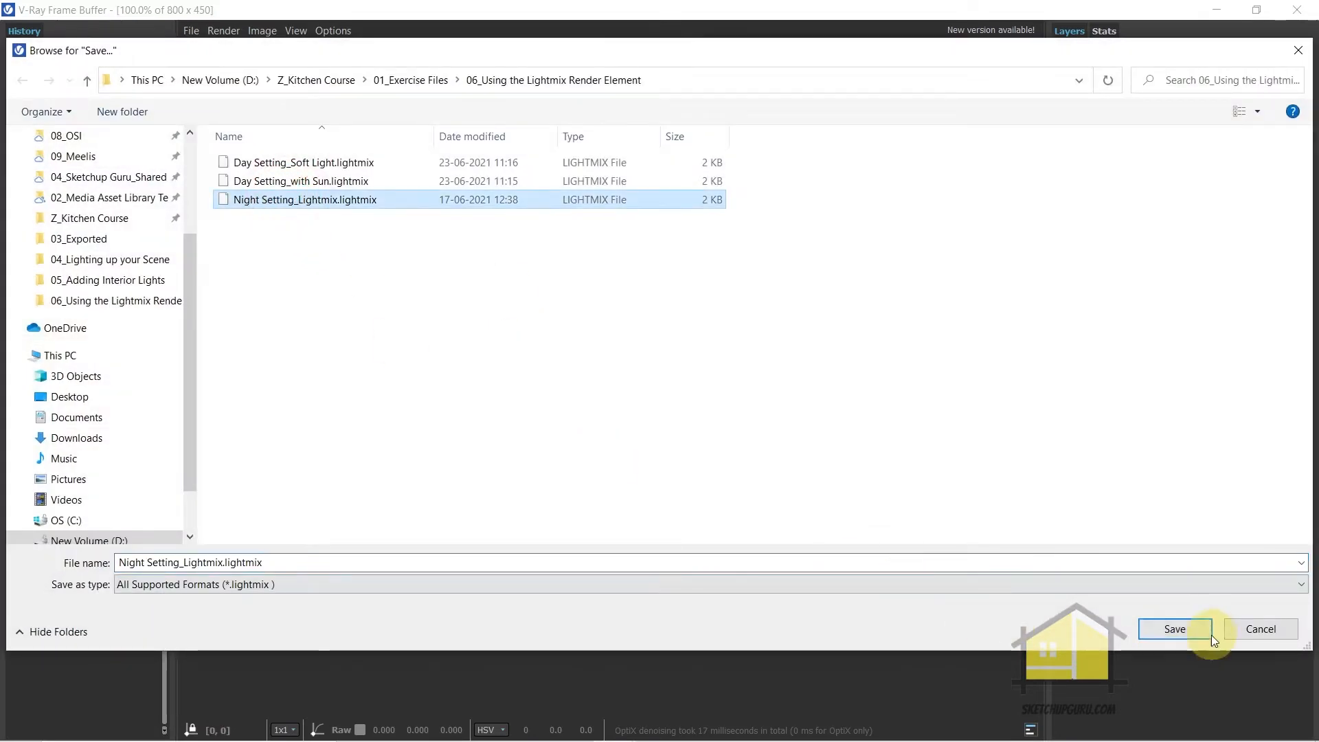
pyautogui.doubleClick(1173, 626)
pyautogui.click(712, 381)
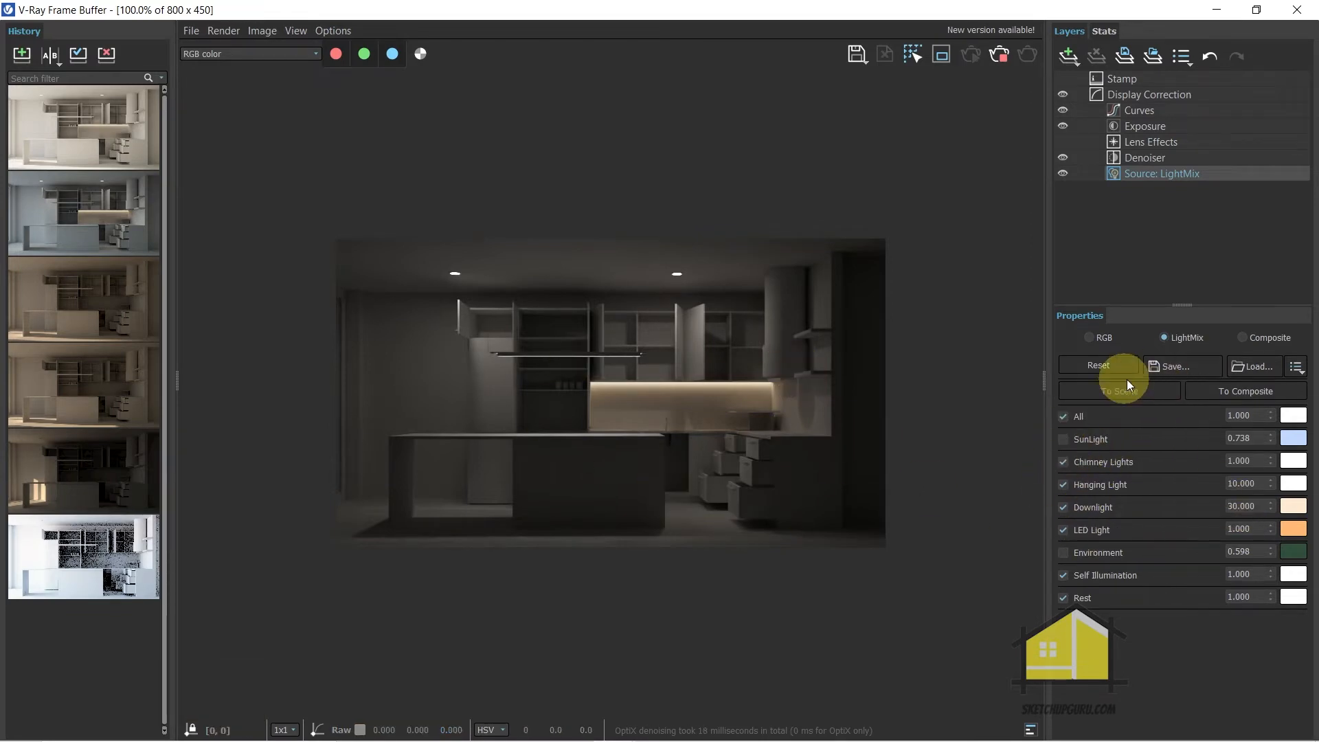
# Load the saved Day Setting_Soft Light.lightmix and Day Setting_with Sun.lightmix setups in turn to compare them on the kitchen render
pyautogui.click(1253, 368)
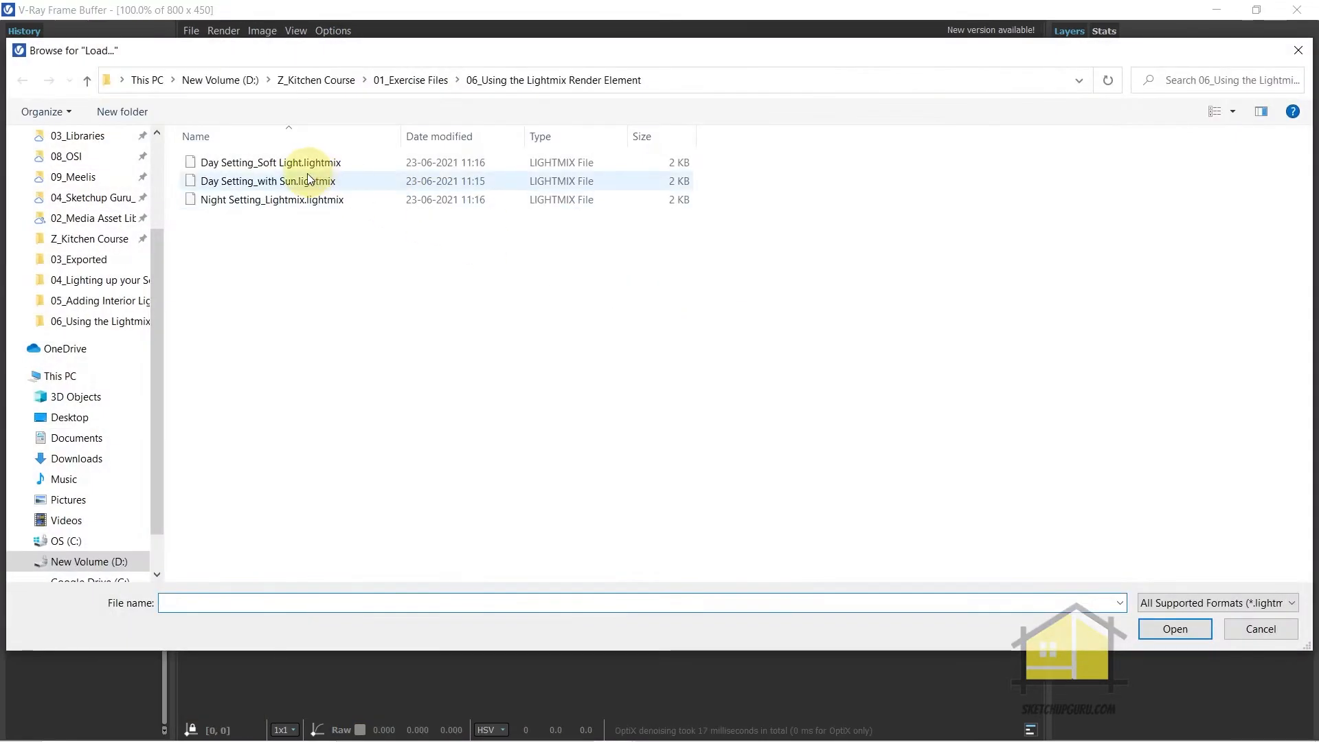
pyautogui.doubleClick(282, 165)
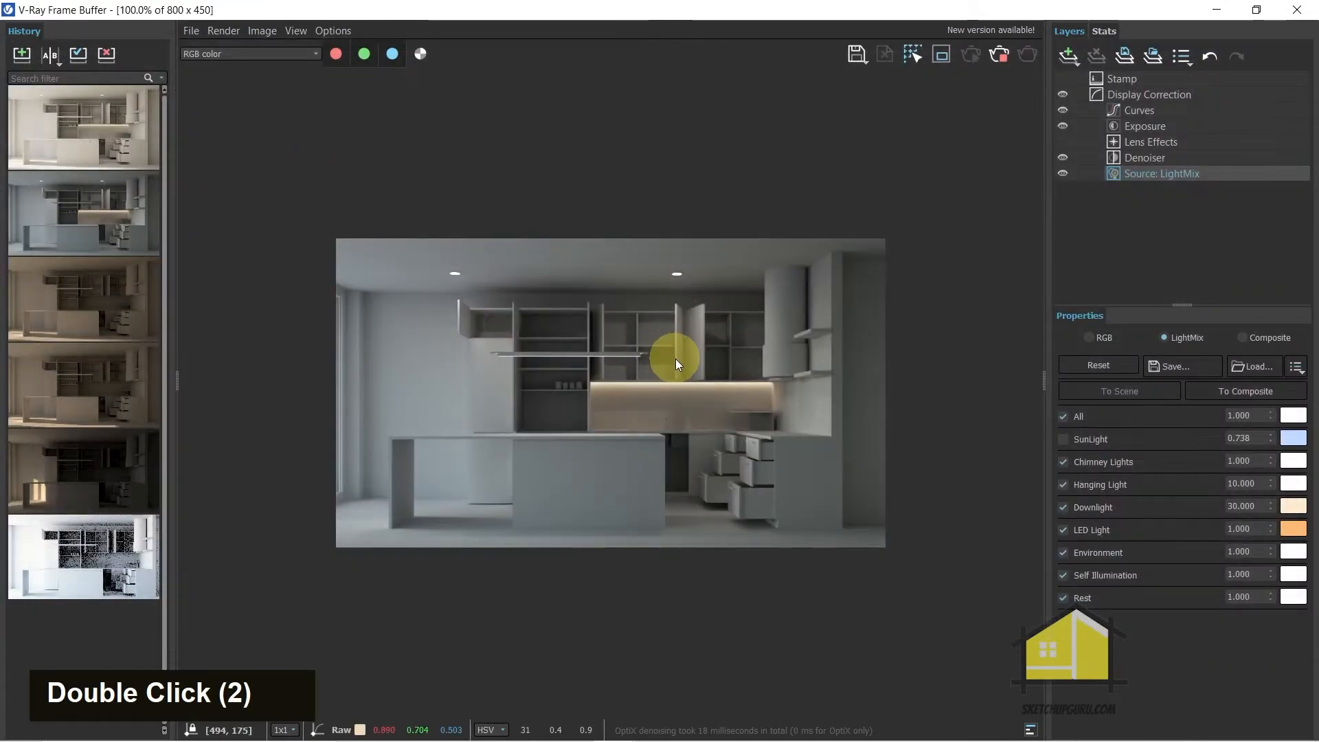
pyautogui.click(1257, 371)
pyautogui.doubleClick(223, 202)
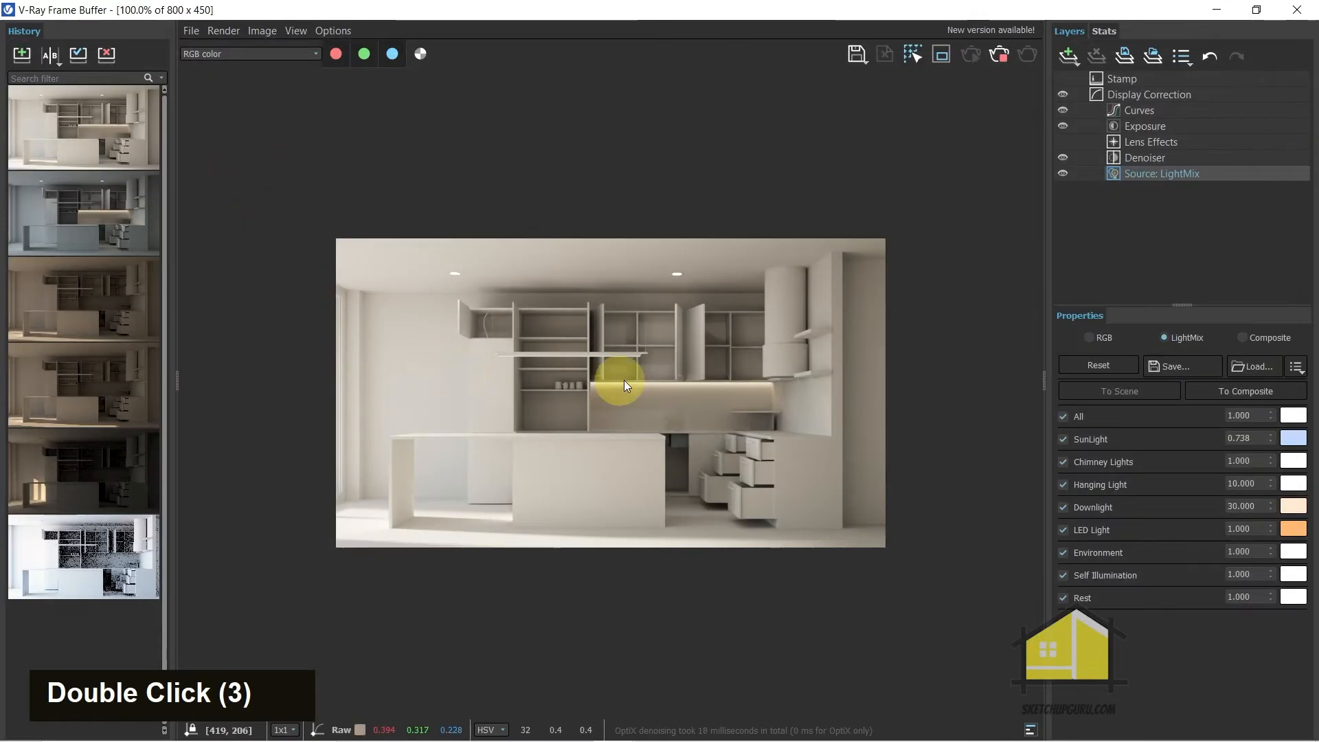
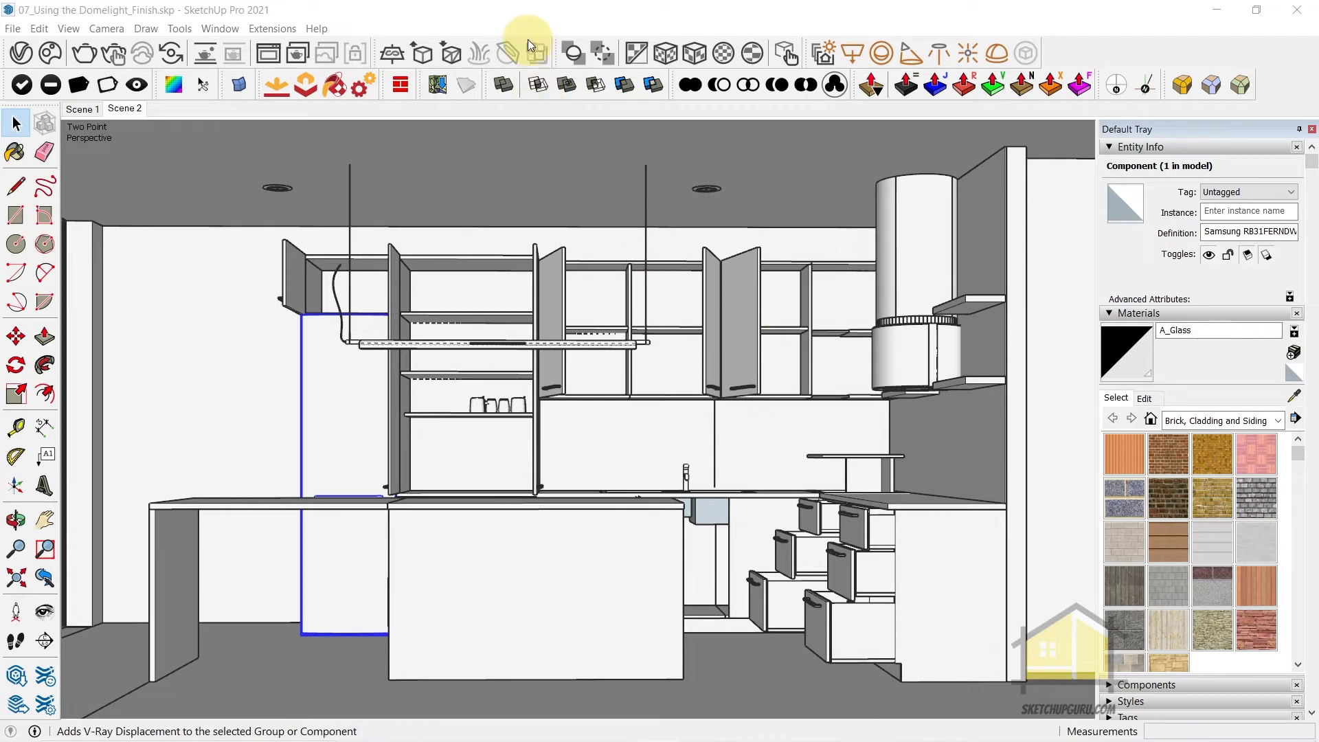
# Place a V-Ray Dome Light on the floor beneath the island counter's overhang and select it
pyautogui.click(503, 19)
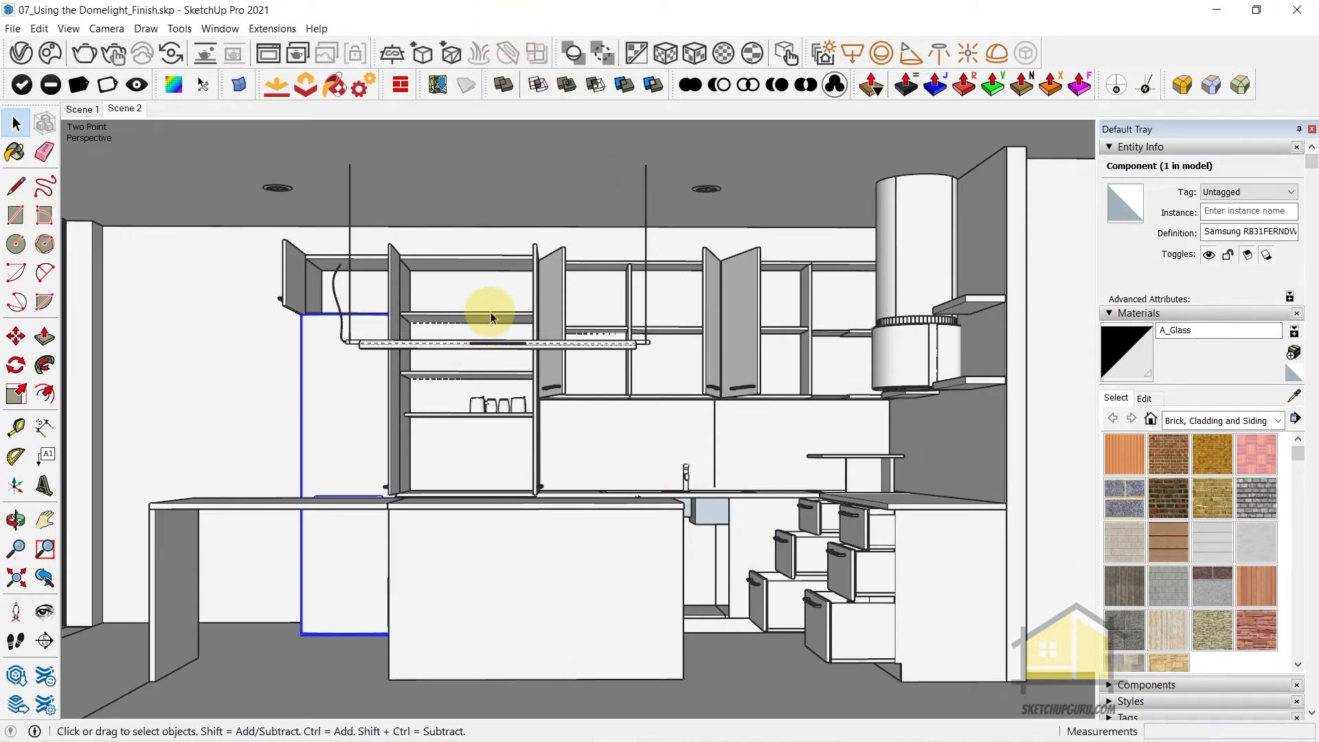
pyautogui.click(992, 59)
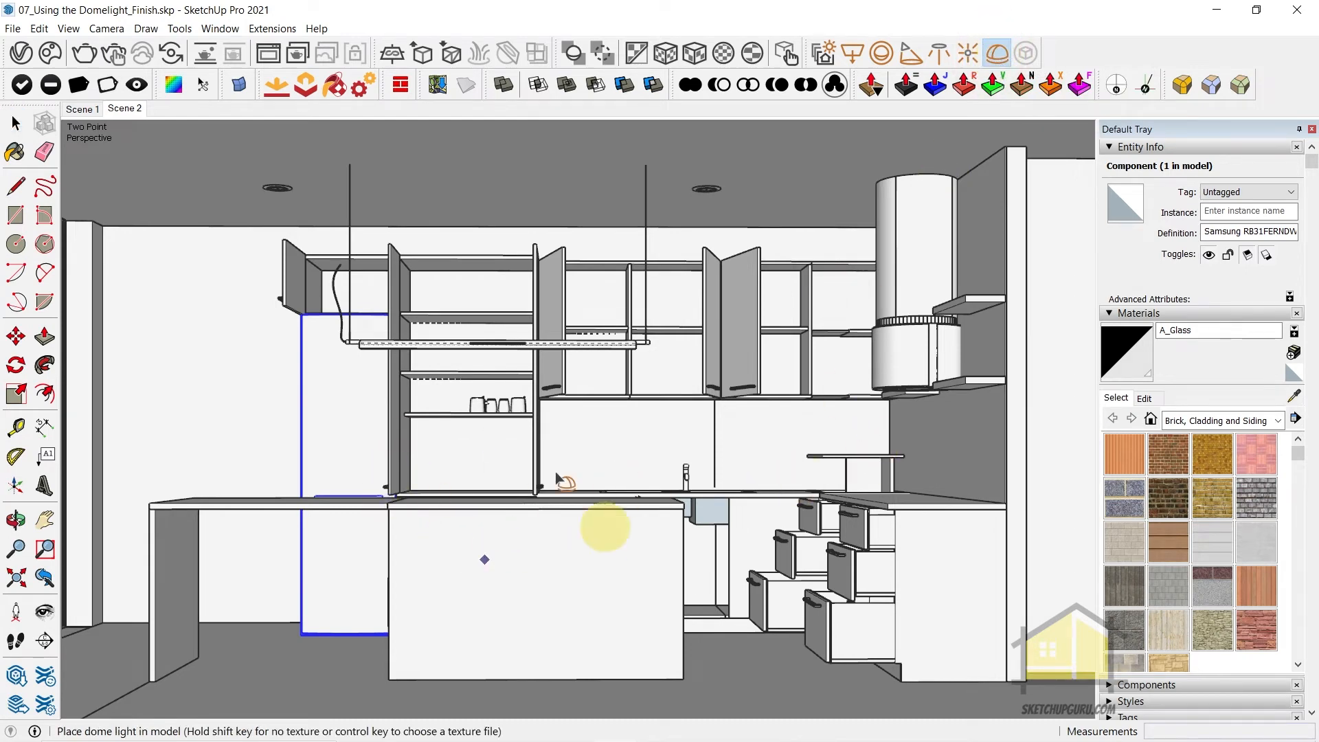
pyautogui.click(250, 644)
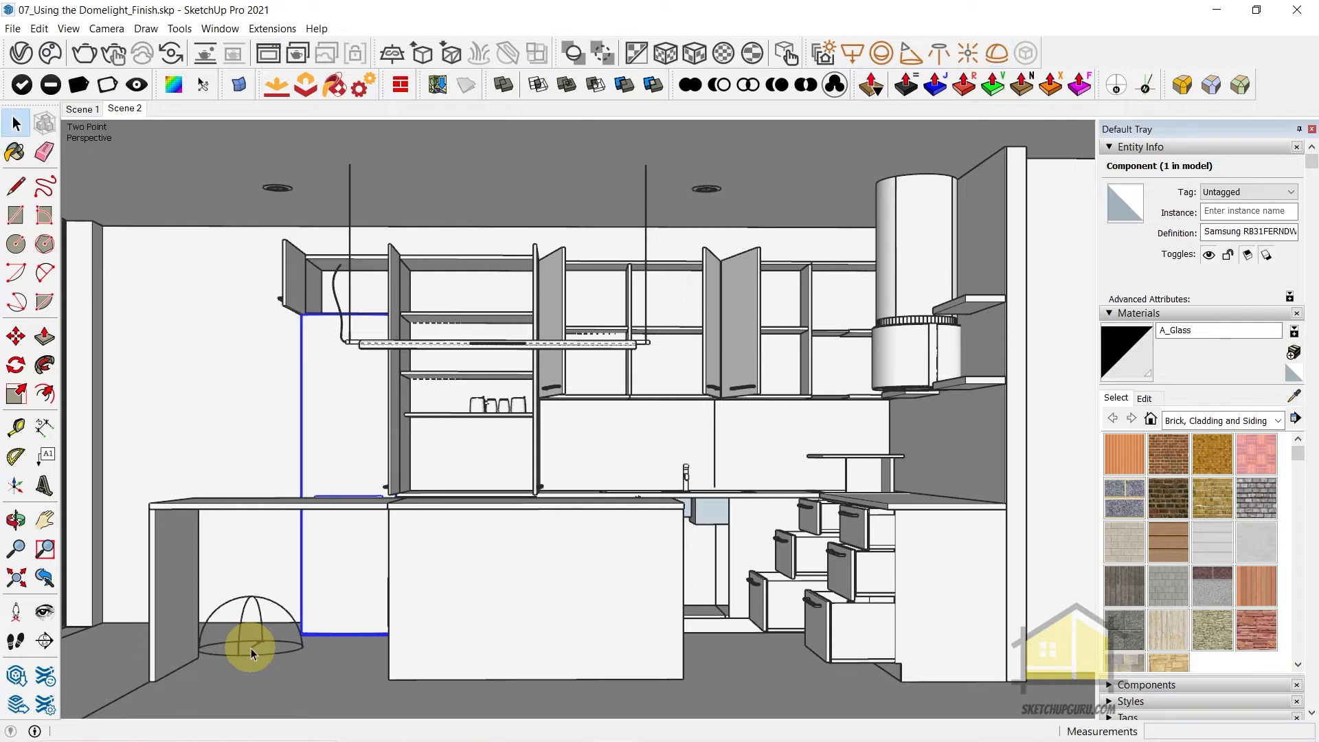
pyautogui.click(243, 632)
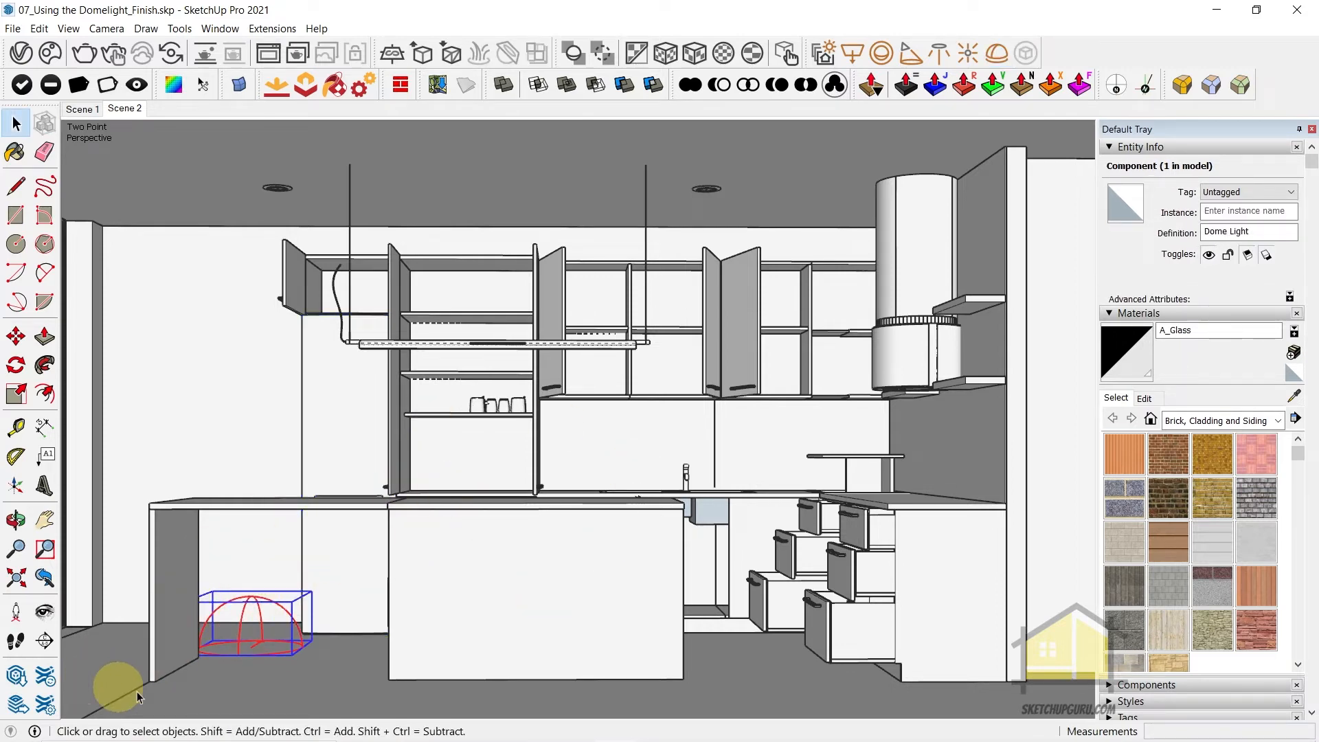
# Examine the dome light's placement under the counter from outside and inside the kitchen
pyautogui.scroll(-20, 579, 580)
pyautogui.moveTo(609, 559); pyautogui.dragTo(872, 342, button='middle')
pyautogui.scroll(-5, 730, 371)
pyautogui.scroll(19, 554, 604)
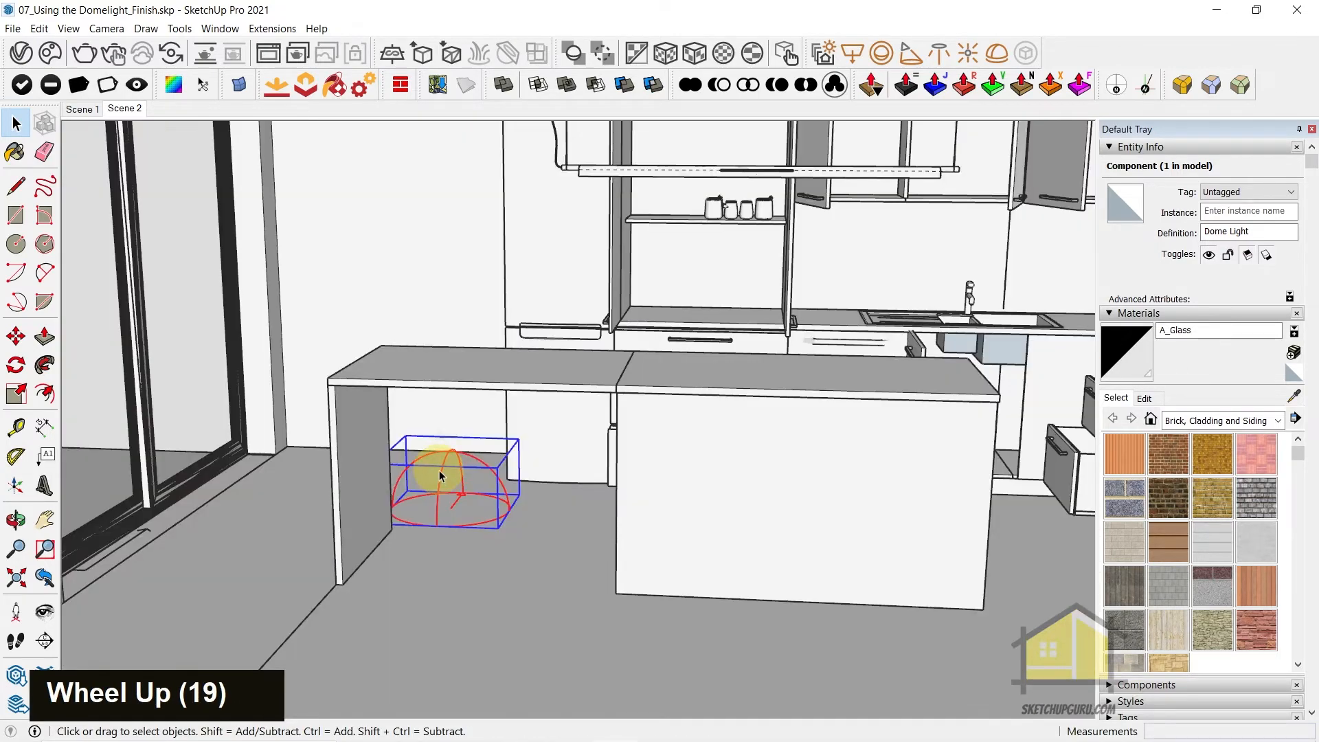
pyautogui.moveTo(462, 486); pyautogui.dragTo(403, 519, button='middle')
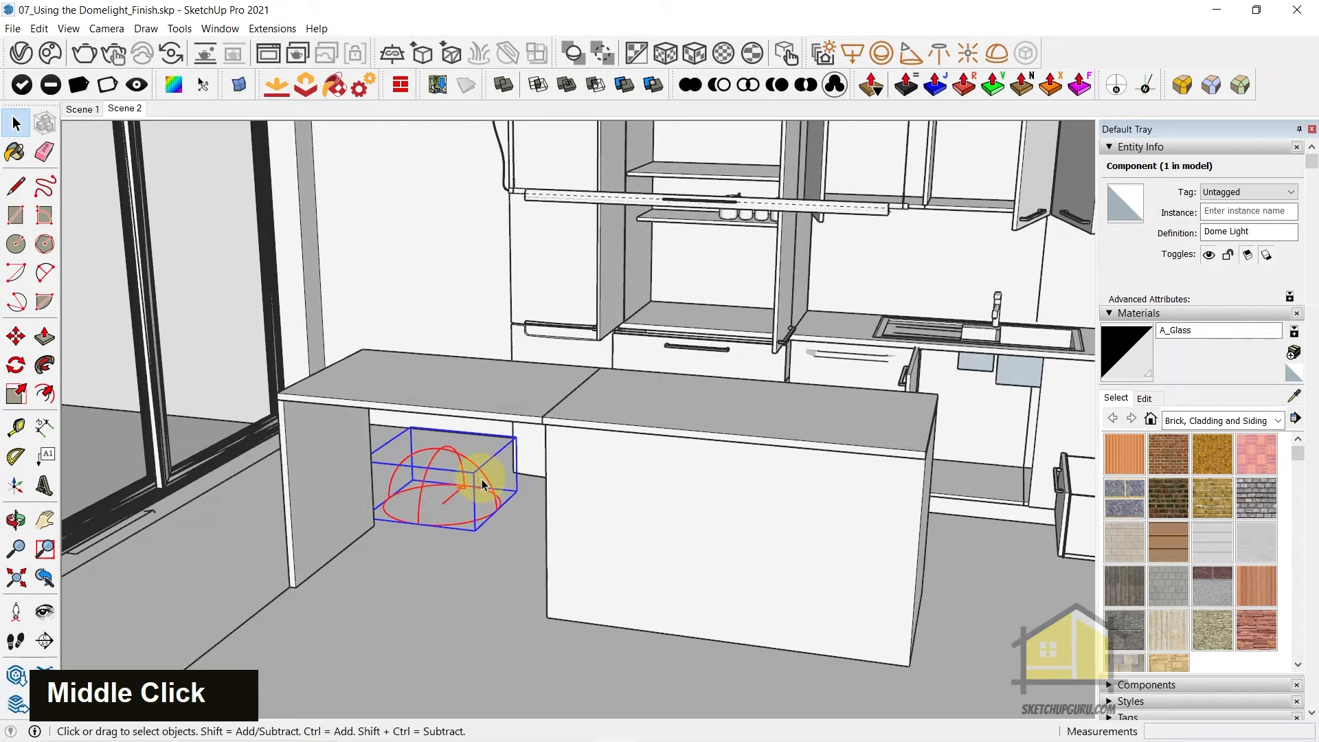
pyautogui.scroll(-3, 471, 398)
pyautogui.moveTo(471, 398); pyautogui.dragTo(547, 389, button='middle')
pyautogui.scroll(1, 488, 489)
pyautogui.scroll(2, 488, 489)
pyautogui.scroll(-3, 495, 480)
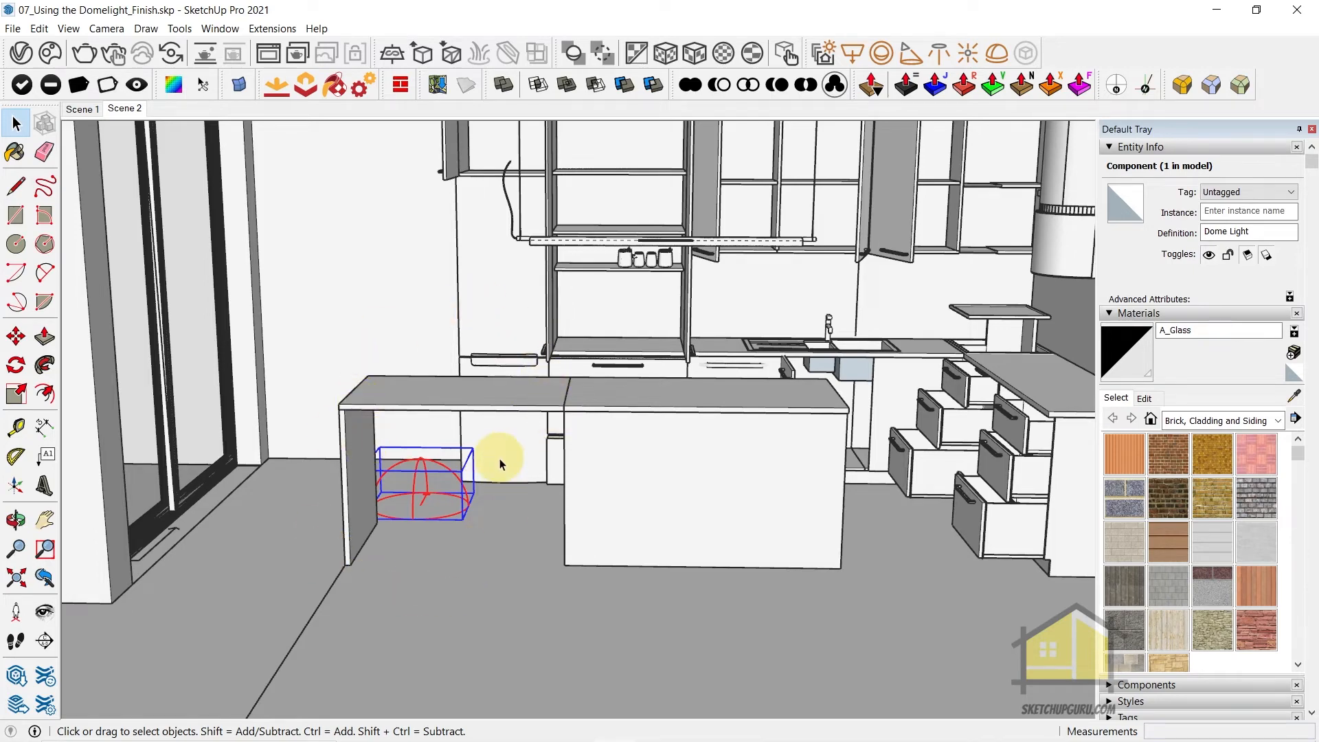
# Switch to the browser, look through the HDRI collection on HDRI Haven, and return to SketchUp
pyautogui.click(445, 726)
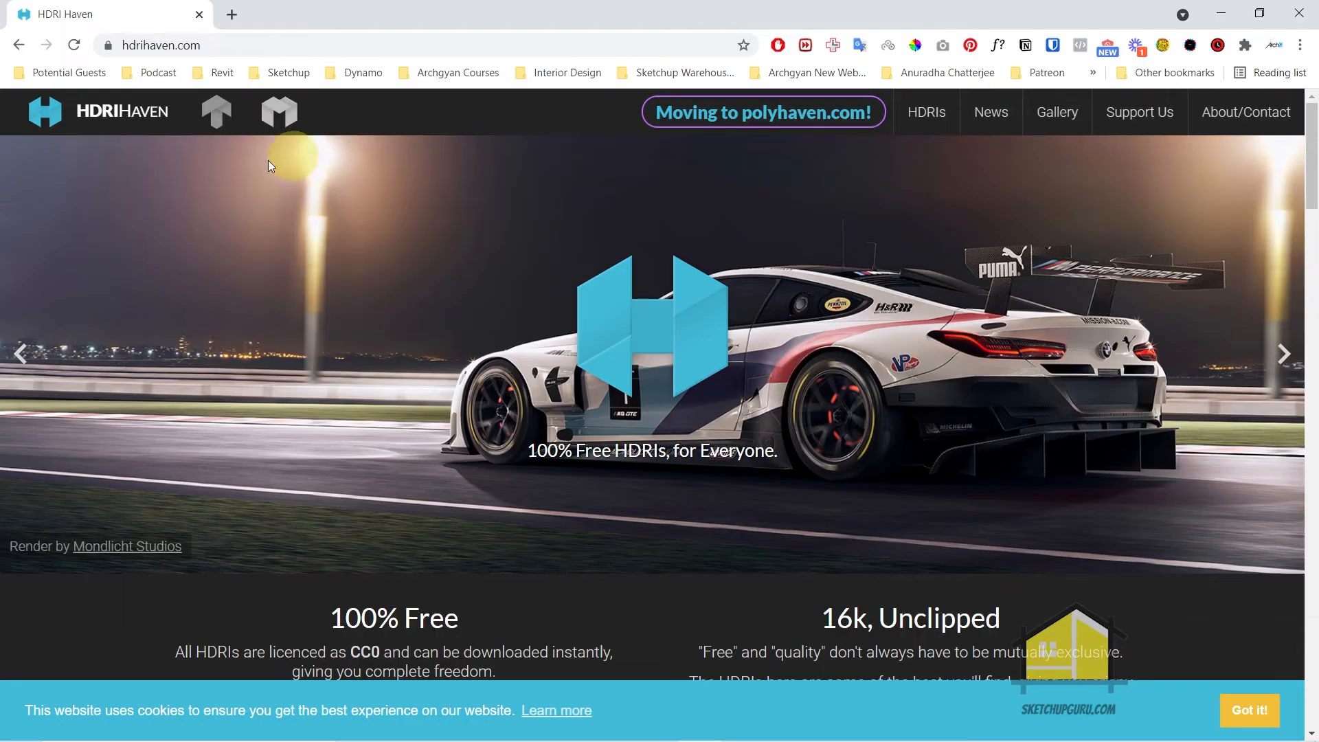
pyautogui.click(927, 112)
pyautogui.scroll(-3, 646, 416)
pyautogui.scroll(-2, 646, 416)
pyautogui.scroll(-3, 426, 388)
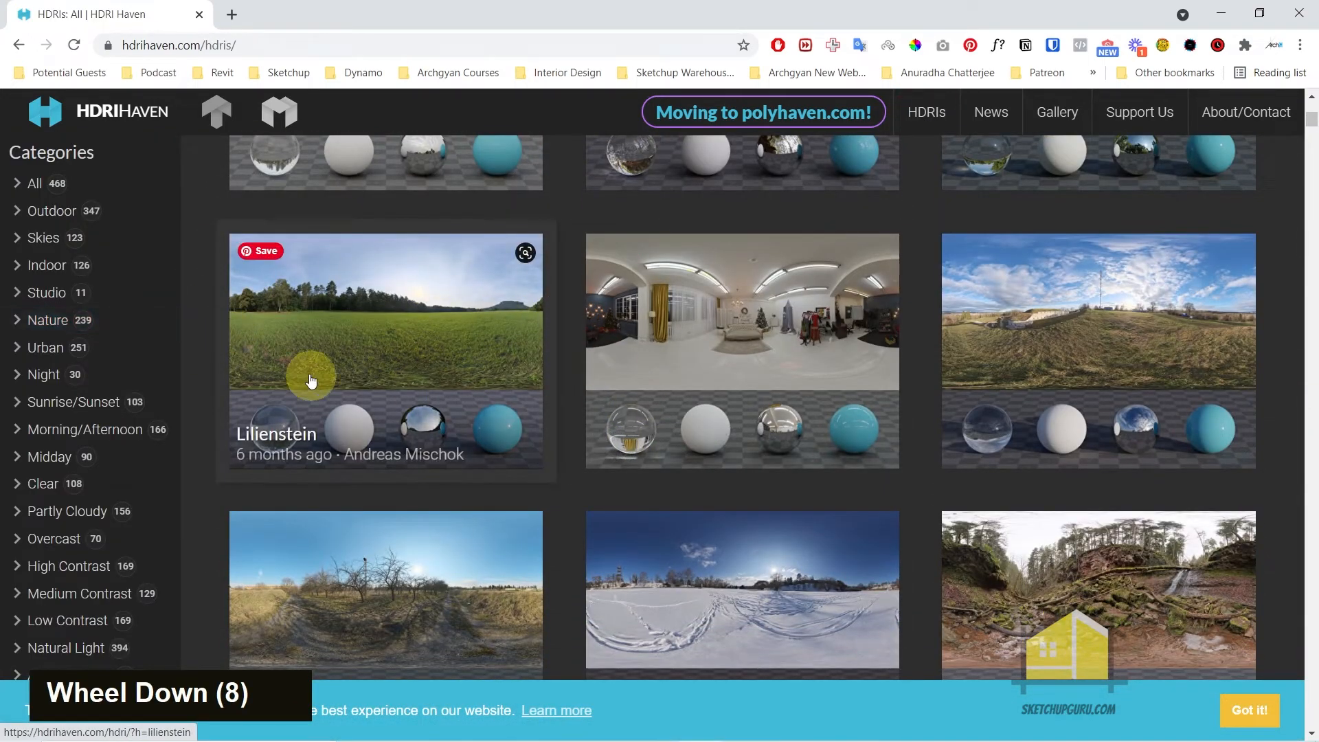
pyautogui.scroll(-4, 554, 419)
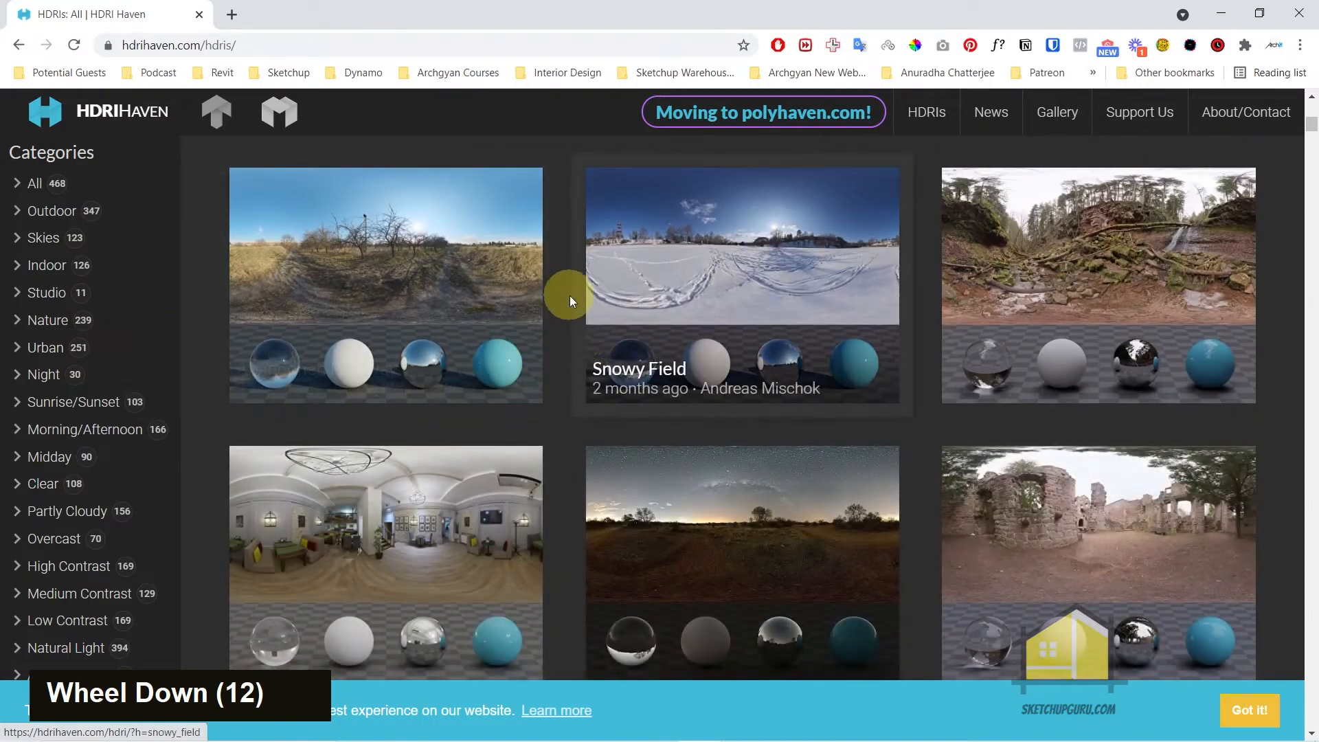
pyautogui.scroll(-1, 557, 309)
pyautogui.scroll(-1, 603, 533)
pyautogui.scroll(-1, 666, 456)
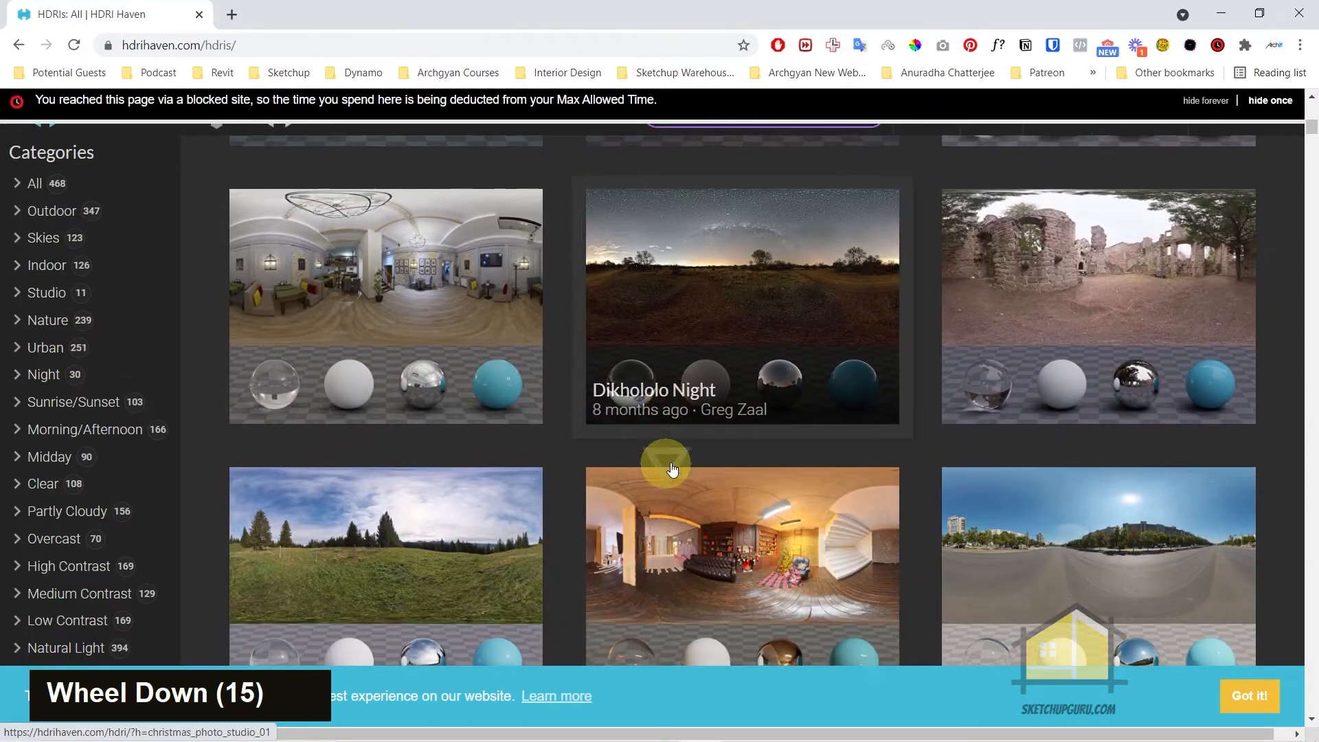
pyautogui.scroll(-2, 730, 504)
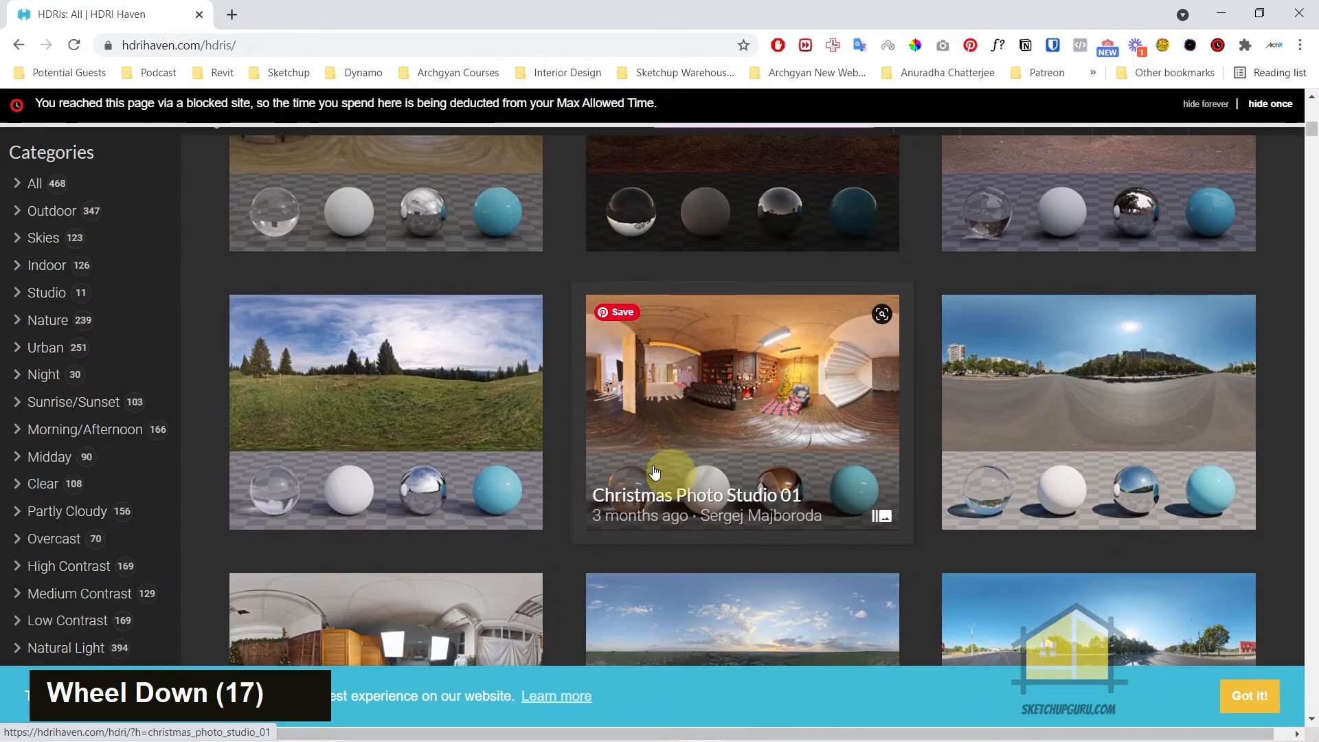
pyautogui.click(1292, 16)
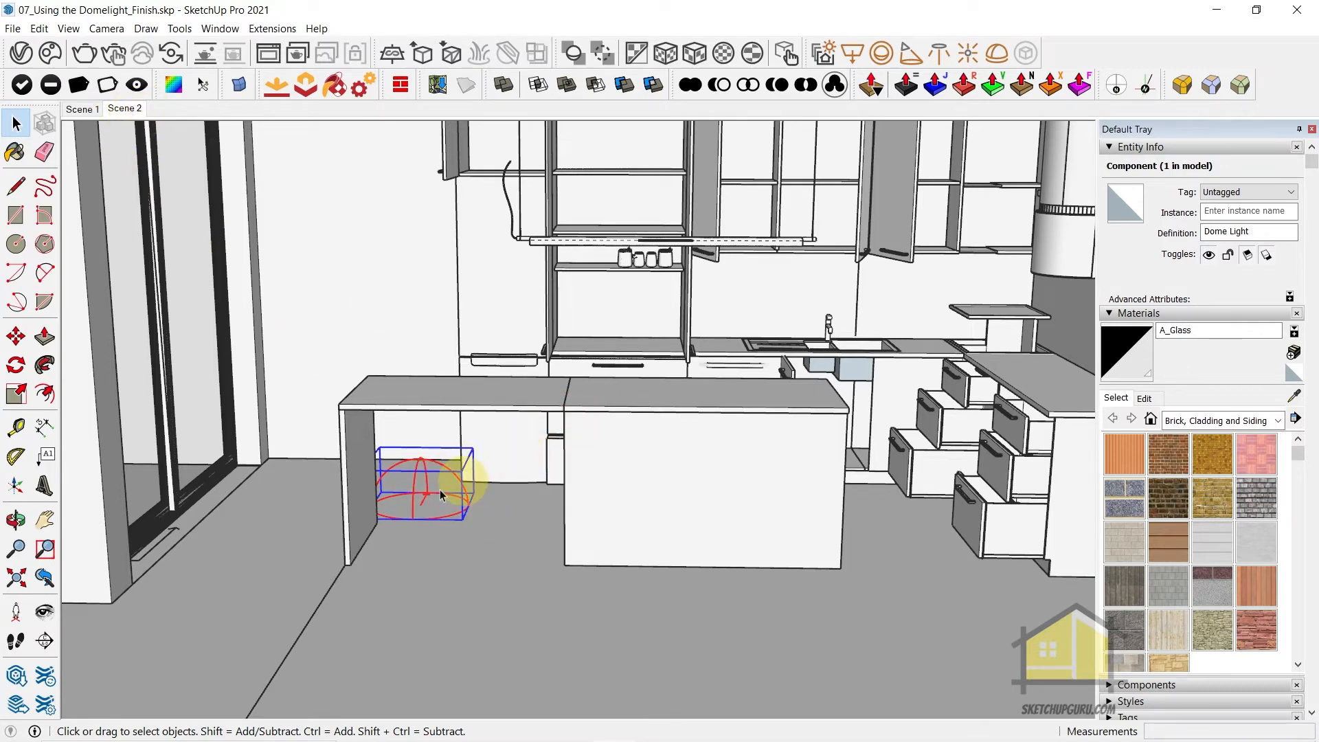
# Render Scene 2 interactively and turn off SunLight and Environment in the light mix
pyautogui.click(116, 109)
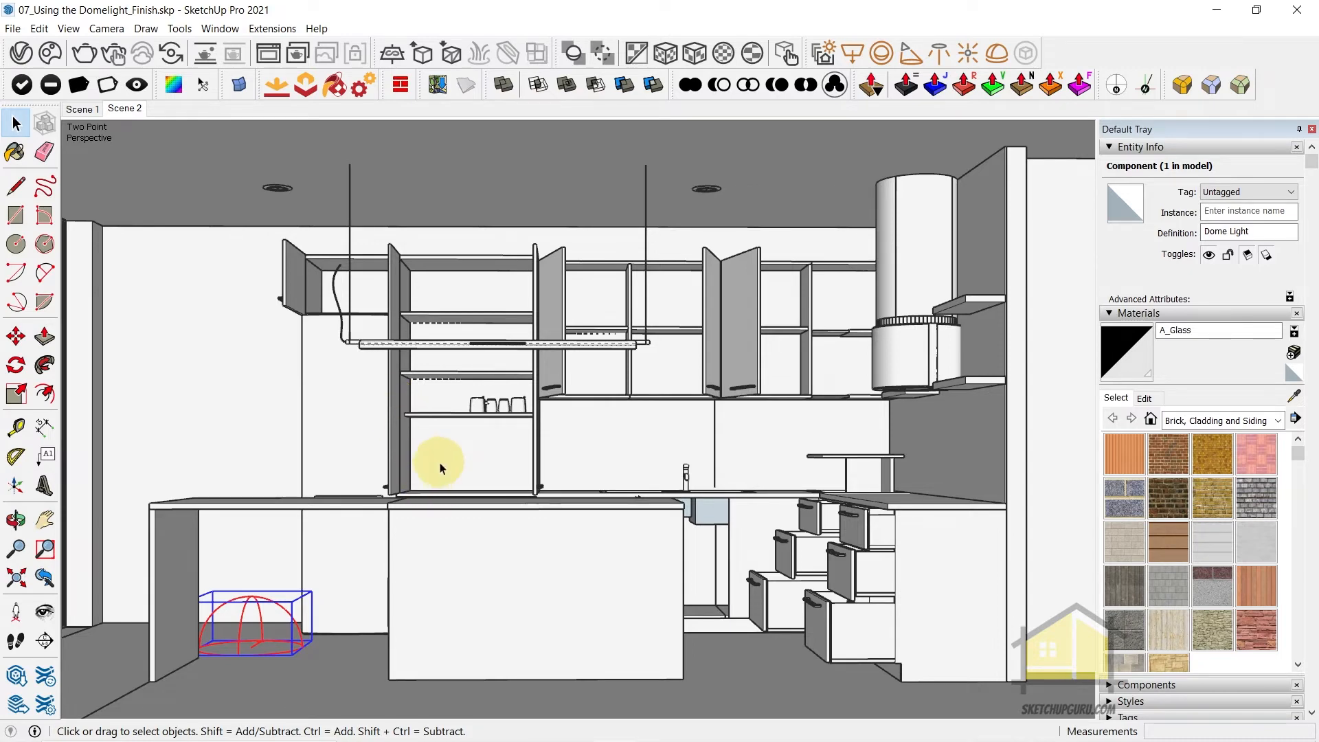
pyautogui.doubleClick(116, 60)
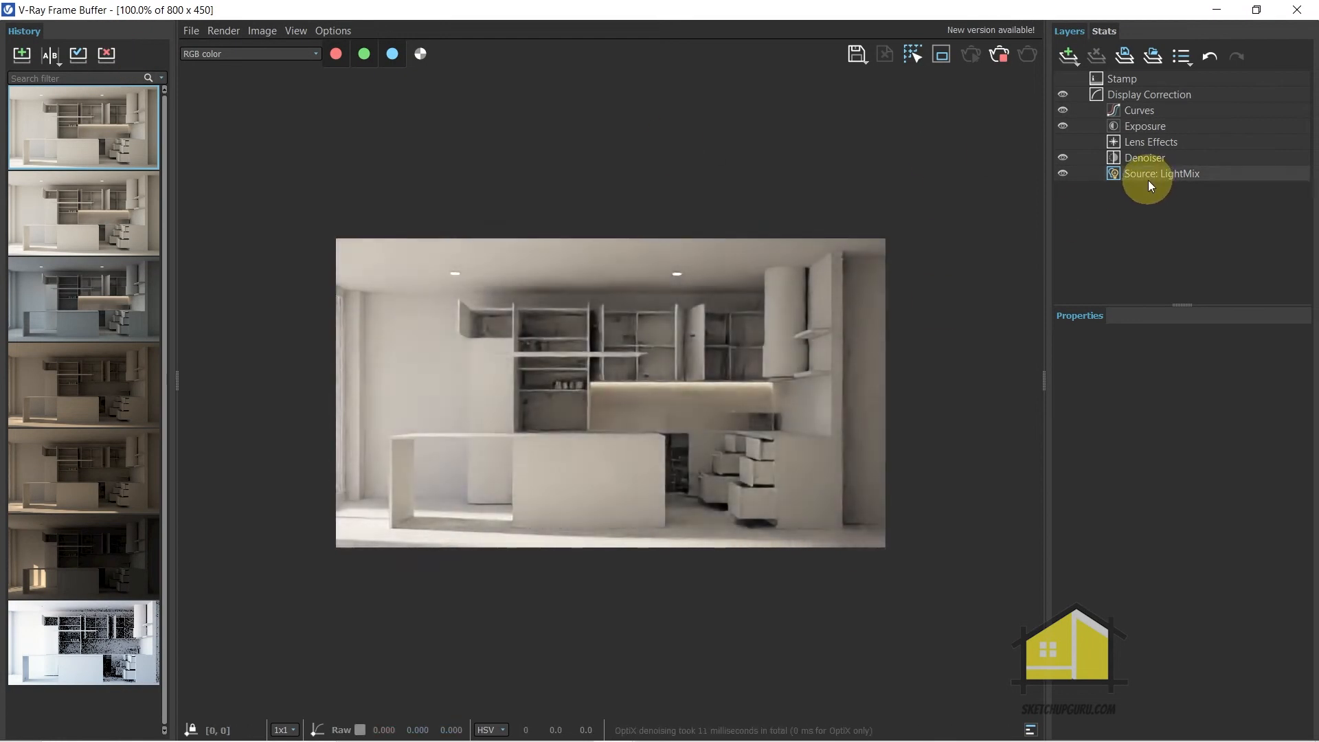
pyautogui.click(1148, 180)
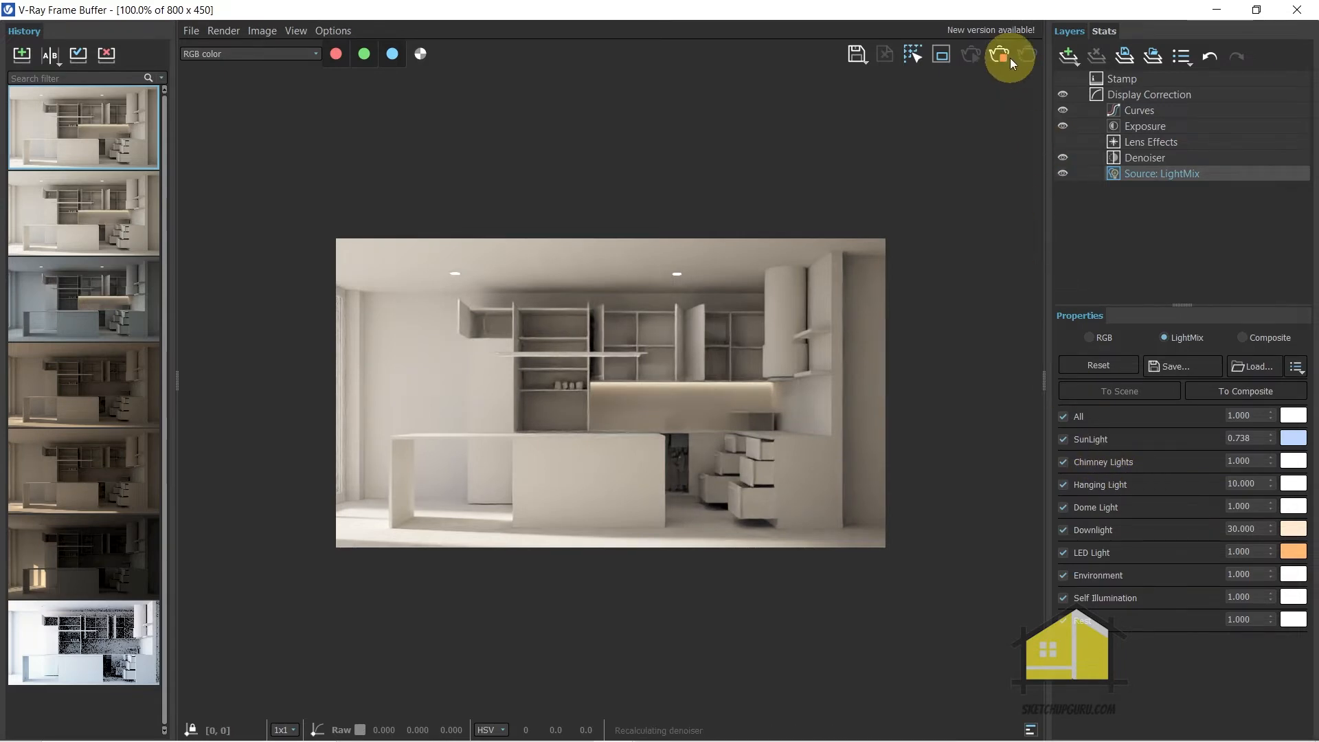
pyautogui.click(1063, 439)
pyautogui.click(1063, 575)
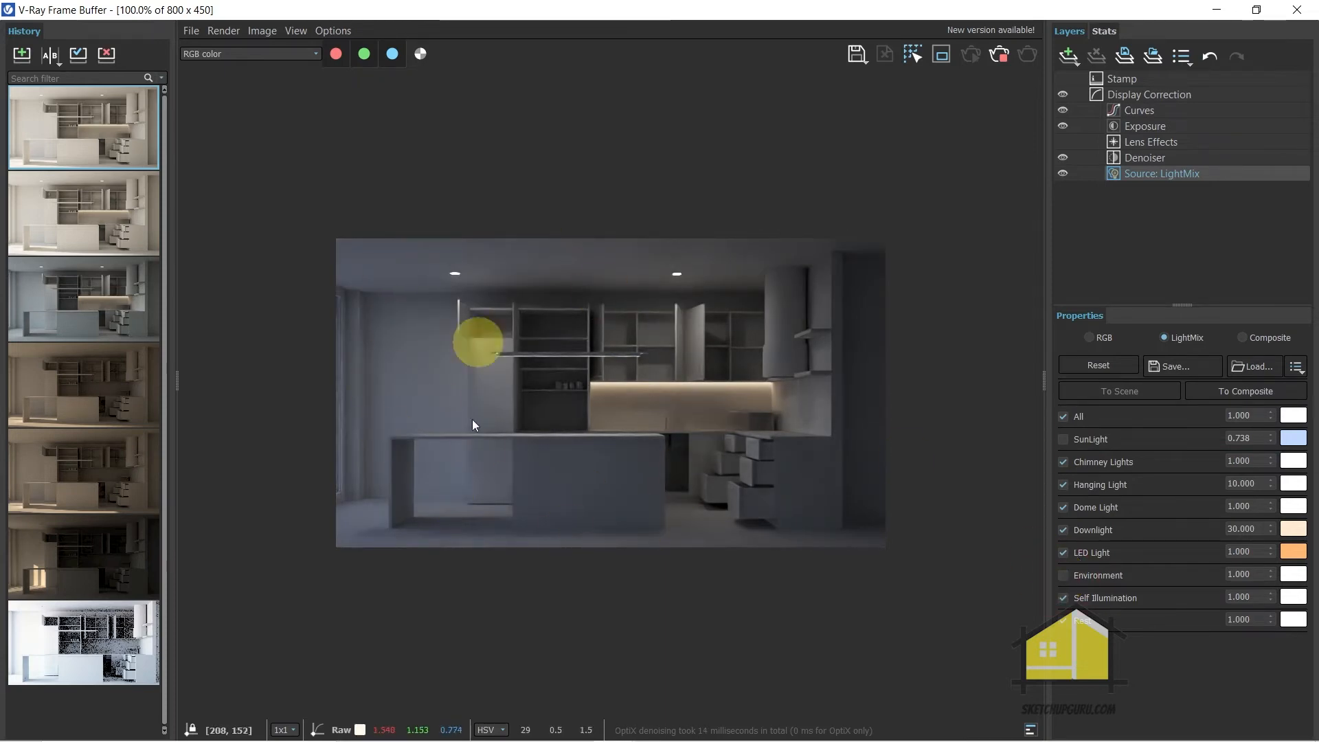
# Stop the interactive render, close the frame buffer, and disable SunLight in the V-Ray Asset Editor
pyautogui.click(998, 59)
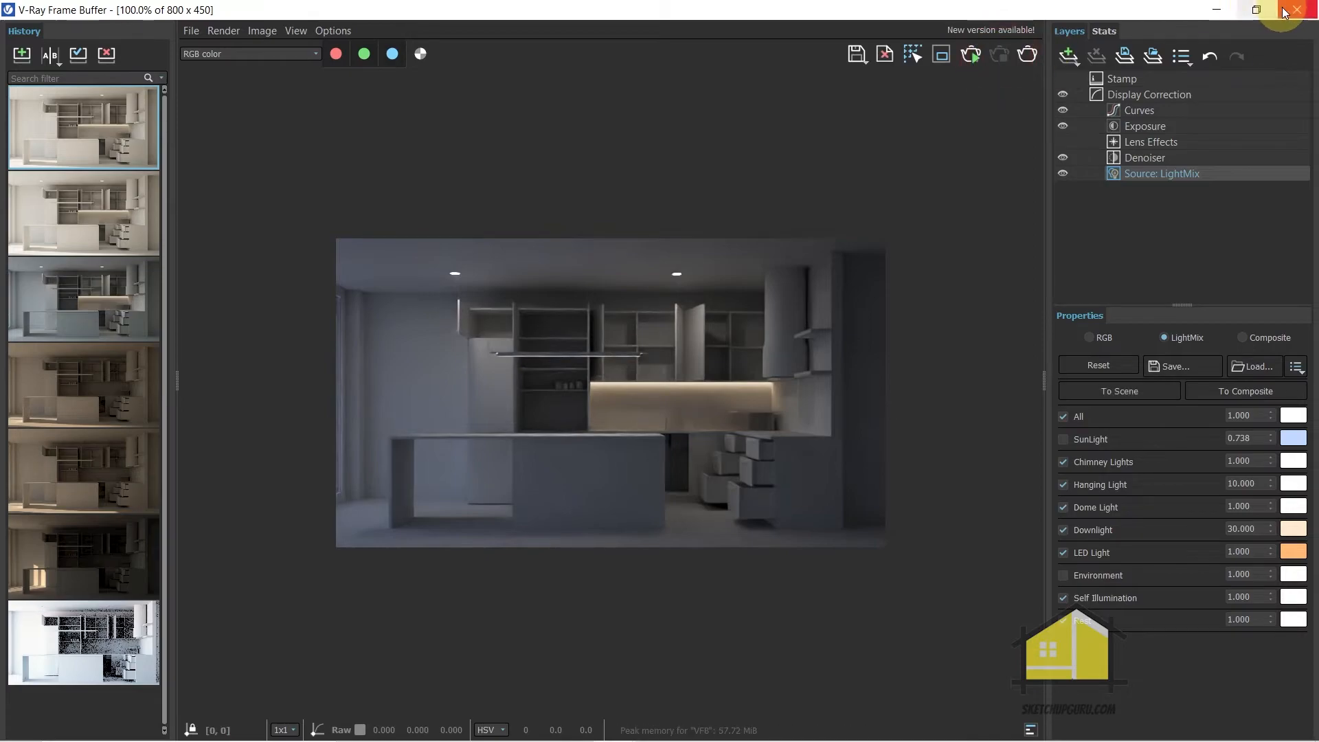
pyautogui.click(1297, 10)
pyautogui.click(21, 53)
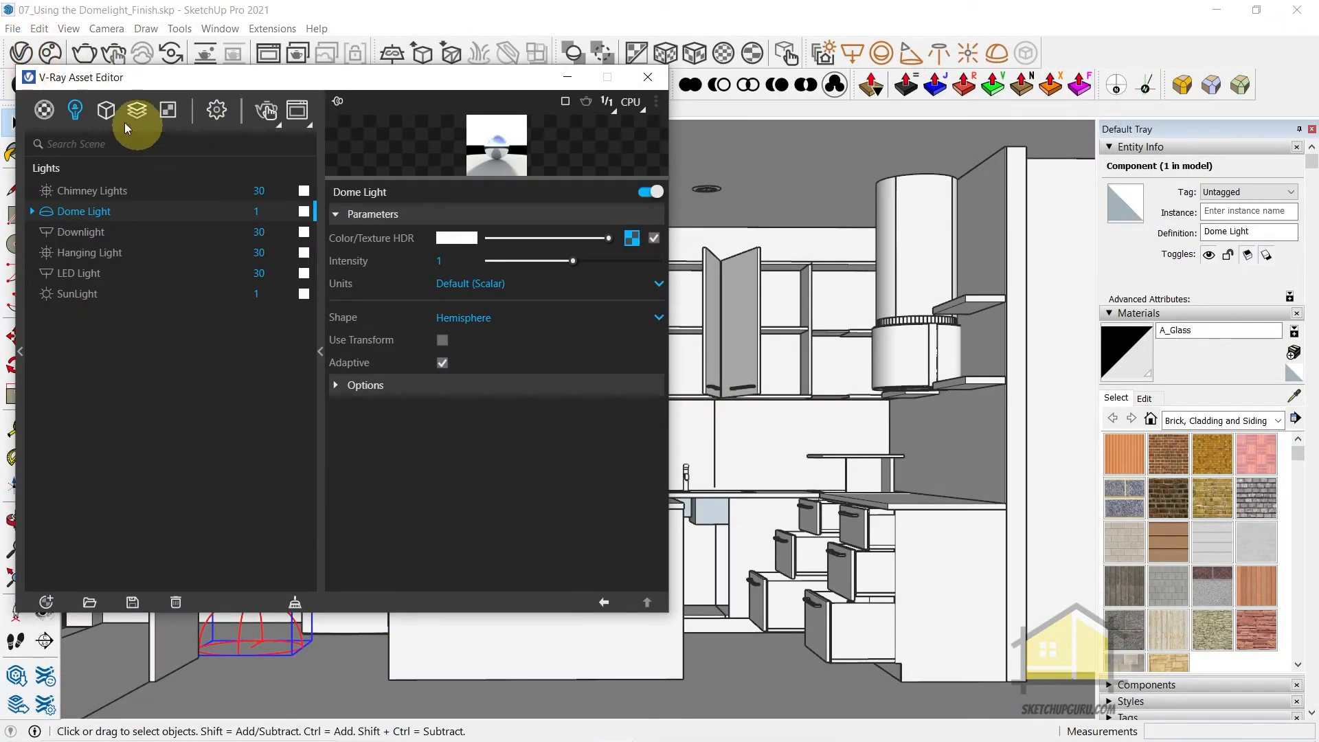
pyautogui.click(86, 294)
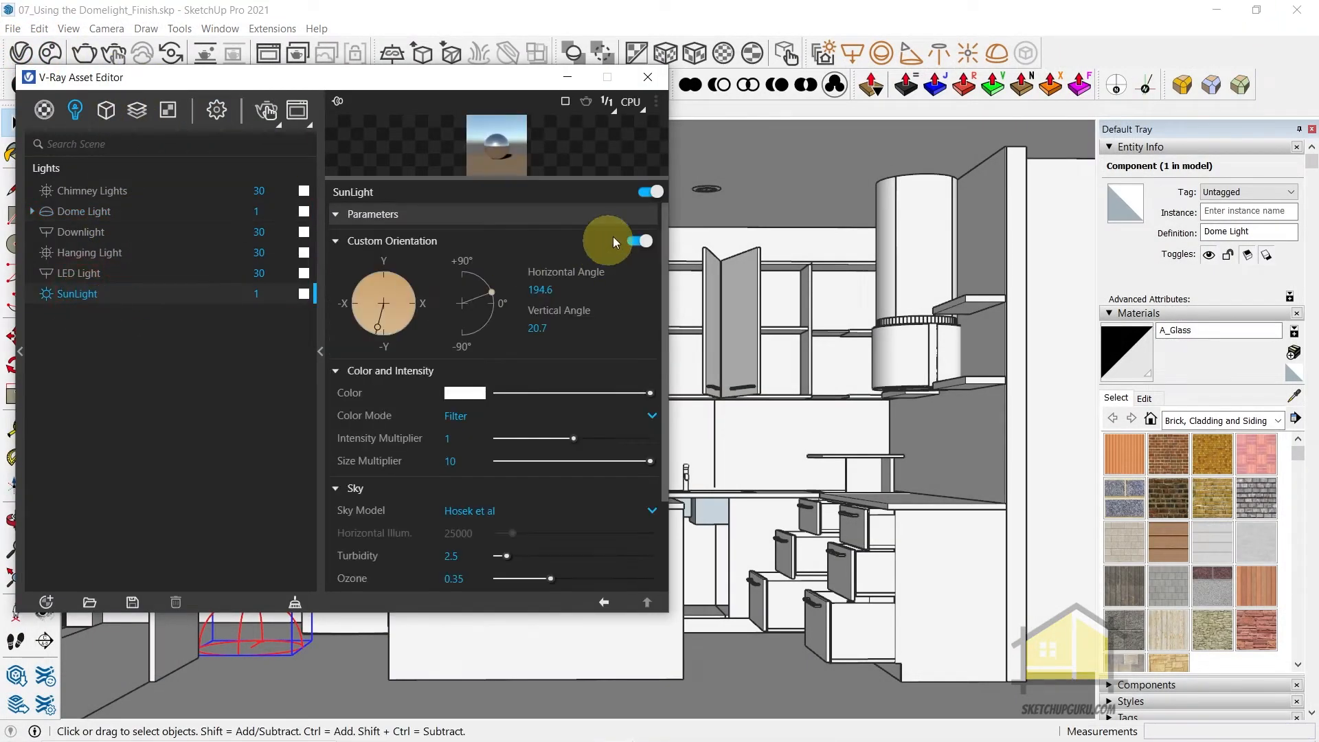
pyautogui.click(648, 193)
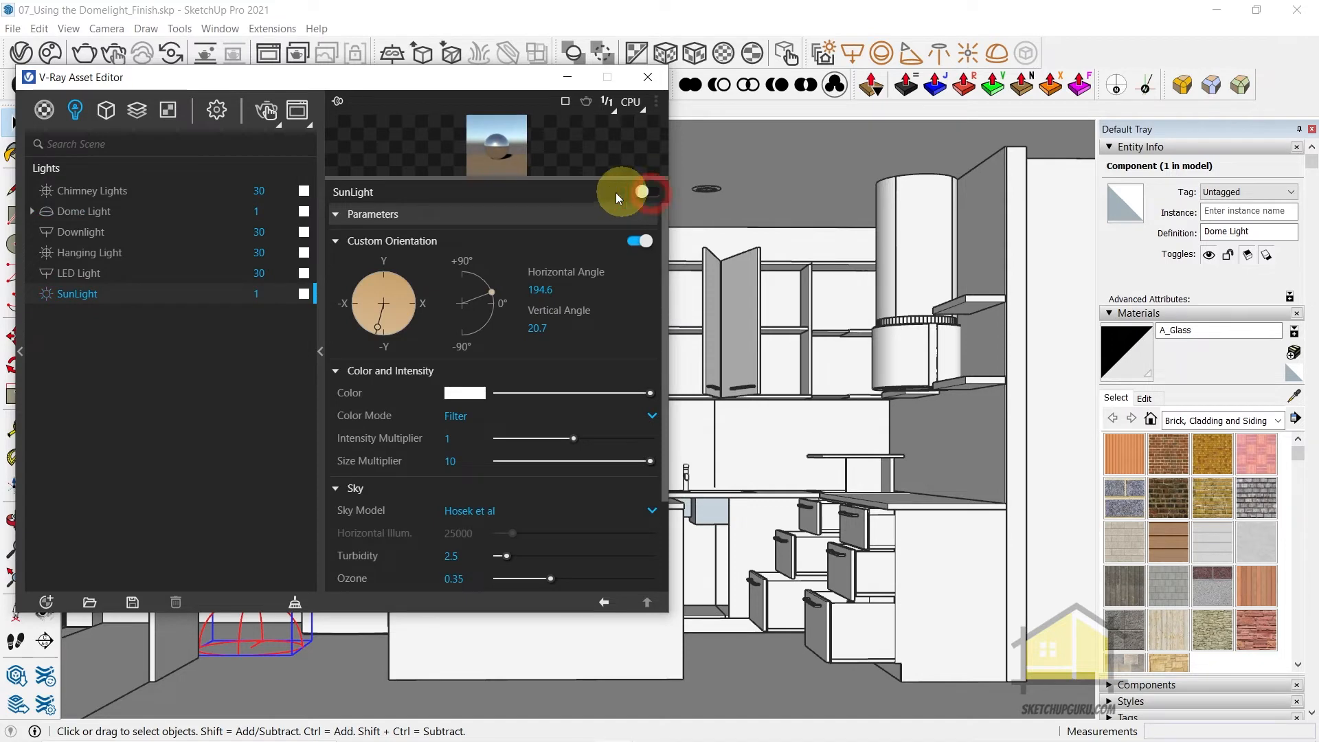
# Check the Environment background texture in the V-Ray render settings, go back to the lights list, and close the Asset Editor
pyautogui.click(223, 113)
pyautogui.click(138, 478)
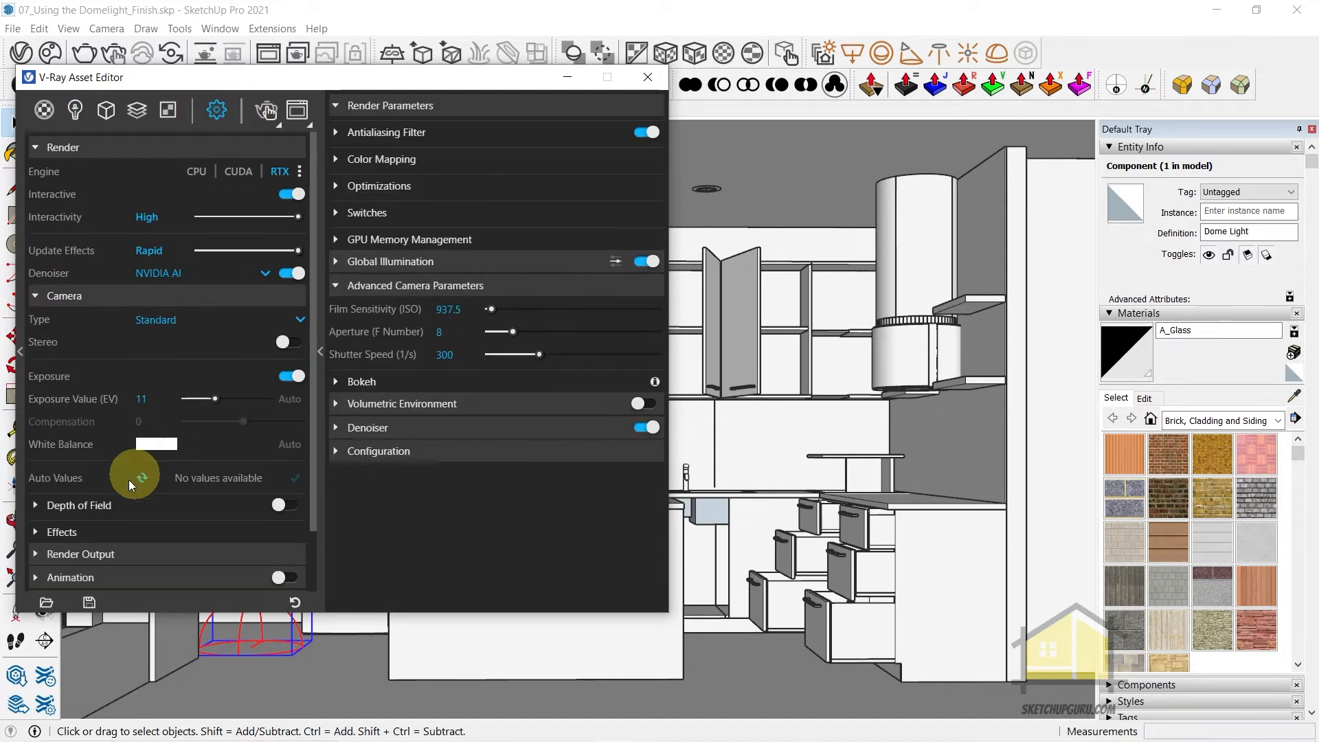
pyautogui.scroll(-2, 84, 521)
pyautogui.click(63, 532)
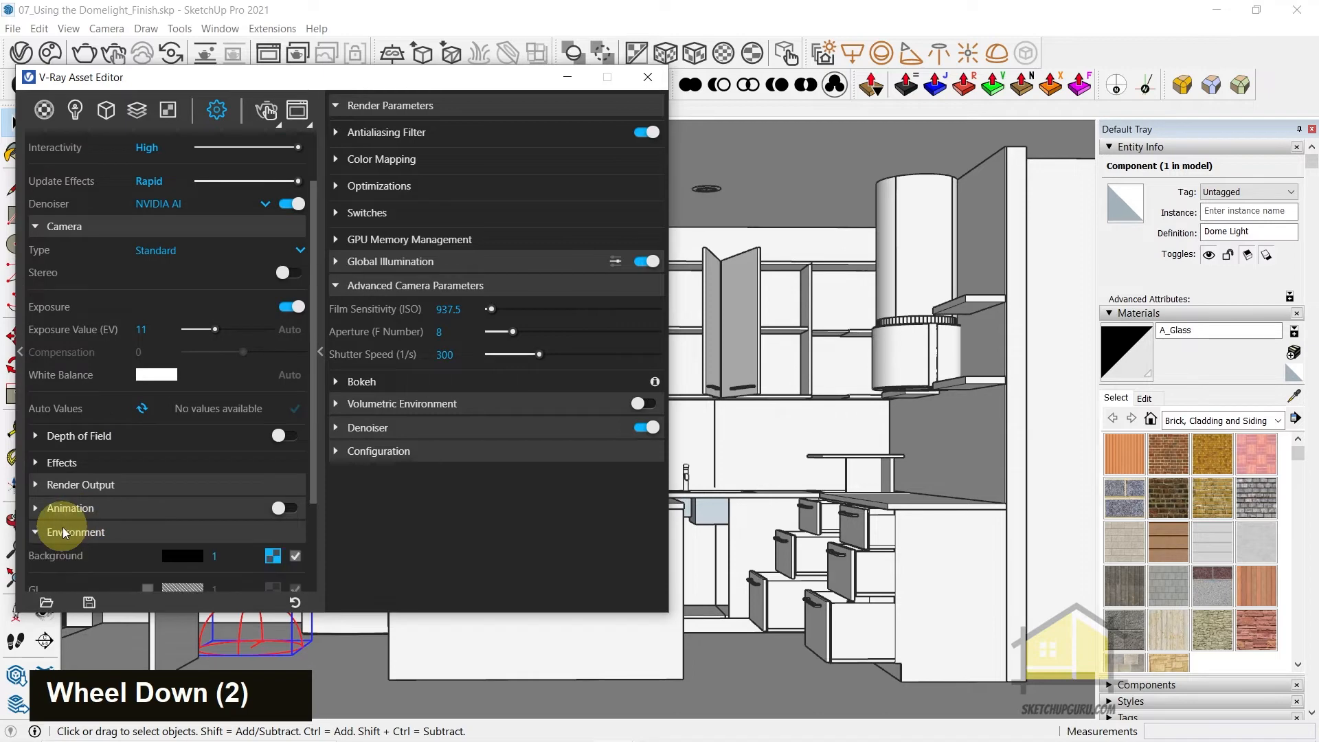
pyautogui.scroll(-1, 246, 520)
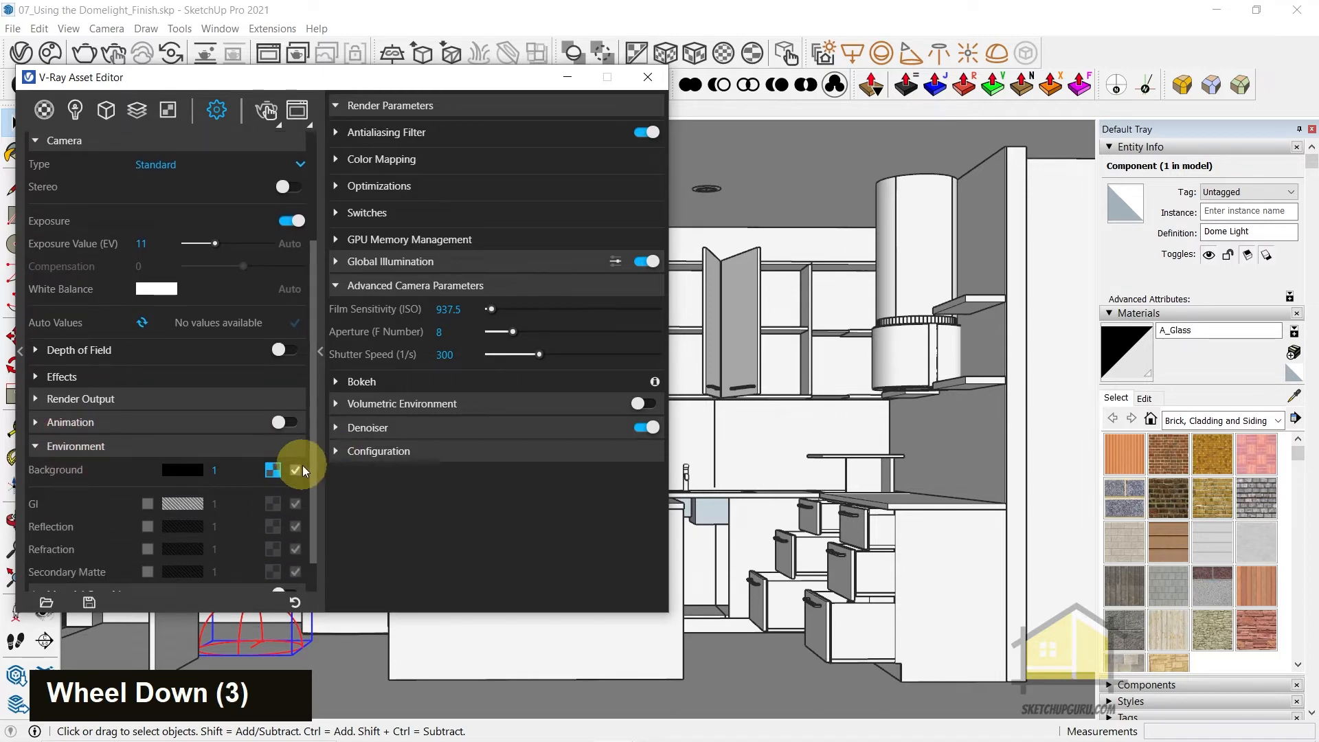
pyautogui.click(76, 109)
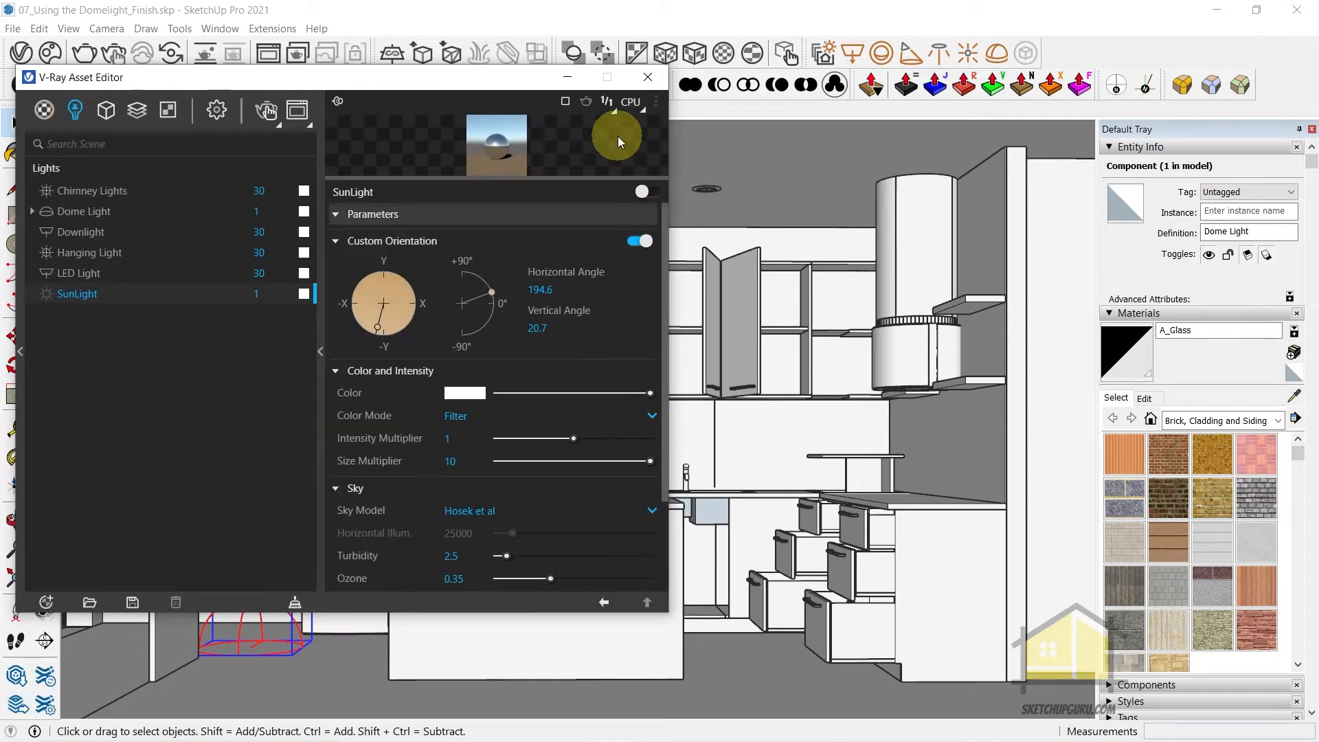
pyautogui.click(646, 74)
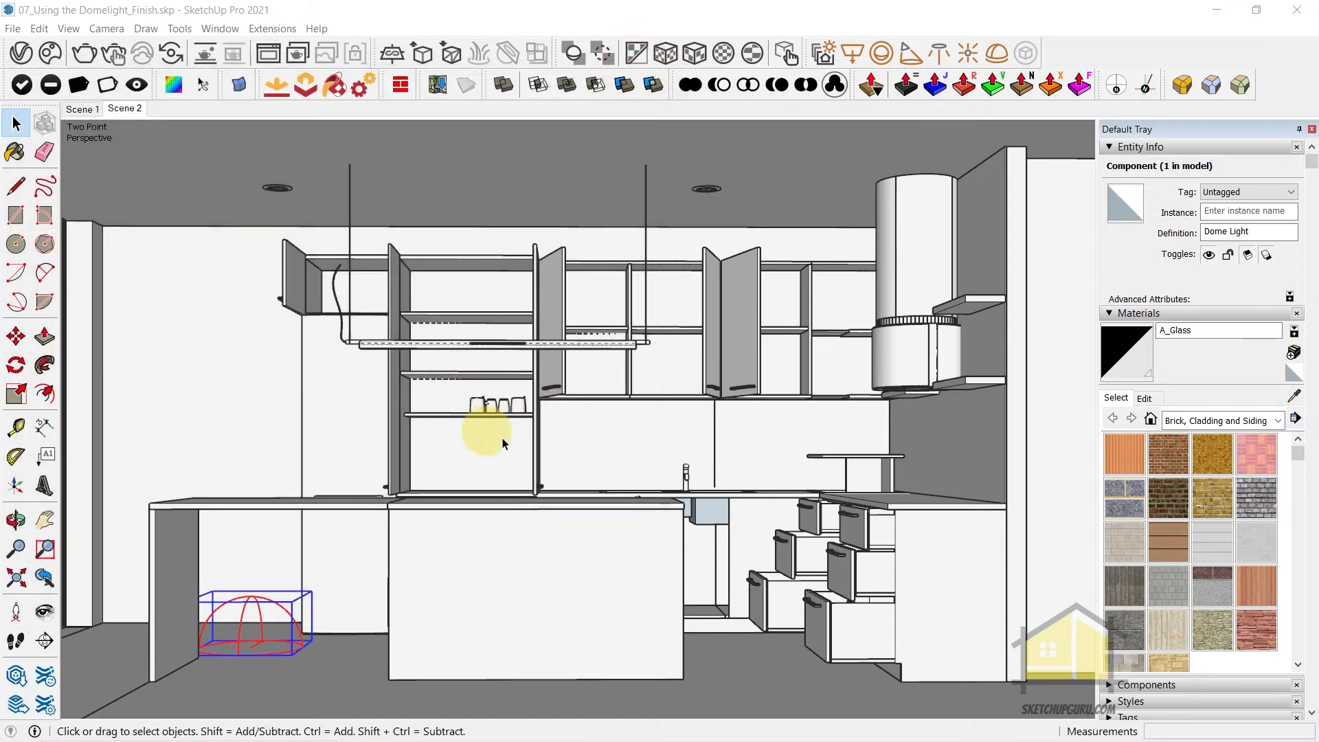
# Restart the interactive render and toggle Environment on and off in the light mix, leaving it off
pyautogui.click(111, 58)
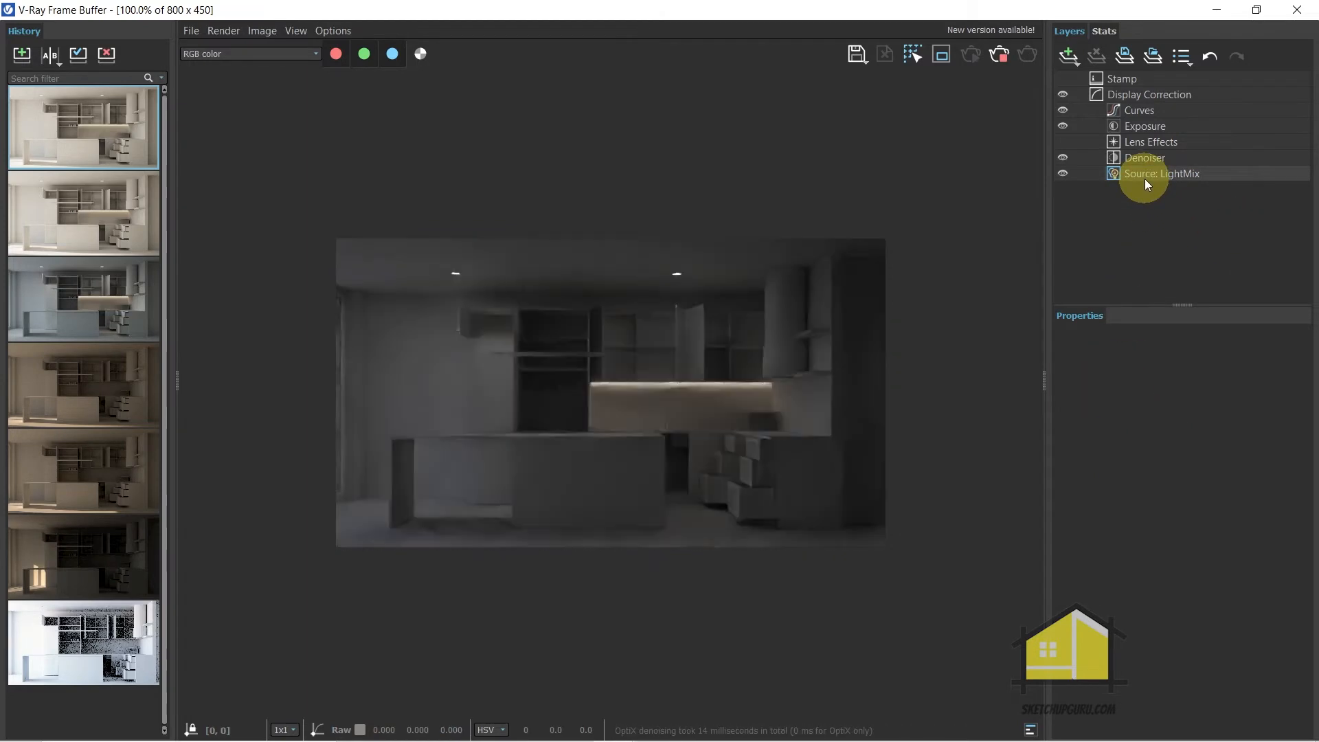
pyautogui.click(1145, 175)
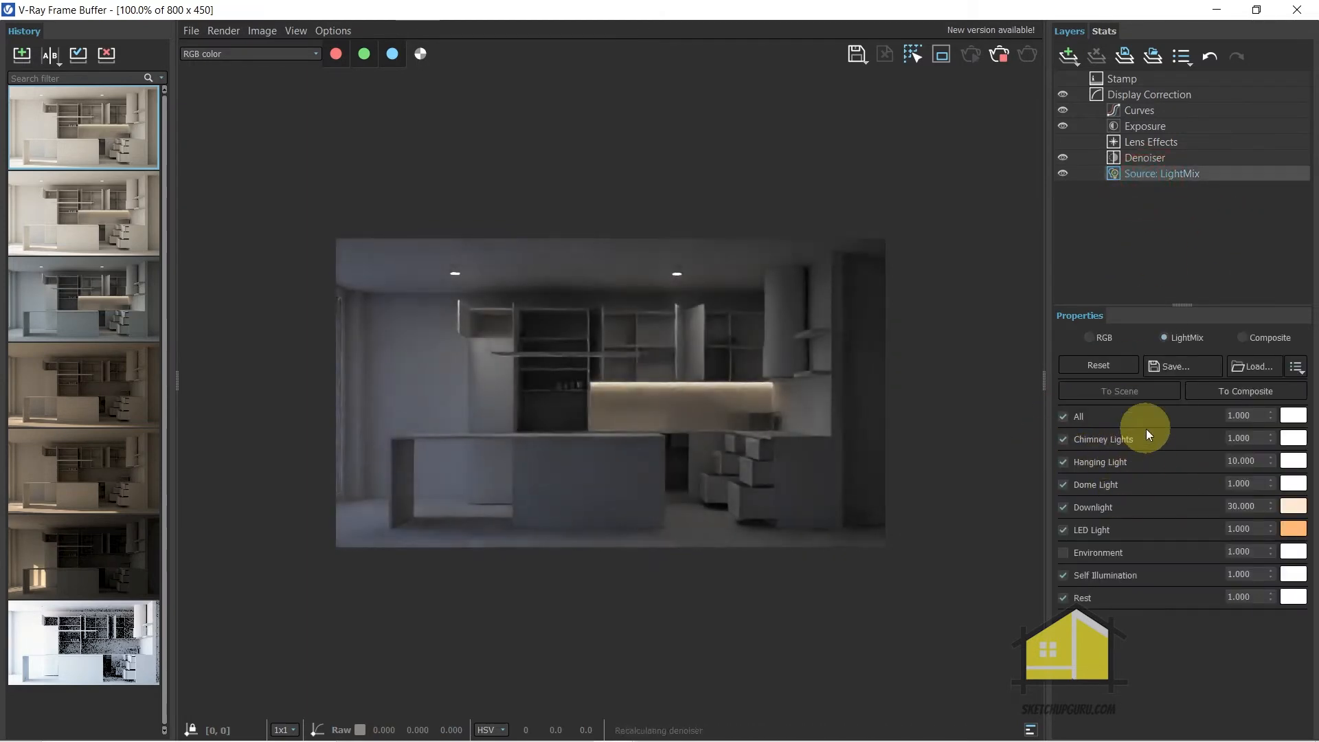
pyautogui.doubleClick(1063, 553)
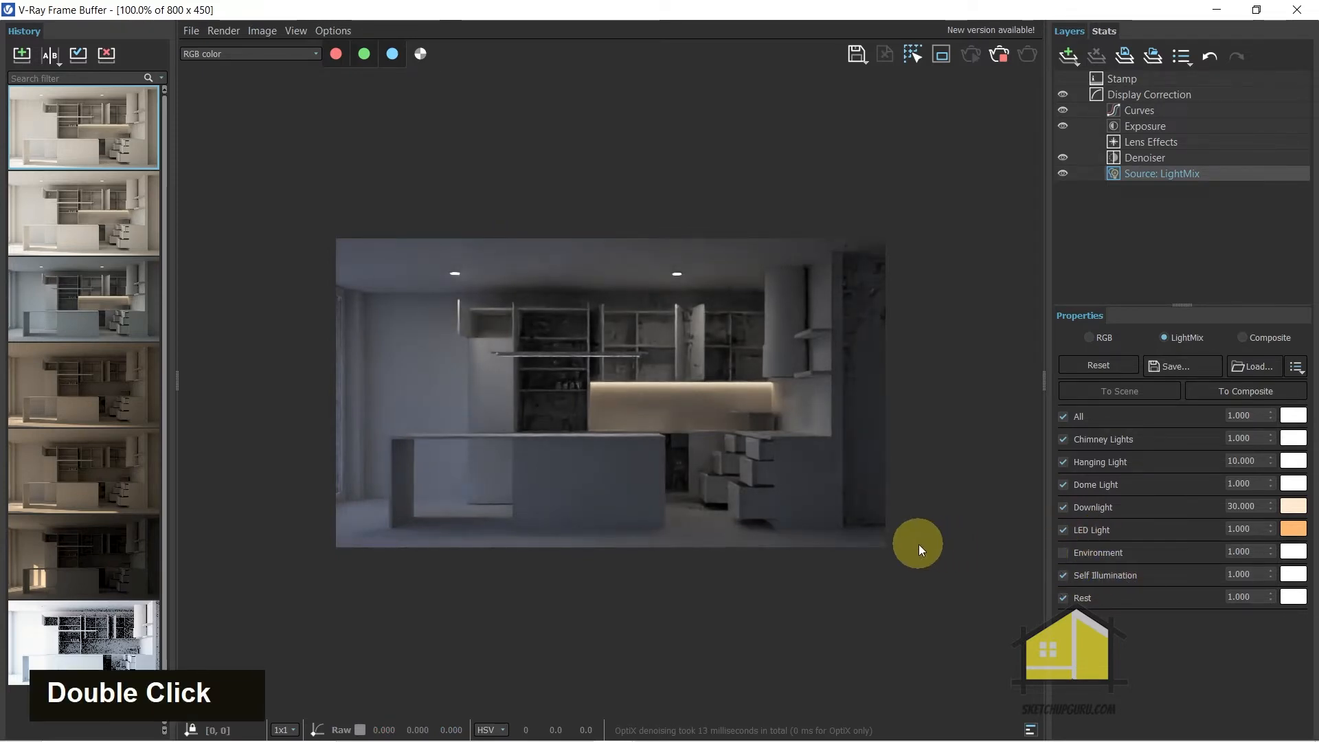
pyautogui.scroll(-1, 814, 448)
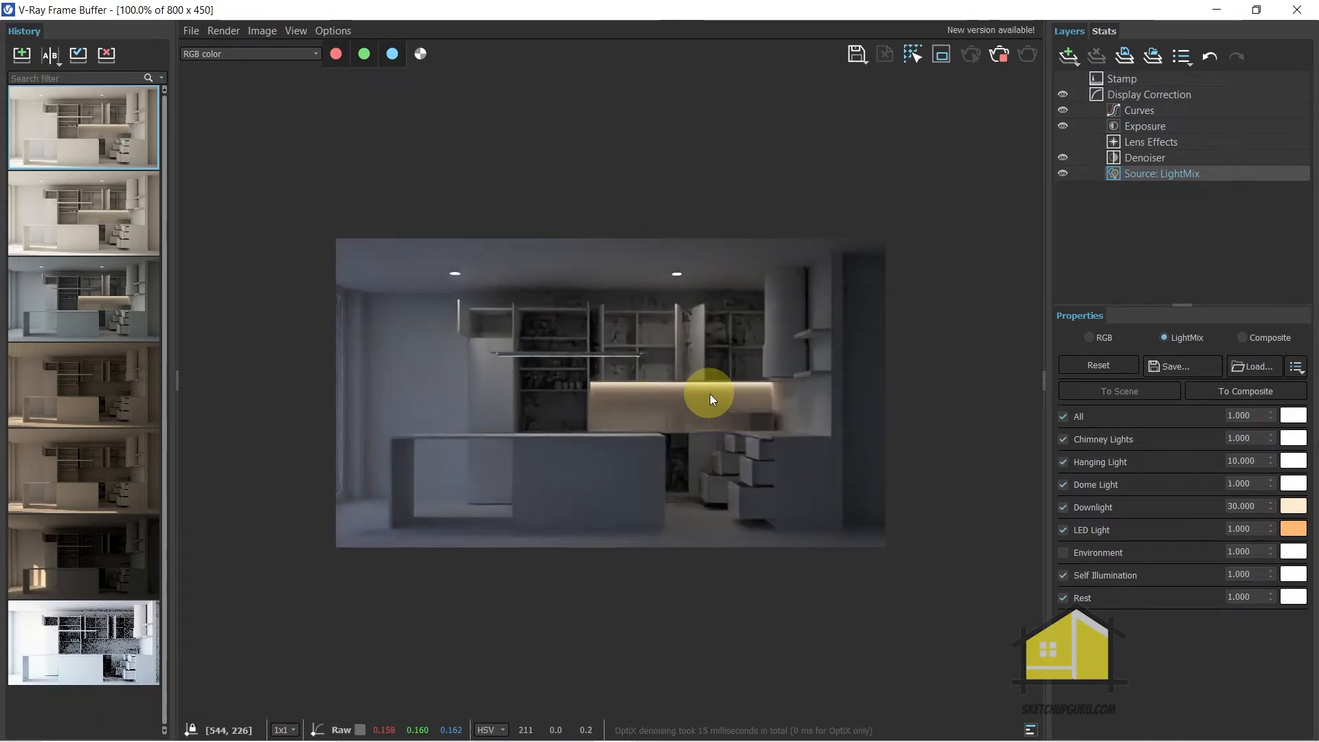
pyautogui.doubleClick(919, 9)
# Inspect the Environment Sky texture with an enlarged preview in the V-Ray Asset Editor, and close the editor
pyautogui.click(34, 58)
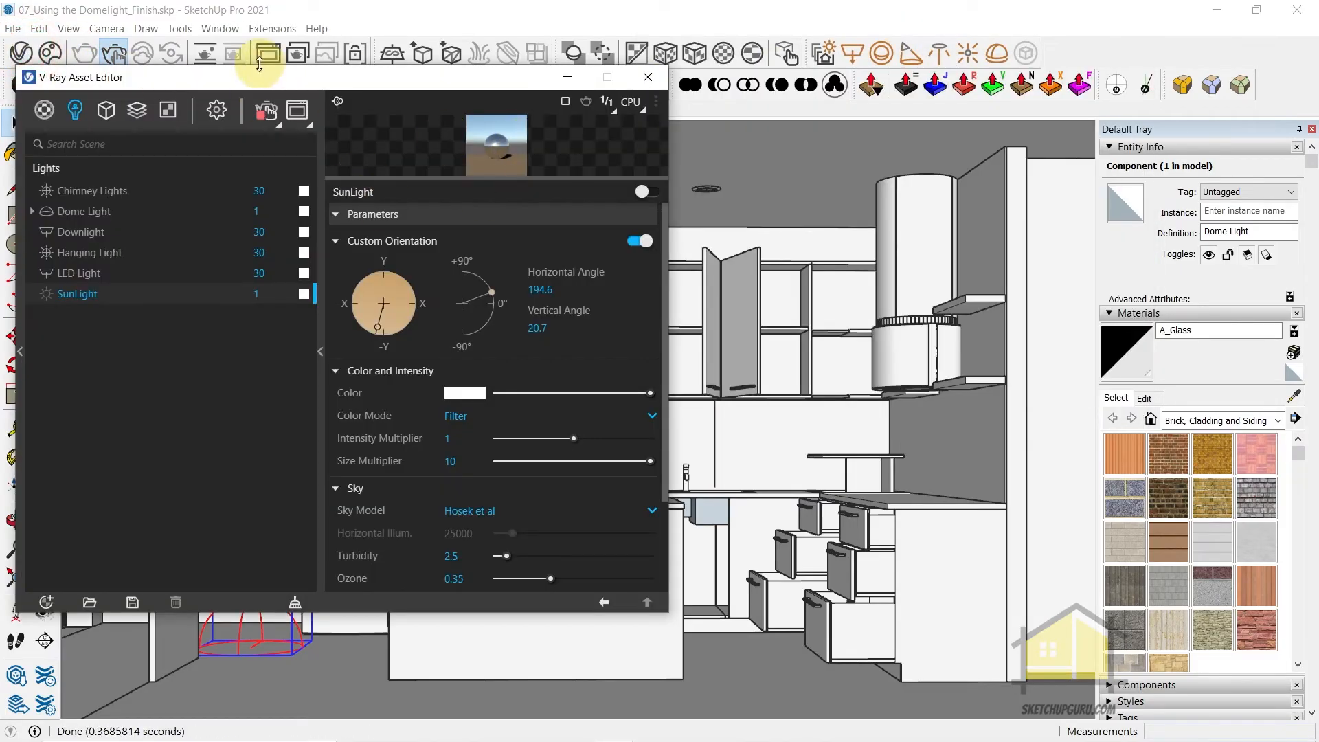
pyautogui.moveTo(265, 77); pyautogui.dragTo(316, 20)
pyautogui.click(198, 47)
pyautogui.click(227, 46)
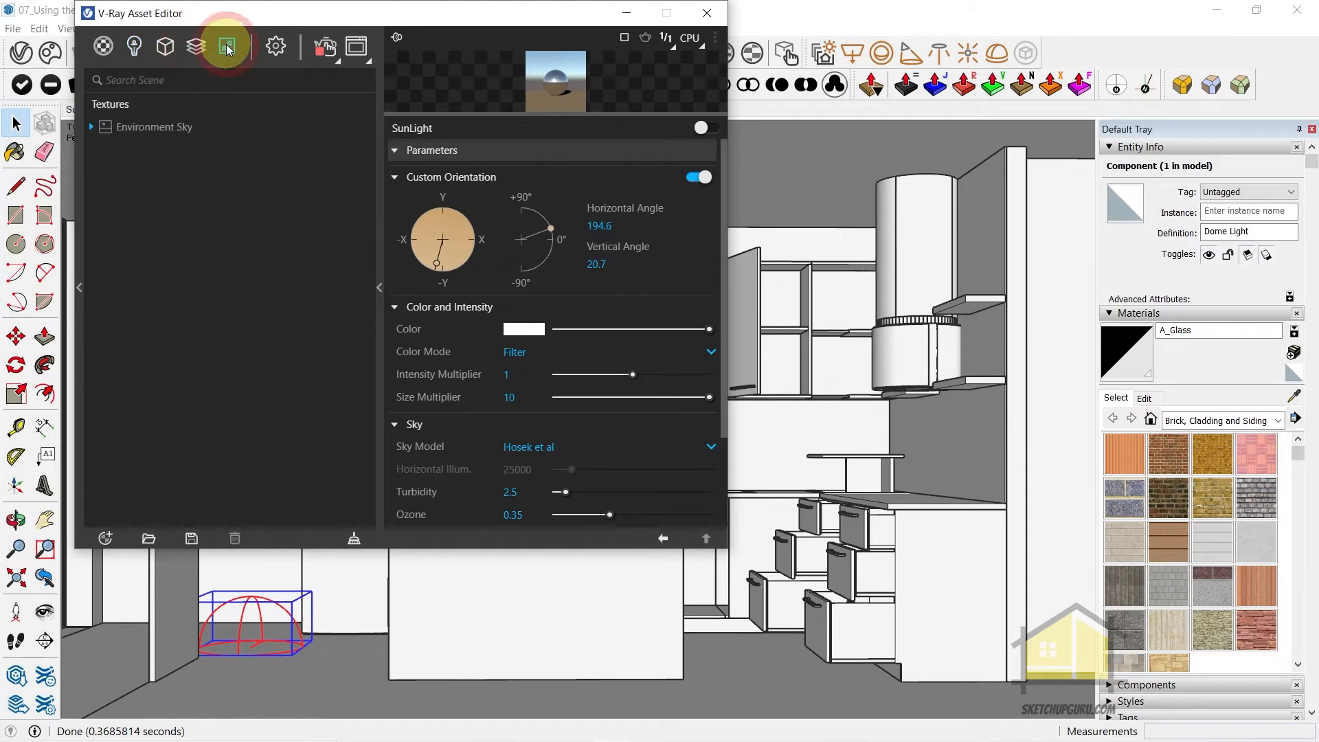
pyautogui.click(165, 127)
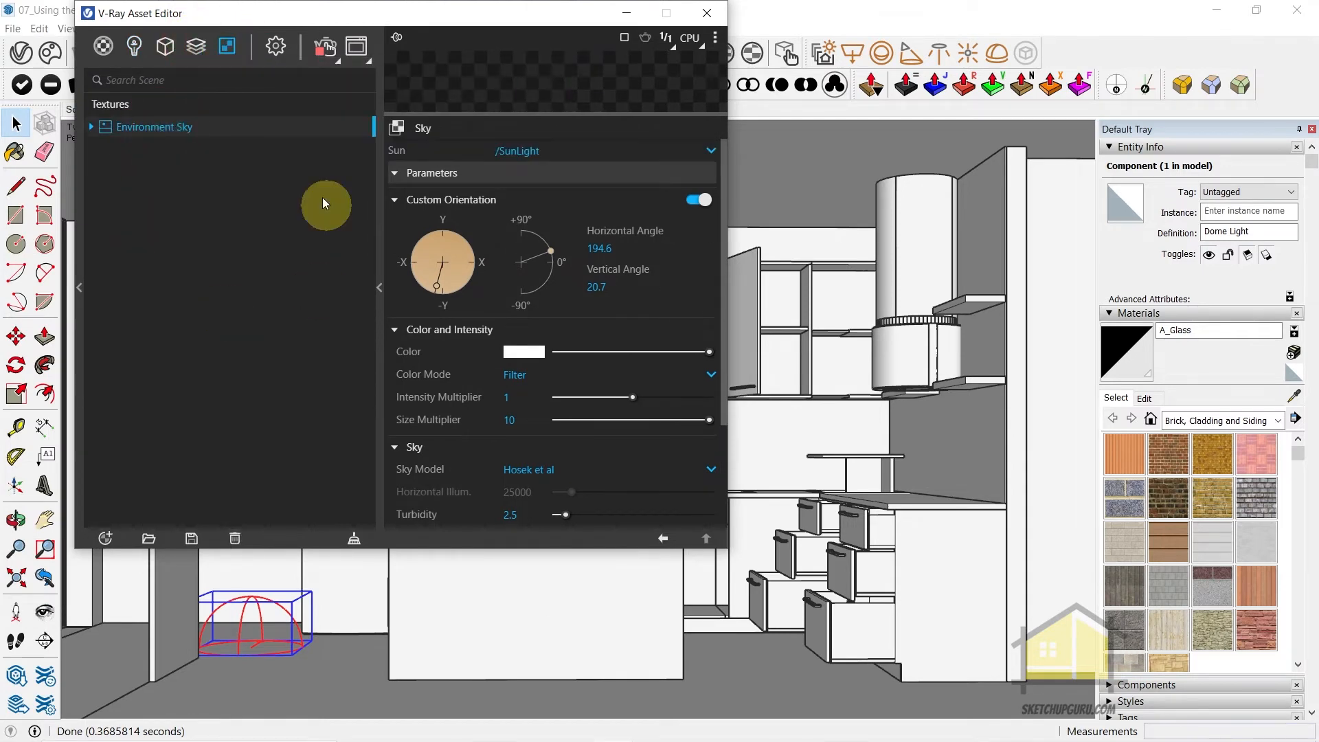
pyautogui.moveTo(471, 117); pyautogui.dragTo(499, 278)
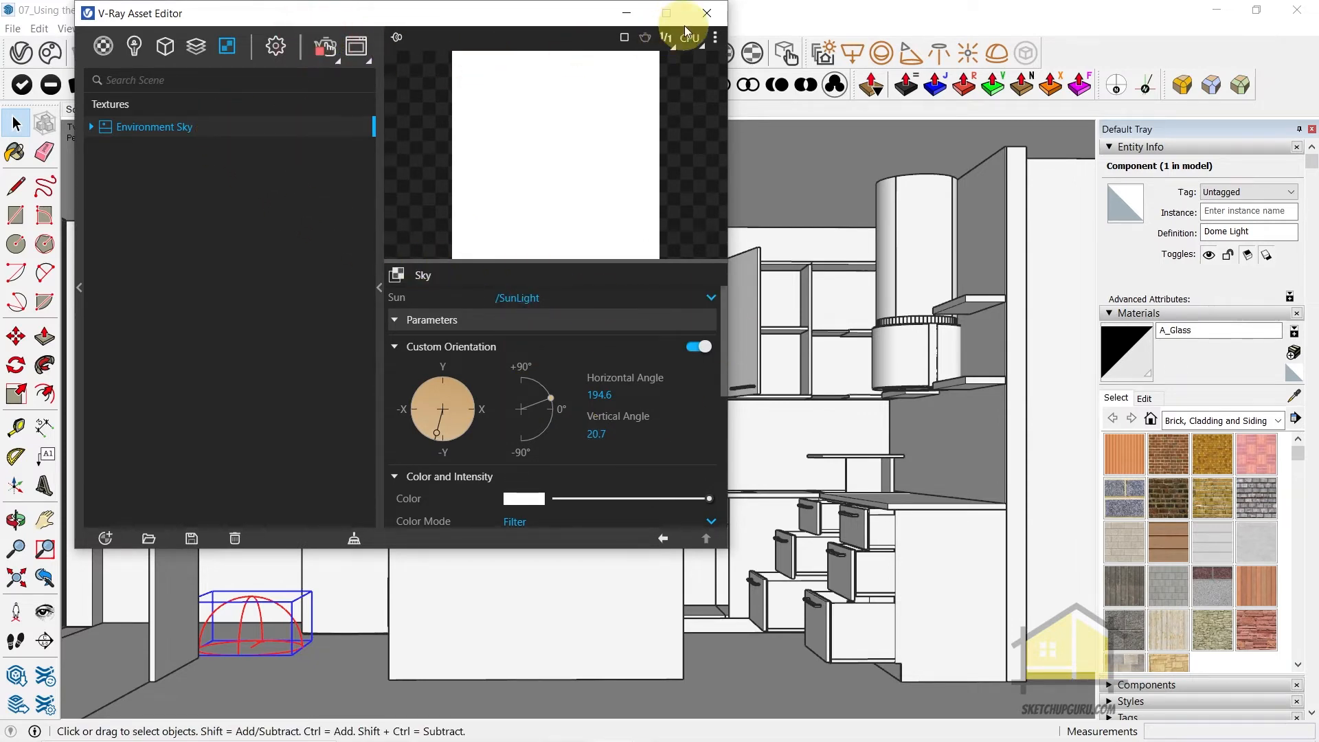
pyautogui.click(704, 13)
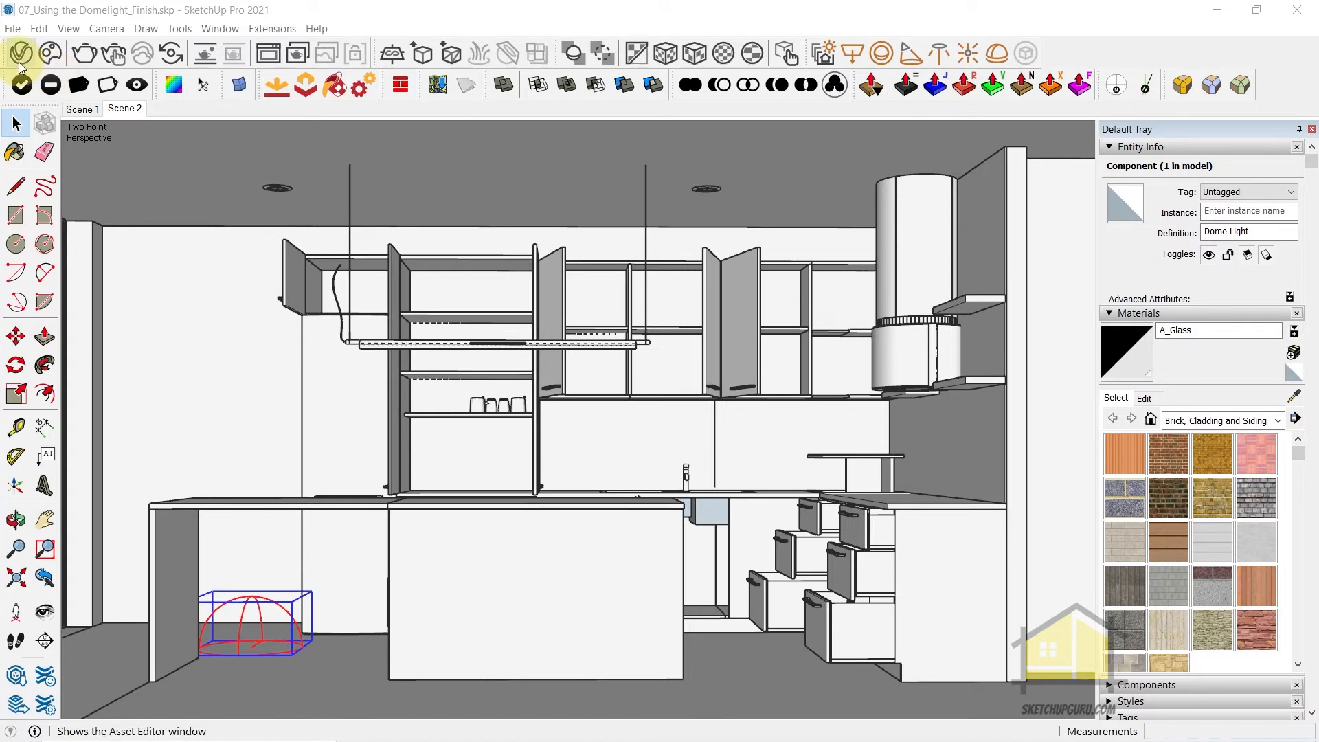
# Open the Chaos Cosmos browser full screen and browse its HDRIs through Evening to the Day category
pyautogui.click(53, 53)
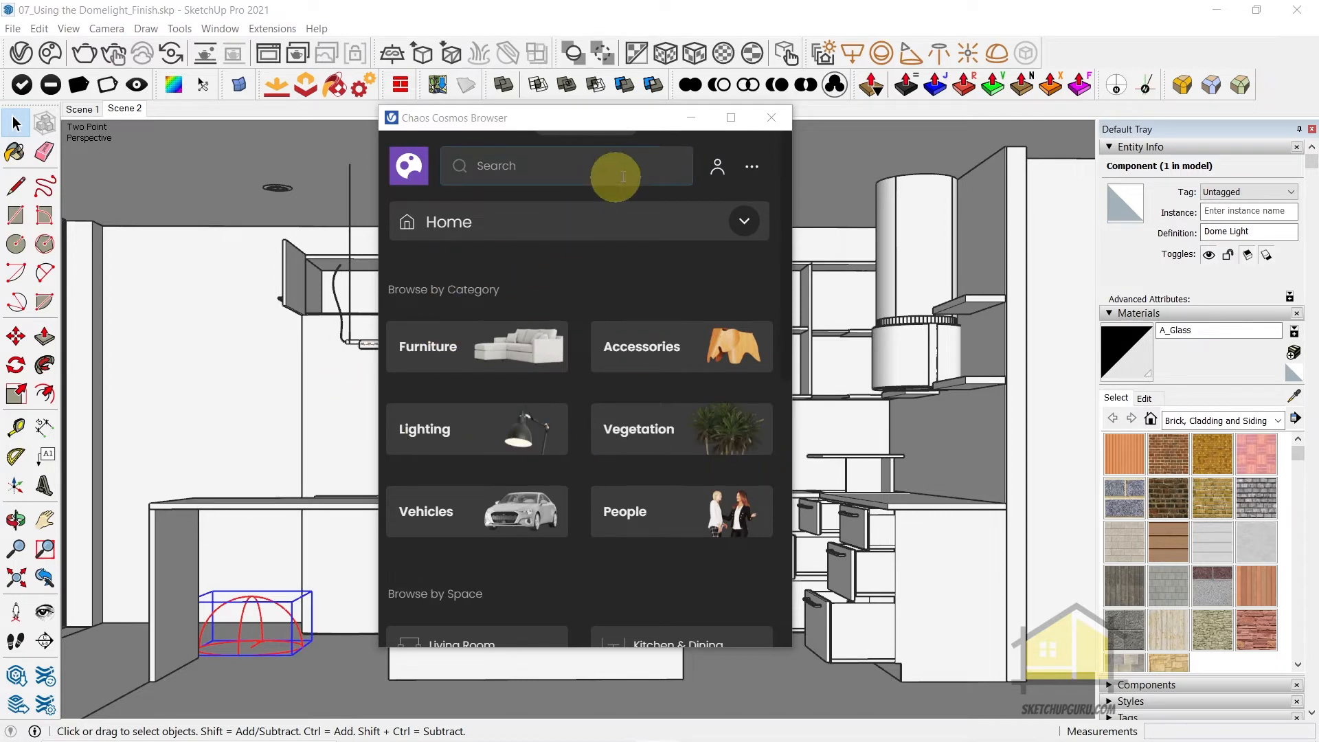
pyautogui.click(733, 118)
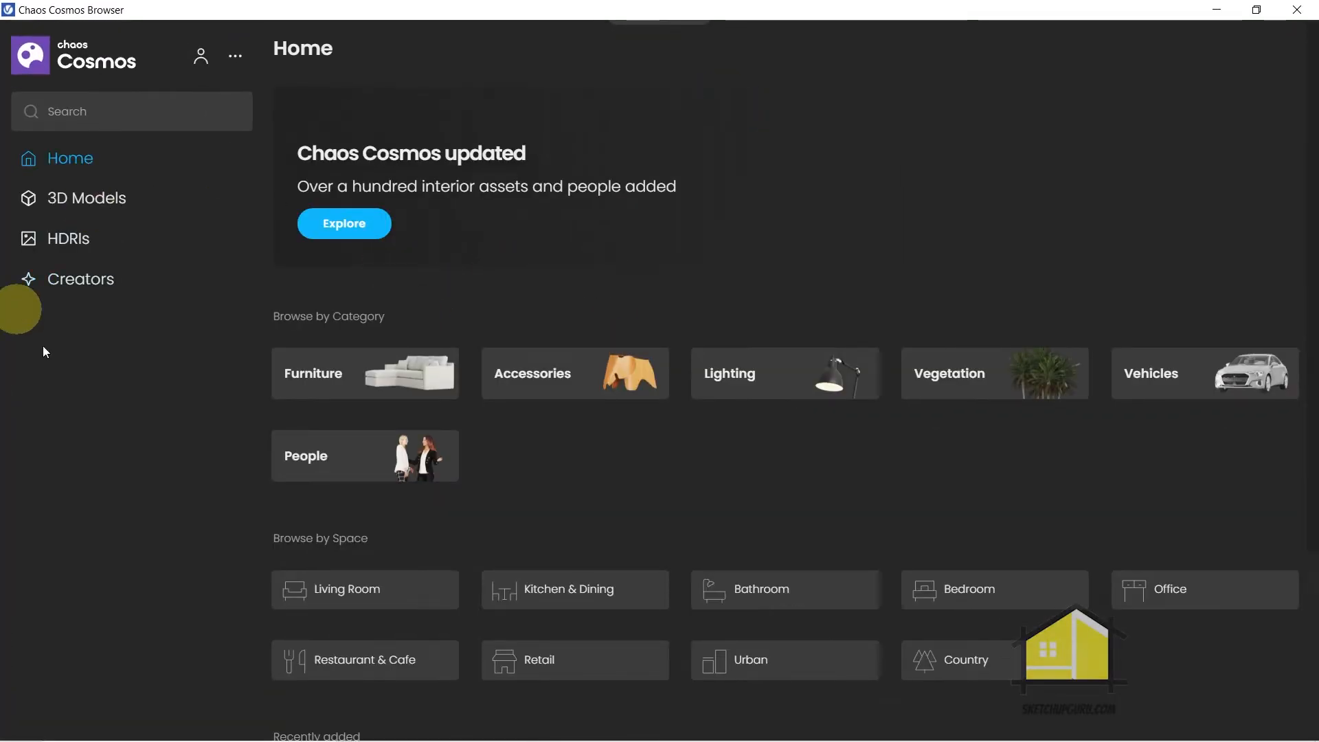
pyautogui.click(125, 201)
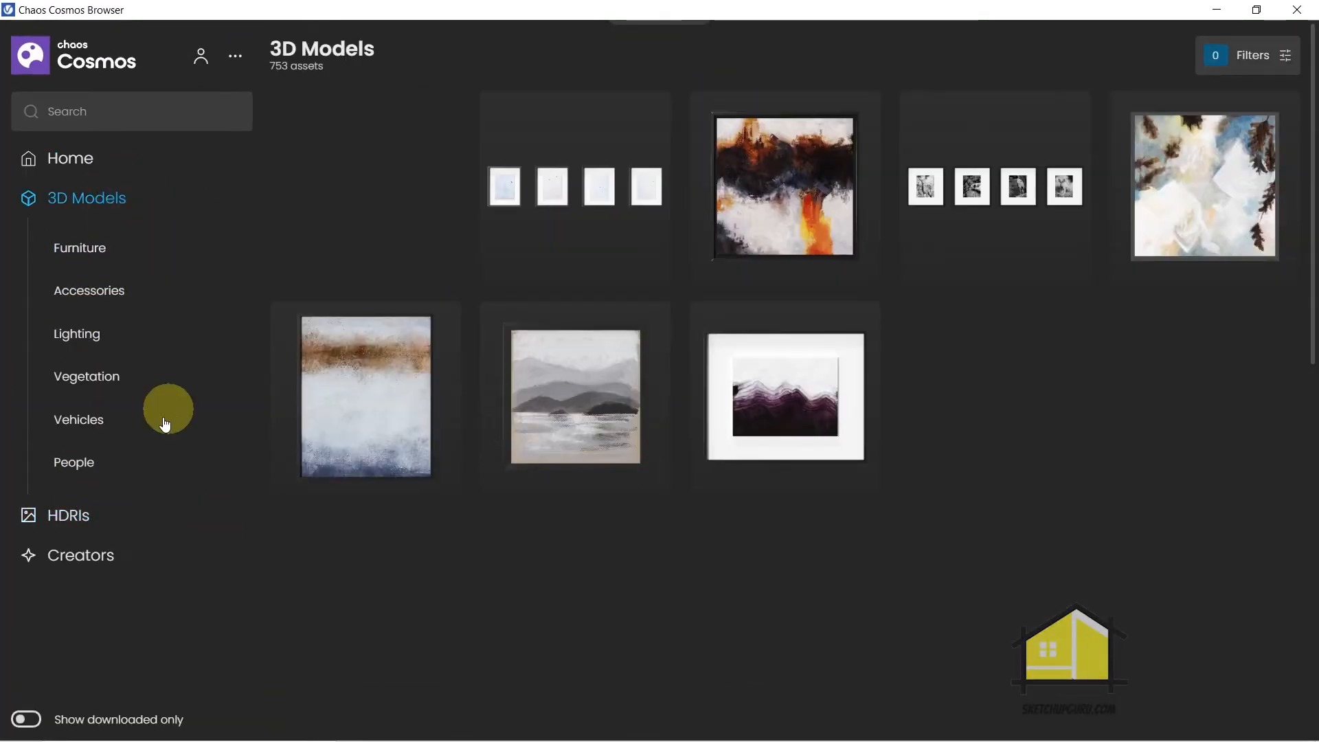
pyautogui.click(78, 420)
pyautogui.click(84, 467)
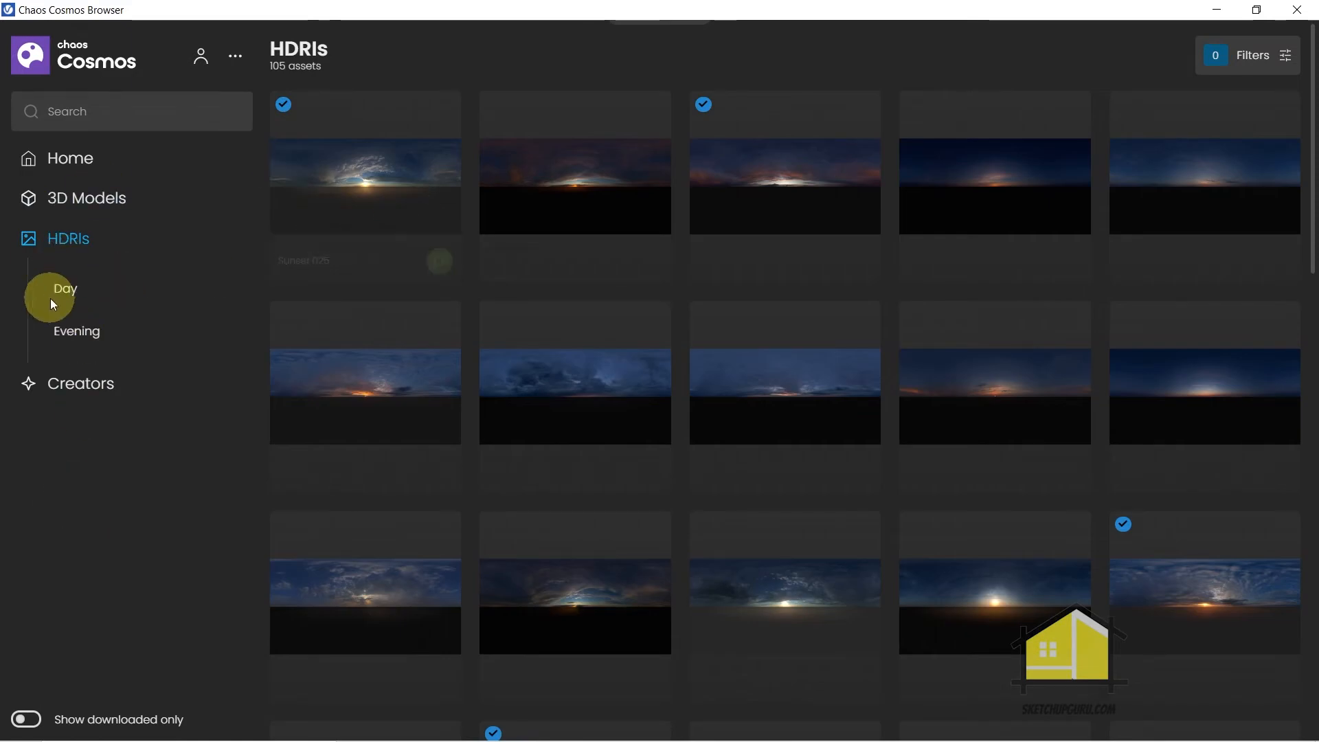
pyautogui.click(83, 332)
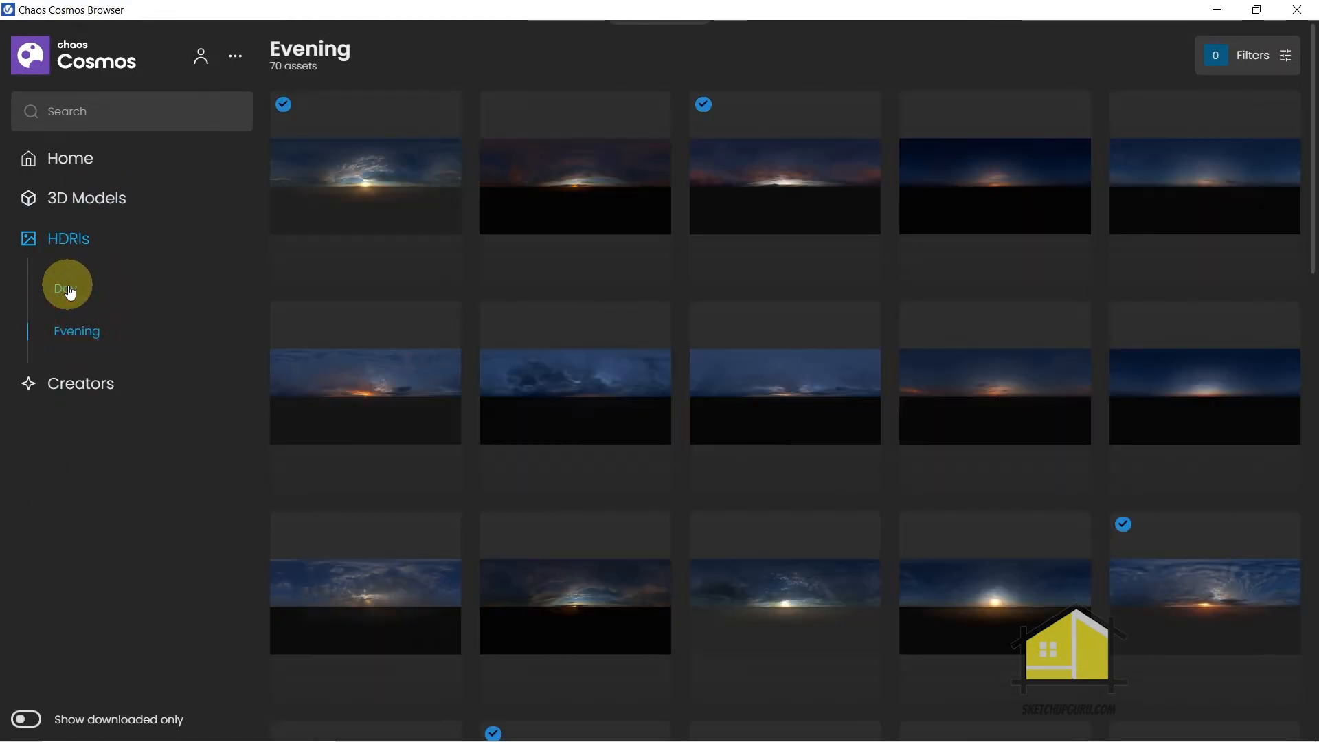
pyautogui.click(69, 290)
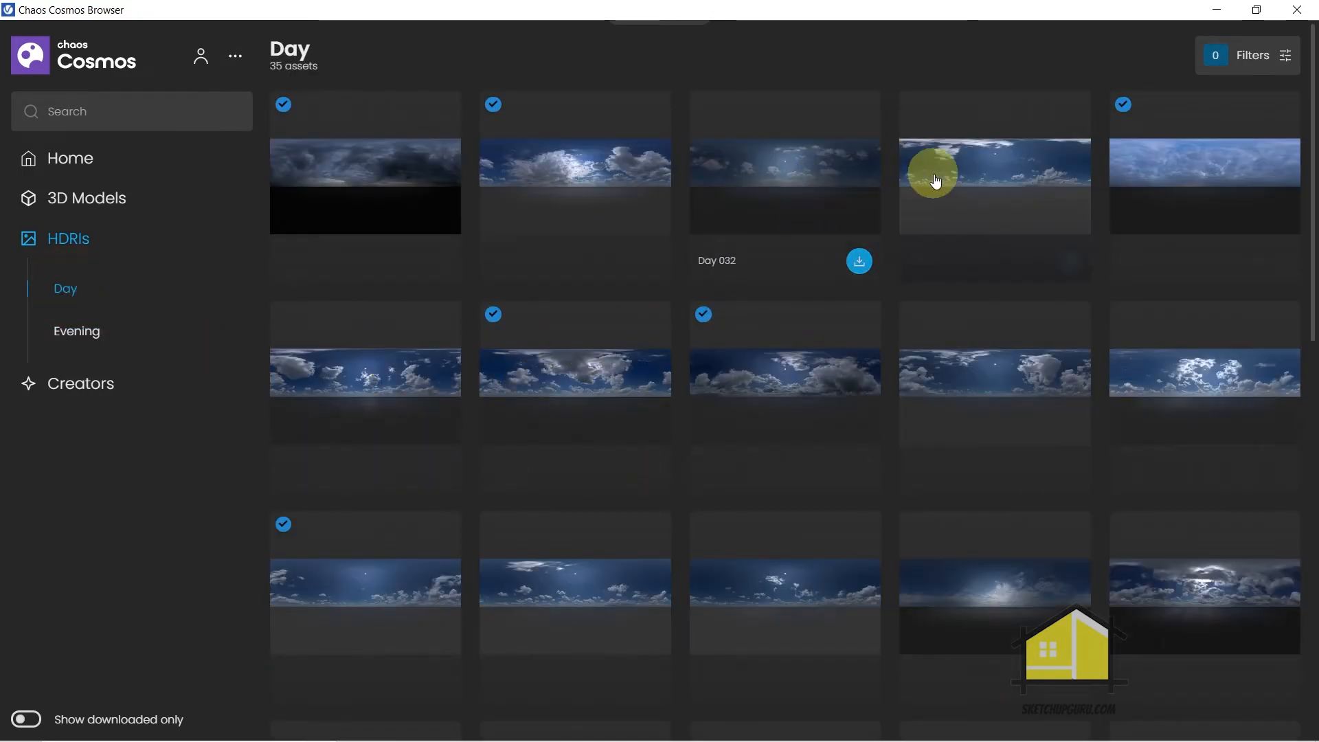
# Preview the Day 031 HDRI, download it, and import it into the scene
pyautogui.click(992, 200)
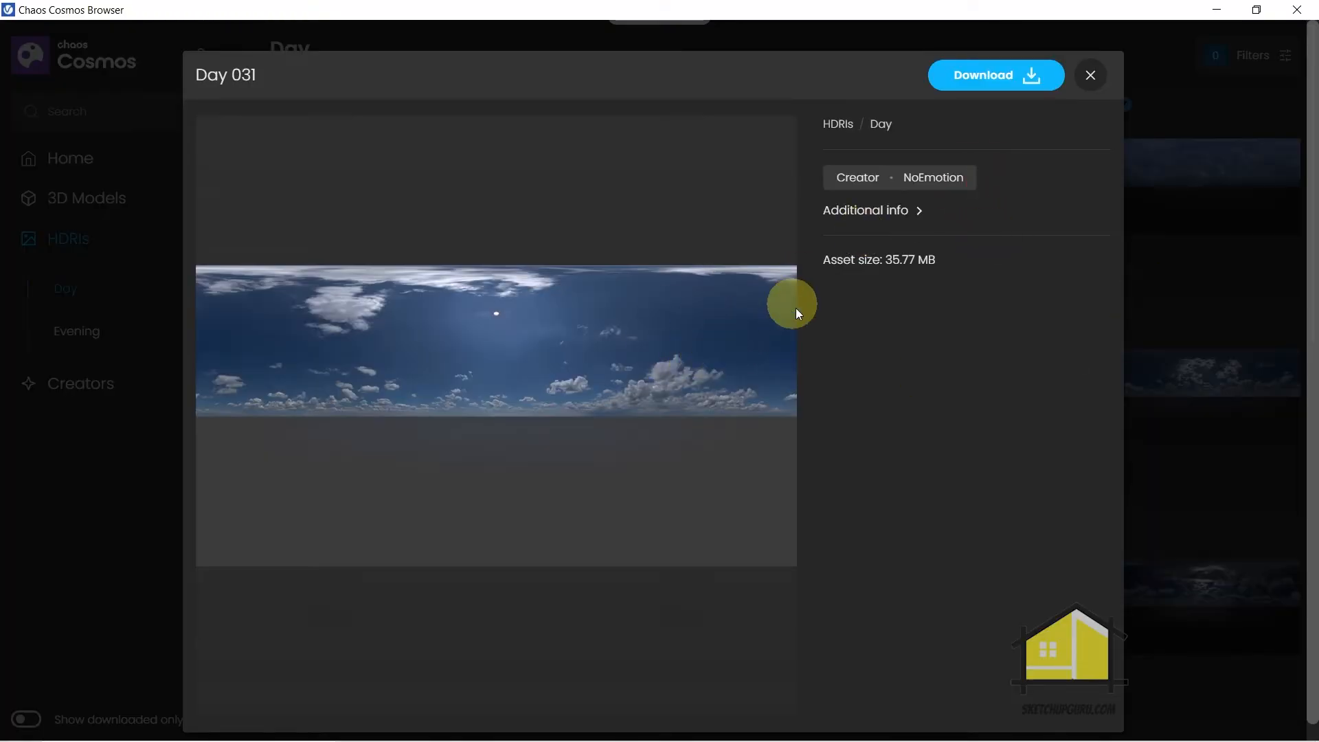
pyautogui.click(1223, 296)
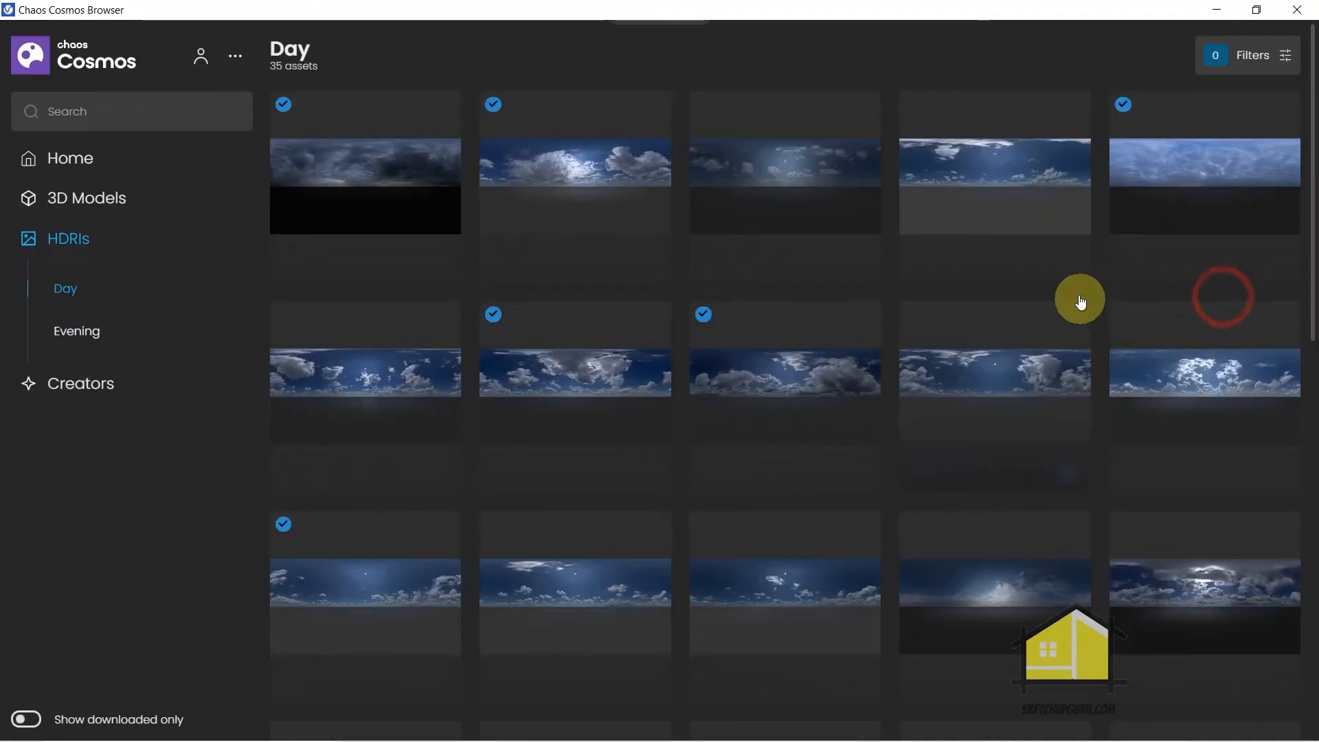
pyautogui.click(1070, 261)
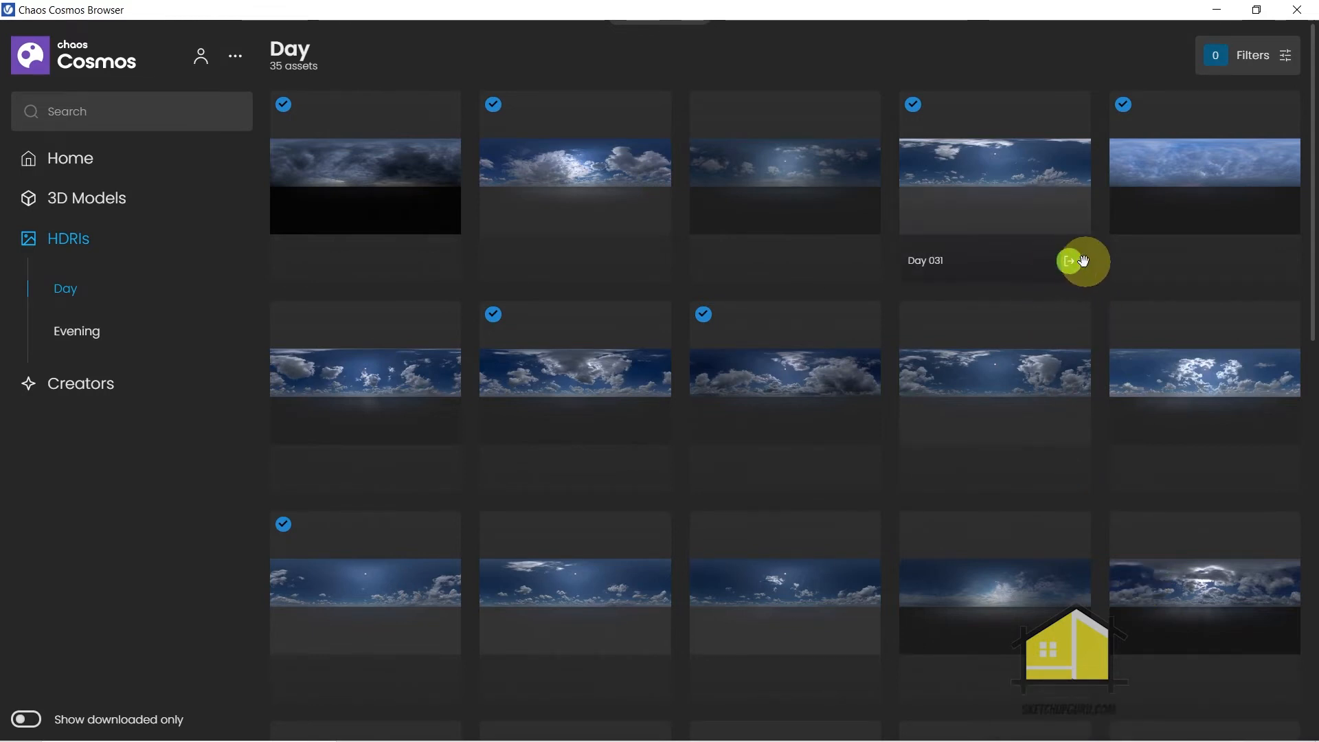
pyautogui.click(1073, 265)
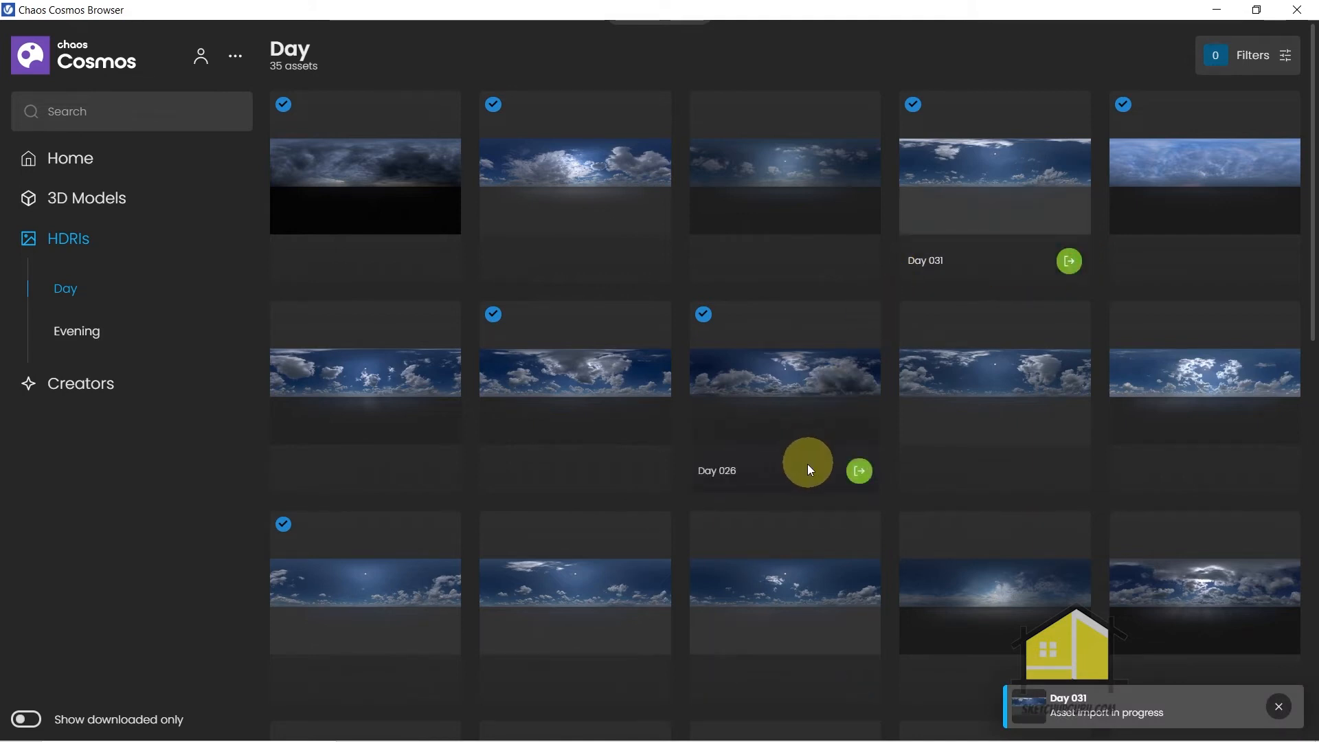
# Import the Day 026 HDRI into the scene, close the Cosmos browser, and open the V-Ray Asset Editor
pyautogui.click(856, 472)
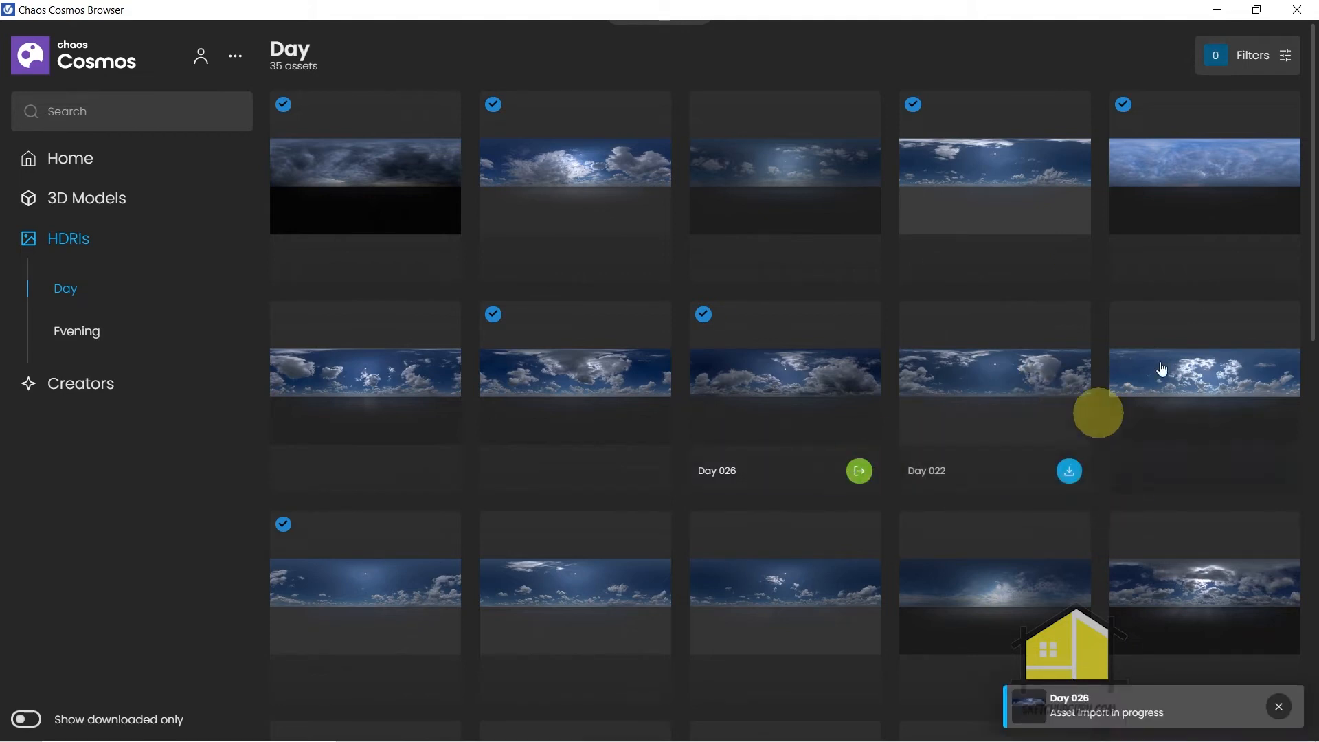
pyautogui.click(1294, 12)
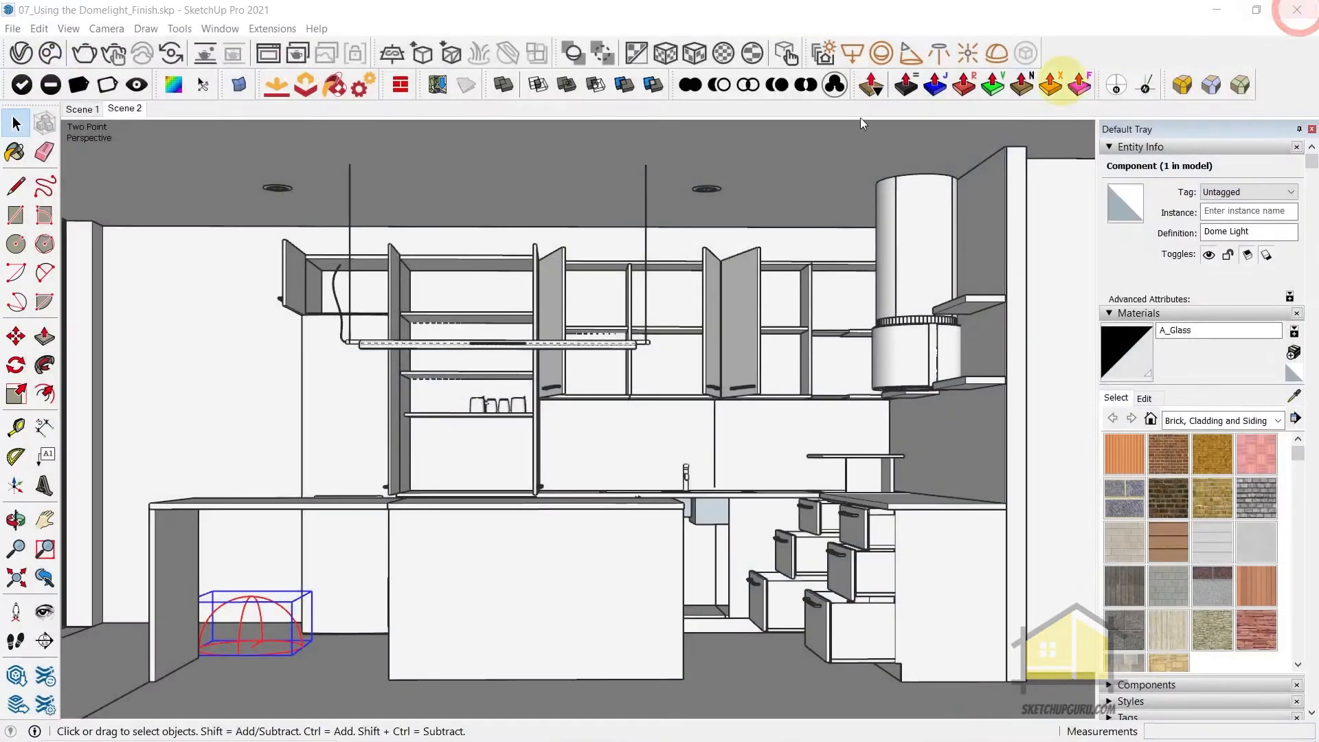
pyautogui.click(21, 53)
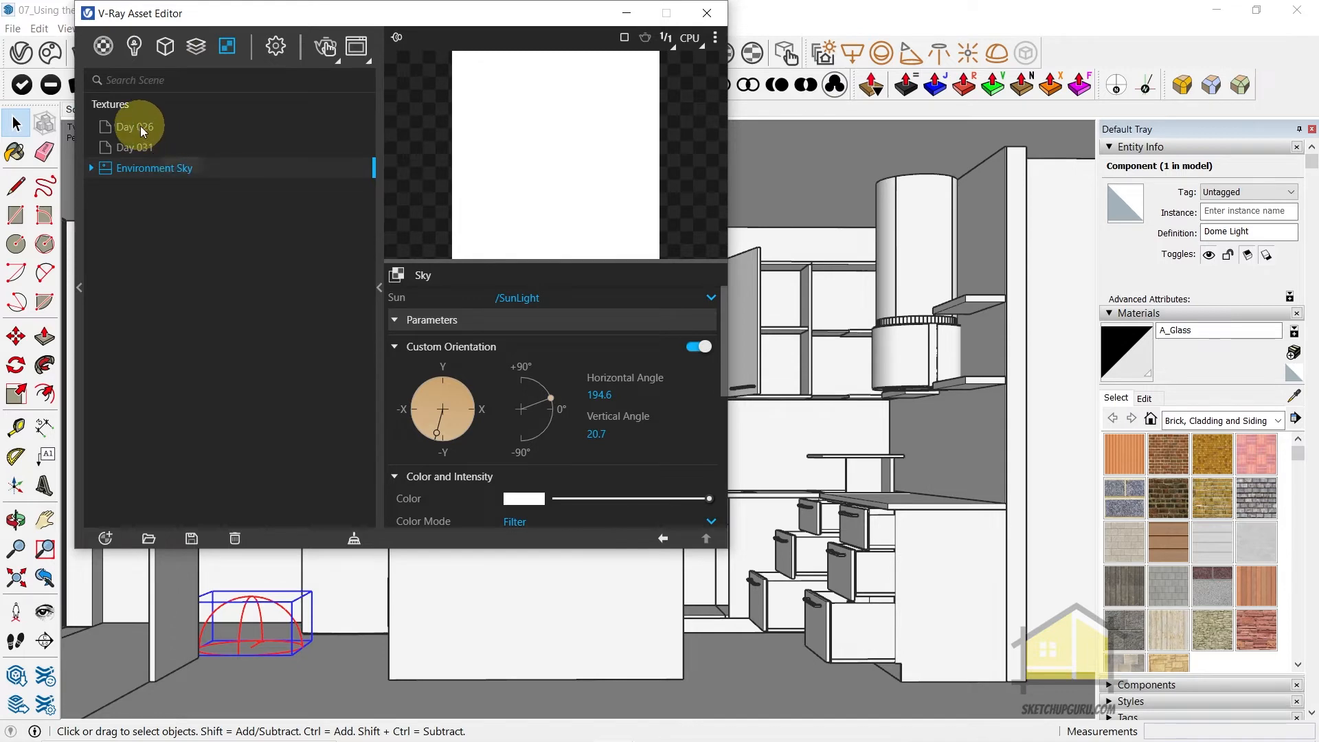
# Delete the imported Day 031 texture from the V-Ray Asset Editor
pyautogui.click(137, 148)
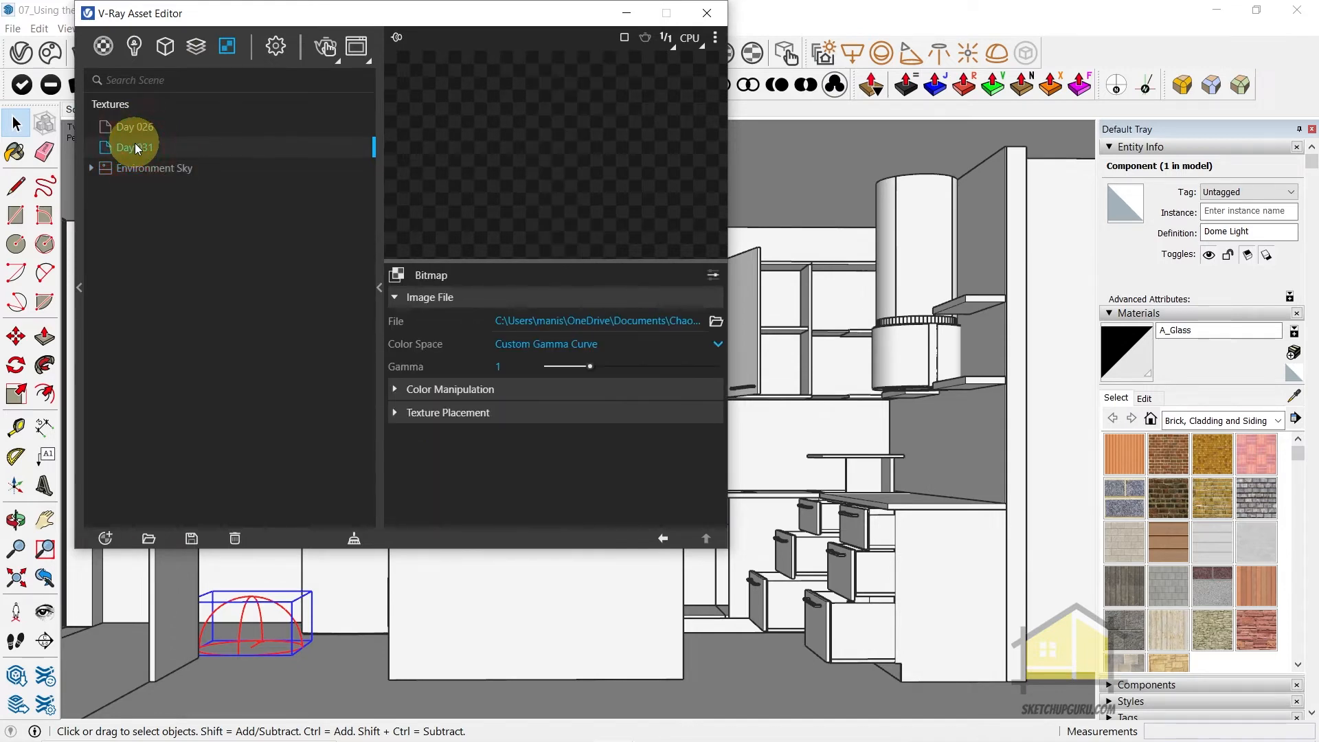
pyautogui.rightClick(138, 148)
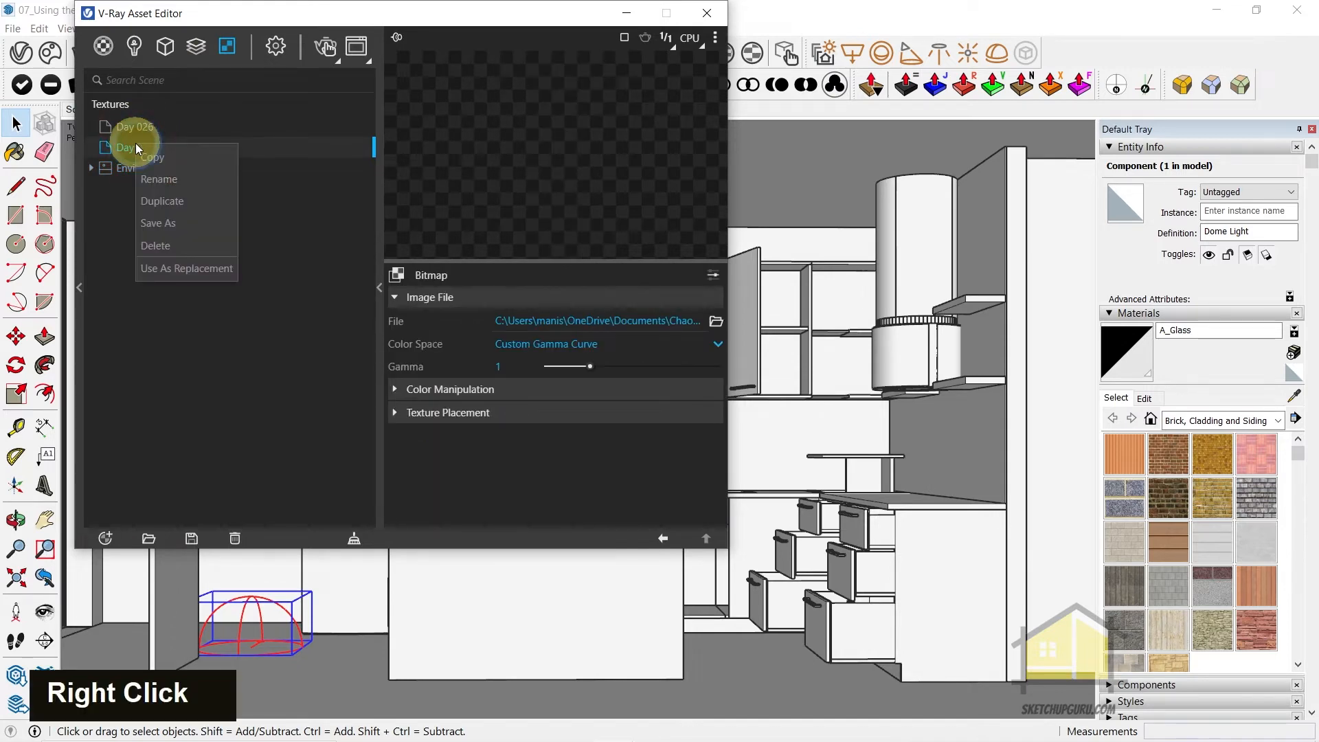
pyautogui.click(155, 246)
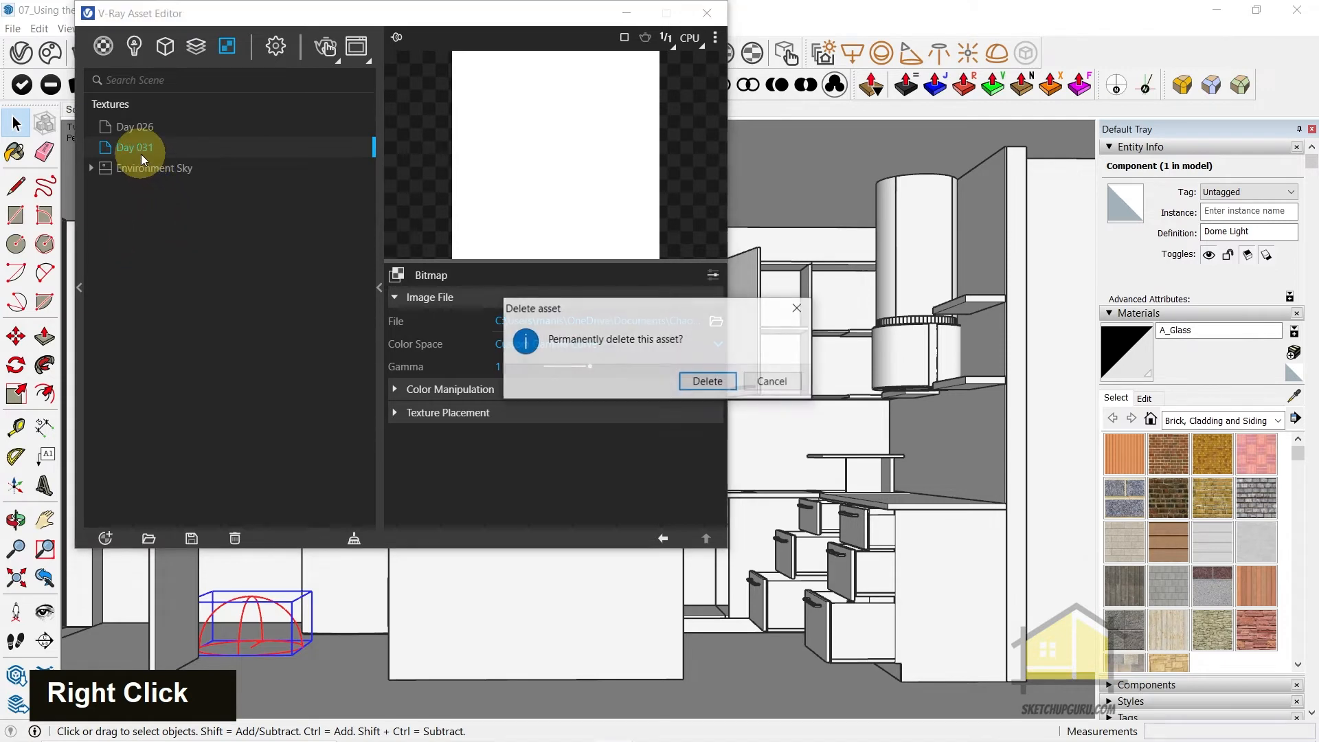
pyautogui.click(708, 381)
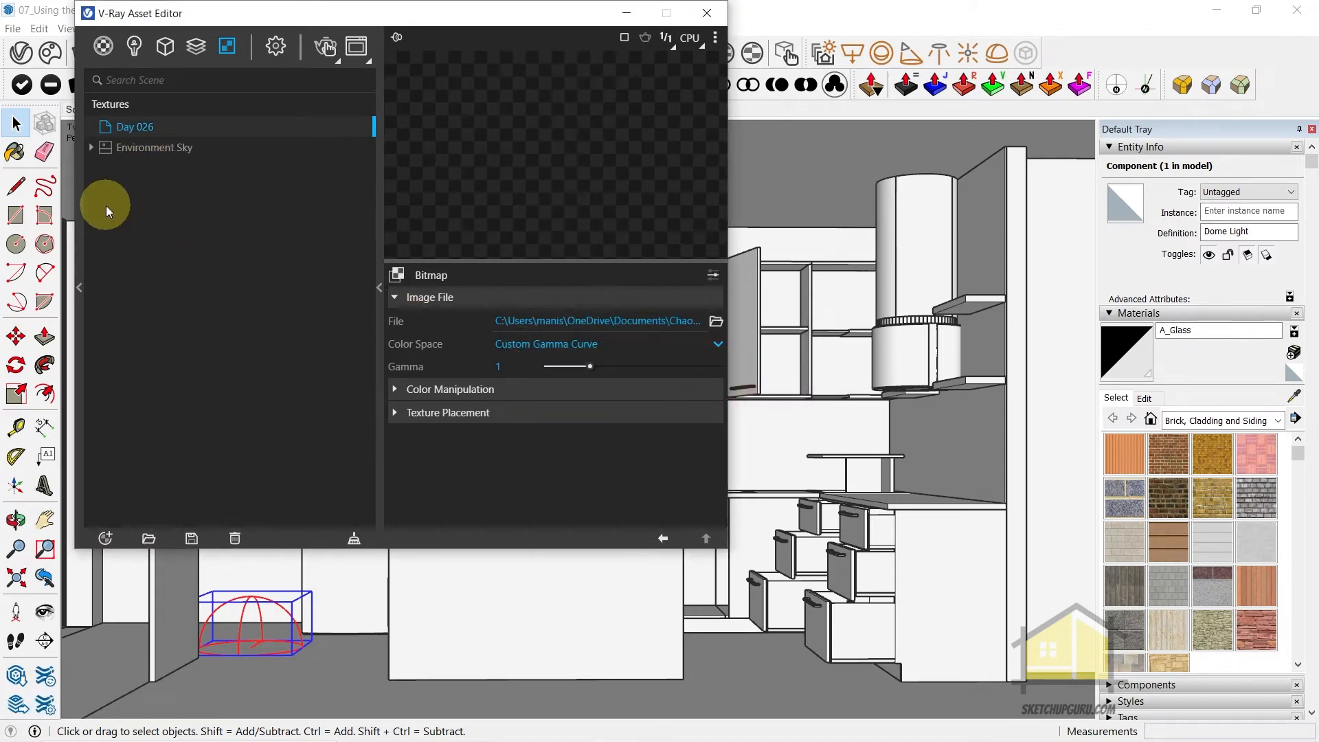
# Copy the Day 026 texture and paste it as an instance into the Dome Light's Color/Texture HDR slot
pyautogui.moveTo(154, 133); pyautogui.dragTo(222, 152)
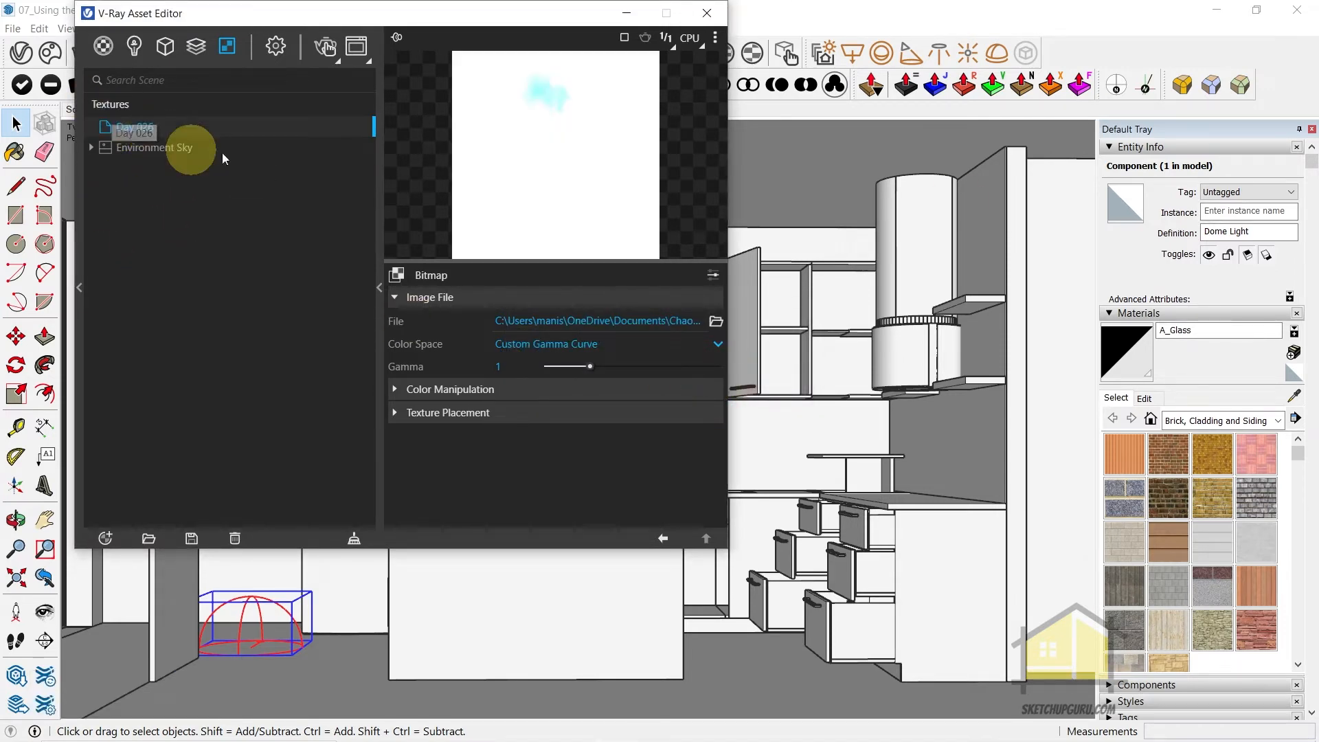
pyautogui.rightClick(134, 129)
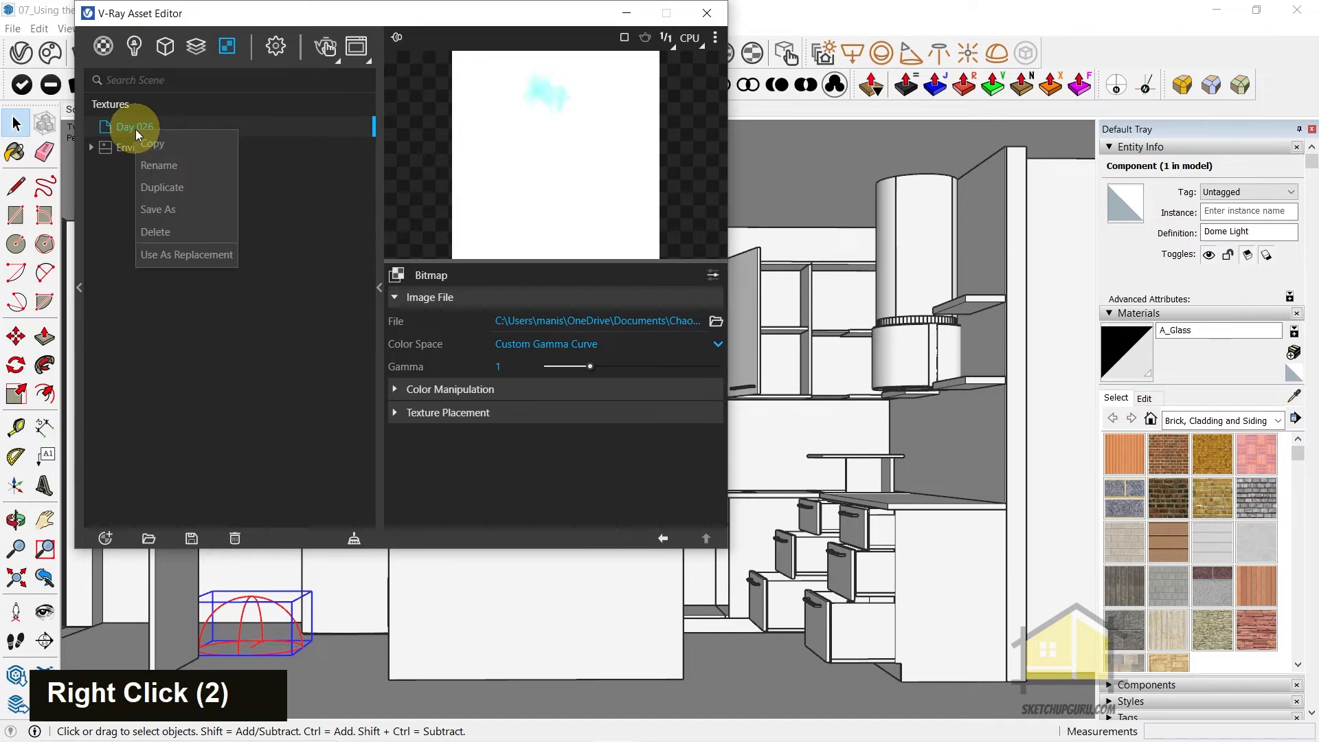
pyautogui.click(169, 146)
pyautogui.click(132, 52)
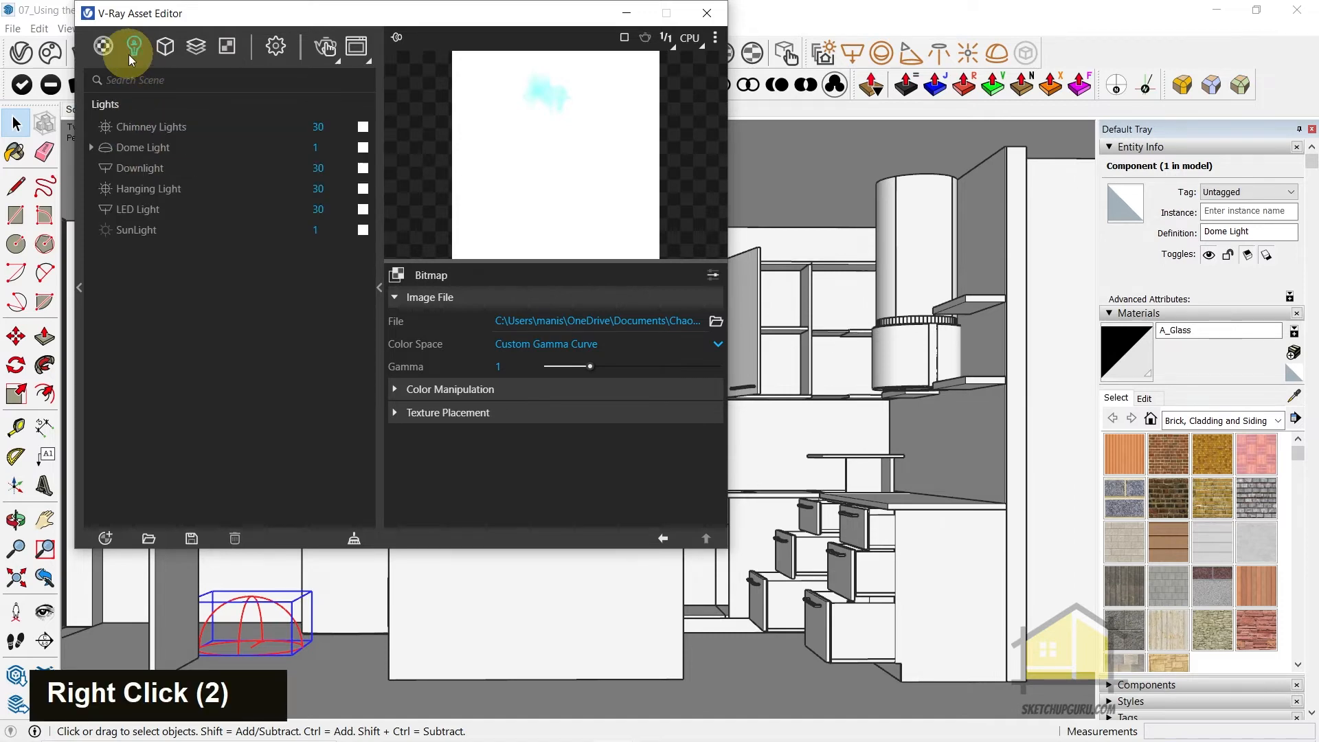
pyautogui.click(138, 156)
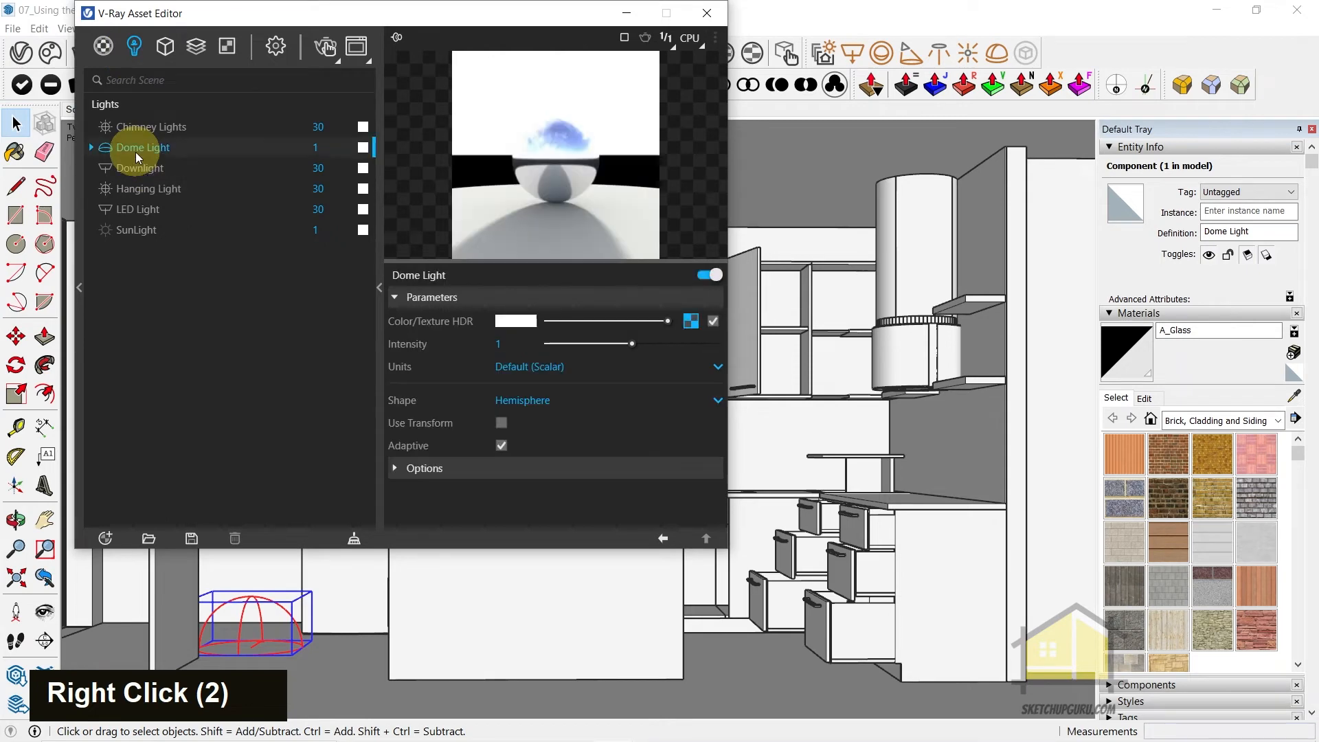
pyautogui.rightClick(690, 321)
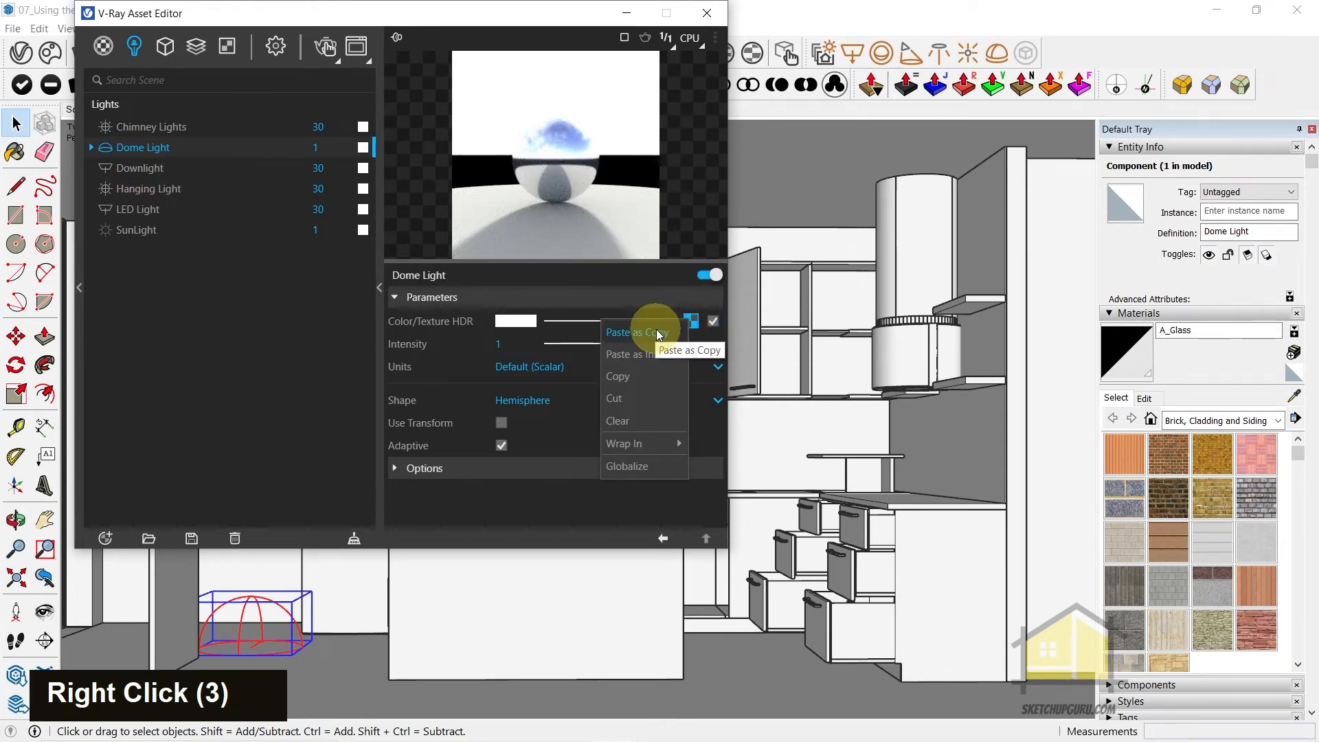
pyautogui.click(661, 357)
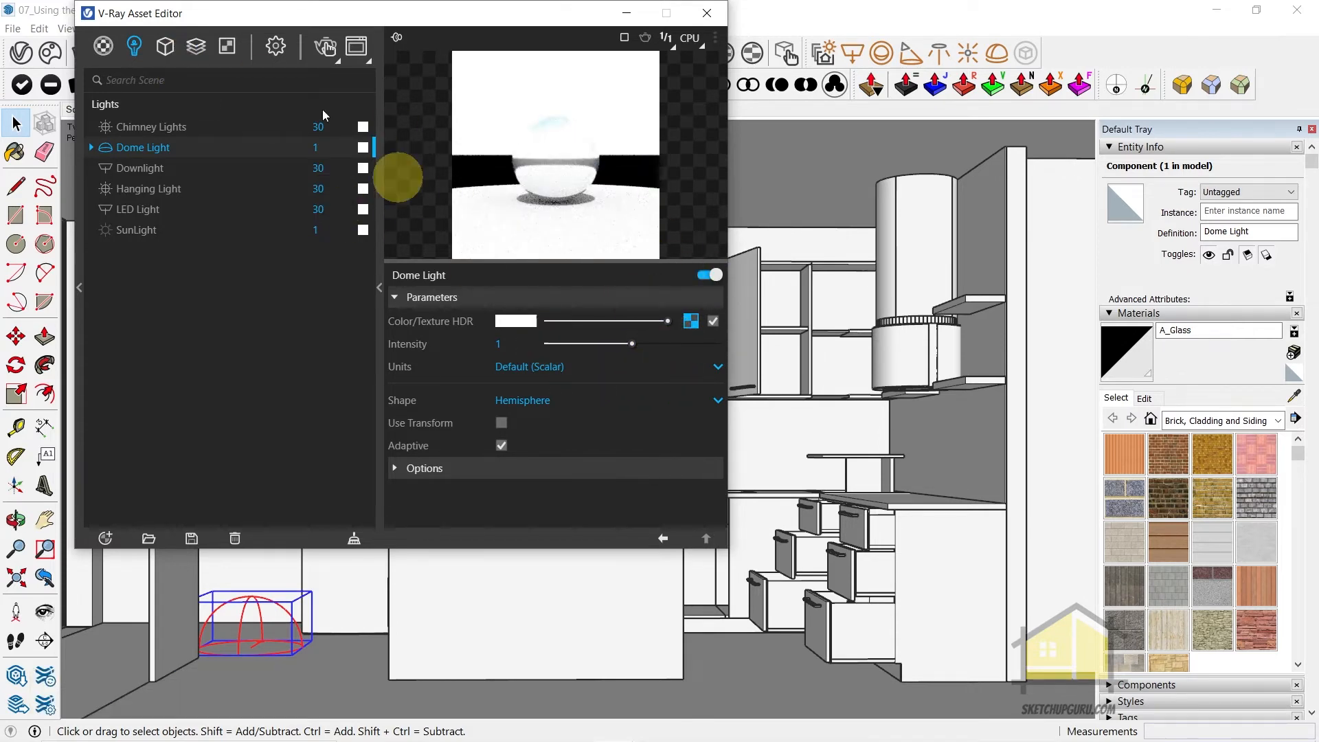
# Recheck the Day 026 texture, and set the Dome Light's shape to Sphere
pyautogui.click(227, 46)
pyautogui.click(135, 127)
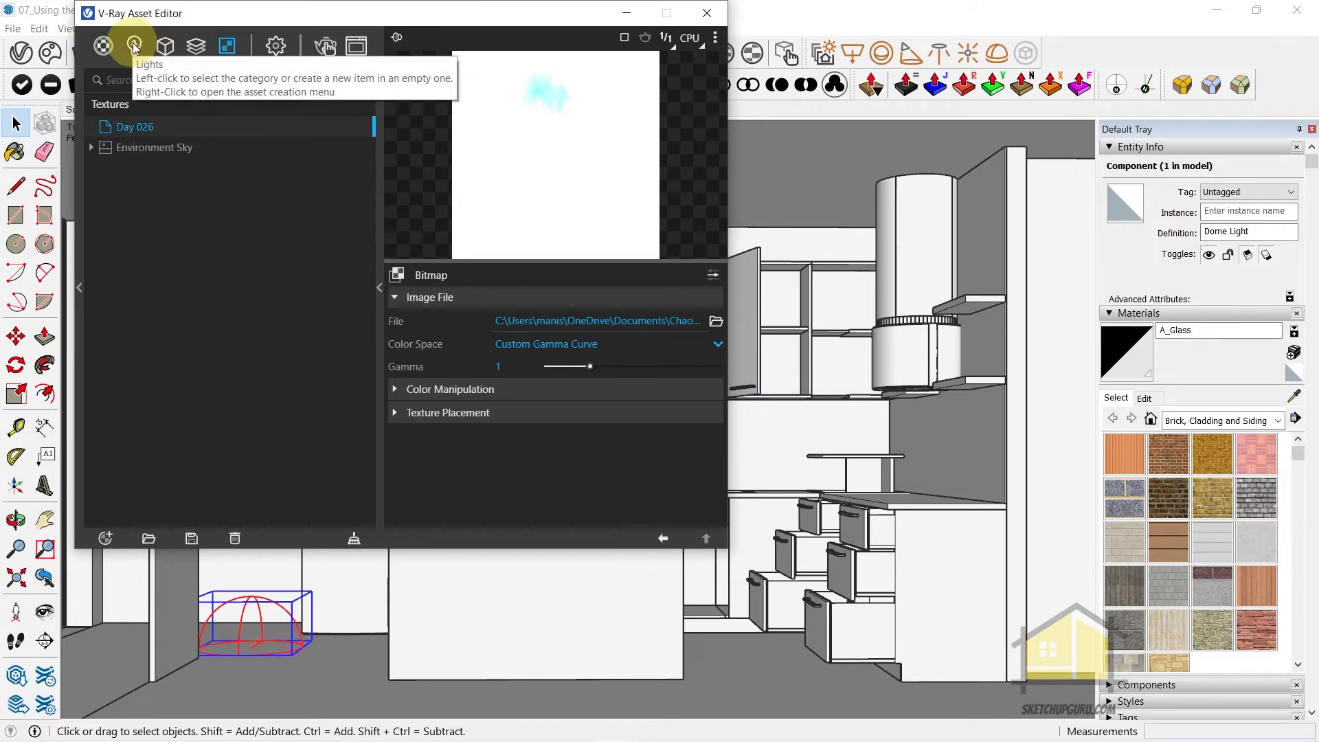
pyautogui.click(135, 46)
pyautogui.click(151, 148)
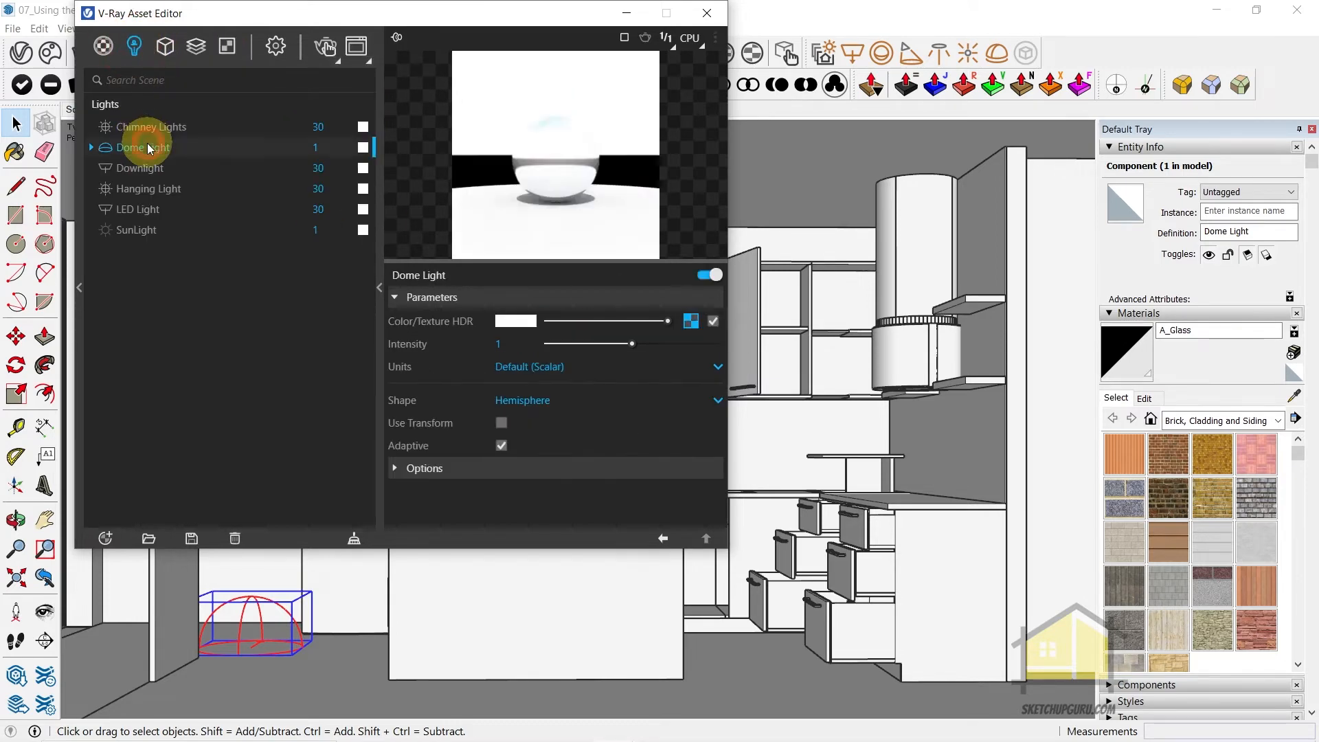
pyautogui.click(542, 402)
pyautogui.click(526, 445)
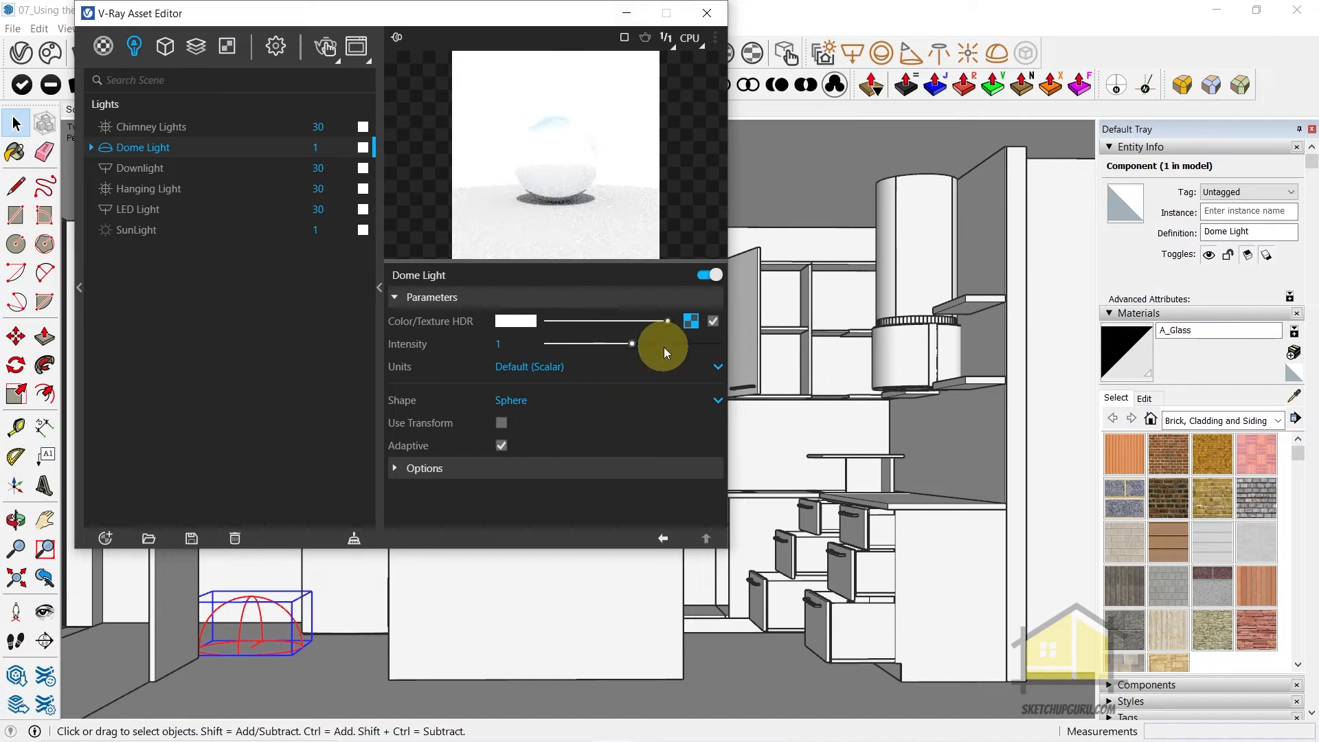
# Rotate the Dome Light's HDRI to about -184.4 in its texture placement, and close the Asset Editor
pyautogui.click(692, 322)
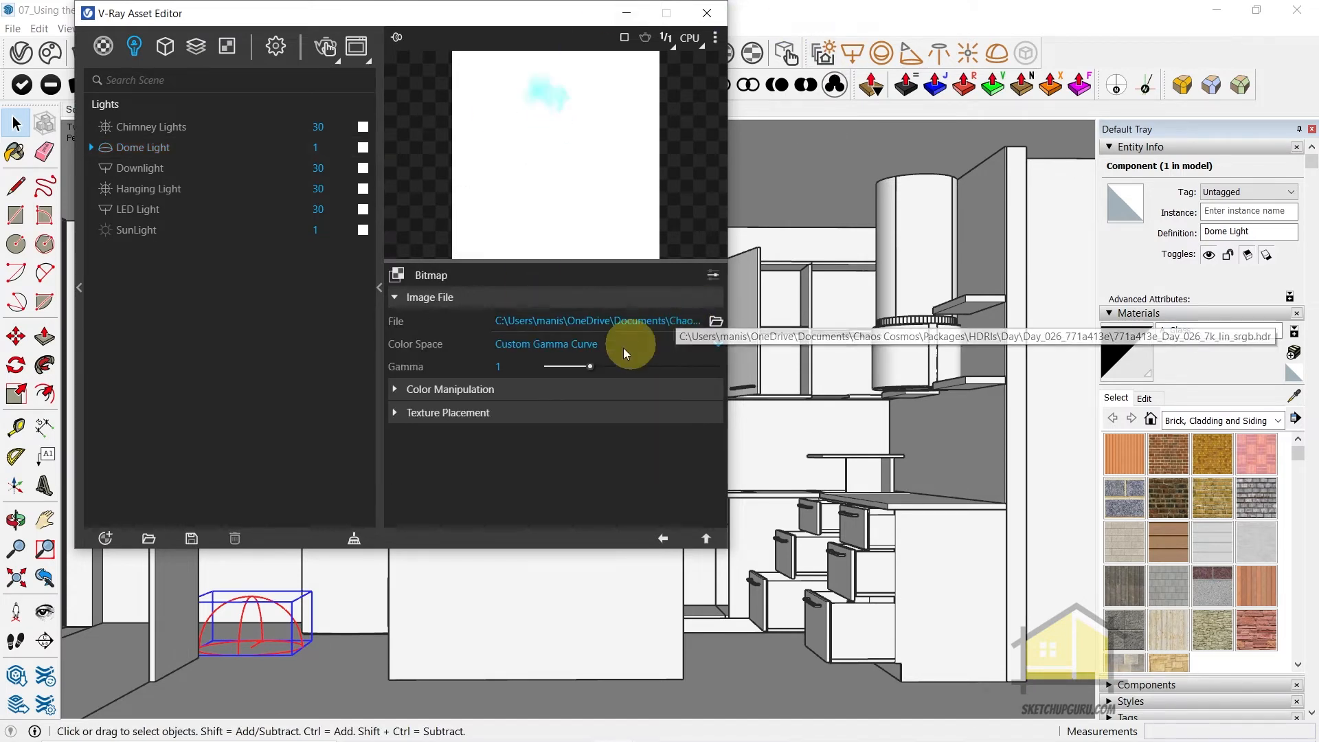
pyautogui.click(442, 415)
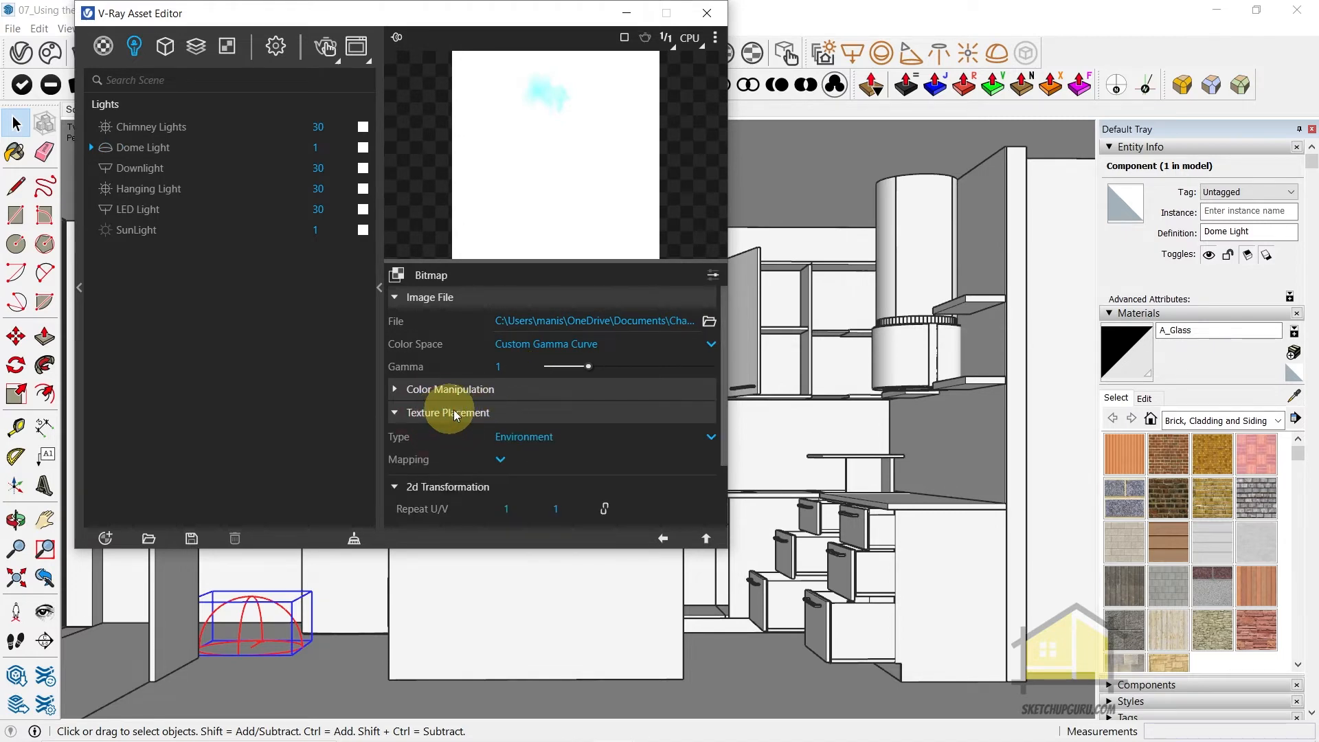
pyautogui.scroll(-2, 460, 416)
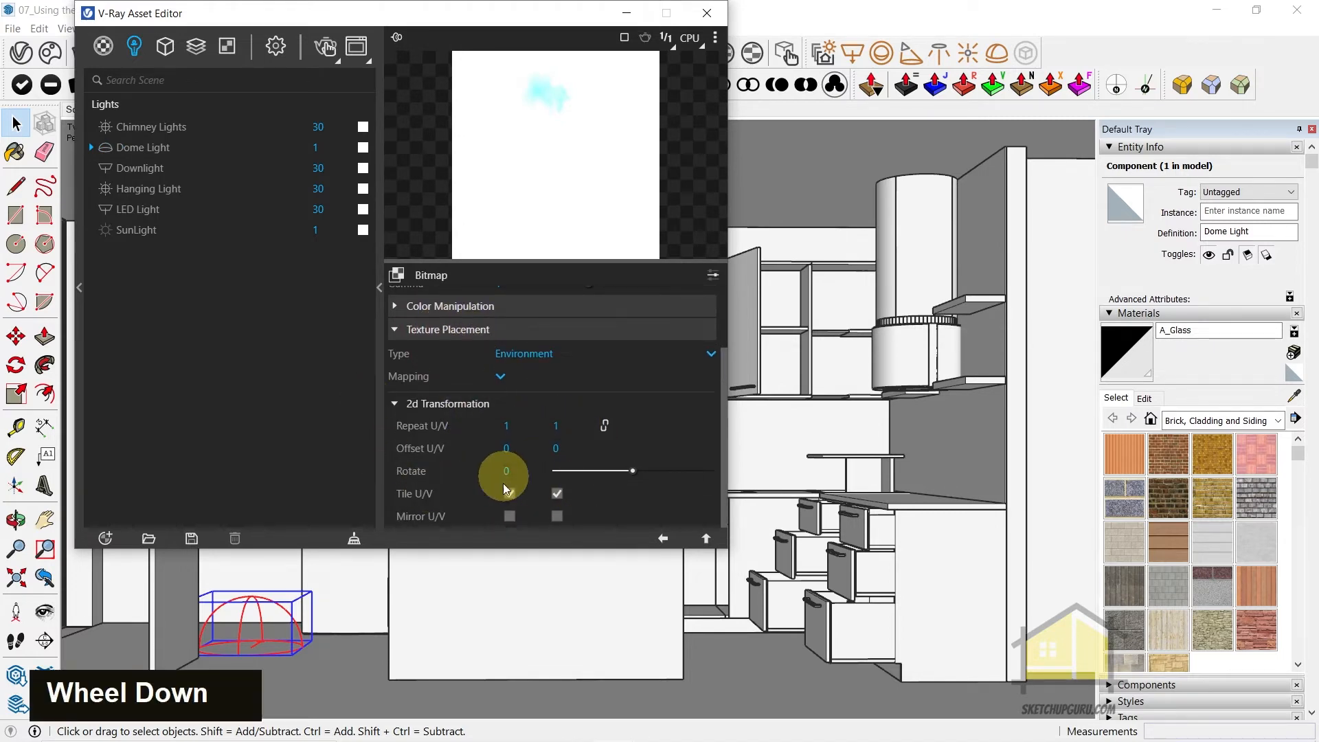
pyautogui.moveTo(583, 471); pyautogui.dragTo(539, 474)
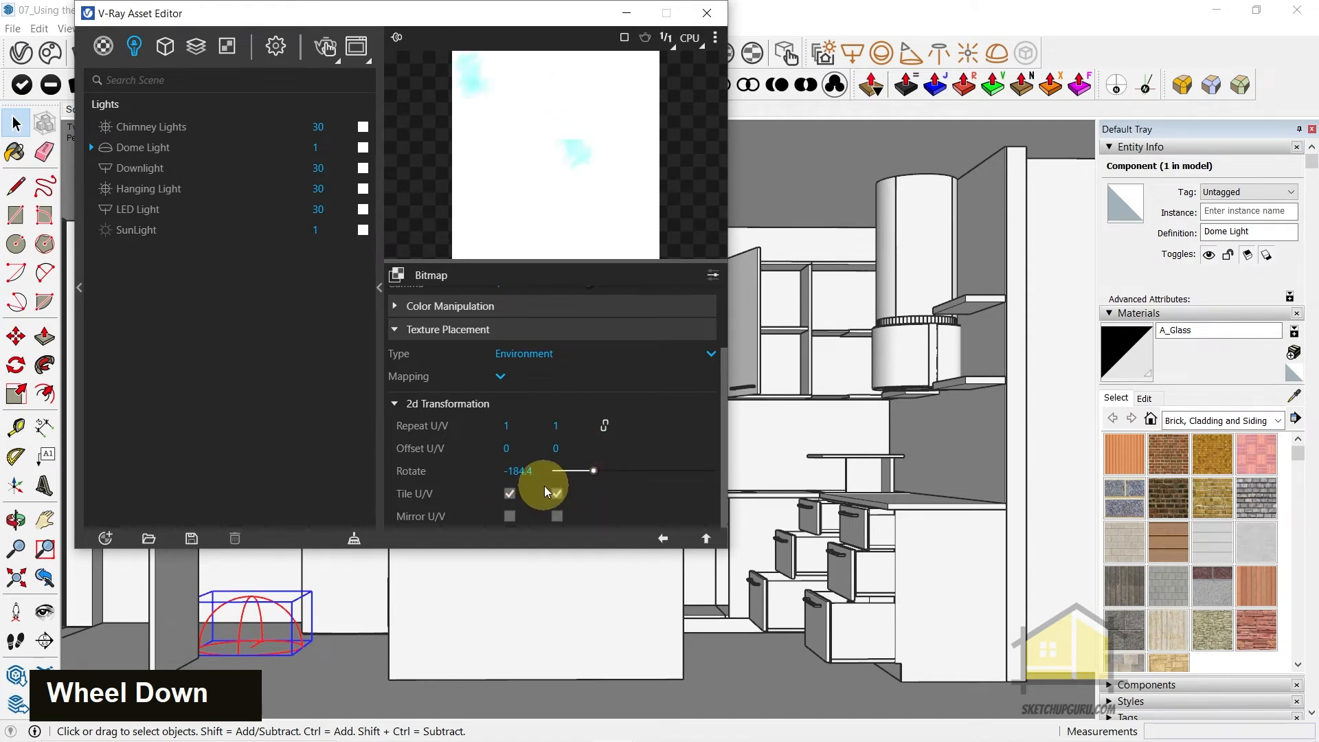
pyautogui.click(662, 538)
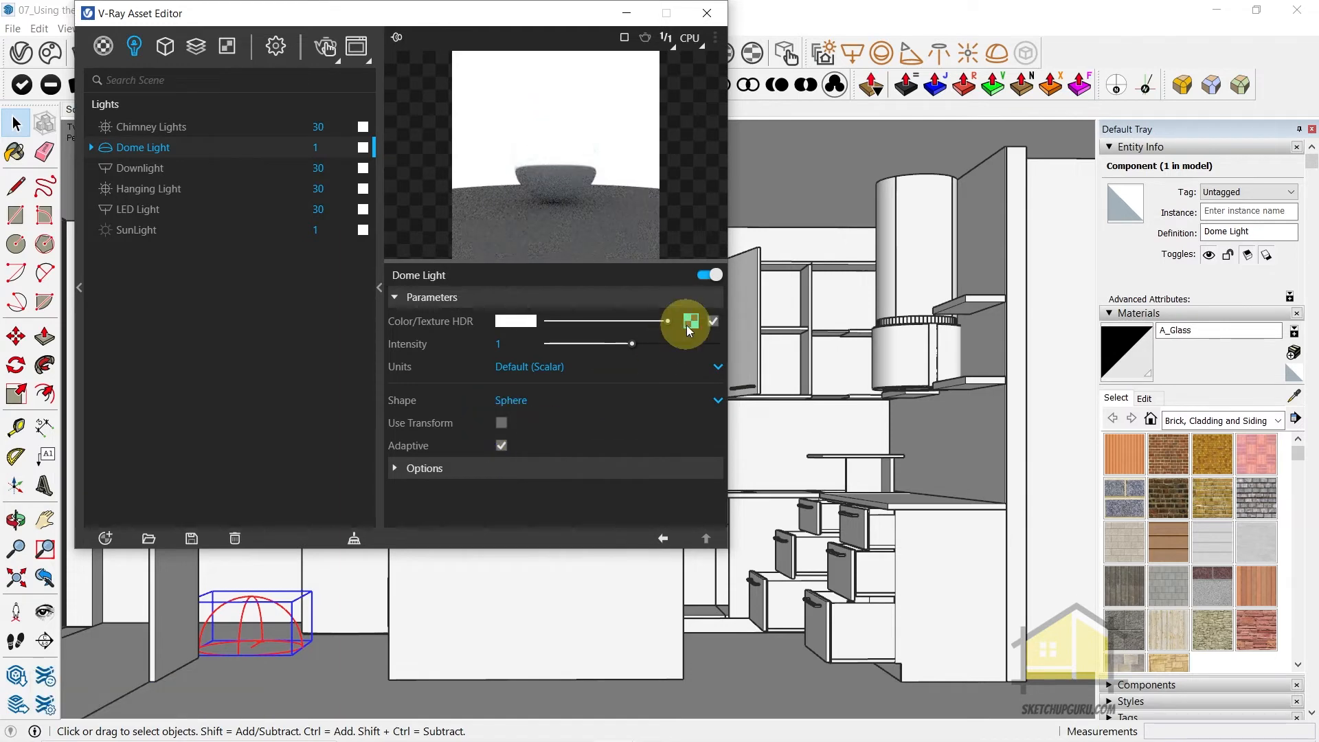
pyautogui.click(703, 17)
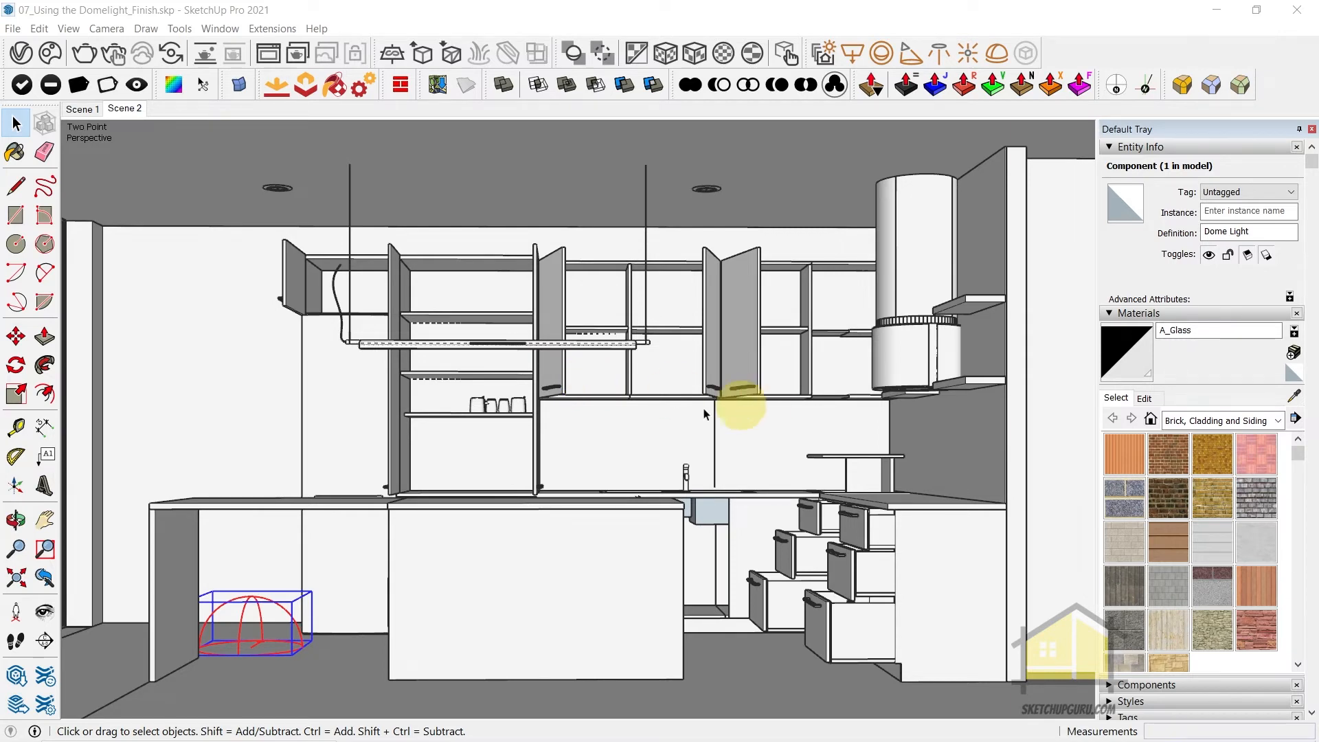
# View the whole kitchen building and its surroundings from outside
pyautogui.moveTo(584, 439)
pyautogui.mouseDown(button='middle')
pyautogui.moveTo(576, 428)
pyautogui.moveTo(573, 454)
pyautogui.mouseUp(button='middle')
pyautogui.scroll(-9, 760, 421)
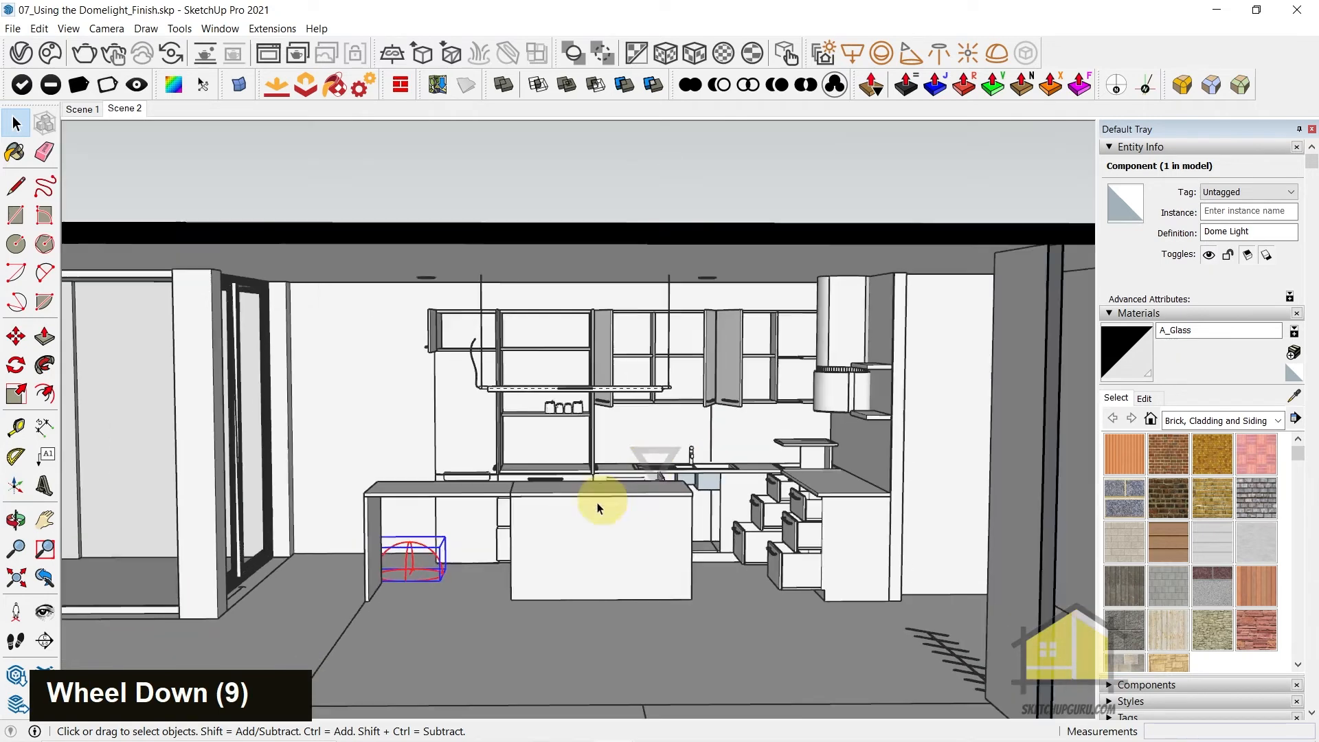
pyautogui.moveTo(957, 368); pyautogui.dragTo(568, 576, button='middle')
pyautogui.scroll(-20, 760, 436)
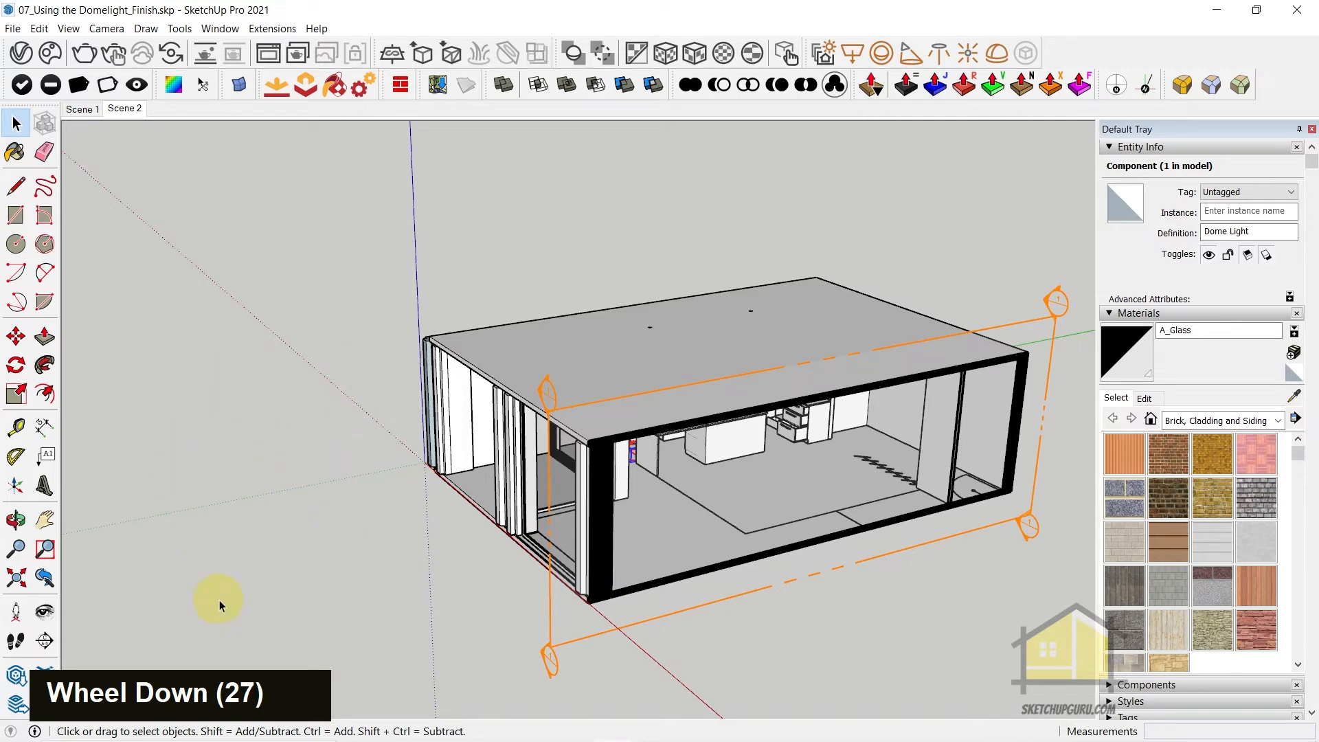
pyautogui.moveTo(282, 364); pyautogui.dragTo(333, 445, button='middle')
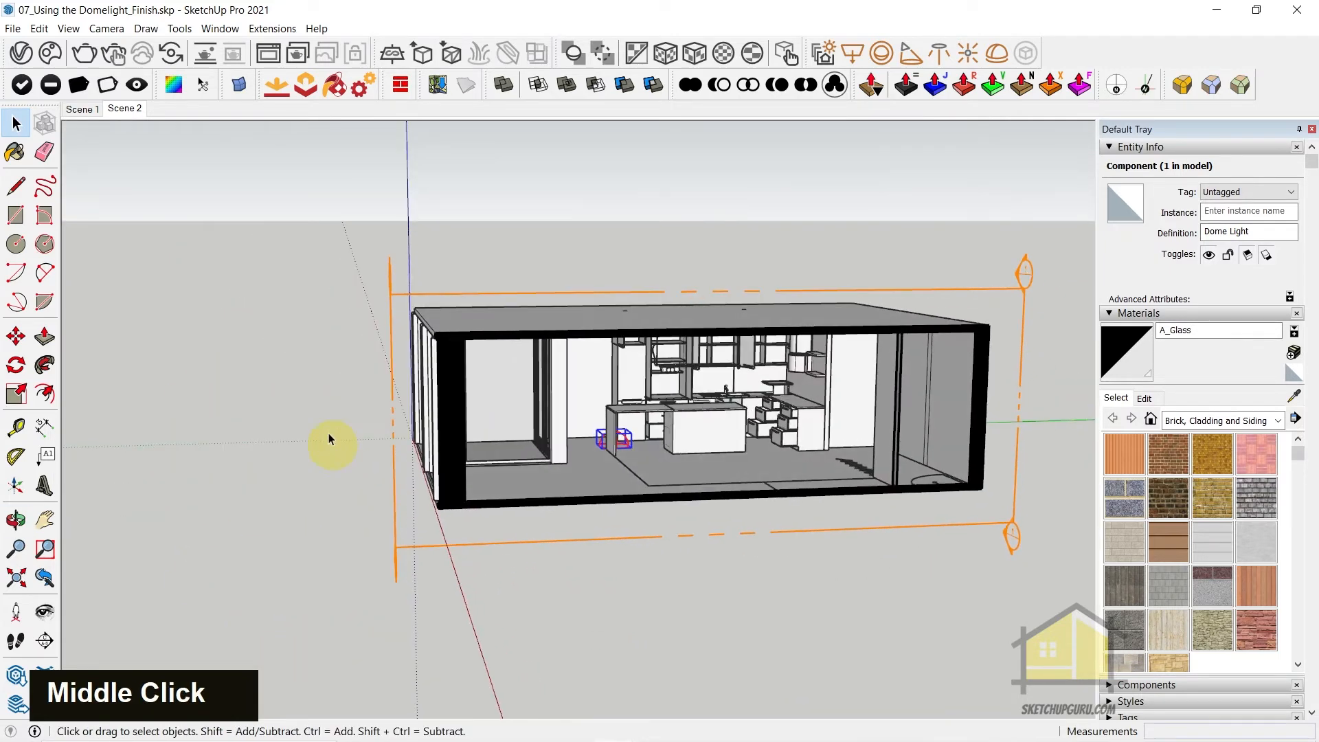
# Place a V-Ray infinite plane on the ground outside the building, beside its corner near the origin
pyautogui.moveTo(547, 242); pyautogui.dragTo(309, 249, button='middle')
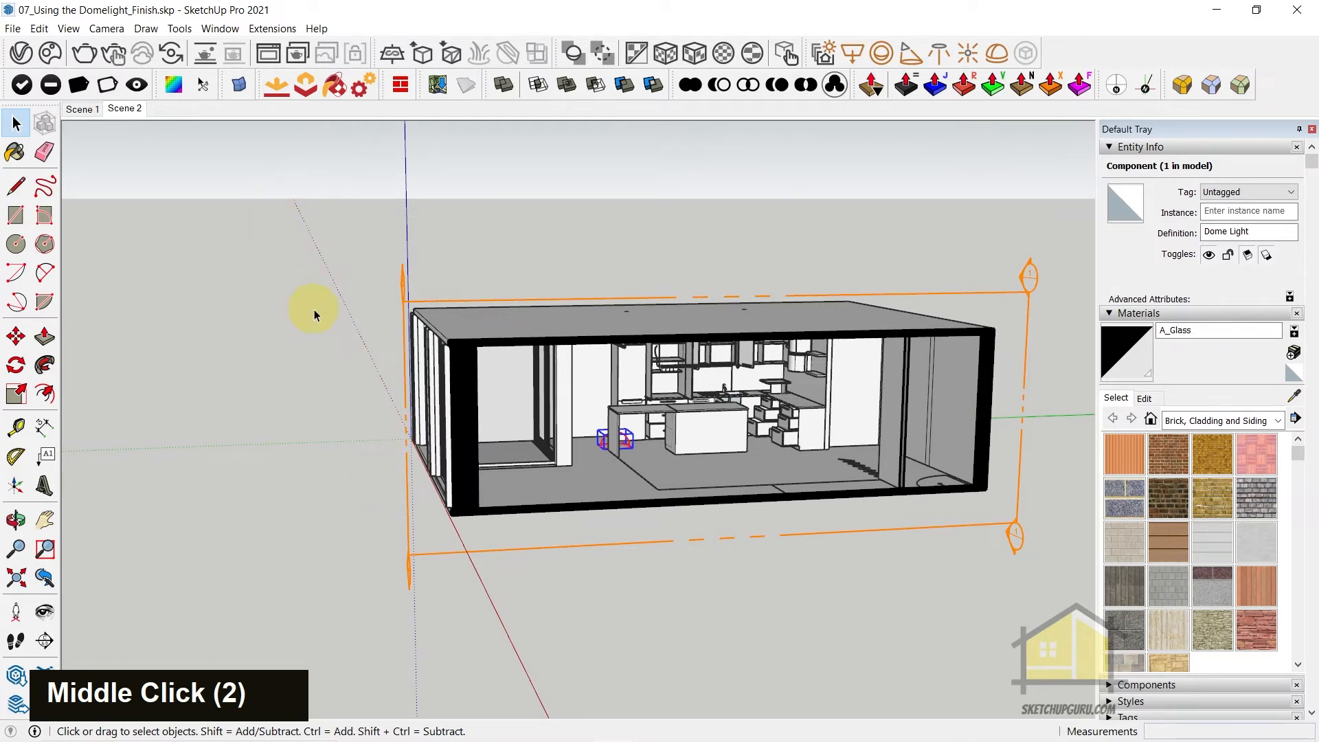
pyautogui.moveTo(424, 427); pyautogui.dragTo(512, 249, button='middle')
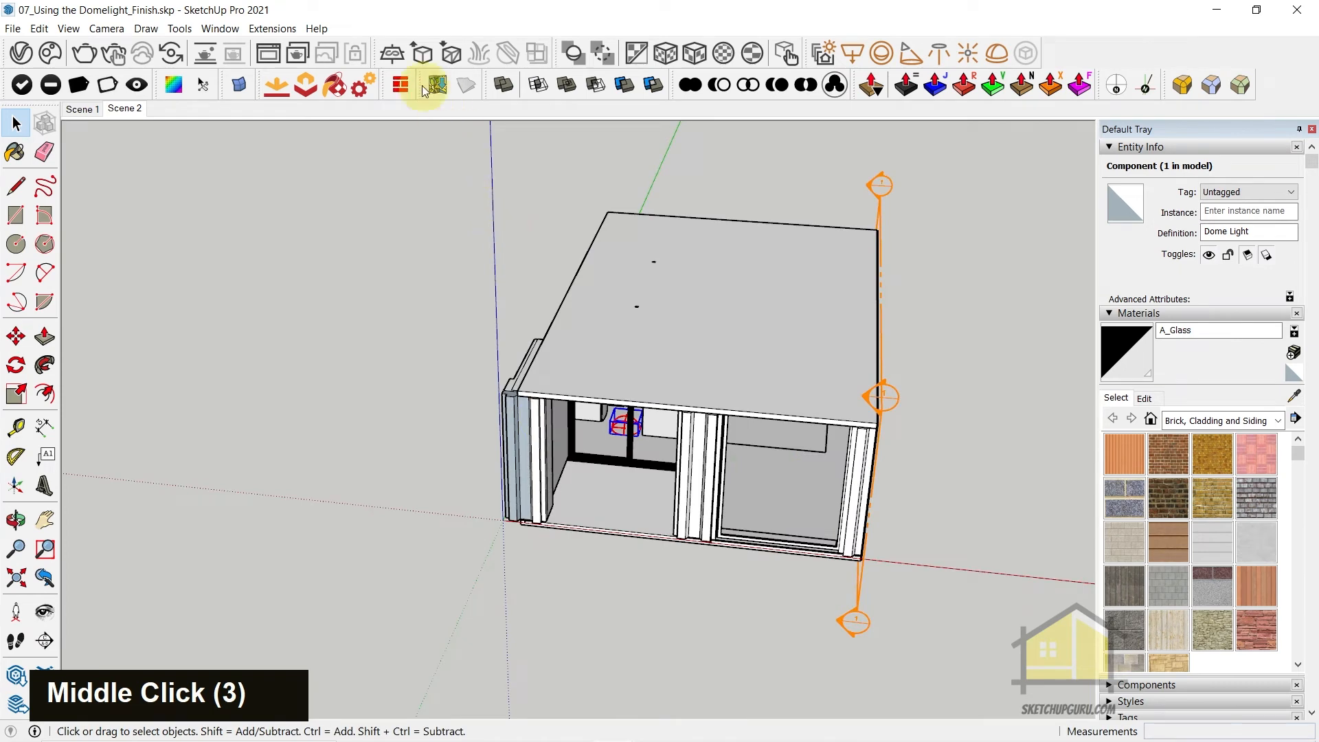
pyautogui.click(398, 58)
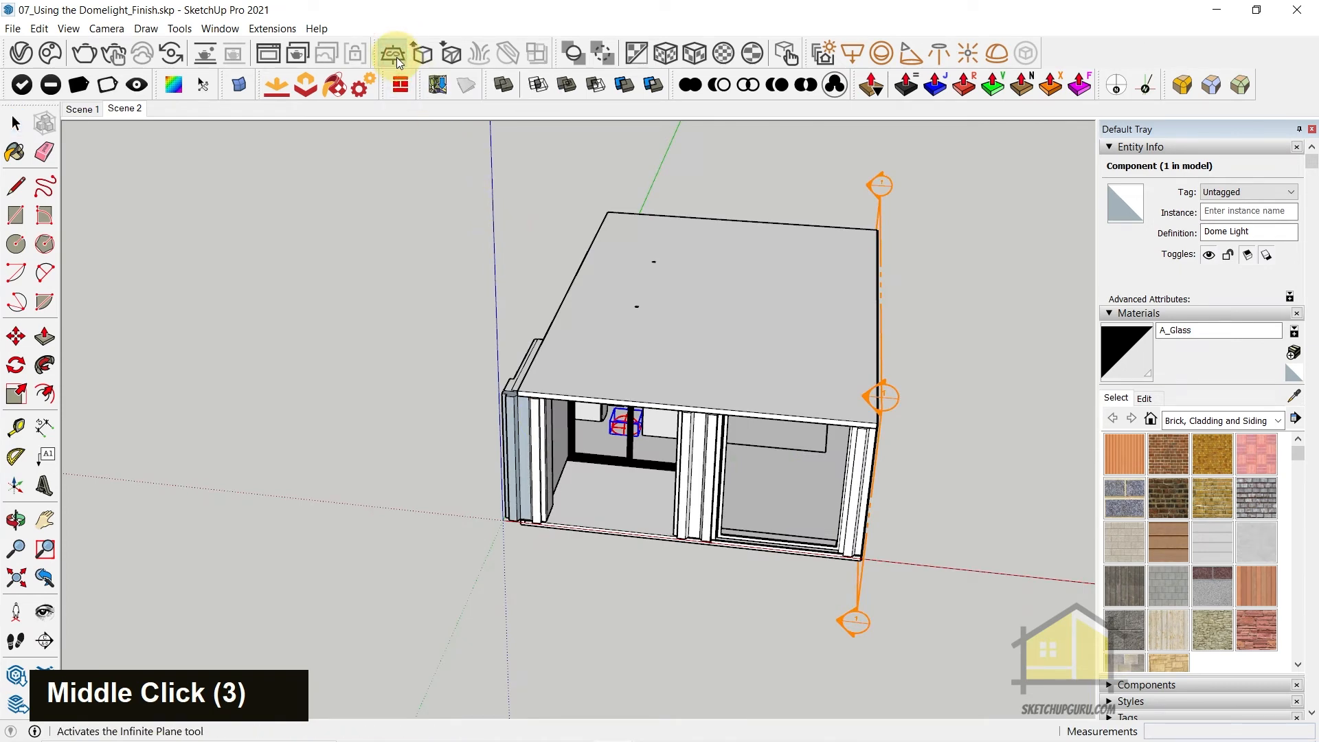
pyautogui.click(390, 513)
pyautogui.click(17, 123)
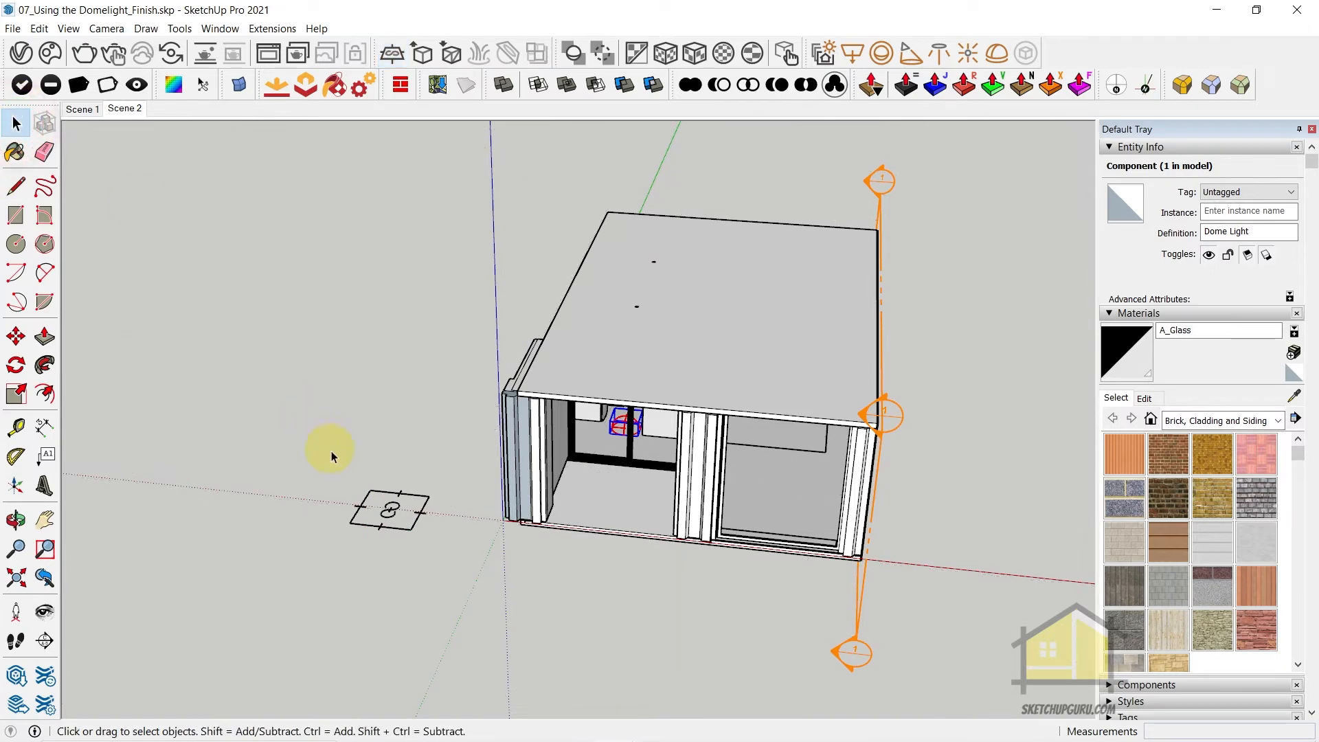
# Lower the infinite plane straight down the vertical axis to the bottom edge of the building's base
pyautogui.click(384, 501)
pyautogui.scroll(3, 538, 512)
pyautogui.scroll(8, 538, 511)
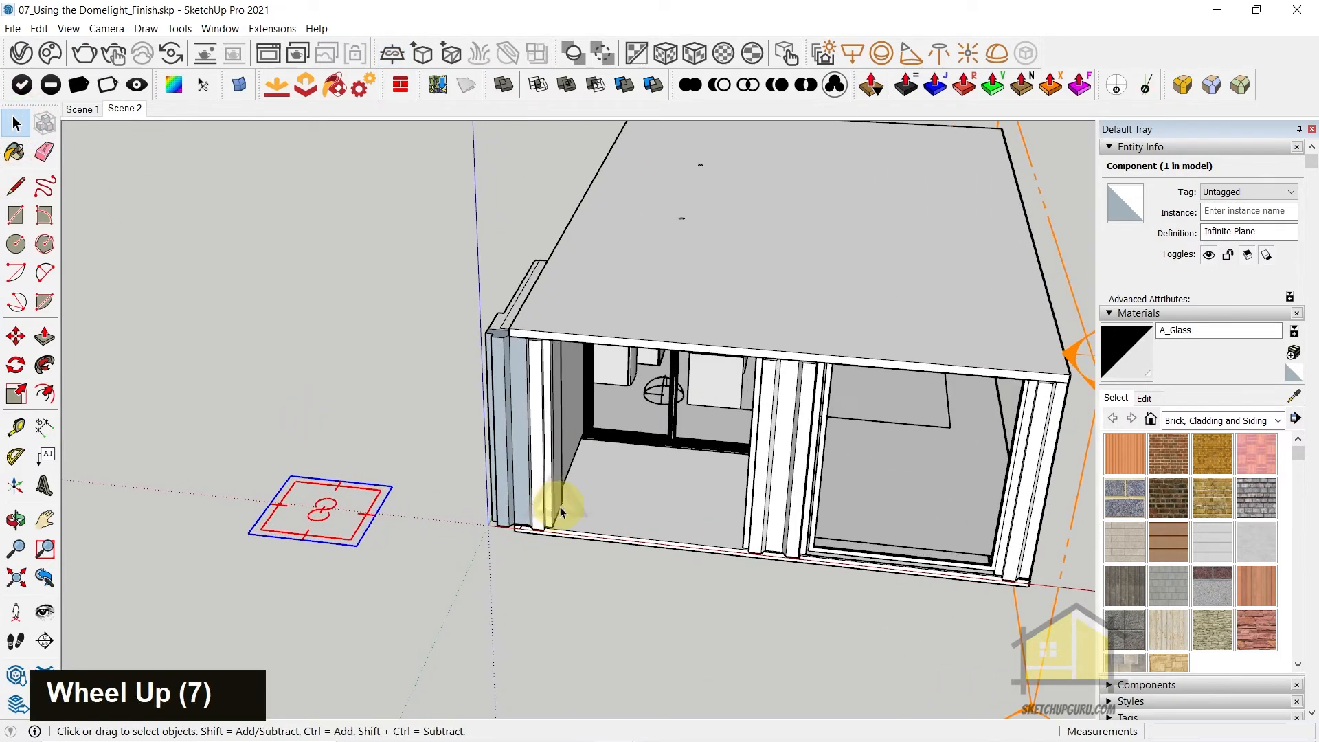
pyautogui.scroll(3, 359, 516)
pyautogui.scroll(4, 339, 530)
pyautogui.scroll(-3, 435, 515)
pyautogui.middleClick(541, 514)
pyautogui.moveTo(542, 514); pyautogui.dragTo(465, 512, button='middle')
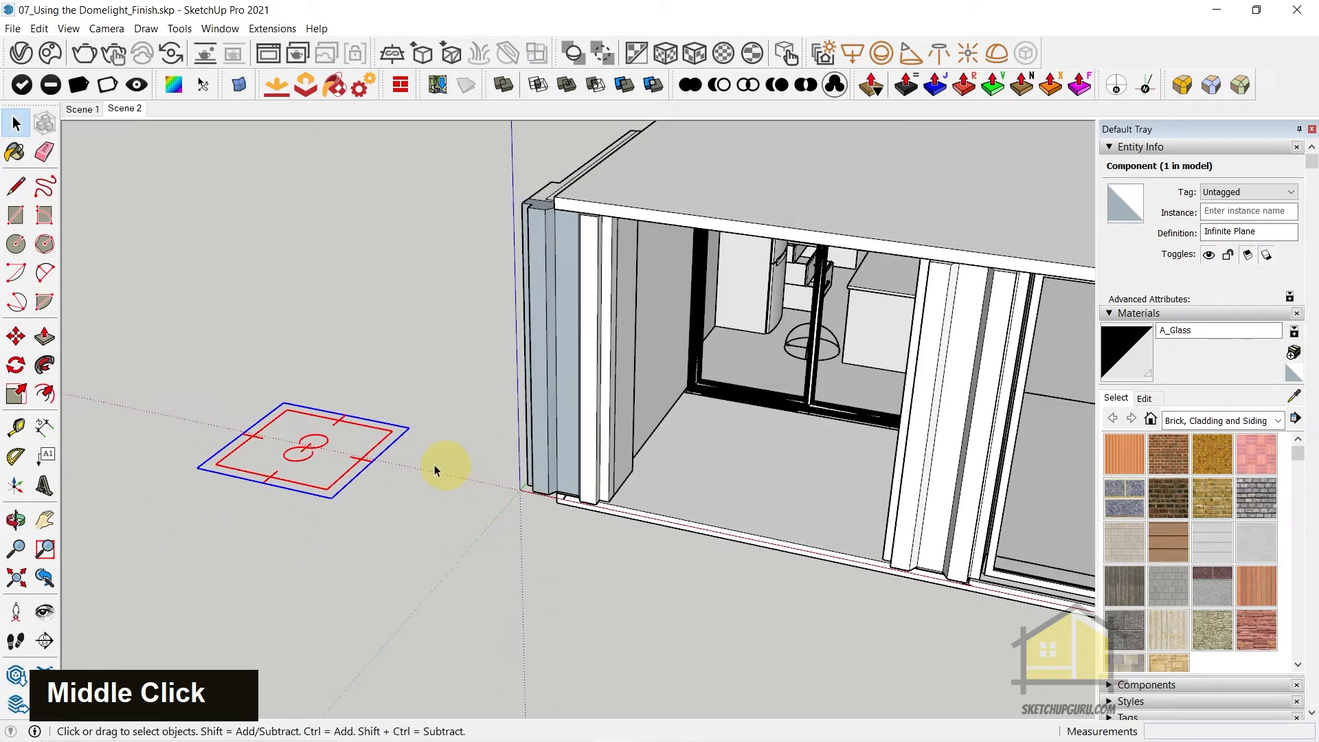
pyautogui.scroll(3, 410, 459)
pyautogui.press('m')
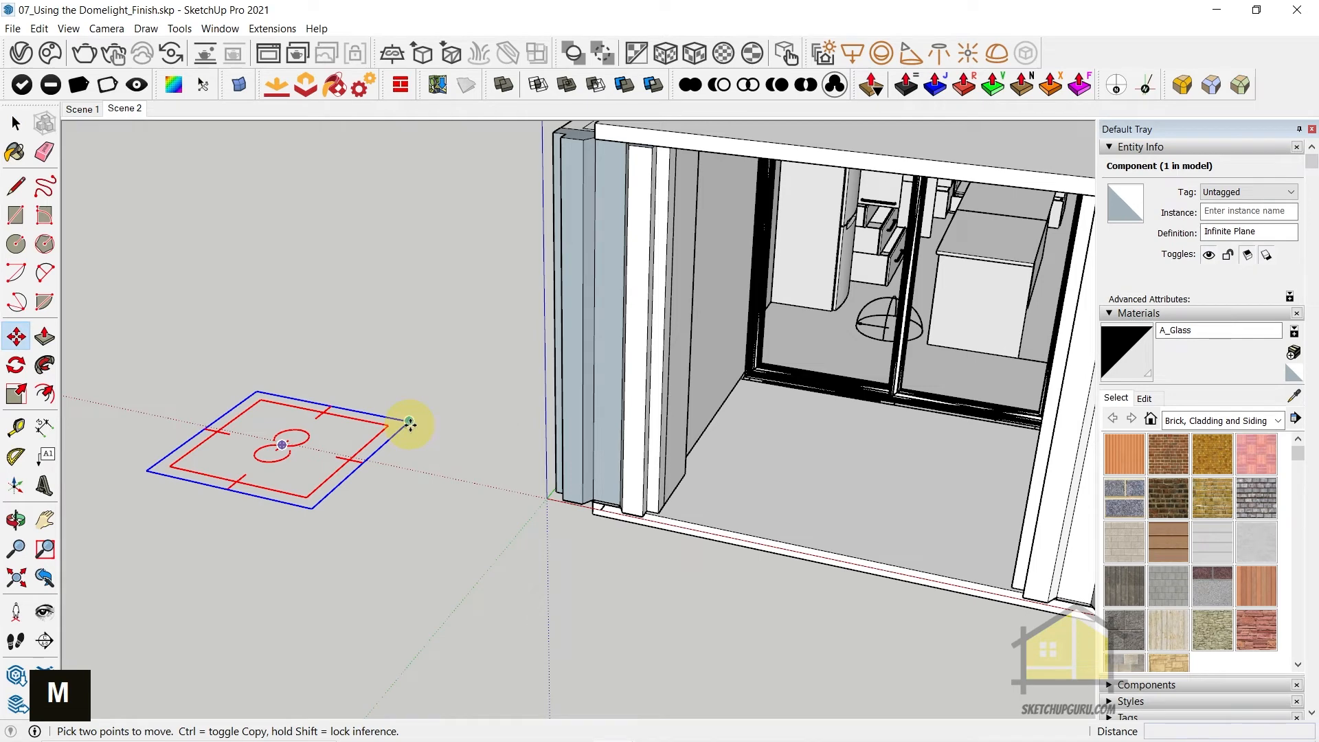
pyautogui.click(409, 422)
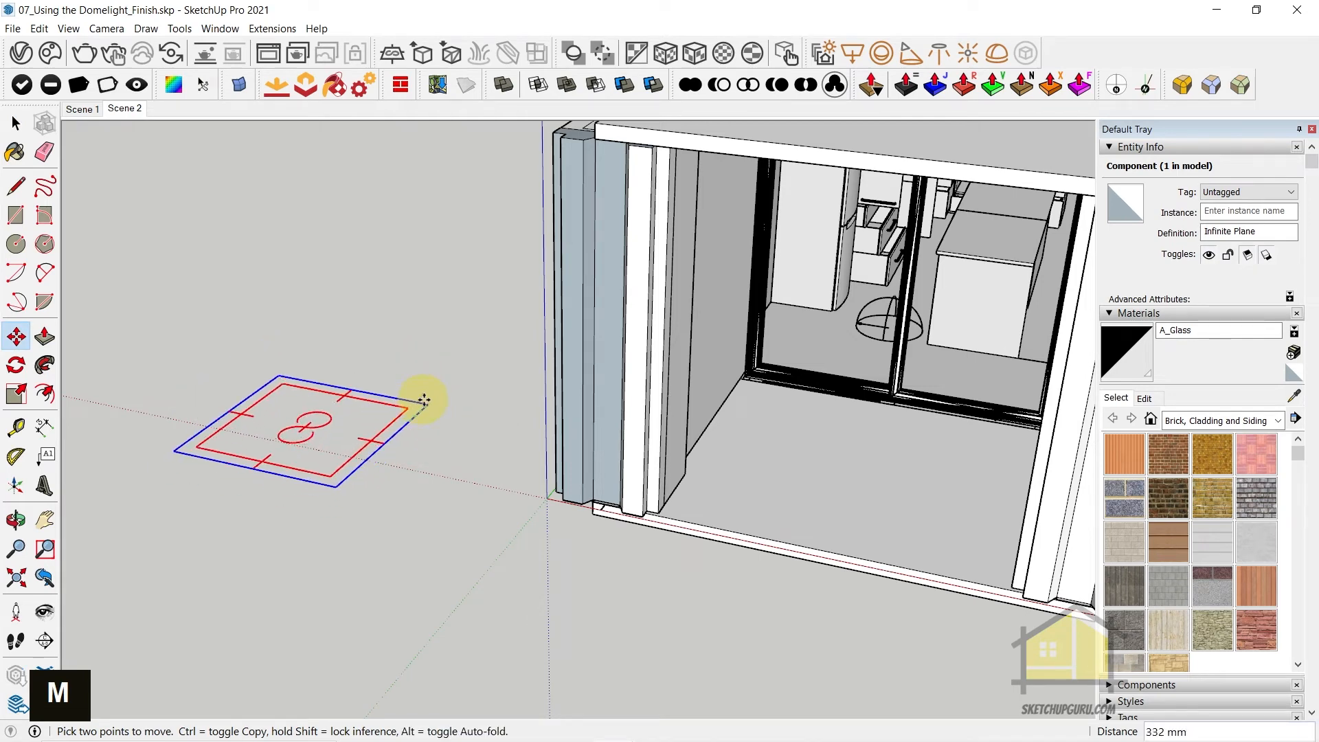
pyautogui.press('Up')
pyautogui.scroll(4, 568, 495)
pyautogui.scroll(5, 568, 494)
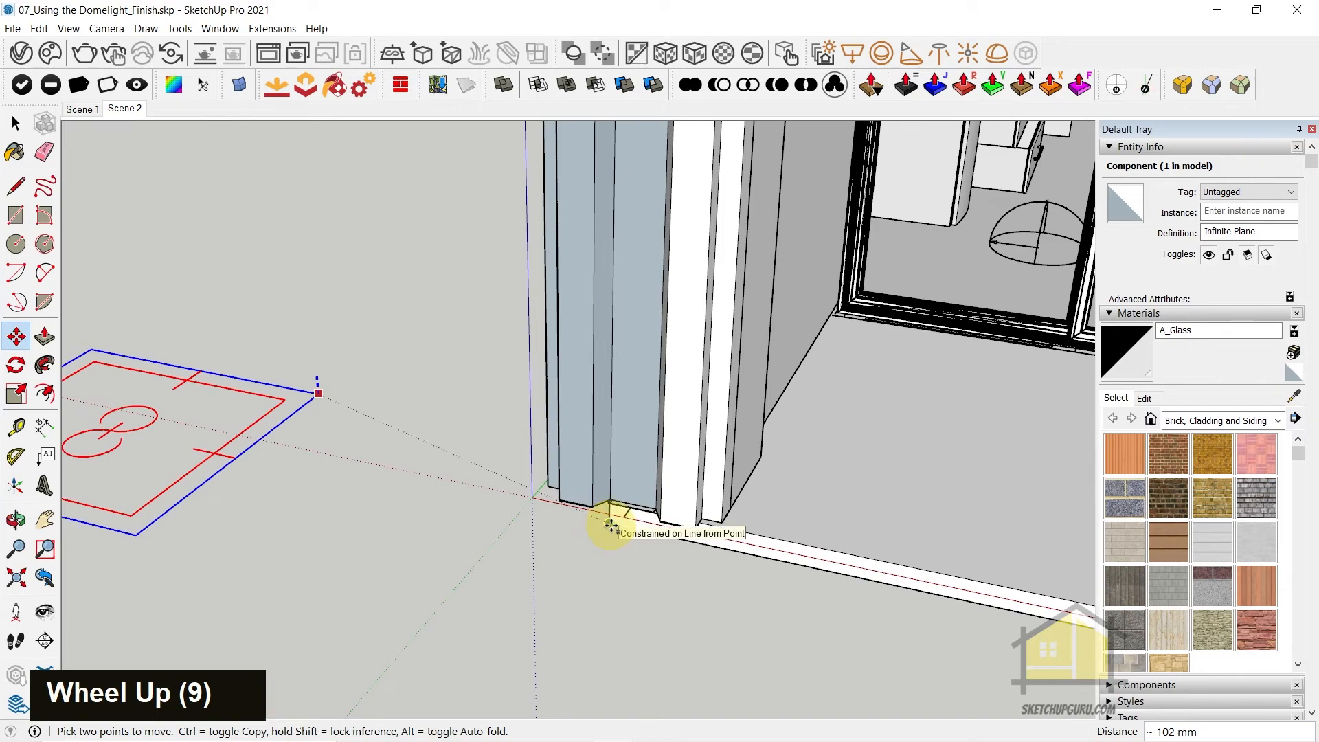
pyautogui.scroll(4, 610, 525)
pyautogui.press('space')
# Start an interactive render of Scene 2 and open the LightMix source settings in the maximized frame buffer
pyautogui.click(126, 110)
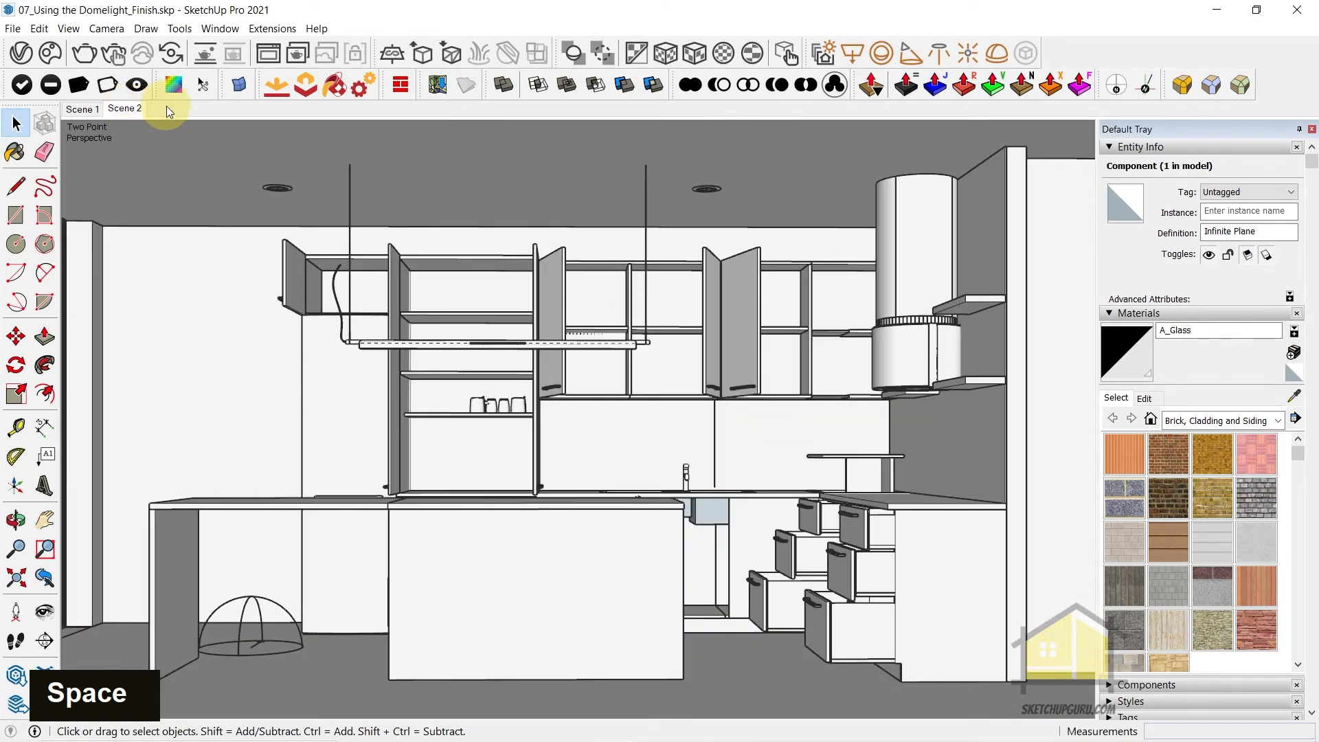
pyautogui.click(118, 57)
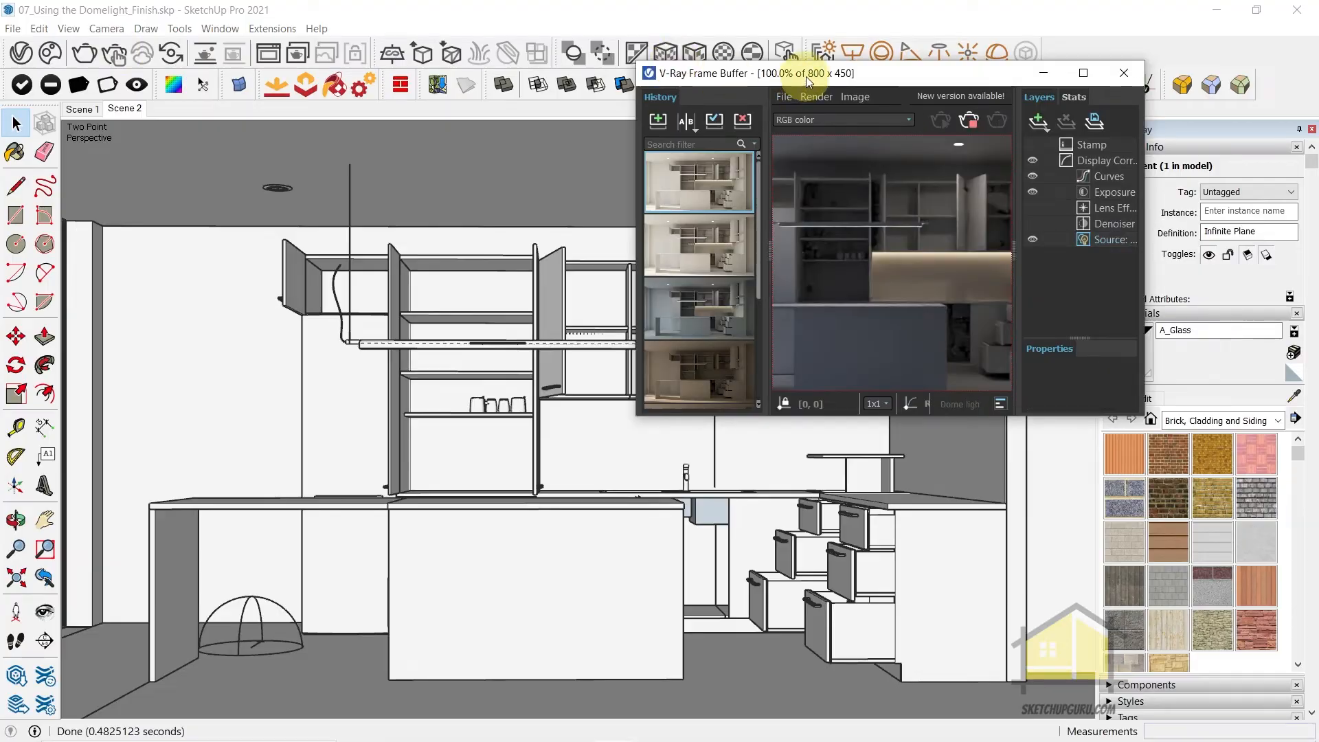
pyautogui.doubleClick(808, 78)
pyautogui.scroll(-2, 553, 357)
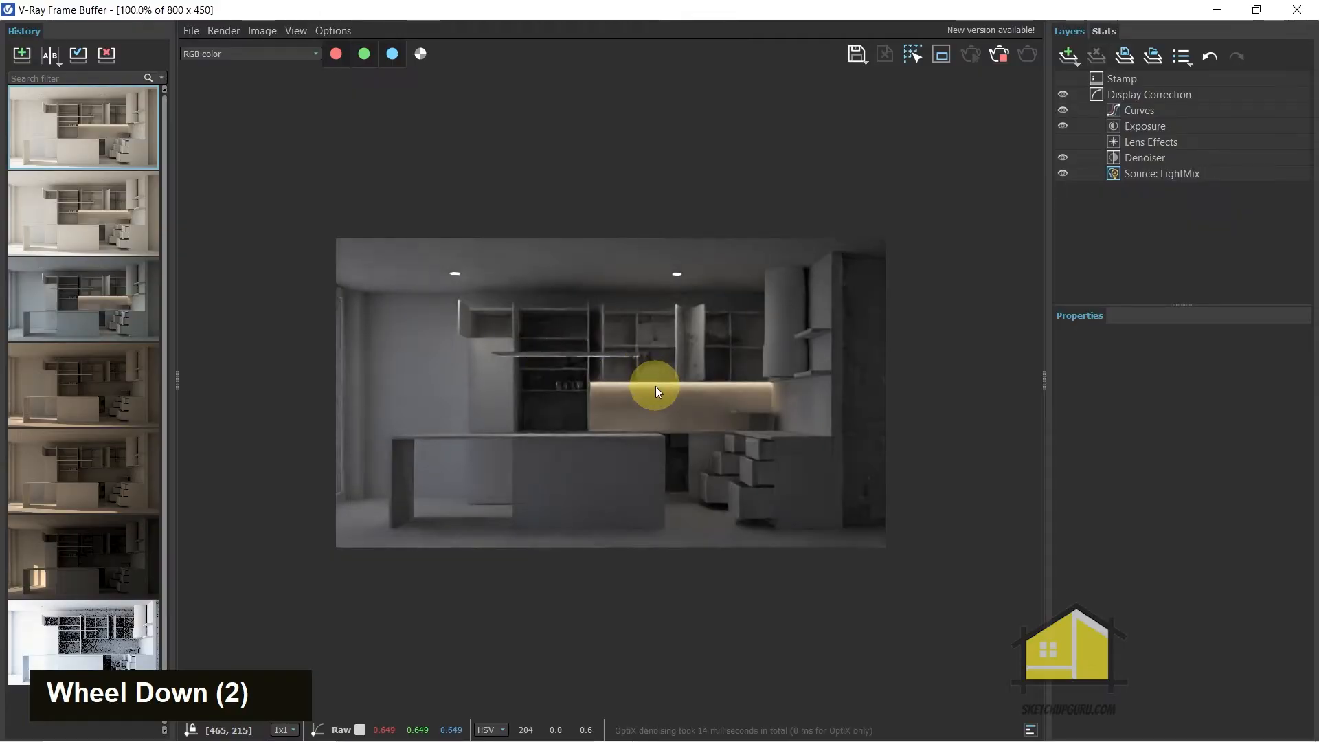
pyautogui.click(1141, 178)
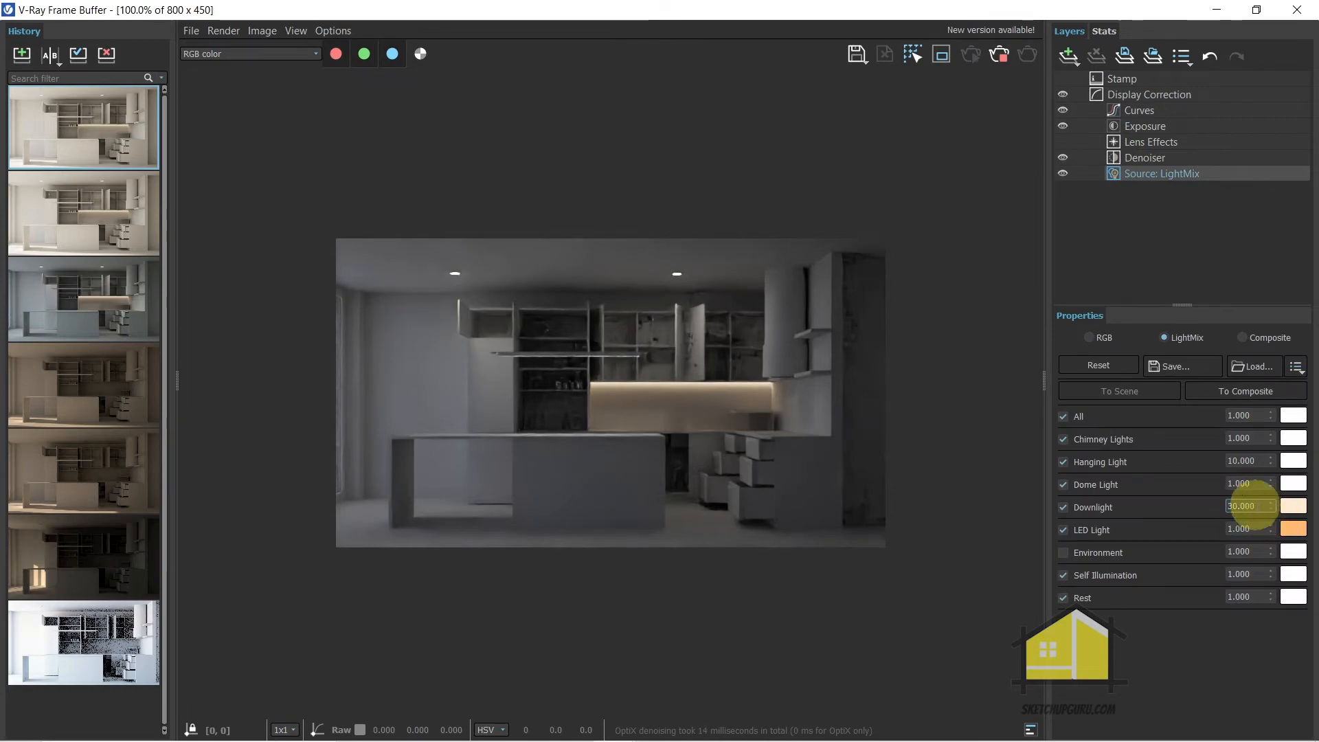
# Raise the Dome Light's LightMix intensity to 8.006 and examine the shelves and cabinets in the render
pyautogui.moveTo(1271, 484); pyautogui.dragTo(1156, 4)
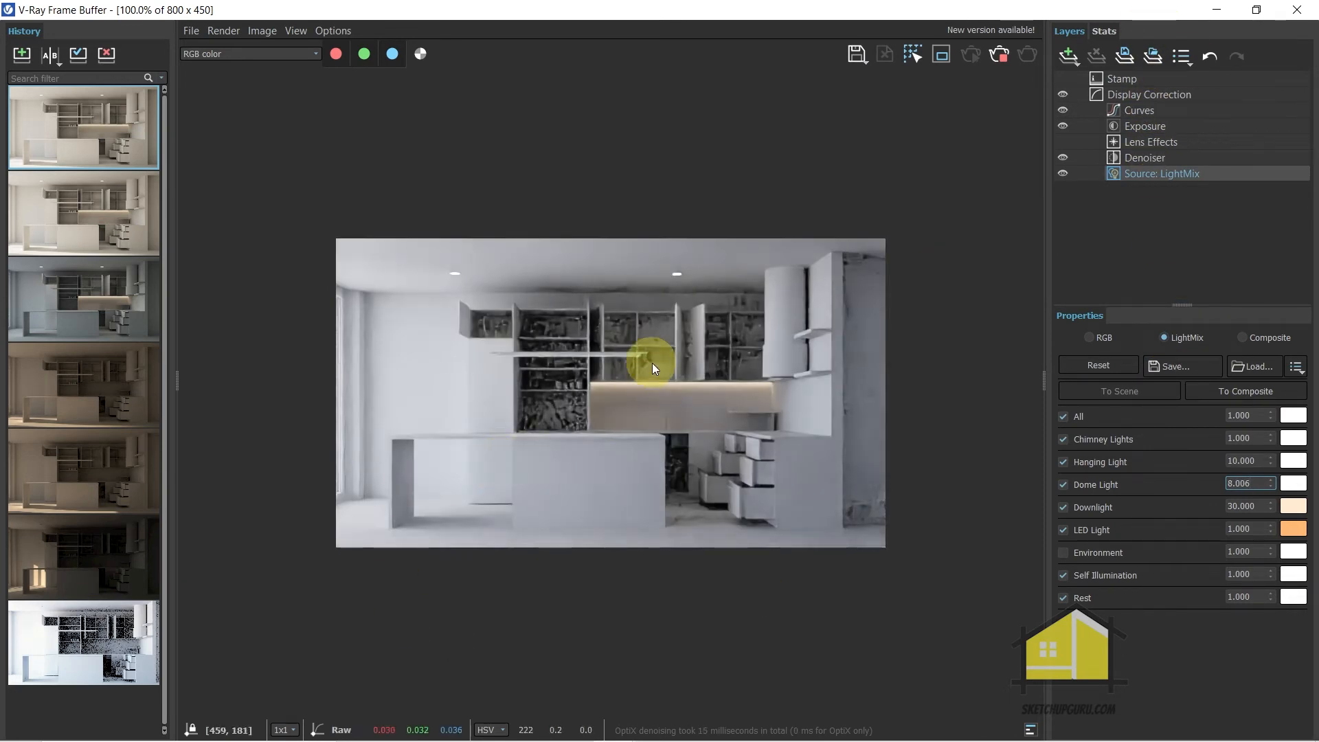
pyautogui.scroll(2, 648, 362)
pyautogui.scroll(-2, 562, 334)
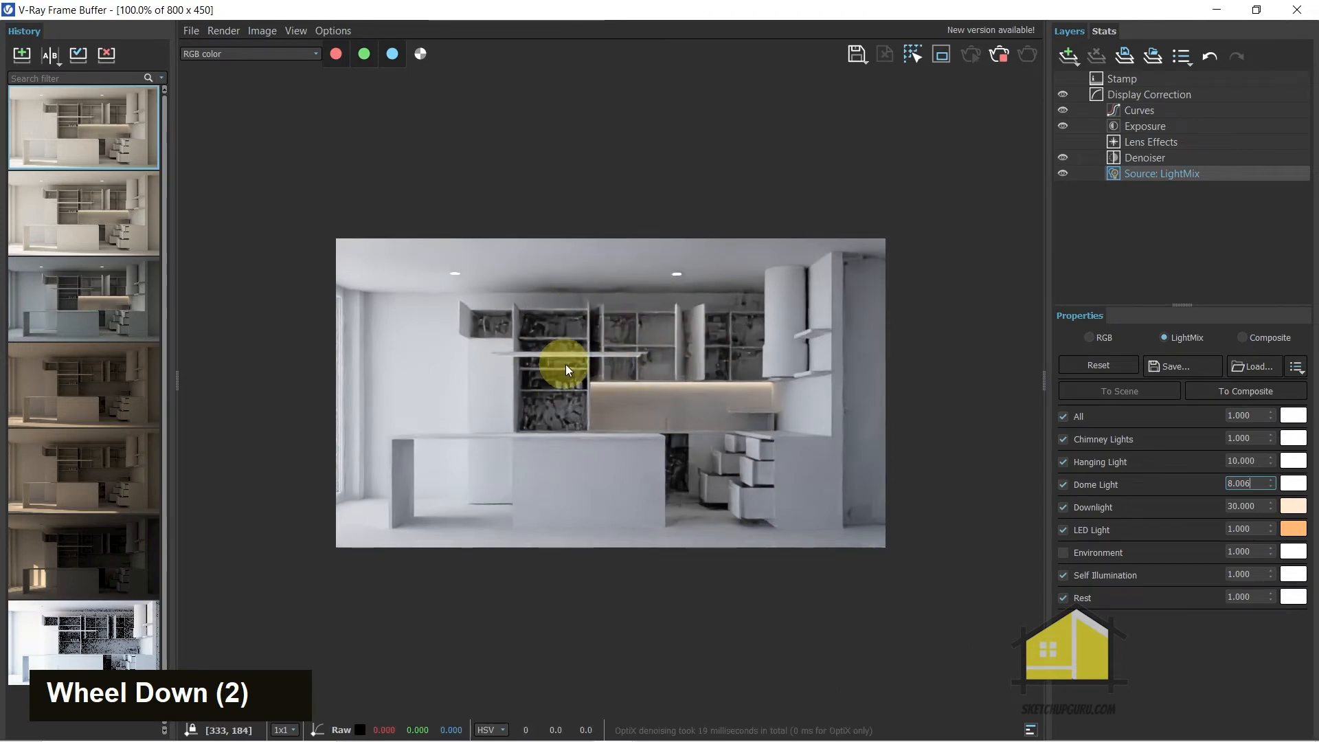
pyautogui.scroll(1, 565, 364)
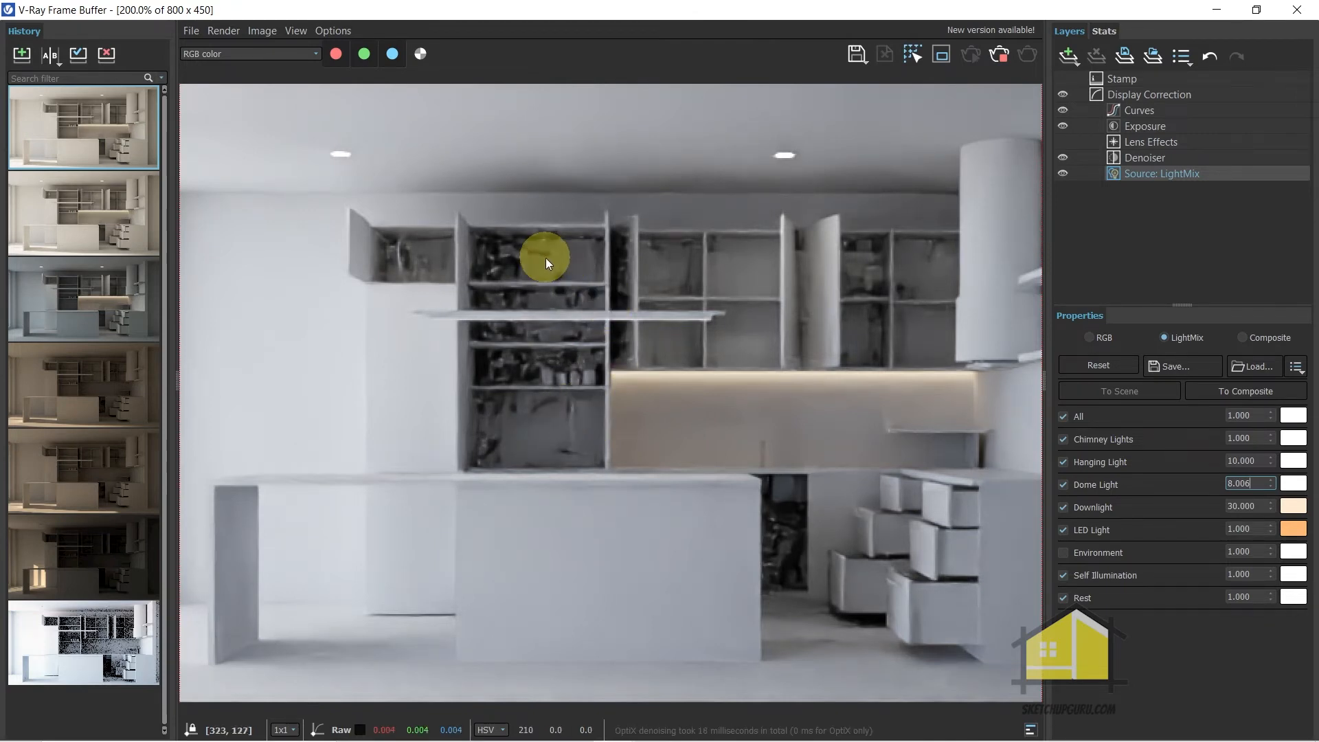
pyautogui.scroll(2, 505, 233)
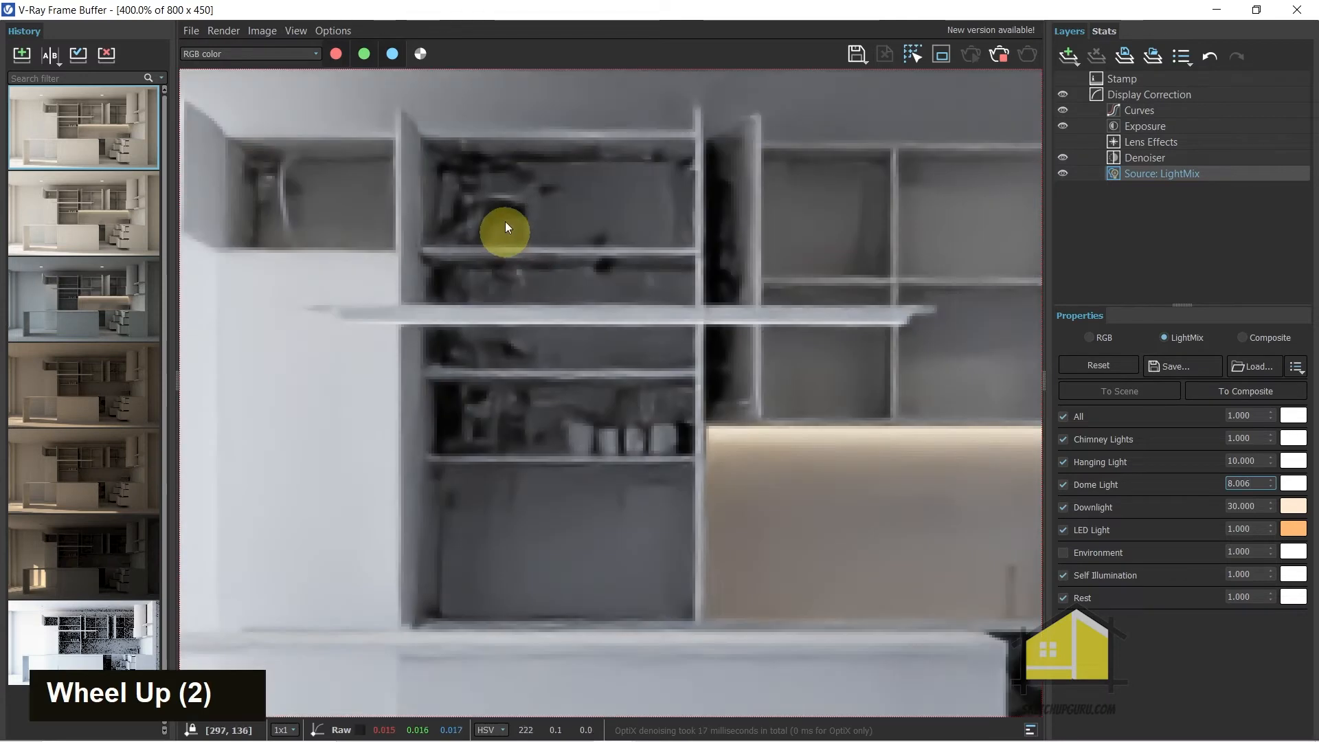
pyautogui.scroll(-1, 524, 216)
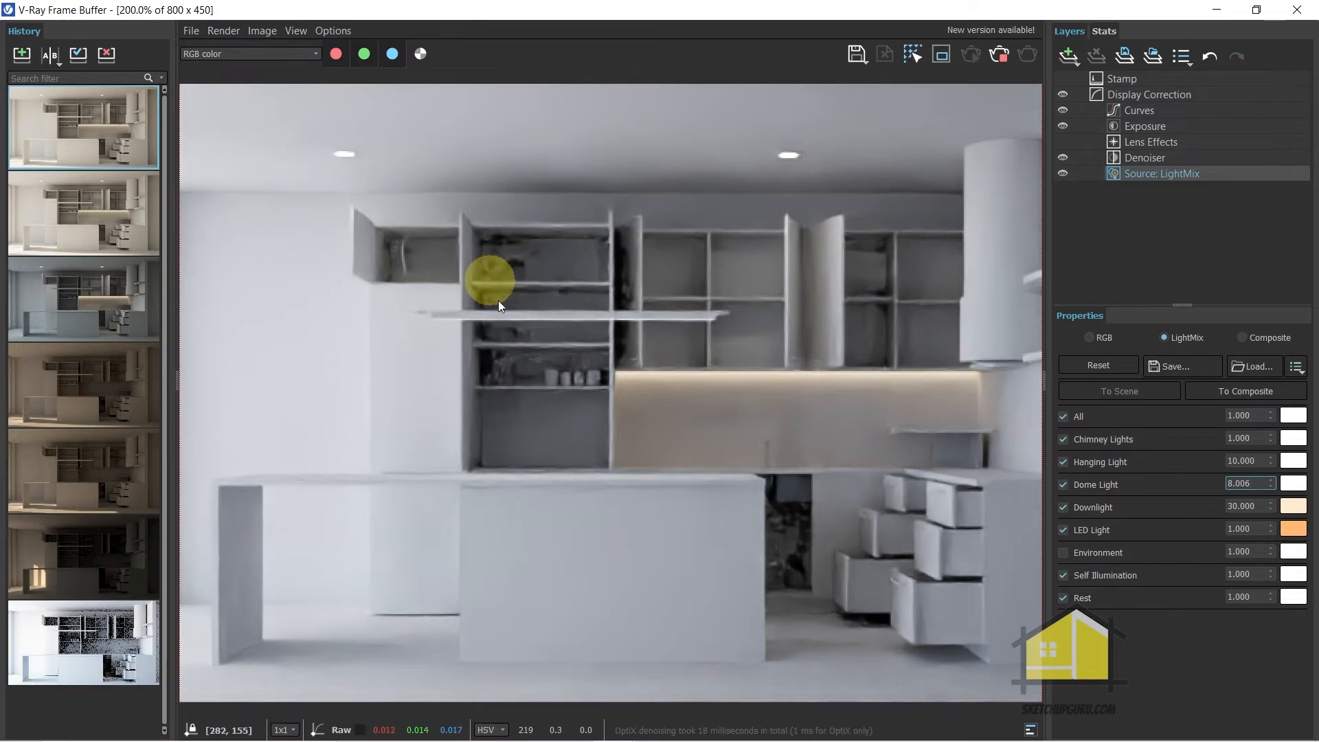
pyautogui.scroll(1, 533, 314)
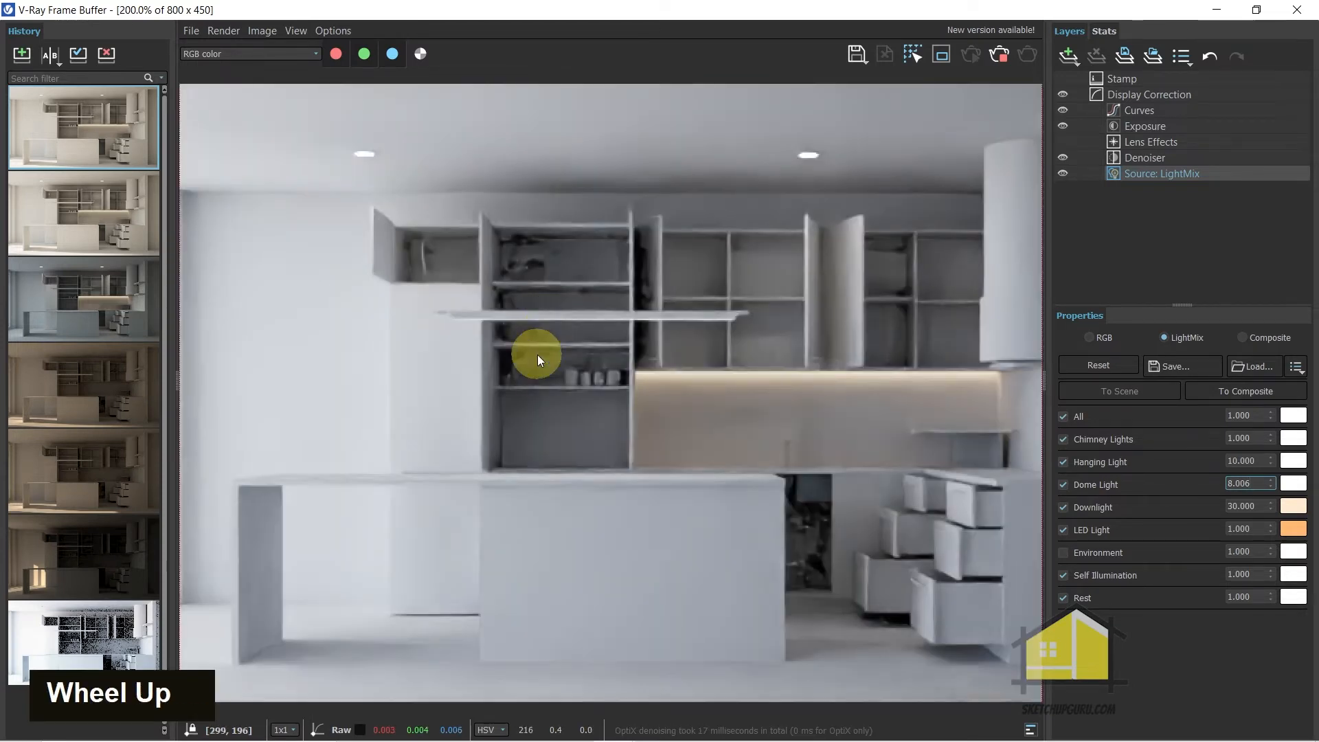
pyautogui.scroll(-1, 580, 361)
pyautogui.scroll(1, 443, 359)
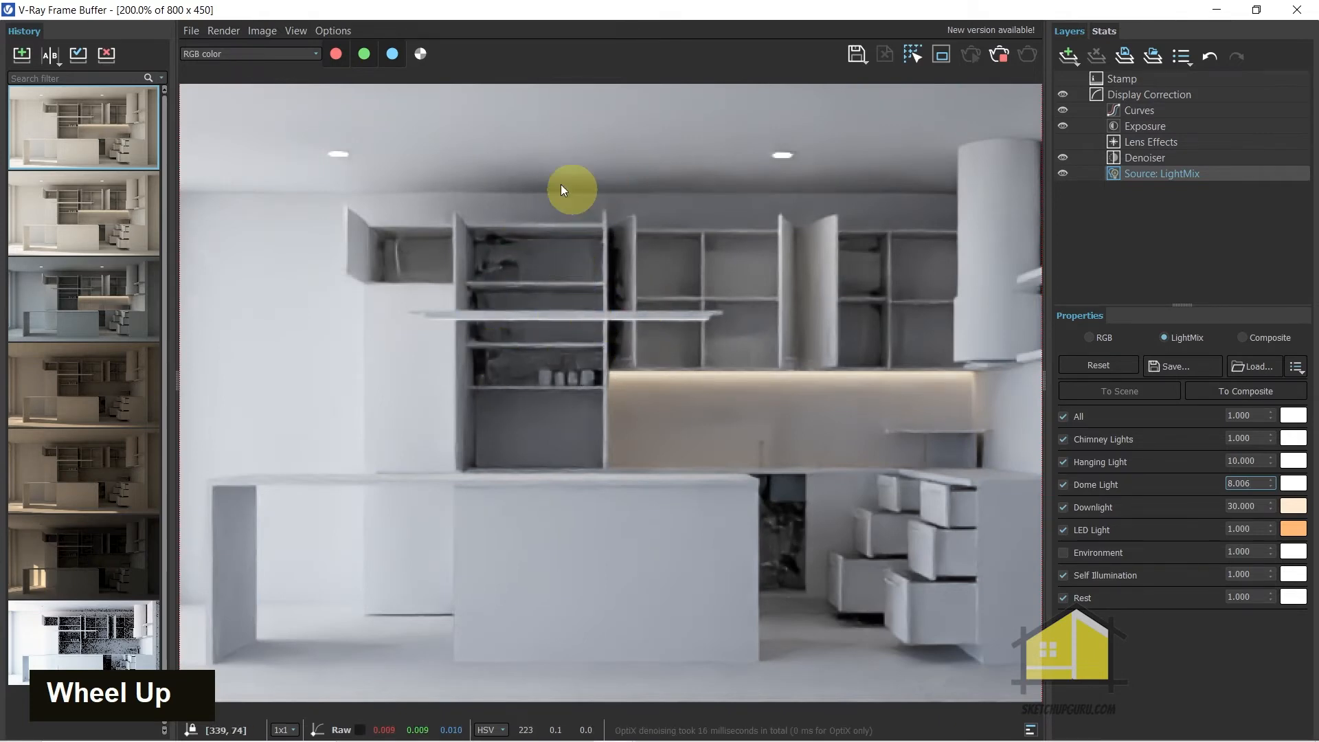
# Stop the interactive render and set the camera's Exposure Value (EV) to 9 in the V-Ray settings
pyautogui.click(999, 53)
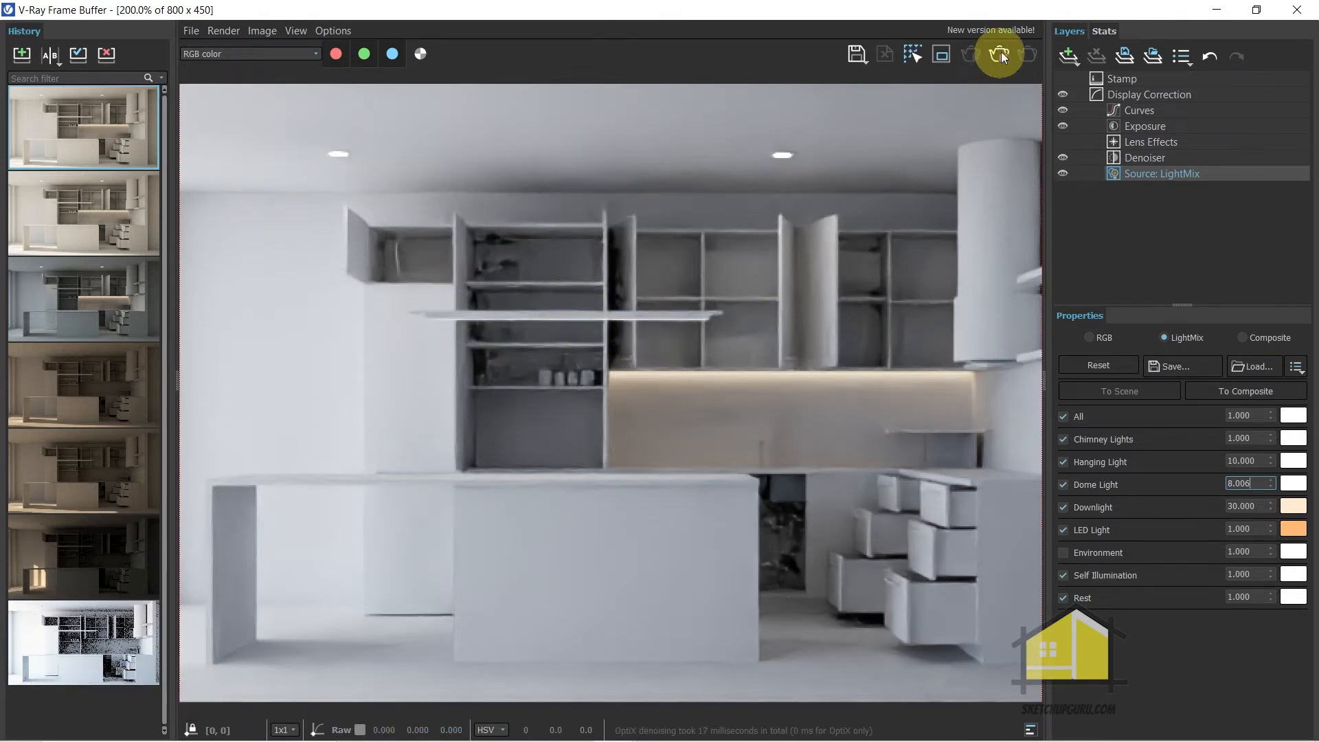
pyautogui.click(1217, 8)
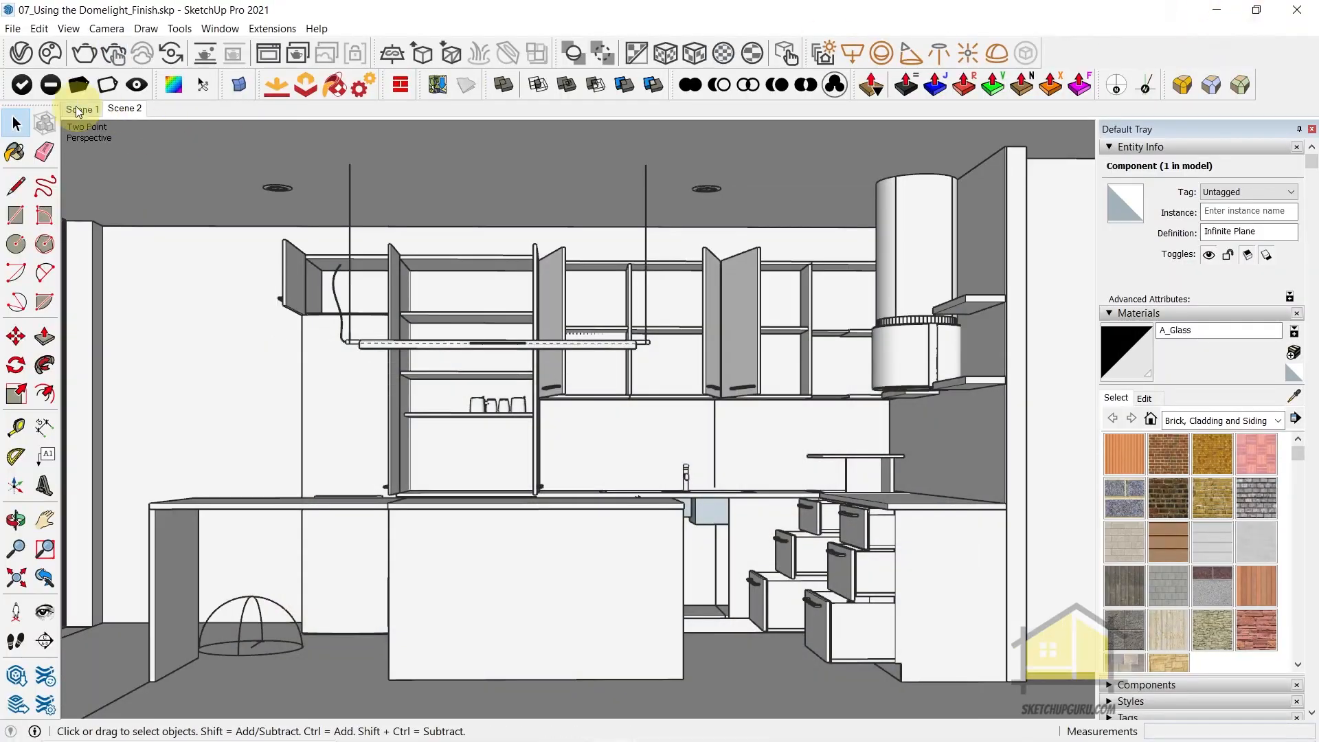
pyautogui.click(21, 53)
pyautogui.click(277, 49)
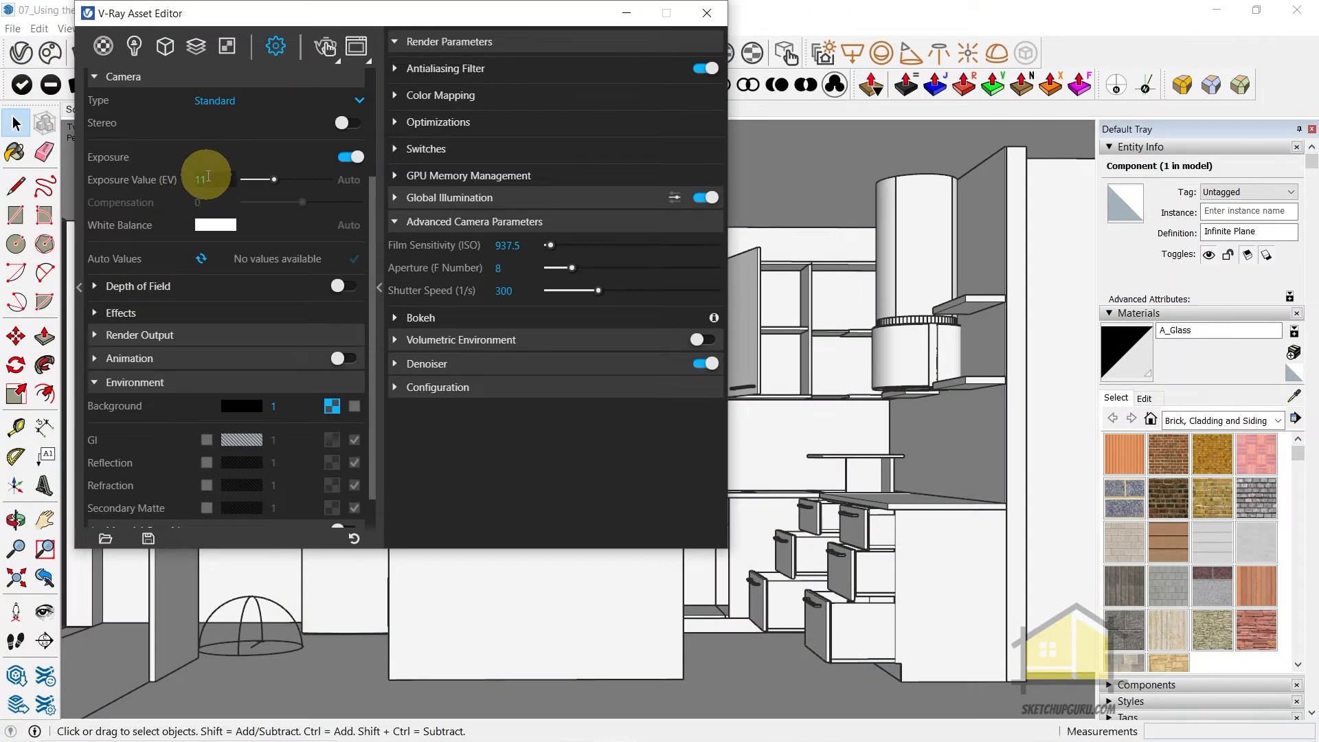
pyautogui.moveTo(209, 179); pyautogui.dragTo(95, 175)
pyautogui.scroll(2, 174, 234)
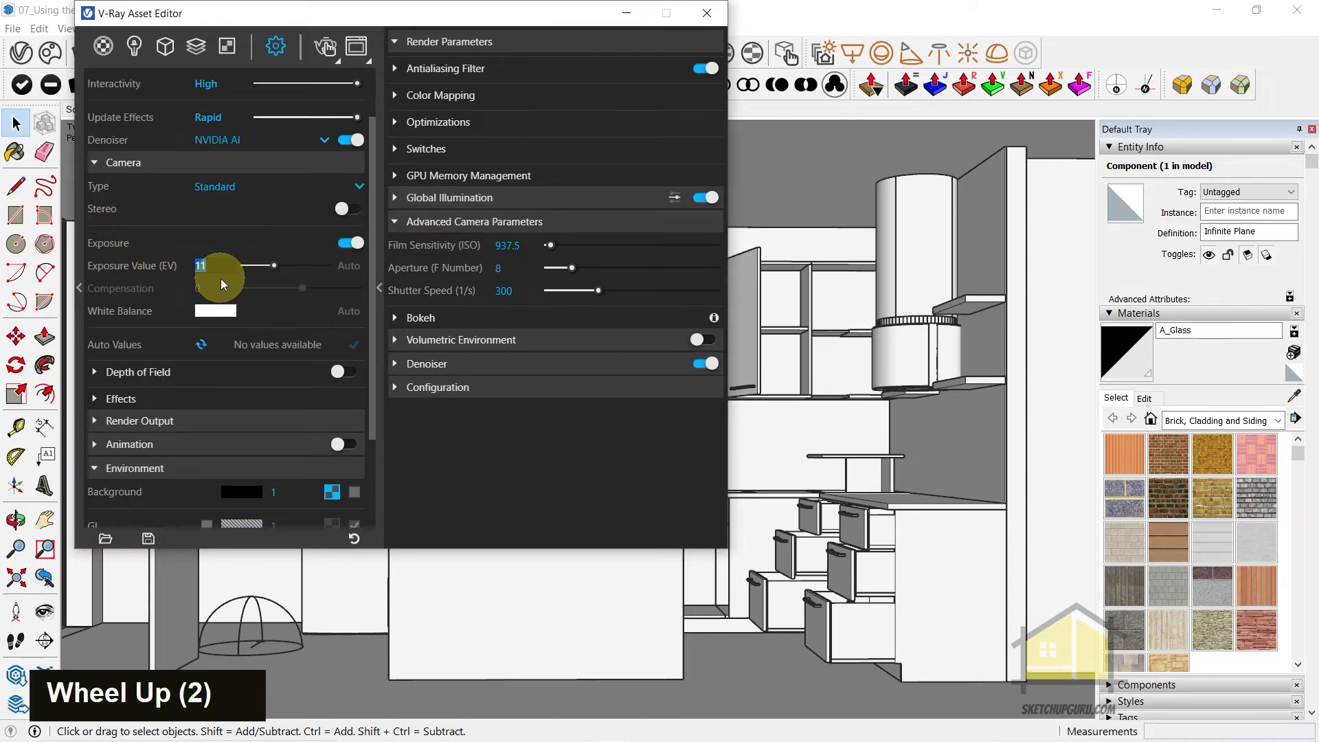
pyautogui.press('Return')
pyautogui.write('9')
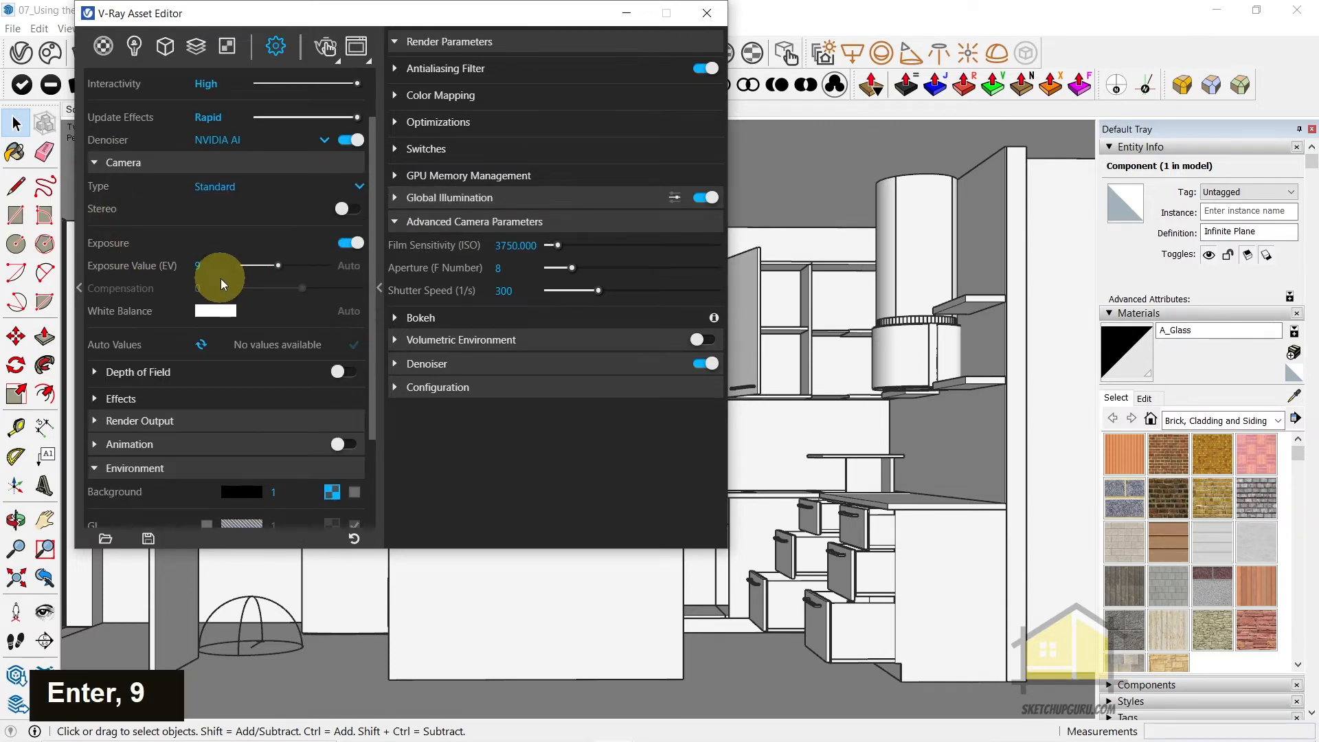
# Restart the interactive render and reset the Dome Light's LightMix intensity to 1.000
pyautogui.click(325, 48)
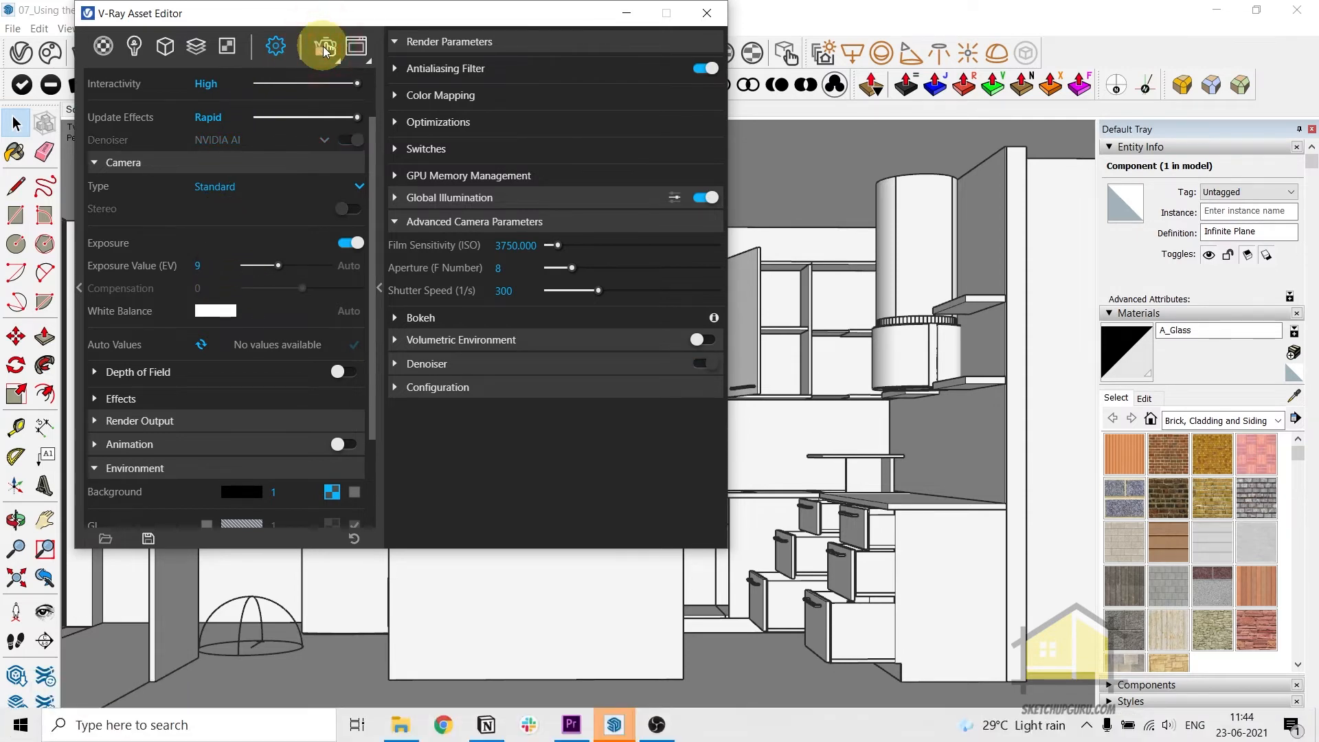
pyautogui.scroll(2, 618, 383)
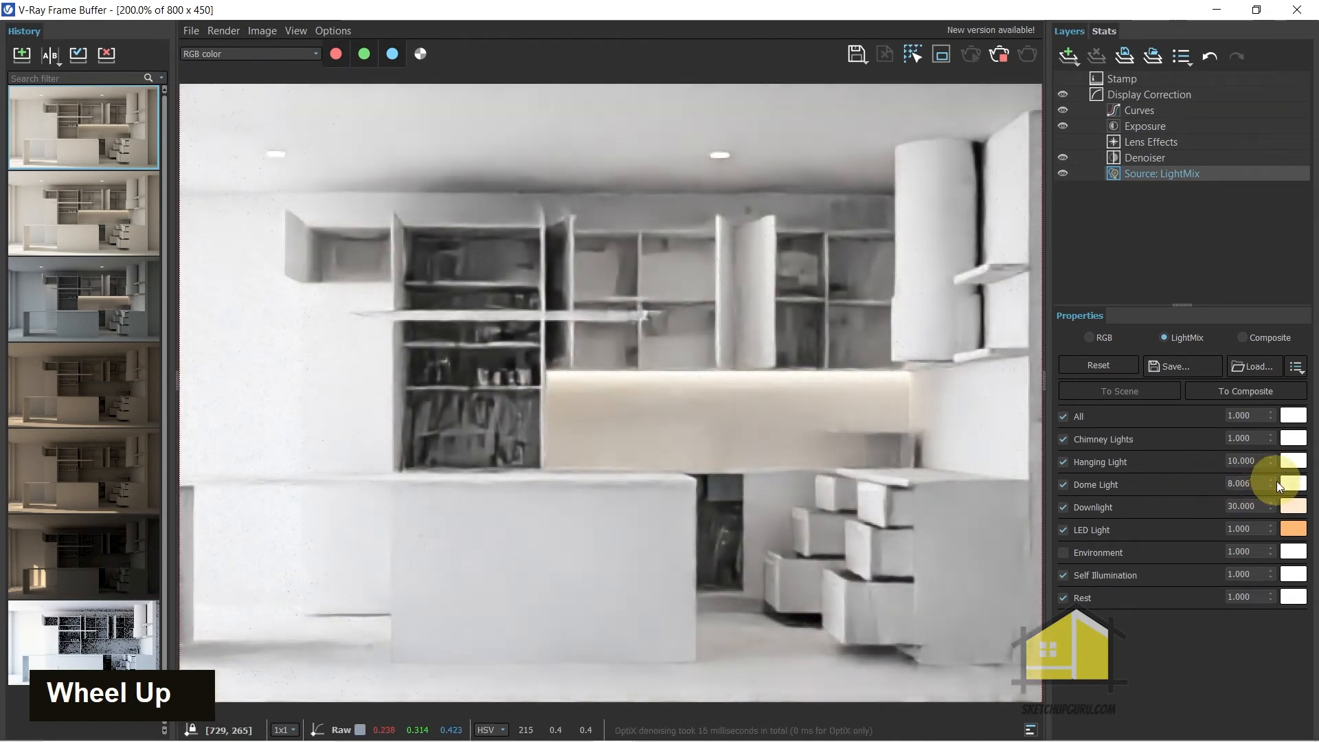
pyautogui.rightClick(1273, 482)
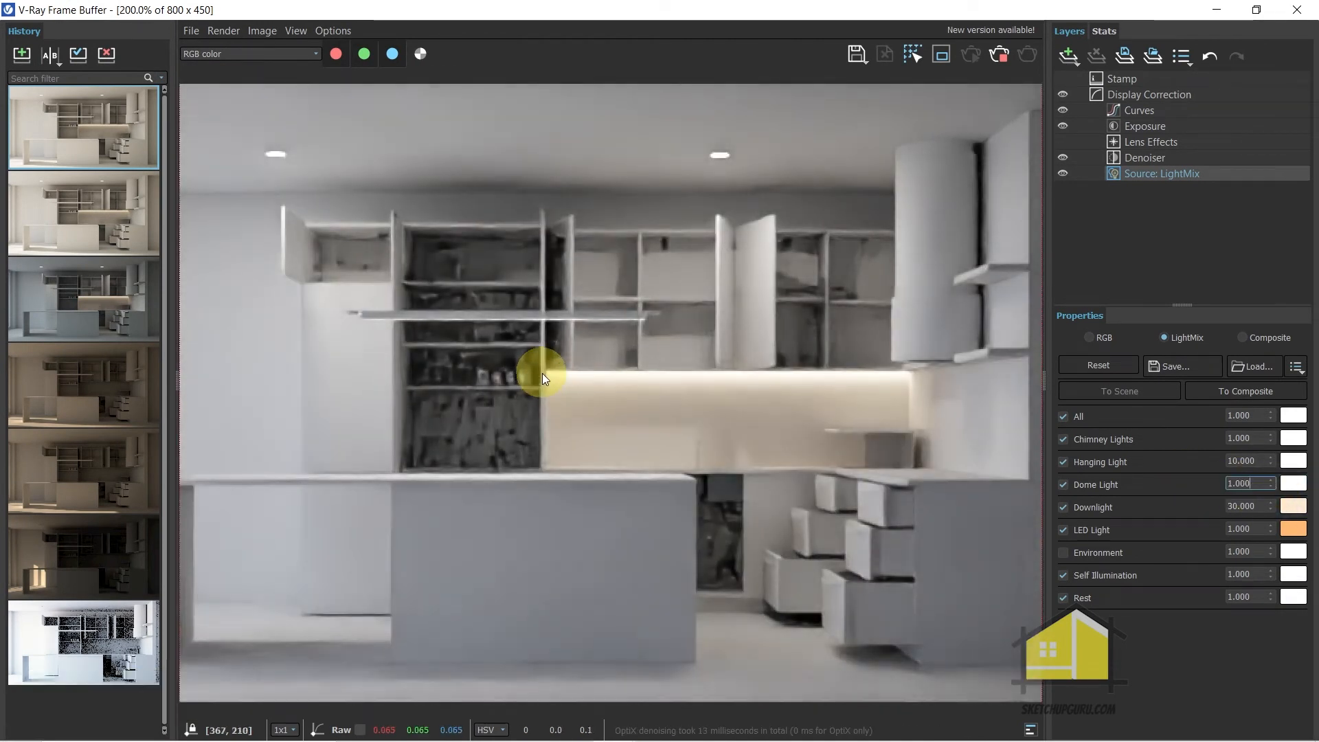
# Examine the brightness and noise of the shelves, cabinets and island in the new render
pyautogui.scroll(2, 522, 371)
pyautogui.scroll(-2, 579, 385)
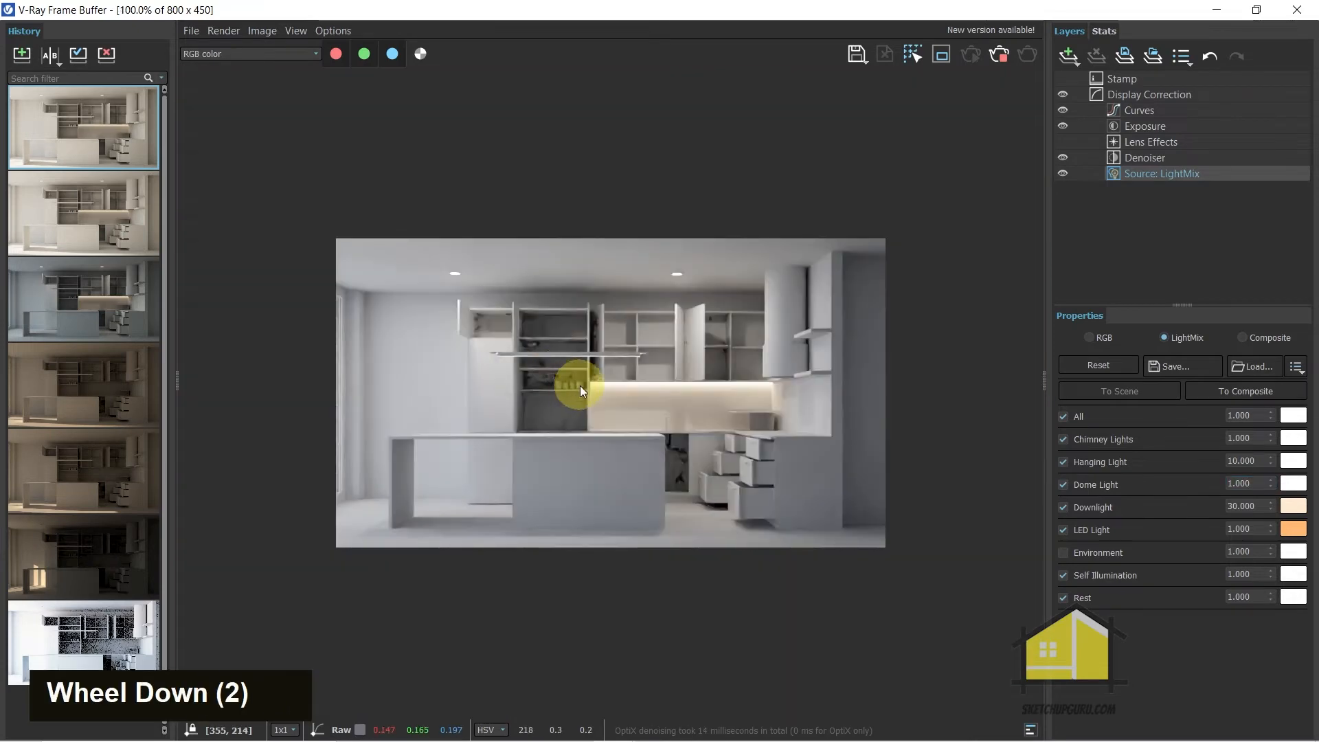
pyautogui.scroll(2, 528, 288)
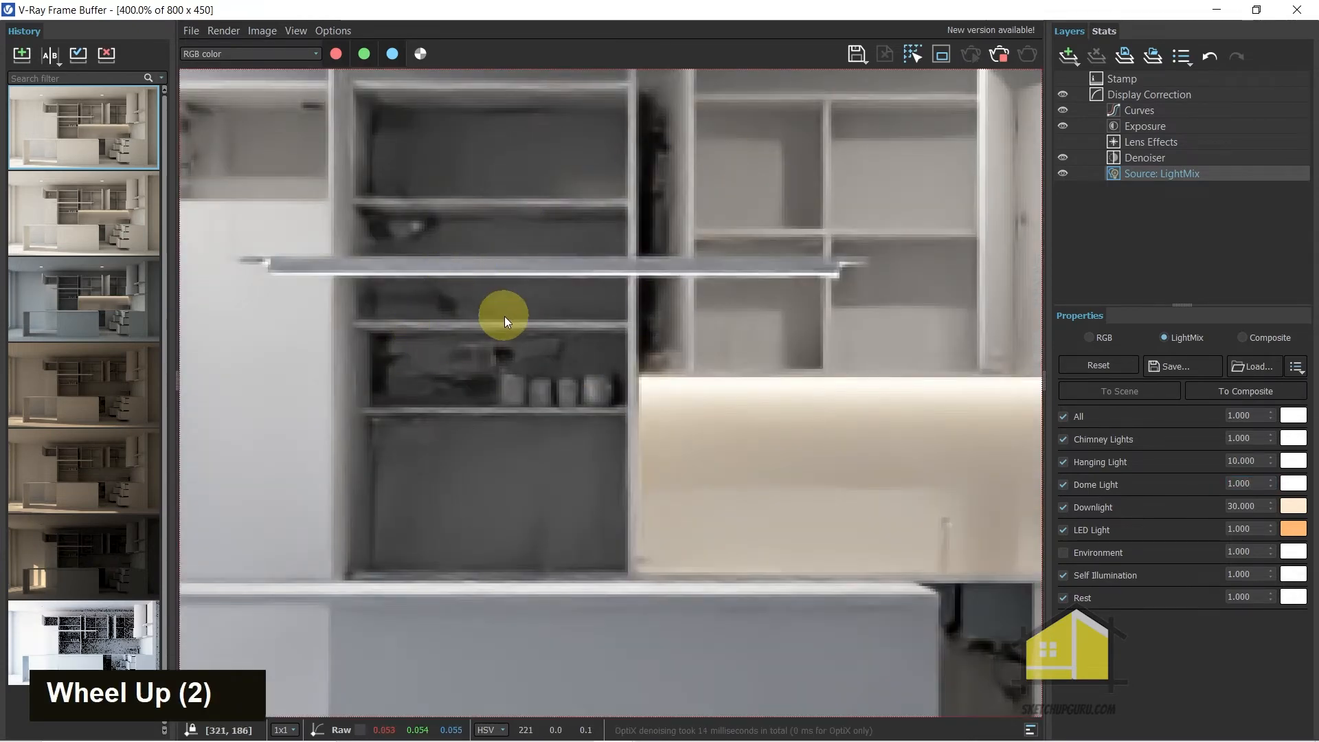
pyautogui.scroll(-1, 499, 320)
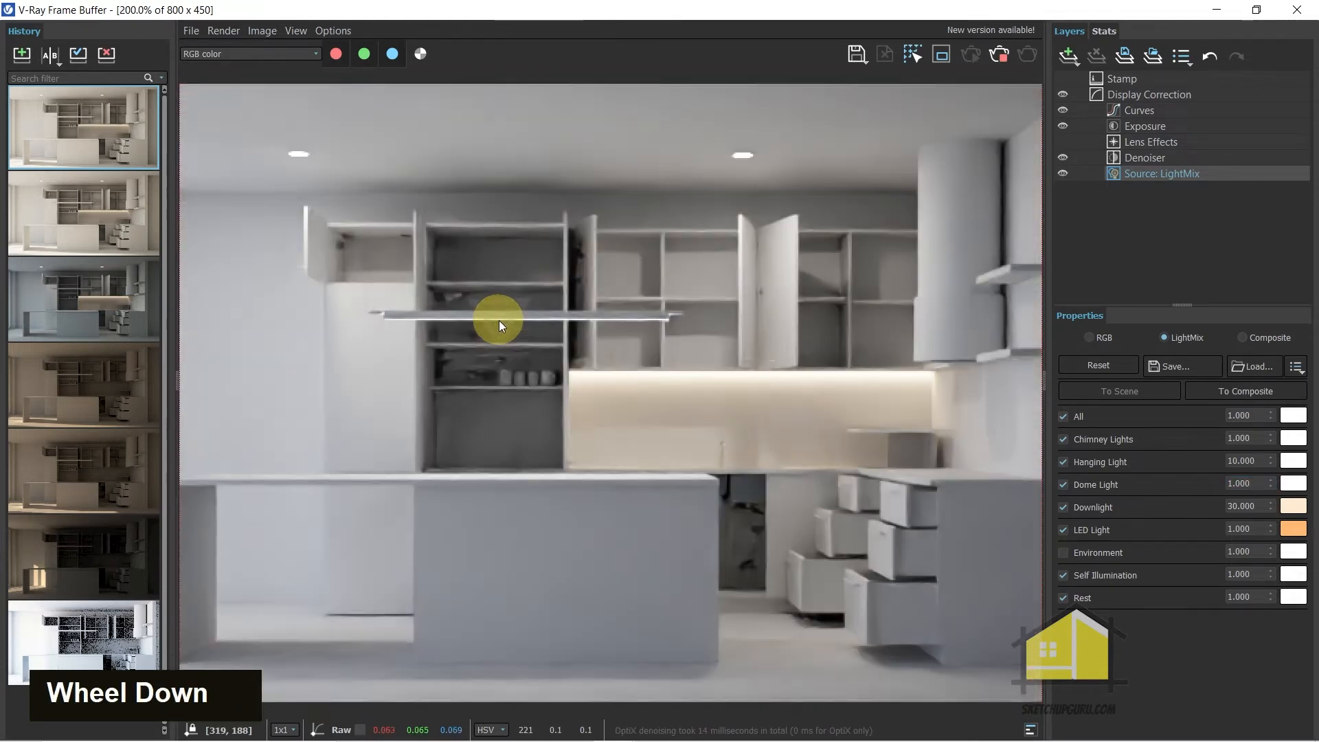
pyautogui.scroll(-1, 538, 409)
pyautogui.scroll(1, 601, 340)
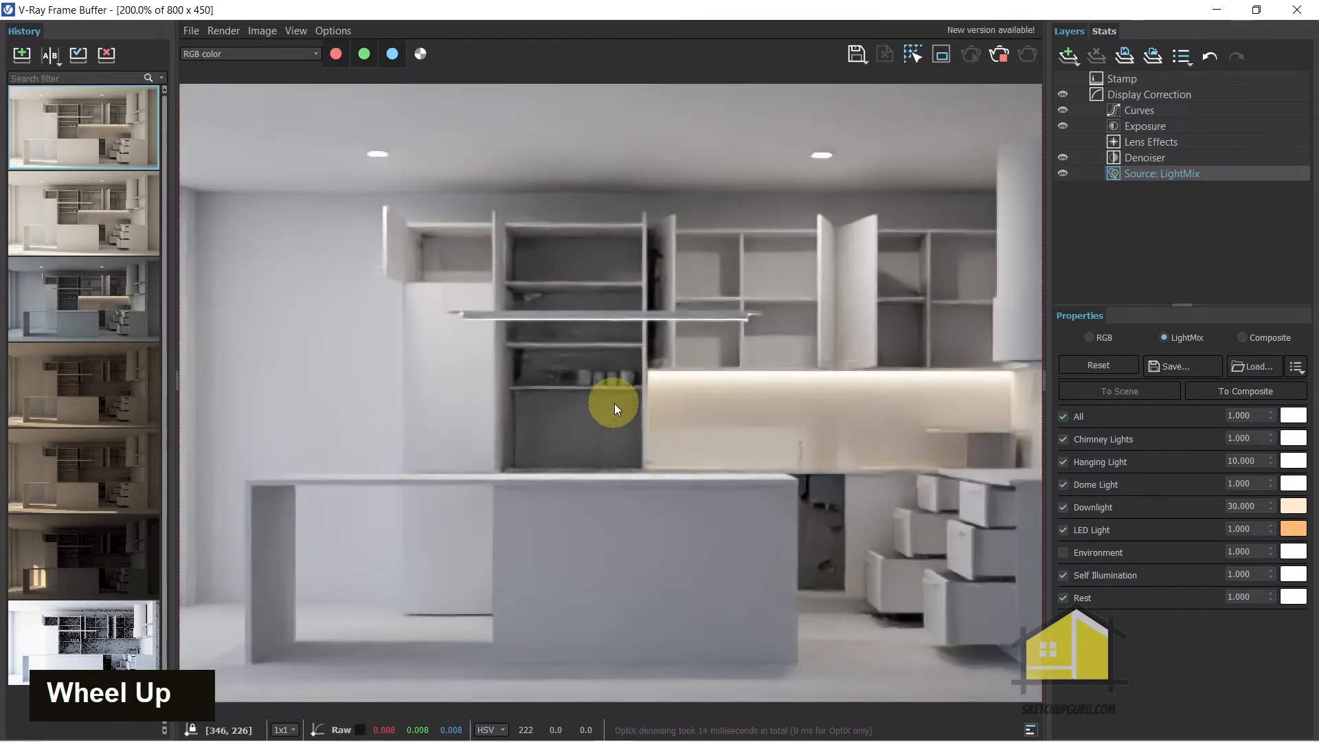
pyautogui.scroll(-1, 618, 400)
# Set the Dome Light's LightMix intensity to 1.128 and check the kitchen render up close
pyautogui.moveTo(1270, 486); pyautogui.dragTo(783, 457)
pyautogui.scroll(1, 639, 420)
pyautogui.scroll(-1, 643, 420)
pyautogui.scroll(1, 509, 362)
pyautogui.scroll(-1, 508, 362)
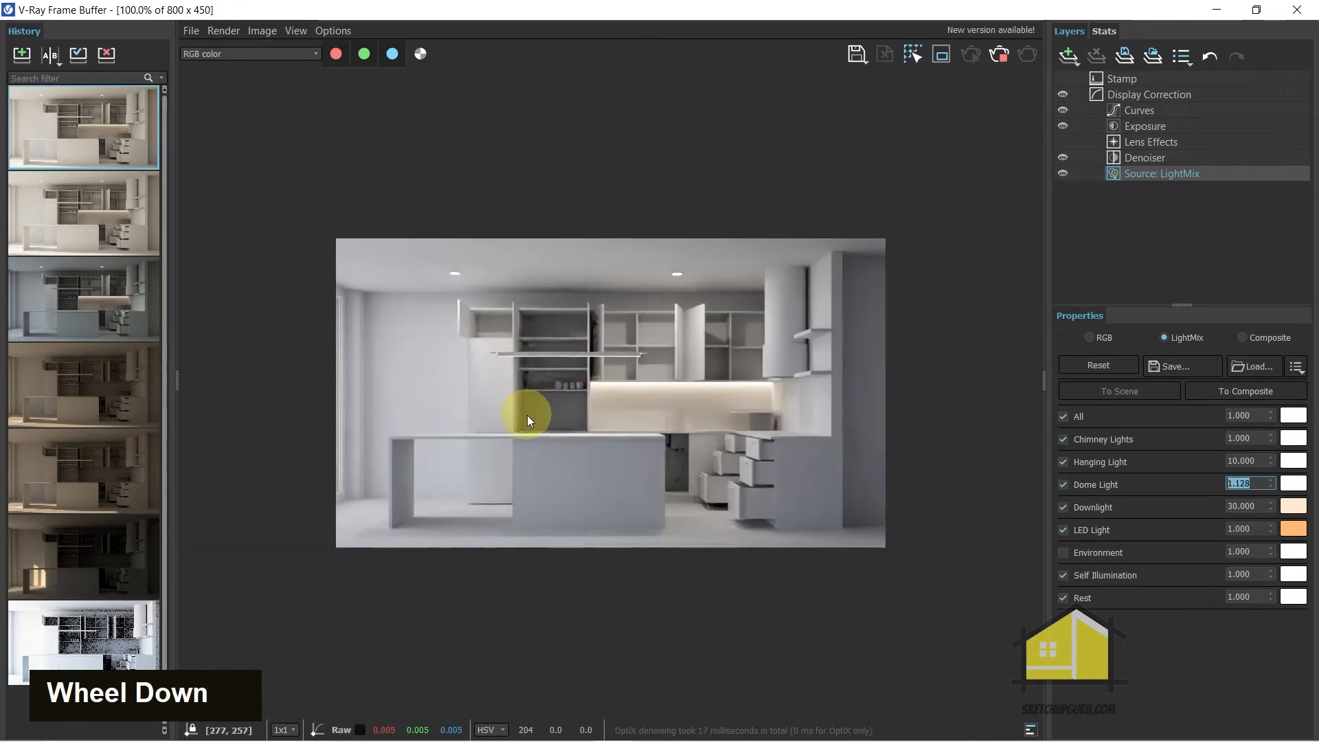
pyautogui.scroll(1, 528, 418)
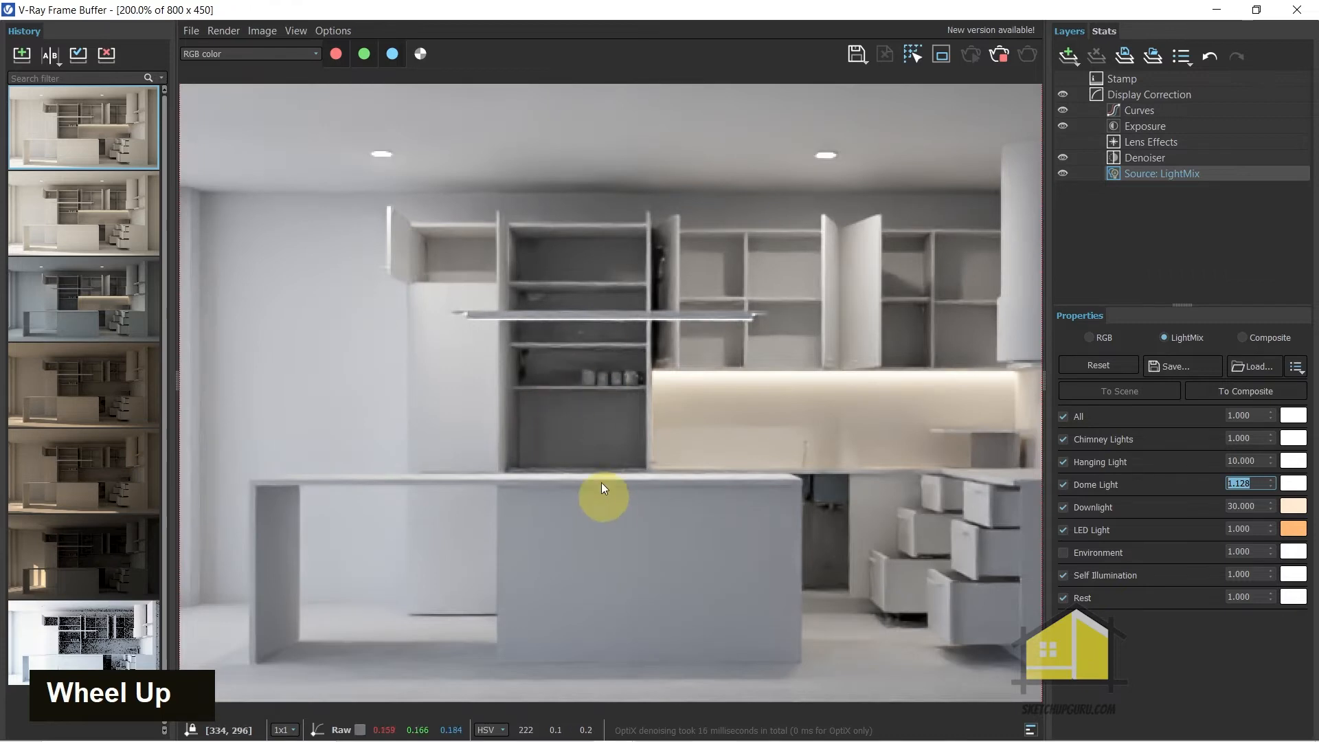
# Reset the Downlight's LightMix intensity to 1.000 and check the lighting across the whole render
pyautogui.scroll(-1, 560, 442)
pyautogui.scroll(1, 554, 439)
pyautogui.scroll(-1, 549, 437)
pyautogui.scroll(1, 536, 400)
pyautogui.scroll(-1, 656, 423)
pyautogui.scroll(1, 447, 312)
pyautogui.scroll(-1, 522, 344)
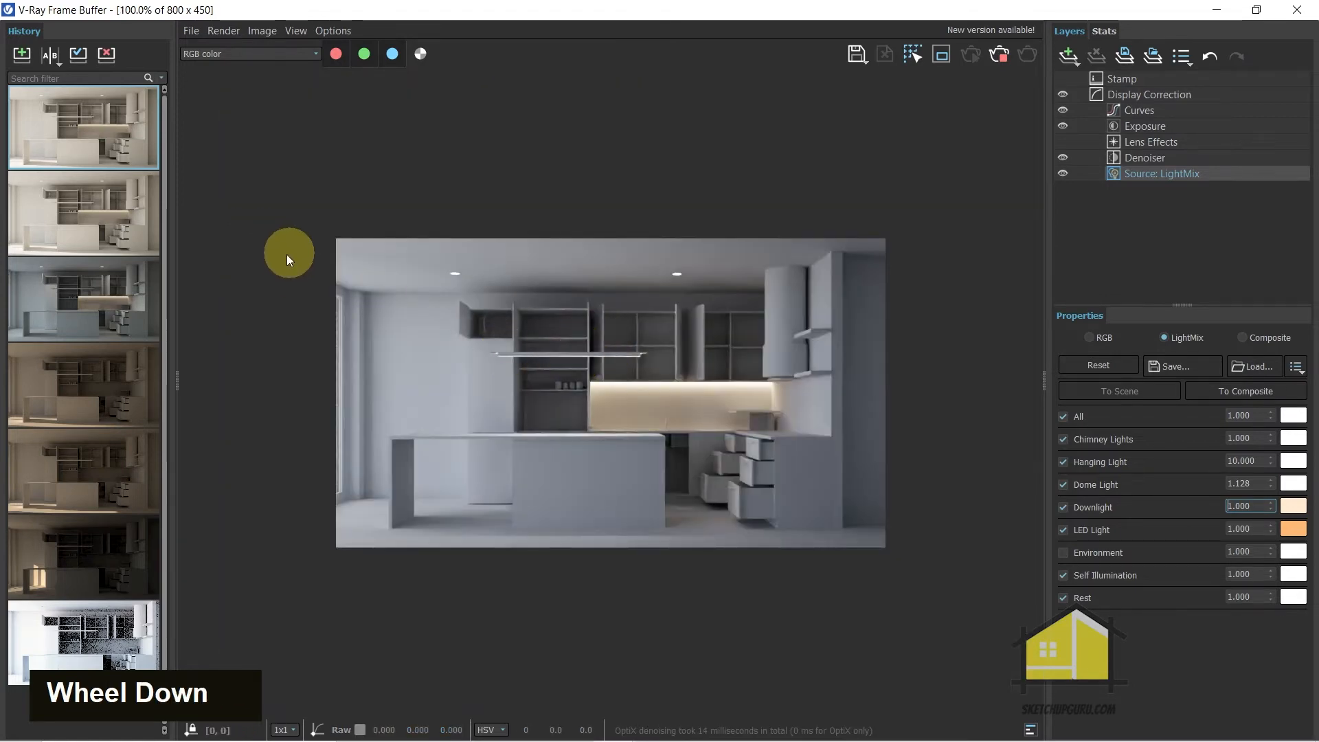
# Save the current render to the history and compare it side by side with the third history render
pyautogui.click(24, 49)
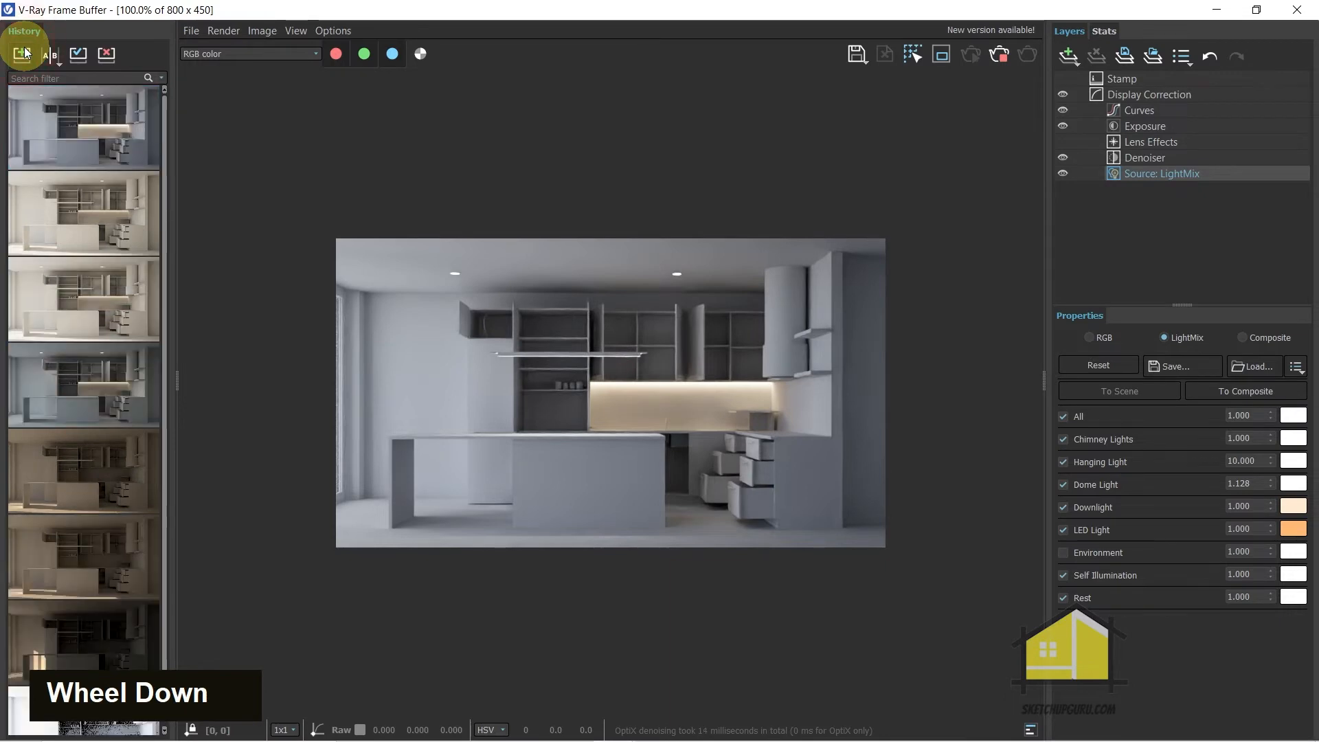
pyautogui.click(46, 61)
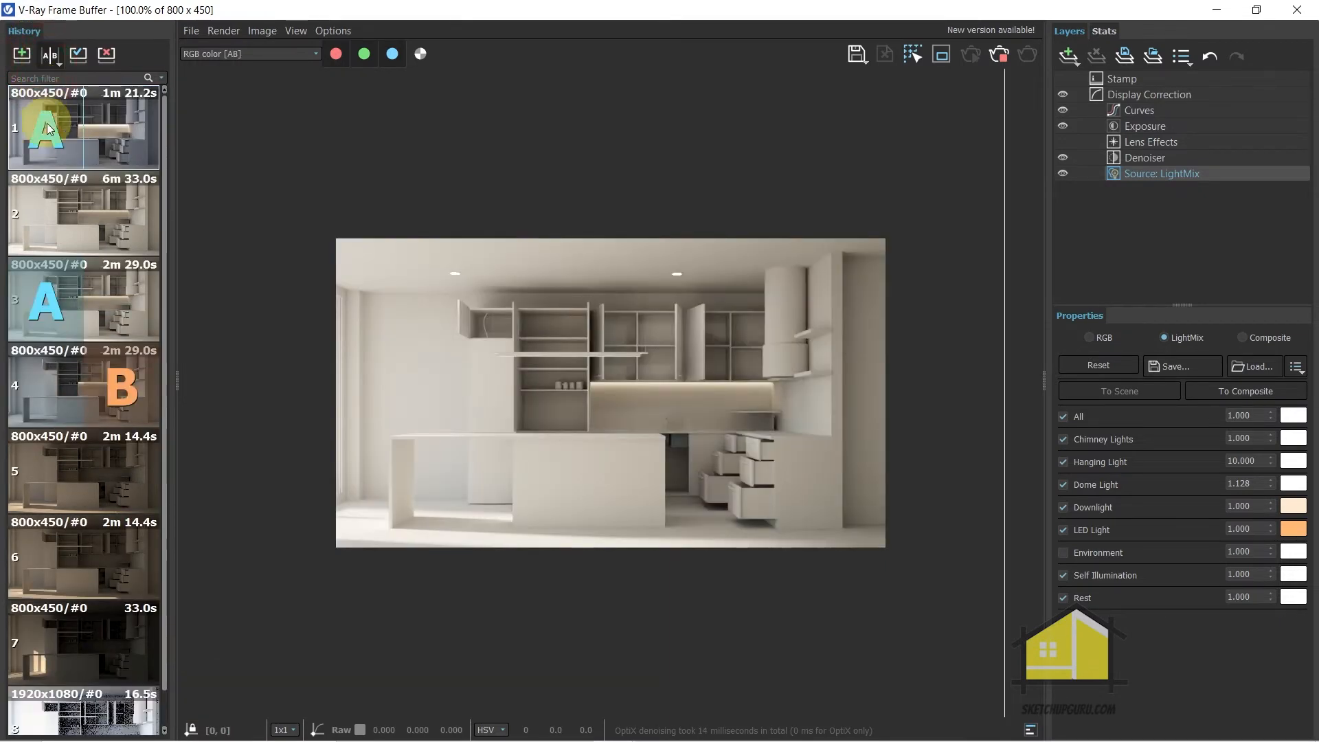
pyautogui.click(47, 130)
pyautogui.moveTo(902, 407); pyautogui.dragTo(959, 314)
pyautogui.click(119, 292)
pyautogui.scroll(-2, 550, 382)
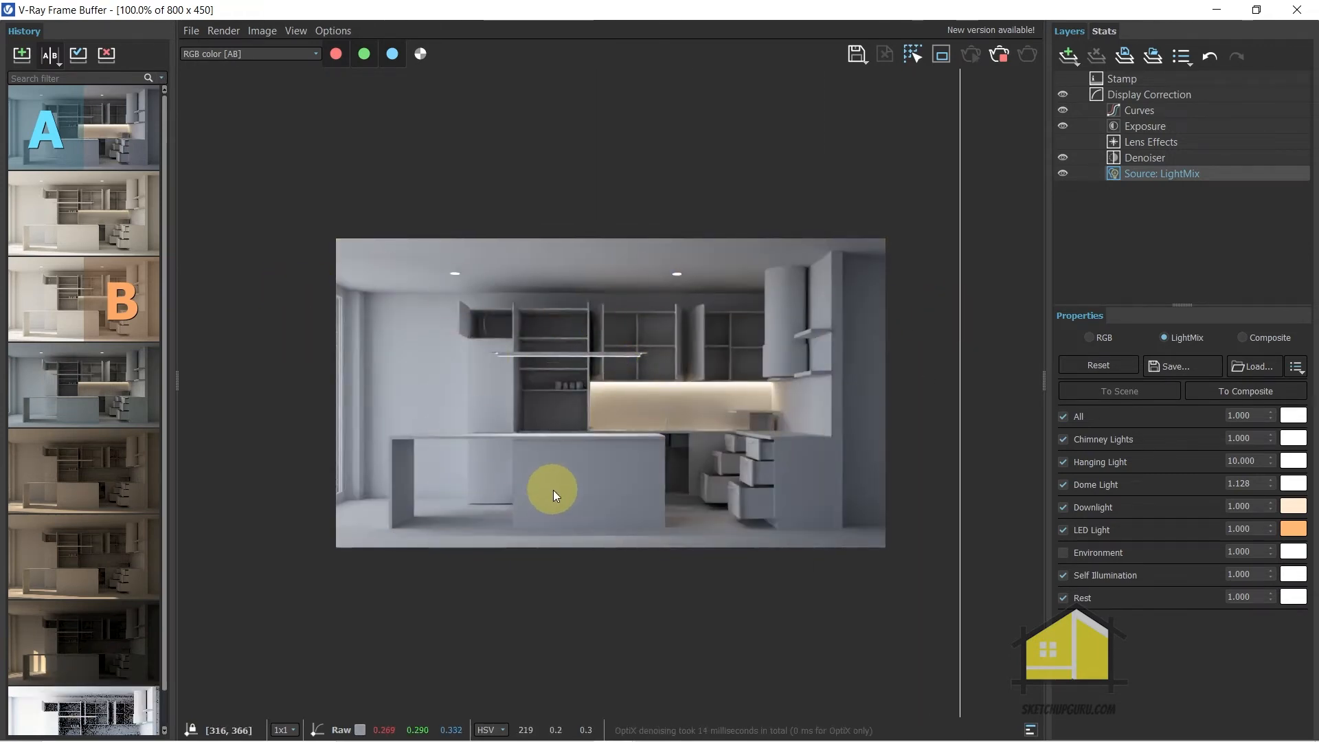
# Rotate the Dome Light's HDR bitmap to -313.9 in its texture placement
pyautogui.doubleClick(518, 11)
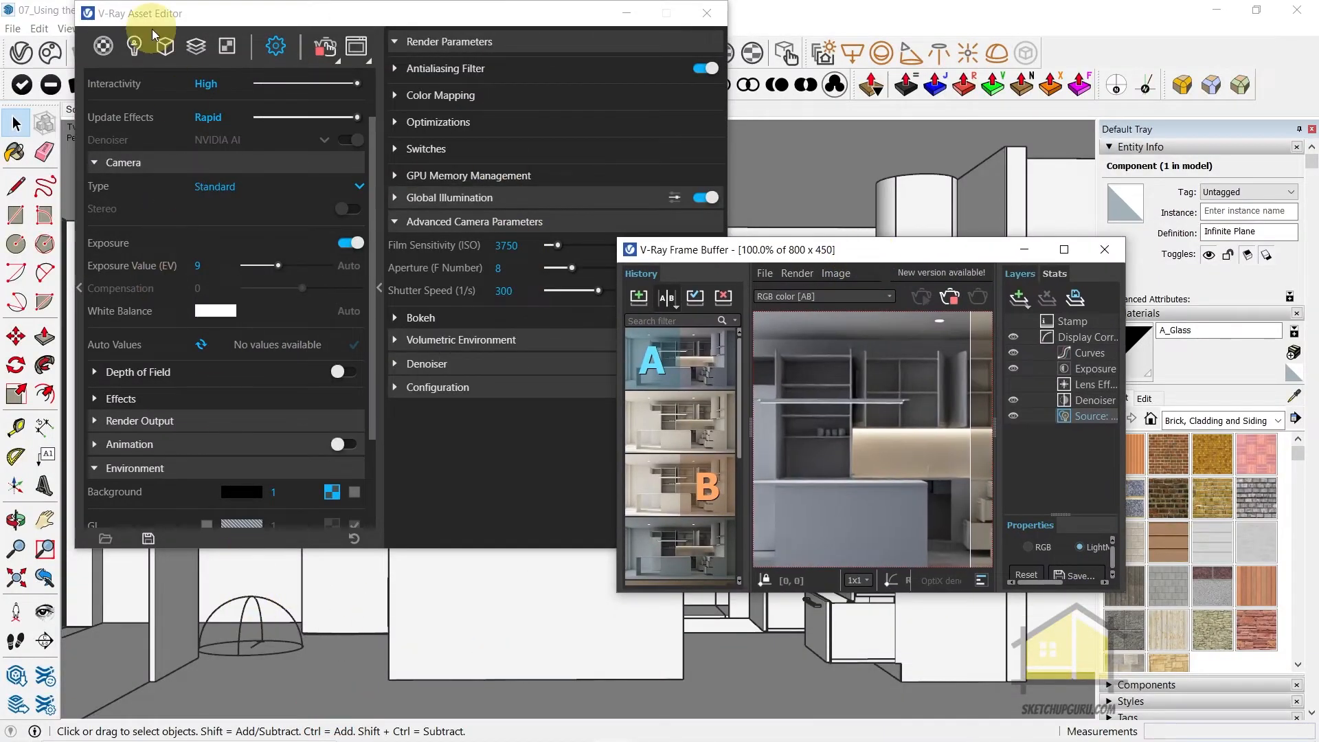
pyautogui.click(134, 46)
pyautogui.click(139, 148)
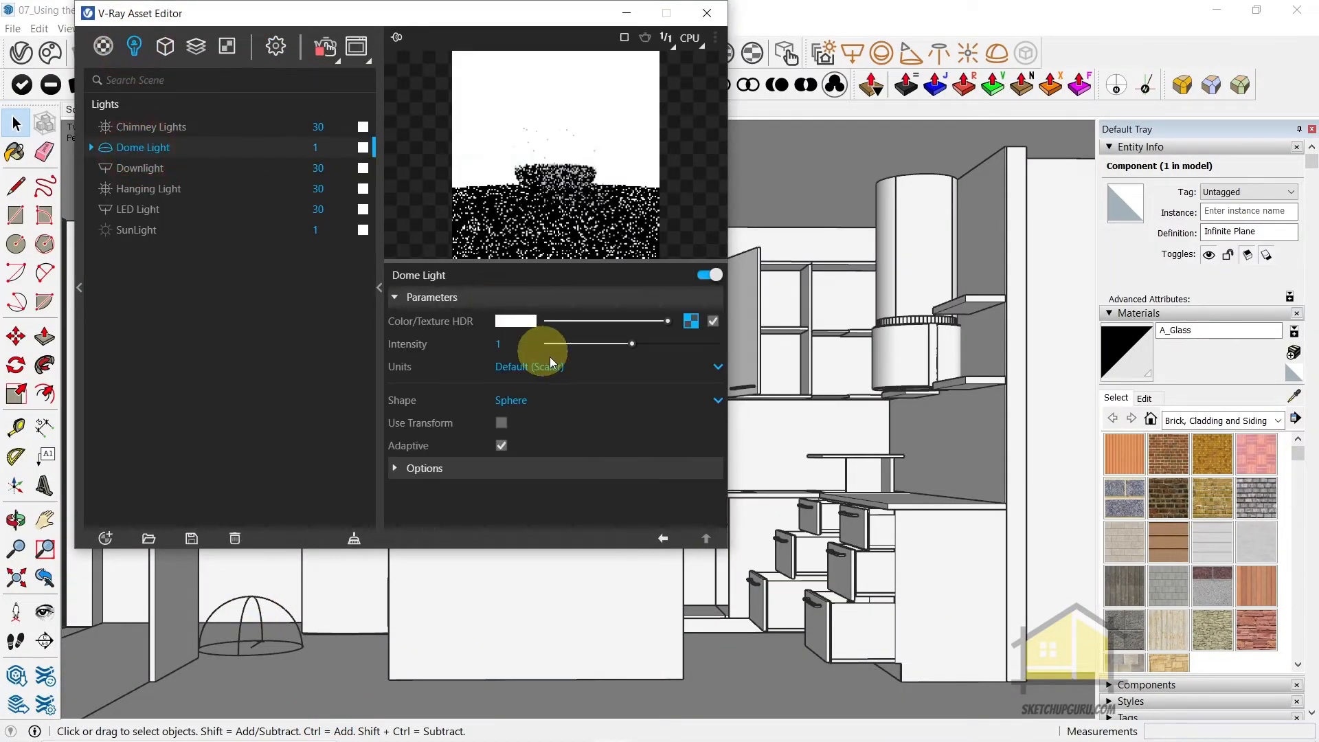
pyautogui.click(693, 321)
pyautogui.moveTo(565, 446)
pyautogui.mouseDown()
pyautogui.moveTo(595, 483)
pyautogui.moveTo(569, 472)
pyautogui.mouseUp()
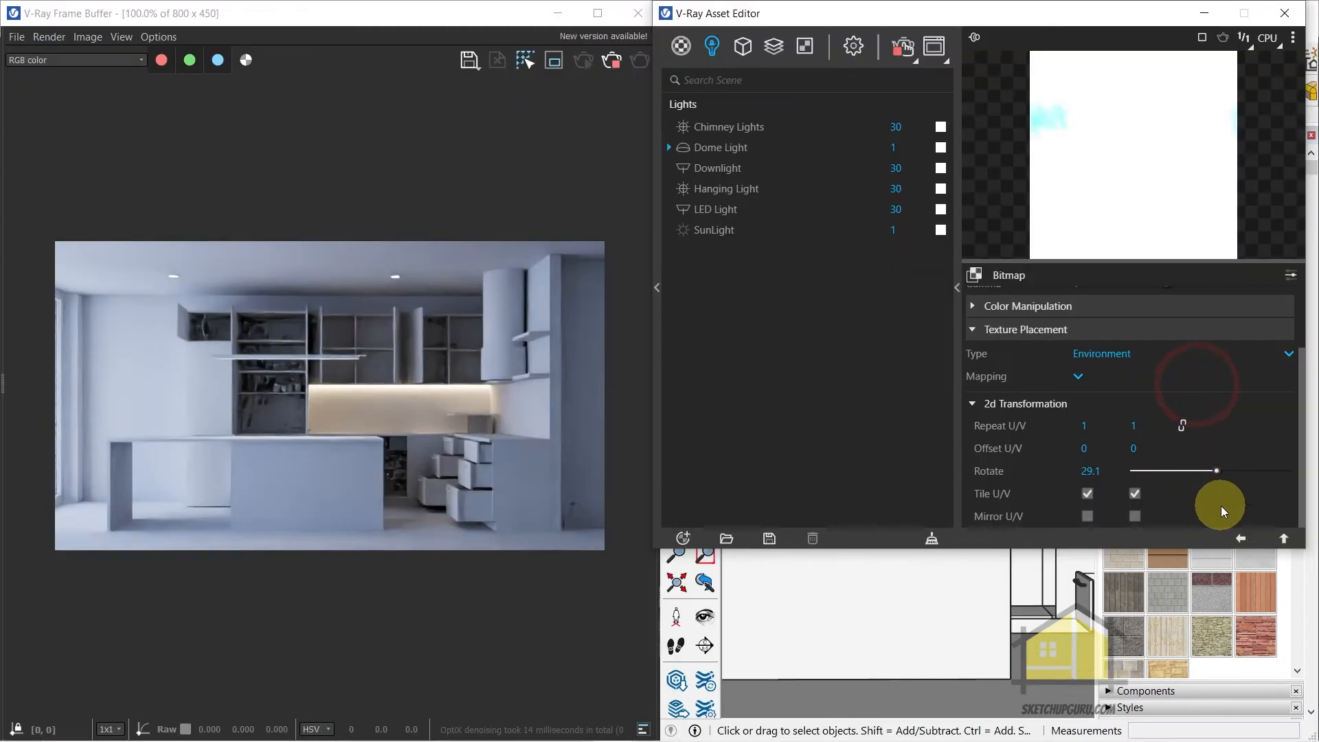
pyautogui.moveTo(1217, 471); pyautogui.dragTo(1153, 471)
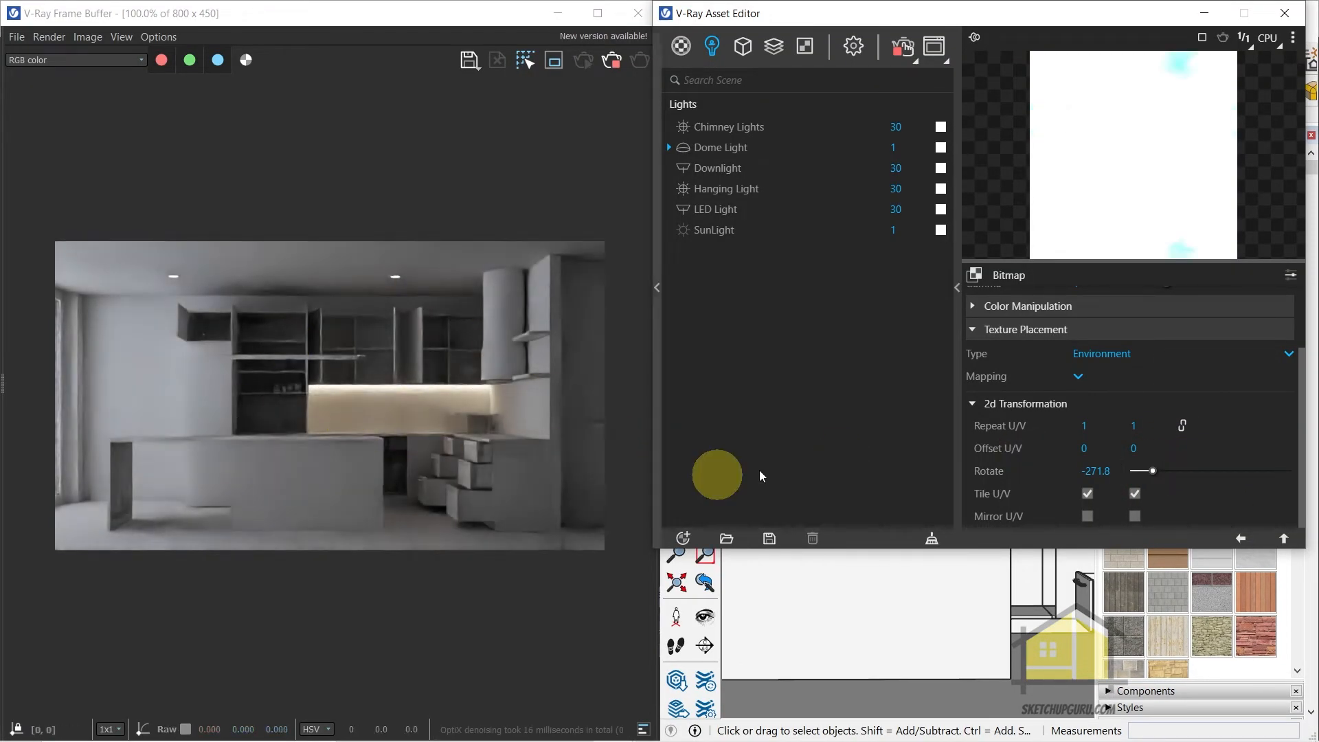
pyautogui.moveTo(1153, 471); pyautogui.dragTo(1144, 471)
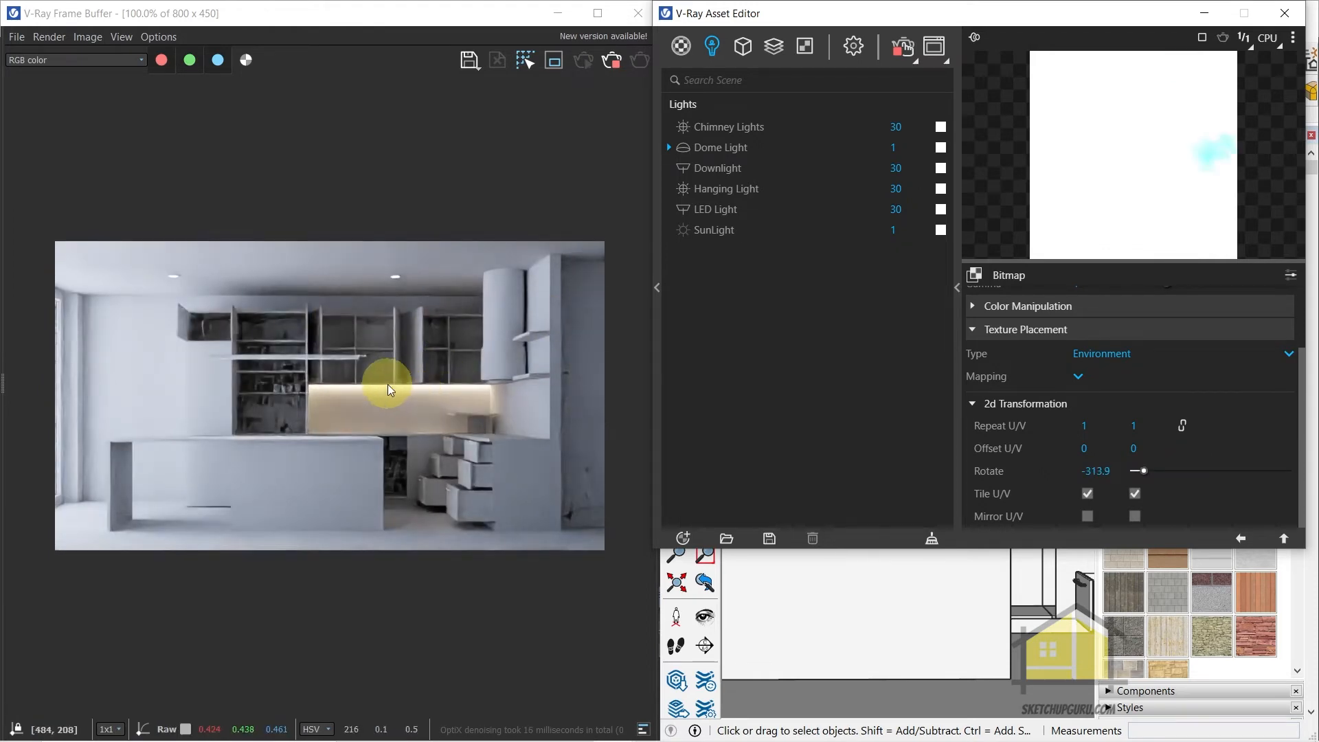
# Examine the render with the rotated HDRI up close in the frame buffer and bring up an earlier history render
pyautogui.scroll(-2, 228, 391)
pyautogui.scroll(1, 275, 402)
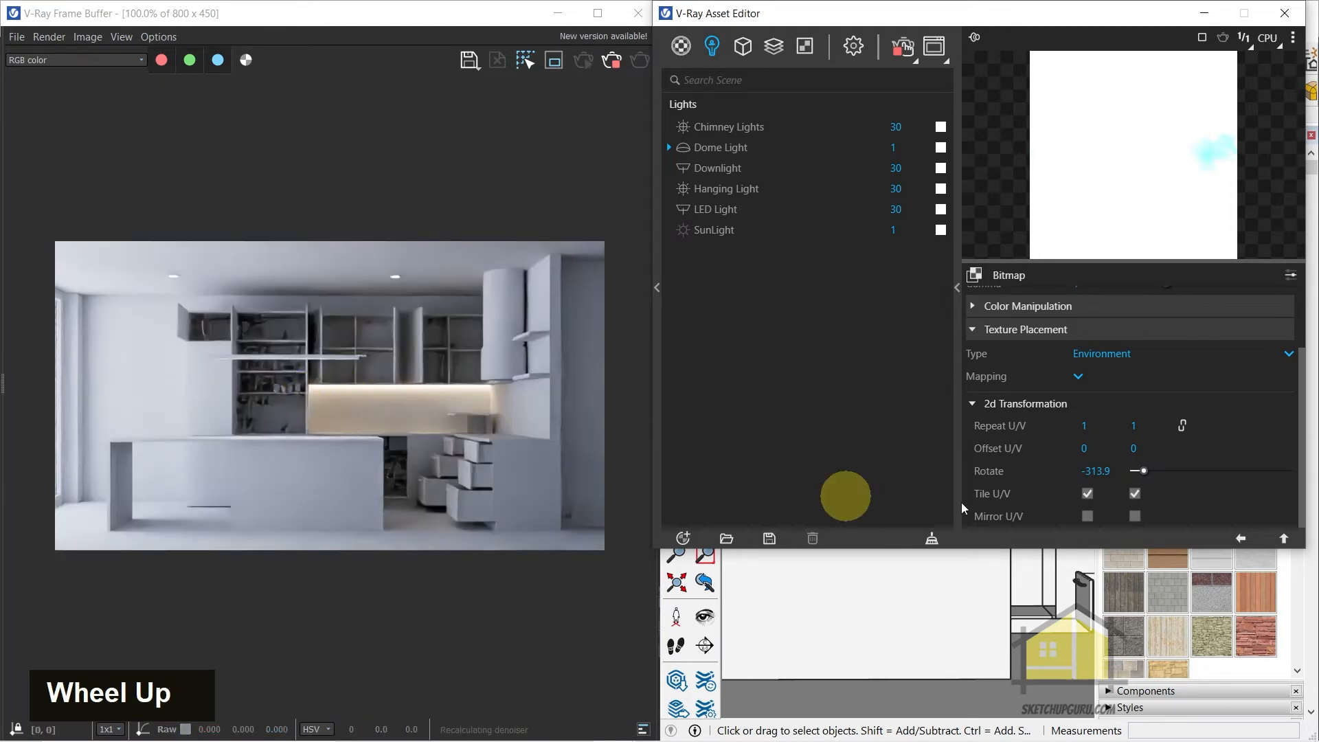
pyautogui.click(934, 46)
pyautogui.scroll(-1, 655, 345)
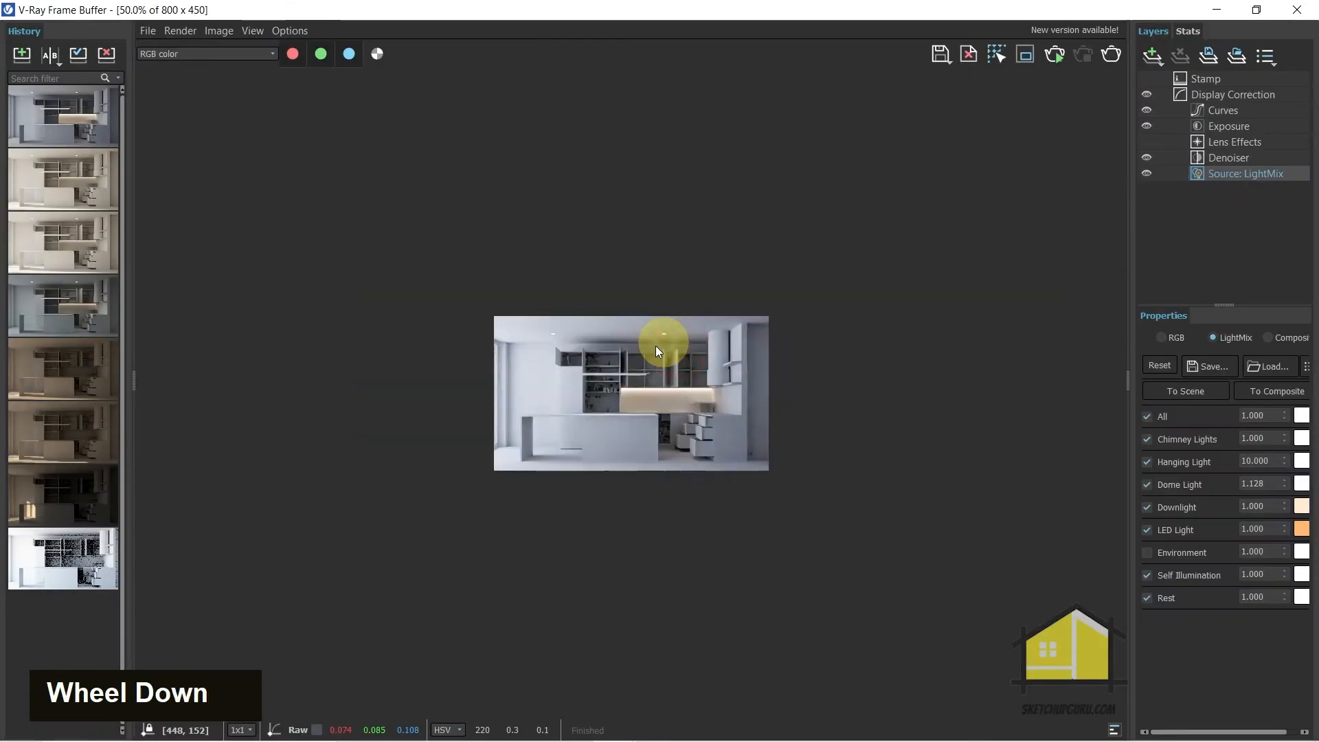
pyautogui.scroll(1, 645, 362)
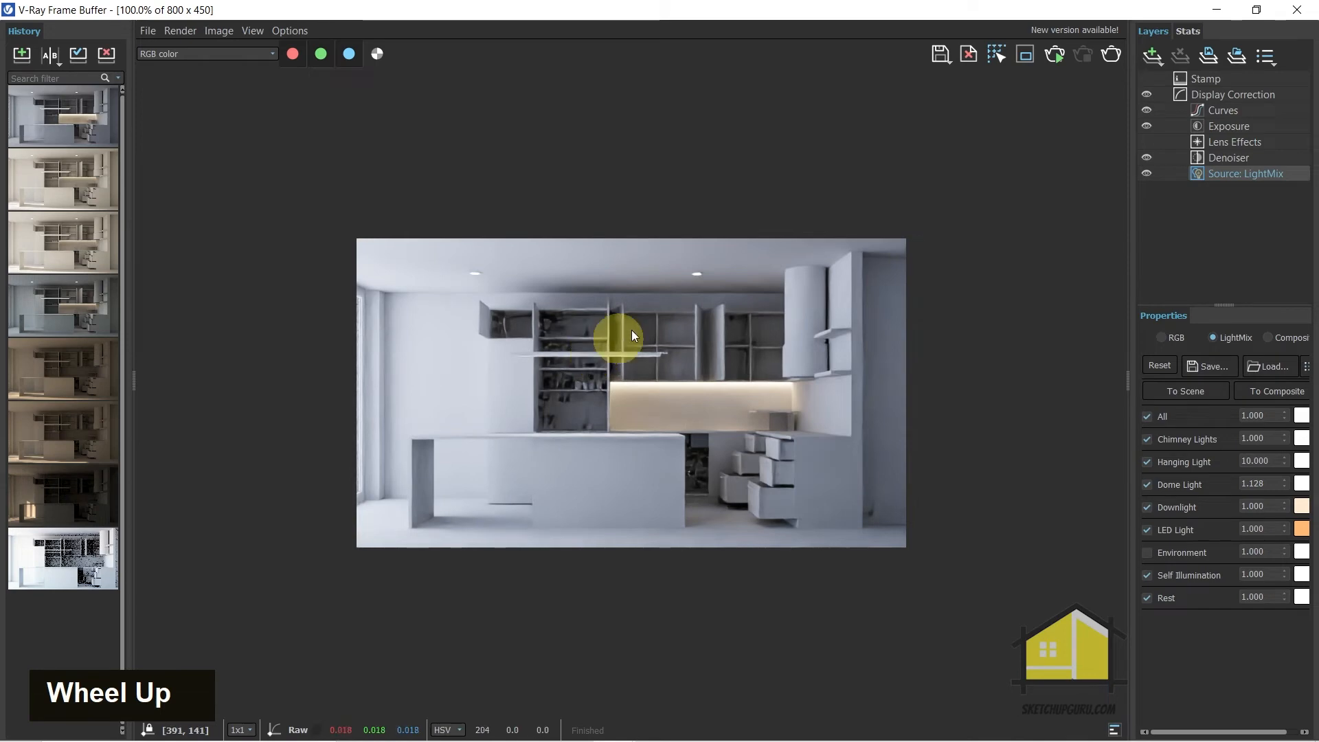
pyautogui.doubleClick(55, 175)
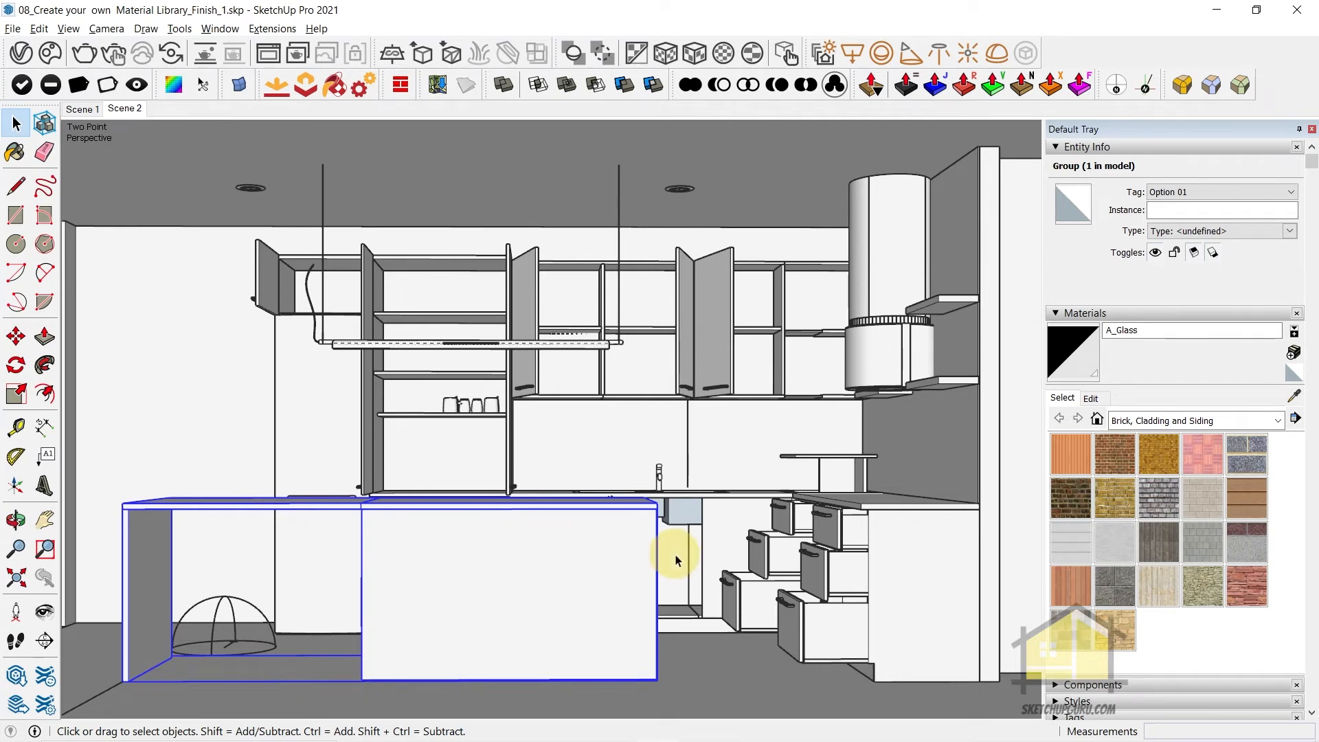
# Open the V-Ray material library and close the Vray Interior Library location
pyautogui.click(21, 52)
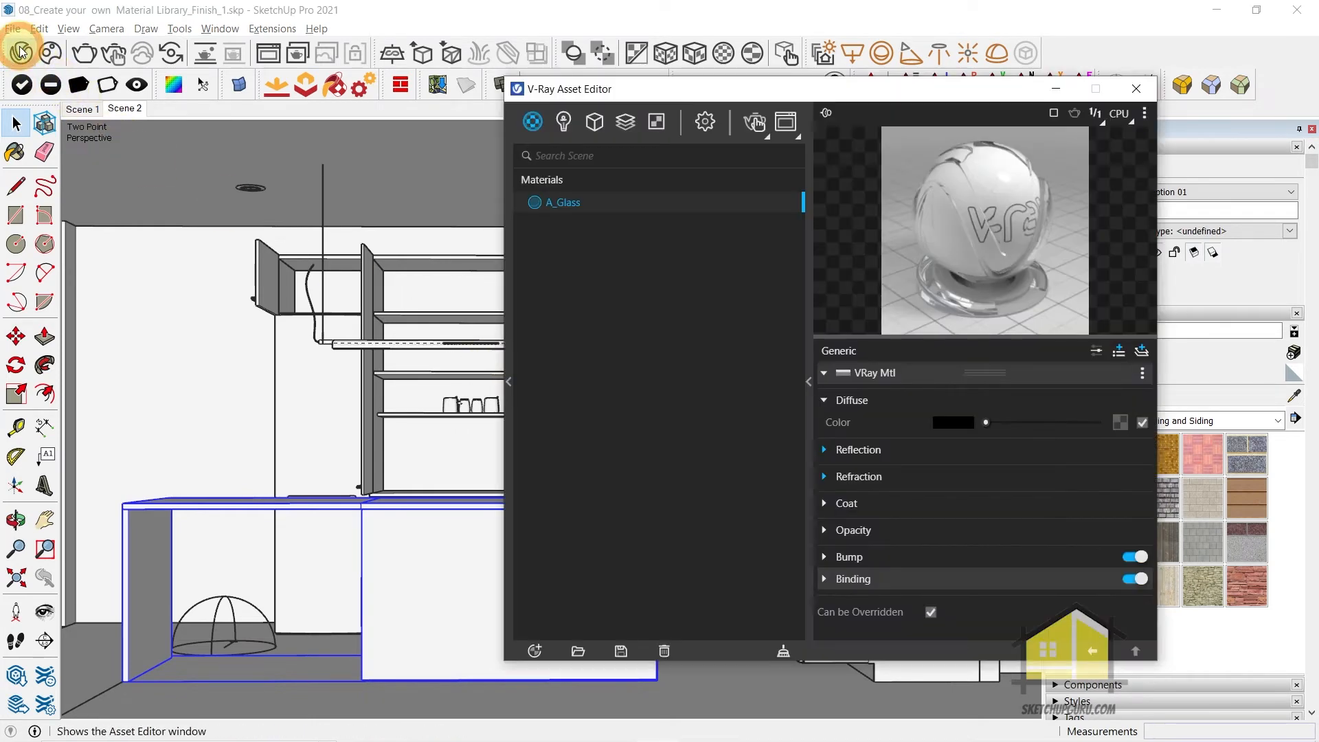
pyautogui.click(508, 377)
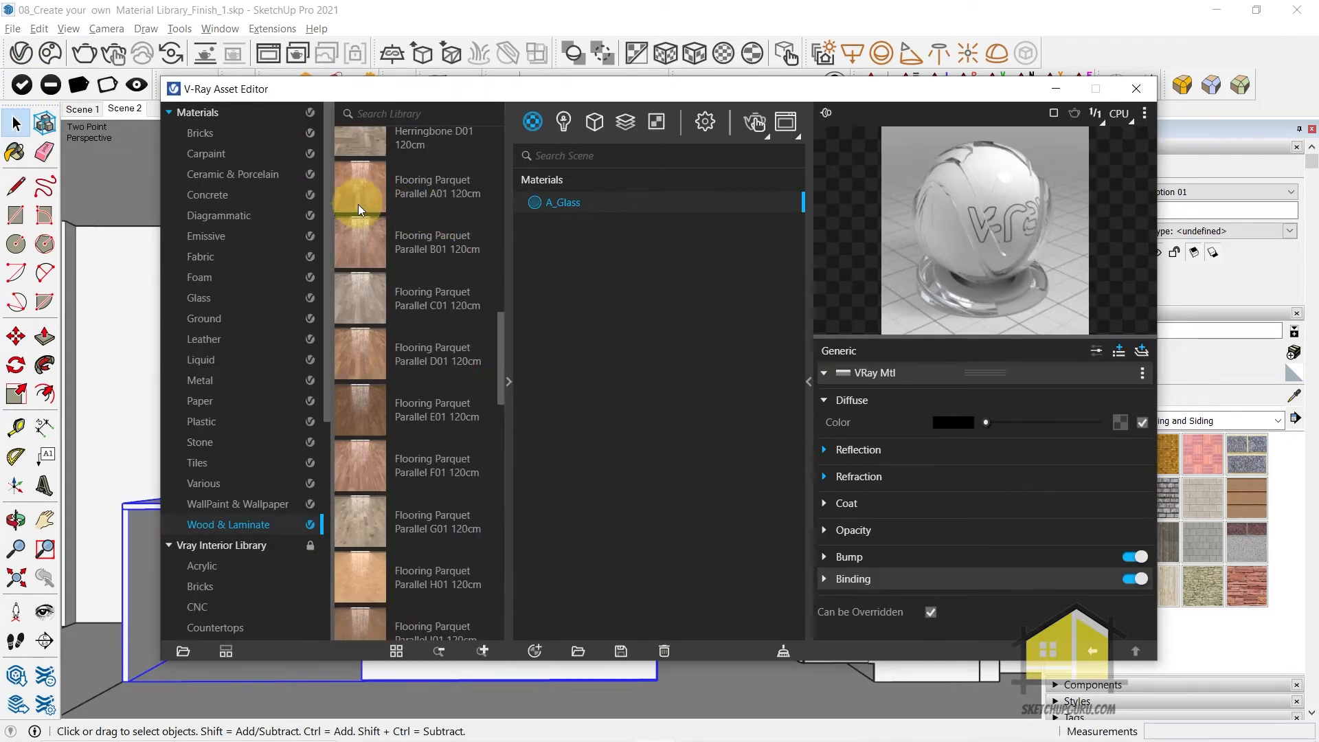
pyautogui.scroll(3, 278, 347)
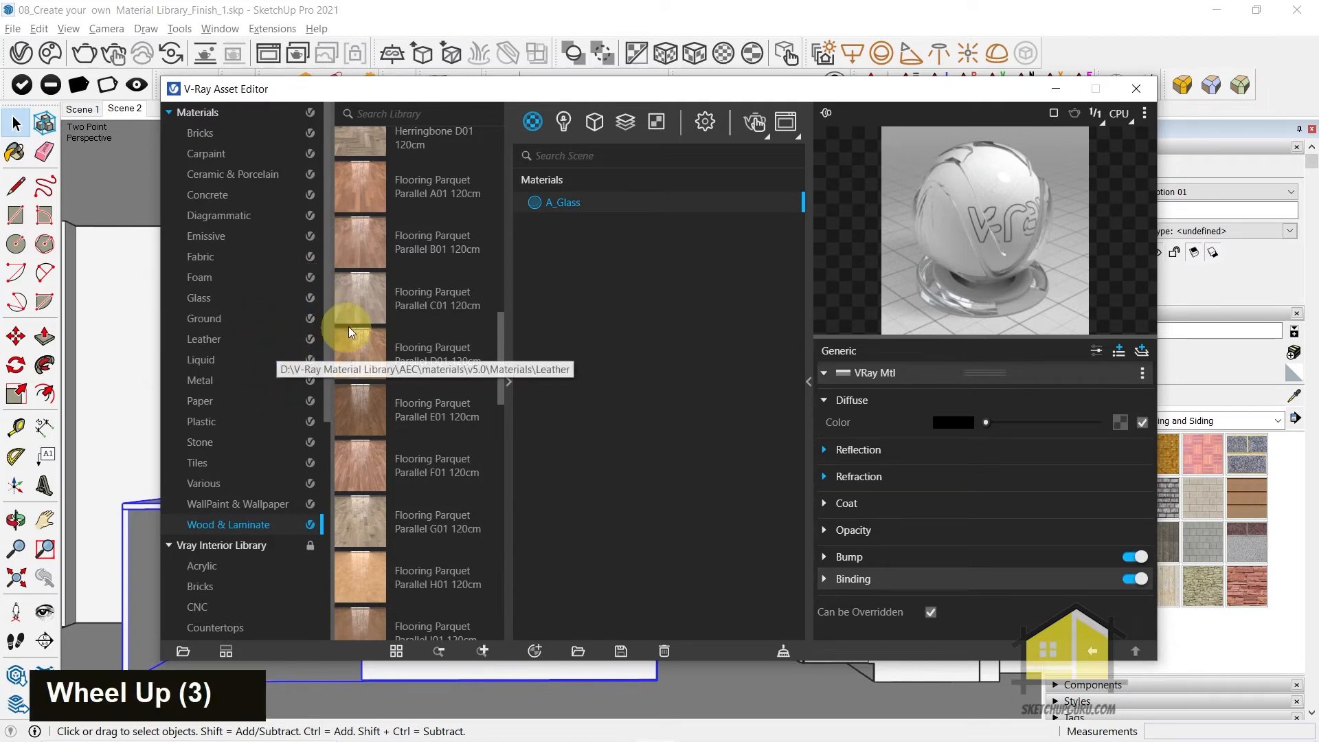
pyautogui.click(236, 547)
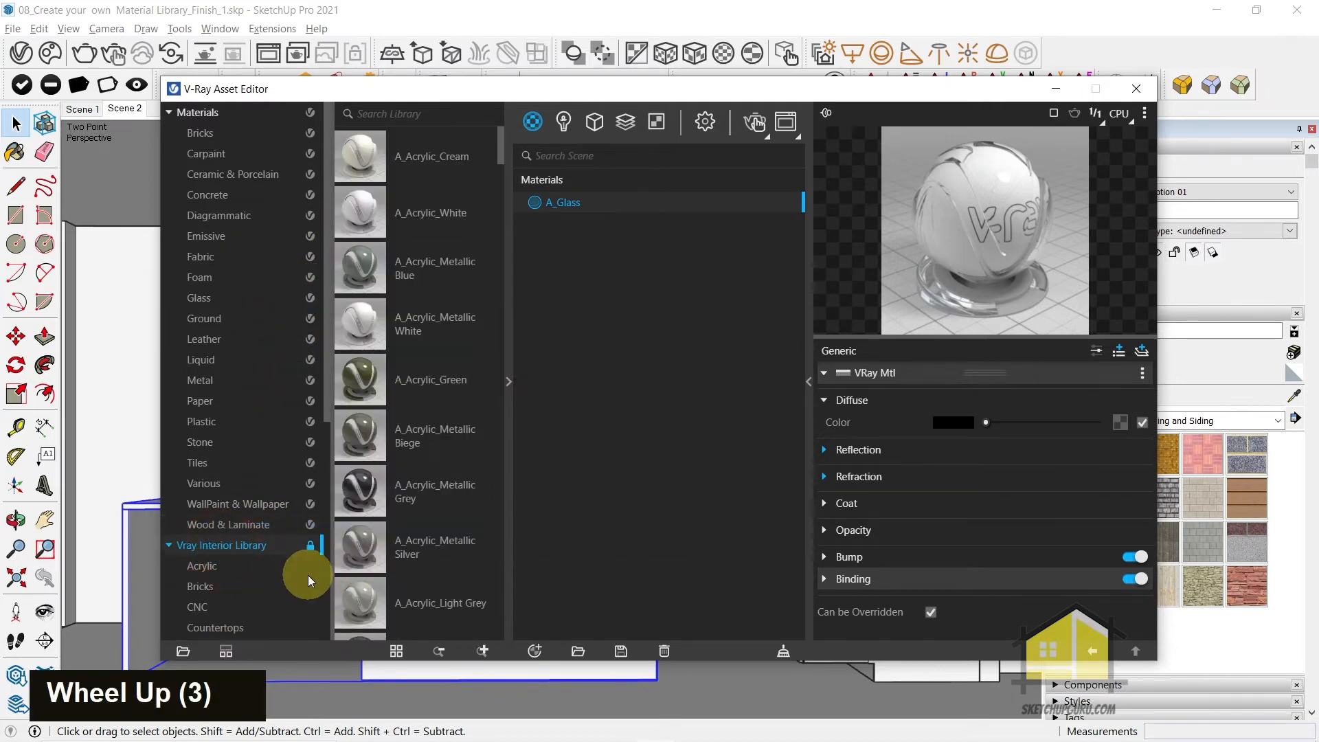
pyautogui.rightClick(239, 546)
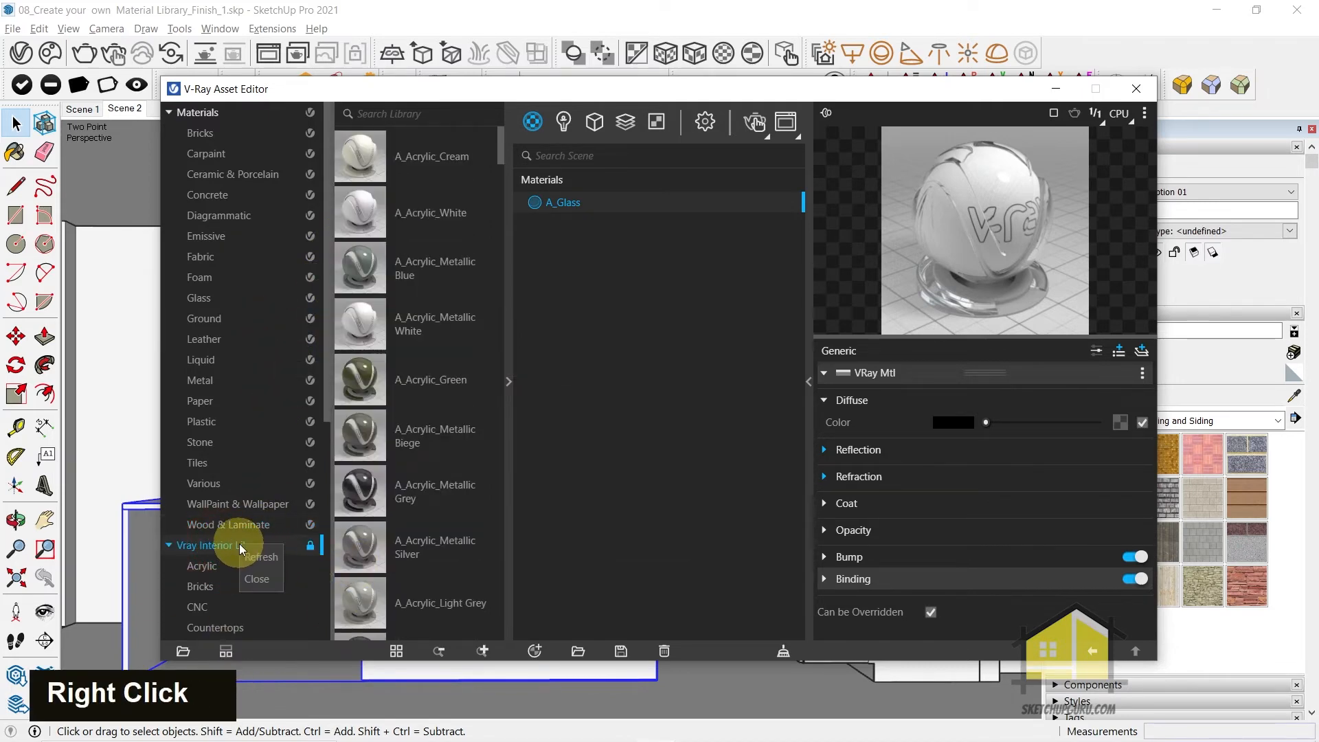
pyautogui.click(266, 581)
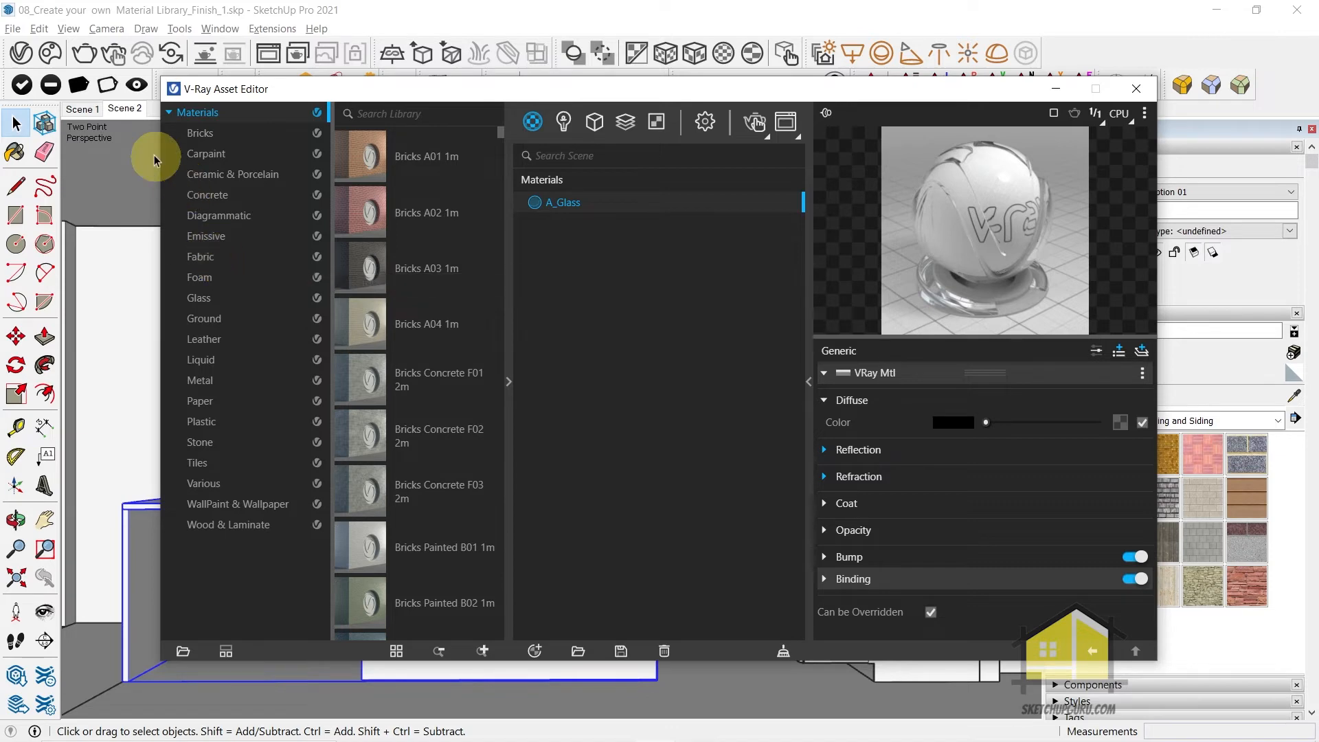
# Check the material library's download location in the configuration settings and look through the Bricks, Carpaint and Ceramic & Porcelain categories
pyautogui.click(705, 121)
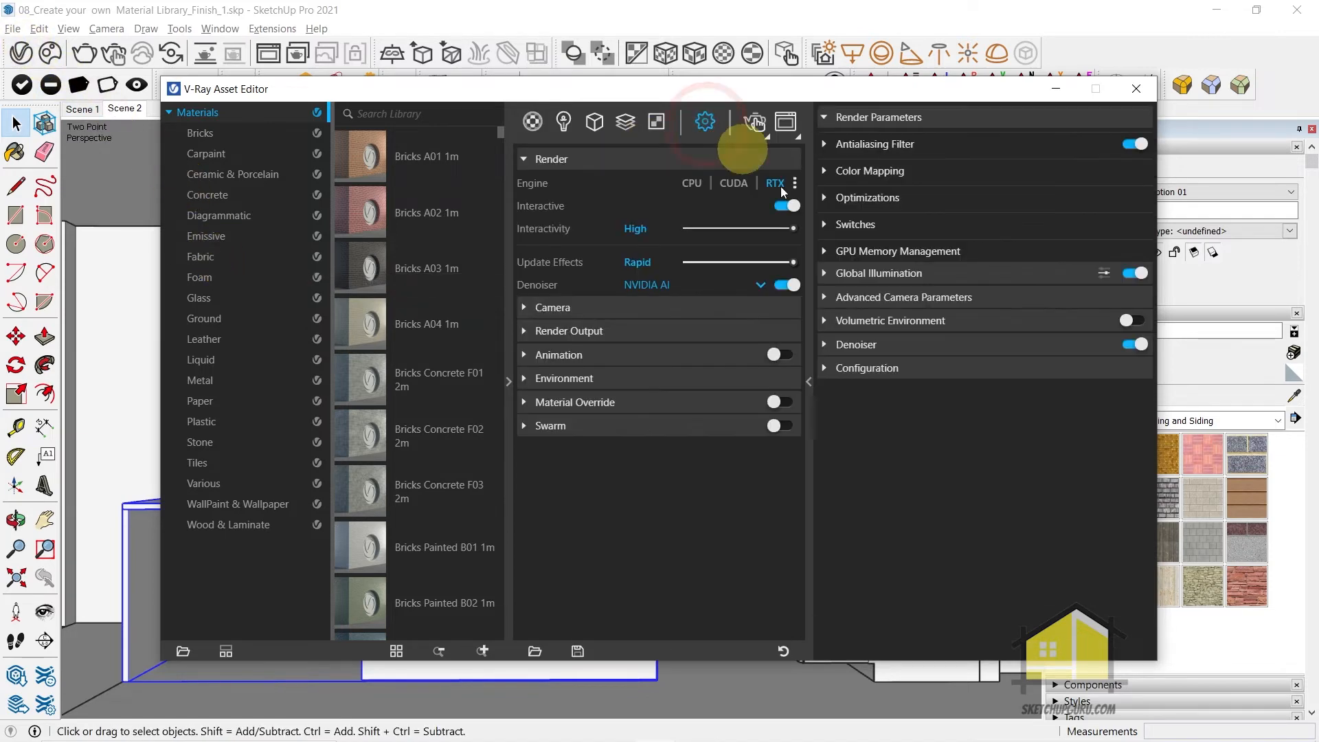
pyautogui.click(854, 372)
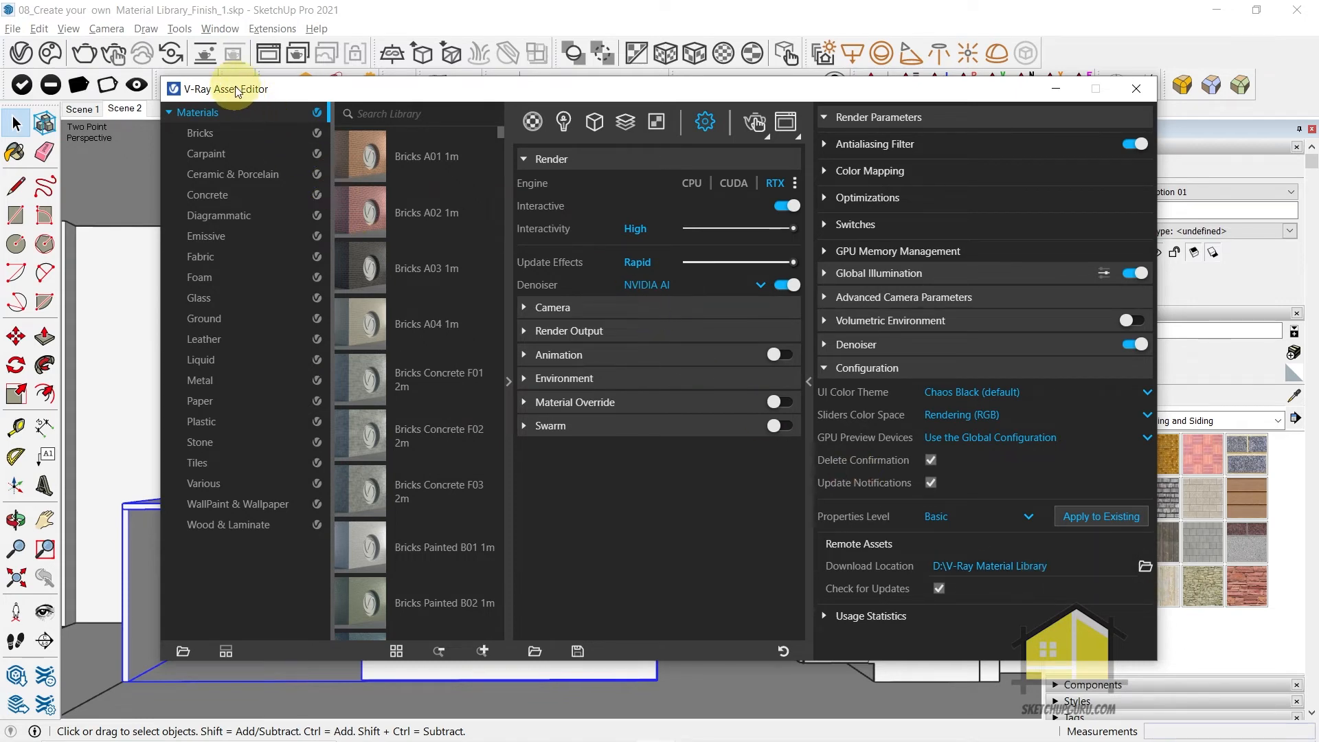
pyautogui.click(207, 134)
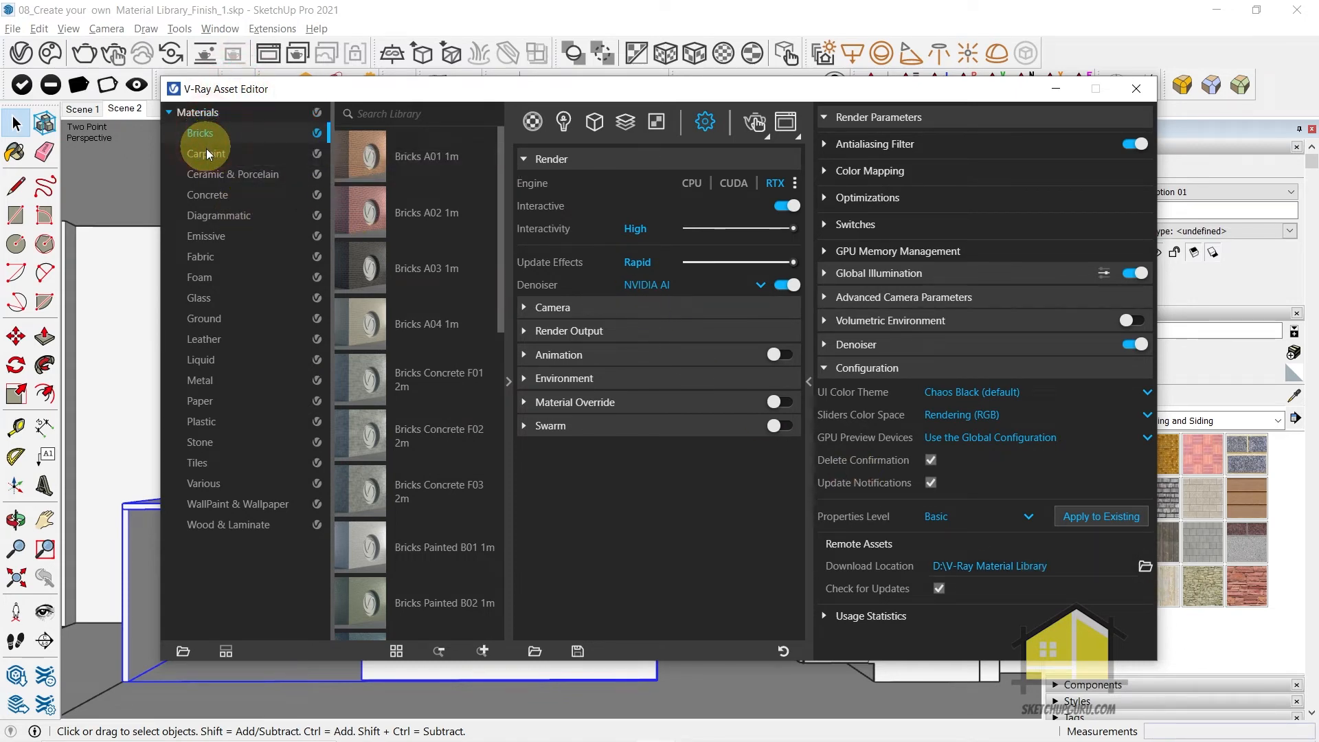
pyautogui.click(207, 154)
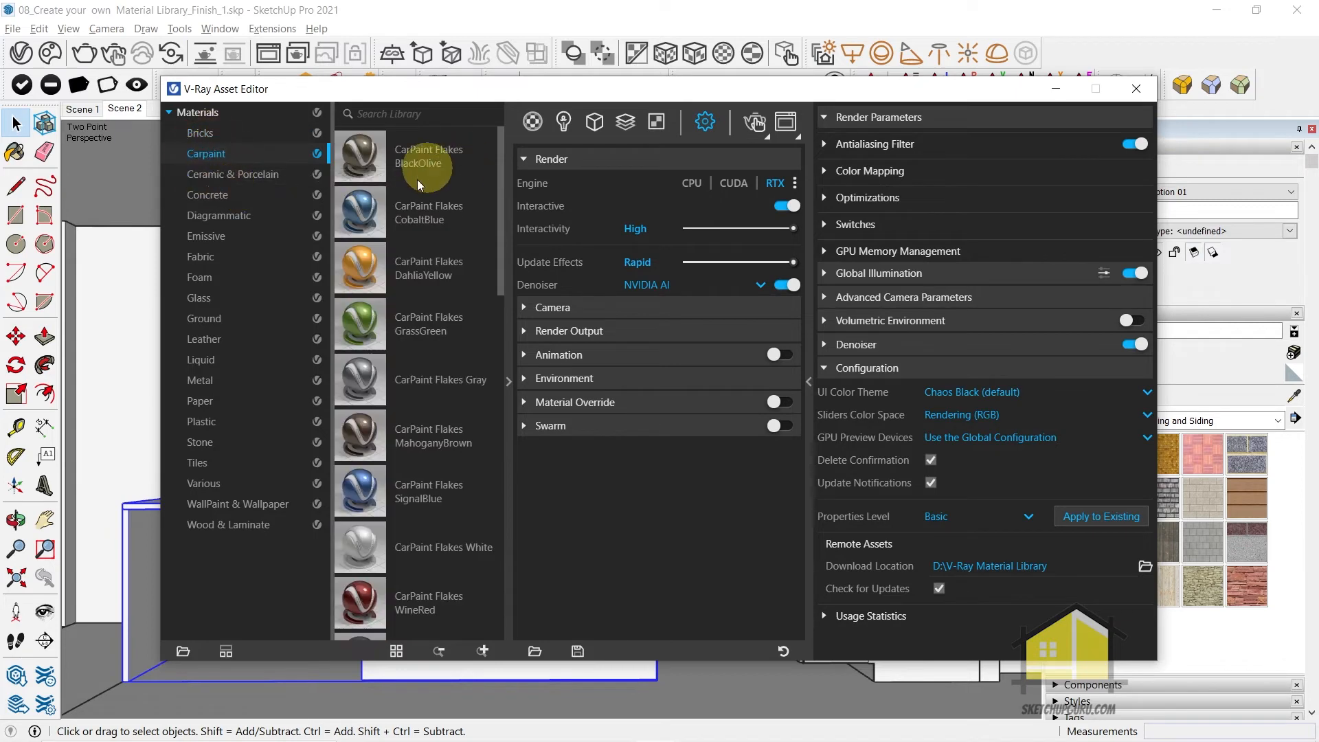
pyautogui.click(237, 173)
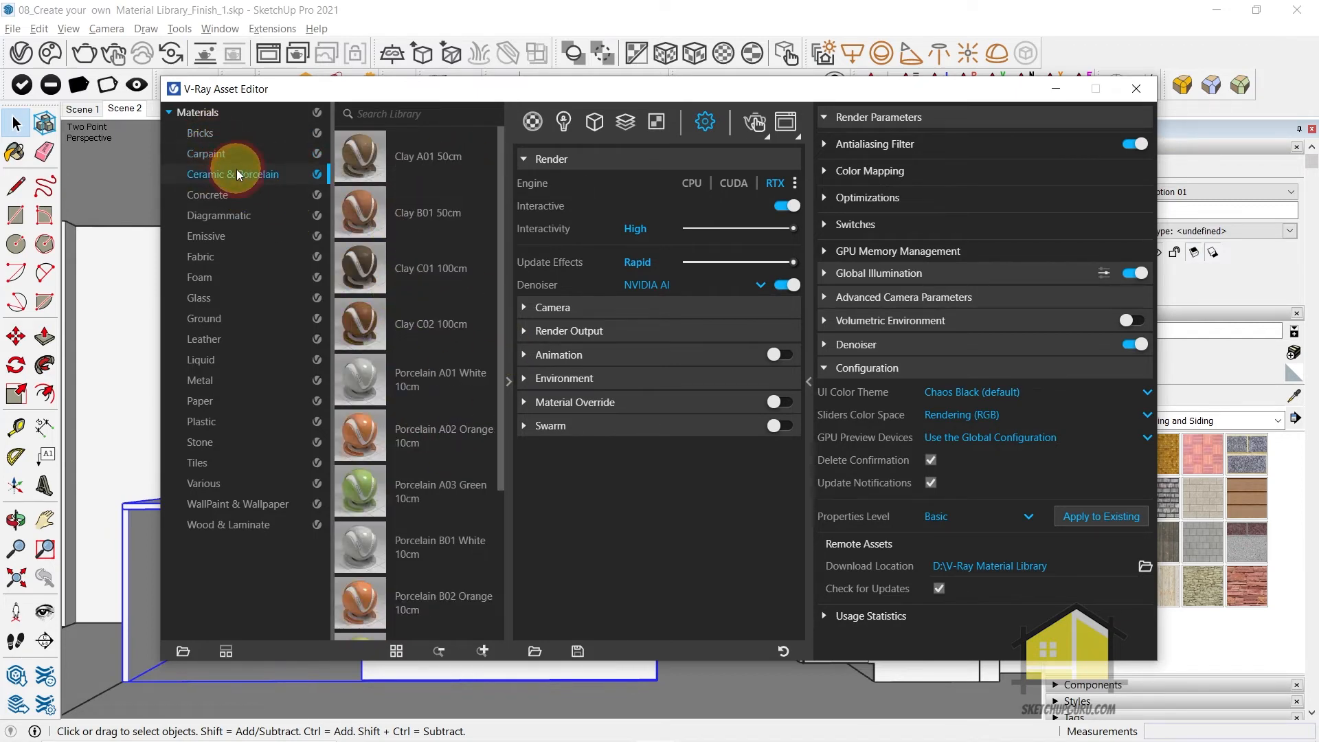
pyautogui.click(206, 133)
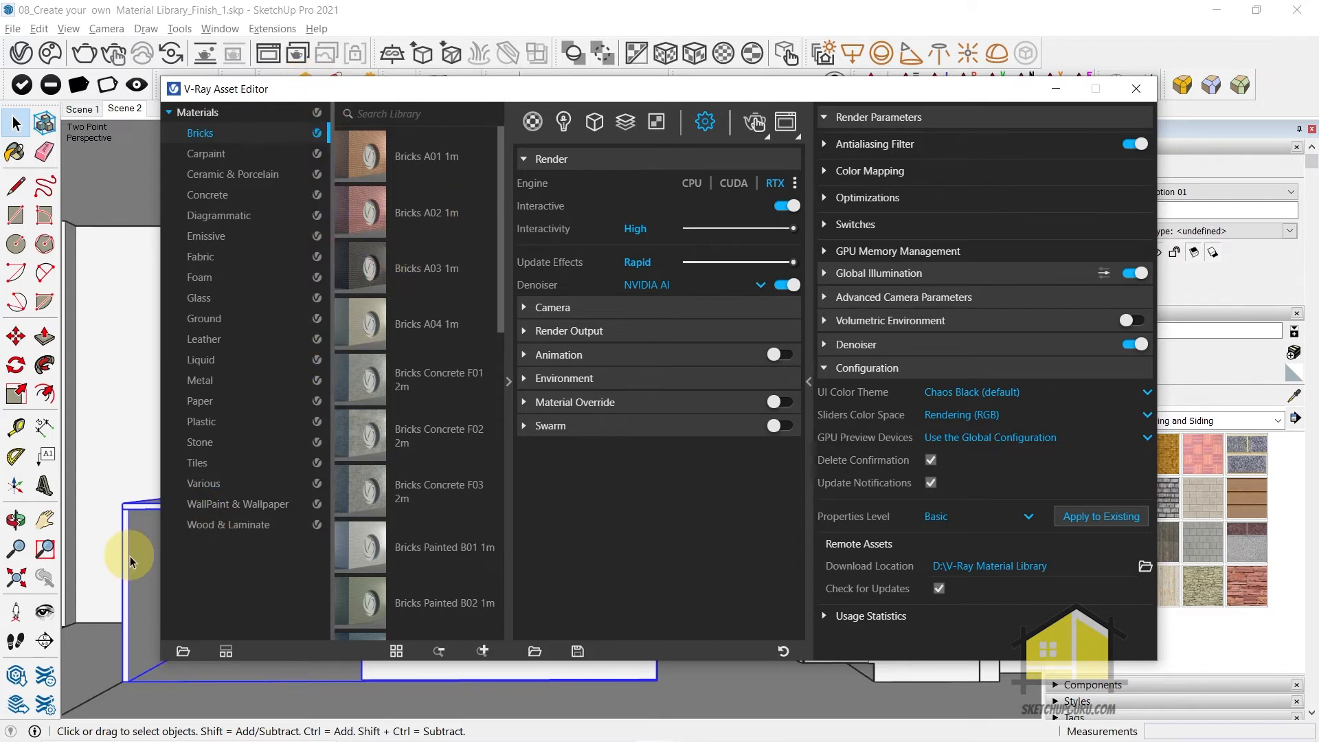
# Add Flooring Parquet Herringbone B01 120cm from the Wood & Laminate category to the scene materials
pyautogui.click(533, 124)
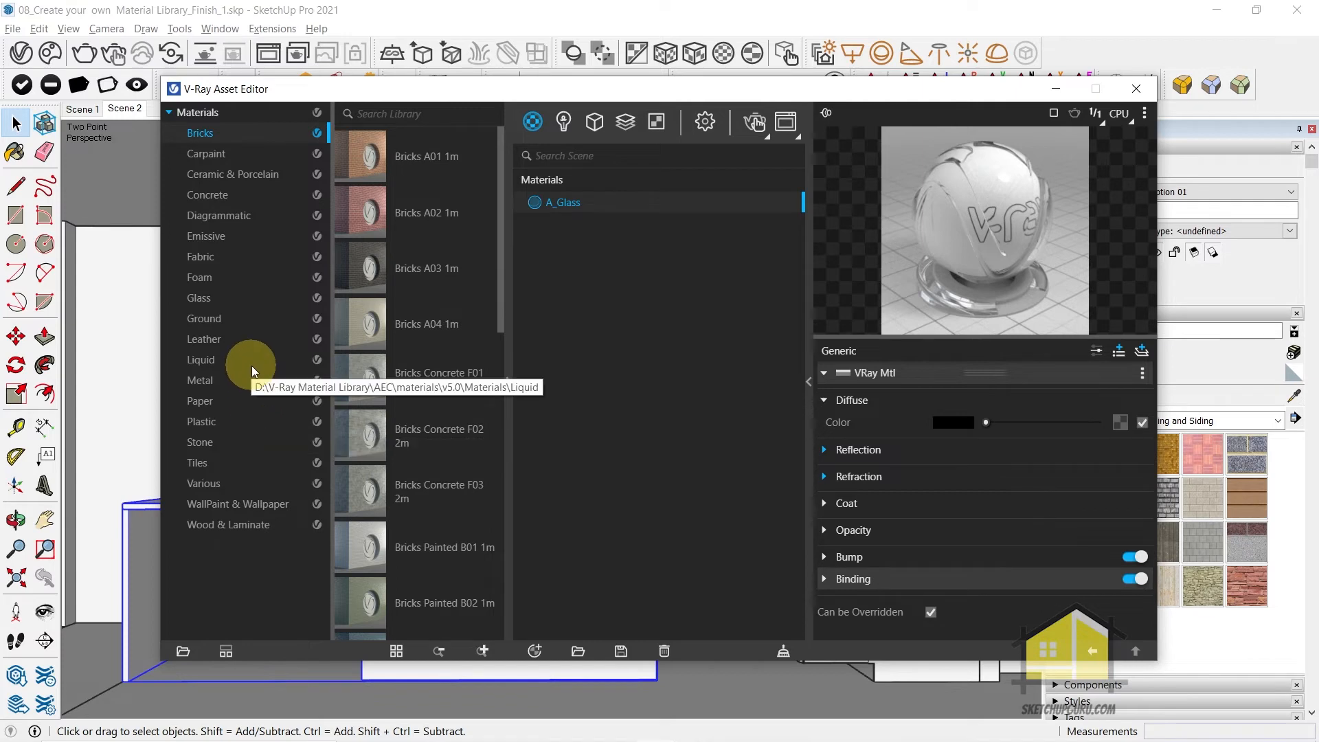
pyautogui.click(228, 524)
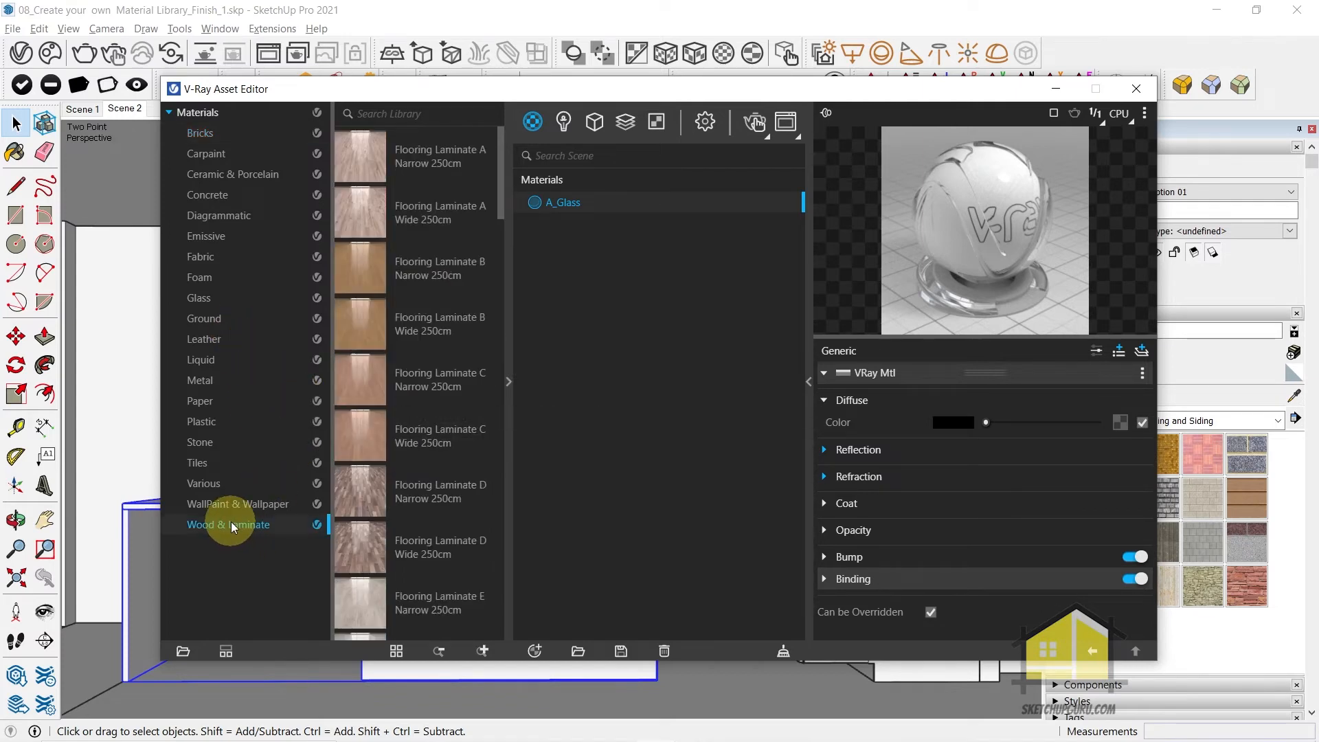
pyautogui.scroll(-1, 421, 383)
pyautogui.scroll(-6, 420, 383)
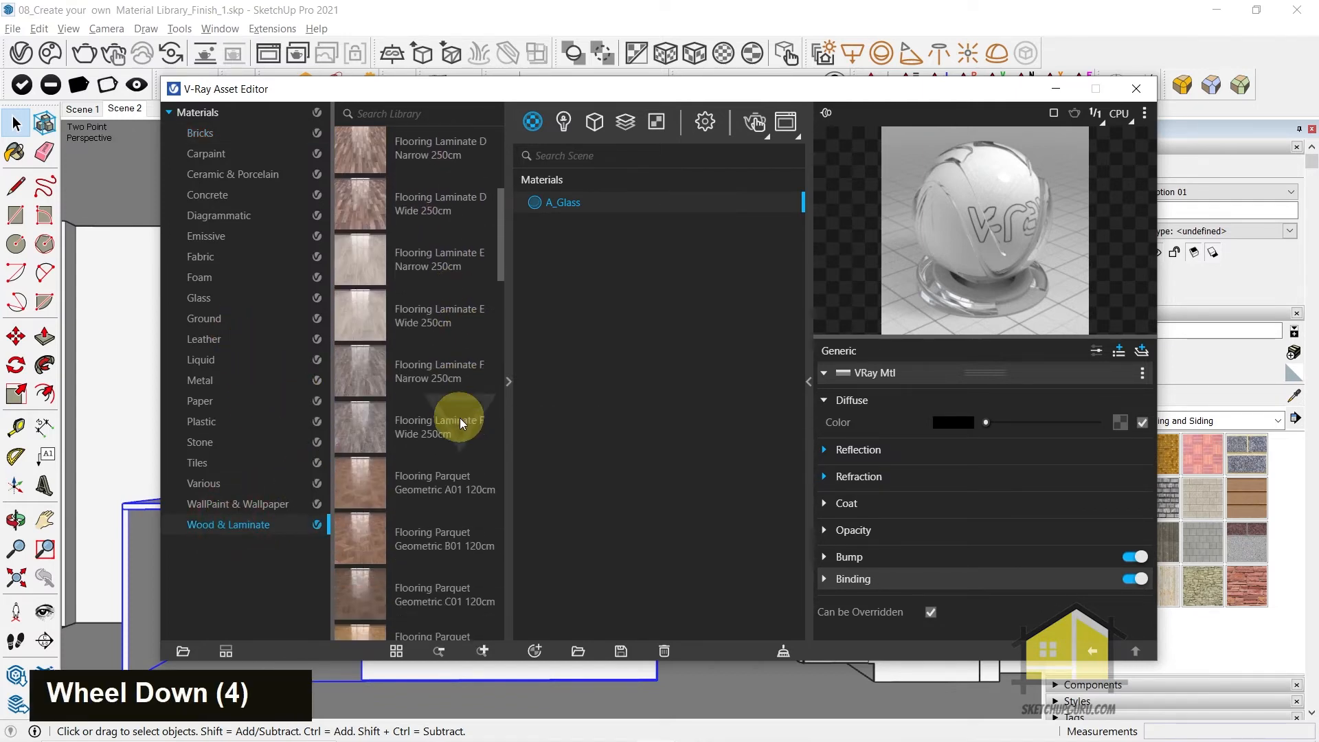
pyautogui.scroll(-2, 471, 445)
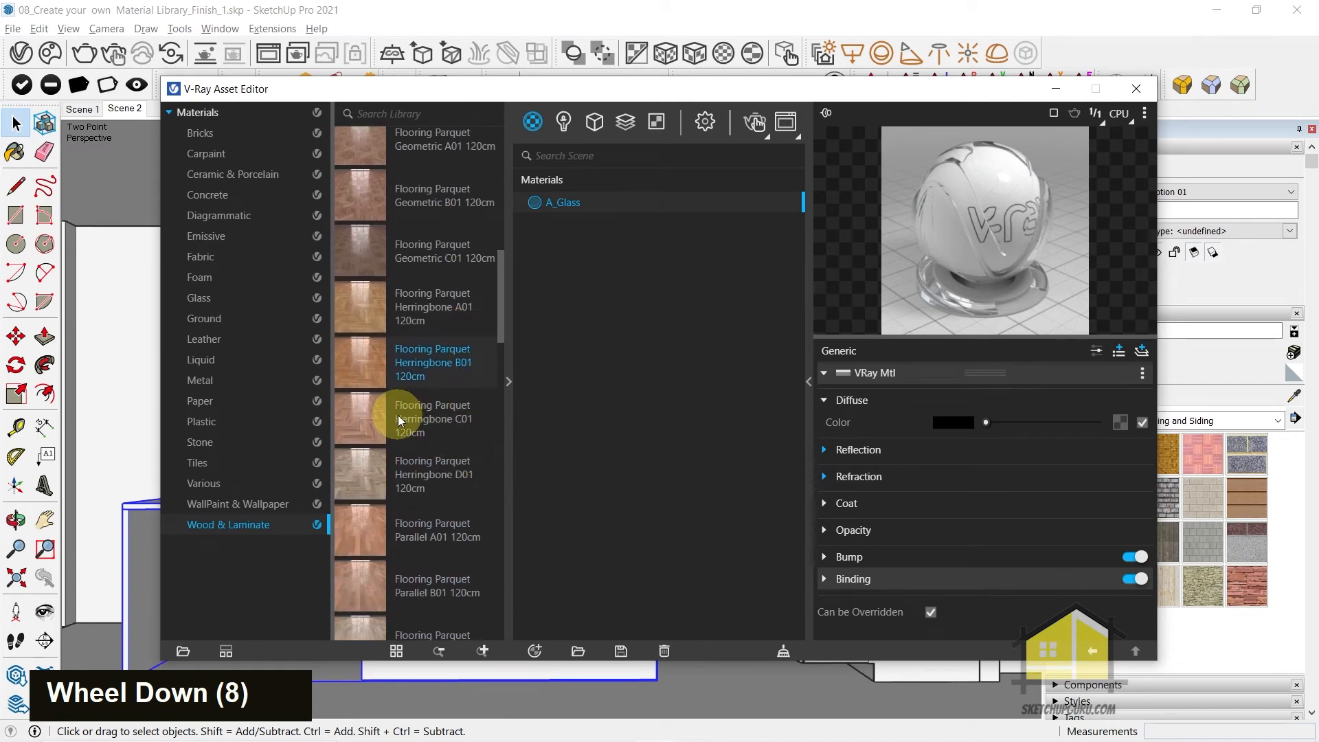
pyautogui.scroll(1, 441, 477)
pyautogui.scroll(19, 441, 477)
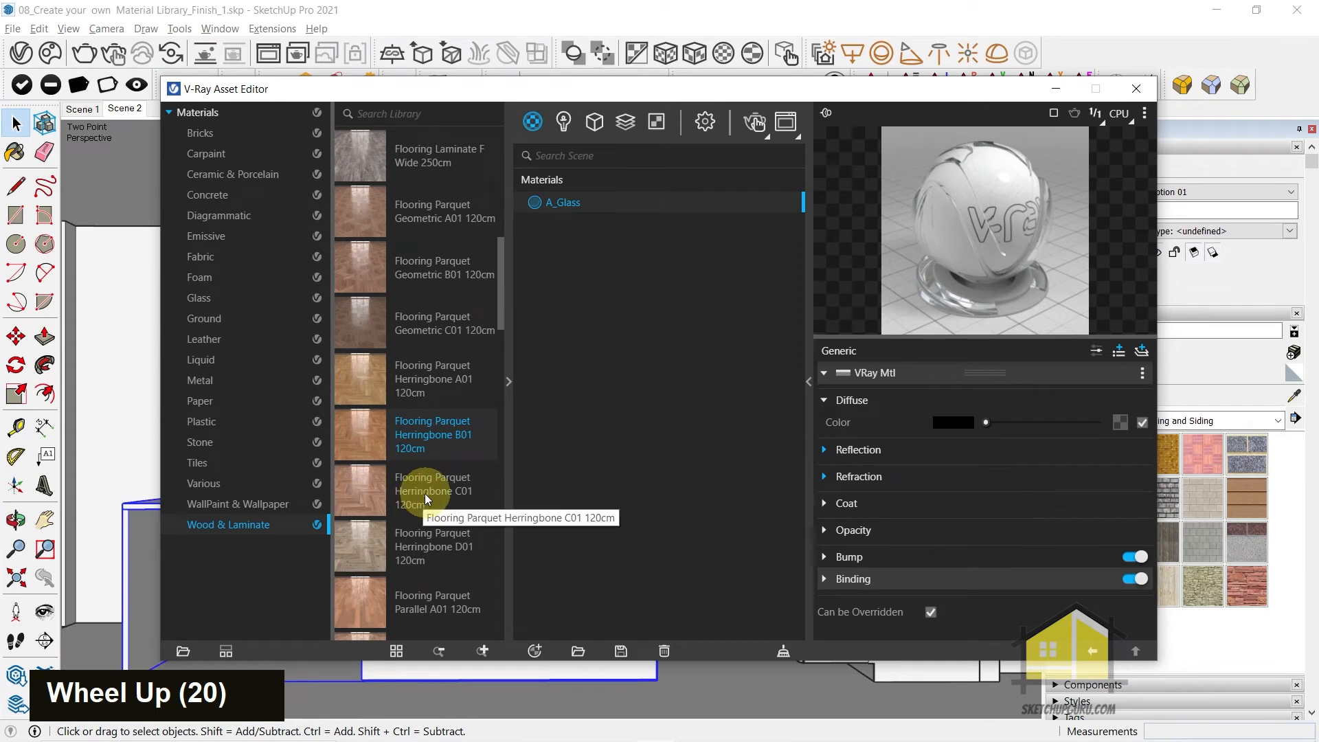
pyautogui.moveTo(370, 441); pyautogui.dragTo(626, 255)
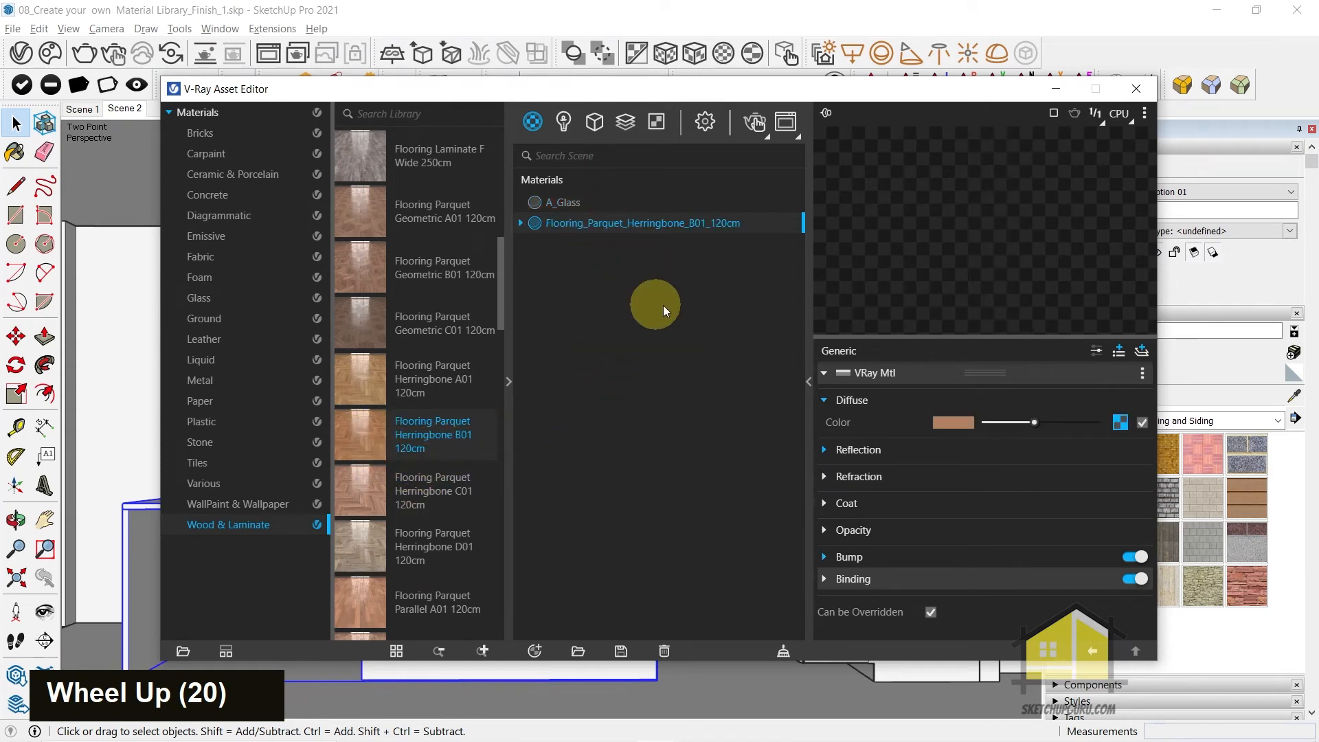
# Rename the herringbone parquet material as A_Flooring_Wood
pyautogui.rightClick(639, 222)
pyautogui.click(669, 324)
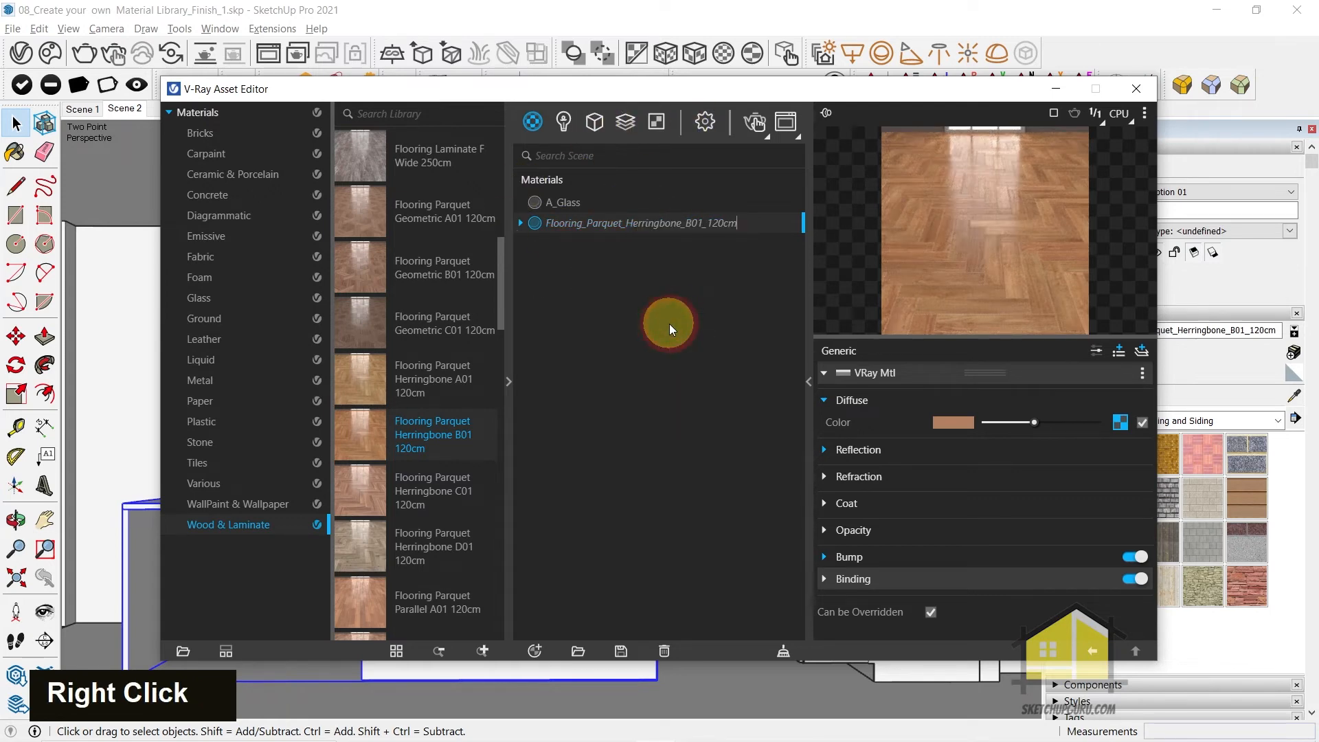
pyautogui.hotkey('ctrl', 'a')
pyautogui.write('A_Flooring')
pyautogui.press('Return')
pyautogui.rightClick(592, 194)
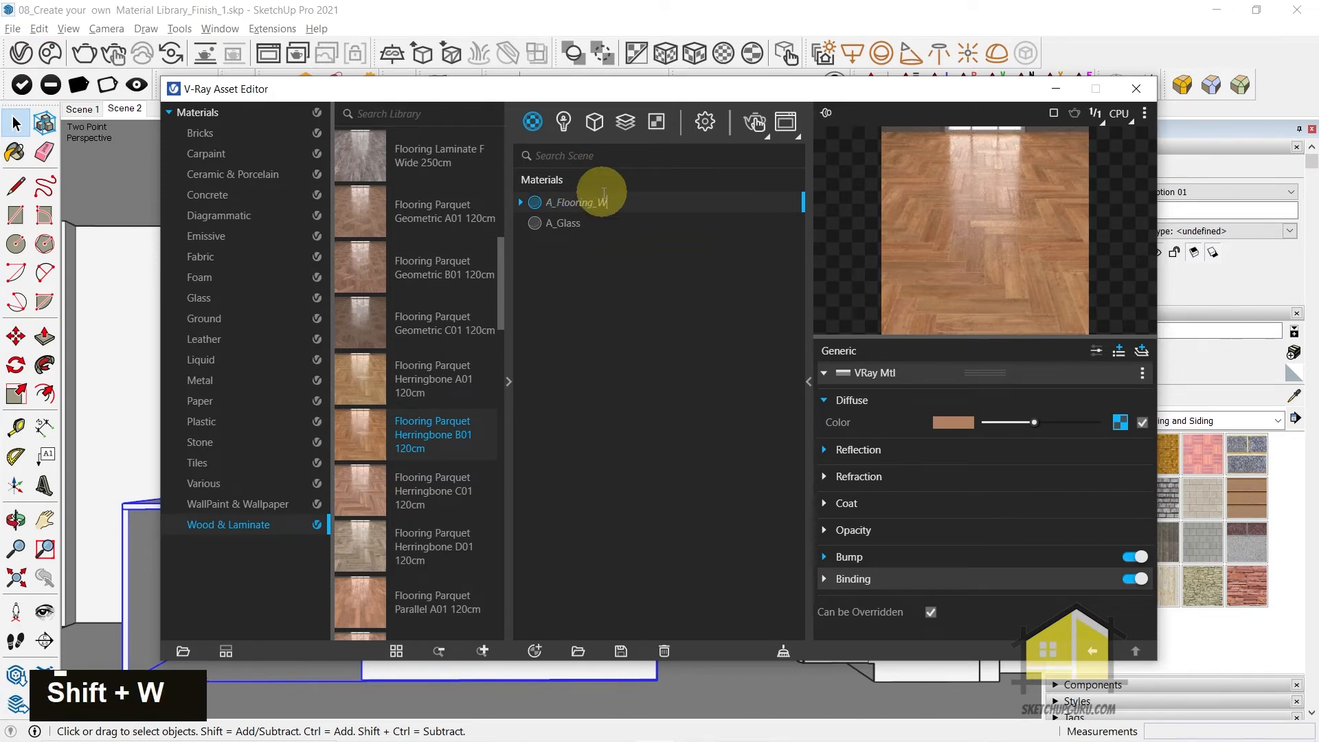
pyautogui.write('_Wood')
pyautogui.press('Return')
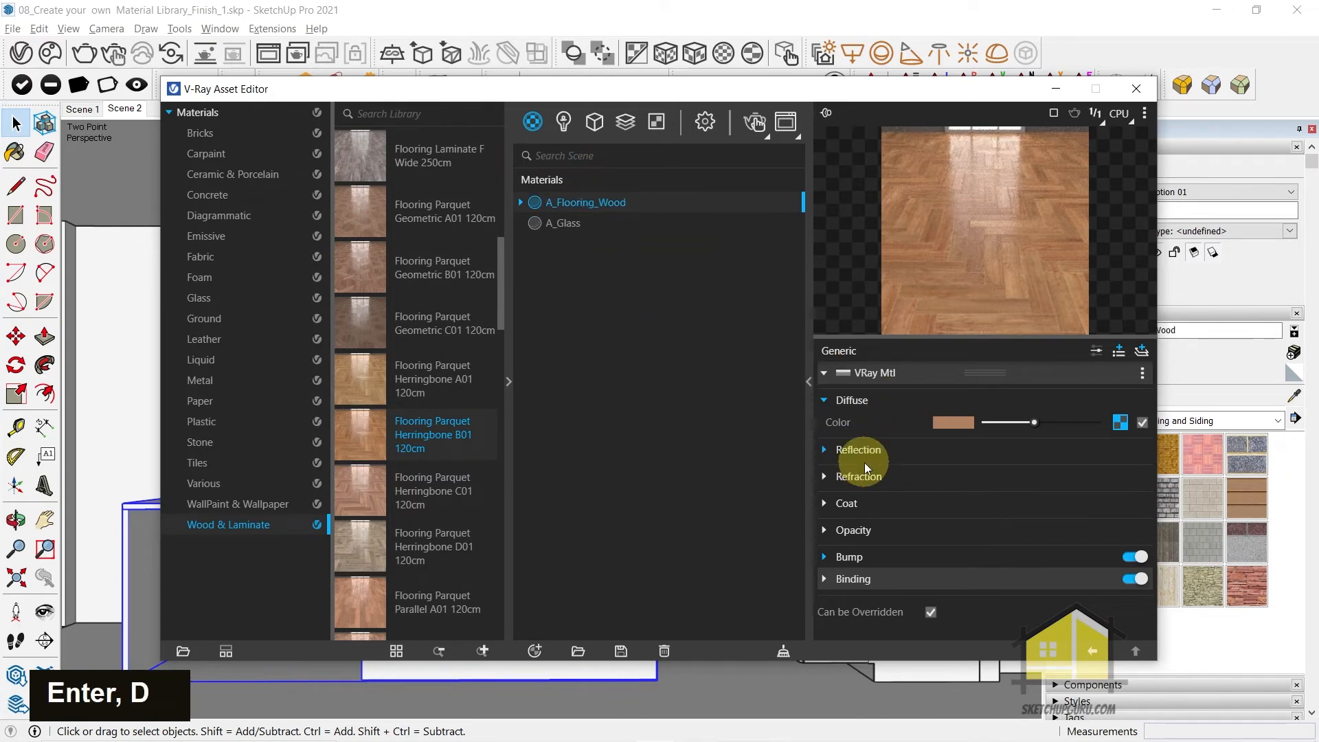
# Examine the reflection settings and the diffuse bitmap of the A_Flooring_Wood material
pyautogui.click(842, 451)
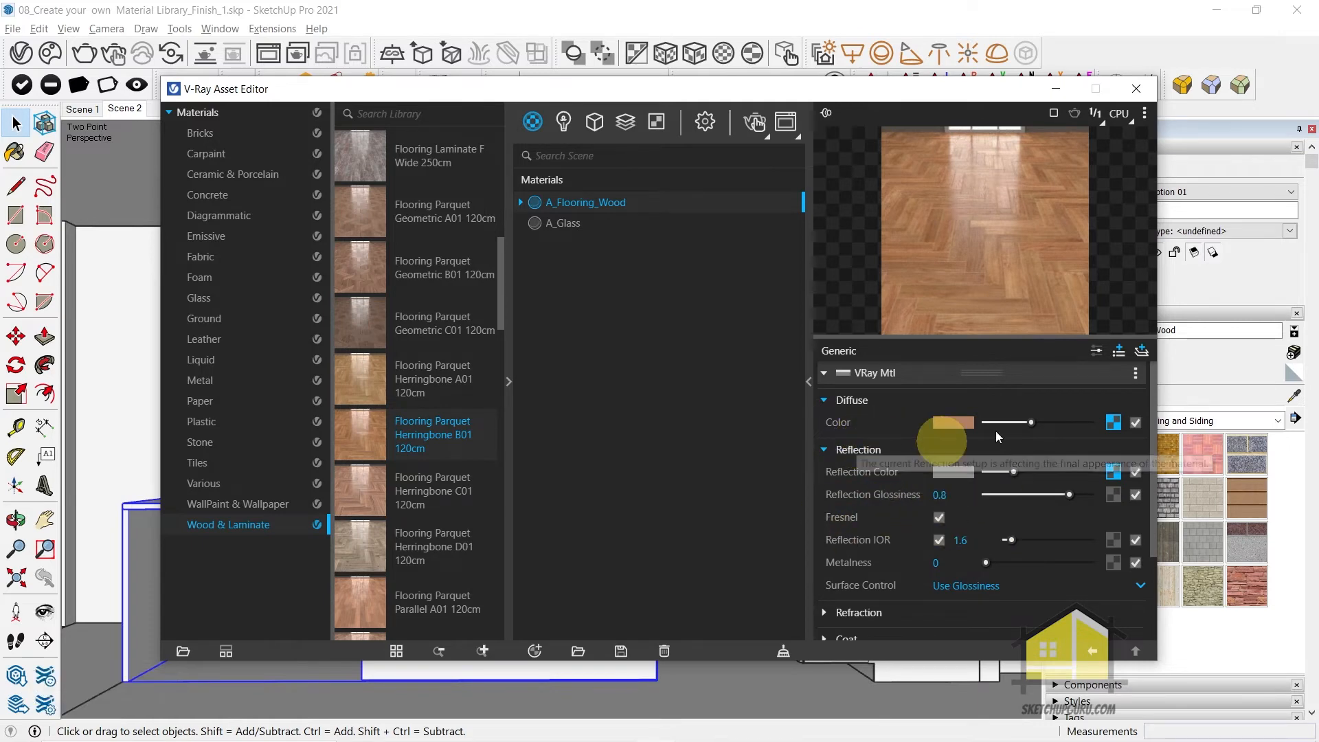
pyautogui.click(860, 447)
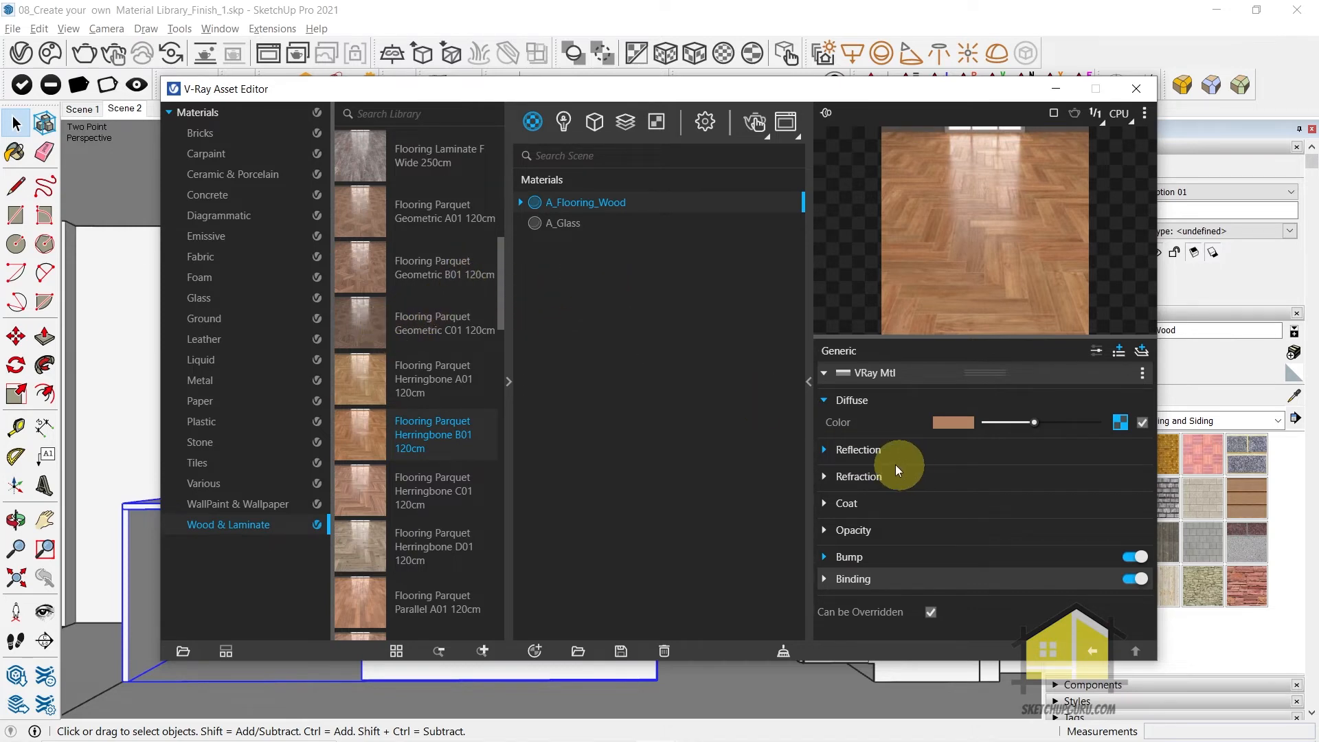
pyautogui.click(1120, 421)
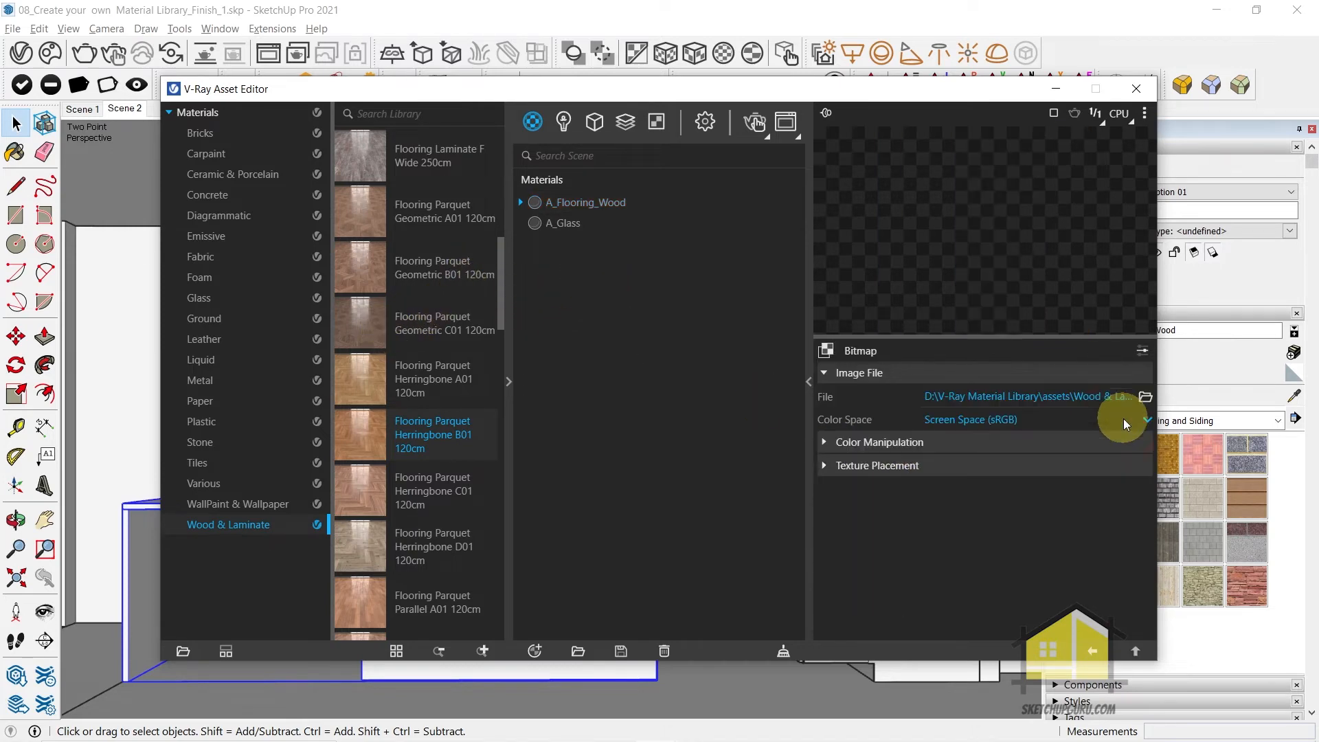
pyautogui.click(1091, 652)
pyautogui.click(856, 455)
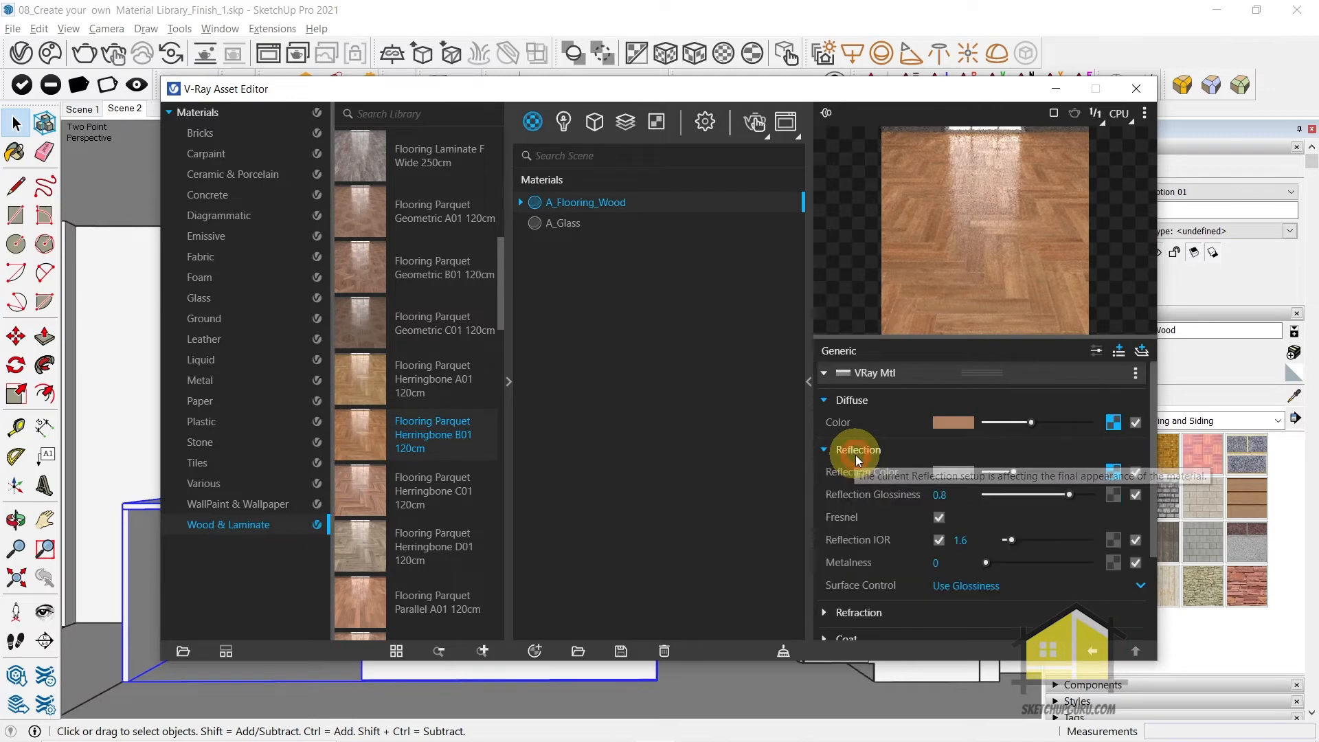
# Examine the reflection color bitmap and the bump section of the A_Flooring_Wood material
pyautogui.click(1115, 469)
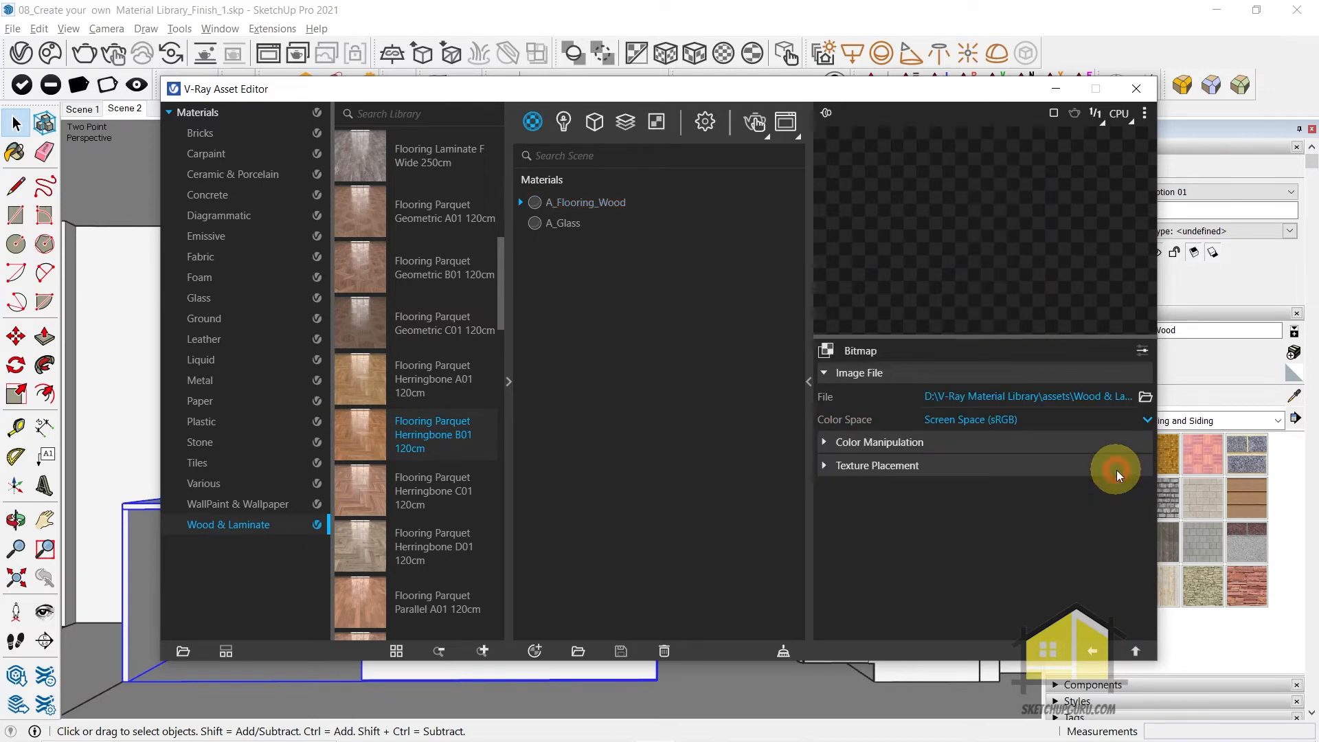
pyautogui.click(1091, 650)
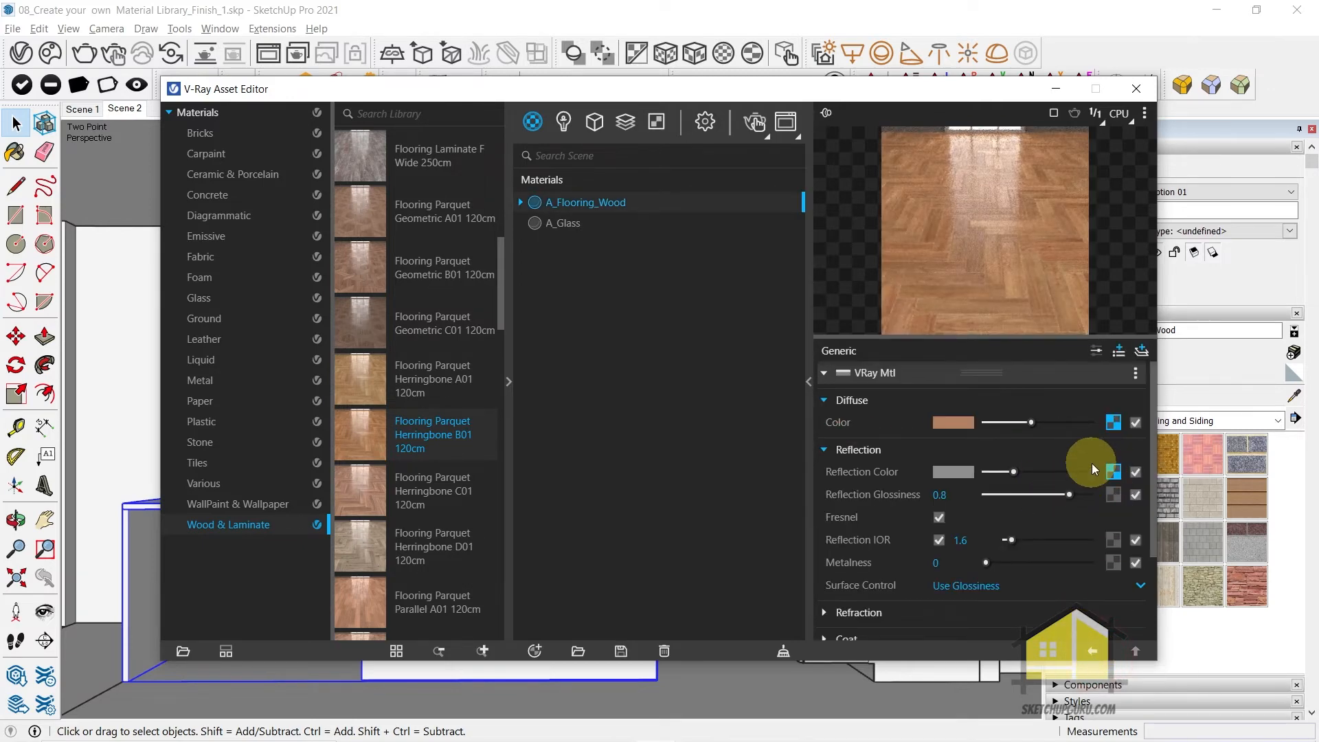
pyautogui.scroll(-3, 929, 547)
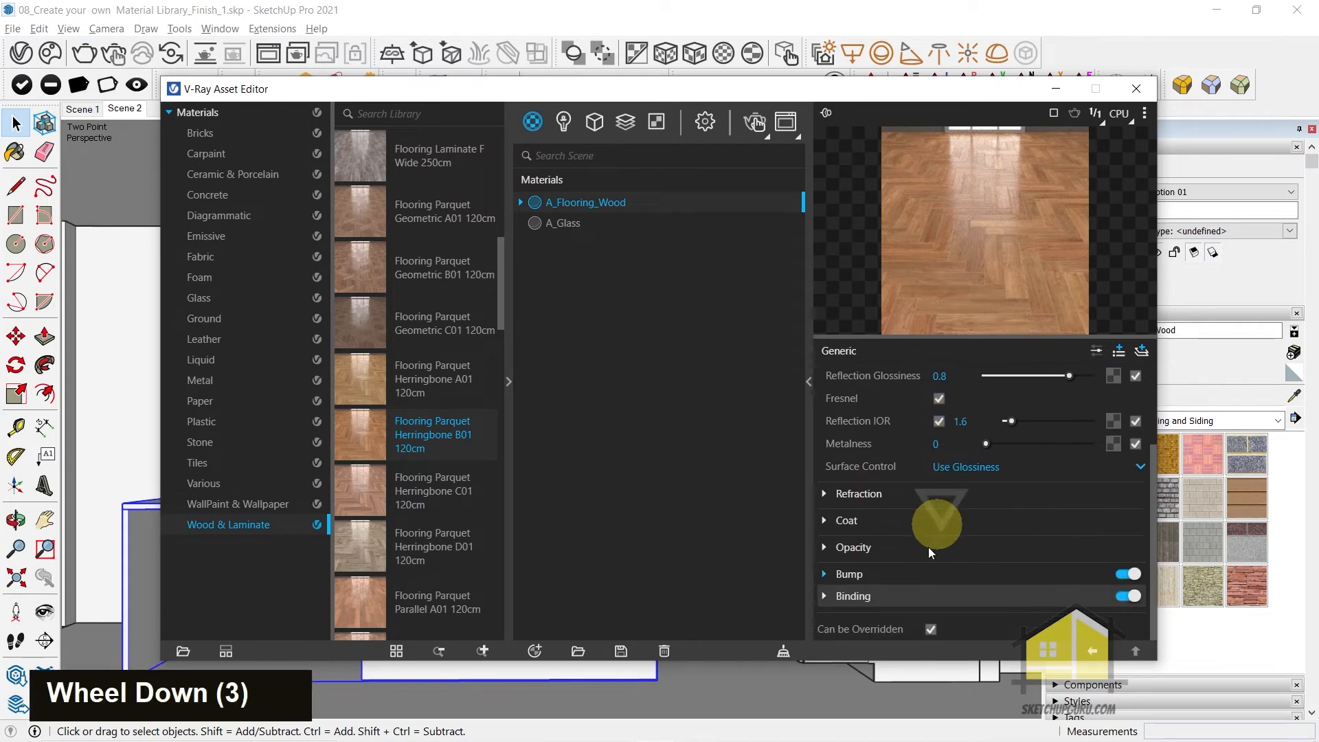
pyautogui.click(859, 578)
pyautogui.click(860, 571)
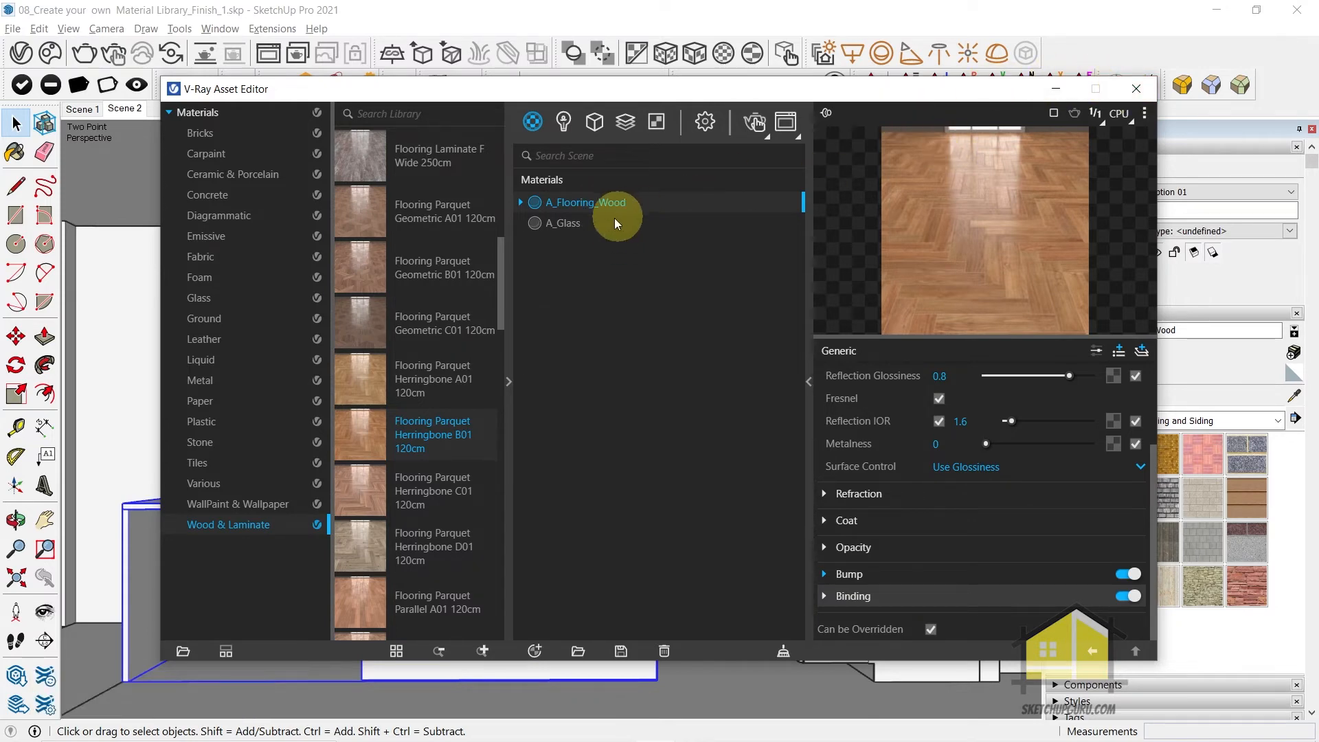
# Switch between A_Glass and A_Flooring_Wood, leave A_Flooring_Wood as the active material, and close the Asset Editor
pyautogui.moveTo(911, 89); pyautogui.dragTo(775, 61)
pyautogui.click(425, 197)
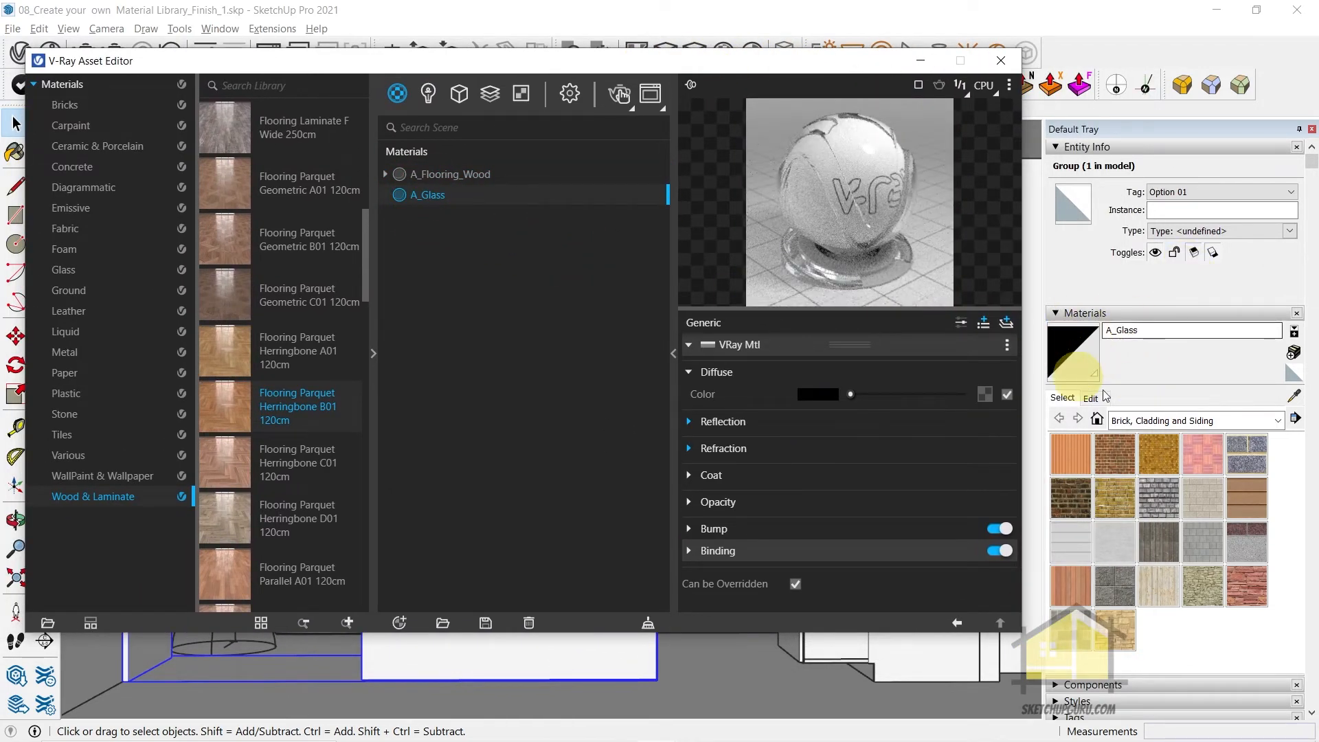
pyautogui.click(450, 178)
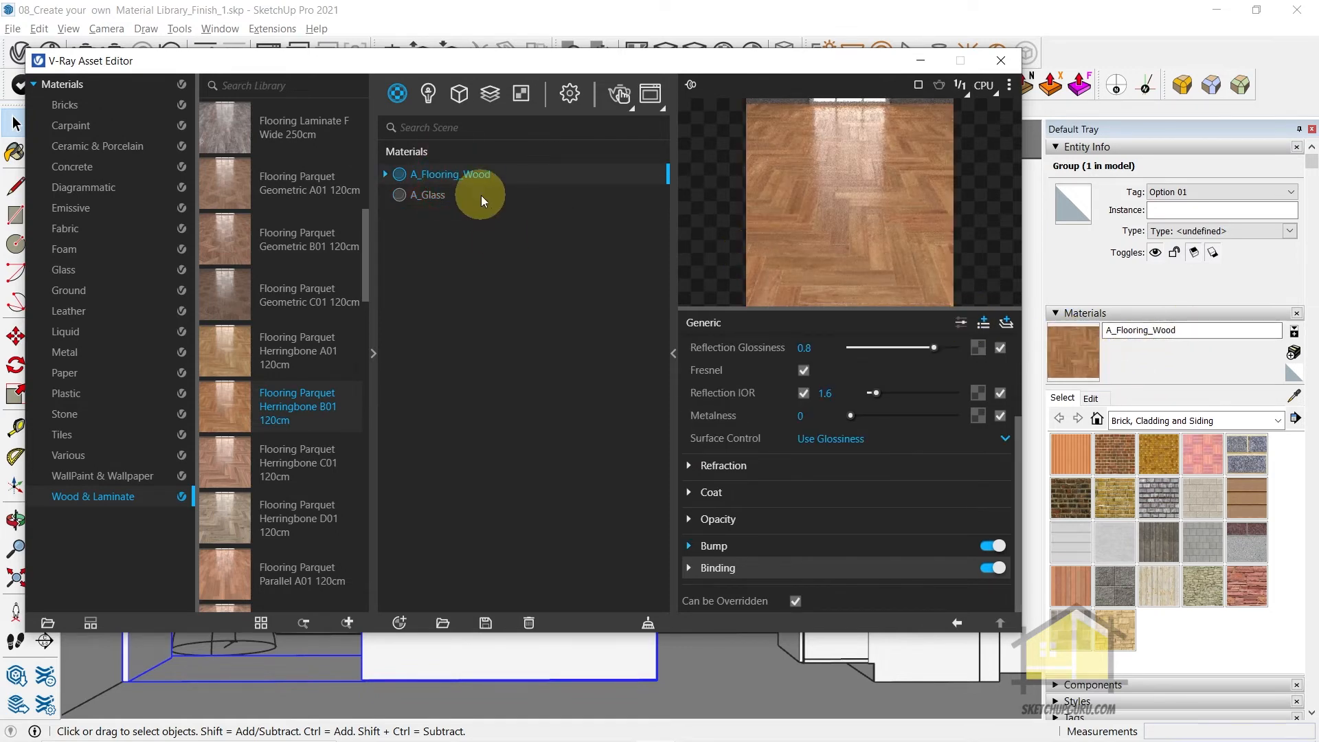
pyautogui.click(1001, 61)
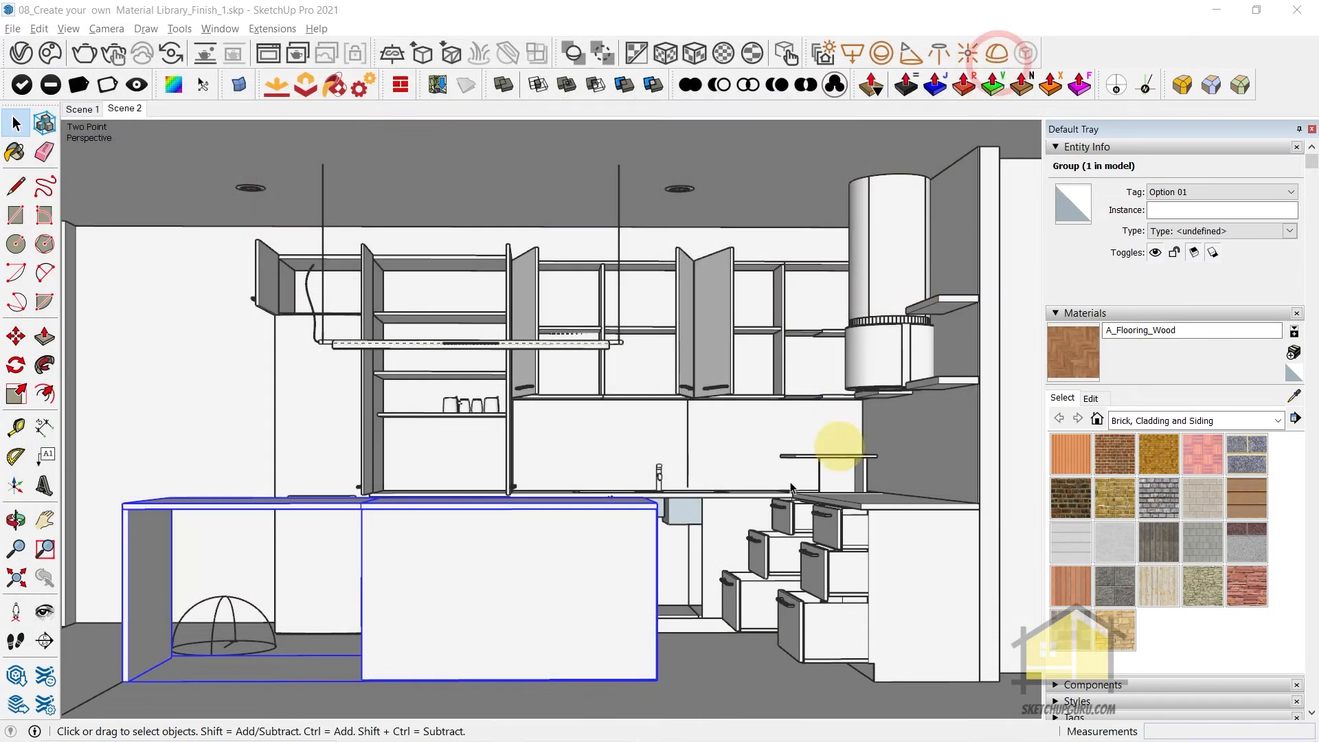
# Open the room's floor group for editing and select the floor face together with its bounding edges
pyautogui.moveTo(658, 493); pyautogui.dragTo(716, 311, button='middle')
pyautogui.scroll(2, 772, 392)
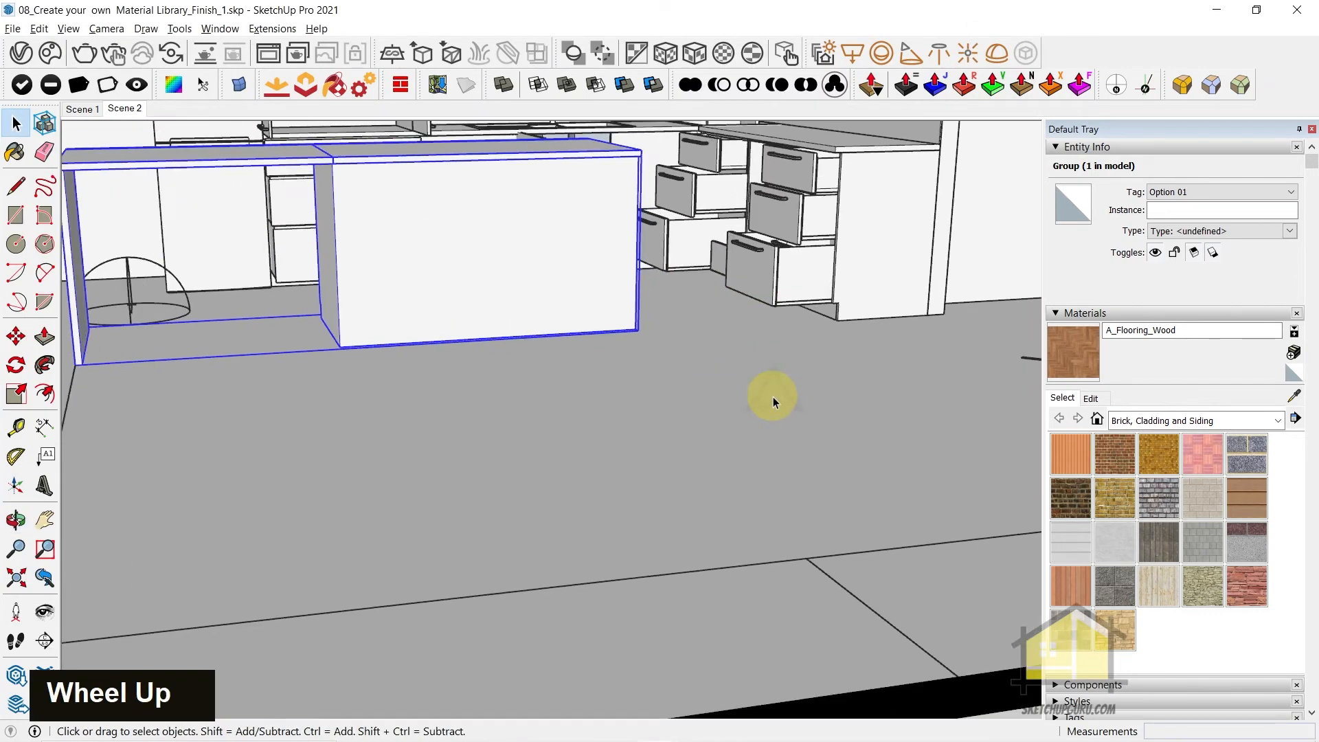
pyautogui.scroll(-6, 788, 386)
pyautogui.scroll(-12, 788, 386)
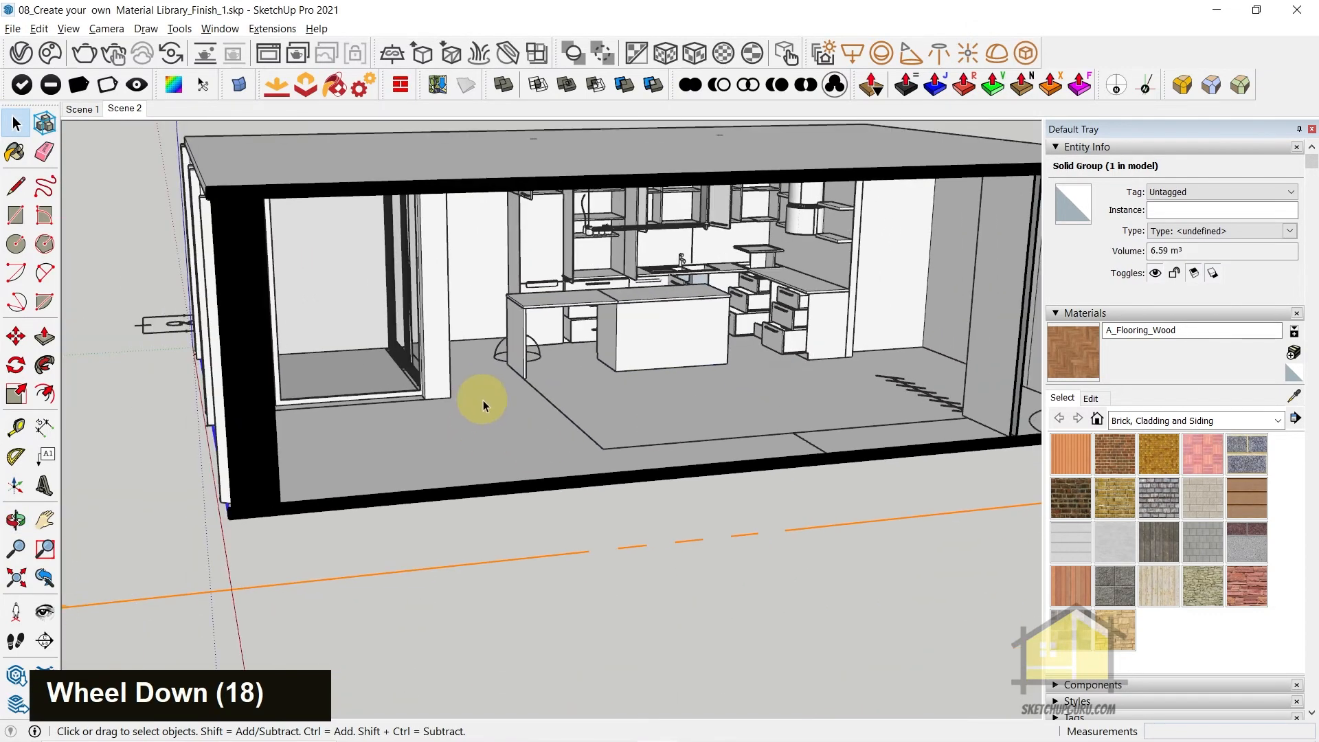
pyautogui.doubleClick(484, 400)
pyautogui.doubleClick(484, 400)
pyautogui.moveTo(483, 400); pyautogui.dragTo(674, 447, button='middle')
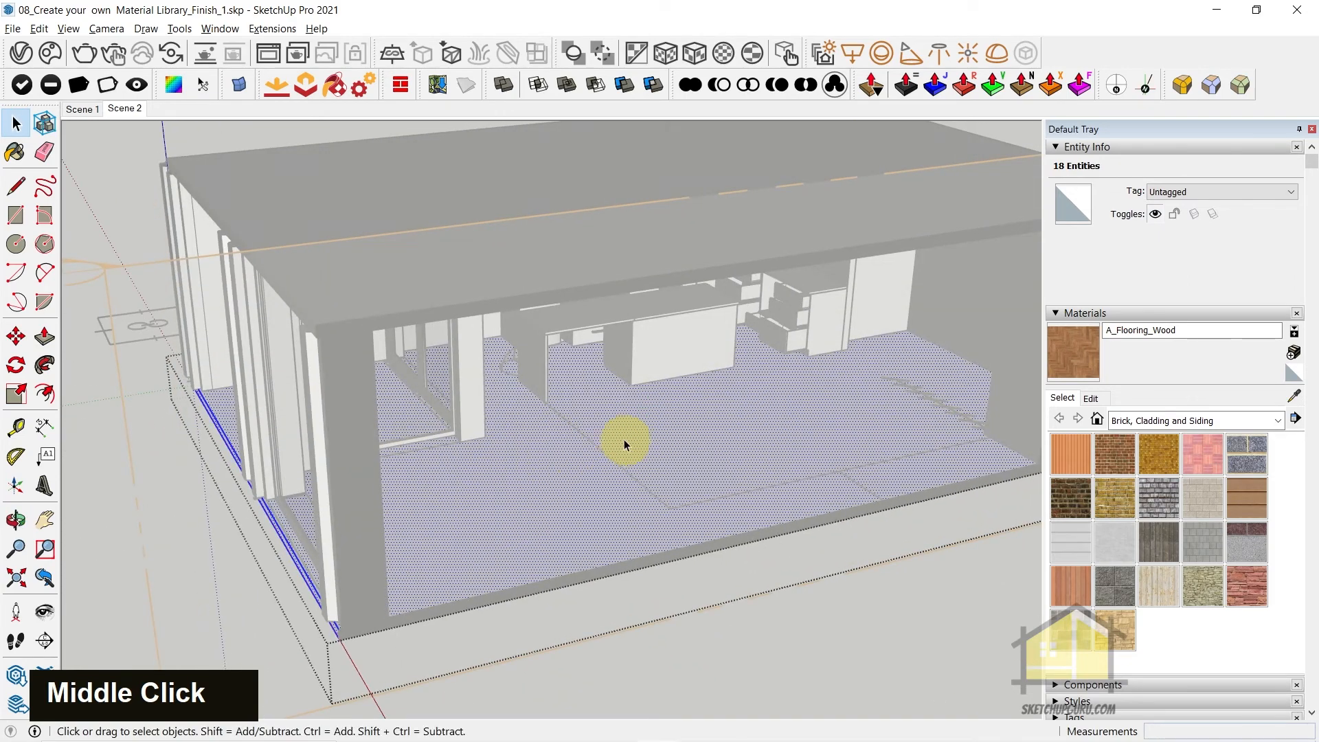
# Try painting the selected floor face with A_Flooring_Wood using the Paint Bucket, and undo the paint
pyautogui.press('b')
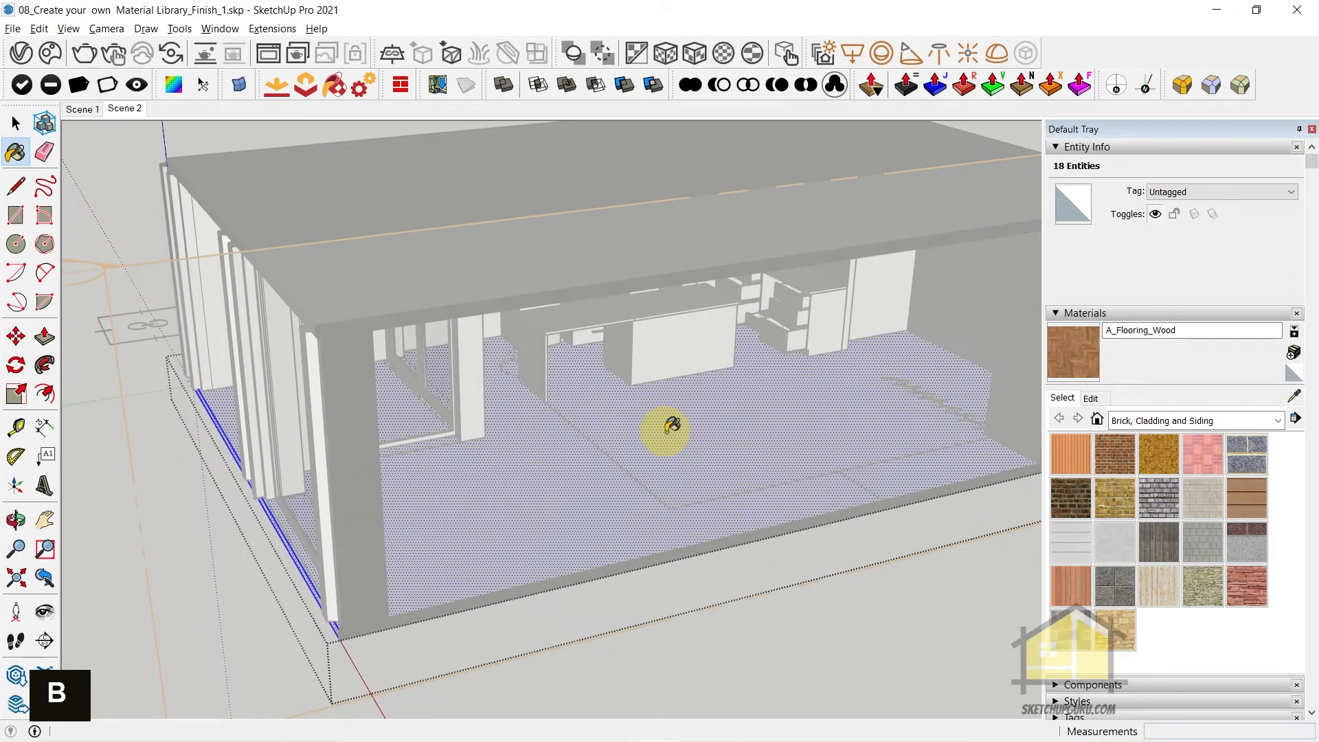
pyautogui.scroll(3, 672, 426)
pyautogui.click(674, 408)
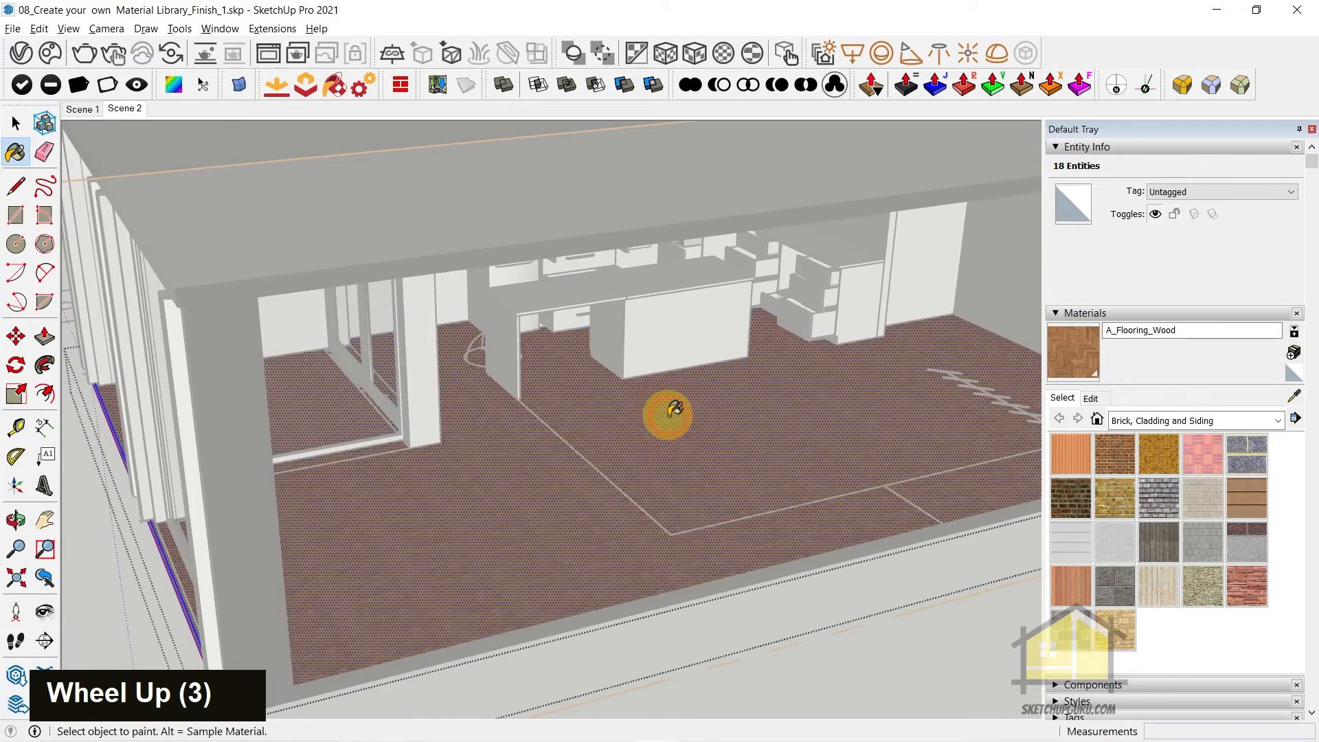
pyautogui.moveTo(904, 385)
pyautogui.mouseDown(button='middle')
pyautogui.moveTo(692, 506)
pyautogui.moveTo(609, 529)
pyautogui.mouseUp(button='middle')
pyautogui.scroll(11, 601, 530)
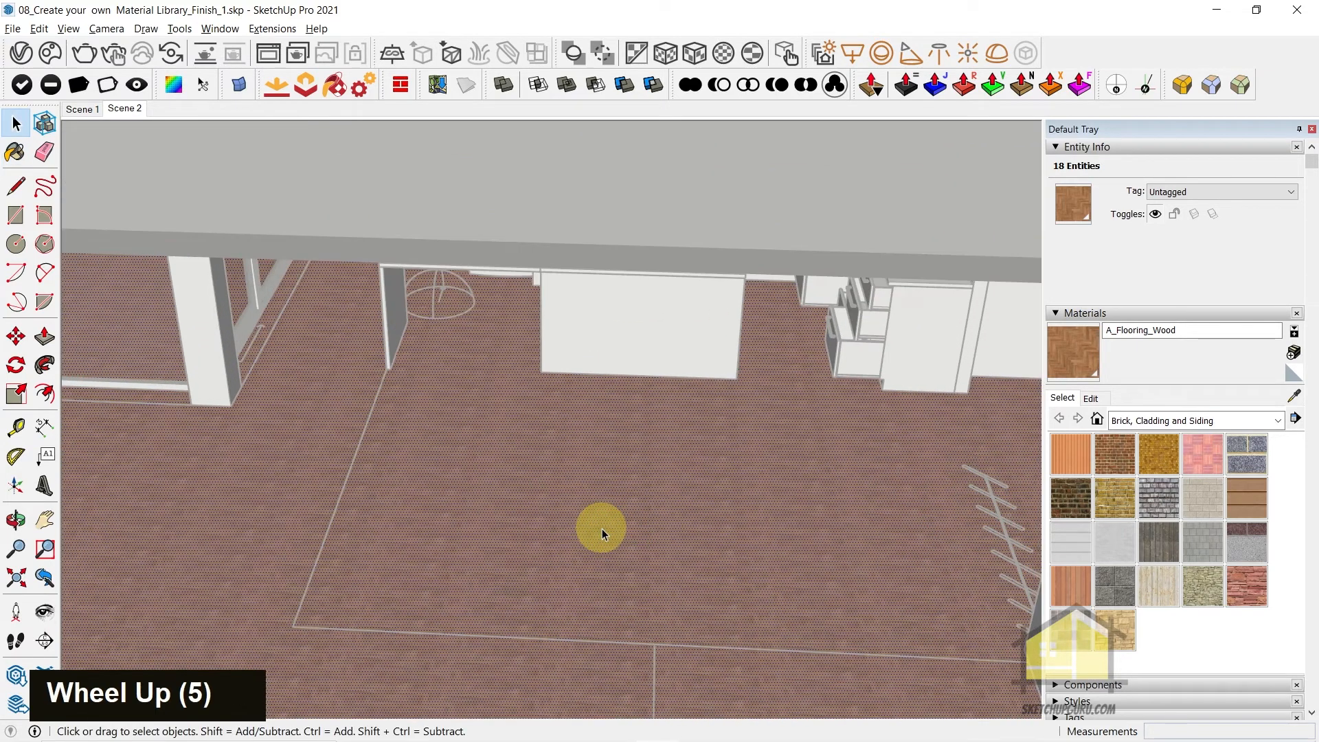
pyautogui.click(16, 123)
pyautogui.scroll(-3, 706, 335)
pyautogui.press('Escape')
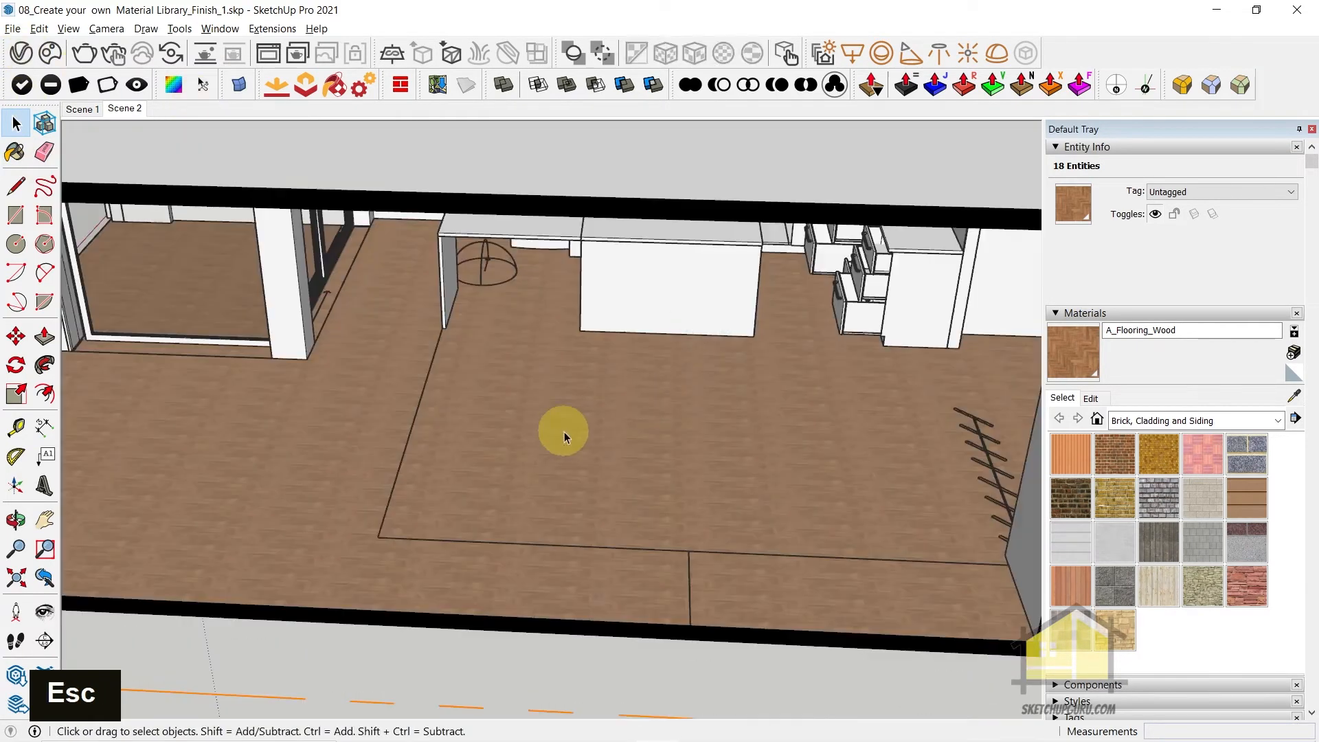
pyautogui.hotkey('ctrl', 'z')
pyautogui.hotkey('ctrl', 'z')
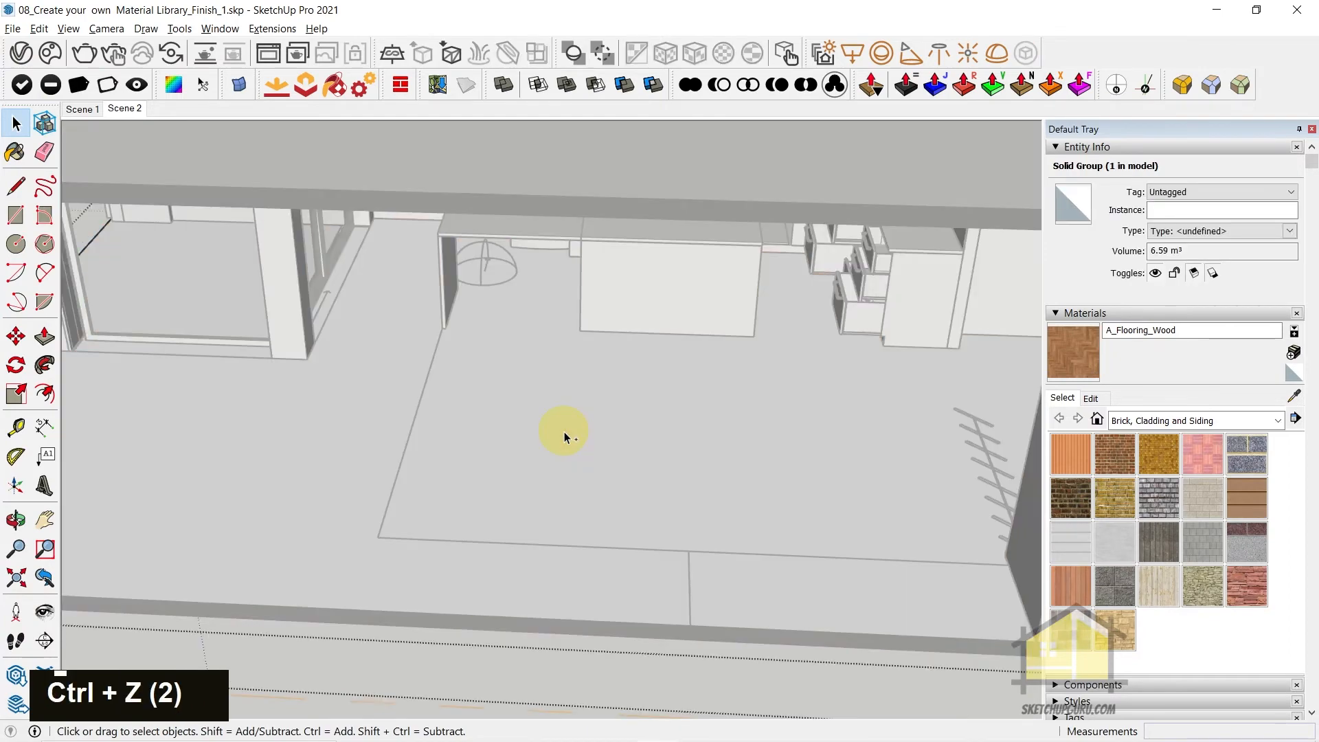
# Reselect the floor face with its edges, apply A_Flooring_Wood to the selection from the Asset Editor, and leave the group
pyautogui.moveTo(566, 424); pyautogui.dragTo(774, 377, button='middle')
pyautogui.scroll(-6, 741, 353)
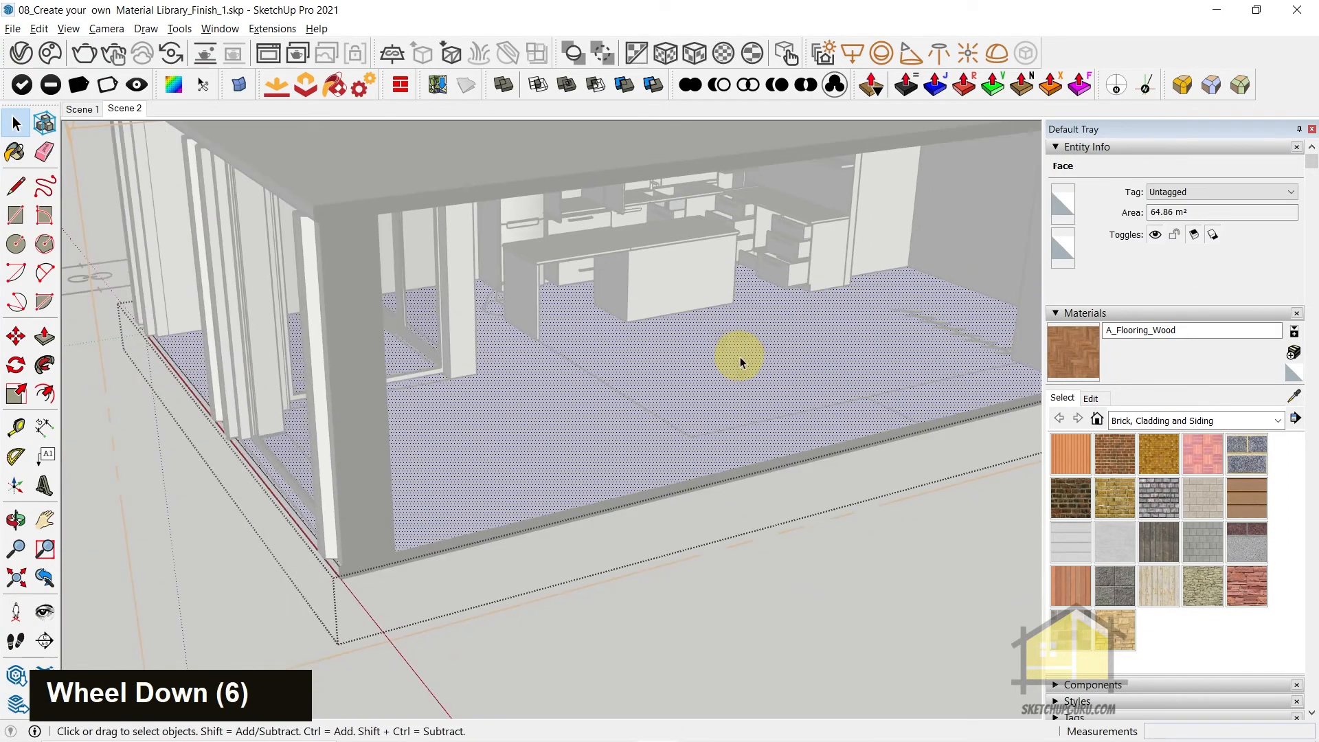
pyautogui.doubleClick(739, 357)
pyautogui.click(23, 59)
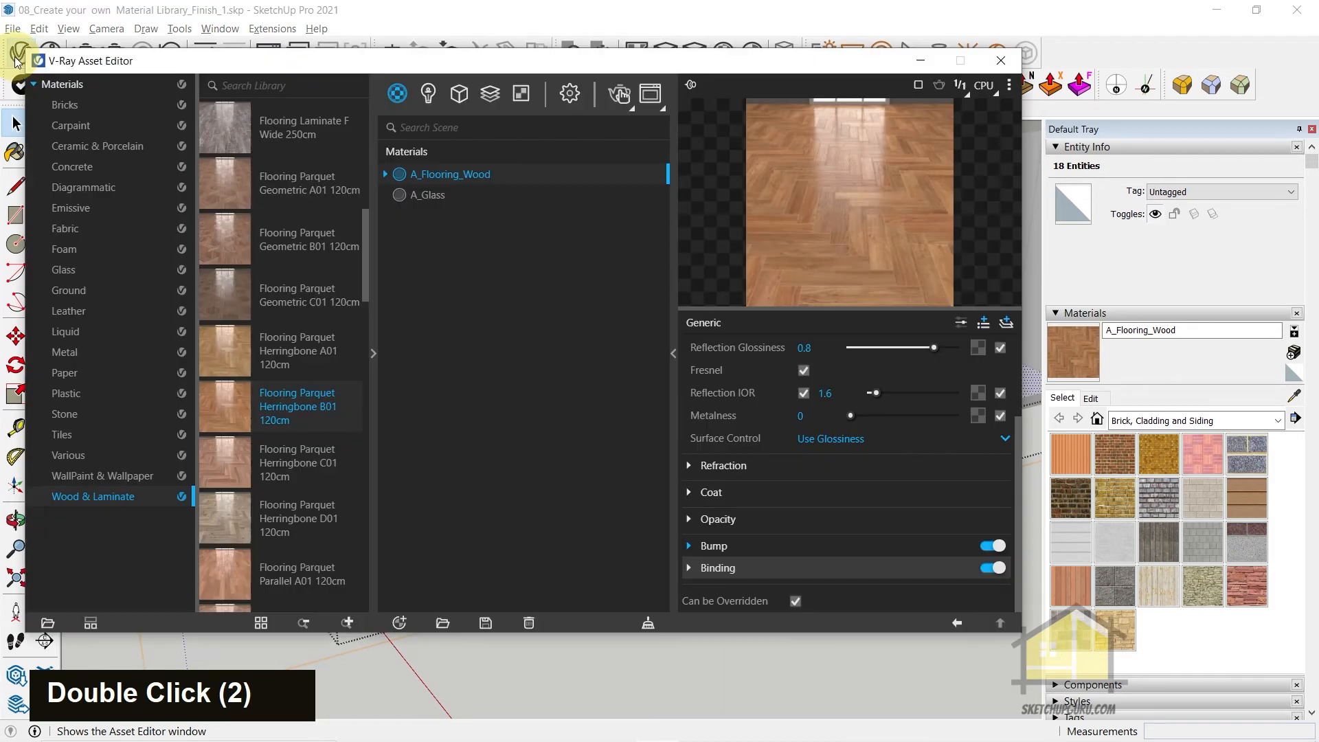
pyautogui.rightClick(438, 171)
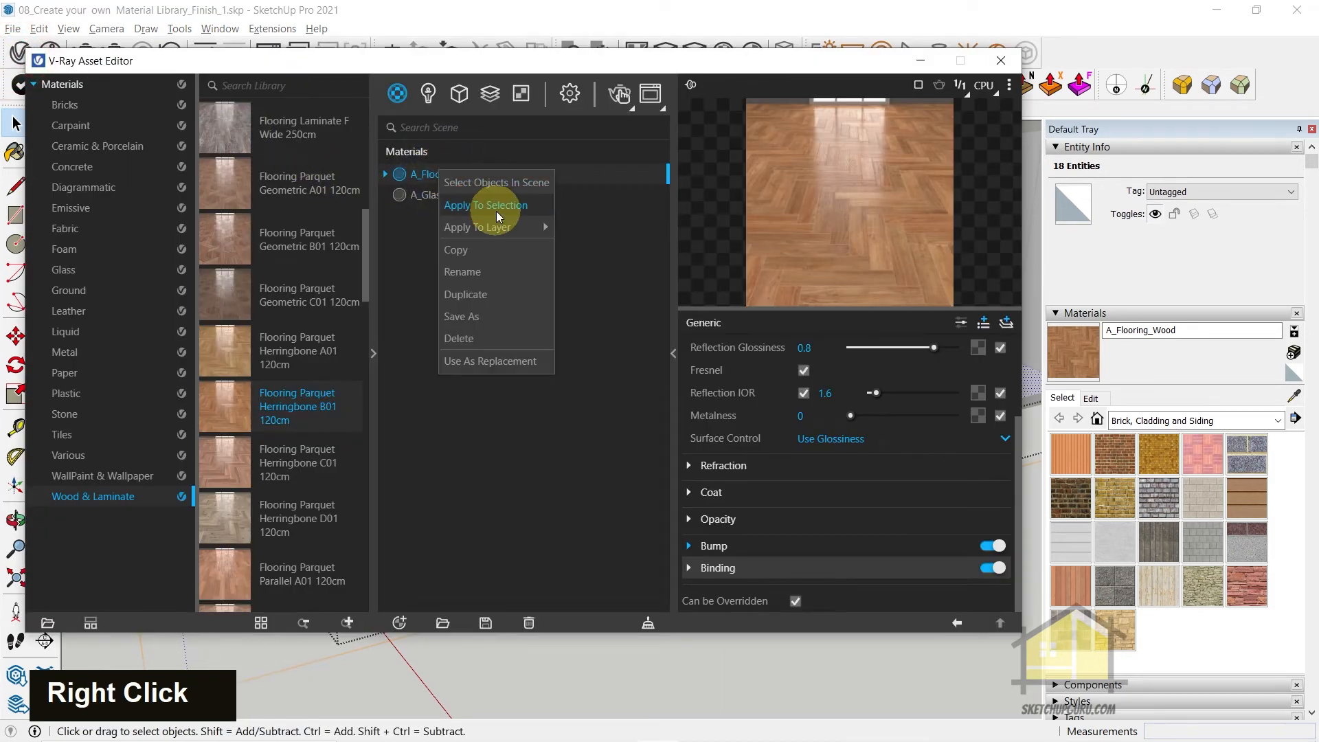
pyautogui.moveTo(509, 225)
pyautogui.click(485, 205)
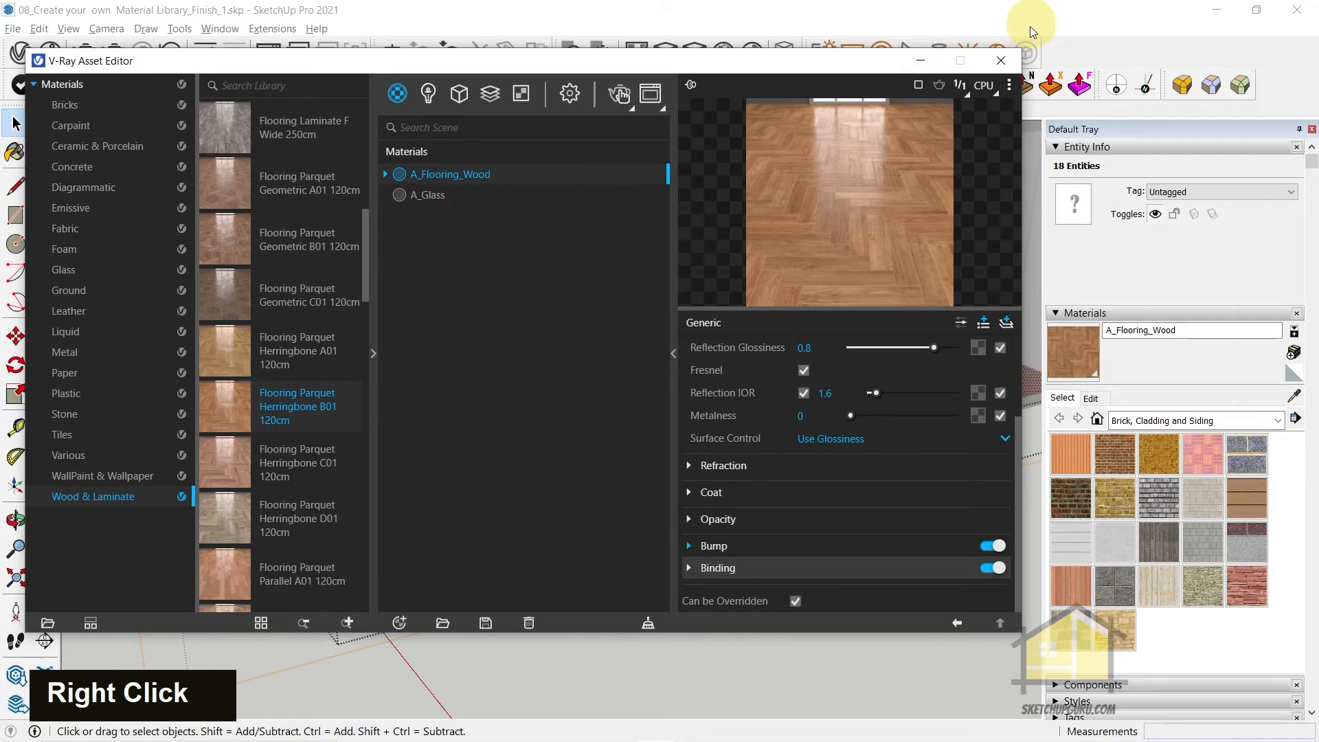
pyautogui.click(1010, 65)
pyautogui.moveTo(736, 427); pyautogui.dragTo(604, 524, button='middle')
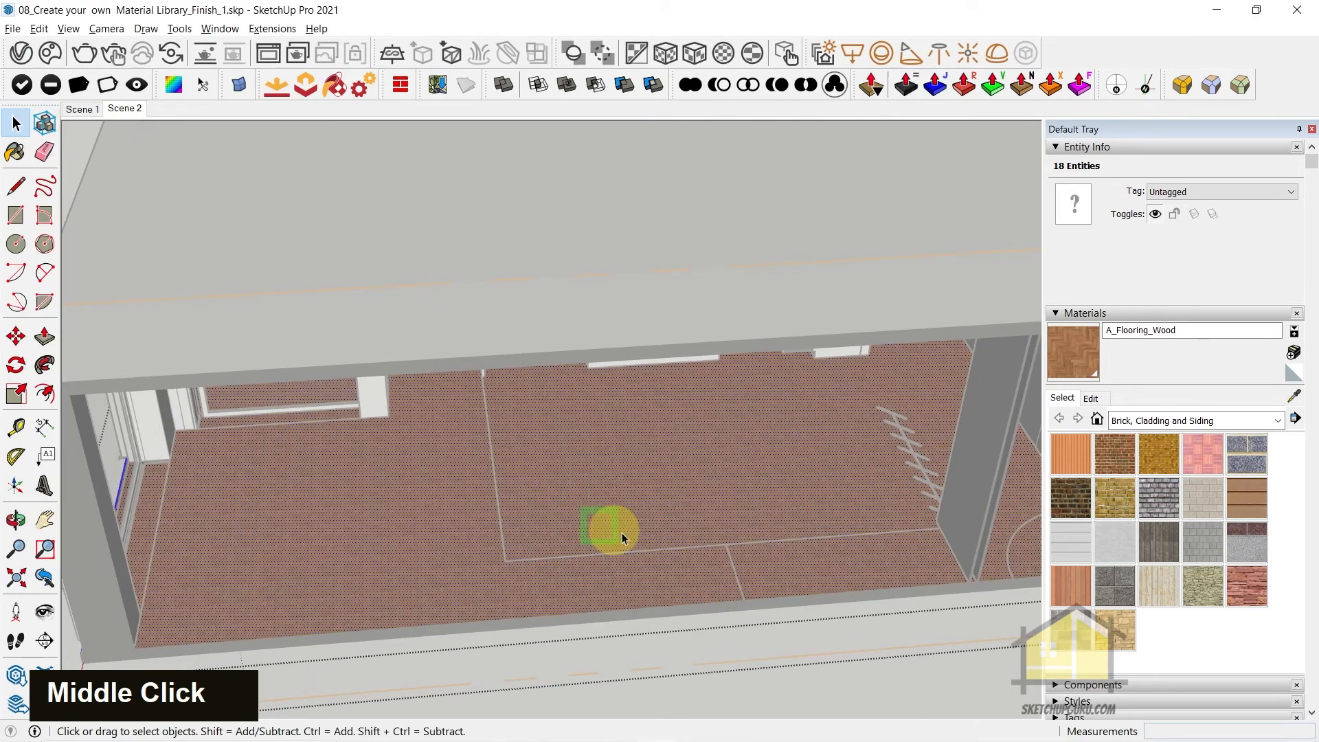
pyautogui.scroll(5, 676, 538)
pyautogui.press('Escape')
pyautogui.press('Escape')
# Check the parquet size in the library and set the A_Flooring_Wood texture width to 1200 mm
pyautogui.scroll(15, 703, 501)
pyautogui.middleClick(693, 479)
pyautogui.scroll(-4, 483, 404)
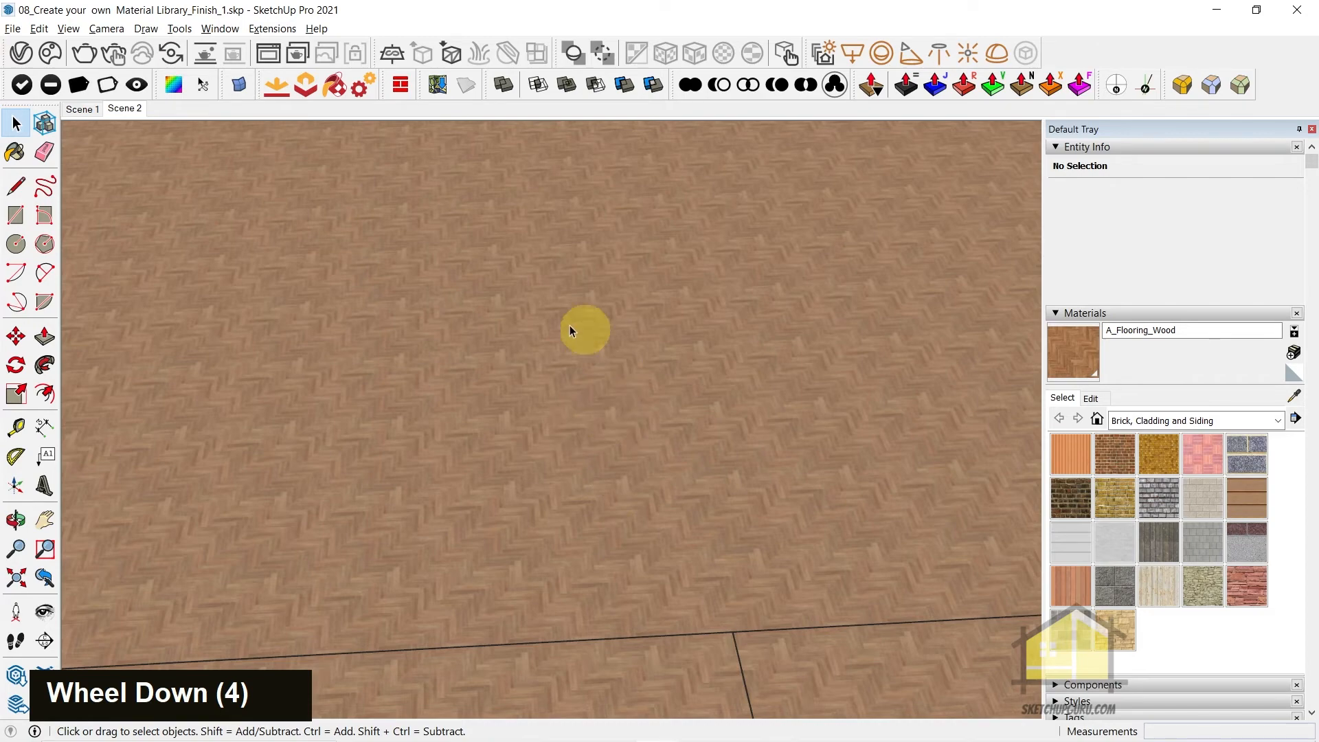
pyautogui.scroll(3, 576, 407)
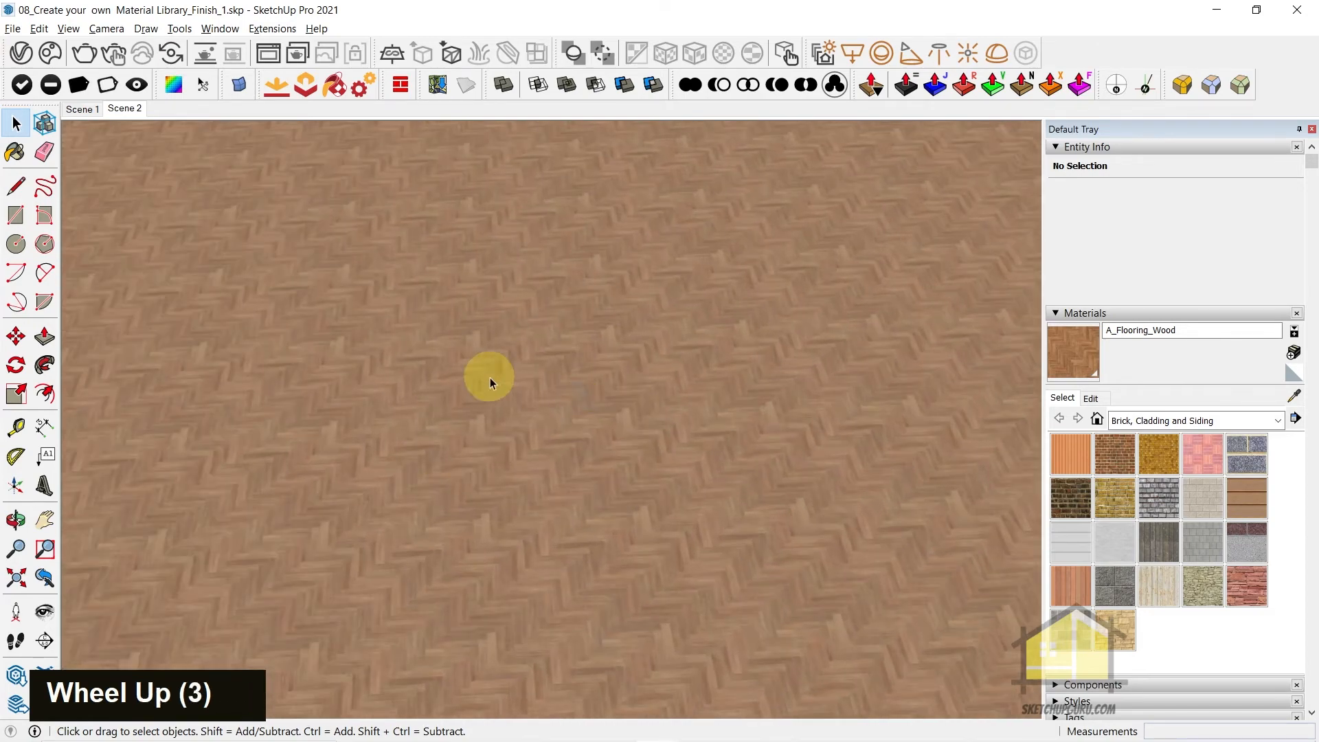
pyautogui.click(1090, 398)
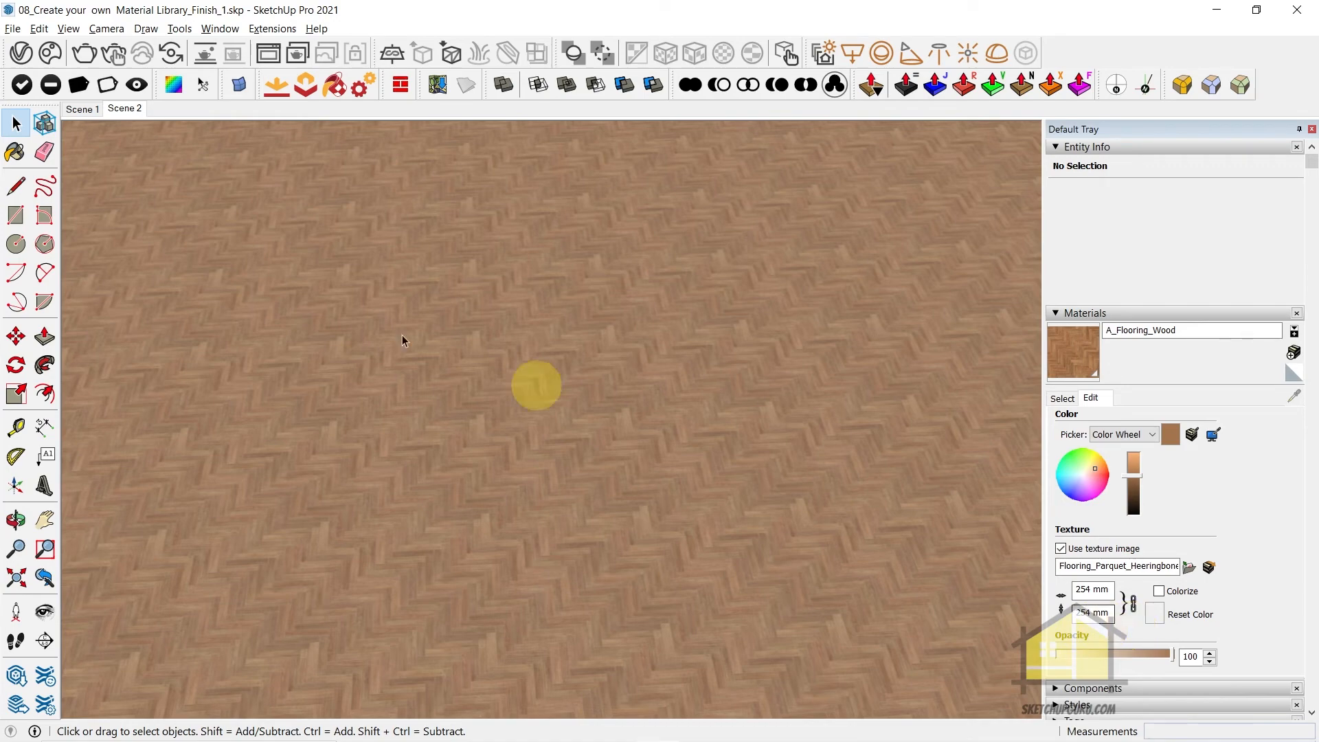
pyautogui.click(20, 52)
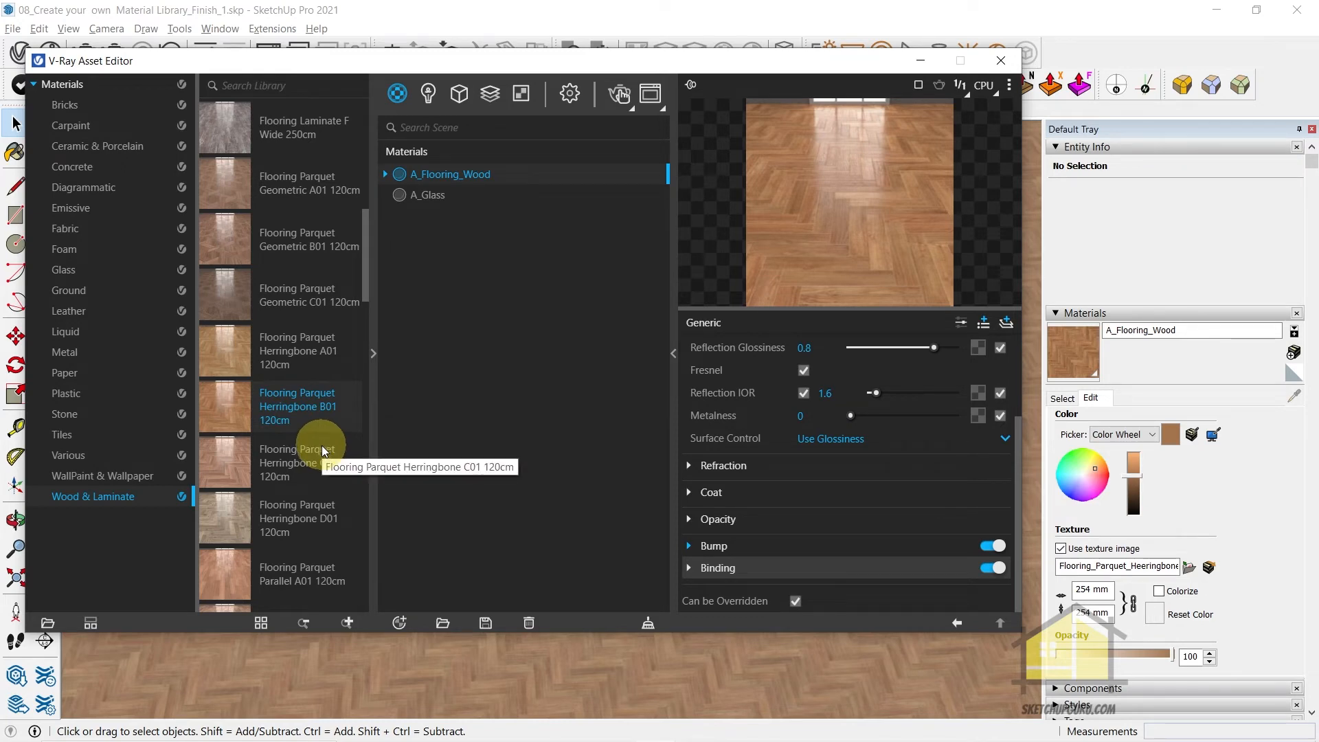
pyautogui.click(998, 62)
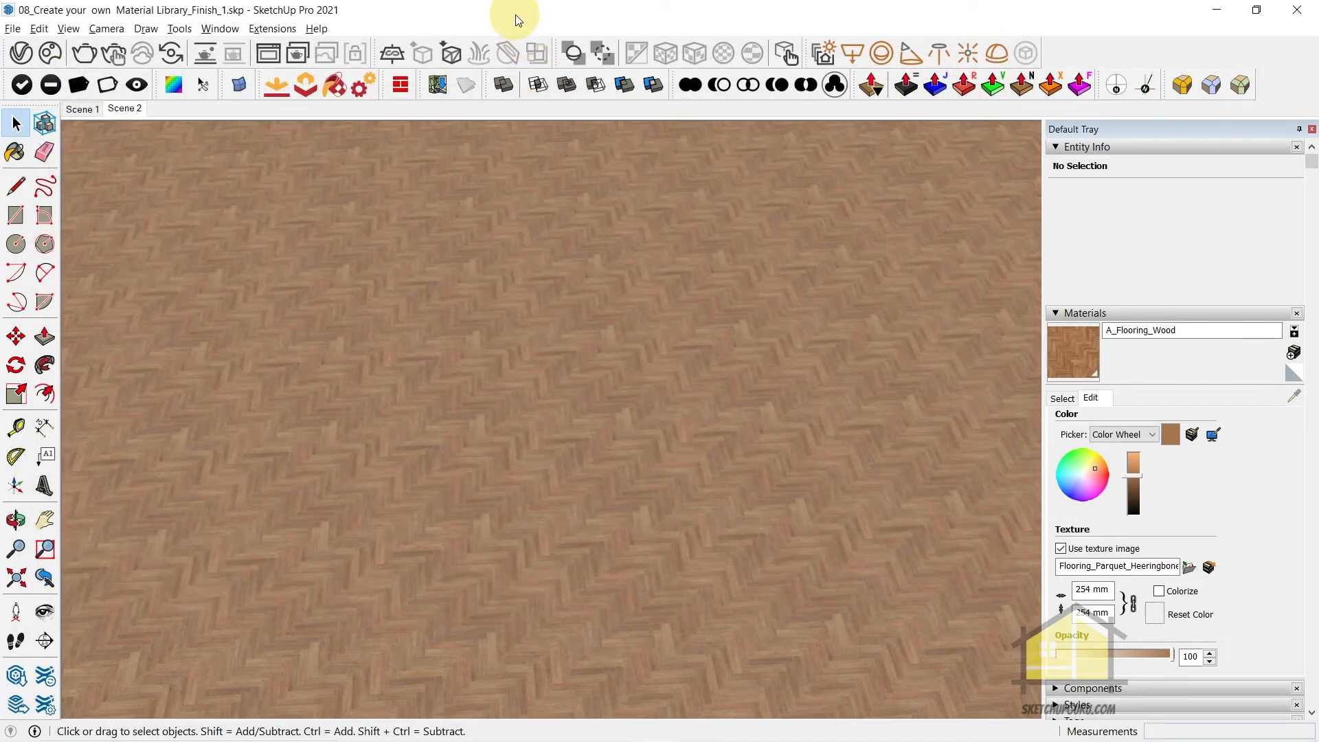
pyautogui.click(1093, 588)
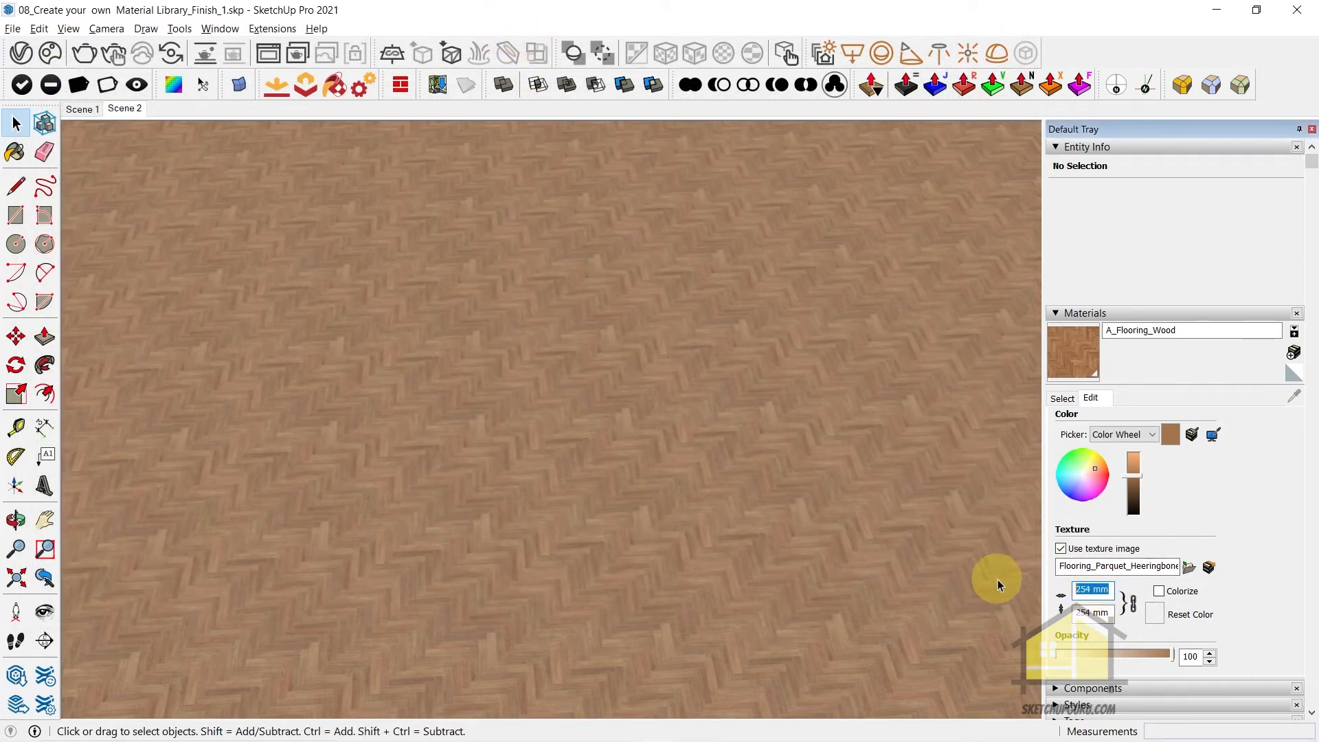
pyautogui.write('1200')
pyautogui.press('Return')
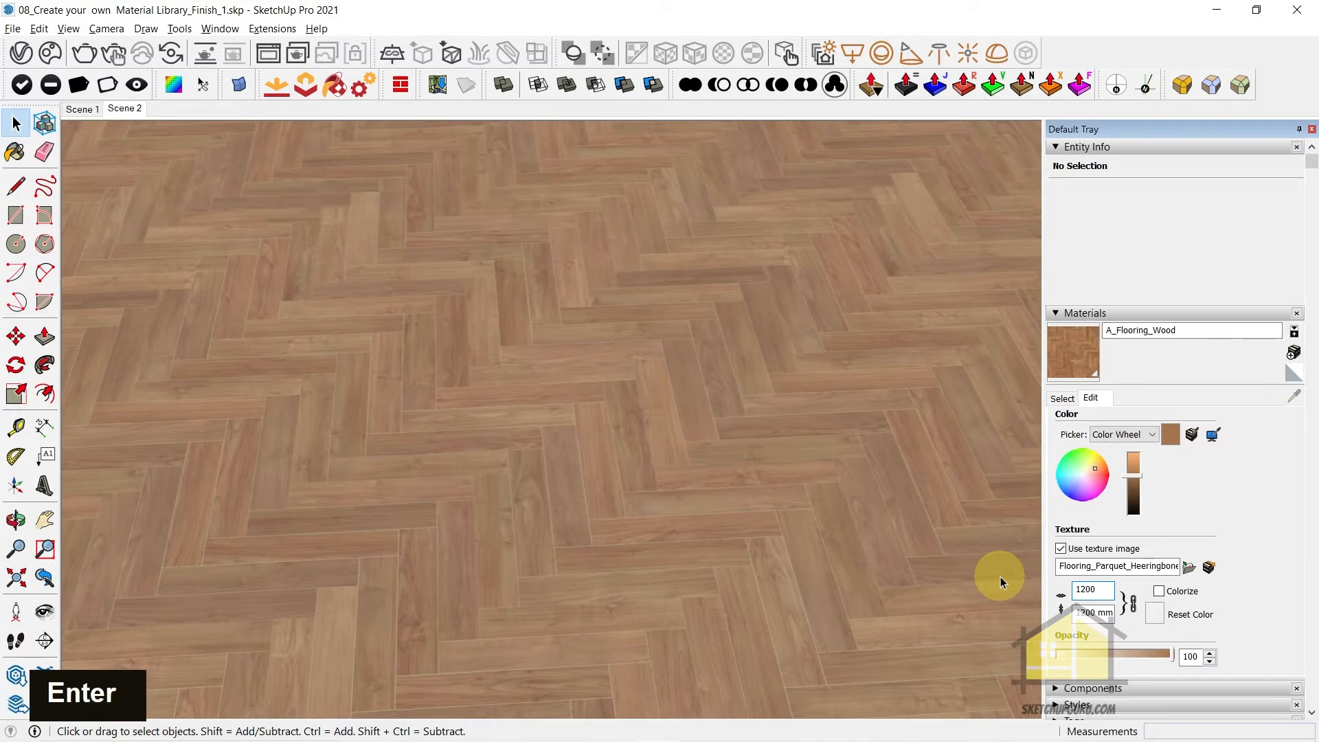
# Inspect the scale of the herringbone pattern across the kitchen floor and return to the Scene 2 view
pyautogui.middleClick(632, 459)
pyautogui.scroll(-12, 589, 385)
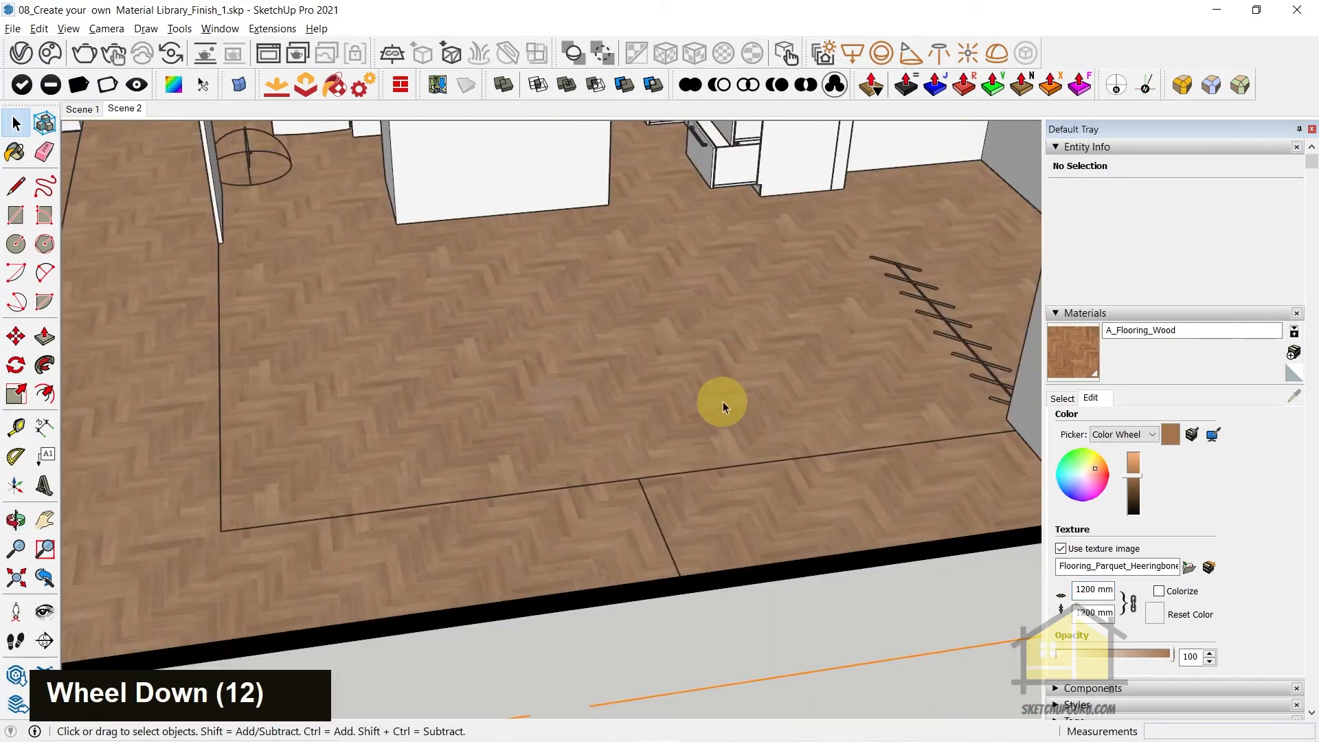
pyautogui.middleClick(585, 355)
pyautogui.moveTo(585, 355); pyautogui.dragTo(639, 337, button='middle')
pyautogui.scroll(4, 636, 327)
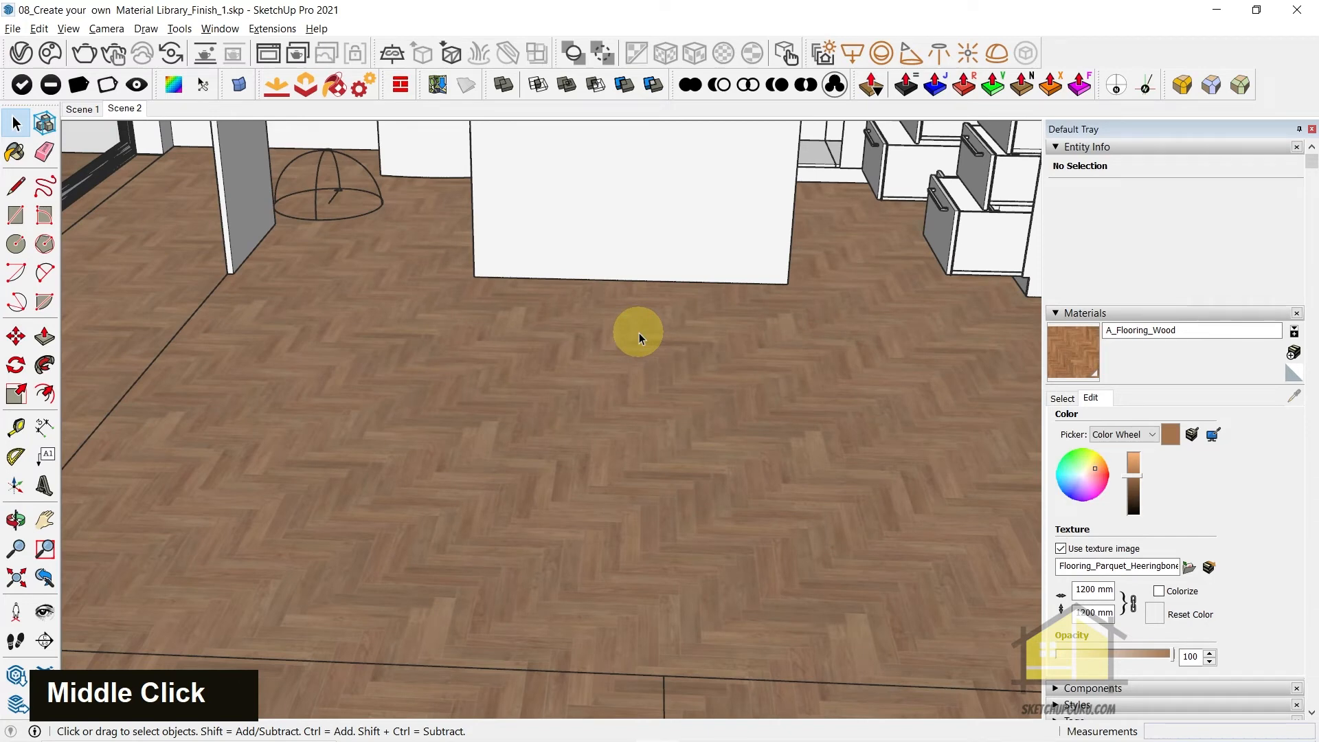
pyautogui.scroll(-5, 638, 344)
pyautogui.moveTo(641, 364); pyautogui.dragTo(707, 373, button='middle')
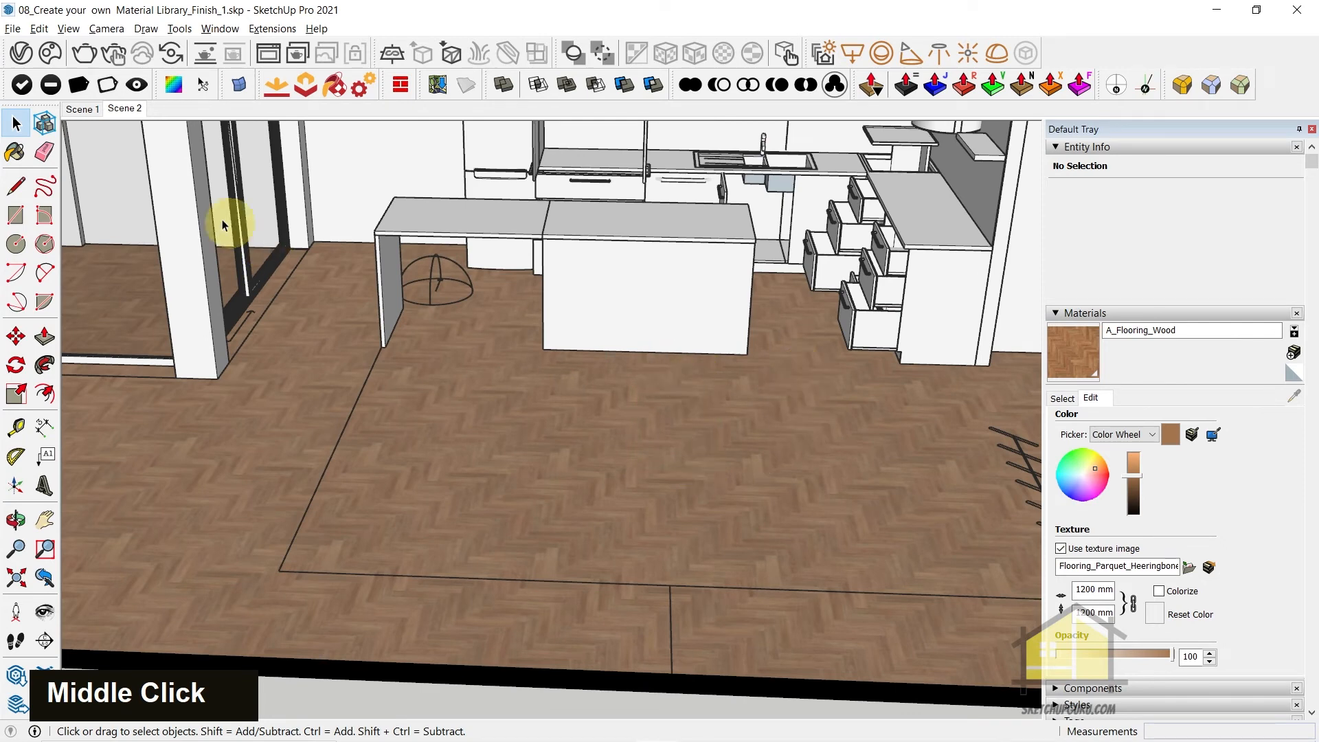
pyautogui.click(123, 109)
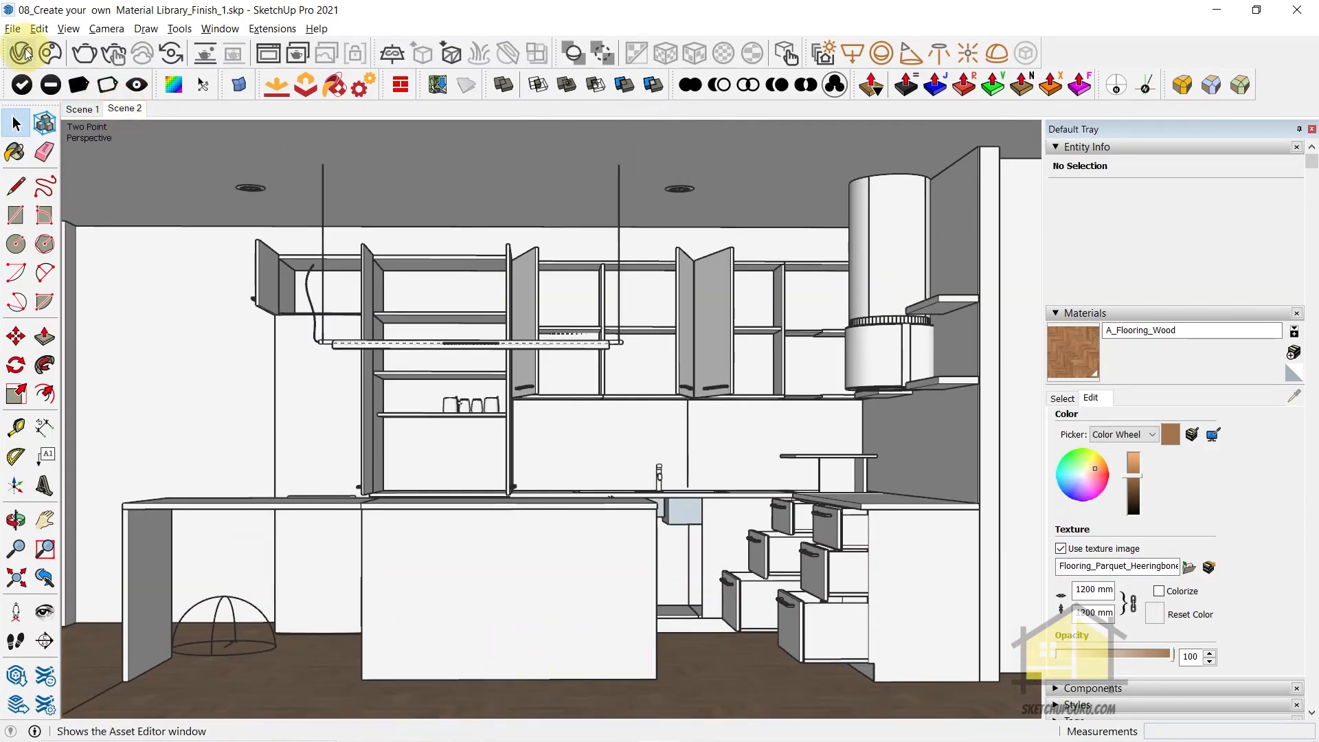
# Review the SunLight settings in the scene's lights and turn off the Dome Light
pyautogui.click(27, 54)
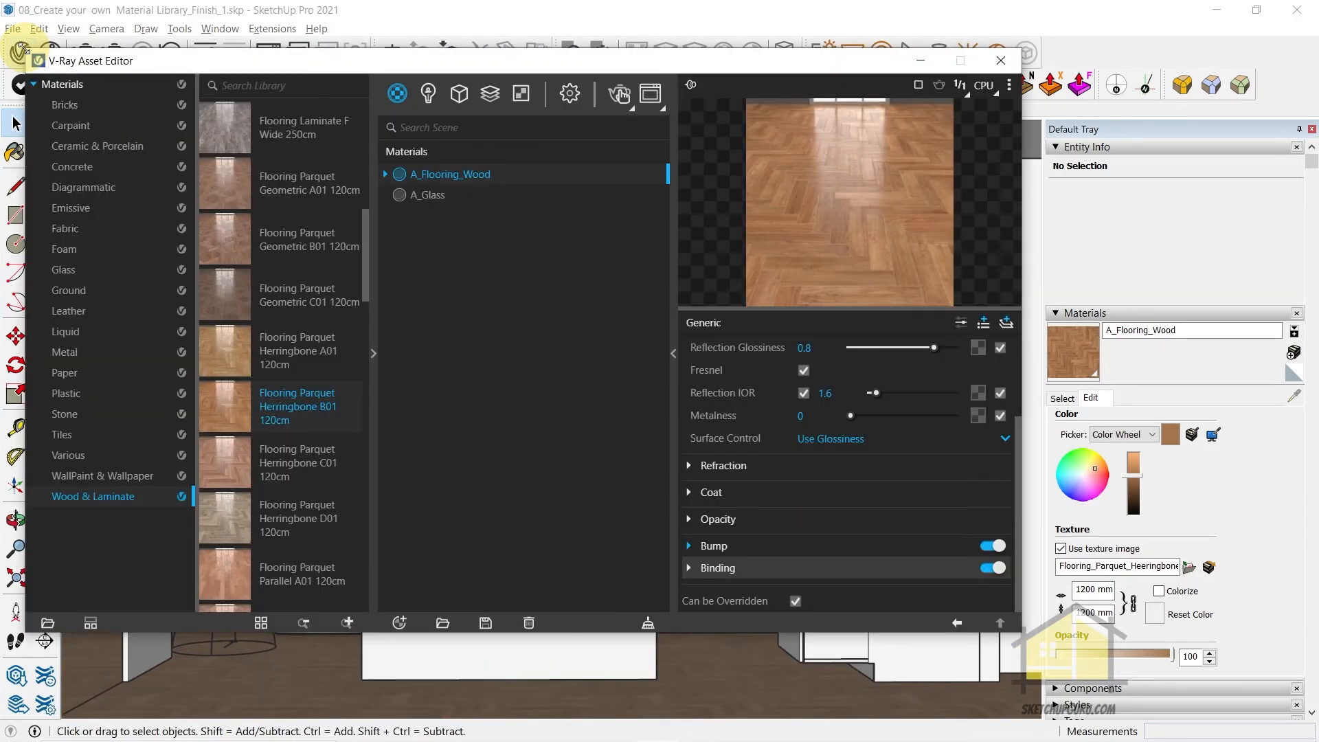
pyautogui.click(430, 95)
pyautogui.click(450, 282)
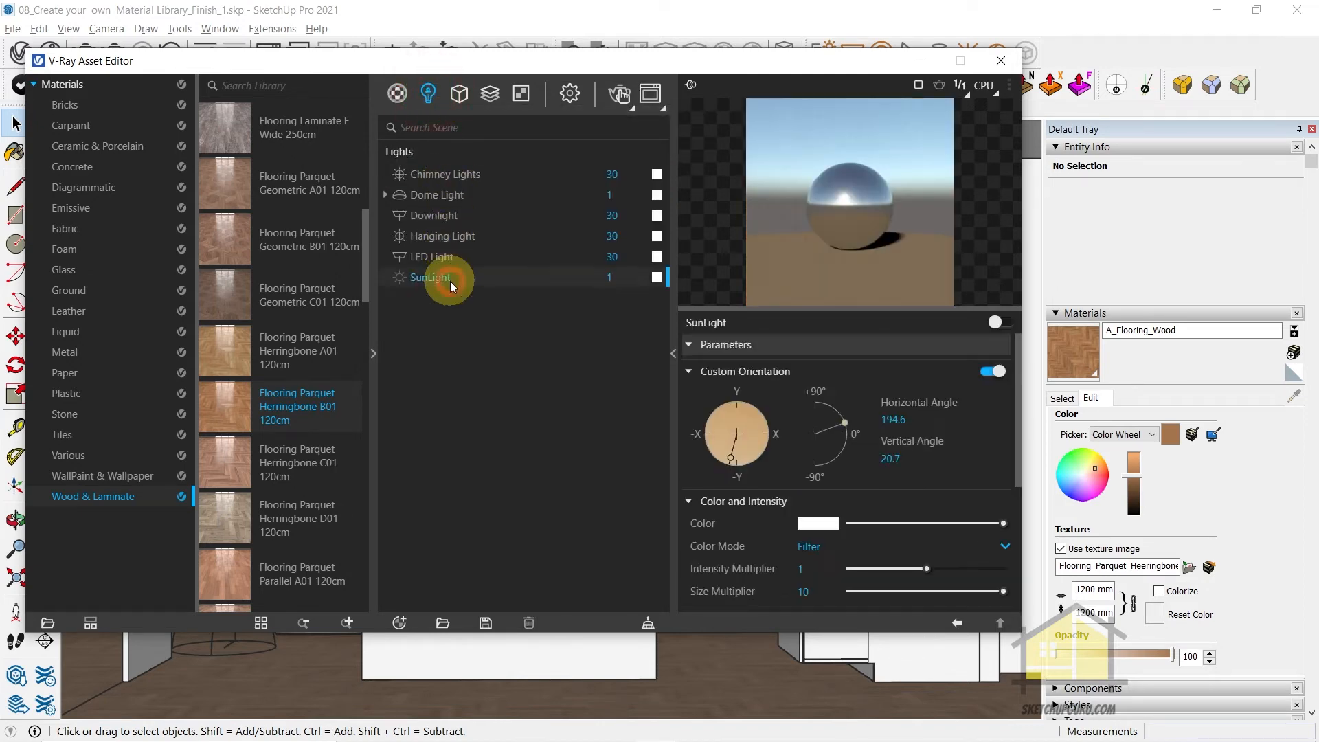
pyautogui.click(435, 198)
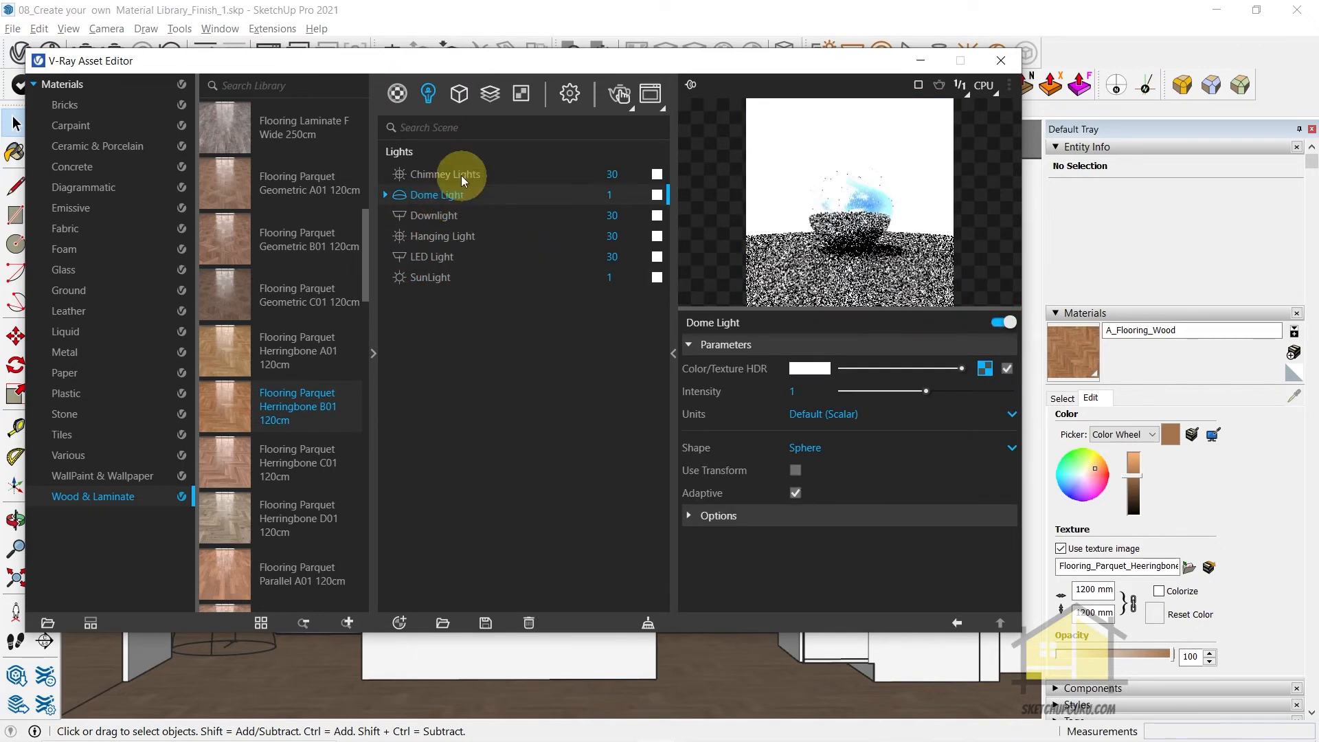
pyautogui.click(994, 325)
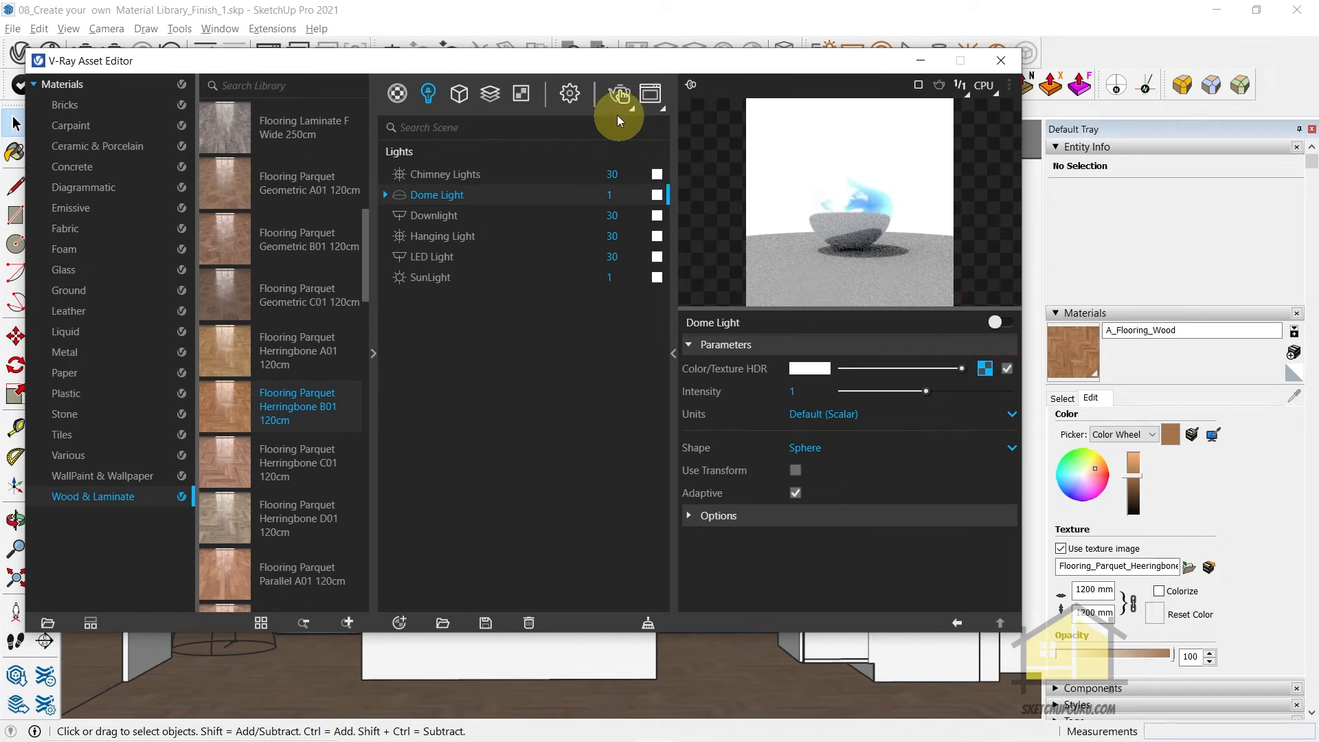
# Check the Environment render settings, return to the Scene 2 view and start an interactive V-Ray render
pyautogui.click(560, 94)
pyautogui.click(426, 350)
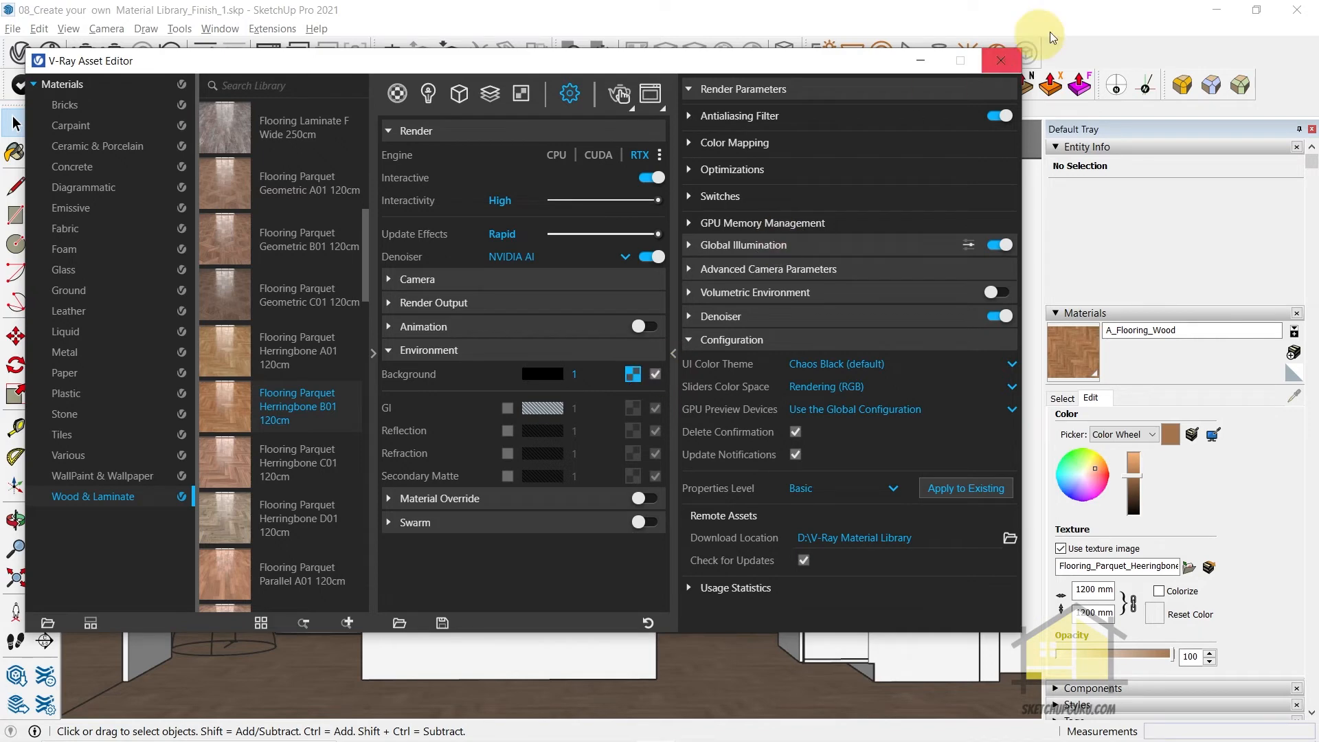
pyautogui.click(1001, 61)
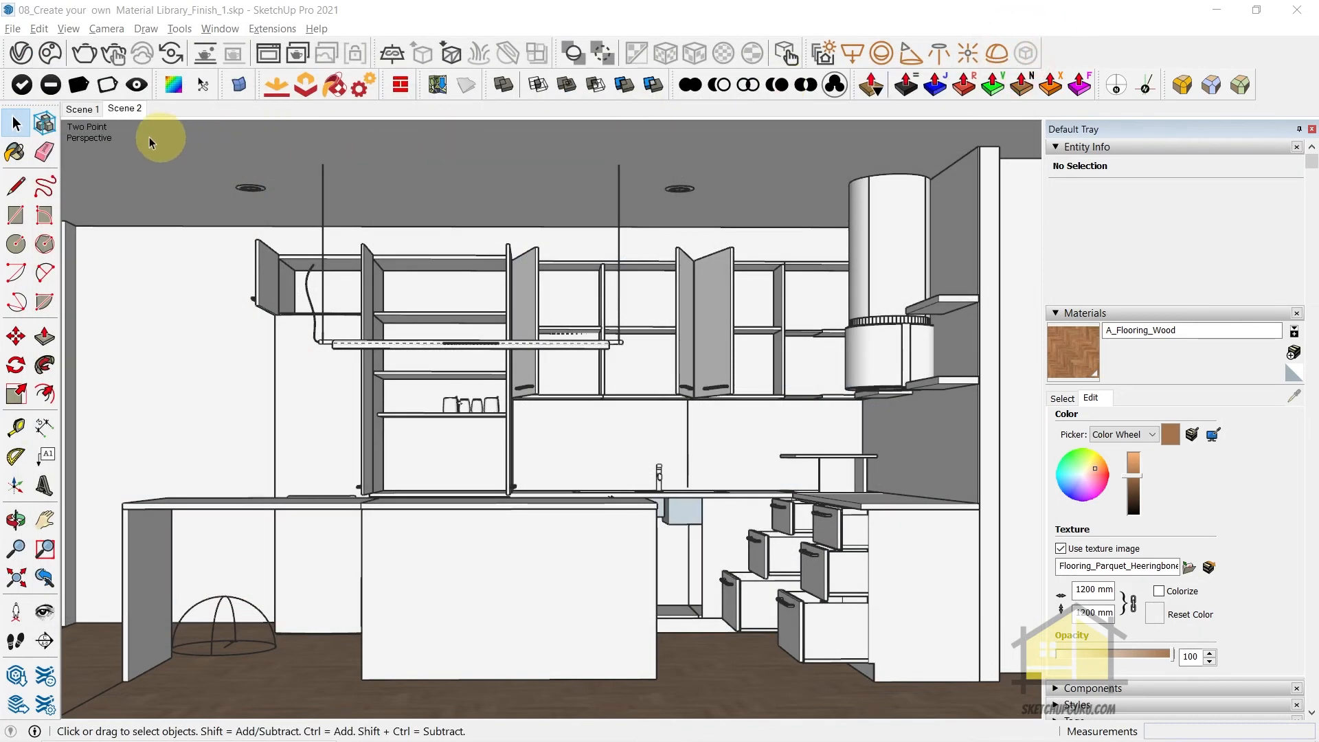
pyautogui.click(88, 108)
pyautogui.click(136, 110)
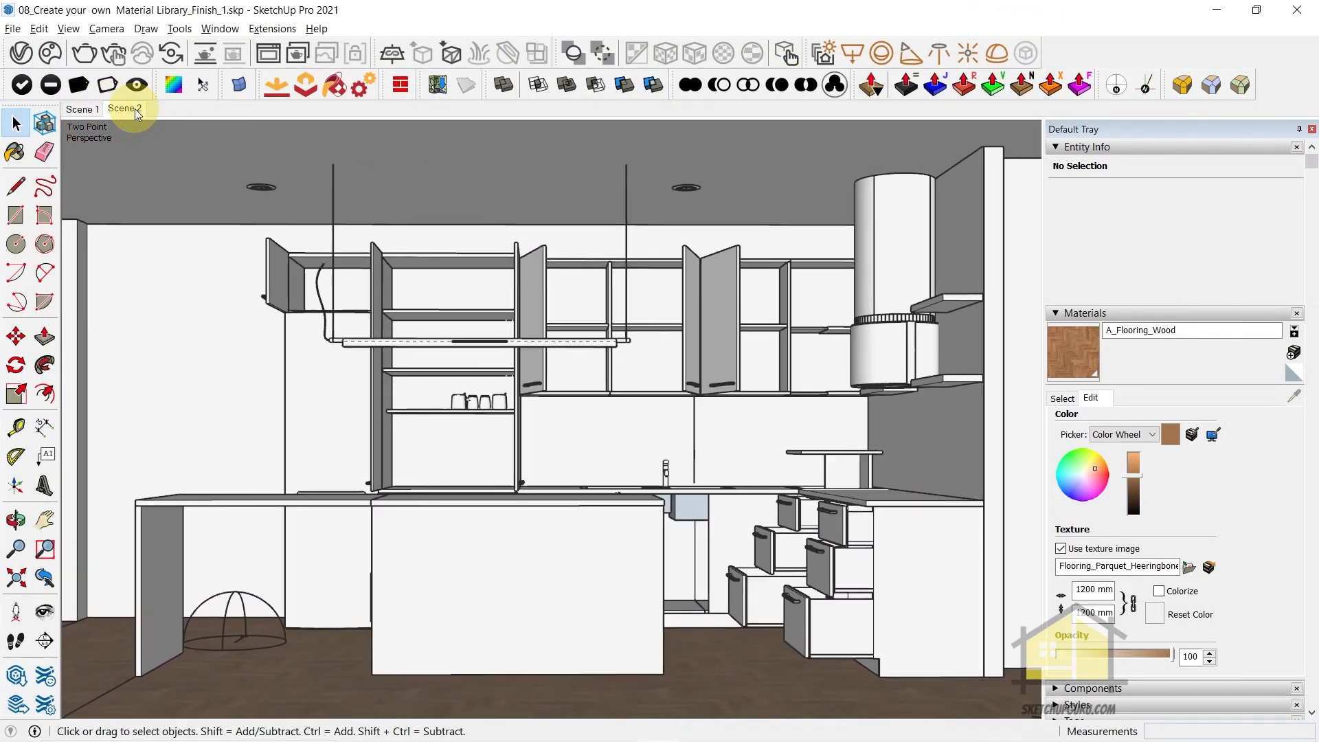
pyautogui.click(121, 50)
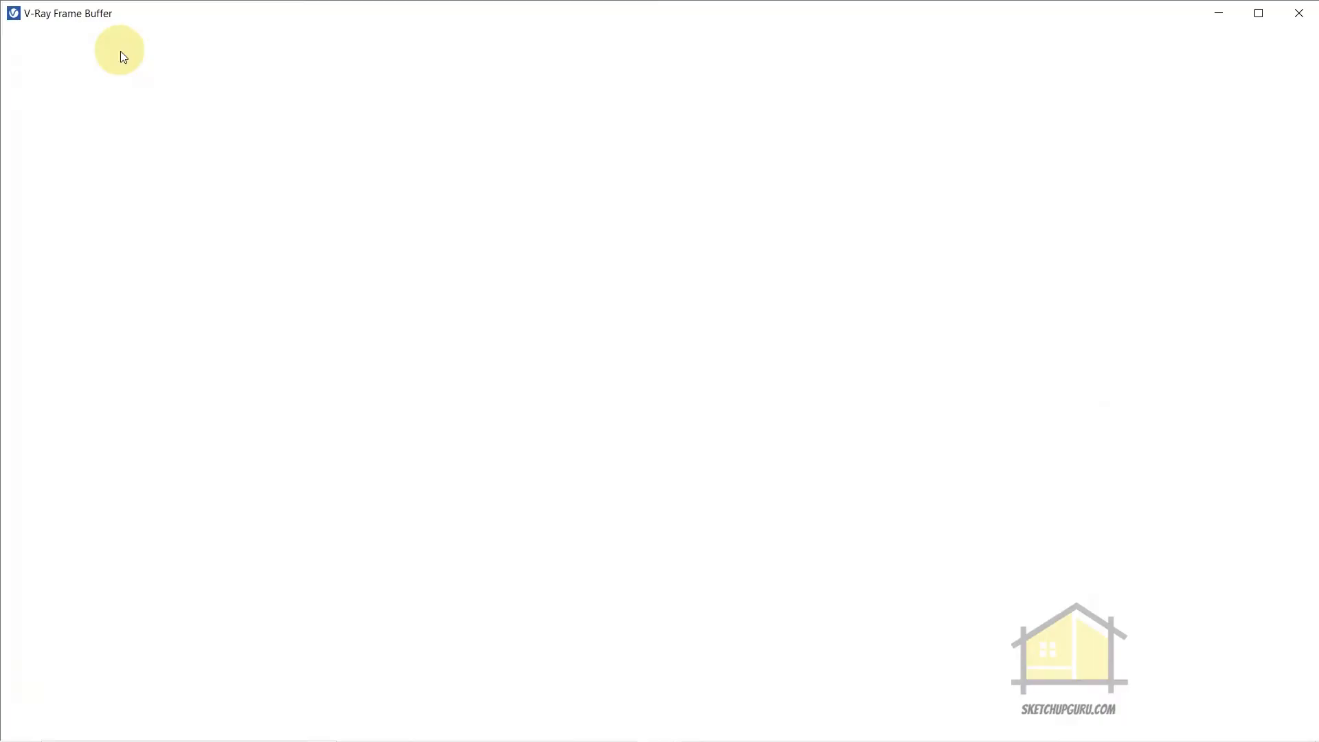
# Inspect the herringbone floor in the interactive render, both close up and in the full image
pyautogui.scroll(2, 498, 551)
pyautogui.scroll(-1, 499, 551)
pyautogui.scroll(1, 541, 600)
pyautogui.scroll(-1, 551, 591)
pyautogui.scroll(1, 521, 641)
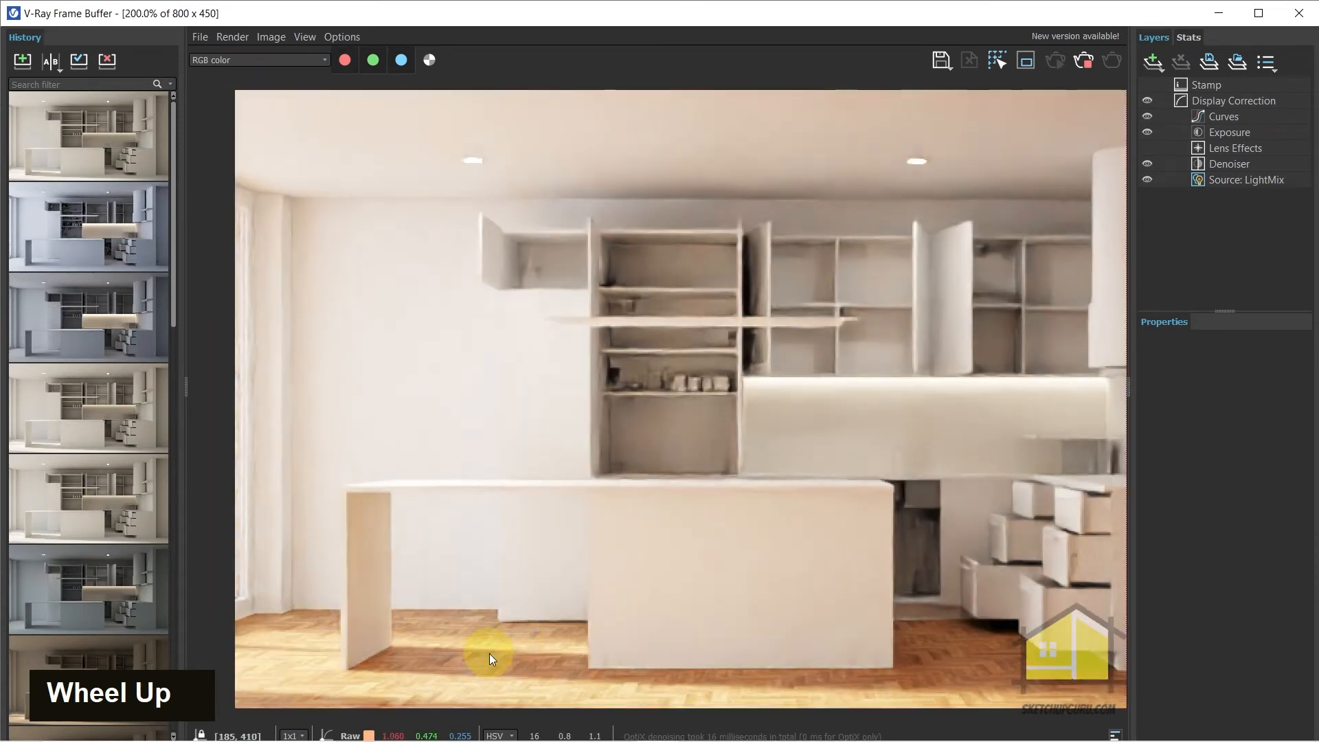
pyautogui.scroll(-2, 602, 539)
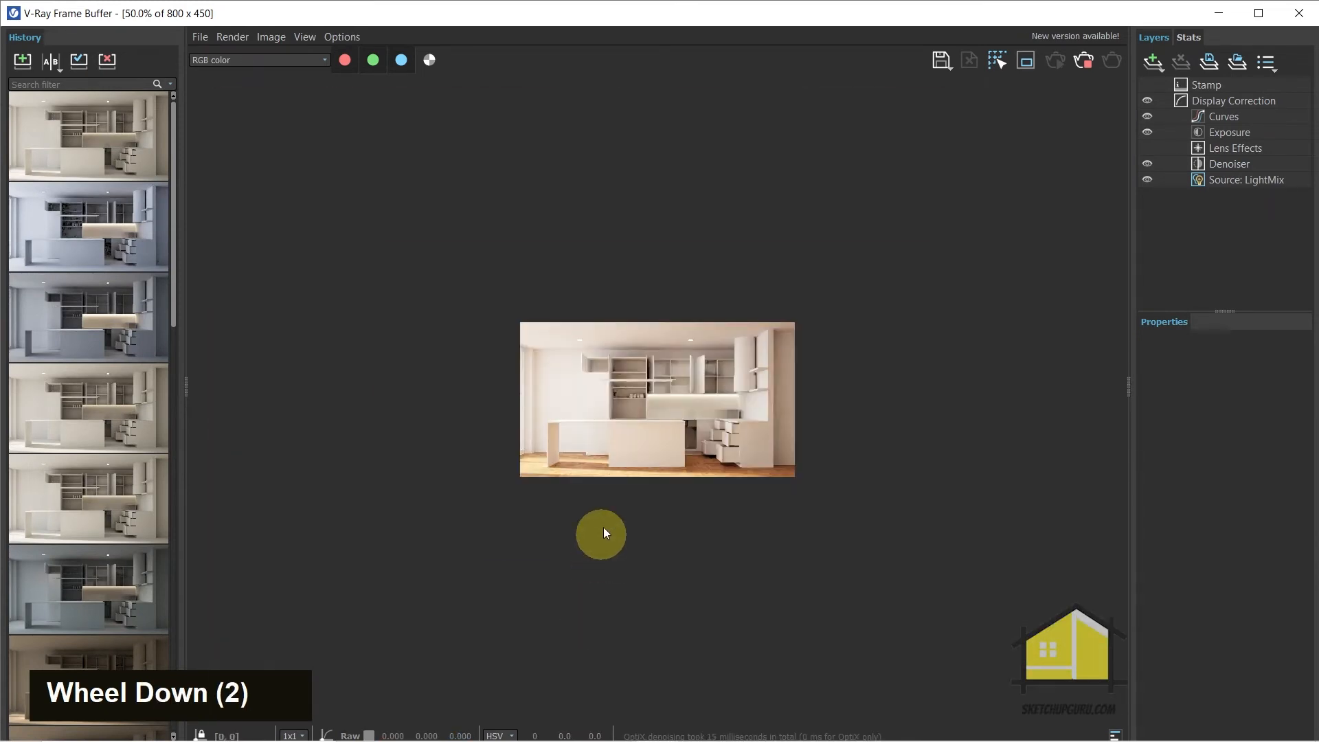
pyautogui.scroll(2, 603, 541)
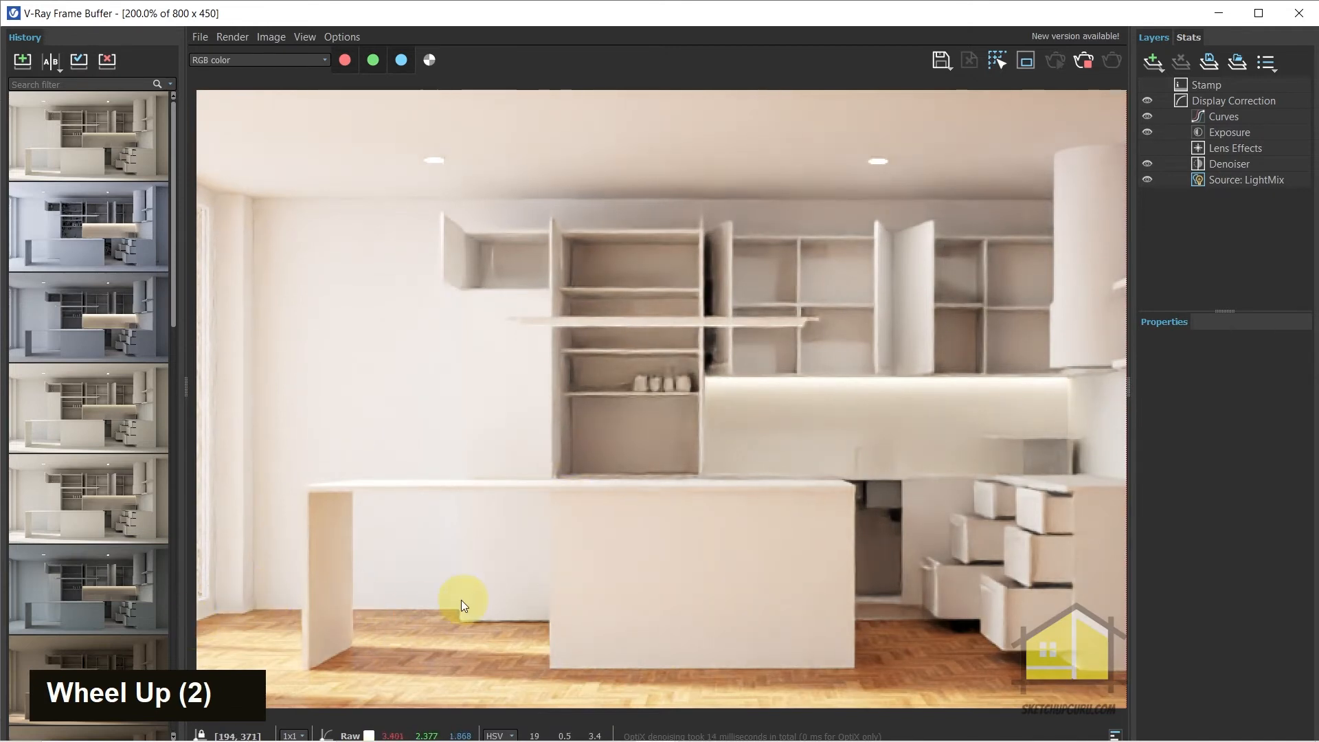
pyautogui.scroll(-1, 471, 608)
pyautogui.scroll(1, 749, 385)
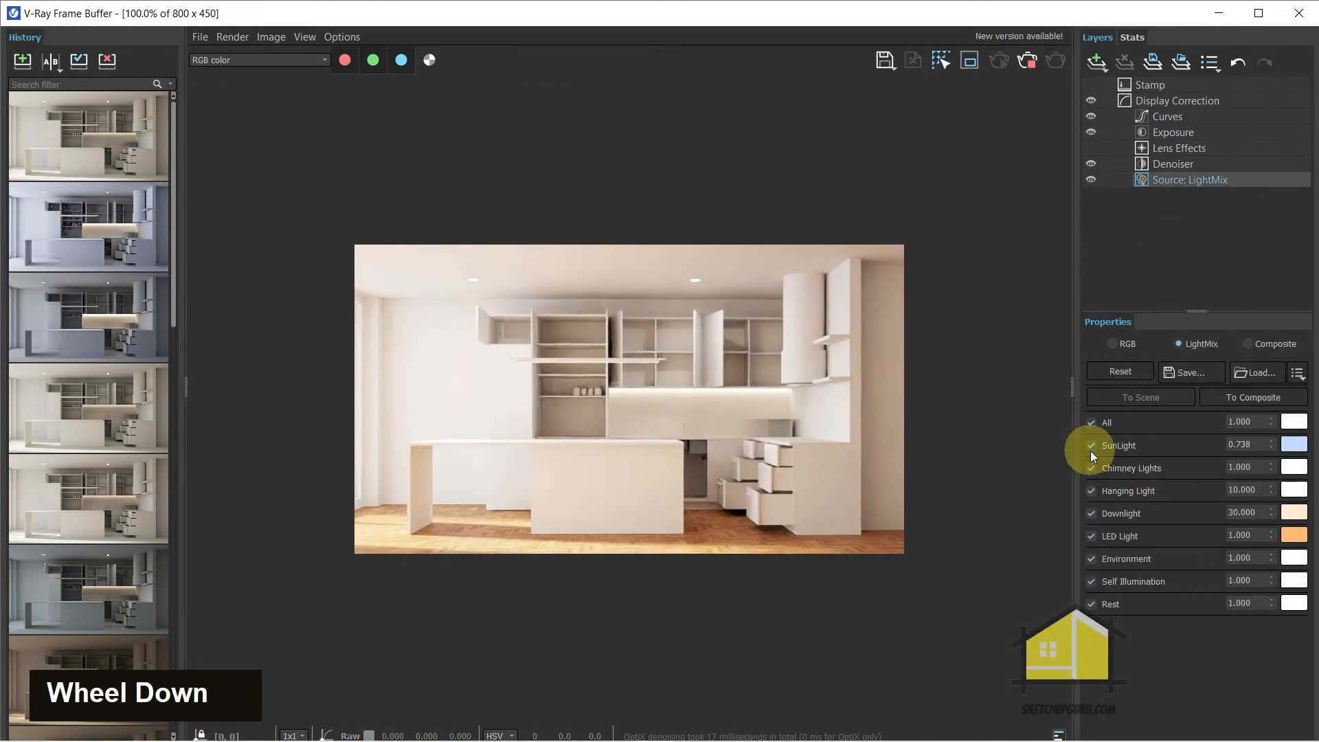
# Turn off the SunLight in the render's LightMix and check the effect on the kitchen and floor
pyautogui.click(1091, 446)
pyautogui.click(1091, 447)
pyautogui.click(1091, 447)
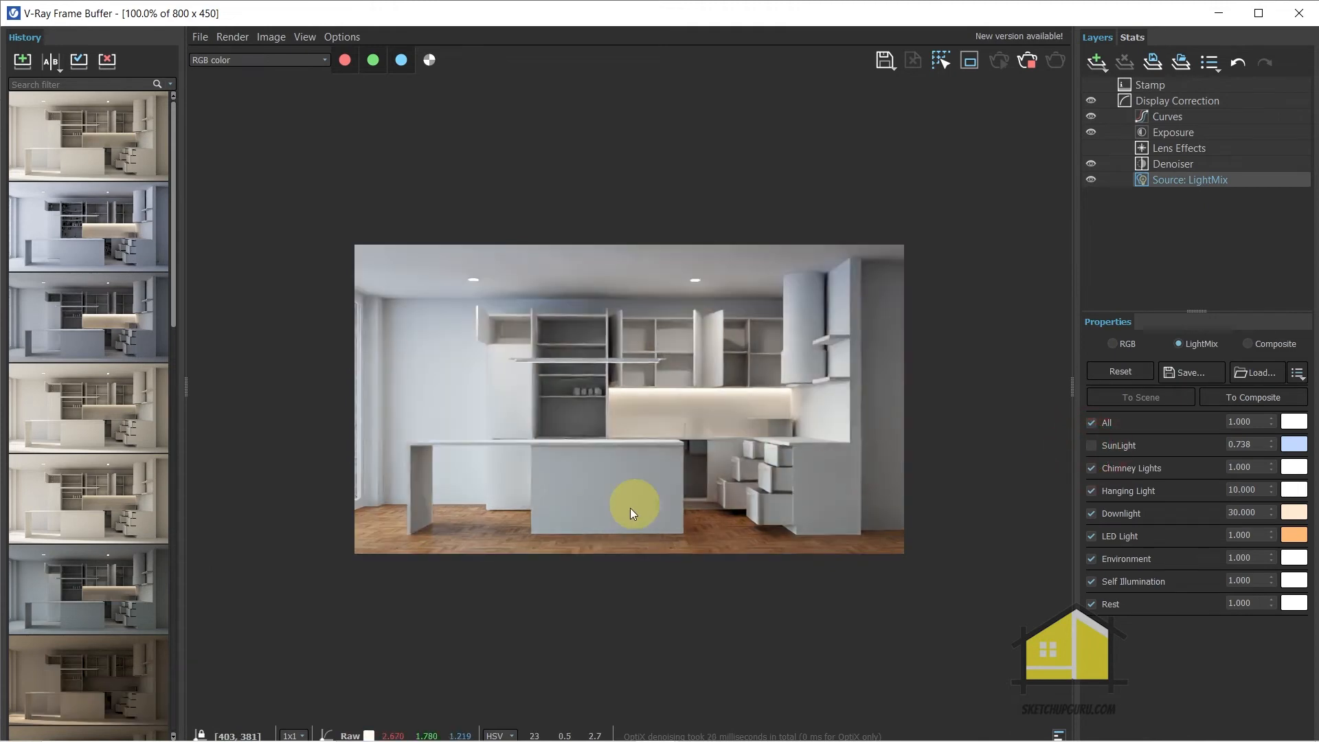
pyautogui.scroll(1, 532, 524)
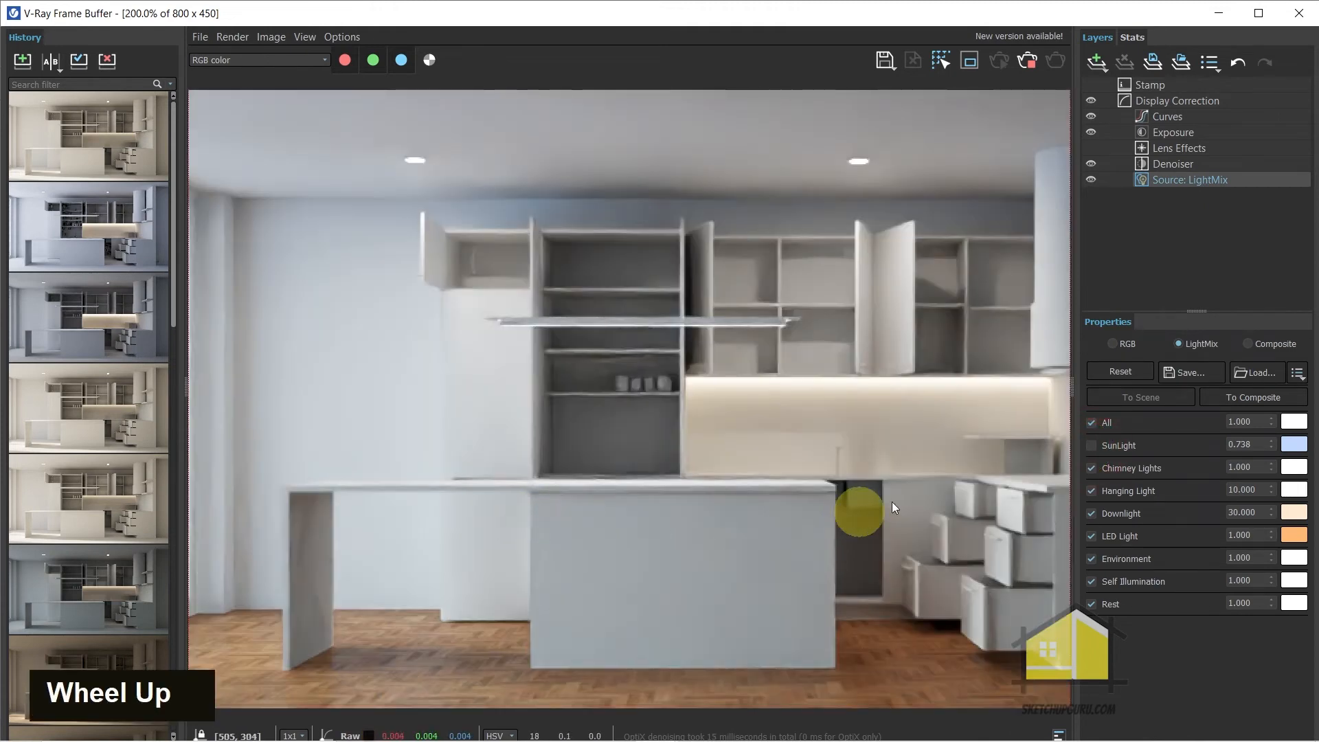
pyautogui.scroll(-1, 919, 432)
# Set the LightMix Environment intensity to 2 and save the rendered image to the history
pyautogui.click(1263, 557)
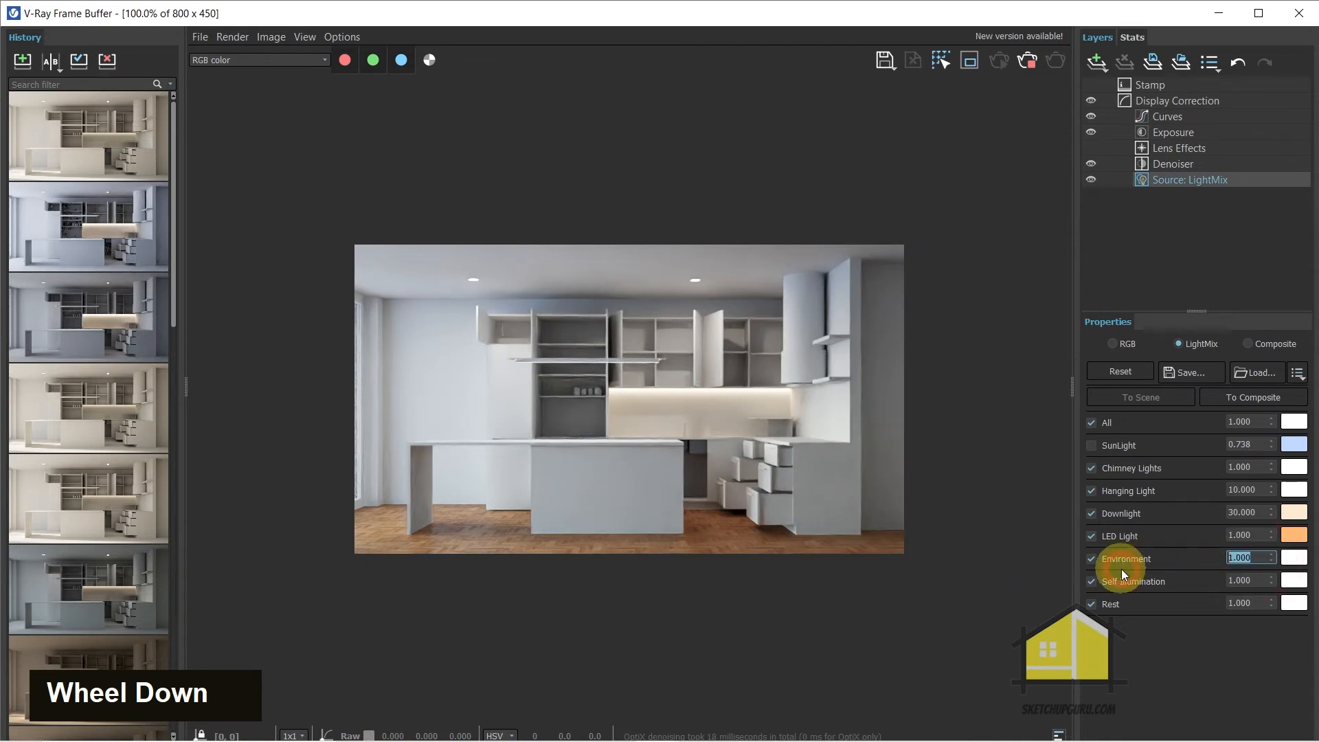
pyautogui.write('2')
pyautogui.press('Return')
pyautogui.scroll(1, 542, 475)
pyautogui.scroll(-1, 542, 475)
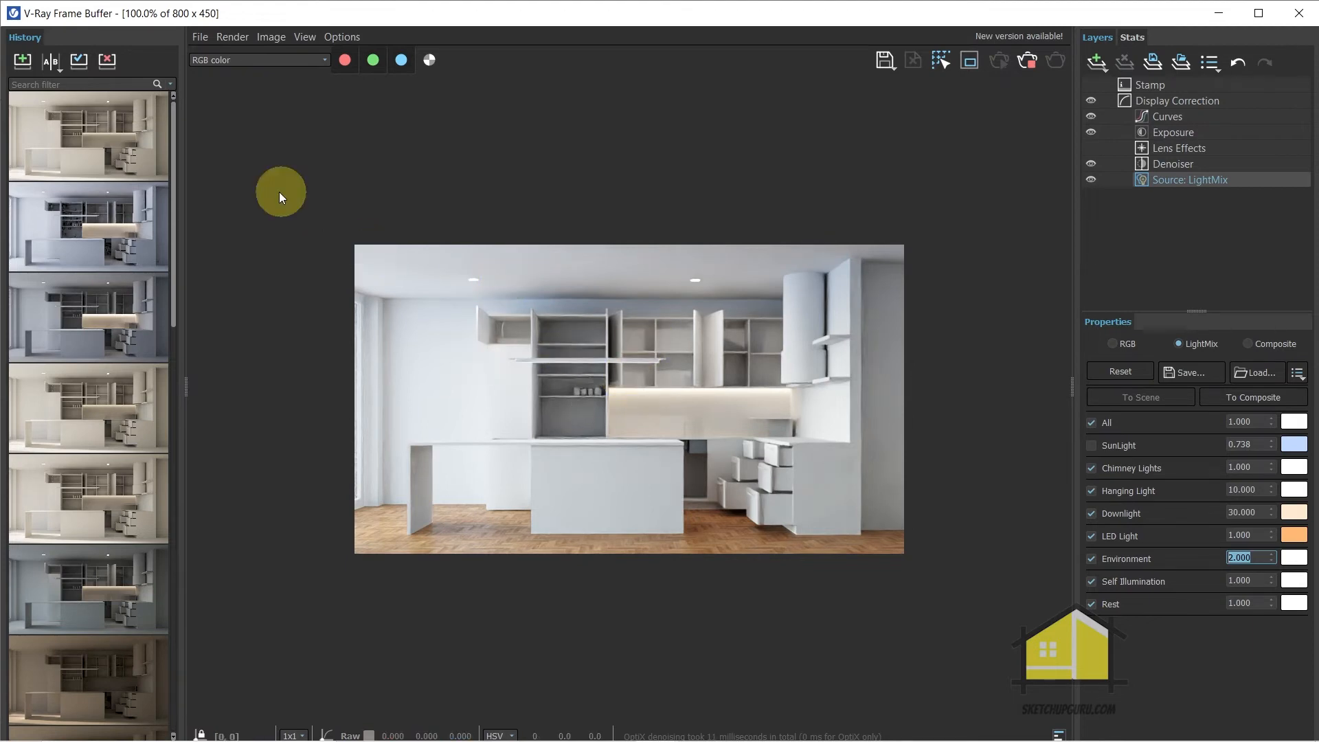
pyautogui.click(23, 62)
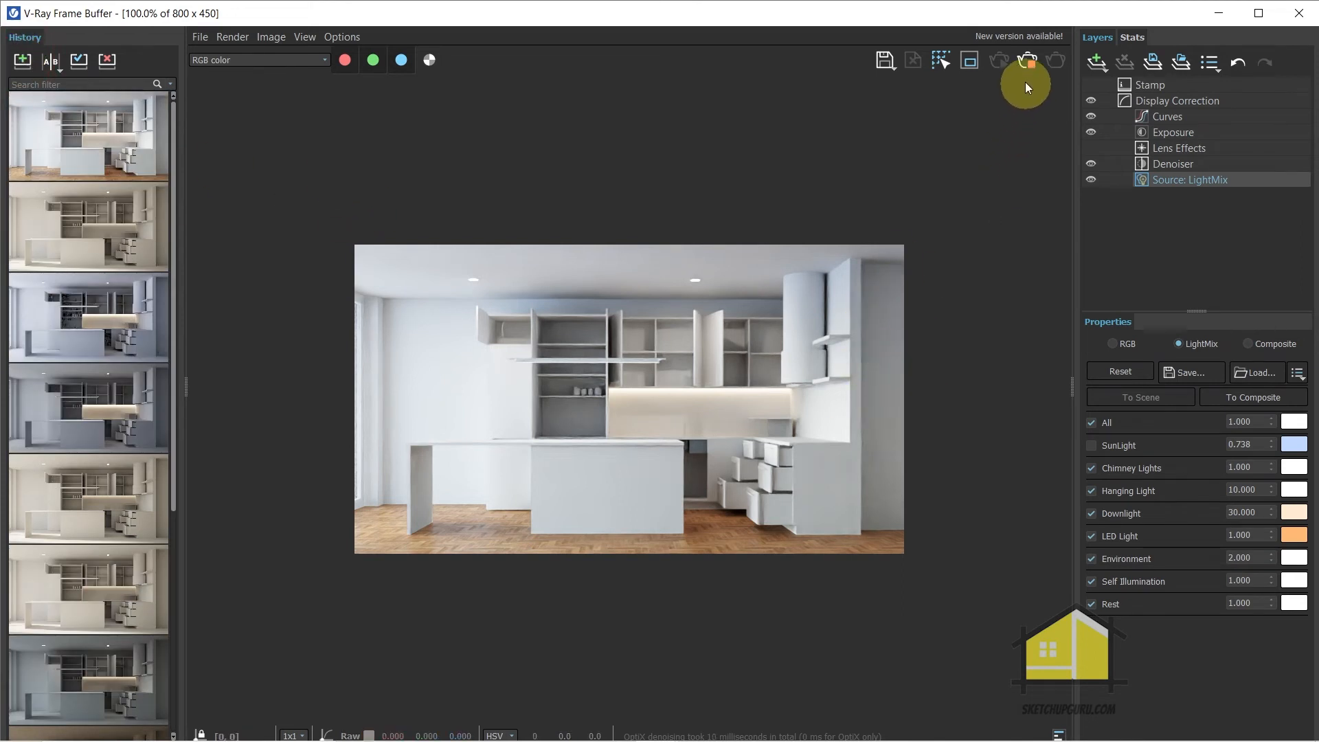
pyautogui.click(1299, 14)
# Browse the Carpaint category of the V-Ray material library and add CarPaint Flakes Gray to the scene materials
pyautogui.click(22, 53)
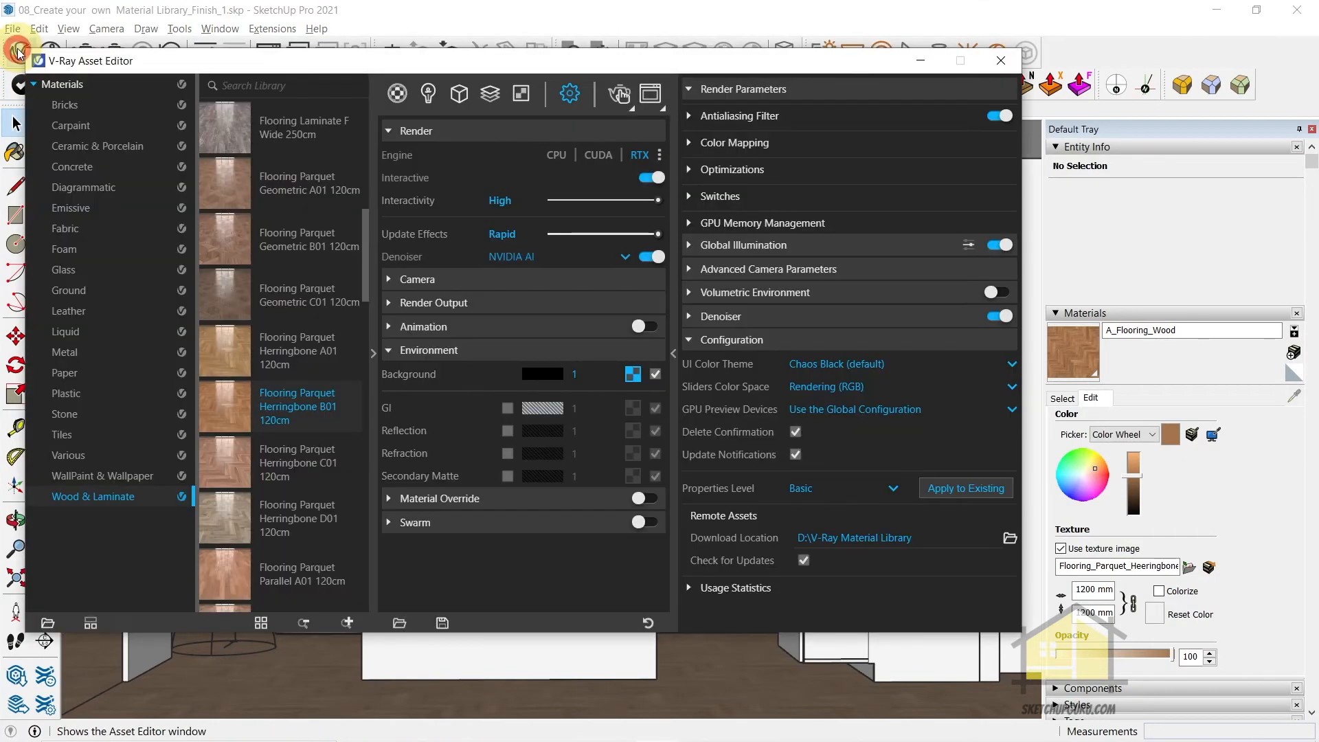
pyautogui.moveTo(171, 67)
pyautogui.mouseDown()
pyautogui.moveTo(346, 156)
pyautogui.moveTo(553, 137)
pyautogui.mouseUp()
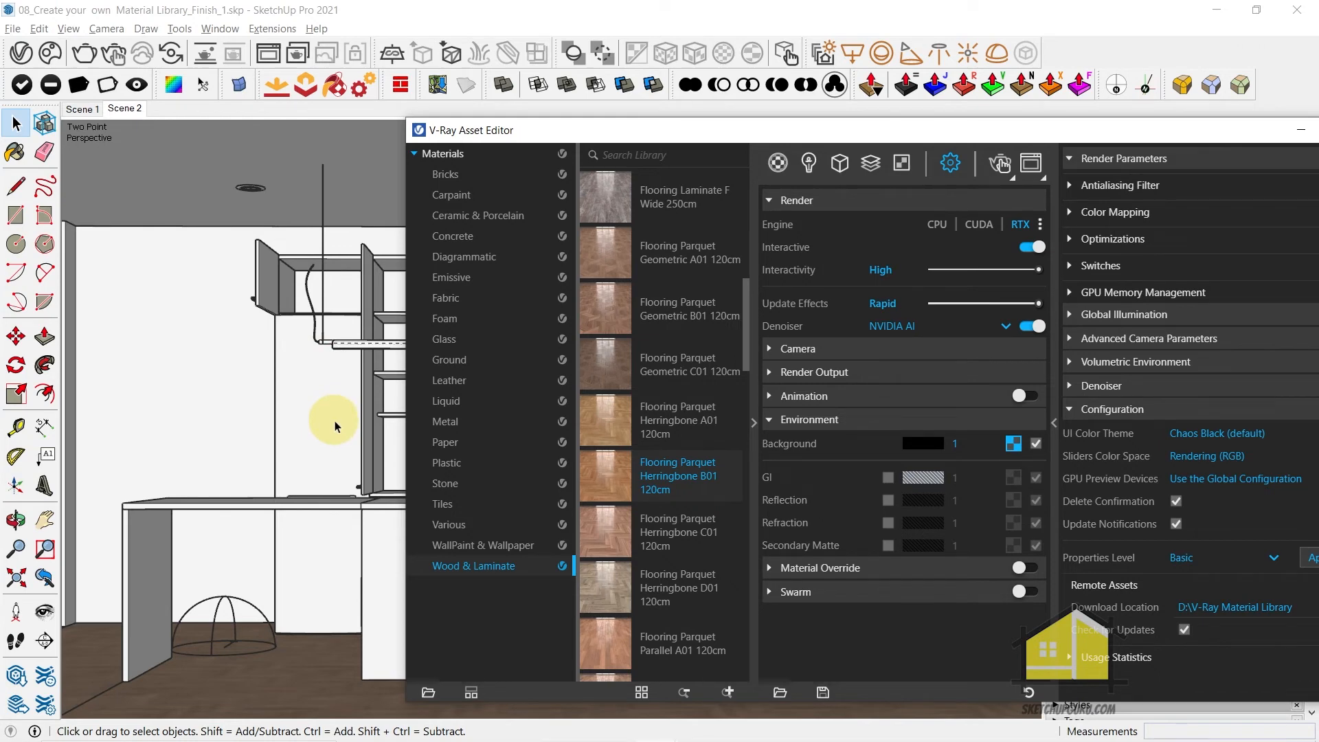
pyautogui.click(464, 201)
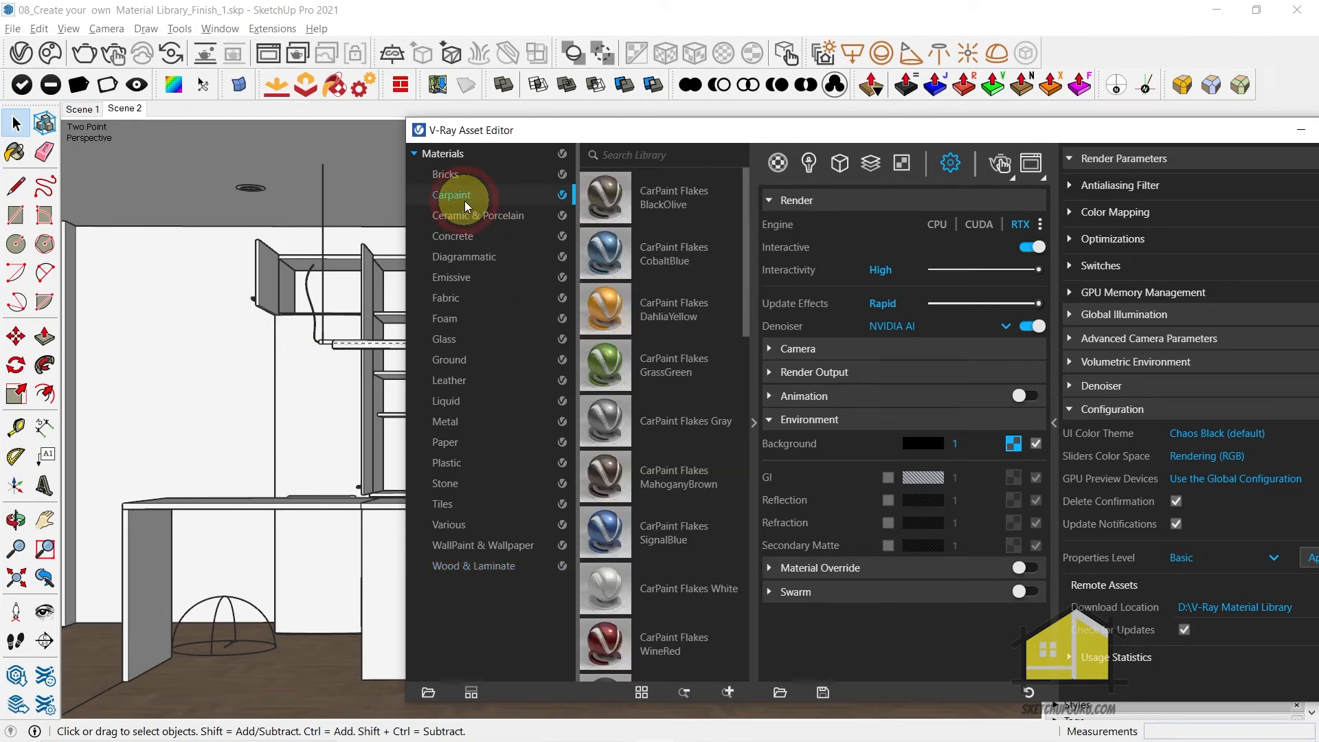
pyautogui.scroll(-9, 636, 291)
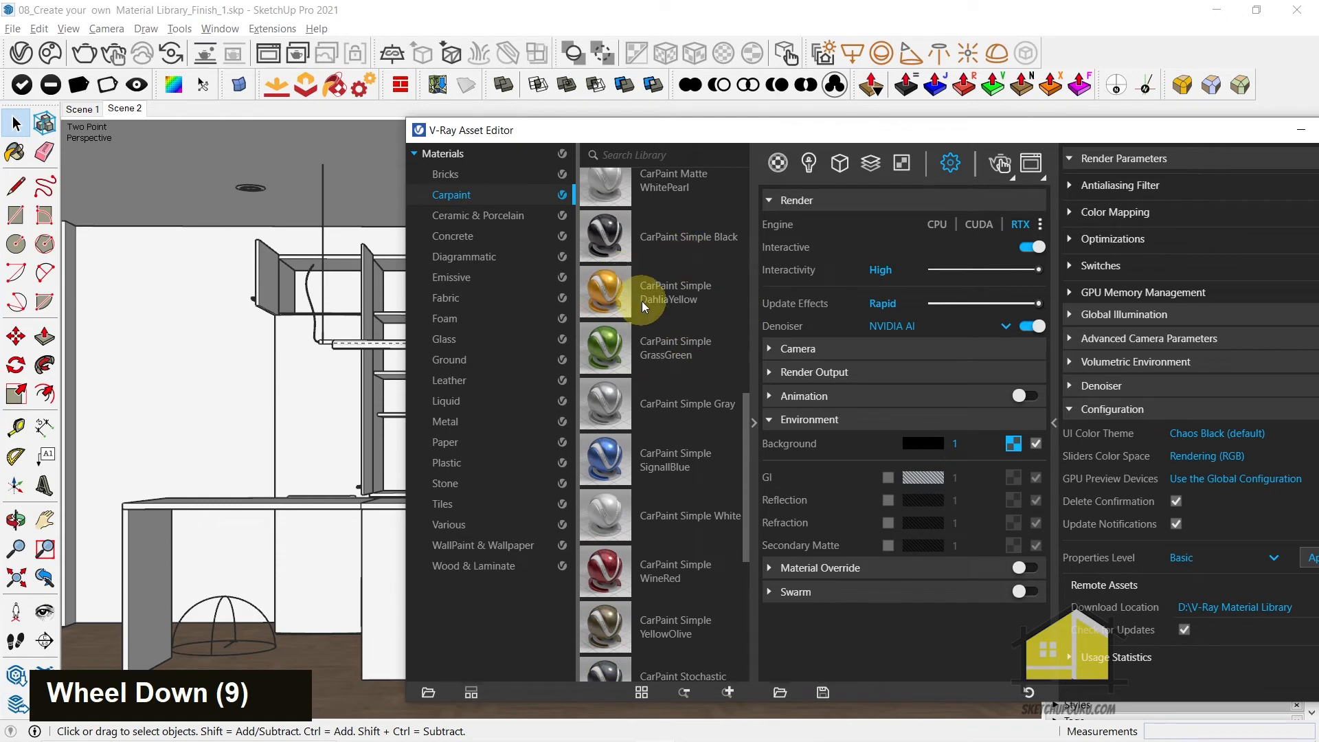
pyautogui.scroll(1, 642, 305)
pyautogui.scroll(-4, 652, 300)
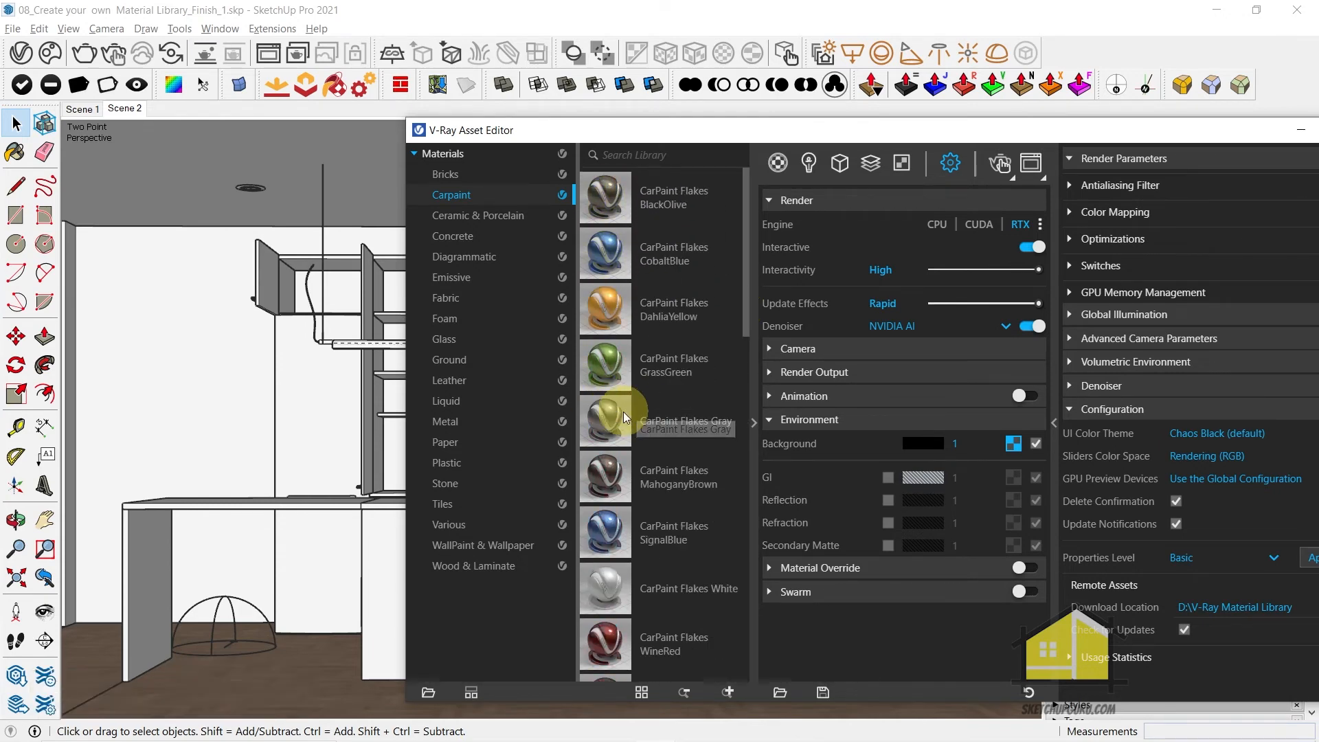
pyautogui.click(778, 163)
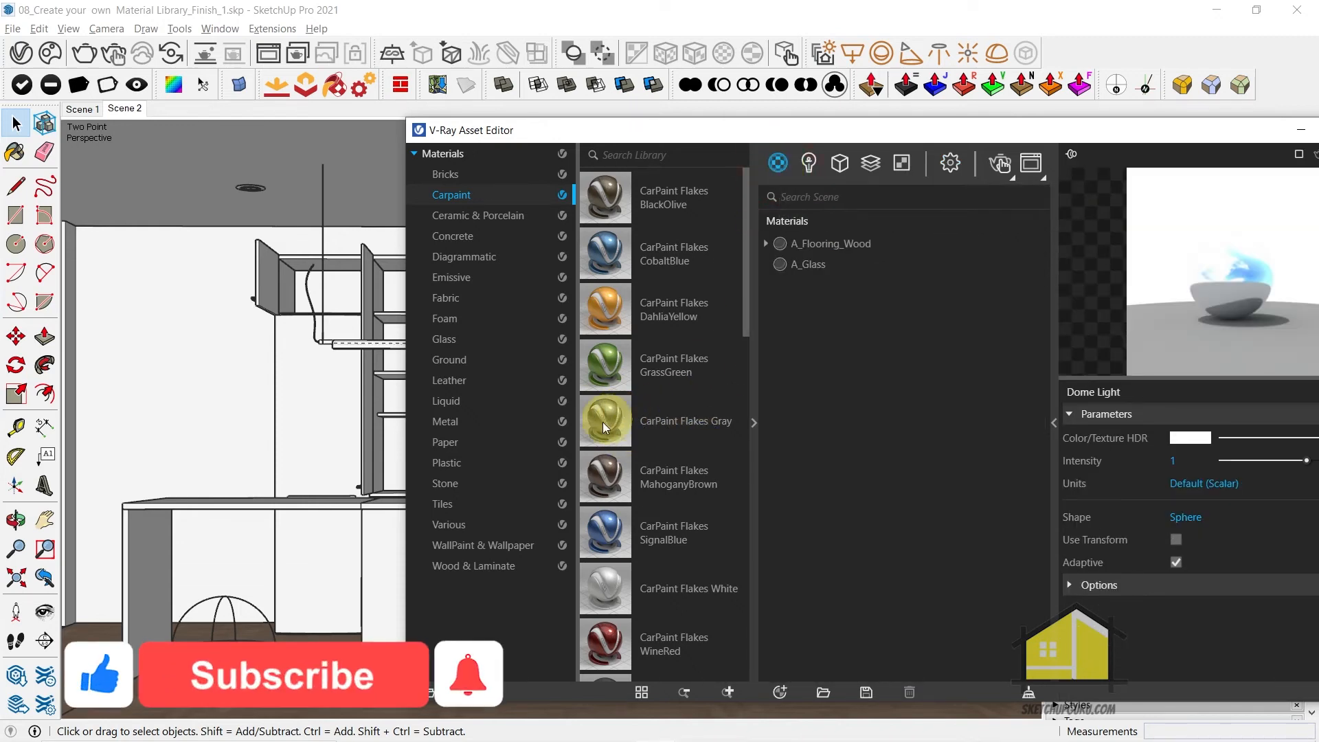
pyautogui.moveTo(605, 420); pyautogui.dragTo(845, 339)
pyautogui.moveTo(905, 133); pyautogui.dragTo(492, 121)
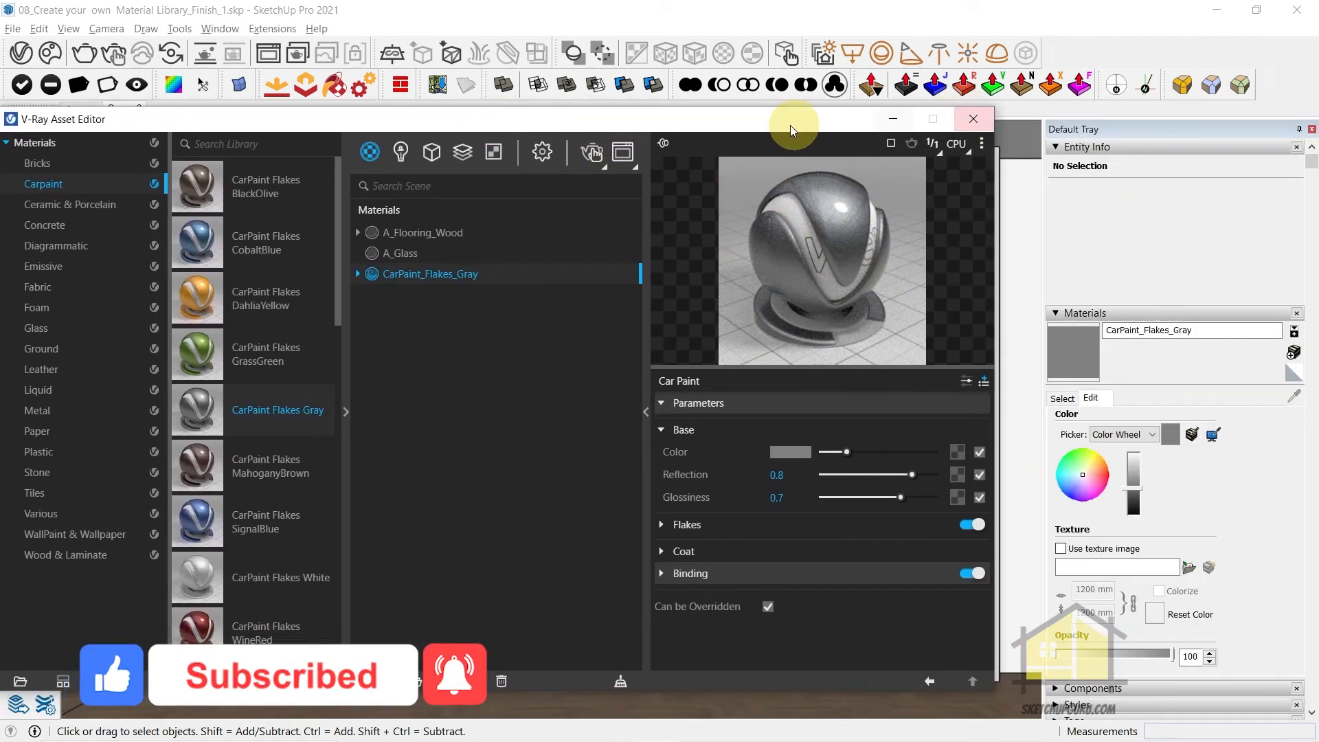
pyautogui.moveTo(788, 124); pyautogui.dragTo(754, 157)
pyautogui.click(934, 151)
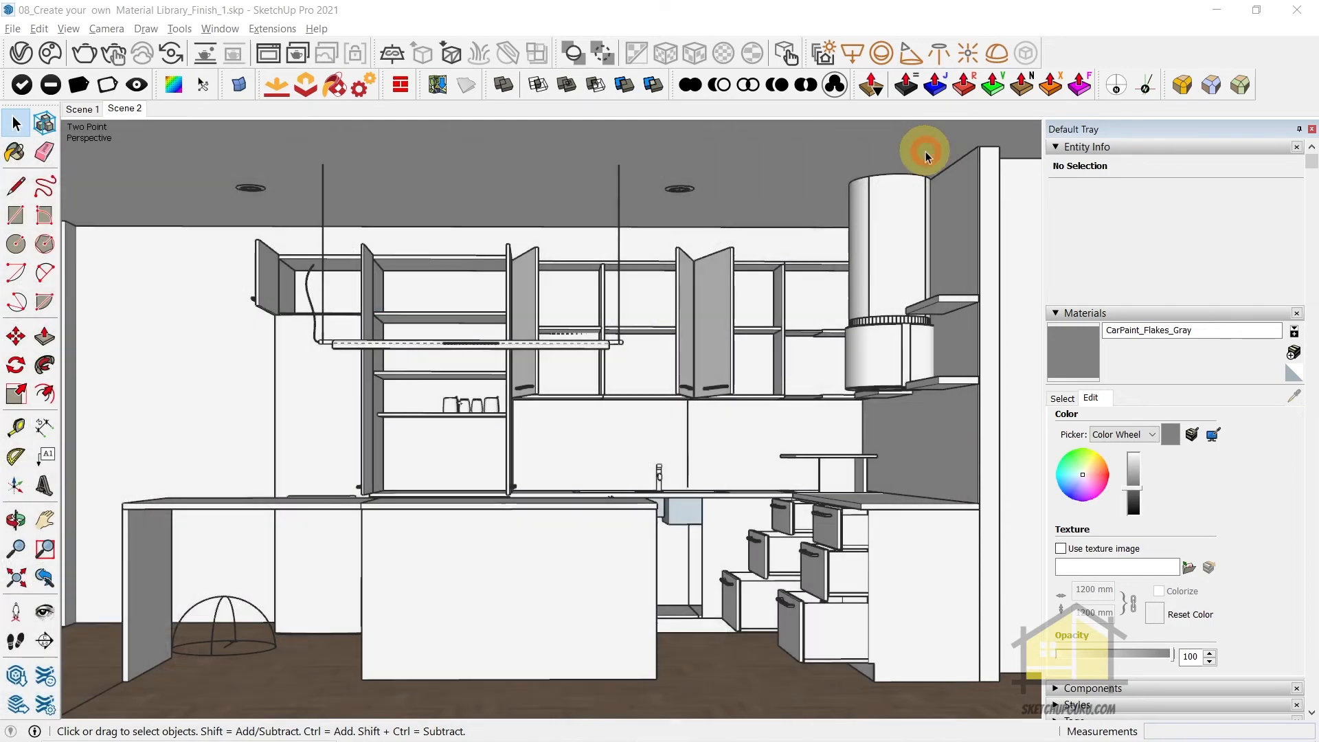
# Select the upper refrigerator door inside its nested groups and paint it with CarPaint_Flakes_Gray
pyautogui.moveTo(471, 412); pyautogui.dragTo(671, 415, button='middle')
pyautogui.scroll(11, 607, 422)
pyautogui.doubleClick(608, 422)
pyautogui.doubleClick(607, 422)
pyautogui.doubleClick(607, 422)
pyautogui.doubleClick(607, 421)
pyautogui.doubleClick(607, 422)
pyautogui.doubleClick(608, 422)
pyautogui.doubleClick(607, 422)
pyautogui.doubleClick(607, 422)
pyautogui.doubleClick(607, 422)
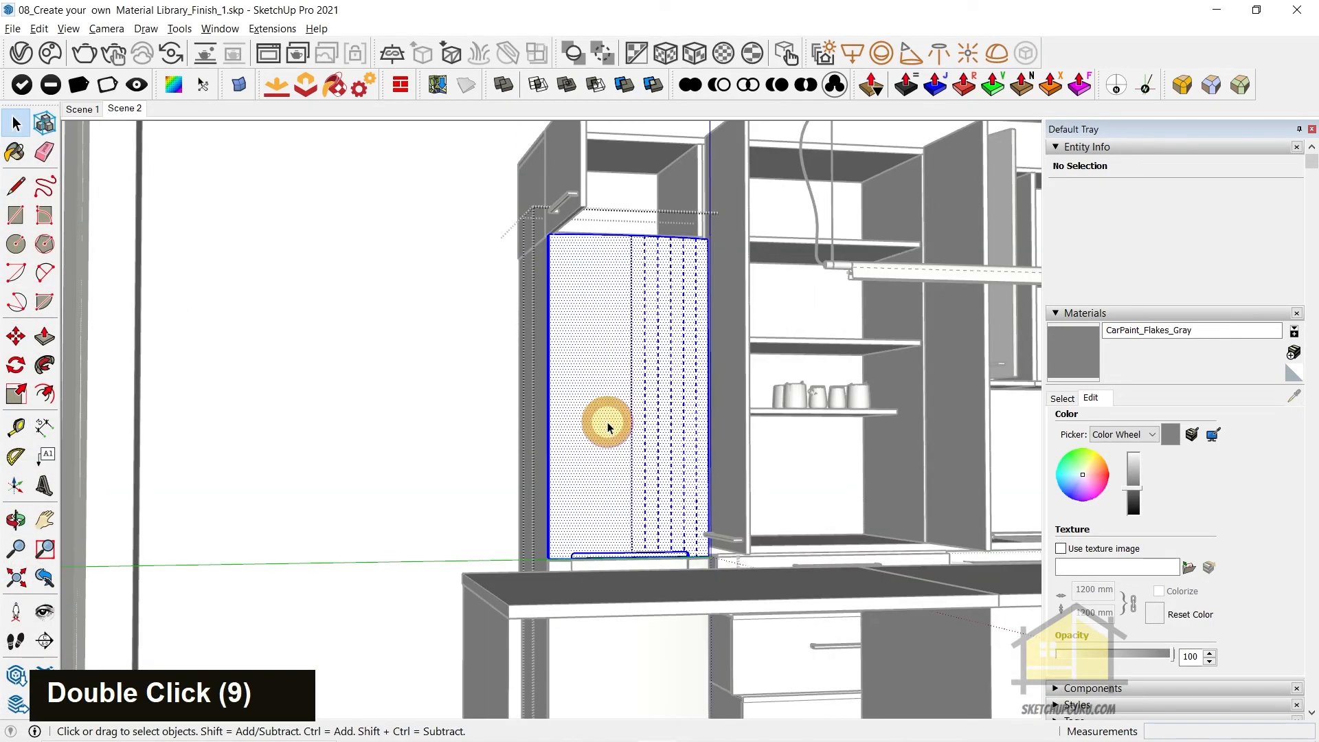
pyautogui.doubleClick(607, 422)
pyautogui.doubleClick(608, 422)
pyautogui.press('b')
pyautogui.scroll(3, 608, 382)
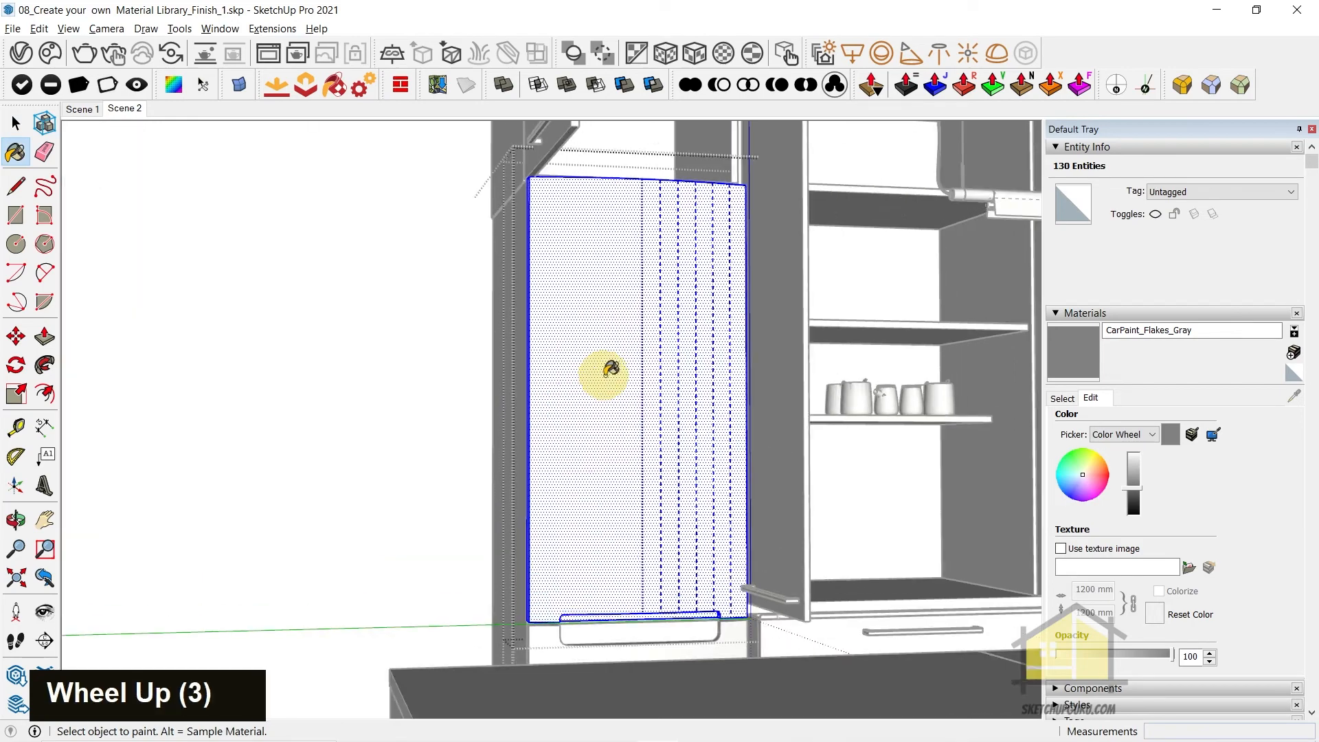
pyautogui.click(608, 354)
# Reselect the painted upper refrigerator door to check its assigned material
pyautogui.moveTo(609, 354)
pyautogui.mouseDown(button='middle')
pyautogui.moveTo(632, 403)
pyautogui.moveTo(584, 444)
pyautogui.moveTo(615, 489)
pyautogui.moveTo(707, 485)
pyautogui.mouseUp(button='middle')
pyautogui.press('space')
pyautogui.scroll(2, 611, 498)
pyautogui.doubleClick(667, 437)
pyautogui.doubleClick(666, 438)
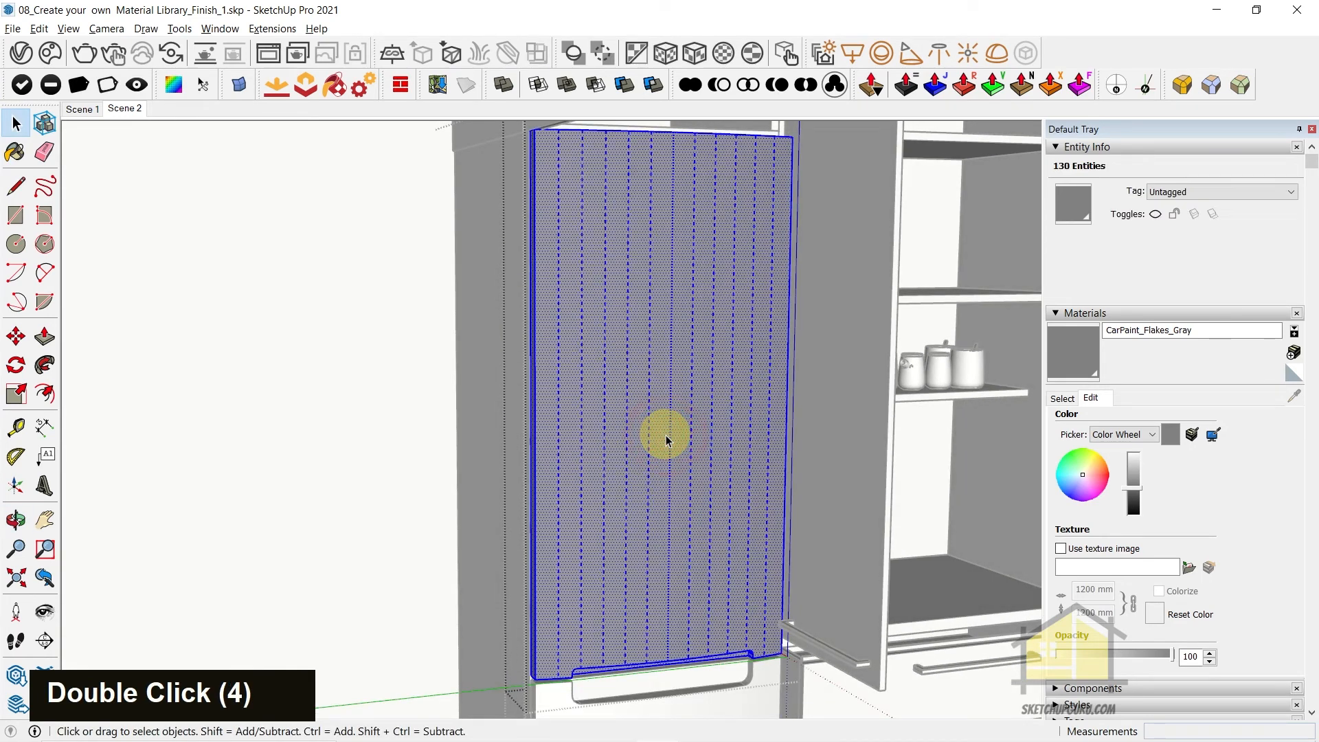
pyautogui.click(666, 52)
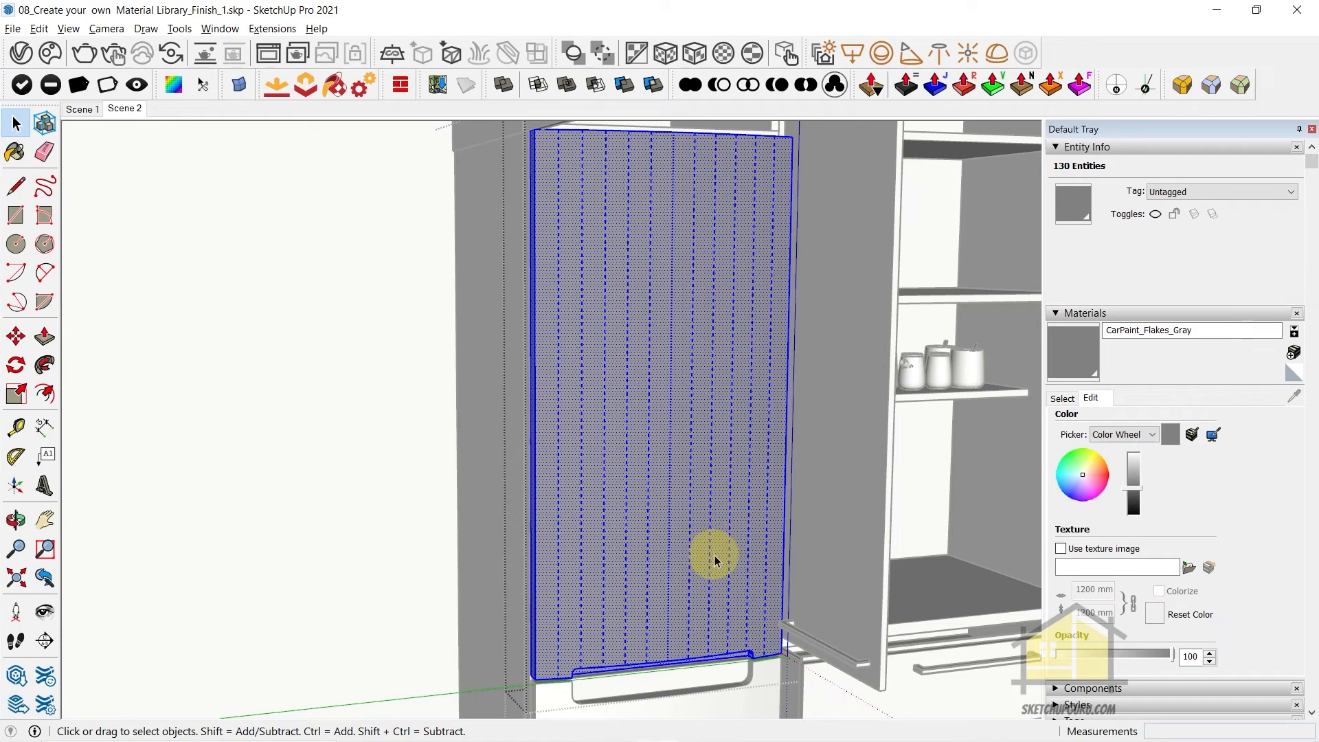
# Select the lower refrigerator door and paint it with CarPaint_Flakes_Gray
pyautogui.moveTo(685, 577); pyautogui.dragTo(673, 636, button='middle')
pyautogui.moveTo(673, 636)
pyautogui.keyDown('shift'); pyautogui.mouseDown(button='middle')
pyautogui.moveTo(643, 491)
pyautogui.moveTo(625, 480)
pyautogui.mouseUp(button='middle'); pyautogui.keyUp('shift')
pyautogui.scroll(3, 634, 504)
pyautogui.doubleClick(634, 503)
pyautogui.tripleClick(634, 504)
pyautogui.press('b')
pyautogui.click(579, 471)
pyautogui.press('Escape')
# Select the refrigerator's body with its side panel and paint it with CarPaint_Flakes_Gray
pyautogui.tripleClick(463, 304)
pyautogui.press('b')
pyautogui.click(464, 317)
pyautogui.press('Escape')
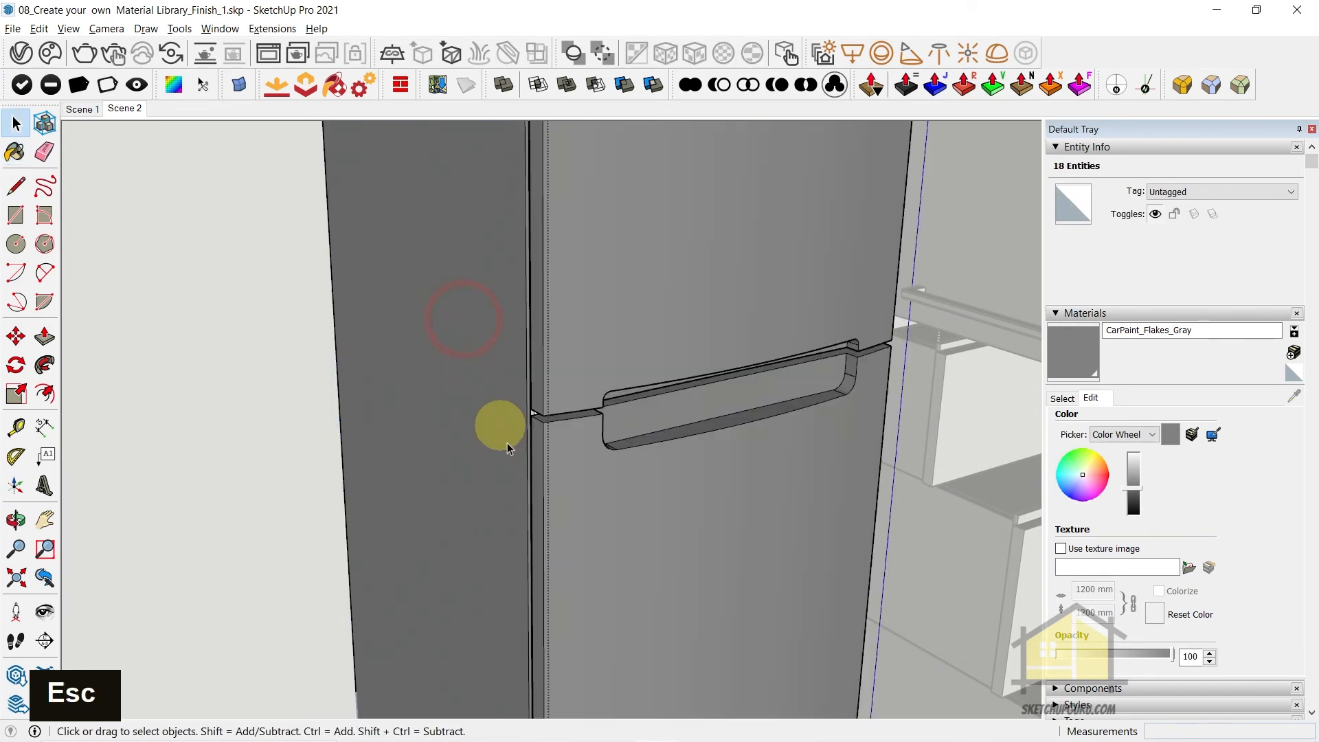
# Examine the painted refrigerator from several angles and leave its group
pyautogui.scroll(-5, 653, 538)
pyautogui.moveTo(653, 539); pyautogui.dragTo(604, 436, button='middle')
pyautogui.scroll(-9, 625, 392)
pyautogui.keyDown('shift'); pyautogui.moveTo(624, 391); pyautogui.dragTo(377, 198, button='middle'); pyautogui.keyUp('shift')
pyautogui.keyDown('shift'); pyautogui.moveTo(640, 585); pyautogui.dragTo(392, 155, button='middle'); pyautogui.keyUp('shift')
pyautogui.keyDown('shift'); pyautogui.moveTo(571, 596); pyautogui.dragTo(265, 58, button='middle'); pyautogui.keyUp('shift')
pyautogui.moveTo(530, 453); pyautogui.dragTo(541, 474, button='middle')
pyautogui.moveTo(541, 473)
pyautogui.keyDown('shift'); pyautogui.mouseDown(button='middle')
pyautogui.moveTo(558, 520)
pyautogui.moveTo(296, 303)
pyautogui.mouseUp(button='middle'); pyautogui.keyUp('shift')
pyautogui.scroll(-2, 453, 455)
pyautogui.moveTo(459, 456); pyautogui.dragTo(507, 441, button='middle')
pyautogui.press('Escape')
pyautogui.scroll(1, 566, 462)
pyautogui.moveTo(574, 481); pyautogui.dragTo(590, 550, button='middle')
pyautogui.press('Escape')
pyautogui.press('Escape')
# Return to the Scene 2 view, start an interactive render and inspect the refrigerator's car paint finish
pyautogui.click(138, 107)
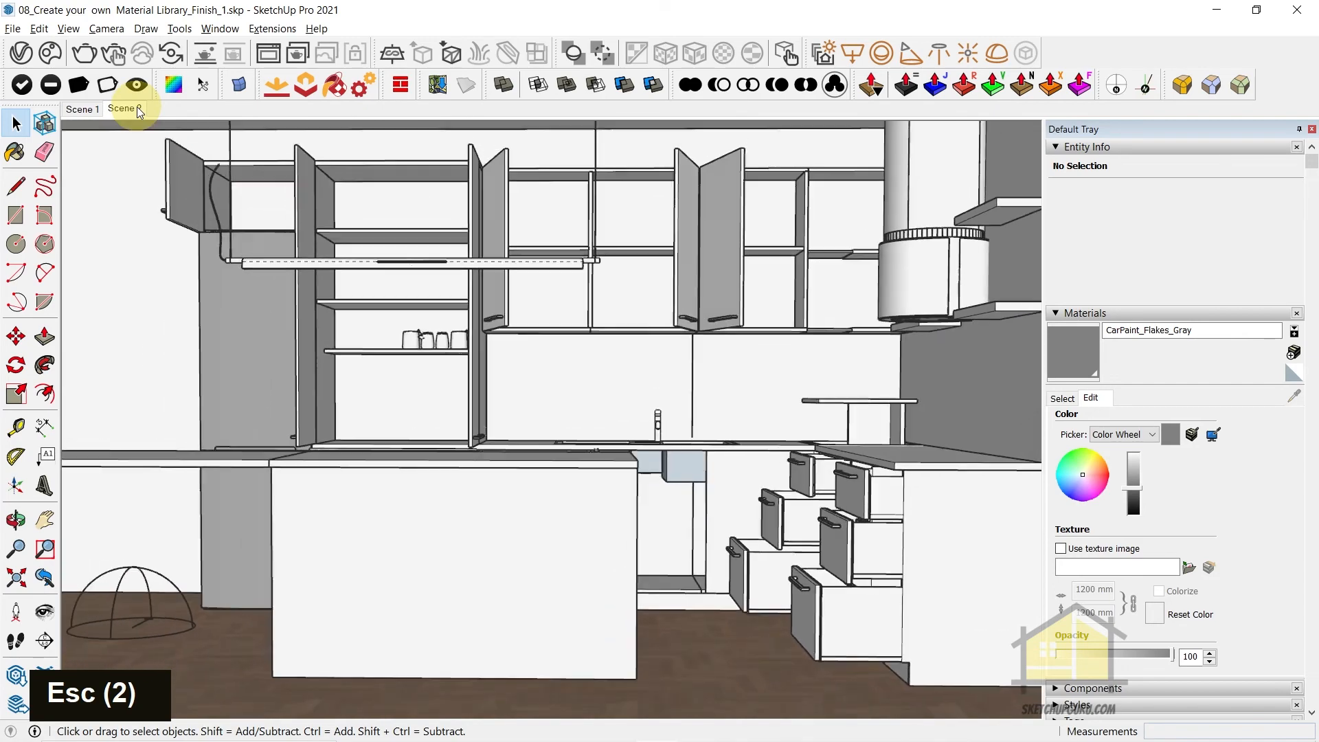
pyautogui.click(108, 57)
pyautogui.scroll(3, 464, 390)
pyautogui.scroll(-1, 496, 425)
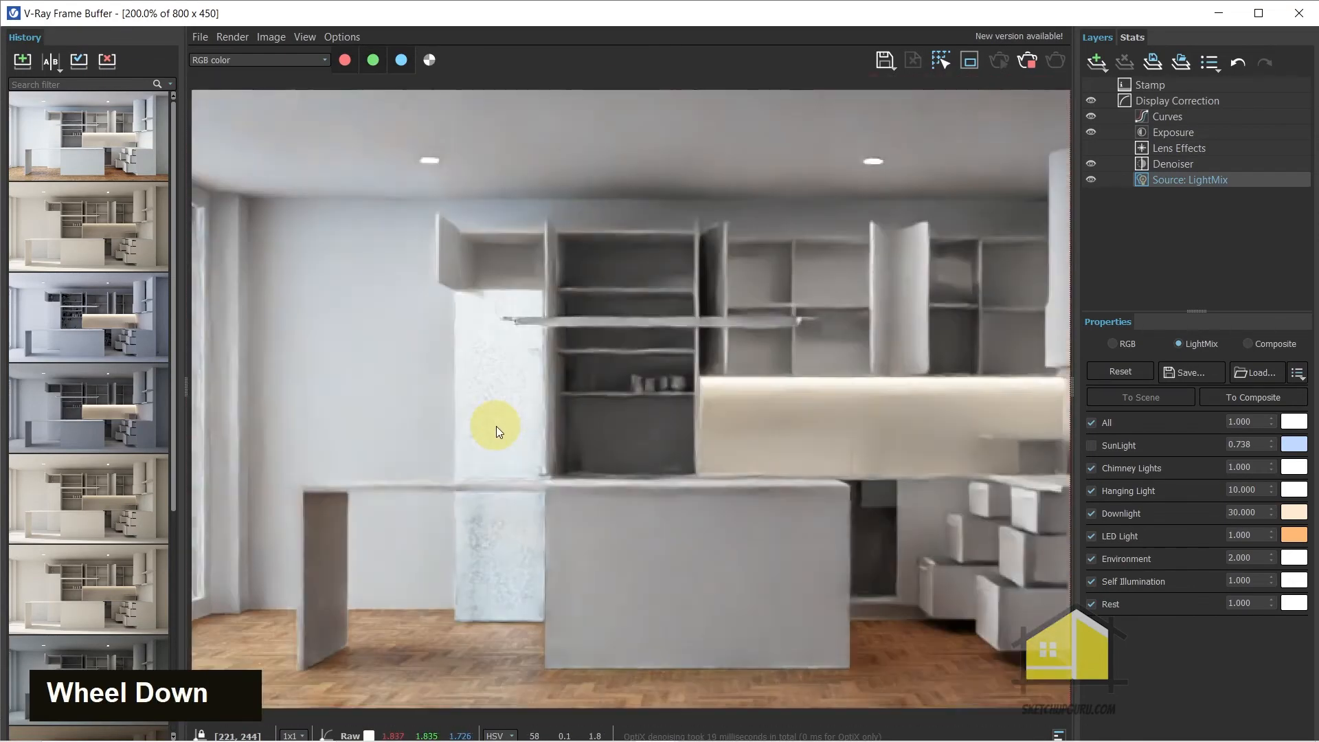
pyautogui.scroll(2, 481, 467)
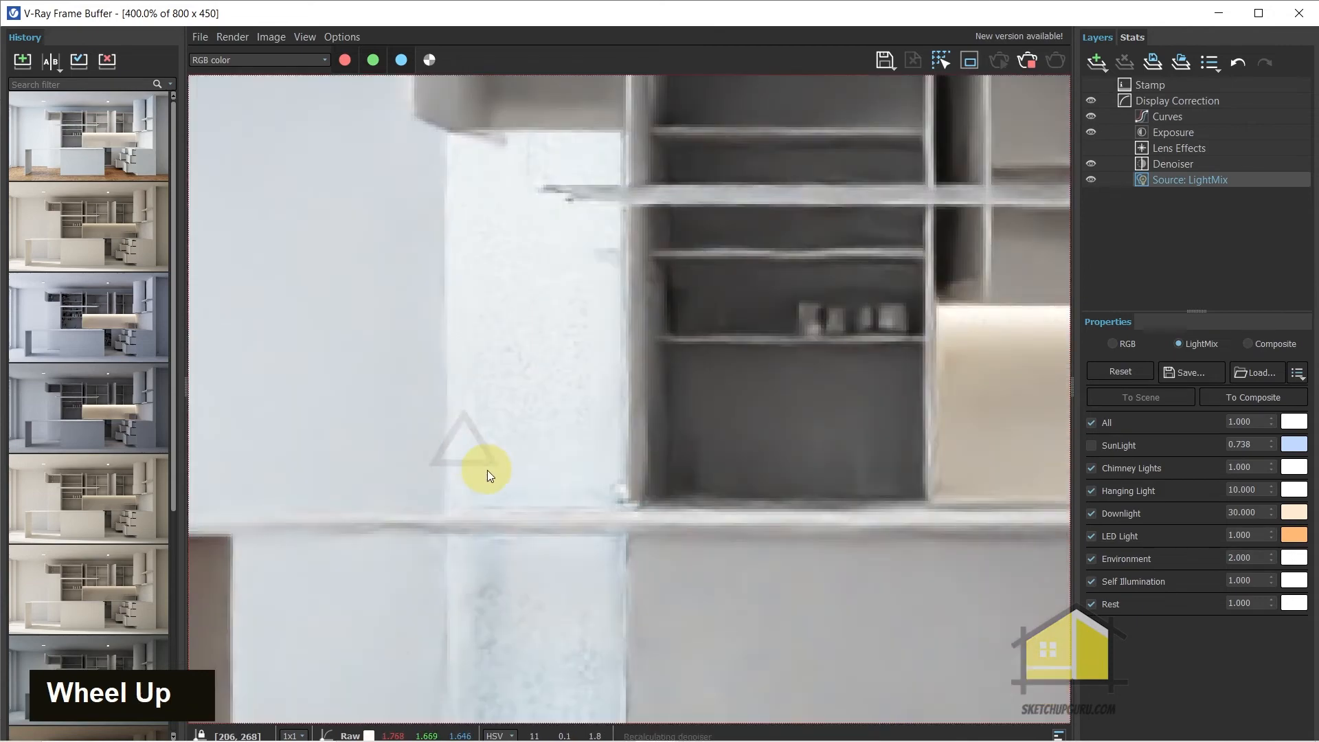
pyautogui.scroll(-2, 488, 470)
pyautogui.scroll(1, 488, 470)
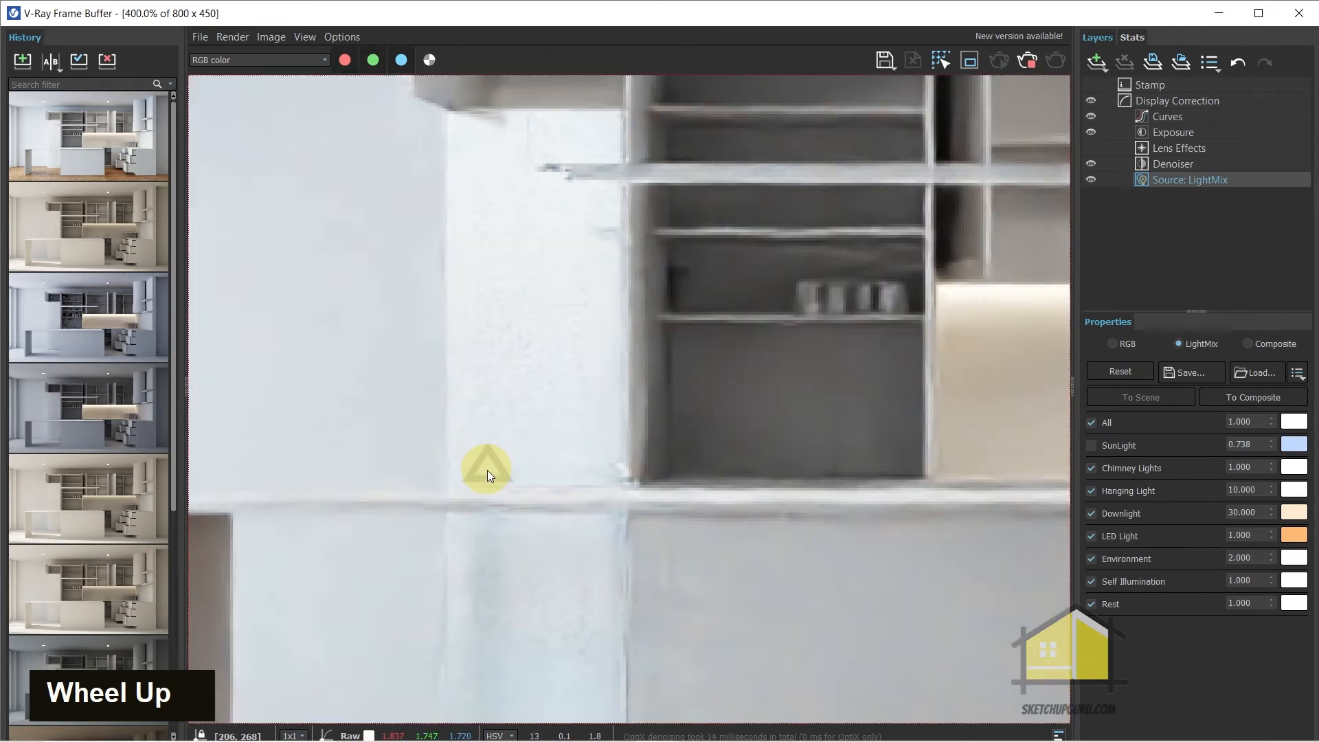
pyautogui.scroll(-2, 488, 470)
pyautogui.scroll(1, 499, 450)
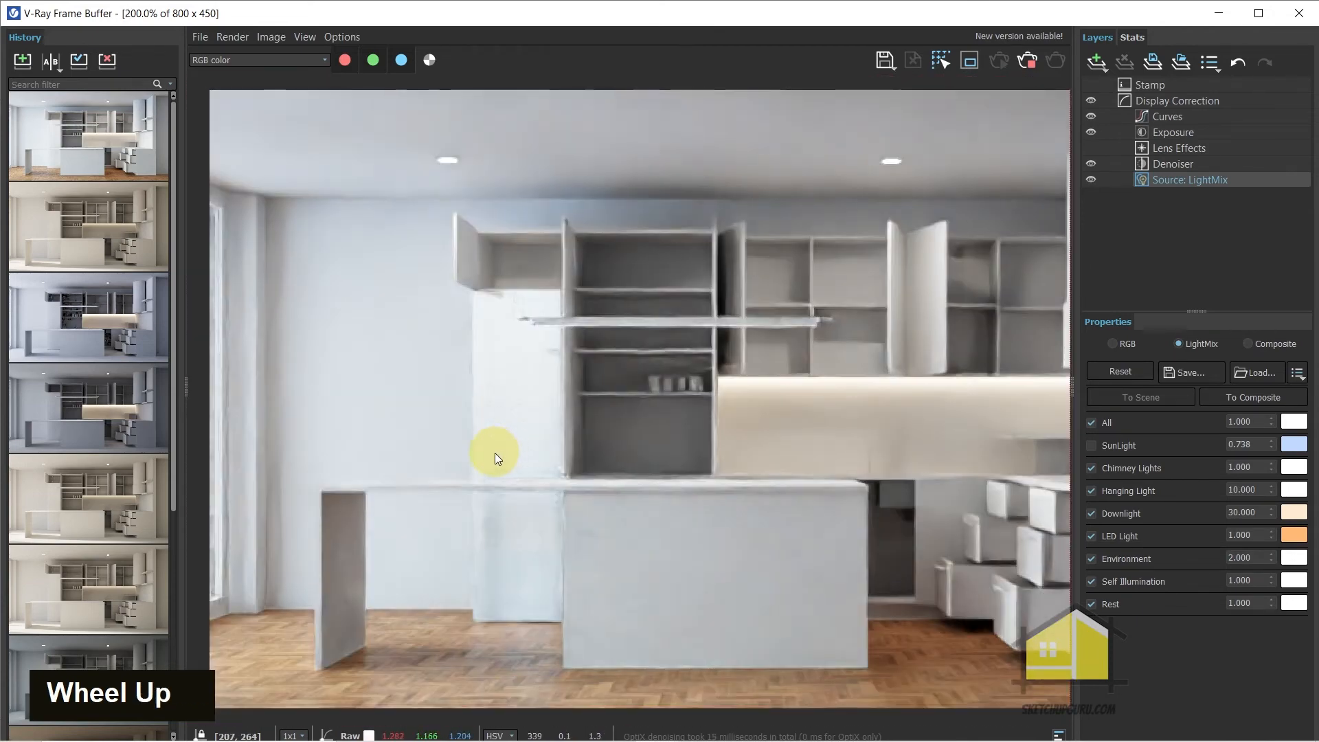
pyautogui.scroll(-1, 496, 450)
pyautogui.scroll(1, 508, 398)
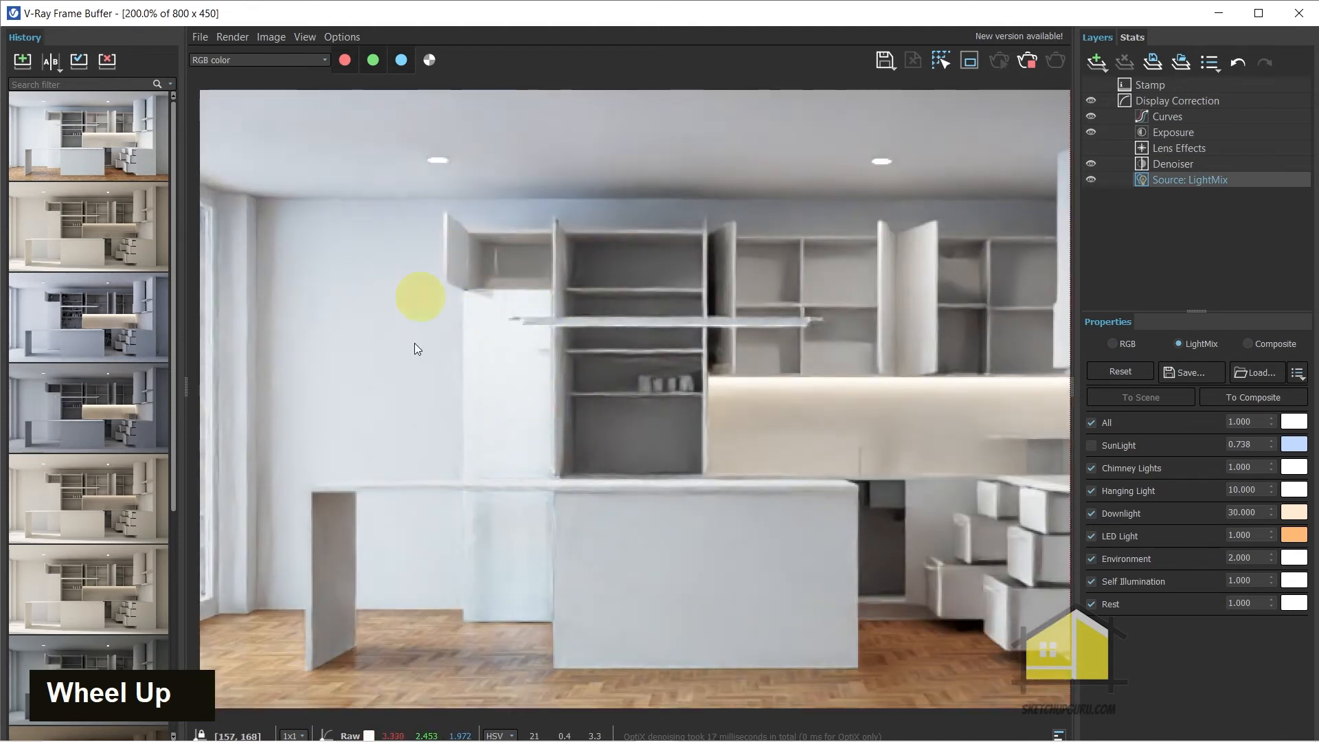
pyautogui.scroll(1, 496, 465)
pyautogui.scroll(-1, 504, 481)
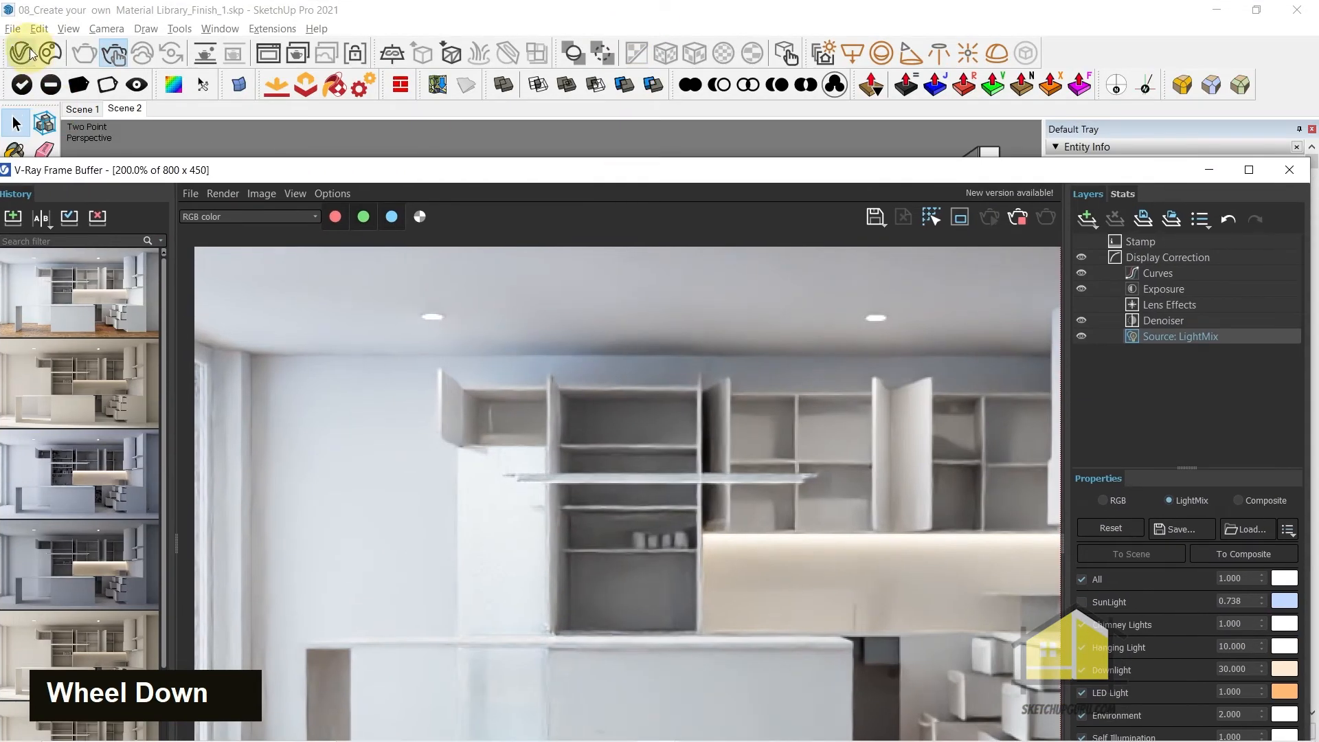
# Set the base reflection of CarPaint_Flakes_Gray to 0.55 in the V-Ray Asset Editor
pyautogui.click(31, 53)
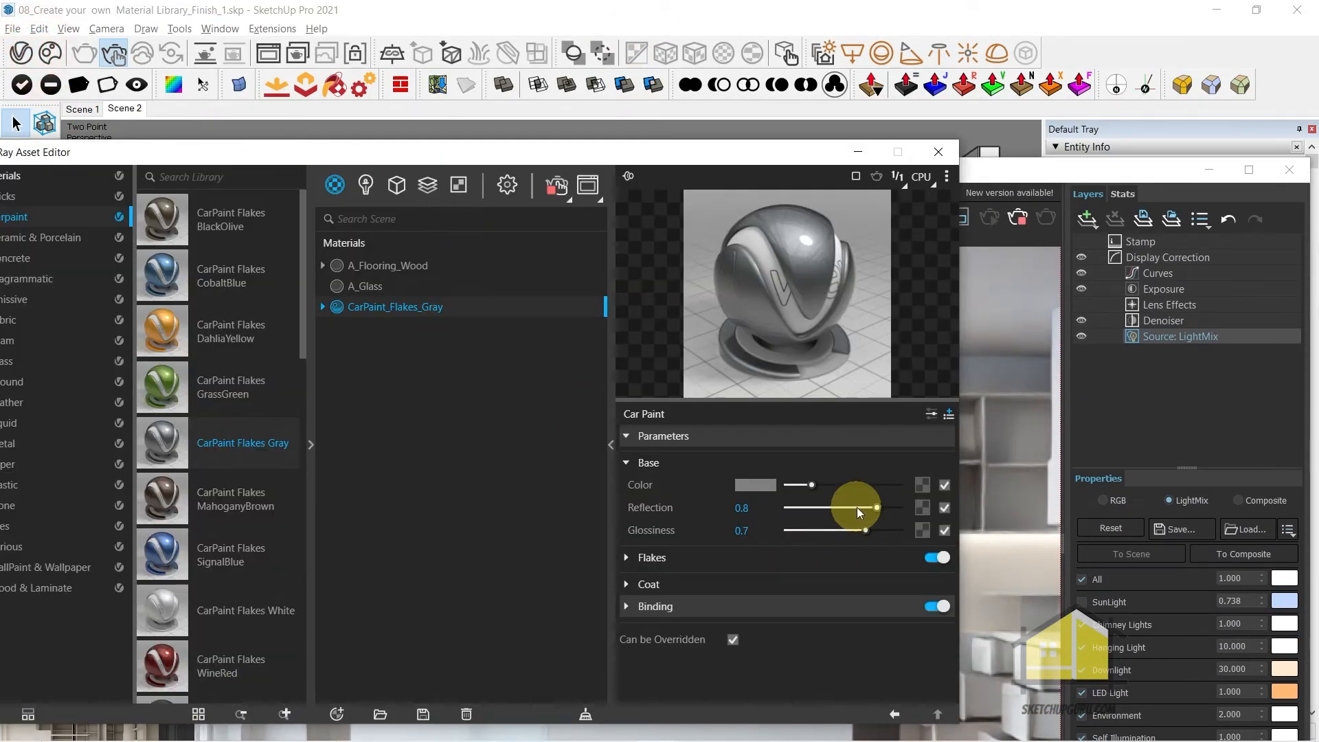
pyautogui.moveTo(865, 509); pyautogui.dragTo(851, 510)
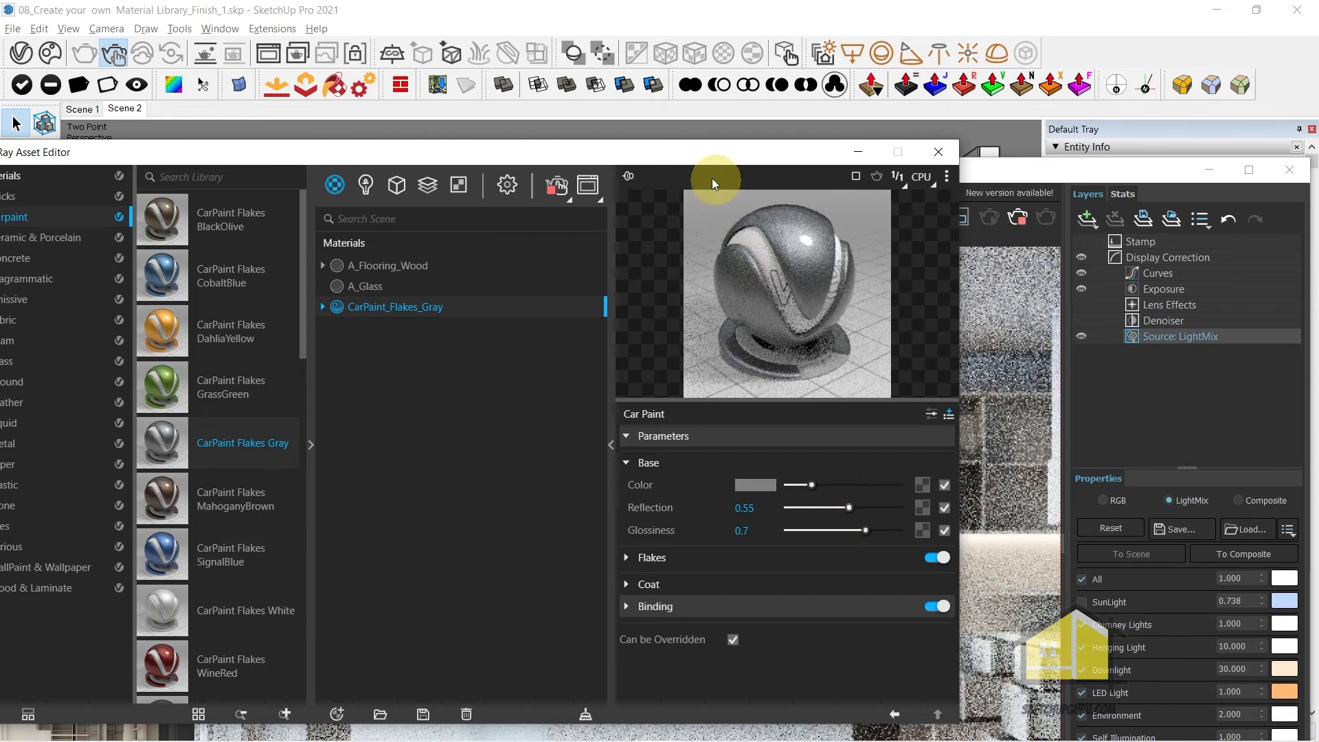
# Reposition the V-Ray Asset Editor and frame buffer windows and browse the Plastic category of the material library
pyautogui.moveTo(693, 154); pyautogui.dragTo(1284, 77)
pyautogui.moveTo(472, 169); pyautogui.dragTo(366, 244)
pyautogui.moveTo(972, 76); pyautogui.dragTo(620, 13)
pyautogui.click(250, 346)
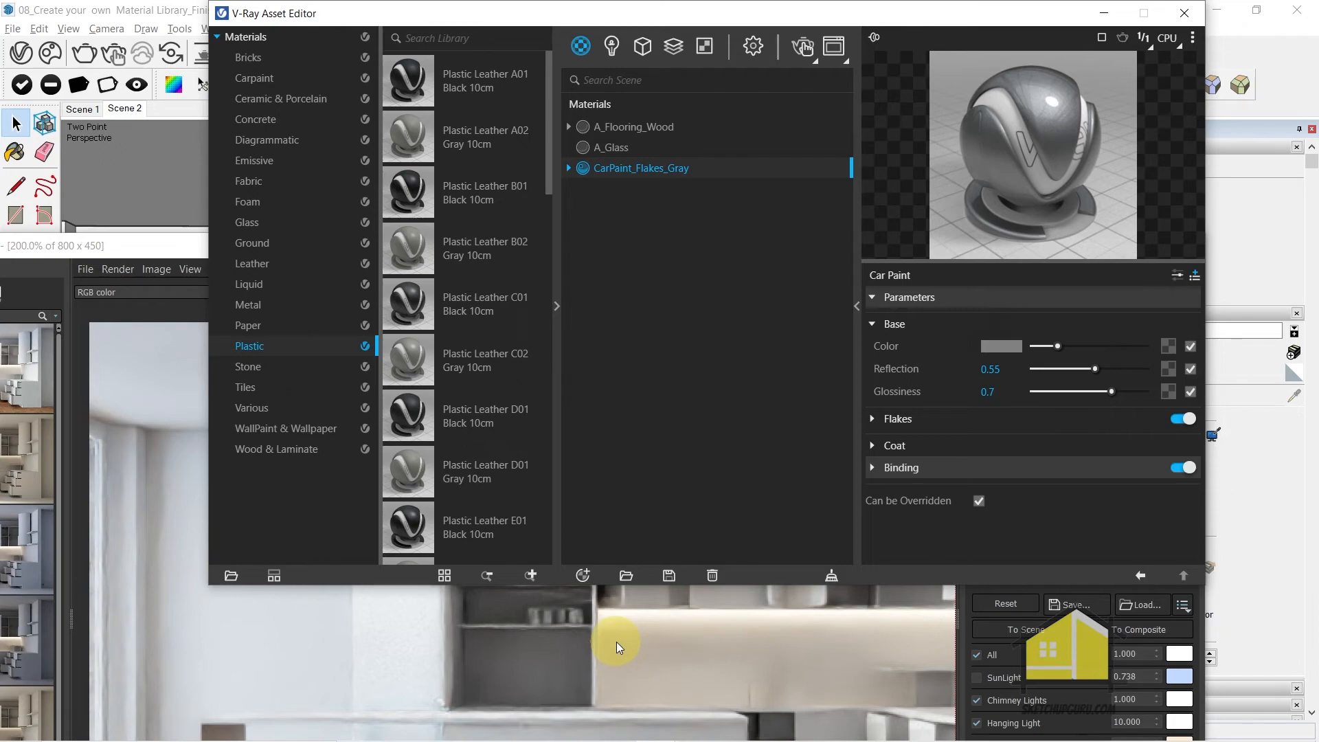
# Enlarge the V-Ray Frame Buffer, inspect the finished kitchen render at different zoom levels, and minimize the frame buffer
pyautogui.moveTo(138, 237); pyautogui.dragTo(296, 10)
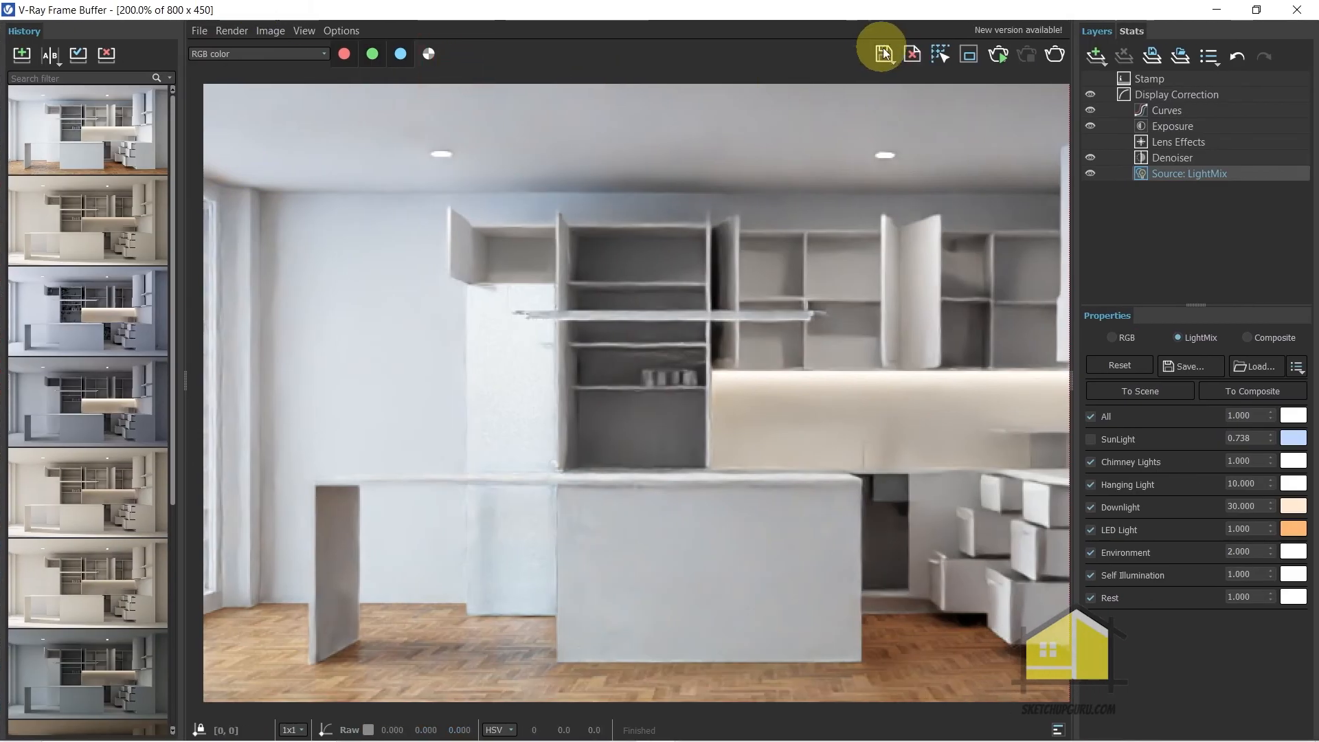
pyautogui.click(885, 55)
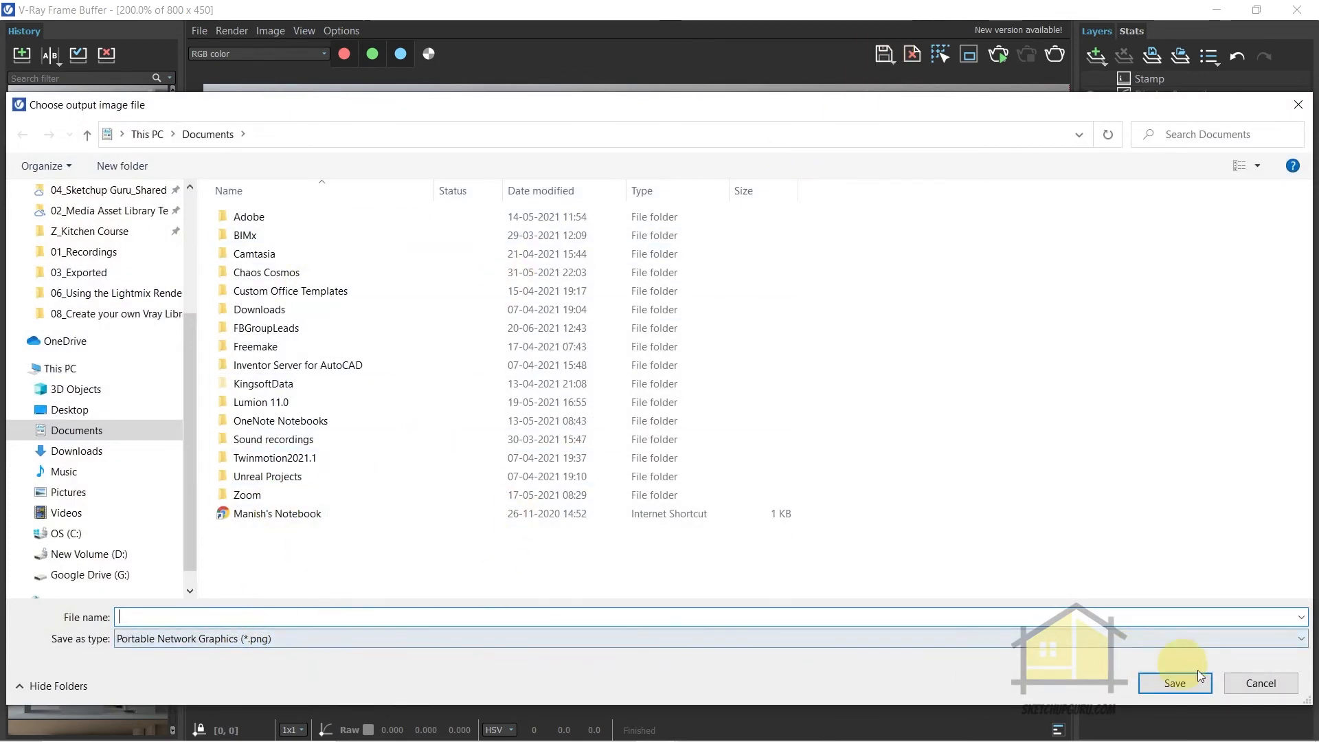
pyautogui.click(1262, 687)
pyautogui.scroll(-8, 609, 452)
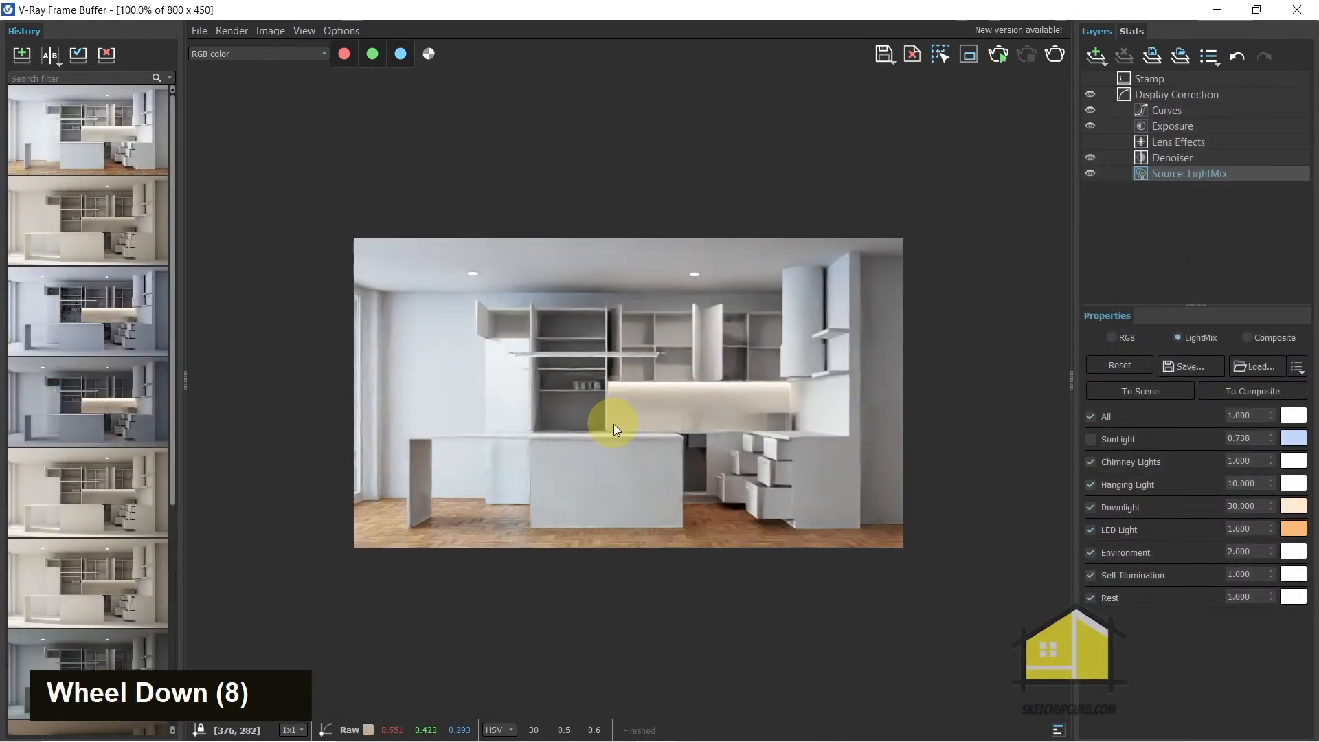
pyautogui.scroll(1, 636, 351)
pyautogui.scroll(-1, 558, 306)
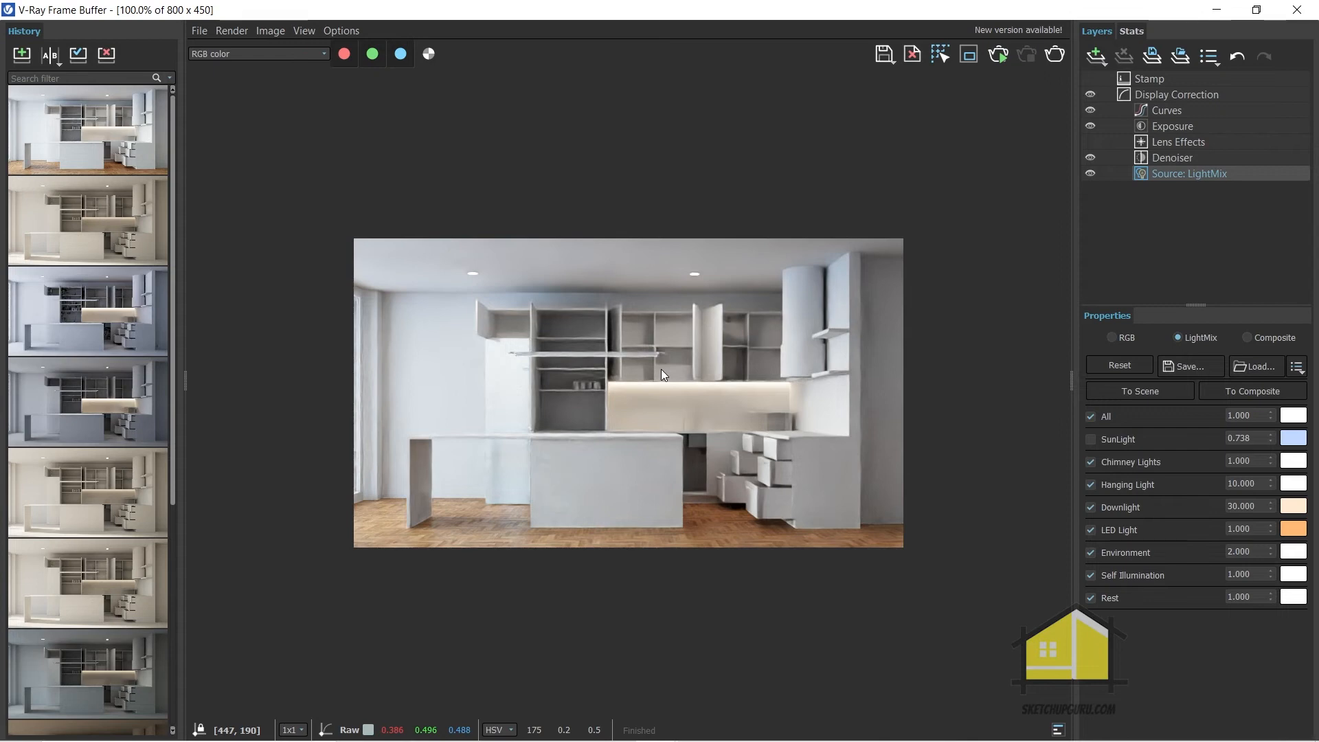
pyautogui.click(1216, 8)
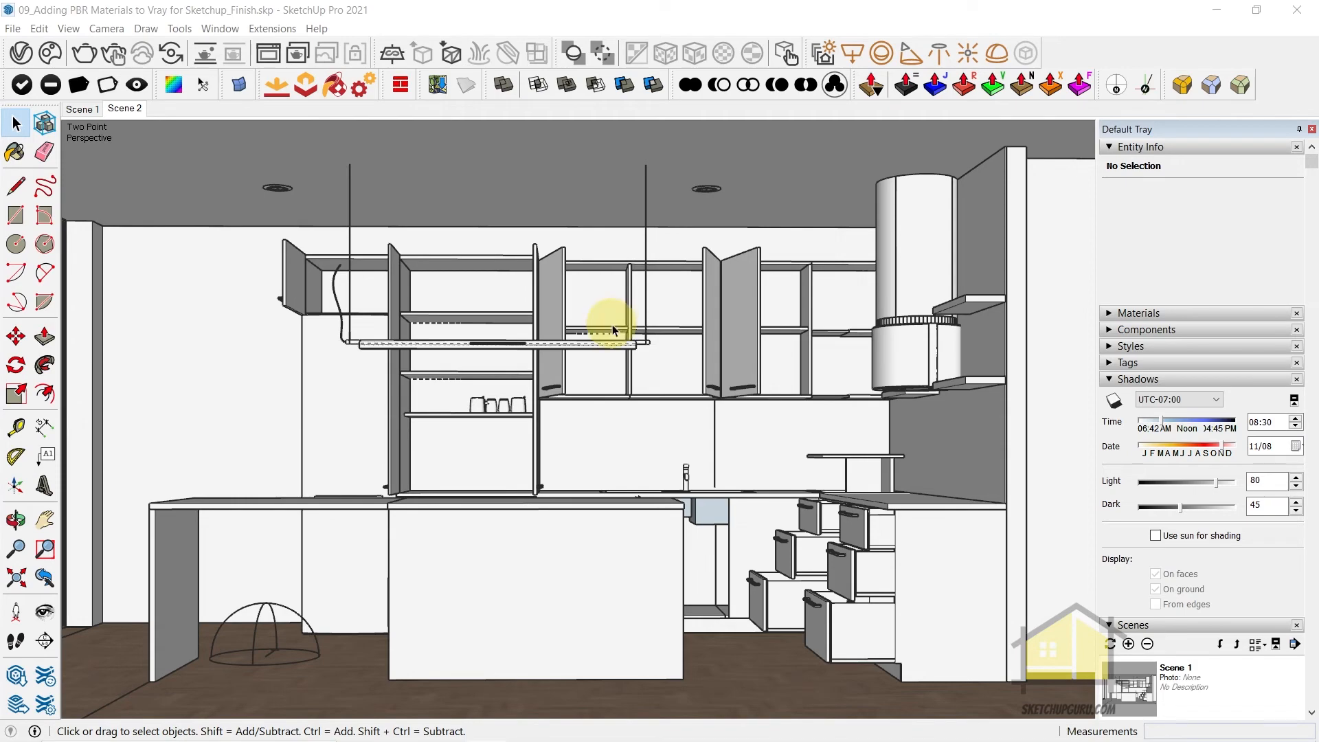
# Examine the kitchen corner from several angles, covering the countertops, the wall behind them, the chimney and the open drawers
pyautogui.scroll(2, 824, 489)
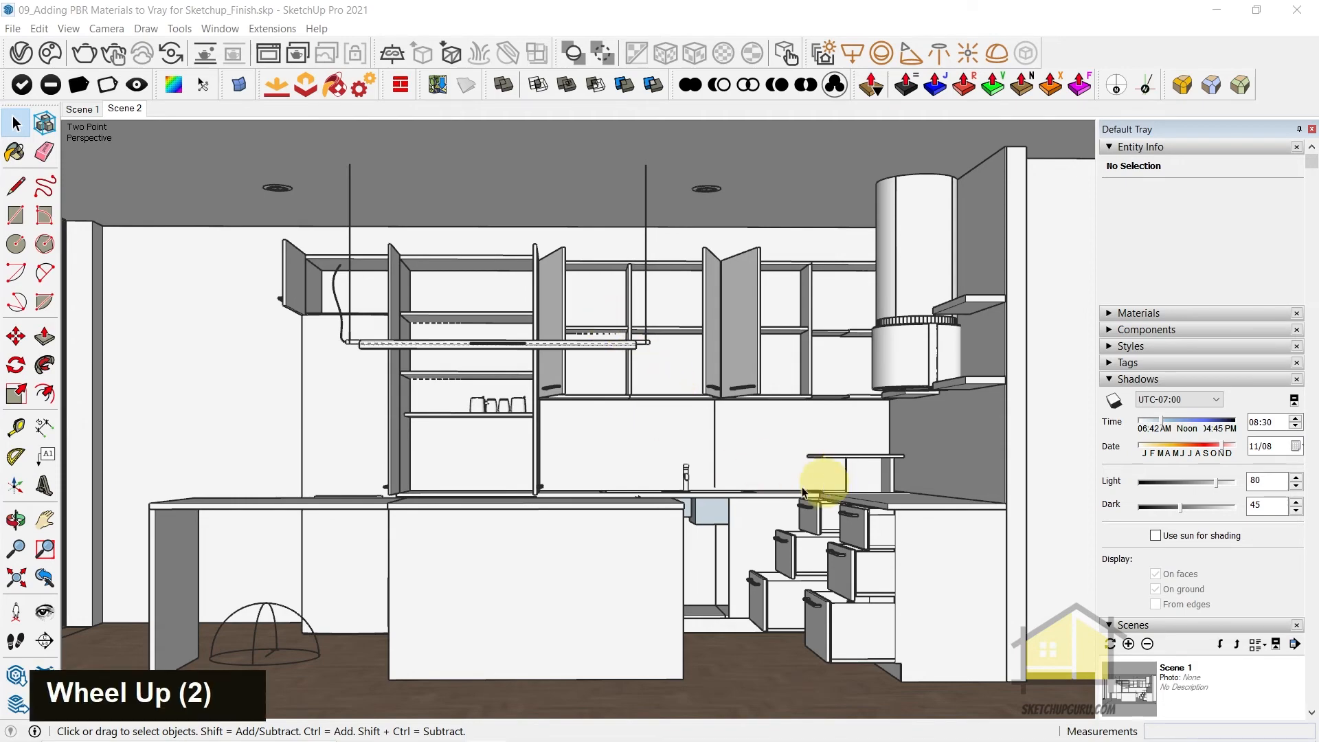
pyautogui.scroll(3, 716, 456)
pyautogui.moveTo(715, 462); pyautogui.dragTo(795, 389, button='middle')
pyautogui.scroll(3, 928, 412)
pyautogui.scroll(-3, 917, 384)
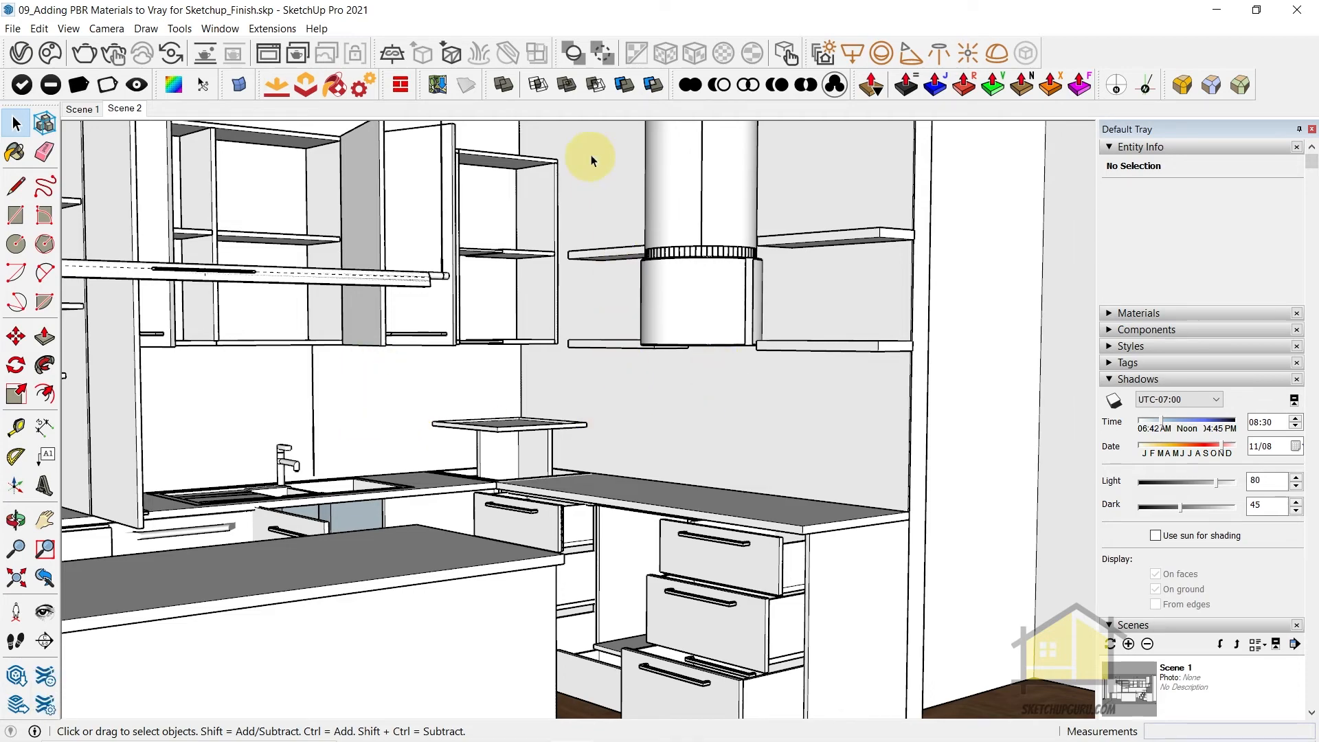
pyautogui.moveTo(898, 403); pyautogui.dragTo(861, 478, button='middle')
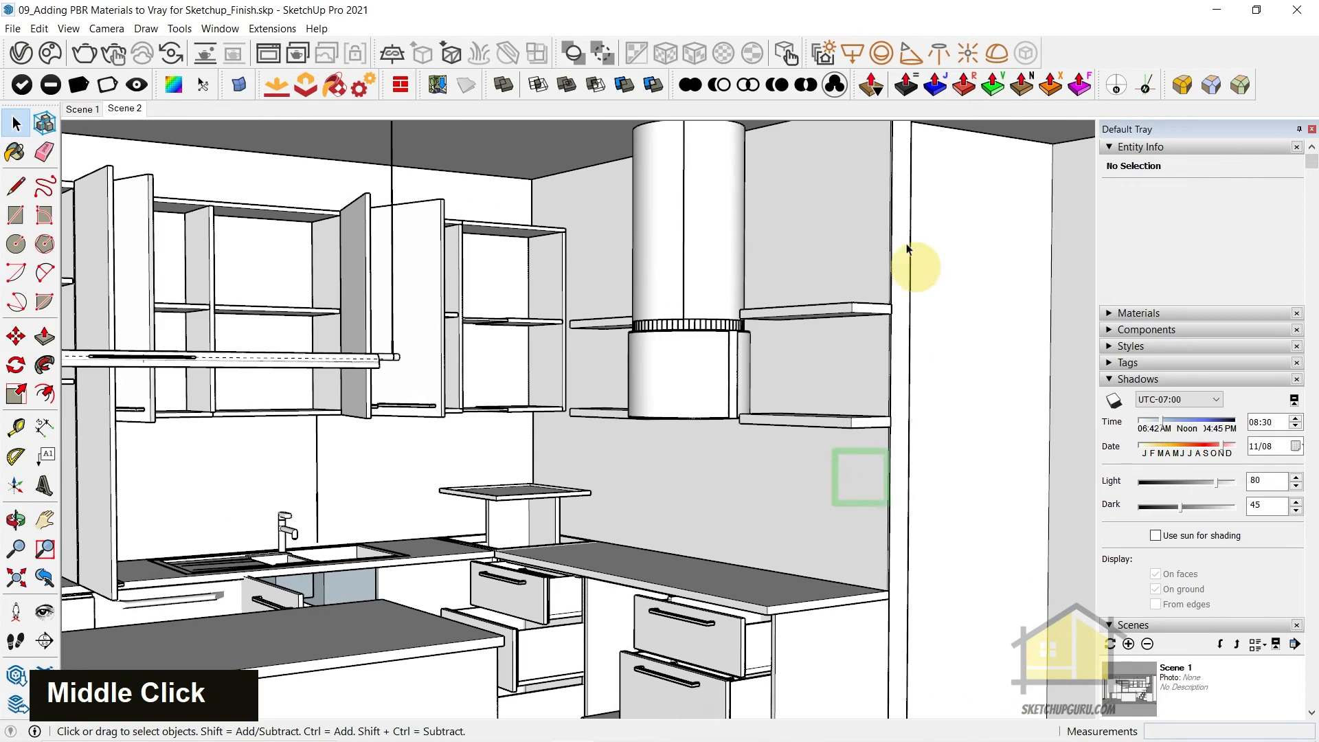
pyautogui.moveTo(917, 271); pyautogui.dragTo(760, 577, button='middle')
pyautogui.keyDown('shift'); pyautogui.moveTo(754, 625); pyautogui.dragTo(801, 471, button='middle'); pyautogui.keyUp('shift')
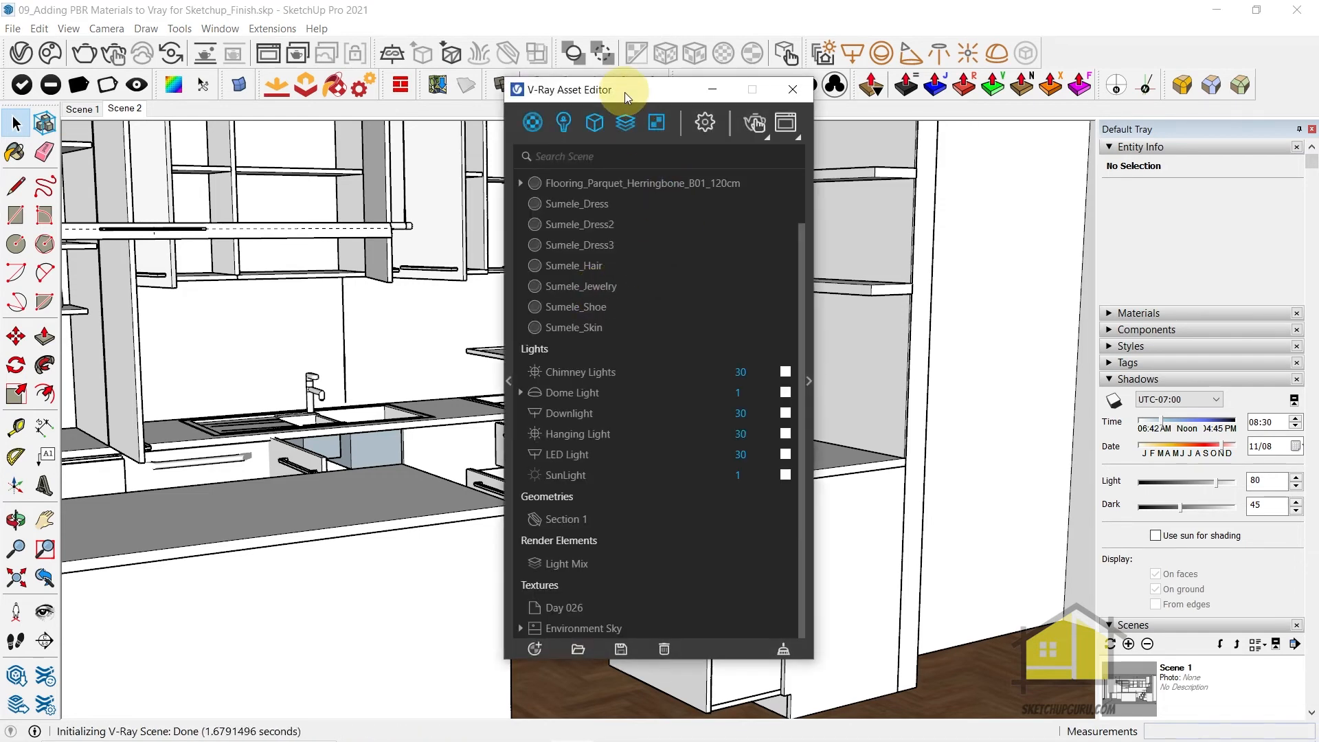
# Create a new Generic material in the V-Ray Asset Editor
pyautogui.moveTo(625, 92); pyautogui.dragTo(402, 101)
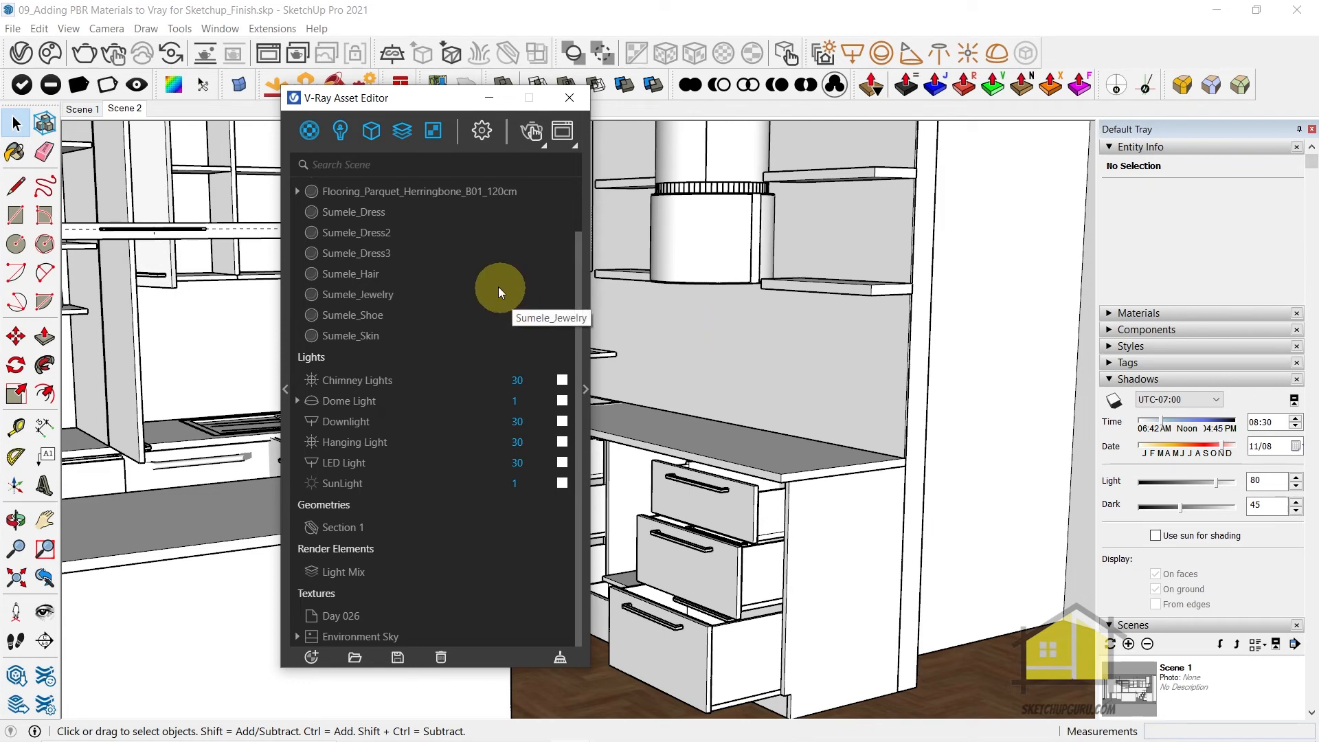
pyautogui.rightClick(312, 142)
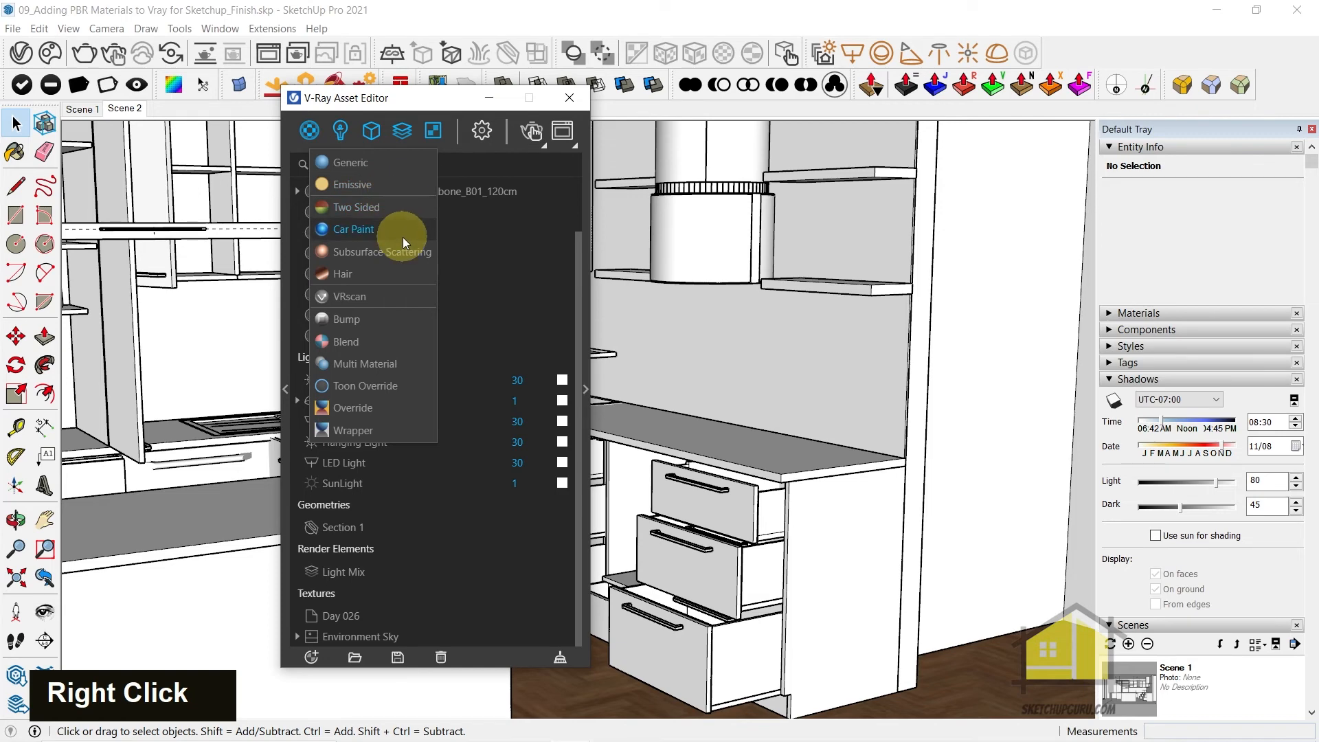
pyautogui.click(345, 165)
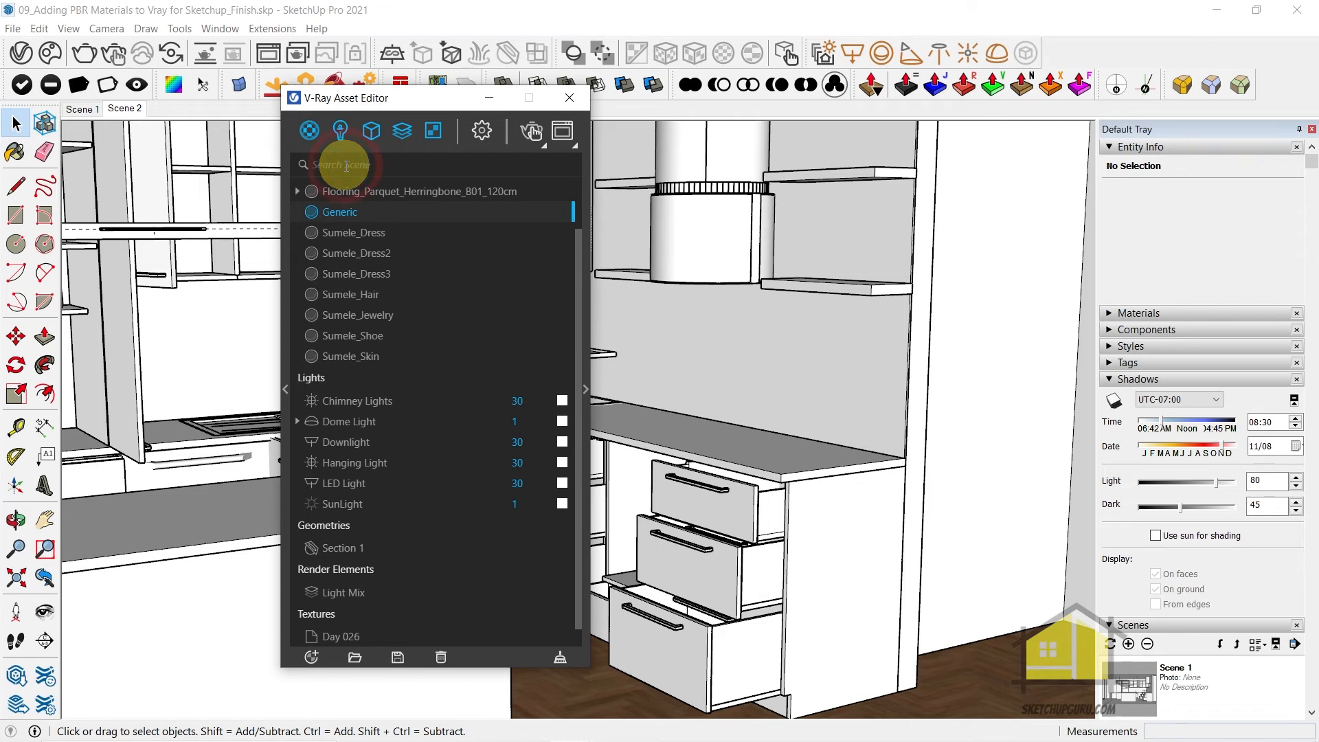
# Rename the new Generic material as A_White Marble and show its parameters
pyautogui.rightClick(341, 214)
pyautogui.click(365, 308)
pyautogui.hotkey('ctrl', 'a')
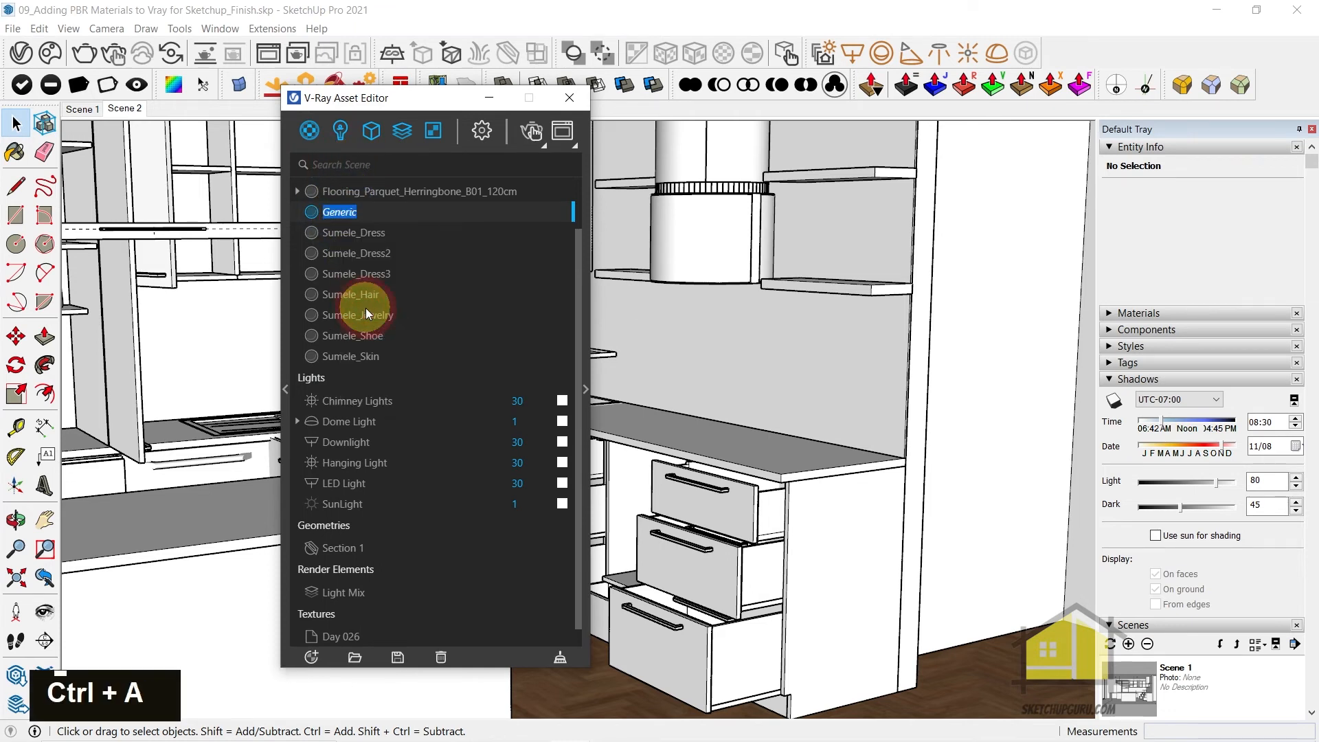
pyautogui.write('A_')
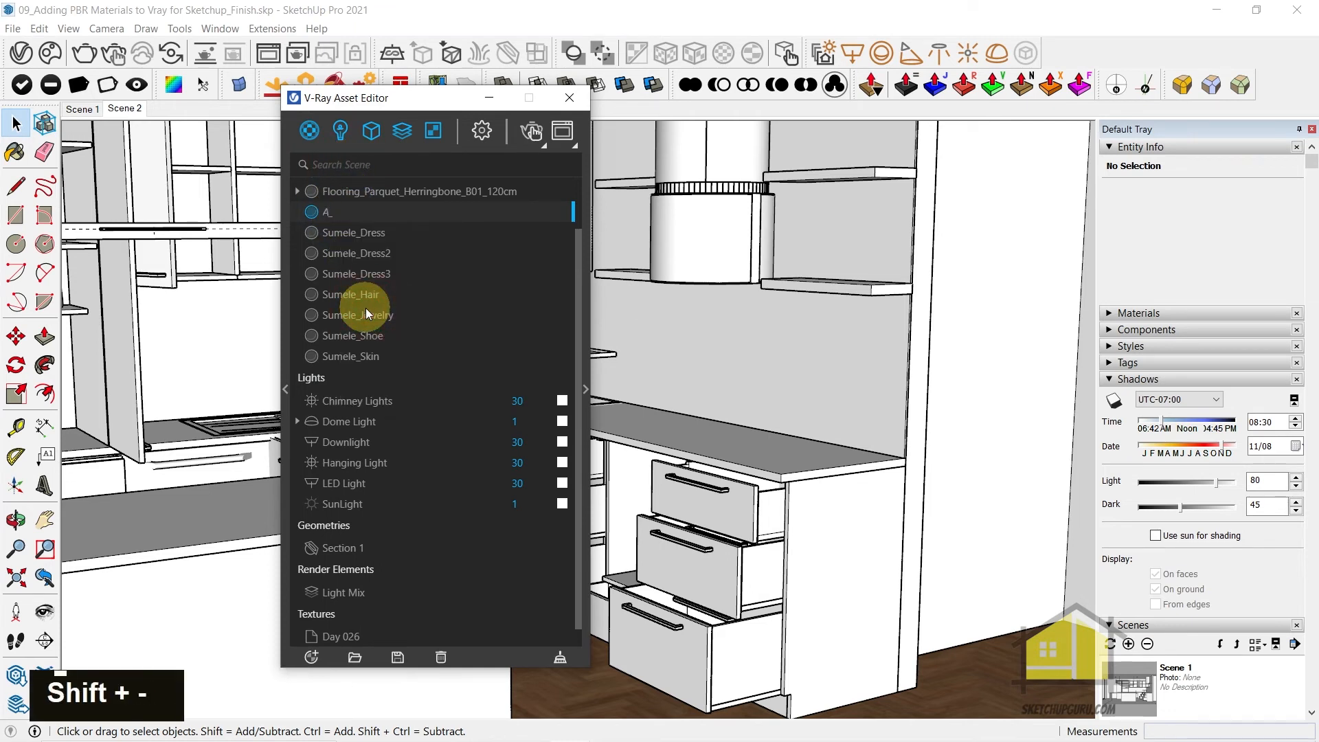
pyautogui.write('White Marble')
pyautogui.press('Return')
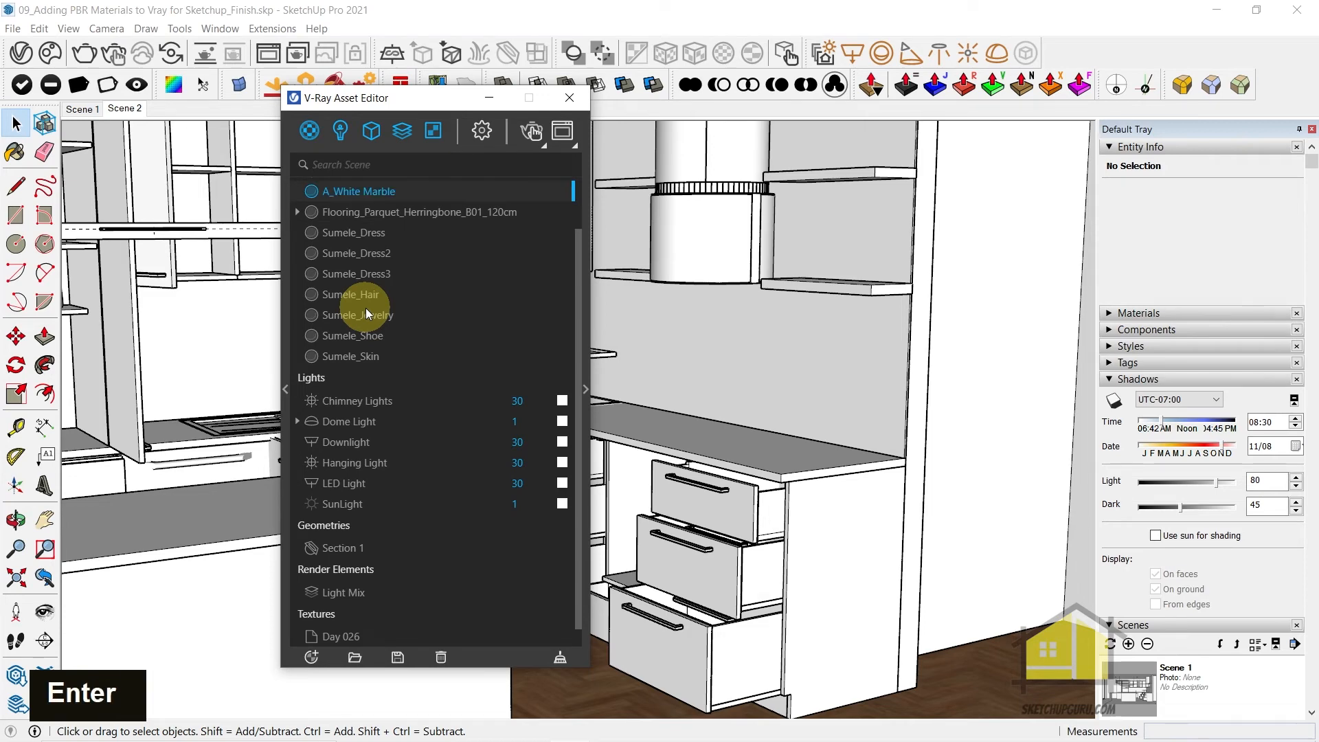
pyautogui.click(585, 388)
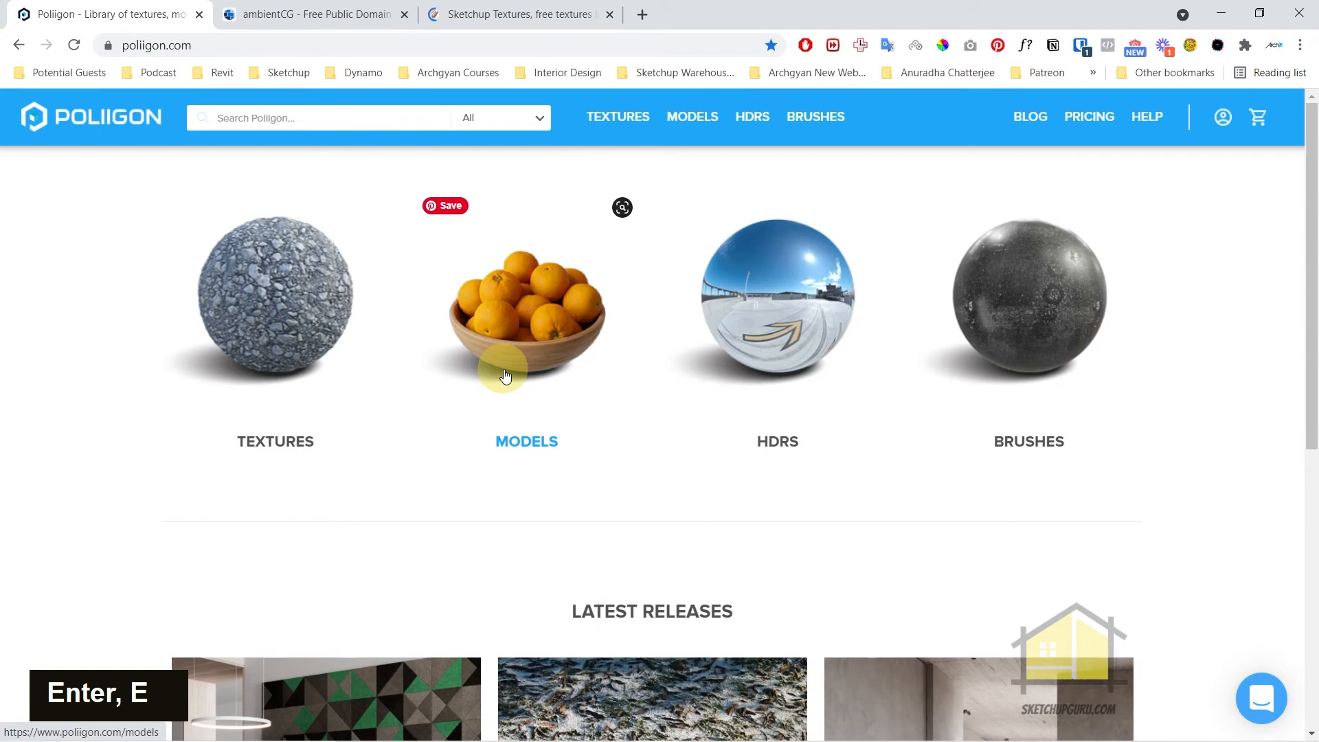
# Switch to the Poliigon website in the browser, filter its assets to free ones, and preview Ground Dirt Rocky 006 and Drywall Prepared 007
pyautogui.scroll(-1, 507, 374)
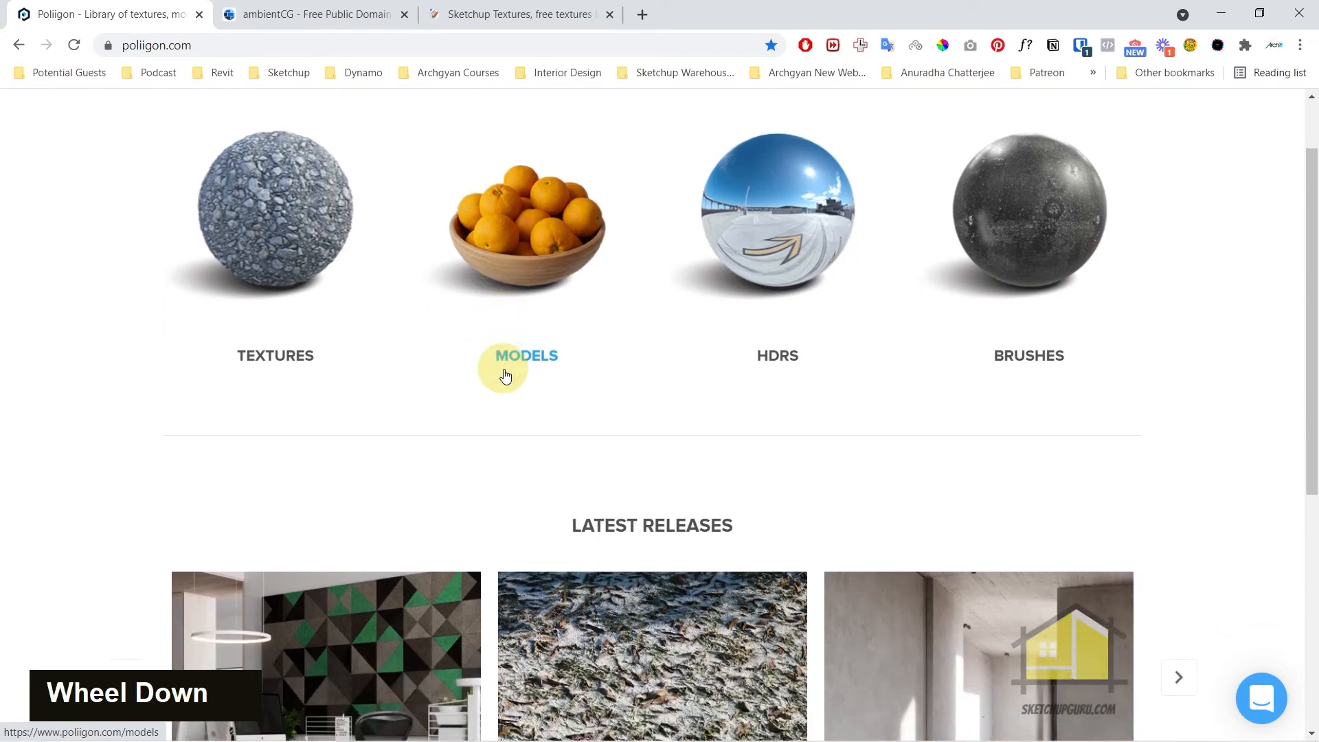
pyautogui.scroll(-2, 505, 374)
pyautogui.scroll(2, 505, 374)
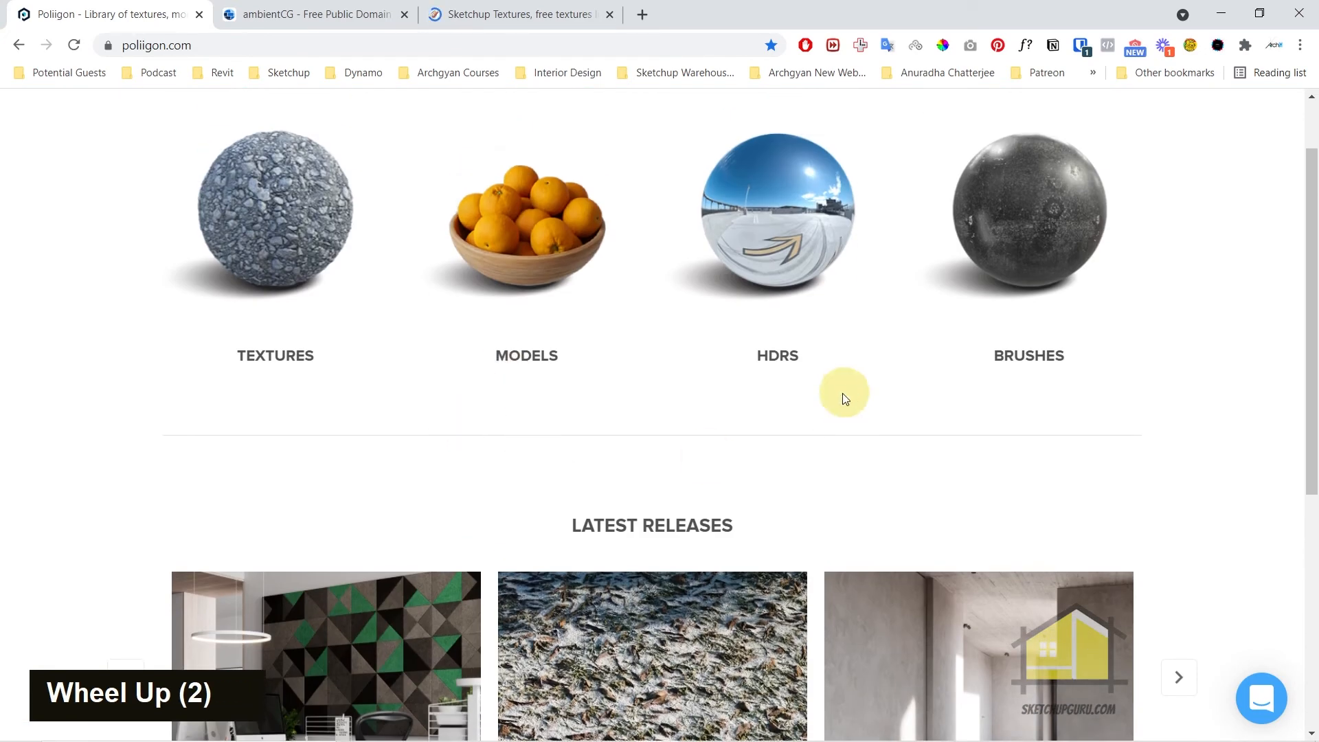
pyautogui.scroll(3, 685, 412)
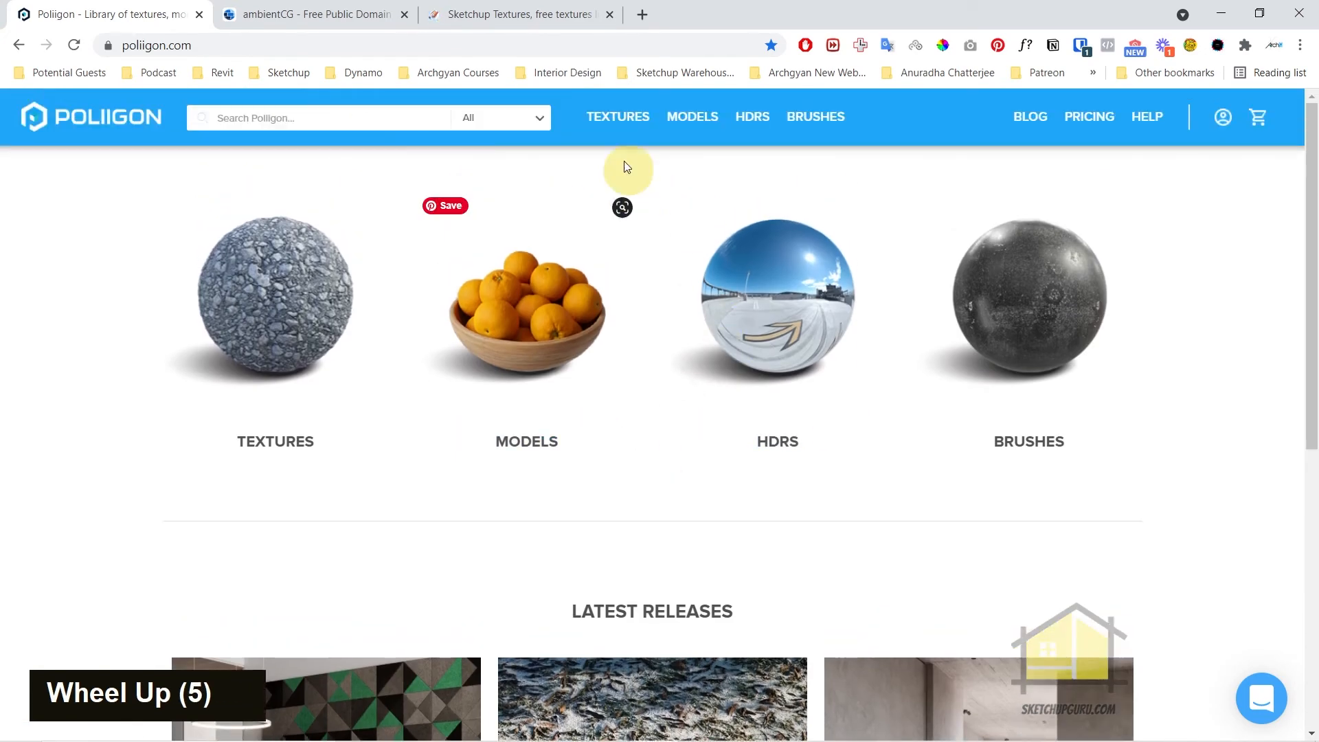
pyautogui.click(607, 115)
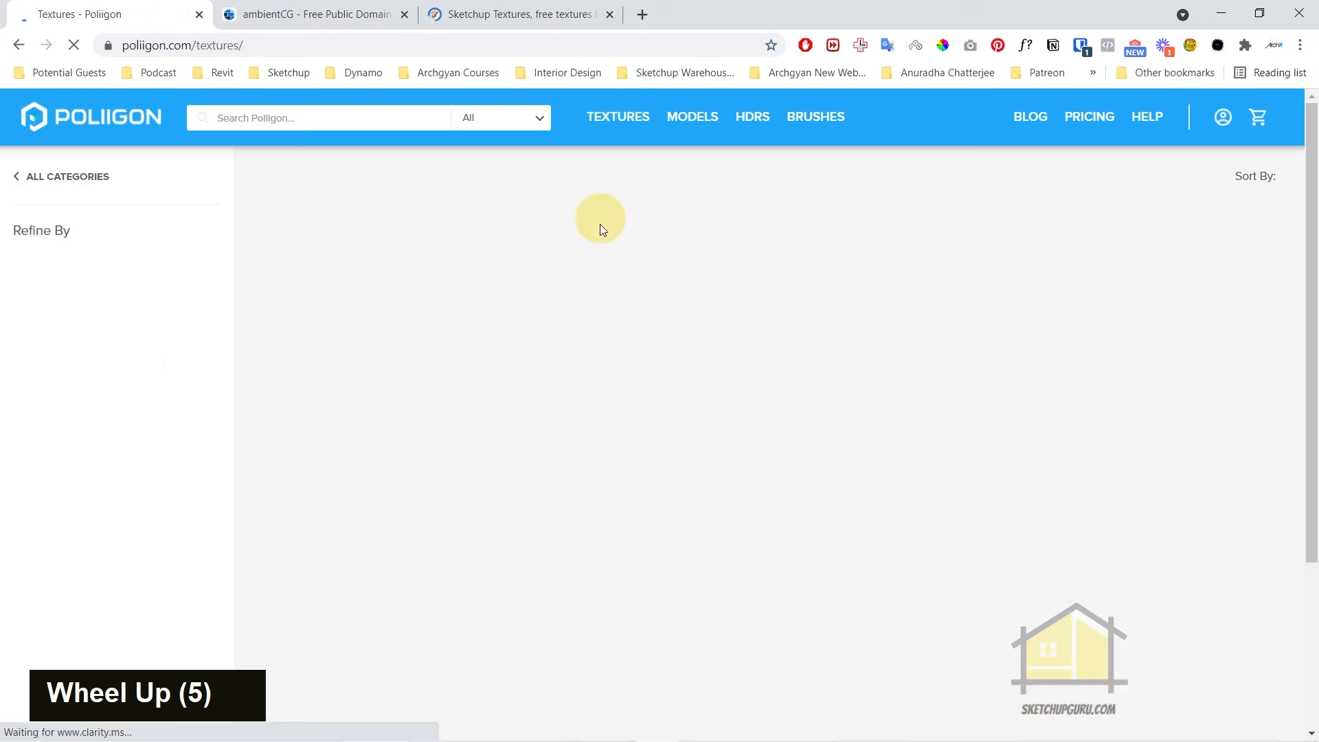
pyautogui.scroll(-19, 41, 333)
pyautogui.click(27, 333)
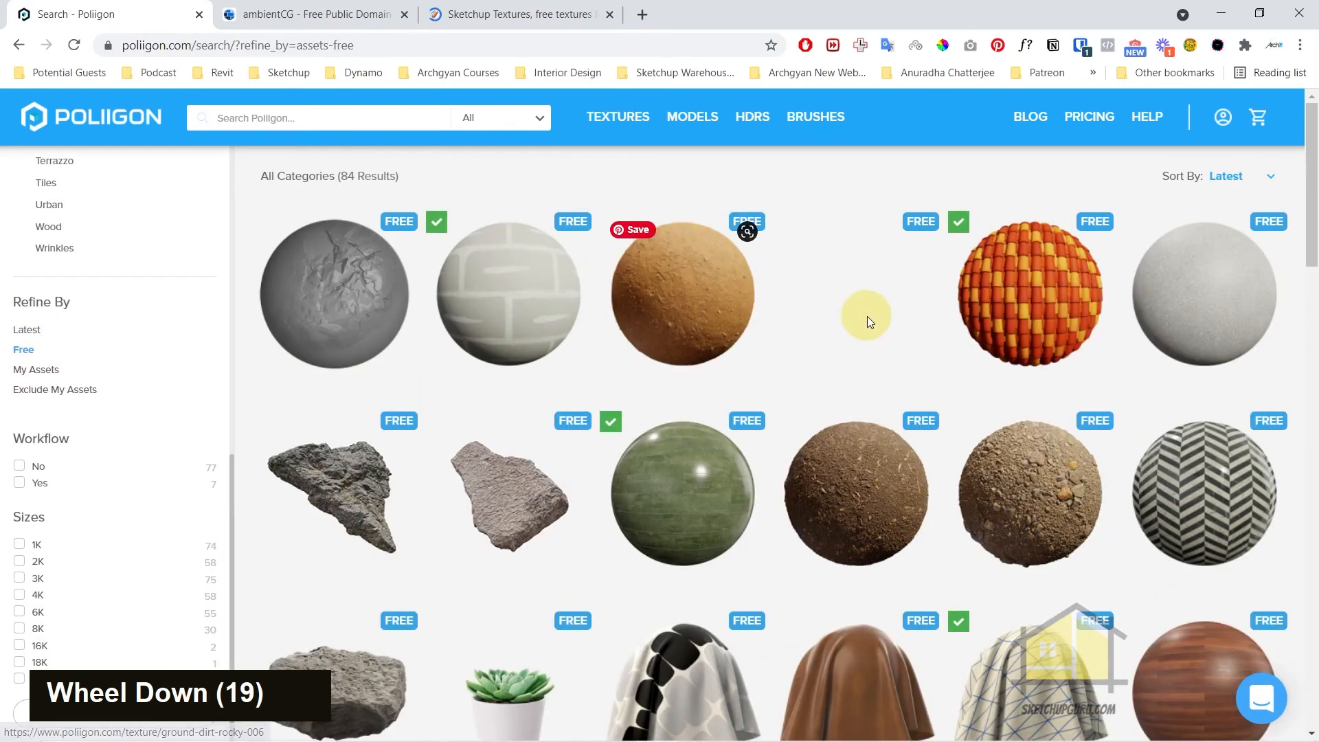
pyautogui.moveTo(766, 411)
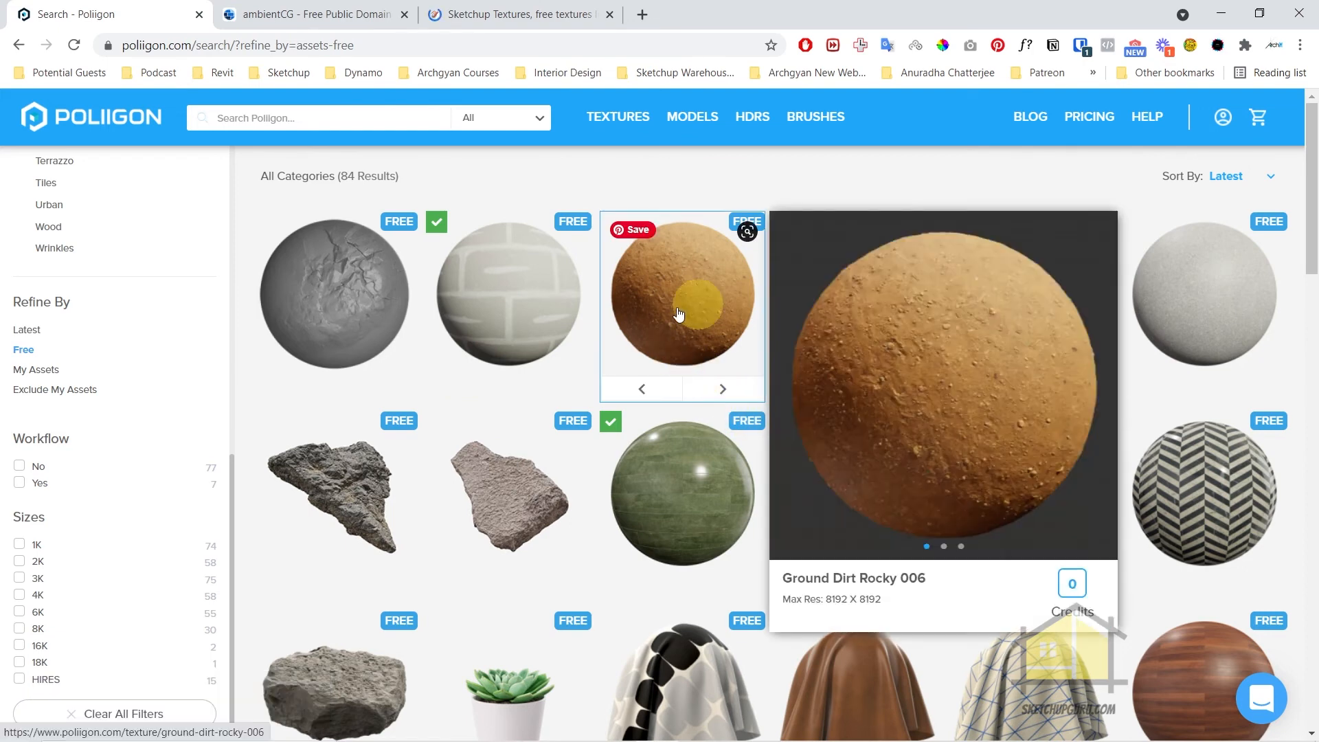
pyautogui.moveTo(581, 281)
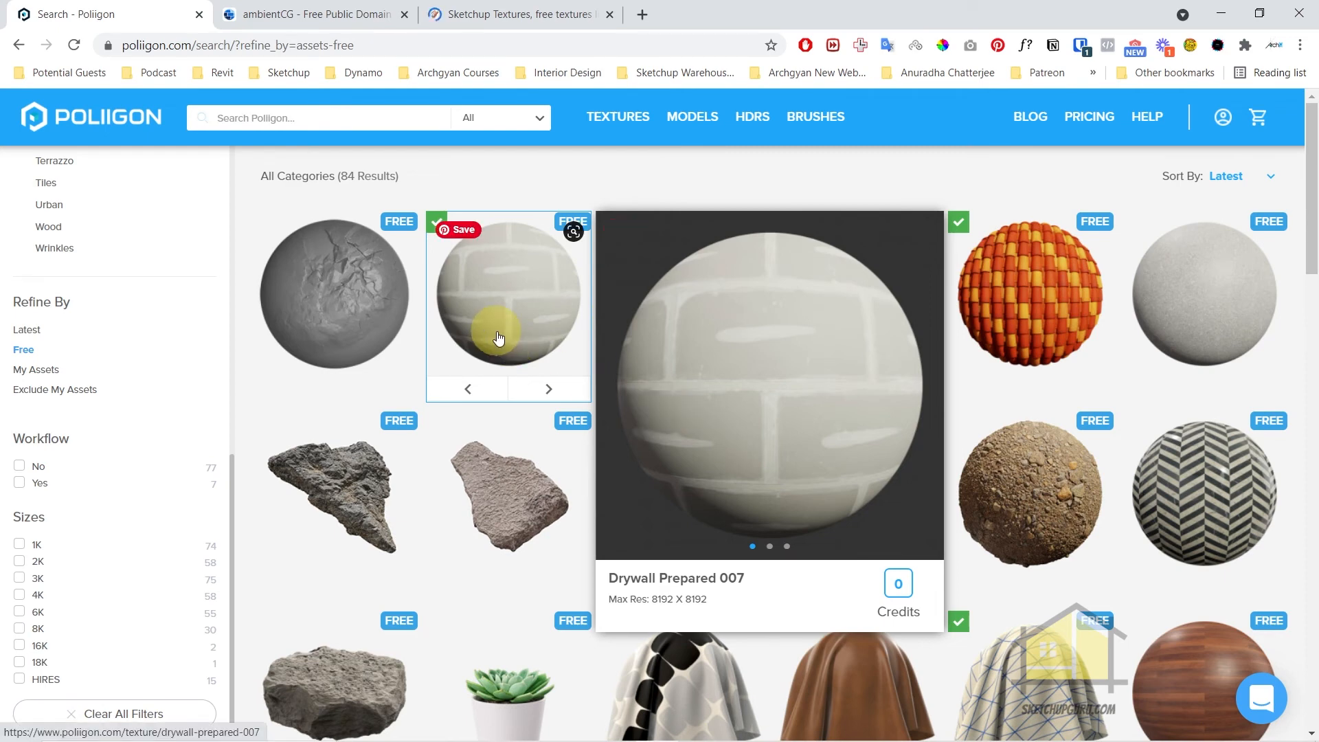
# Switch to the ambientCG site and browse its popular assets for PBR marble, tile and wood materials
pyautogui.click(275, 19)
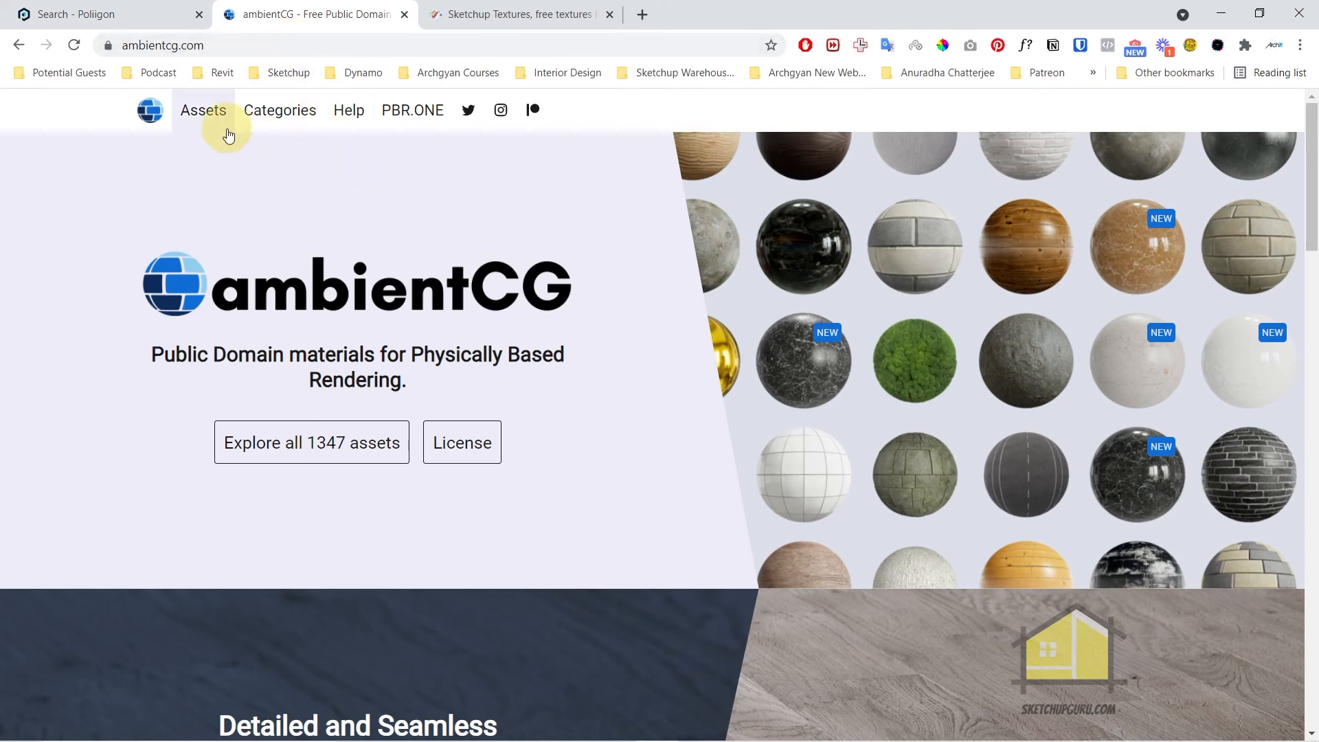
pyautogui.click(200, 110)
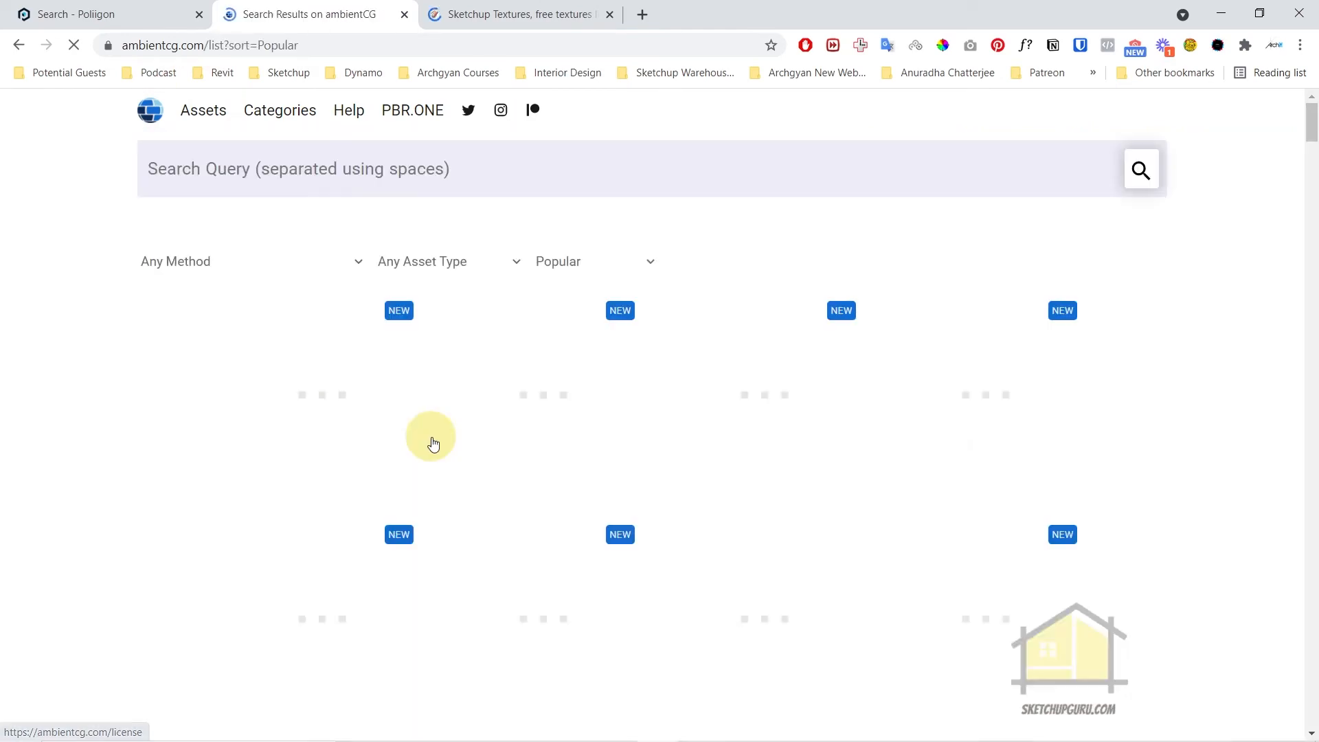
pyautogui.scroll(-3, 432, 443)
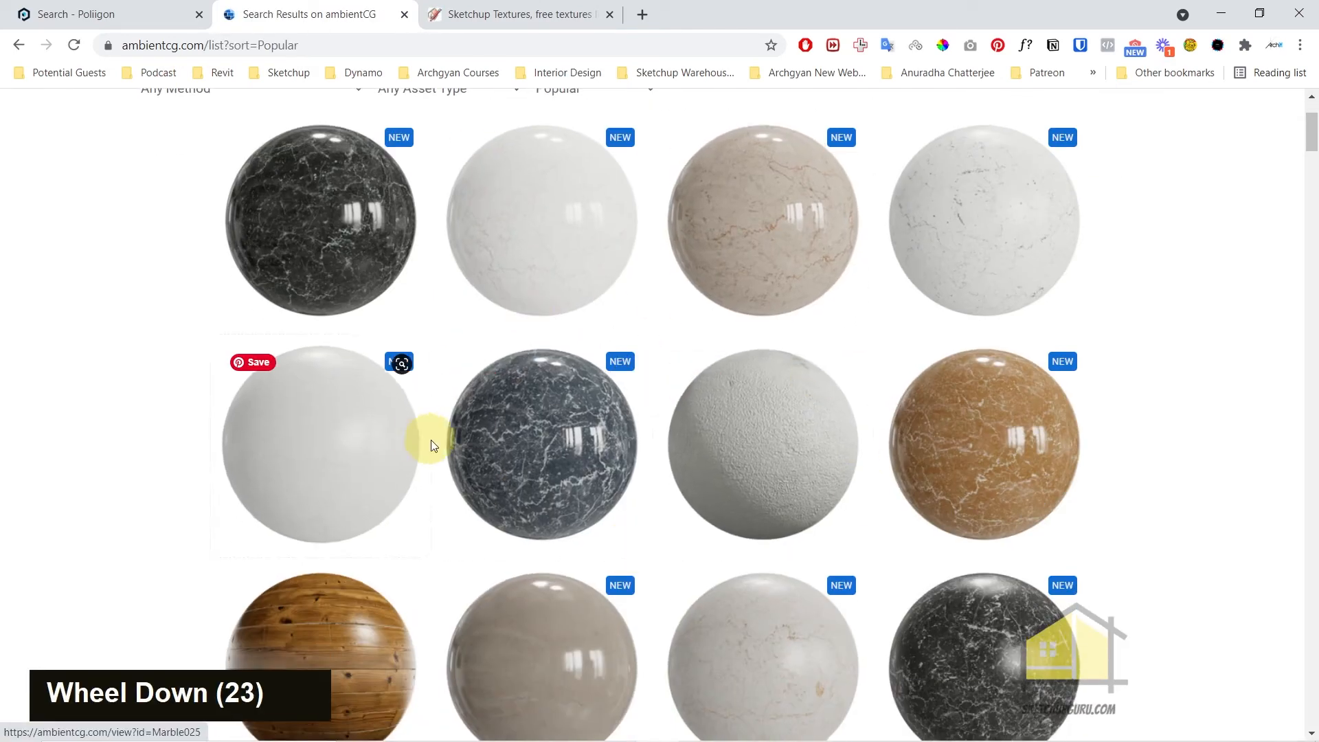
pyautogui.scroll(-4, 431, 443)
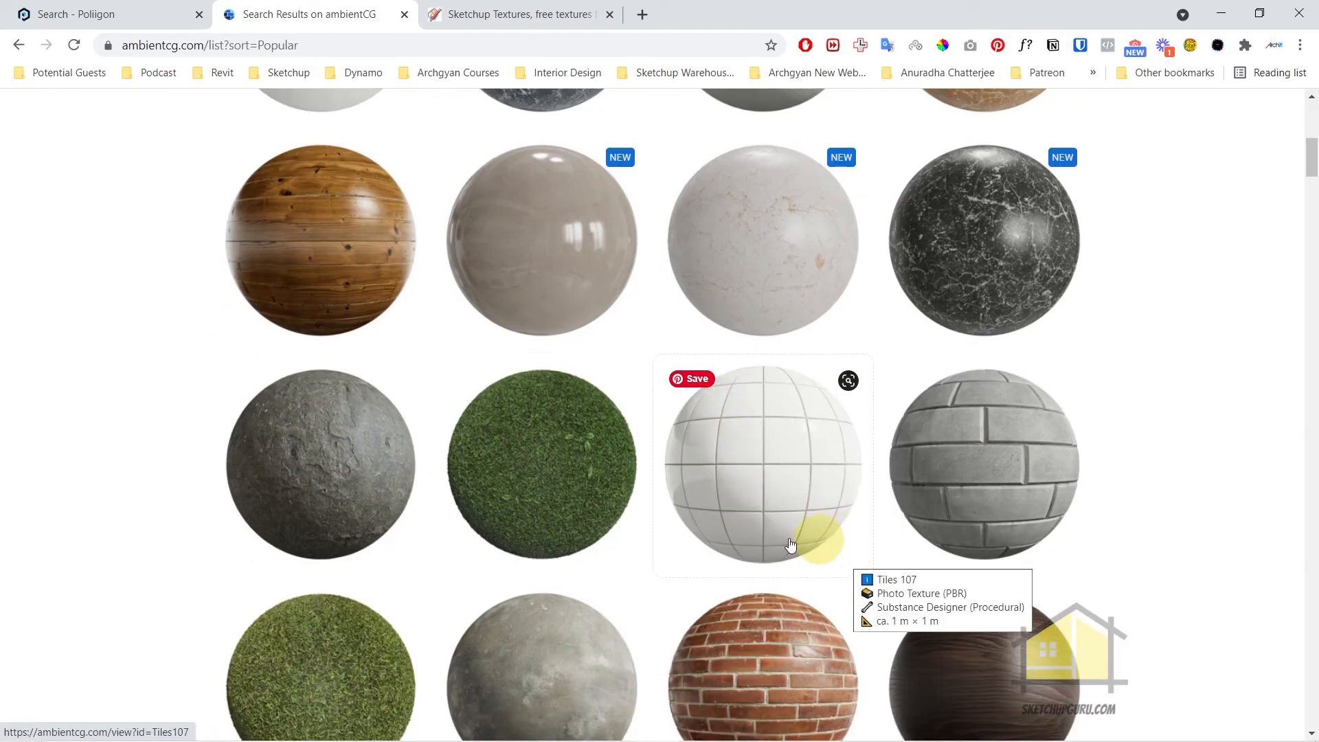
pyautogui.scroll(5, 697, 495)
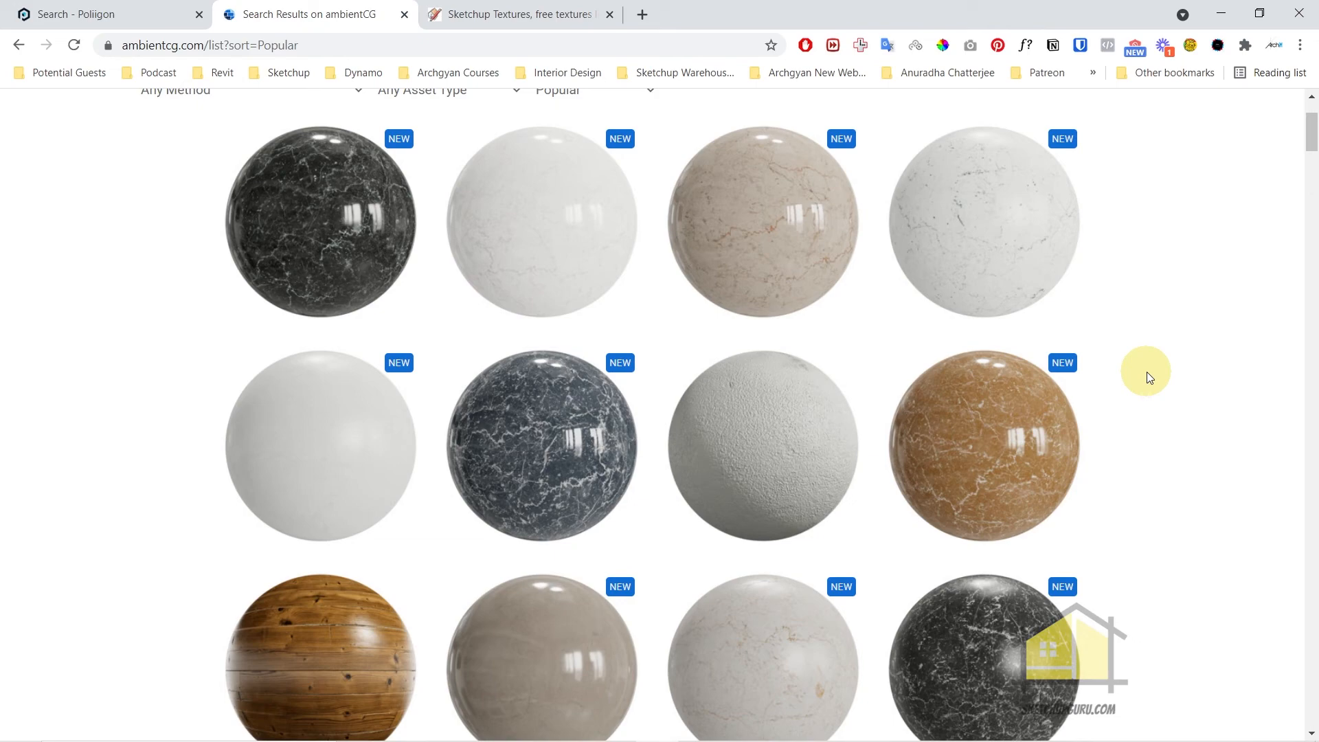
pyautogui.scroll(-2, 1127, 378)
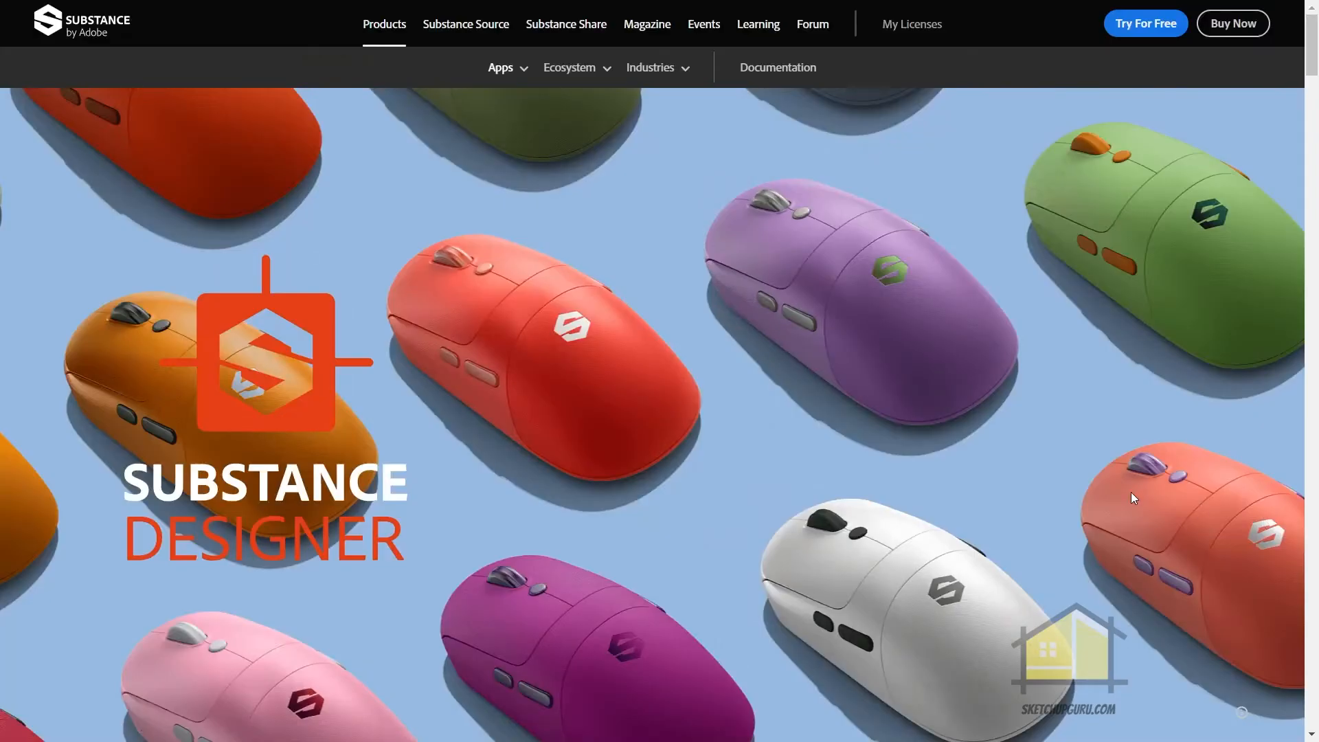
# Review the Substance Designer product page, reading its sections on material authoring and the non-destructive workflow
pyautogui.scroll(-8, 892, 447)
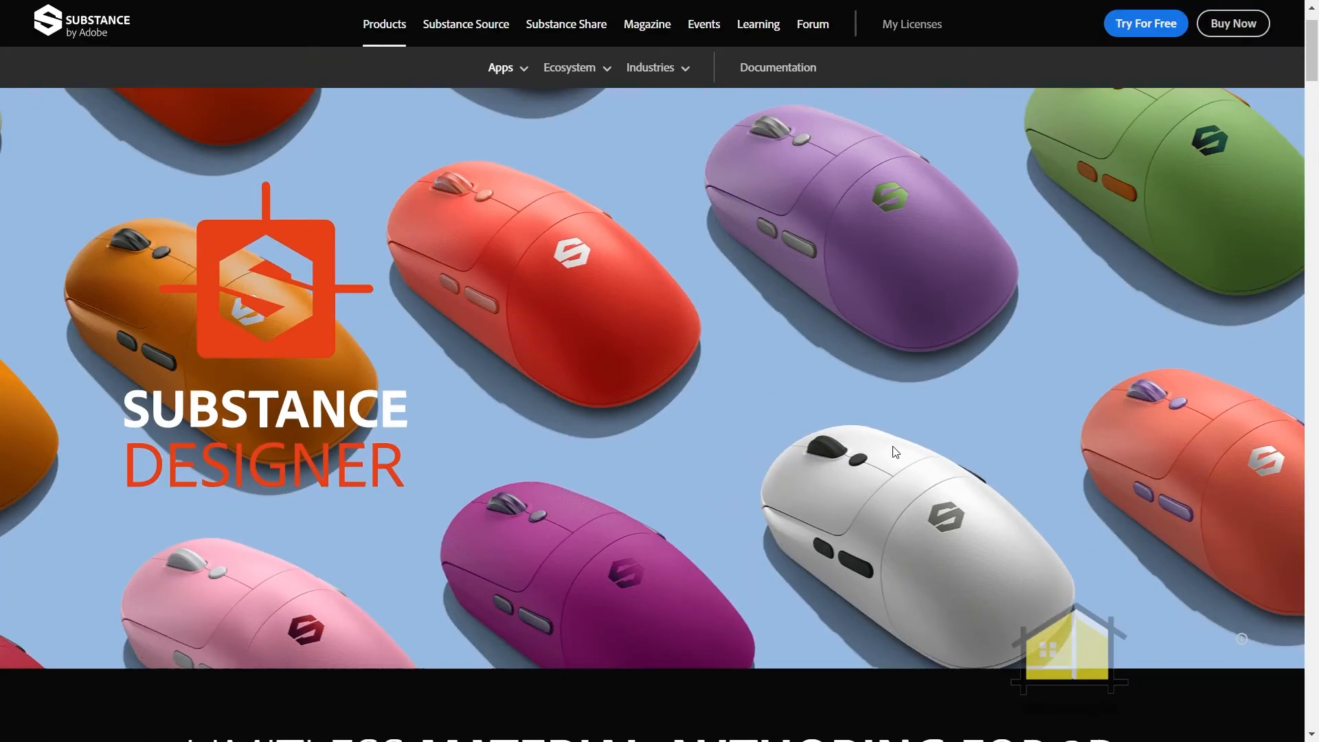
pyautogui.scroll(-10, 902, 447)
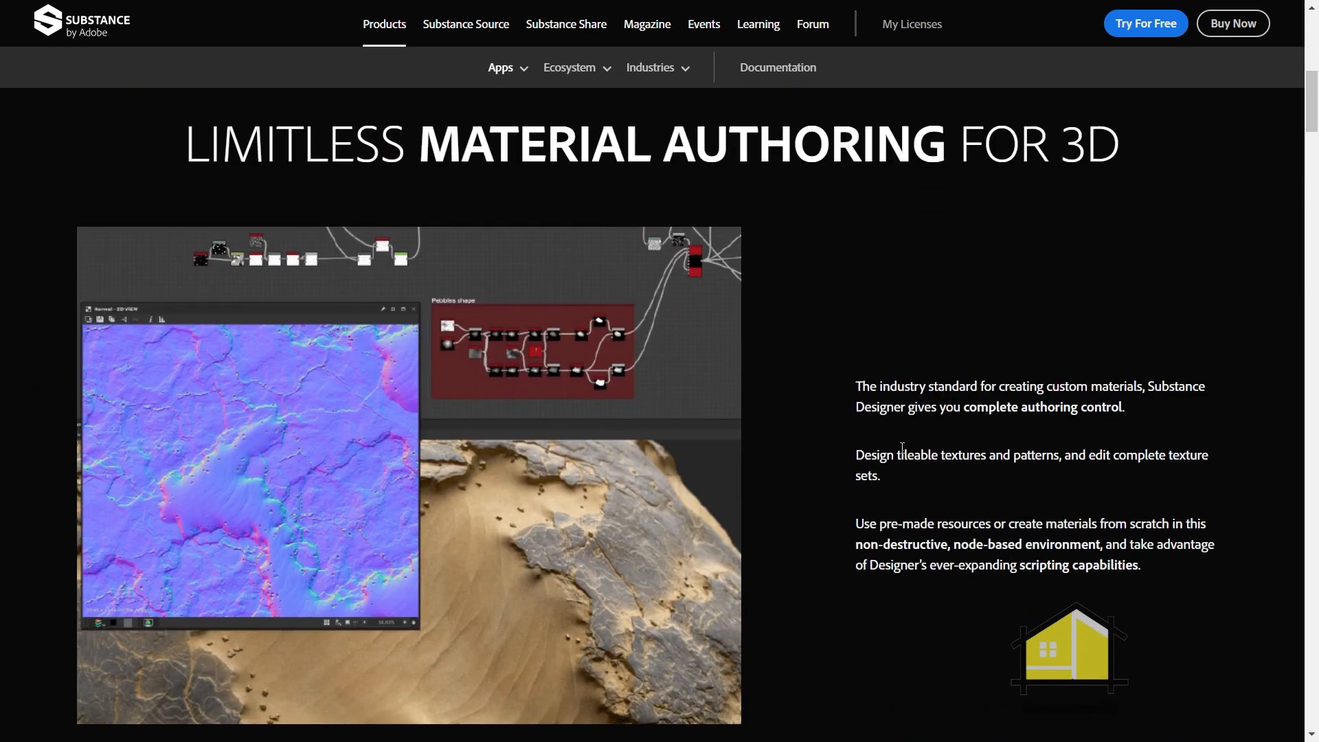
pyautogui.scroll(-7, 902, 448)
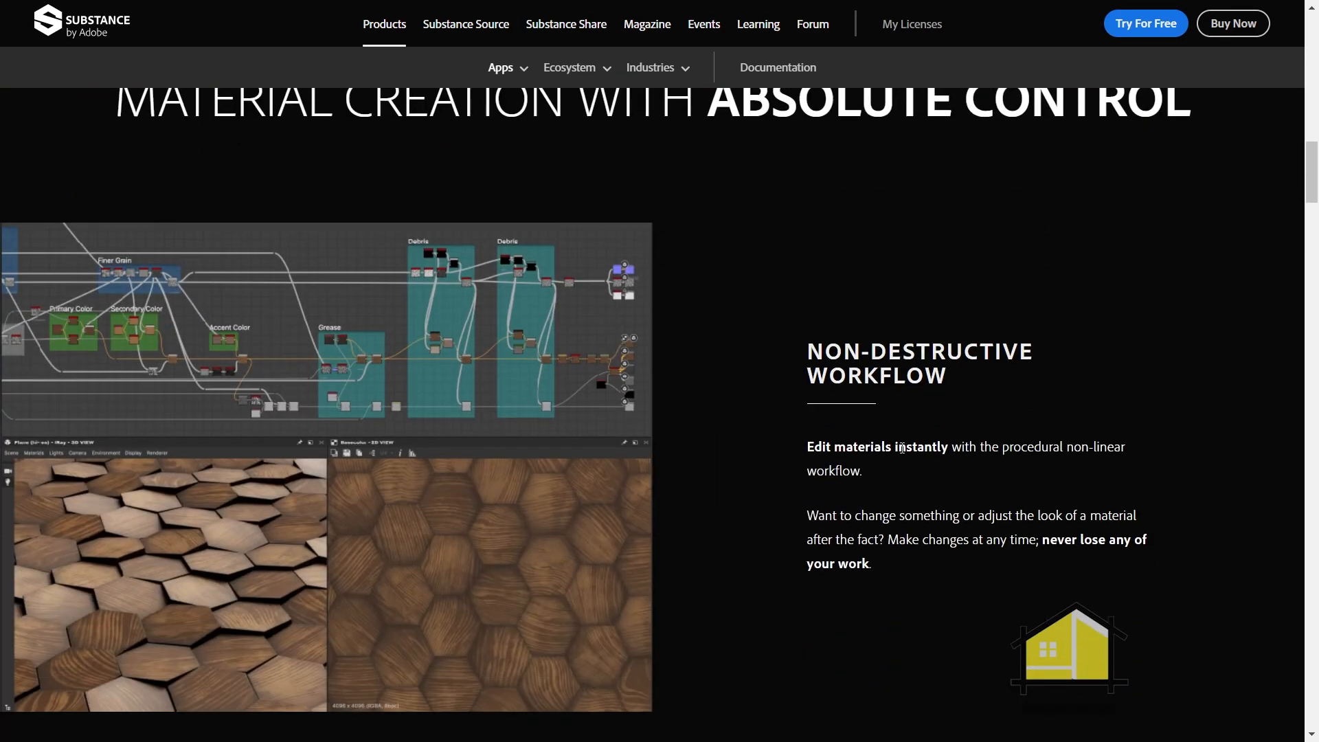
pyautogui.scroll(-5, 901, 446)
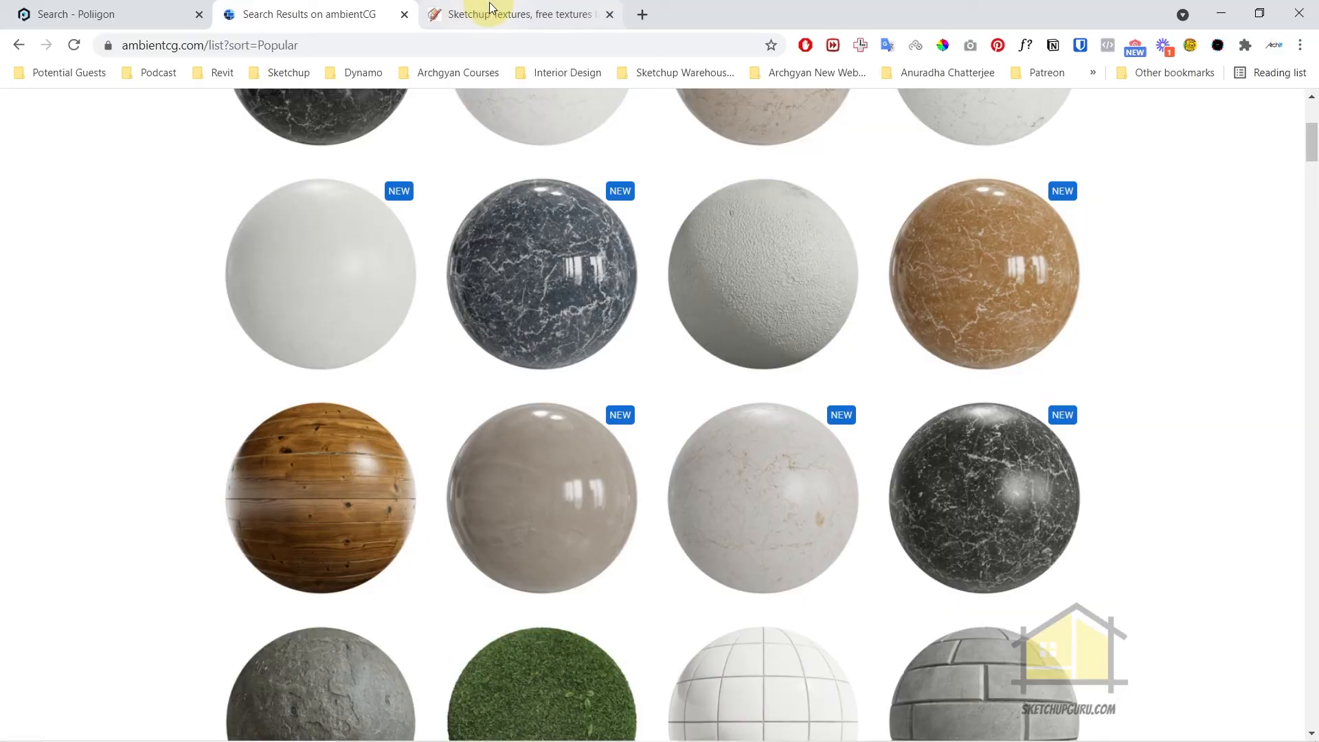
# Open the Sketchup Texture Club site and browse the Free PBR Textures category of its texture library
pyautogui.click(490, 10)
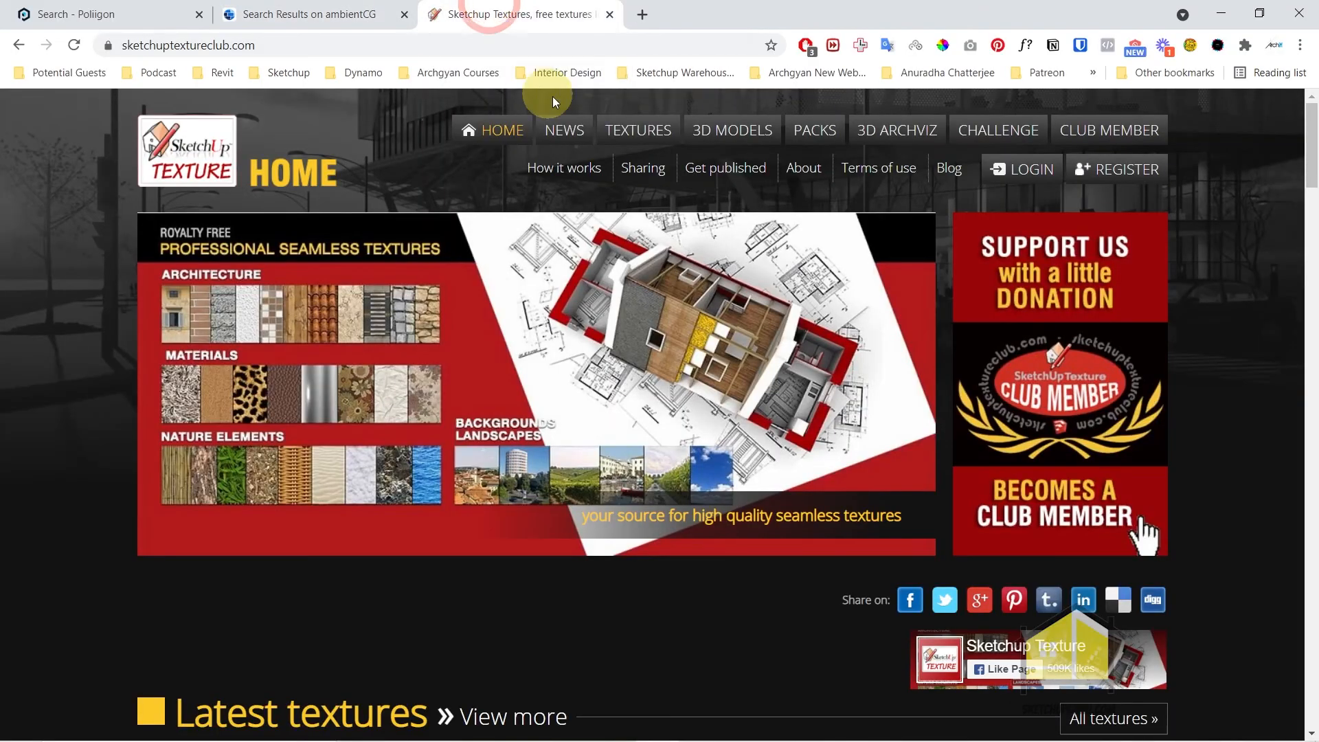
pyautogui.click(630, 131)
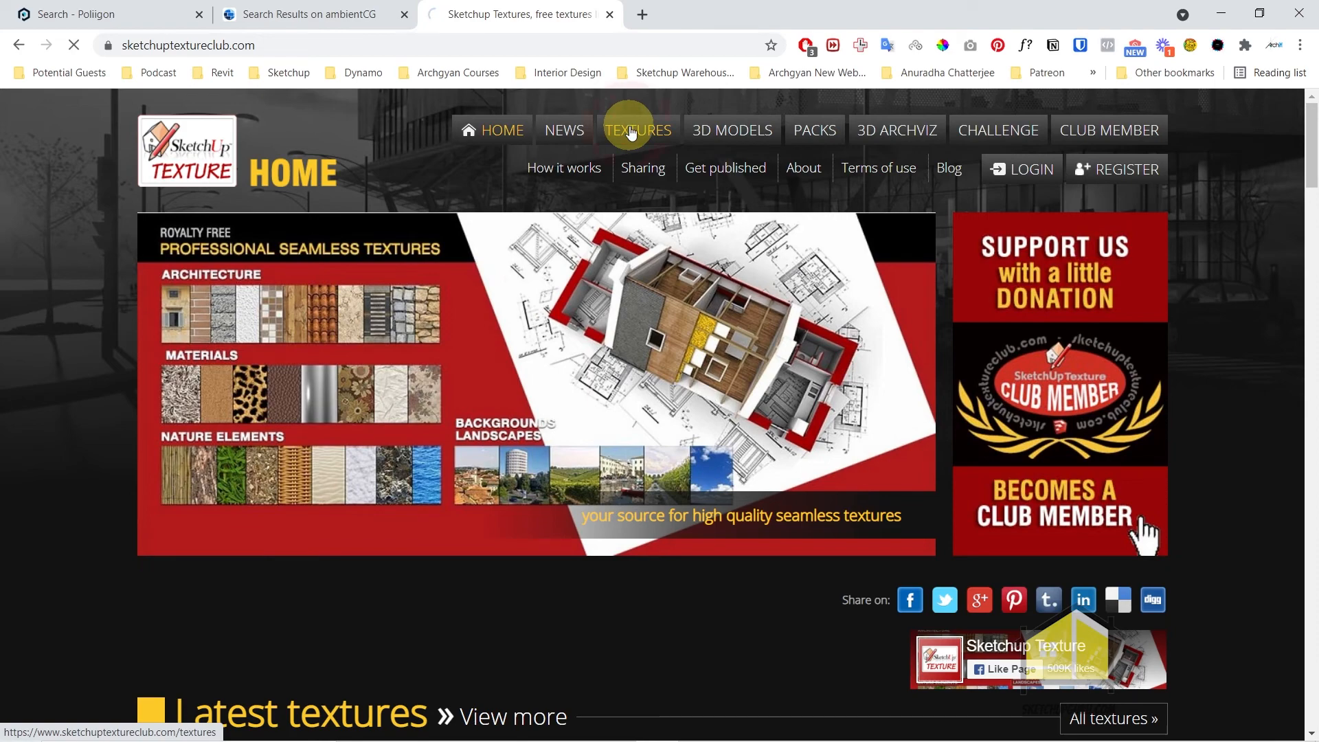
pyautogui.scroll(-6, 577, 282)
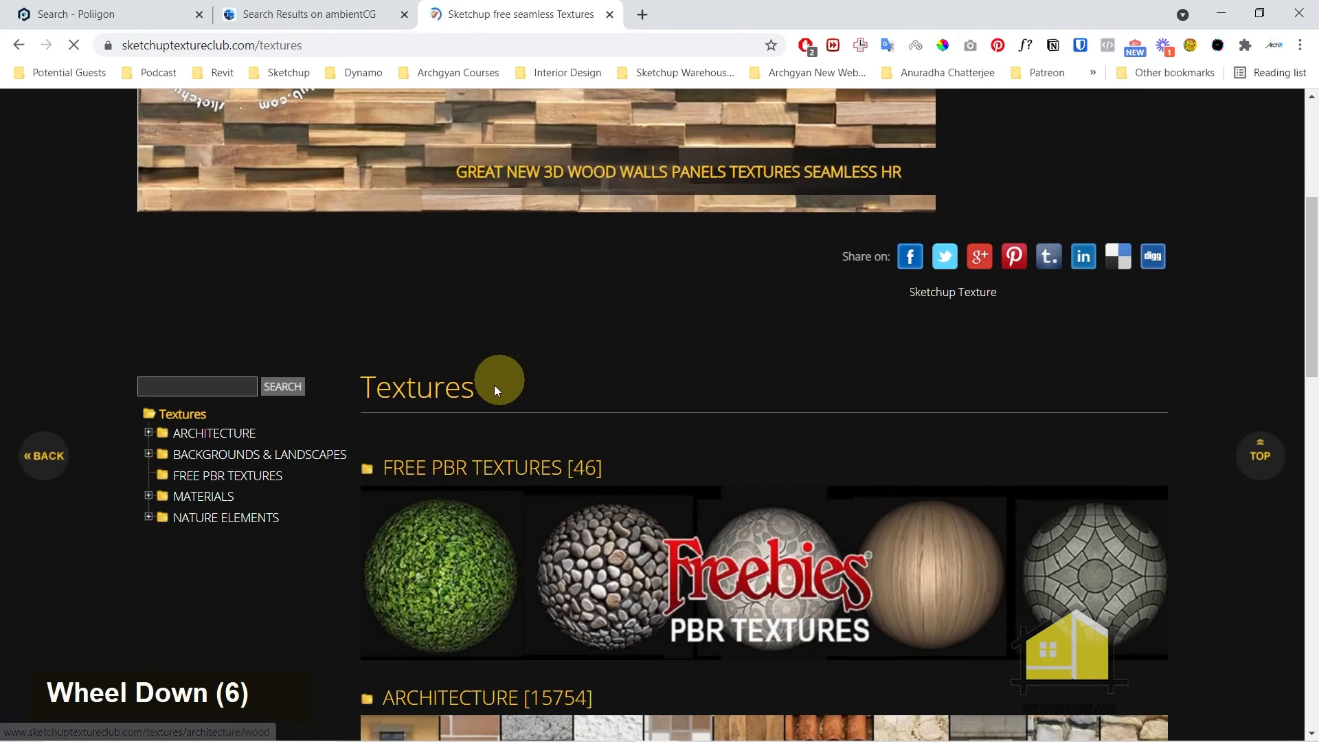
pyautogui.click(220, 483)
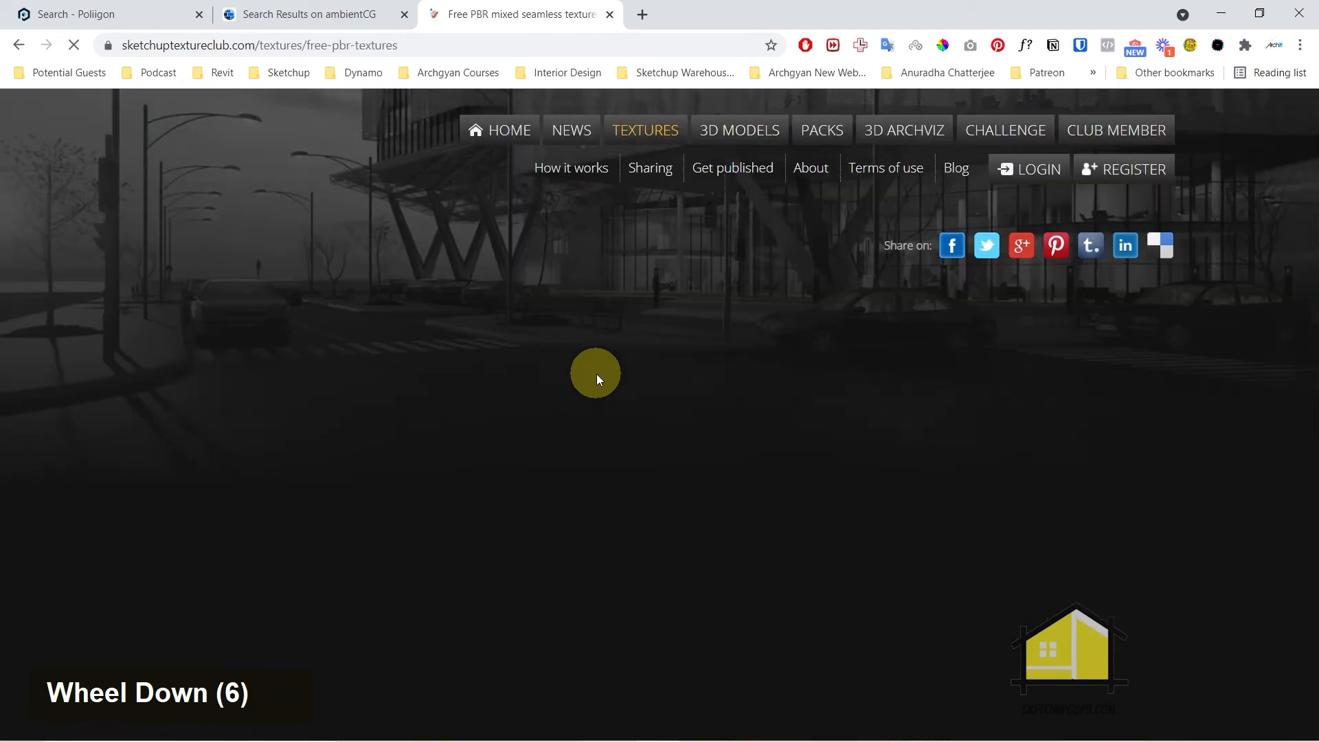
pyautogui.scroll(-8, 596, 374)
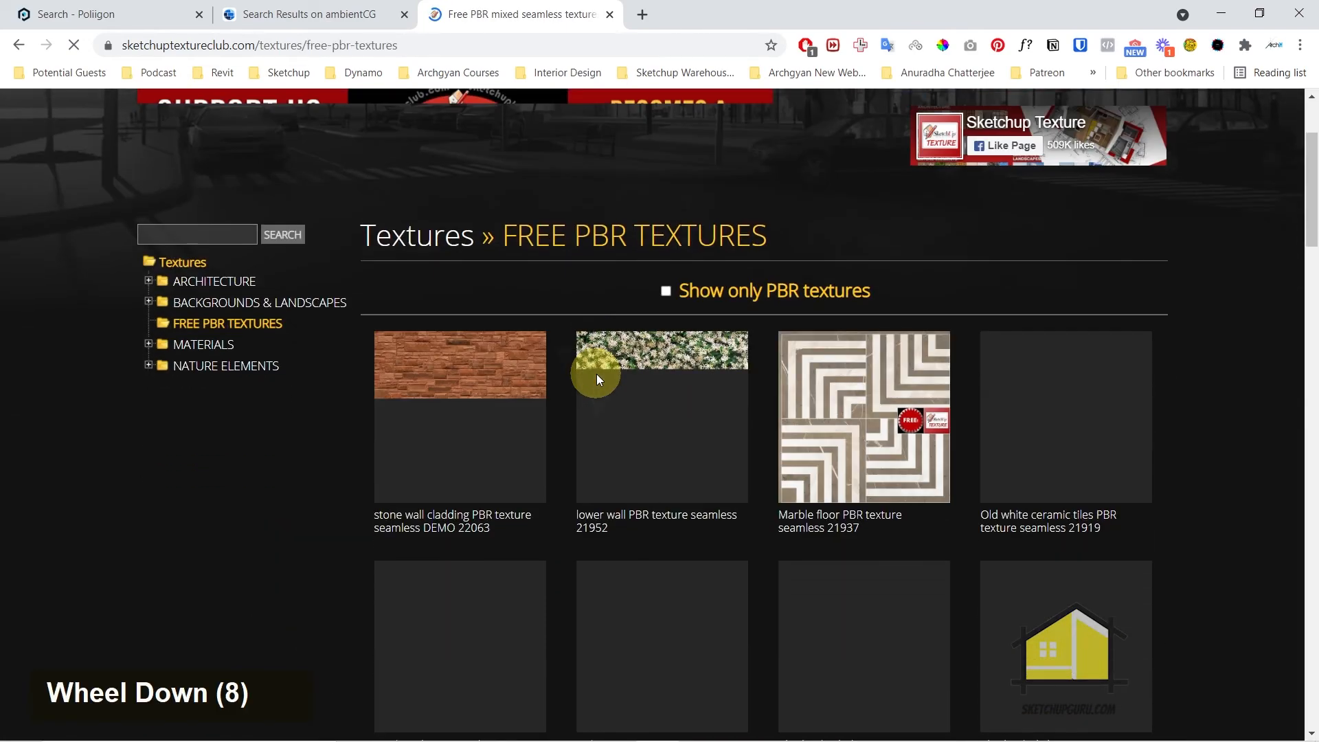
# Return to SketchUp and load Marble03_COL_6K.jpg from the Marble 003 folder as the Diffuse color bitmap of A_White Marble
pyautogui.click(1221, 11)
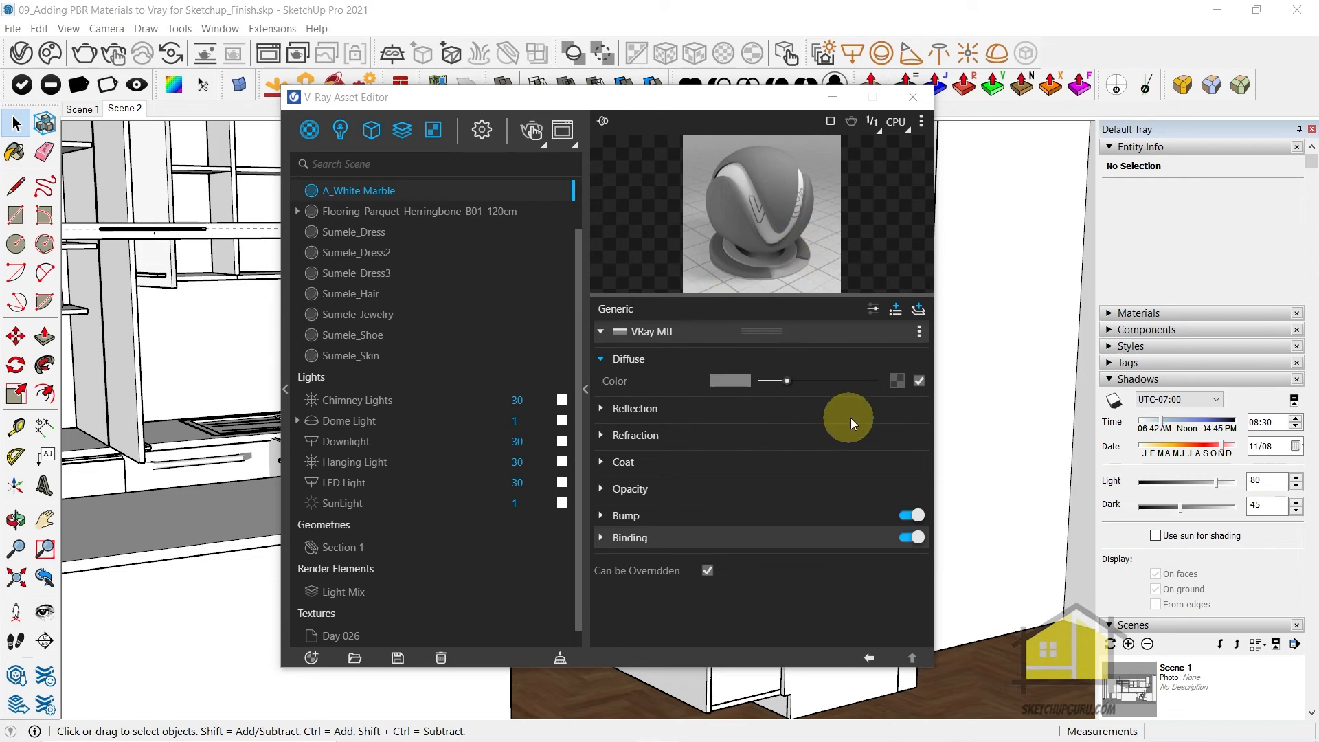
pyautogui.click(900, 380)
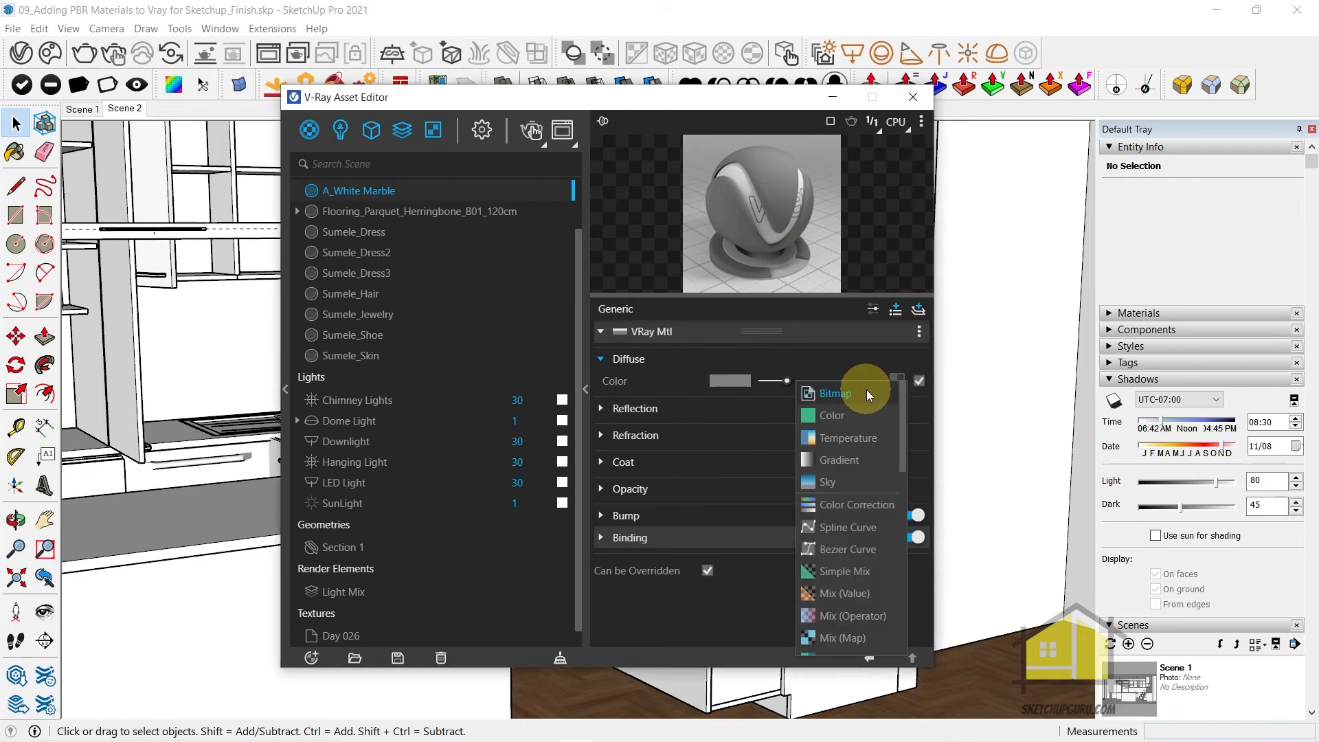
pyautogui.click(867, 389)
pyautogui.click(526, 153)
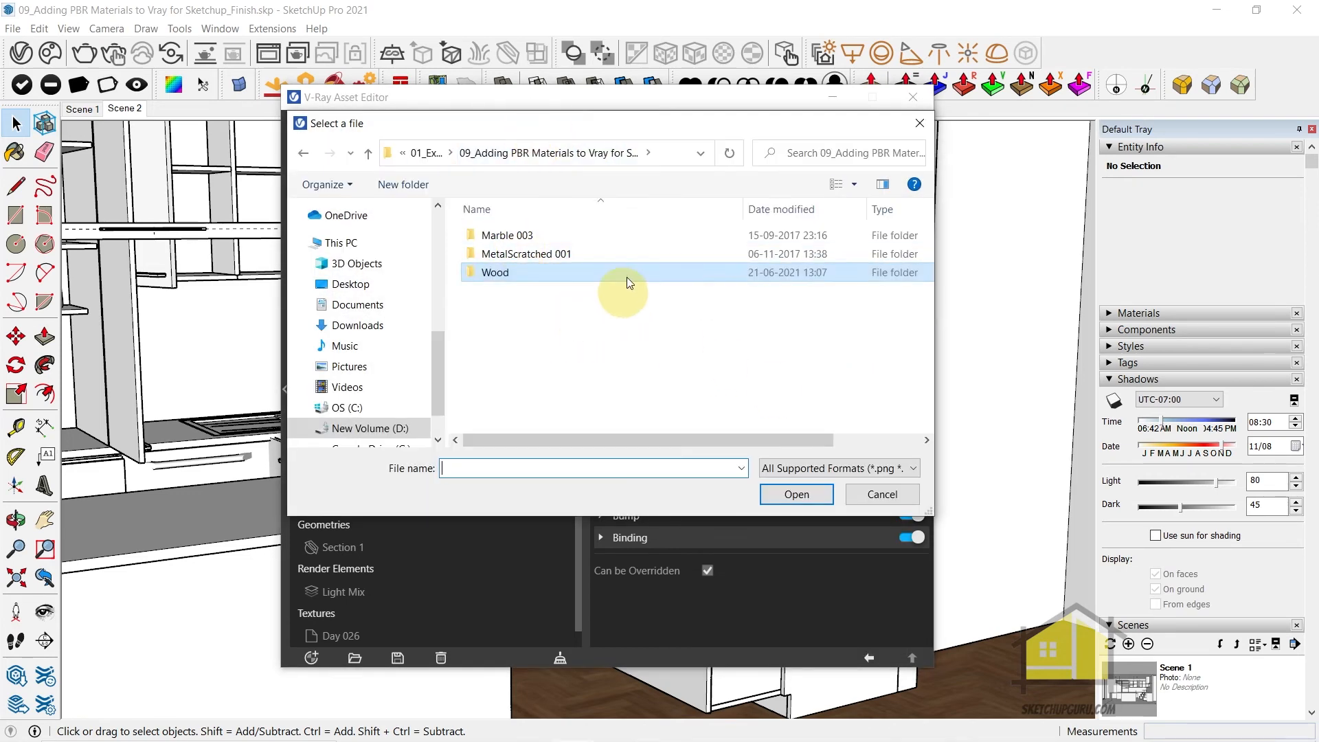
pyautogui.doubleClick(517, 234)
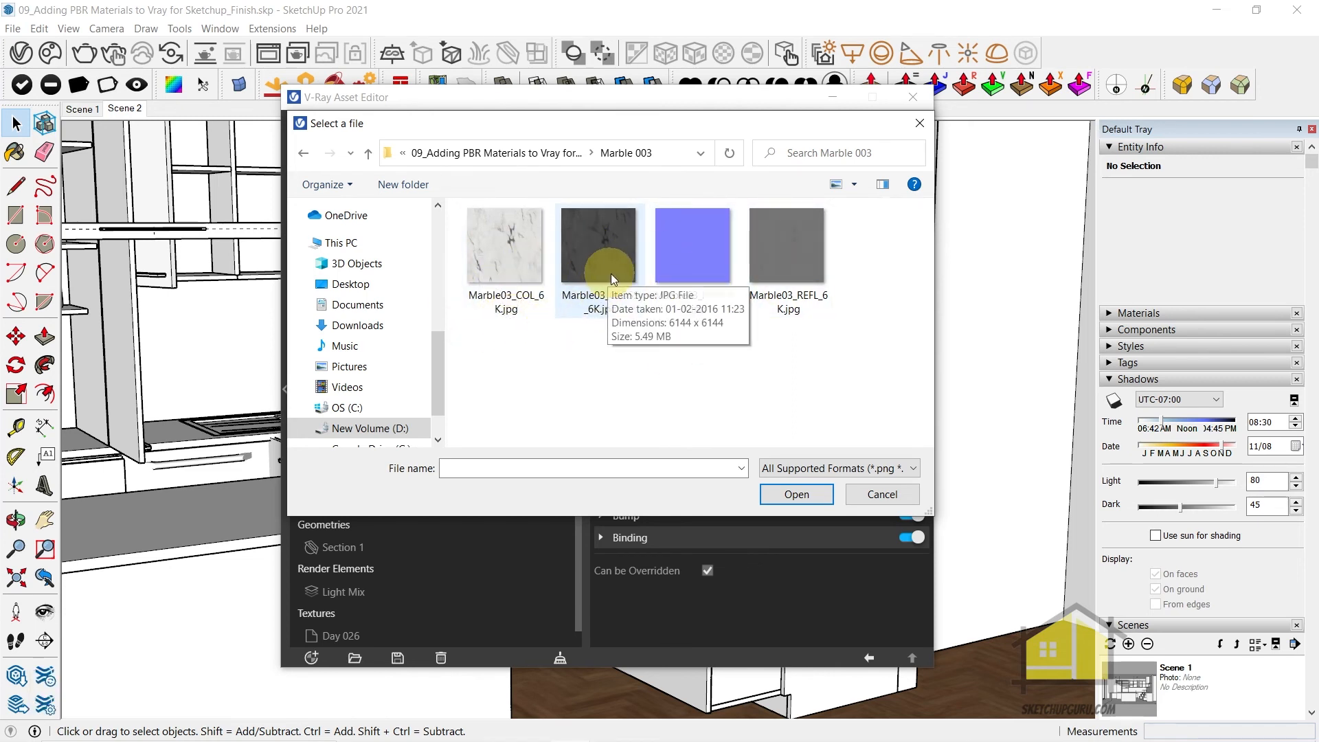
pyautogui.click(508, 245)
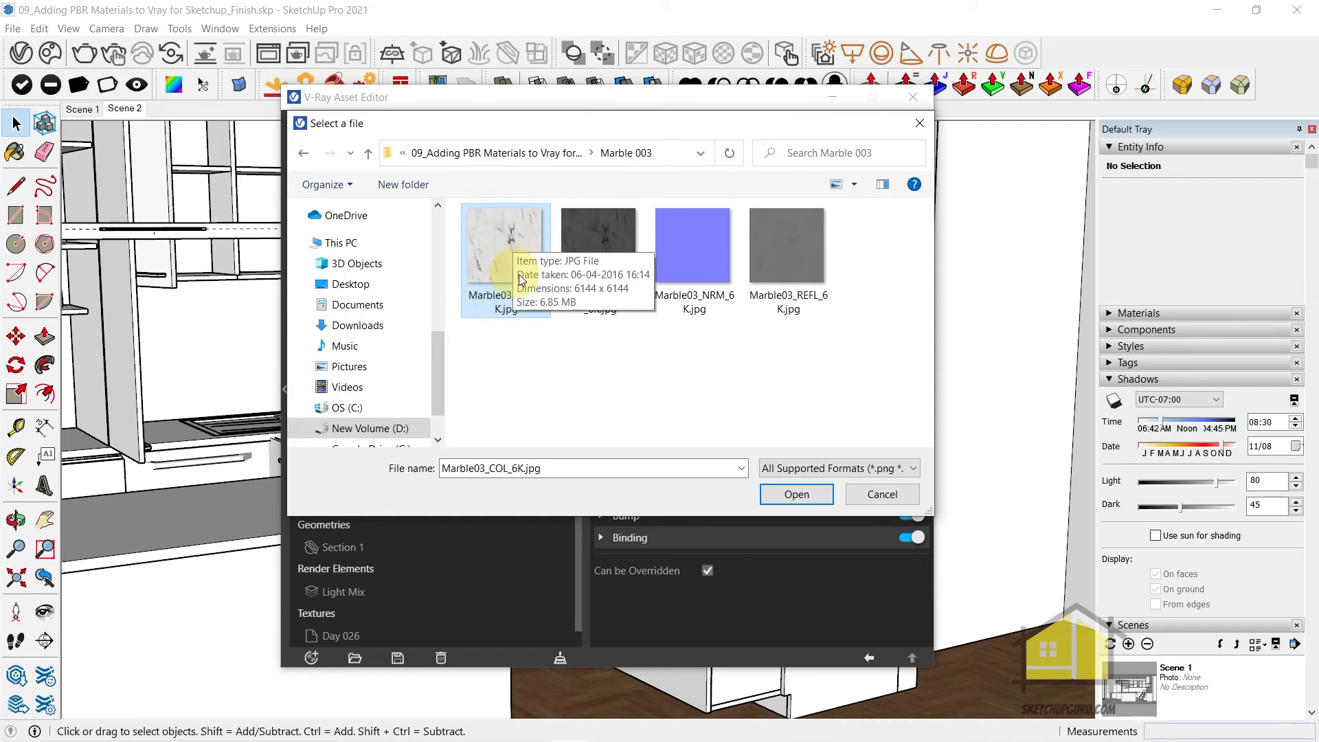
pyautogui.click(799, 494)
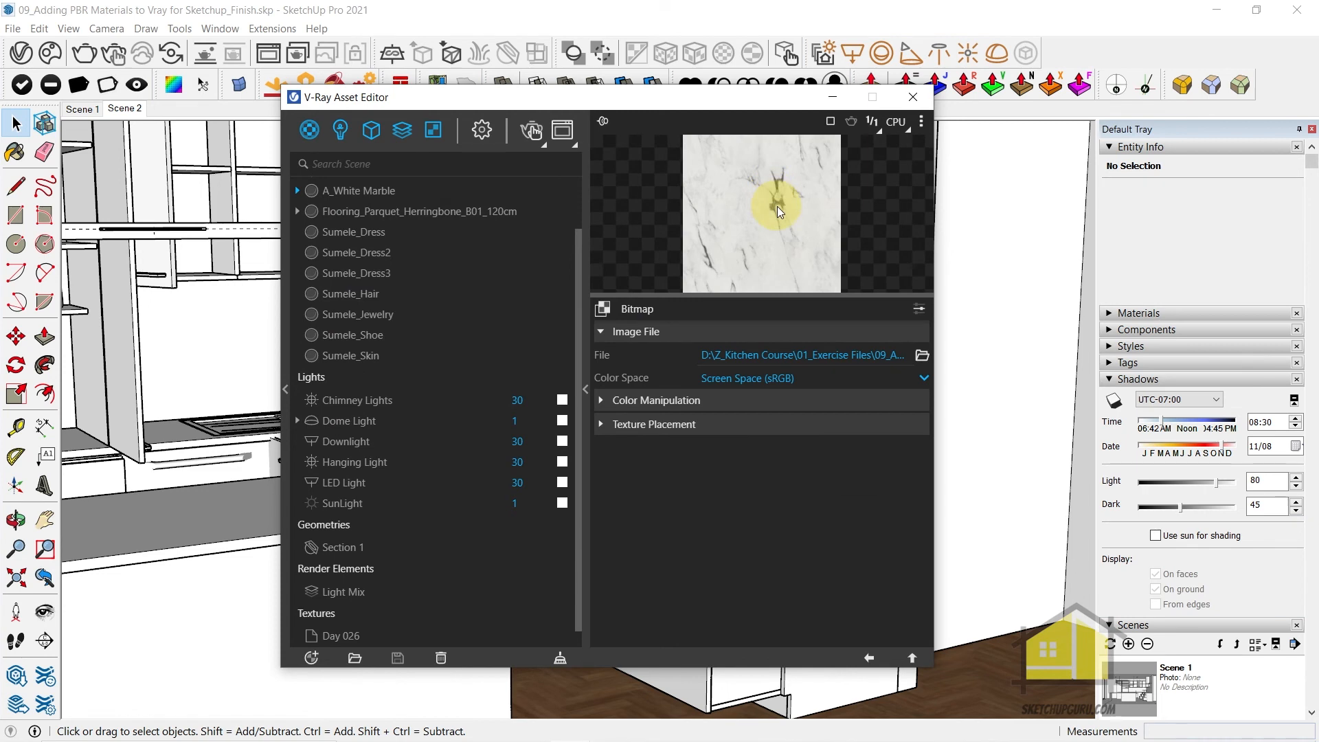
pyautogui.click(870, 659)
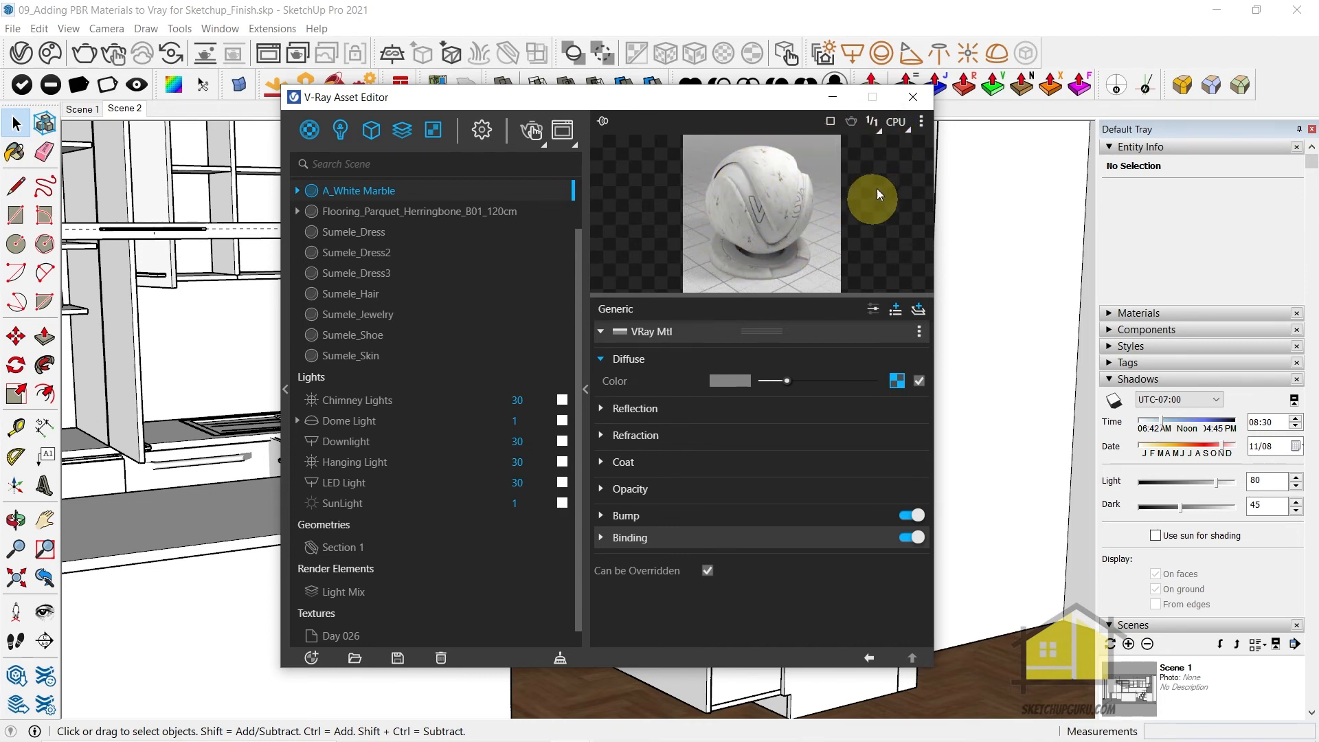
# Switch the material preview to the Floor scene and raise the Reflection Color to full white
pyautogui.click(922, 121)
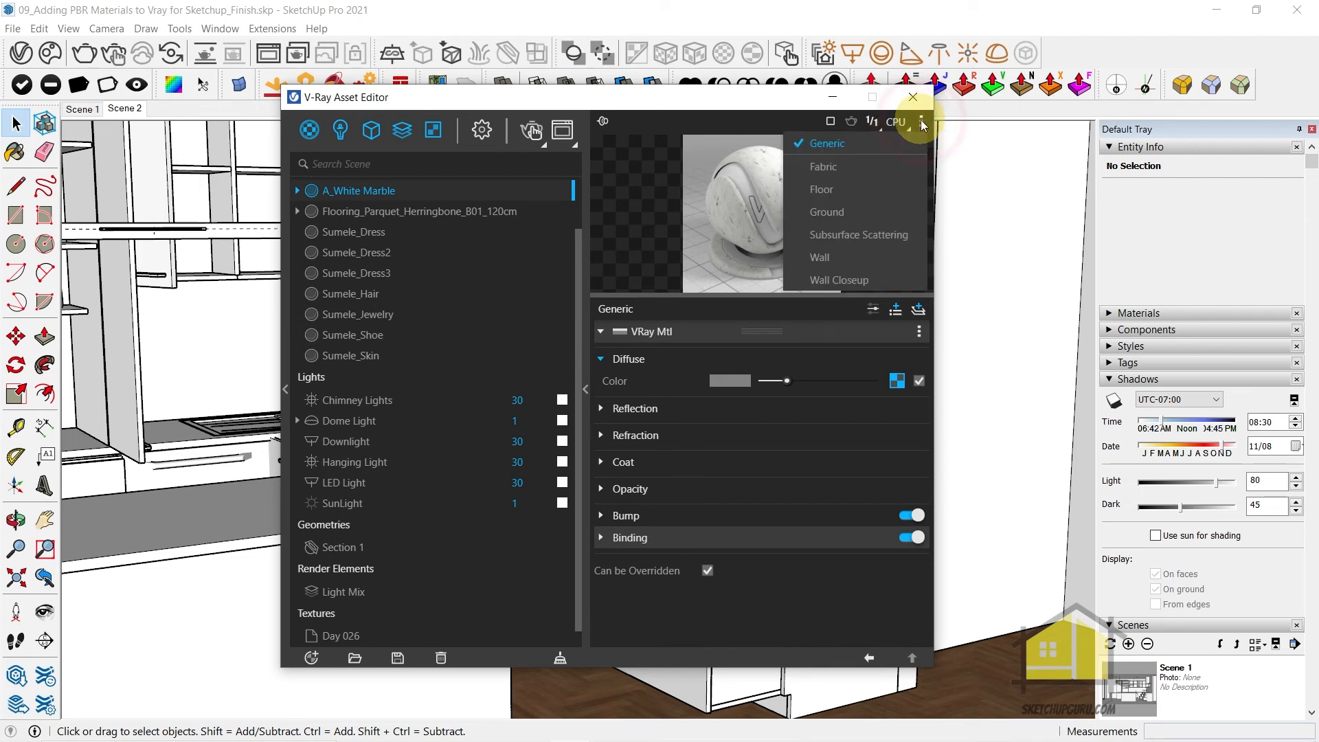
pyautogui.click(828, 192)
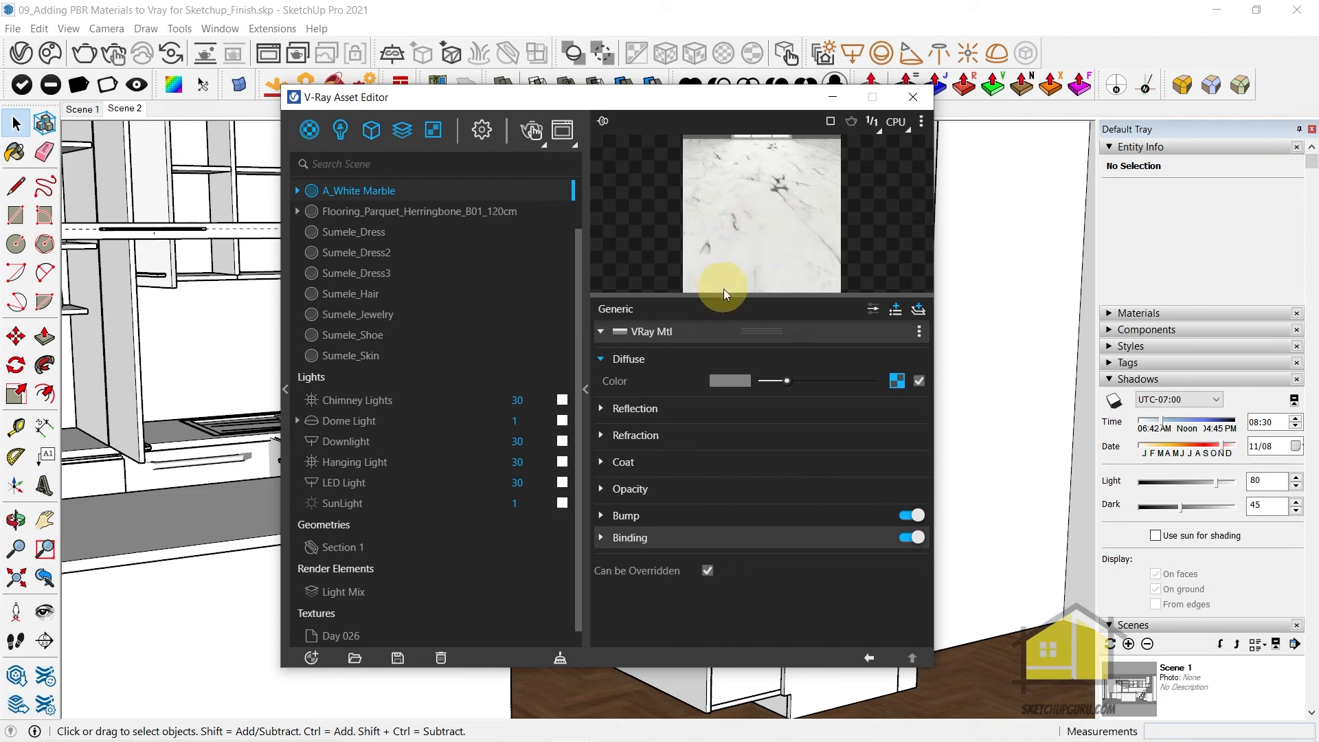
pyautogui.click(637, 413)
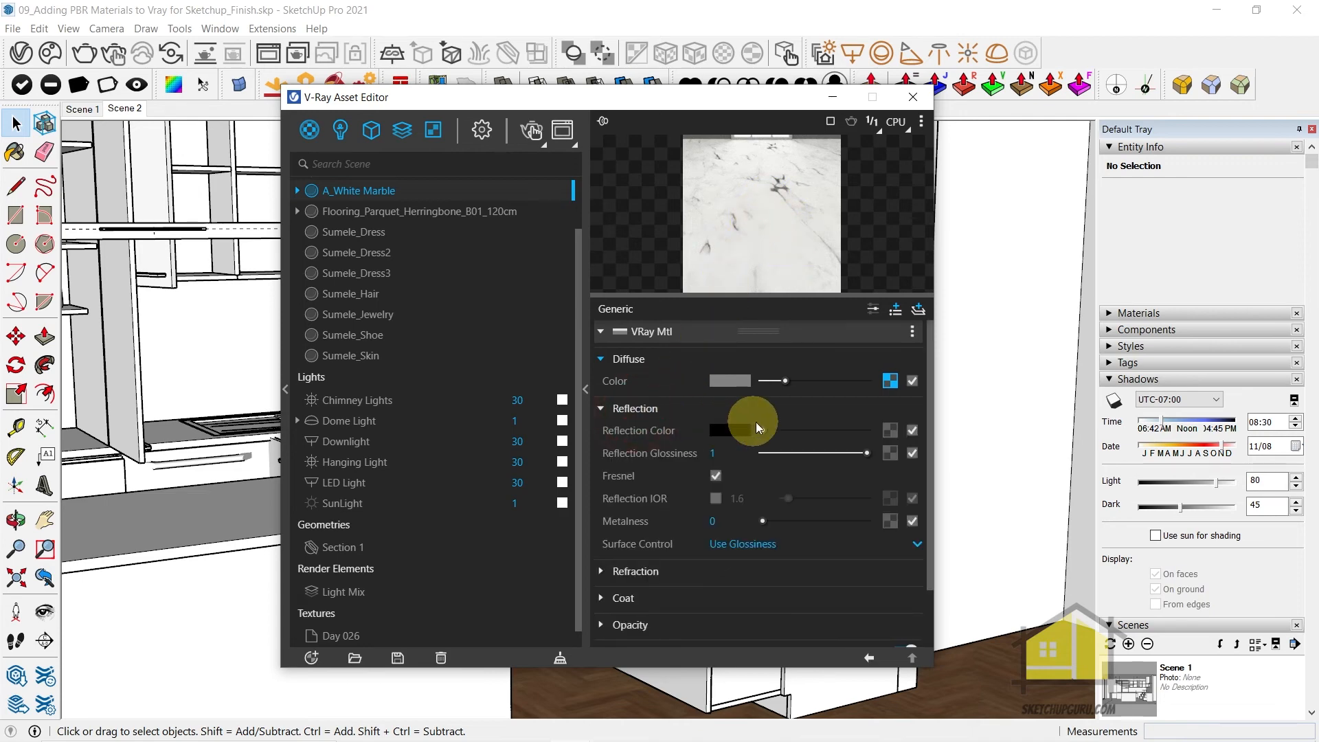
pyautogui.moveTo(773, 428); pyautogui.dragTo(867, 430)
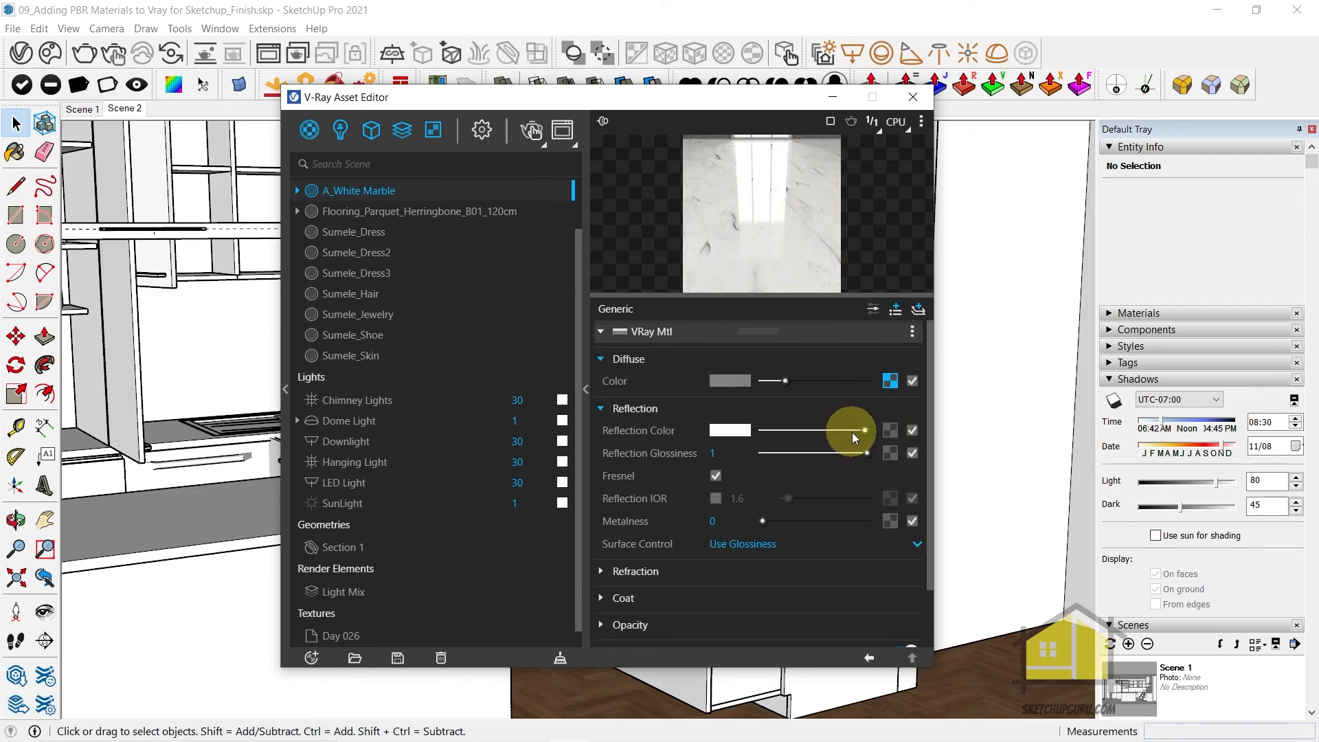
# Load Marble03_REFL_6K.jpg as the Reflection Color bitmap and set its color space to Rendering Space (Linear)
pyautogui.click(890, 430)
pyautogui.click(839, 140)
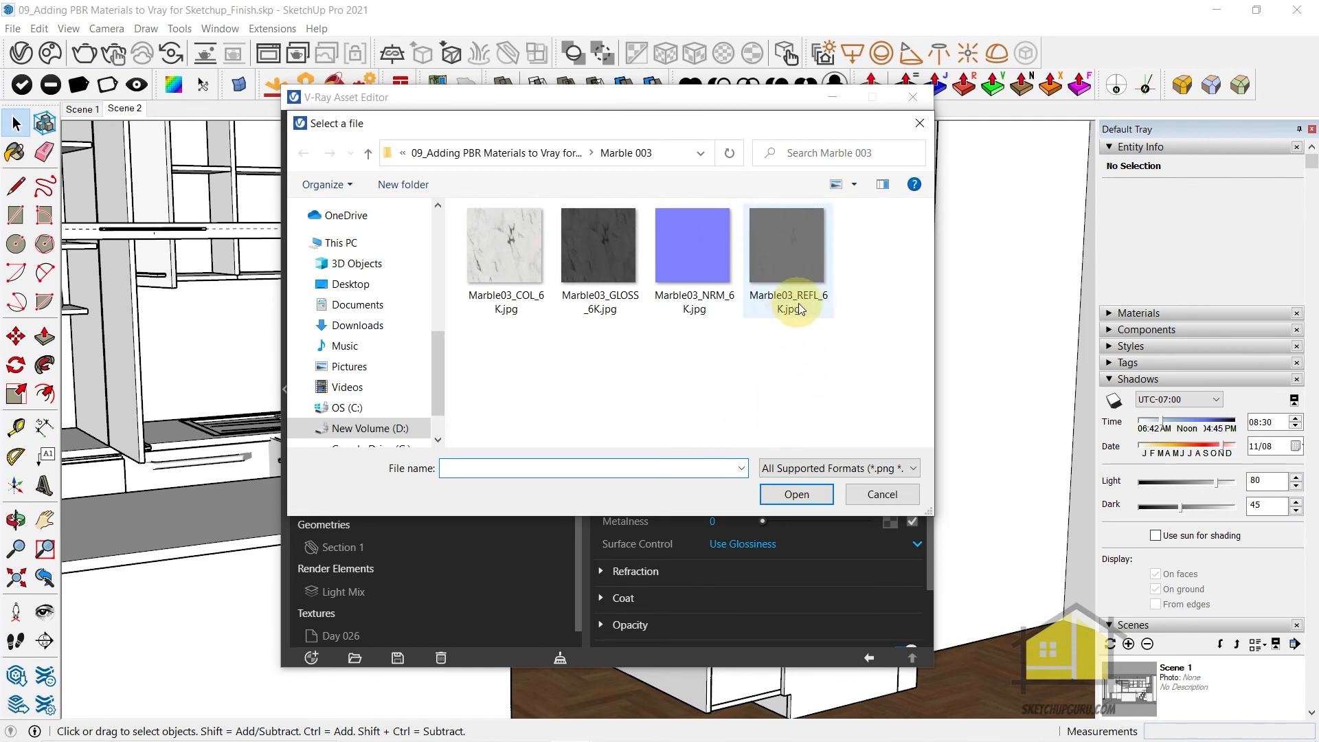
pyautogui.click(814, 259)
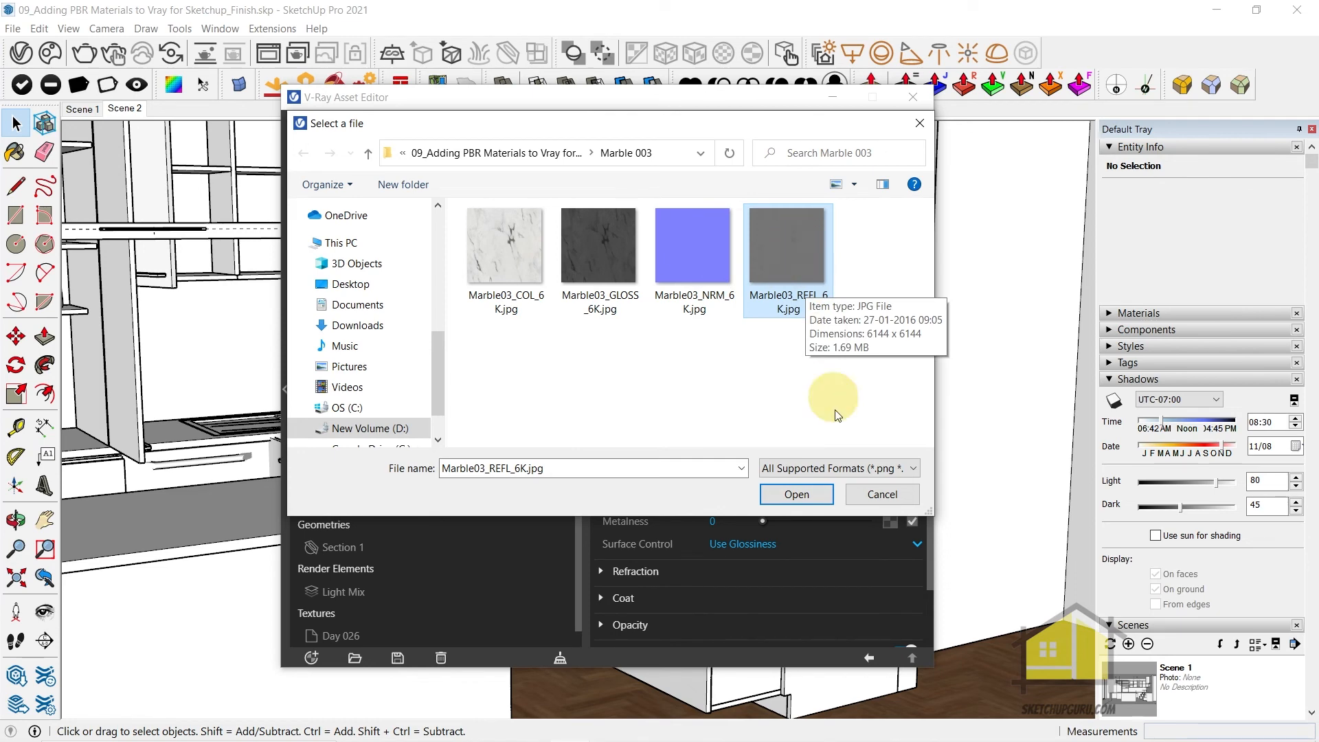
pyautogui.click(800, 495)
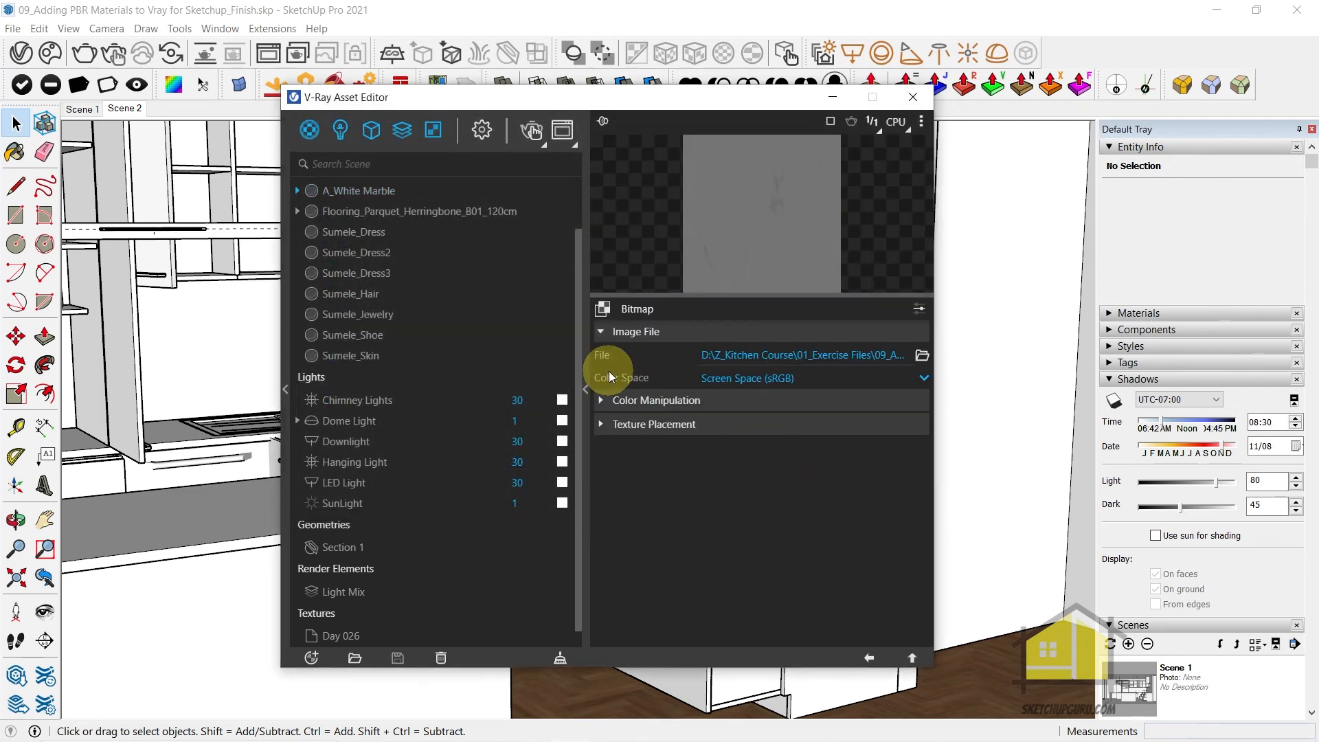
pyautogui.click(745, 382)
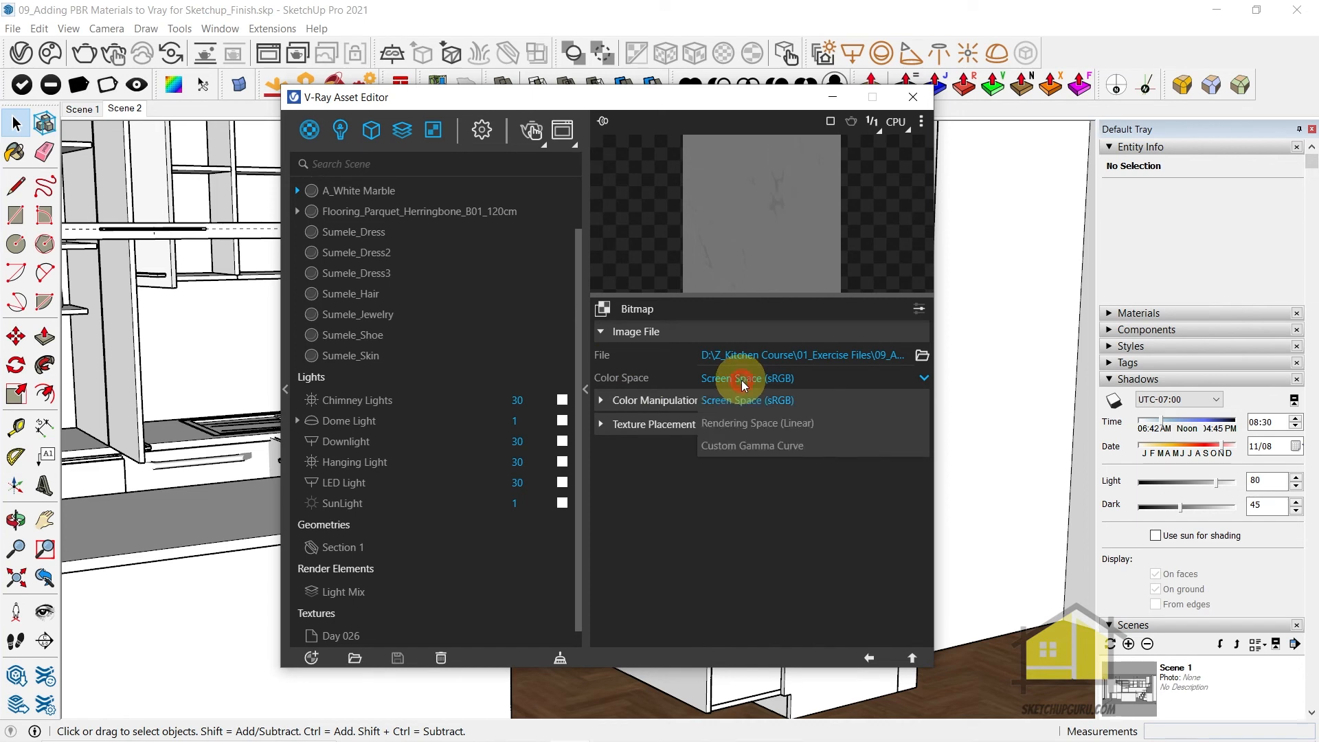
pyautogui.click(746, 420)
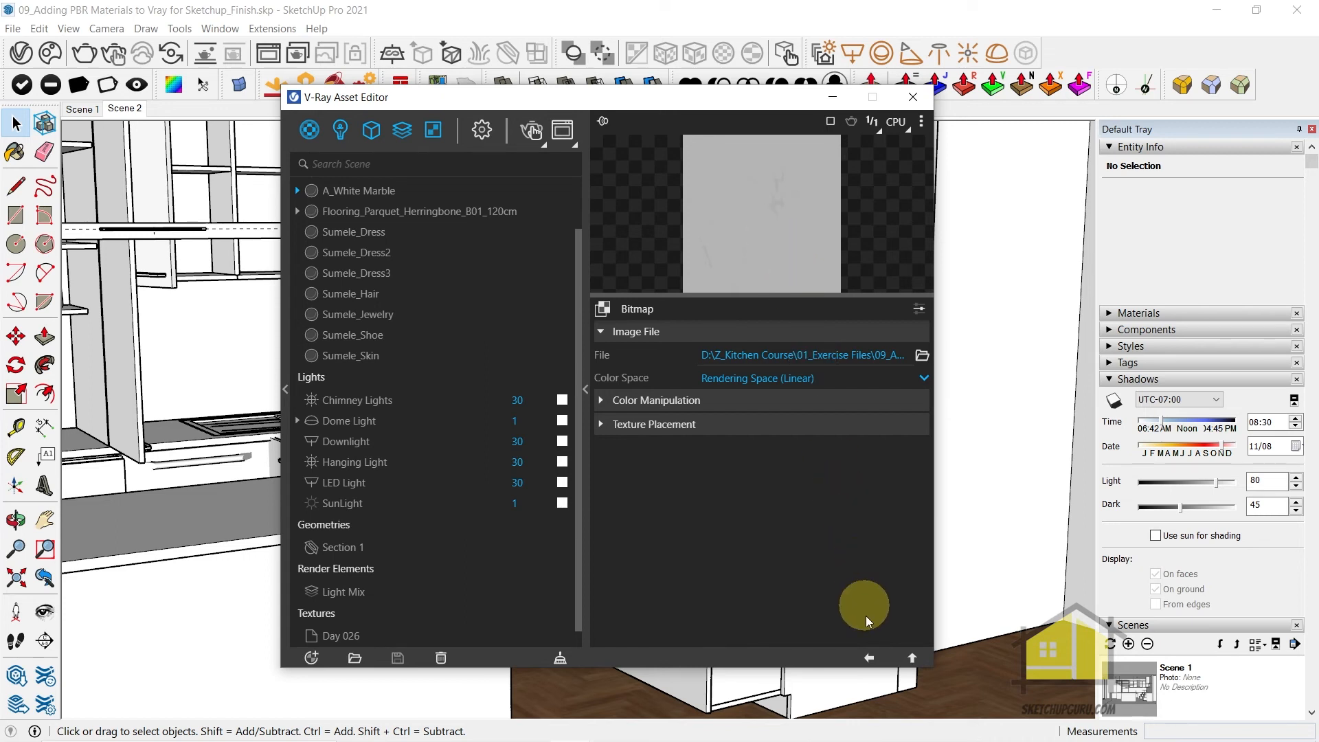
pyautogui.click(869, 658)
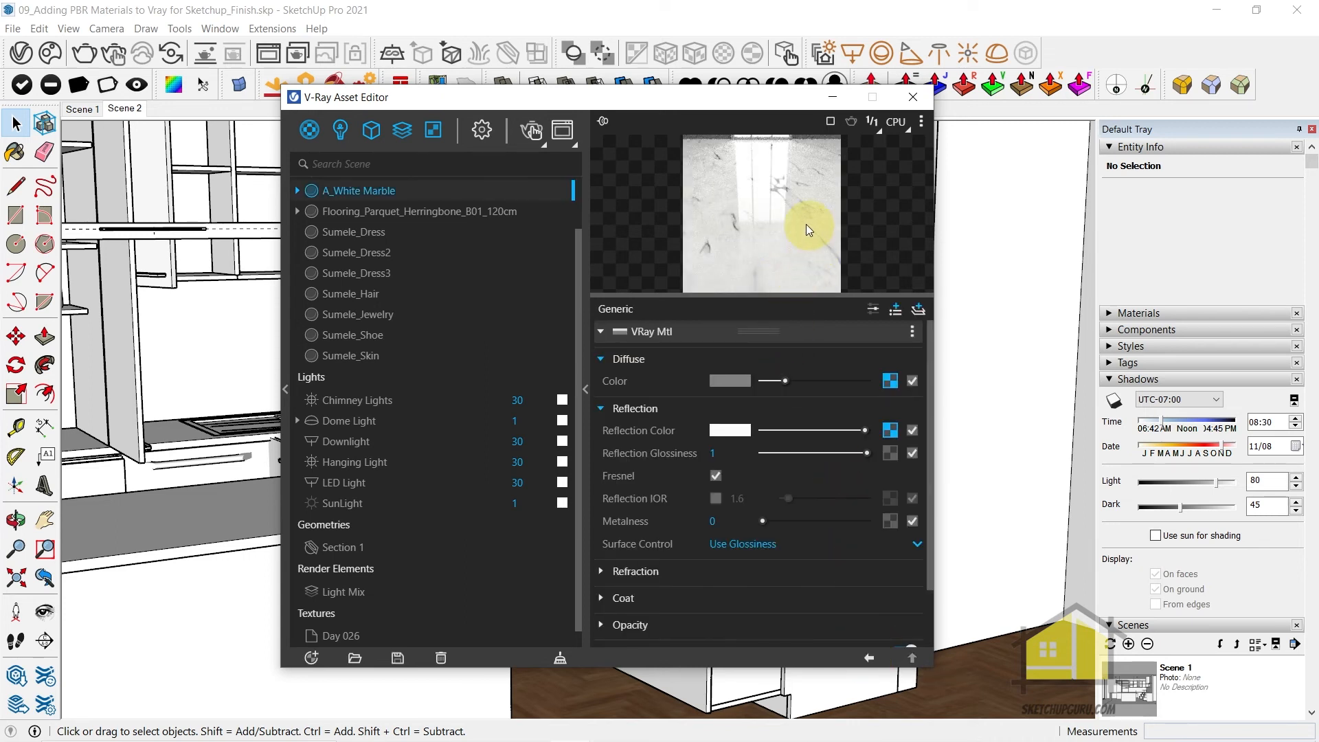
# Load Marble03_GLOSS_6K.jpg as the Reflection Glossiness bitmap and set its color space to Rendering Space (Linear)
pyautogui.click(888, 453)
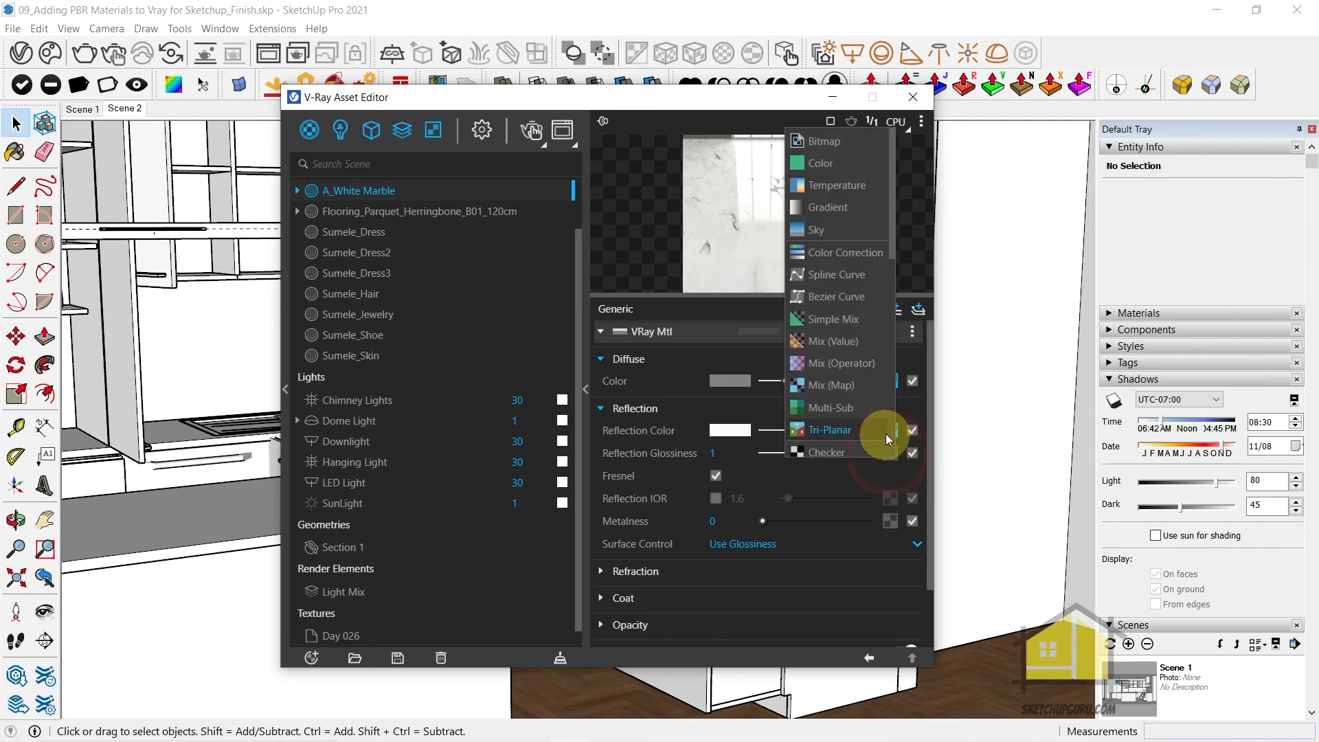
pyautogui.click(830, 143)
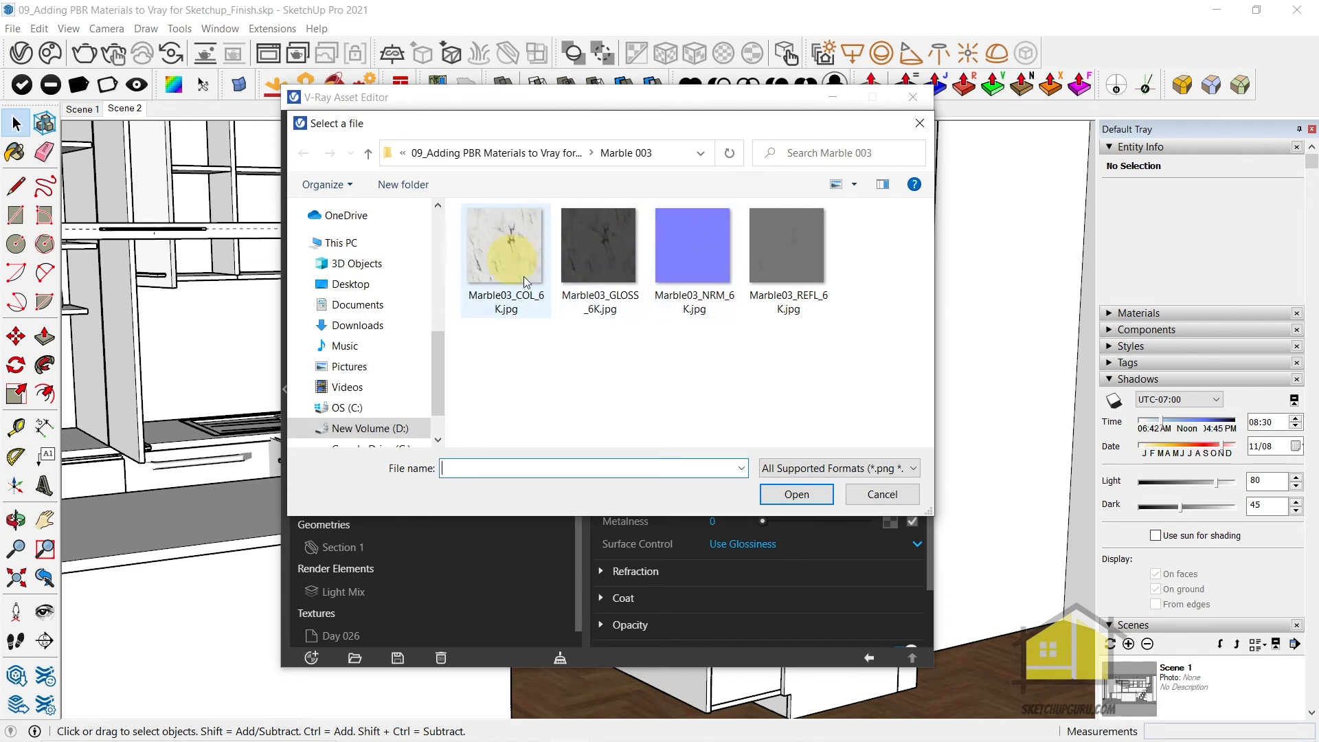
pyautogui.click(604, 244)
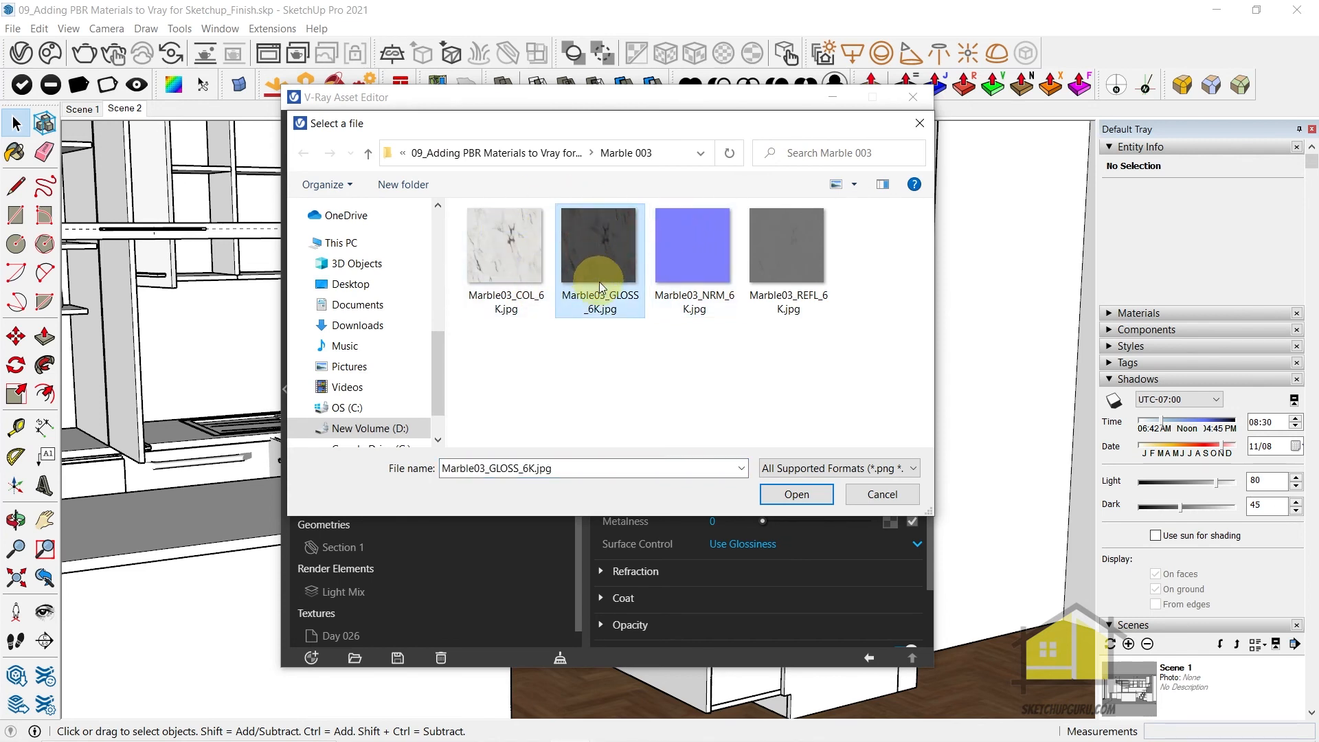
pyautogui.click(798, 495)
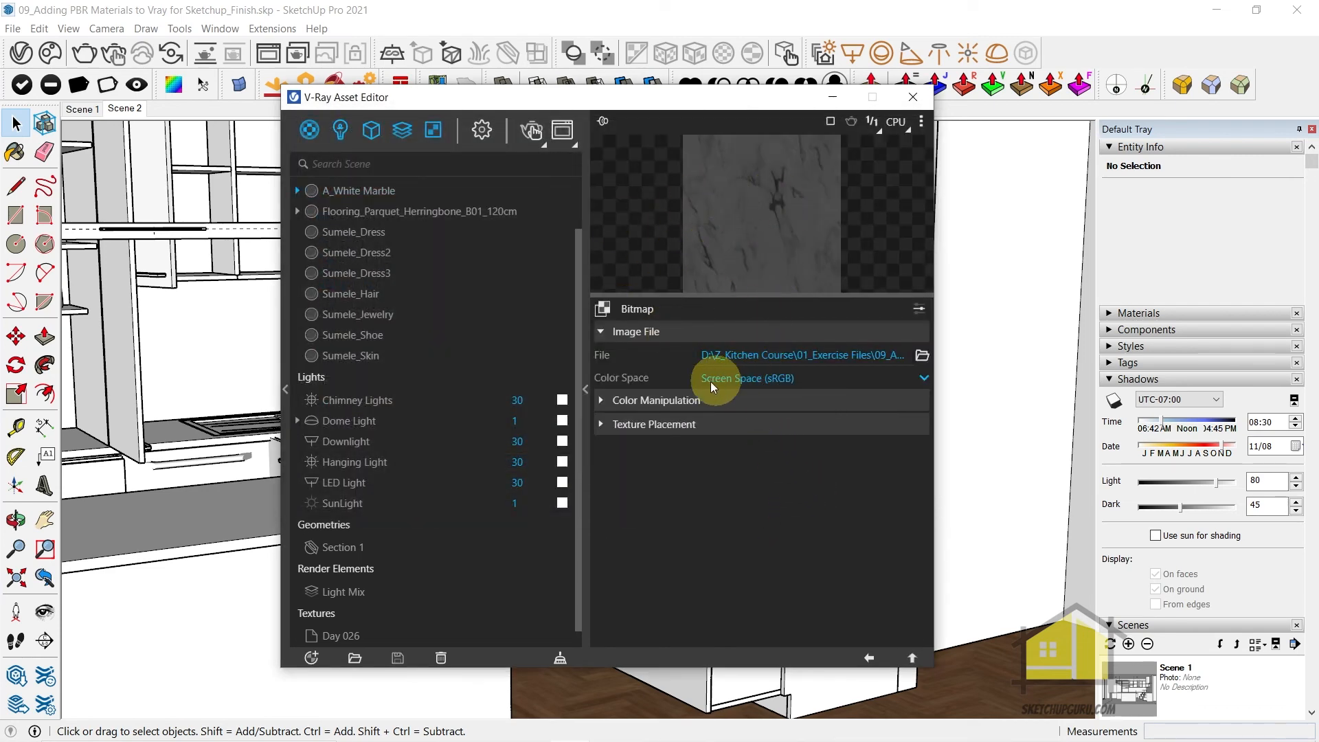
pyautogui.click(753, 377)
pyautogui.click(752, 422)
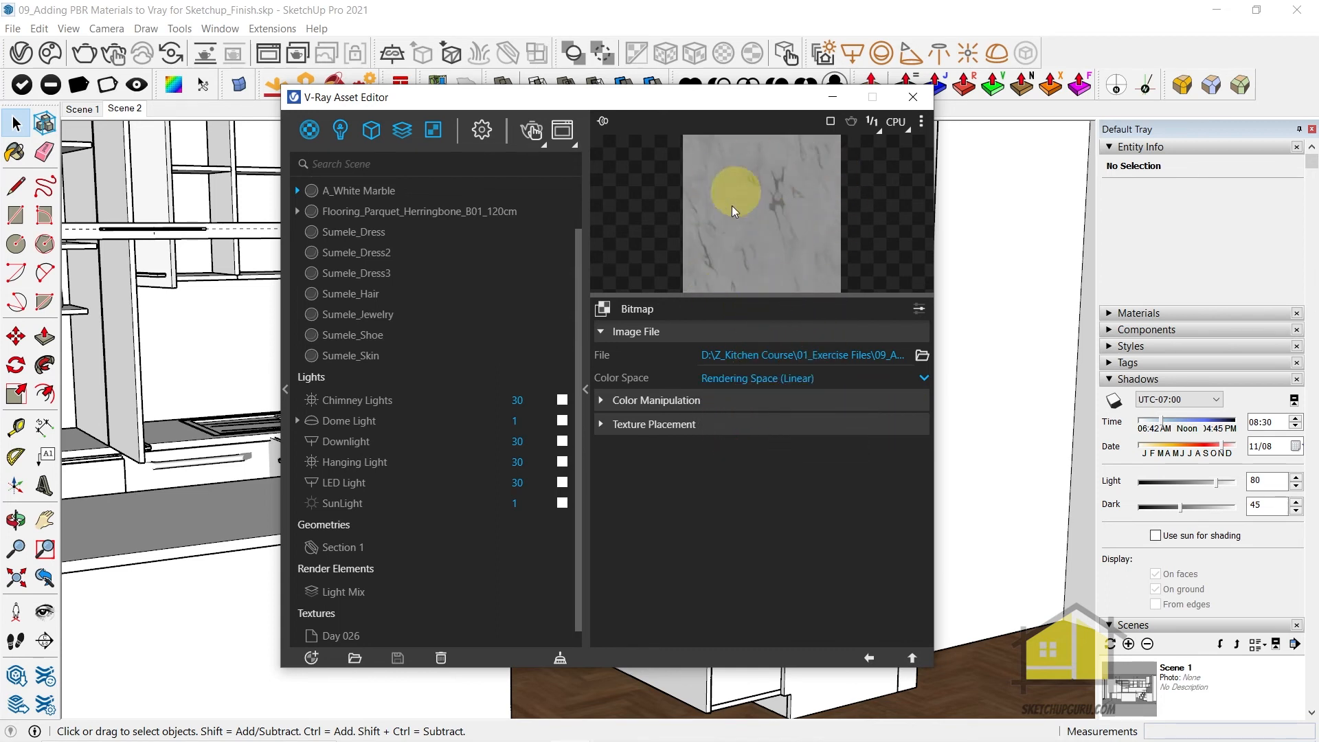
pyautogui.click(870, 656)
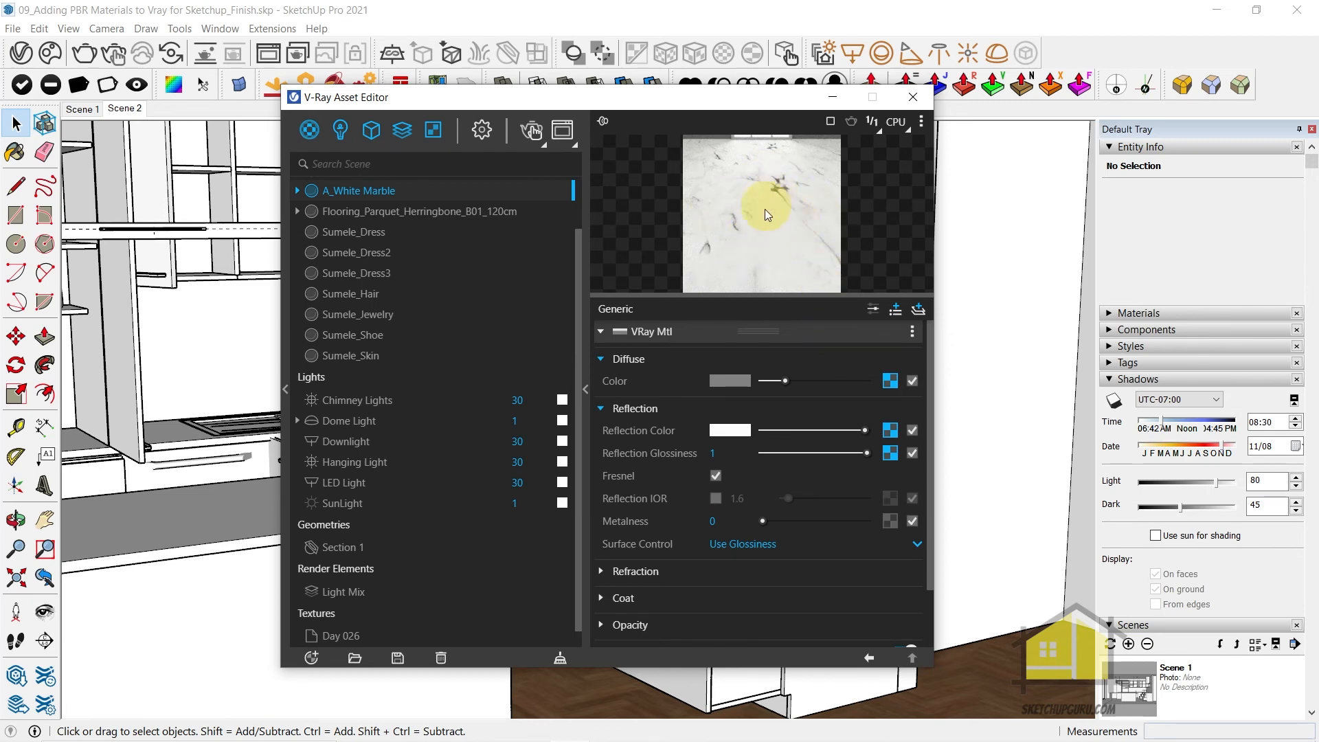
# Brighten the Reflection Glossiness bitmap by raising its Color Offset to a light grey
pyautogui.click(890, 453)
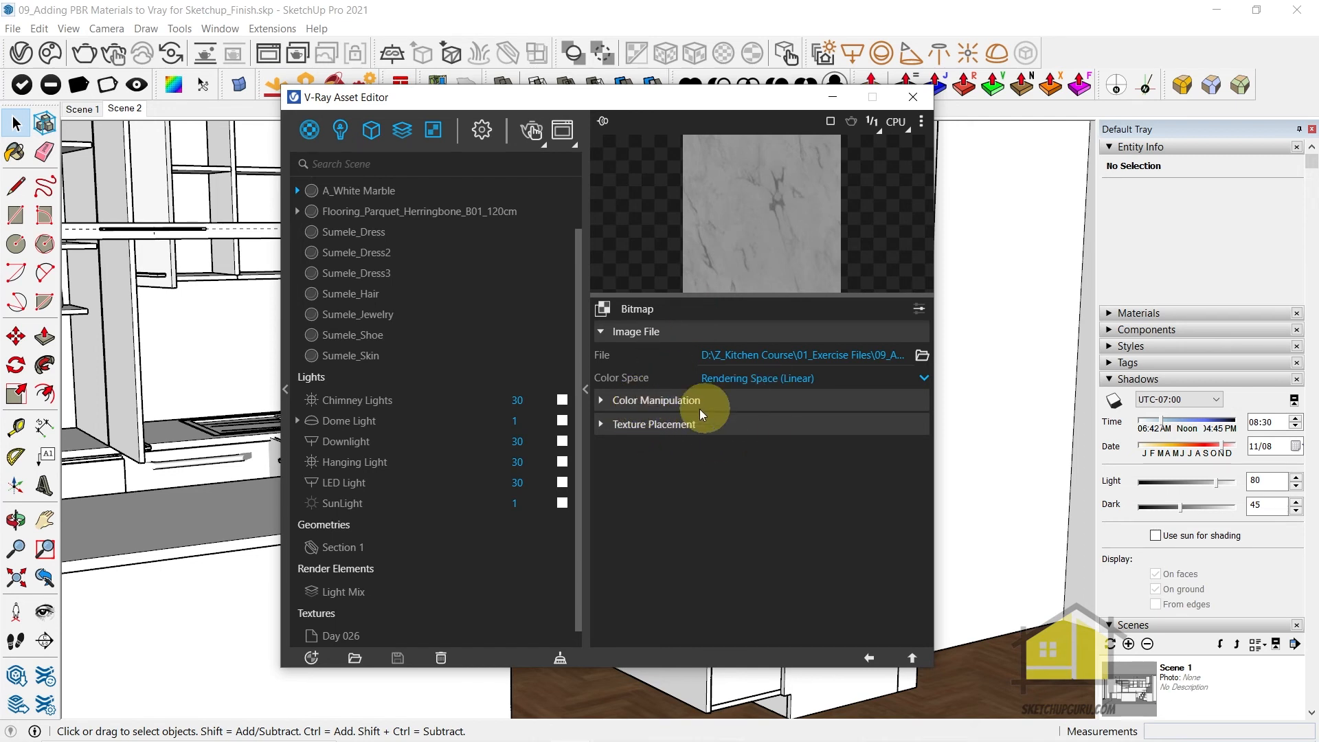
pyautogui.click(635, 405)
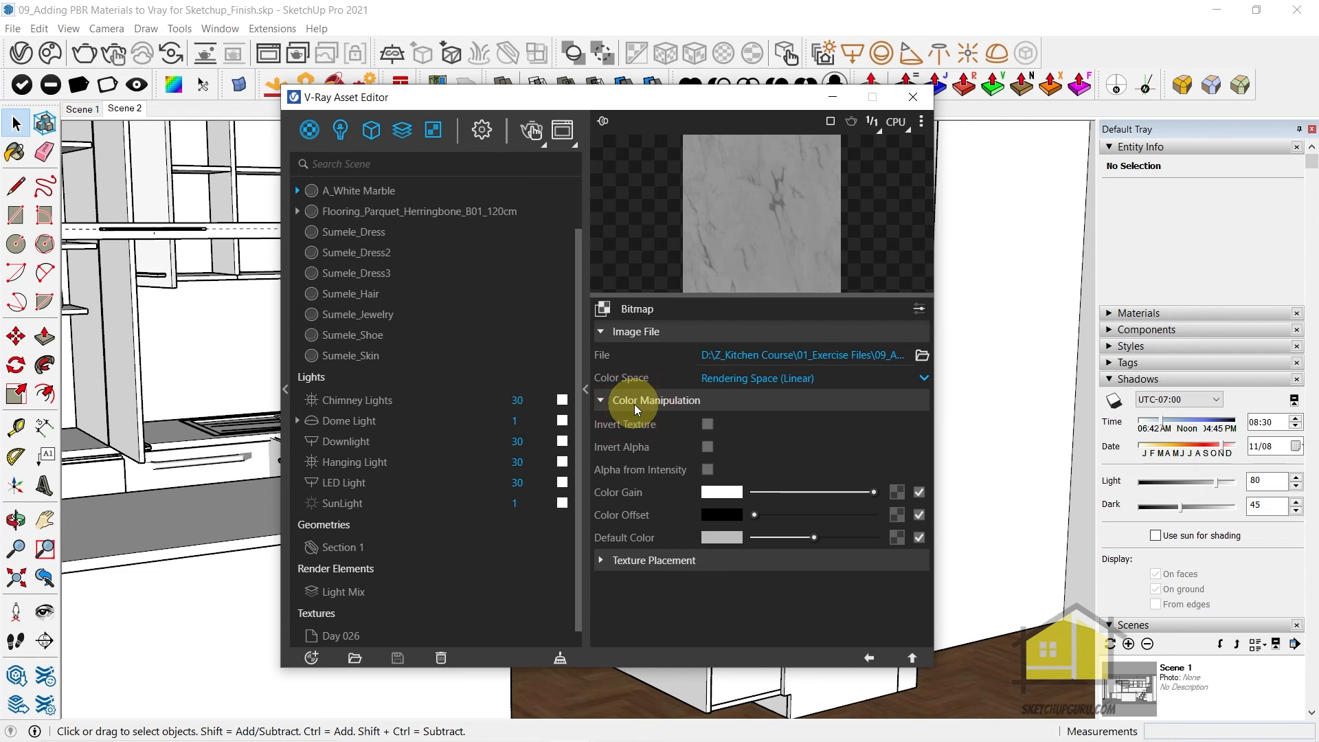
pyautogui.moveTo(755, 514); pyautogui.dragTo(801, 515)
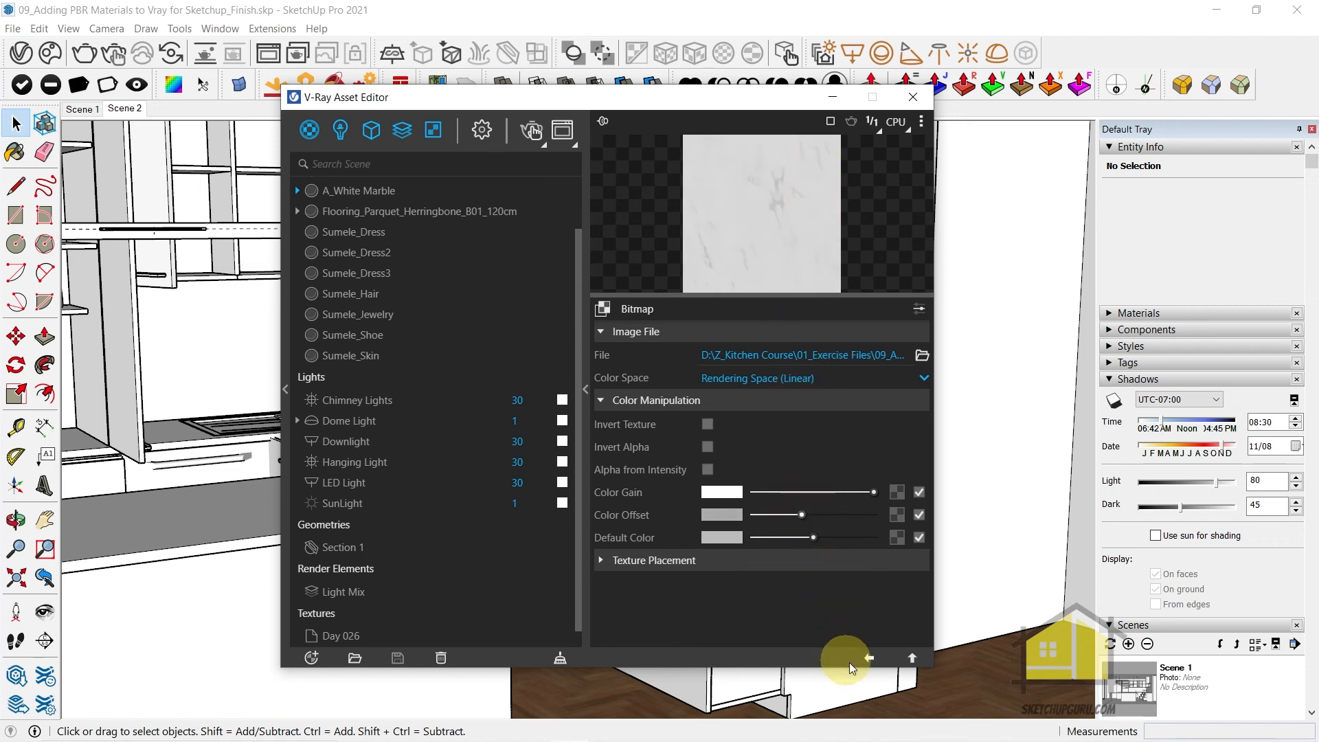
pyautogui.click(869, 657)
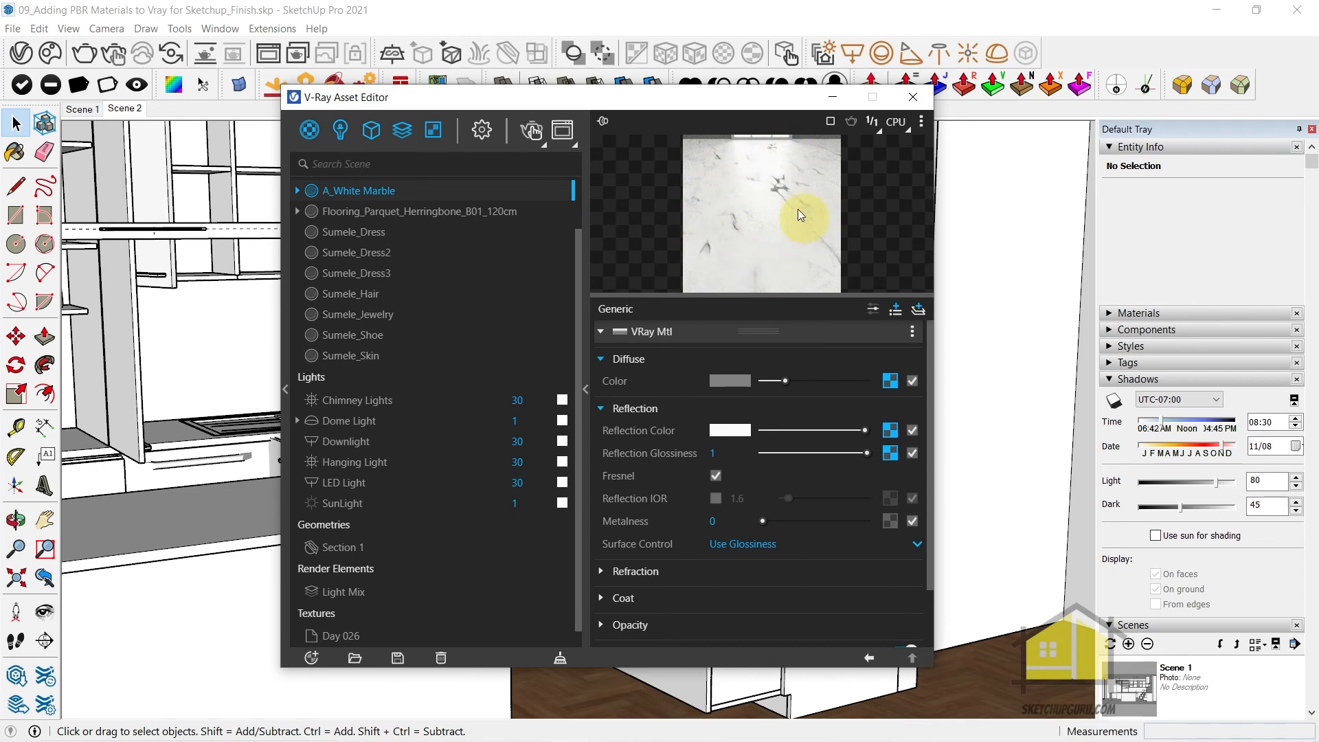
# Wrap the Reflection Glossiness texture in a Color Correction and set its Brightness to 0.163
pyautogui.rightClick(884, 457)
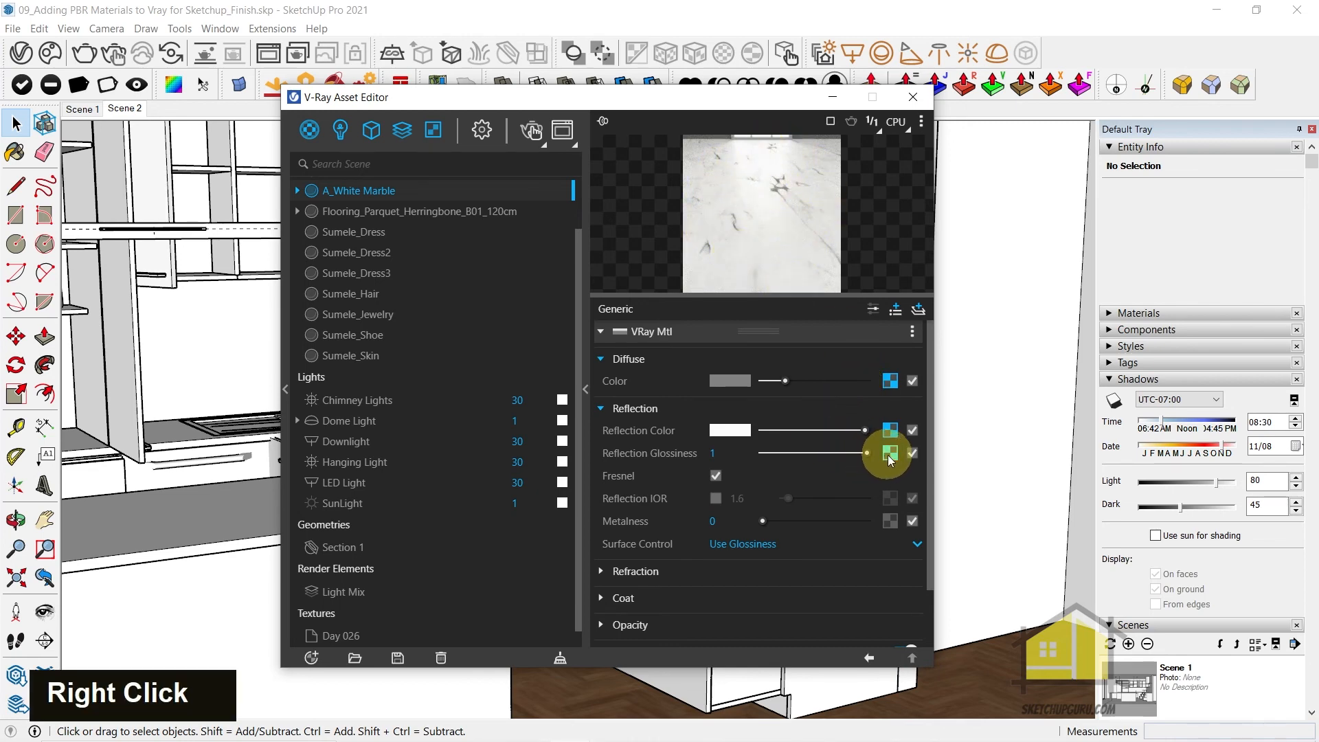
pyautogui.moveTo(863, 530)
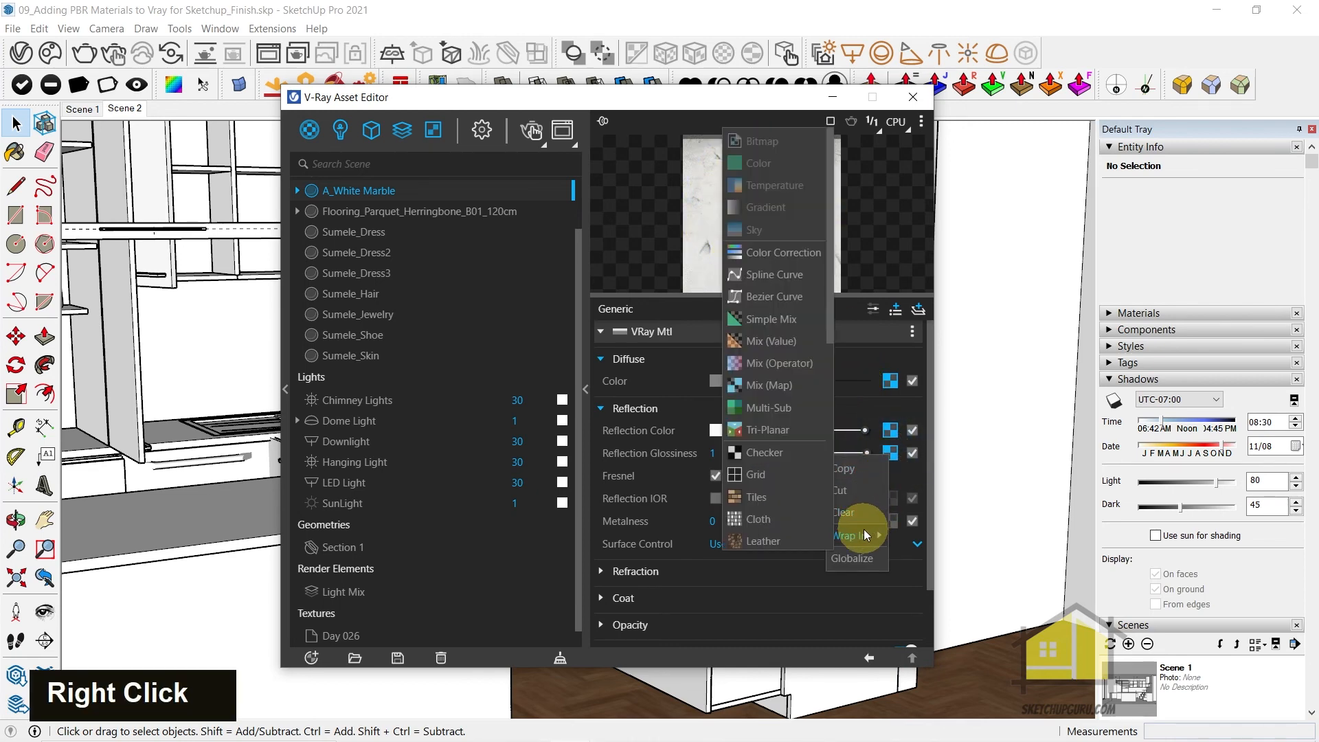
pyautogui.click(770, 253)
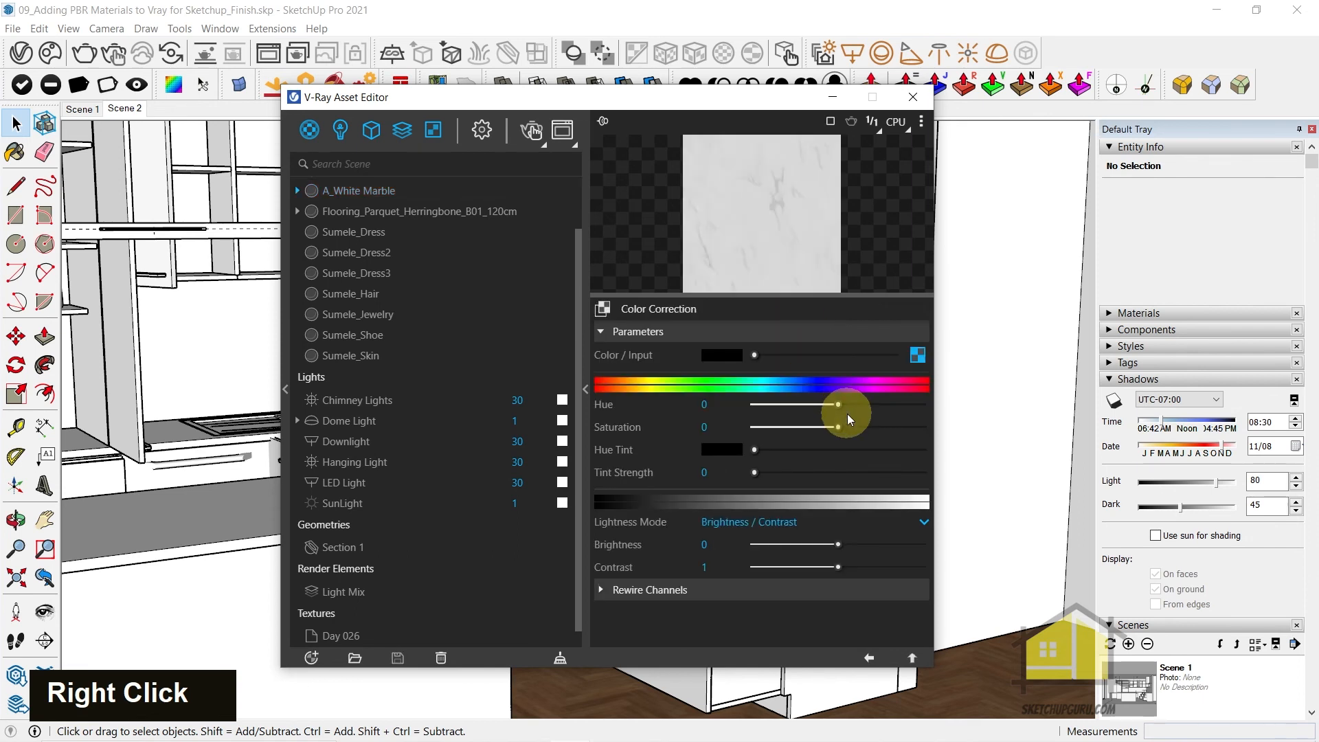
pyautogui.moveTo(832, 549); pyautogui.dragTo(852, 547)
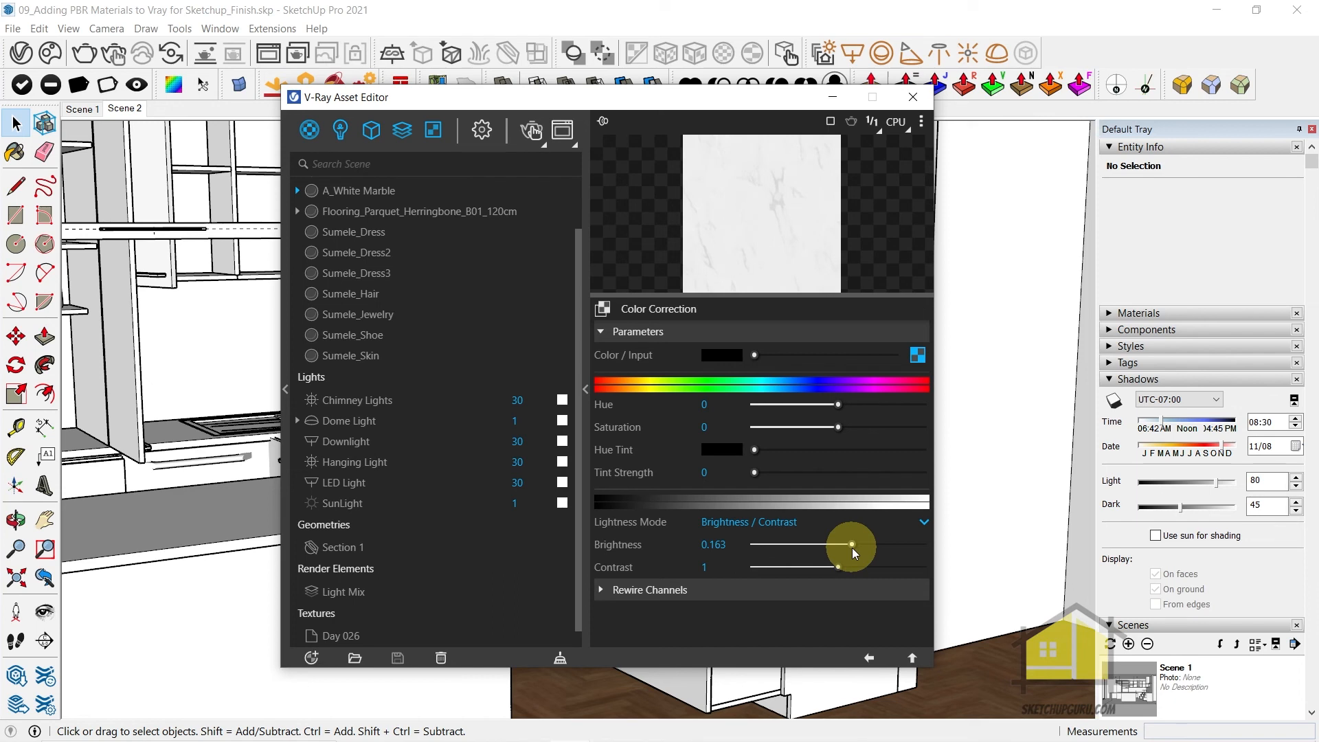
# Load Marble03_NRM_6K.jpg as the A_White Marble material's Bump bitmap and set its color space to Rendering Space (Linear)
pyautogui.click(869, 658)
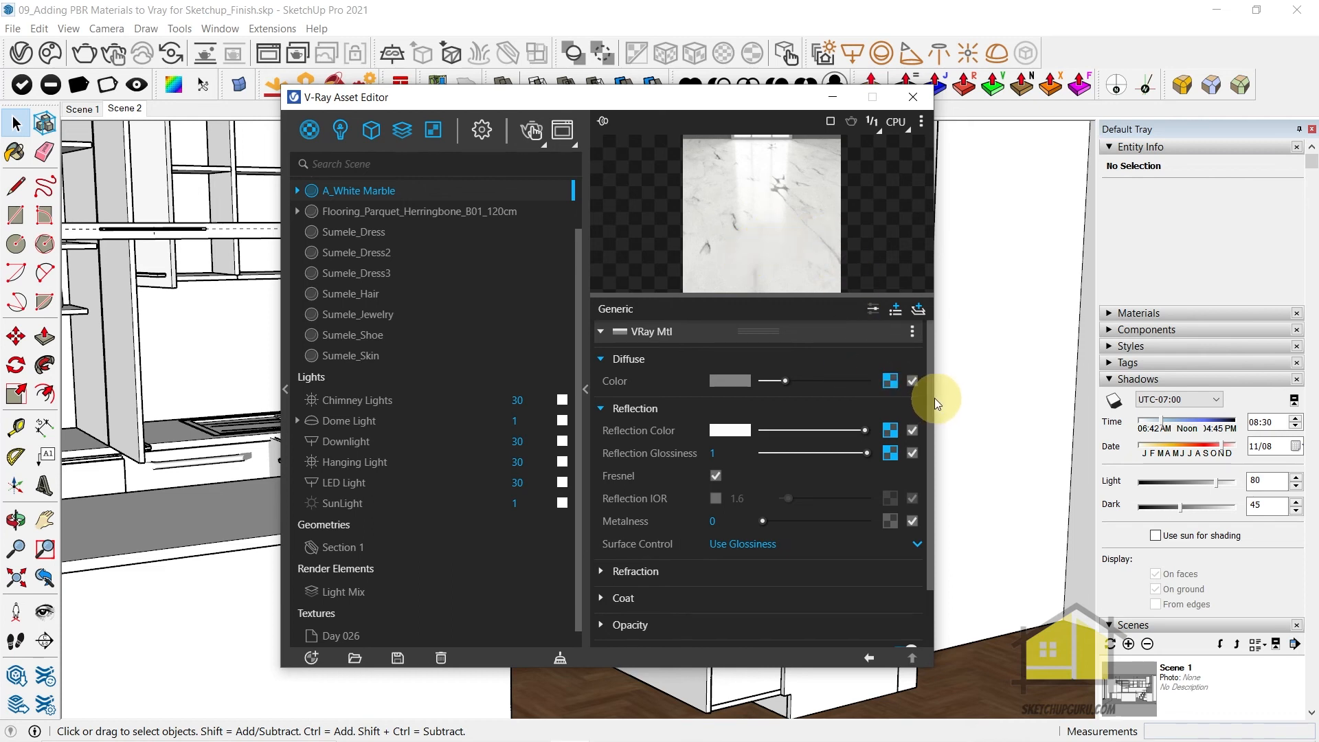
pyautogui.moveTo(931, 397); pyautogui.dragTo(932, 459)
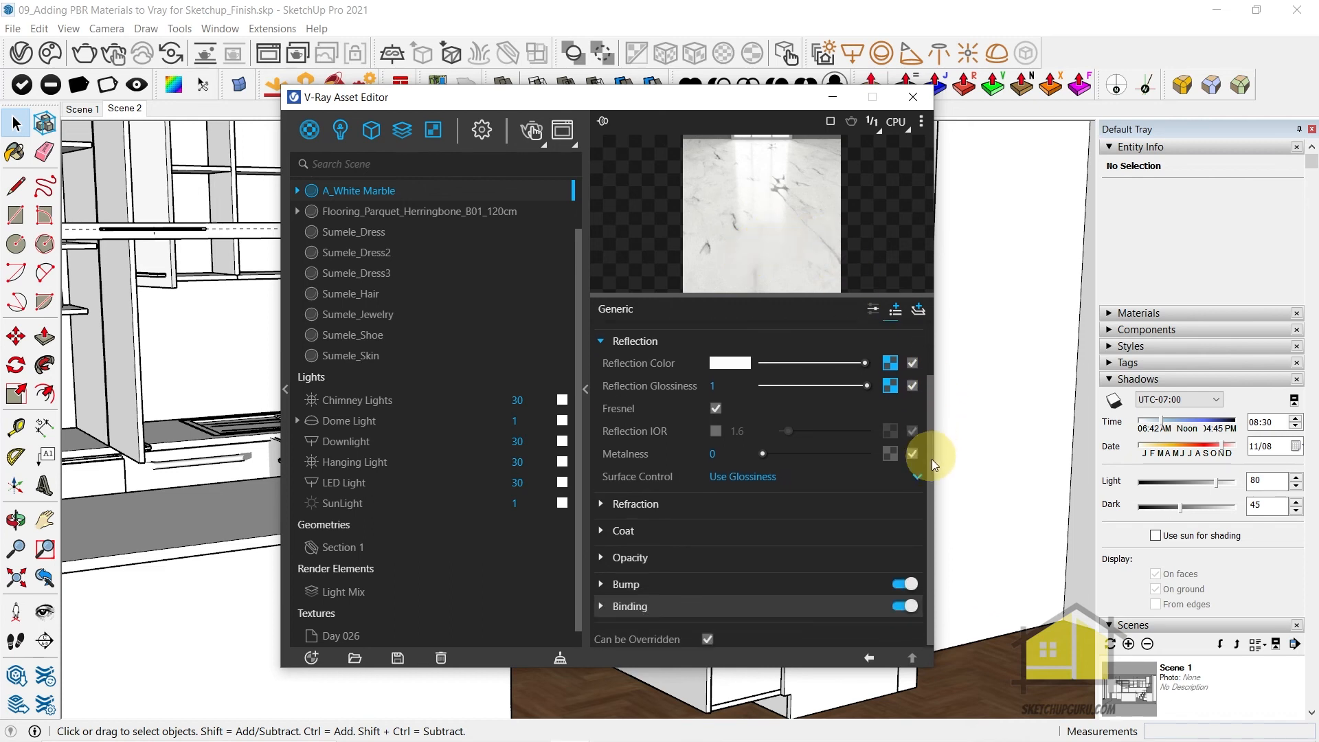
pyautogui.click(612, 586)
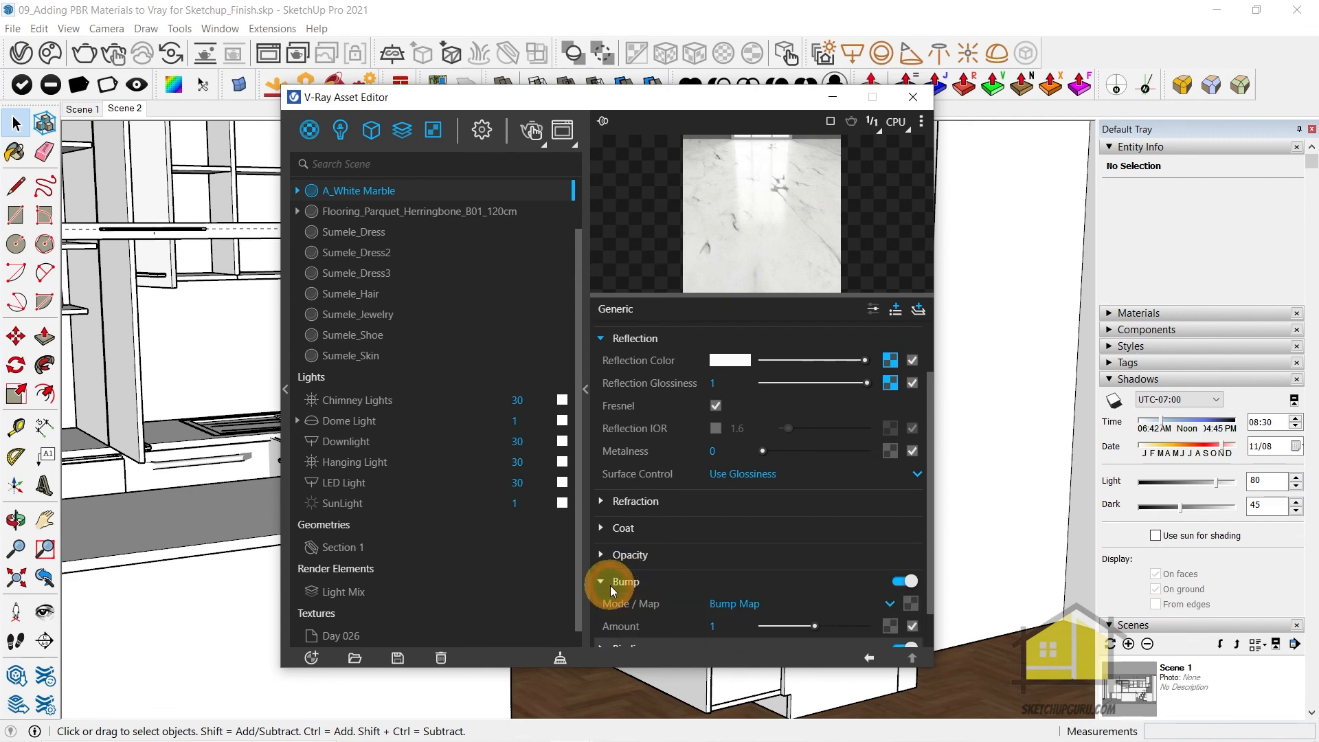
pyautogui.scroll(-1, 682, 514)
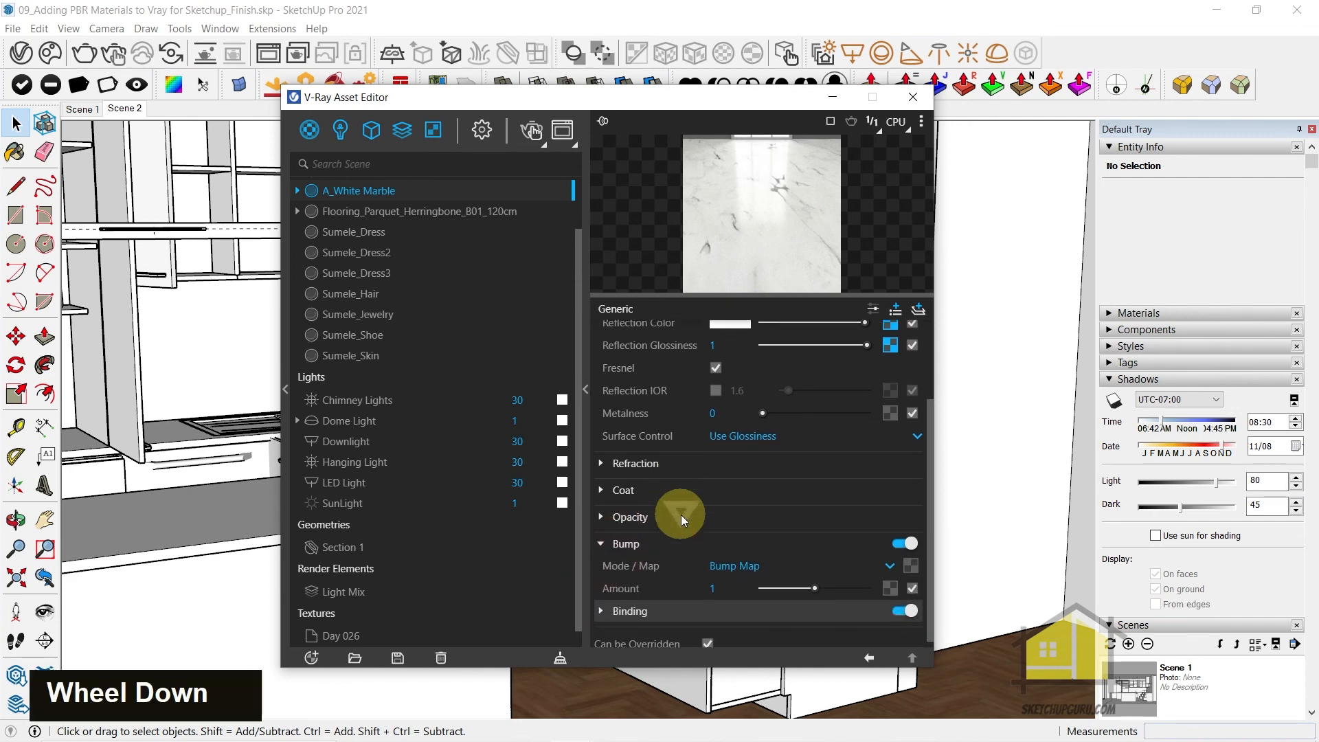
pyautogui.click(911, 560)
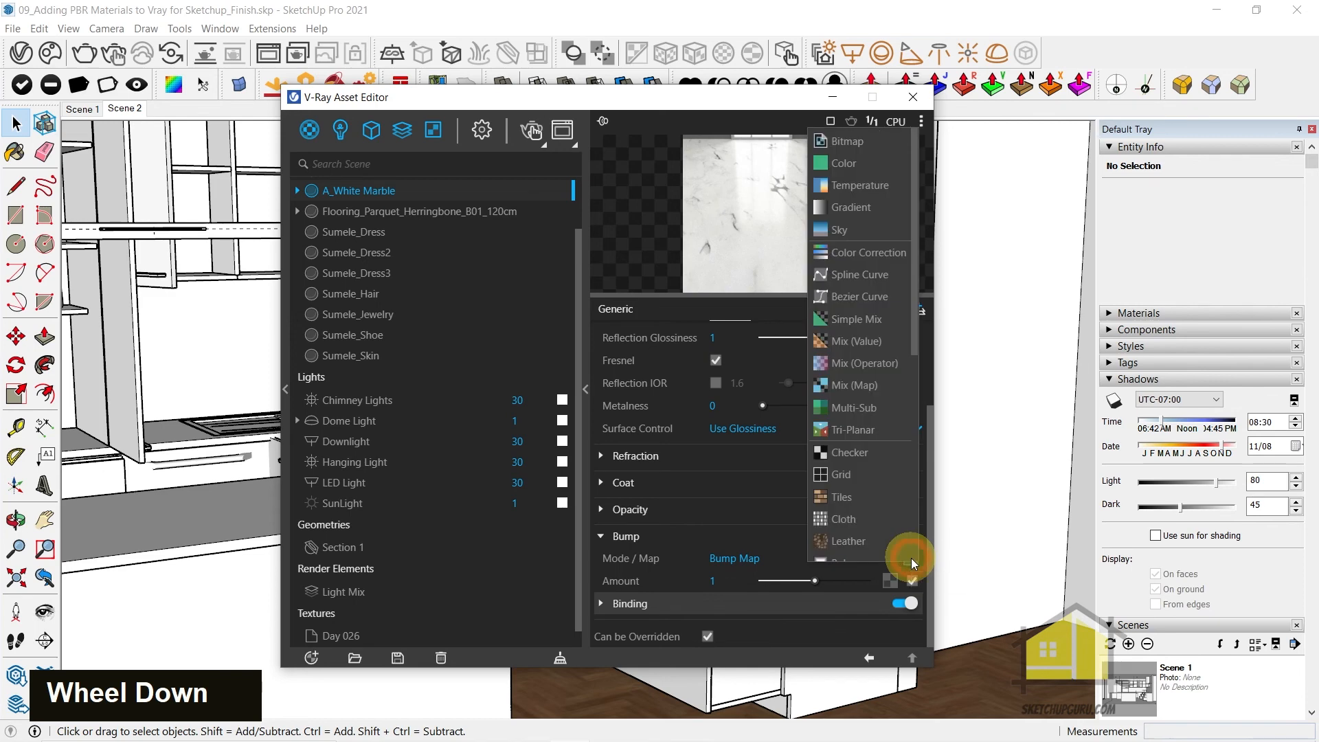
pyautogui.click(857, 139)
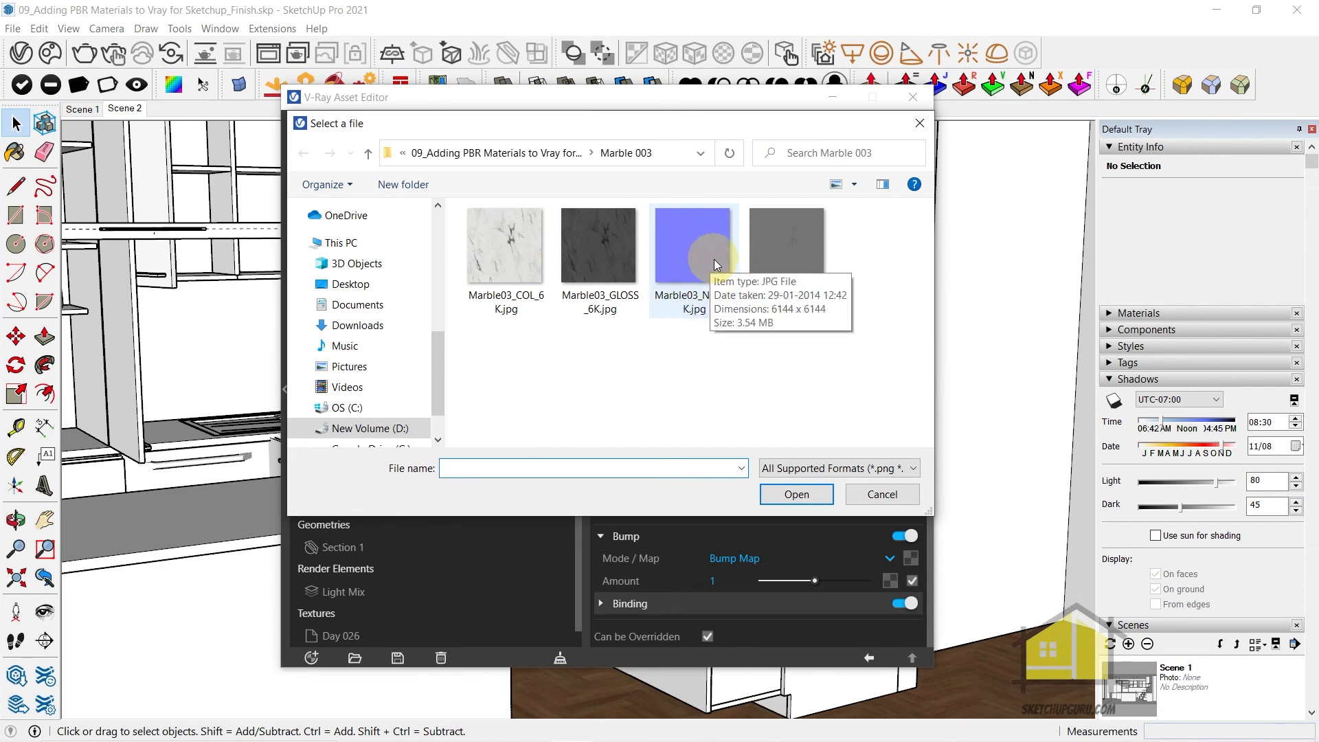
pyautogui.click(715, 265)
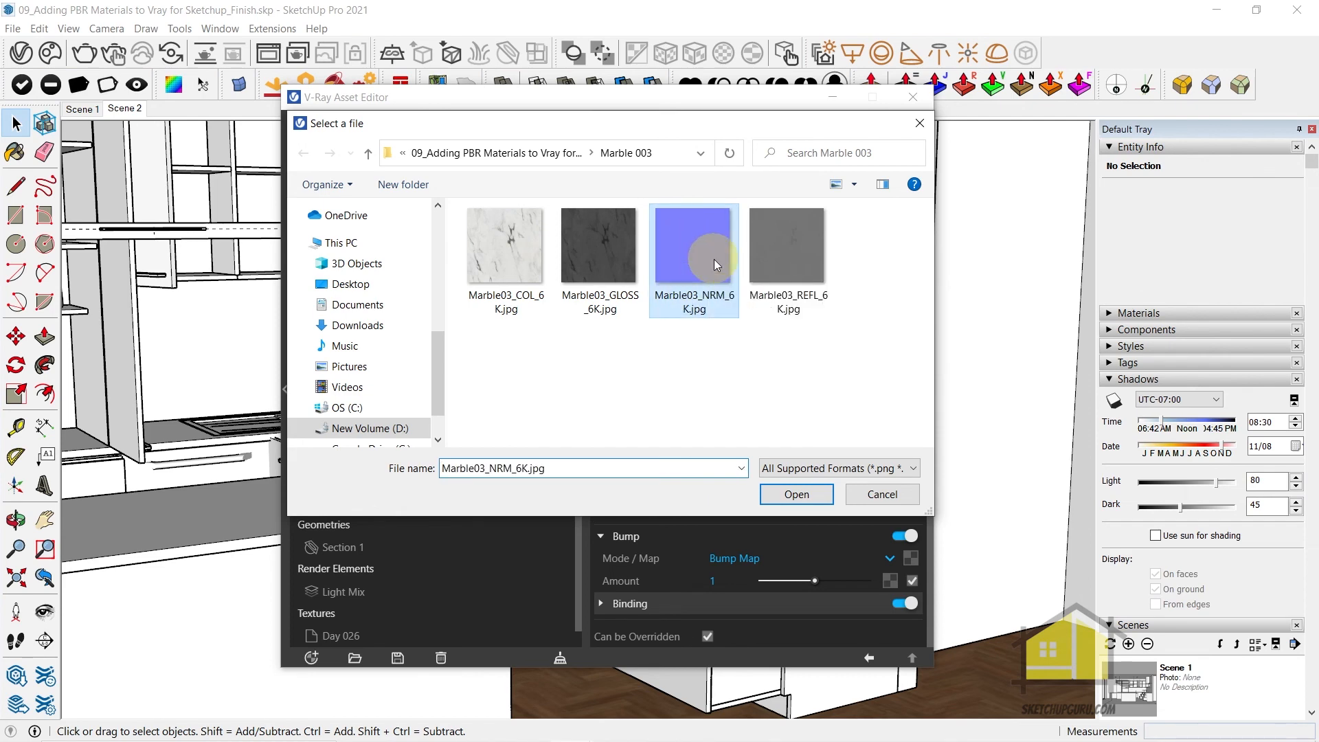
pyautogui.click(800, 494)
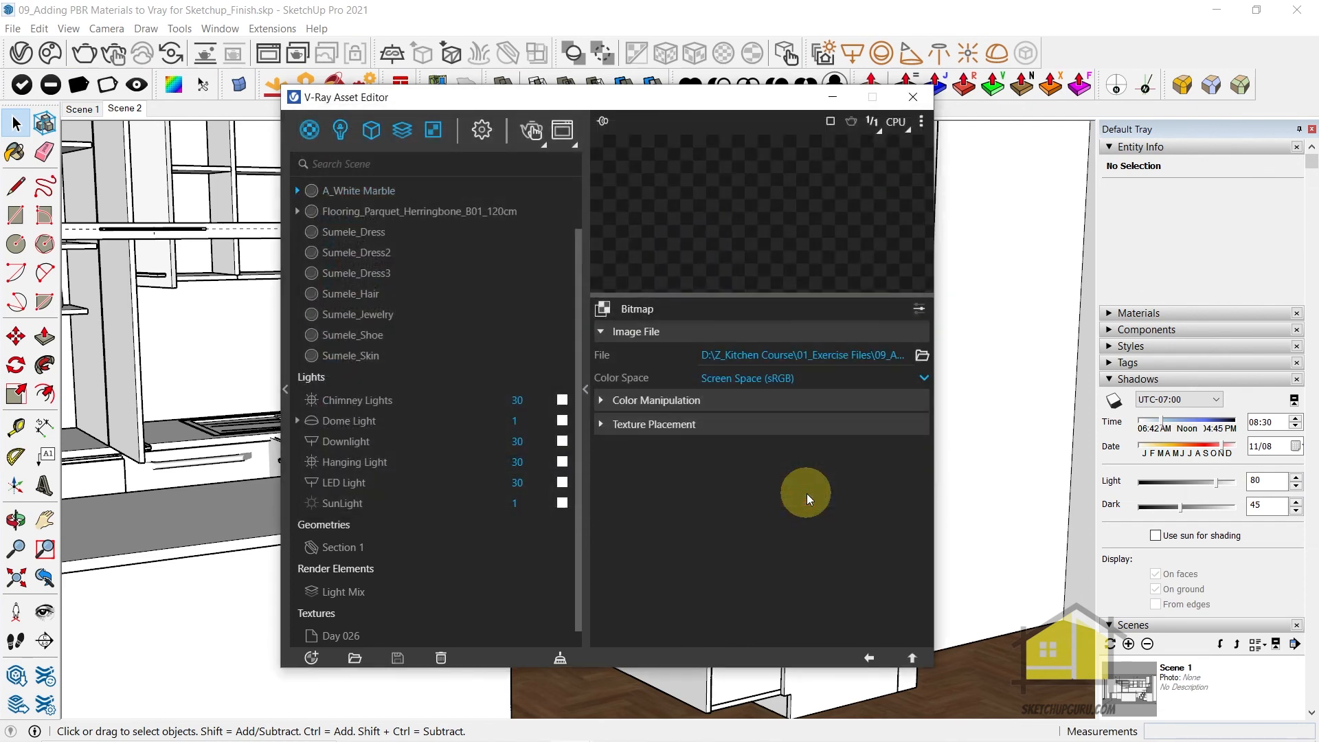
pyautogui.click(754, 379)
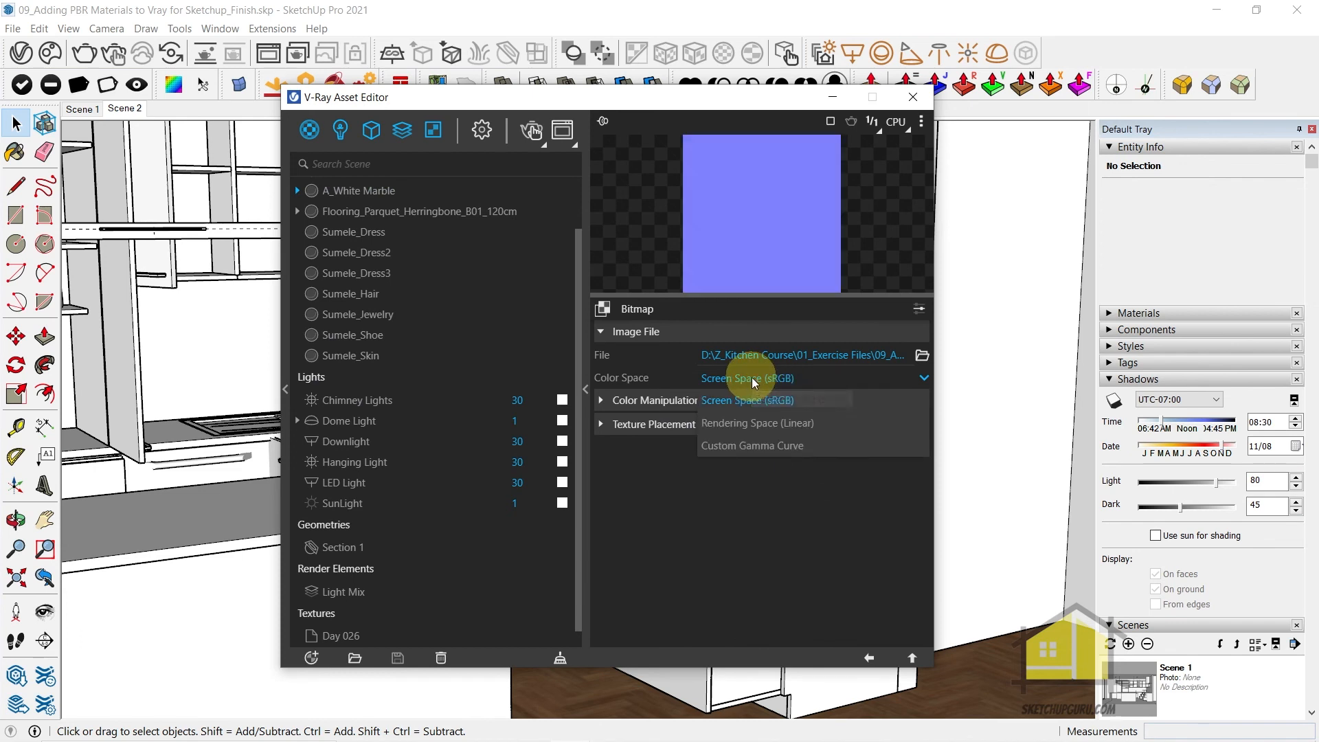
pyautogui.click(748, 424)
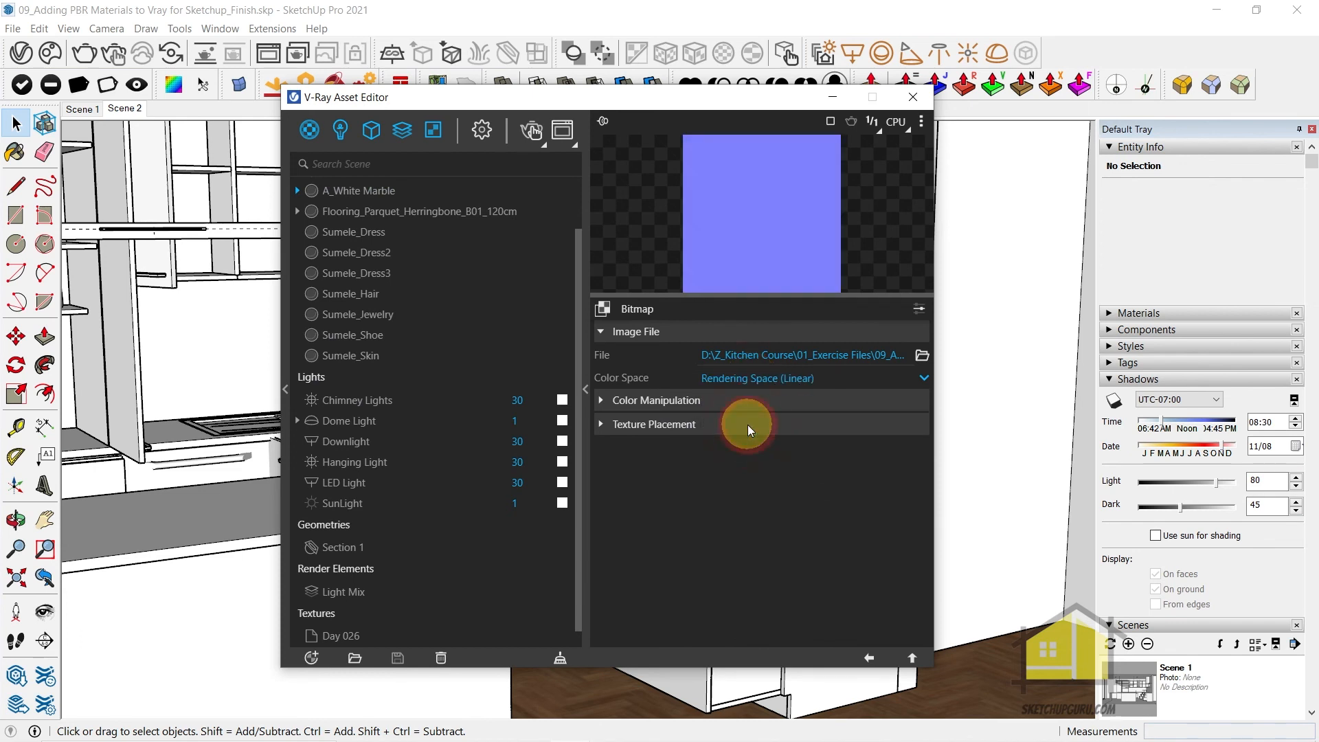
pyautogui.click(870, 660)
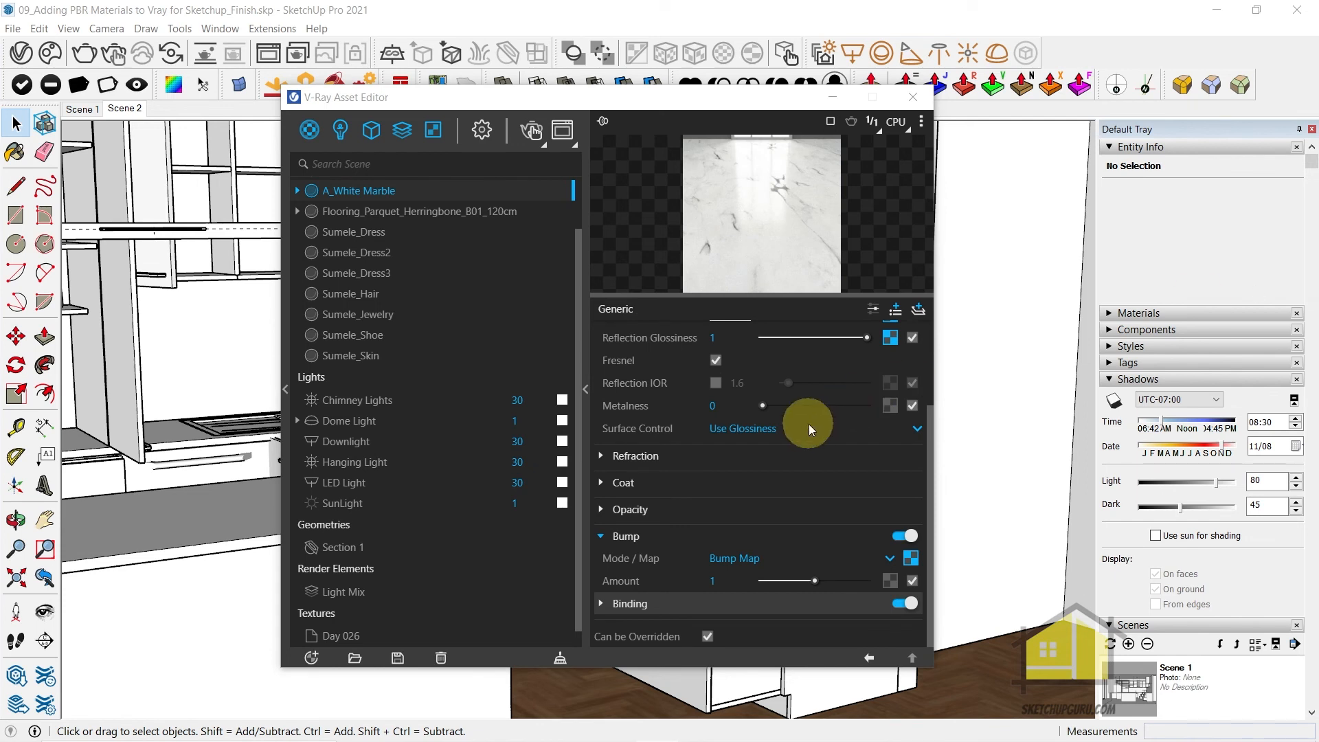
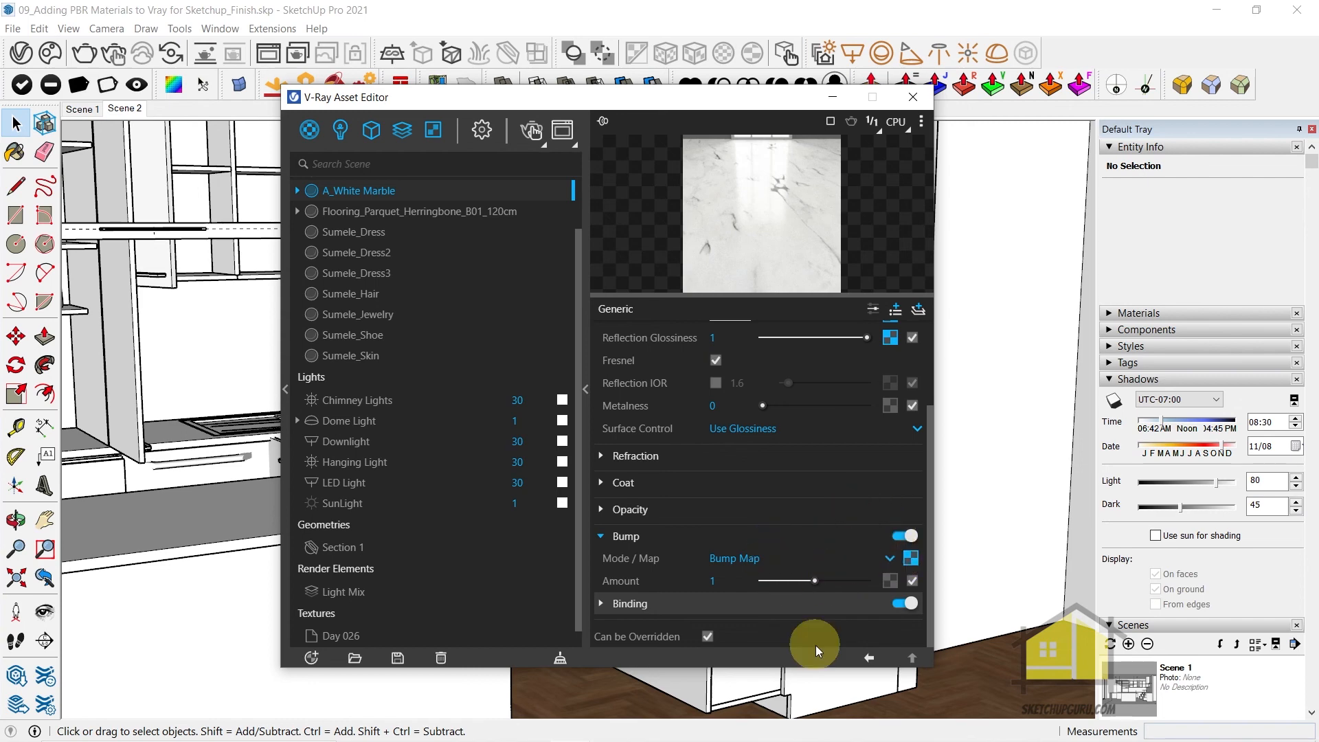
# Switch the A_White Marble material's bump mode from Bump Map to Normal Map
pyautogui.click(733, 561)
pyautogui.click(745, 602)
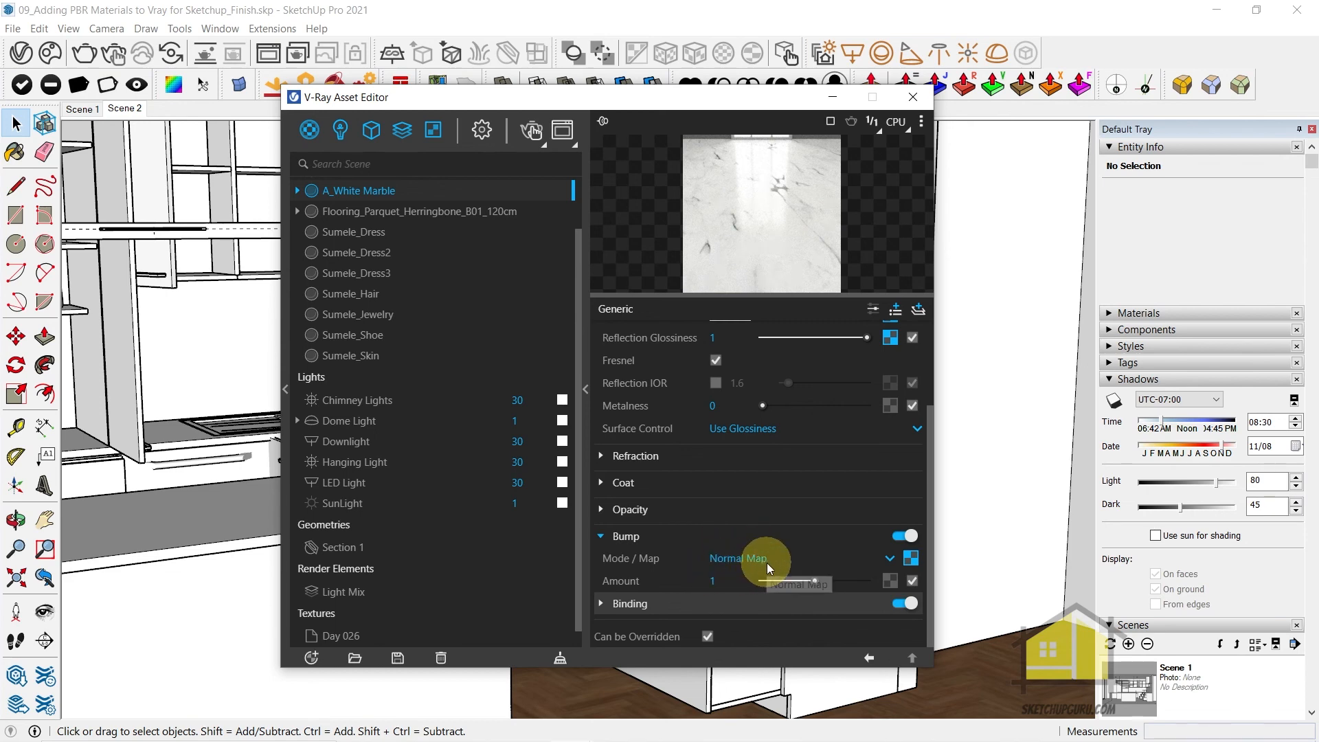
pyautogui.scroll(-2, 785, 543)
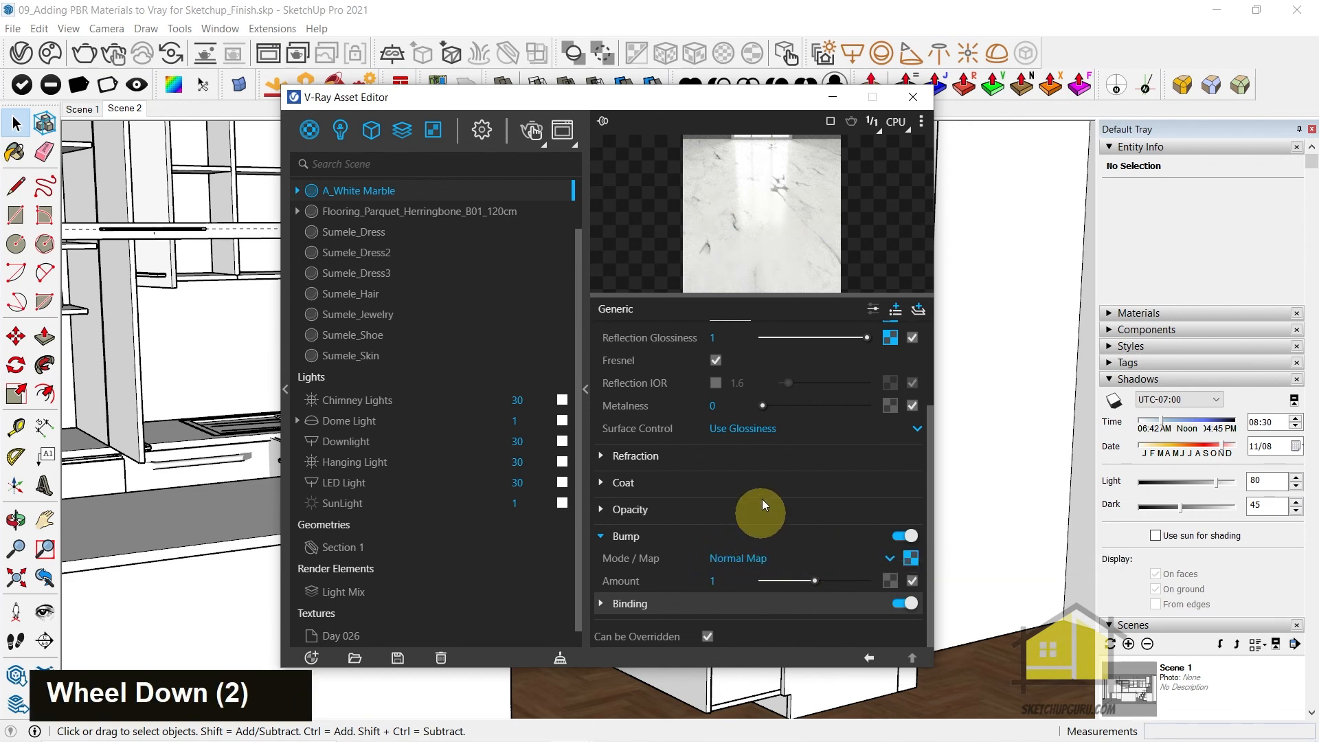
pyautogui.scroll(3, 761, 493)
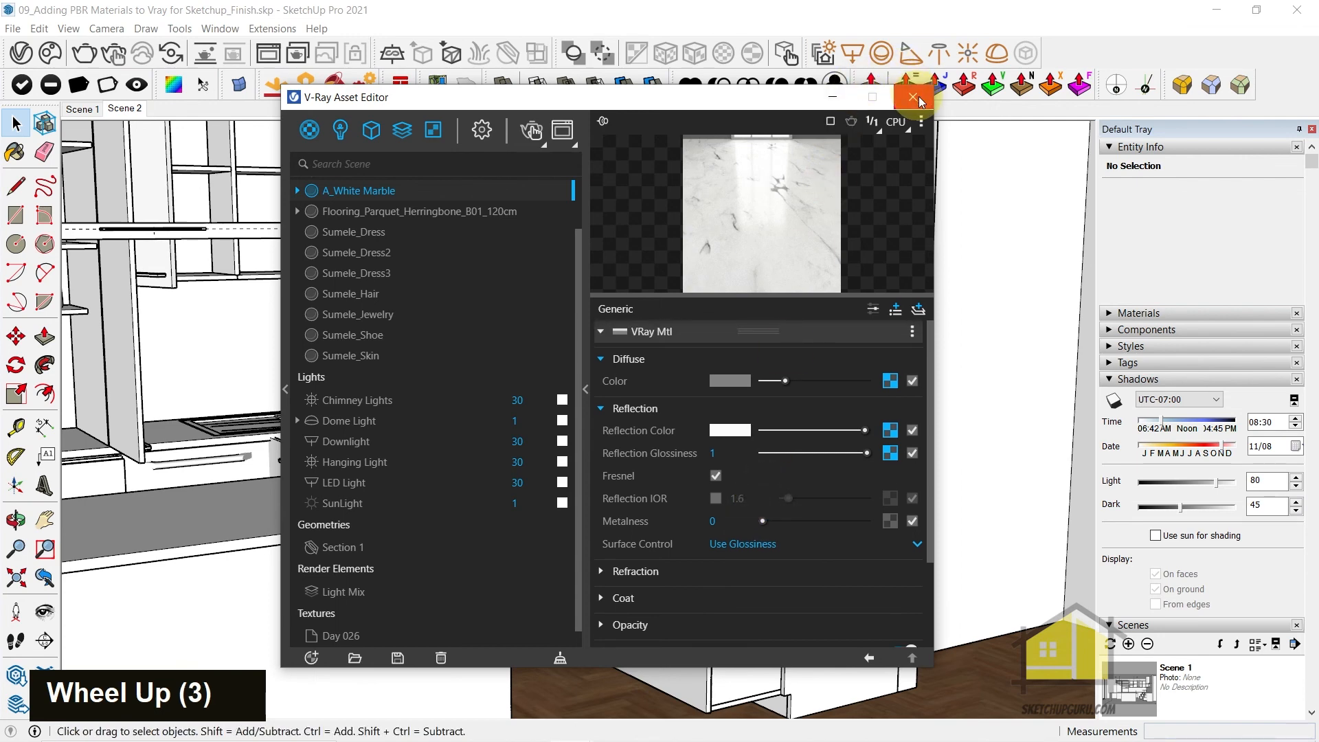
# Apply the A_White Marble material to the wall panel behind the chimney and shelves, and close the Asset Editor
pyautogui.moveTo(684, 108); pyautogui.dragTo(402, 117)
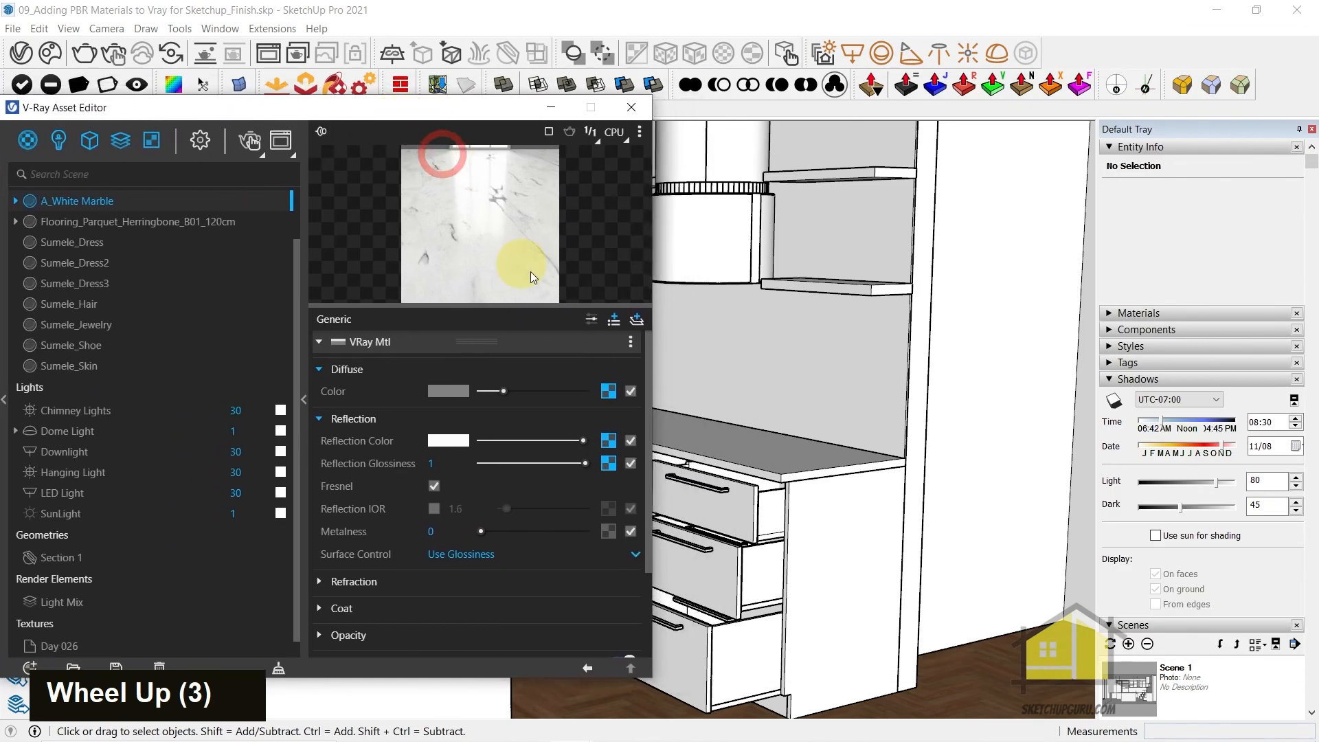
pyautogui.click(876, 360)
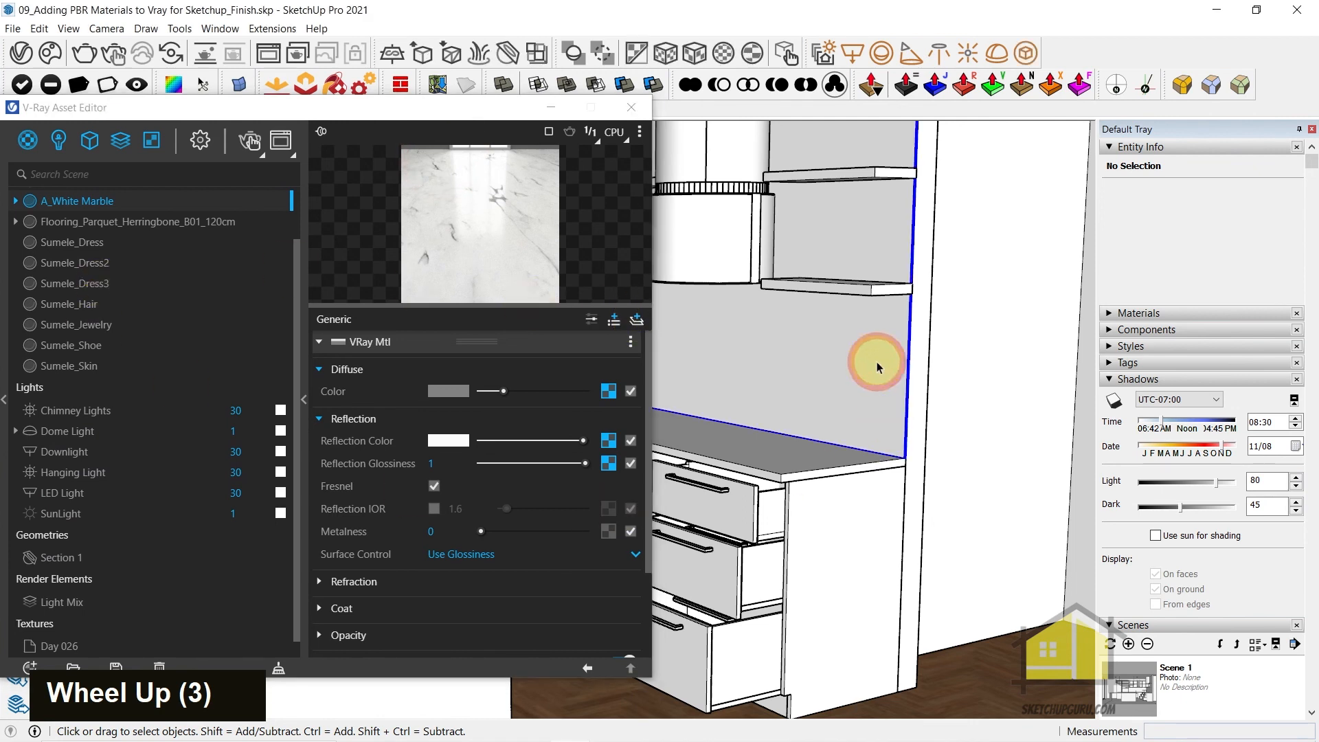
pyautogui.rightClick(51, 205)
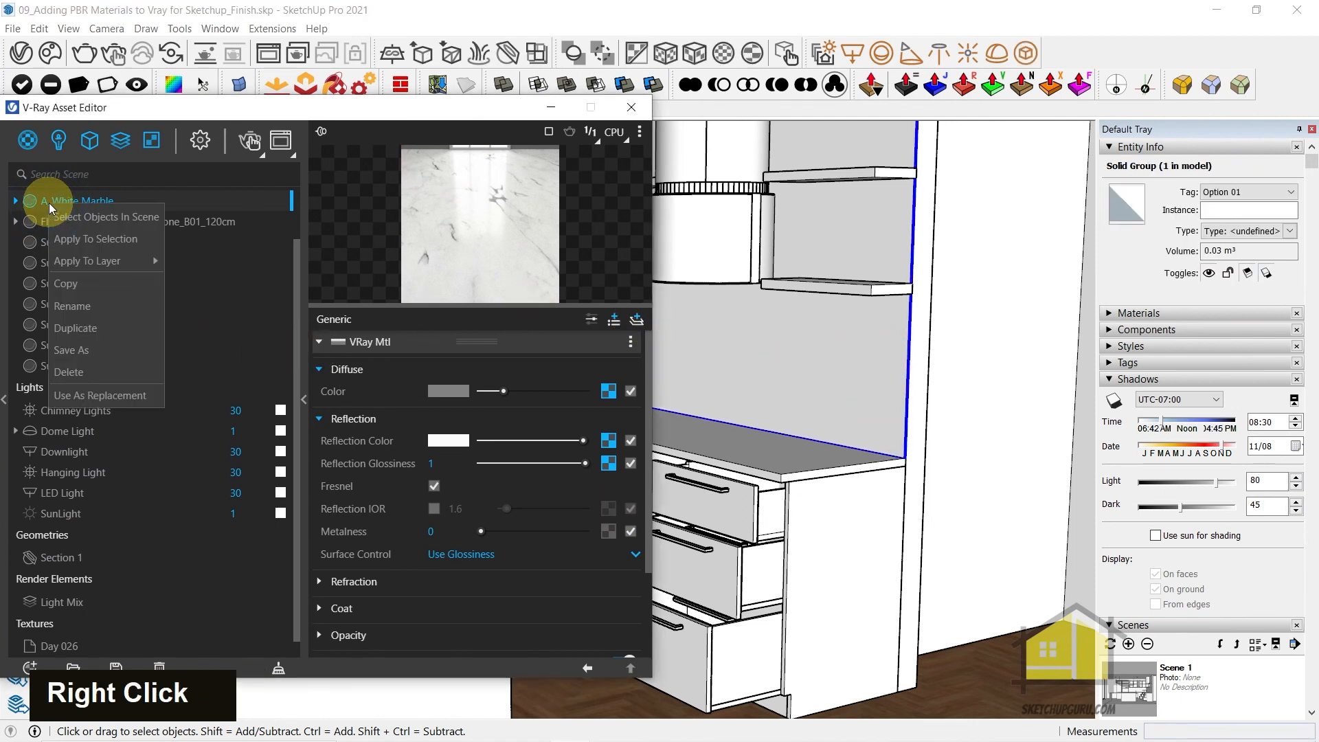
pyautogui.click(104, 240)
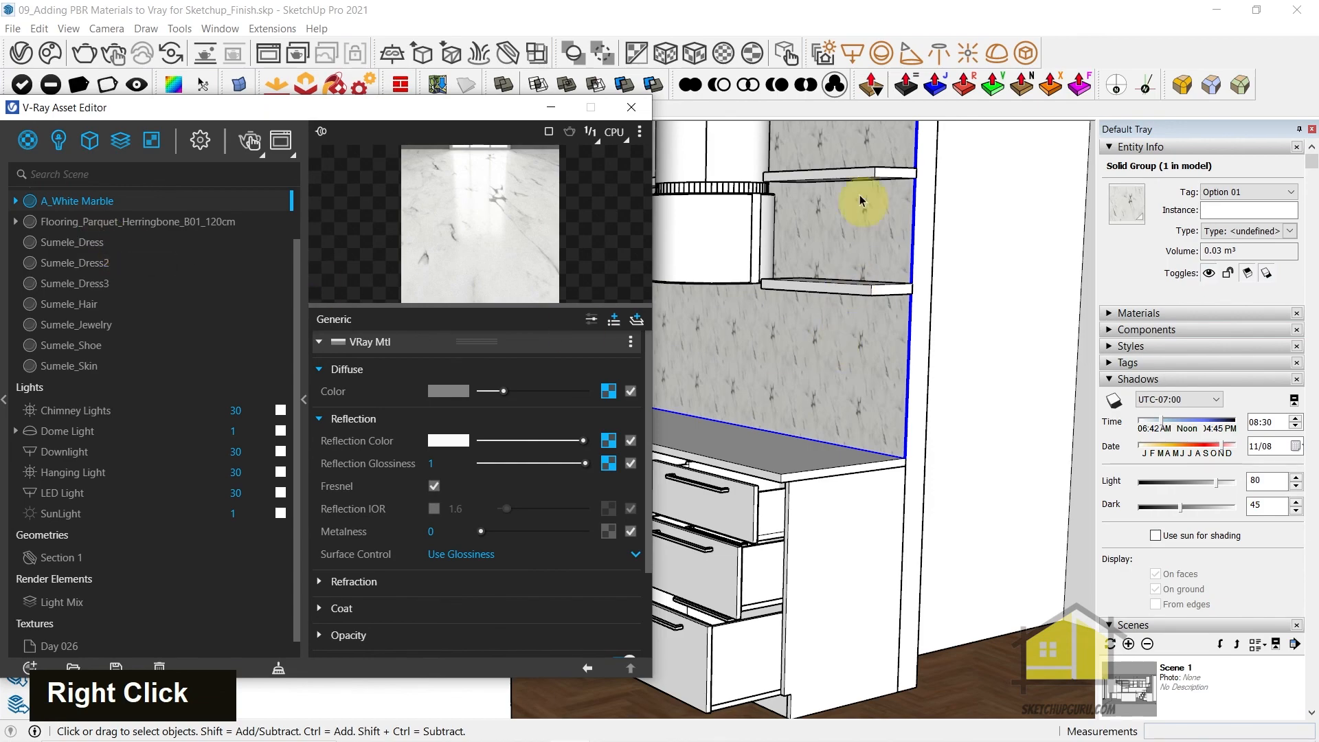
pyautogui.click(631, 110)
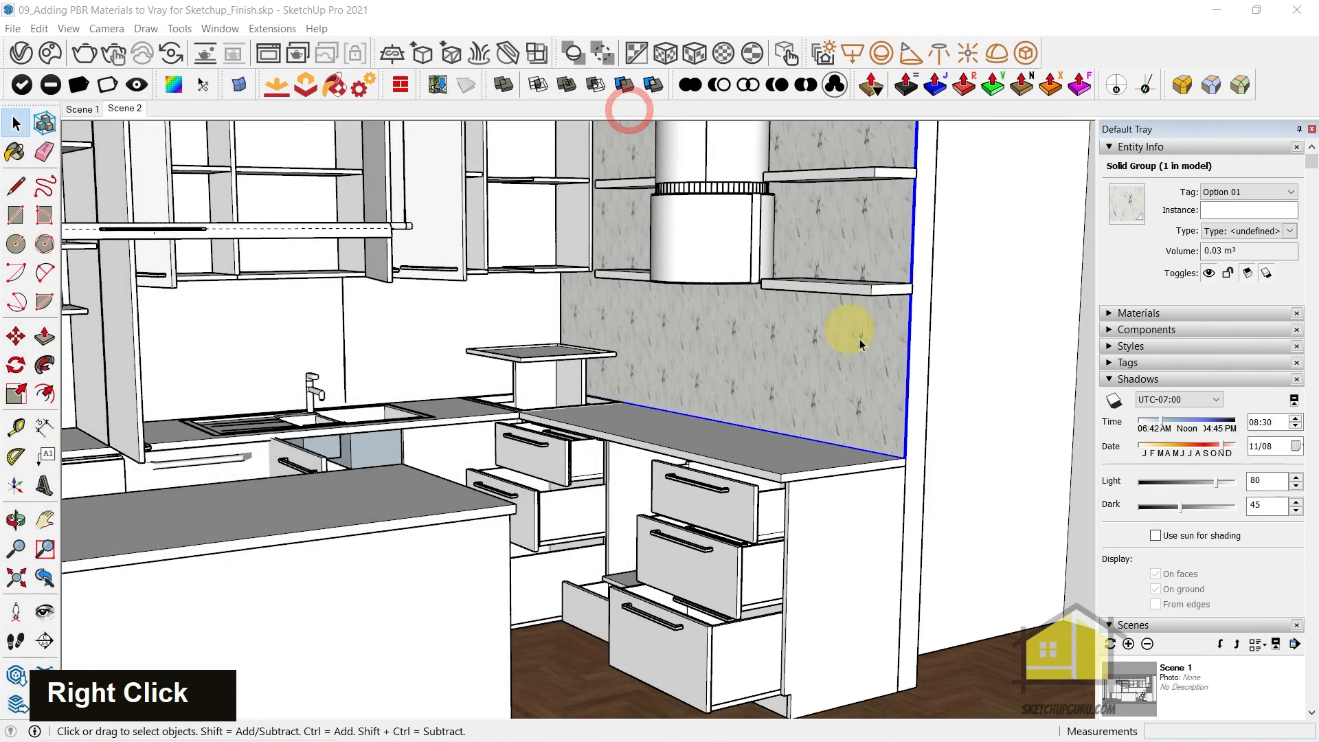
# Set the A_White Marble texture size to 900 mm wide by 900 mm high
pyautogui.scroll(8, 854, 330)
pyautogui.moveTo(789, 312)
pyautogui.mouseDown(button='middle')
pyautogui.moveTo(961, 353)
pyautogui.moveTo(674, 403)
pyautogui.moveTo(703, 274)
pyautogui.moveTo(769, 297)
pyautogui.mouseUp(button='middle')
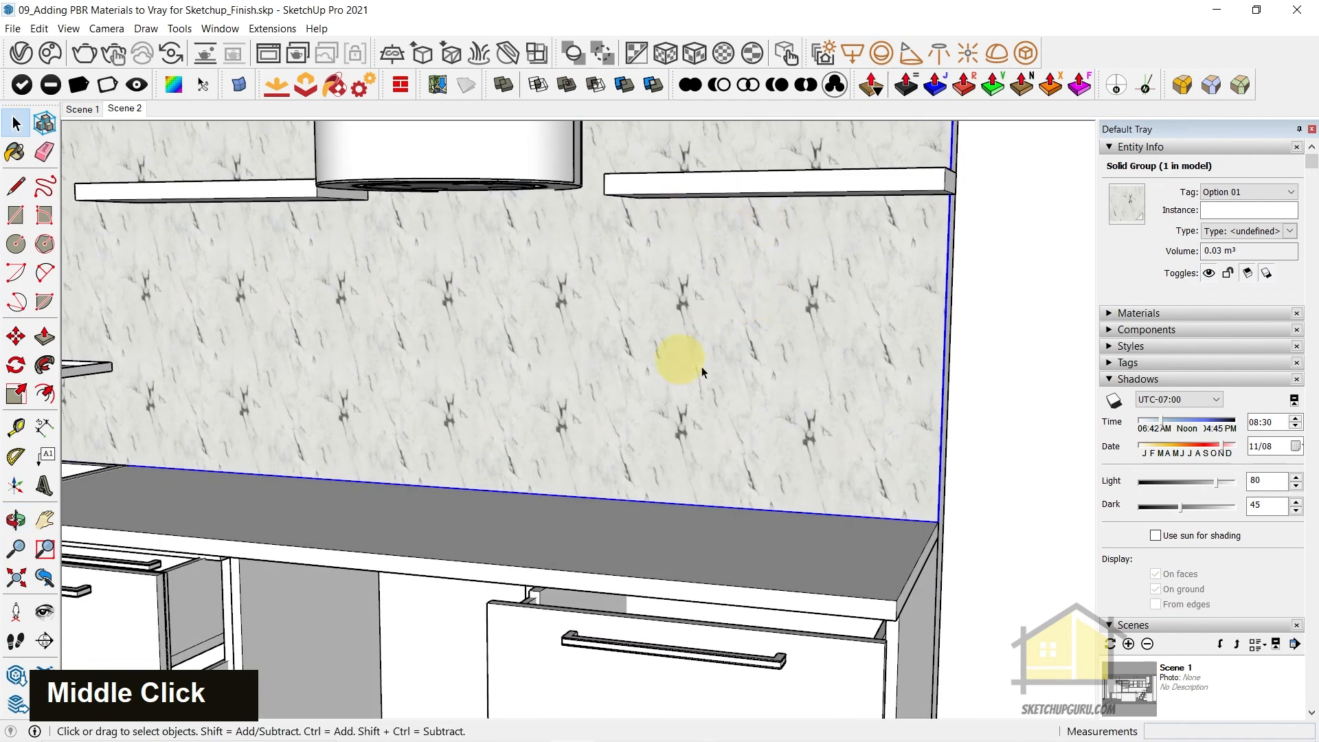
pyautogui.moveTo(698, 258); pyautogui.dragTo(654, 471, button='middle')
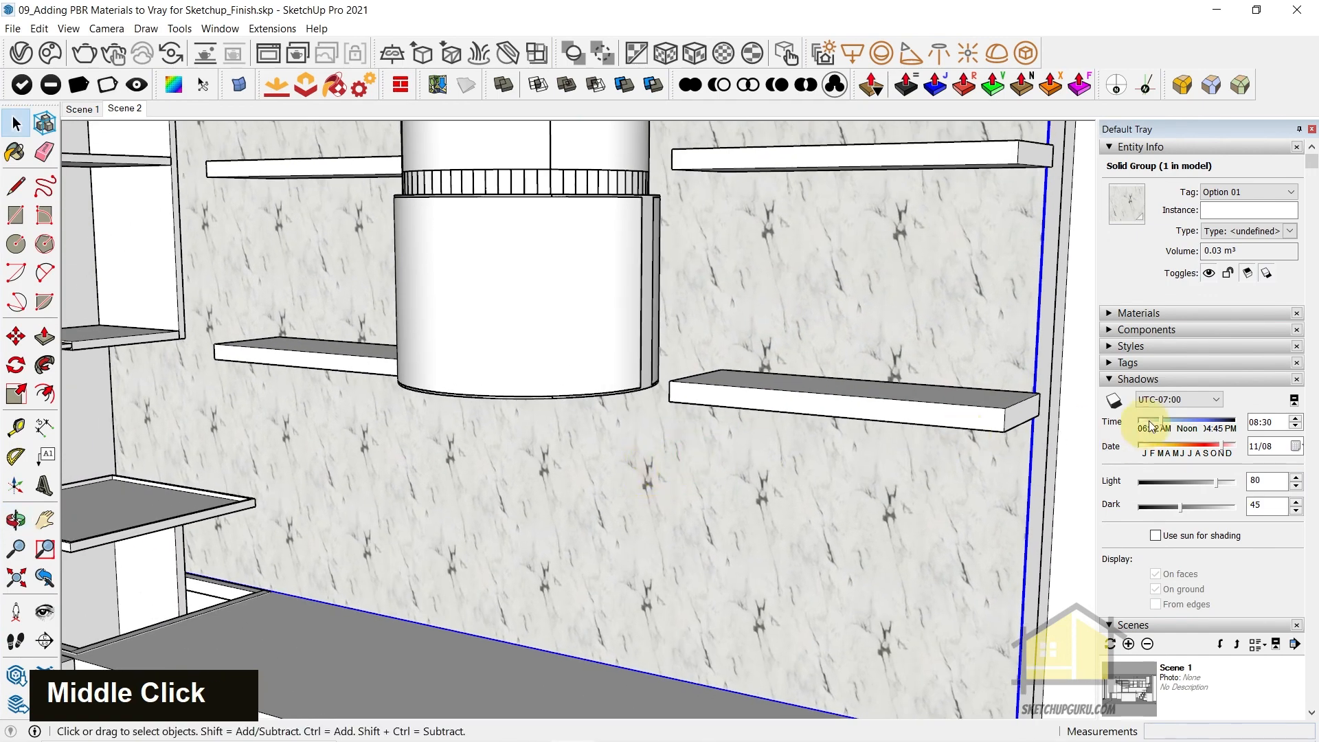
pyautogui.click(1134, 315)
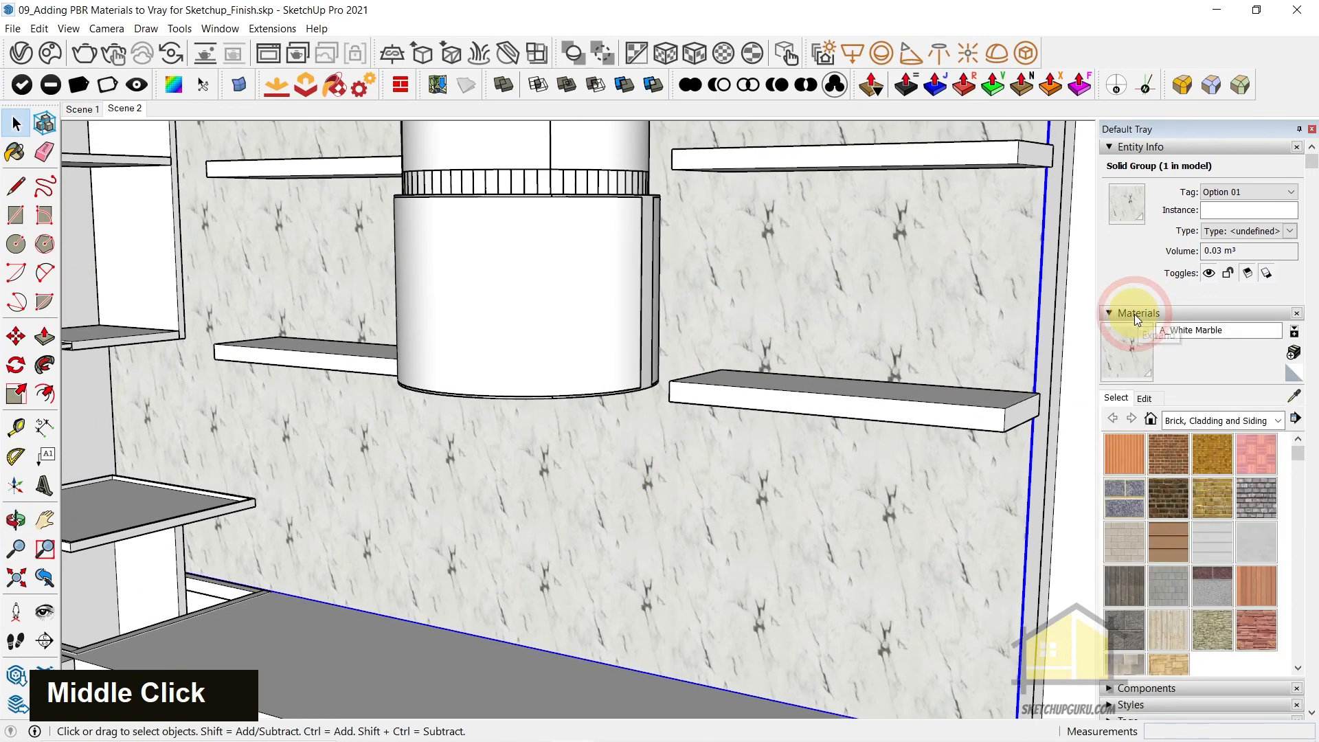
pyautogui.click(1146, 398)
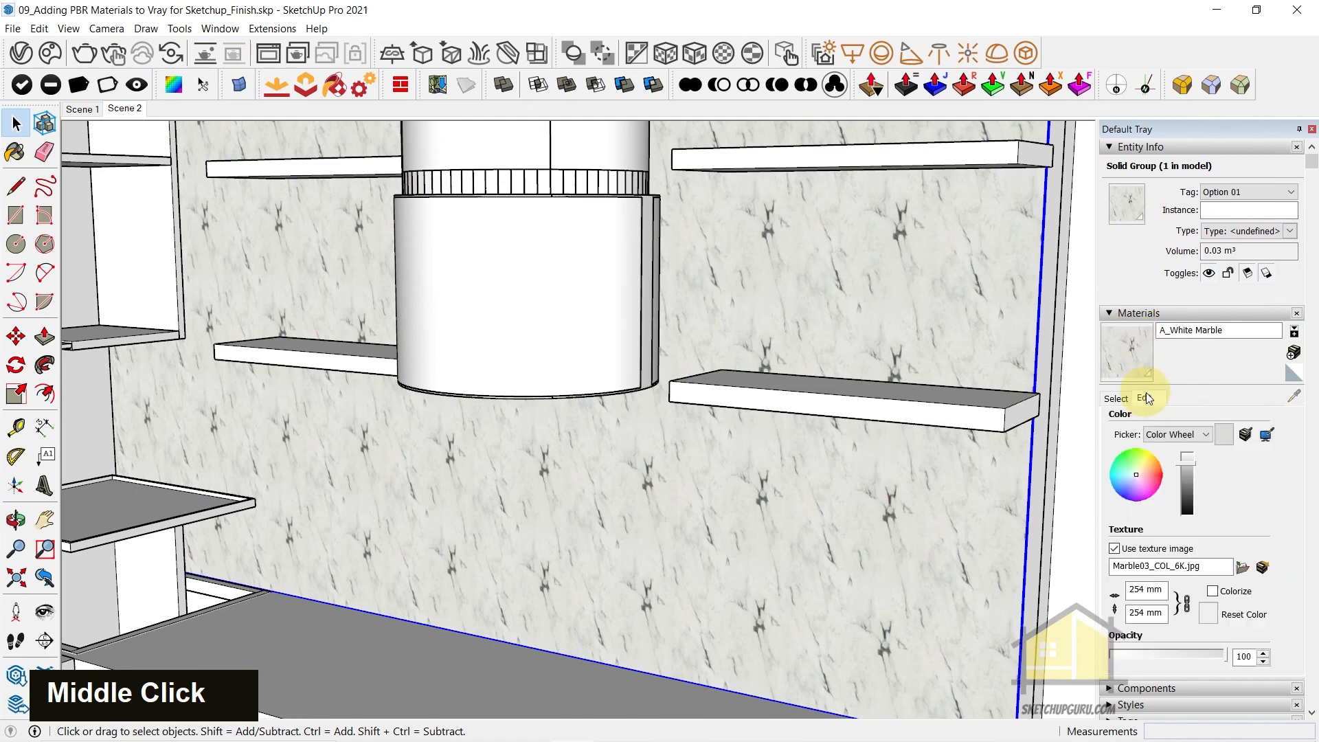
pyautogui.click(1150, 588)
pyautogui.moveTo(1161, 592); pyautogui.dragTo(998, 589)
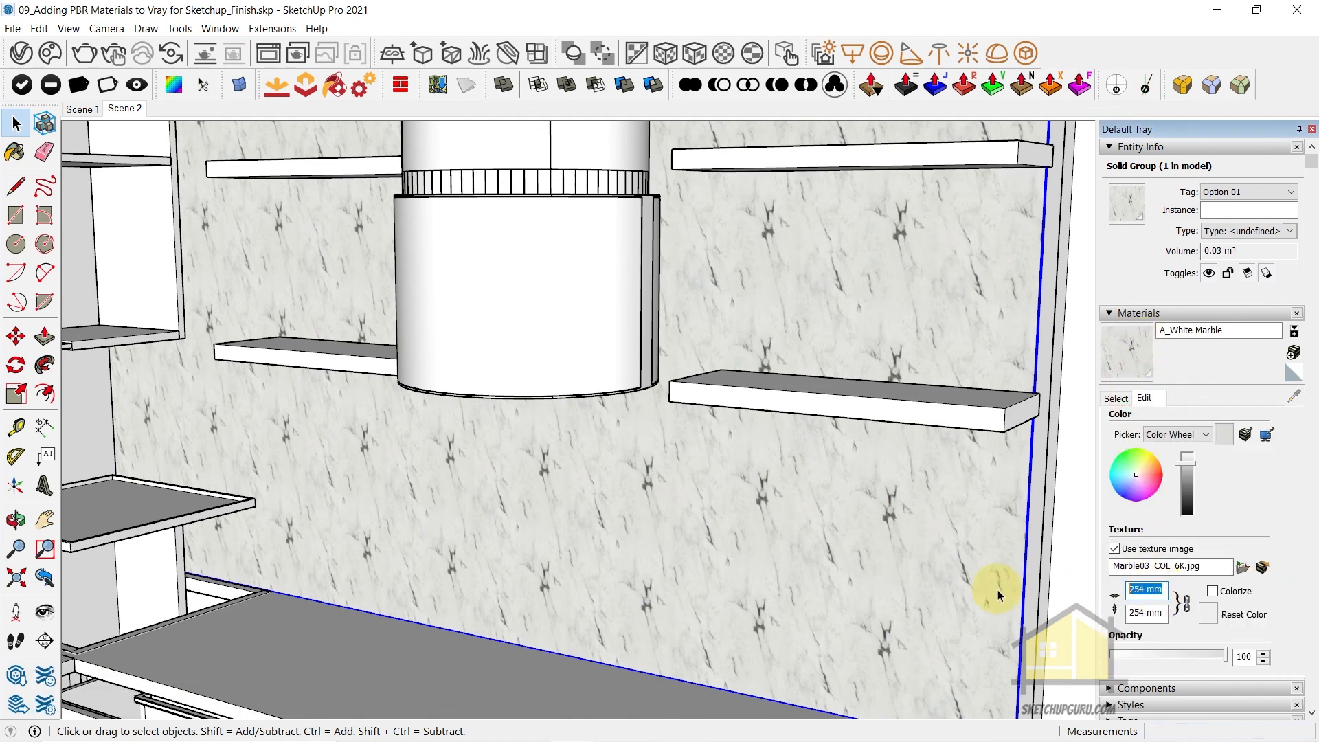
pyautogui.write('900')
pyautogui.press('Tab')
pyautogui.keyDown('shift'); pyautogui.moveTo(998, 589); pyautogui.dragTo(912, 183, button='middle'); pyautogui.keyUp('shift')
pyautogui.scroll(-2, 749, 468)
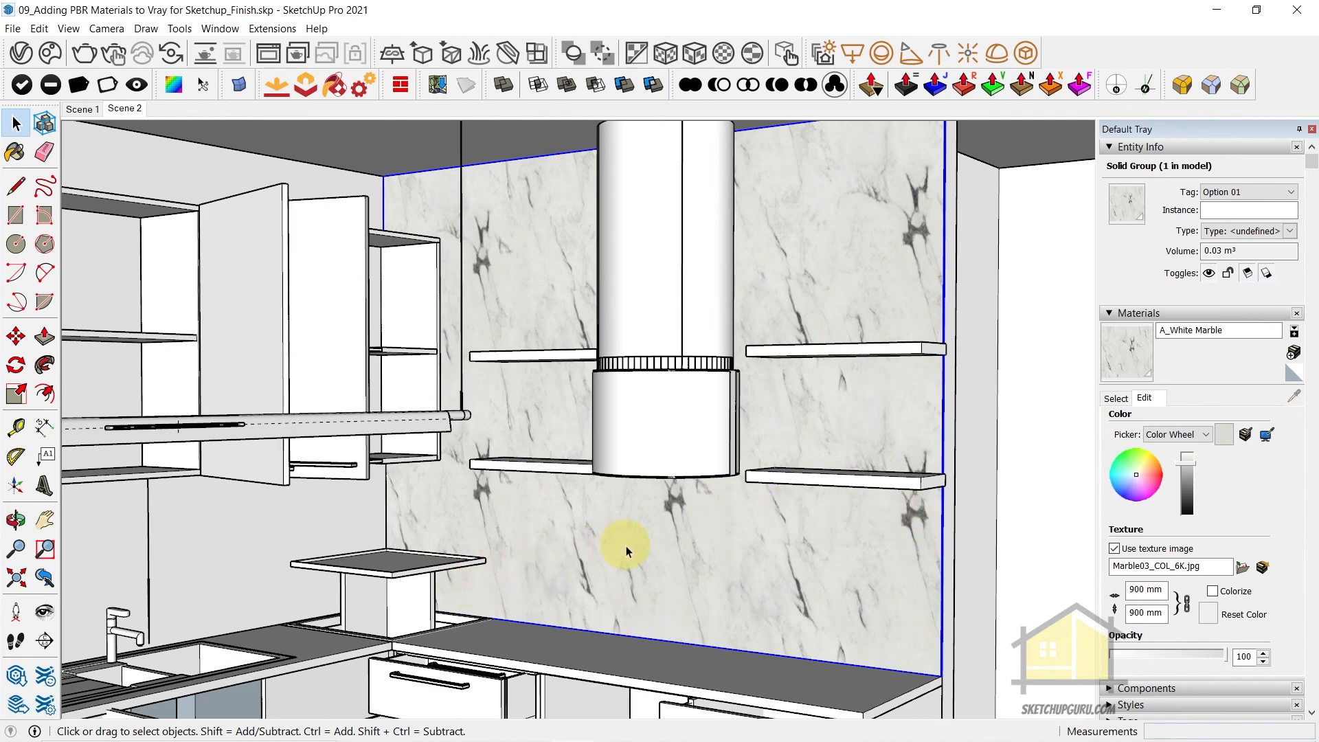
# Examine the marble pattern's scale and repetition on the chimney wall panel from several angles
pyautogui.scroll(2, 628, 546)
pyautogui.moveTo(636, 548); pyautogui.dragTo(768, 582, button='middle')
pyautogui.scroll(-1, 677, 584)
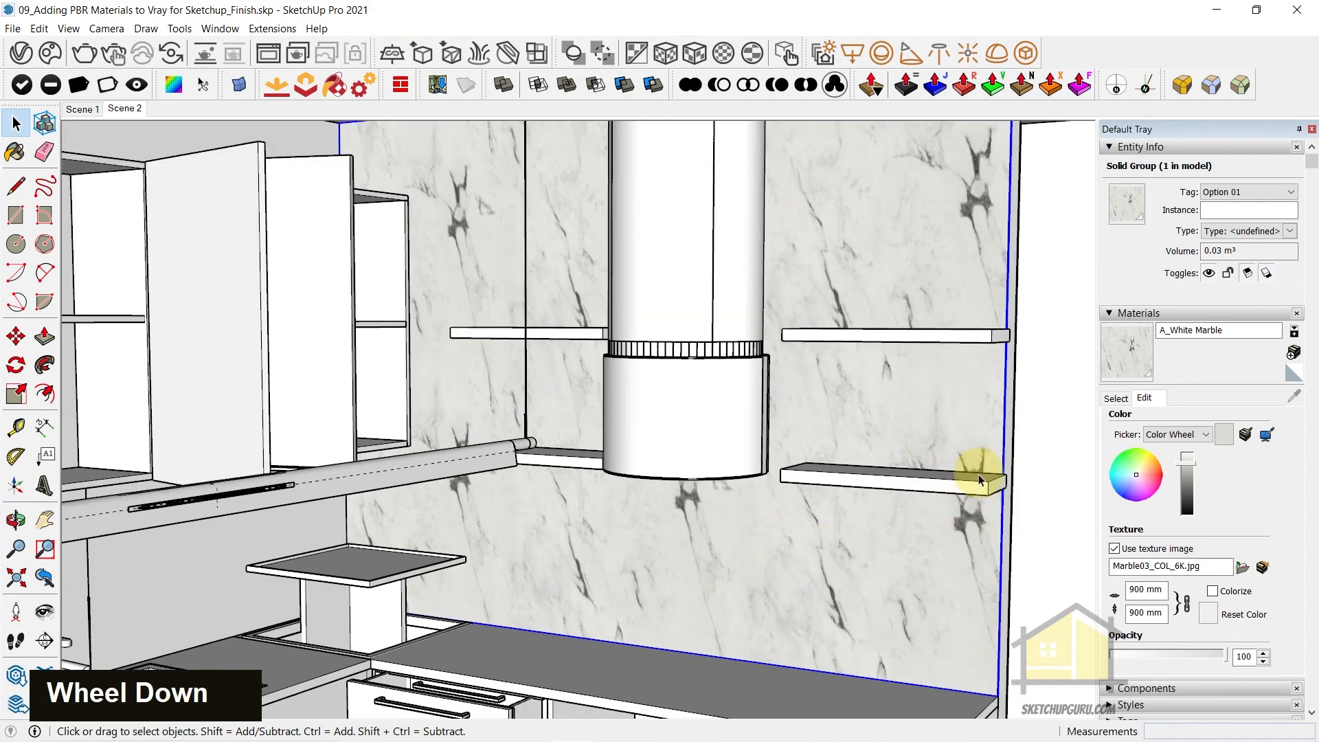
pyautogui.moveTo(760, 539); pyautogui.dragTo(672, 490, button='middle')
pyautogui.middleClick(707, 566)
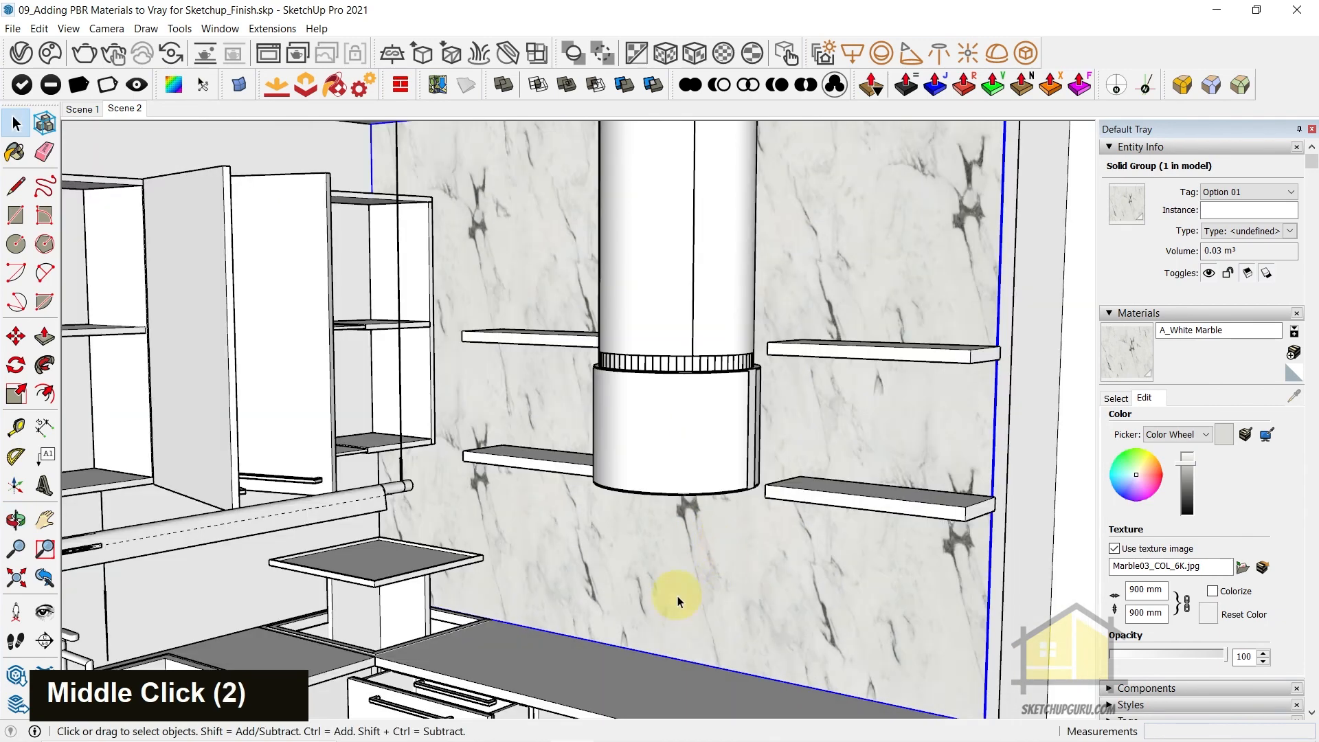
pyautogui.moveTo(716, 592); pyautogui.dragTo(600, 560, button='middle')
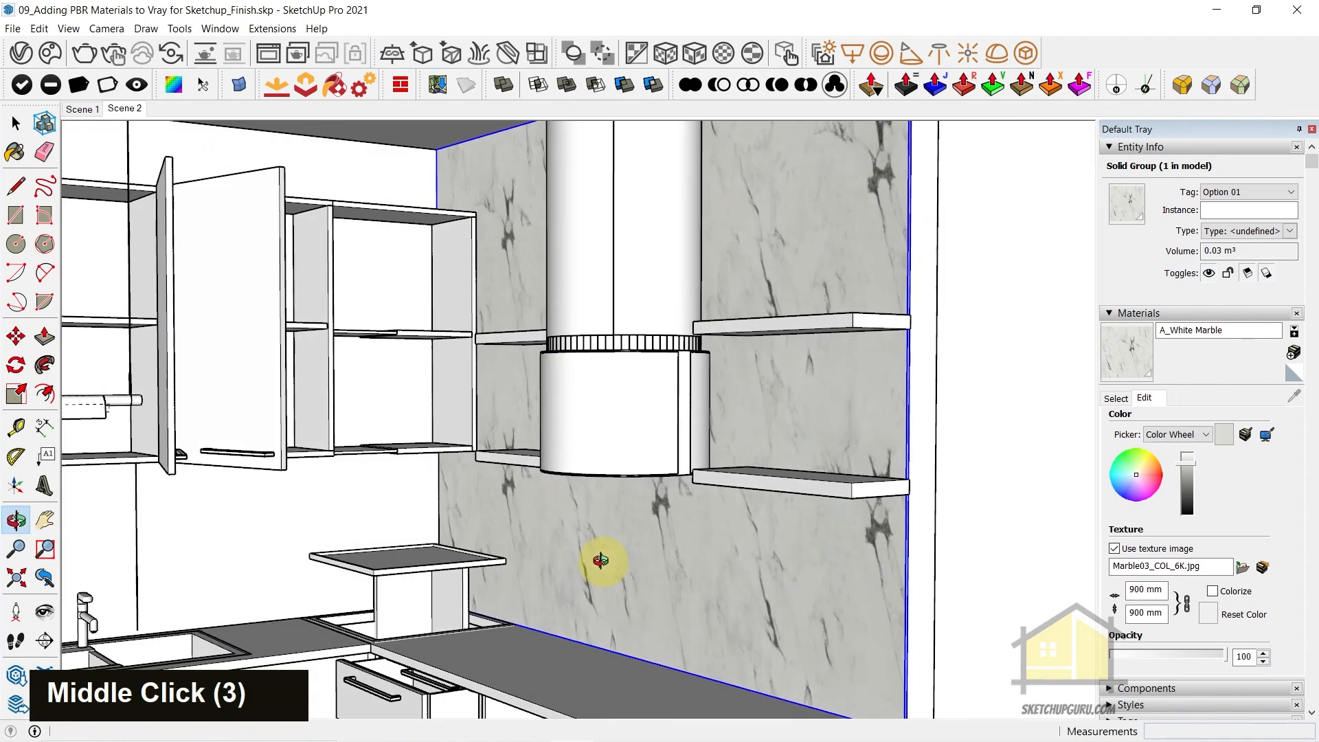
pyautogui.scroll(-2, 756, 474)
pyautogui.keyDown('shift'); pyautogui.moveTo(756, 474); pyautogui.dragTo(537, 358, button='middle'); pyautogui.keyUp('shift')
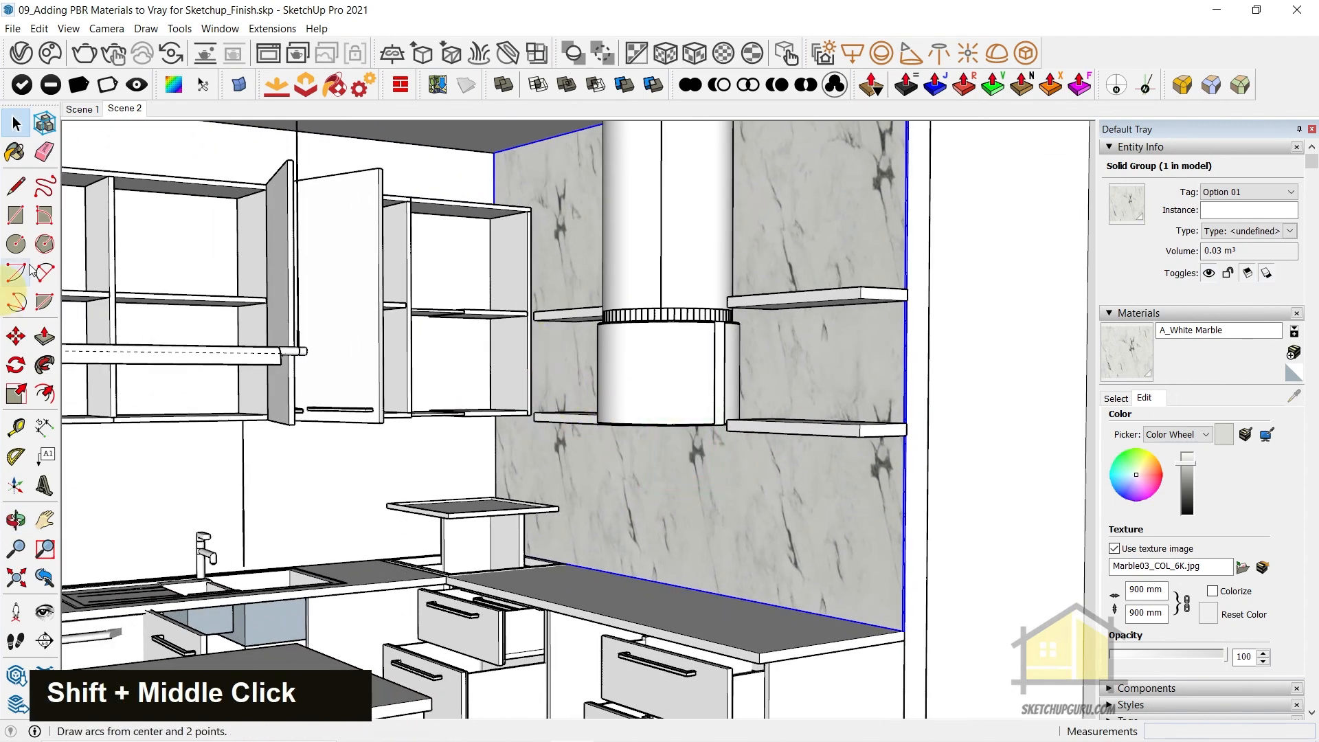
# Restore the Scene 2 view and start an interactive V-Ray render of it
pyautogui.click(121, 109)
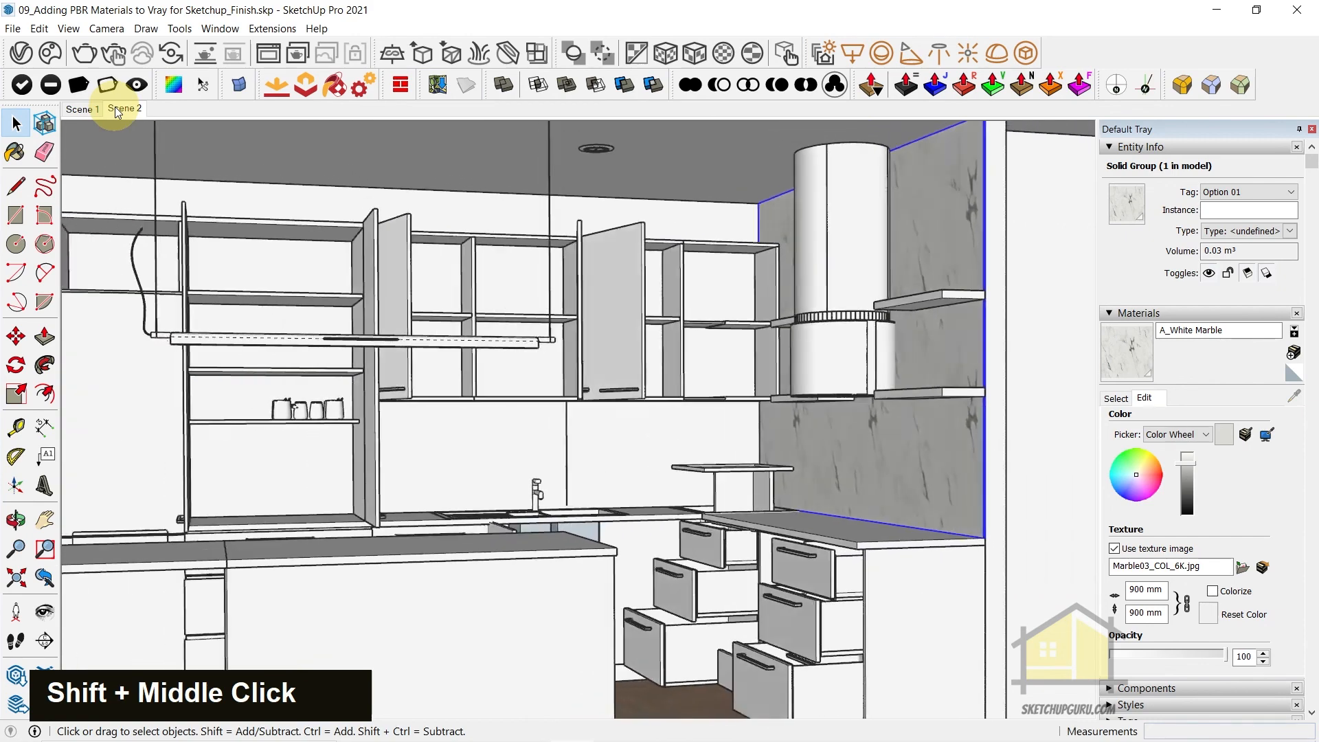
pyautogui.click(19, 53)
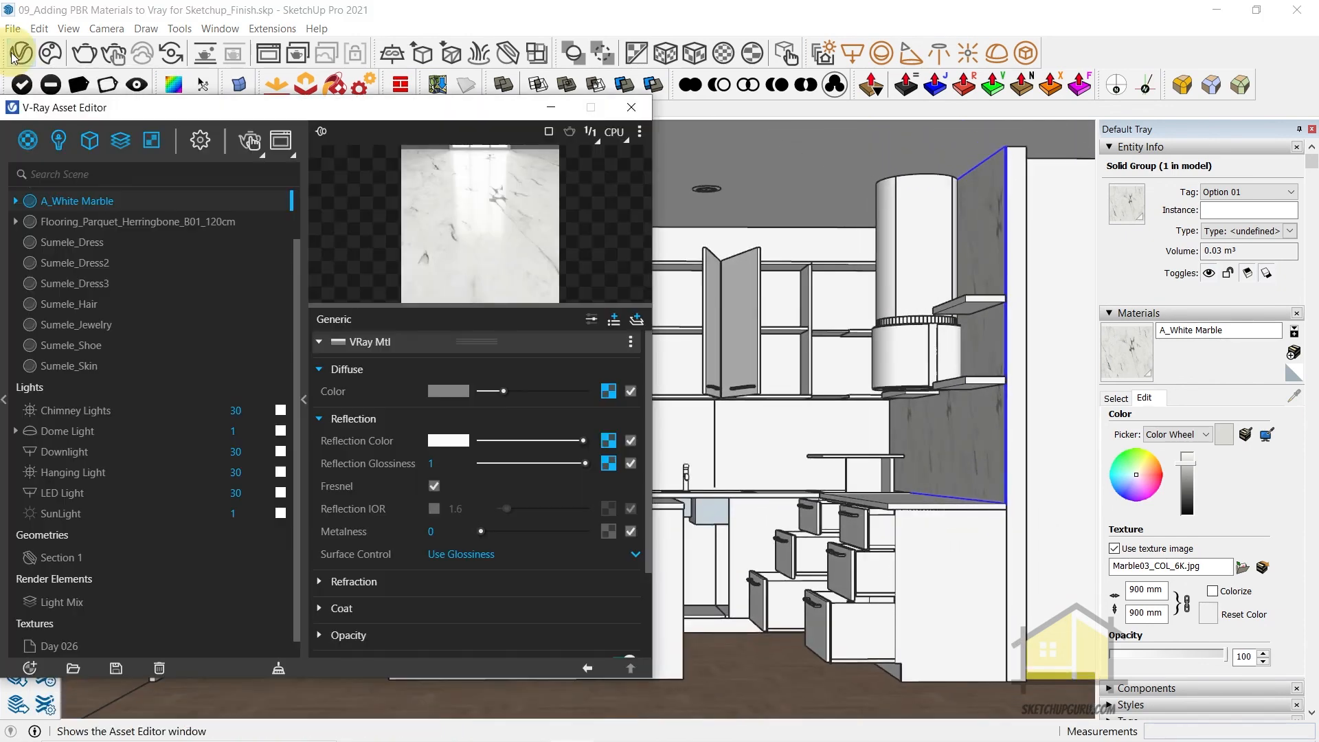
pyautogui.click(200, 140)
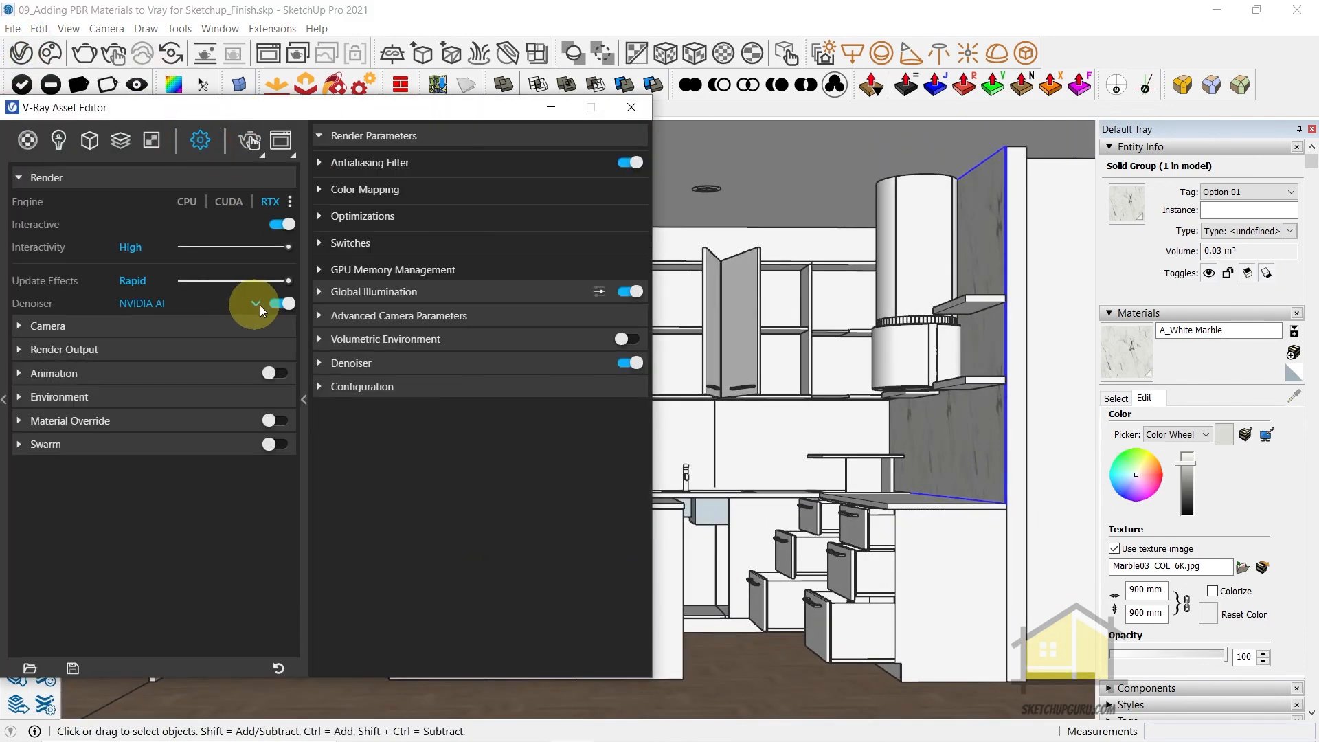
pyautogui.click(249, 140)
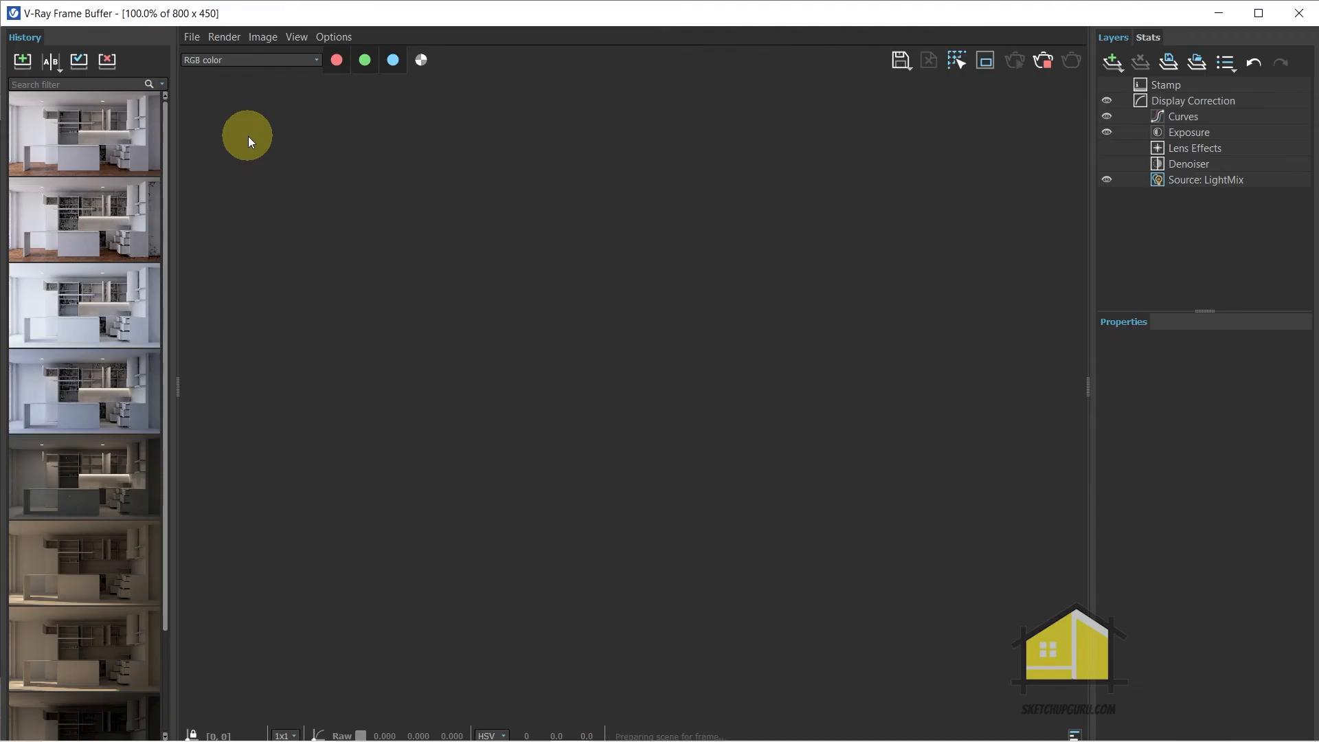
# Examine the marble wall panel and surrounding kitchen in the interactive render, both close up and as a whole
pyautogui.scroll(1, 747, 390)
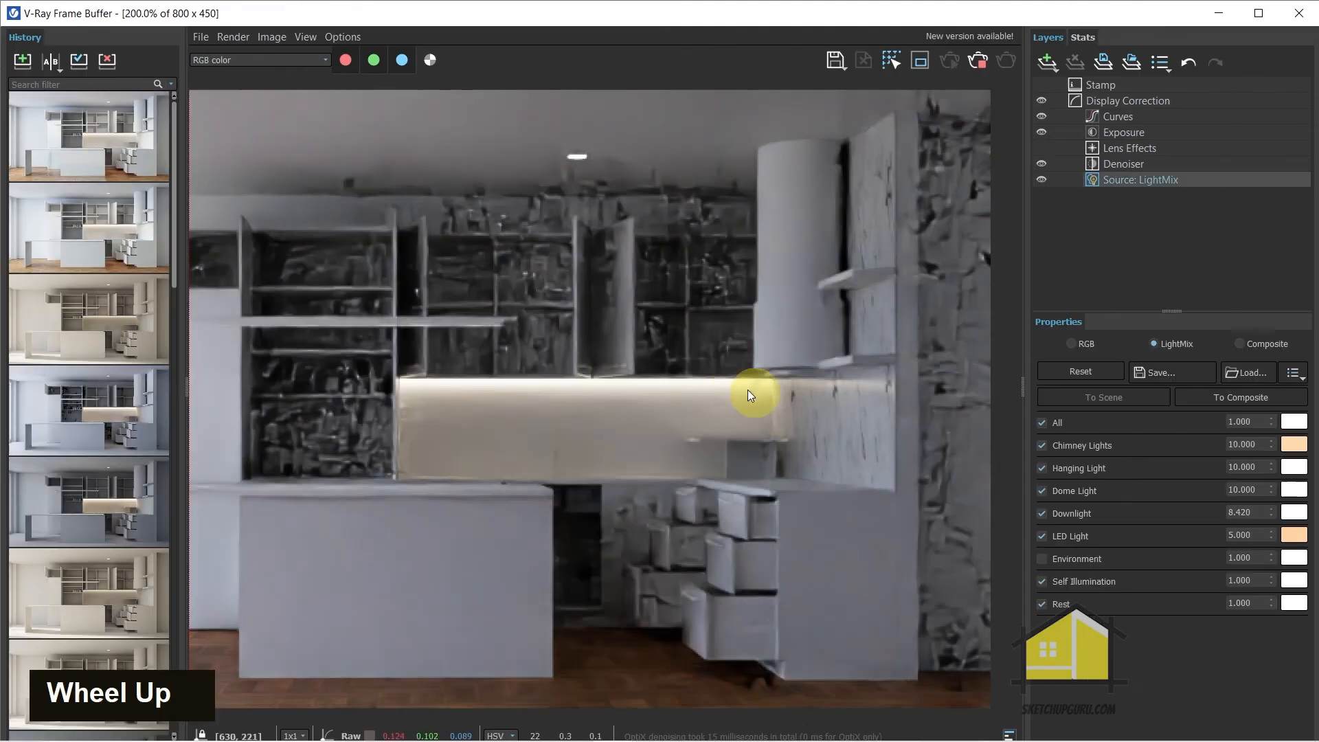
pyautogui.scroll(-1, 736, 386)
pyautogui.scroll(2, 809, 418)
pyautogui.scroll(-1, 818, 439)
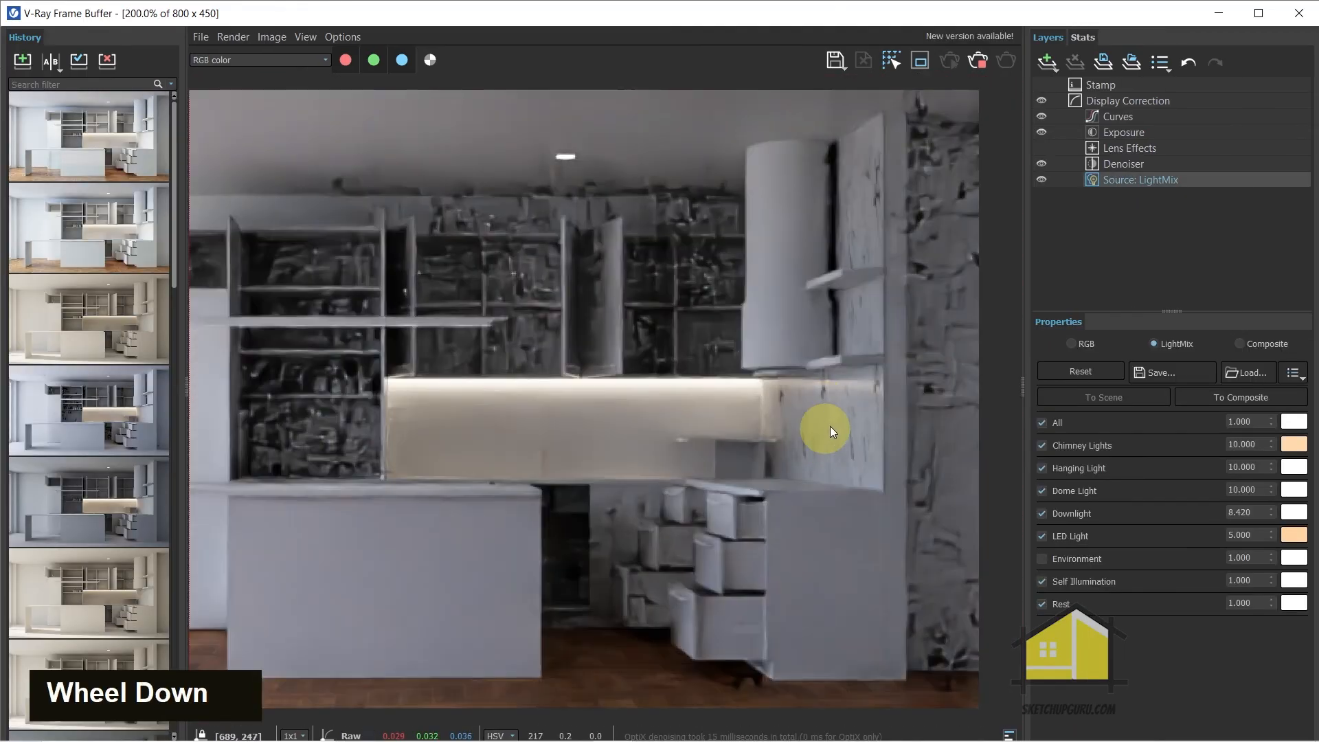
pyautogui.scroll(-1, 787, 445)
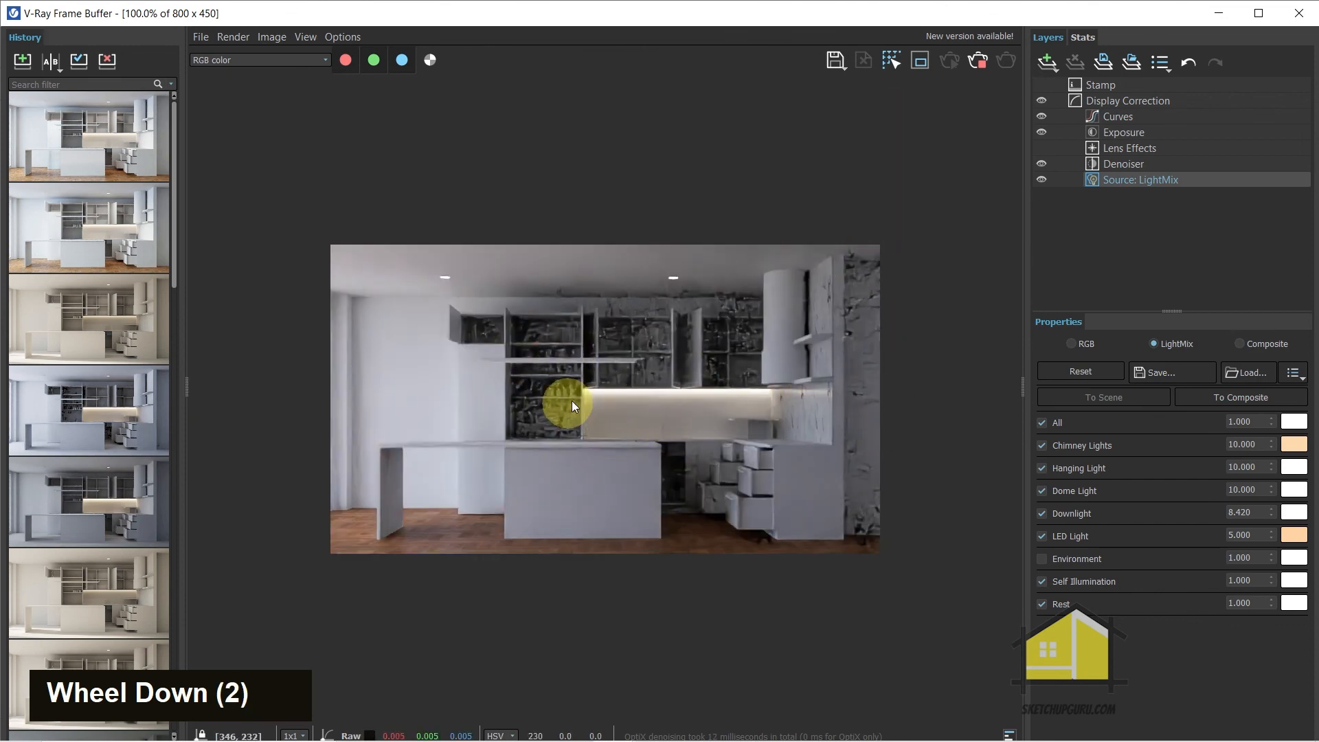
pyautogui.scroll(1, 523, 381)
pyautogui.scroll(-1, 487, 378)
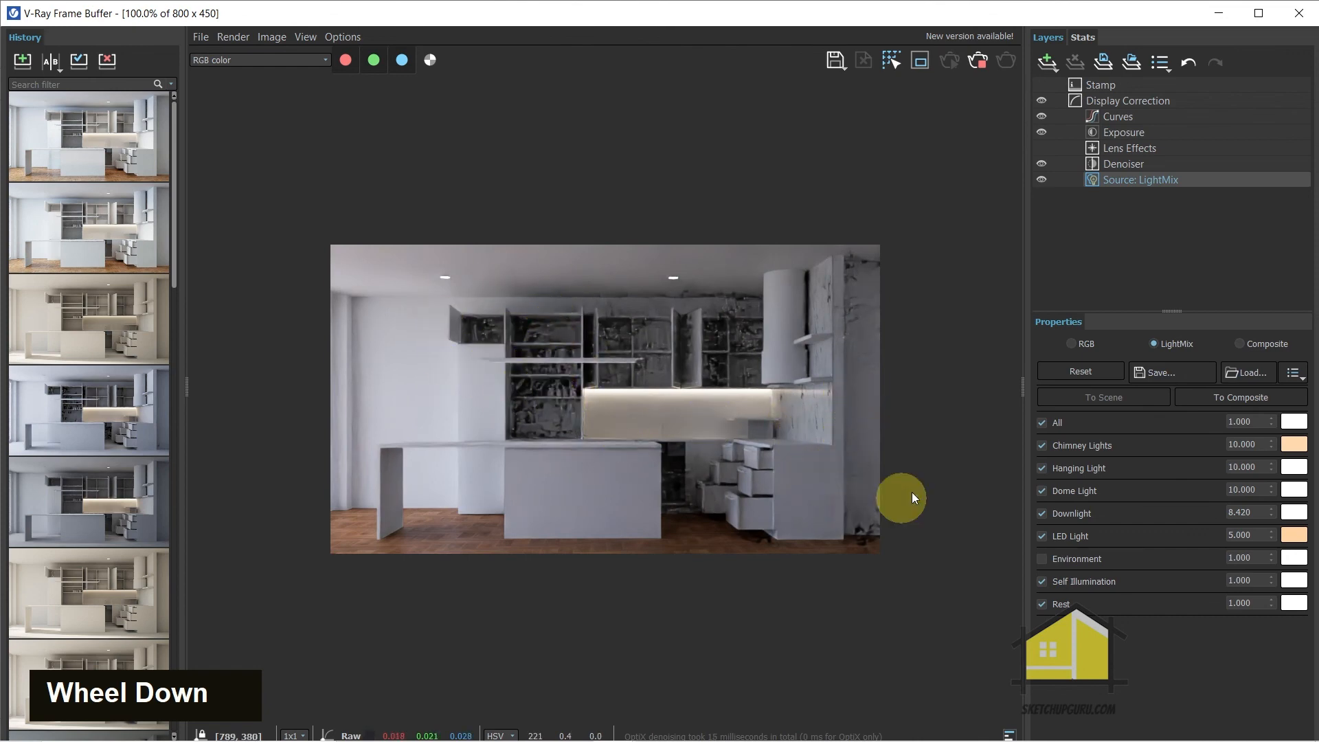
pyautogui.scroll(1, 912, 535)
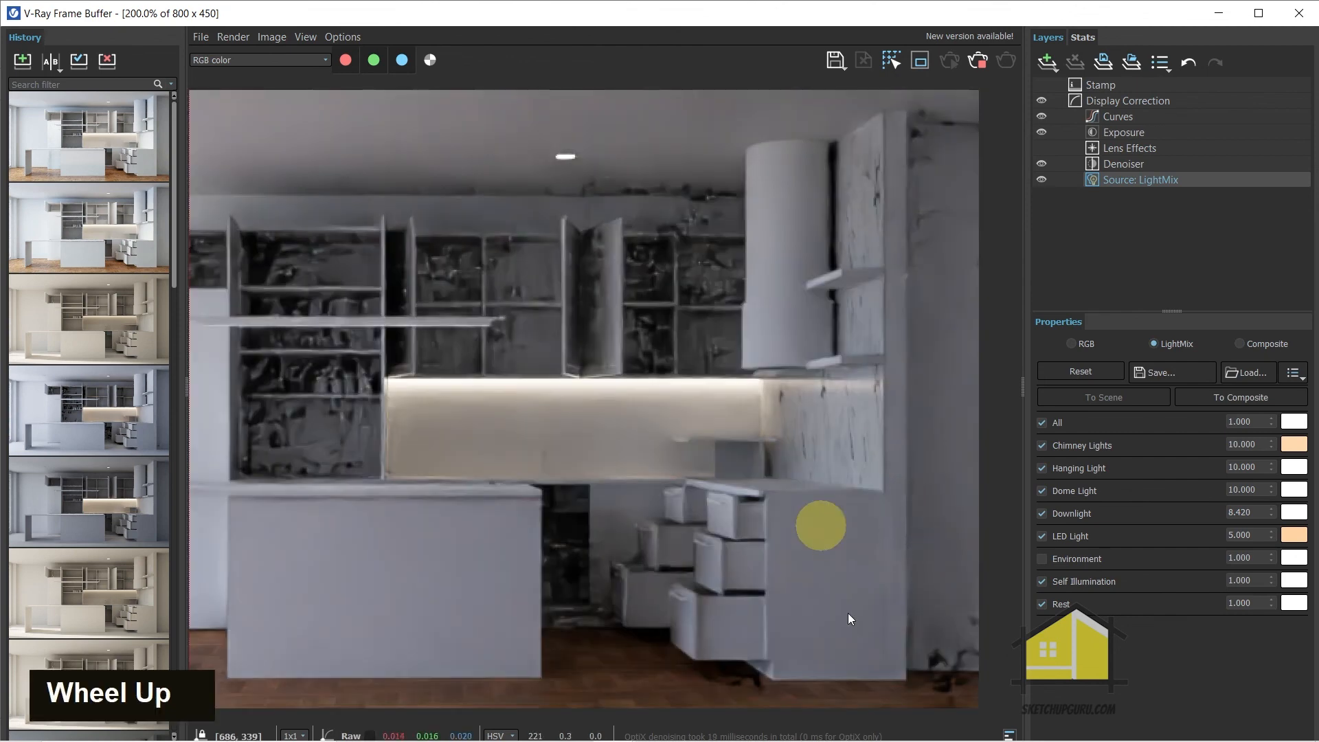
pyautogui.scroll(-1, 913, 598)
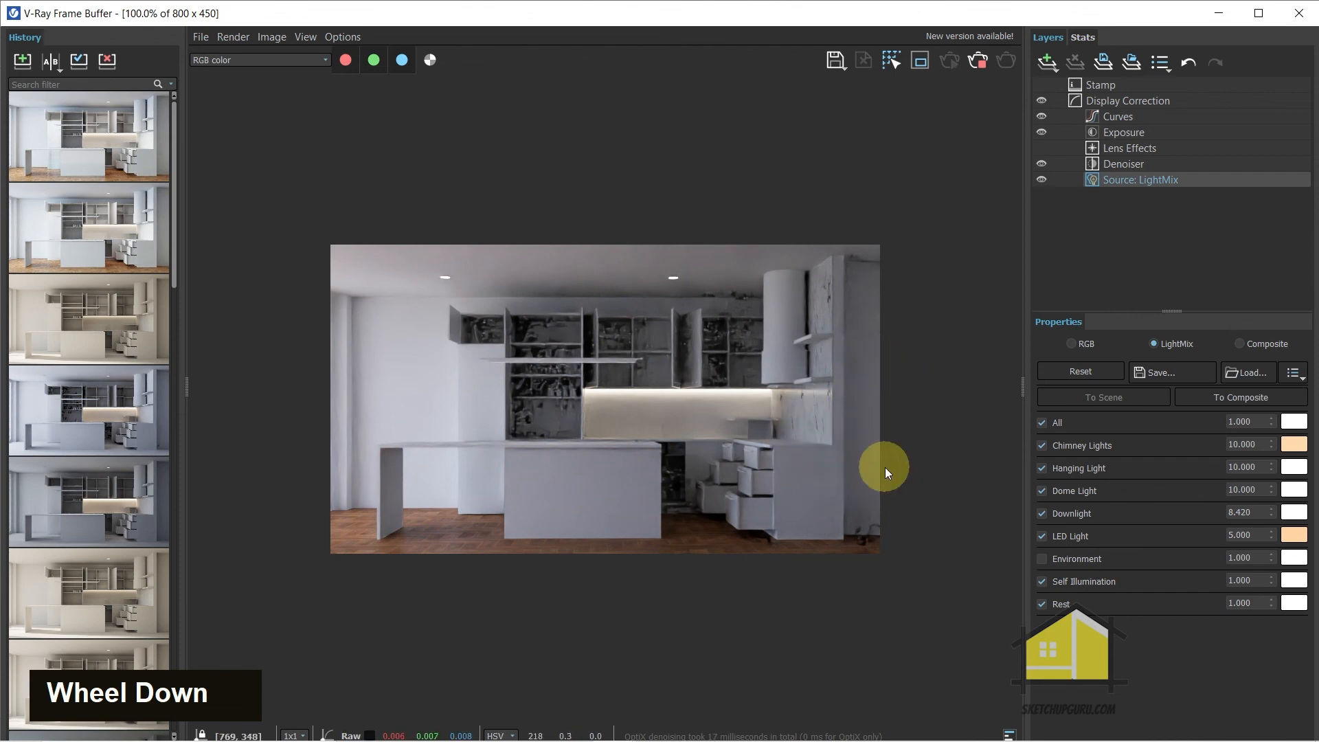
pyautogui.scroll(1, 872, 546)
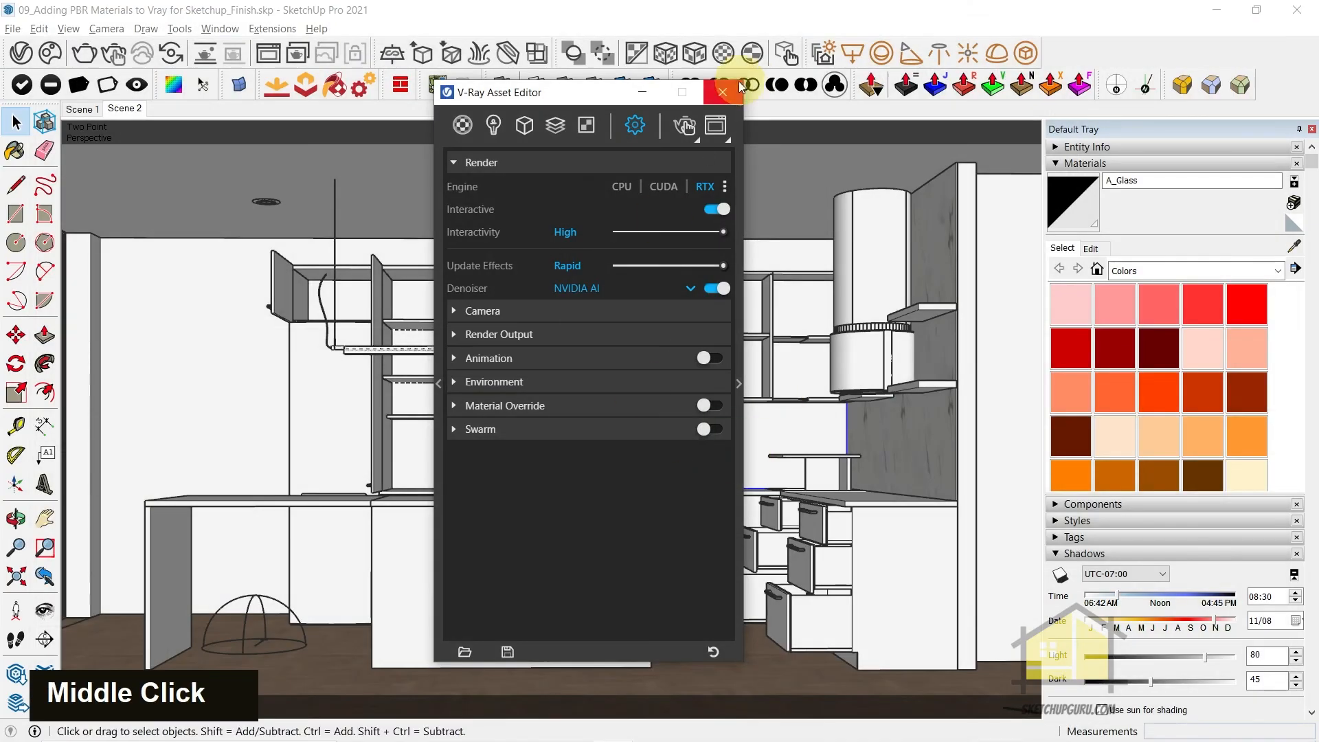
# Examine the kitchen, room walls and parquet floor in the model from outside the section cut and up close
pyautogui.middleClick(824, 381)
pyautogui.moveTo(825, 382); pyautogui.dragTo(611, 408, button='middle')
pyautogui.moveTo(768, 410); pyautogui.dragTo(954, 402, button='middle')
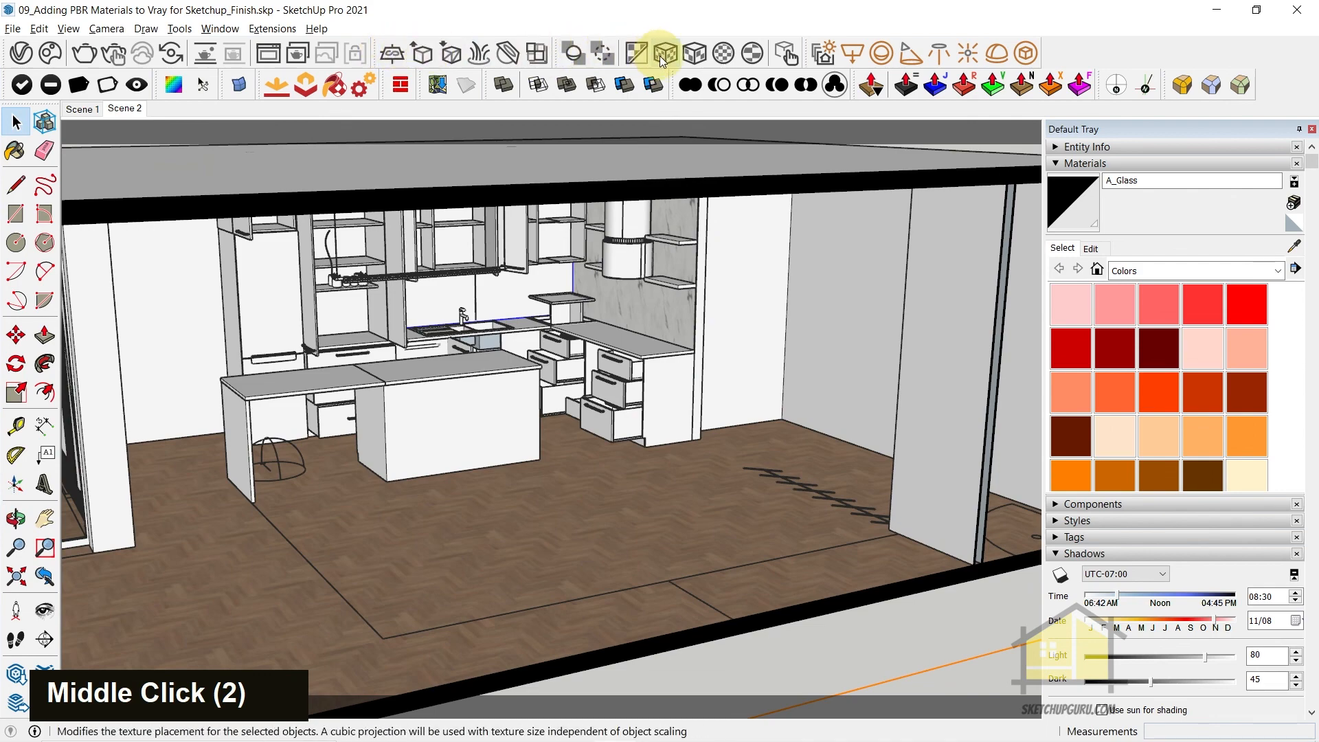
pyautogui.click(852, 53)
pyautogui.scroll(-3, 817, 282)
pyautogui.click(839, 201)
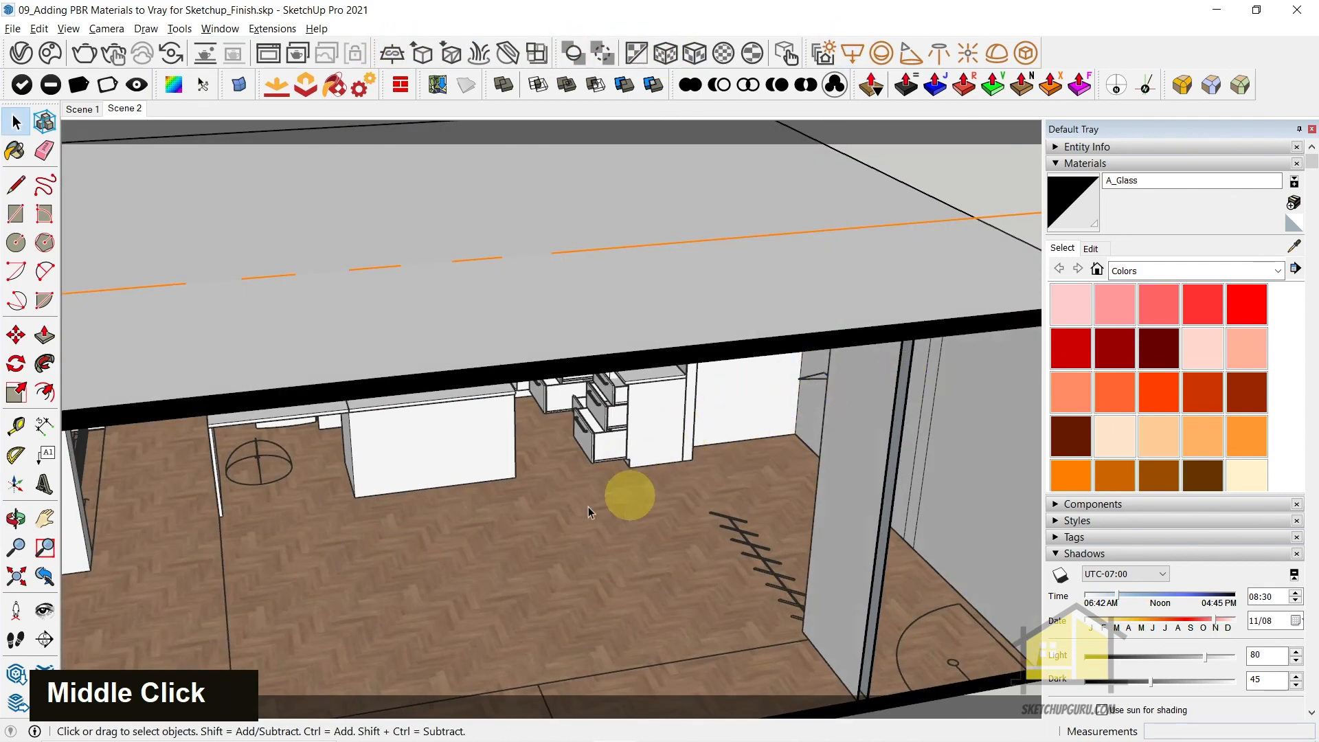
pyautogui.moveTo(519, 526); pyautogui.dragTo(612, 454, button='middle')
pyautogui.scroll(2, 963, 332)
pyautogui.keyDown('shift'); pyautogui.moveTo(921, 346); pyautogui.dragTo(914, 373, button='middle'); pyautogui.keyUp('shift')
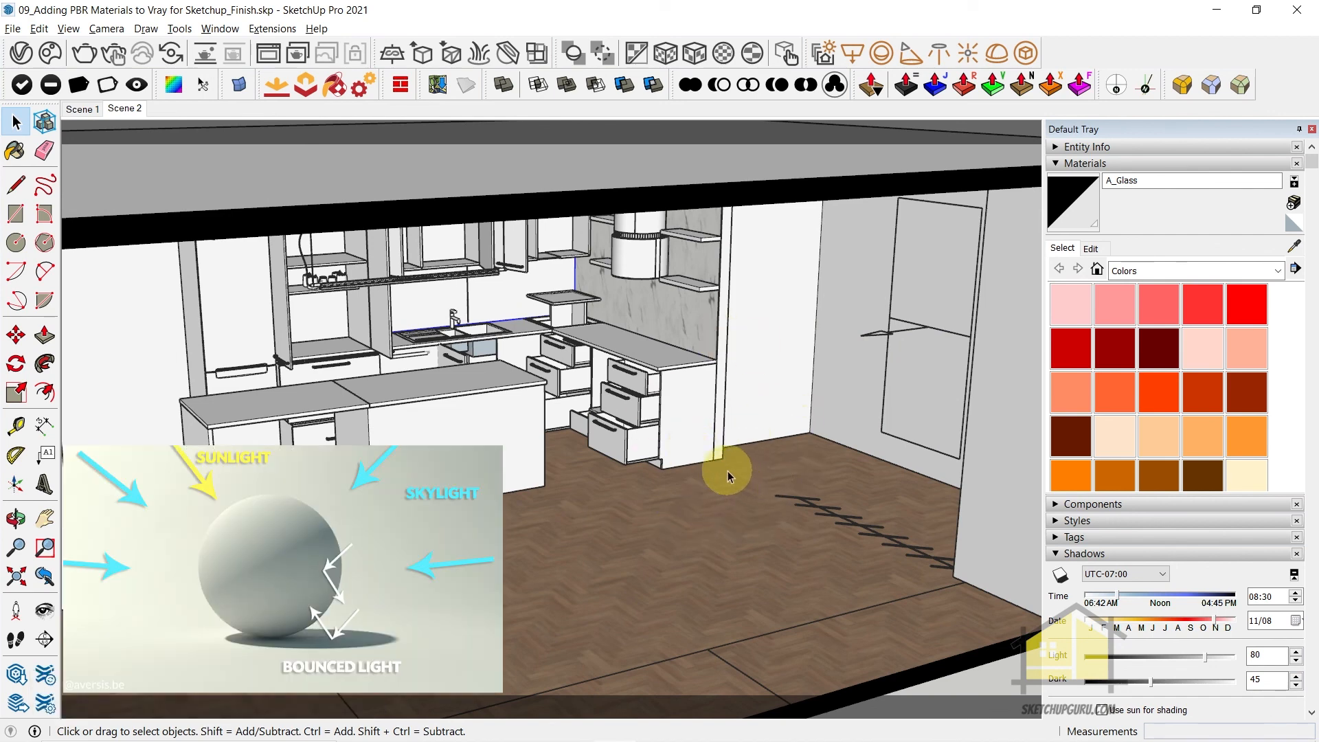
pyautogui.scroll(2, 728, 469)
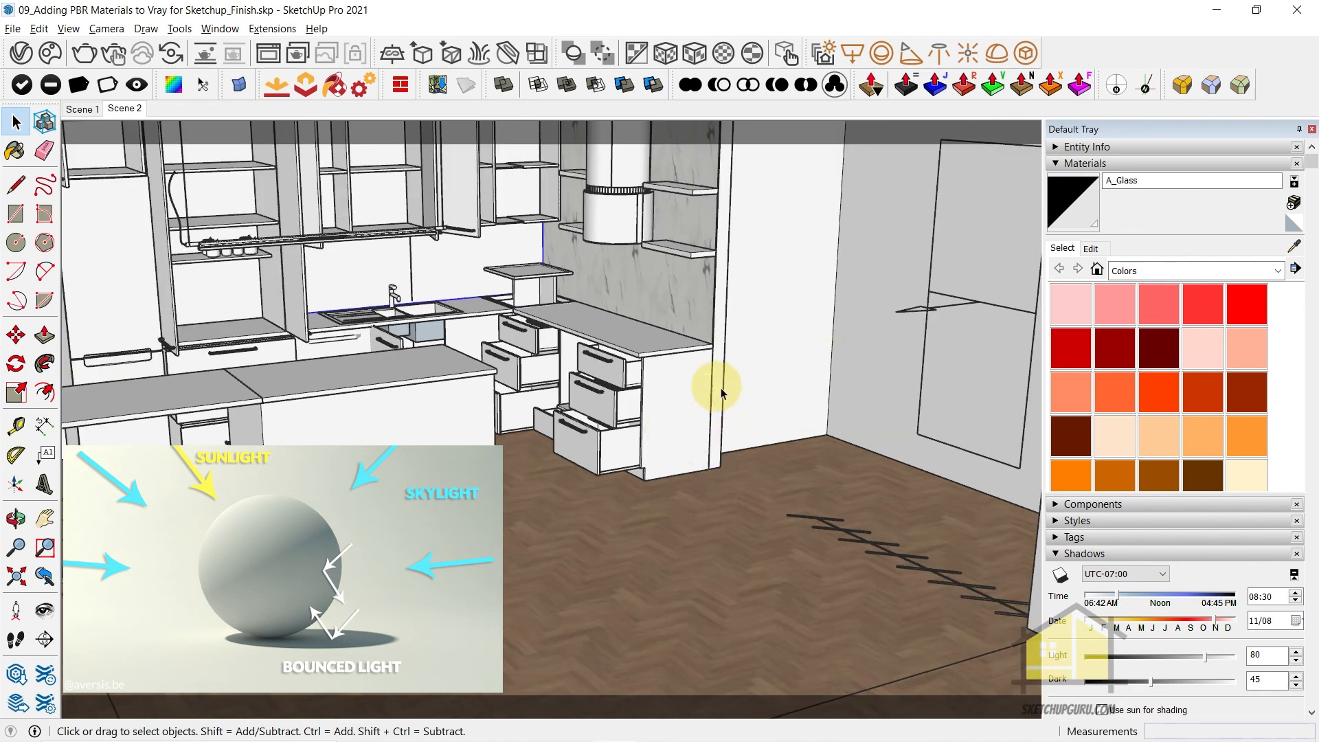
pyautogui.scroll(-2, 764, 428)
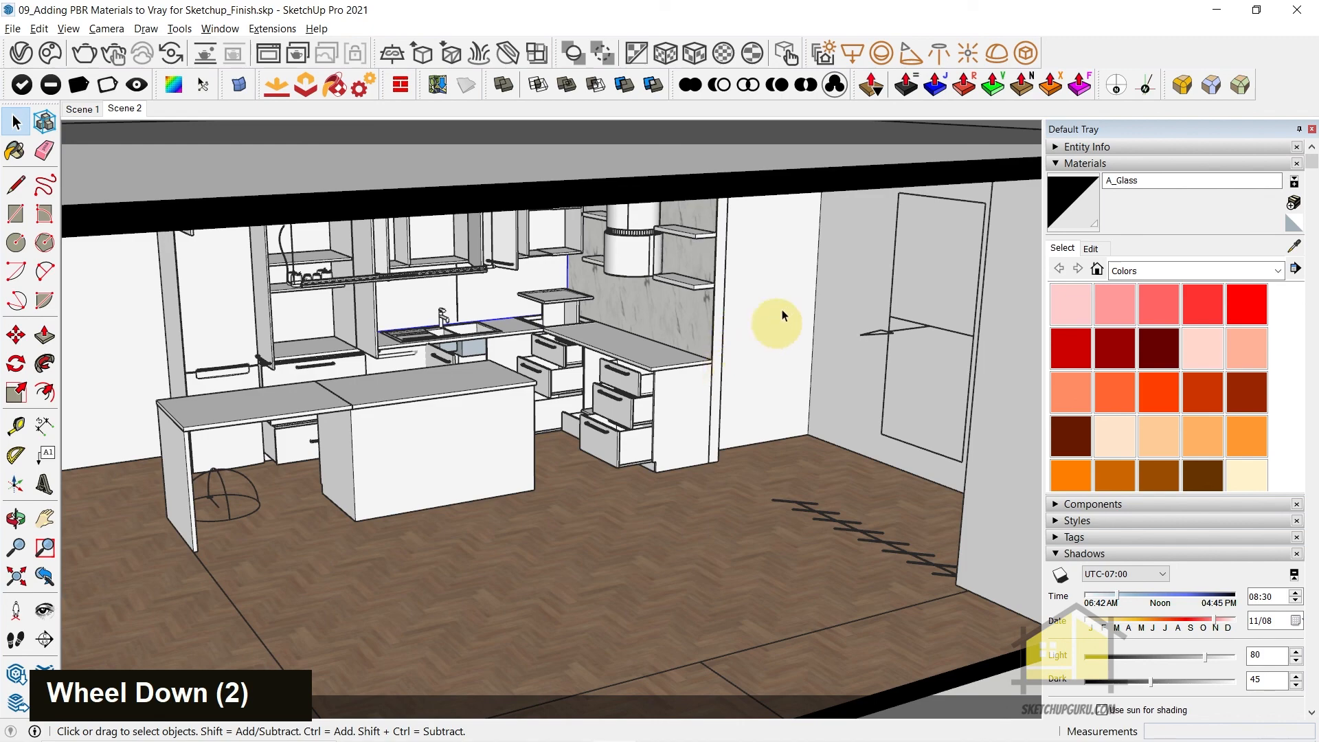
pyautogui.moveTo(719, 395); pyautogui.dragTo(537, 319, button='middle')
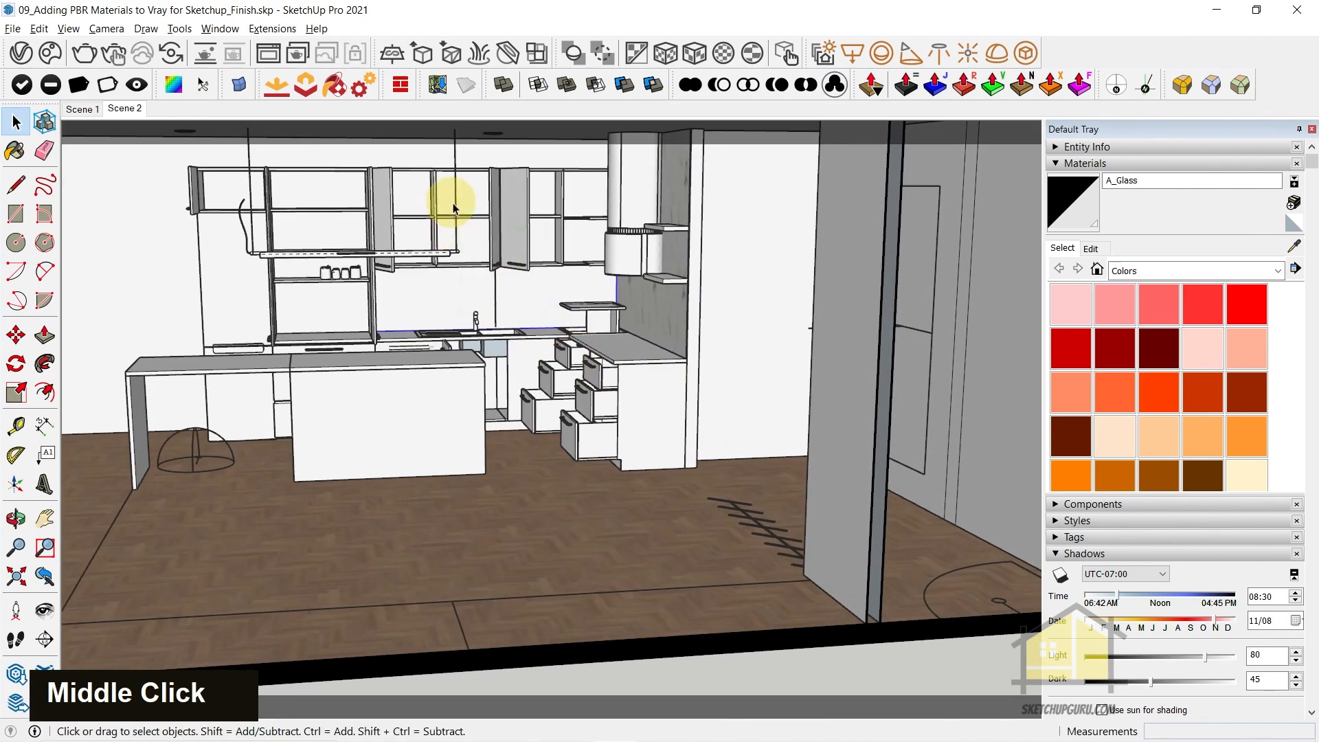
pyautogui.scroll(4, 453, 206)
pyautogui.scroll(-2, 439, 240)
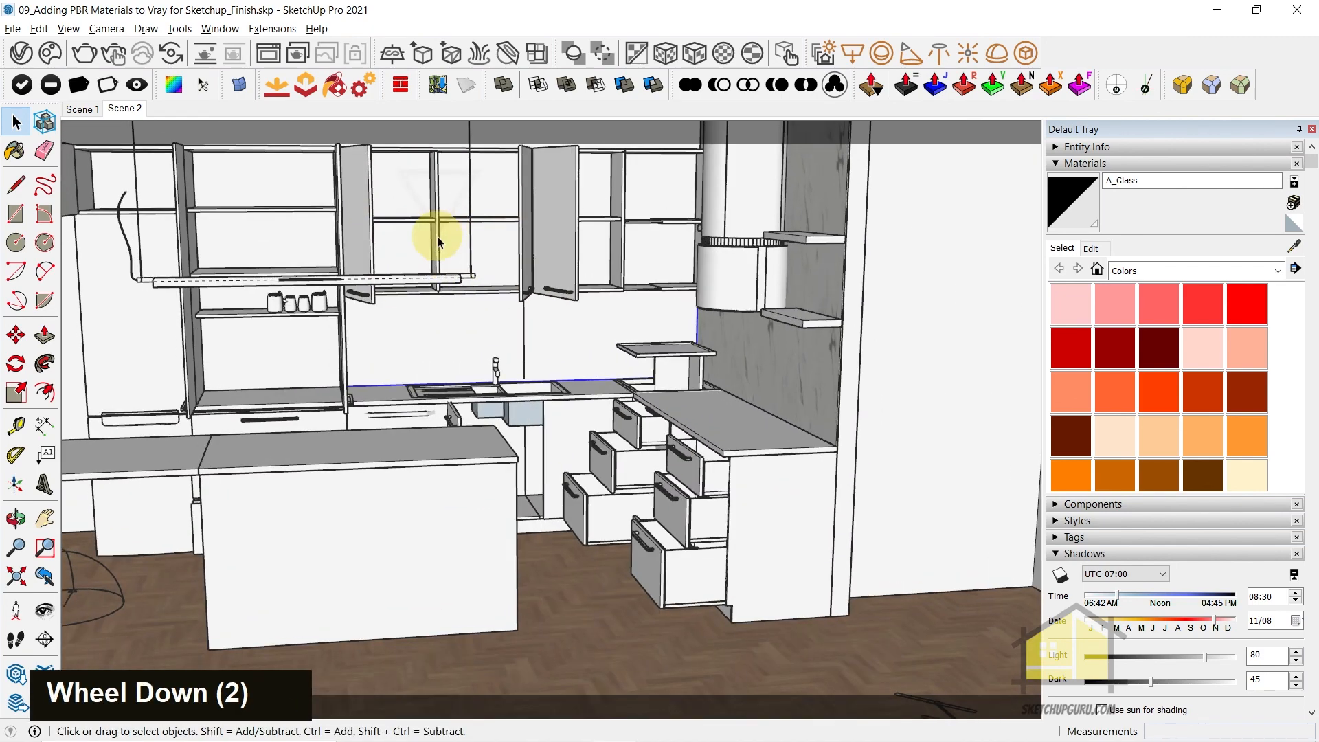
# Return the model to the Scene 2 view and launch a V-Ray interactive render of the kitchen
pyautogui.moveTo(457, 220); pyautogui.dragTo(182, 154, button='middle')
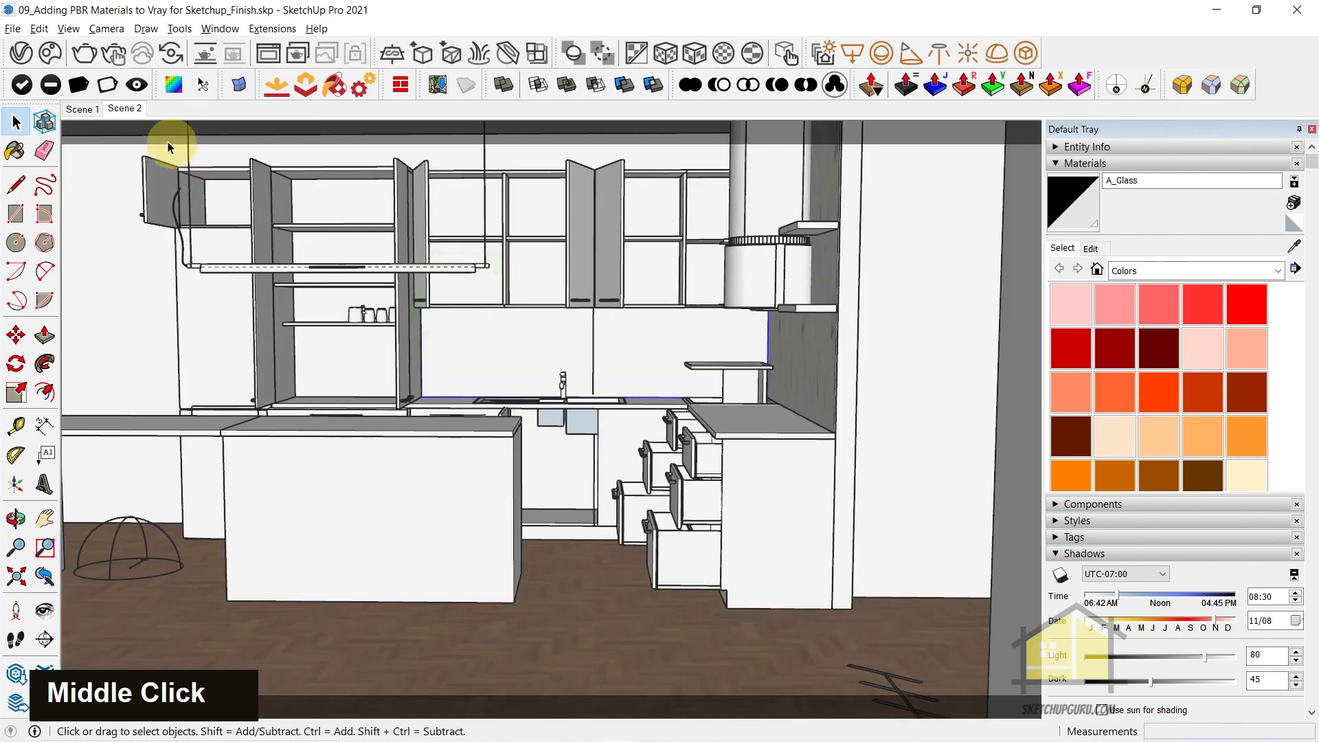
pyautogui.click(122, 114)
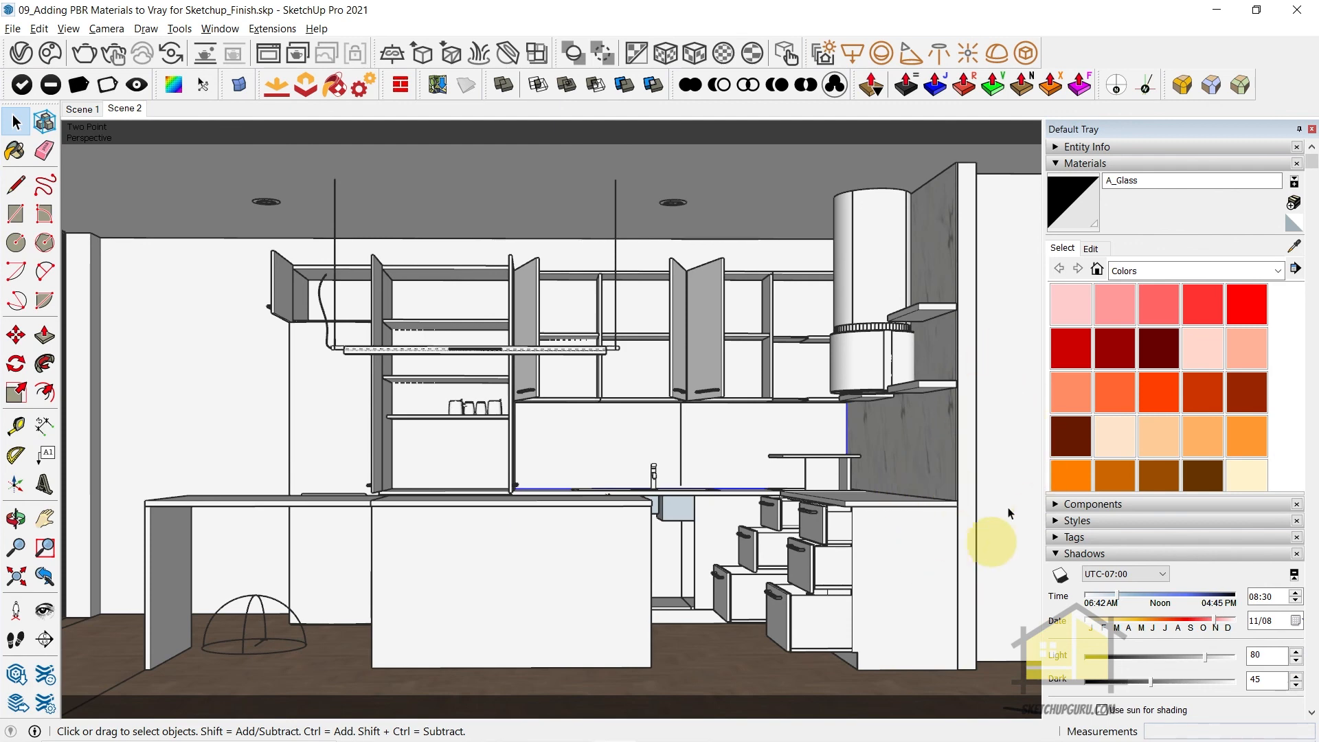
pyautogui.click(114, 59)
# Inspect the marble chimney wall in the new interactive render, comparing the whole kitchen image with close-ups of the veining
pyautogui.scroll(-2, 676, 399)
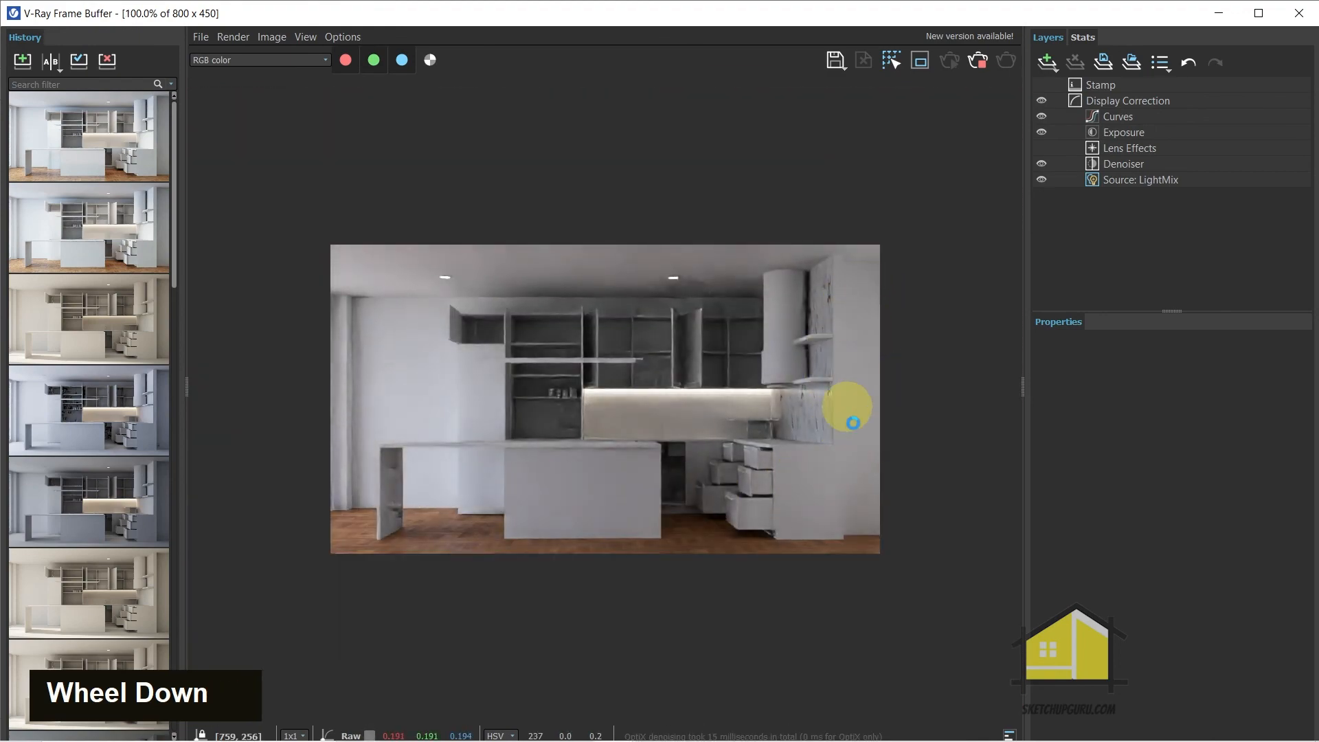
pyautogui.scroll(2, 872, 436)
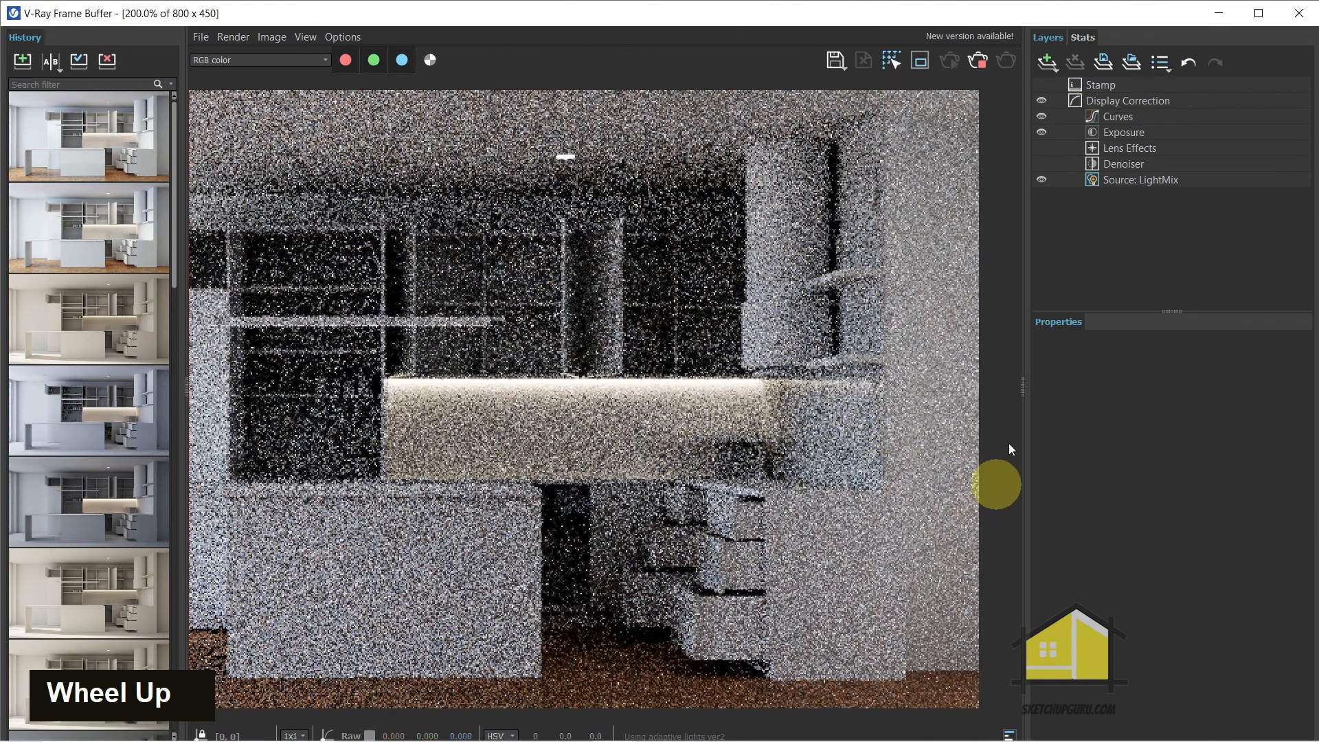
pyautogui.scroll(-2, 934, 481)
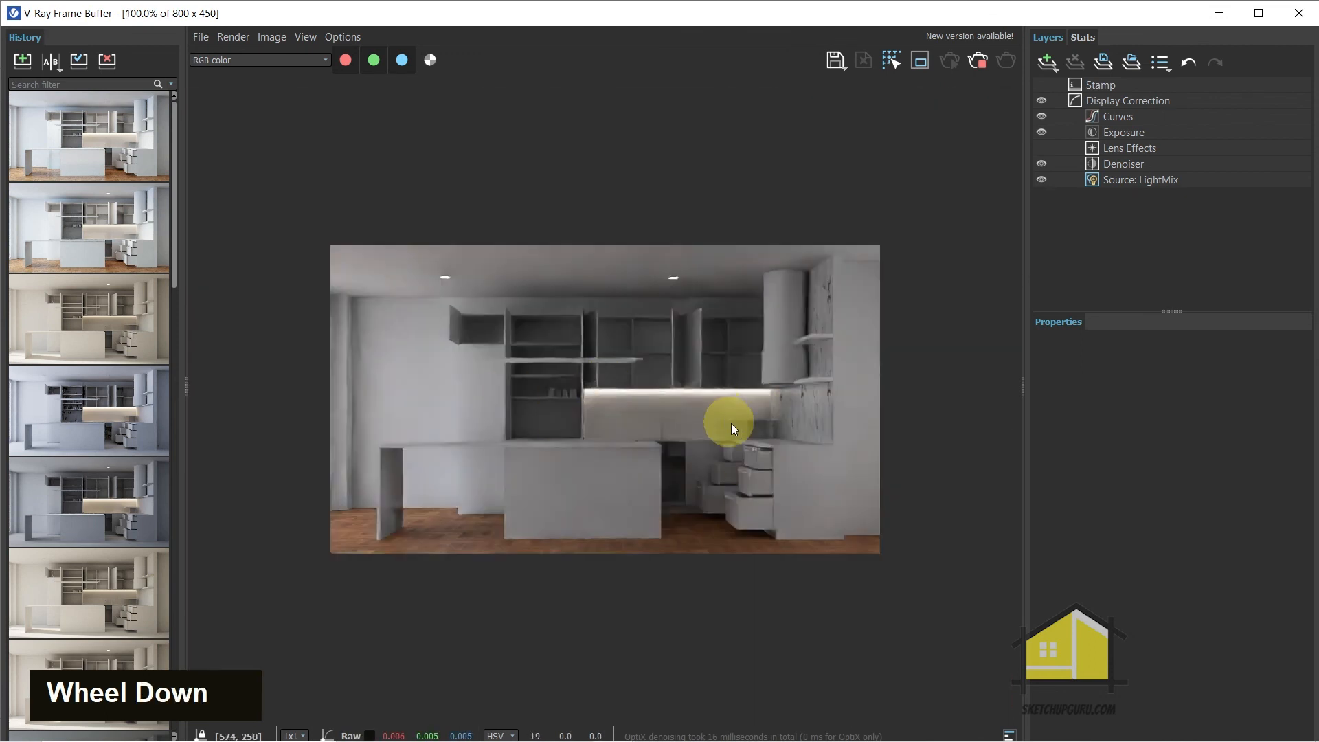
pyautogui.scroll(2, 726, 411)
pyautogui.scroll(-1, 865, 390)
pyautogui.scroll(1, 841, 418)
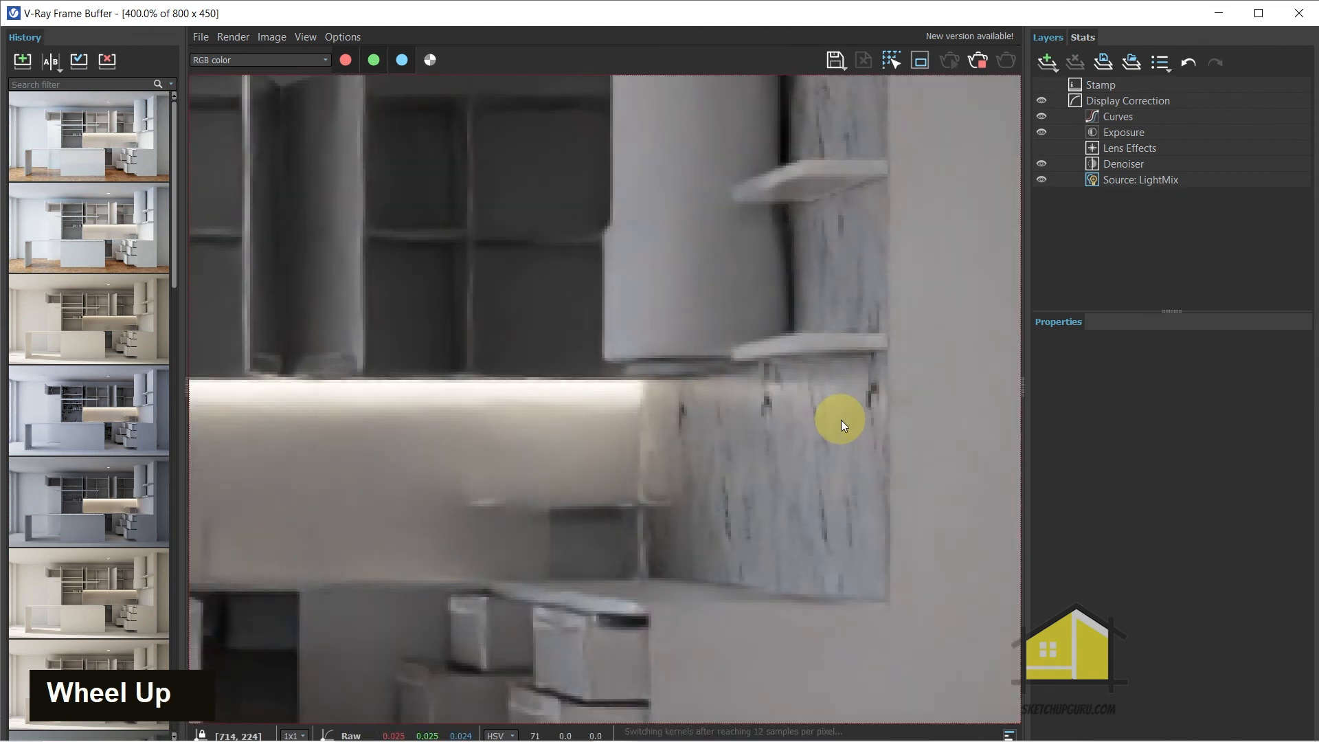